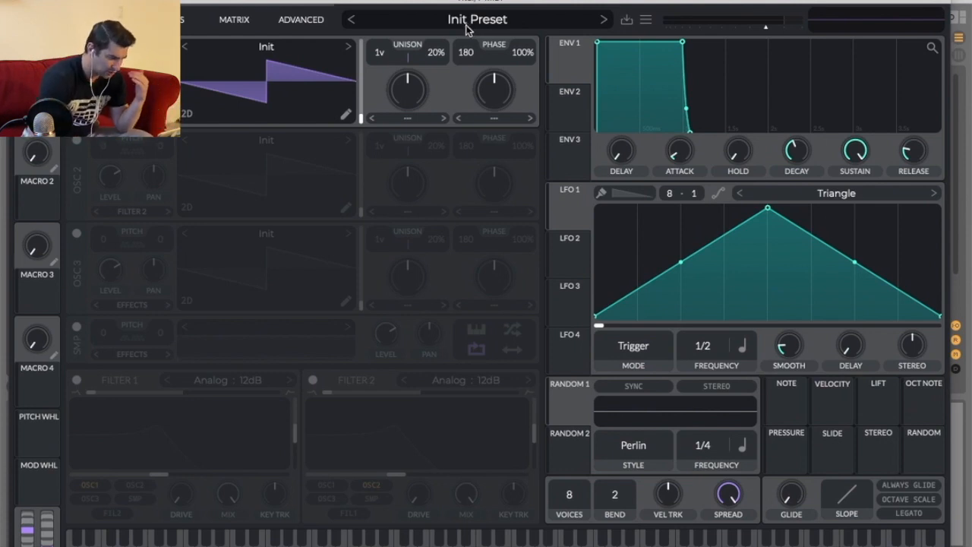
Open the Vital preset browser and scroll through the preset list.
{"action": "left_click", "coordinate": [467, 26]}
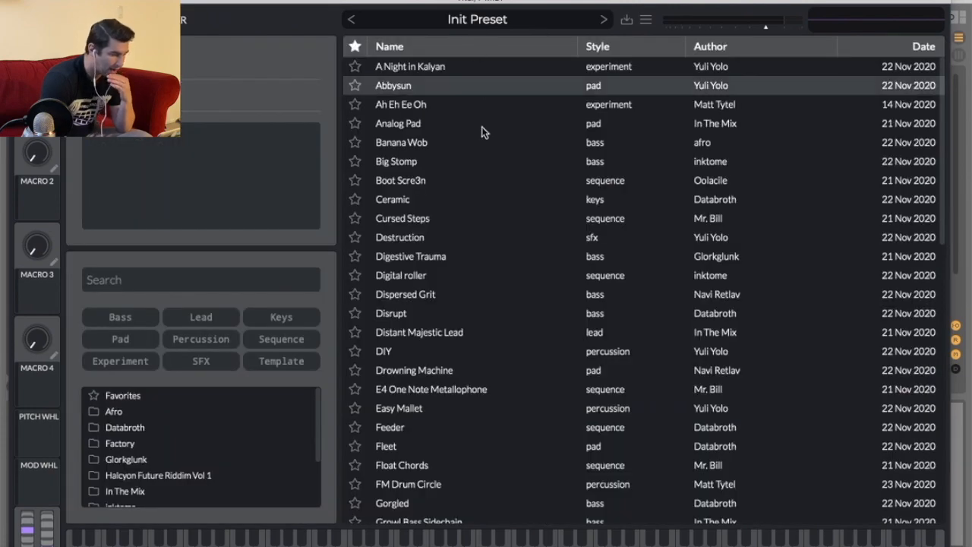
{"action": "scroll", "coordinate": [529, 261], "scroll_direction": "down", "scroll_amount": 10}
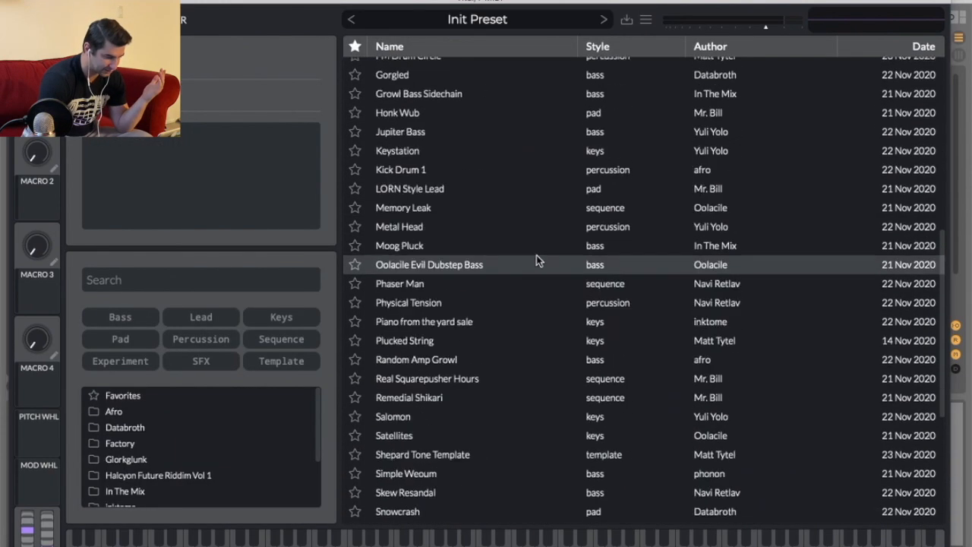
{"action": "scroll", "coordinate": [545, 246], "scroll_direction": "down", "scroll_amount": 2}
{"action": "scroll", "coordinate": [545, 247], "scroll_direction": "up", "scroll_amount": 5}
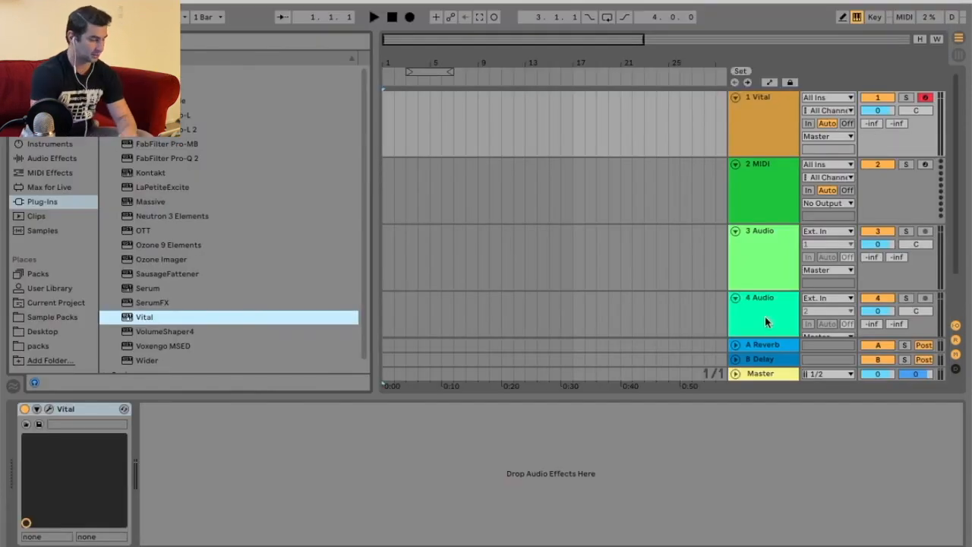
Delete all tracks and return tracks except the Vital track.
{"action": "left_click", "coordinate": [764, 315]}
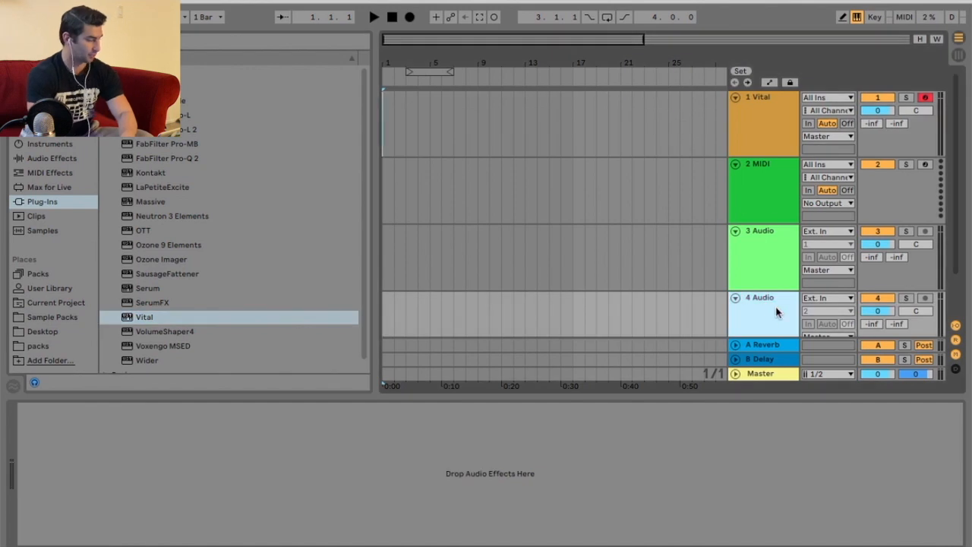
{"action": "key", "text": "Delete"}
{"action": "key", "text": "Delete"}
{"action": "key", "text": "Delete"}
{"action": "left_click", "coordinate": [768, 349]}
{"action": "key", "text": "Delete"}
{"action": "key", "text": "Delete"}
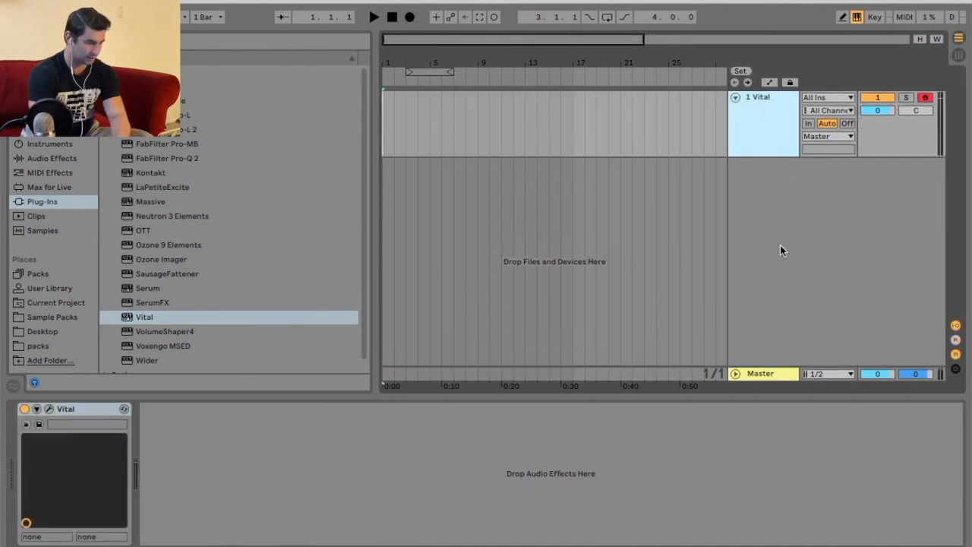
Add a locator at the start of the arrangement and name it Intro.
{"action": "left_click_drag", "start_coordinate": [397, 56], "coordinate": [503, 128]}
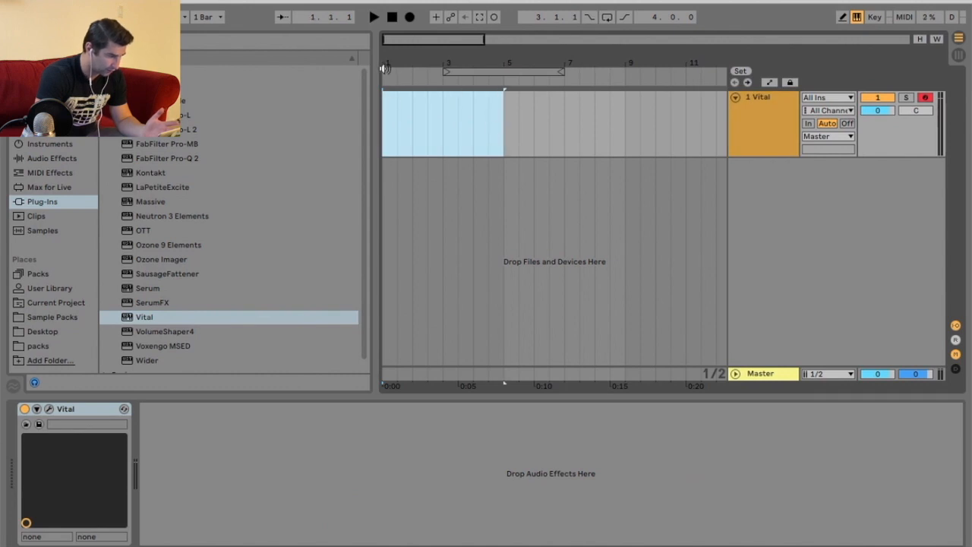
{"action": "right_click", "coordinate": [385, 75]}
{"action": "left_click", "coordinate": [395, 79]}
{"action": "type", "text": "Intro"}
{"action": "key", "text": "Return"}
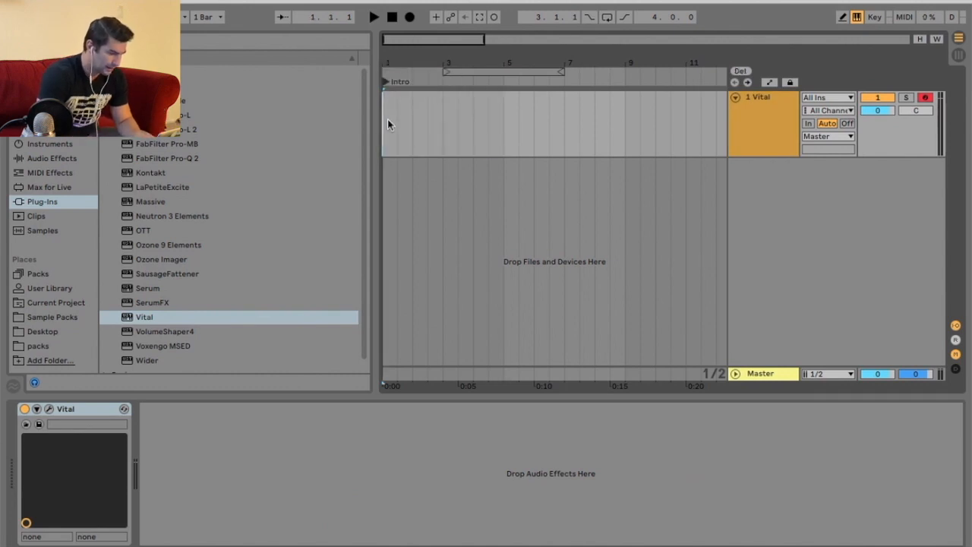
Insert an 8-bar MIDI clip on the Vital track from bar 1 to bar 9.
{"action": "left_click_drag", "start_coordinate": [430, 63], "coordinate": [429, 58]}
{"action": "left_click_drag", "start_coordinate": [387, 114], "coordinate": [566, 117]}
{"action": "right_click", "coordinate": [478, 116]}
{"action": "left_click", "coordinate": [579, 226]}
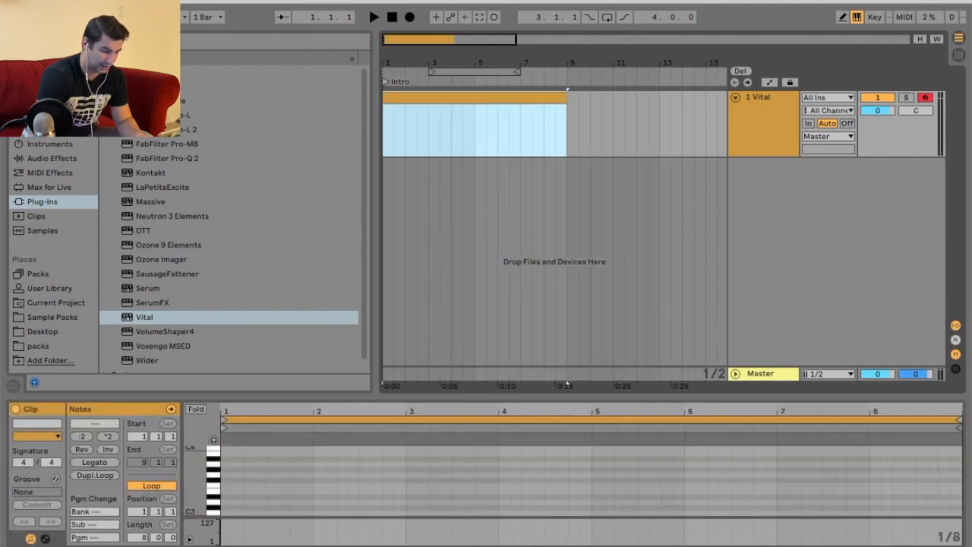
Open the Vital instrument and load the Easy Mallet preset from the preset browser.
{"action": "key", "text": "shift+Tab"}
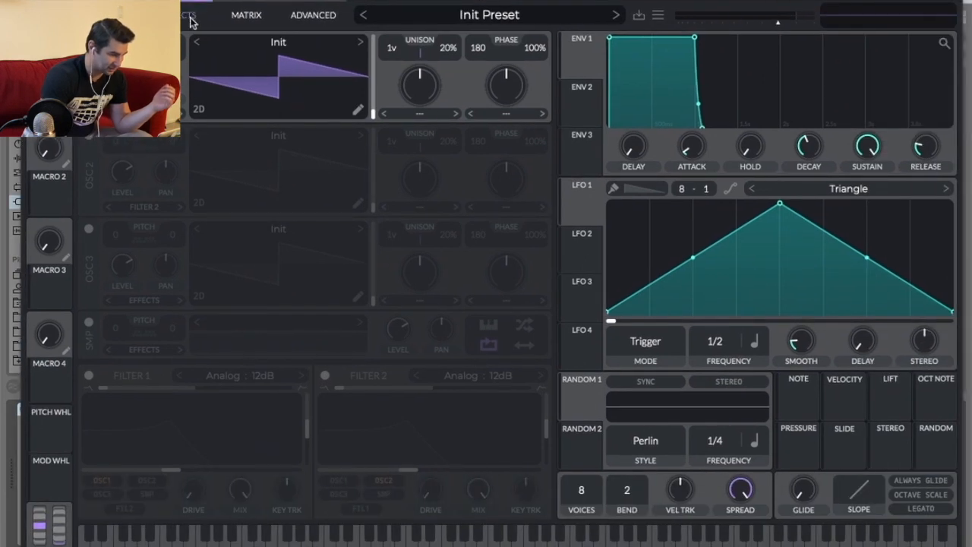
{"action": "left_click", "coordinate": [298, 93]}
{"action": "left_click", "coordinate": [237, 16]}
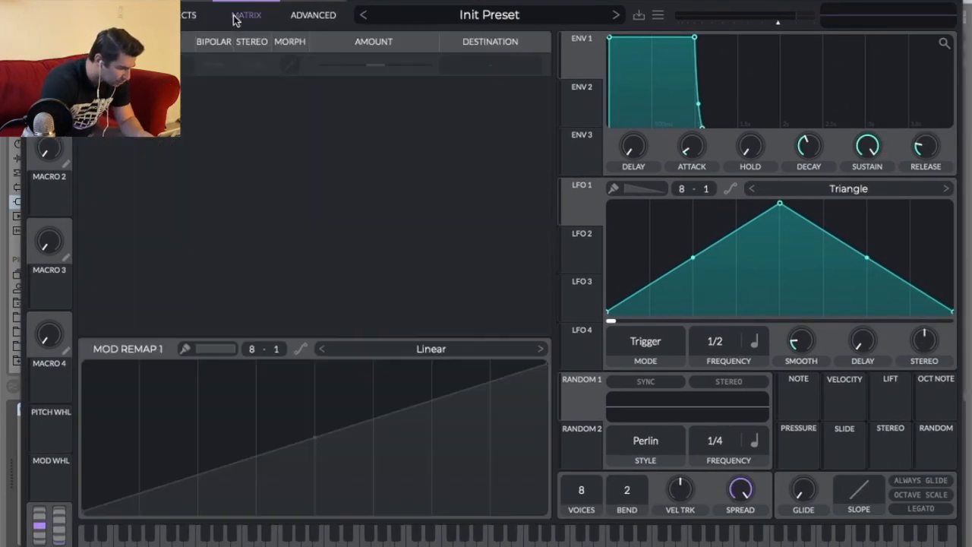
{"action": "left_click", "coordinate": [489, 16]}
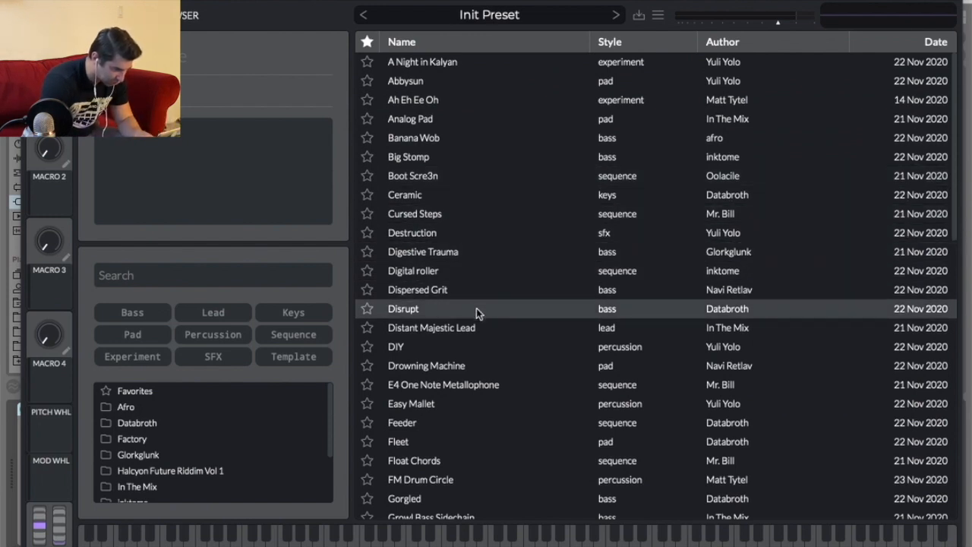
{"action": "left_click", "coordinate": [499, 387]}
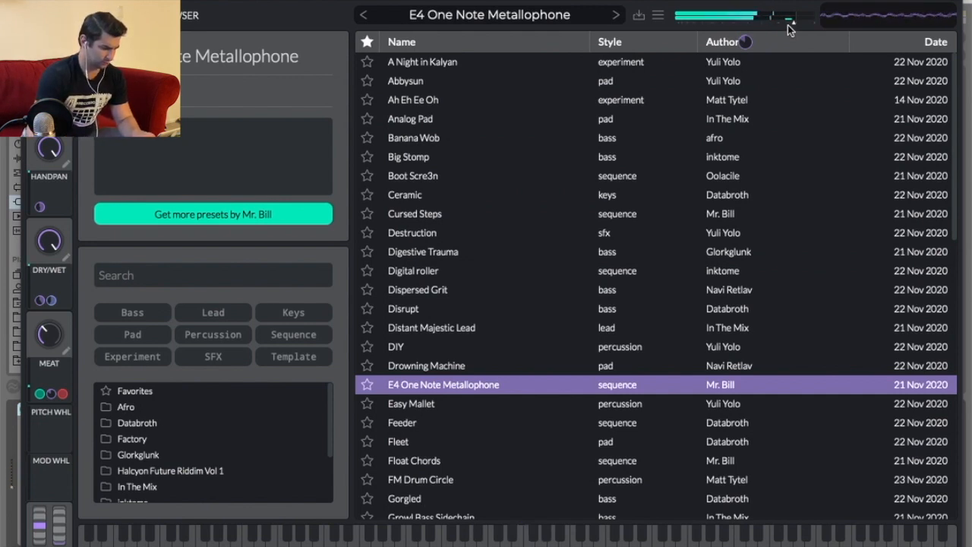
{"action": "left_click", "coordinate": [476, 403]}
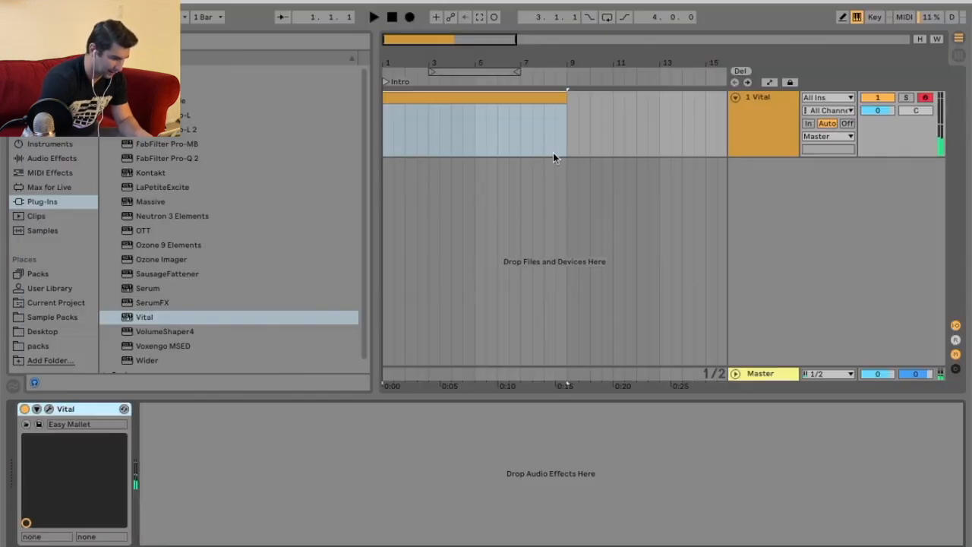
Enlarge the clip's note editor and draw two G3 notes at beats 1 and 1.2, auditioning playback.
{"action": "key", "text": "shift+Tab"}
{"action": "left_click_drag", "start_coordinate": [300, 396], "coordinate": [316, 266]}
{"action": "scroll", "coordinate": [297, 414], "scroll_direction": "up", "scroll_amount": 3}
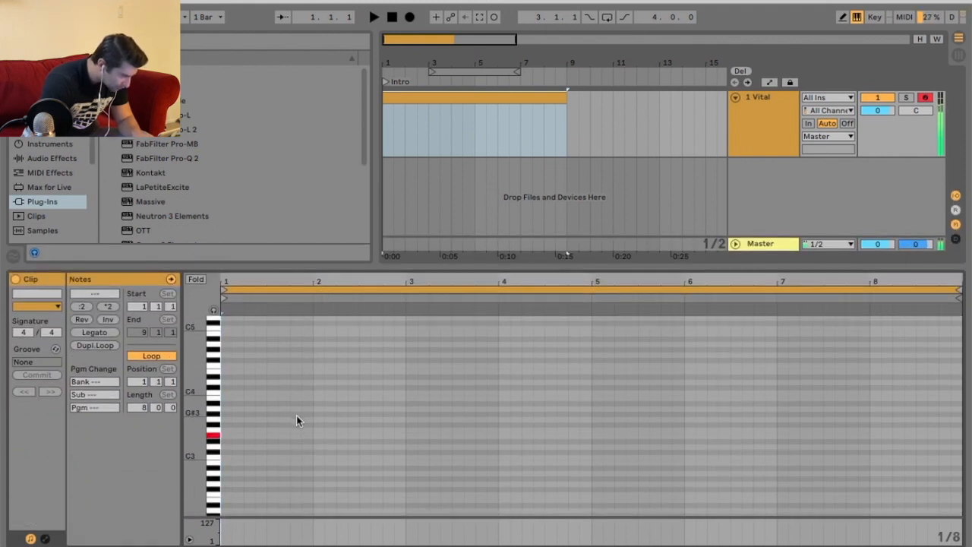
{"action": "double_click", "coordinate": [226, 419]}
{"action": "double_click", "coordinate": [246, 419]}
{"action": "key", "text": "space"}
{"action": "key", "text": "space"}
{"action": "key", "text": "plus"}
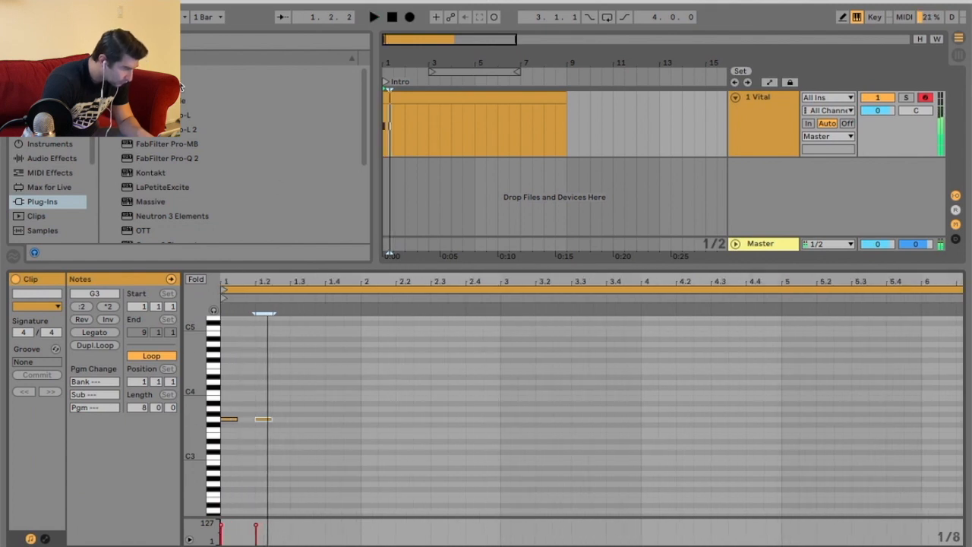
{"action": "key", "text": "super+Tab"}
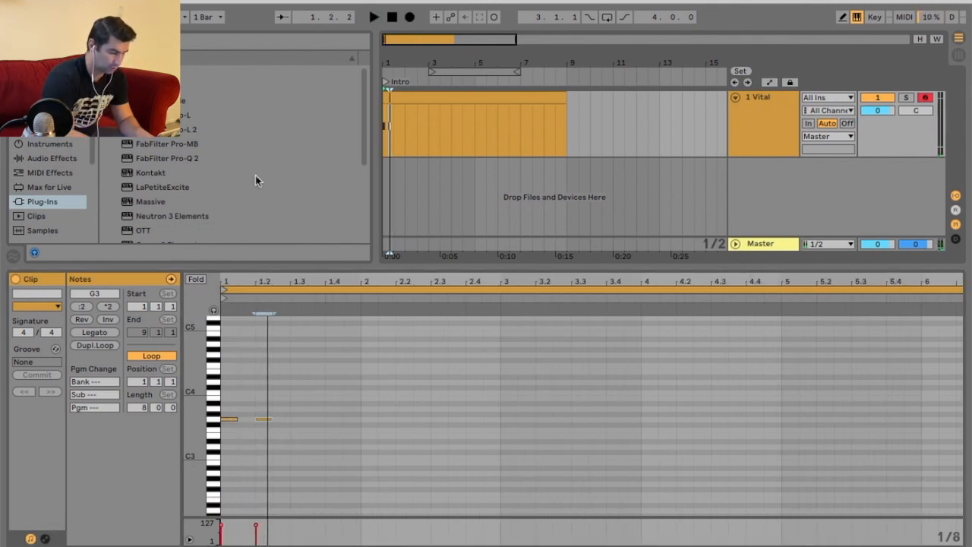
{"action": "key", "text": "space"}
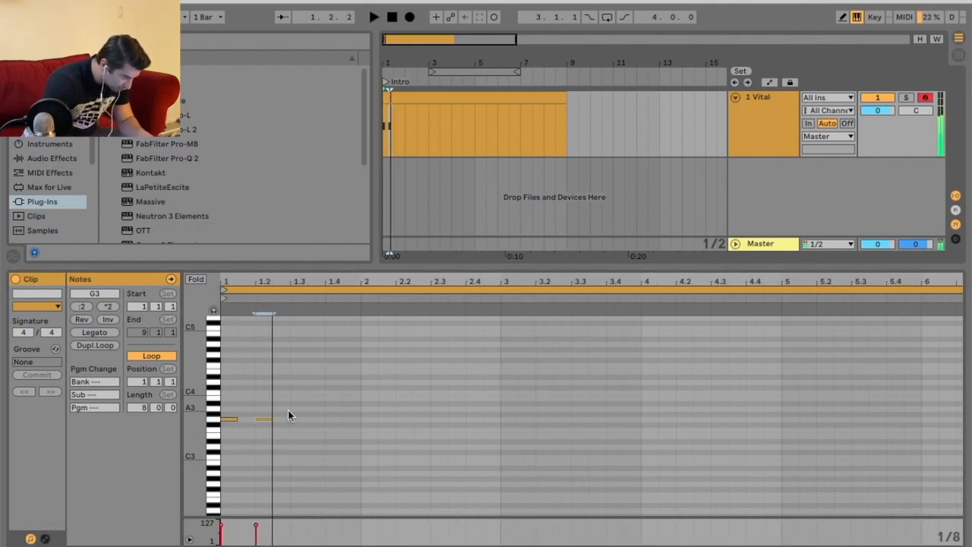
{"action": "key", "text": "space"}
Draw a third note after the G3 notes and raise it to A#3, auditioning playback.
{"action": "double_click", "coordinate": [288, 409]}
{"action": "key", "text": "space"}
{"action": "key", "text": "space"}
{"action": "key", "text": "Up"}
{"action": "key", "text": "space"}
{"action": "key", "text": "space"}
{"action": "key", "text": "space"}
{"action": "key", "text": "space"}
{"action": "left_click_drag", "start_coordinate": [276, 403], "coordinate": [293, 407]}
Move the A#3 note slightly earlier so it follows the second G3 note.
{"action": "key", "text": "space"}
{"action": "key", "text": "space"}
{"action": "key", "text": "space"}
{"action": "key", "text": "space"}
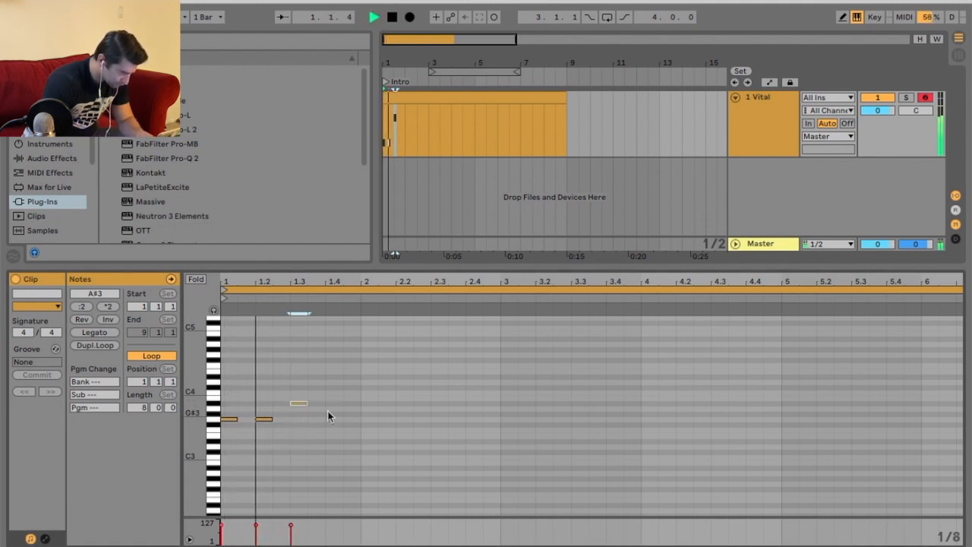
{"action": "key", "text": "space"}
{"action": "key", "text": "space"}
{"action": "key", "text": "space"}
{"action": "key", "text": "space"}
{"action": "left_click_drag", "start_coordinate": [285, 281], "coordinate": [320, 275]}
{"action": "key", "text": "space"}
{"action": "key", "text": "space"}
{"action": "left_click_drag", "start_coordinate": [338, 403], "coordinate": [321, 403]}
{"action": "key", "text": "space"}
{"action": "key", "text": "space"}
{"action": "key", "text": "space"}
{"action": "key", "text": "space"}
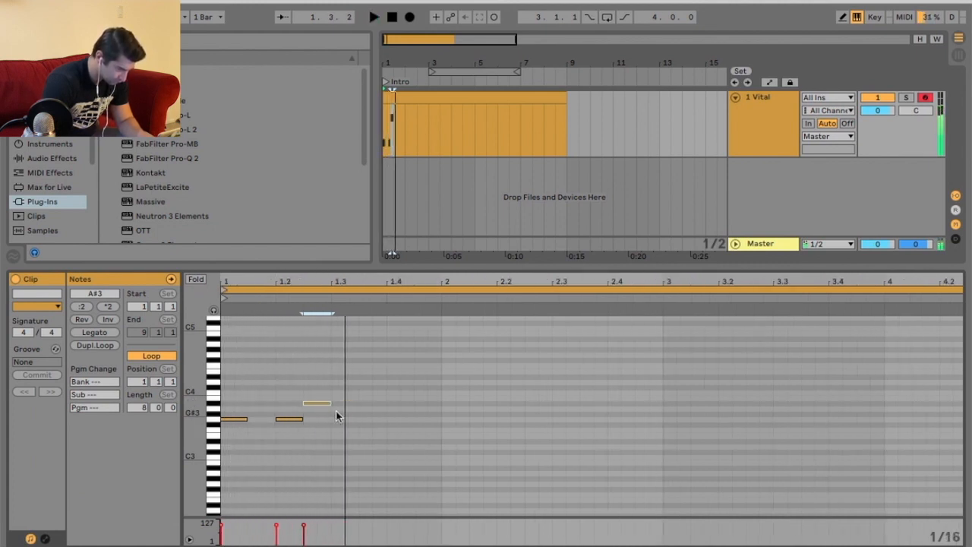
Draw two F3 notes and a D#3 note continuing the descending melody.
{"action": "double_click", "coordinate": [341, 429]}
{"action": "mouse_move", "coordinate": [353, 429]}
{"action": "left_mouse_down"}
{"action": "mouse_move", "coordinate": [365, 430]}
{"action": "mouse_move", "coordinate": [352, 430]}
{"action": "left_mouse_up"}
{"action": "key", "text": "space"}
{"action": "key", "text": "space"}
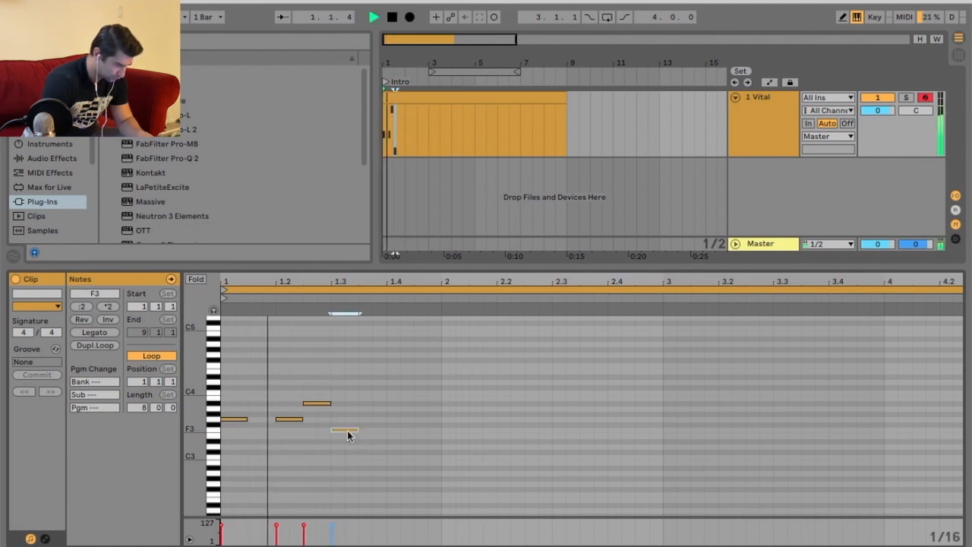
{"action": "double_click", "coordinate": [401, 430]}
{"action": "left_click", "coordinate": [423, 444]}
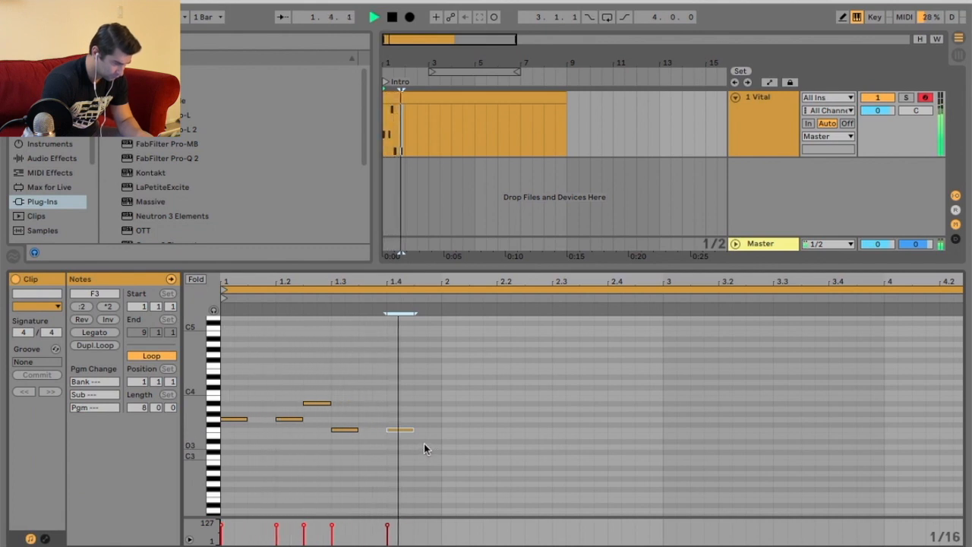
{"action": "double_click", "coordinate": [427, 440]}
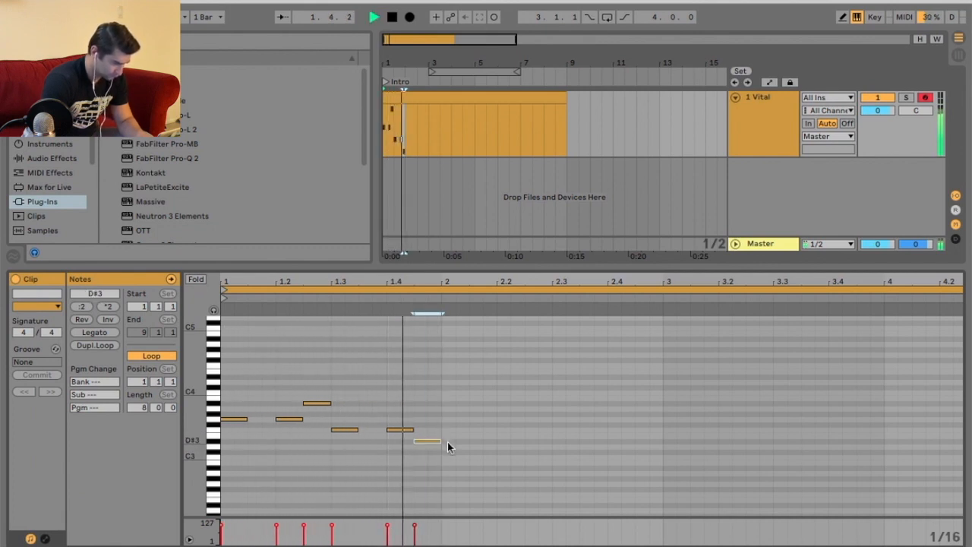
Add a row of C3 notes across beats 2 to 2.4 of the clip.
{"action": "double_click", "coordinate": [456, 430]}
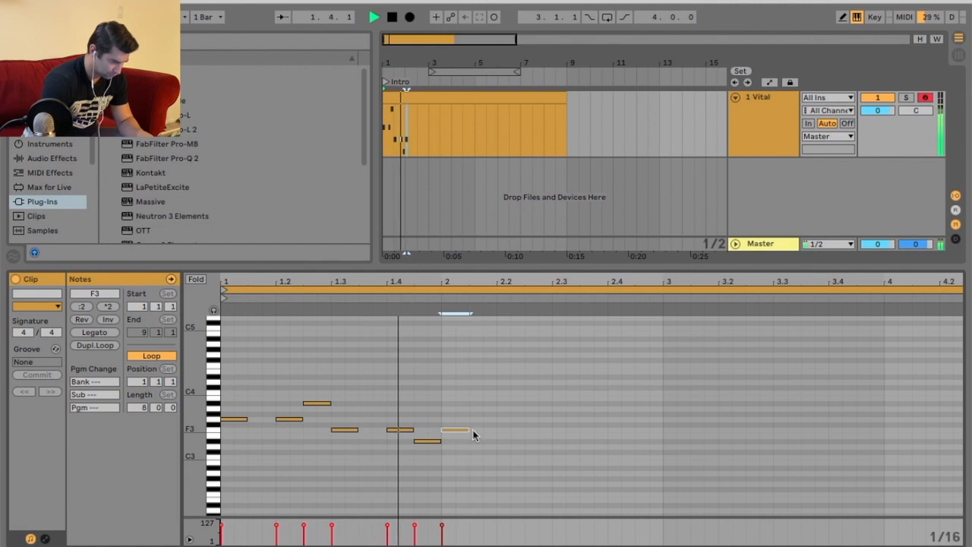
{"action": "left_click_drag", "start_coordinate": [460, 431], "coordinate": [461, 450]}
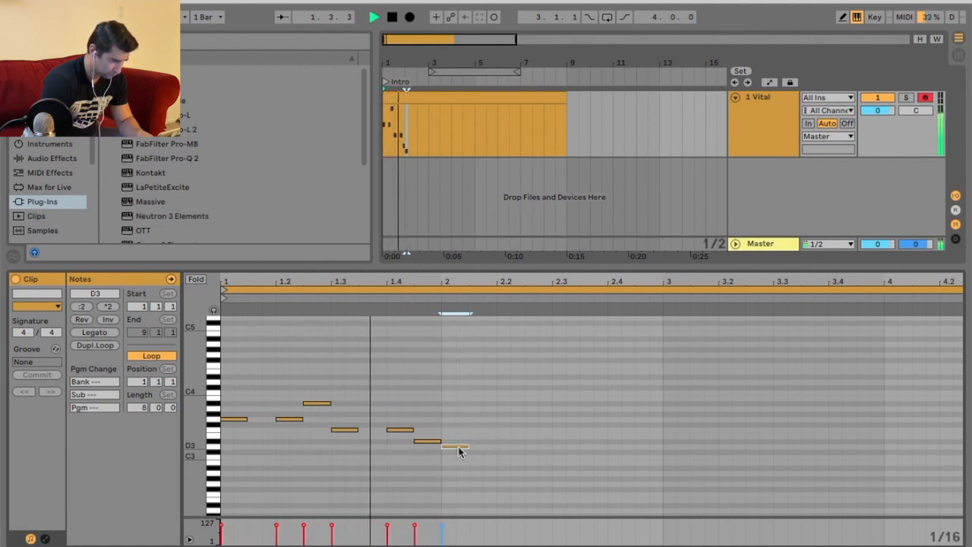
{"action": "left_click_drag", "start_coordinate": [460, 451], "coordinate": [460, 457]}
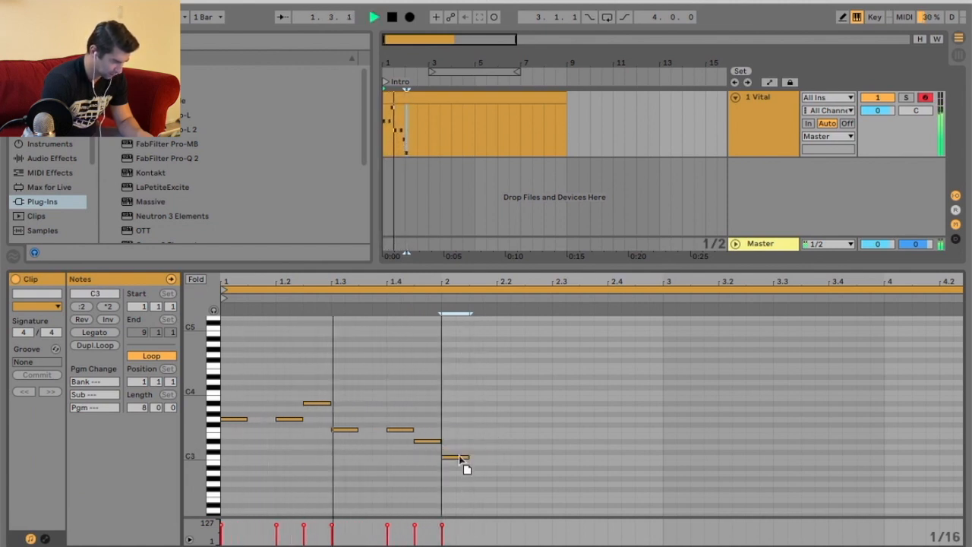
{"action": "left_click", "coordinate": [495, 461]}
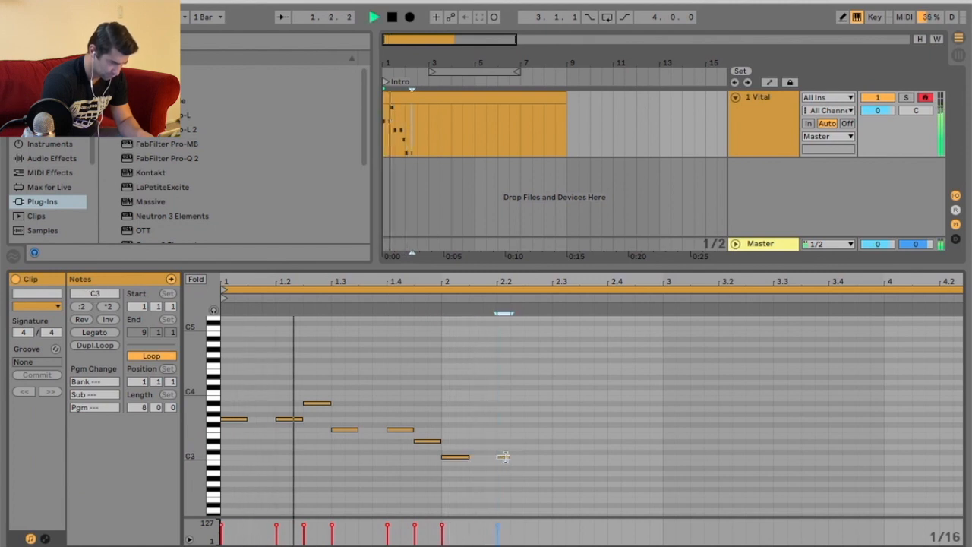
{"action": "double_click", "coordinate": [503, 456]}
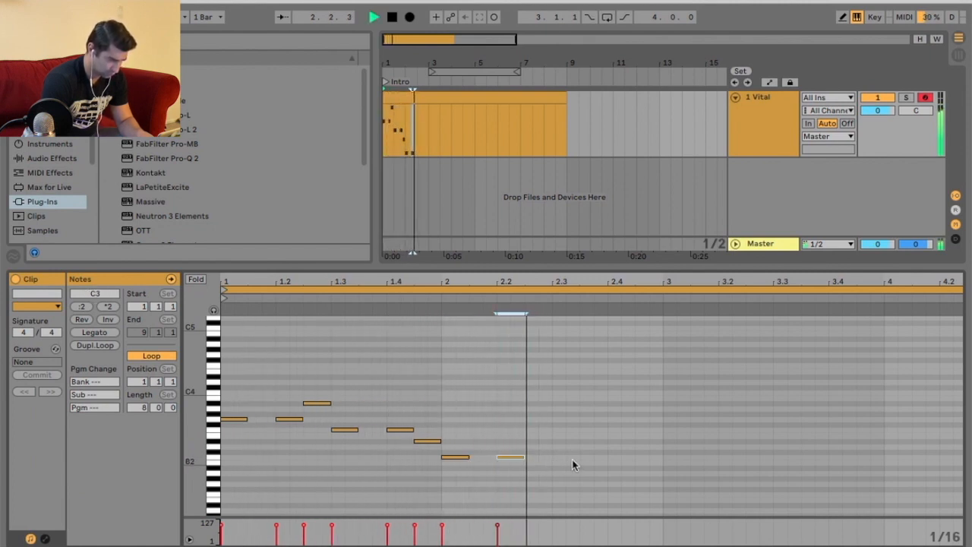
{"action": "left_click", "coordinate": [558, 460]}
{"action": "double_click", "coordinate": [560, 457]}
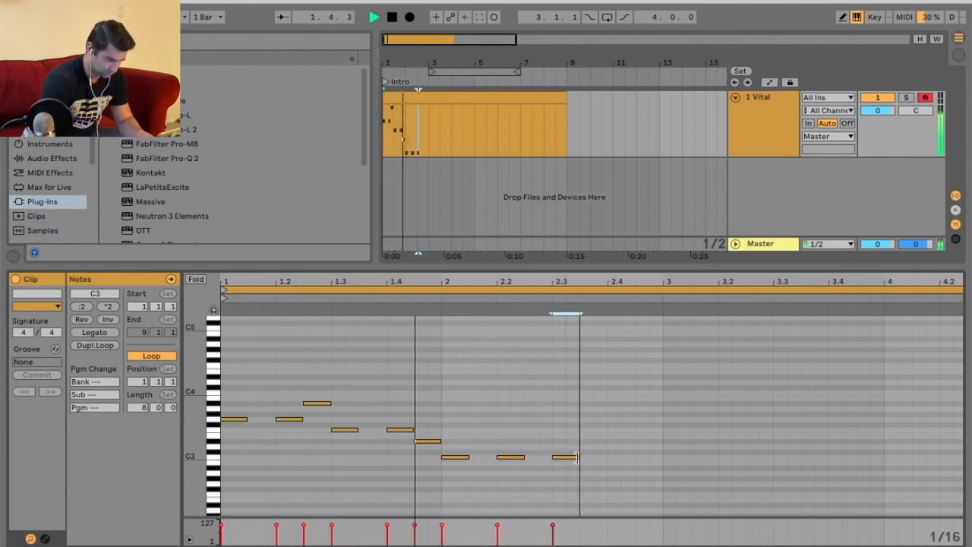
{"action": "left_click", "coordinate": [616, 459]}
{"action": "double_click", "coordinate": [618, 457]}
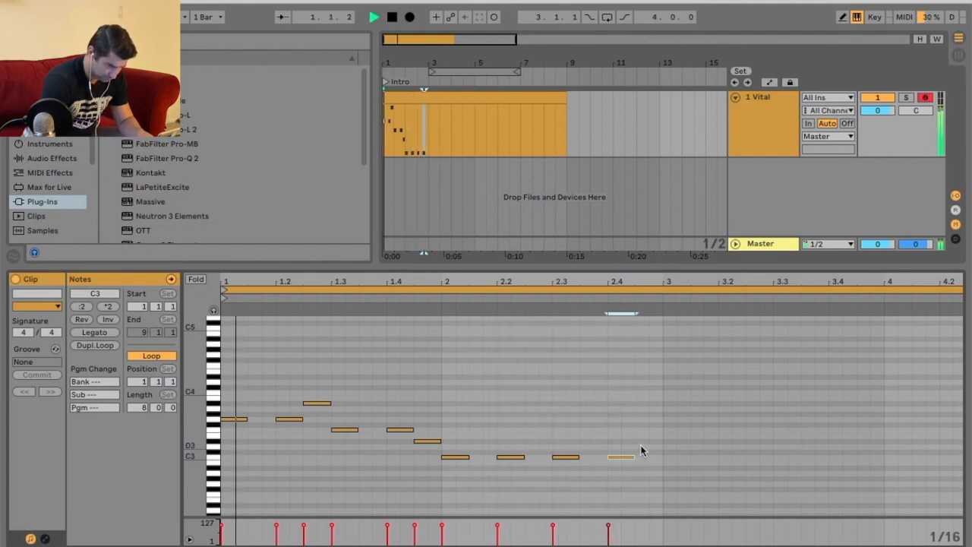
Draw a final note after the C3 notes and set it to D#3.
{"action": "left_click", "coordinate": [644, 451]}
{"action": "double_click", "coordinate": [647, 445]}
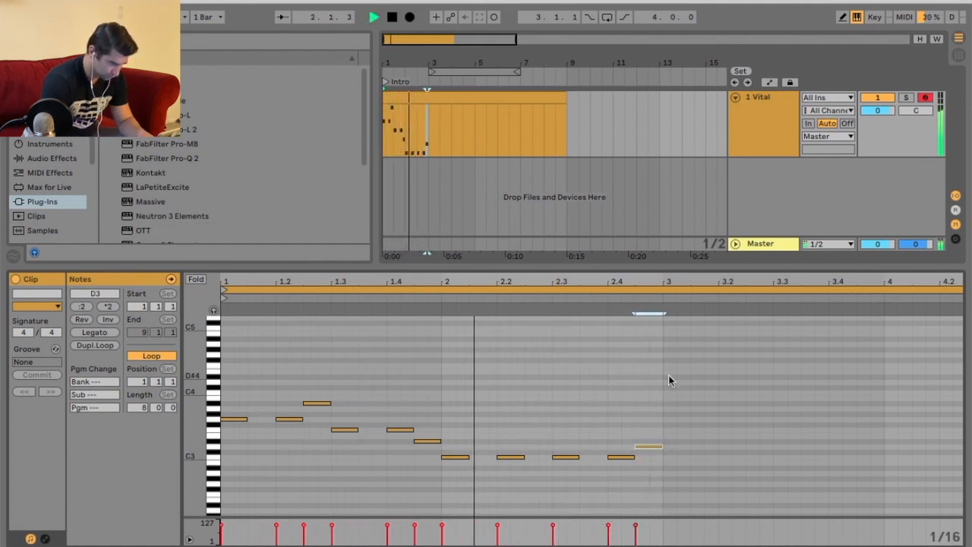
{"action": "key", "text": "space"}
{"action": "left_click_drag", "start_coordinate": [663, 379], "coordinate": [564, 486]}
{"action": "left_click", "coordinate": [674, 444]}
{"action": "left_click", "coordinate": [651, 447]}
{"action": "left_click_drag", "start_coordinate": [650, 447], "coordinate": [650, 441]}
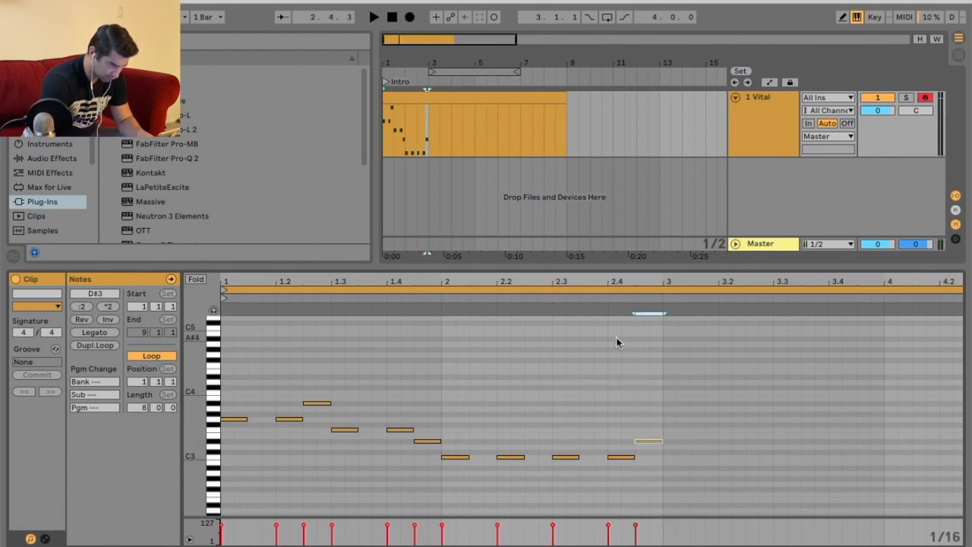
Select all the notes and duplicate the two-bar phrase into bars 3 and 4.
{"action": "left_click_drag", "start_coordinate": [668, 362], "coordinate": [232, 507]}
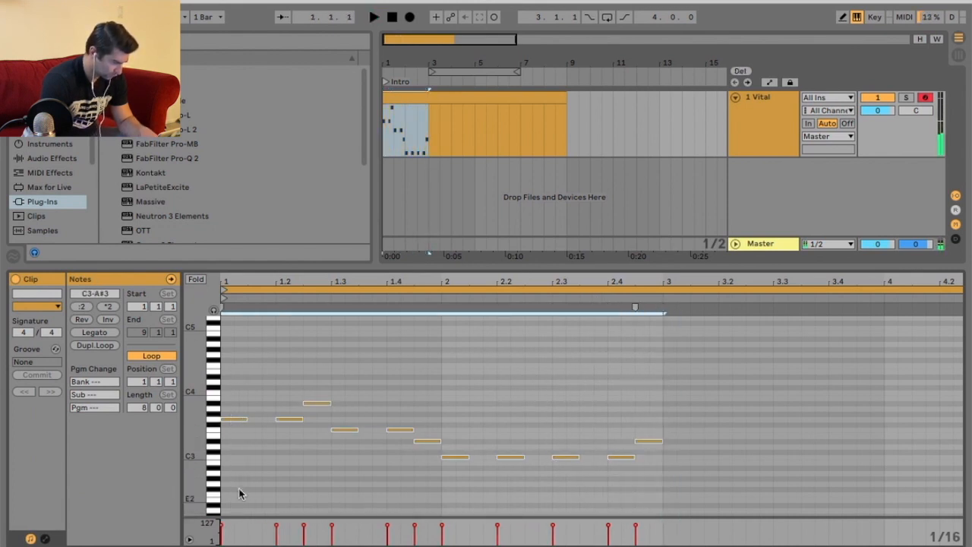
{"action": "key", "text": "super+d"}
{"action": "left_click_drag", "start_coordinate": [456, 262], "coordinate": [389, 266]}
{"action": "key", "text": "space"}
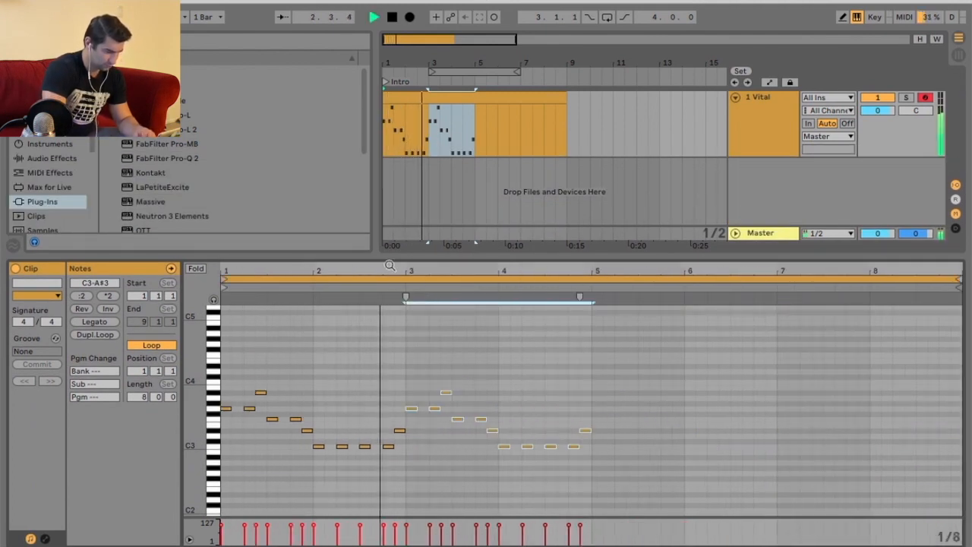
Raise the copied note near beat 4.4 from C3 to F3.
{"action": "left_click", "coordinate": [580, 311]}
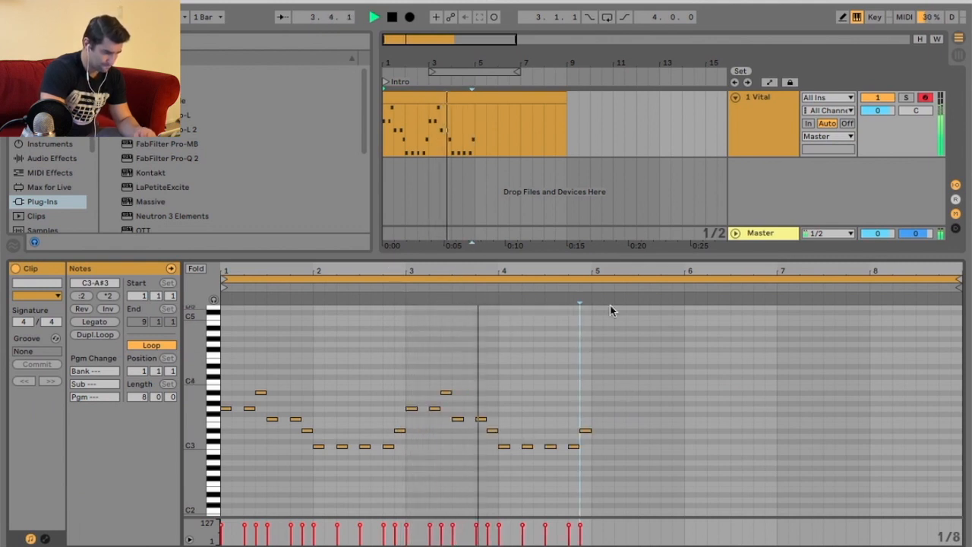
{"action": "left_click_drag", "start_coordinate": [599, 271], "coordinate": [594, 303]}
{"action": "key", "text": "space"}
{"action": "left_click_drag", "start_coordinate": [552, 446], "coordinate": [550, 419]}
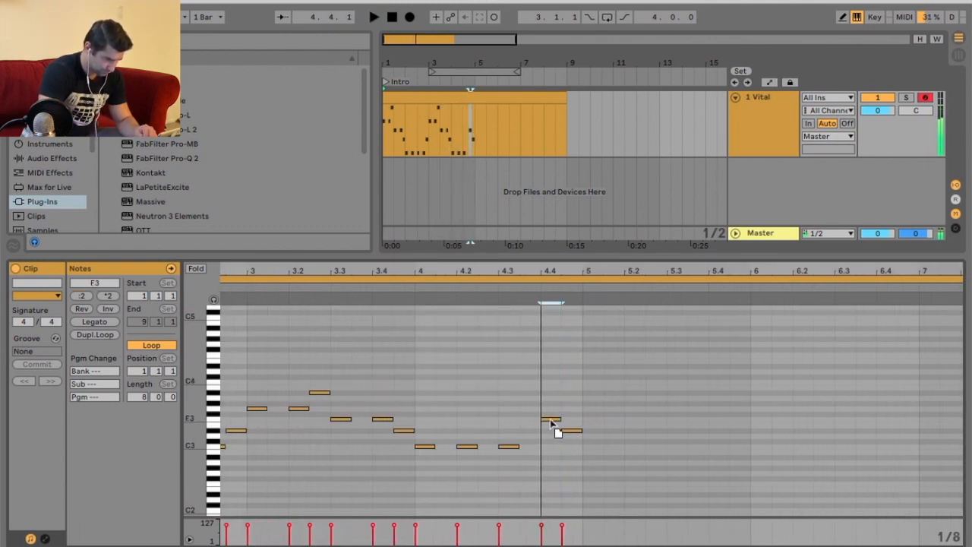
Undo the last pitch change on the note near beat 4.4 while playing the clip.
{"action": "left_click", "coordinate": [471, 287]}
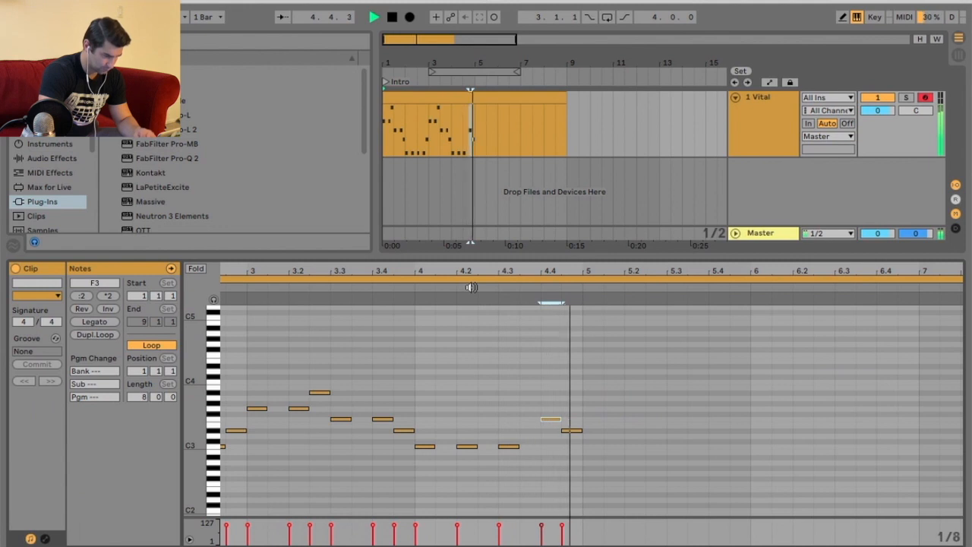
{"action": "key", "text": "super+z"}
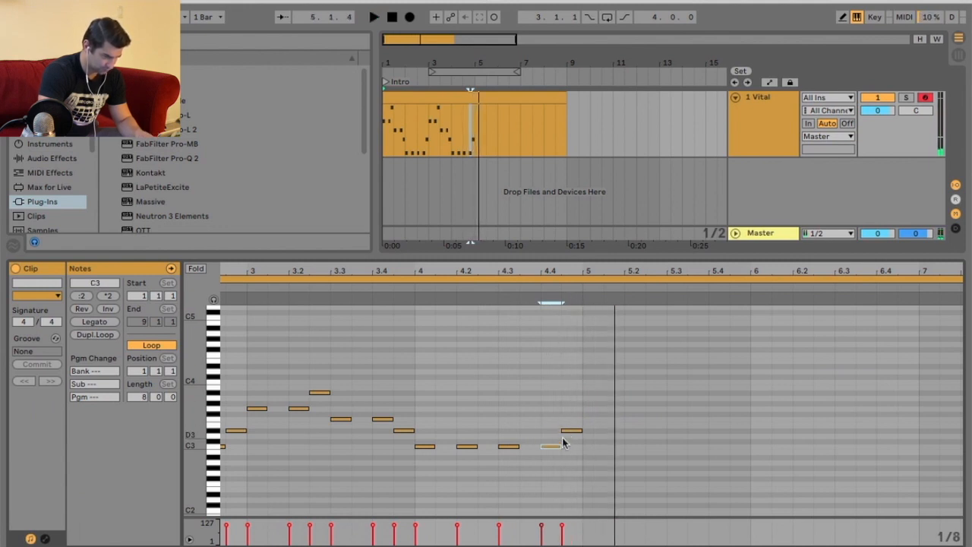
{"action": "key", "text": "space"}
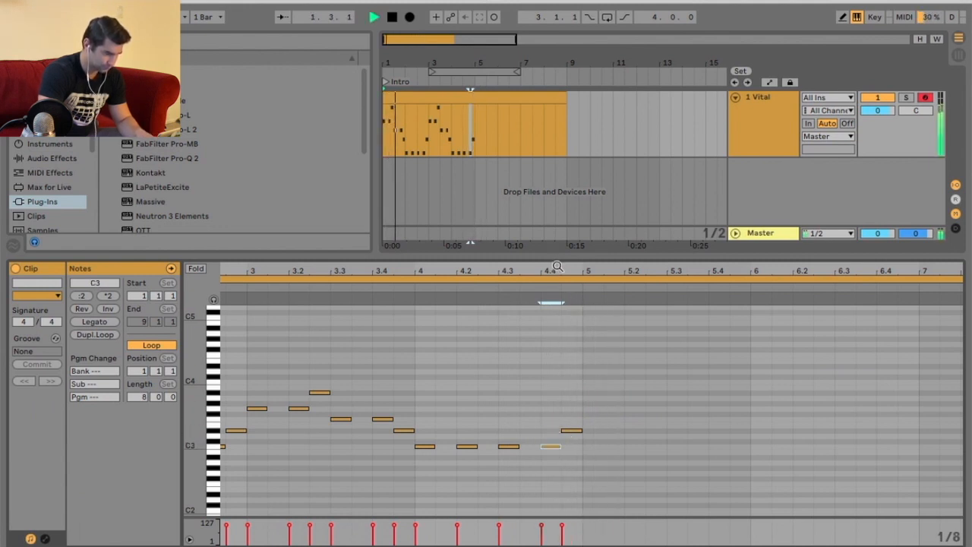
Select all notes and duplicate the four-bar phrase into bars 5 to 8.
{"action": "left_click_drag", "start_coordinate": [560, 271], "coordinate": [562, 237]}
{"action": "left_click_drag", "start_coordinate": [584, 356], "coordinate": [254, 482]}
{"action": "key", "text": "super+d"}
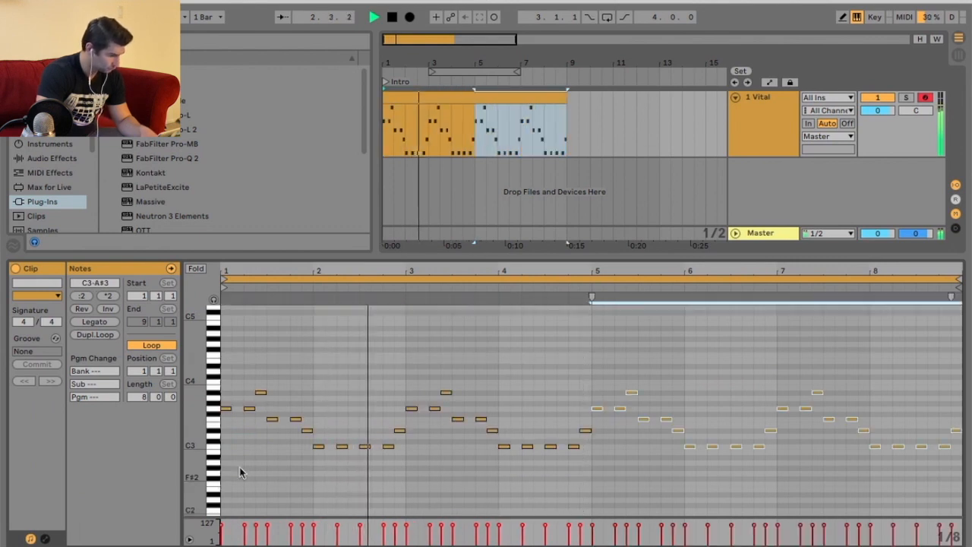
In Vital's Effects page, switch the EQ low band to a high-pass filter at about 50.5 semitones and -10.2 dB.
{"action": "key", "text": "shift+Tab"}
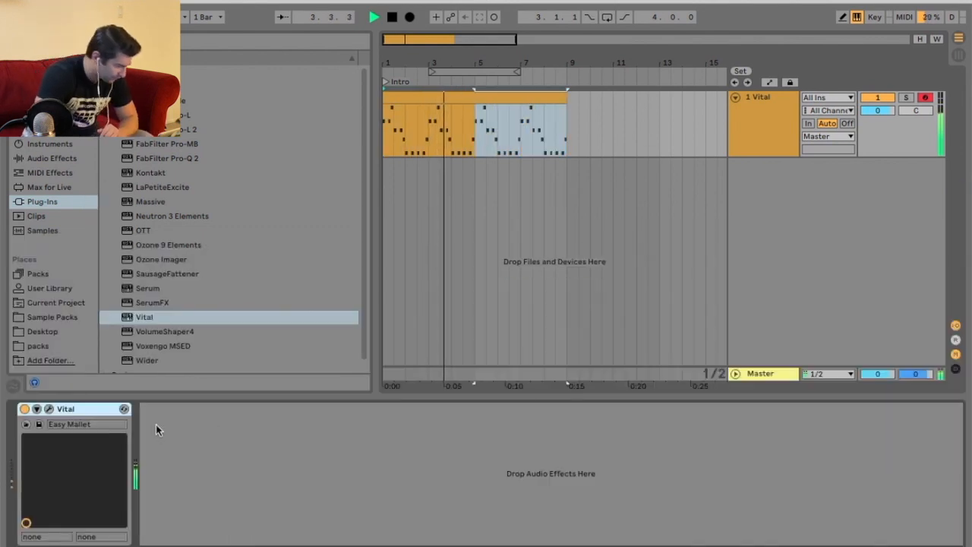
{"action": "key", "text": "super+alt+p"}
{"action": "left_click_drag", "start_coordinate": [397, 1], "coordinate": [415, 98]}
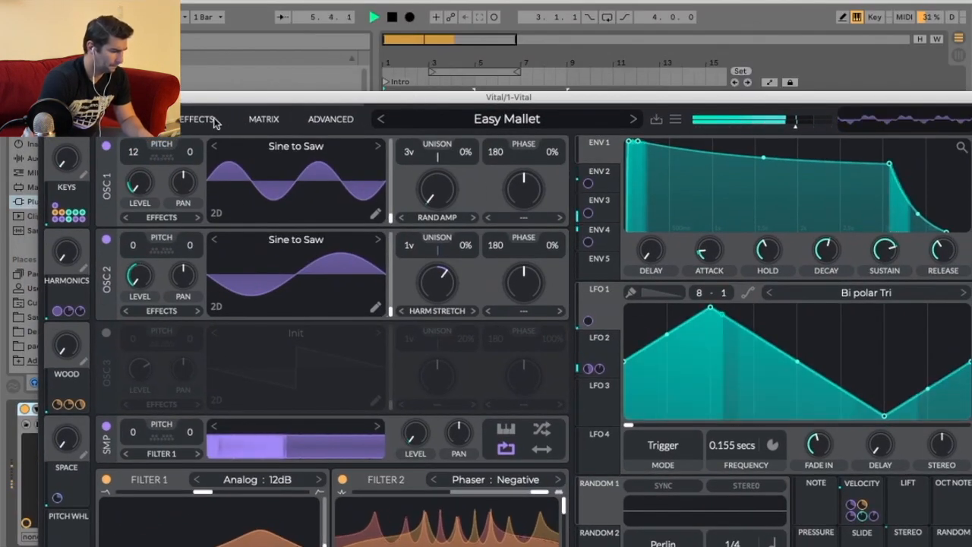
{"action": "left_click", "coordinate": [224, 120]}
{"action": "left_click_drag", "start_coordinate": [239, 98], "coordinate": [231, 34]}
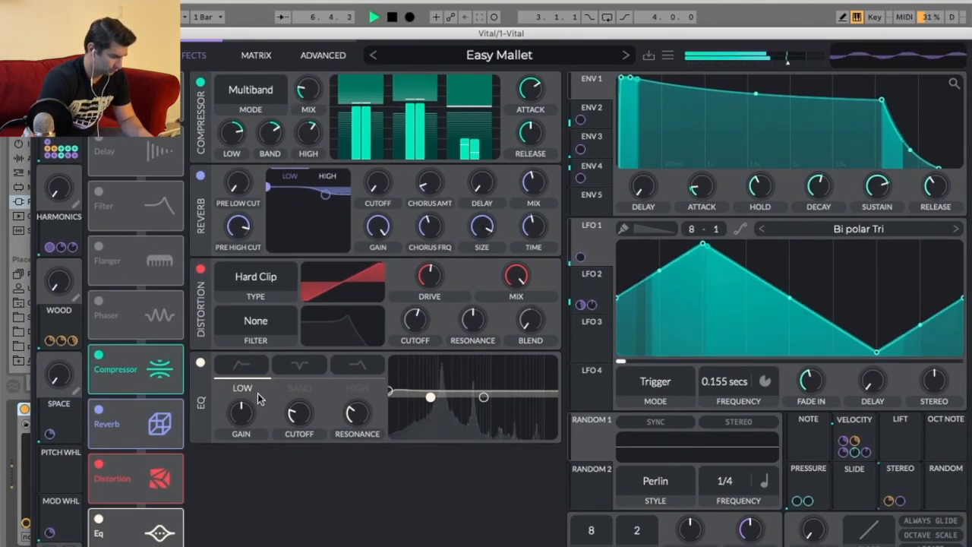
{"action": "left_click", "coordinate": [242, 366]}
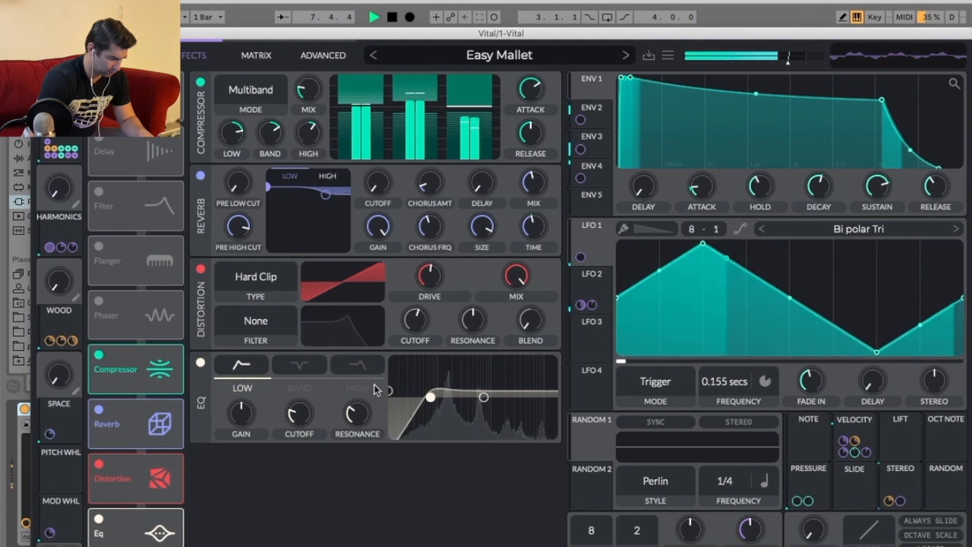
{"action": "left_click_drag", "start_coordinate": [431, 397], "coordinate": [439, 416]}
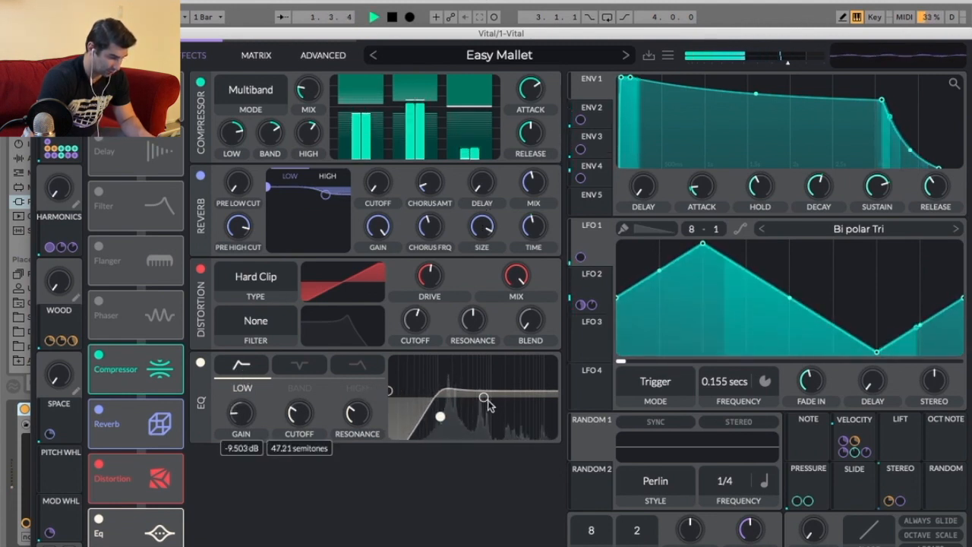
{"action": "left_click", "coordinate": [483, 397]}
{"action": "left_click_drag", "start_coordinate": [390, 390], "coordinate": [390, 394]}
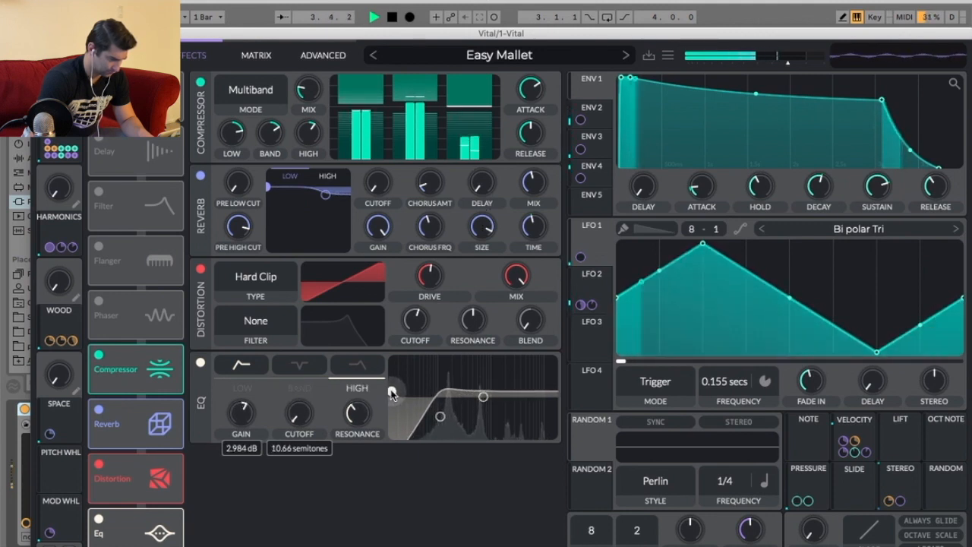
{"action": "left_click_drag", "start_coordinate": [439, 417], "coordinate": [445, 419]}
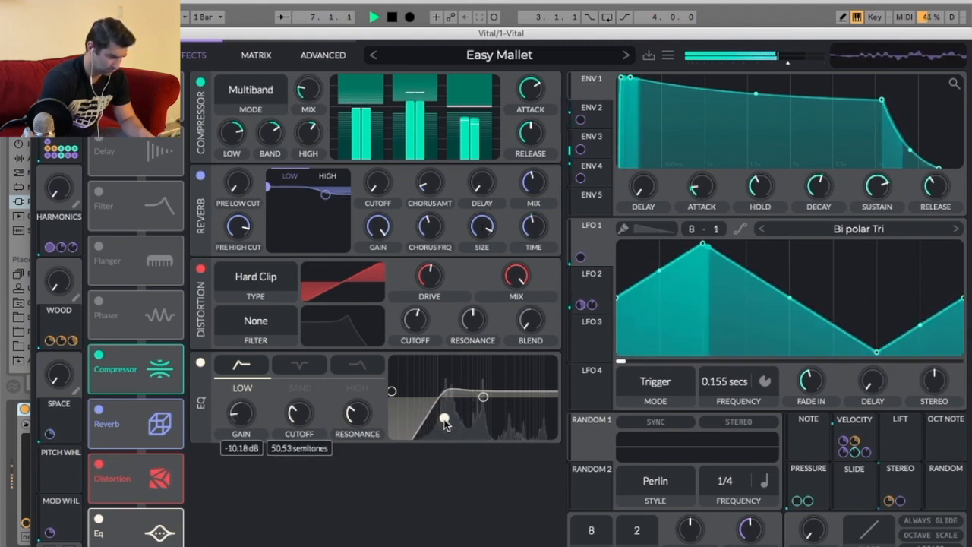
{"action": "left_click", "coordinate": [38, 33]}
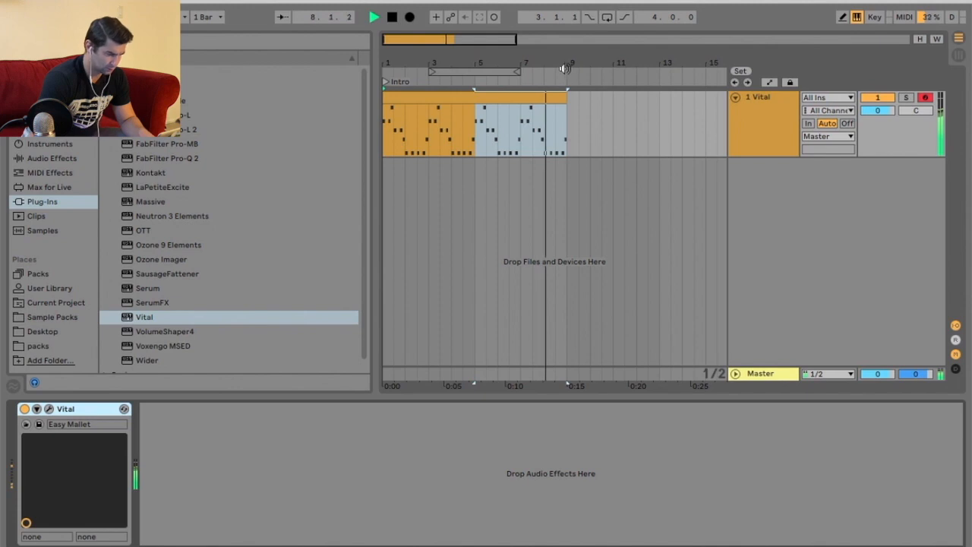
Play back the arrangement and reopen the Intro clip's notes for review.
{"action": "key", "text": "space"}
{"action": "left_click_drag", "start_coordinate": [454, 53], "coordinate": [499, 49]}
{"action": "left_click", "coordinate": [471, 120]}
{"action": "left_click", "coordinate": [395, 21]}
{"action": "left_click", "coordinate": [377, 18]}
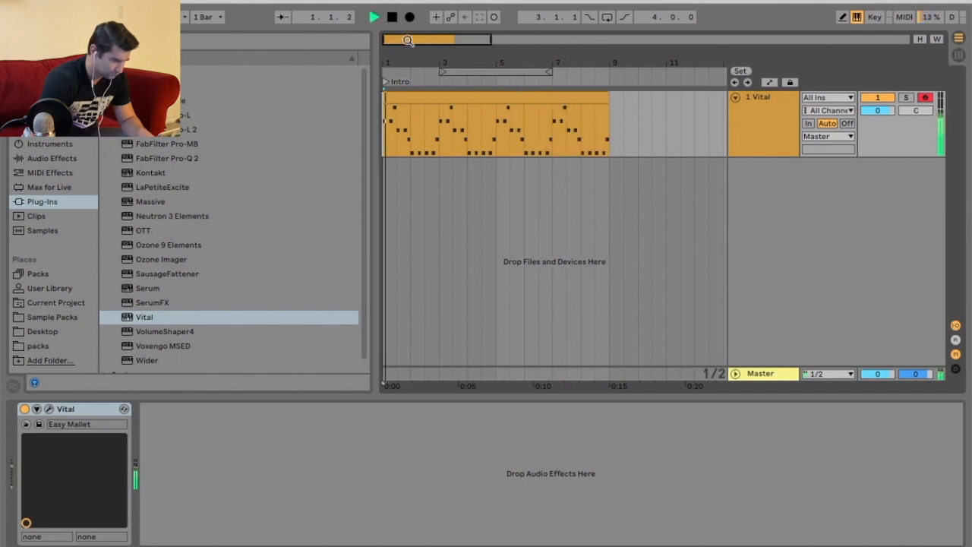
{"action": "left_click", "coordinate": [463, 79]}
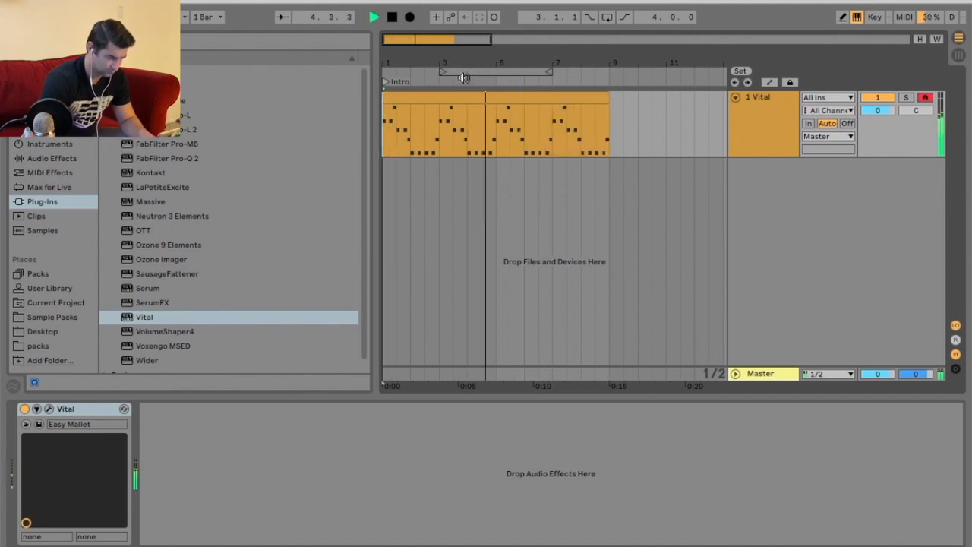
{"action": "double_click", "coordinate": [470, 96]}
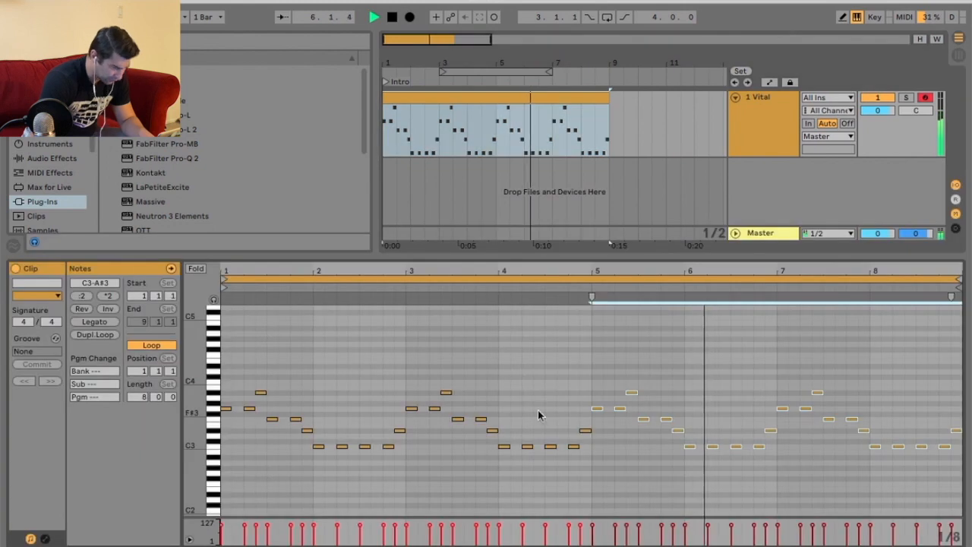
{"action": "key", "text": "space"}
{"action": "left_click", "coordinate": [580, 414]}
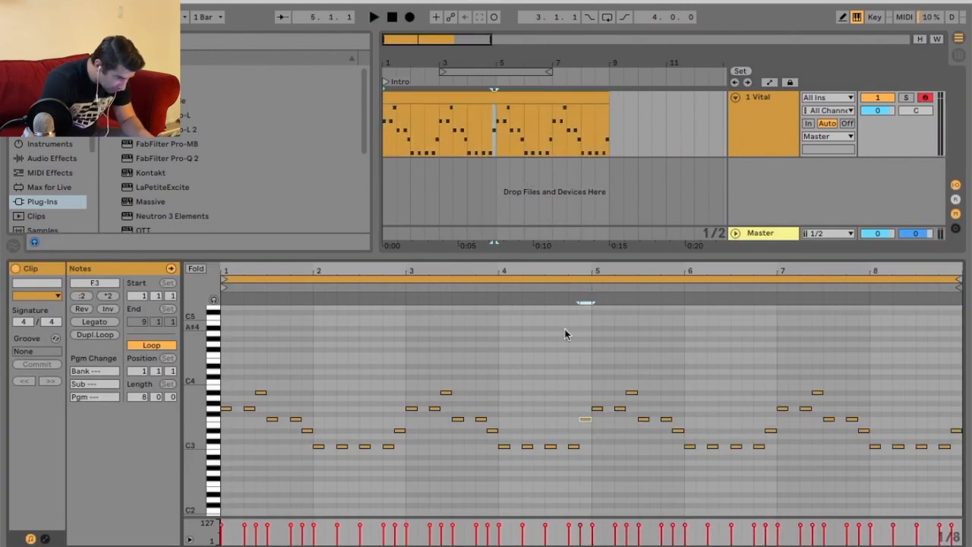
Try raising the C3 note near beat 4.3 to D3 and D#3 while playing back the clip.
{"action": "double_click", "coordinate": [585, 418]}
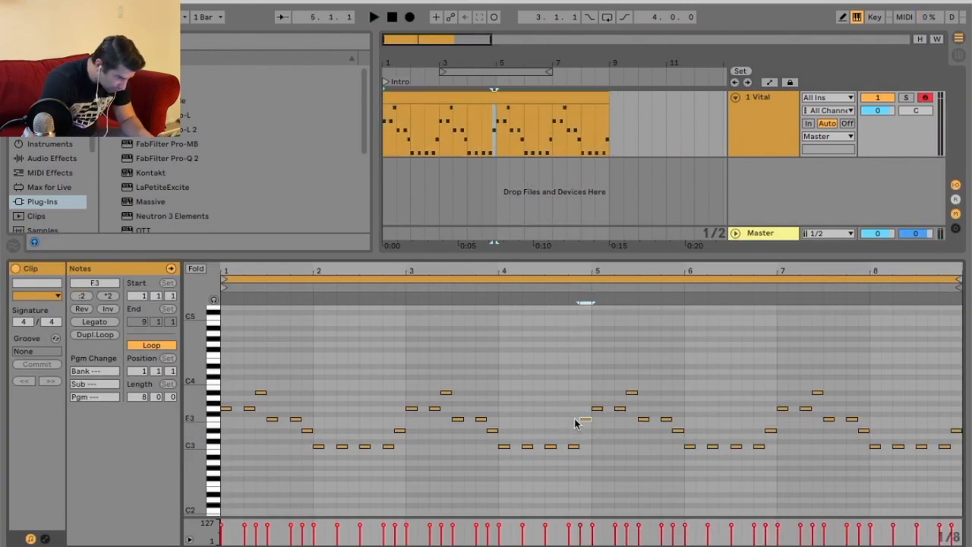
{"action": "left_click", "coordinate": [517, 296]}
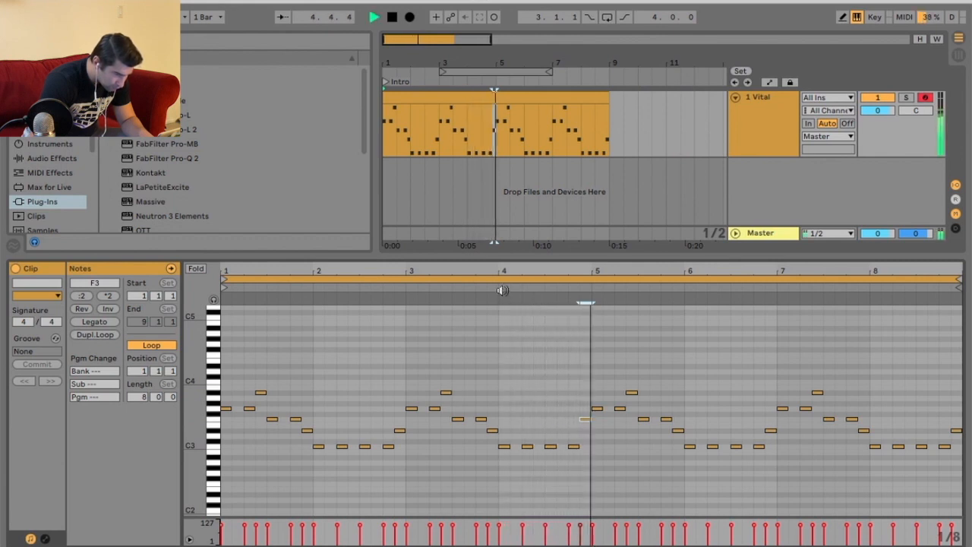
{"action": "left_click", "coordinate": [574, 446]}
{"action": "key", "text": "space"}
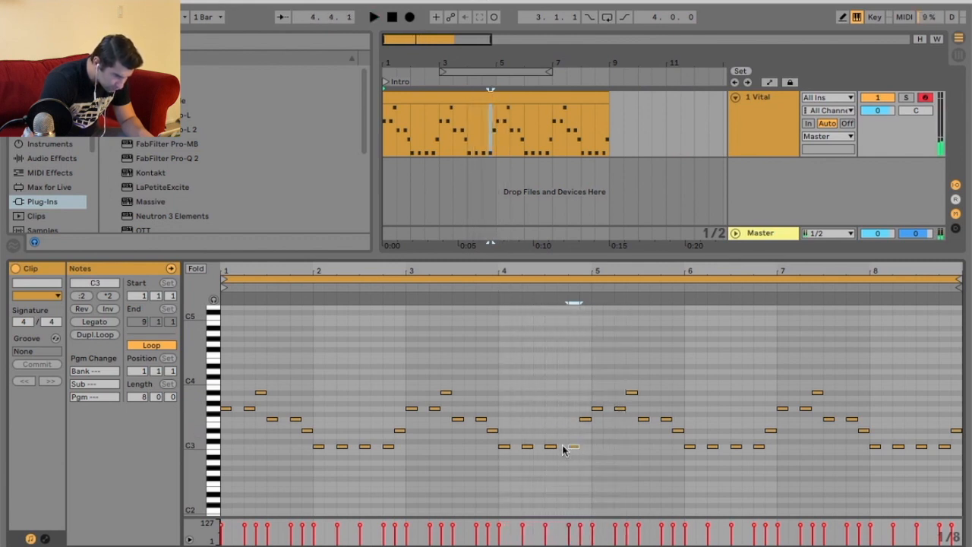
{"action": "left_click_drag", "start_coordinate": [551, 448], "coordinate": [553, 441]}
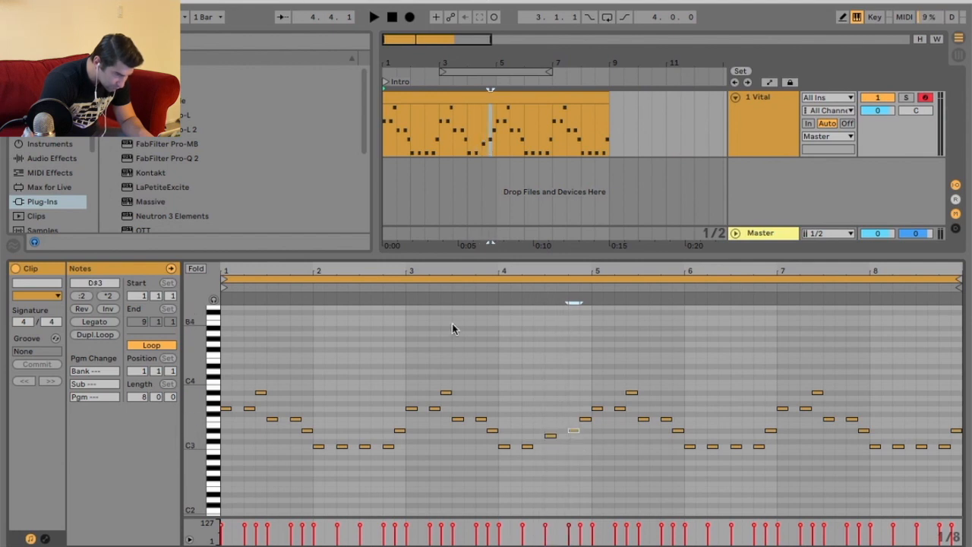
{"action": "key", "text": "space"}
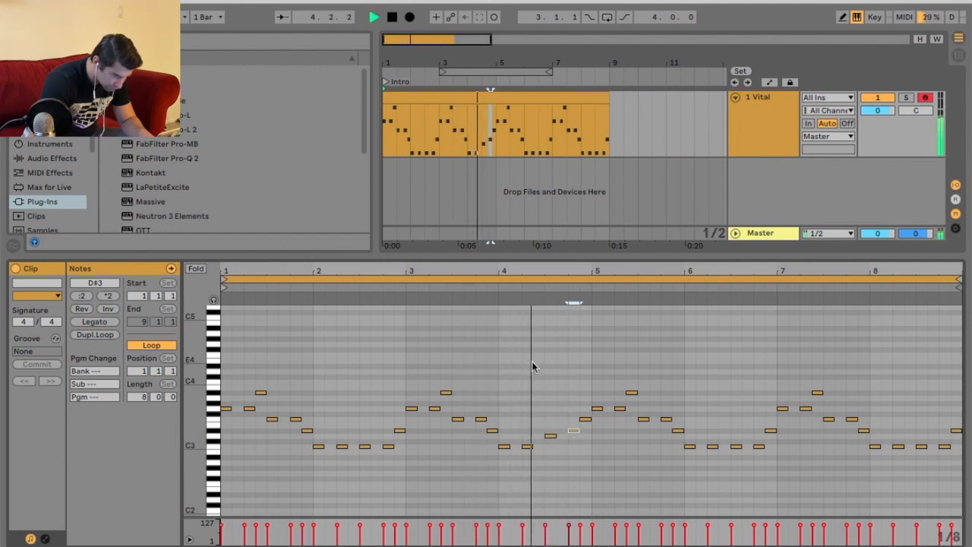
{"action": "left_click", "coordinate": [551, 438]}
{"action": "key", "text": "space"}
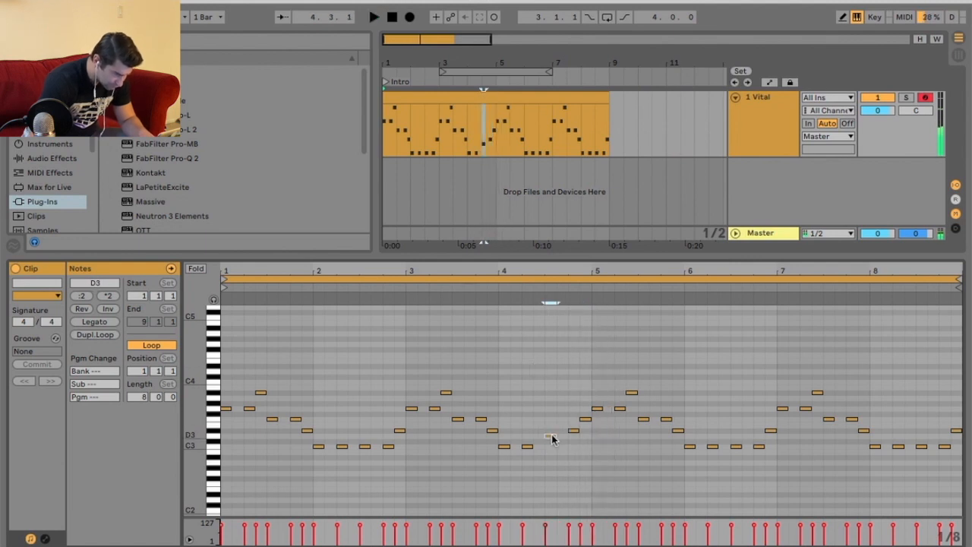
{"action": "key", "text": "space"}
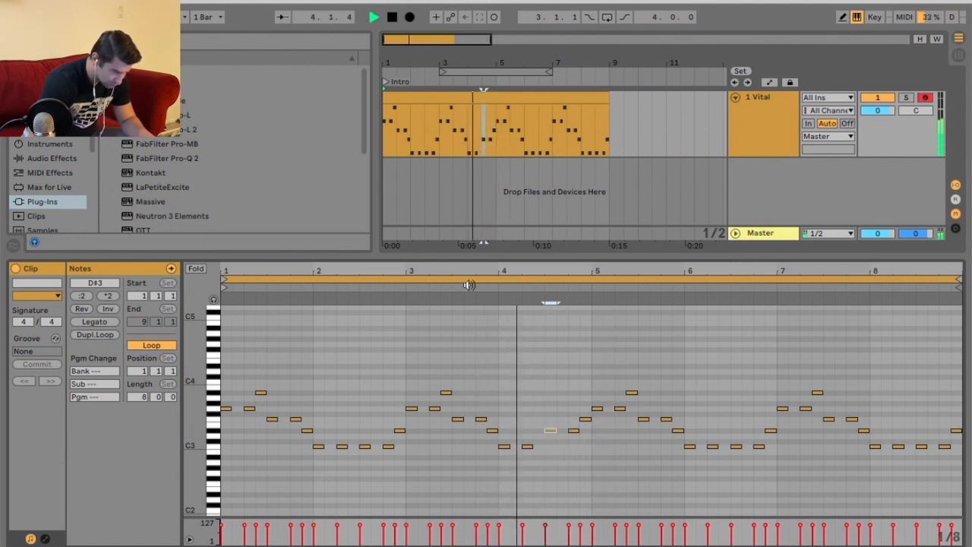
{"action": "key", "text": "space"}
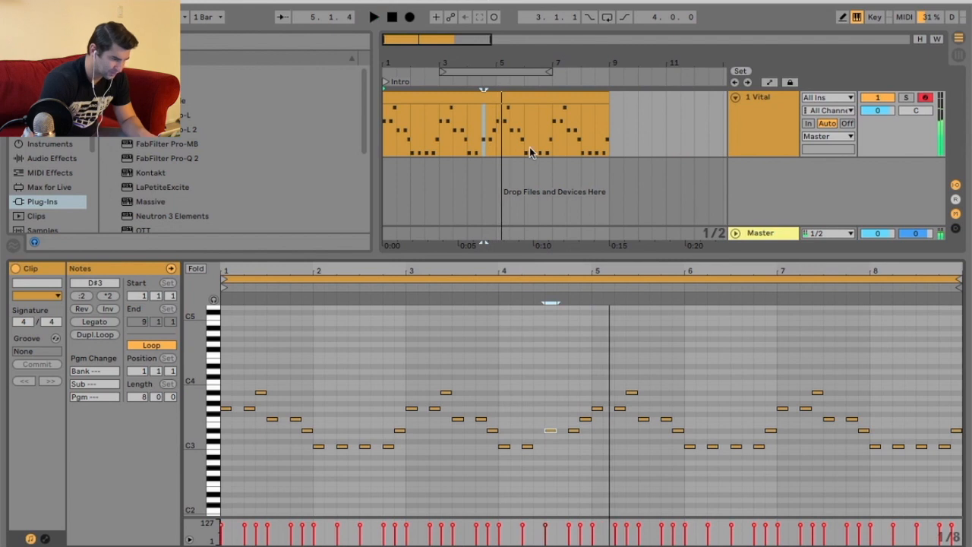
{"action": "key", "text": "space"}
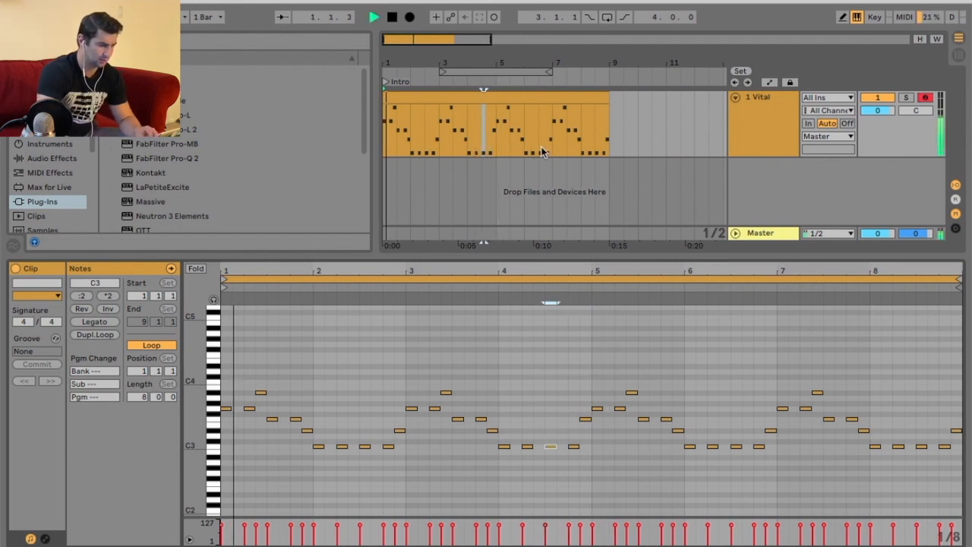
{"action": "left_click", "coordinate": [929, 430]}
{"action": "key", "text": "space"}
{"action": "double_click", "coordinate": [568, 59]}
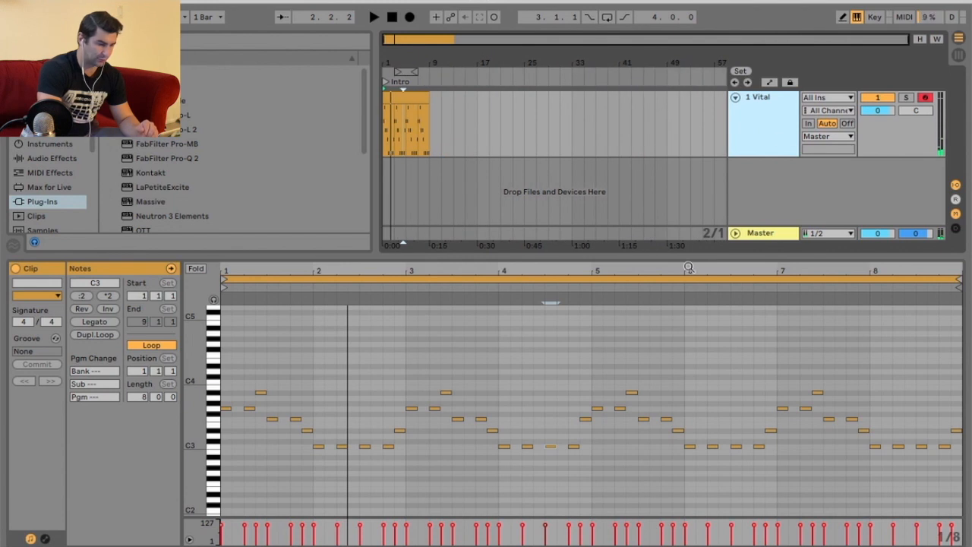
{"action": "left_click_drag", "start_coordinate": [687, 255], "coordinate": [688, 363]}
{"action": "right_click", "coordinate": [752, 118]}
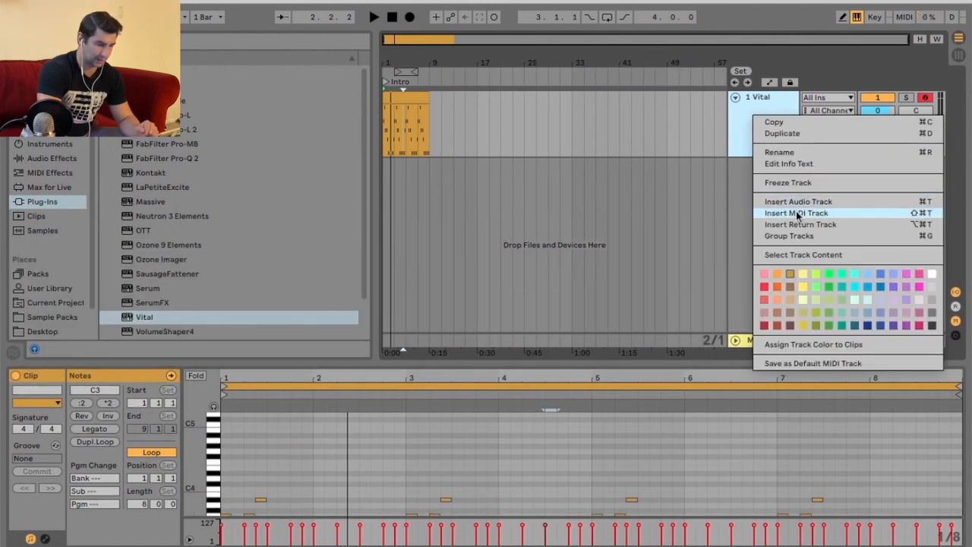
{"action": "left_click", "coordinate": [795, 183]}
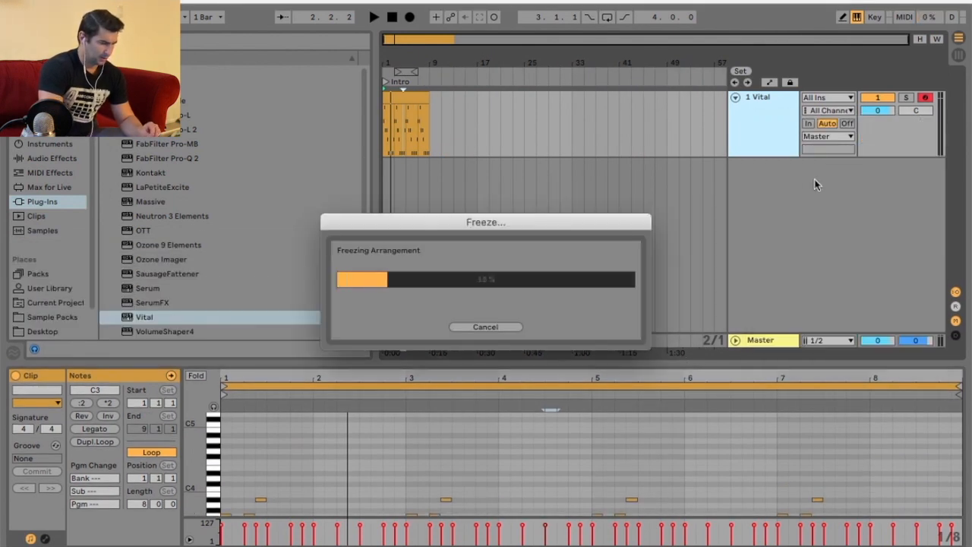
{"action": "left_click", "coordinate": [500, 331]}
Duplicate the Vital track.
{"action": "right_click", "coordinate": [751, 119]}
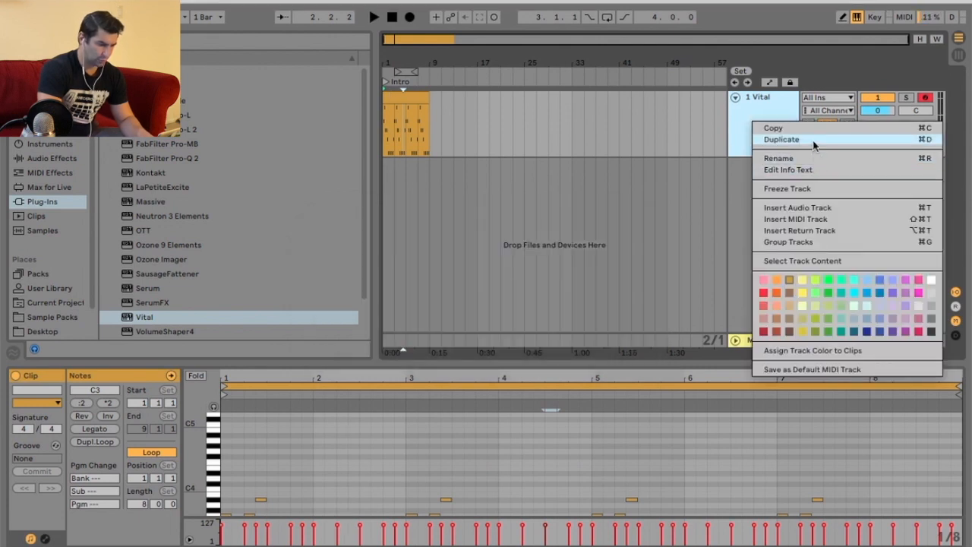
{"action": "key", "text": "Return"}
{"action": "left_click", "coordinate": [446, 173]}
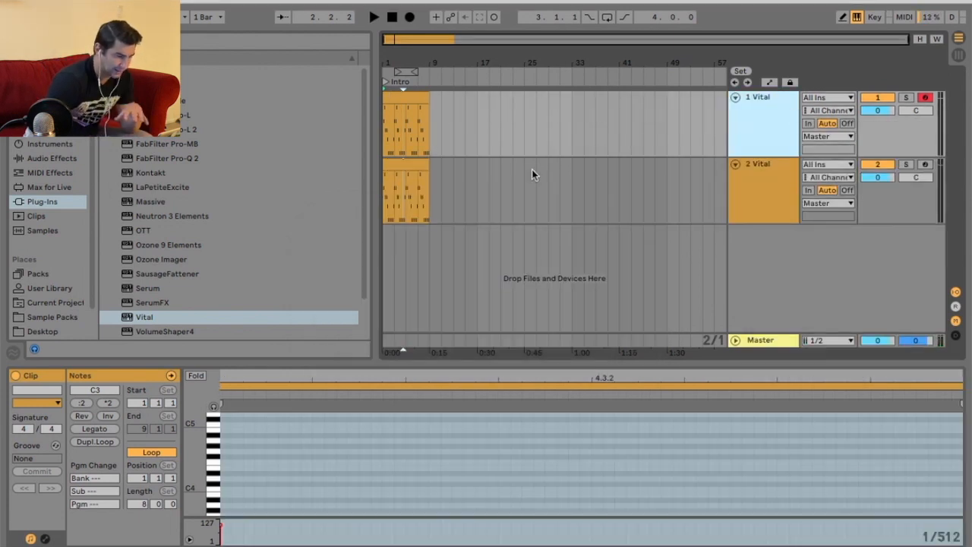
Deactivate the clip on the duplicated track and collapse that track.
{"action": "right_click", "coordinate": [413, 167]}
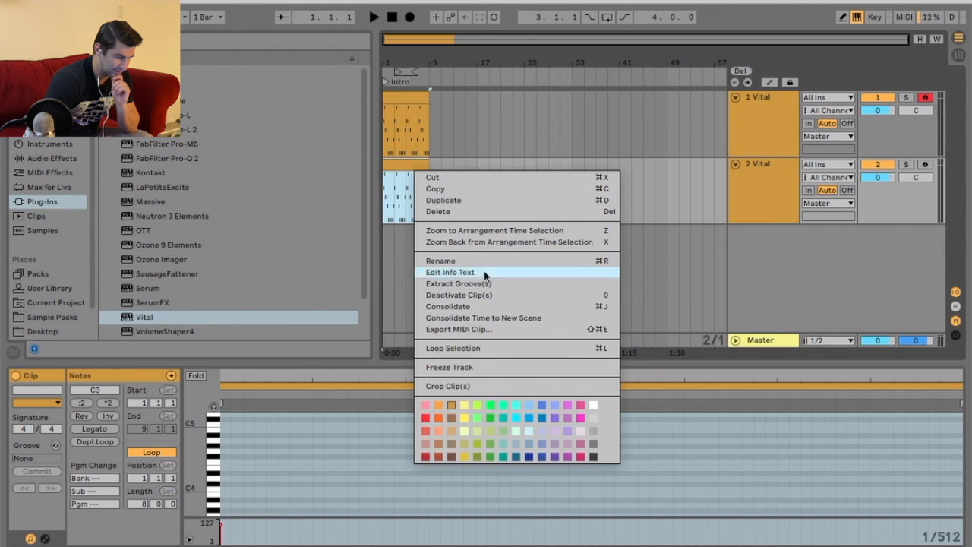
{"action": "left_click", "coordinate": [490, 295]}
{"action": "left_click", "coordinate": [735, 164]}
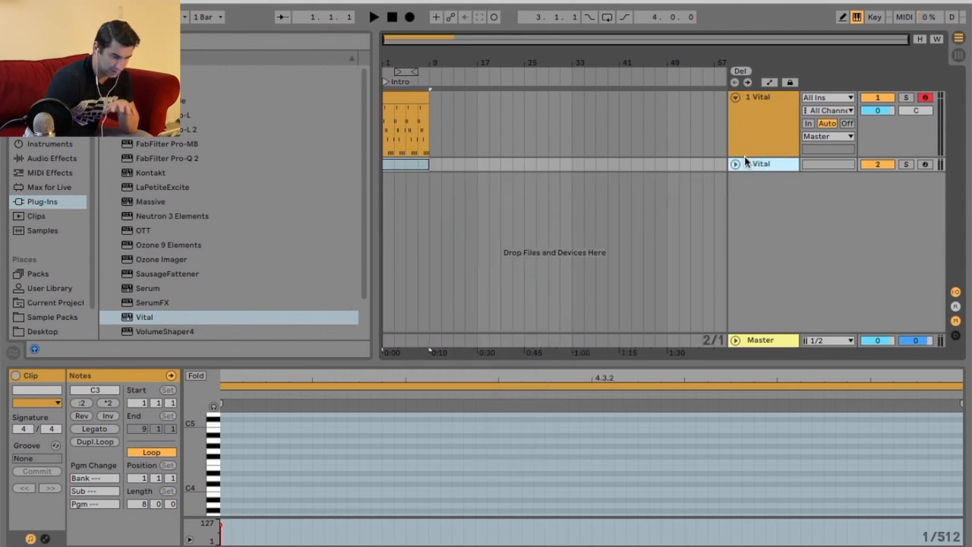
{"action": "left_click", "coordinate": [754, 137]}
Freeze the original Vital track.
{"action": "right_click", "coordinate": [398, 99]}
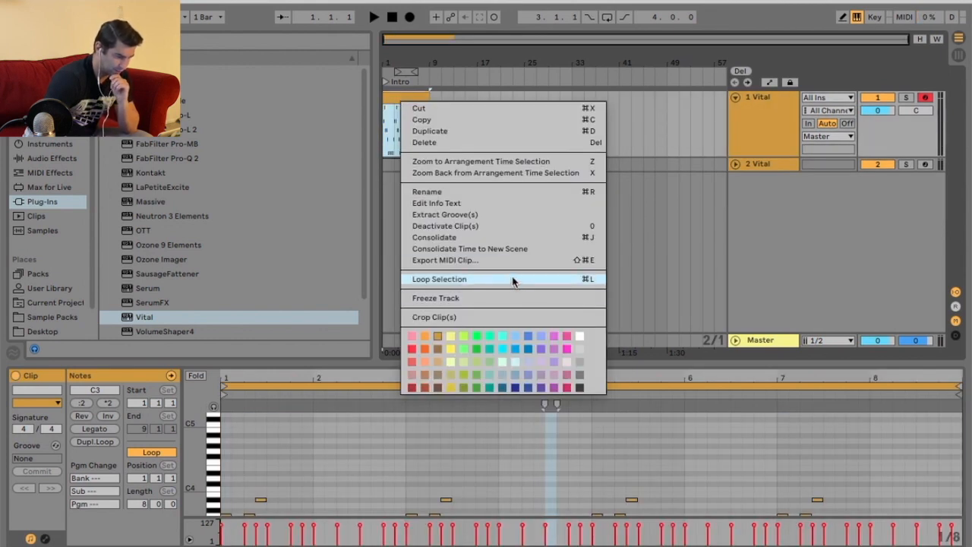
{"action": "left_click", "coordinate": [485, 297]}
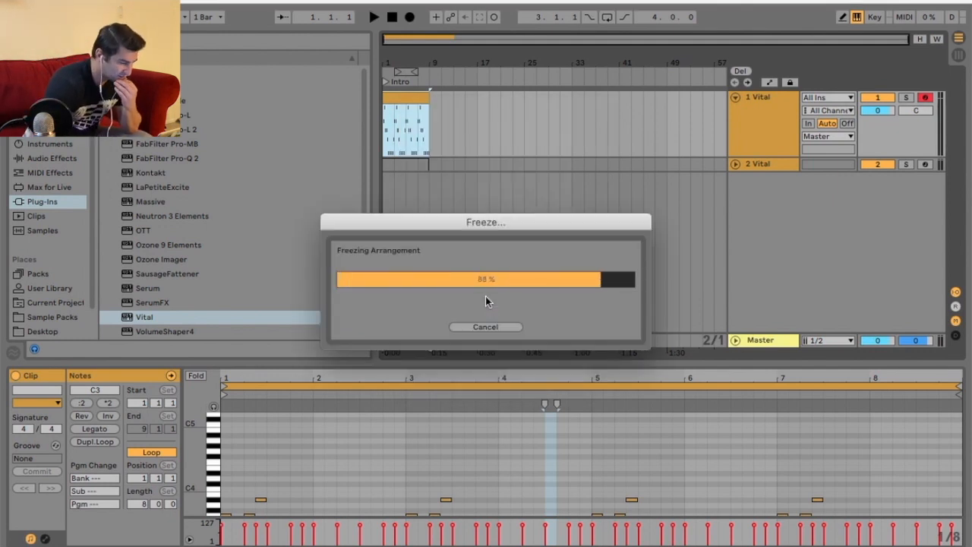
{"action": "right_click", "coordinate": [743, 131]}
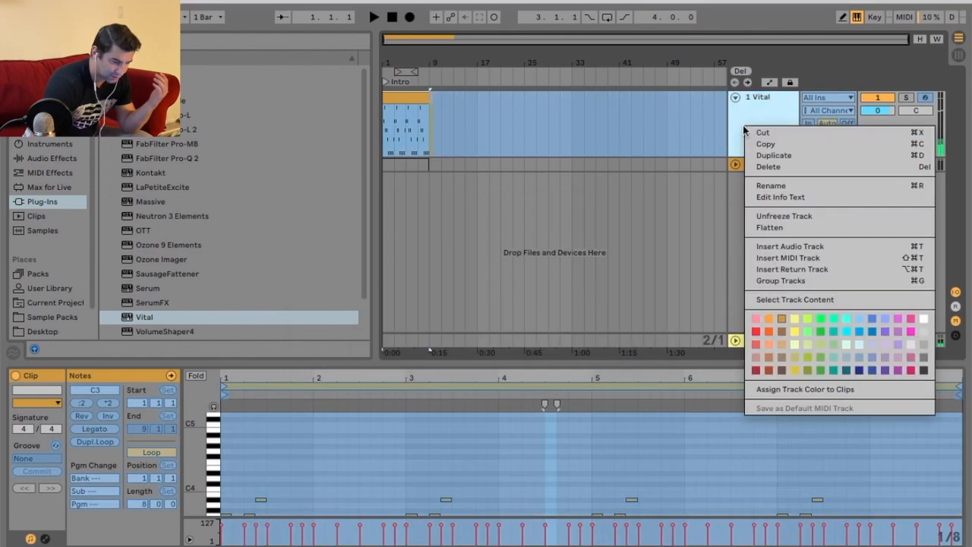
Flatten the frozen Vital track into audio and select its resulting clip.
{"action": "left_click", "coordinate": [796, 226]}
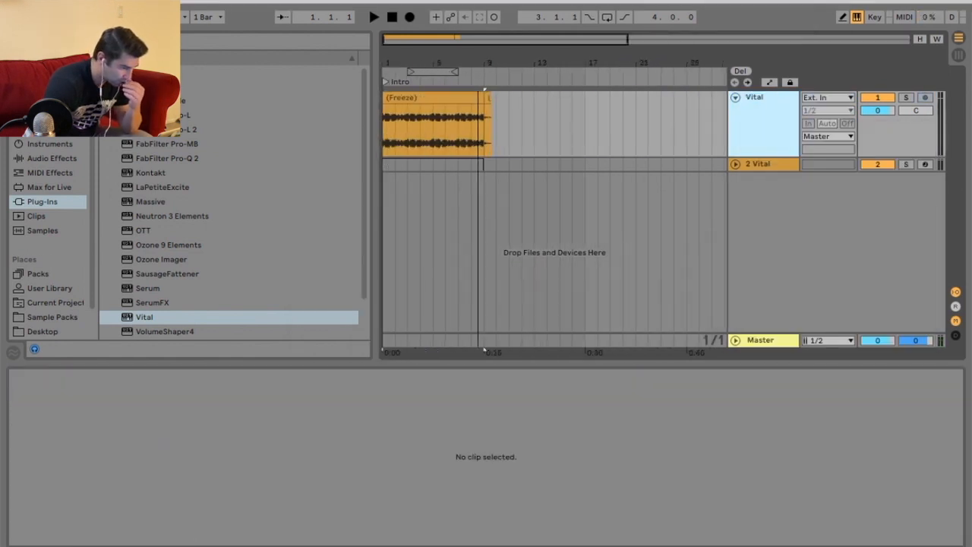
{"action": "left_click", "coordinate": [487, 97]}
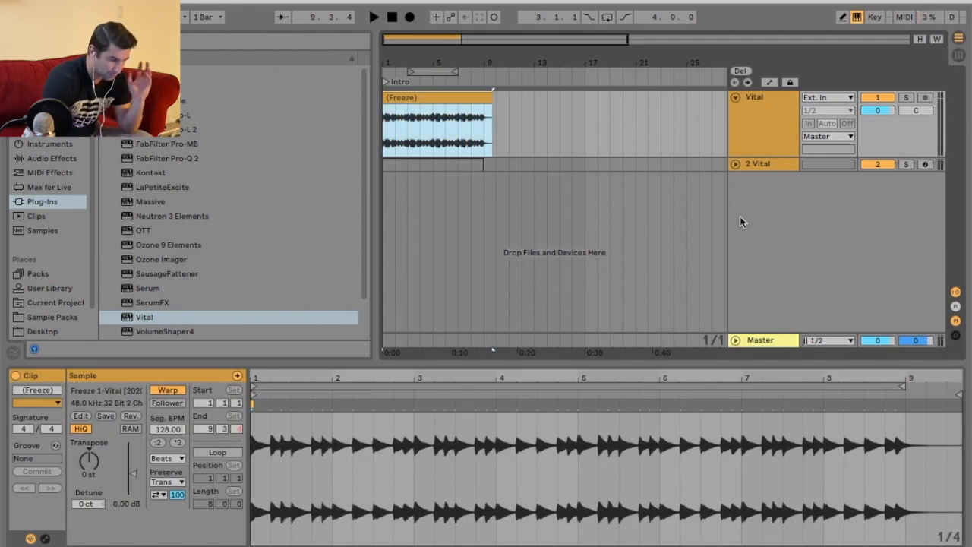
Insert a new MIDI track and load the Vital plug-in onto it.
{"action": "right_click", "coordinate": [749, 168]}
{"action": "left_click", "coordinate": [839, 283]}
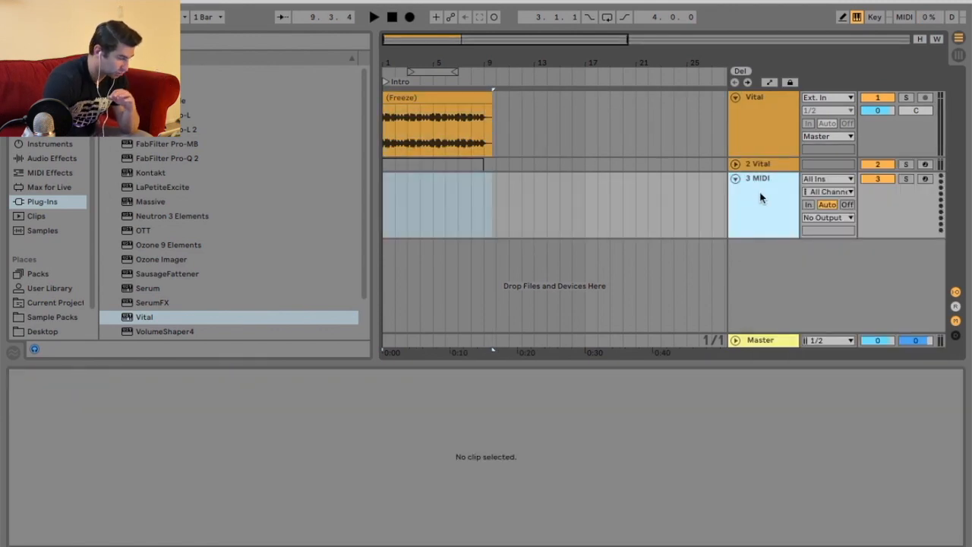
{"action": "left_click", "coordinate": [142, 318]}
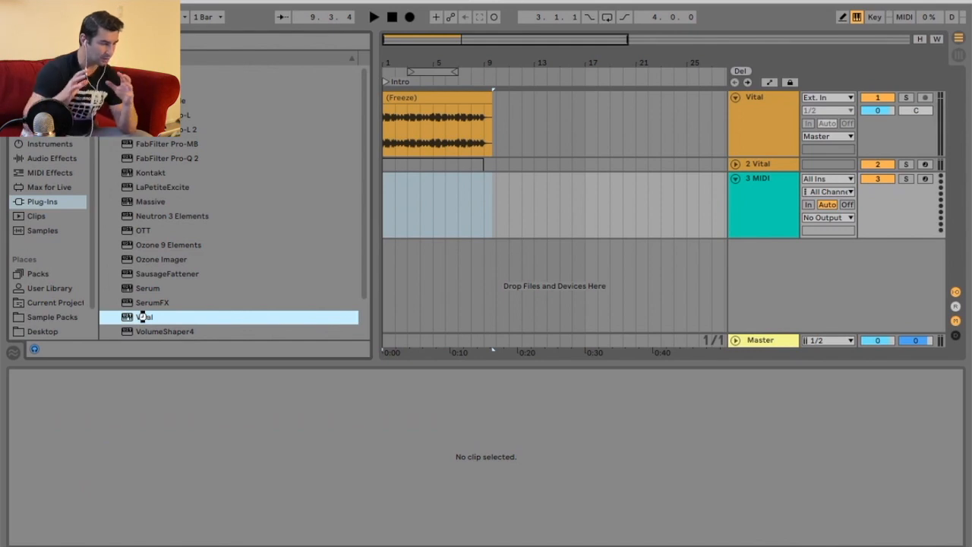
{"action": "double_click", "coordinate": [142, 316]}
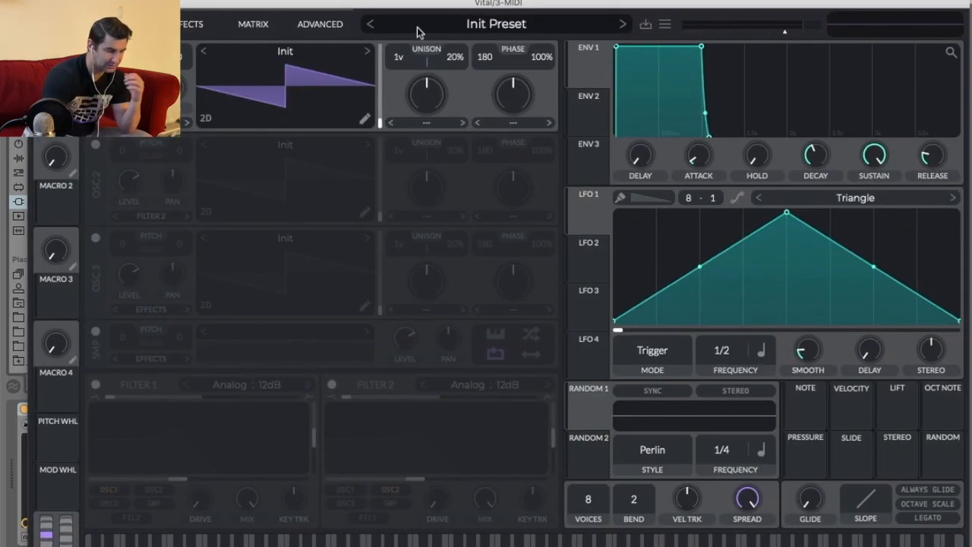
Load the Kick Drum 1 preset from Vital's Afro preset folder.
{"action": "left_click", "coordinate": [445, 28]}
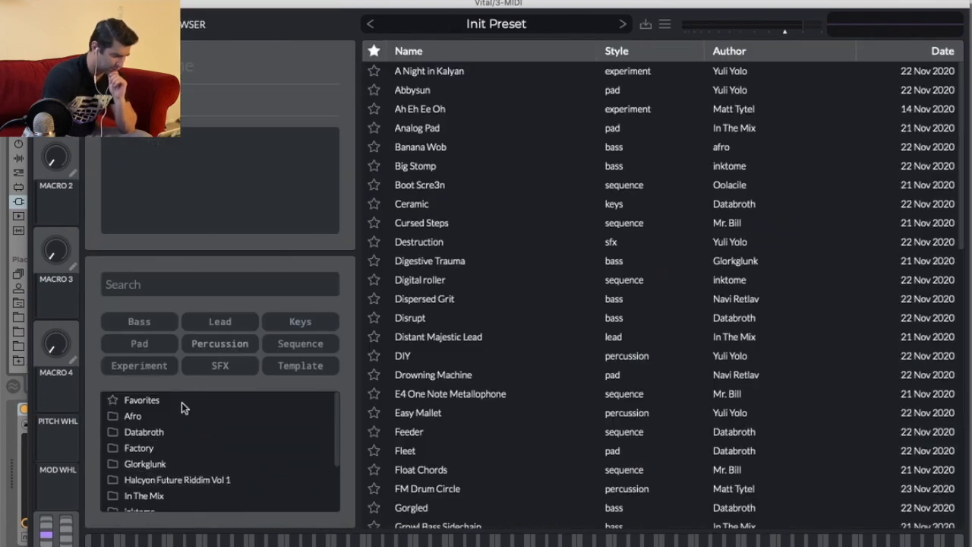
{"action": "left_click", "coordinate": [152, 416]}
{"action": "left_click", "coordinate": [421, 90]}
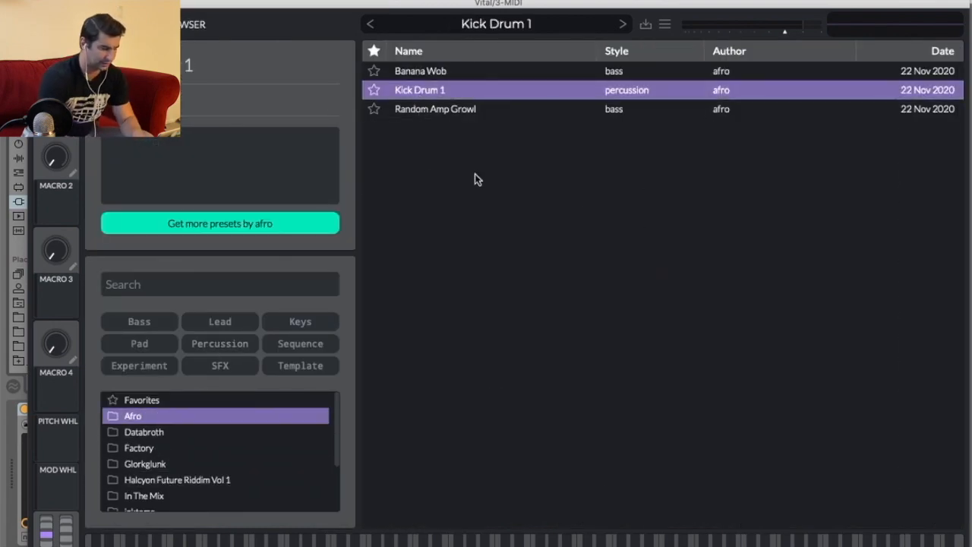
{"action": "key", "text": "d"}
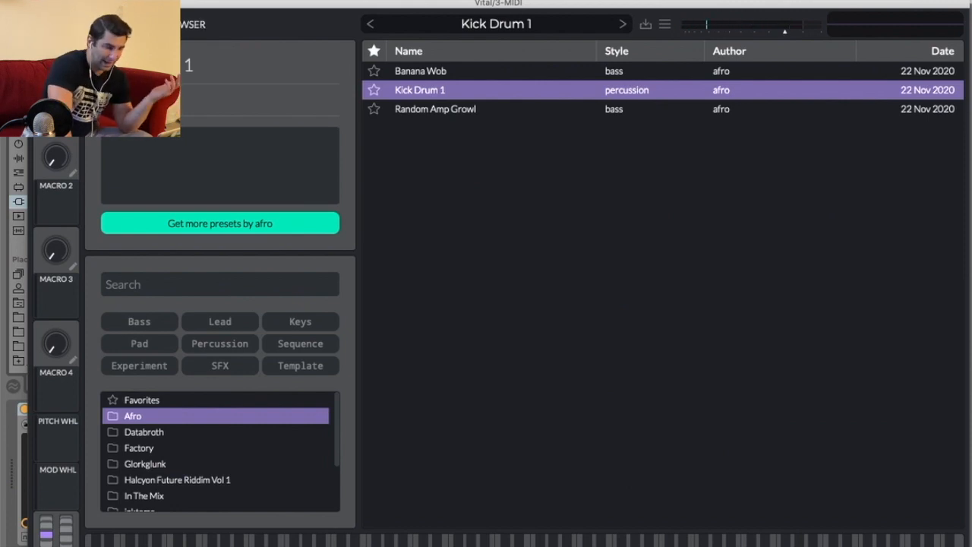
{"action": "left_click", "coordinate": [100, 24]}
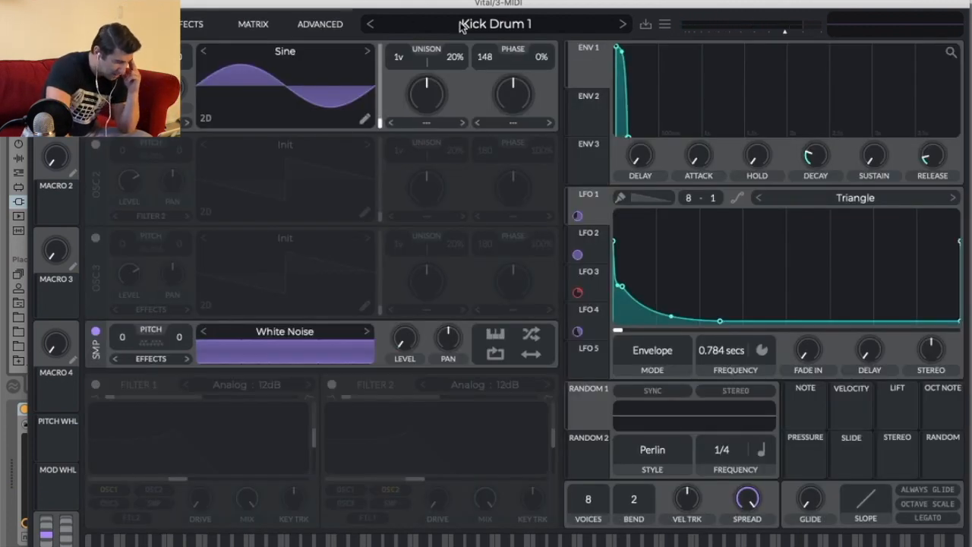
Reset Vital to the Init Preset.
{"action": "left_click", "coordinate": [483, 24]}
{"action": "left_click", "coordinate": [186, 21]}
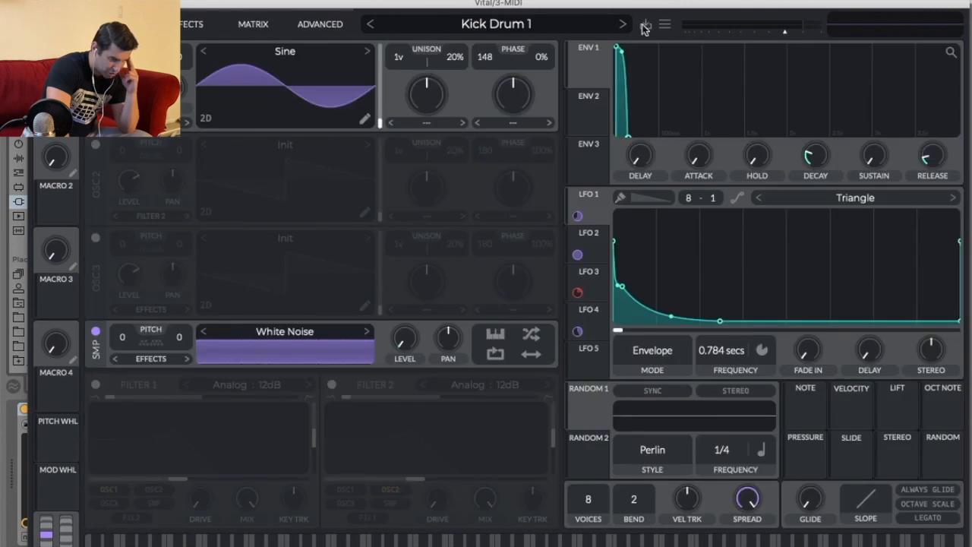
{"action": "left_click", "coordinate": [664, 25]}
{"action": "left_click", "coordinate": [710, 155]}
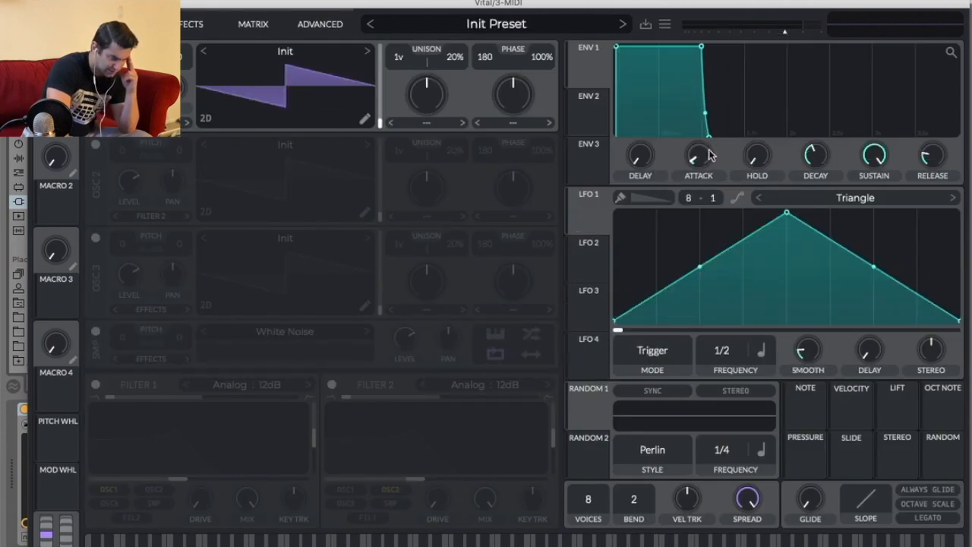
Audition several wavetables for oscillator 1 and settle on Pink Noise.
{"action": "left_click", "coordinate": [284, 52]}
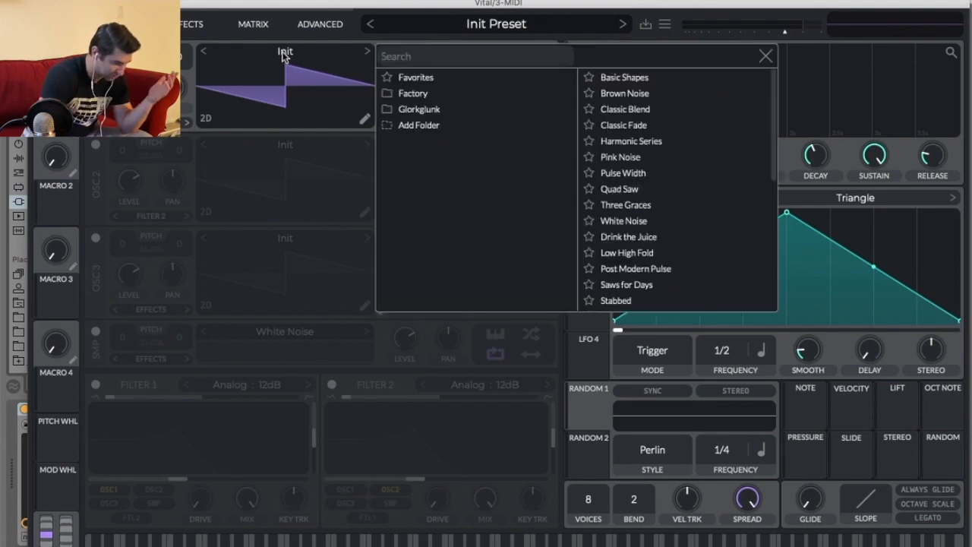
{"action": "scroll", "coordinate": [684, 228], "scroll_direction": "down", "scroll_amount": 3}
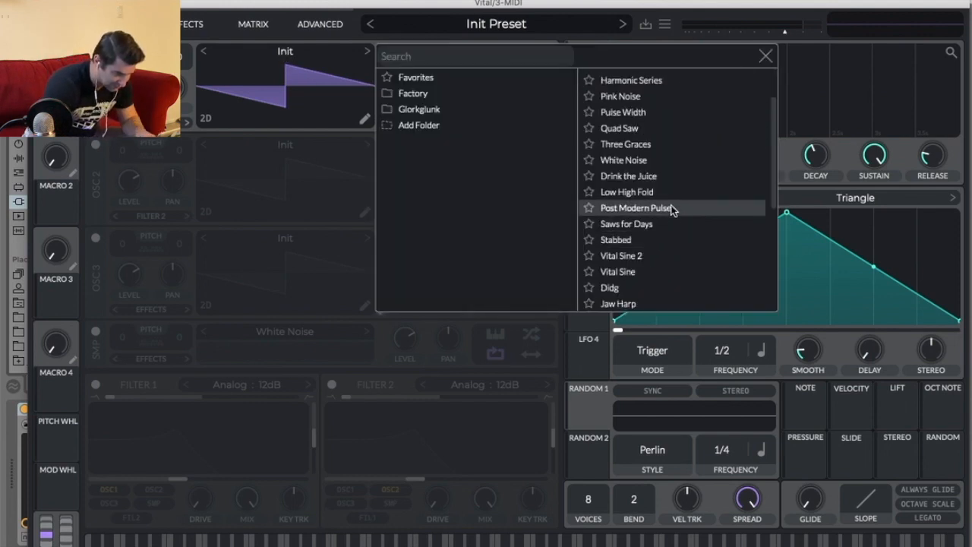
{"action": "left_click", "coordinate": [670, 213]}
{"action": "left_click", "coordinate": [668, 224]}
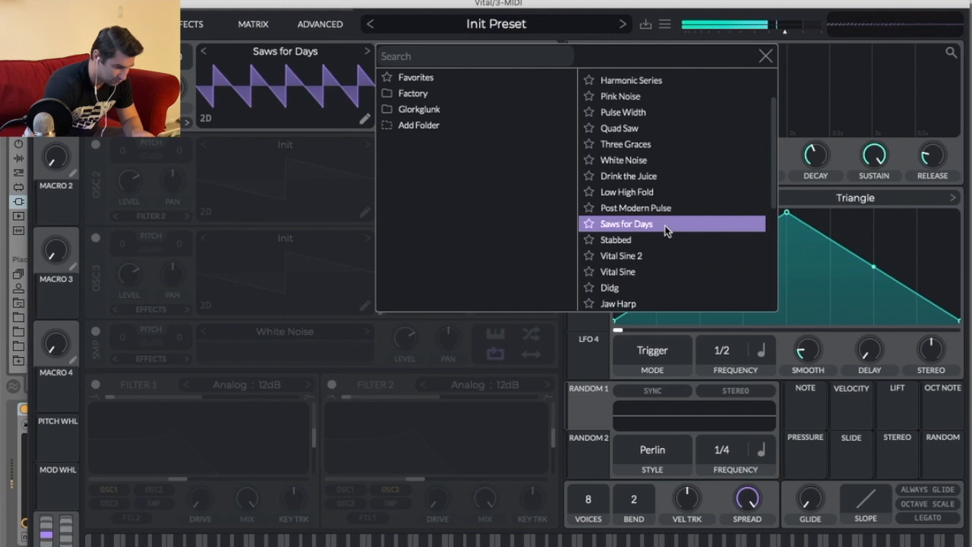
{"action": "left_click", "coordinate": [659, 256]}
{"action": "left_click", "coordinate": [658, 272]}
{"action": "left_click", "coordinate": [657, 288]}
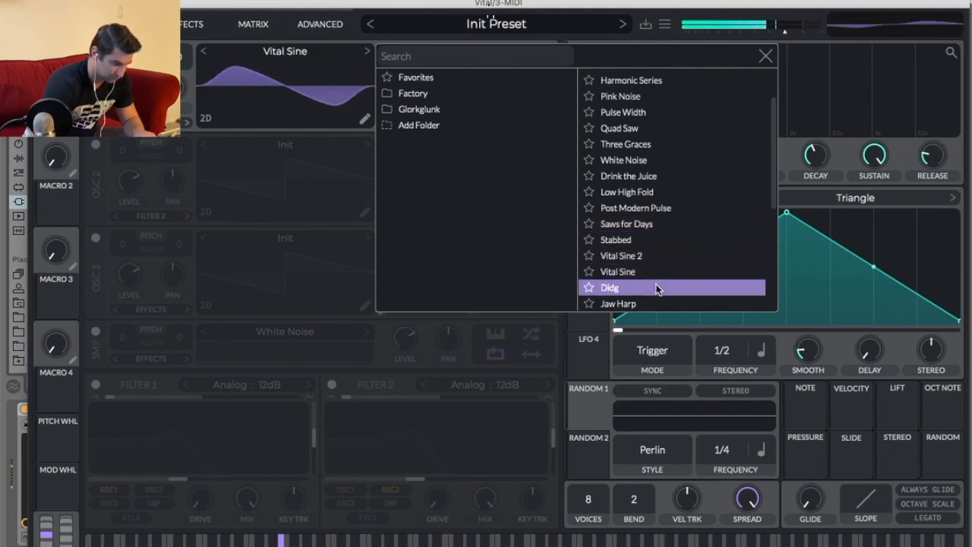
{"action": "left_click", "coordinate": [657, 302]}
{"action": "left_click", "coordinate": [655, 288]}
{"action": "left_click", "coordinate": [660, 240]}
{"action": "left_click", "coordinate": [661, 208]}
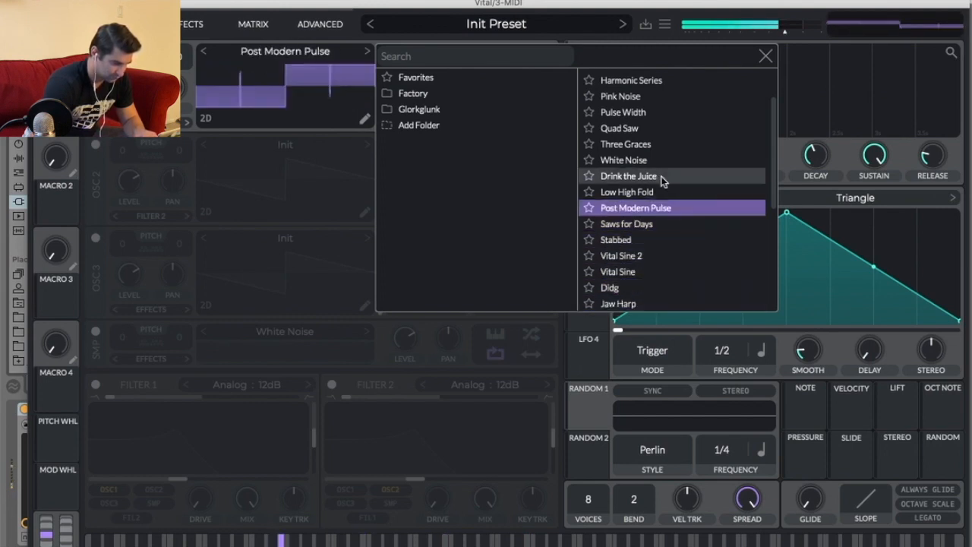
{"action": "left_click", "coordinate": [661, 177]}
{"action": "left_click", "coordinate": [662, 128]}
{"action": "left_click", "coordinate": [665, 113]}
{"action": "left_click", "coordinate": [658, 96]}
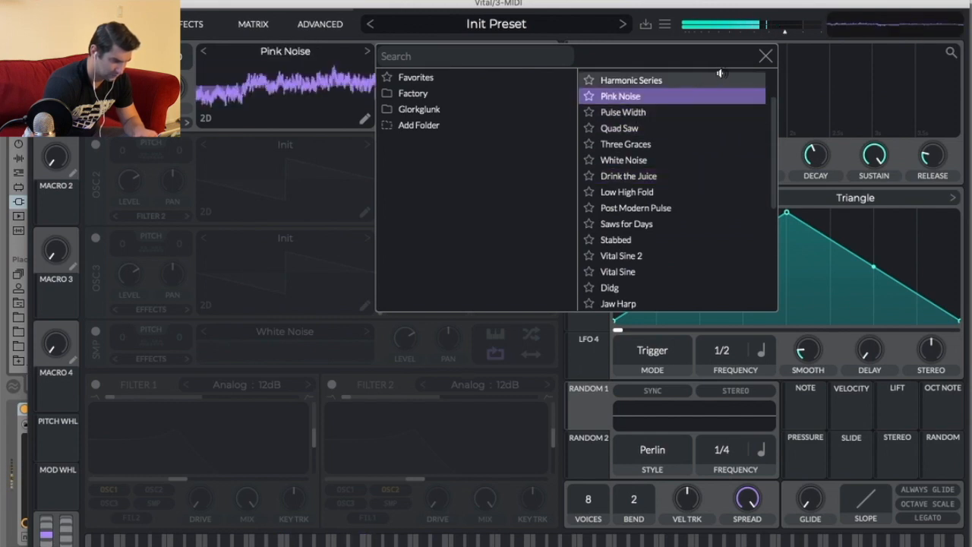
{"action": "scroll", "coordinate": [658, 96], "scroll_direction": "up", "scroll_amount": 2}
{"action": "left_click", "coordinate": [669, 142]}
{"action": "left_click", "coordinate": [661, 157]}
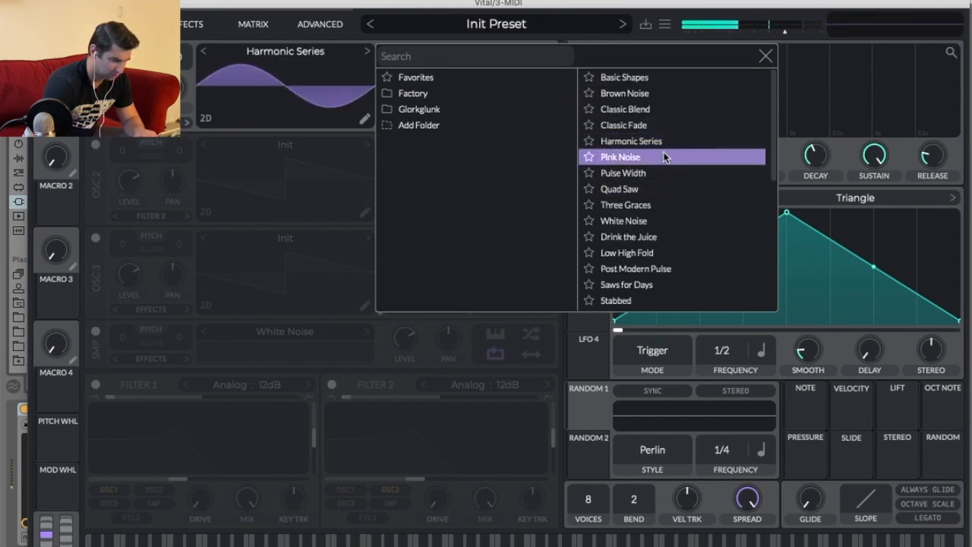
{"action": "left_click", "coordinate": [764, 56]}
Enable Vital's EQ effect, lower the low band gain to about -8.9 dB and shift that band toward higher frequencies.
{"action": "left_click", "coordinate": [193, 23]}
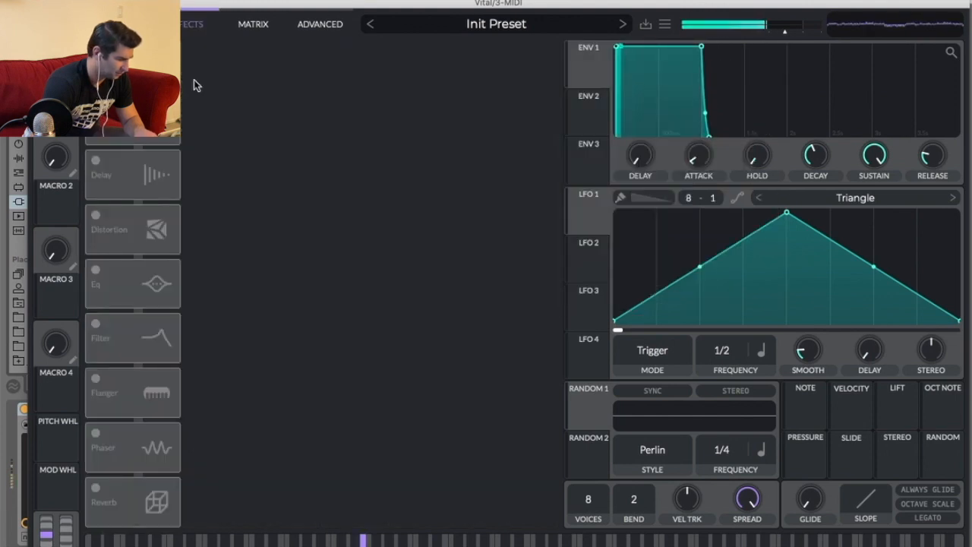
{"action": "left_click", "coordinate": [97, 278]}
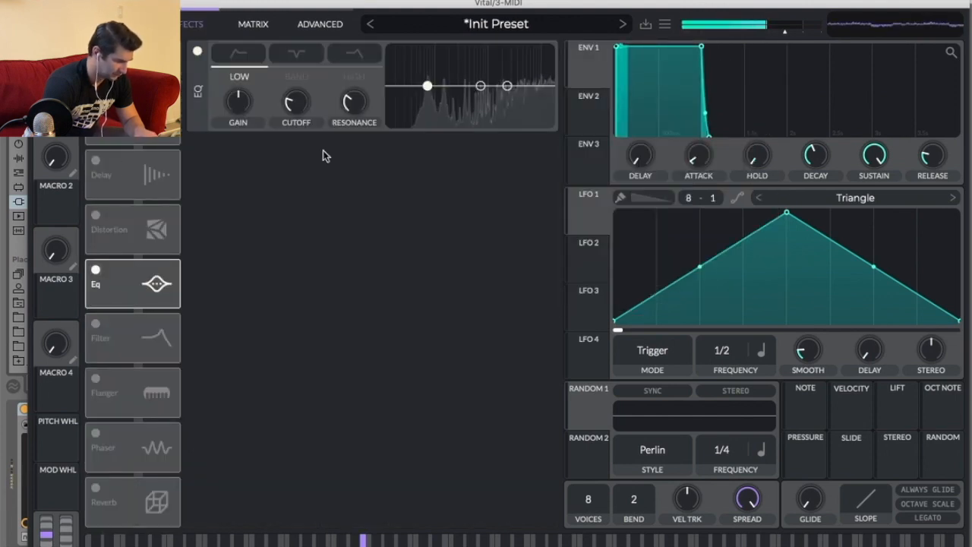
{"action": "left_click_drag", "start_coordinate": [237, 101], "coordinate": [238, 147]}
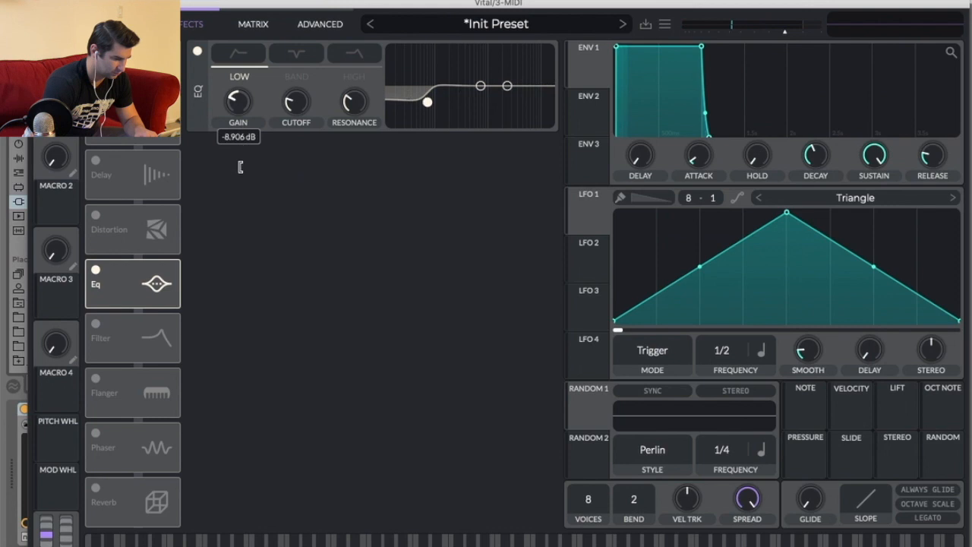
{"action": "left_click_drag", "start_coordinate": [427, 114], "coordinate": [531, 136]}
{"action": "left_click", "coordinate": [176, 30]}
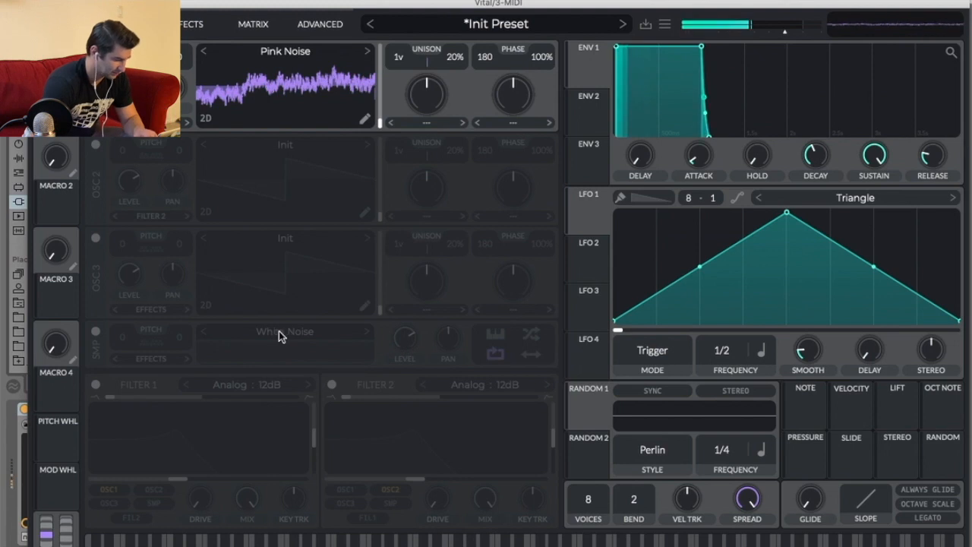
Turn off oscillator 1 and turn on the sample oscillator.
{"action": "left_click", "coordinate": [95, 51]}
{"action": "left_click", "coordinate": [95, 334]}
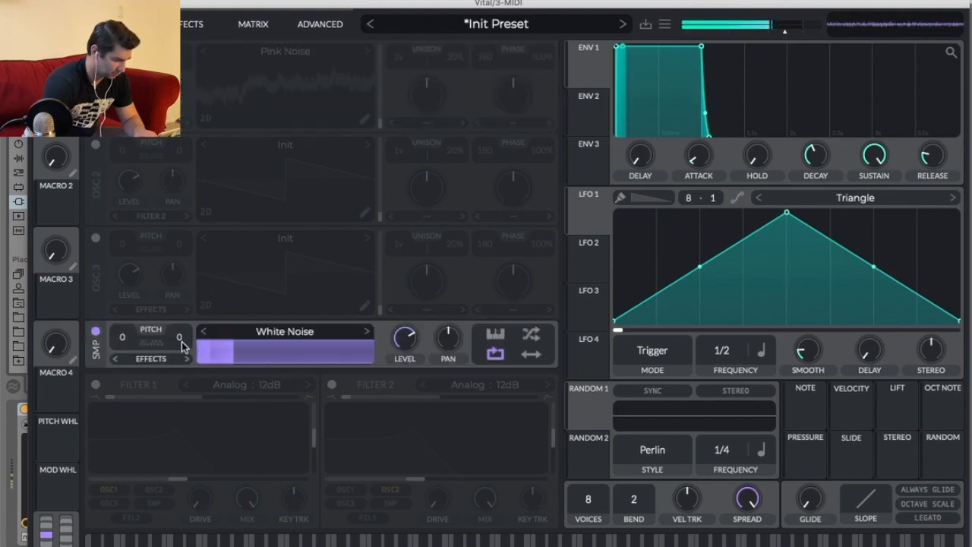
Push the EQ's low band node to the top of the frequency range.
{"action": "left_click", "coordinate": [183, 22]}
{"action": "left_click_drag", "start_coordinate": [534, 115], "coordinate": [543, 120]}
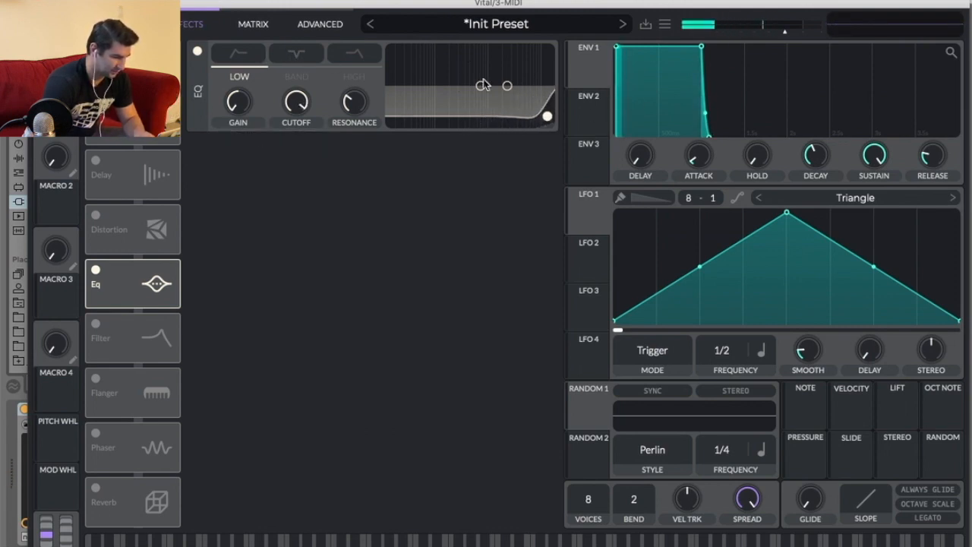
{"action": "mouse_move", "coordinate": [545, 117]}
{"action": "left_mouse_down"}
{"action": "mouse_move", "coordinate": [422, 105]}
{"action": "mouse_move", "coordinate": [544, 116]}
{"action": "left_mouse_up"}
{"action": "left_click", "coordinate": [135, 26]}
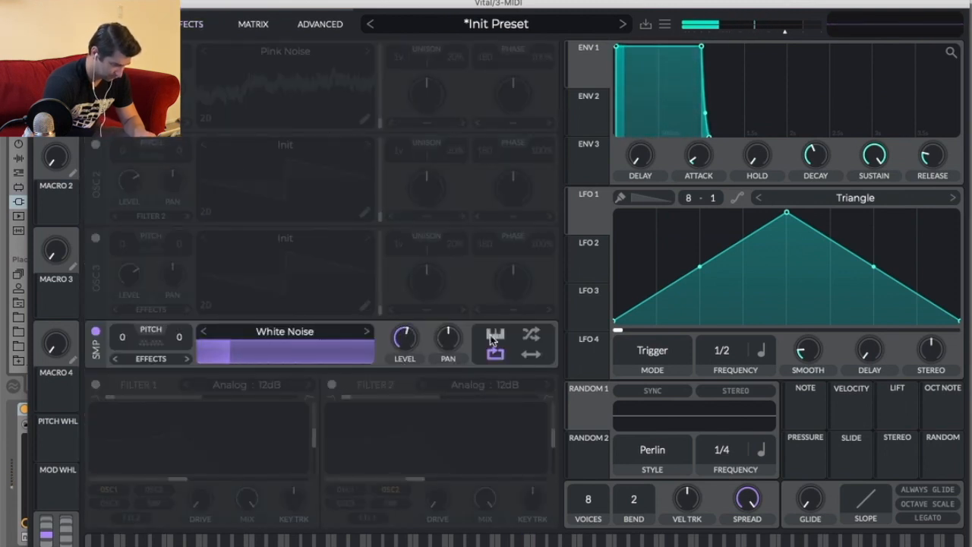
Audition several samples in the sample oscillator, ending on Waves.
{"action": "left_click", "coordinate": [276, 335]}
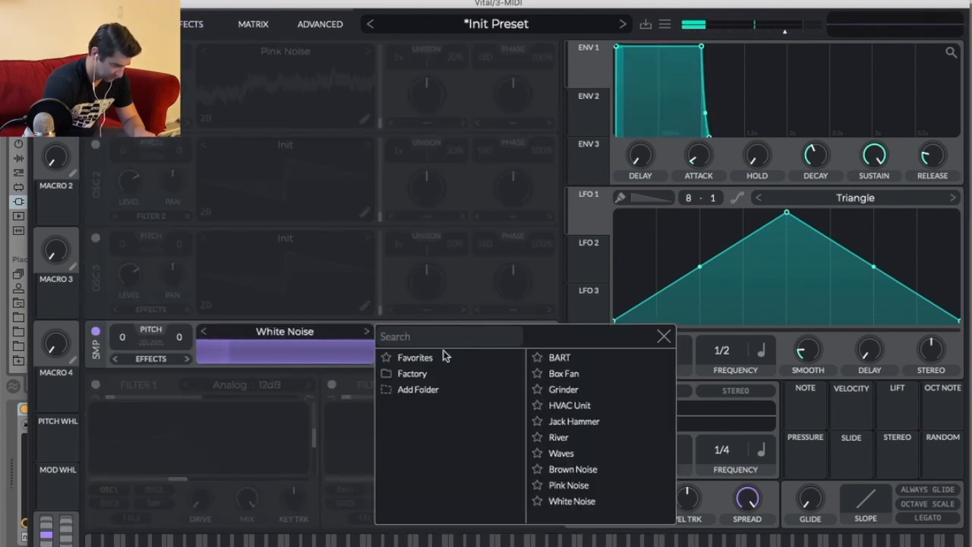
{"action": "left_click", "coordinate": [587, 360]}
{"action": "left_click", "coordinate": [365, 333]}
{"action": "left_click", "coordinate": [365, 333]}
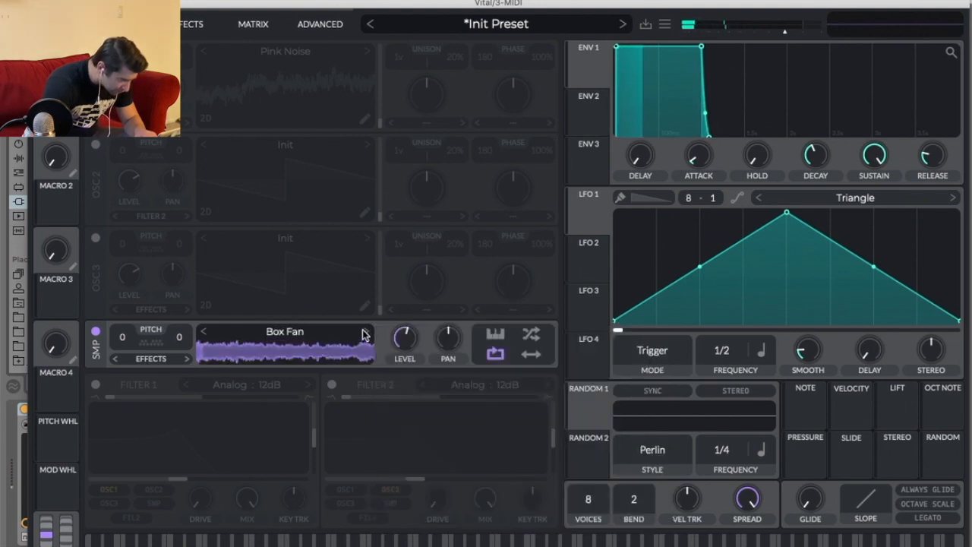
{"action": "left_click", "coordinate": [366, 334]}
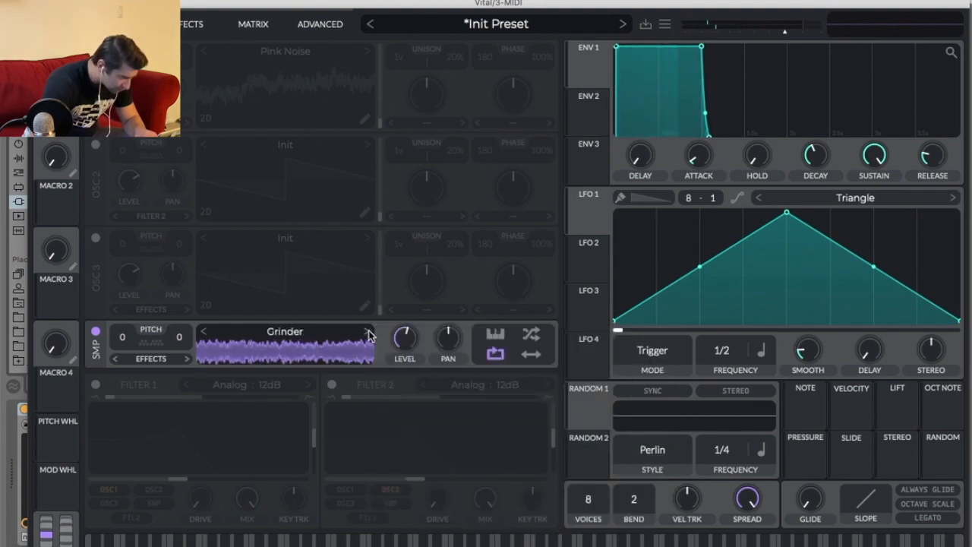
{"action": "left_click", "coordinate": [367, 333]}
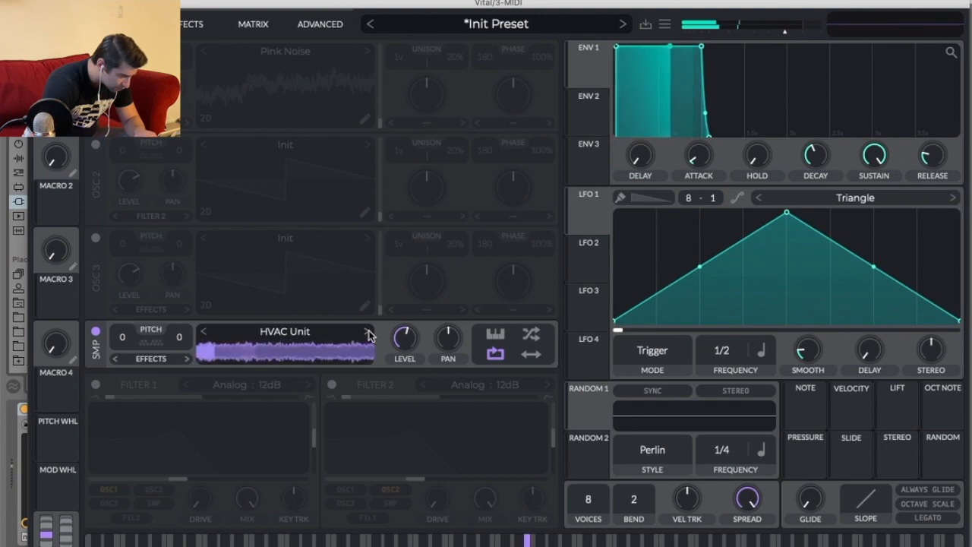
{"action": "left_click", "coordinate": [367, 334]}
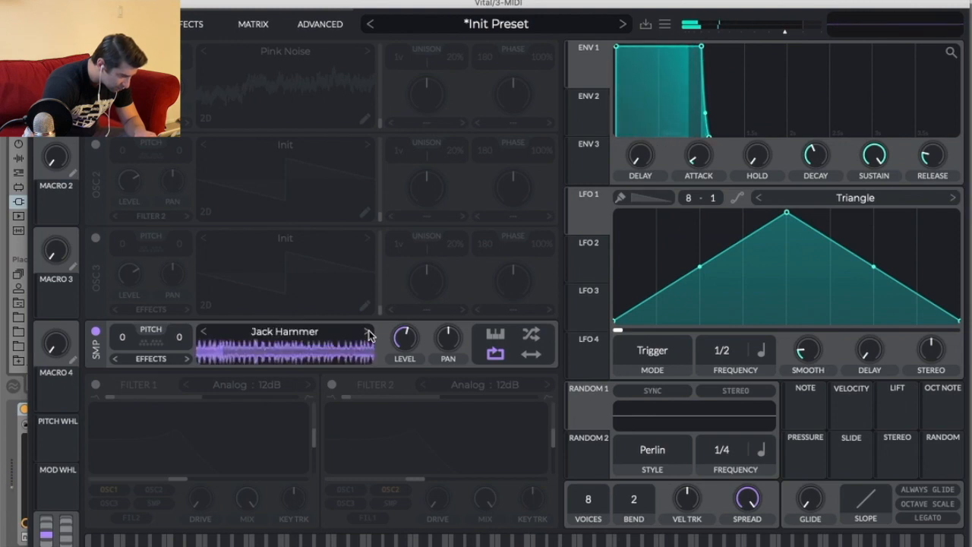
{"action": "left_click", "coordinate": [319, 335]}
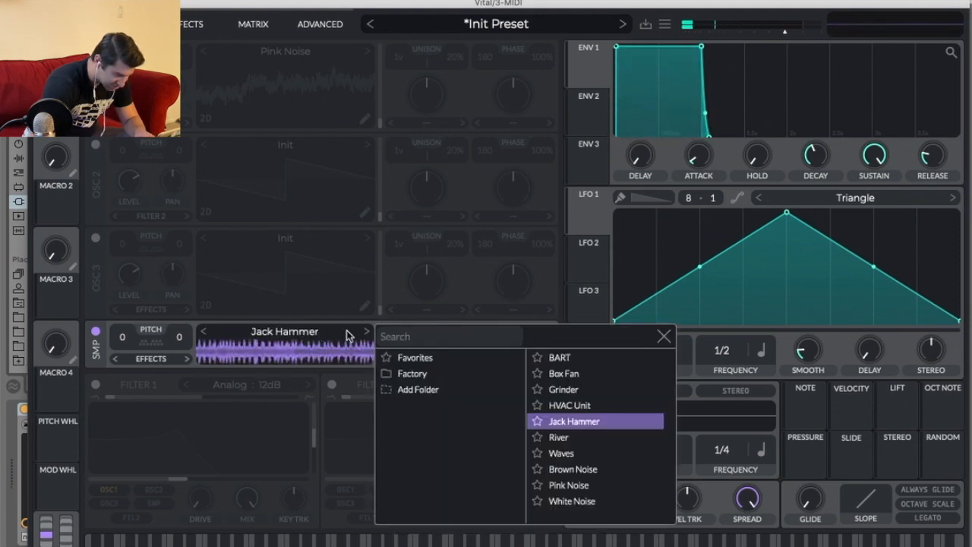
{"action": "left_click", "coordinate": [591, 454]}
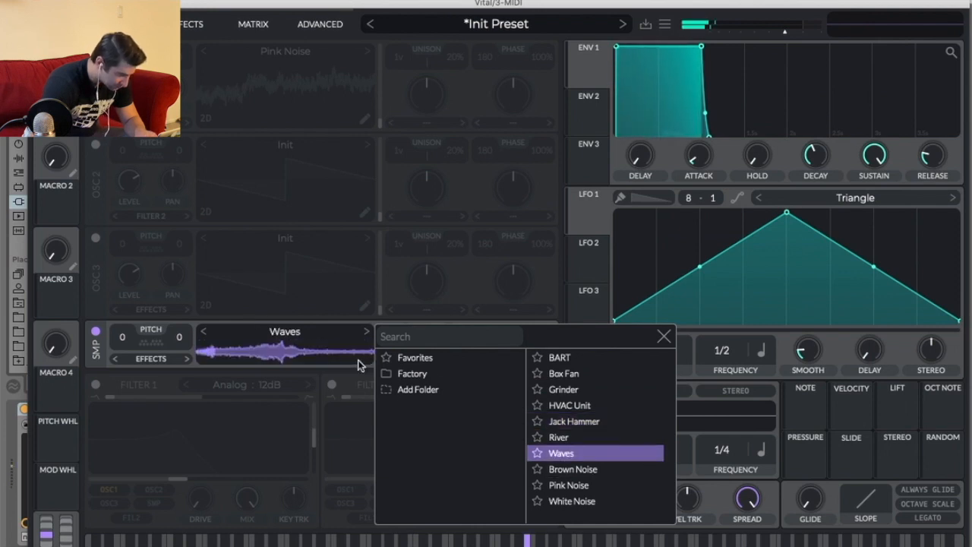
{"action": "left_click", "coordinate": [319, 352]}
Route the sample oscillator's output to Direct Out instead of the effects.
{"action": "left_click", "coordinate": [186, 358]}
{"action": "left_click", "coordinate": [186, 358]}
{"action": "left_click", "coordinate": [186, 360]}
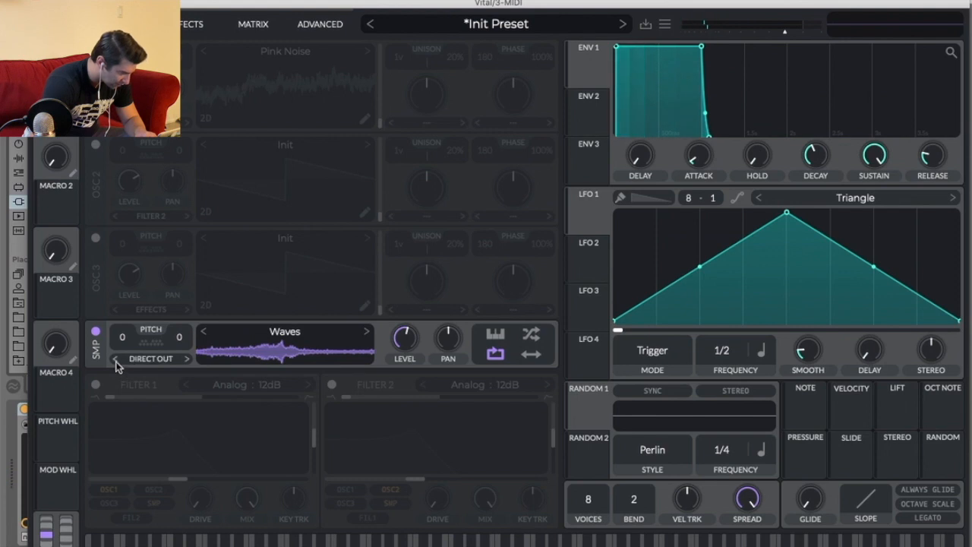
Set the sample oscillator's sample to White Noise.
{"action": "left_click", "coordinate": [323, 331]}
{"action": "left_click", "coordinate": [617, 501]}
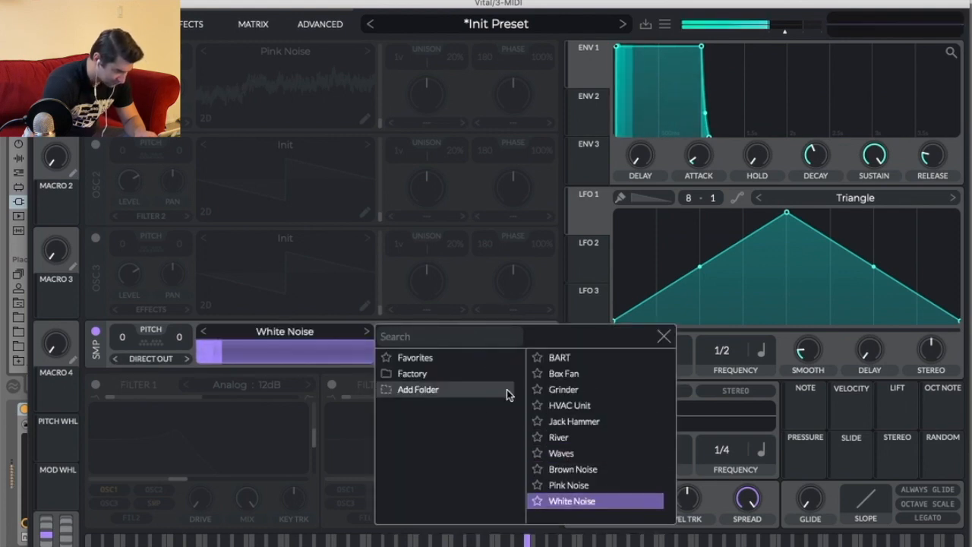
{"action": "left_click", "coordinate": [664, 338]}
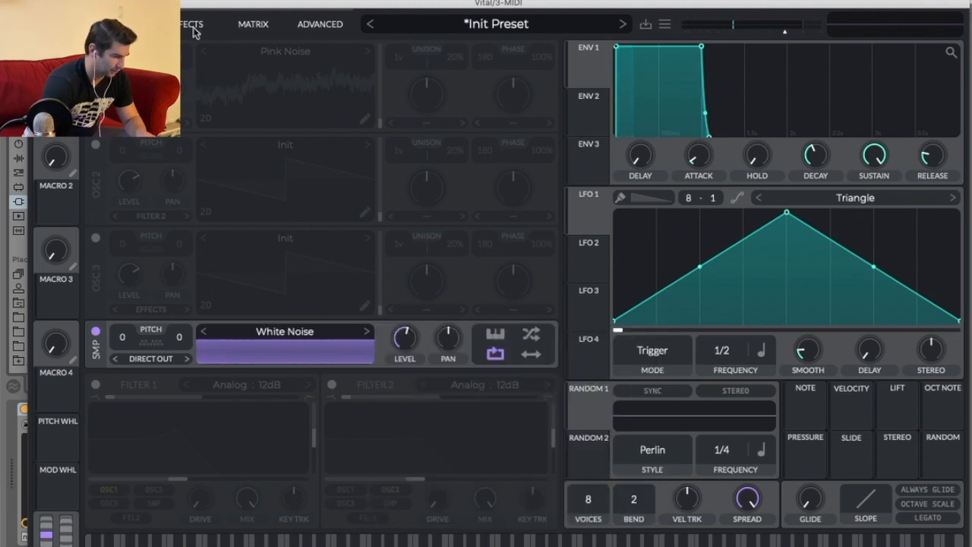
Audition Pink Noise in the sample oscillator, return to White Noise, and pull the EQ low band node lower in frequency.
{"action": "left_click", "coordinate": [203, 332]}
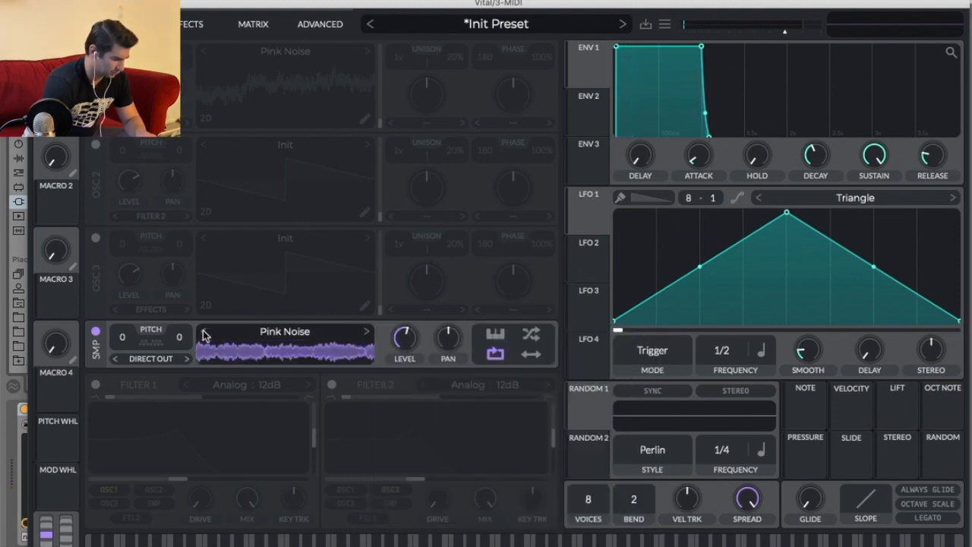
{"action": "left_click", "coordinate": [365, 333]}
{"action": "left_click", "coordinate": [182, 25]}
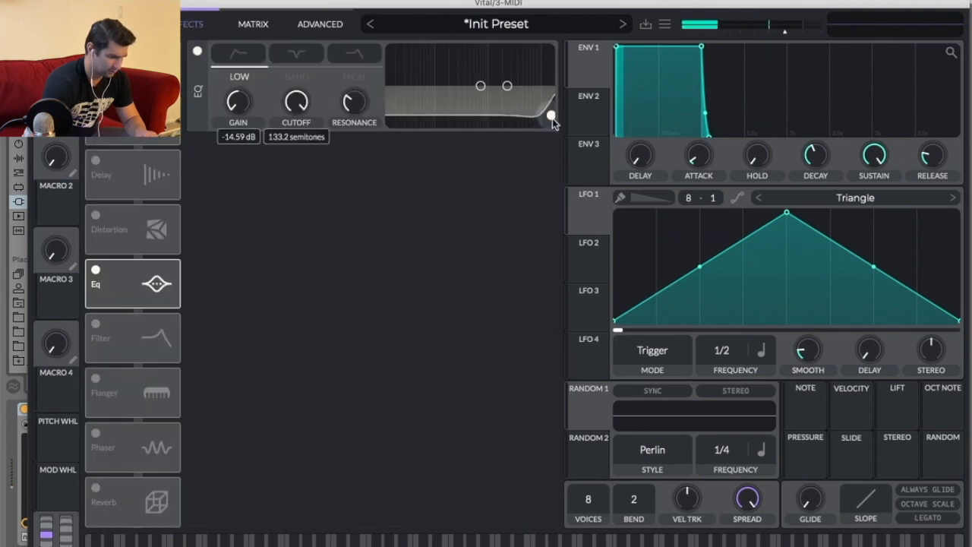
{"action": "left_click_drag", "start_coordinate": [538, 133], "coordinate": [491, 139]}
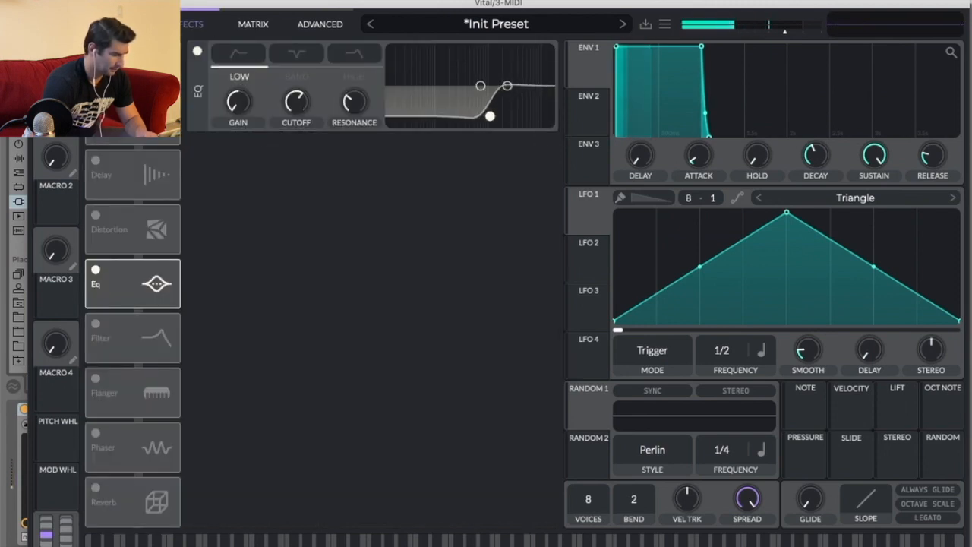
{"action": "left_click", "coordinate": [122, 24]}
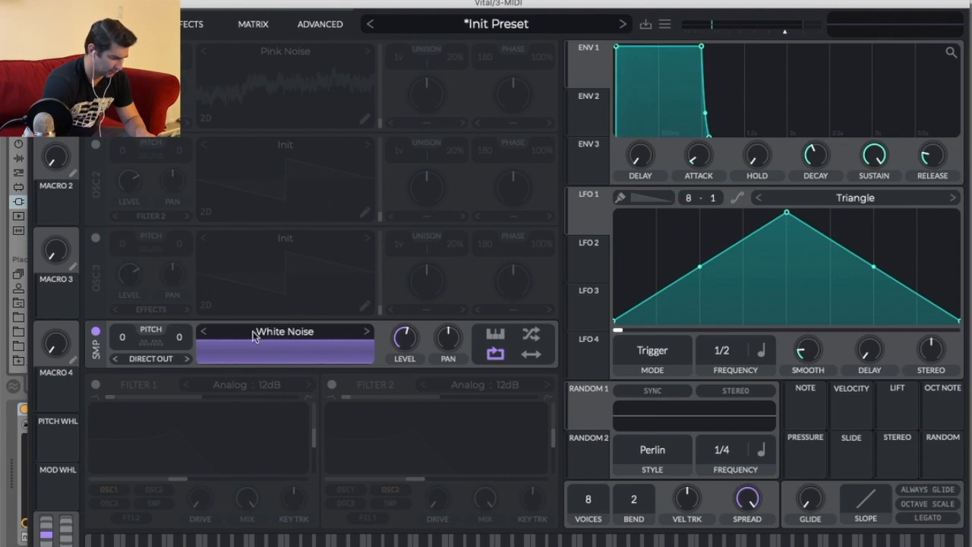
Route the sample oscillator's output back to Effects and push the EQ low band node to the top of the range.
{"action": "left_click", "coordinate": [161, 353]}
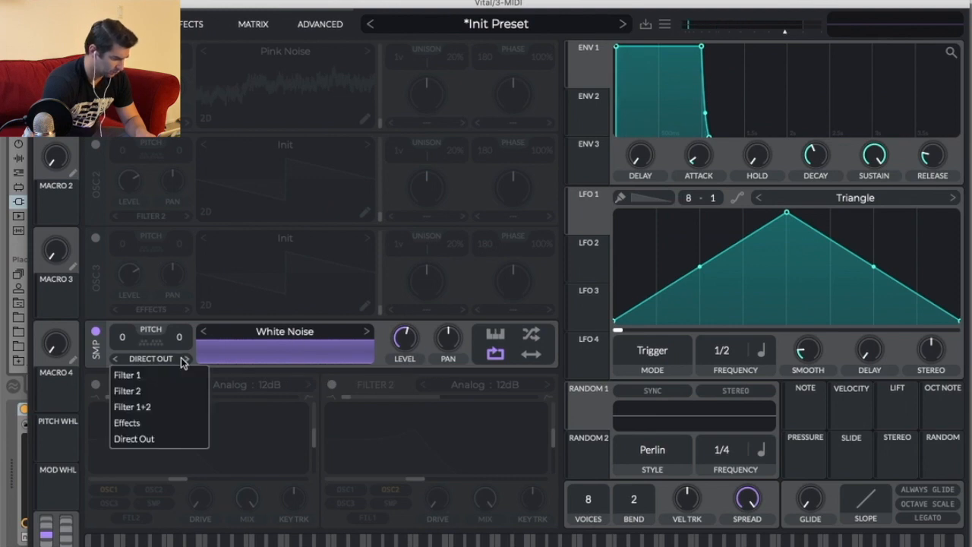
{"action": "left_click", "coordinate": [164, 425]}
{"action": "left_click", "coordinate": [186, 24]}
{"action": "left_click_drag", "start_coordinate": [493, 114], "coordinate": [538, 134]}
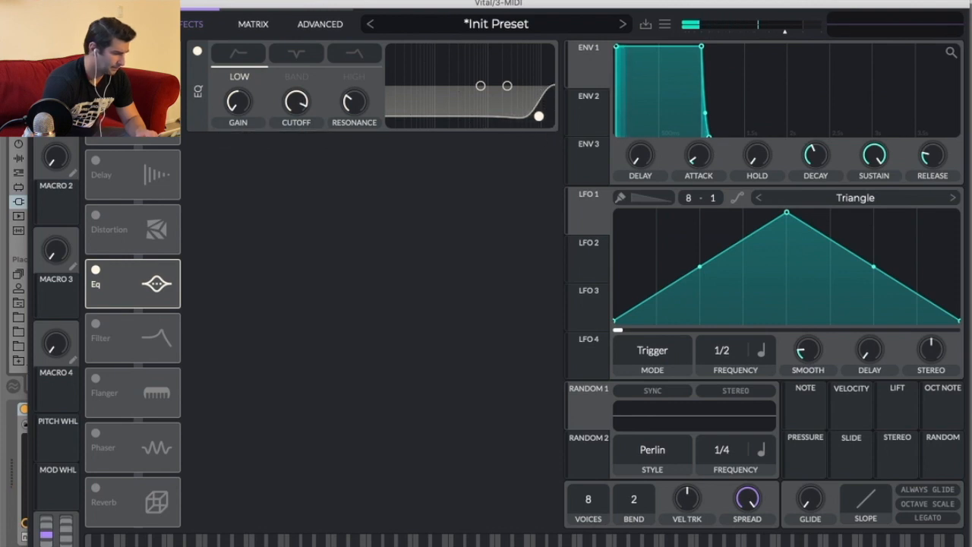
Hide the plugin window and play back the arrangement to listen to the noise.
{"action": "key", "text": "super+alt+p"}
{"action": "left_click", "coordinate": [394, 211]}
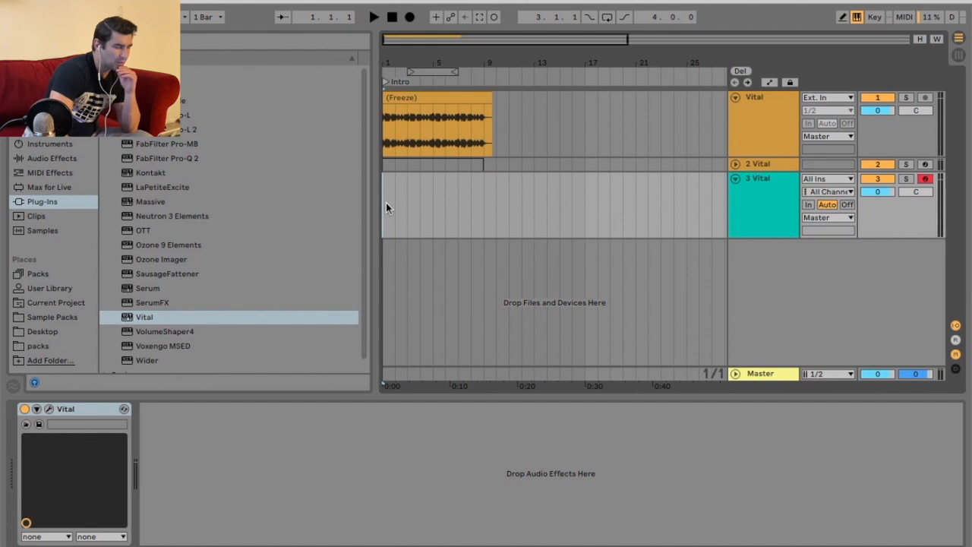
{"action": "left_click", "coordinate": [375, 17]}
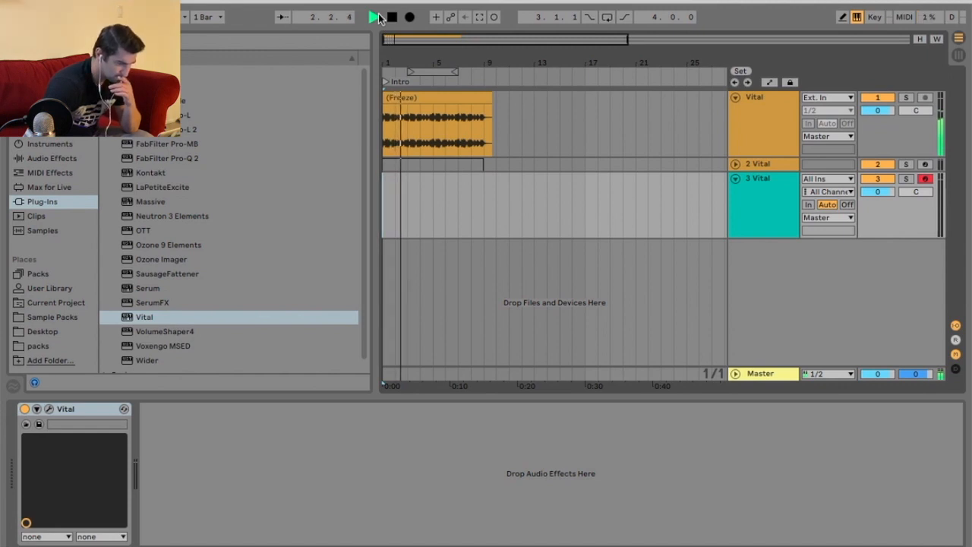
{"action": "key", "text": "space"}
Add a locator at bar 9 in the arrangement.
{"action": "left_click_drag", "start_coordinate": [497, 66], "coordinate": [628, 200]}
{"action": "left_click_drag", "start_coordinate": [494, 65], "coordinate": [538, 60]}
{"action": "right_click", "coordinate": [517, 76]}
{"action": "left_click", "coordinate": [545, 113]}
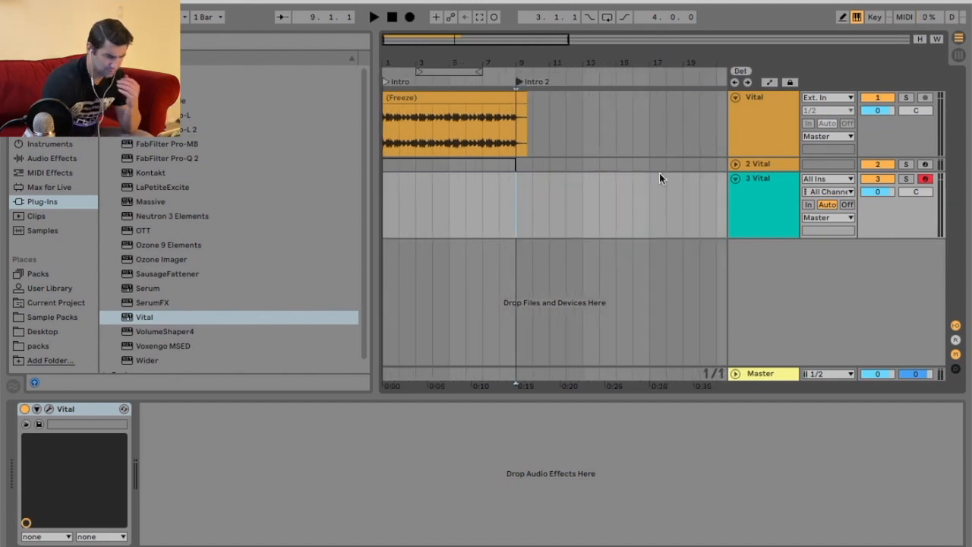
Open the Vital instance on track 3 and load the Drowning Machine preset.
{"action": "left_click", "coordinate": [741, 192]}
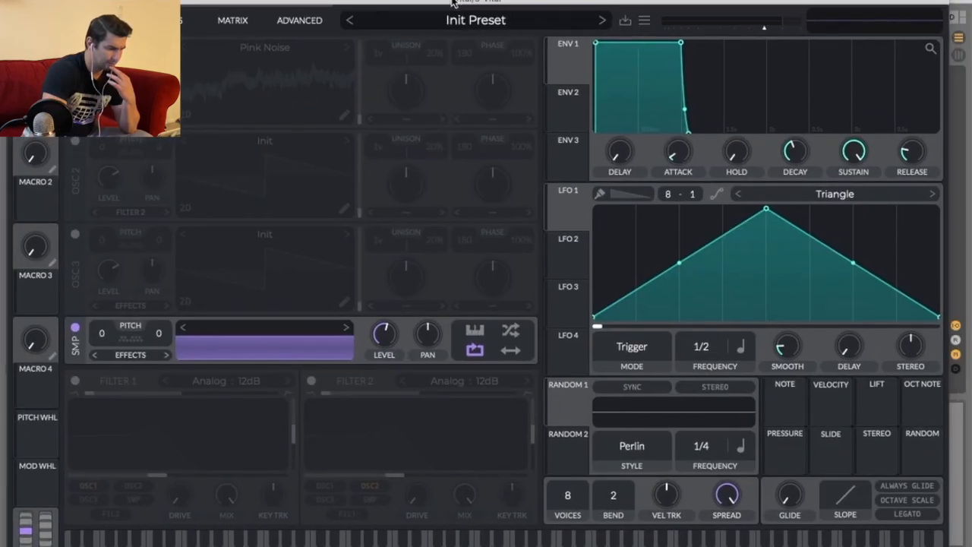
{"action": "left_click", "coordinate": [458, 22]}
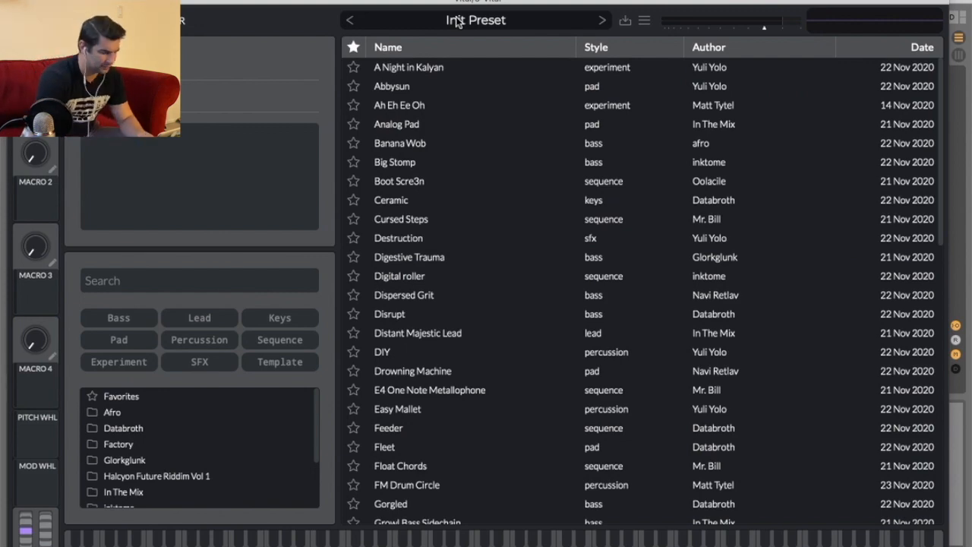
{"action": "scroll", "coordinate": [490, 347], "scroll_direction": "down", "scroll_amount": 5}
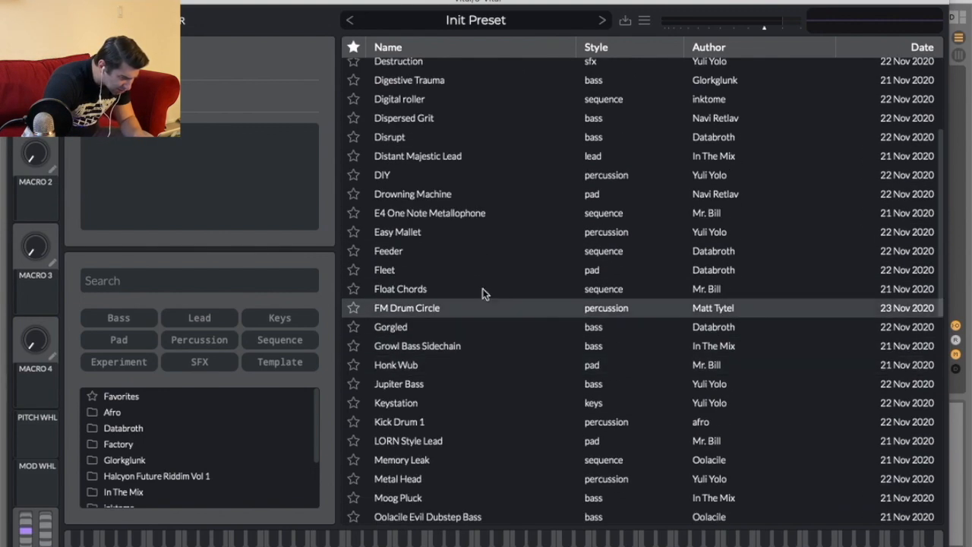
{"action": "left_click", "coordinate": [486, 193]}
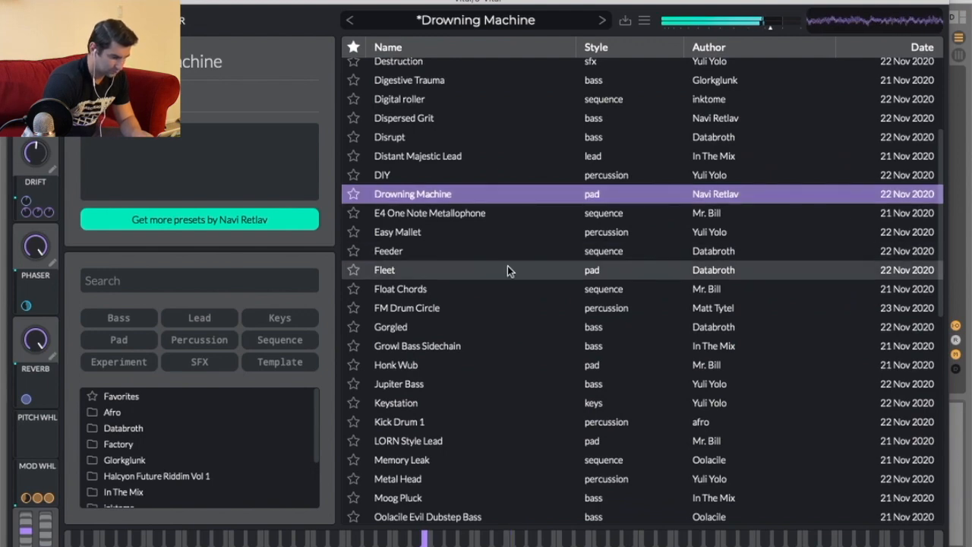
Enable the EQ effect, set its low band to a low cut, and raise the cutoff slightly.
{"action": "left_click", "coordinate": [82, 21]}
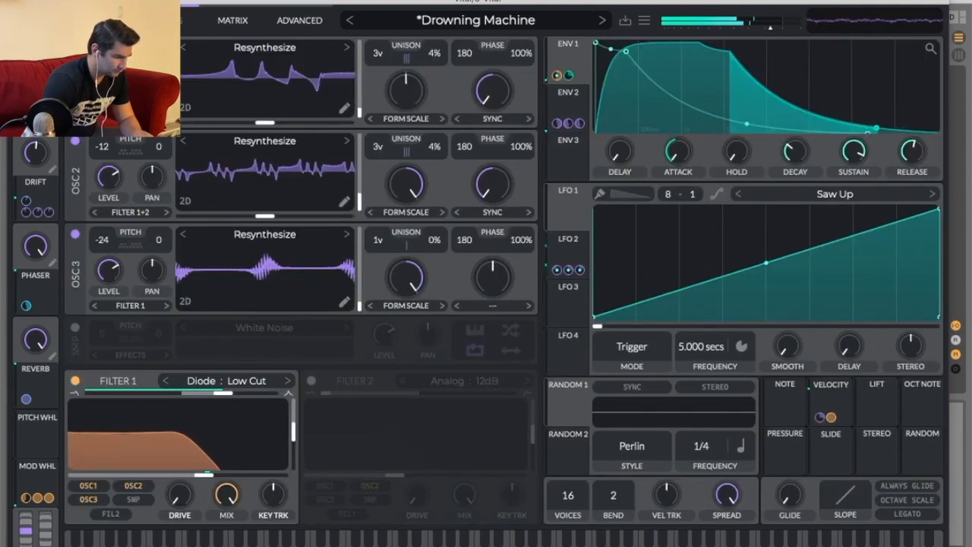
{"action": "left_click", "coordinate": [234, 21]}
{"action": "left_click", "coordinate": [288, 20]}
{"action": "left_click", "coordinate": [161, 21]}
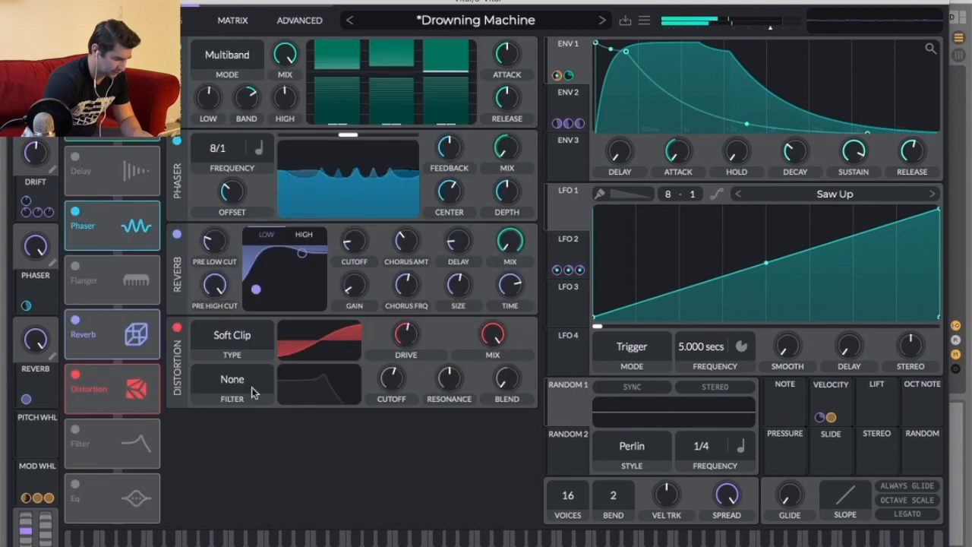
{"action": "left_click", "coordinate": [75, 484]}
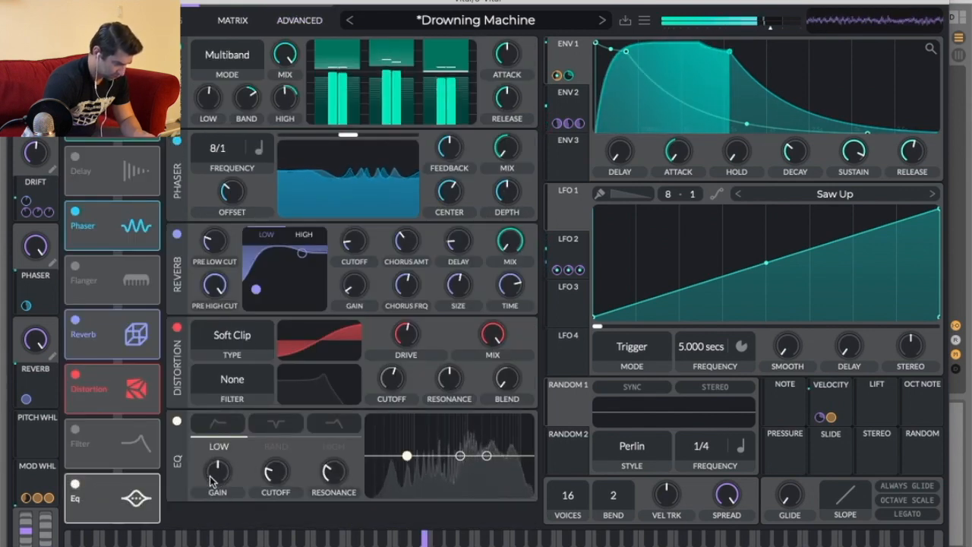
{"action": "left_click", "coordinate": [218, 424]}
{"action": "left_click_drag", "start_coordinate": [406, 456], "coordinate": [439, 476]}
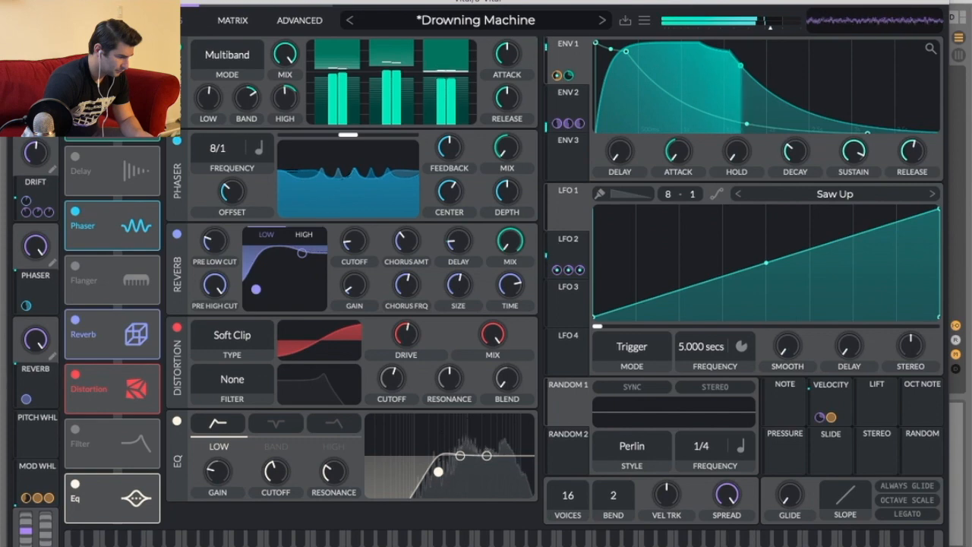
{"action": "left_click", "coordinate": [17, 1]}
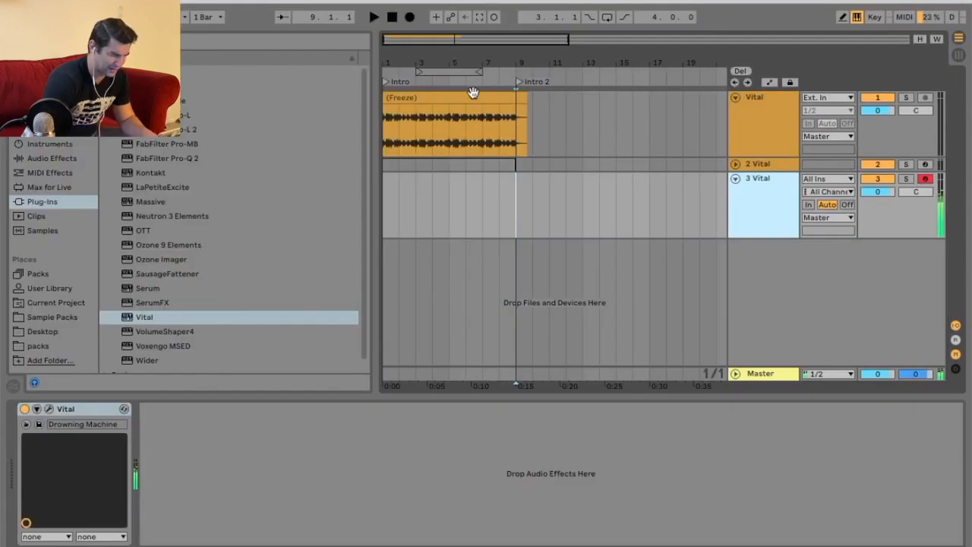
Duplicate the frozen melody clip so it repeats from bar 9 to bar 17.
{"action": "key", "text": "ctrl+d"}
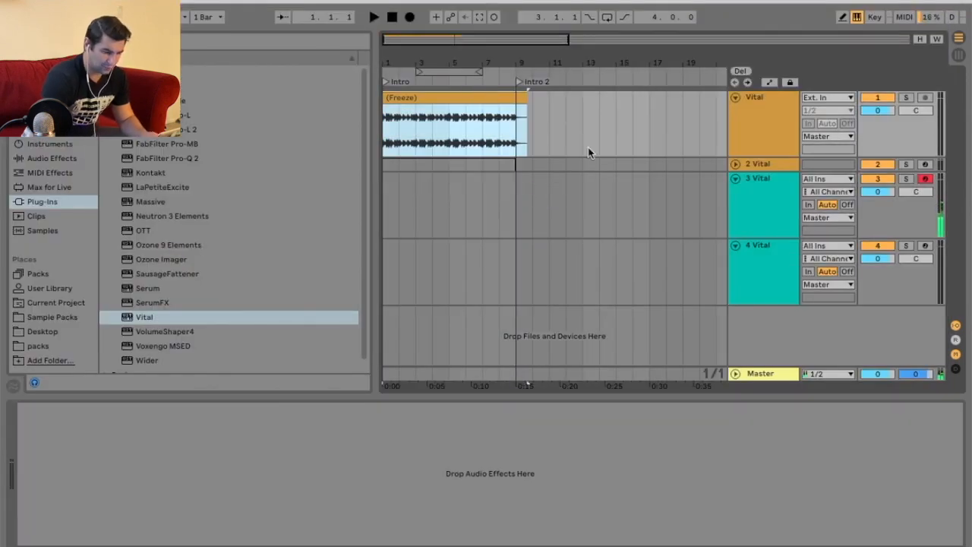
{"action": "key", "text": "ctrl+z"}
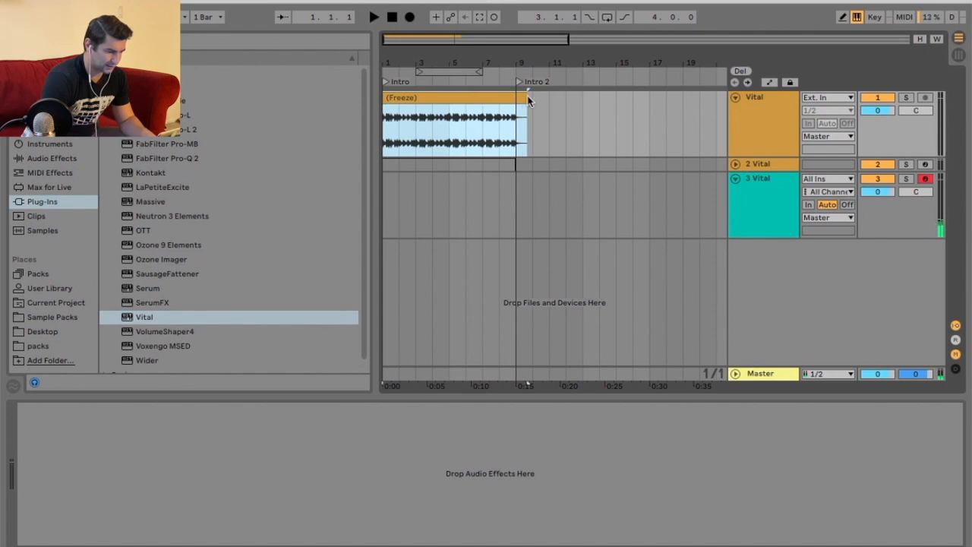
{"action": "key", "text": "ctrl+d"}
{"action": "left_click_drag", "start_coordinate": [467, 55], "coordinate": [467, 62]}
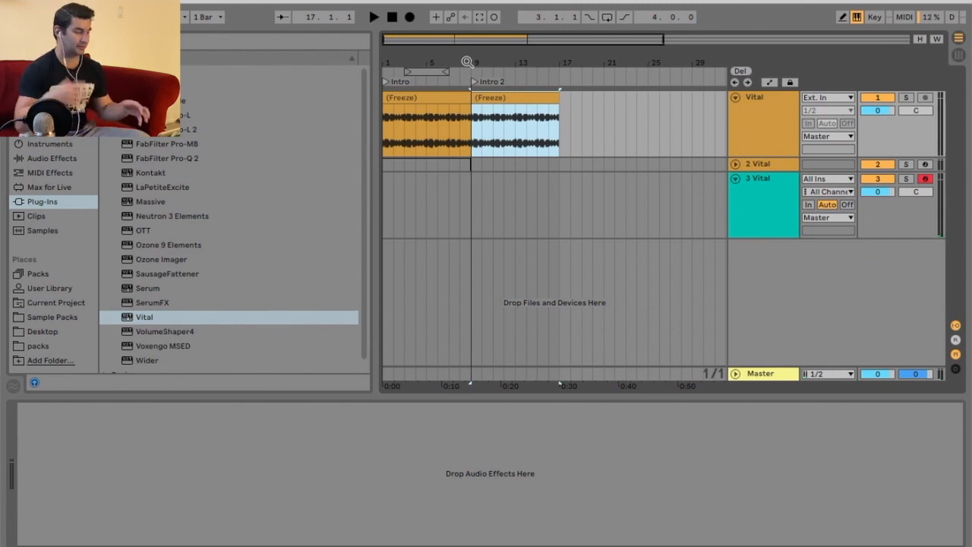
Insert a MIDI clip over bars 9 to 17 on track 3 and add a G3 note.
{"action": "left_click_drag", "start_coordinate": [489, 230], "coordinate": [557, 208]}
{"action": "right_click", "coordinate": [536, 207]}
{"action": "left_click", "coordinate": [608, 324]}
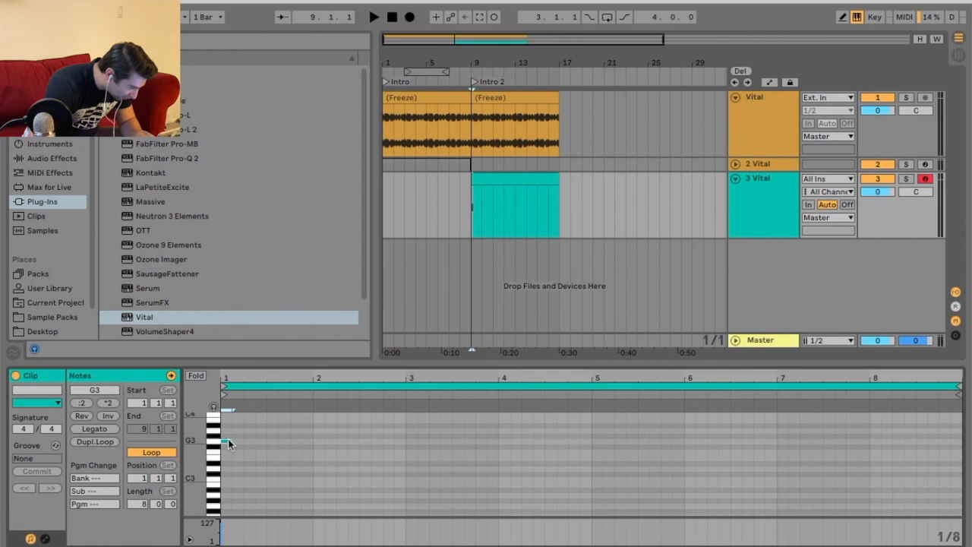
{"action": "double_click", "coordinate": [228, 440]}
Lower track 3's volume to about -10.1 dB and play it back.
{"action": "left_click_drag", "start_coordinate": [876, 192], "coordinate": [877, 215]}
{"action": "key", "text": "space"}
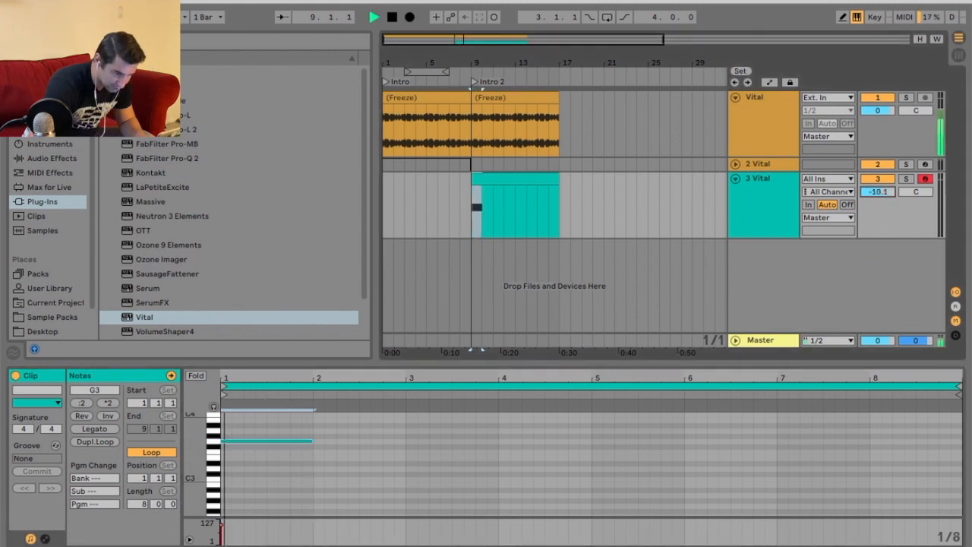
{"action": "key", "text": "space"}
Move the note down an octave and add a second note spanning bar 2 to bar 3, auditioning playback.
{"action": "key", "text": "shift+Down"}
{"action": "key", "text": "space"}
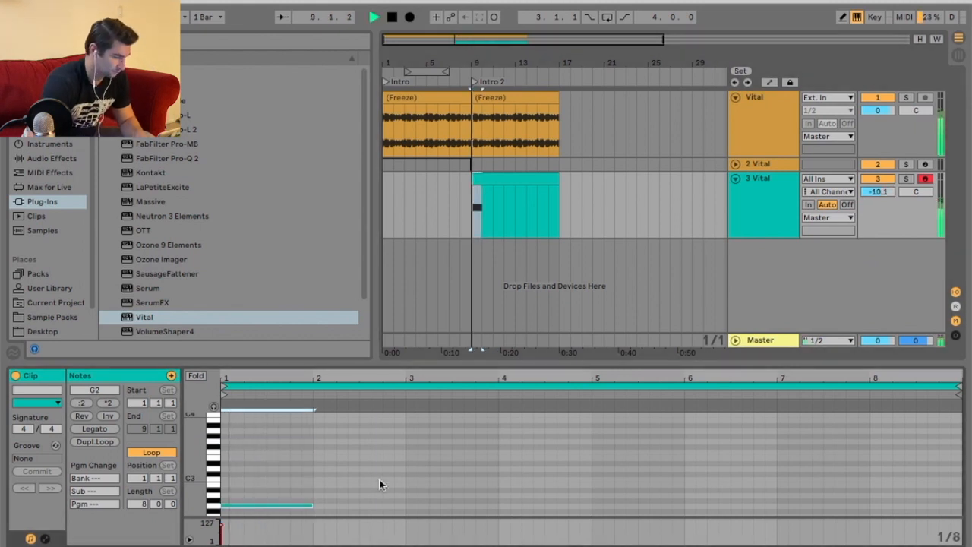
{"action": "scroll", "coordinate": [380, 464], "scroll_direction": "down", "scroll_amount": 2}
{"action": "double_click", "coordinate": [319, 483]}
{"action": "left_click_drag", "start_coordinate": [324, 483], "coordinate": [405, 483]}
{"action": "key", "text": "space"}
{"action": "key", "text": "space"}
Lower track 3's volume to about -15.3 dB and play it back.
{"action": "left_click_drag", "start_coordinate": [880, 192], "coordinate": [881, 205]}
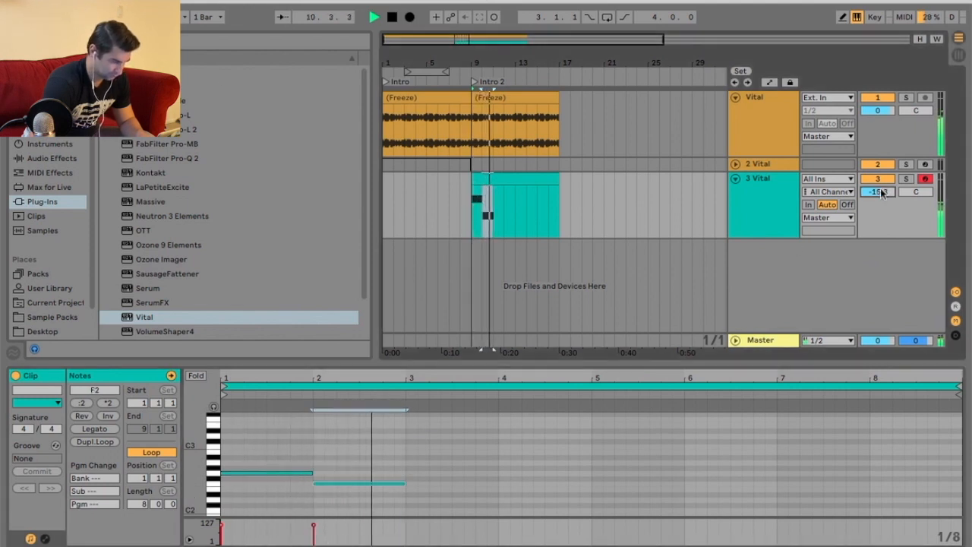
{"action": "key", "text": "space"}
{"action": "key", "text": "space"}
Delete the Vital track 3 and insert a new MIDI track in its place.
{"action": "left_click", "coordinate": [779, 195]}
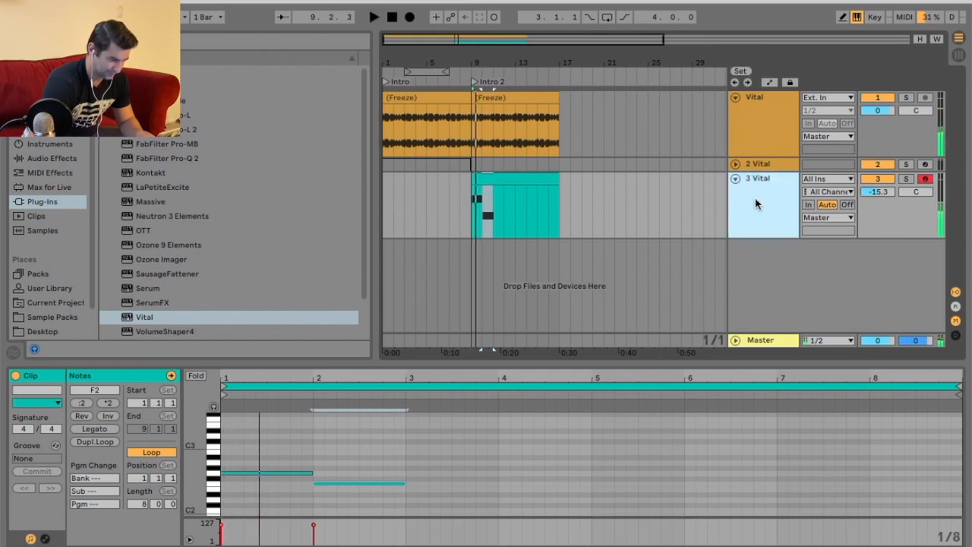
{"action": "key", "text": "Delete"}
{"action": "right_click", "coordinate": [757, 167]}
{"action": "left_click", "coordinate": [809, 290]}
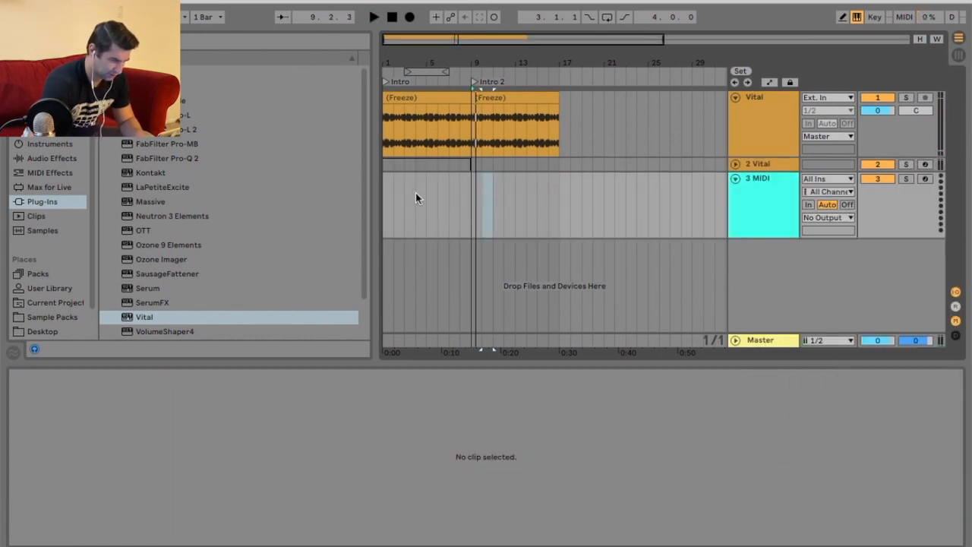
Load a new Vital instance onto the new MIDI track.
{"action": "key", "text": "space"}
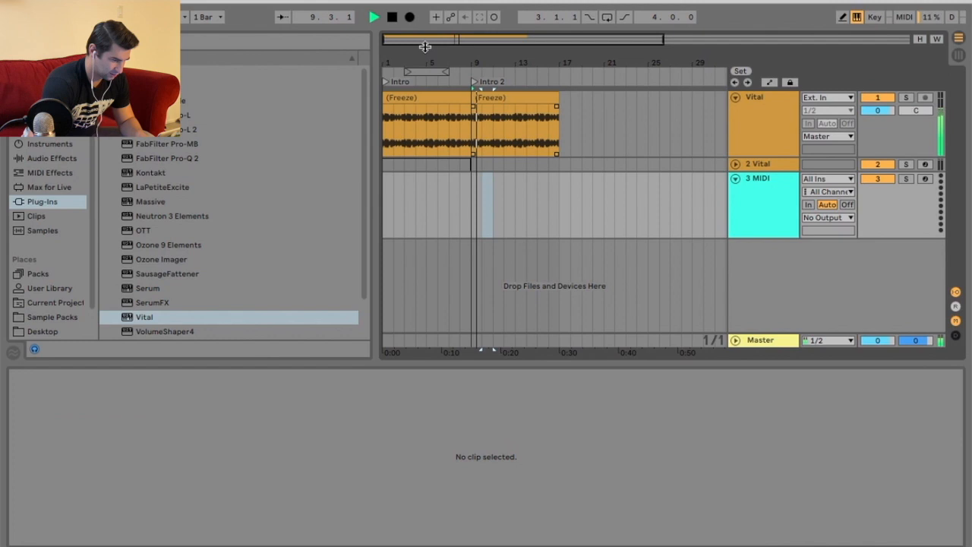
{"action": "left_click", "coordinate": [392, 16]}
{"action": "left_click", "coordinate": [757, 195]}
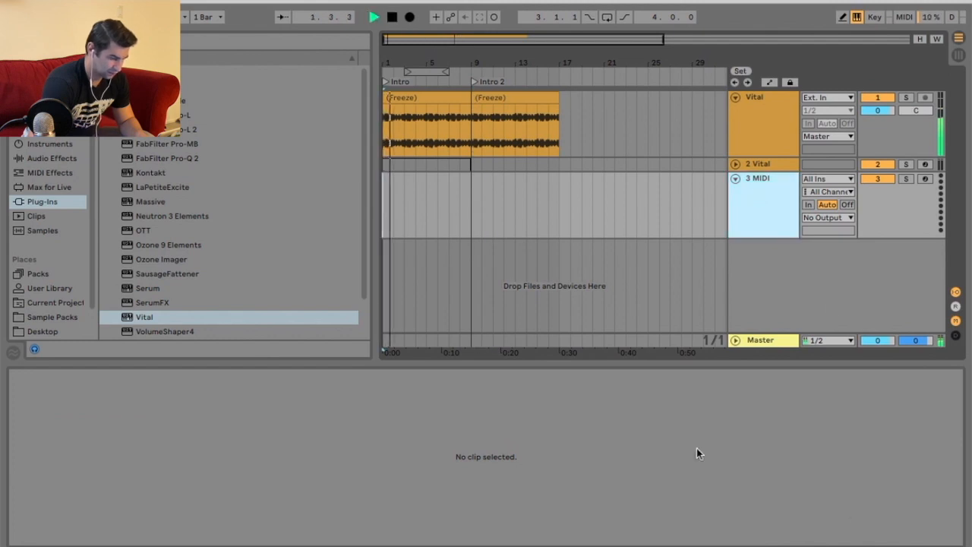
{"action": "left_click", "coordinate": [155, 317]}
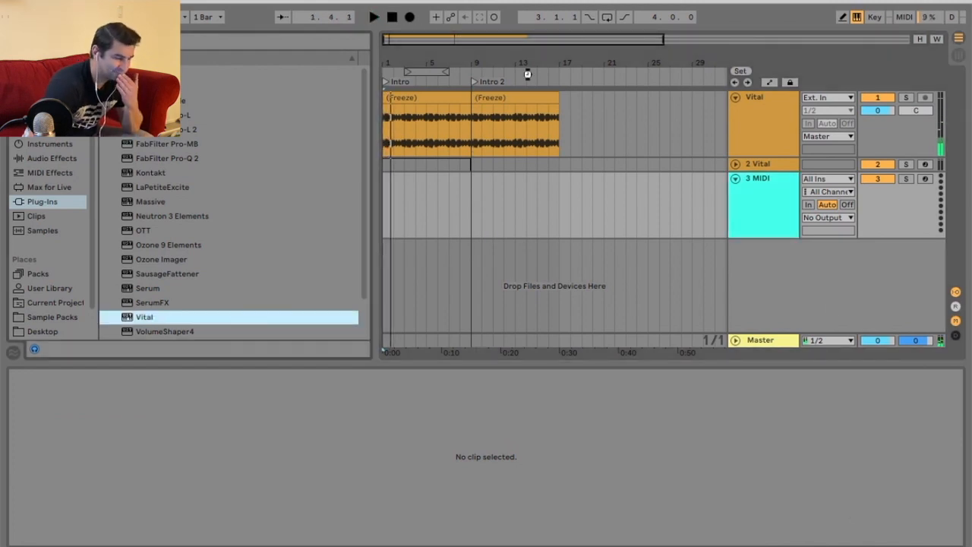
{"action": "left_click_drag", "start_coordinate": [480, 242], "coordinate": [480, 243]}
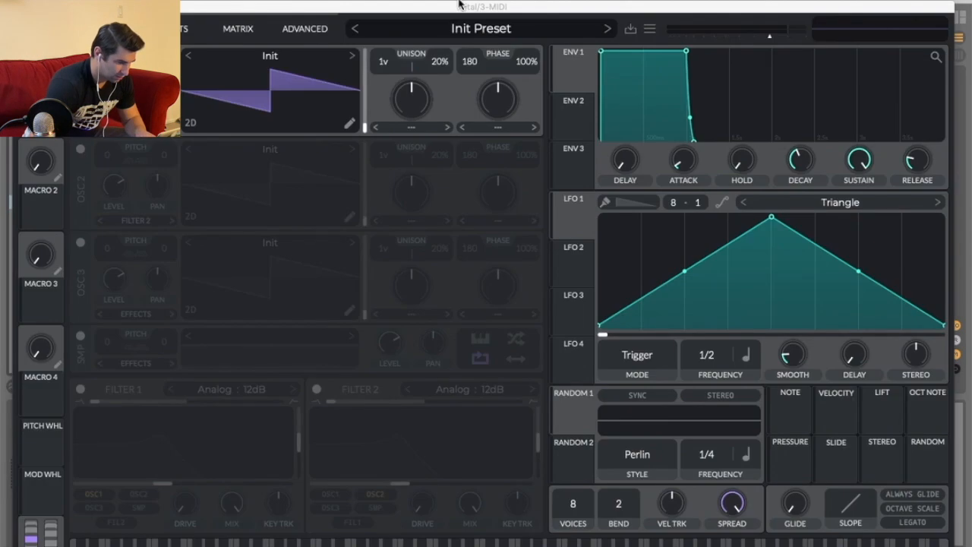
Audition several presets in the preset browser, ending on Distant Majestic Lead.
{"action": "left_click", "coordinate": [479, 28]}
{"action": "left_click", "coordinate": [445, 189]}
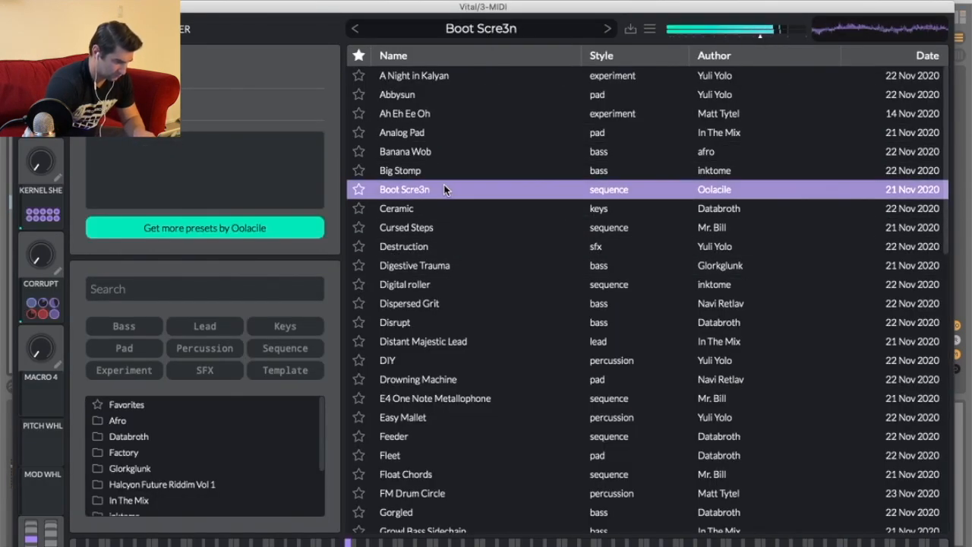
{"action": "left_click", "coordinate": [465, 360]}
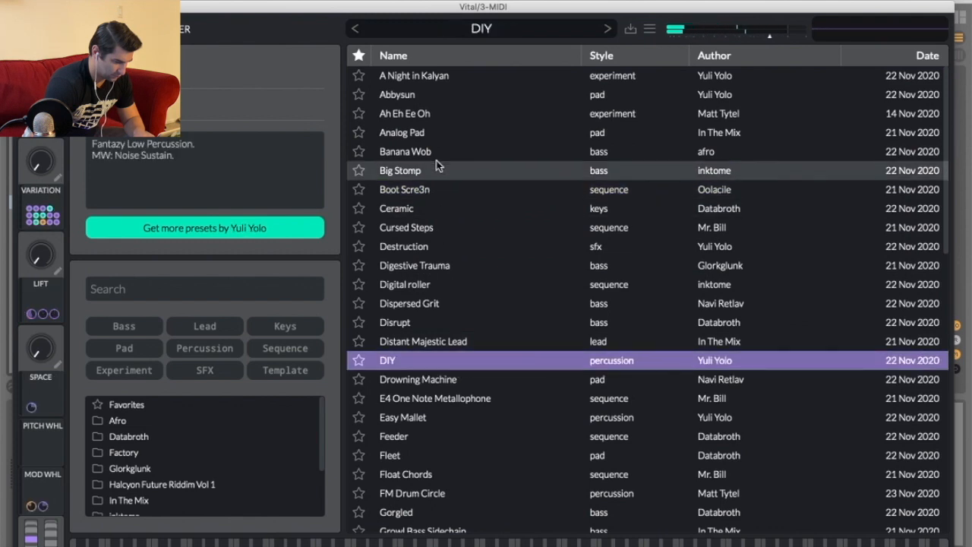
{"action": "left_click", "coordinate": [434, 135]}
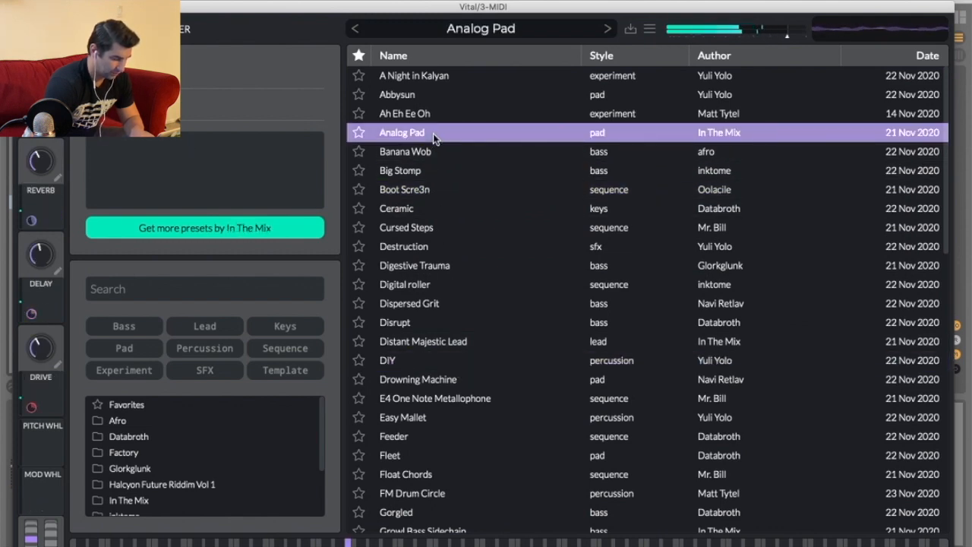
{"action": "left_click", "coordinate": [489, 338]}
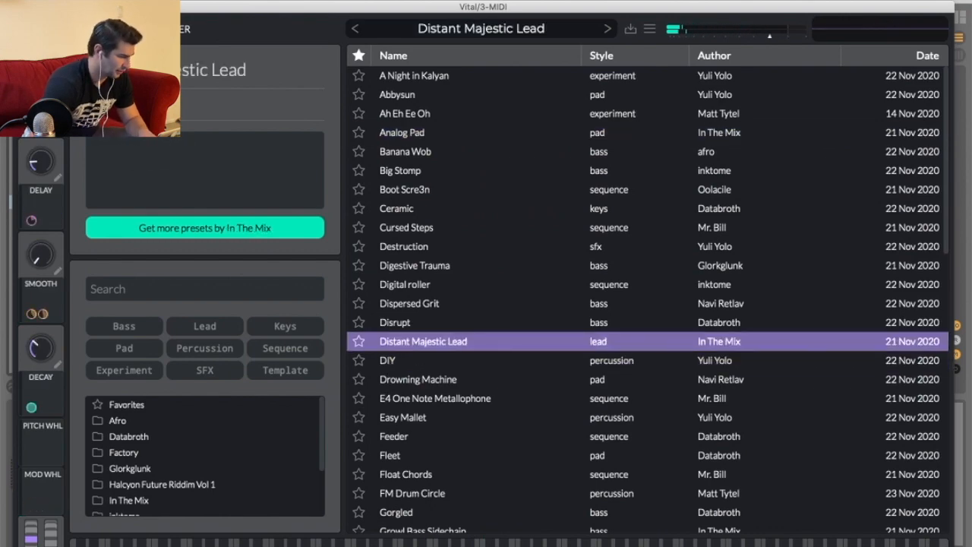
Create an empty MIDI clip on track 3 spanning bars 9 to 17 and open it for editing.
{"action": "left_click", "coordinate": [21, 7]}
{"action": "left_click_drag", "start_coordinate": [471, 204], "coordinate": [563, 204]}
{"action": "right_click", "coordinate": [523, 199]}
{"action": "left_click", "coordinate": [577, 311]}
{"action": "double_click", "coordinate": [224, 455]}
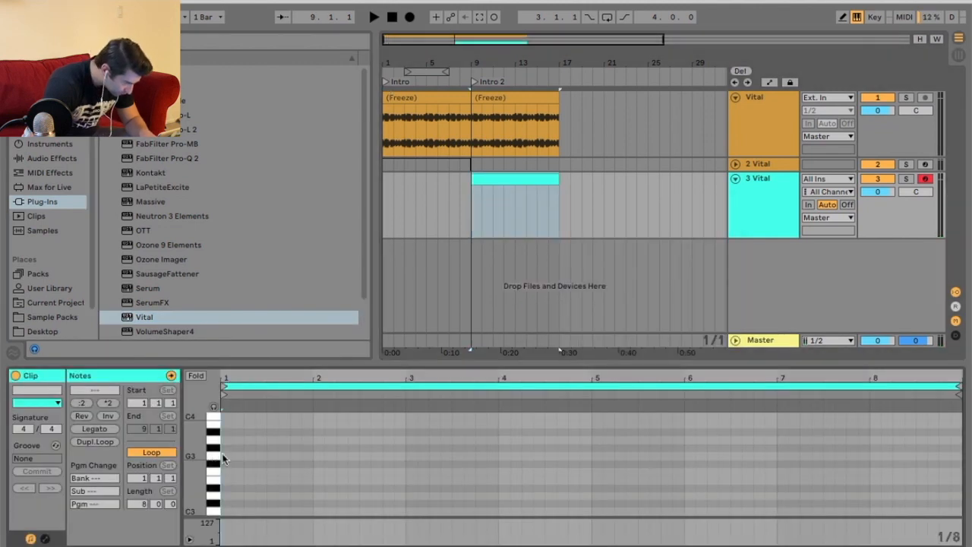
Start playback and draw a melody of single notes across the first four bars of the clip.
{"action": "key", "text": "space"}
{"action": "left_click_drag", "start_coordinate": [412, 362], "coordinate": [408, 200]}
{"action": "scroll", "coordinate": [407, 307], "scroll_direction": "up", "scroll_amount": 5}
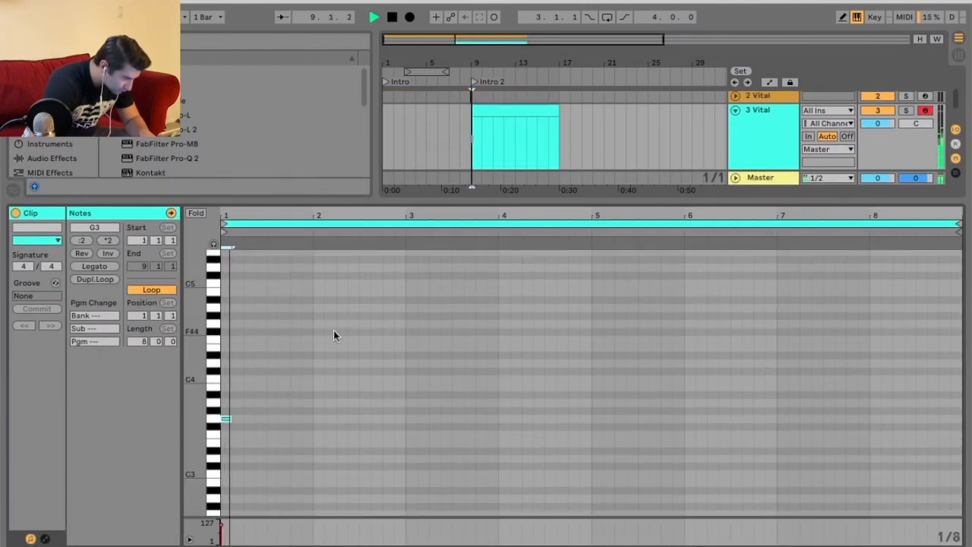
{"action": "double_click", "coordinate": [318, 394]}
{"action": "double_click", "coordinate": [341, 401]}
{"action": "double_click", "coordinate": [420, 419]}
{"action": "left_click_drag", "start_coordinate": [418, 421], "coordinate": [410, 457]}
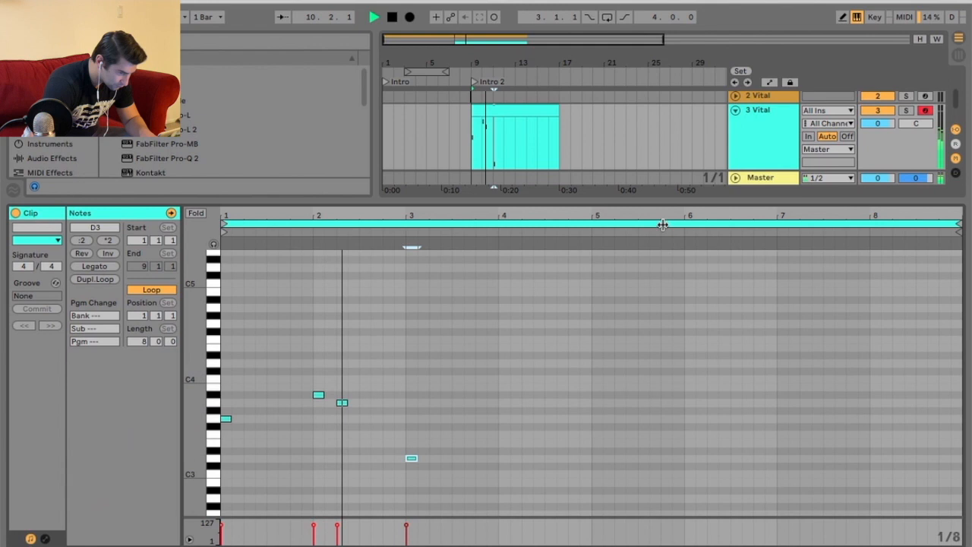
{"action": "double_click", "coordinate": [492, 419]}
{"action": "double_click", "coordinate": [504, 403]}
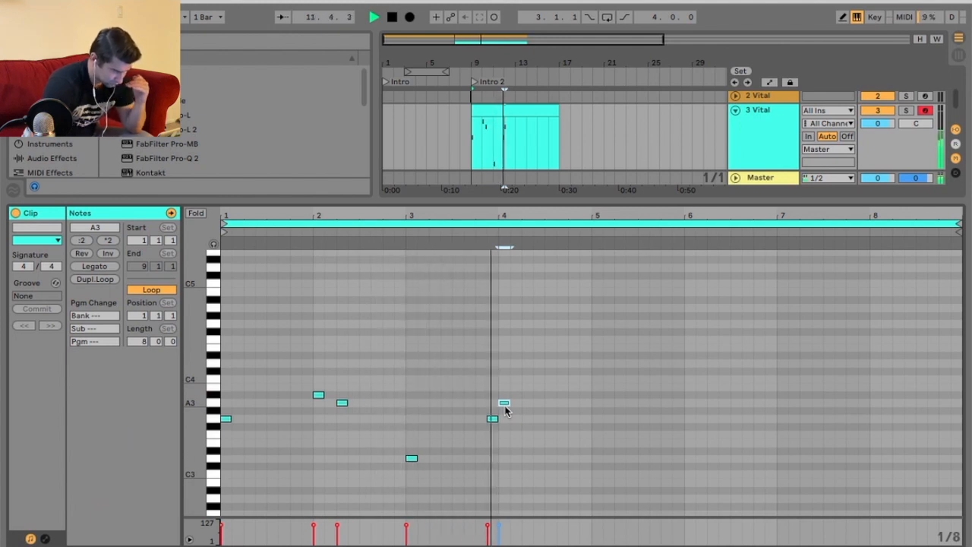
{"action": "left_click", "coordinate": [570, 392]}
{"action": "double_click", "coordinate": [583, 394]}
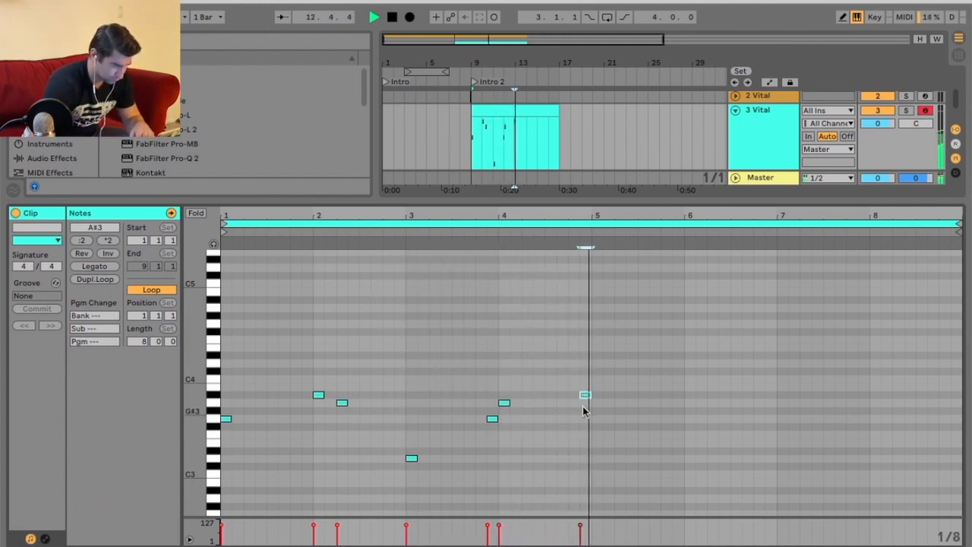
Select all the melody notes and duplicate them to fill bars 5 to 8 of the clip.
{"action": "left_click_drag", "start_coordinate": [583, 375], "coordinate": [205, 514]}
{"action": "key", "text": "super+d"}
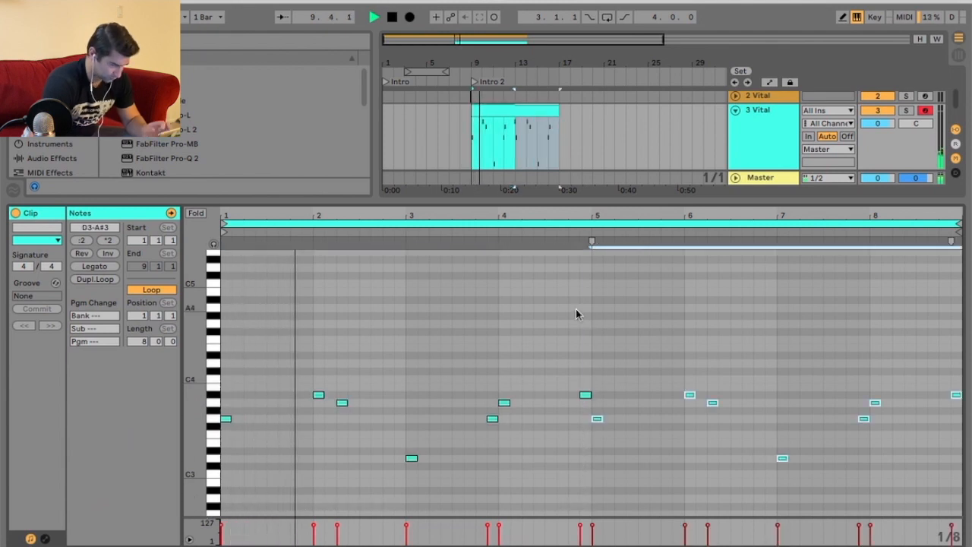
{"action": "double_click", "coordinate": [640, 199]}
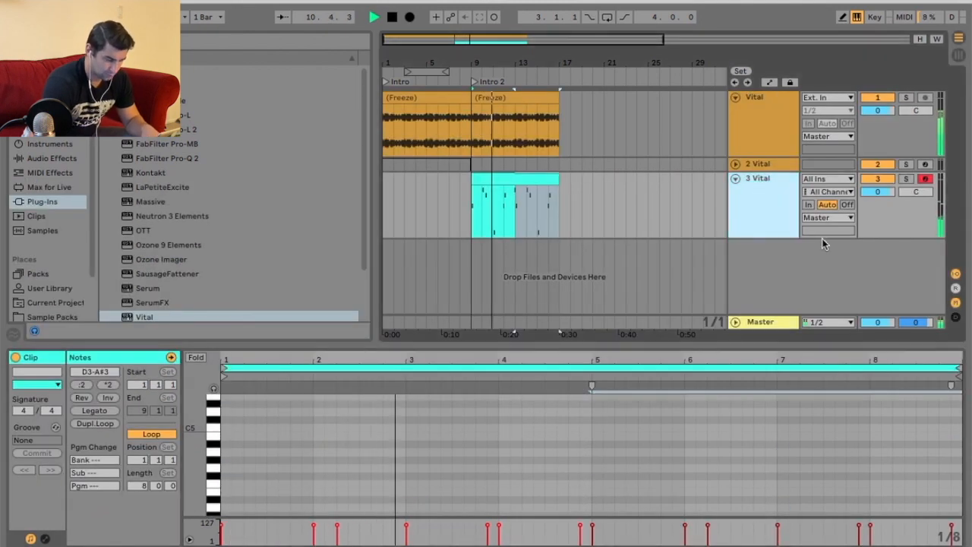
Insert a return track and rename it Top.
{"action": "right_click", "coordinate": [770, 312]}
{"action": "left_click", "coordinate": [827, 374]}
{"action": "right_click", "coordinate": [790, 313]}
{"action": "left_click", "coordinate": [800, 334]}
{"action": "type", "text": "Top"}
{"action": "key", "text": "Return"}
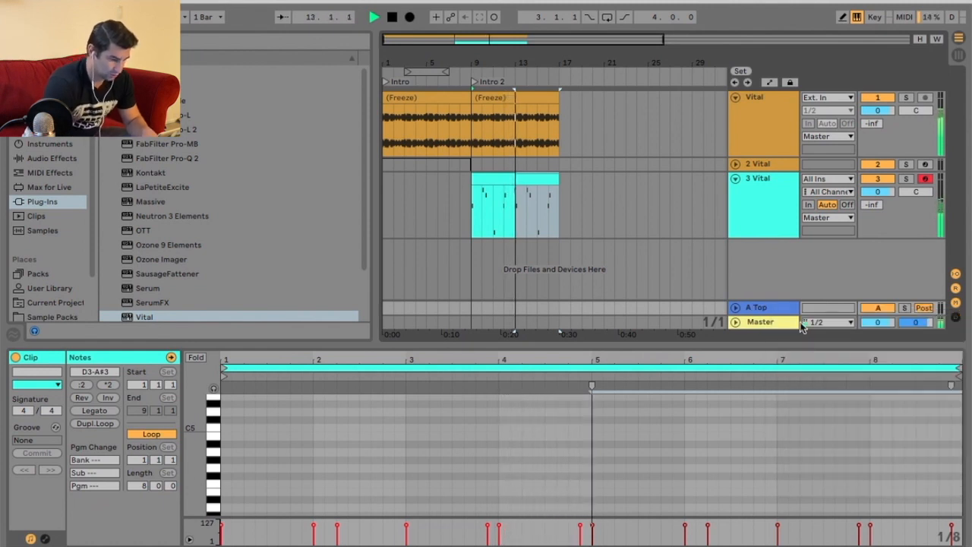
Set the outputs of tracks 1 and 3 to Sends Only and raise track 3's send to the Top return to 0 dB.
{"action": "left_click", "coordinate": [833, 151]}
{"action": "left_click", "coordinate": [827, 136]}
{"action": "left_click", "coordinate": [824, 199]}
{"action": "left_click", "coordinate": [828, 217]}
{"action": "left_click", "coordinate": [829, 281]}
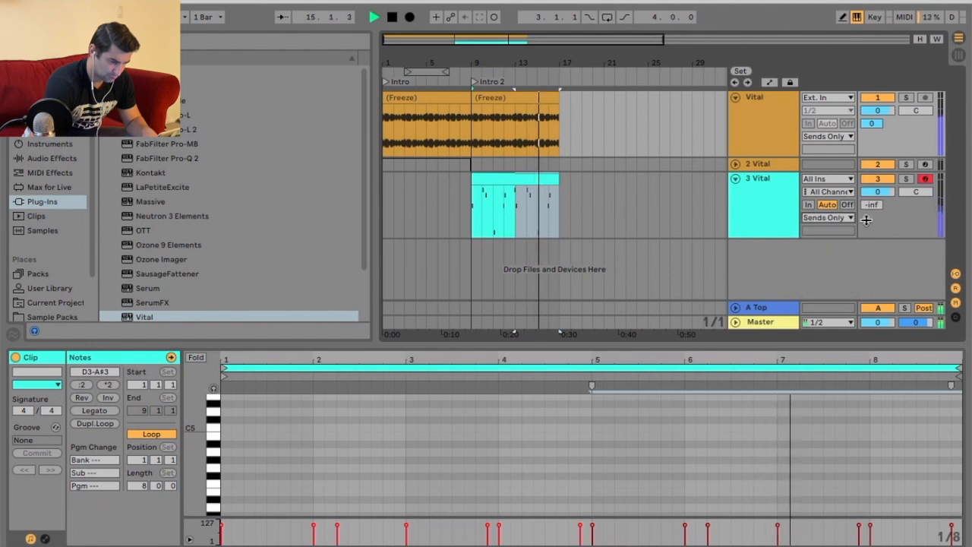
{"action": "left_click_drag", "start_coordinate": [870, 205], "coordinate": [870, 144]}
{"action": "key", "text": "shift+Tab"}
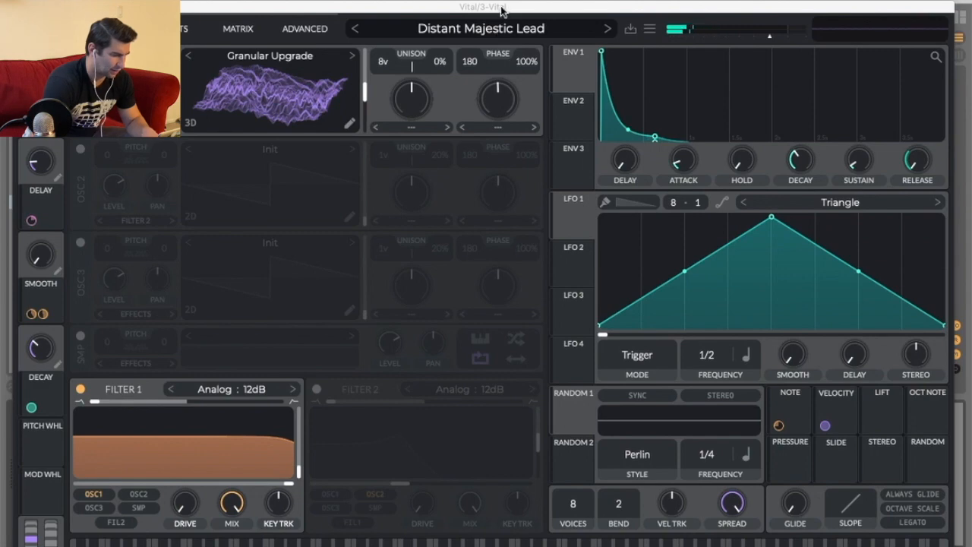
Open Vital's effects on track 3 and raise the EQ low band to cut the low end of Distant Majestic Lead.
{"action": "left_click_drag", "start_coordinate": [501, 10], "coordinate": [492, 4]}
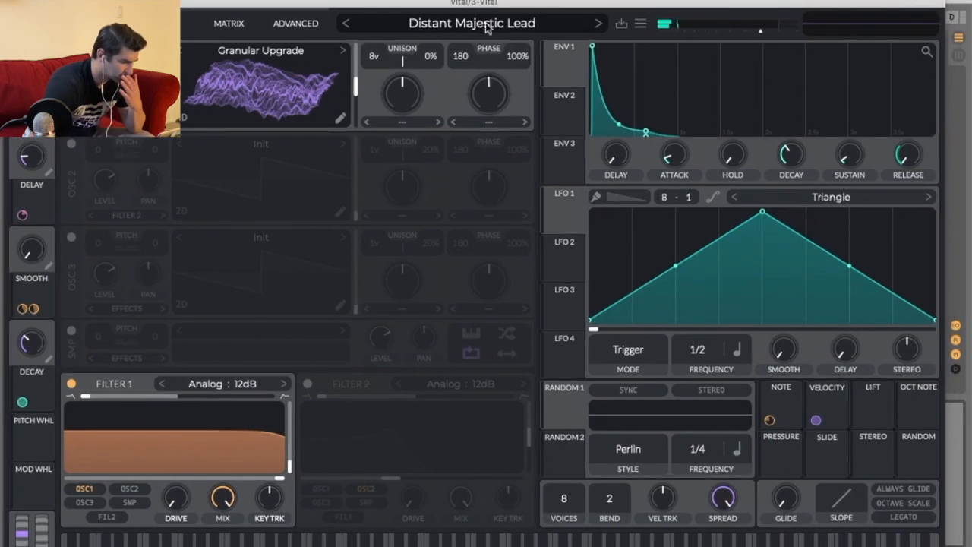
{"action": "left_click", "coordinate": [486, 27]}
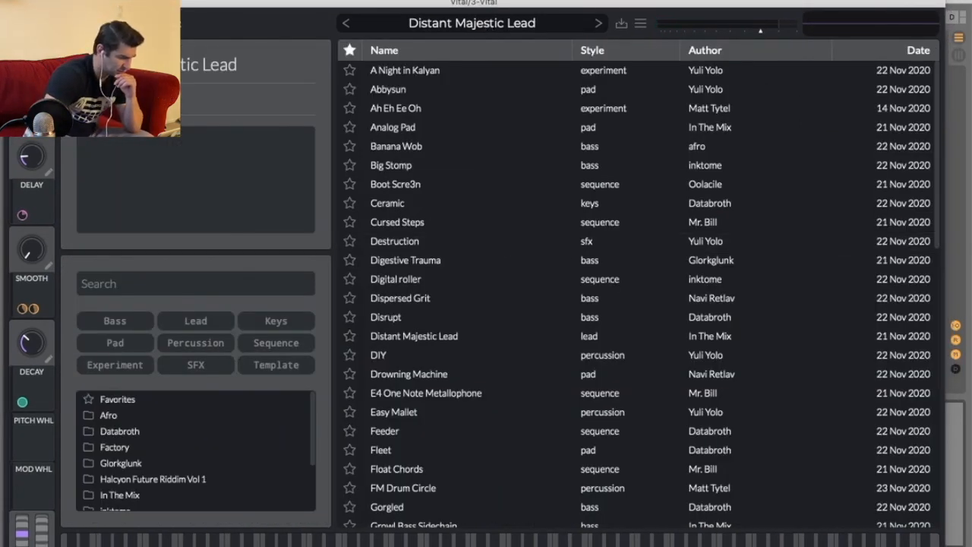
{"action": "left_click", "coordinate": [76, 23]}
{"action": "left_click", "coordinate": [188, 29]}
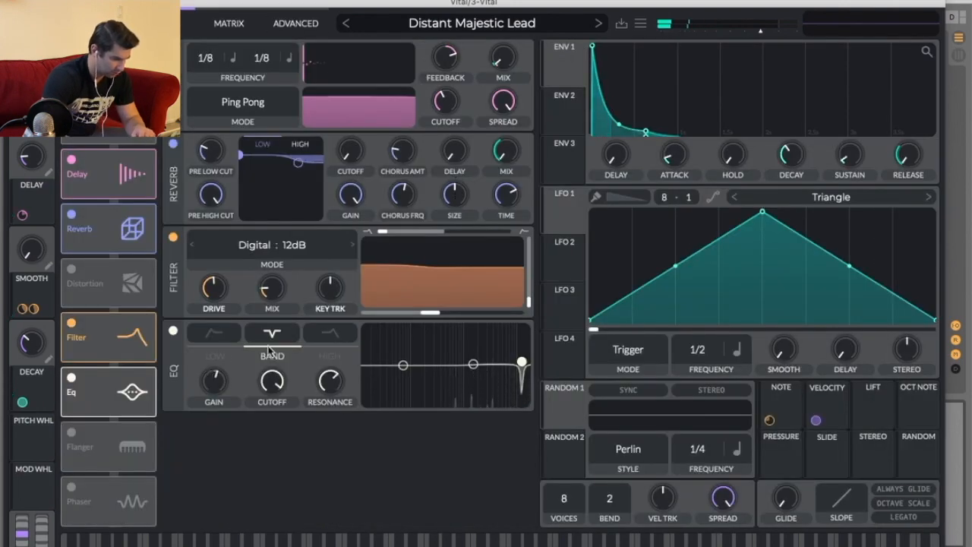
{"action": "left_click", "coordinate": [219, 335]}
{"action": "left_click_drag", "start_coordinate": [403, 365], "coordinate": [456, 377]}
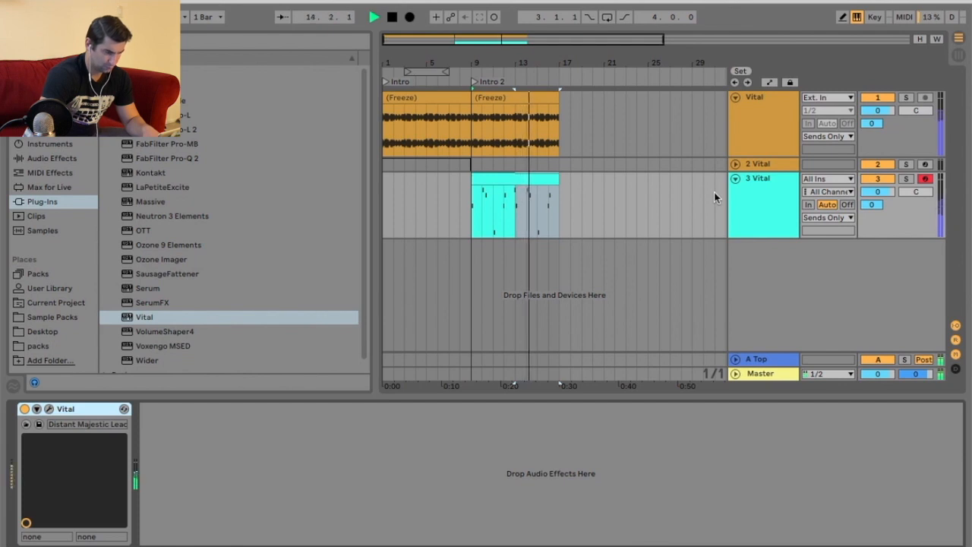
Stop playback, duplicate track 3, and deactivate the duplicate track's clip.
{"action": "key", "text": "space"}
{"action": "right_click", "coordinate": [770, 194]}
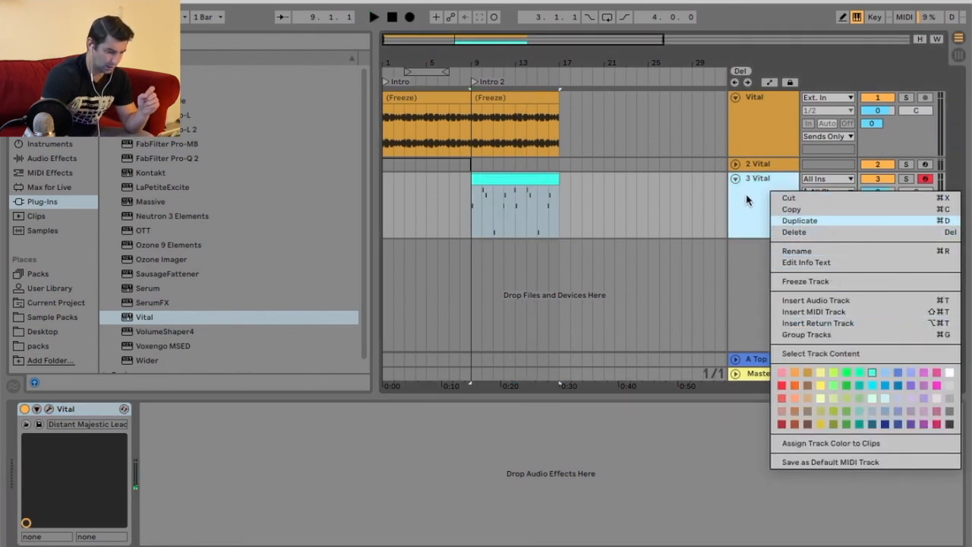
{"action": "left_click", "coordinate": [799, 220]}
{"action": "right_click", "coordinate": [750, 252]}
{"action": "left_click", "coordinate": [545, 252]}
{"action": "right_click", "coordinate": [546, 252]}
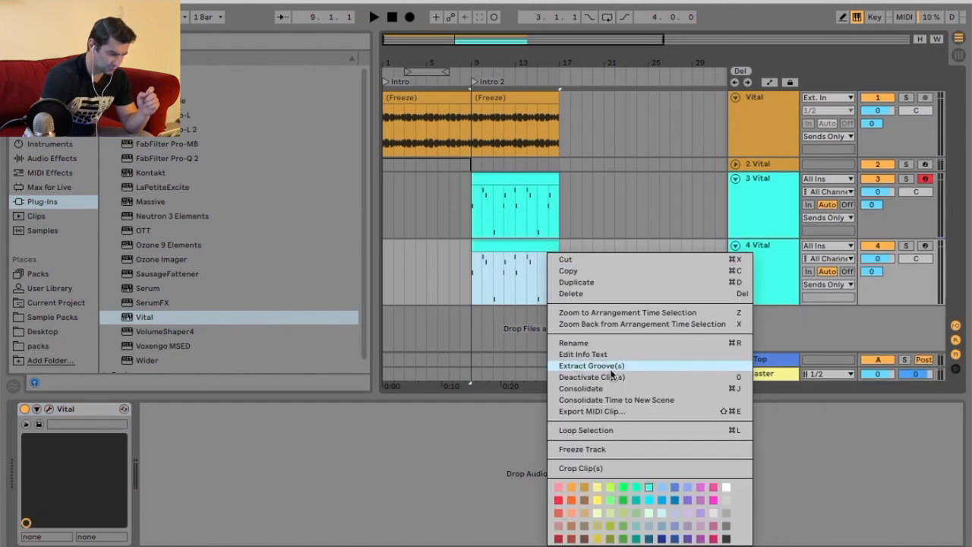
{"action": "left_click", "coordinate": [612, 377]}
Fold the duplicate track, then freeze and flatten track 3 to audio.
{"action": "left_click", "coordinate": [734, 245]}
{"action": "left_click", "coordinate": [754, 206]}
{"action": "right_click", "coordinate": [754, 206]}
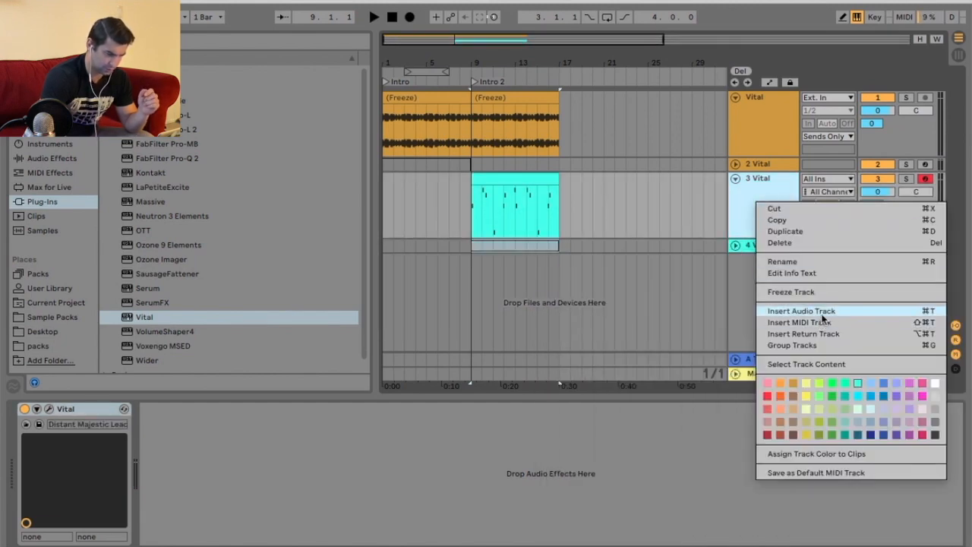
{"action": "left_click", "coordinate": [790, 290]}
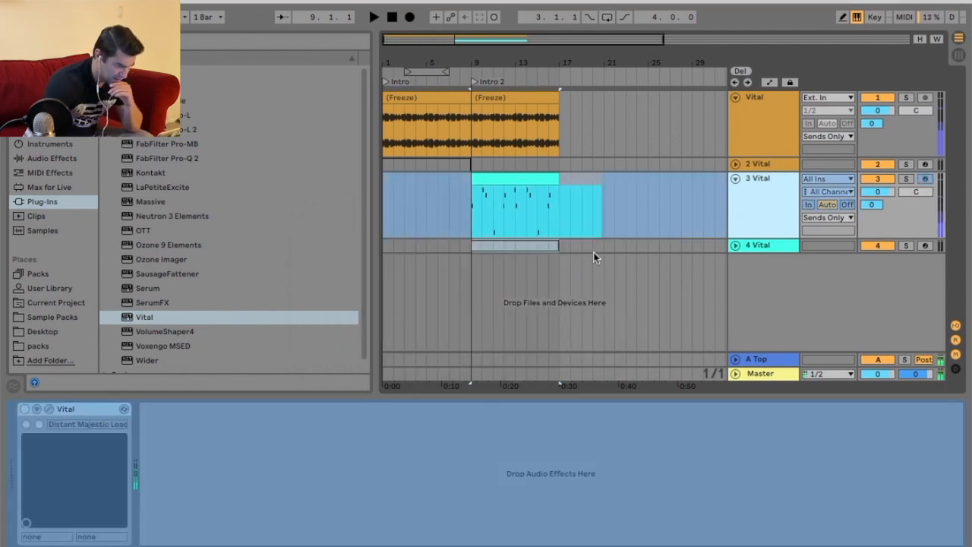
{"action": "right_click", "coordinate": [775, 202]}
{"action": "left_click", "coordinate": [863, 304]}
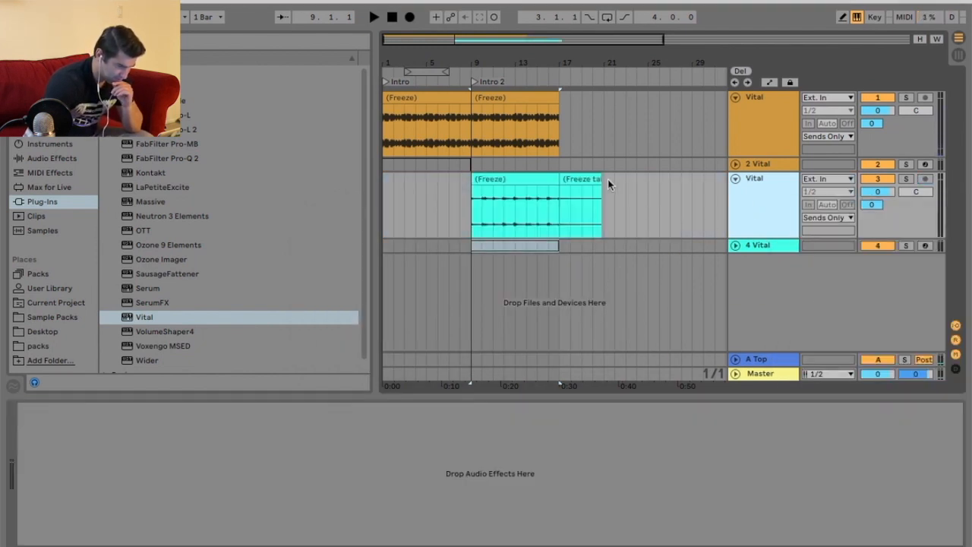
Delete the first, flattened noise audio track.
{"action": "left_click", "coordinate": [581, 177]}
{"action": "left_click", "coordinate": [781, 107]}
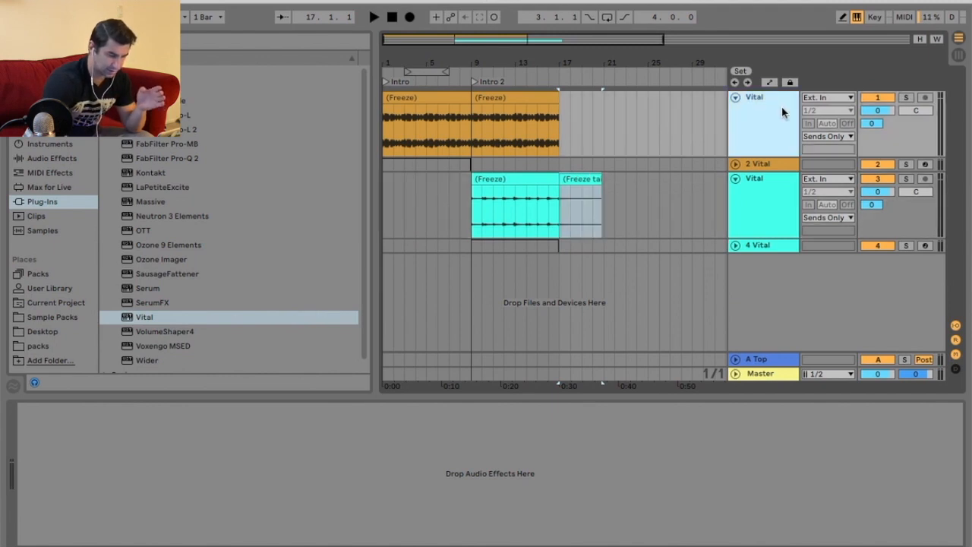
{"action": "key", "text": "Delete"}
Unfold the remaining 1 Vital track and reactivate its clip.
{"action": "left_click", "coordinate": [735, 98]}
{"action": "right_click", "coordinate": [408, 100]}
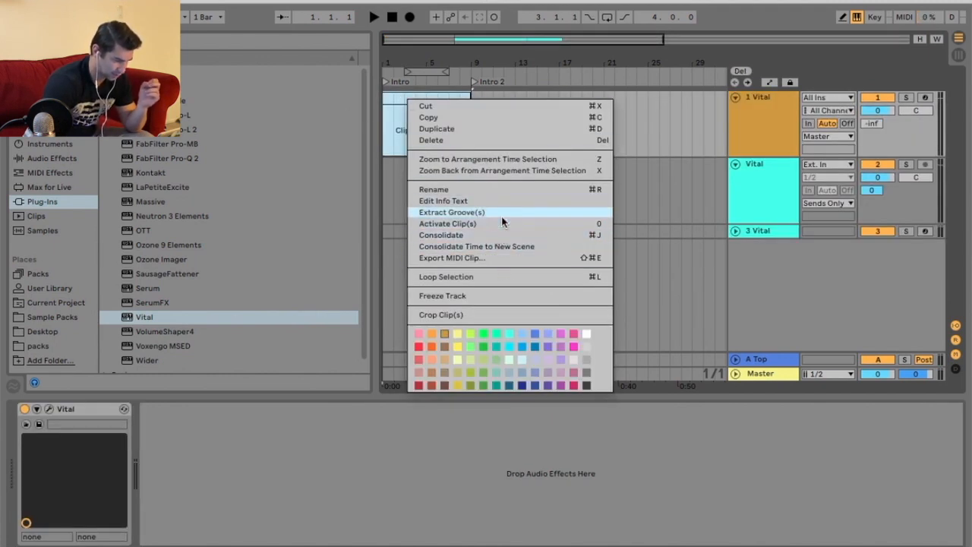
{"action": "left_click", "coordinate": [503, 222]}
{"action": "left_click", "coordinate": [705, 152]}
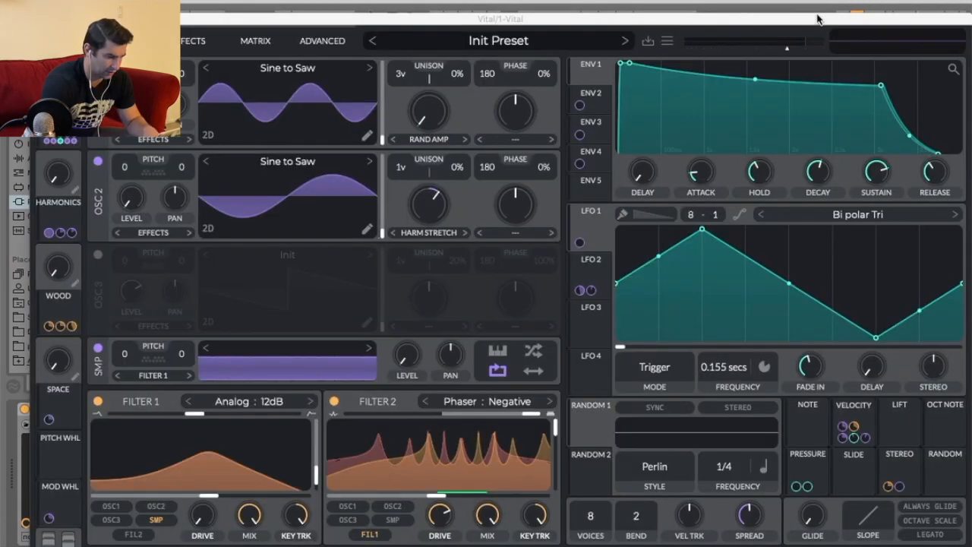
Open track 1's Vital instance, start playback, and load A Night in Kalyan from the preset browser.
{"action": "left_click_drag", "start_coordinate": [817, 17], "coordinate": [785, 109]}
{"action": "left_click", "coordinate": [908, 97]}
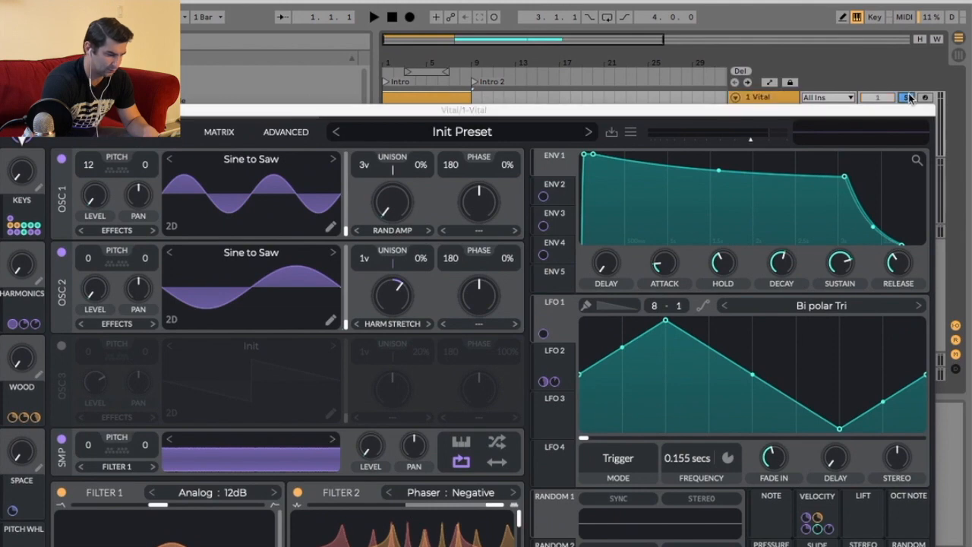
{"action": "key", "text": "space"}
{"action": "left_click_drag", "start_coordinate": [600, 108], "coordinate": [616, 69]}
{"action": "left_click", "coordinate": [501, 91]}
{"action": "left_click", "coordinate": [478, 142]}
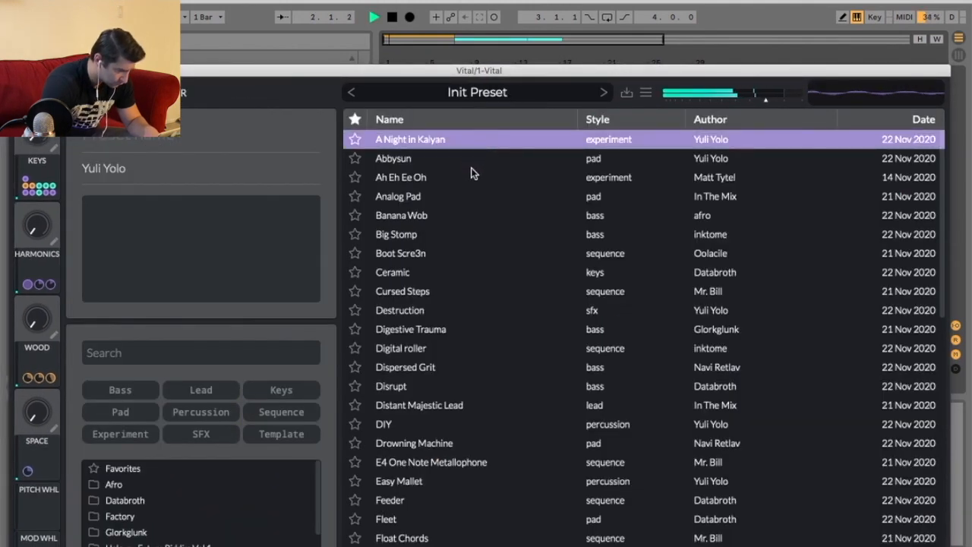
Audition presets from Ceramic through FM Drum Circle, then close the preset browser.
{"action": "left_click", "coordinate": [463, 272]}
{"action": "left_click", "coordinate": [464, 291]}
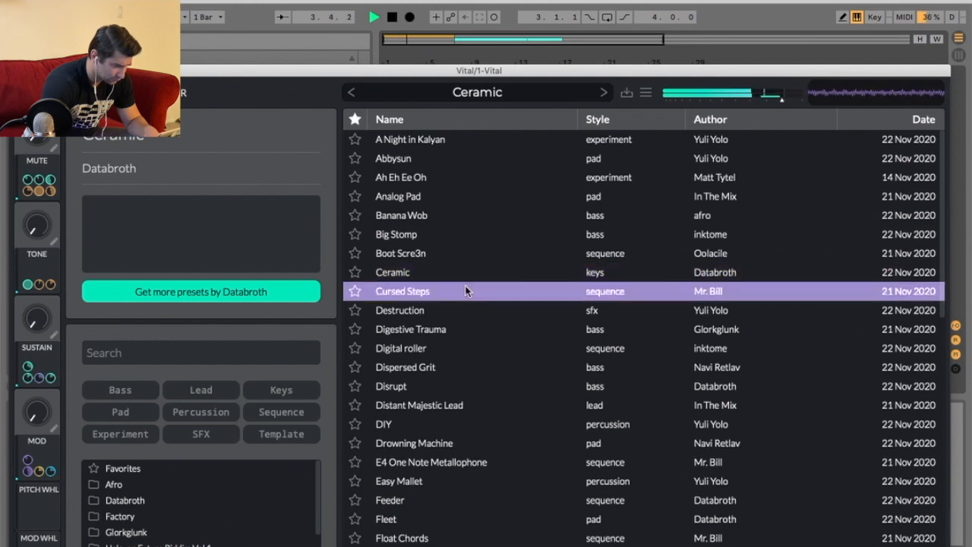
{"action": "left_click", "coordinate": [477, 326]}
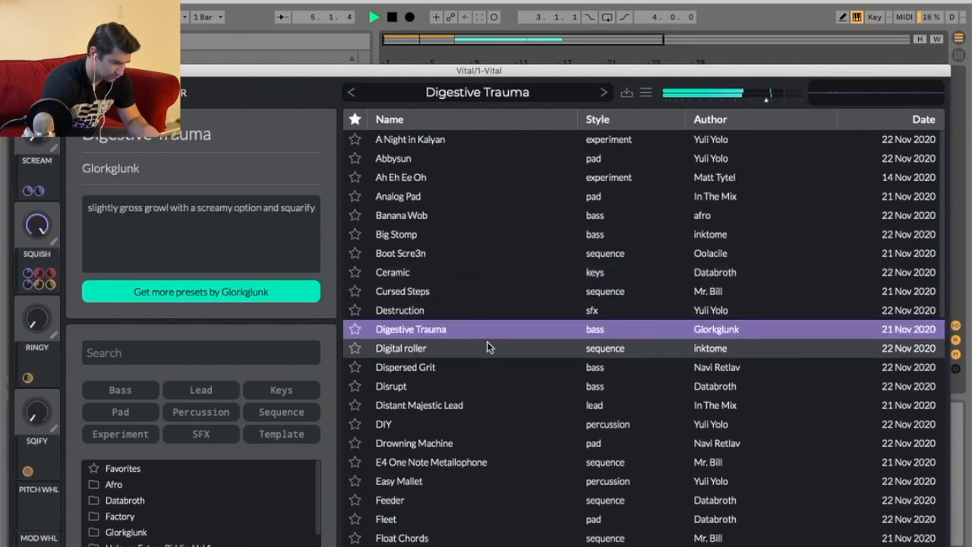
{"action": "left_click", "coordinate": [498, 348]}
{"action": "left_click", "coordinate": [512, 370]}
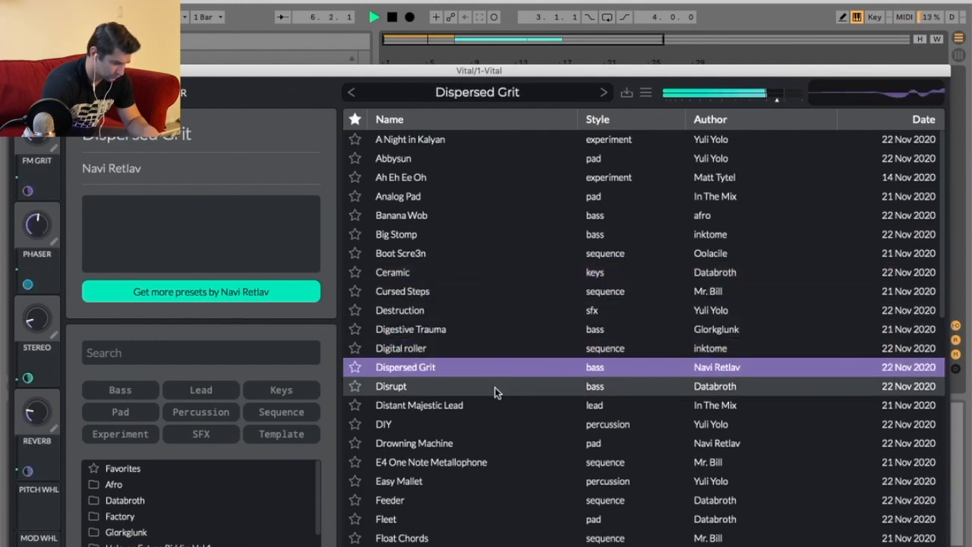
{"action": "left_click", "coordinate": [494, 387]}
{"action": "left_click", "coordinate": [482, 425]}
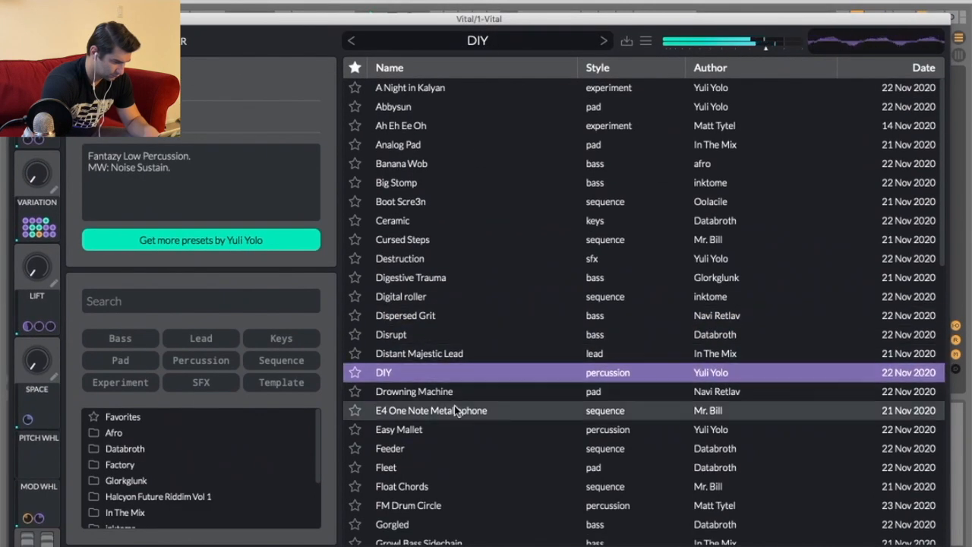
{"action": "left_click", "coordinate": [454, 459]}
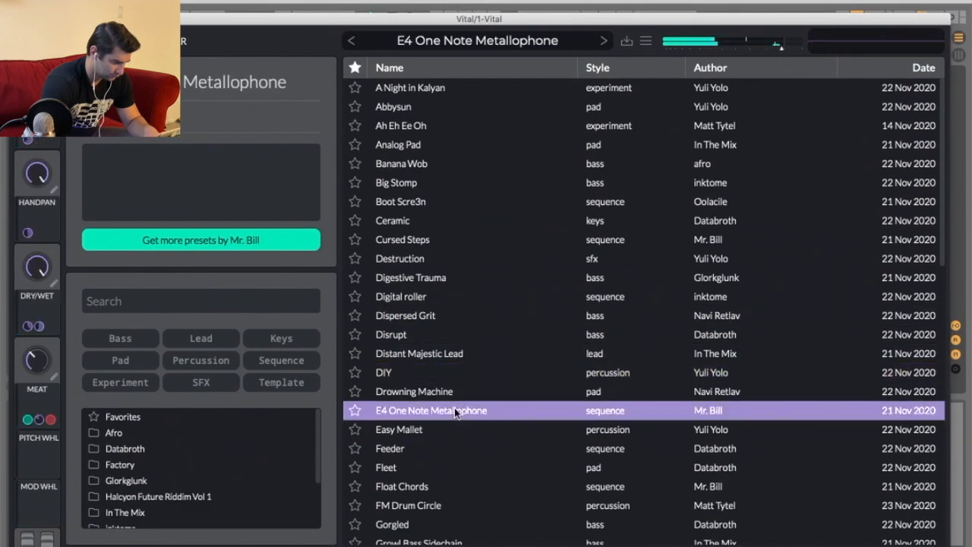
{"action": "left_click", "coordinate": [482, 434]}
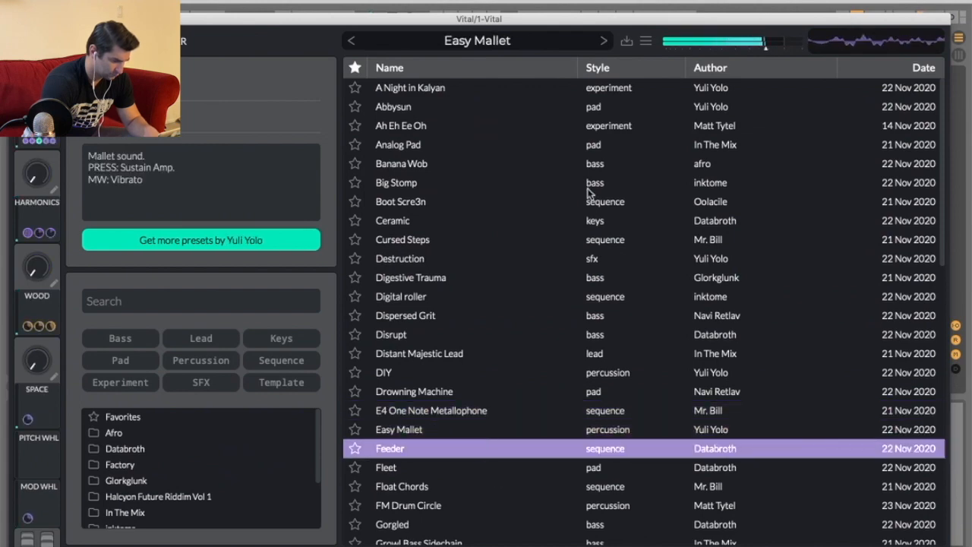
{"action": "scroll", "coordinate": [509, 293], "scroll_direction": "down", "scroll_amount": 4}
{"action": "left_click", "coordinate": [508, 377]}
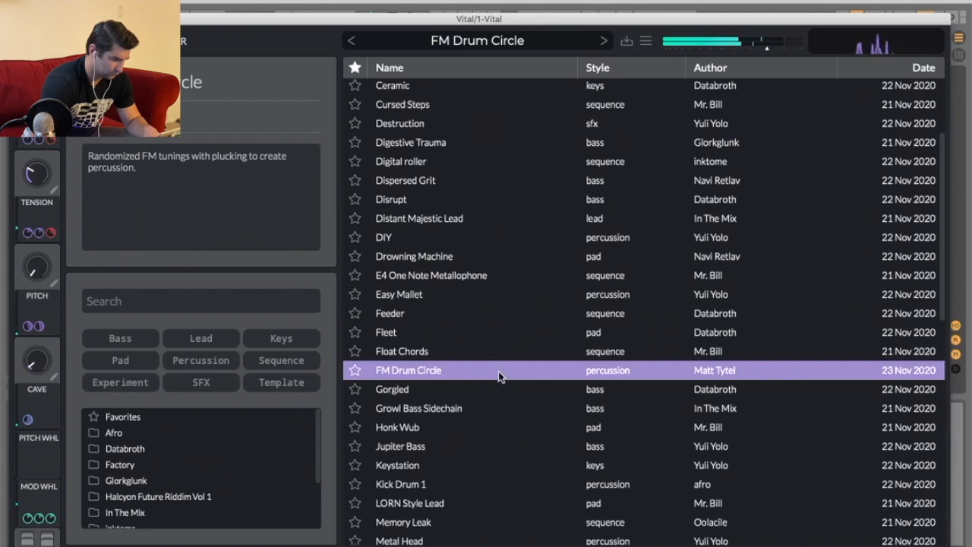
{"action": "left_click", "coordinate": [85, 41]}
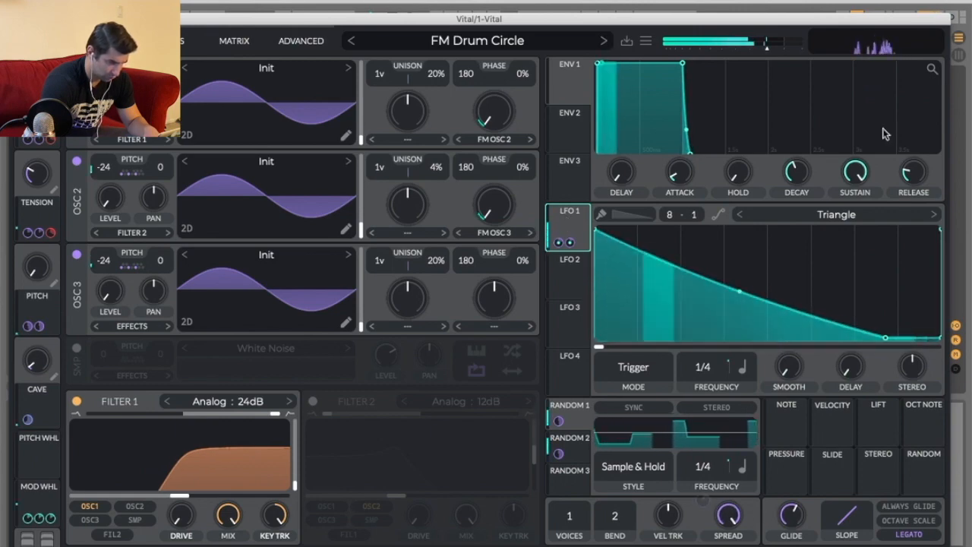
Audition the Vital presets Growl Bass Sidechain, Honk Wub, Jupiter Bass and Keystation, then close the preset browser.
{"action": "mouse_move", "coordinate": [880, 24]}
{"action": "left_mouse_down"}
{"action": "mouse_move", "coordinate": [886, 59]}
{"action": "mouse_move", "coordinate": [873, 22]}
{"action": "left_mouse_up"}
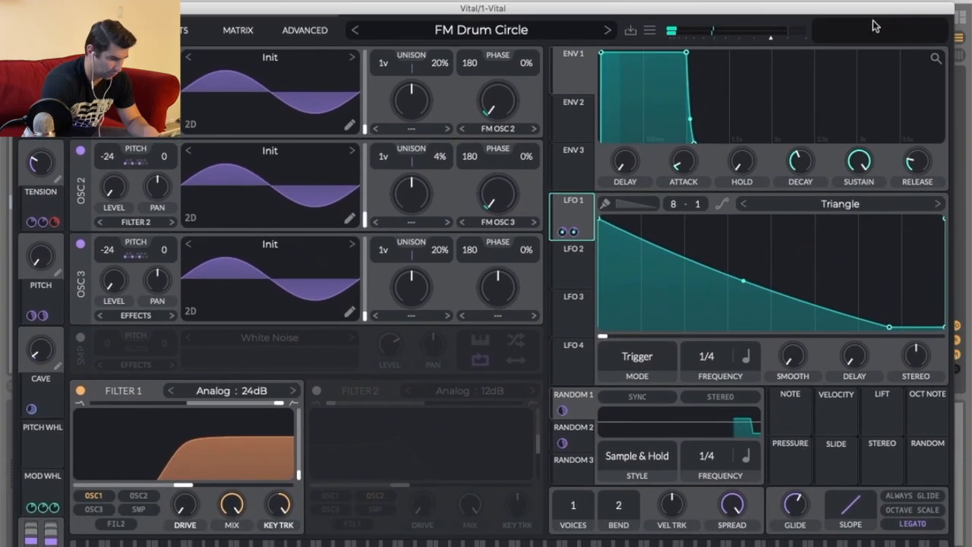
{"action": "left_click", "coordinate": [501, 28]}
{"action": "left_click", "coordinate": [425, 397]}
{"action": "left_click", "coordinate": [433, 416]}
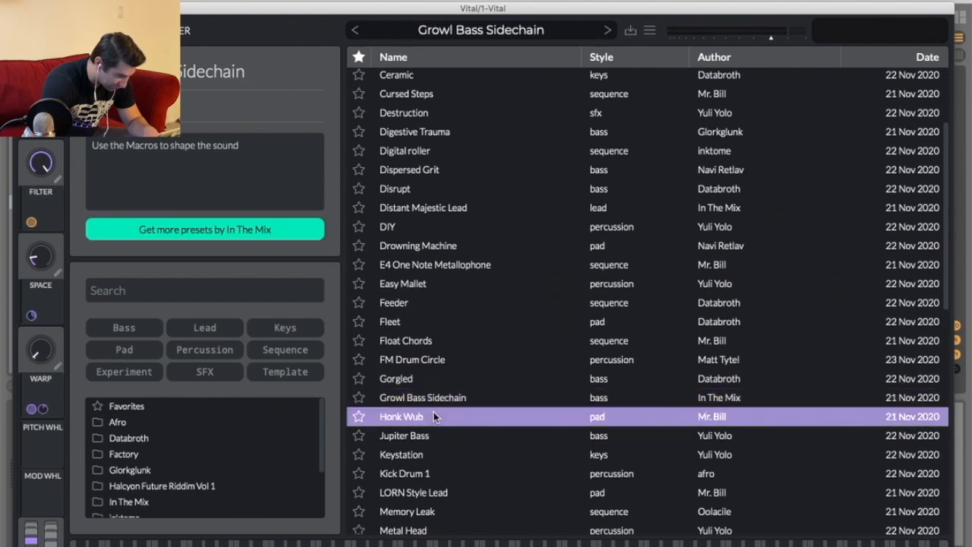
{"action": "left_click", "coordinate": [445, 436]}
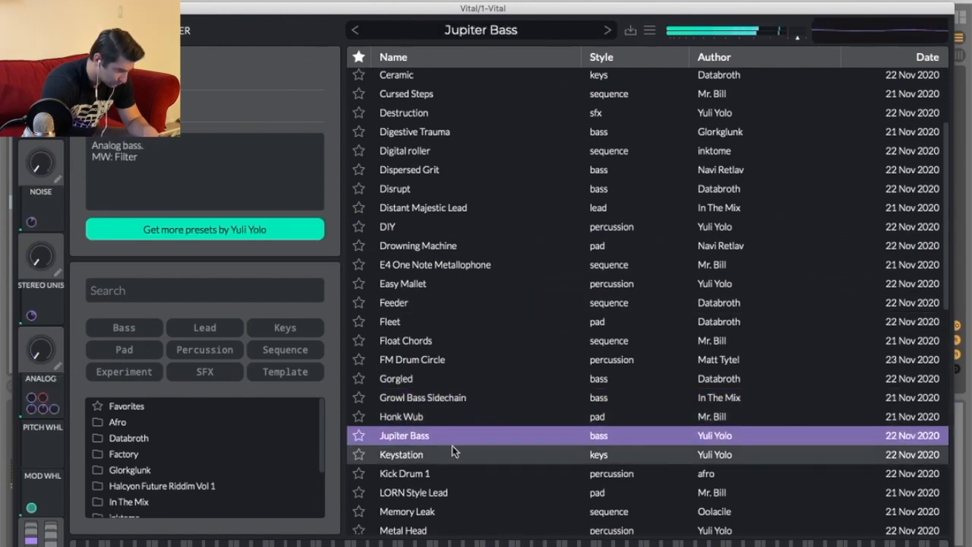
{"action": "left_click", "coordinate": [454, 456]}
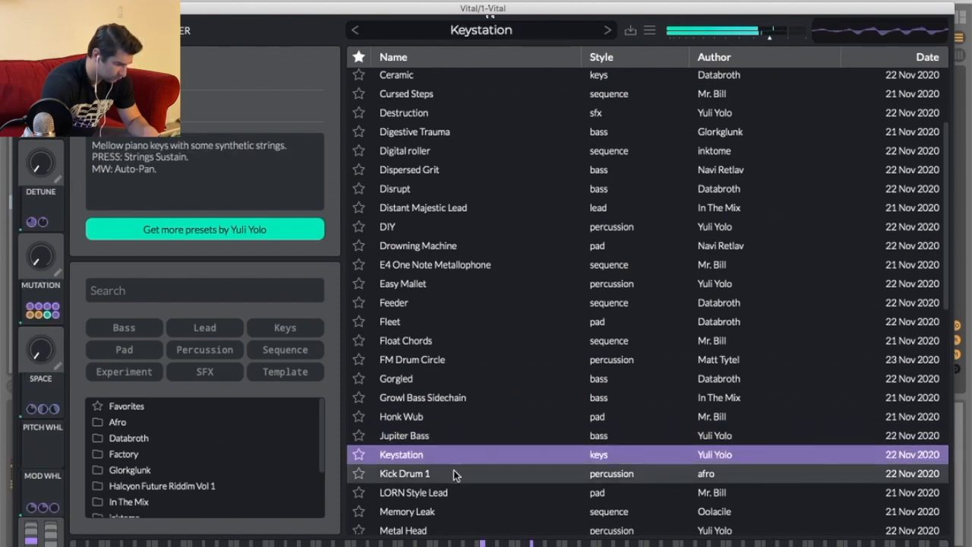
{"action": "left_click", "coordinate": [497, 27]}
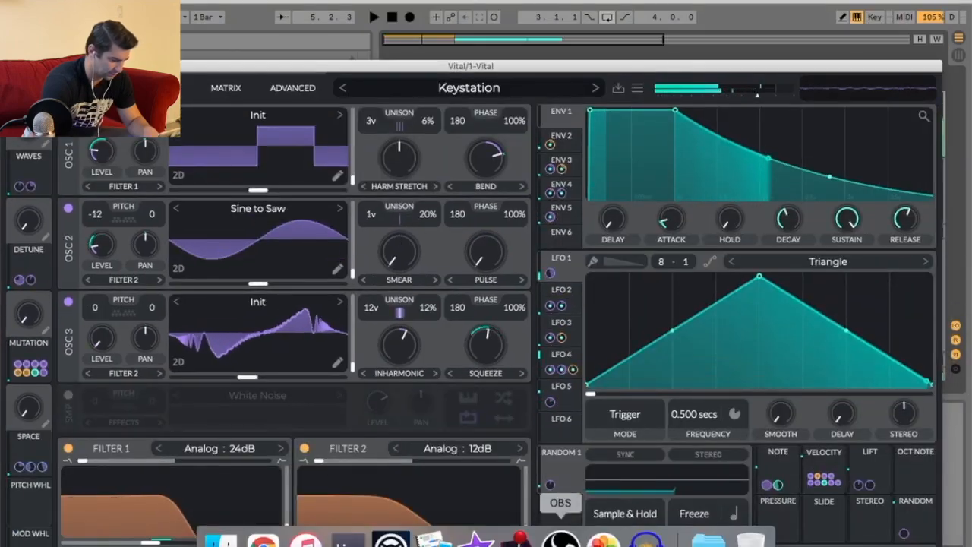
Audition presets from Memory Leak through Remedial Shikari, keep Remedial Shikari, and close the Vital window.
{"action": "left_click", "coordinate": [560, 535]}
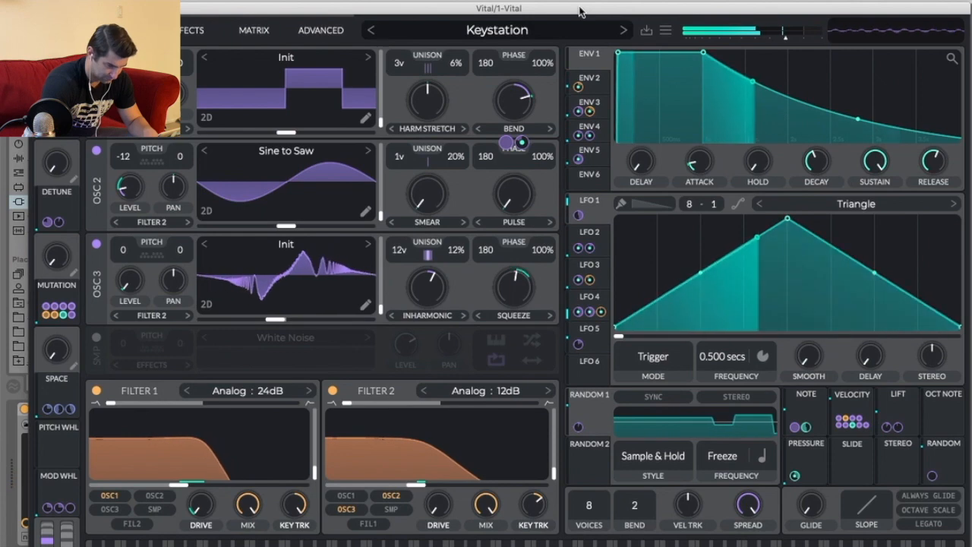
{"action": "left_click", "coordinate": [503, 30]}
{"action": "scroll", "coordinate": [488, 509], "scroll_direction": "down", "scroll_amount": 3}
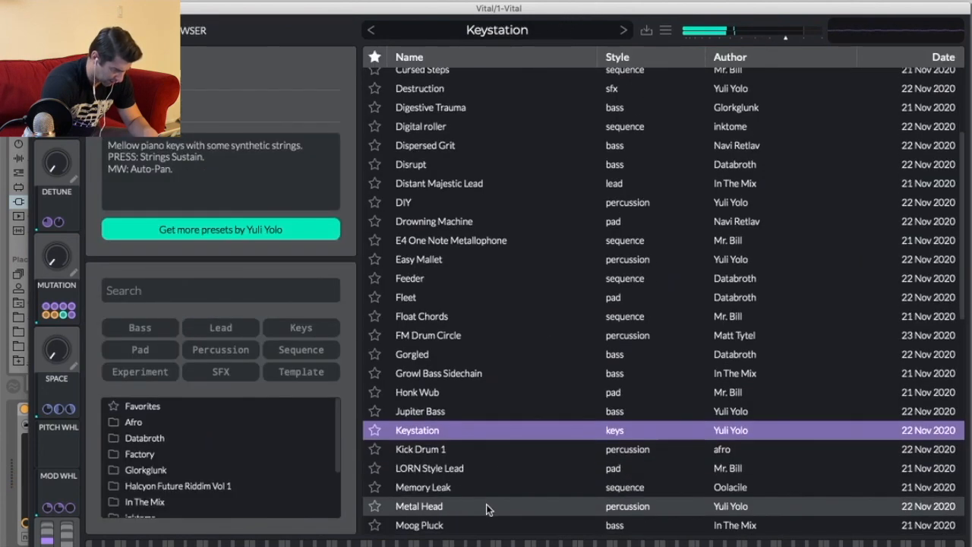
{"action": "left_click", "coordinate": [467, 460]}
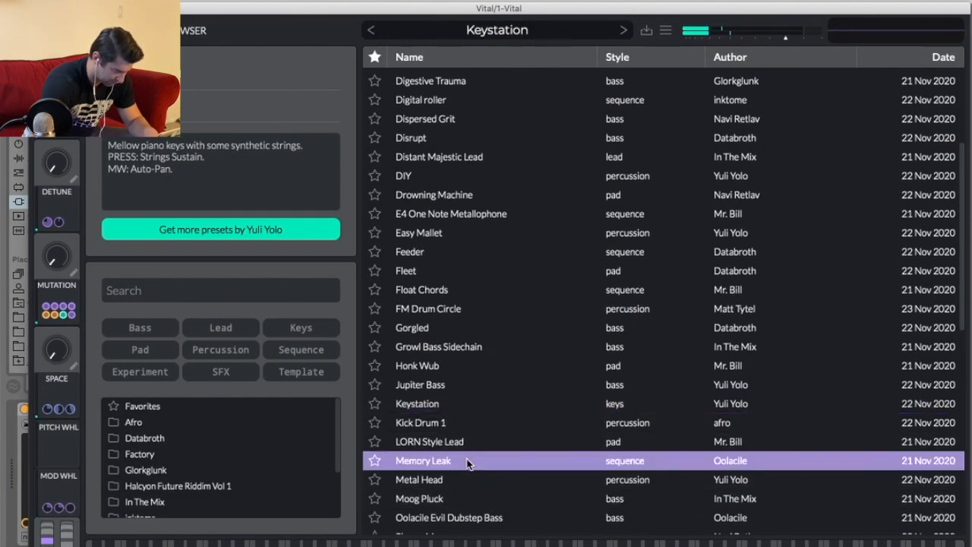
{"action": "left_click", "coordinate": [499, 481]}
{"action": "left_click", "coordinate": [492, 497]}
{"action": "scroll", "coordinate": [492, 497], "scroll_direction": "down", "scroll_amount": 10}
{"action": "left_click", "coordinate": [492, 460]}
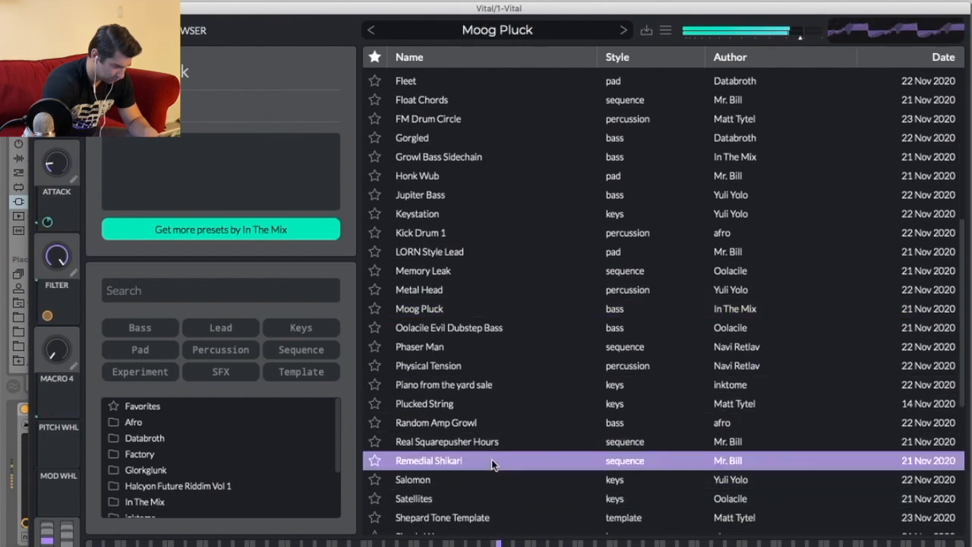
{"action": "scroll", "coordinate": [492, 463], "scroll_direction": "down", "scroll_amount": 3}
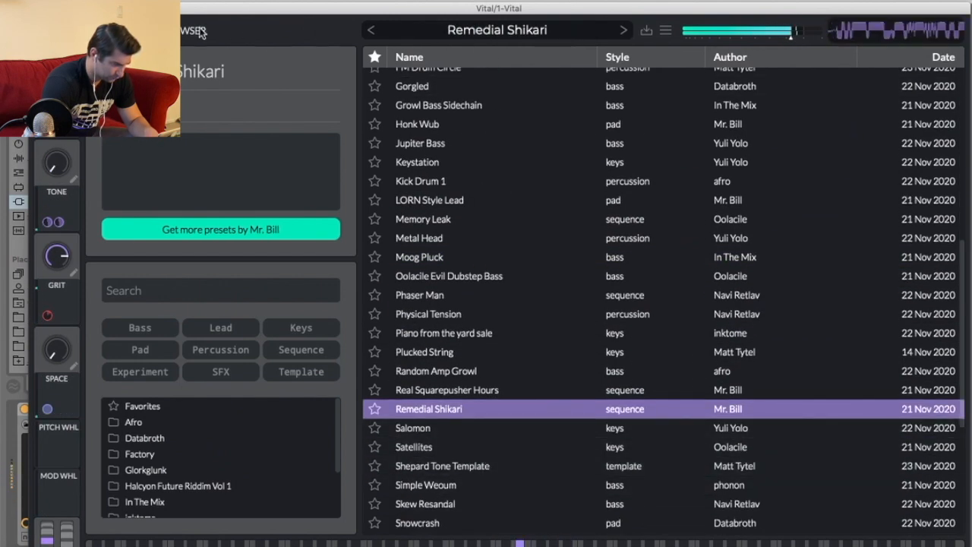
{"action": "left_click", "coordinate": [155, 31]}
{"action": "left_click", "coordinate": [42, 9]}
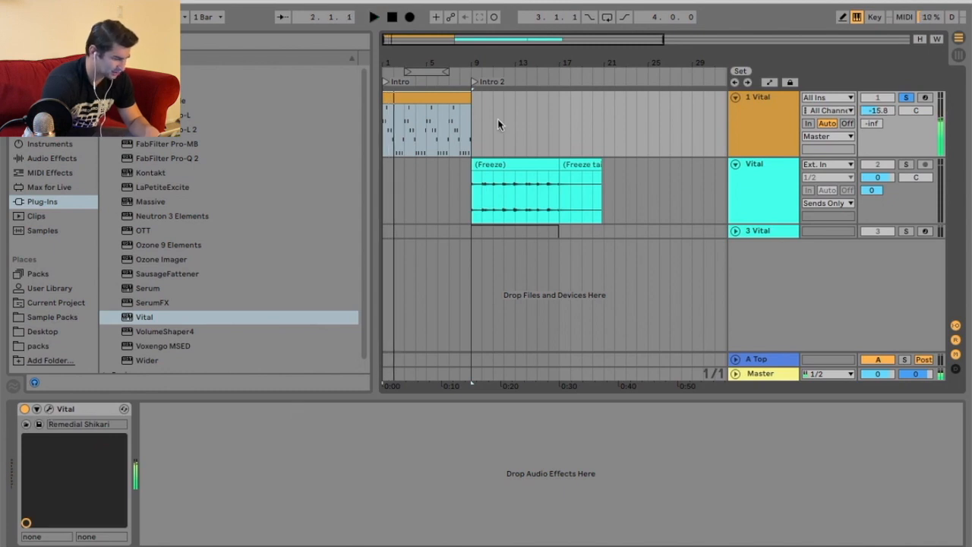
Reopen the Vital window and switch off the Distortion effect on Remedial Shikari.
{"action": "key", "text": "alt+super+p"}
{"action": "left_click_drag", "start_coordinate": [243, 11], "coordinate": [239, 5]}
{"action": "left_click", "coordinate": [176, 23]}
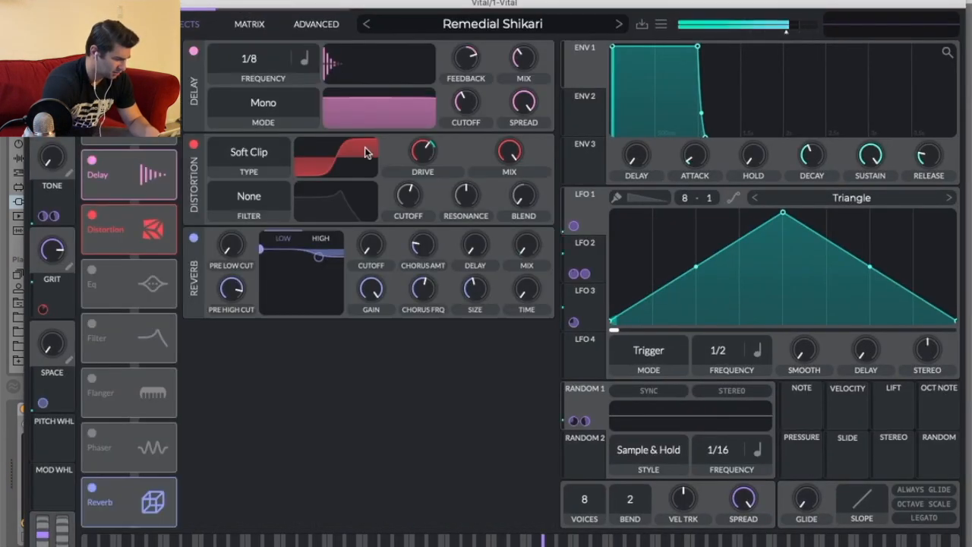
{"action": "left_click", "coordinate": [193, 143]}
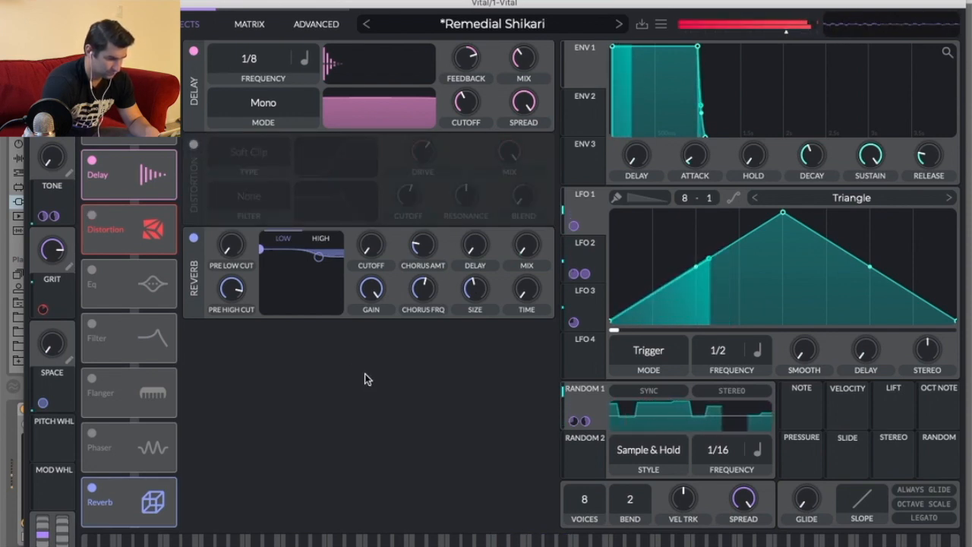
Lower Vital's master output level and switch off the Delay effect.
{"action": "left_click_drag", "start_coordinate": [783, 32], "coordinate": [764, 32]}
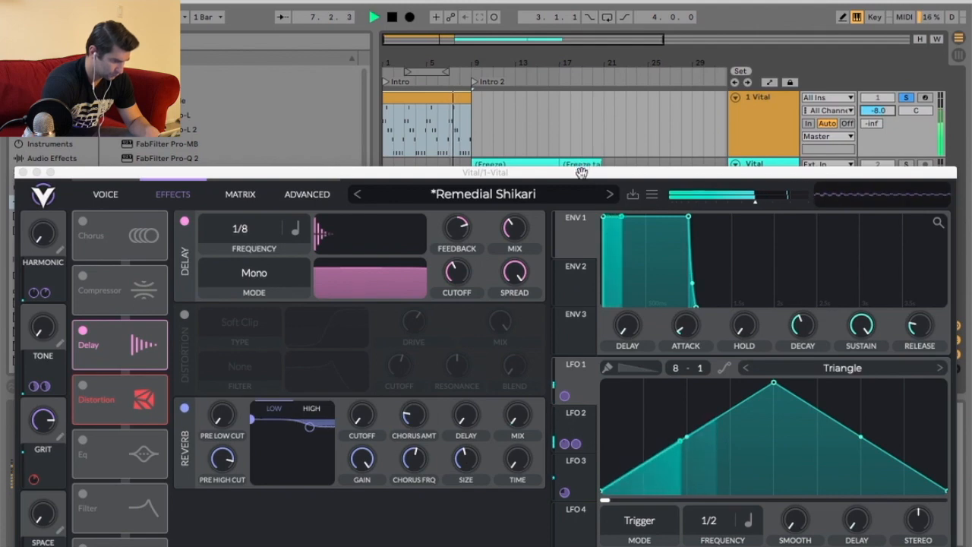
{"action": "left_click_drag", "start_coordinate": [580, 174], "coordinate": [595, 61]}
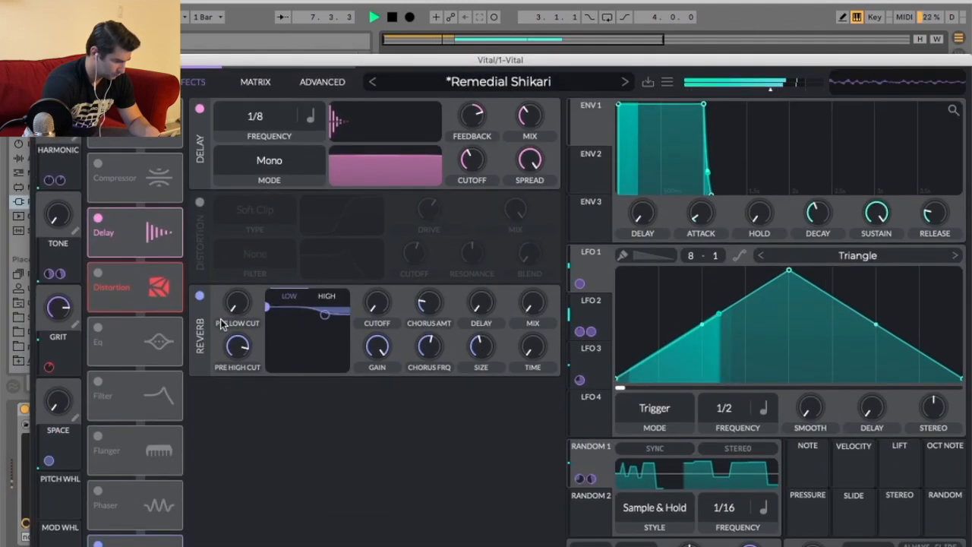
{"action": "left_click", "coordinate": [200, 111]}
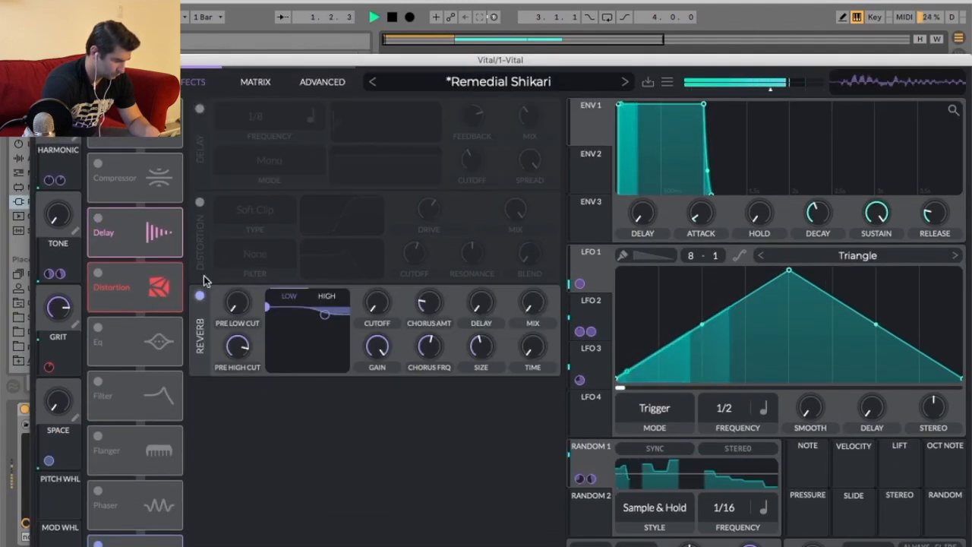
Look through the Voice, Matrix and Advanced pages of the patch.
{"action": "left_click", "coordinate": [129, 81]}
{"action": "left_click_drag", "start_coordinate": [152, 60], "coordinate": [152, 13]}
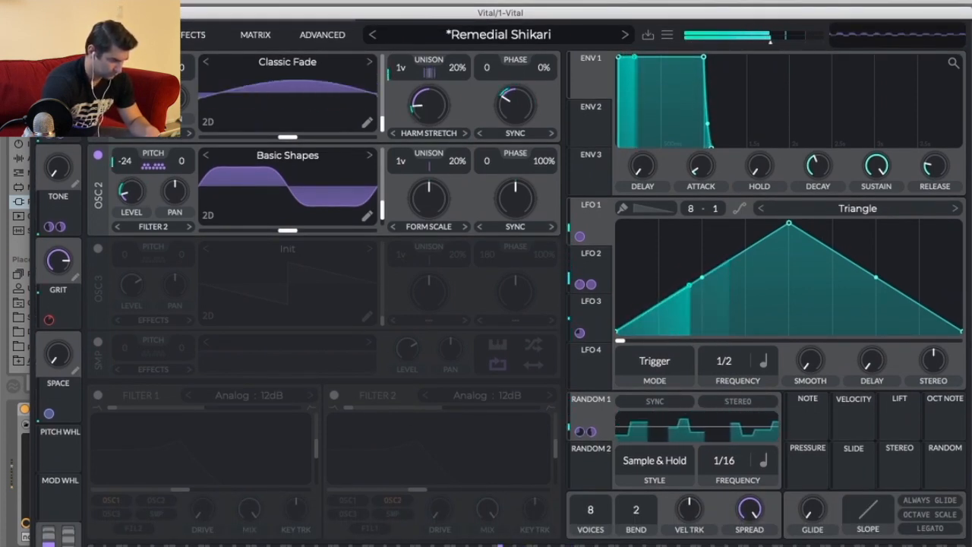
{"action": "left_click", "coordinate": [256, 35]}
{"action": "left_click", "coordinate": [318, 36]}
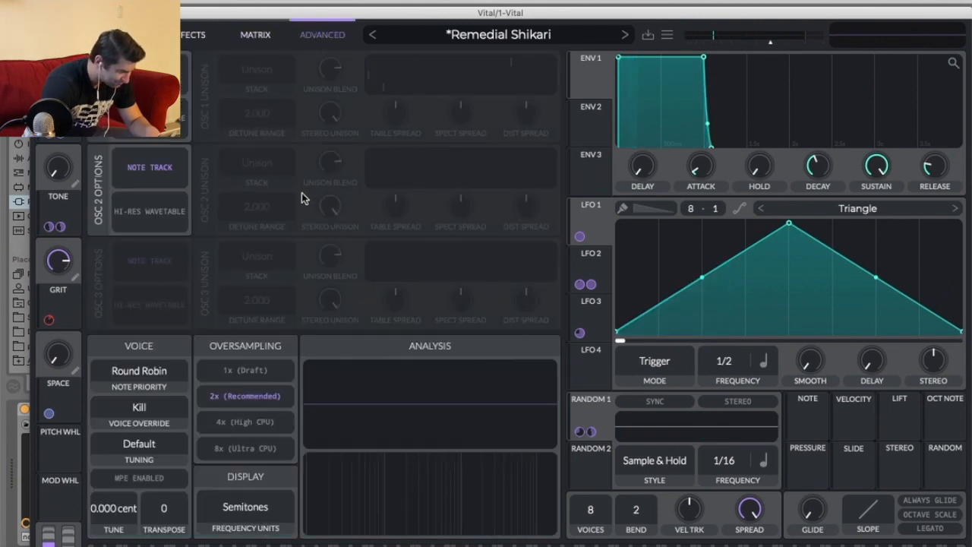
Audition presets from VLT Future Gun back to Synthetic Quartet, keep Synthetic Quartet, and close the Vital window.
{"action": "left_click", "coordinate": [489, 34]}
{"action": "scroll", "coordinate": [494, 497], "scroll_direction": "down", "scroll_amount": 12}
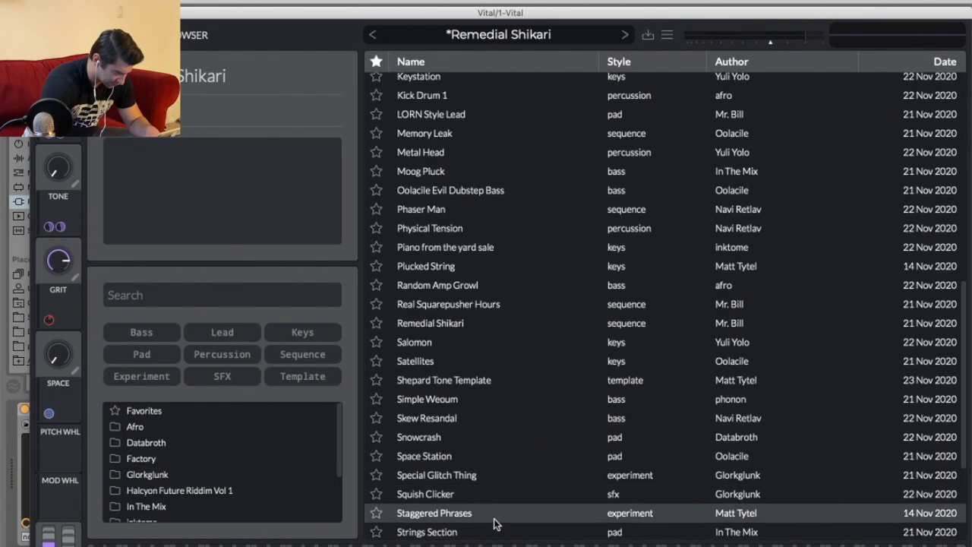
{"action": "left_click", "coordinate": [493, 527]}
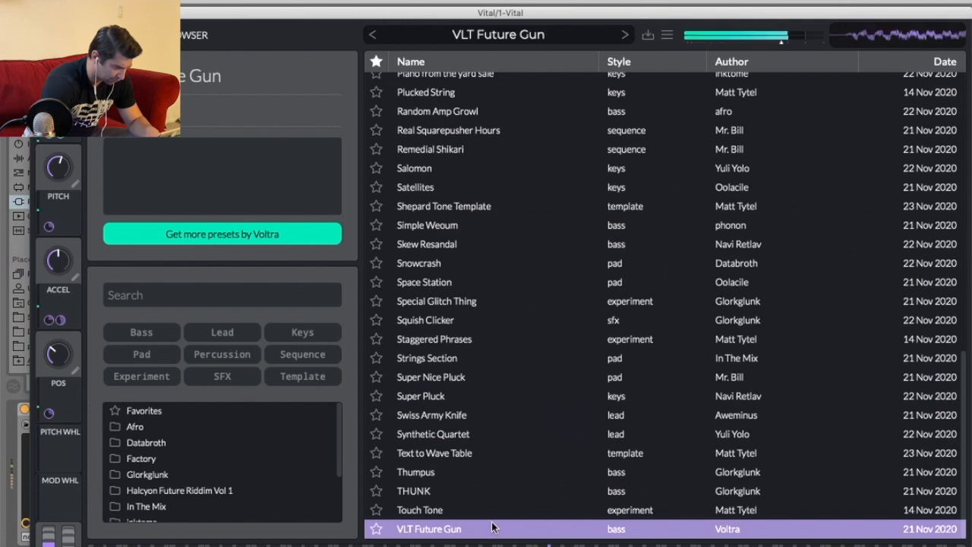
{"action": "left_click", "coordinate": [373, 35]}
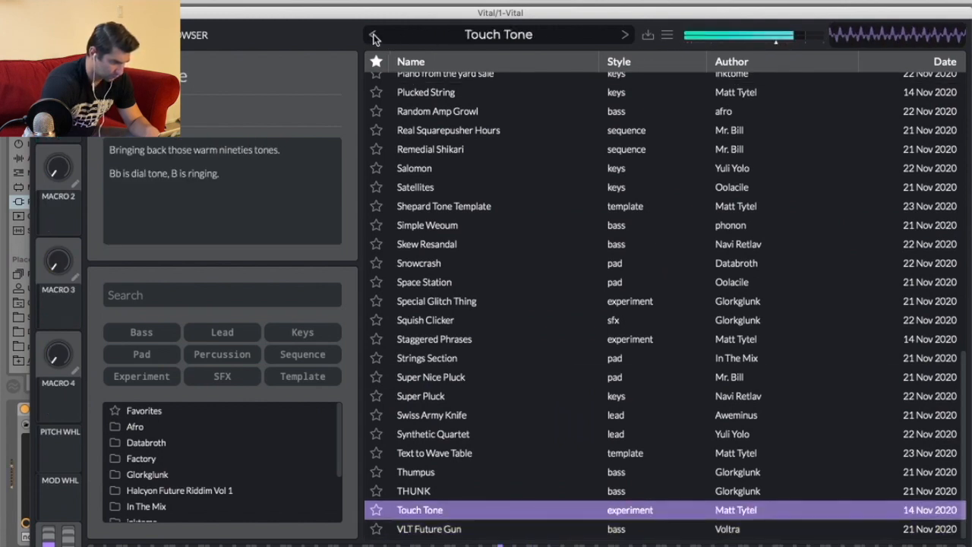
{"action": "left_click", "coordinate": [373, 35]}
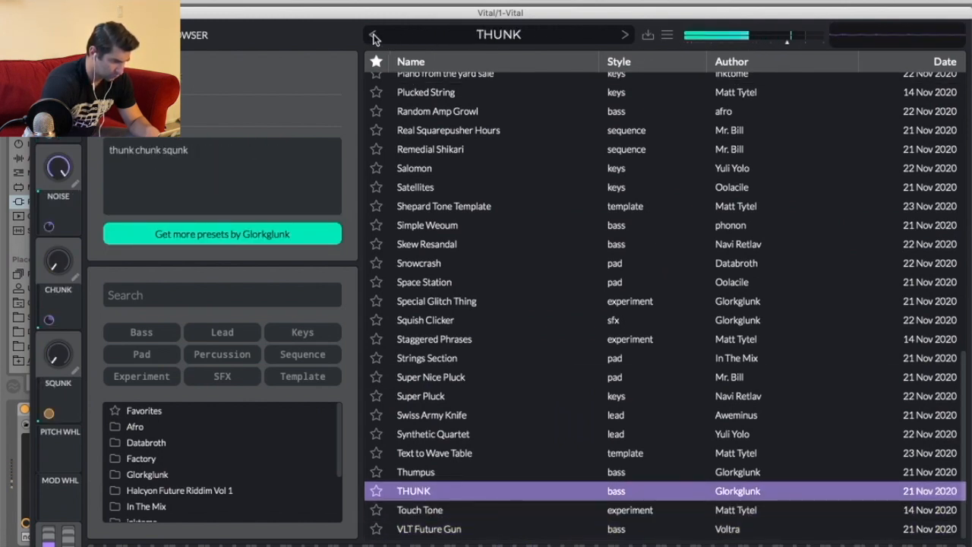
{"action": "left_click", "coordinate": [373, 35]}
{"action": "left_click", "coordinate": [373, 35]}
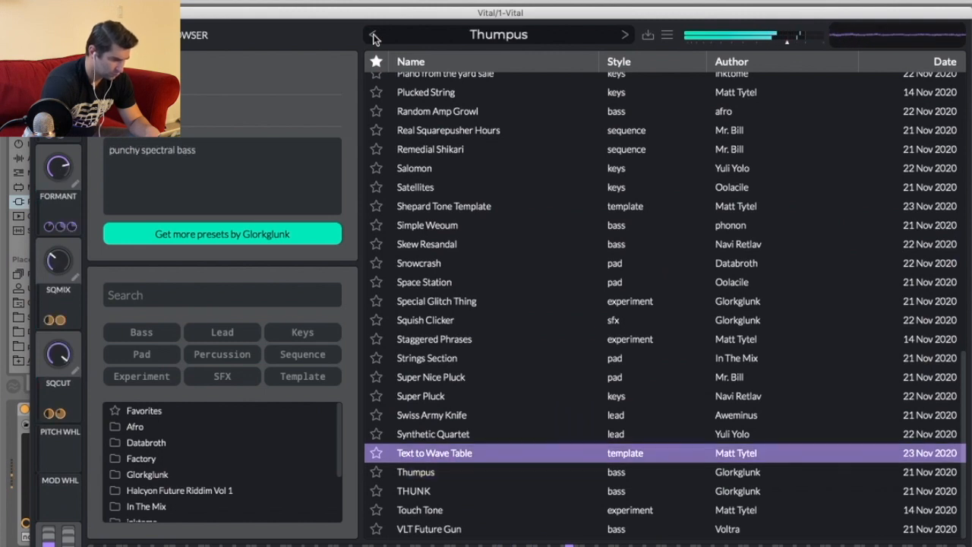
{"action": "left_click", "coordinate": [373, 35]}
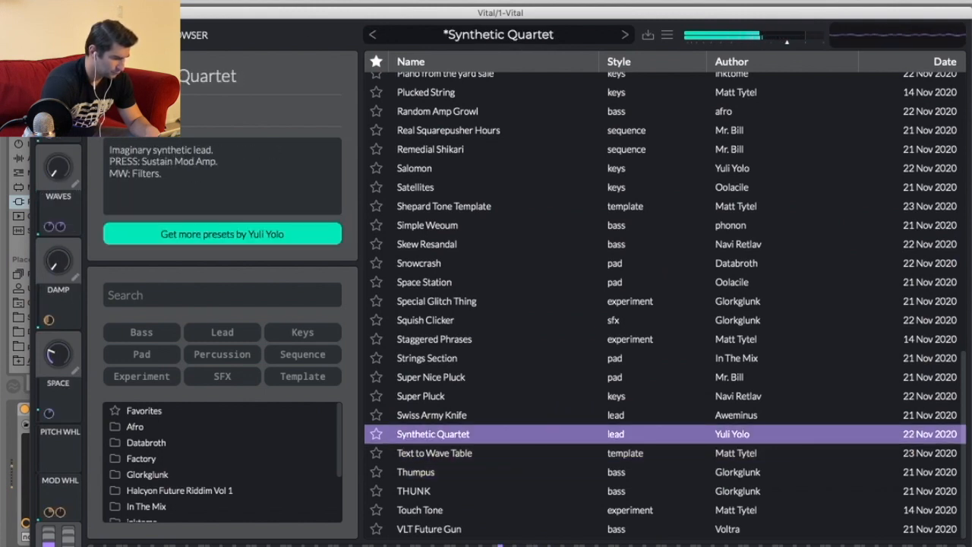
{"action": "left_click", "coordinate": [43, 12]}
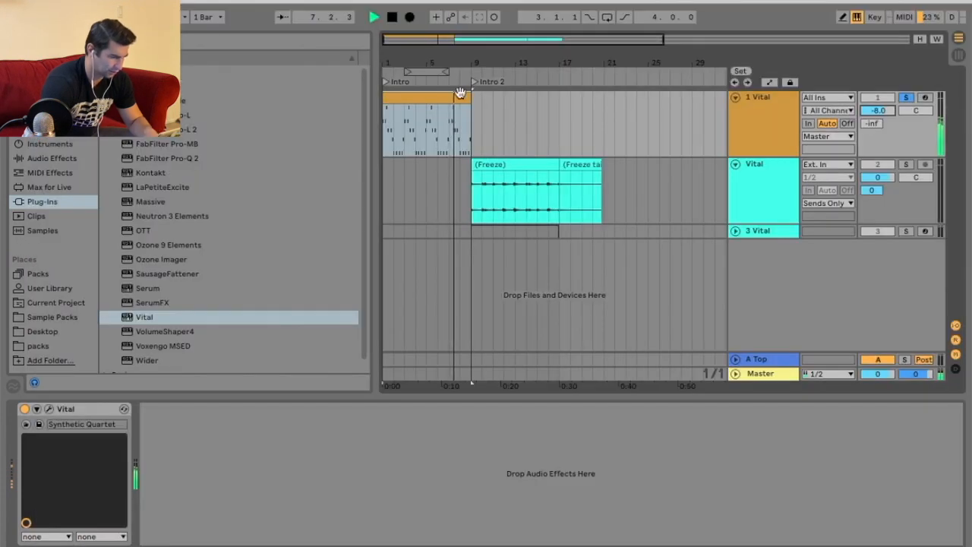
Set track 1's volume to -1.5 dB and raise the low-cut frequency of Vital's EQ effect.
{"action": "left_click_drag", "start_coordinate": [877, 111], "coordinate": [877, 100]}
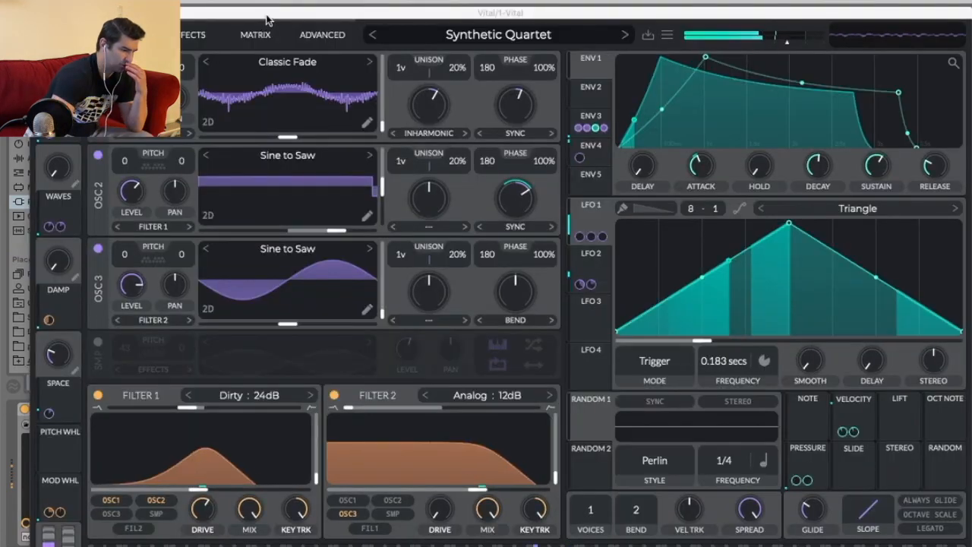
{"action": "left_click_drag", "start_coordinate": [266, 15], "coordinate": [263, 1]}
{"action": "left_click", "coordinate": [194, 14]}
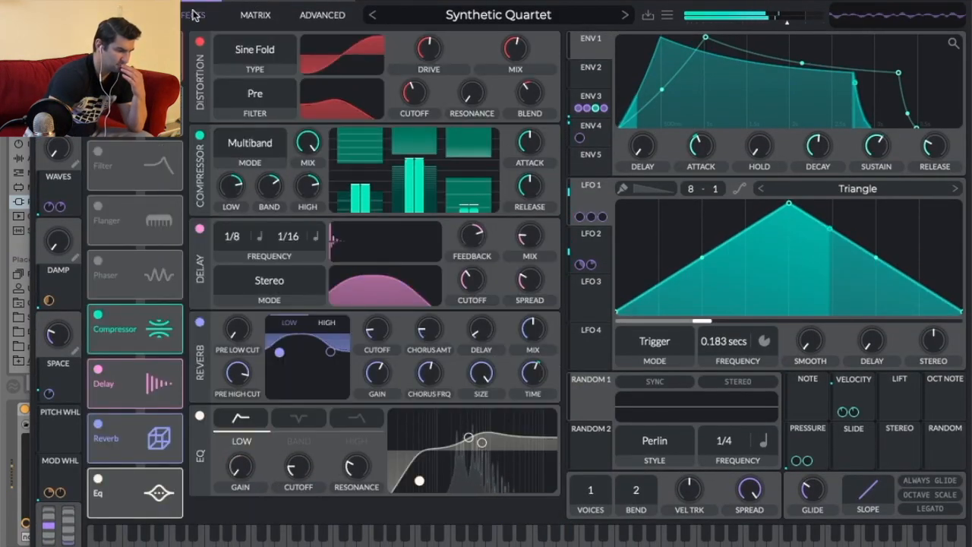
{"action": "left_click_drag", "start_coordinate": [419, 480], "coordinate": [450, 479]}
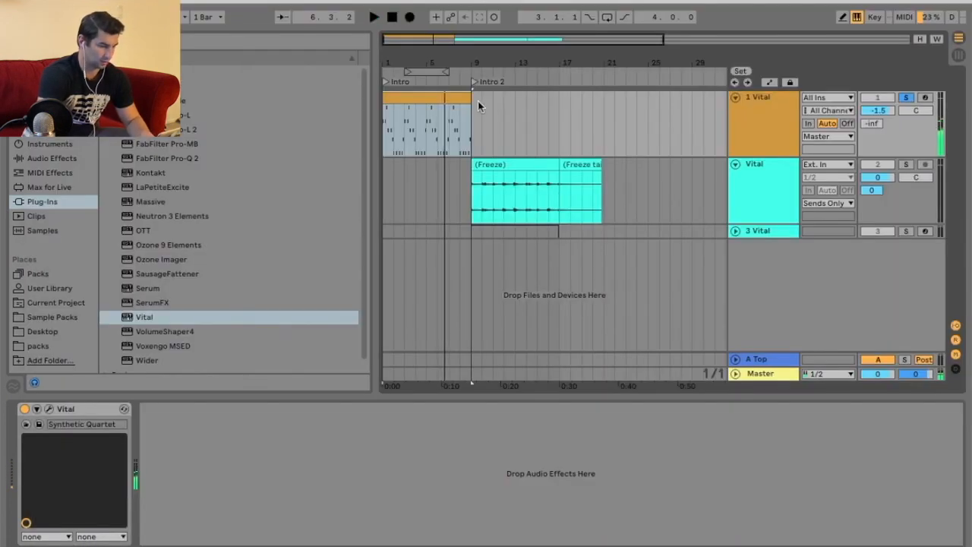
Duplicate the 1 Vital track.
{"action": "right_click", "coordinate": [775, 111]}
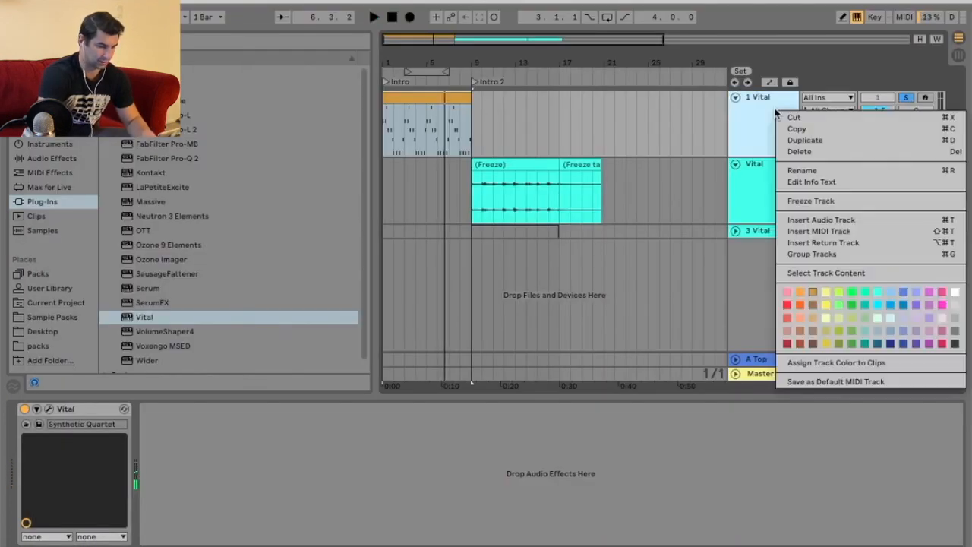
{"action": "left_click", "coordinate": [830, 141]}
Deactivate the duplicated track's clip and fold track 2.
{"action": "right_click", "coordinate": [460, 166]}
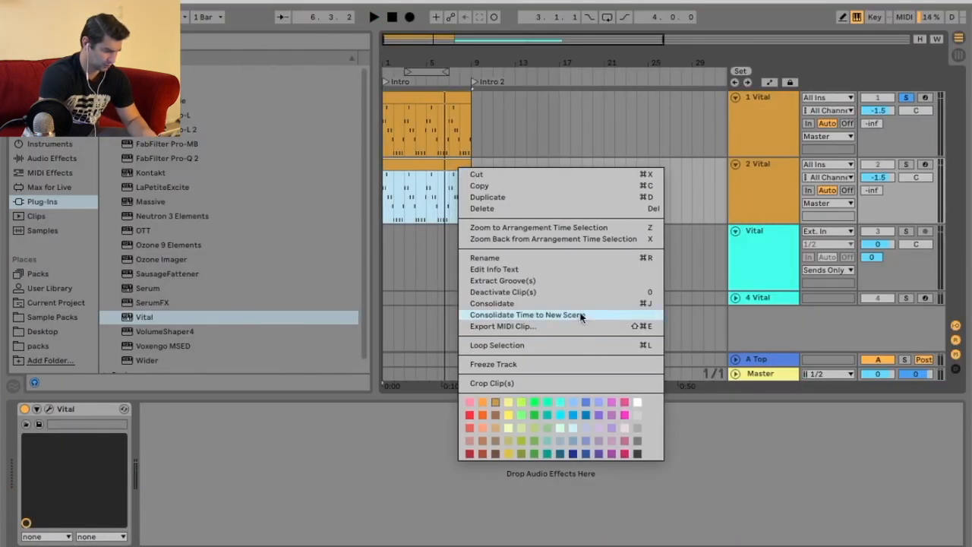
{"action": "left_click", "coordinate": [585, 290]}
{"action": "left_click", "coordinate": [734, 164]}
Freeze track 1.
{"action": "right_click", "coordinate": [450, 99]}
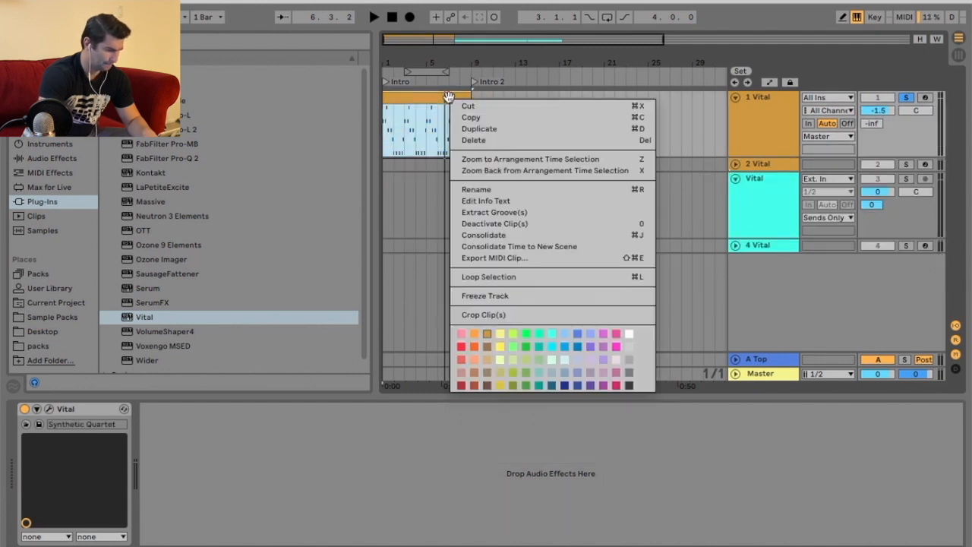
{"action": "left_click", "coordinate": [538, 295]}
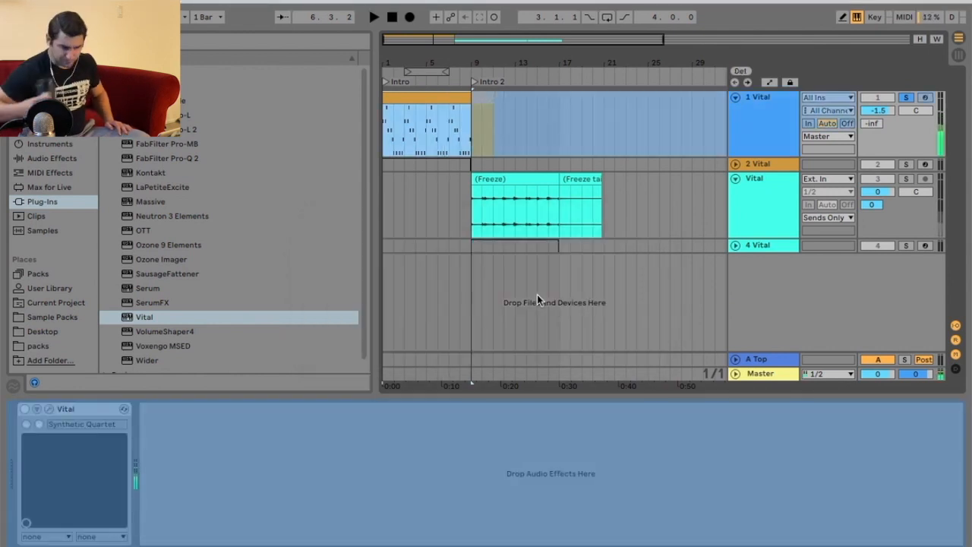
Flatten track 1 to audio and trim its clip to end at bar 9.
{"action": "right_click", "coordinate": [432, 94]}
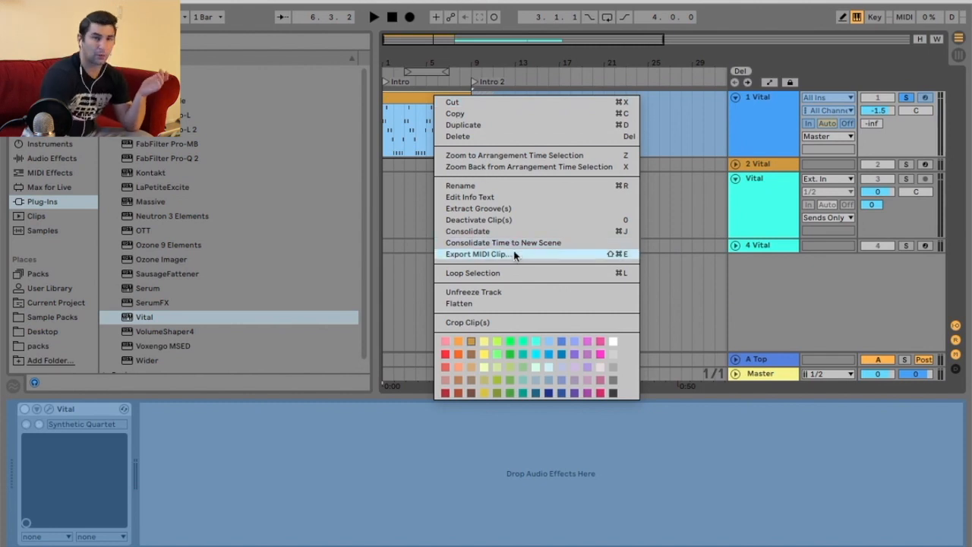
{"action": "left_click", "coordinate": [544, 303]}
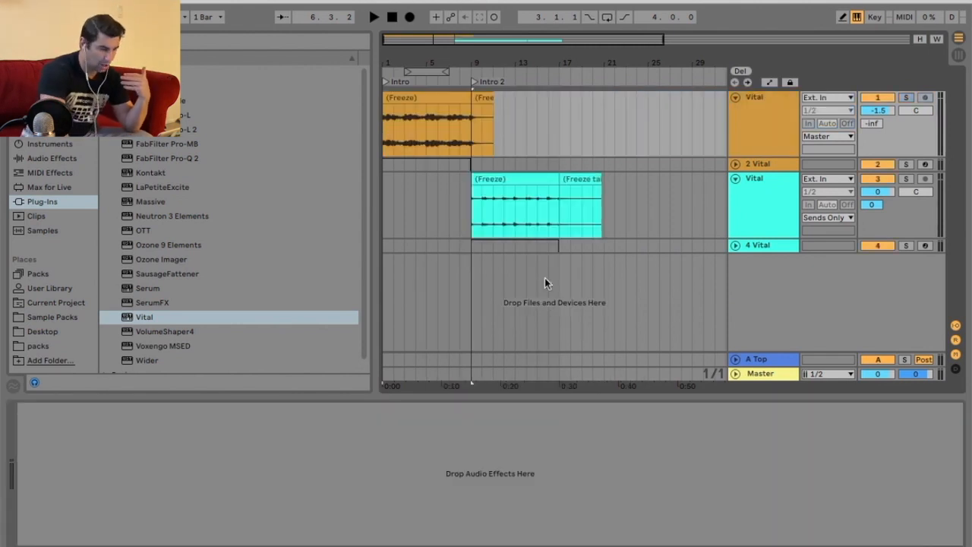
{"action": "left_click_drag", "start_coordinate": [487, 100], "coordinate": [471, 101]}
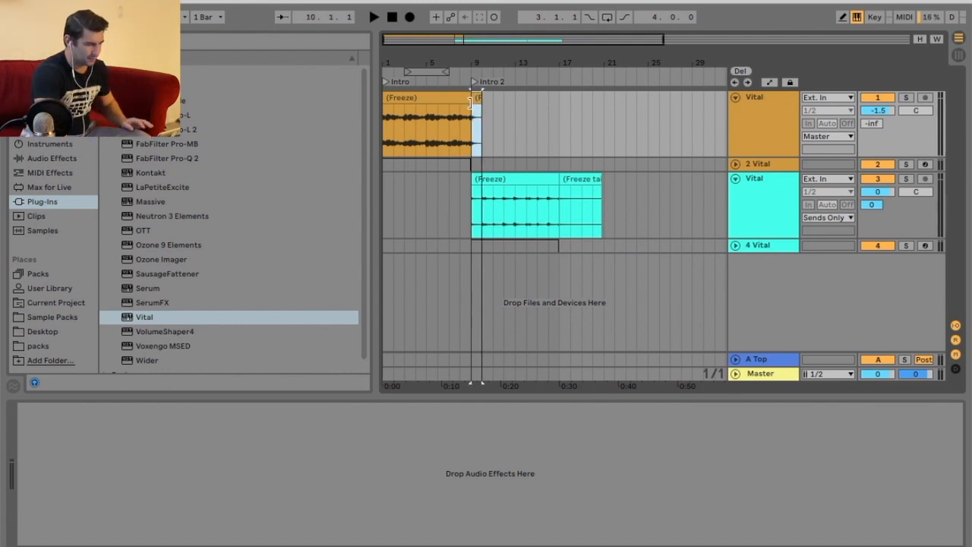
Duplicate track 1's frozen clip so it also fills bars 9 to 17.
{"action": "left_click_drag", "start_coordinate": [467, 60], "coordinate": [460, 60]}
{"action": "left_click", "coordinate": [436, 98]}
{"action": "key", "text": "ctrl+d"}
{"action": "left_click", "coordinate": [392, 17]}
{"action": "left_click_drag", "start_coordinate": [478, 60], "coordinate": [508, 56]}
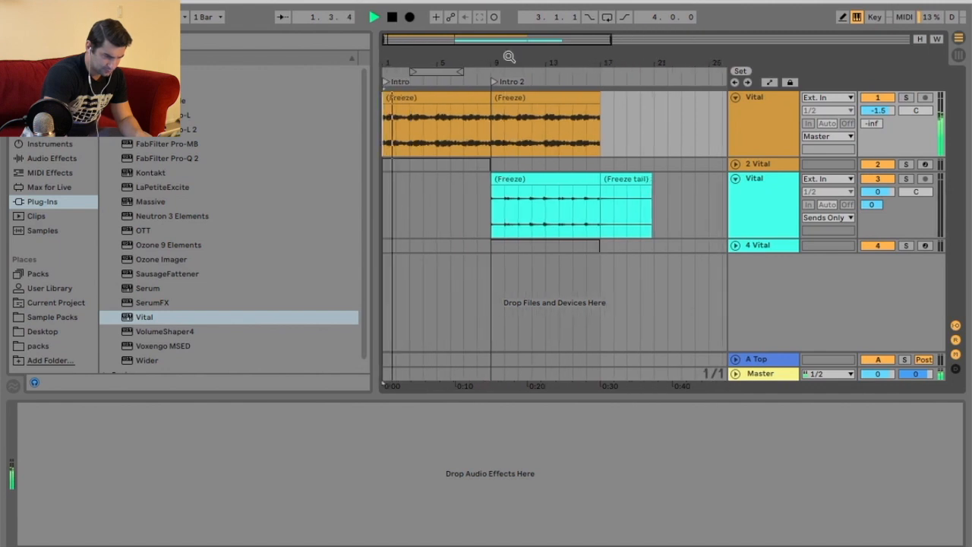
Route track 1's output to Sends Only.
{"action": "left_click", "coordinate": [828, 136]}
{"action": "left_click", "coordinate": [824, 156]}
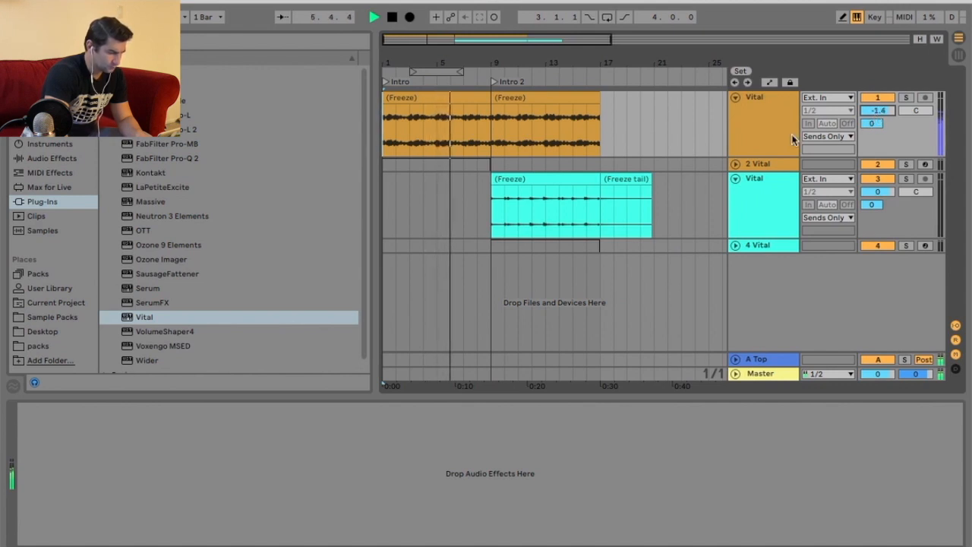
Unfold track 2 and set track 1's volume to -0.7 dB.
{"action": "left_click", "coordinate": [735, 164]}
{"action": "right_click", "coordinate": [449, 173]}
{"action": "left_click", "coordinate": [509, 296]}
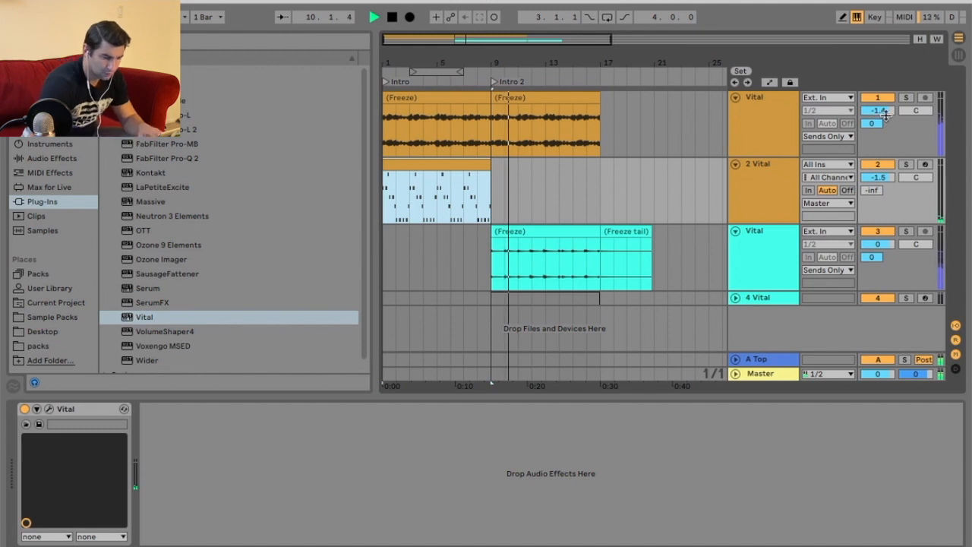
{"action": "left_click_drag", "start_coordinate": [881, 111], "coordinate": [882, 123]}
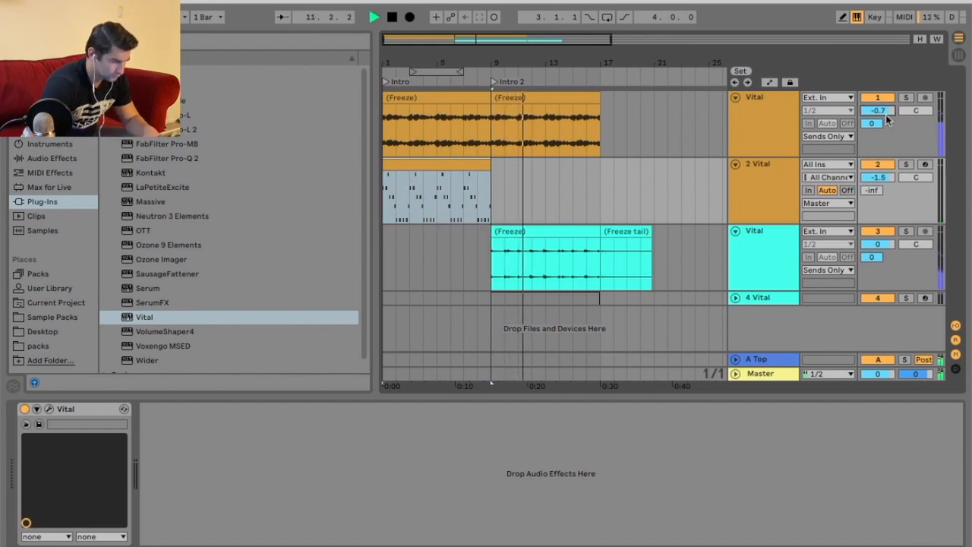
Deactivate track 2's MIDI clip and fold track 2 again.
{"action": "right_click", "coordinate": [476, 164]}
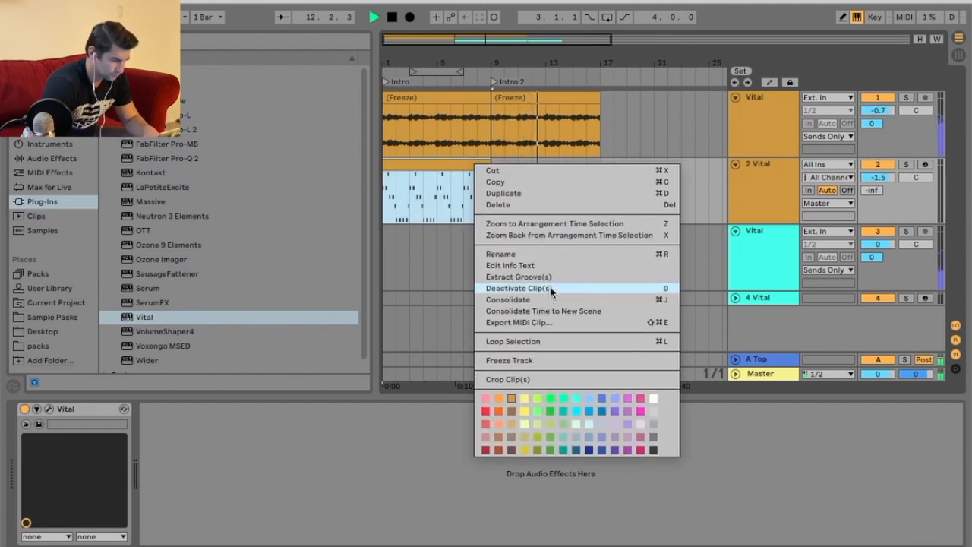
{"action": "left_click", "coordinate": [551, 288]}
{"action": "left_click", "coordinate": [735, 164]}
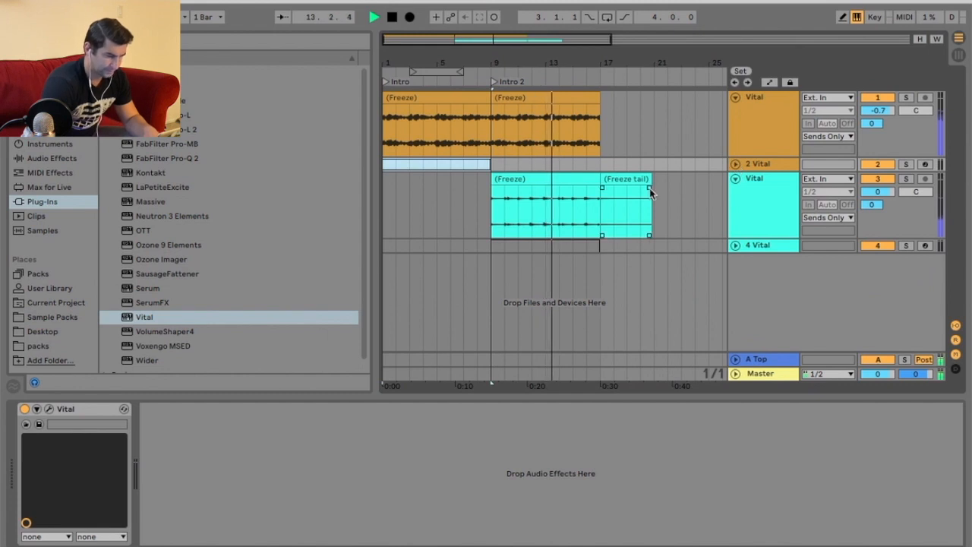
Add a locator at bar 17 and name it V1A.
{"action": "right_click", "coordinate": [601, 76]}
{"action": "left_click", "coordinate": [630, 112]}
{"action": "type", "text": "V1A"}
{"action": "key", "text": "Return"}
Duplicate the last clips on tracks 1 and 3 so they extend through bar 25.
{"action": "left_click", "coordinate": [569, 99]}
{"action": "key", "text": "super+d"}
{"action": "left_click", "coordinate": [521, 180]}
{"action": "key", "text": "super+d"}
{"action": "left_click_drag", "start_coordinate": [616, 58], "coordinate": [551, 56]}
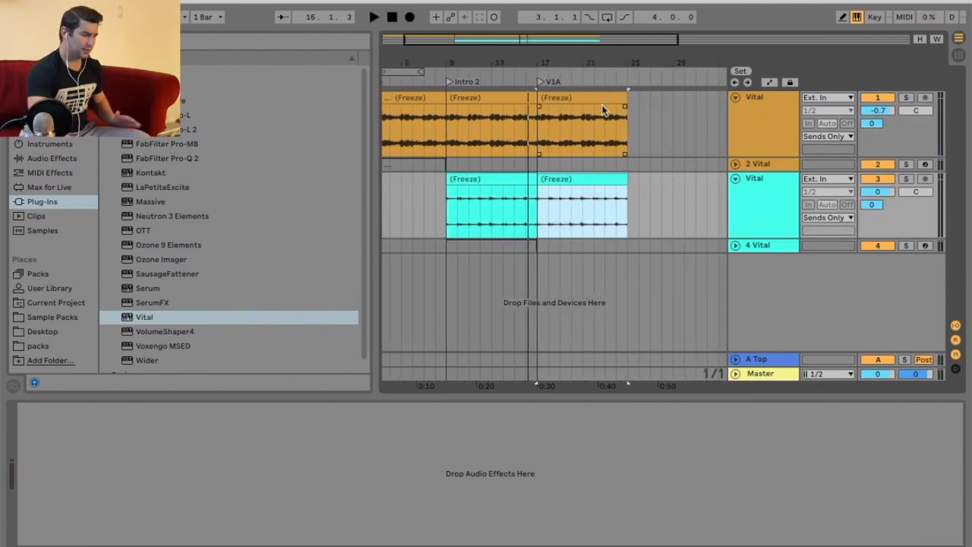
{"action": "left_click_drag", "start_coordinate": [624, 63], "coordinate": [598, 62]}
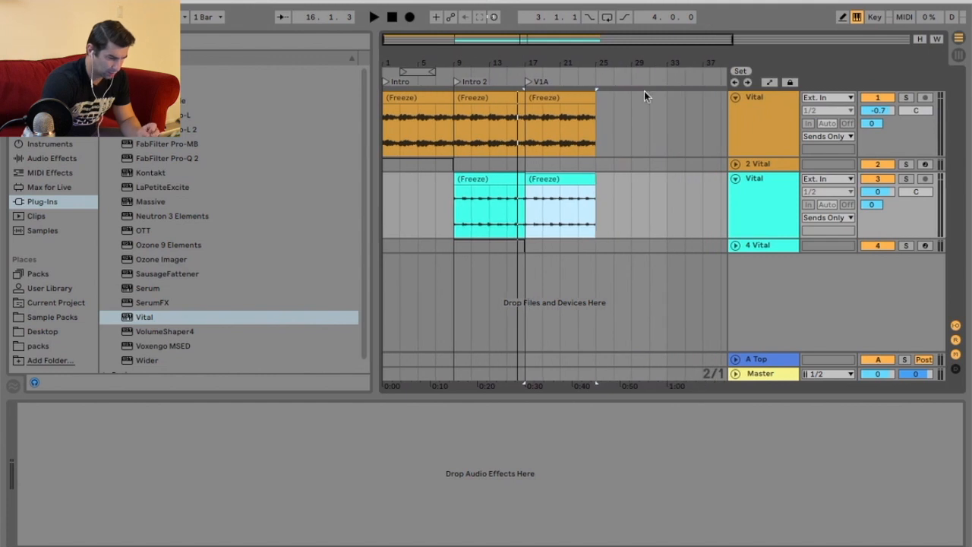
Insert a new MIDI track and load the Vital plug-in onto it.
{"action": "right_click", "coordinate": [759, 251]}
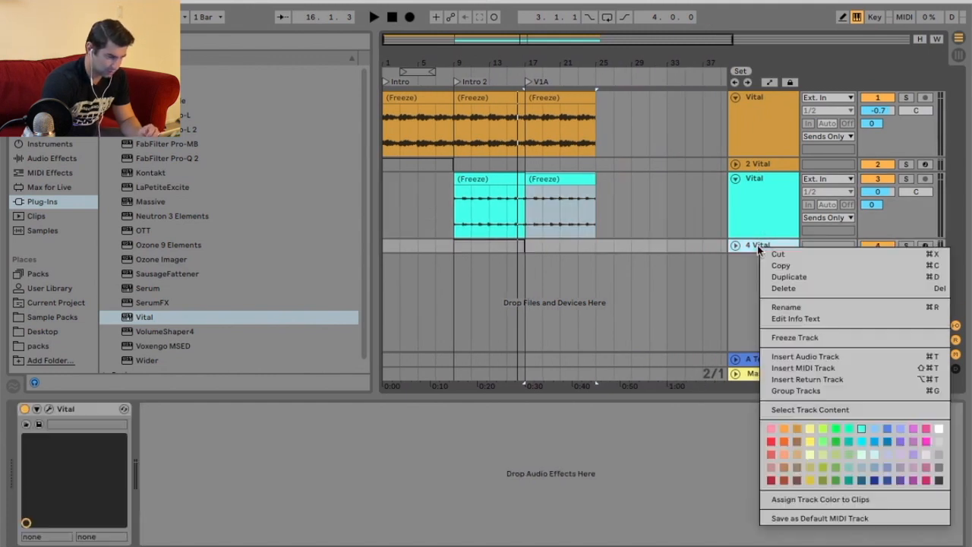
{"action": "left_click", "coordinate": [805, 368]}
{"action": "left_click", "coordinate": [163, 319]}
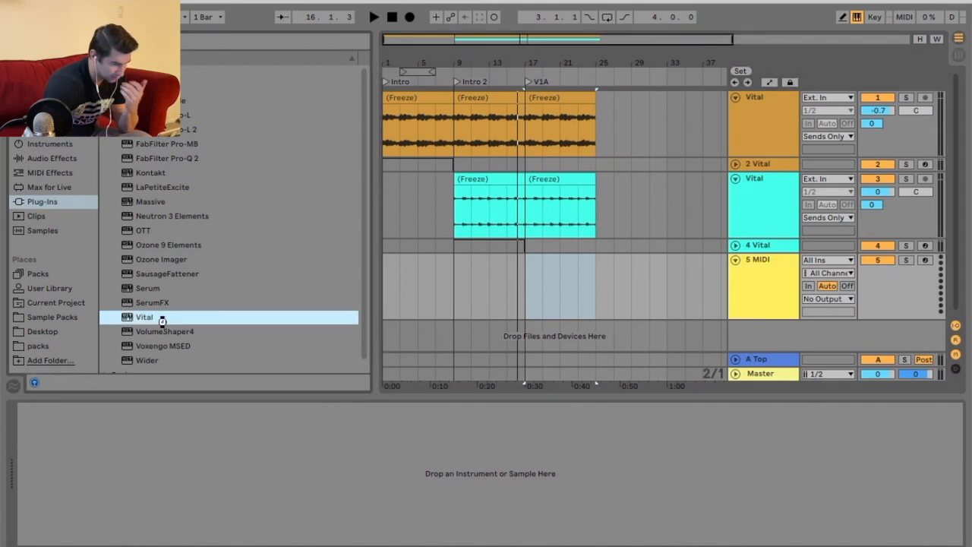
{"action": "double_click", "coordinate": [162, 319]}
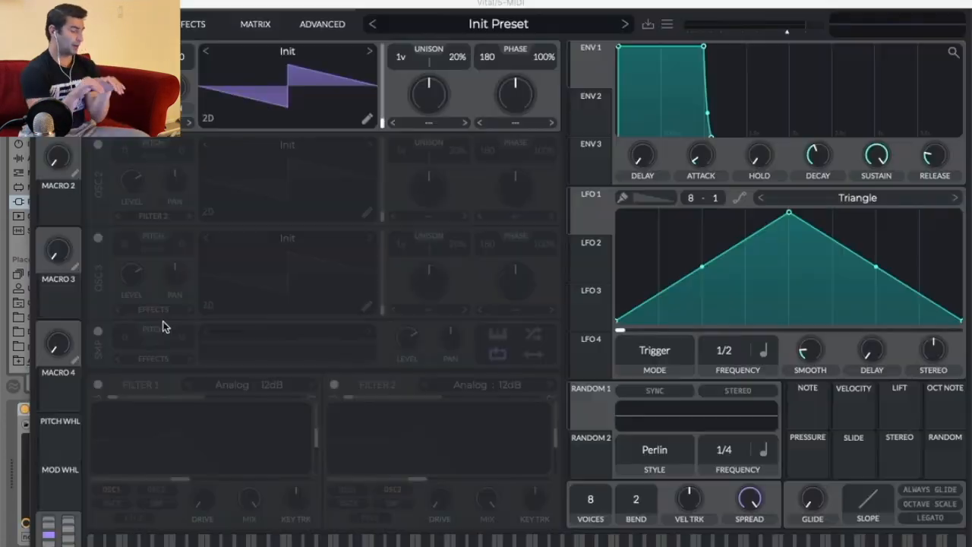
Load the Basic Shapes wavetable into Vital's first oscillator.
{"action": "left_click", "coordinate": [307, 58]}
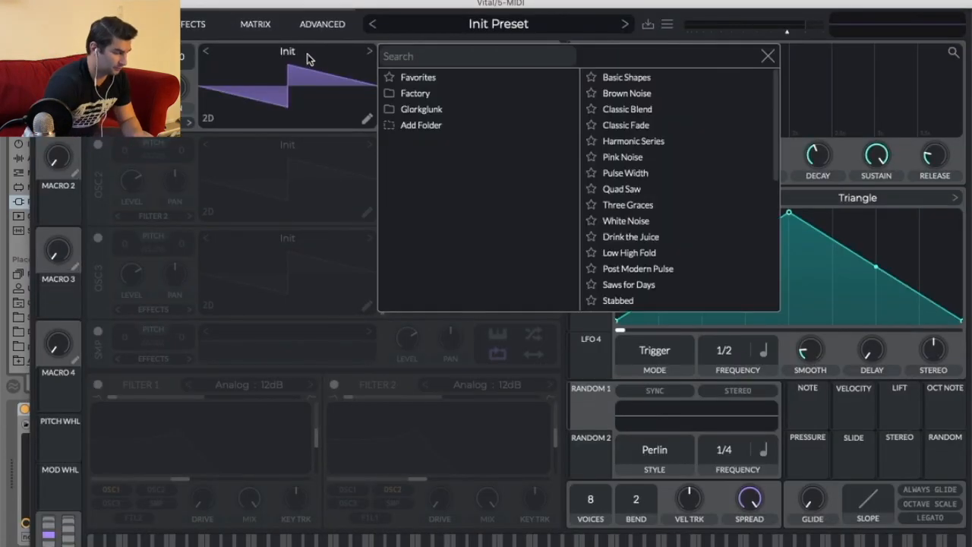
{"action": "left_click", "coordinate": [637, 76]}
{"action": "left_click", "coordinate": [275, 92]}
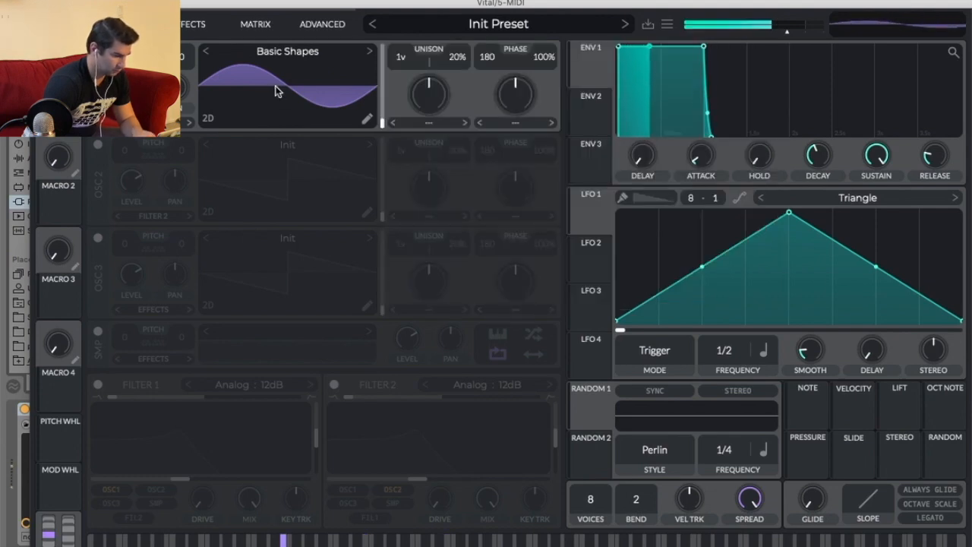
Browse Vital's presets filtered to the Bass style, then return to the synth view.
{"action": "left_click", "coordinate": [464, 27]}
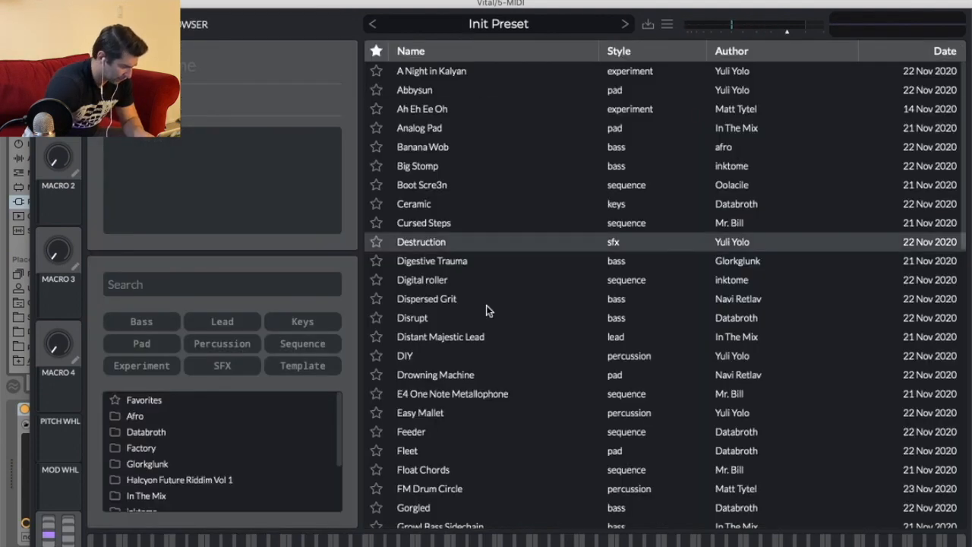
{"action": "left_click", "coordinate": [151, 319]}
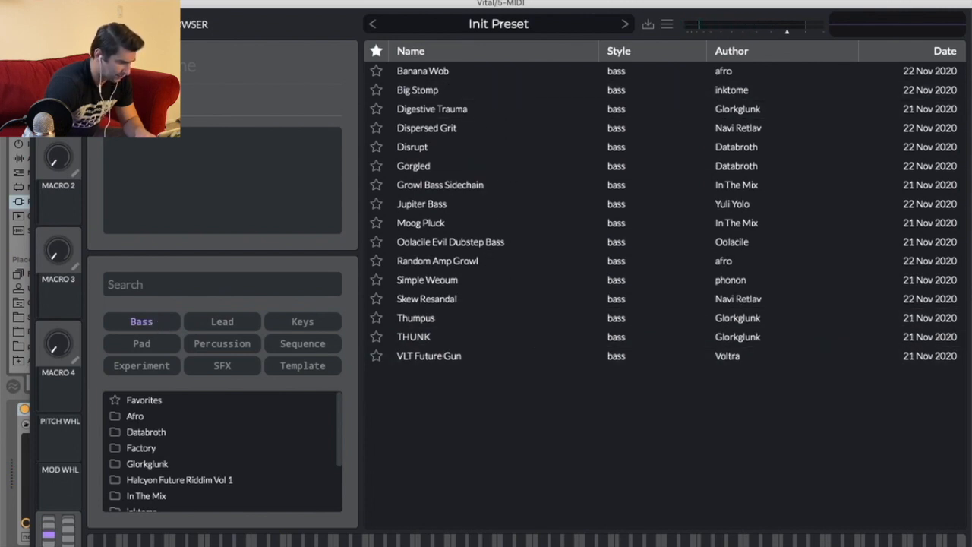
{"action": "left_click", "coordinate": [104, 25]}
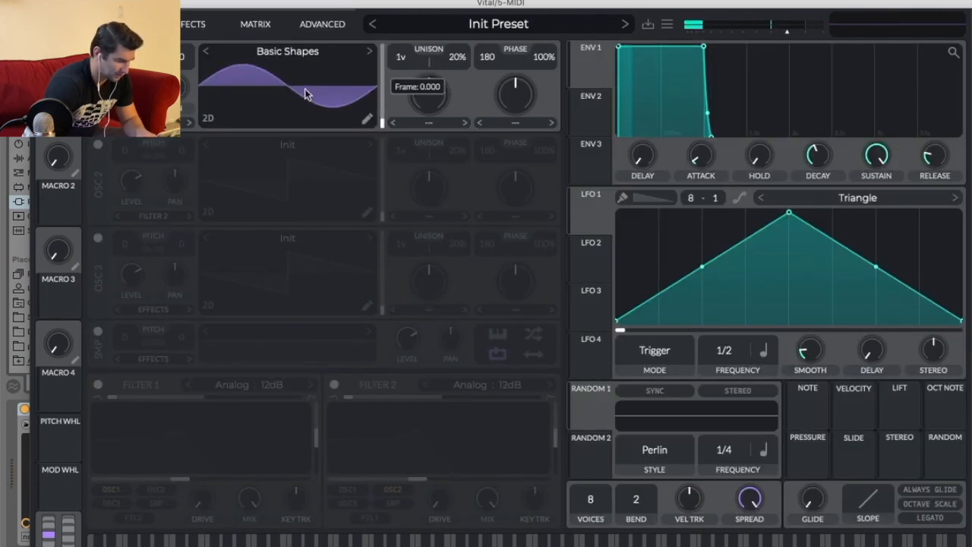
Try adjusting oscillator 1's unison, display mode and wavetable frame position.
{"action": "left_click", "coordinate": [288, 101]}
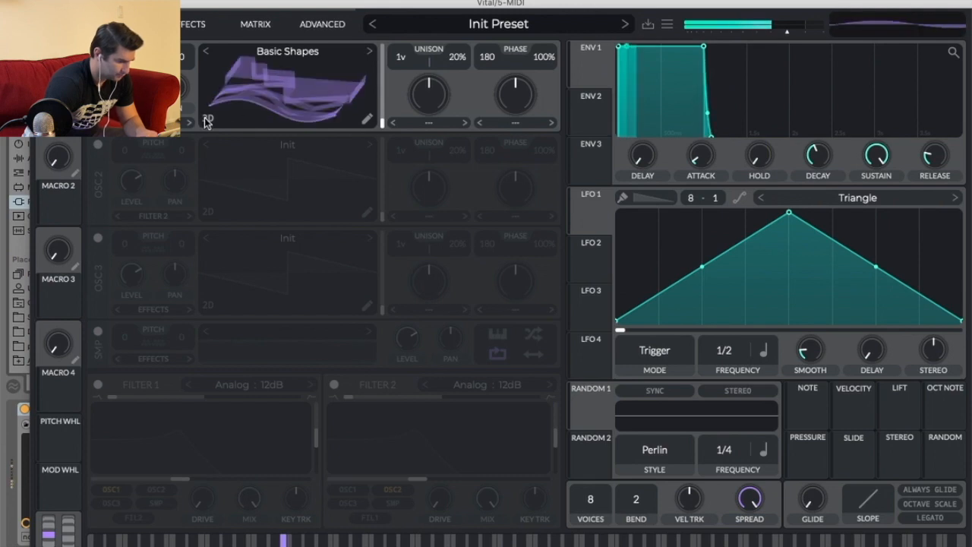
{"action": "left_click_drag", "start_coordinate": [430, 98], "coordinate": [428, 67]}
{"action": "double_click", "coordinate": [432, 104]}
{"action": "mouse_move", "coordinate": [384, 122]}
{"action": "left_mouse_down"}
{"action": "mouse_move", "coordinate": [384, 62]}
{"action": "mouse_move", "coordinate": [385, 141]}
{"action": "left_mouse_up"}
{"action": "left_click", "coordinate": [233, 114]}
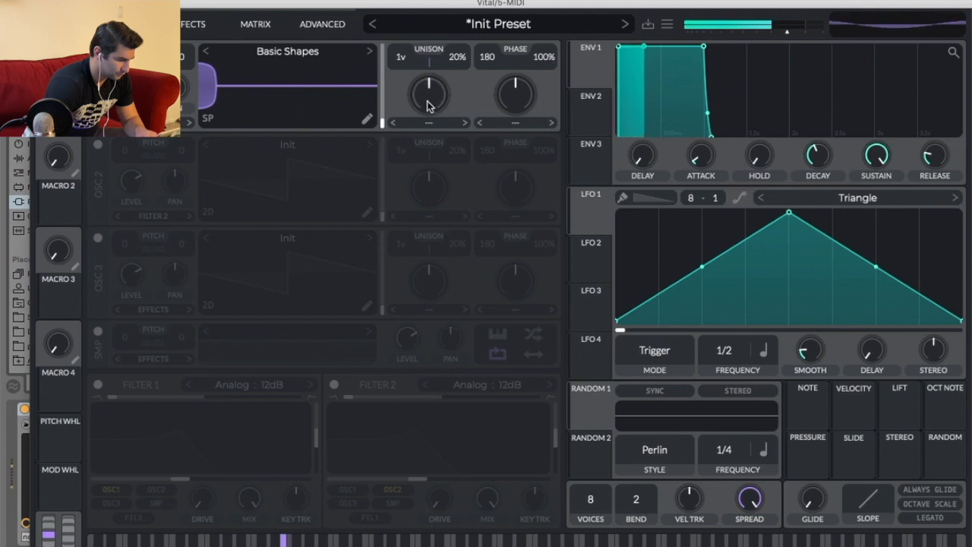
{"action": "left_click", "coordinate": [205, 120]}
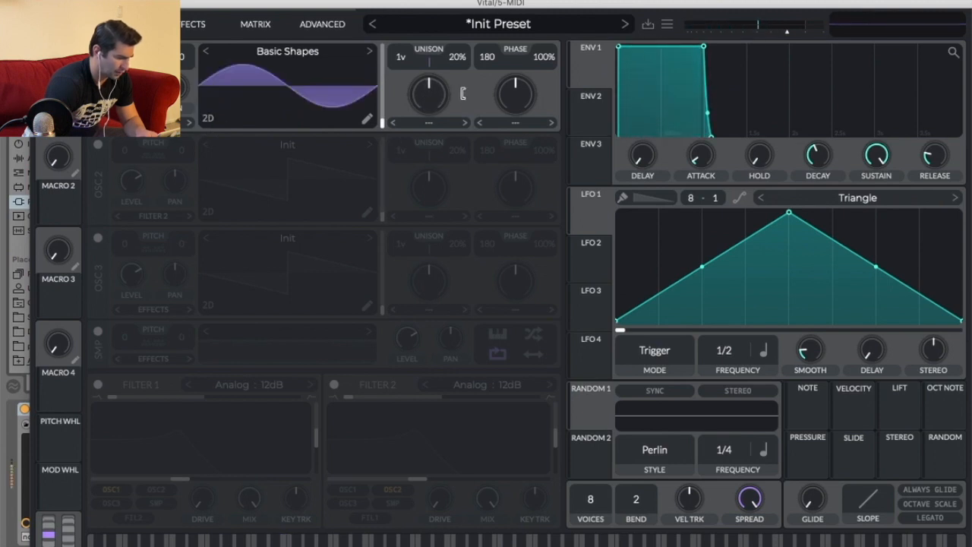
{"action": "left_click_drag", "start_coordinate": [383, 115], "coordinate": [384, 92]}
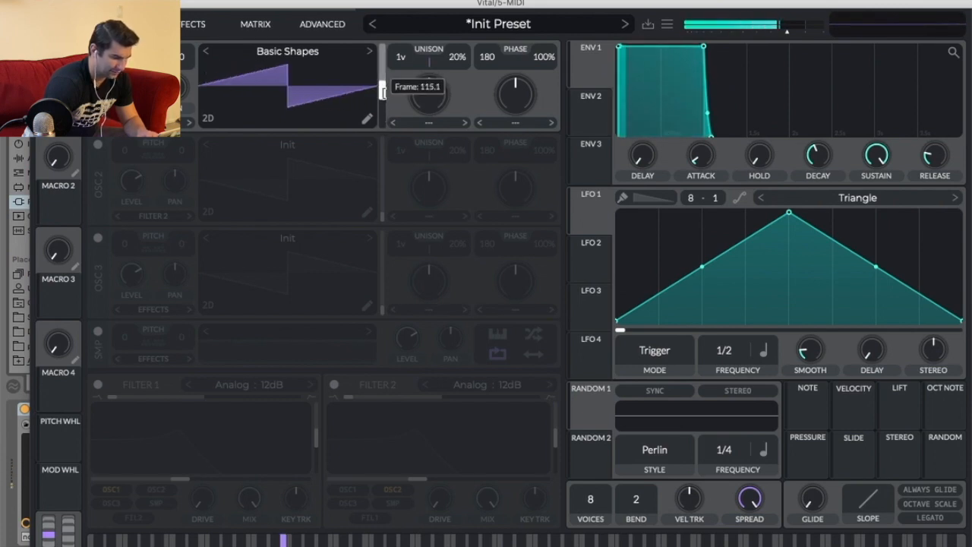
{"action": "left_click_drag", "start_coordinate": [384, 85], "coordinate": [384, 118]}
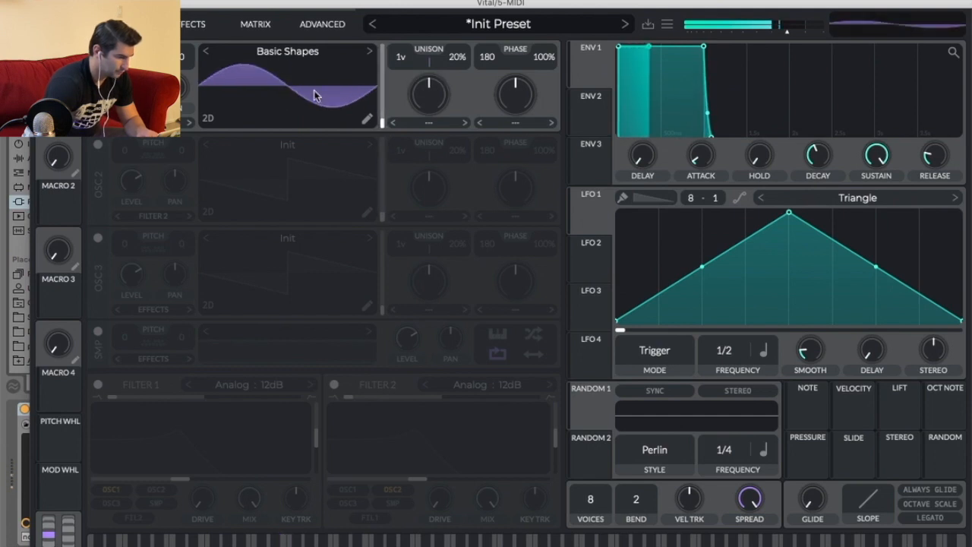
Enable Vital's EQ effect and pull down its high band and low band to tame the top end.
{"action": "left_click", "coordinate": [191, 23]}
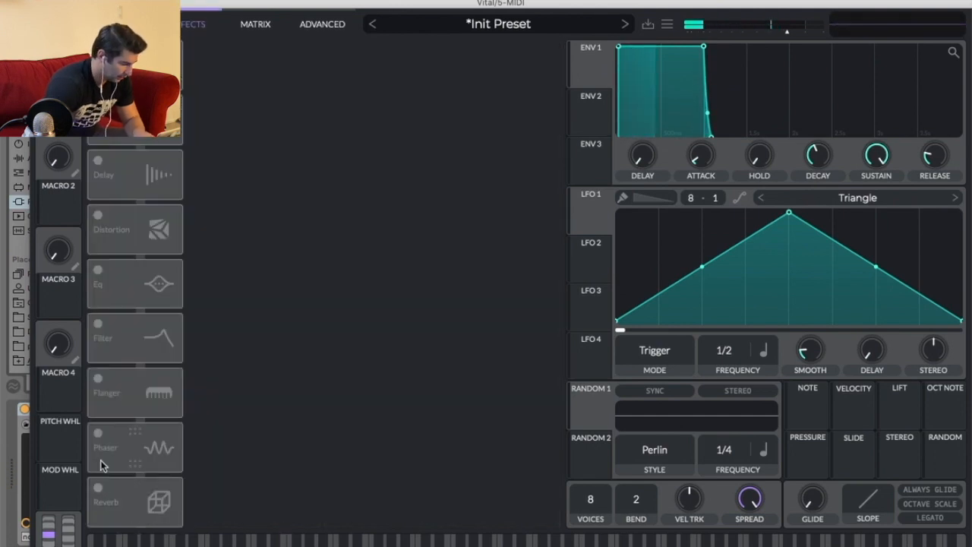
{"action": "left_click", "coordinate": [95, 277]}
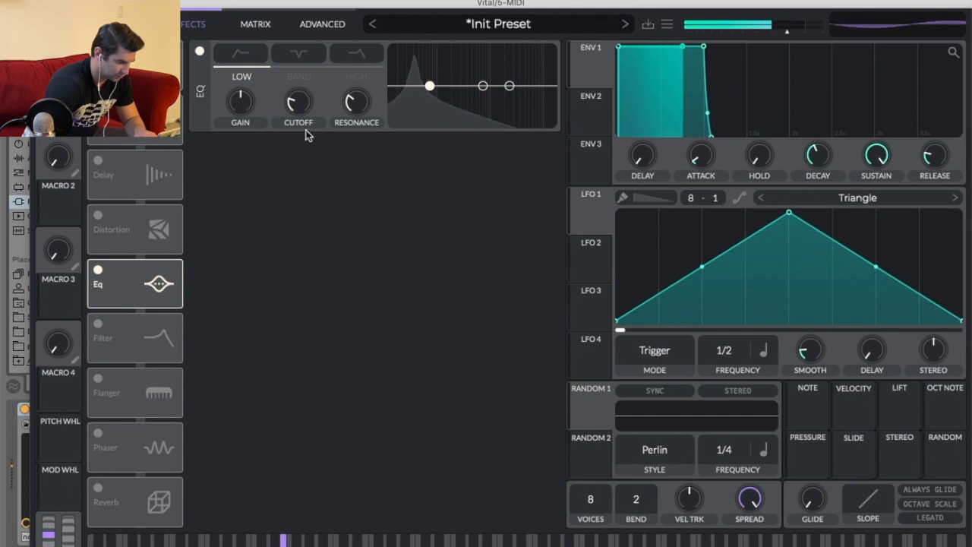
{"action": "left_click", "coordinate": [357, 59]}
{"action": "left_click_drag", "start_coordinate": [510, 86], "coordinate": [466, 97]}
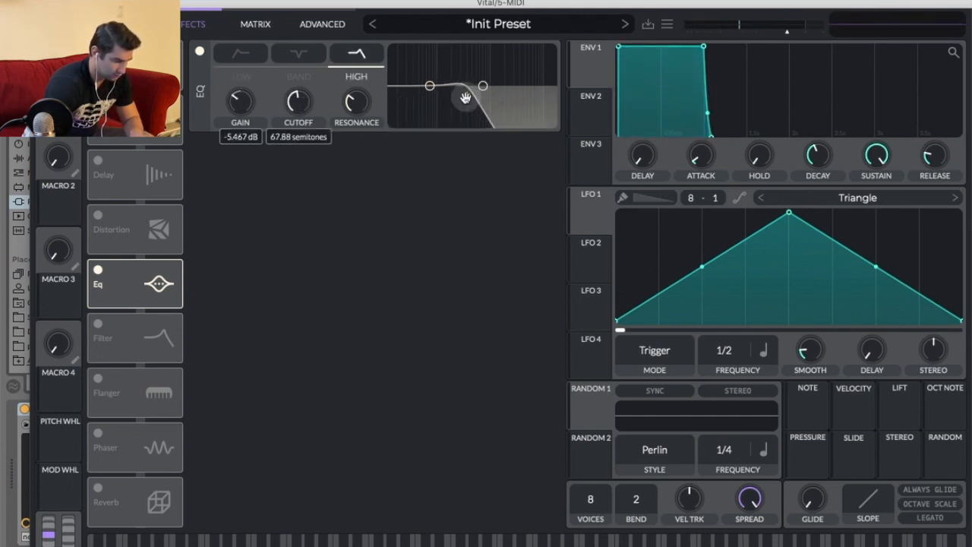
{"action": "left_click_drag", "start_coordinate": [466, 97], "coordinate": [428, 84]}
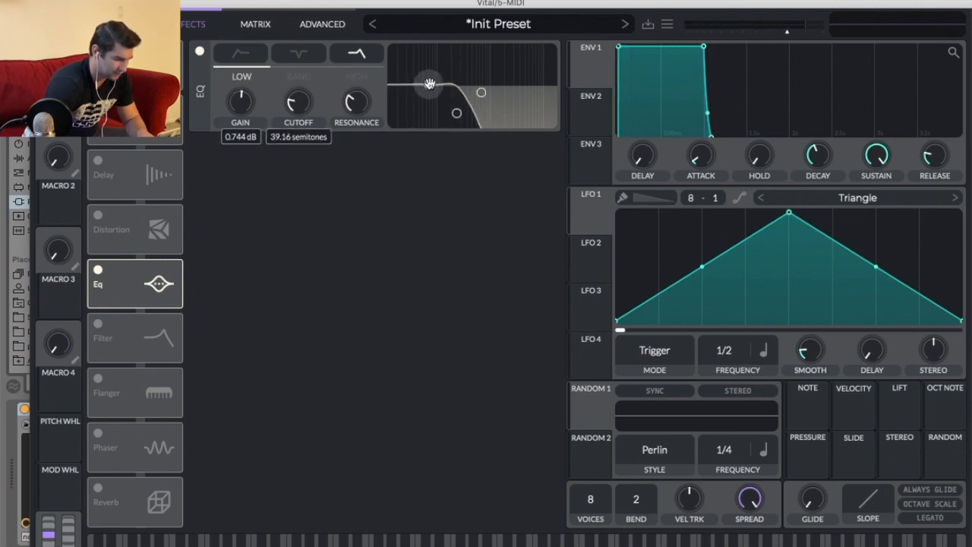
{"action": "left_click", "coordinate": [455, 111]}
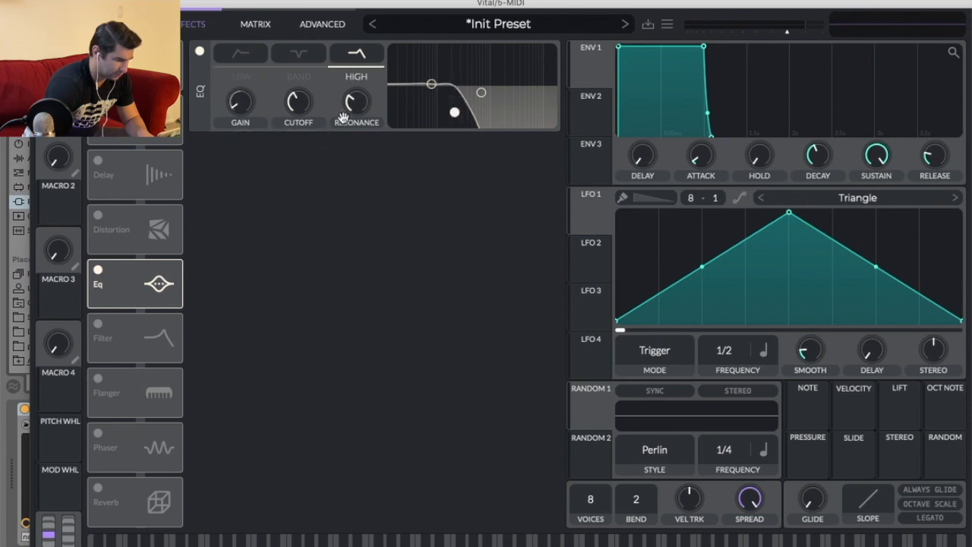
{"action": "left_click_drag", "start_coordinate": [454, 112], "coordinate": [457, 107]}
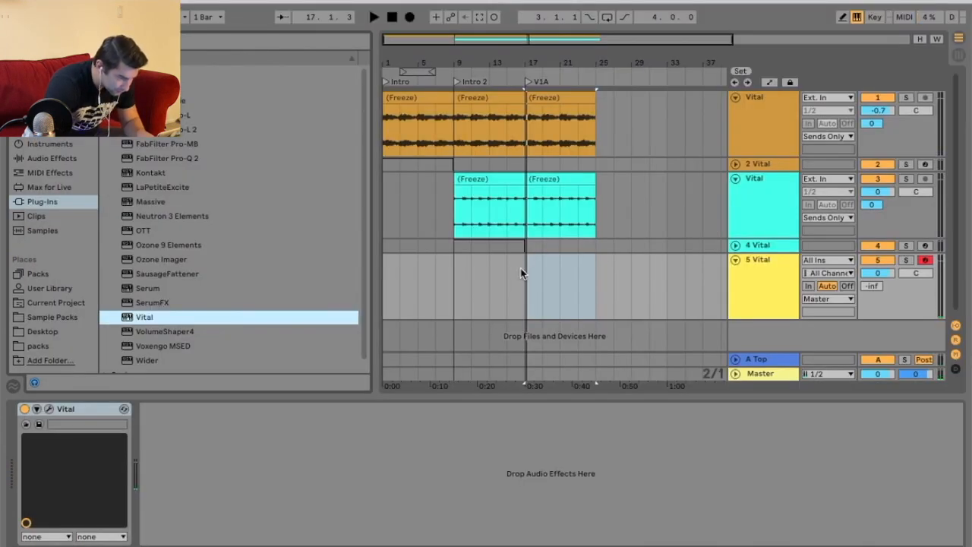
Insert an empty MIDI clip on the new track from bar 17 to 25.
{"action": "right_click", "coordinate": [582, 267]}
{"action": "left_click", "coordinate": [630, 383]}
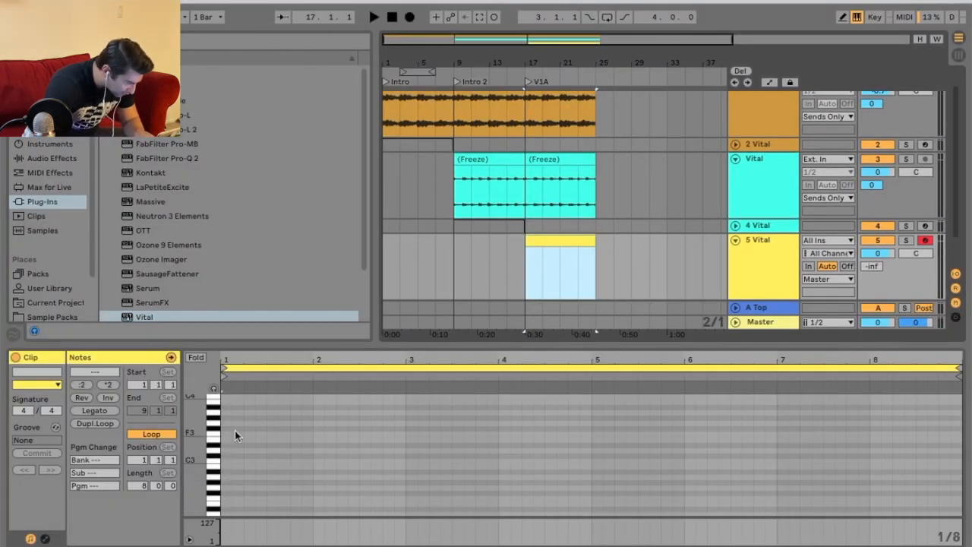
Draw a one-bar note at the clip's start and shift it down to G0.
{"action": "left_click", "coordinate": [228, 423]}
{"action": "left_click_drag", "start_coordinate": [228, 423], "coordinate": [314, 423]}
{"action": "key", "text": "space"}
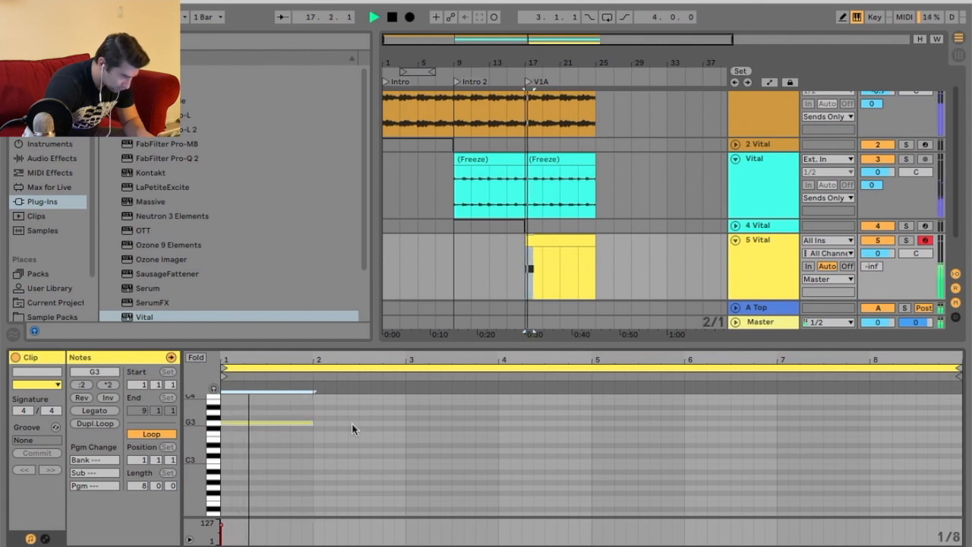
{"action": "key", "text": "shift+Down"}
{"action": "key", "text": "shift+Down"}
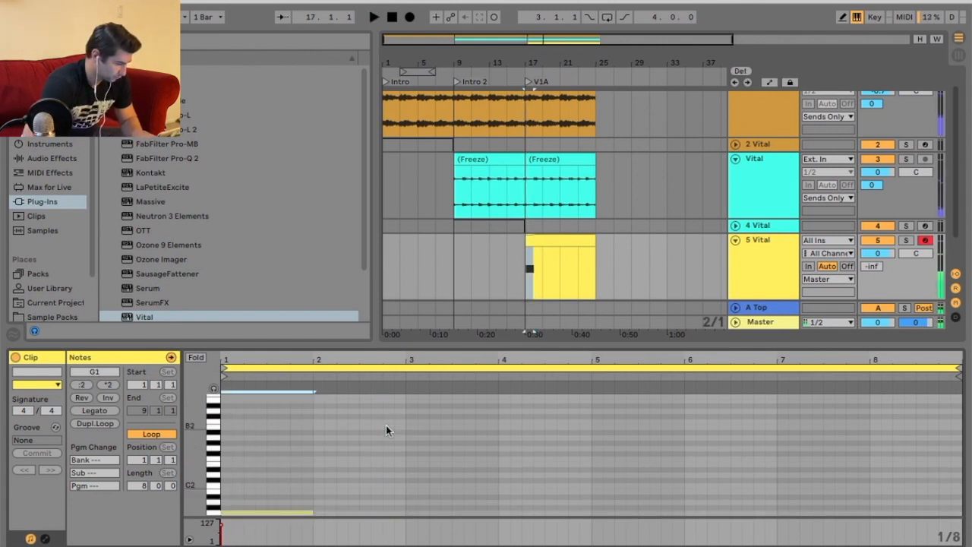
{"action": "key", "text": "shift+Down"}
Draw a second one-bar note on bar 2 at A0.
{"action": "left_click_drag", "start_coordinate": [314, 433], "coordinate": [403, 434]}
{"action": "left_click", "coordinate": [393, 454]}
{"action": "key", "text": "ctrl+a"}
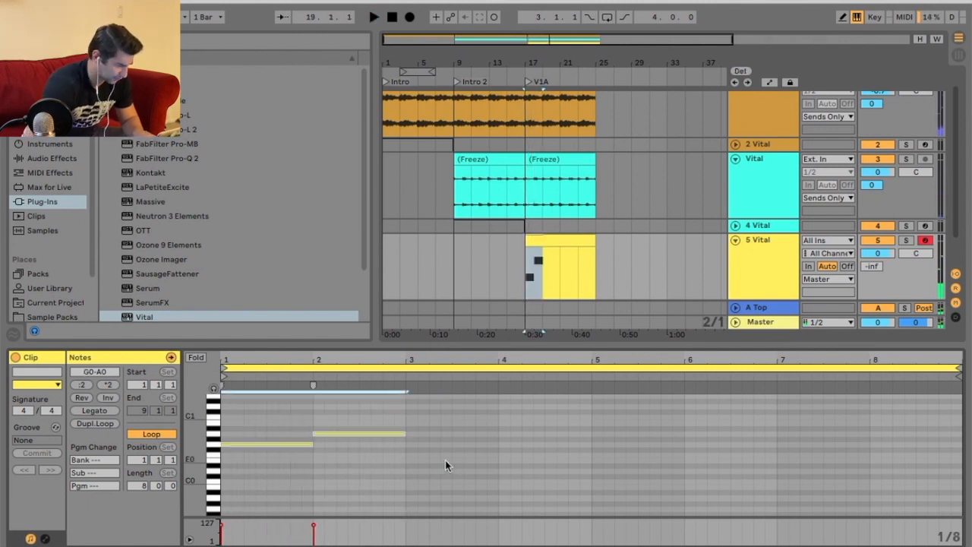
{"action": "key", "text": "shift+Down"}
{"action": "key", "text": "ctrl+z"}
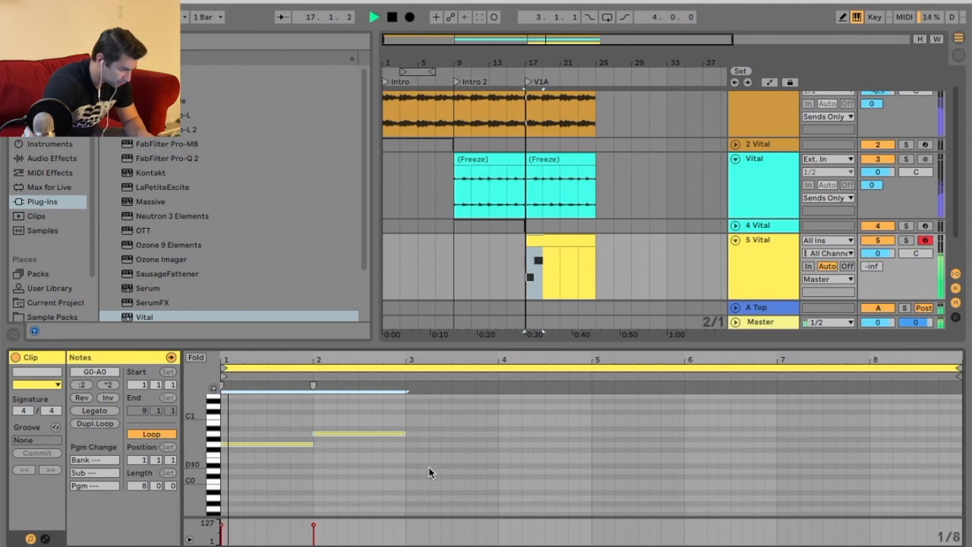
Move the second note down to F0 and play it back.
{"action": "left_click", "coordinate": [369, 433]}
{"action": "left_click_drag", "start_coordinate": [368, 436], "coordinate": [369, 453]}
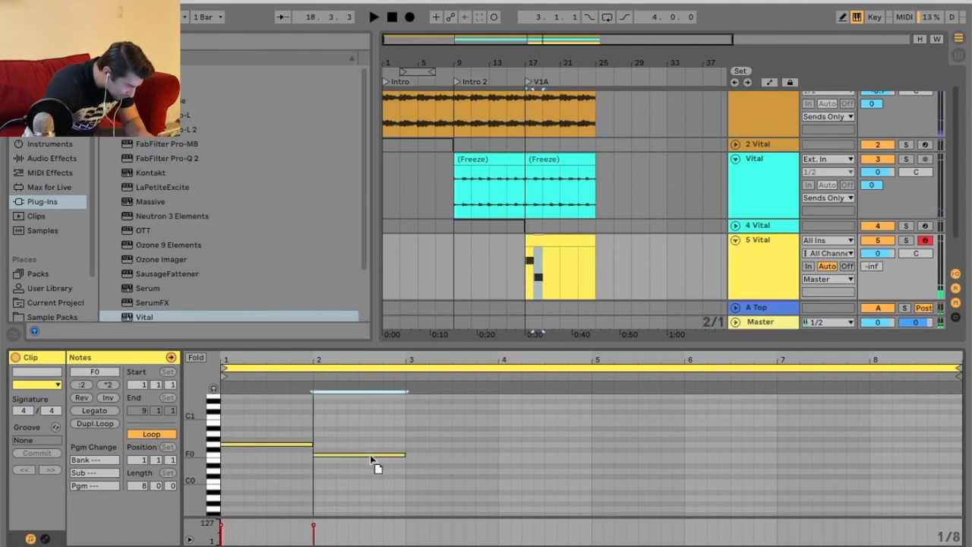
{"action": "key", "text": "space"}
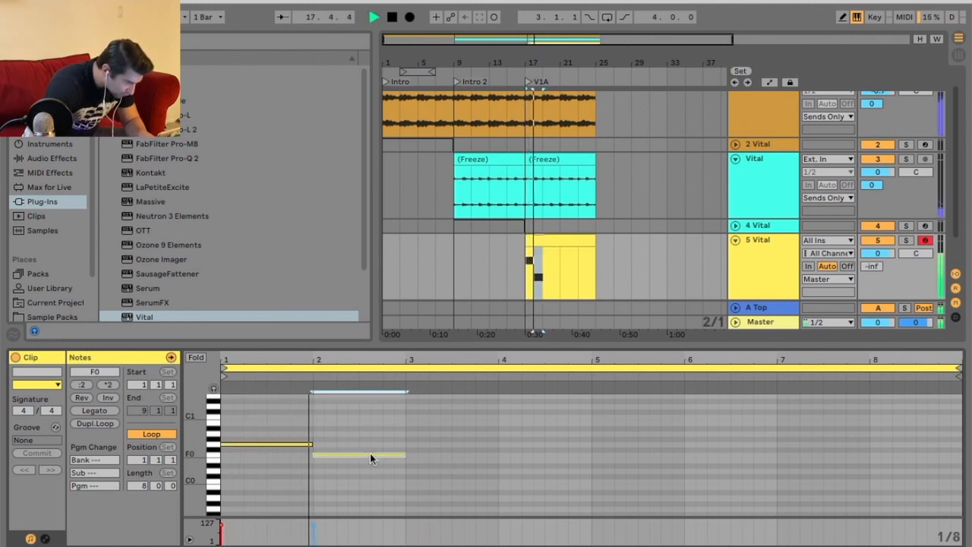
Draw a third one-bar note at A#0 on bar 3 and play it back.
{"action": "scroll", "coordinate": [454, 474], "scroll_direction": "up", "scroll_amount": 1}
{"action": "left_click_drag", "start_coordinate": [407, 438], "coordinate": [486, 438]}
{"action": "key", "text": "space"}
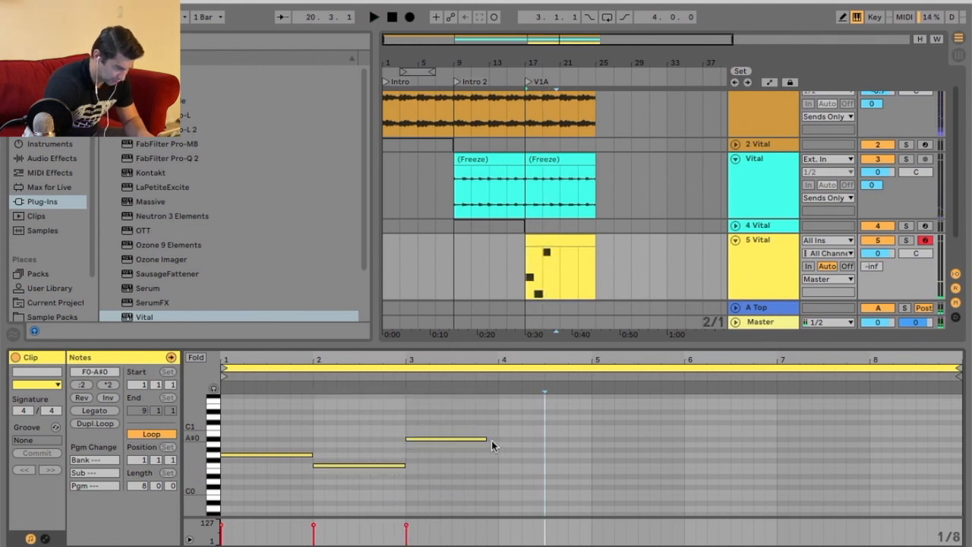
Select all three notes, transpose them up two octaves and play back the clip.
{"action": "left_click", "coordinate": [484, 439]}
{"action": "left_click", "coordinate": [529, 441]}
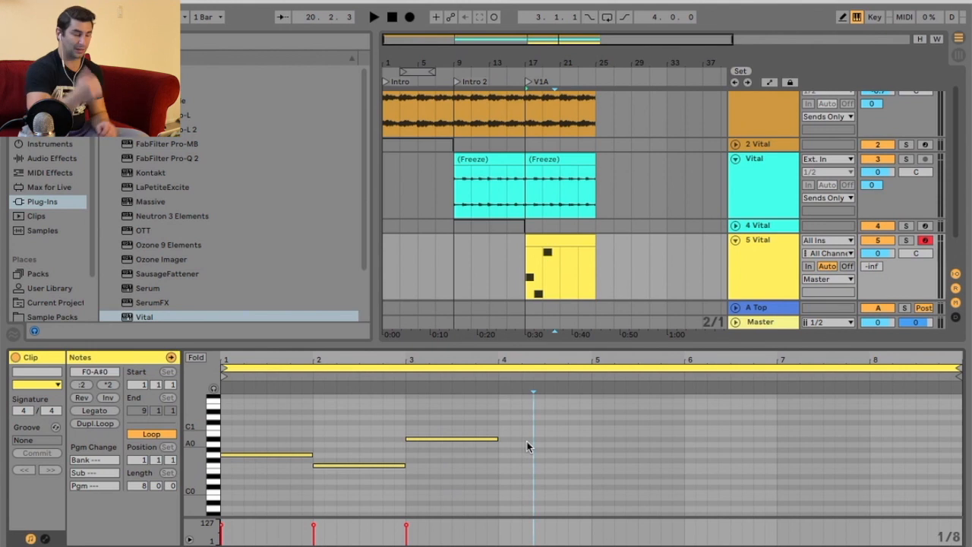
{"action": "key", "text": "super+a"}
{"action": "key", "text": "shift+Up"}
{"action": "key", "text": "shift+Up"}
{"action": "key", "text": "space"}
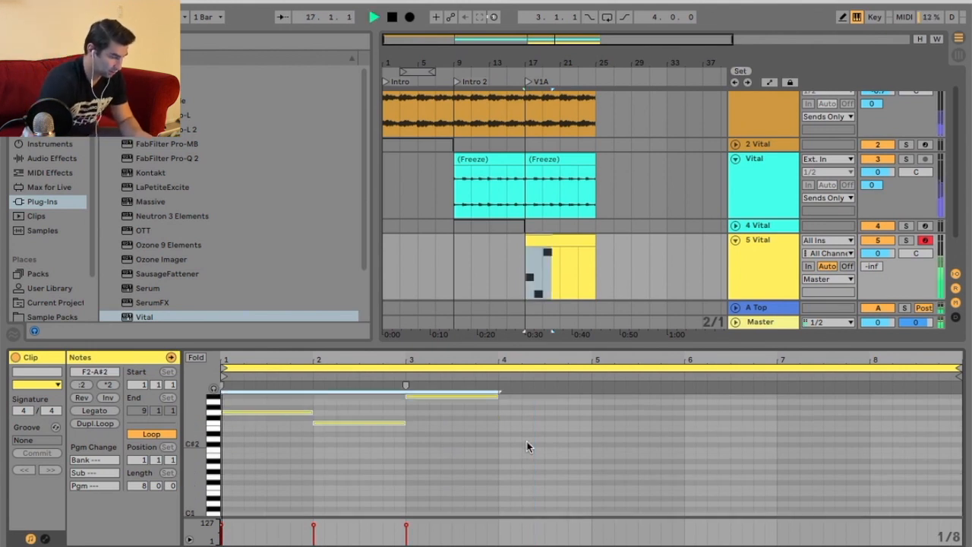
Move the third note down to A2 and play it back.
{"action": "scroll", "coordinate": [524, 444], "scroll_direction": "up", "scroll_amount": 2}
{"action": "left_click", "coordinate": [507, 458]}
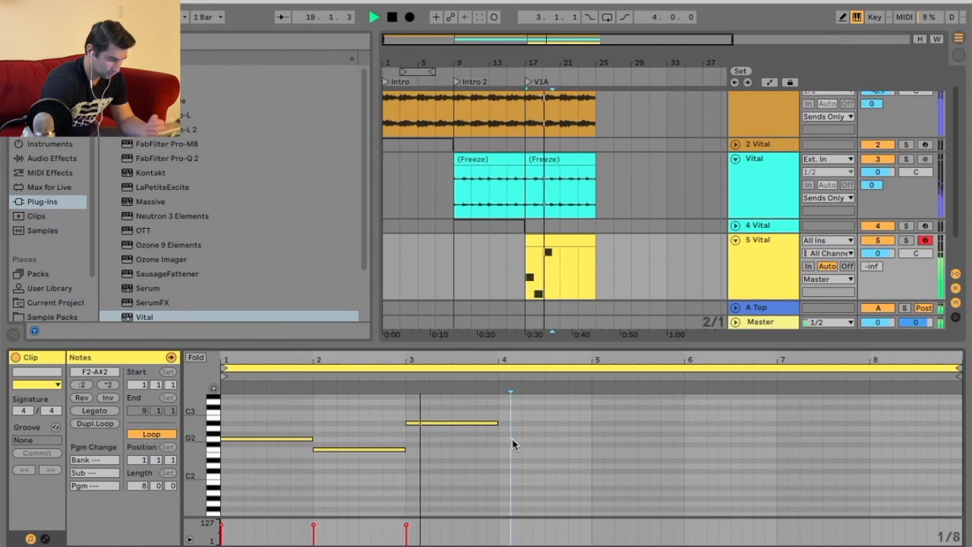
{"action": "left_click_drag", "start_coordinate": [466, 422], "coordinate": [455, 426]}
{"action": "key", "text": "space"}
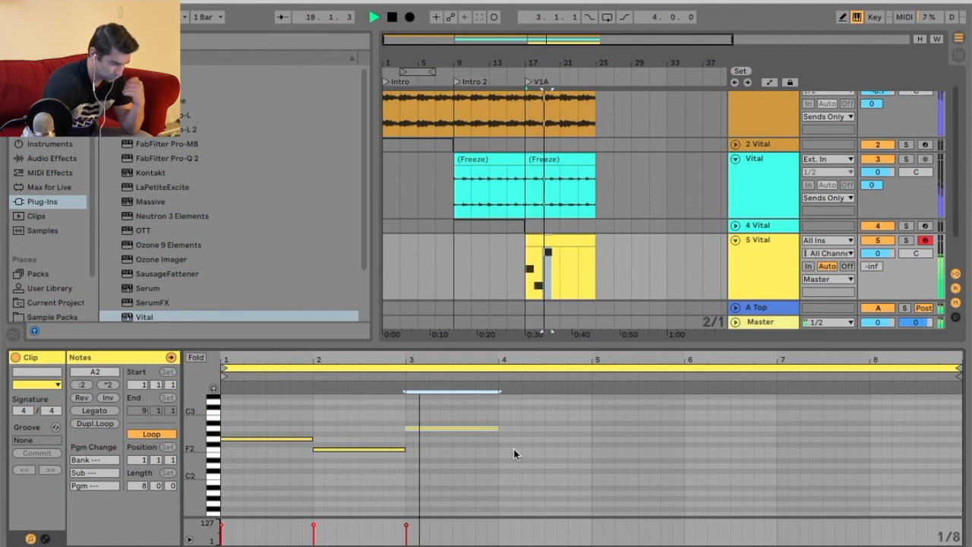
Move the third note down to D#2 and play the clip back.
{"action": "left_click_drag", "start_coordinate": [473, 427], "coordinate": [490, 464]}
{"action": "key", "text": "space"}
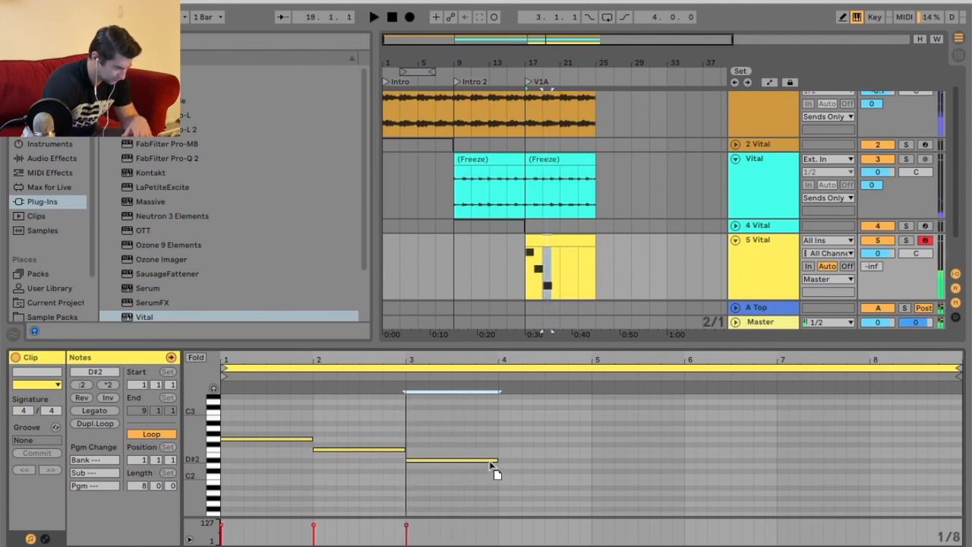
{"action": "key", "text": "space"}
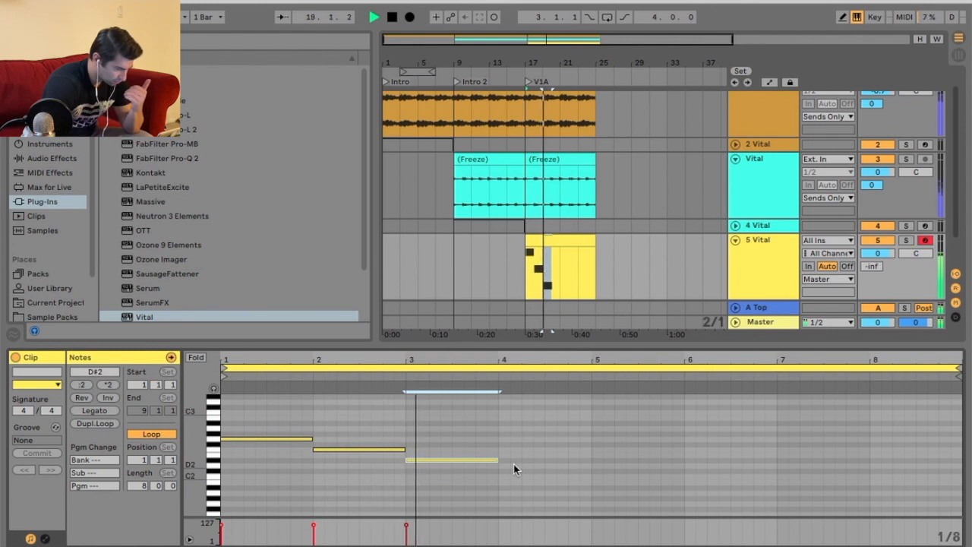
Draw a fourth note at F2 on bar 4, then select the four notes and duplicate them to fill eight bars.
{"action": "double_click", "coordinate": [503, 448]}
{"action": "left_click_drag", "start_coordinate": [506, 449], "coordinate": [295, 479]}
{"action": "key", "text": "ctrl+d"}
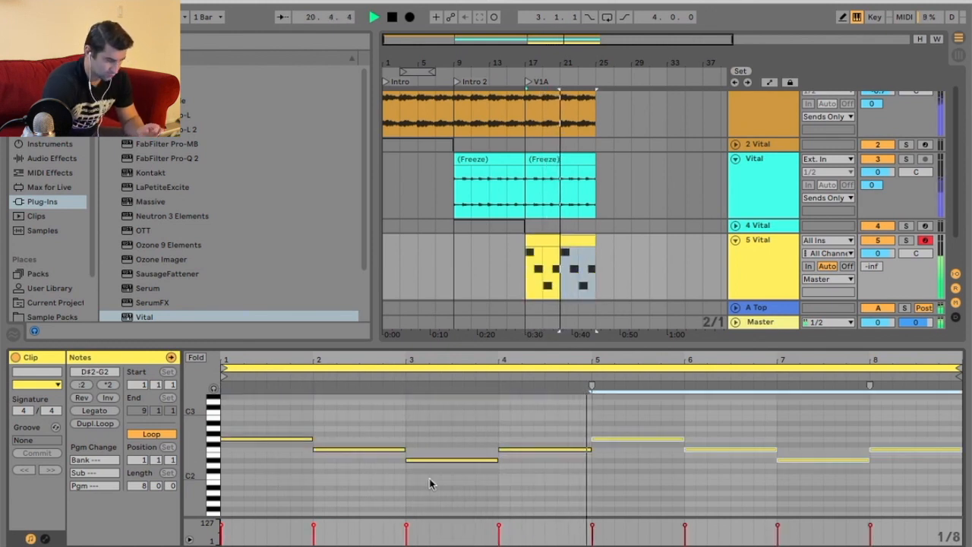
Move the note on bar 7 down to C2.
{"action": "left_click", "coordinate": [660, 489]}
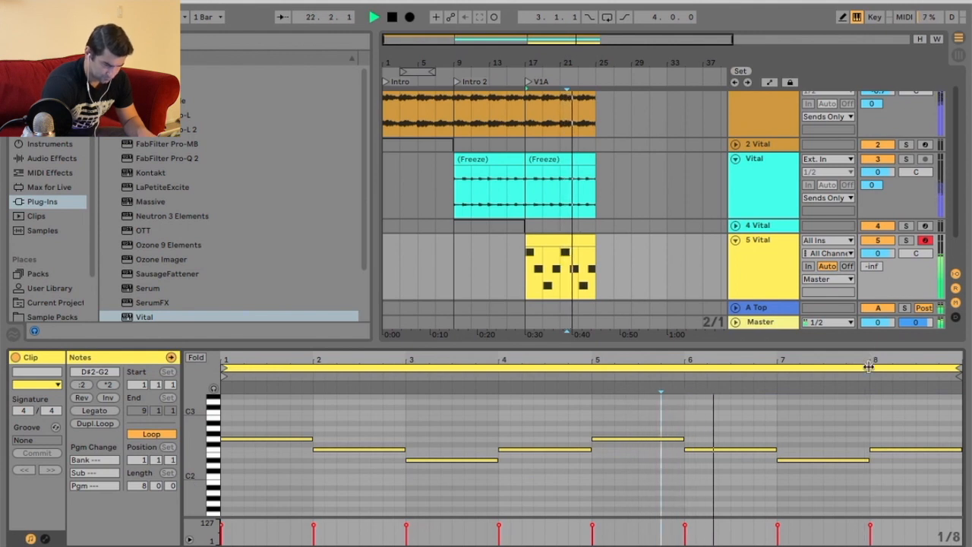
{"action": "left_click_drag", "start_coordinate": [841, 460], "coordinate": [846, 478]}
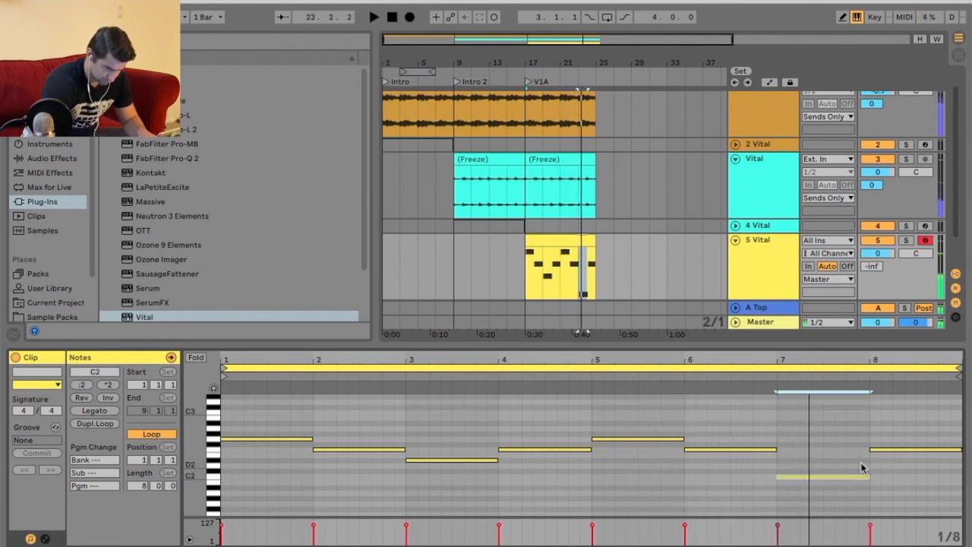
Move the note on bar 8 down to D2 and play the clip back.
{"action": "left_click", "coordinate": [891, 449]}
{"action": "left_click_drag", "start_coordinate": [892, 449], "coordinate": [892, 464]}
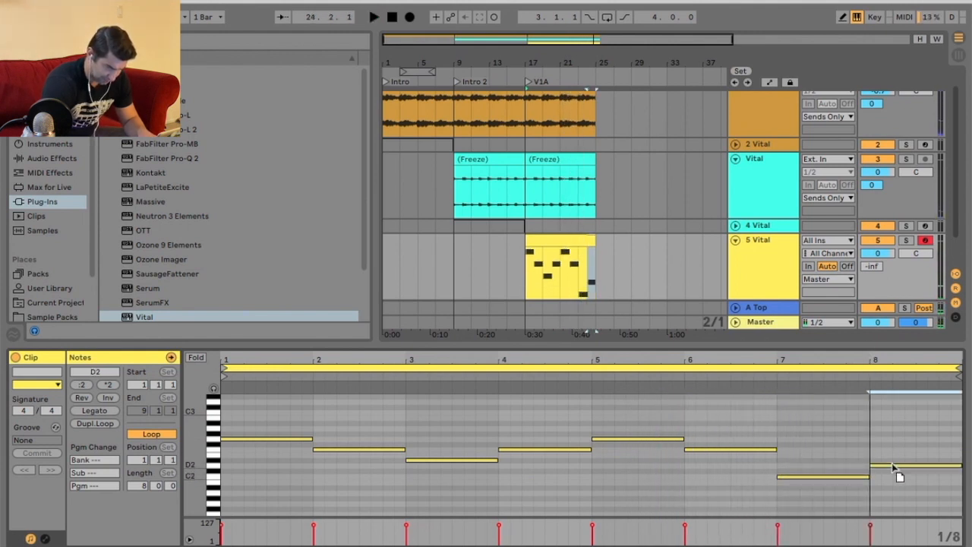
{"action": "left_click", "coordinate": [689, 376]}
{"action": "left_click", "coordinate": [786, 403]}
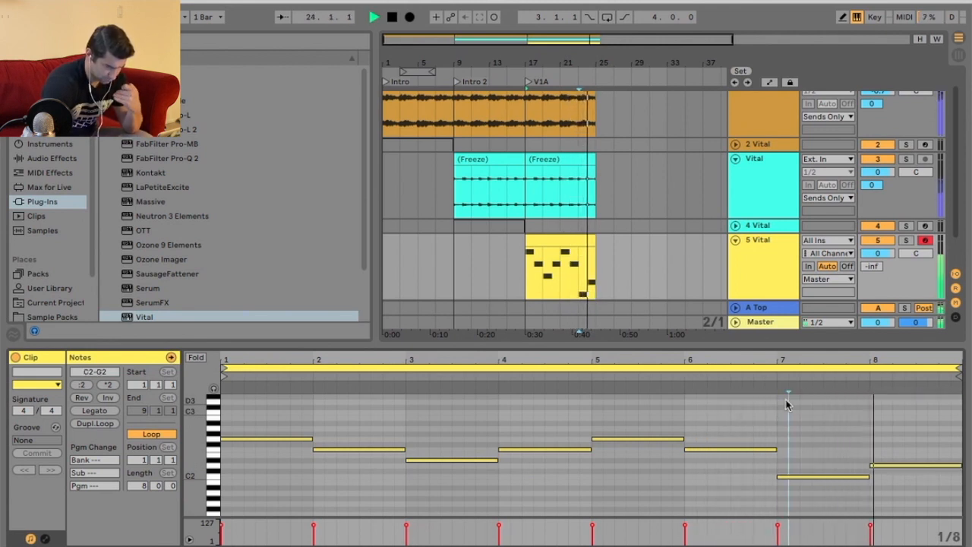
{"action": "key", "text": "space"}
Raise the note on bar 8 to D#2 and play the clip back.
{"action": "left_click_drag", "start_coordinate": [906, 467], "coordinate": [906, 462]}
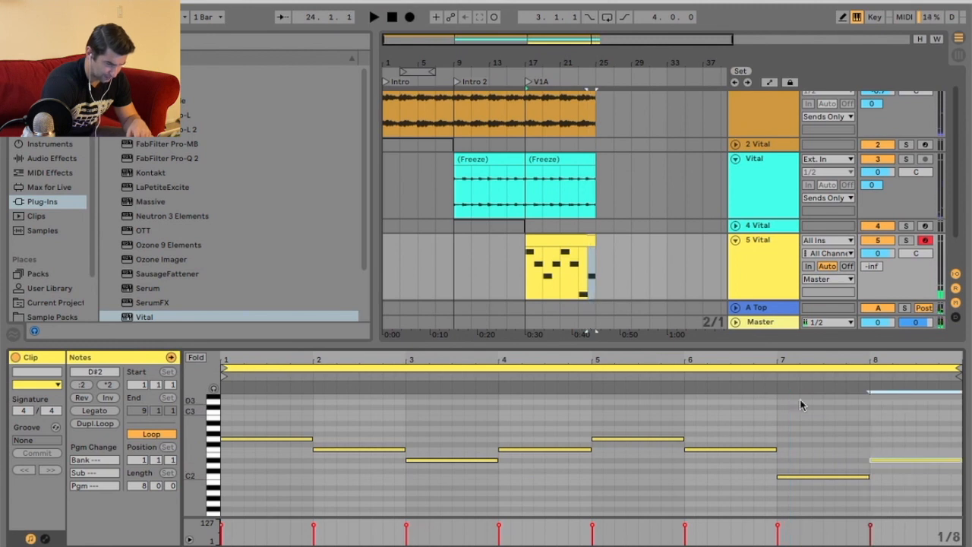
{"action": "left_click", "coordinate": [754, 387]}
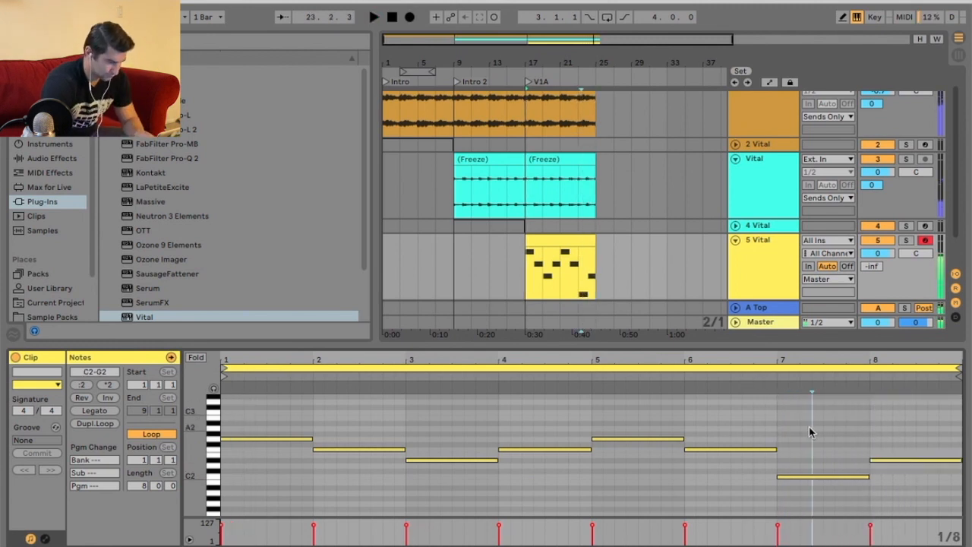
{"action": "key", "text": "space"}
Transpose all the notes down two octaves and play the bass line back.
{"action": "key", "text": "shift+Down"}
{"action": "key", "text": "shift+Down"}
{"action": "key", "text": "space"}
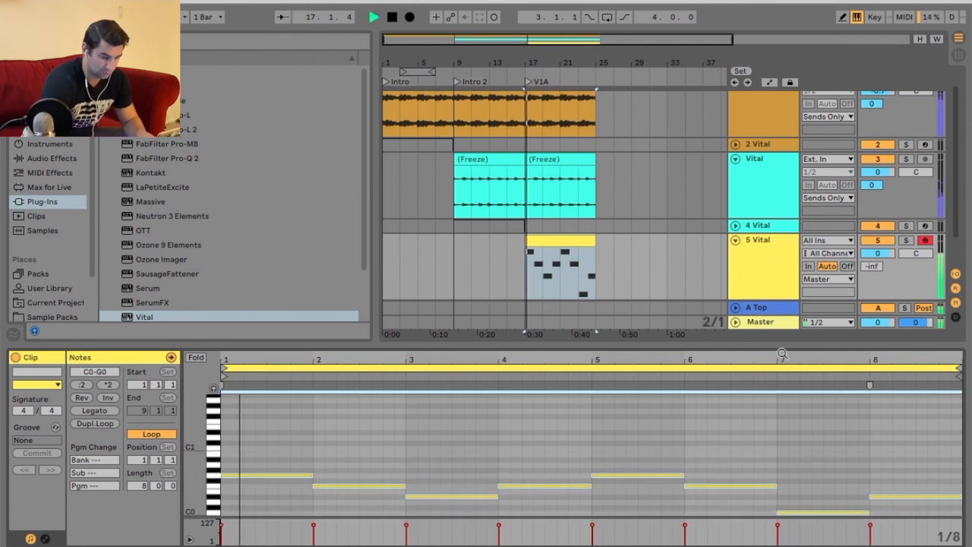
Open the Vital instrument on the bass track, show its effects and enable Distortion.
{"action": "key", "text": "shift+Tab"}
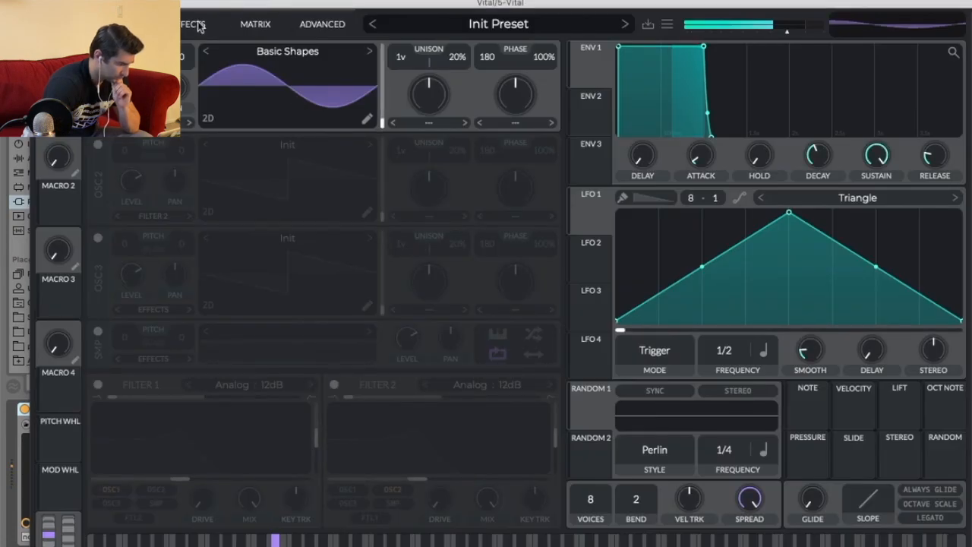
{"action": "left_click", "coordinate": [196, 25]}
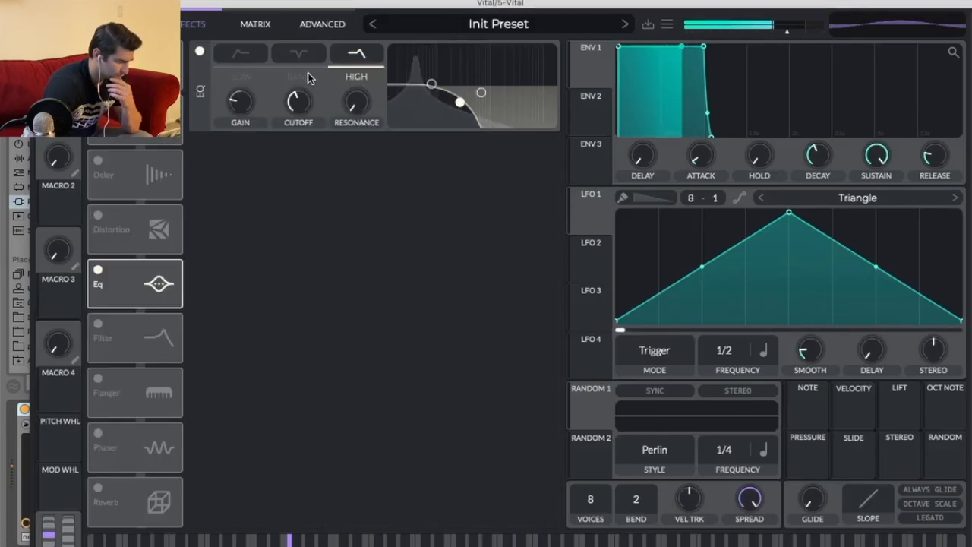
{"action": "left_click", "coordinate": [98, 214]}
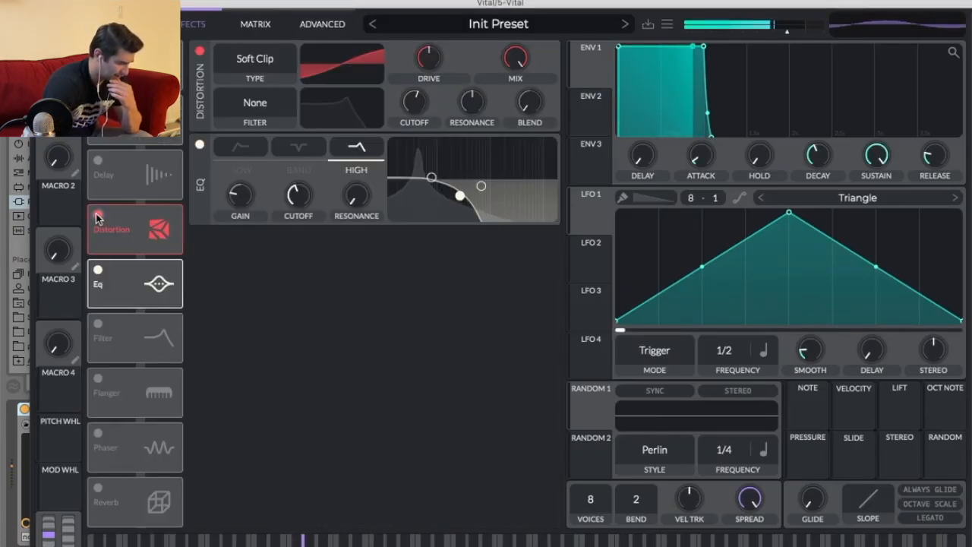
Raise the distortion drive and pull the EQ high-shelf point down to about -7.6 dB.
{"action": "left_click_drag", "start_coordinate": [428, 57], "coordinate": [437, 22]}
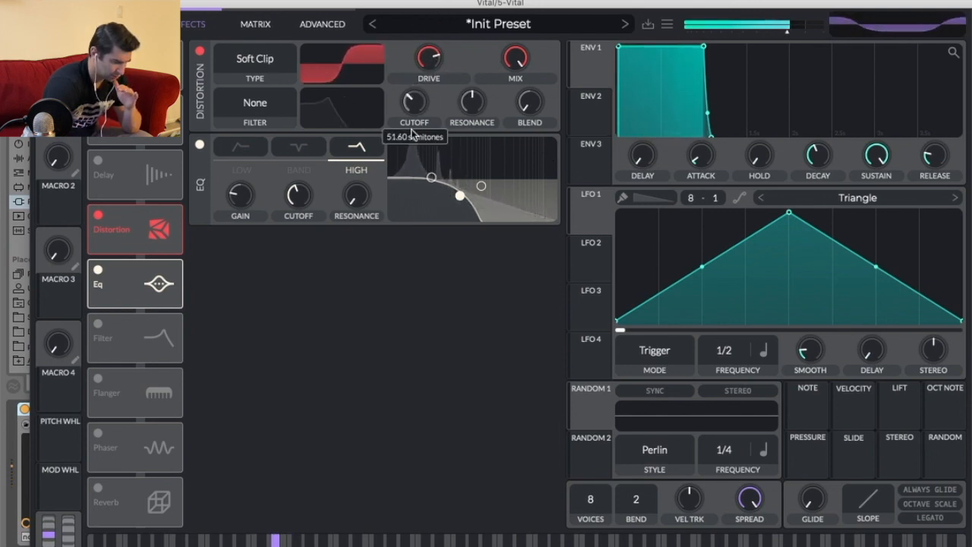
{"action": "left_click_drag", "start_coordinate": [410, 79], "coordinate": [418, 37]}
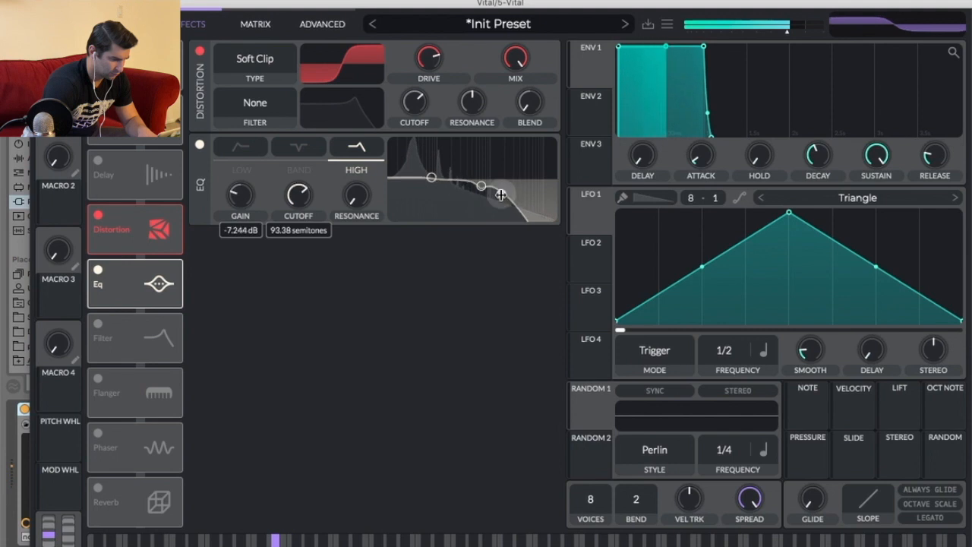
{"action": "left_click_drag", "start_coordinate": [462, 196], "coordinate": [460, 196]}
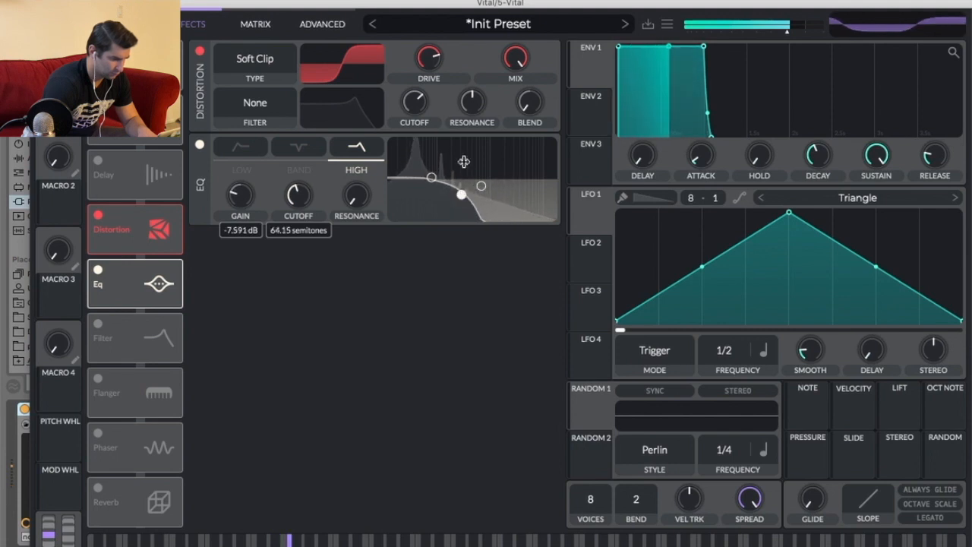
Audition the Linear Fold, Sine Fold and Soft Clip distortion types, settling on Hard Clip.
{"action": "left_click", "coordinate": [243, 57]}
{"action": "left_click", "coordinate": [249, 112]}
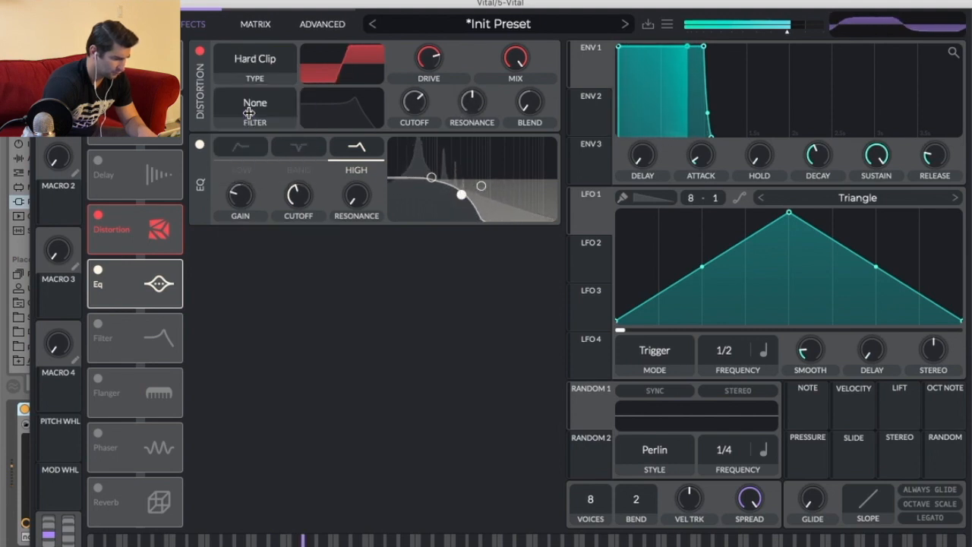
{"action": "left_click", "coordinate": [258, 60]}
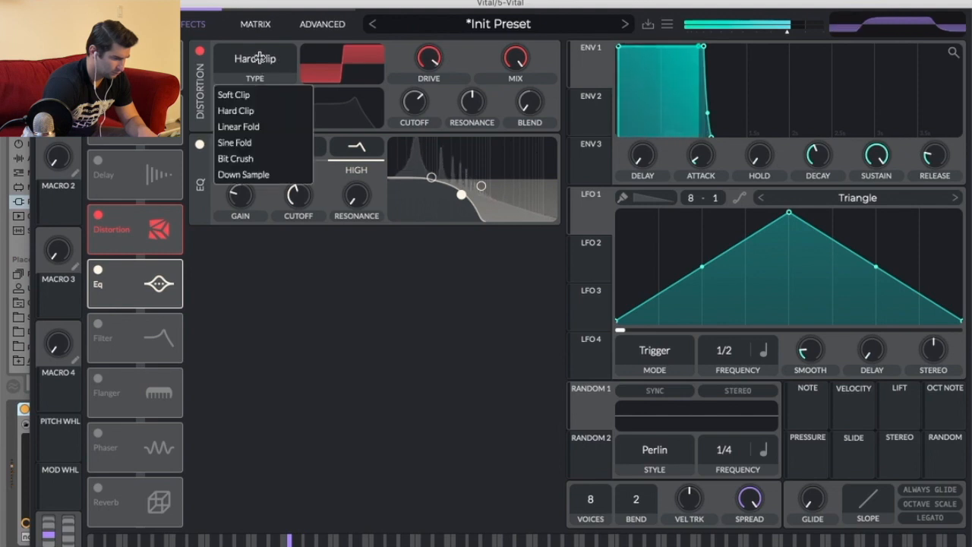
{"action": "left_click", "coordinate": [260, 126]}
{"action": "left_click", "coordinate": [263, 64]}
{"action": "left_click", "coordinate": [260, 141]}
{"action": "left_click", "coordinate": [263, 63]}
{"action": "left_click", "coordinate": [260, 96]}
{"action": "left_click", "coordinate": [263, 64]}
{"action": "left_click", "coordinate": [261, 110]}
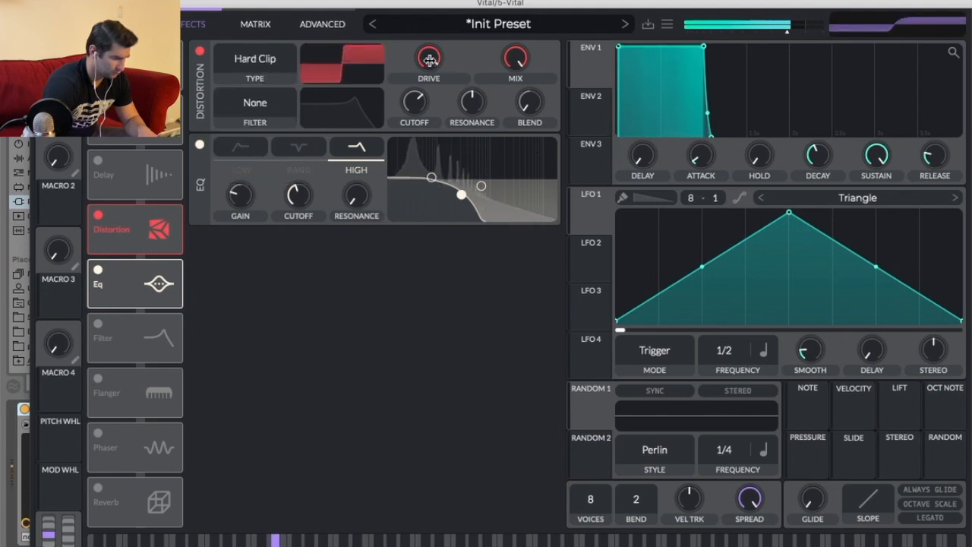
Lower the drive slightly and audition Bit Crush and Down Sample before returning to Hard Clip.
{"action": "left_click_drag", "start_coordinate": [427, 94], "coordinate": [428, 81]}
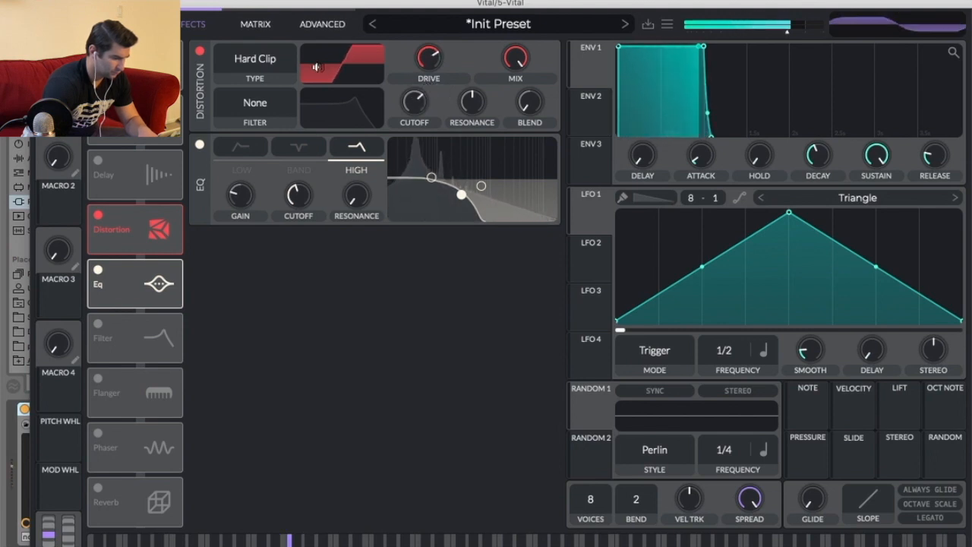
{"action": "left_click", "coordinate": [263, 59]}
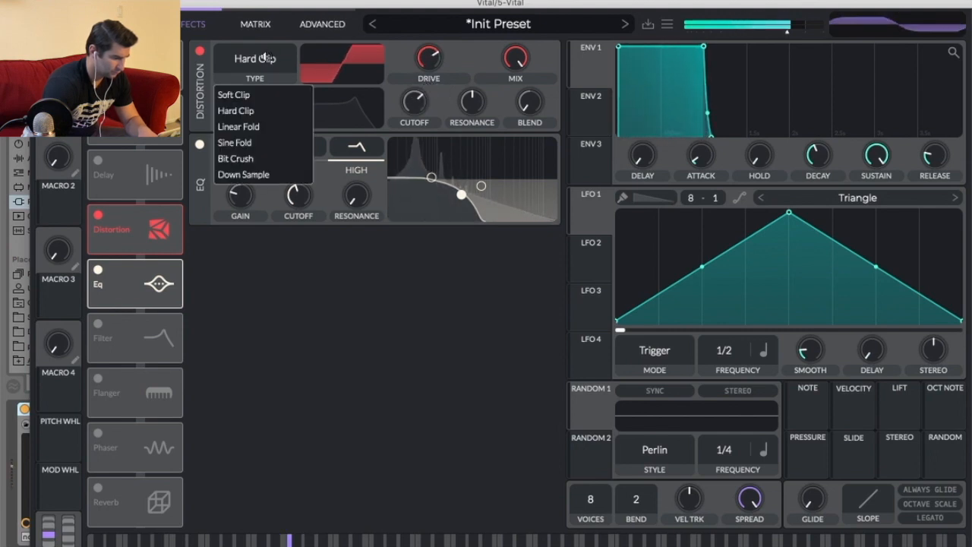
{"action": "left_click", "coordinate": [270, 158]}
{"action": "left_click", "coordinate": [271, 76]}
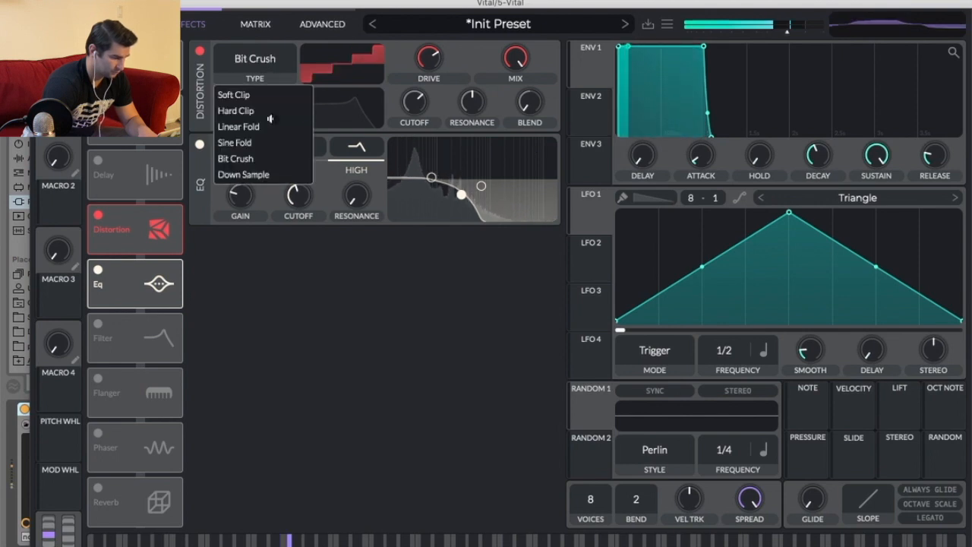
{"action": "left_click", "coordinate": [267, 174]}
{"action": "left_click", "coordinate": [276, 59]}
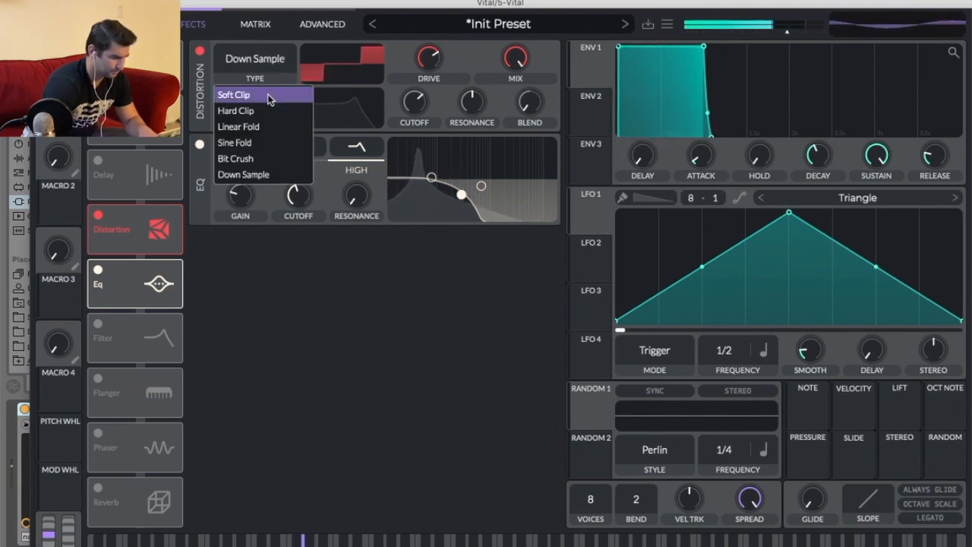
{"action": "left_click", "coordinate": [273, 108]}
Lower the distortion drive a little more and close the Vital window.
{"action": "mouse_move", "coordinate": [429, 66]}
{"action": "left_mouse_down"}
{"action": "mouse_move", "coordinate": [429, 55]}
{"action": "mouse_move", "coordinate": [429, 76]}
{"action": "left_mouse_up"}
{"action": "key", "text": "super+w"}
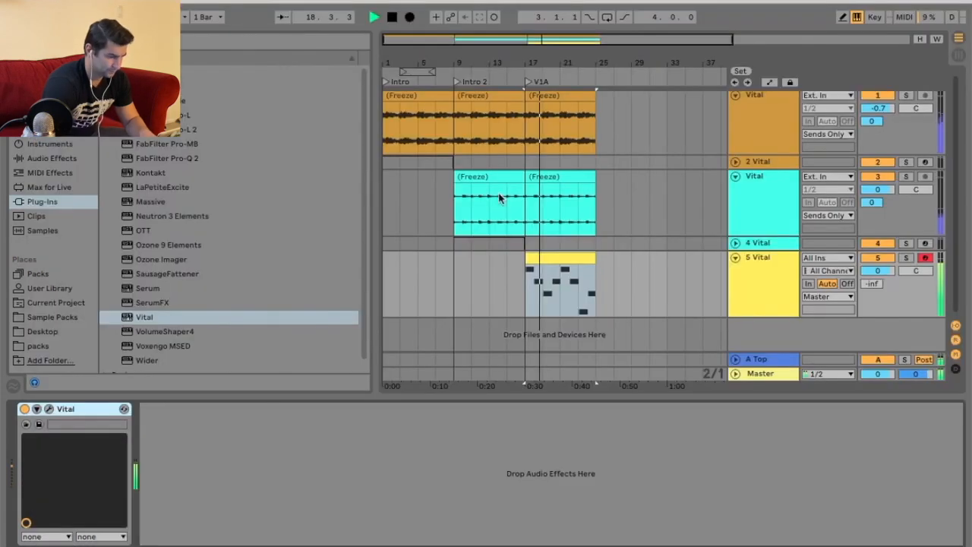
Insert a second return track and rename it Bass.
{"action": "left_click", "coordinate": [634, 262]}
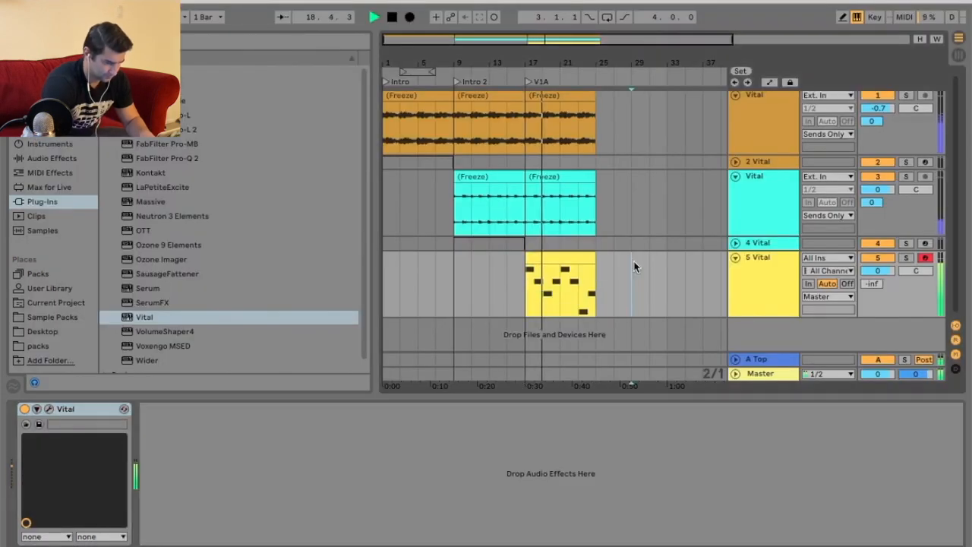
{"action": "right_click", "coordinate": [763, 361]}
{"action": "left_click", "coordinate": [789, 435]}
{"action": "right_click", "coordinate": [751, 359]}
{"action": "left_click", "coordinate": [781, 384]}
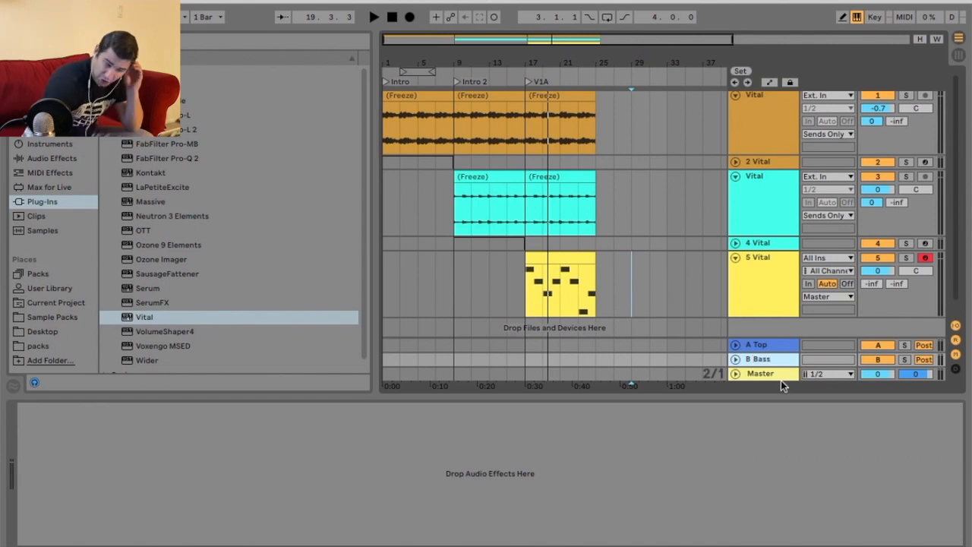
Raise the 5 Vital track's send B to 0 dB and set its output to Sends Only.
{"action": "left_click_drag", "start_coordinate": [897, 286], "coordinate": [897, 266]}
{"action": "left_click", "coordinate": [833, 310]}
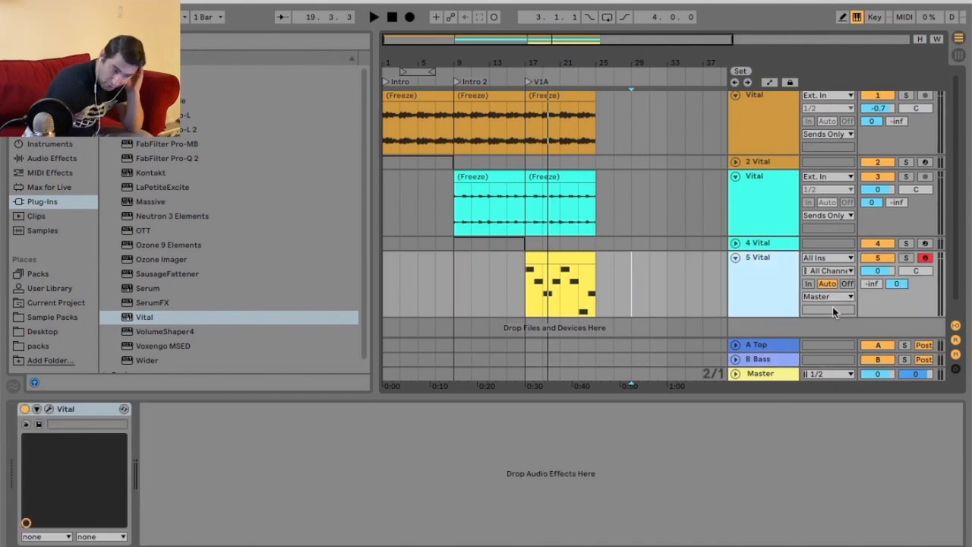
{"action": "left_click", "coordinate": [833, 298]}
{"action": "left_click", "coordinate": [832, 377]}
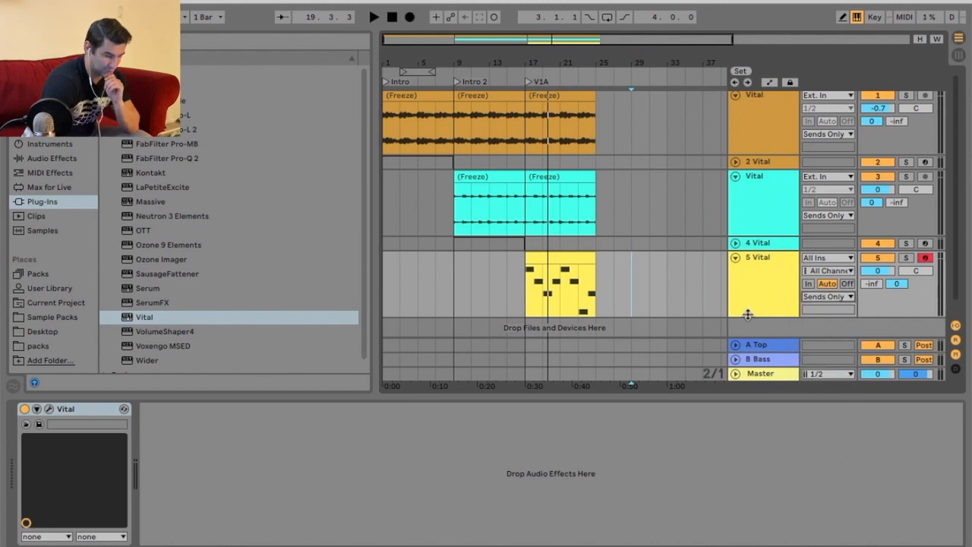
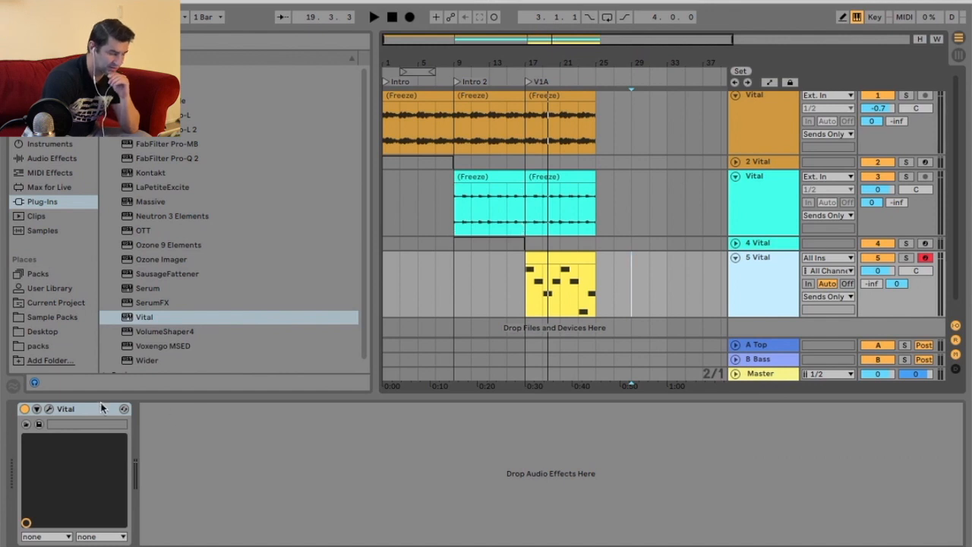
Duplicate the 5 Vital track.
{"action": "left_click", "coordinate": [67, 410]}
{"action": "right_click", "coordinate": [748, 275]}
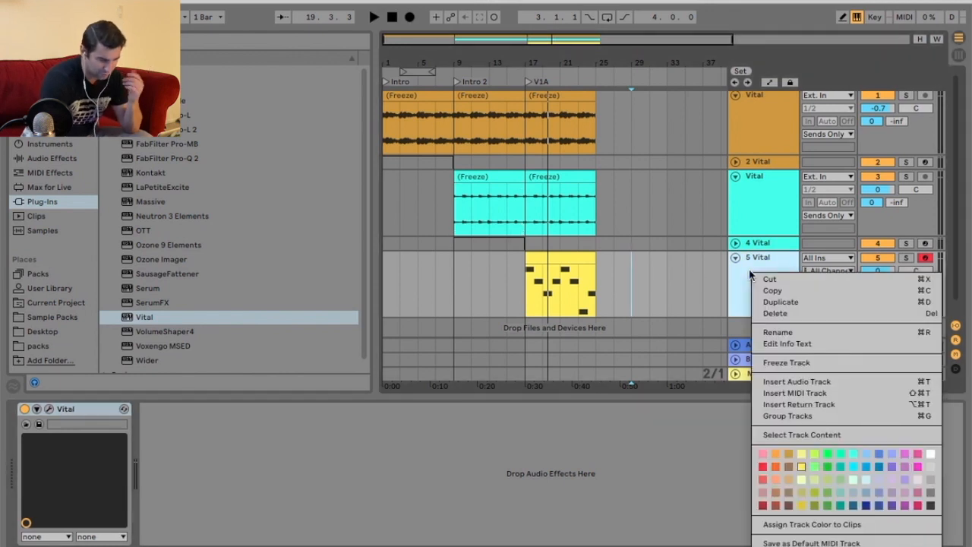
{"action": "left_click", "coordinate": [781, 301]}
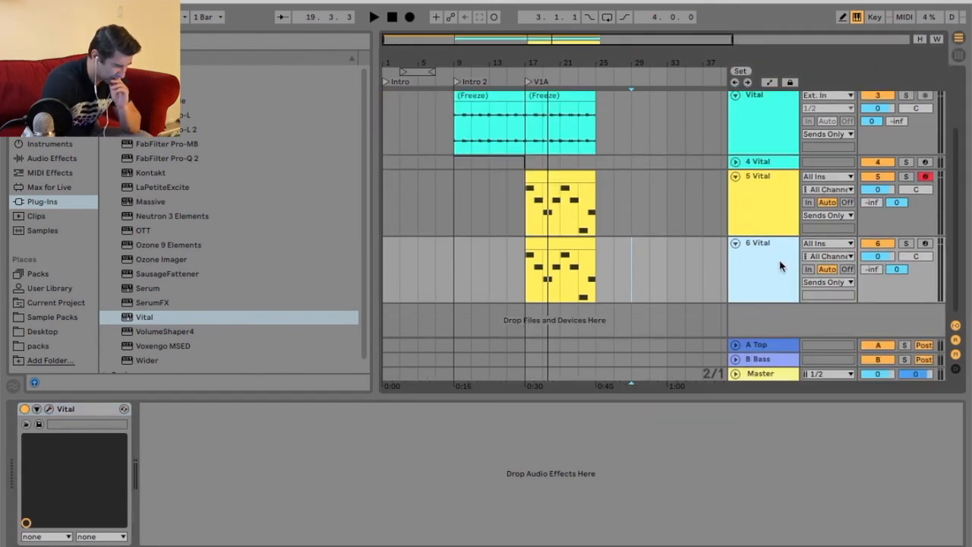
Delete the clip on the duplicated 6 Vital track and fold that track.
{"action": "right_click", "coordinate": [772, 263]}
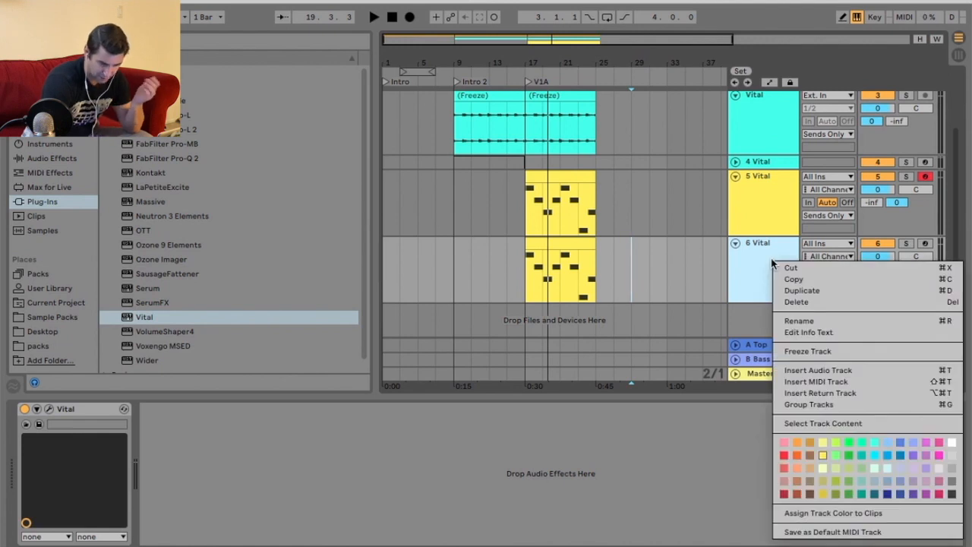
{"action": "key", "text": "Escape"}
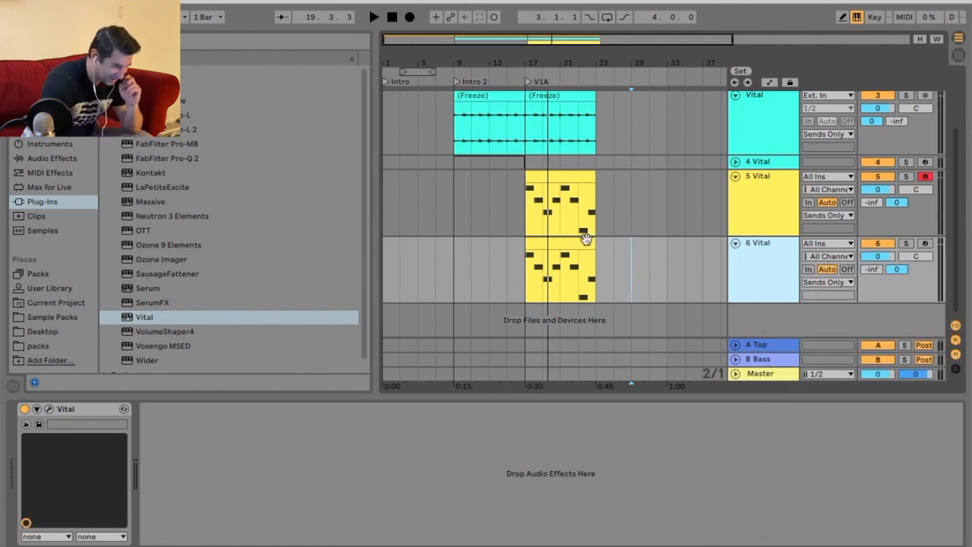
{"action": "right_click", "coordinate": [578, 238]}
{"action": "left_click", "coordinate": [645, 353]}
{"action": "left_click", "coordinate": [734, 243]}
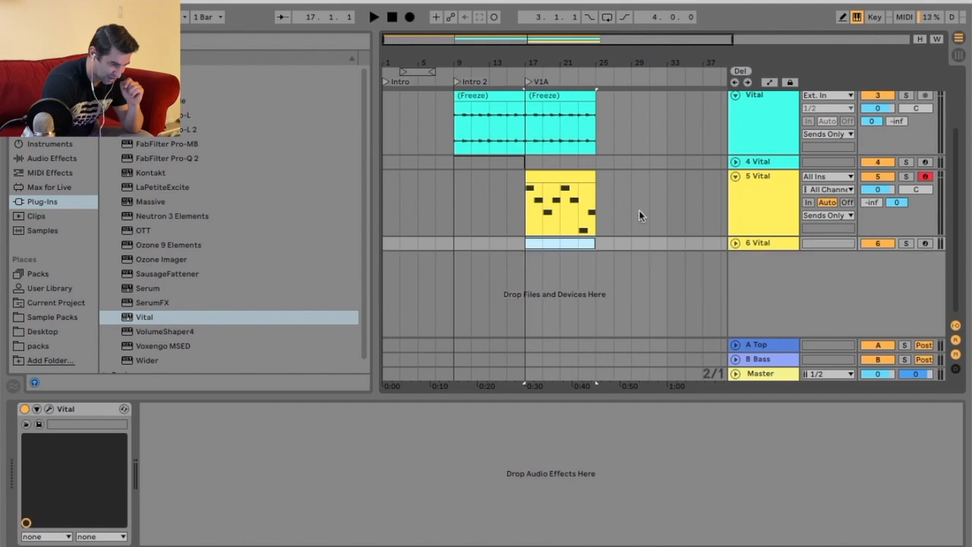
Freeze and flatten the 5 Vital track to audio.
{"action": "right_click", "coordinate": [768, 188]}
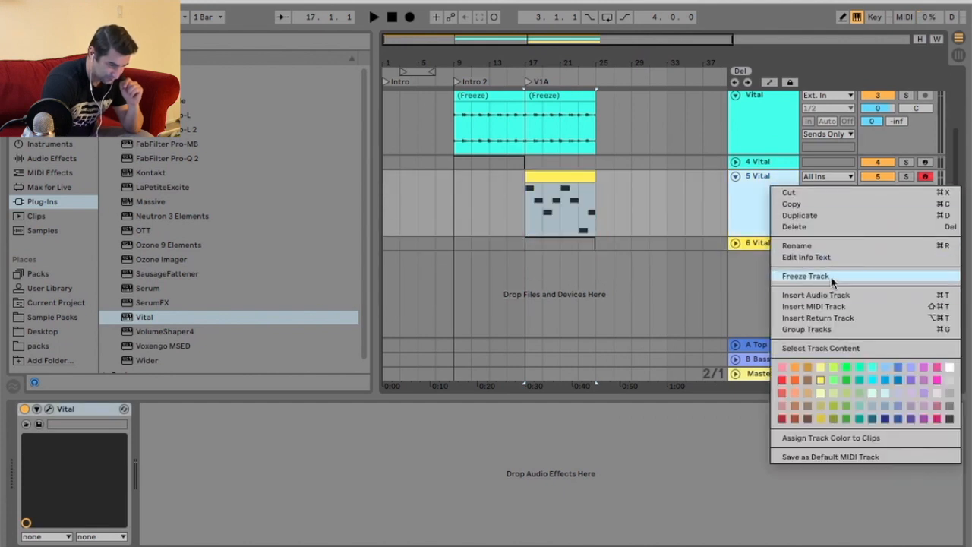
{"action": "left_click", "coordinate": [833, 278]}
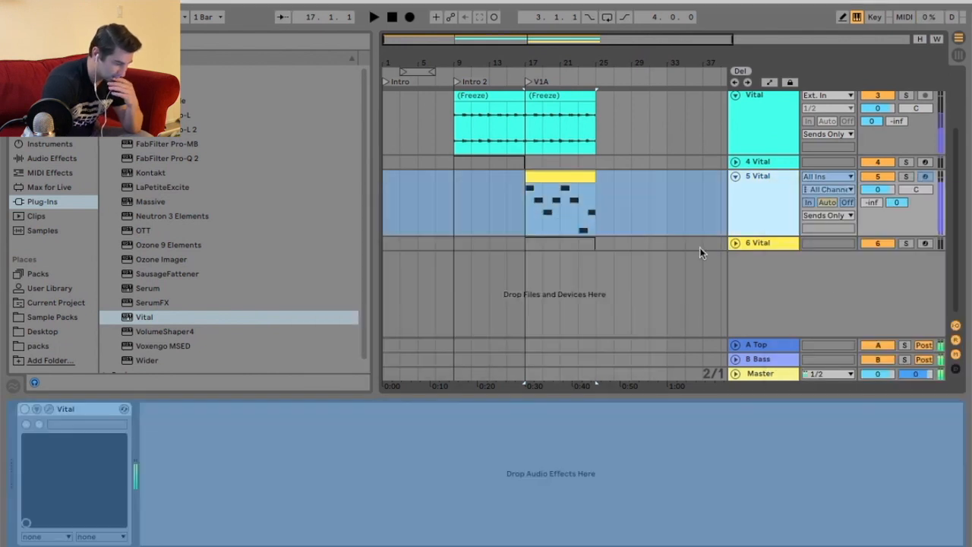
{"action": "right_click", "coordinate": [764, 202]}
{"action": "left_click", "coordinate": [833, 298]}
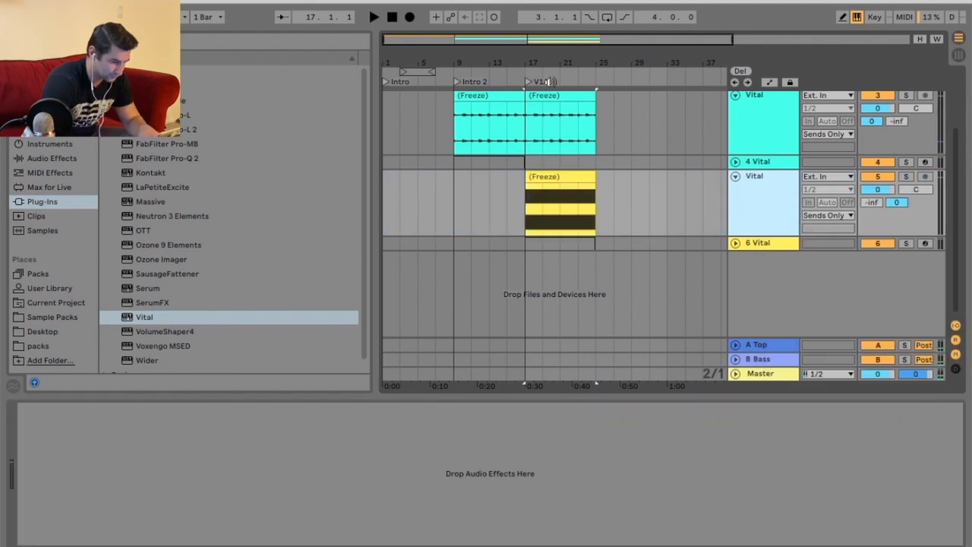
Duplicate the clips on all three Vital tracks so they continue through bar 33.
{"action": "scroll", "coordinate": [574, 194], "scroll_direction": "up", "scroll_amount": 1}
{"action": "left_click", "coordinate": [575, 184]}
{"action": "key", "text": "super+d"}
{"action": "scroll", "coordinate": [583, 182], "scroll_direction": "up", "scroll_amount": 3}
{"action": "left_click", "coordinate": [580, 175]}
{"action": "key", "text": "super+d"}
{"action": "left_click", "coordinate": [560, 98]}
{"action": "key", "text": "super+d"}
{"action": "scroll", "coordinate": [620, 157], "scroll_direction": "down", "scroll_amount": 1}
{"action": "scroll", "coordinate": [621, 158], "scroll_direction": "up", "scroll_amount": 1}
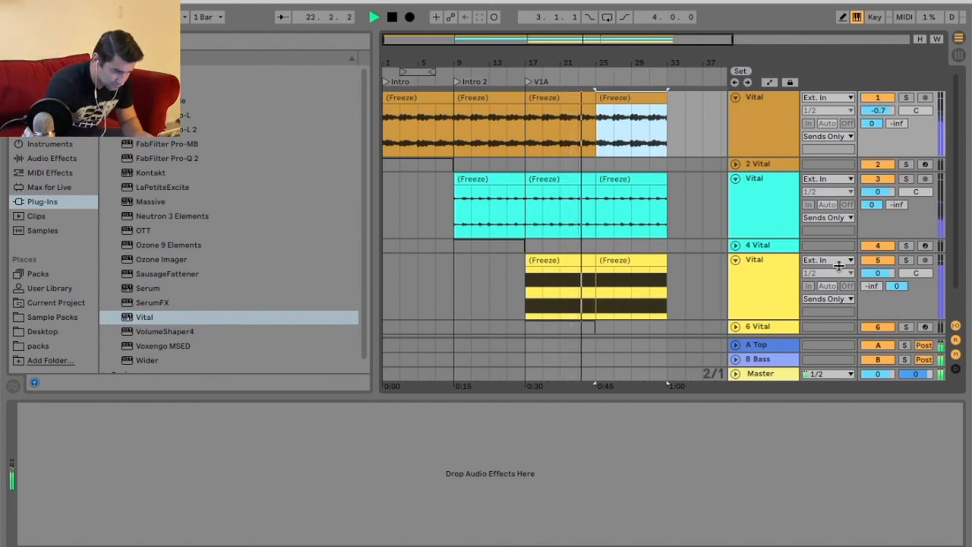
Lower the 5 Vital track's volume to -2.0 dB and stop playback.
{"action": "left_click_drag", "start_coordinate": [877, 273], "coordinate": [877, 281]}
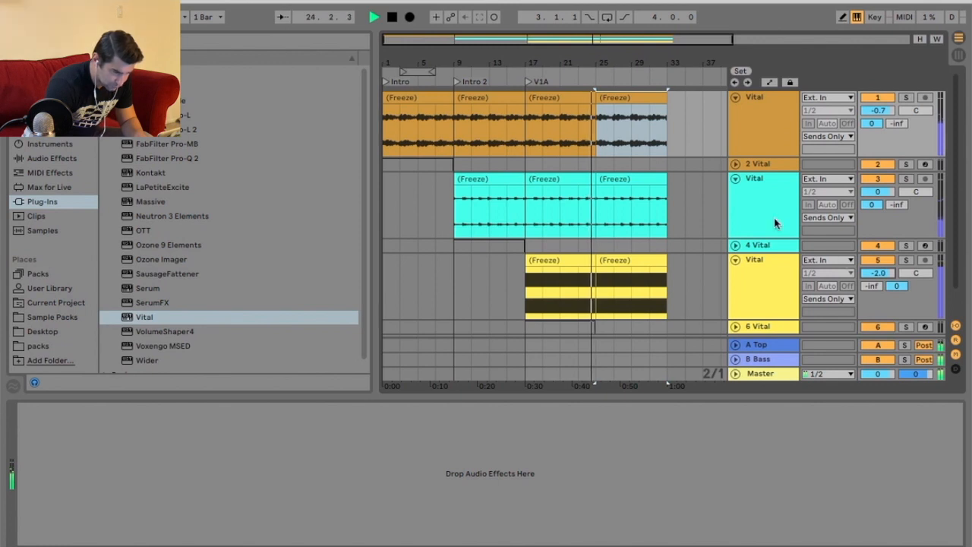
{"action": "key", "text": "space"}
Add a locator at bar 25 and name it V1B.
{"action": "right_click", "coordinate": [596, 77]}
{"action": "left_click", "coordinate": [628, 114]}
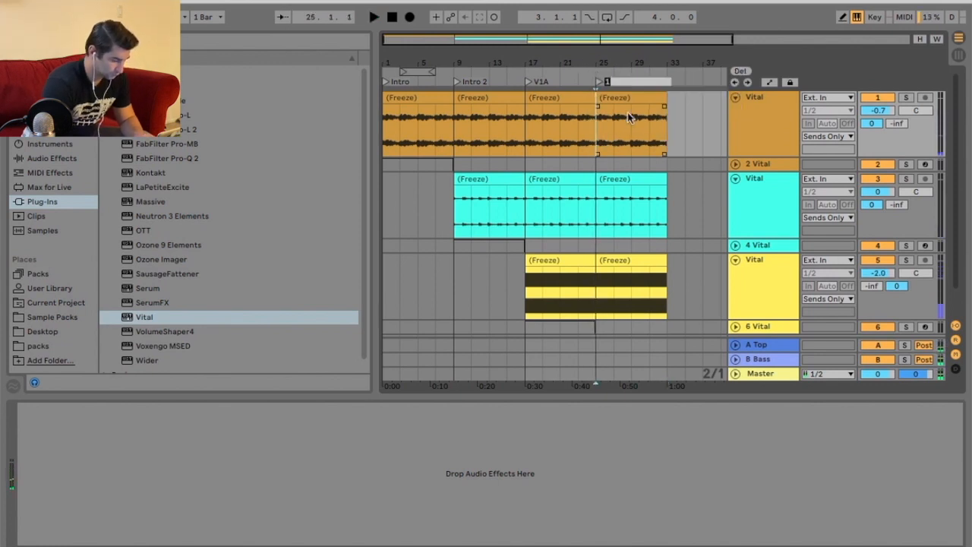
{"action": "scroll", "coordinate": [627, 116], "scroll_direction": "down", "scroll_amount": 1}
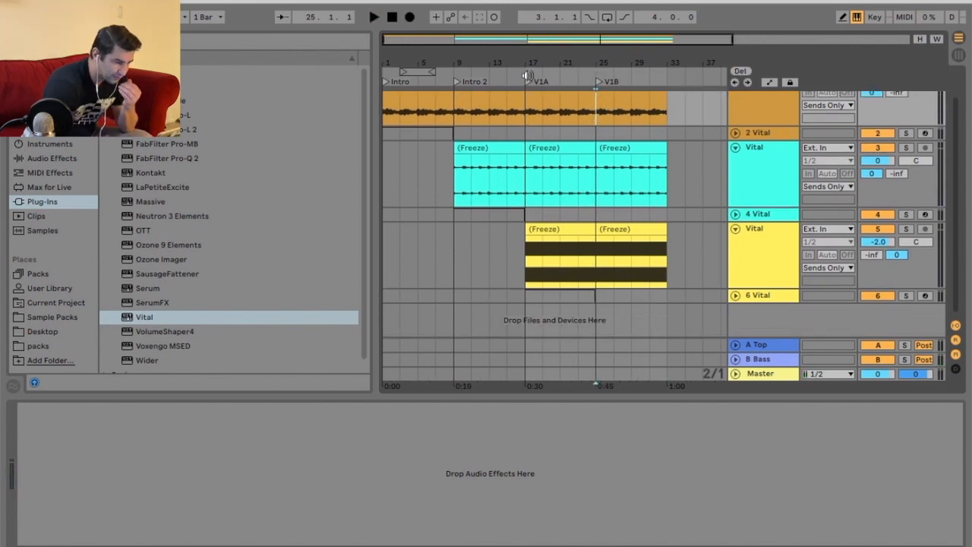
Insert a new MIDI track and load the Vital plug-in onto it.
{"action": "right_click", "coordinate": [766, 295]}
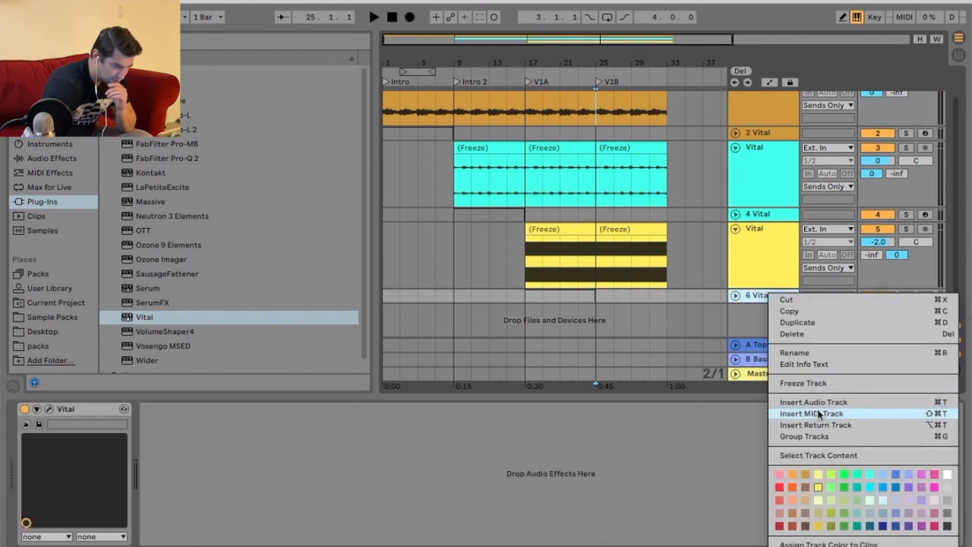
{"action": "left_click", "coordinate": [826, 413]}
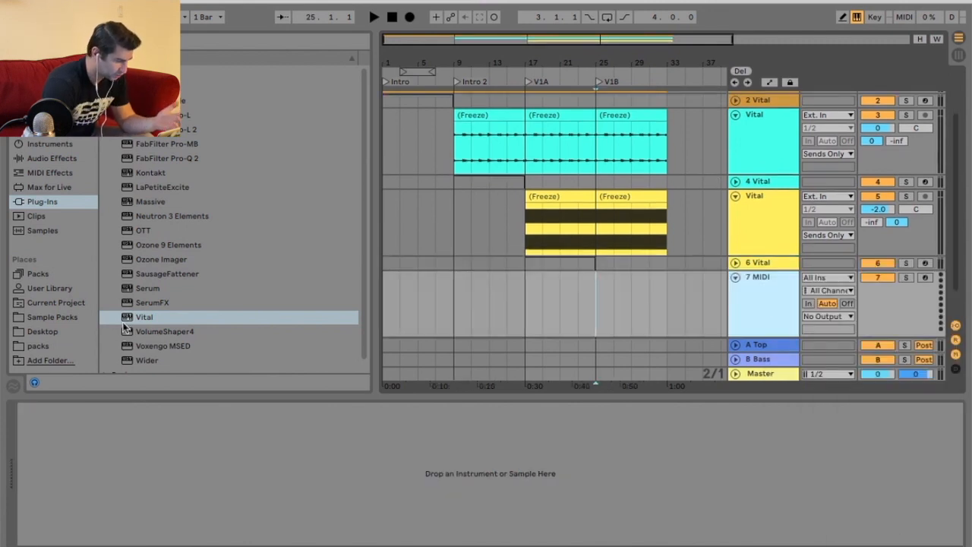
{"action": "left_click", "coordinate": [148, 315]}
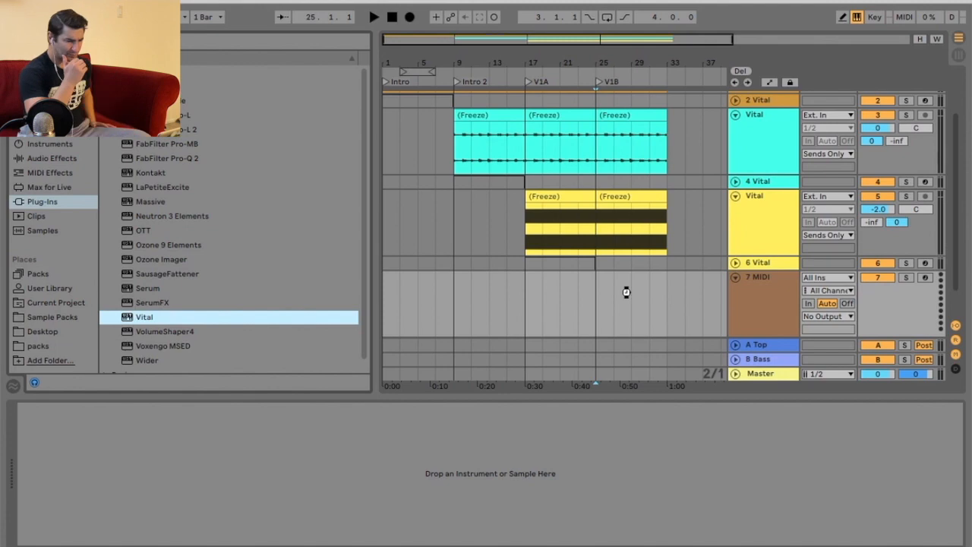
{"action": "left_click_drag", "start_coordinate": [627, 292], "coordinate": [627, 296]}
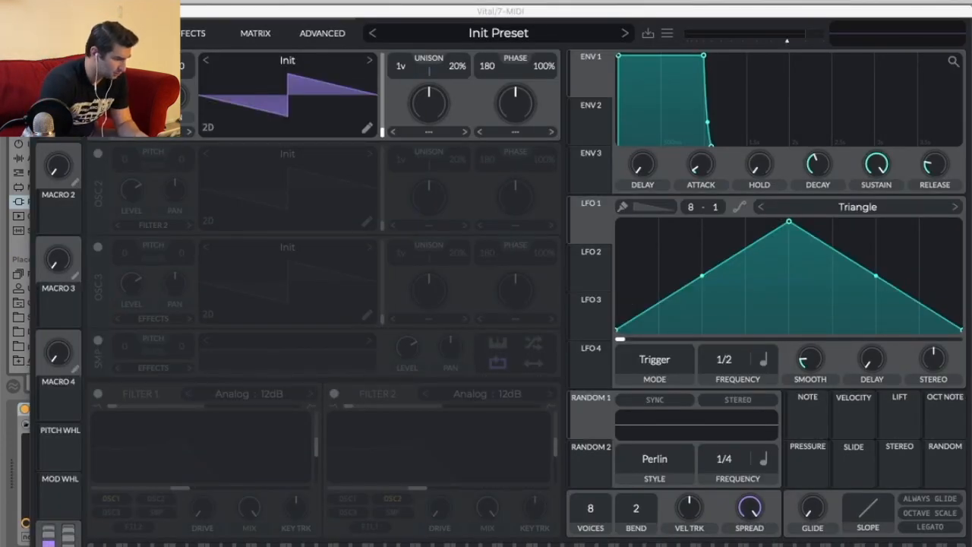
{"action": "left_click", "coordinate": [41, 11]}
{"action": "scroll", "coordinate": [807, 210], "scroll_direction": "up", "scroll_amount": 3}
{"action": "scroll", "coordinate": [770, 205], "scroll_direction": "down", "scroll_amount": 3}
{"action": "scroll", "coordinate": [766, 181], "scroll_direction": "up", "scroll_amount": 3}
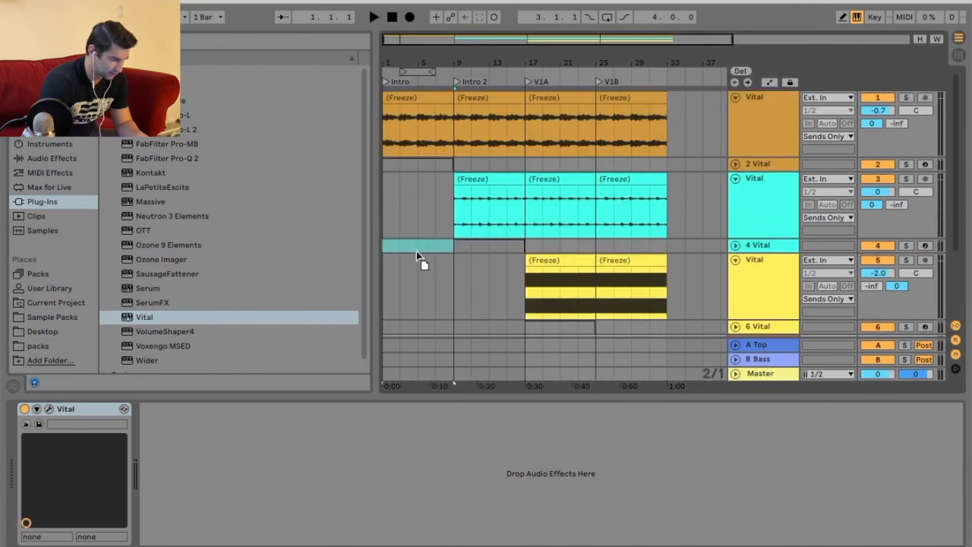
Play the arrangement from bar 9 to listen to the sections.
{"action": "left_click_drag", "start_coordinate": [416, 250], "coordinate": [417, 251]}
{"action": "scroll", "coordinate": [524, 249], "scroll_direction": "down", "scroll_amount": 3}
{"action": "left_click_drag", "start_coordinate": [573, 226], "coordinate": [430, 234]}
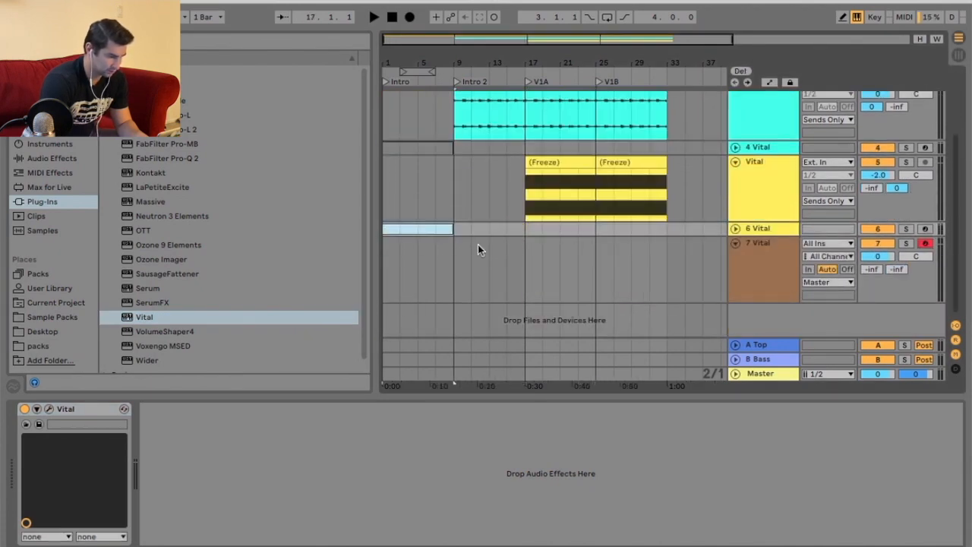
{"action": "scroll", "coordinate": [478, 245], "scroll_direction": "up", "scroll_amount": 3}
{"action": "scroll", "coordinate": [480, 169], "scroll_direction": "down", "scroll_amount": 2}
{"action": "left_click", "coordinate": [451, 70]}
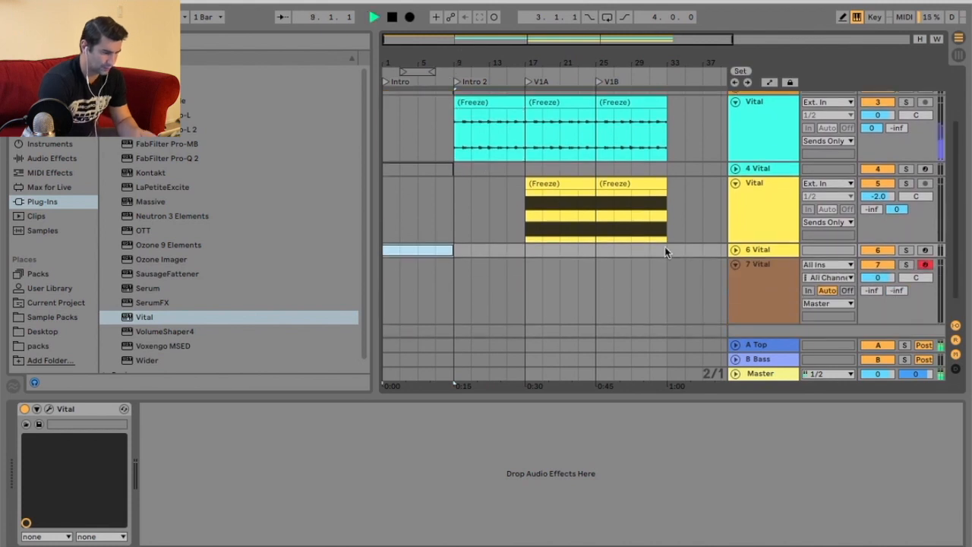
{"action": "scroll", "coordinate": [665, 250], "scroll_direction": "up", "scroll_amount": 3}
{"action": "scroll", "coordinate": [665, 251], "scroll_direction": "down", "scroll_amount": 3}
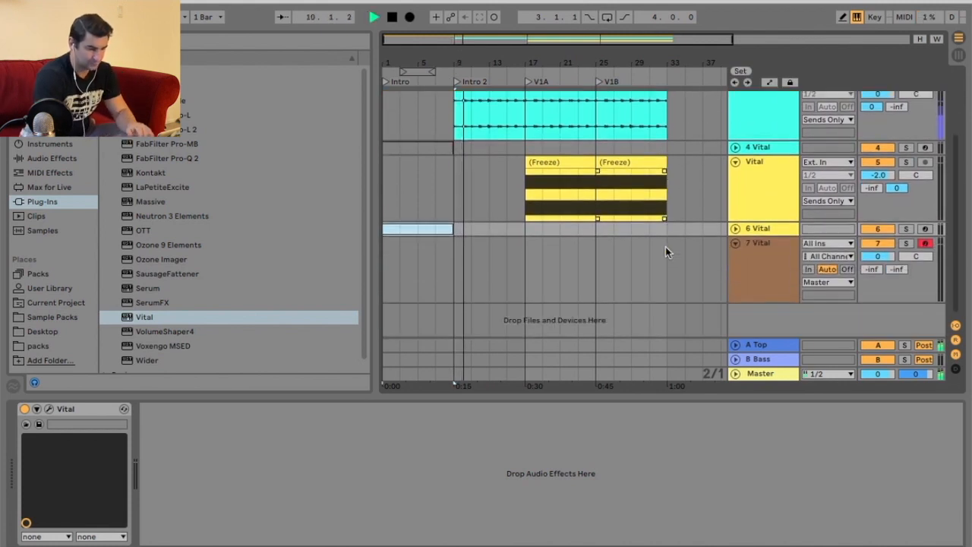
Open Vital on the 7 Vital track and audition presets, loading A Night in Kalyan.
{"action": "left_click", "coordinate": [748, 263]}
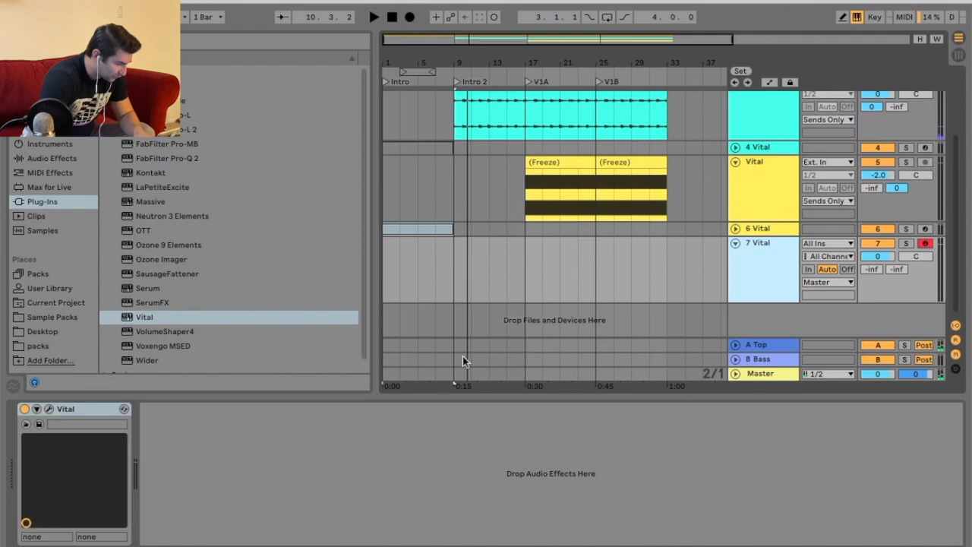
{"action": "key", "text": "alt+super+p"}
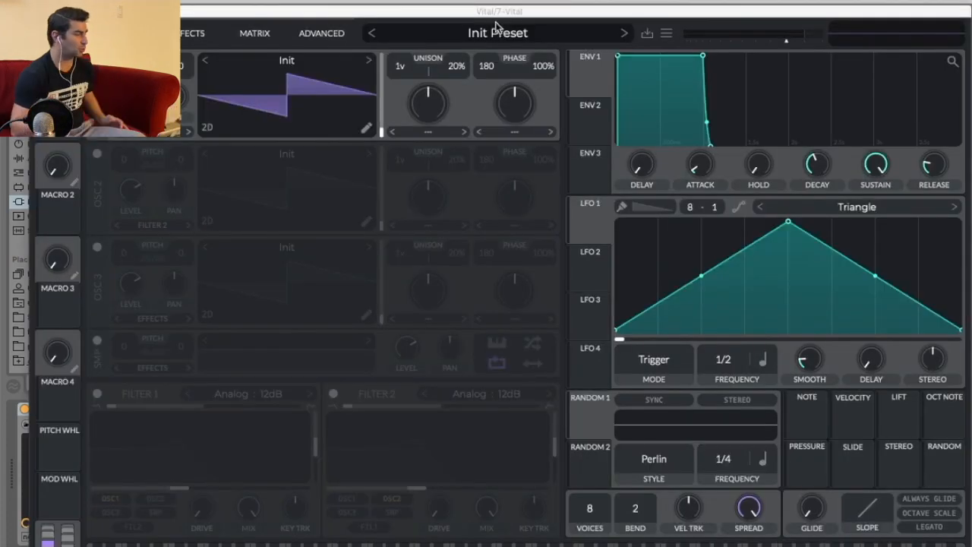
{"action": "left_click", "coordinate": [495, 30]}
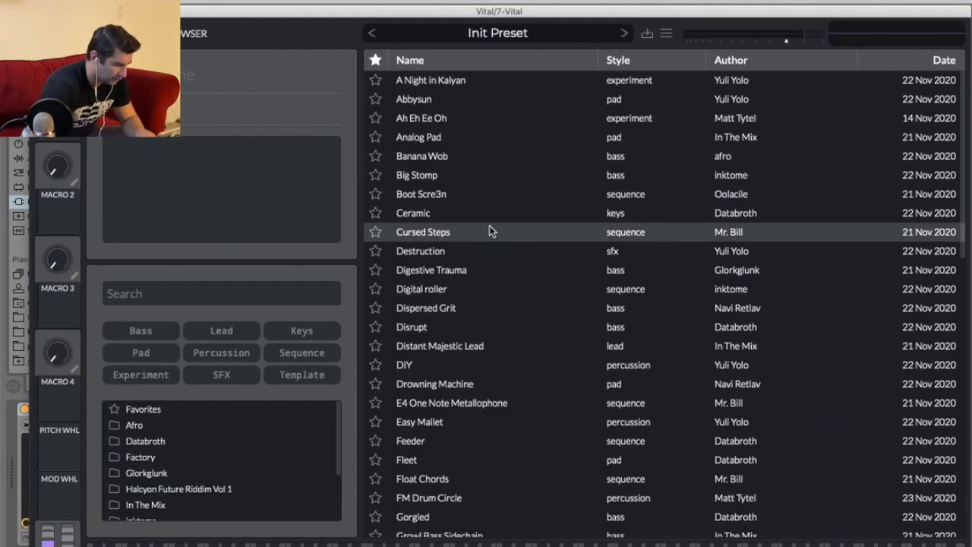
{"action": "left_click", "coordinate": [455, 163]}
{"action": "left_click", "coordinate": [461, 81]}
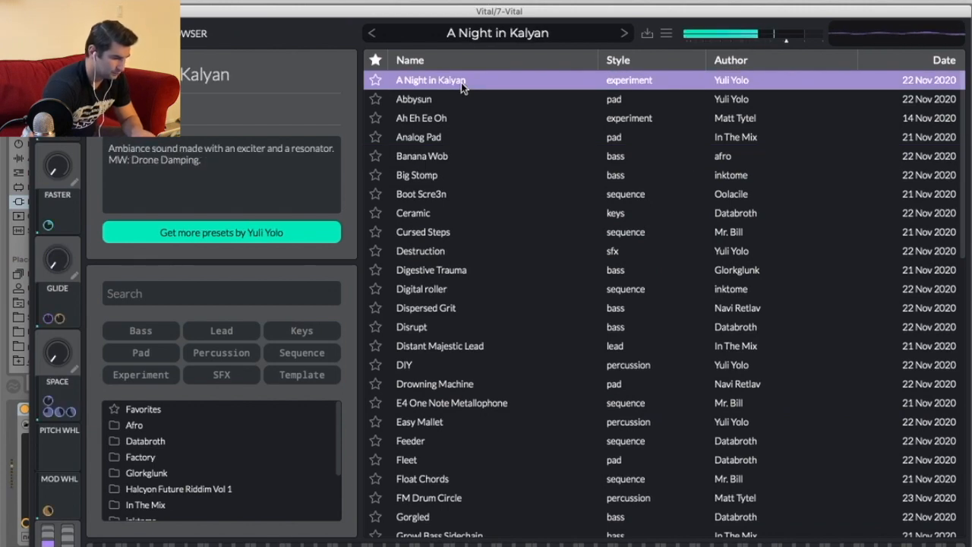
{"action": "left_click", "coordinate": [291, 36]}
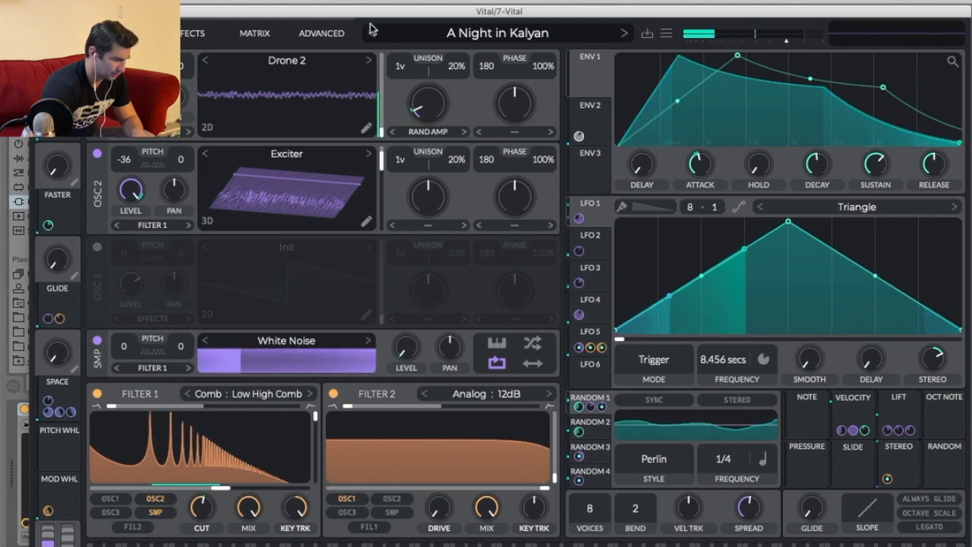
Audition more presets, settle on DIY, adjust its Variation macro and close the Vital window.
{"action": "left_click", "coordinate": [473, 32]}
{"action": "left_click", "coordinate": [466, 309]}
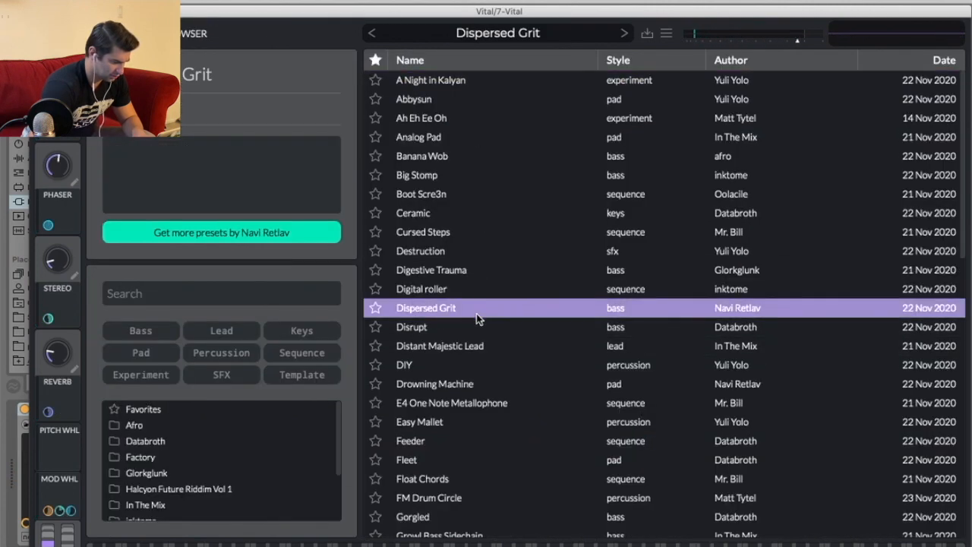
{"action": "left_click", "coordinate": [466, 327]}
{"action": "left_click", "coordinate": [469, 347]}
{"action": "left_click", "coordinate": [462, 365]}
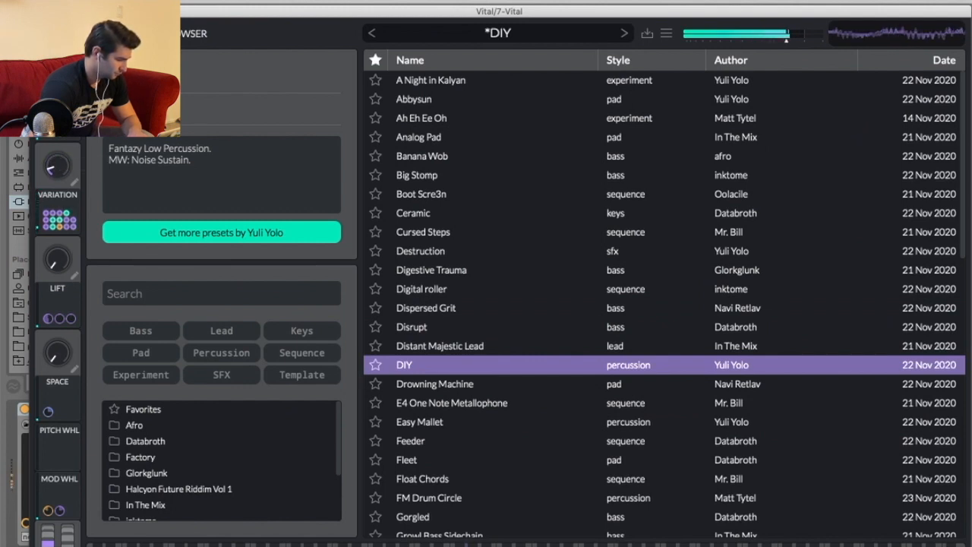
{"action": "left_click_drag", "start_coordinate": [40, 183], "coordinate": [63, 204]}
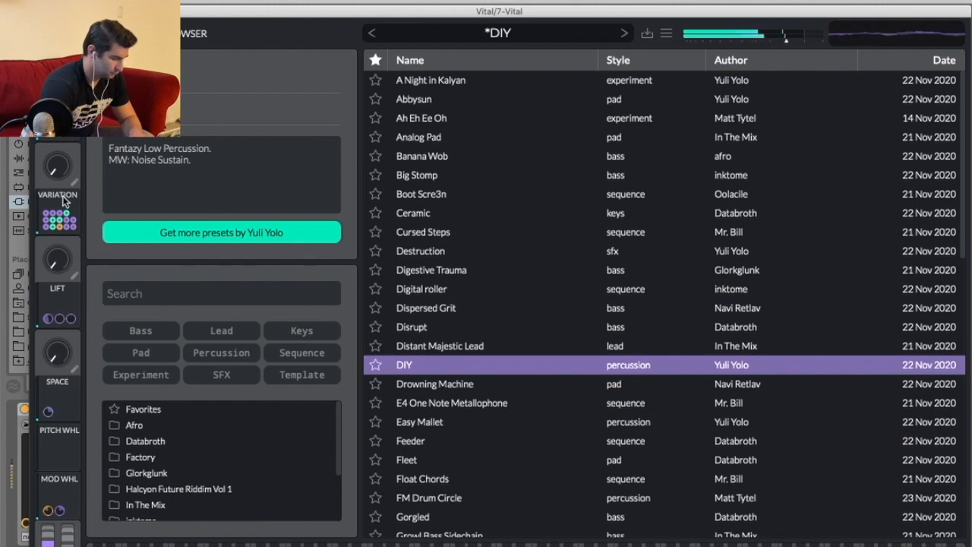
{"action": "left_click", "coordinate": [39, 11]}
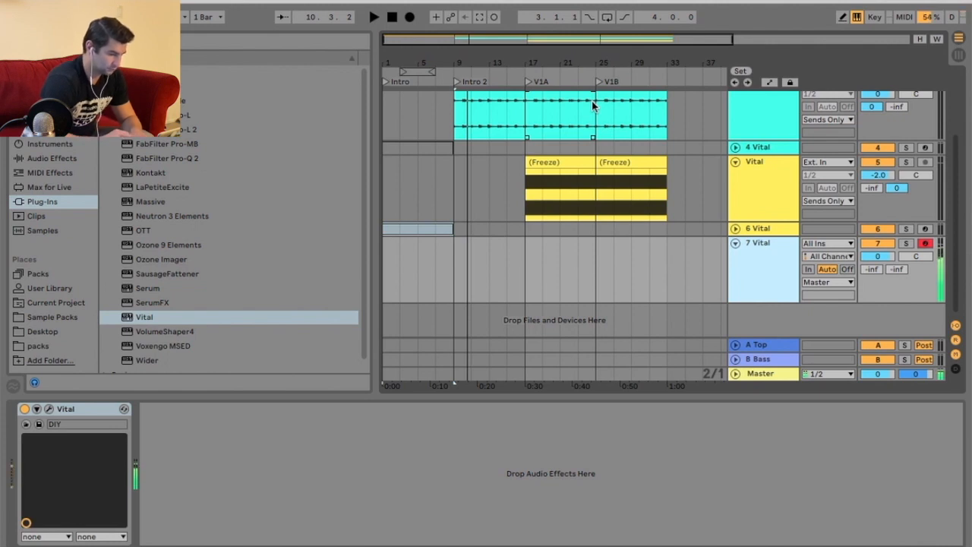
Insert an empty MIDI clip on the 7 Vital track spanning bars 25 to 33.
{"action": "key", "text": "space"}
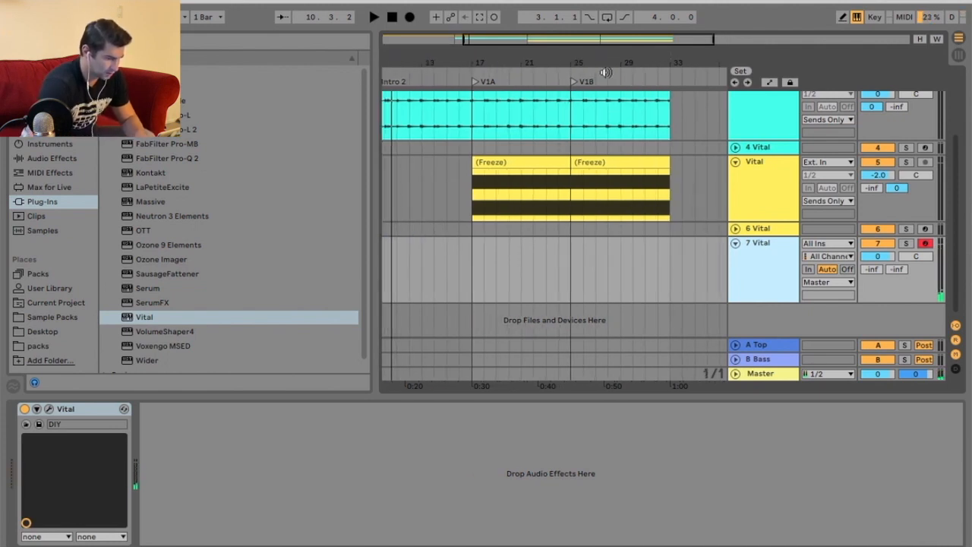
{"action": "key", "text": "space"}
{"action": "left_click_drag", "start_coordinate": [476, 252], "coordinate": [568, 256]}
{"action": "right_click", "coordinate": [552, 257]}
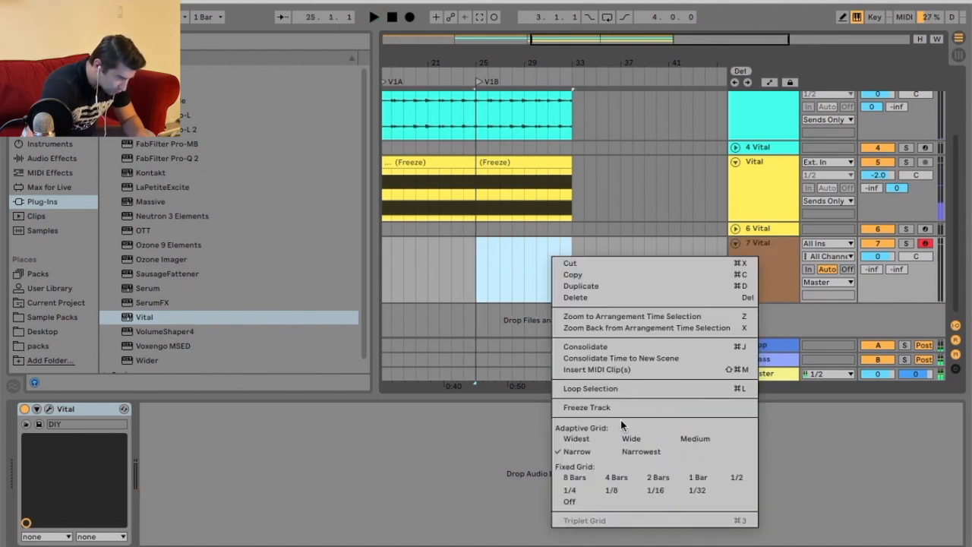
{"action": "left_click", "coordinate": [636, 368]}
Draw a G3 note at the start of the new clip.
{"action": "double_click", "coordinate": [225, 491]}
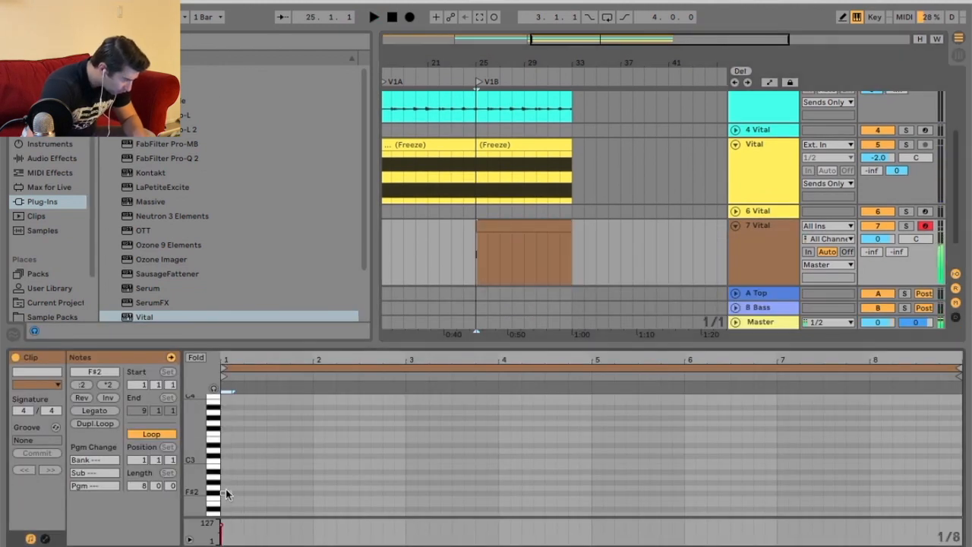
{"action": "double_click", "coordinate": [227, 423]}
{"action": "double_click", "coordinate": [225, 494]}
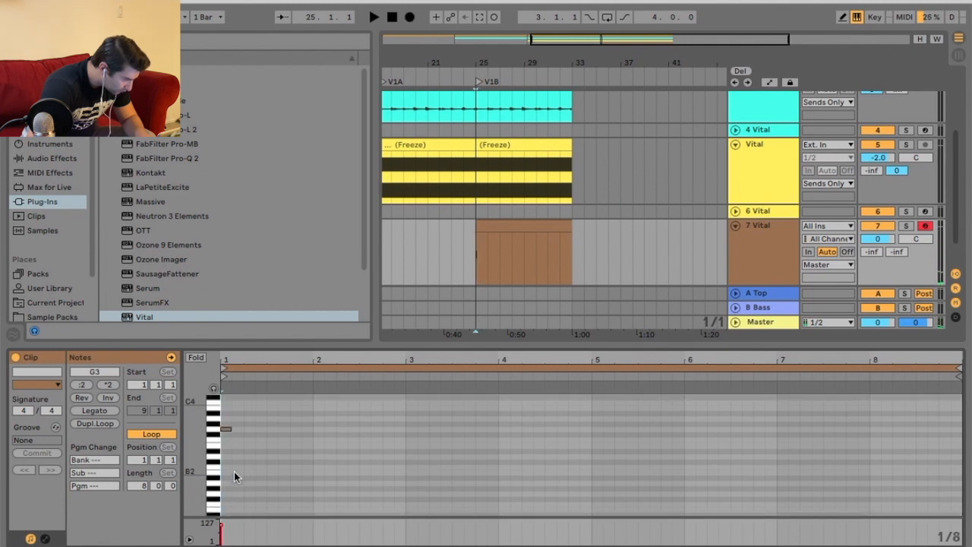
Add an A#3 note at beat 1.2 and a G3 note near beat 1.3 in the new clip.
{"action": "key", "text": "space"}
{"action": "left_click_drag", "start_coordinate": [246, 363], "coordinate": [245, 379]}
{"action": "key", "text": "space"}
{"action": "left_click_drag", "start_coordinate": [199, 446], "coordinate": [282, 456]}
{"action": "left_click_drag", "start_coordinate": [306, 343], "coordinate": [309, 234]}
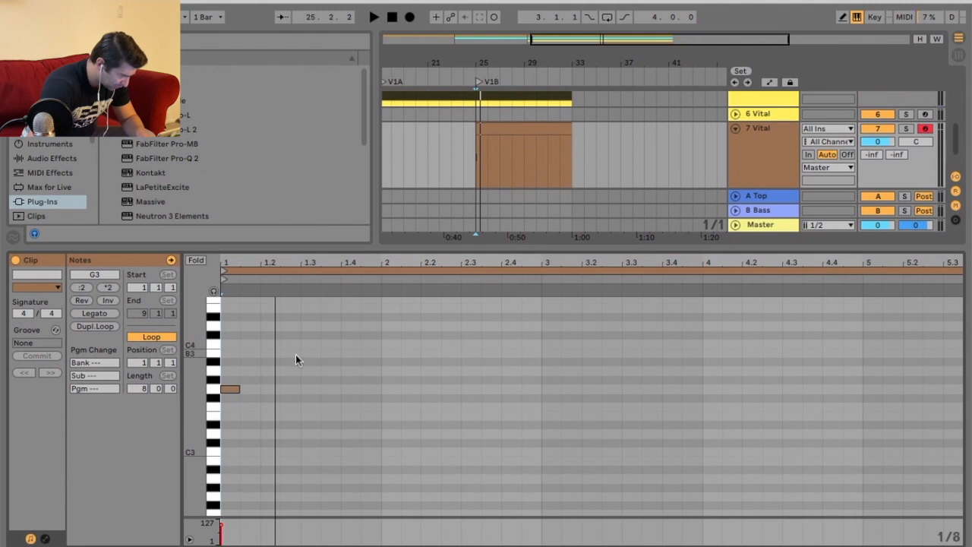
{"action": "double_click", "coordinate": [284, 364]}
{"action": "key", "text": "space"}
{"action": "left_click_drag", "start_coordinate": [289, 363], "coordinate": [270, 363]}
{"action": "double_click", "coordinate": [294, 389]}
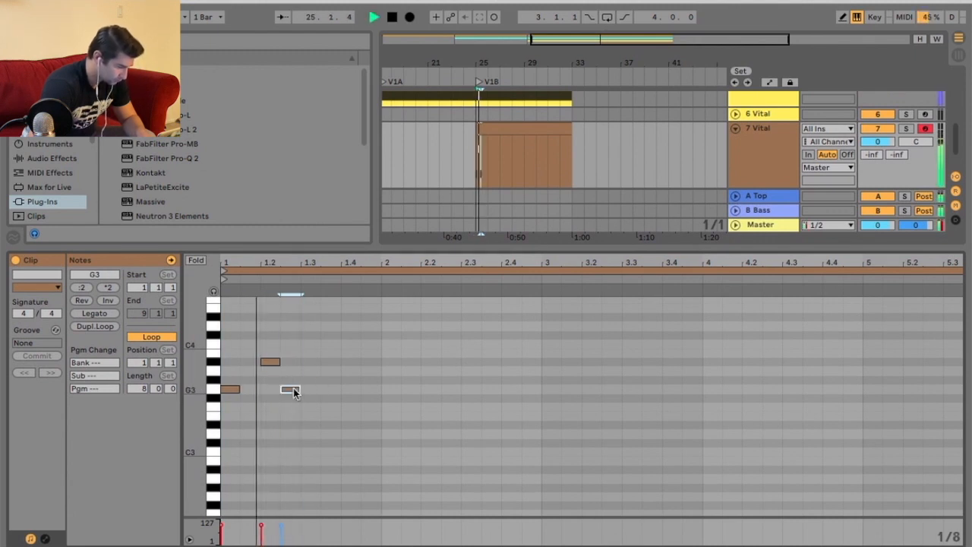
Solo the 7 Vital track and audition the phrase, placing the third G3 note exactly on beat 1.3.
{"action": "key", "text": "space"}
{"action": "left_click", "coordinate": [908, 129]}
{"action": "key", "text": "space"}
{"action": "key", "text": "space"}
{"action": "left_click_drag", "start_coordinate": [272, 365], "coordinate": [253, 368]}
{"action": "key", "text": "space"}
{"action": "key", "text": "space"}
{"action": "left_click_drag", "start_coordinate": [279, 263], "coordinate": [280, 281]}
{"action": "key", "text": "Right"}
{"action": "key", "text": "Right"}
{"action": "left_click_drag", "start_coordinate": [309, 390], "coordinate": [336, 392]}
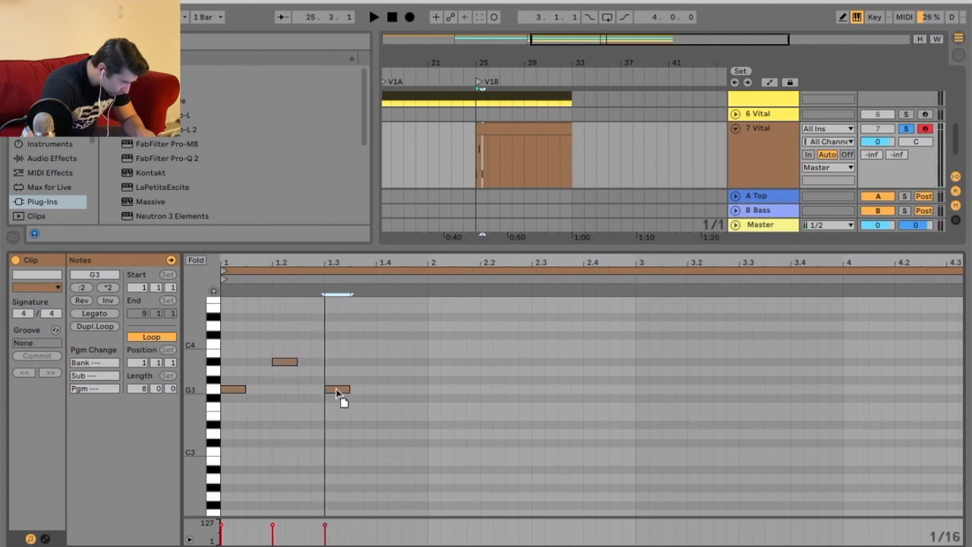
Add an F3 note at beat 1.4.
{"action": "key", "text": "space"}
{"action": "left_click", "coordinate": [381, 406]}
{"action": "double_click", "coordinate": [381, 406]}
{"action": "key", "text": "space"}
{"action": "left_click_drag", "start_coordinate": [418, 290], "coordinate": [224, 430]}
{"action": "key", "text": "ctrl+d"}
{"action": "key", "text": "ctrl+d"}
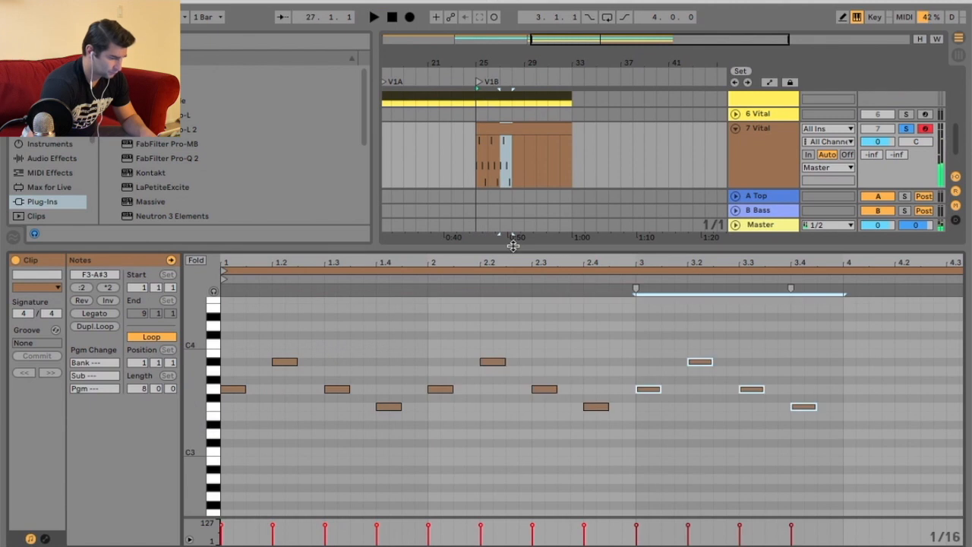
{"action": "key", "text": "ctrl+z"}
{"action": "key", "text": "ctrl+z"}
{"action": "key", "text": "ctrl+z"}
{"action": "key", "text": "ctrl+z"}
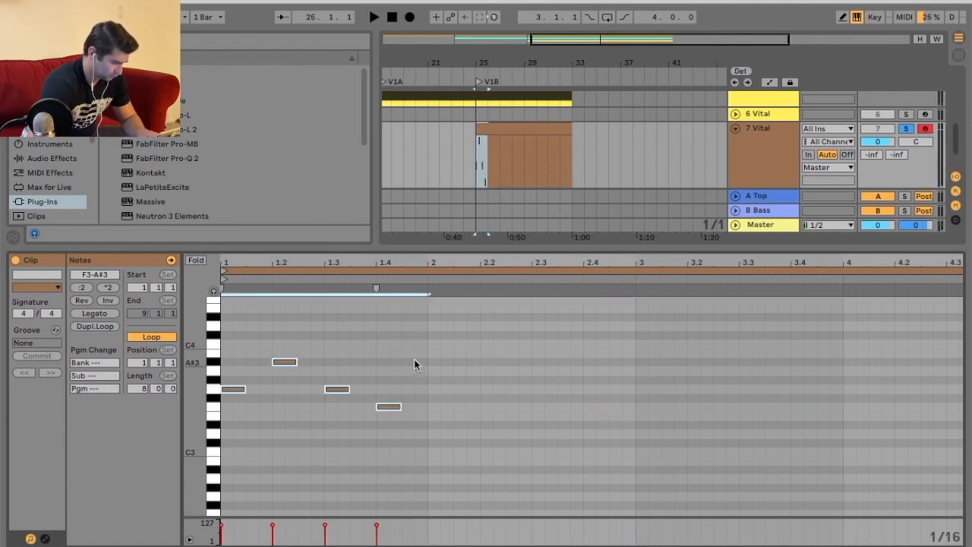
Lower the beat-1.4 note to D#3.
{"action": "key", "text": "space"}
{"action": "left_click_drag", "start_coordinate": [387, 405], "coordinate": [389, 425]}
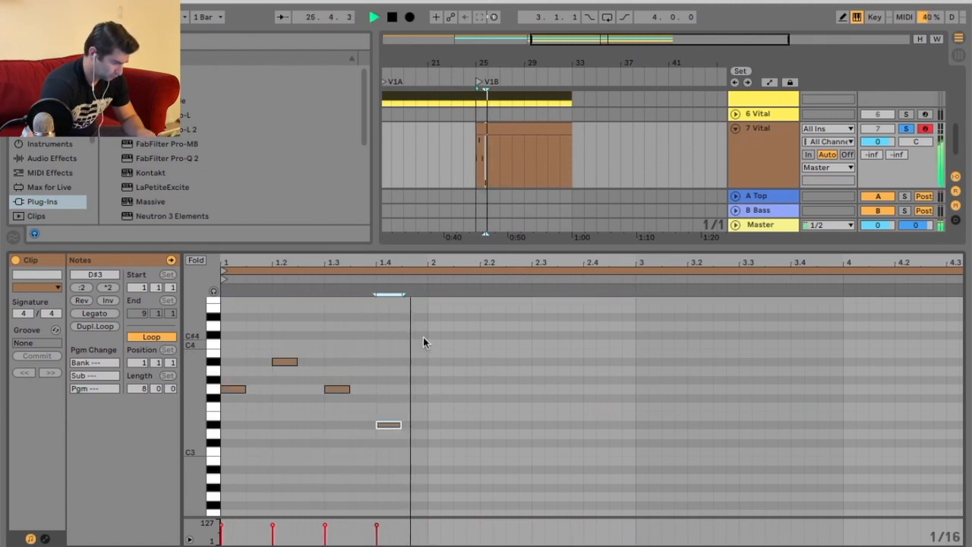
{"action": "key", "text": "space"}
{"action": "left_click_drag", "start_coordinate": [422, 335], "coordinate": [239, 484]}
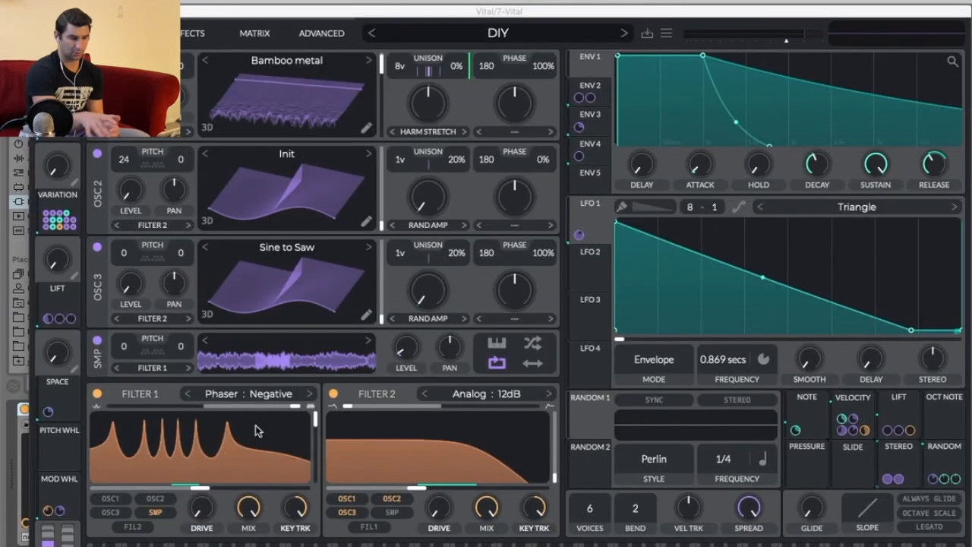
Browse Vital presets, load Piano from the yard sale and close the Vital window.
{"action": "left_click", "coordinate": [518, 22]}
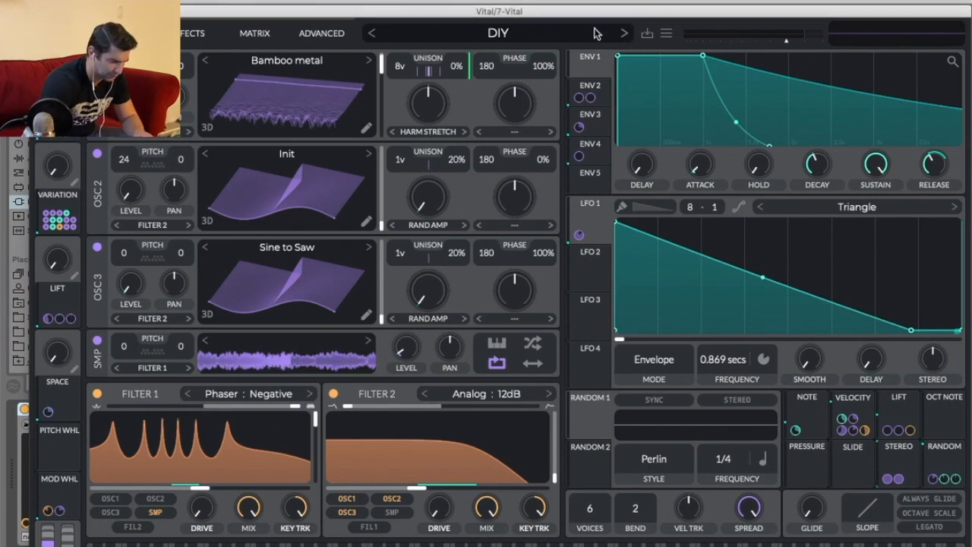
{"action": "left_click", "coordinate": [495, 35]}
{"action": "scroll", "coordinate": [494, 445], "scroll_direction": "down", "scroll_amount": 10}
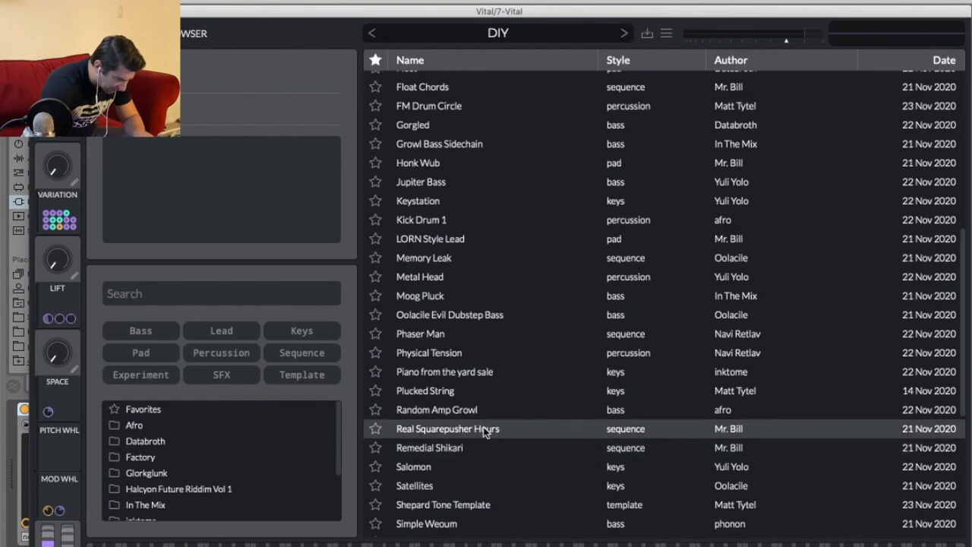
{"action": "left_click", "coordinate": [471, 429]}
{"action": "left_click", "coordinate": [508, 408]}
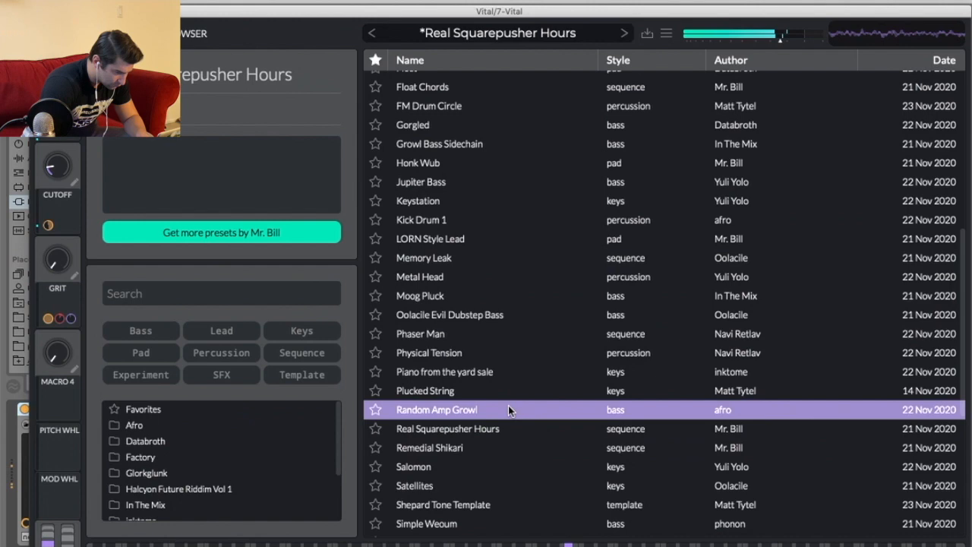
{"action": "left_click", "coordinate": [479, 377]}
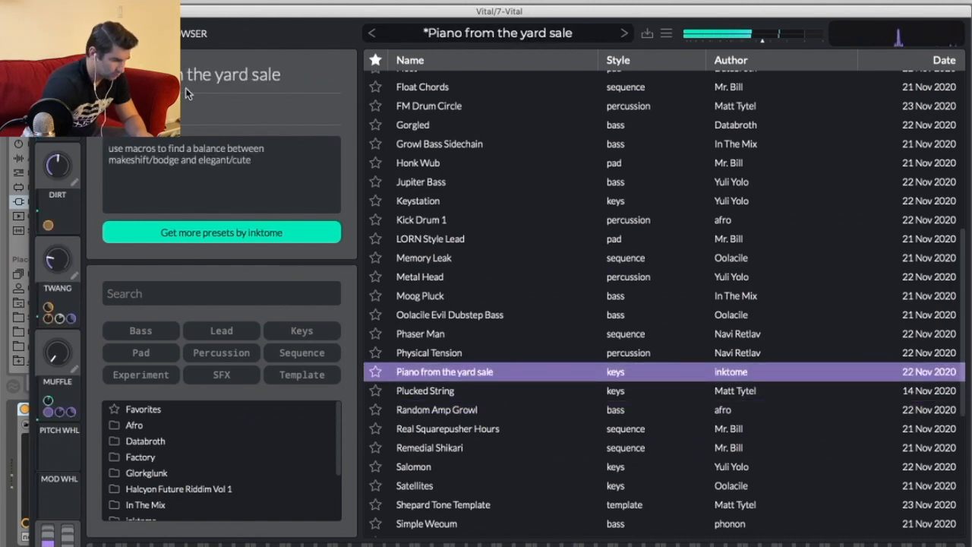
{"action": "left_click", "coordinate": [39, 12]}
{"action": "key", "text": "space"}
{"action": "key", "text": "space"}
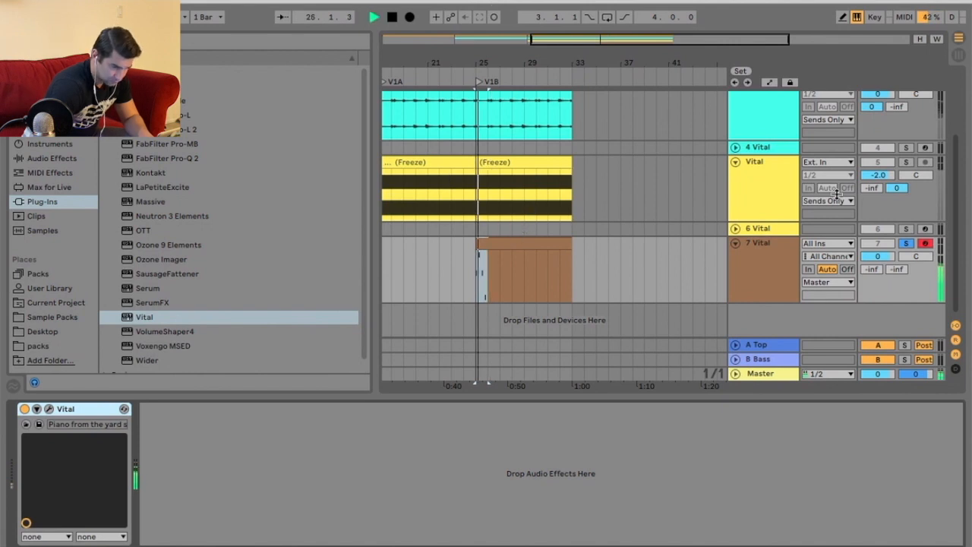
Unsolo the 7 Vital track and raise the beat-1.4 note to F3.
{"action": "left_click", "coordinate": [924, 244]}
{"action": "left_click", "coordinate": [908, 245]}
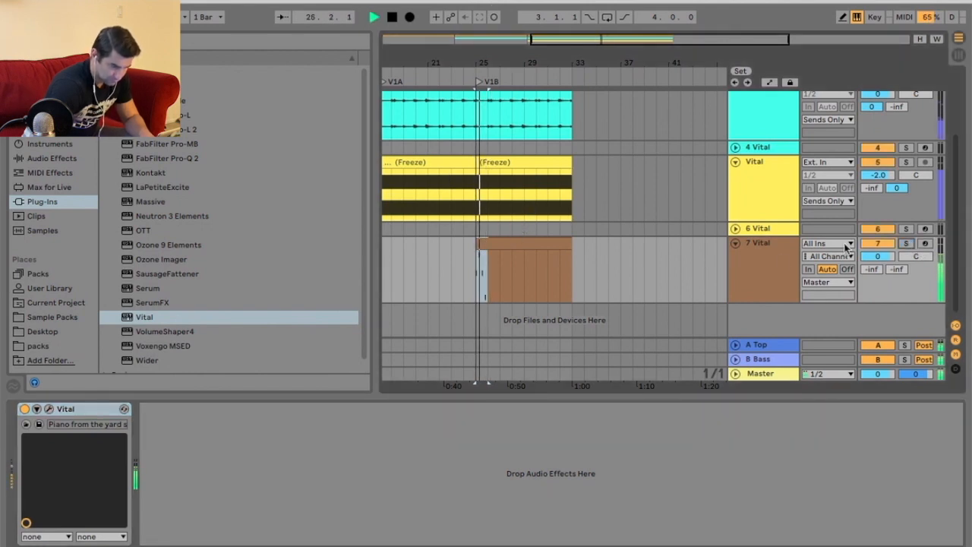
{"action": "left_click", "coordinate": [789, 544]}
{"action": "key", "text": "space"}
{"action": "left_click", "coordinate": [396, 393]}
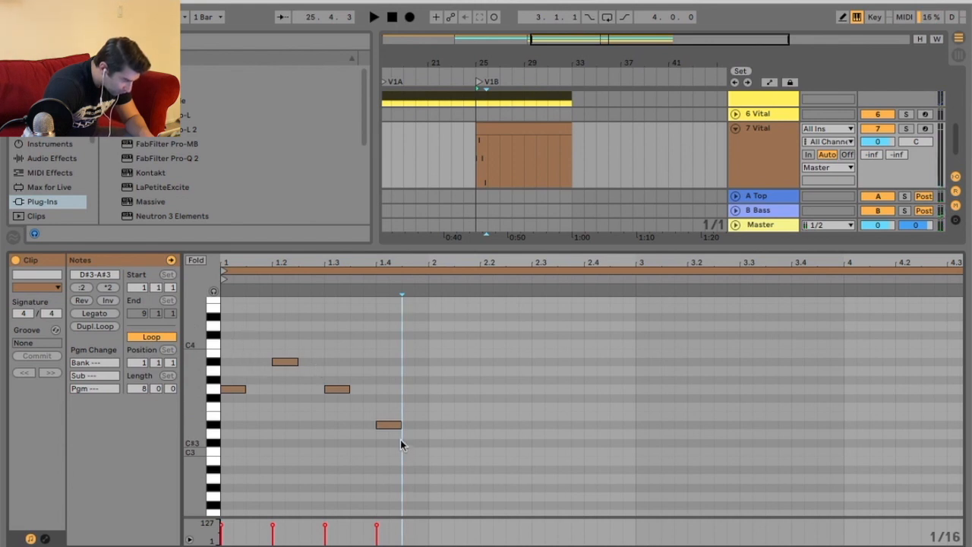
{"action": "key", "text": "space"}
{"action": "left_click_drag", "start_coordinate": [394, 427], "coordinate": [393, 409]}
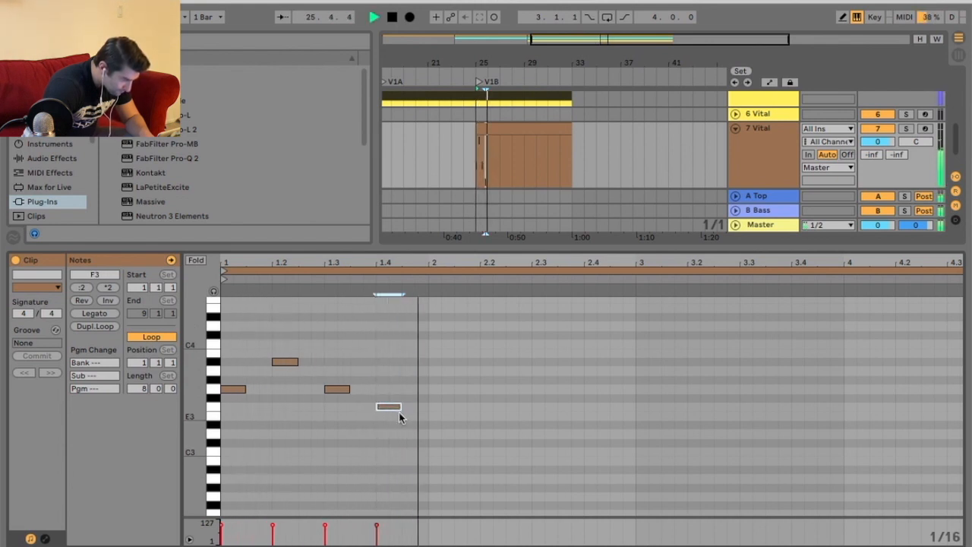
Duplicate the first beat's four notes to beat 2 and lower the copy at beat 2.4 to D#3.
{"action": "key", "text": "space"}
{"action": "left_click", "coordinate": [423, 349]}
{"action": "key", "text": "ctrl+a"}
{"action": "key", "text": "ctrl+d"}
{"action": "key", "text": "space"}
{"action": "left_click_drag", "start_coordinate": [605, 408], "coordinate": [608, 429]}
Add a D#3 note at beat 3, a G3 at beat 3.2 and an A#3 at beat 3.3.
{"action": "left_click", "coordinate": [652, 413]}
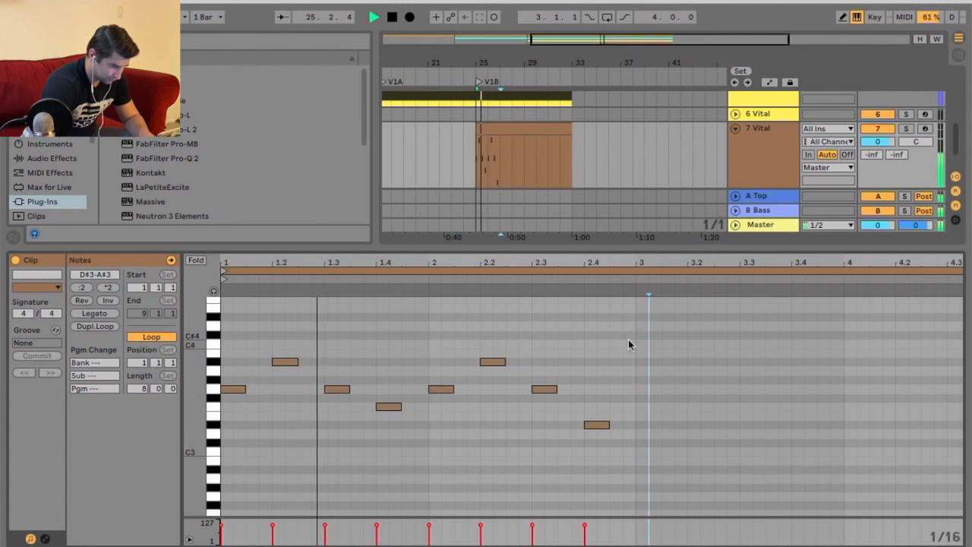
{"action": "left_click_drag", "start_coordinate": [612, 341], "coordinate": [622, 342]}
{"action": "double_click", "coordinate": [644, 423]}
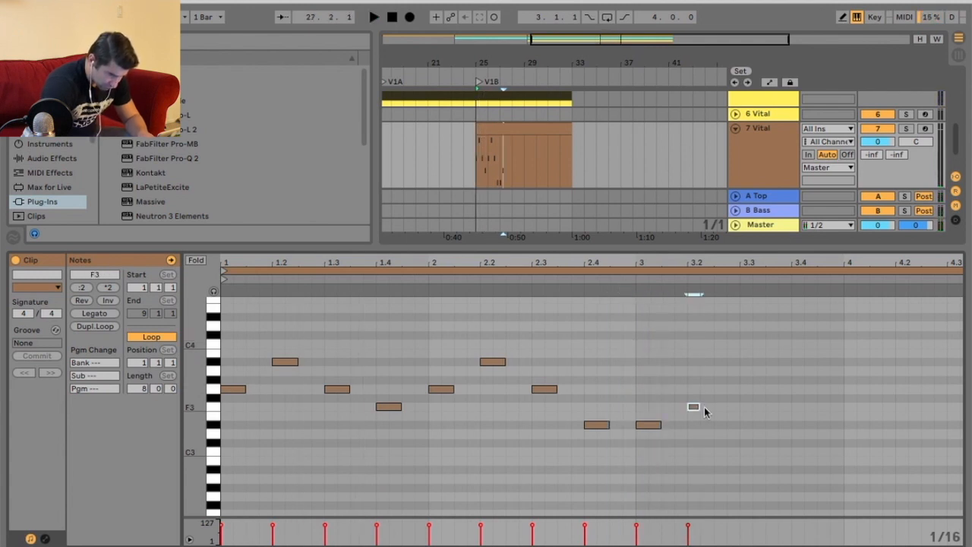
{"action": "left_click_drag", "start_coordinate": [703, 406], "coordinate": [706, 389]}
{"action": "double_click", "coordinate": [749, 362]}
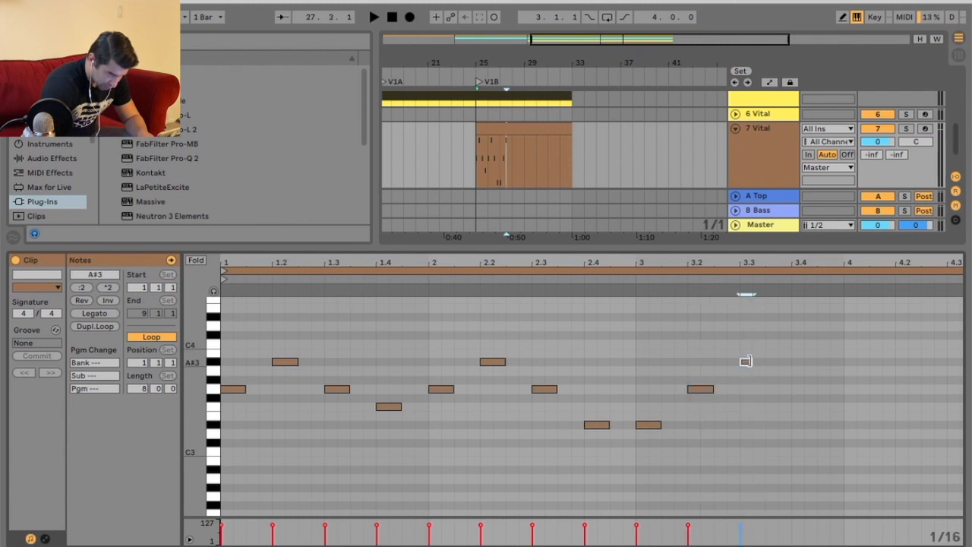
{"action": "left_click", "coordinate": [804, 393]}
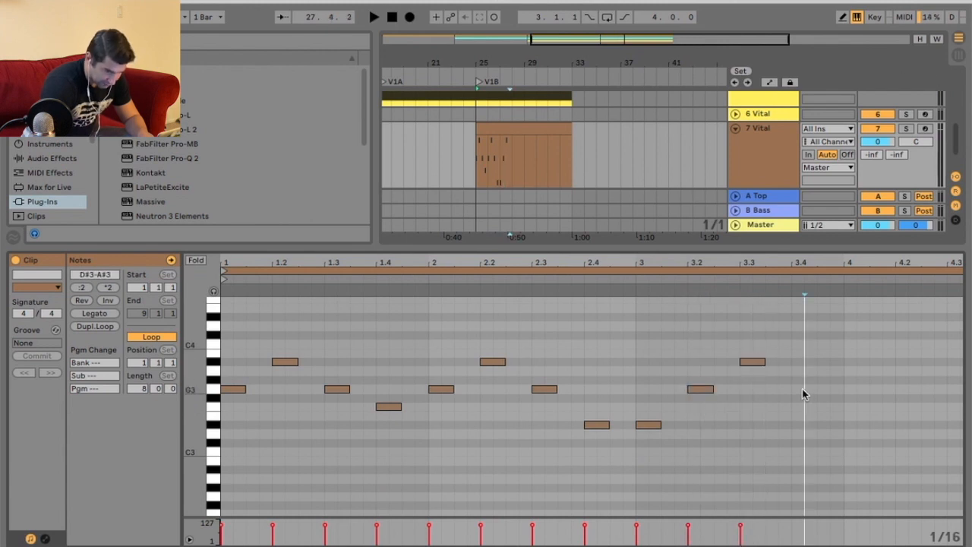
Add an F3 note at beat 3.4.
{"action": "left_click", "coordinate": [518, 279]}
{"action": "left_click", "coordinate": [637, 354]}
{"action": "key", "text": "space"}
{"action": "left_click_drag", "start_coordinate": [858, 264], "coordinate": [647, 263]}
{"action": "left_click_drag", "start_coordinate": [592, 387], "coordinate": [590, 405]}
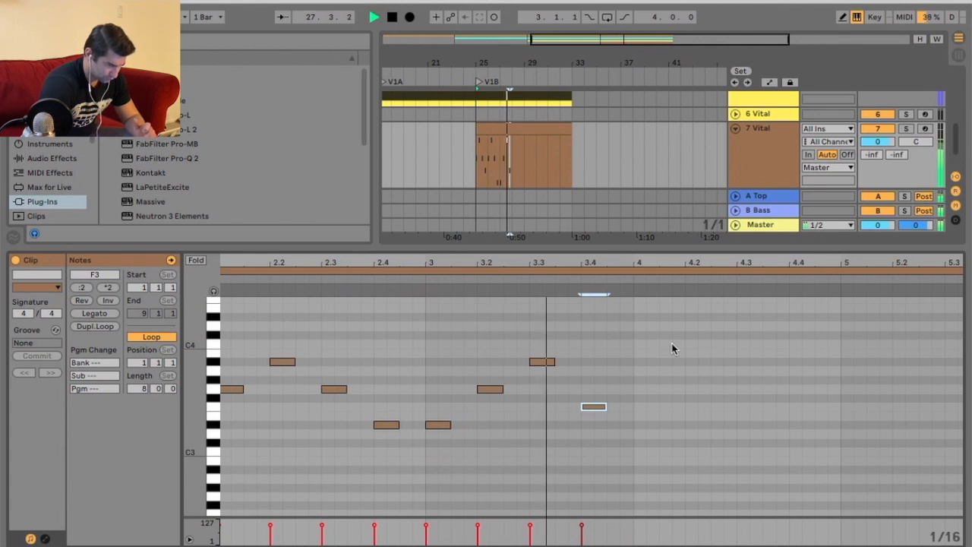
{"action": "key", "text": "space"}
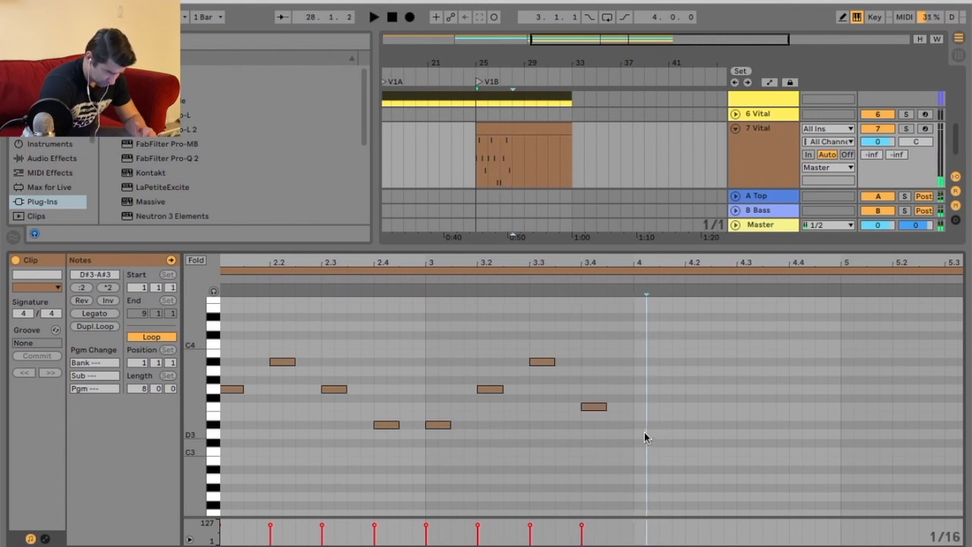
Write the fourth beat: C3 at beat 4, D#3 at 4.2, F3 at 4.3 and A3 at 4.4.
{"action": "double_click", "coordinate": [644, 432]}
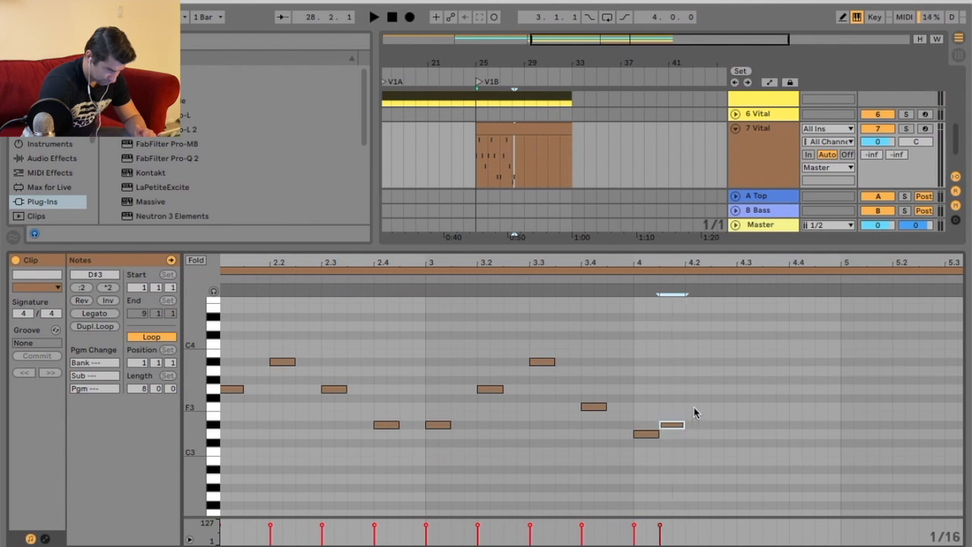
{"action": "double_click", "coordinate": [743, 372]}
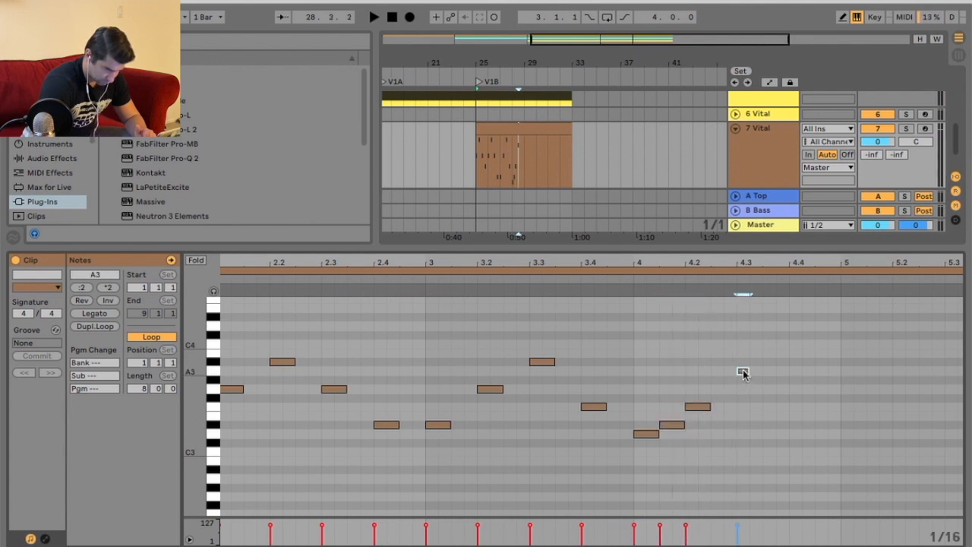
{"action": "left_click_drag", "start_coordinate": [671, 425], "coordinate": [745, 410]}
{"action": "left_click_drag", "start_coordinate": [794, 367], "coordinate": [794, 368]}
{"action": "left_click_drag", "start_coordinate": [751, 371], "coordinate": [797, 374]}
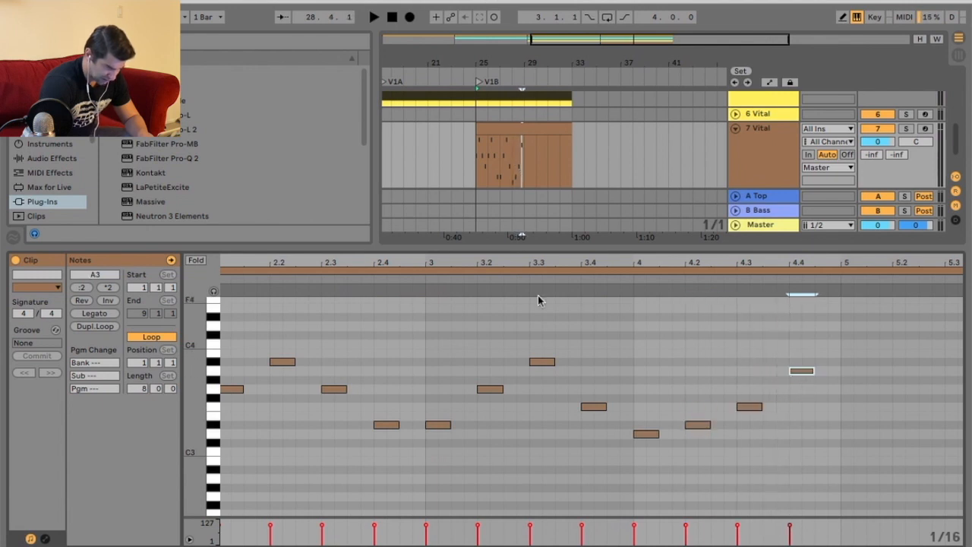
{"action": "left_click", "coordinate": [406, 289]}
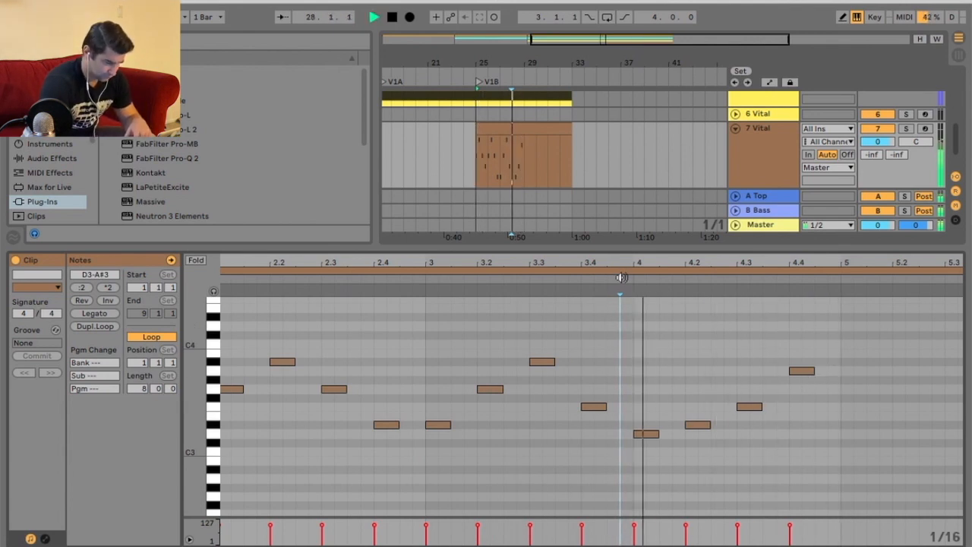
{"action": "left_click_drag", "start_coordinate": [647, 434], "coordinate": [650, 452]}
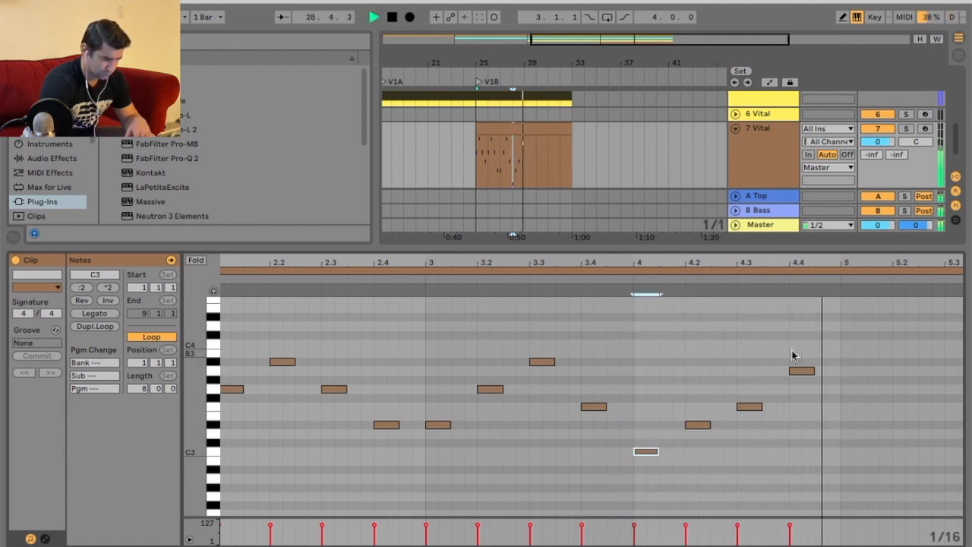
Duplicate the four-bar note phrase to fill bars 5 to 8 of the clip.
{"action": "left_click_drag", "start_coordinate": [830, 342], "coordinate": [588, 493]}
{"action": "key", "text": "ctrl+l"}
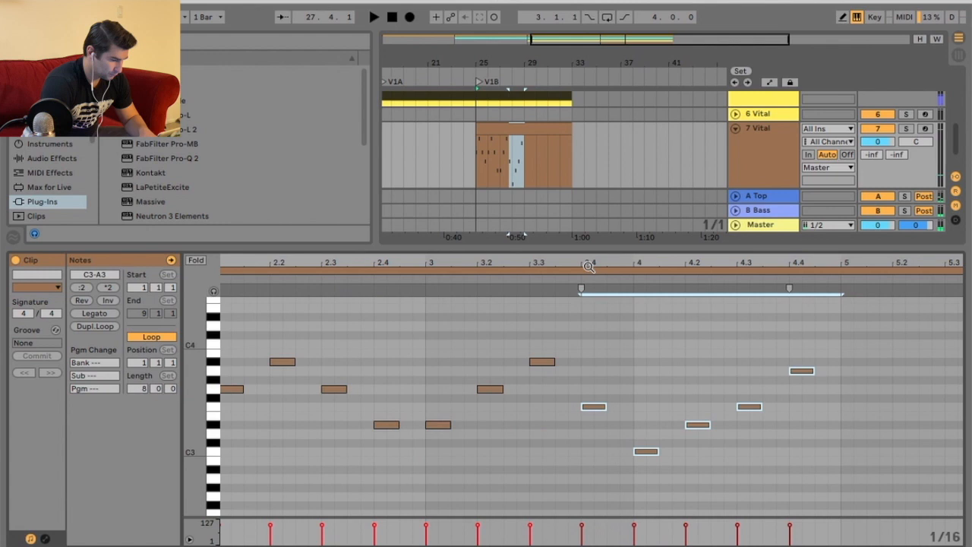
{"action": "left_click_drag", "start_coordinate": [587, 344], "coordinate": [225, 503]}
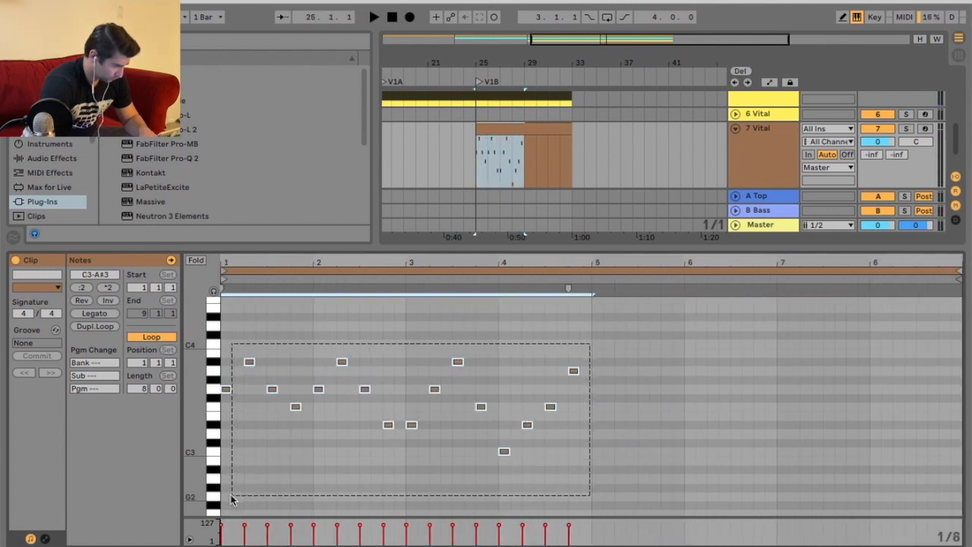
{"action": "key", "text": "ctrl+d"}
{"action": "key", "text": "space"}
{"action": "left_click", "coordinate": [788, 182]}
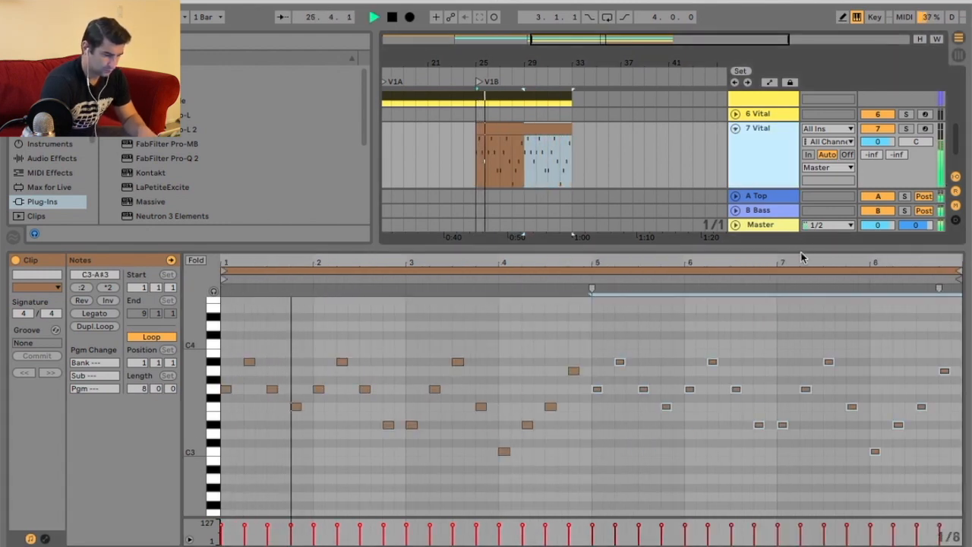
Open Vital's effects, enable the Delay effect and set its mode to Stereo.
{"action": "key", "text": "shift+Tab"}
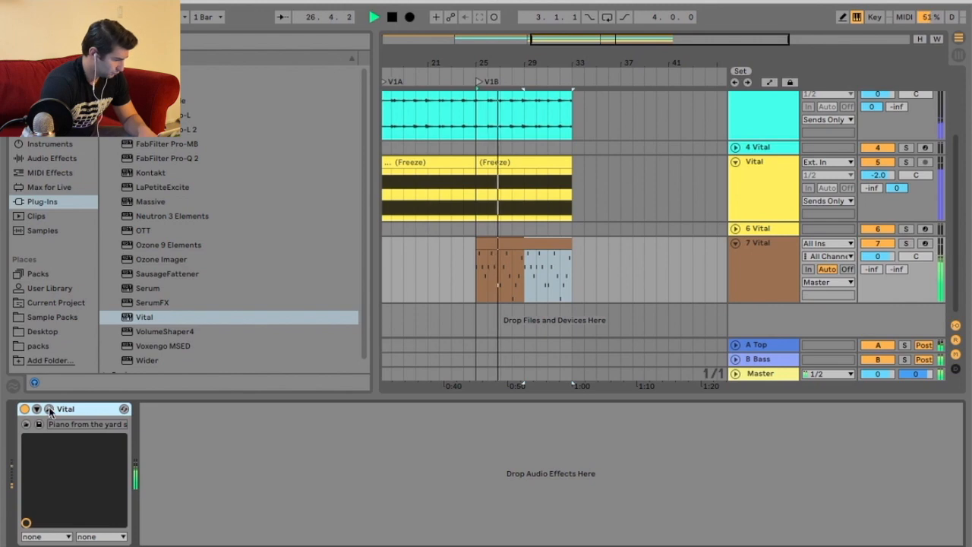
{"action": "key", "text": "super+alt+p"}
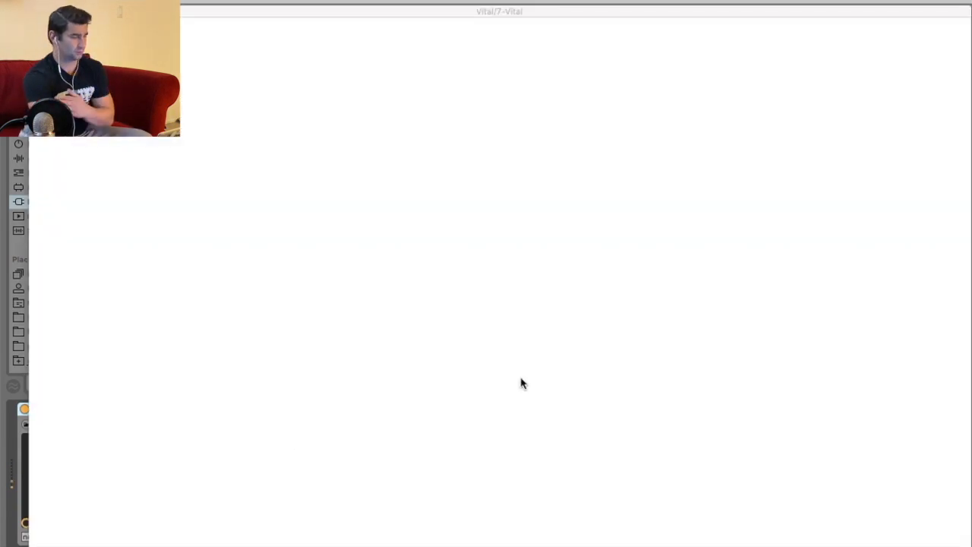
{"action": "left_click", "coordinate": [191, 33]}
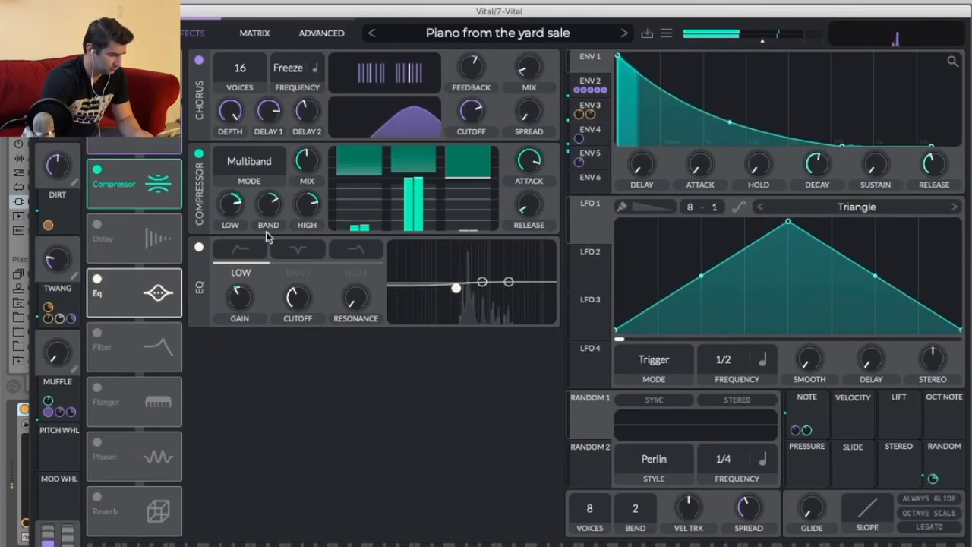
{"action": "left_click", "coordinate": [97, 224]}
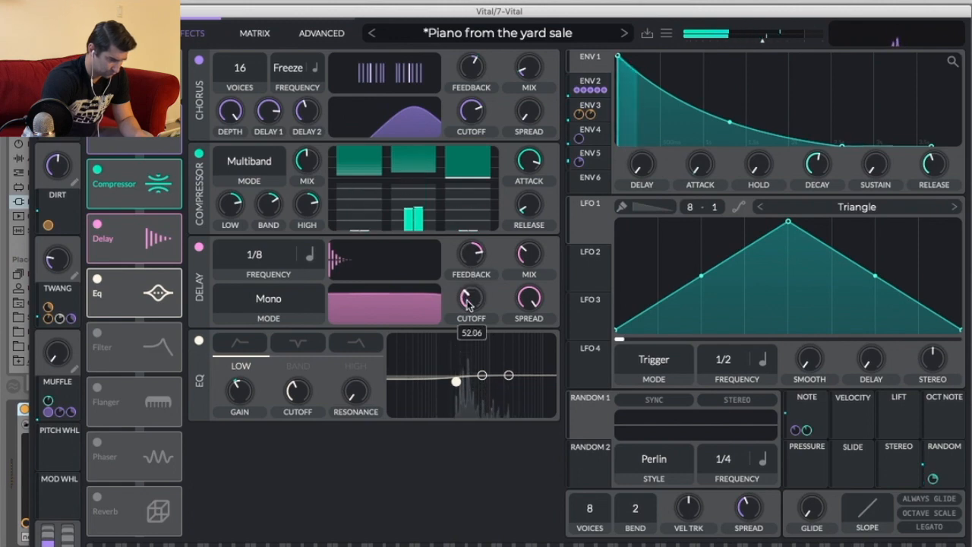
{"action": "left_click", "coordinate": [265, 300]}
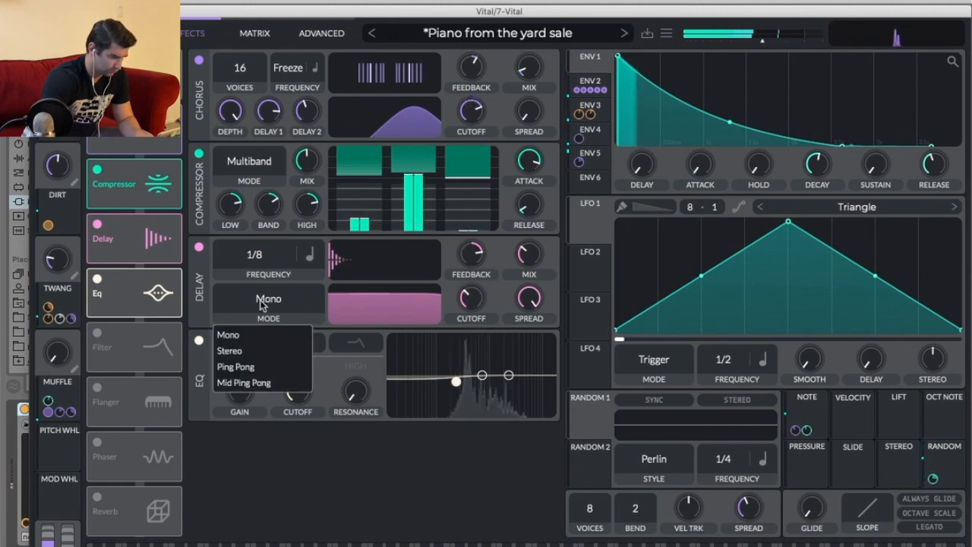
{"action": "left_click", "coordinate": [261, 349]}
{"action": "left_click_drag", "start_coordinate": [458, 11], "coordinate": [439, 356]}
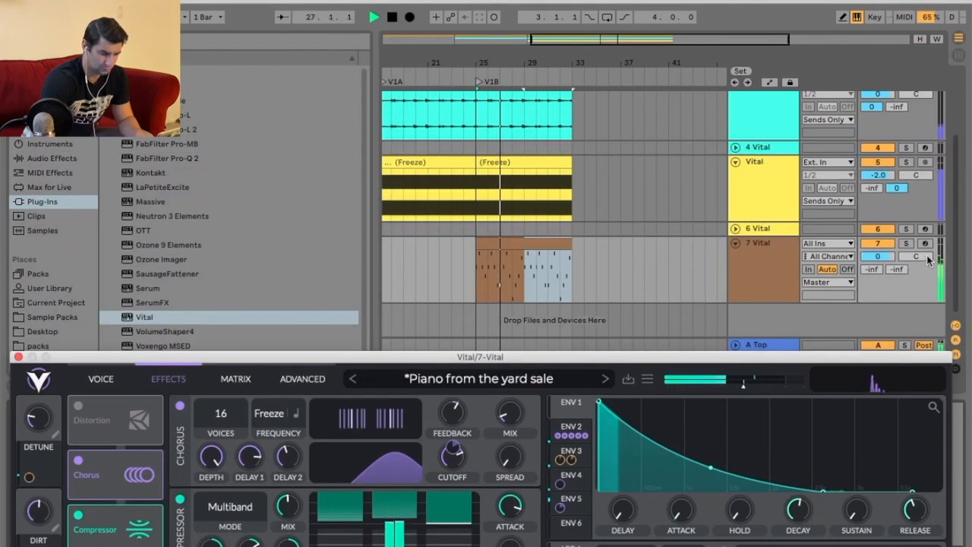
Reopen the Vital window, enable the Reverb effect and lower its high cut and mix.
{"action": "left_click", "coordinate": [827, 281]}
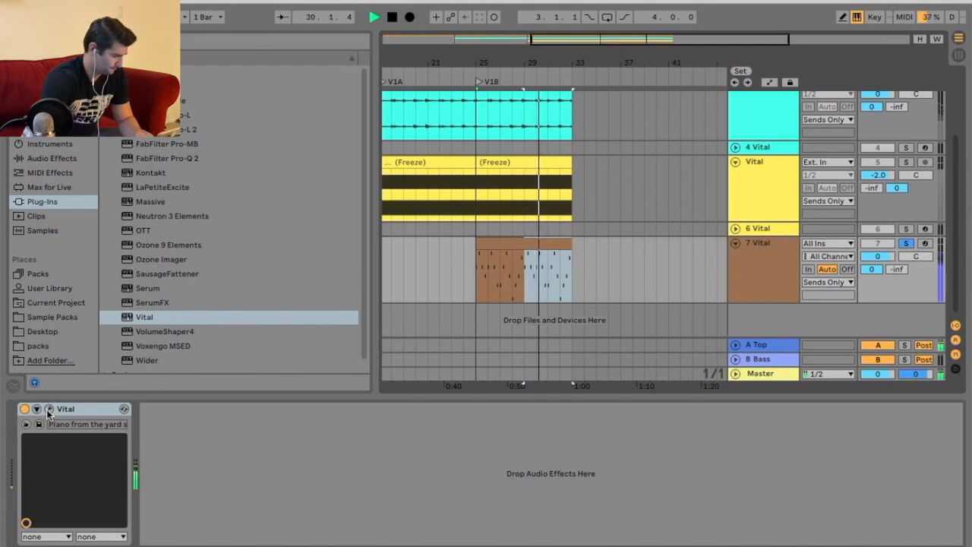
{"action": "key", "text": "alt+super+p"}
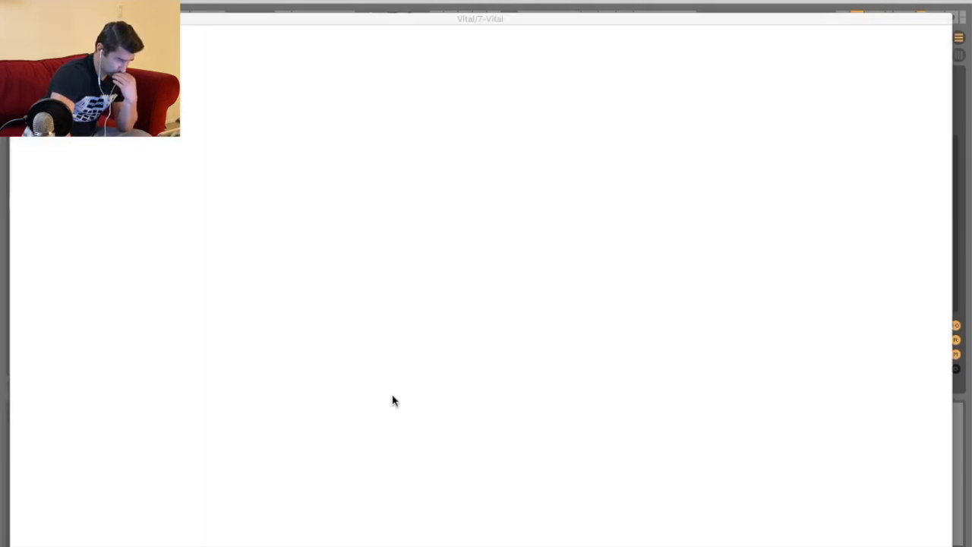
{"action": "left_click_drag", "start_coordinate": [394, 18], "coordinate": [403, 1]}
{"action": "left_click", "coordinate": [188, 23]}
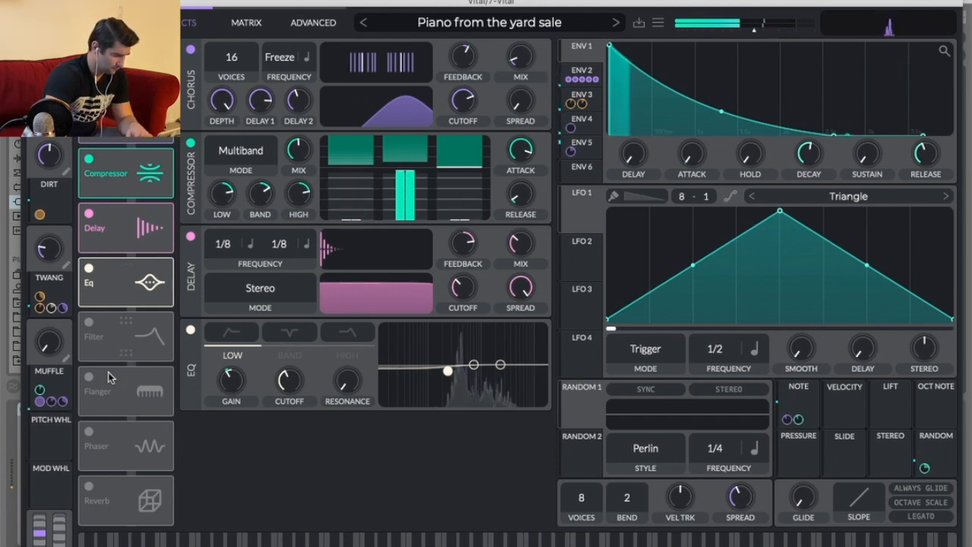
{"action": "left_click", "coordinate": [88, 487]}
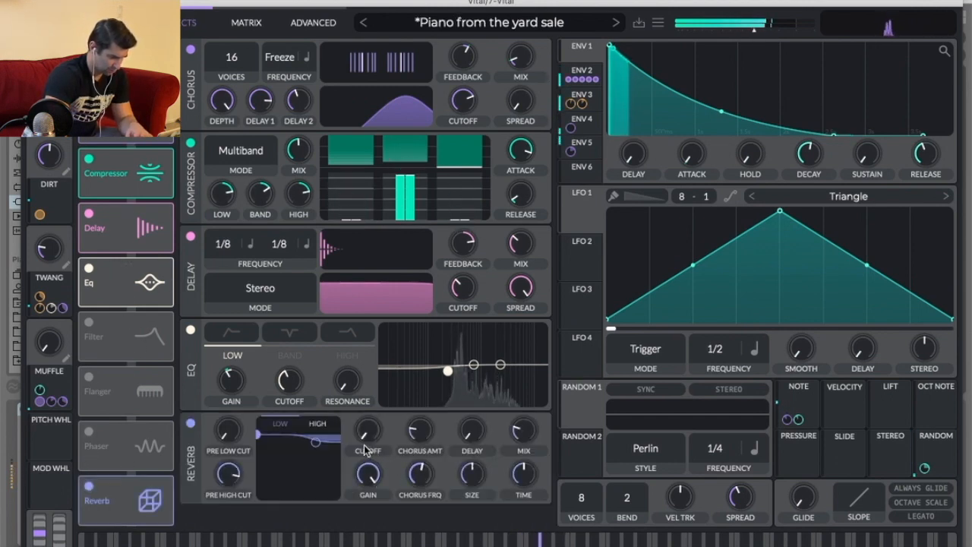
{"action": "mouse_move", "coordinate": [315, 442]}
{"action": "left_mouse_down"}
{"action": "mouse_move", "coordinate": [310, 452]}
{"action": "mouse_move", "coordinate": [310, 443]}
{"action": "left_mouse_up"}
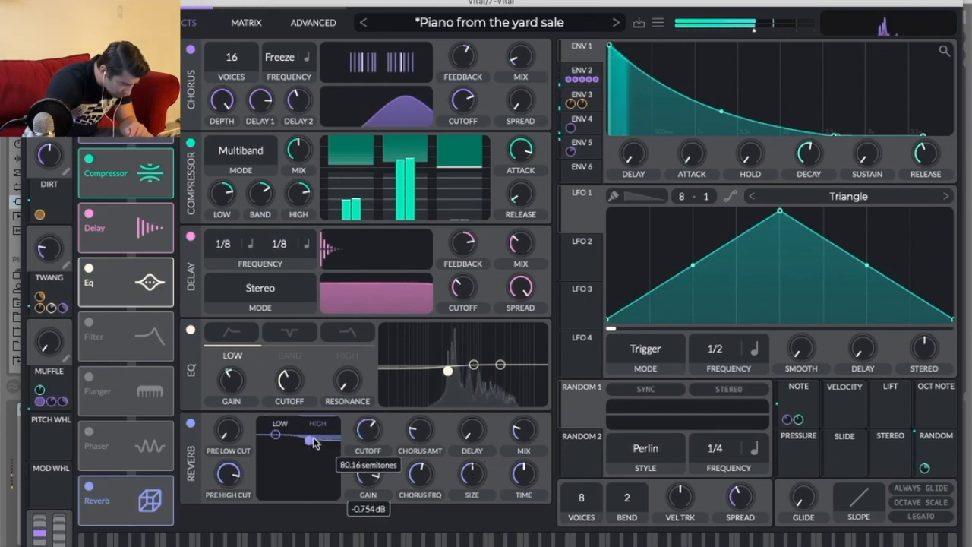
{"action": "left_click_drag", "start_coordinate": [522, 408], "coordinate": [522, 420]}
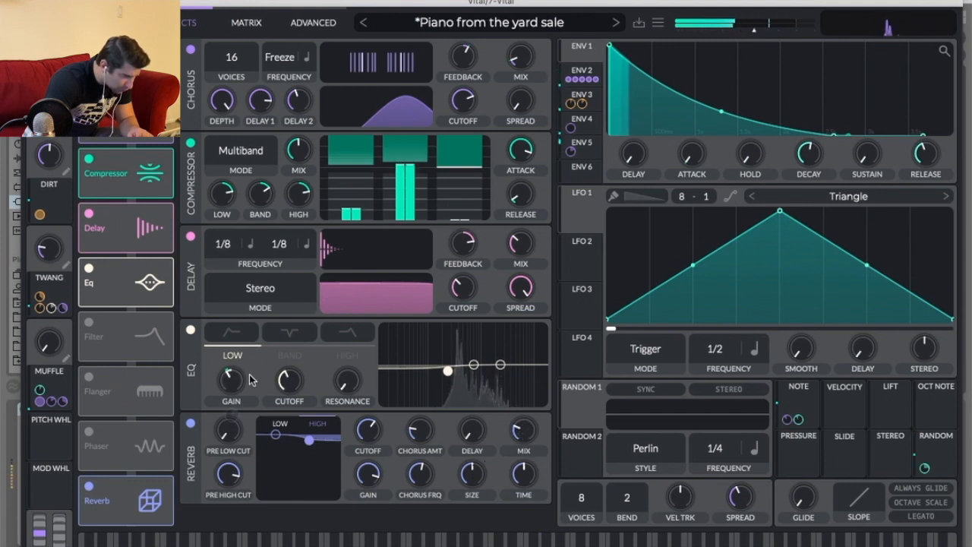
Cut the low end with the EQ's low band and enable the Filter effect.
{"action": "left_click_drag", "start_coordinate": [447, 371], "coordinate": [457, 428]}
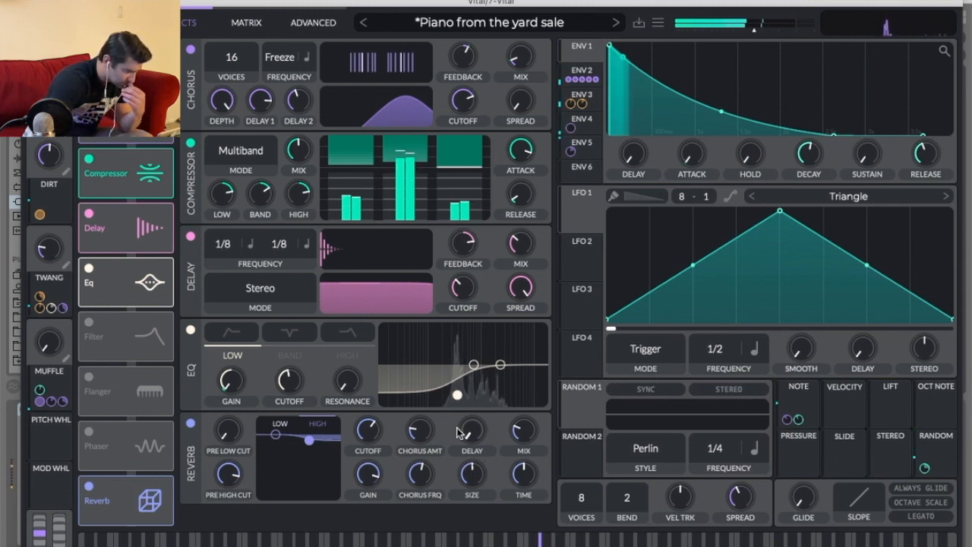
{"action": "left_click", "coordinate": [88, 322]}
{"action": "scroll", "coordinate": [438, 414], "scroll_direction": "down", "scroll_amount": 1}
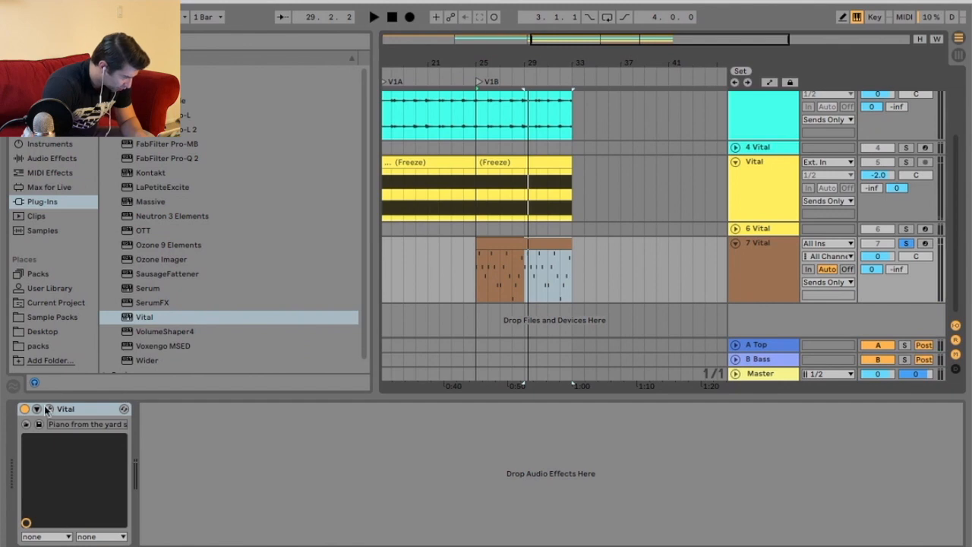
Configure Vital's Filter fx Cutoff as a Live parameter and show its automation lane on track 7.
{"action": "left_click", "coordinate": [45, 408]}
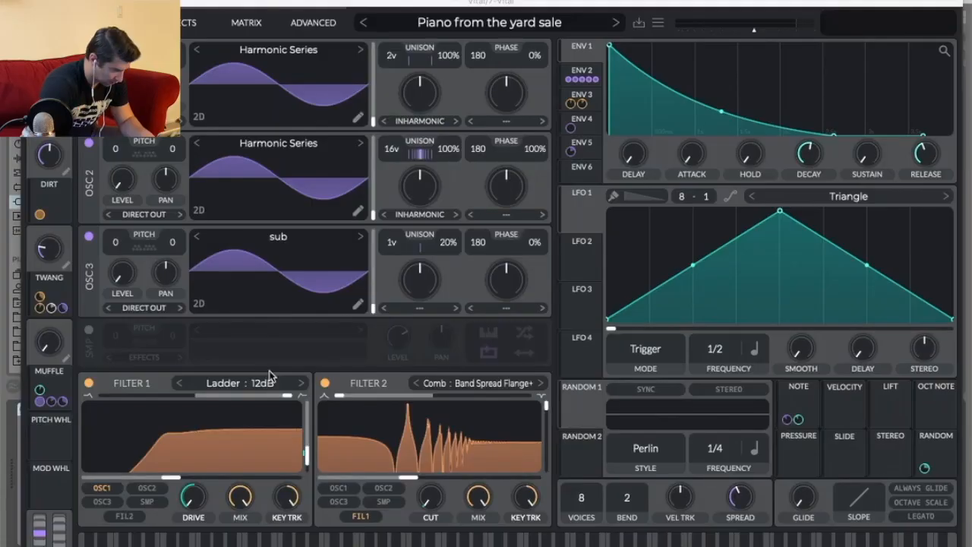
{"action": "left_click", "coordinate": [188, 21]}
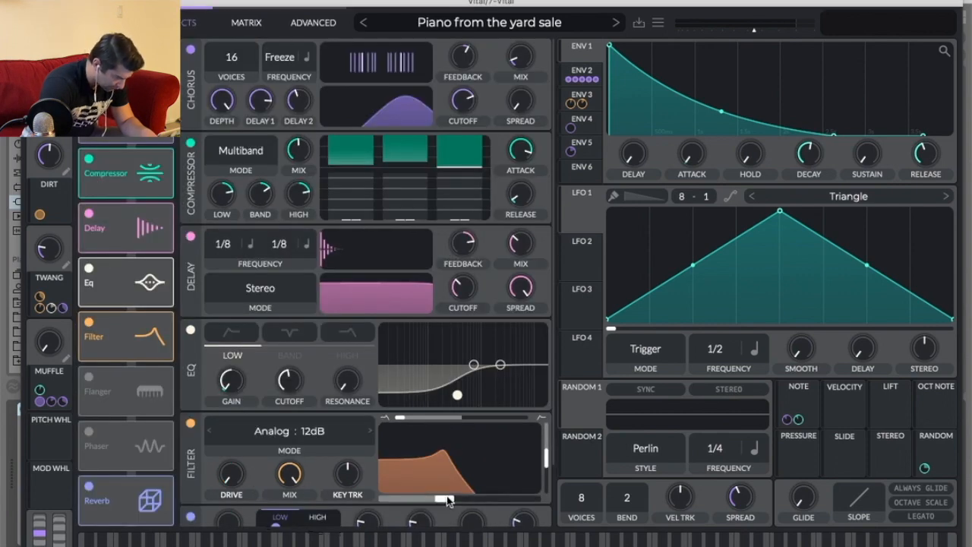
{"action": "left_click_drag", "start_coordinate": [228, 4], "coordinate": [511, 1]}
{"action": "left_click", "coordinate": [480, 6]}
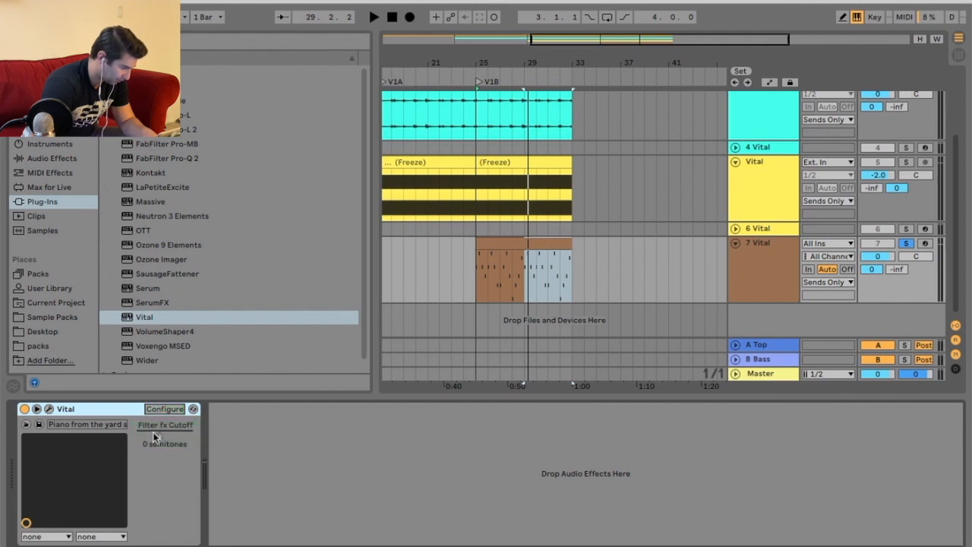
{"action": "right_click", "coordinate": [155, 433]}
{"action": "left_click", "coordinate": [189, 443]}
{"action": "left_click_drag", "start_coordinate": [474, 280], "coordinate": [530, 295]}
{"action": "key", "text": "space"}
Sweep the Filter effect's cutoff up and back down to audition it.
{"action": "left_click", "coordinate": [49, 409]}
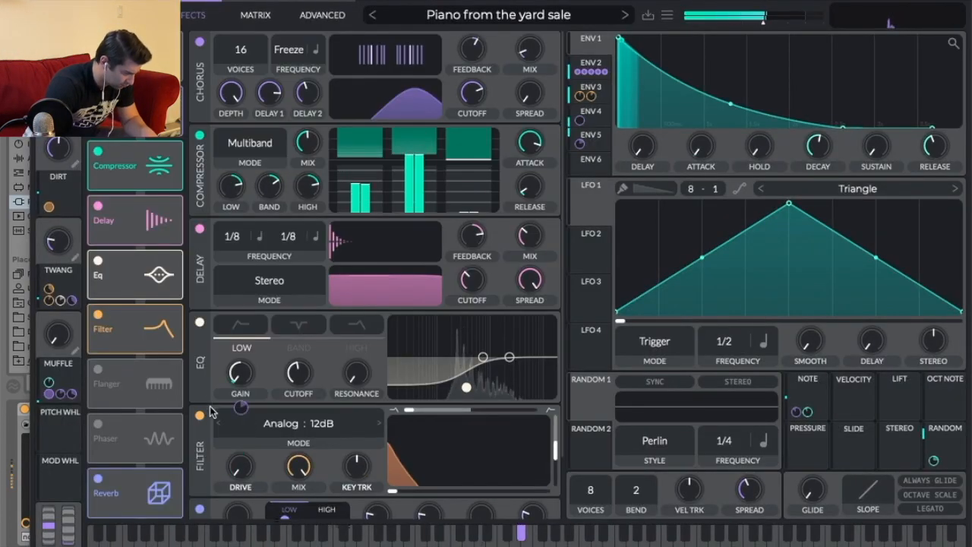
{"action": "left_click_drag", "start_coordinate": [415, 494], "coordinate": [528, 498]}
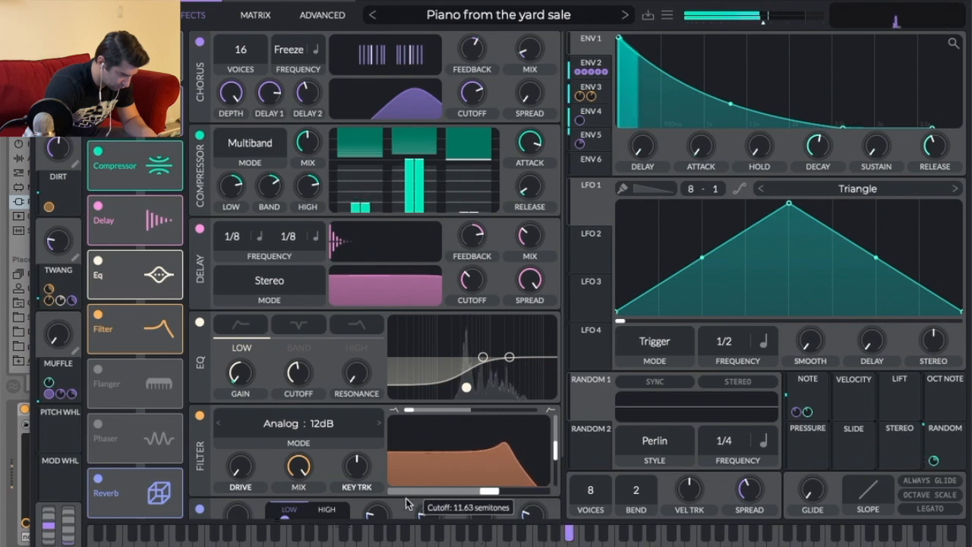
{"action": "left_click_drag", "start_coordinate": [406, 503], "coordinate": [416, 412]}
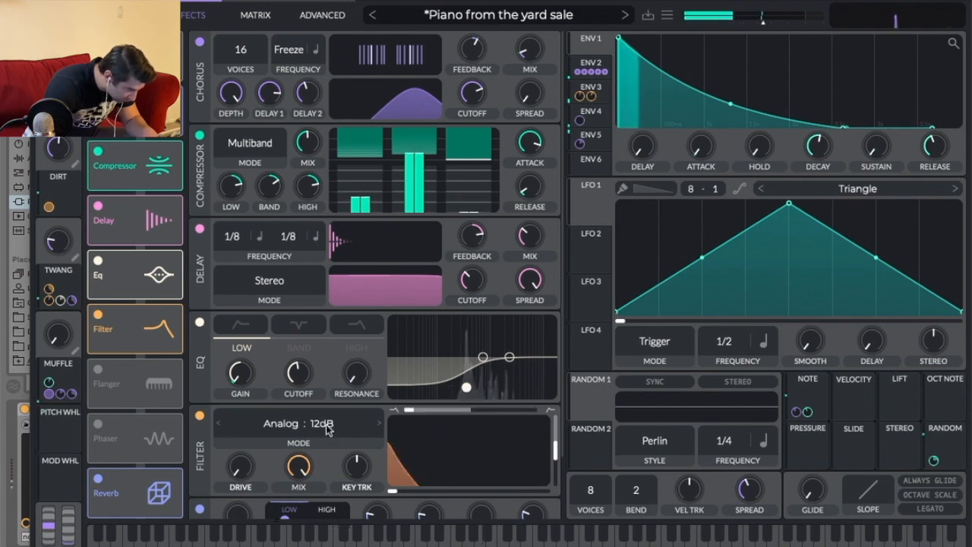
Move the Filter effect after the Reverb in the effects chain and raise its drive.
{"action": "scroll", "coordinate": [220, 419], "scroll_direction": "down", "scroll_amount": 2}
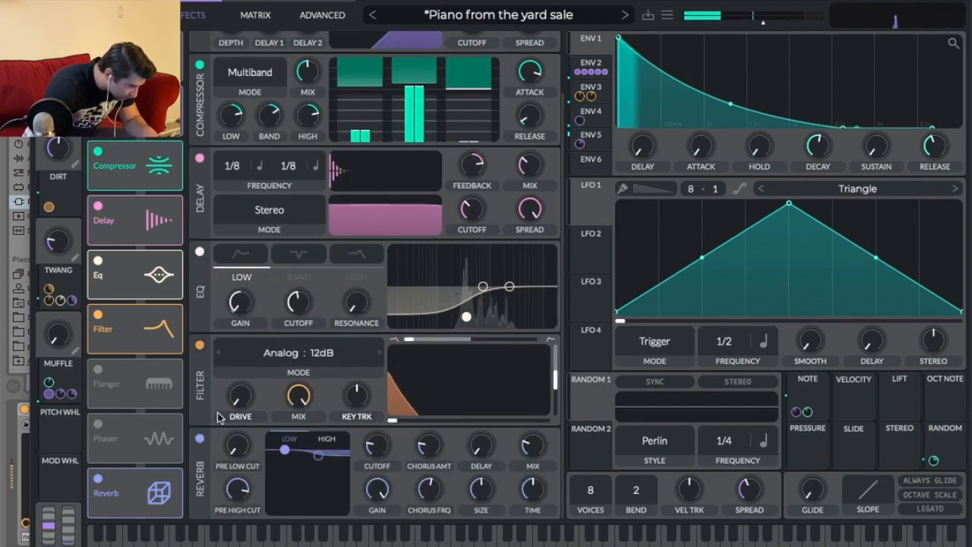
{"action": "left_click_drag", "start_coordinate": [143, 342], "coordinate": [142, 507]}
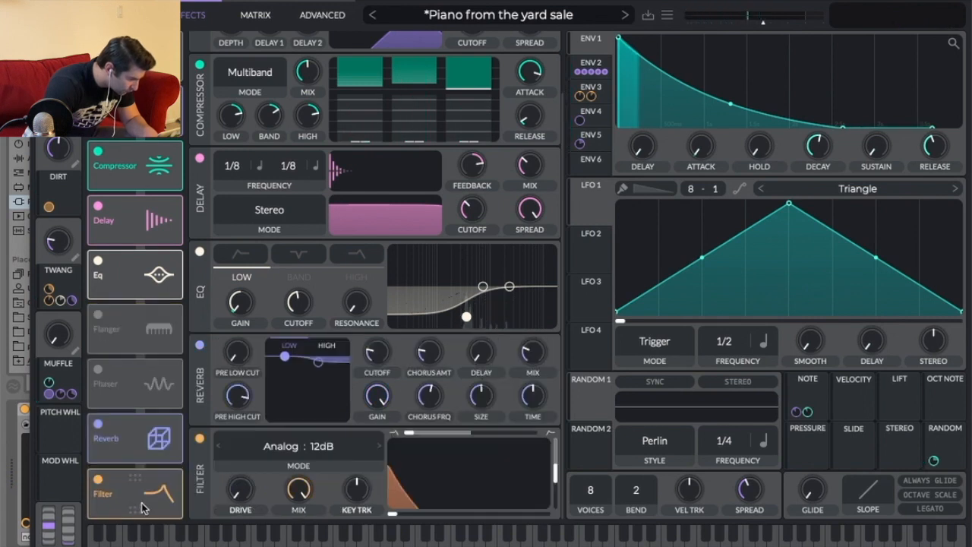
{"action": "left_click_drag", "start_coordinate": [240, 488], "coordinate": [425, 400]}
{"action": "scroll", "coordinate": [380, 364], "scroll_direction": "up", "scroll_amount": 2}
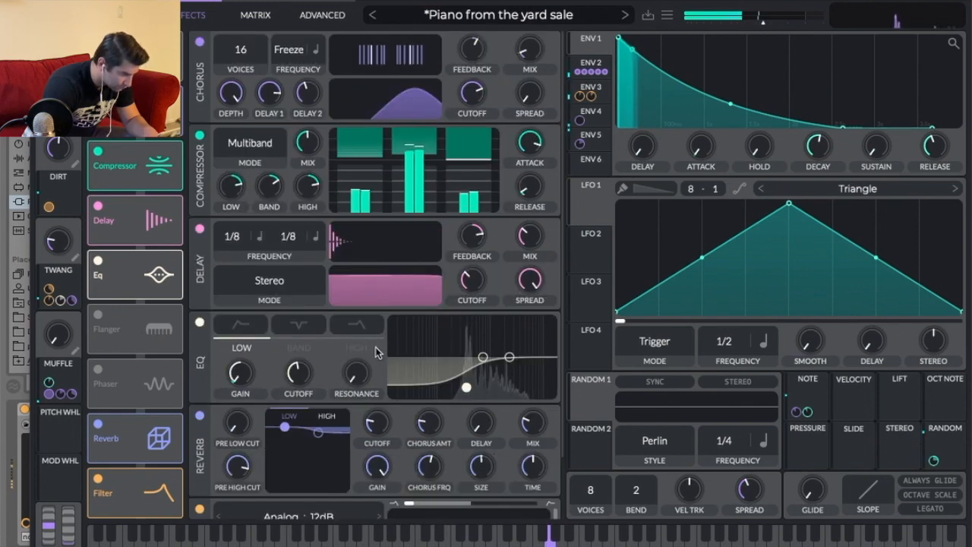
Route oscillators 1, 2 and 3 to the Effects output instead of Direct Out.
{"action": "left_click", "coordinate": [123, 15]}
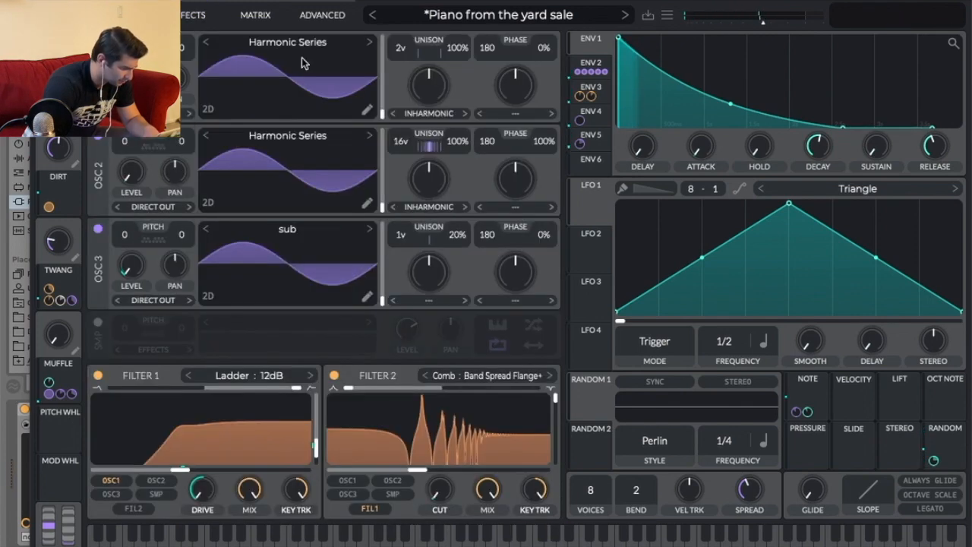
{"action": "left_click", "coordinate": [149, 301]}
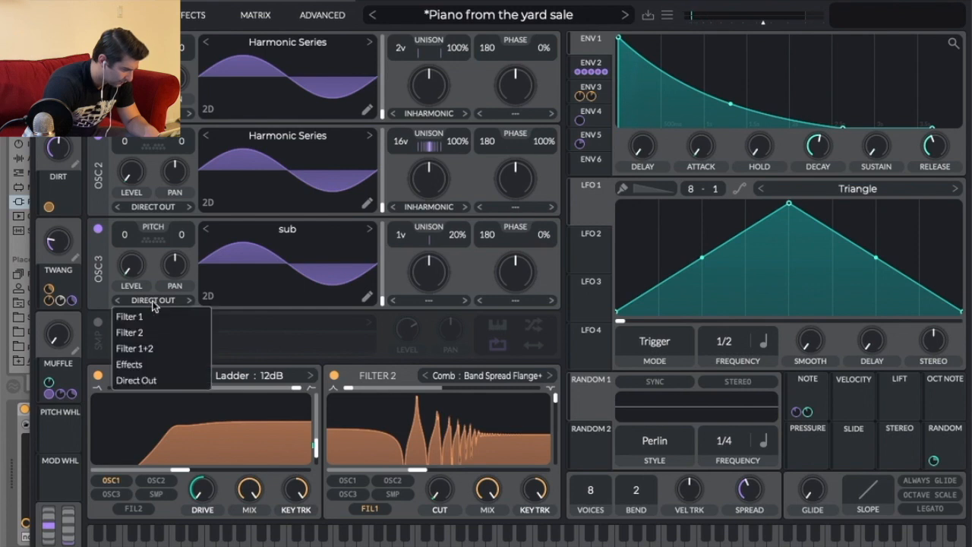
{"action": "left_click", "coordinate": [158, 362]}
{"action": "left_click", "coordinate": [154, 205]}
{"action": "left_click", "coordinate": [155, 284]}
{"action": "left_click", "coordinate": [150, 204]}
{"action": "left_click", "coordinate": [142, 271]}
{"action": "left_click", "coordinate": [152, 114]}
{"action": "left_click", "coordinate": [151, 175]}
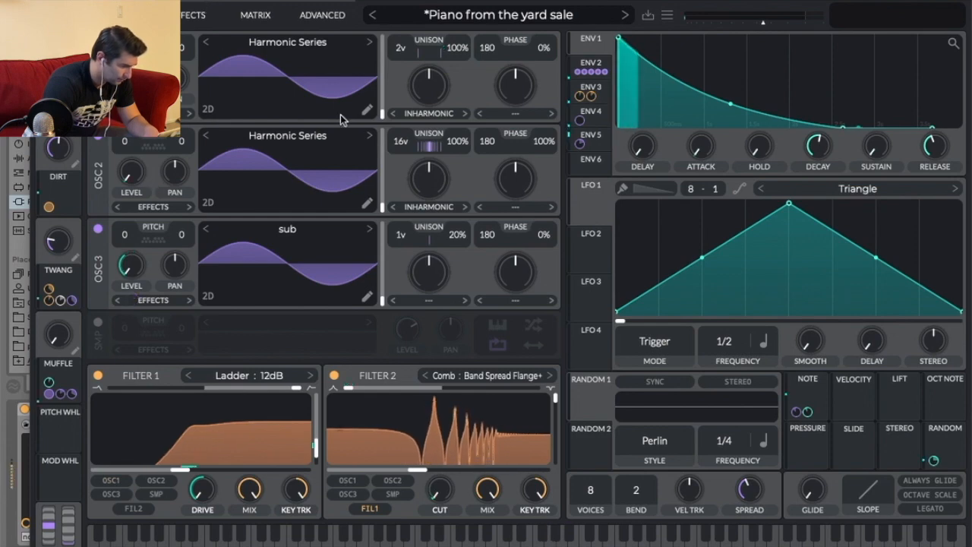
Draw a rising Filter fx Cutoff automation ramp across the V1B clip from bar 25 to bar 33.
{"action": "left_click", "coordinate": [204, 15]}
{"action": "scroll", "coordinate": [426, 419], "scroll_direction": "down", "scroll_amount": 2}
{"action": "mouse_move", "coordinate": [393, 513]}
{"action": "left_mouse_down"}
{"action": "mouse_move", "coordinate": [543, 518]}
{"action": "mouse_move", "coordinate": [393, 515]}
{"action": "left_mouse_up"}
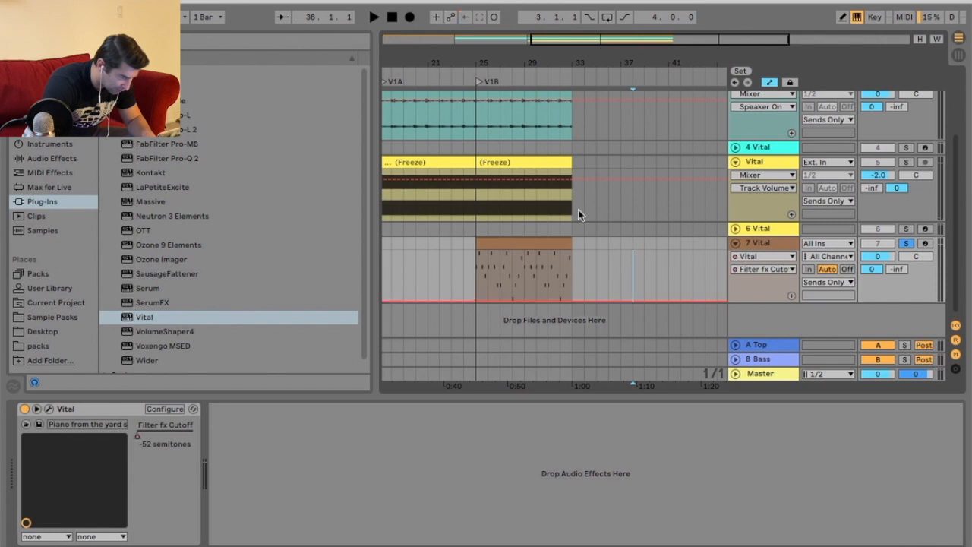
{"action": "left_click_drag", "start_coordinate": [572, 299], "coordinate": [543, 209]}
{"action": "key", "text": "space"}
{"action": "left_click", "coordinate": [499, 110]}
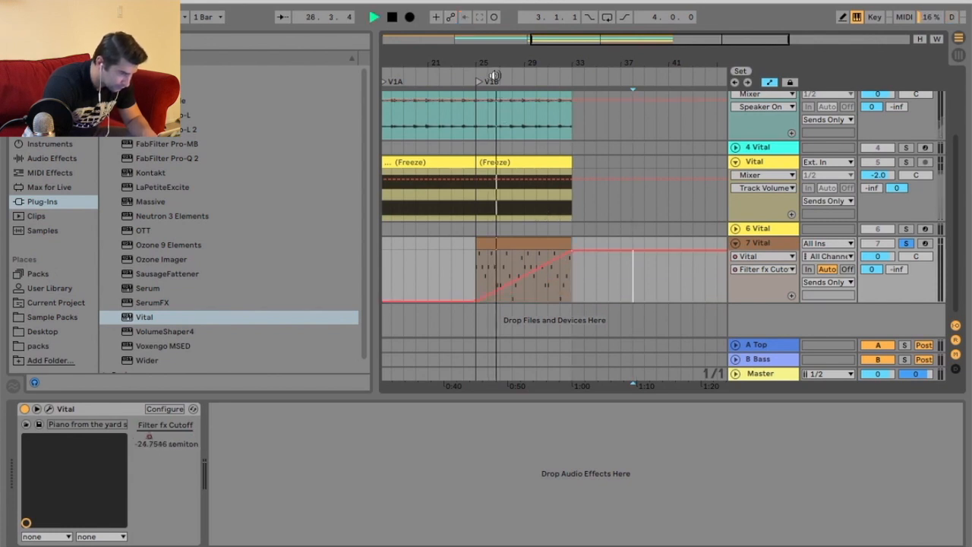
Raise the cutoff automation's starting point and solo track 7 to audition it.
{"action": "left_click_drag", "start_coordinate": [473, 302], "coordinate": [475, 287]}
{"action": "left_click", "coordinate": [475, 276]}
{"action": "key", "text": "space"}
{"action": "key", "text": "space"}
{"action": "left_click", "coordinate": [905, 243]}
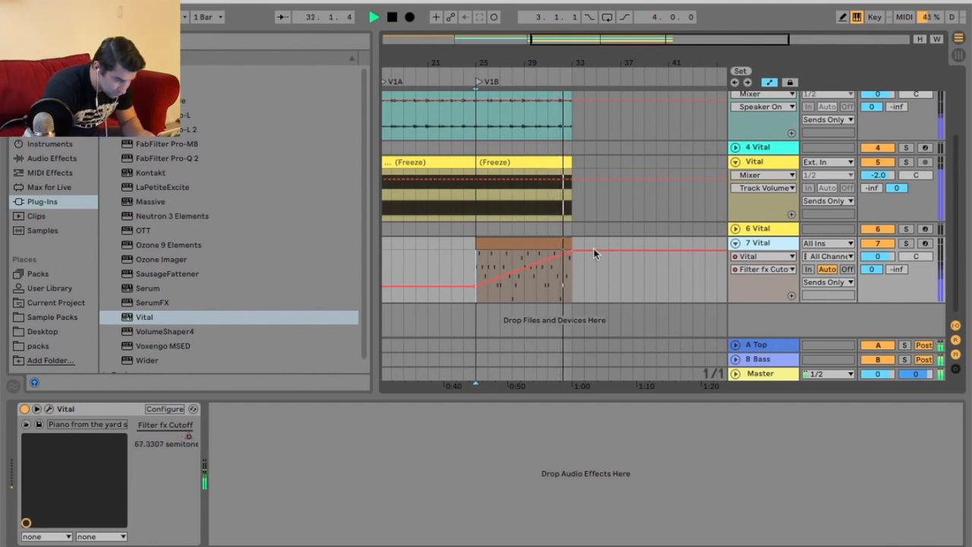
{"action": "key", "text": "space"}
Add a peak breakpoint at bar 29 and lower the end point so the cutoff rises and falls.
{"action": "left_click", "coordinate": [524, 258]}
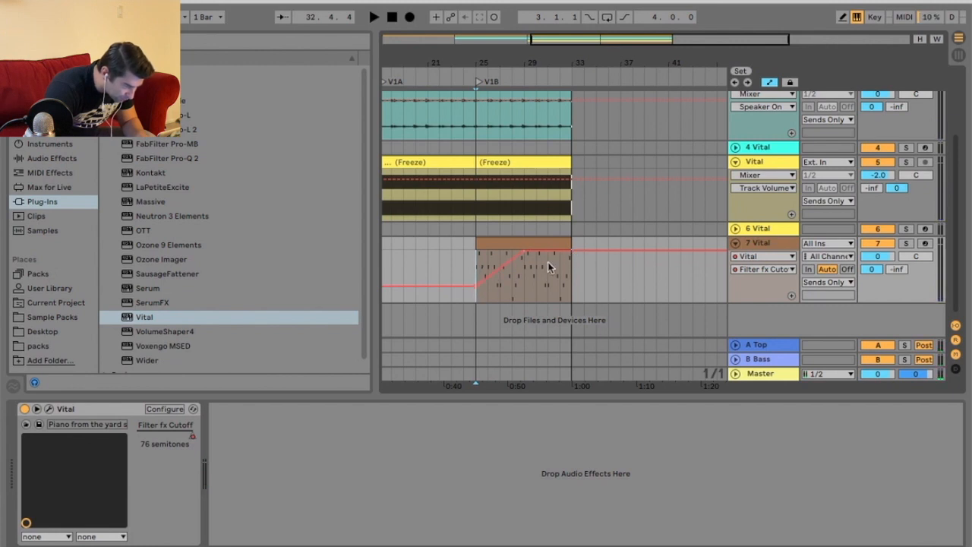
{"action": "left_click_drag", "start_coordinate": [572, 253], "coordinate": [572, 279]}
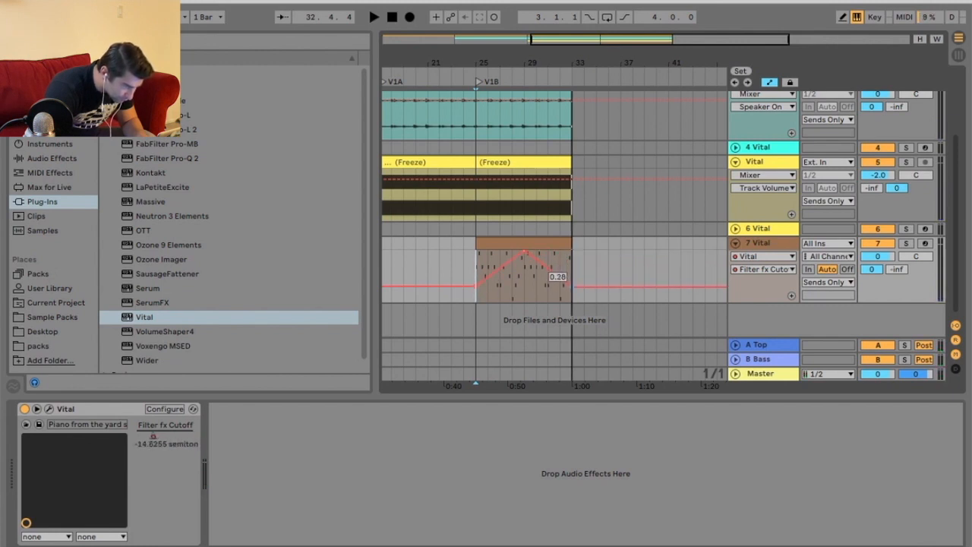
{"action": "key", "text": "space"}
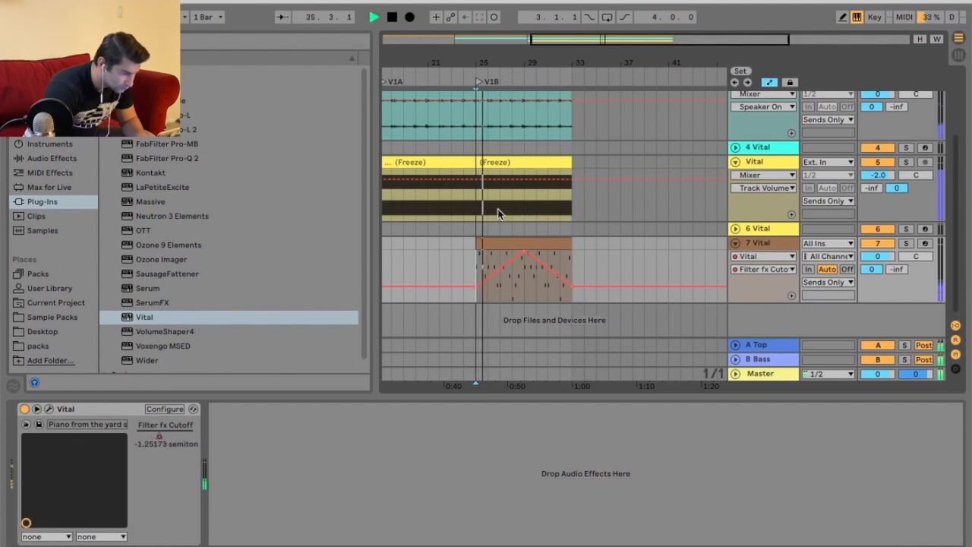
Fine-tune the start, peak and end breakpoints of the cutoff automation.
{"action": "left_click_drag", "start_coordinate": [477, 287], "coordinate": [478, 282]}
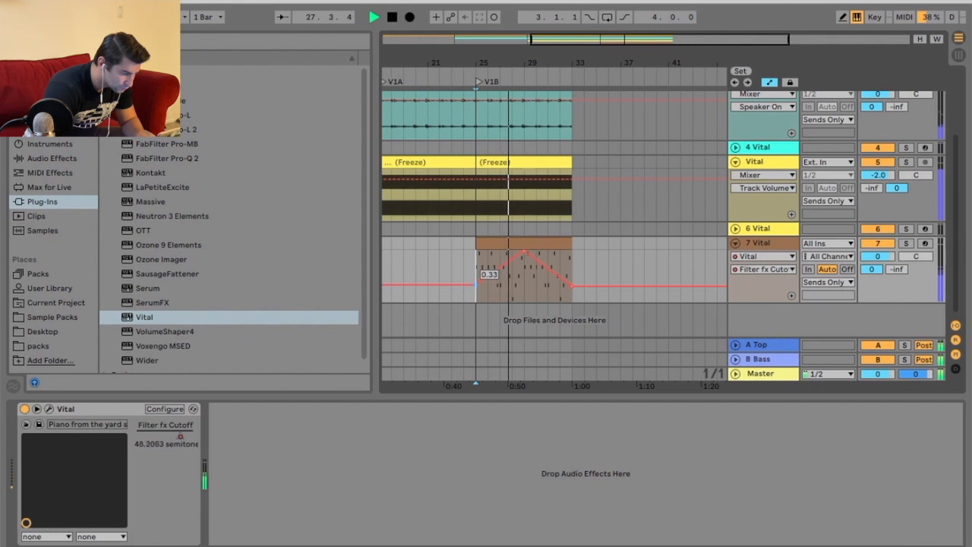
{"action": "left_click_drag", "start_coordinate": [523, 256], "coordinate": [524, 259]}
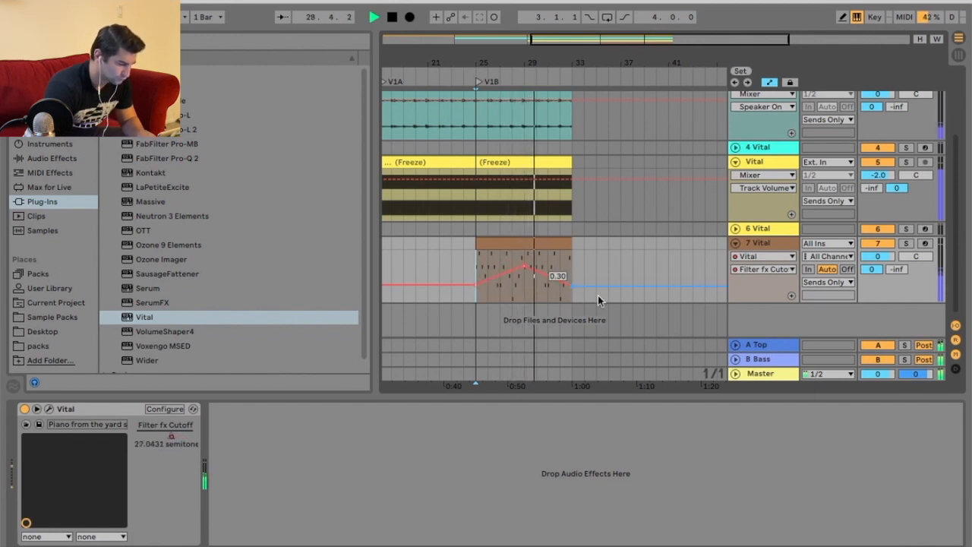
{"action": "left_click_drag", "start_coordinate": [571, 287], "coordinate": [571, 284]}
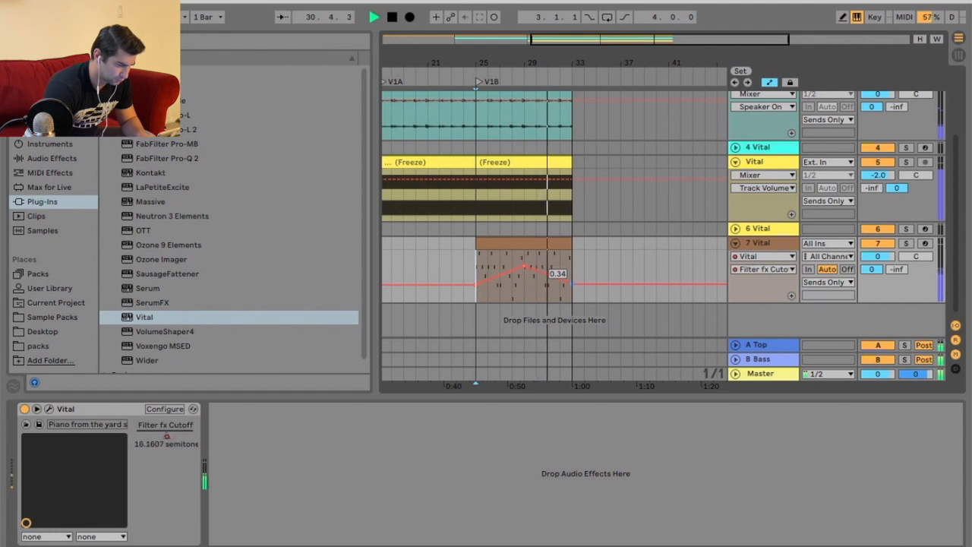
{"action": "left_click_drag", "start_coordinate": [572, 286], "coordinate": [572, 281]}
{"action": "left_click_drag", "start_coordinate": [479, 283], "coordinate": [478, 281]}
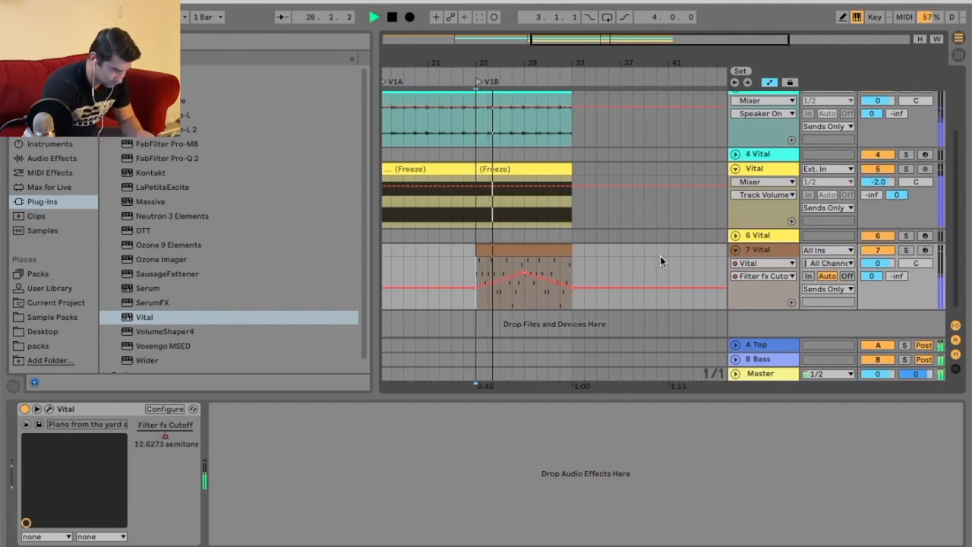
Try to duplicate the V1B clip on track 7.
{"action": "left_click", "coordinate": [749, 248]}
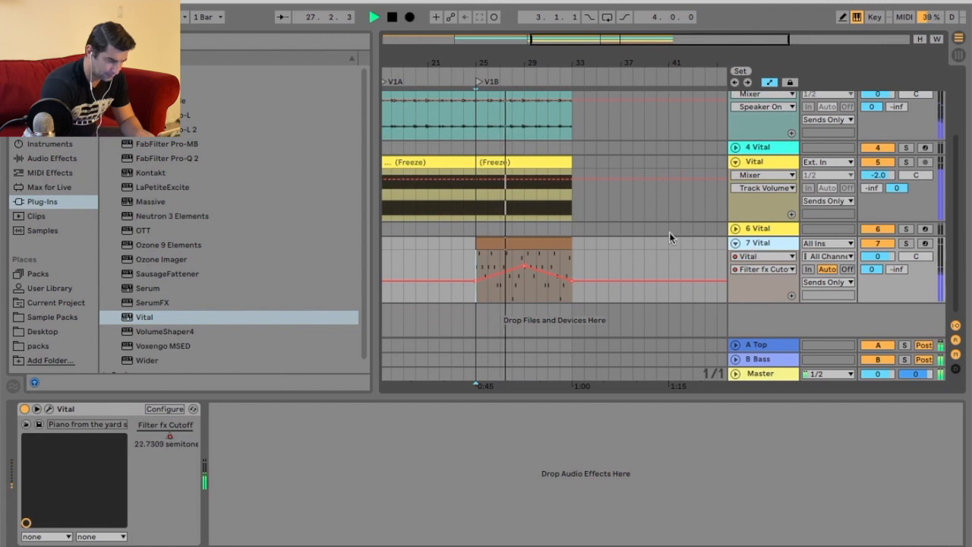
{"action": "left_click", "coordinate": [562, 244]}
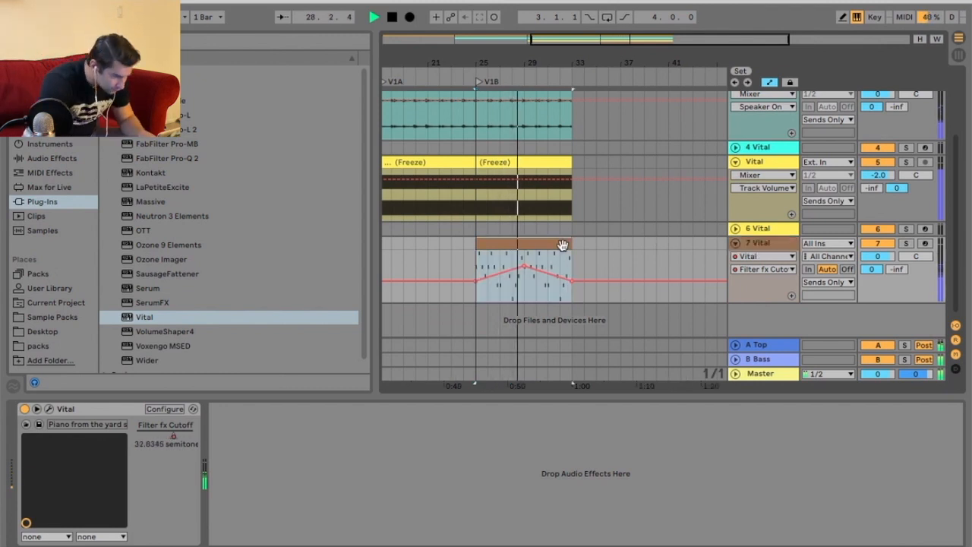
{"action": "key", "text": "super+d"}
{"action": "scroll", "coordinate": [563, 245], "scroll_direction": "up", "scroll_amount": 3}
{"action": "scroll", "coordinate": [558, 240], "scroll_direction": "down", "scroll_amount": 3}
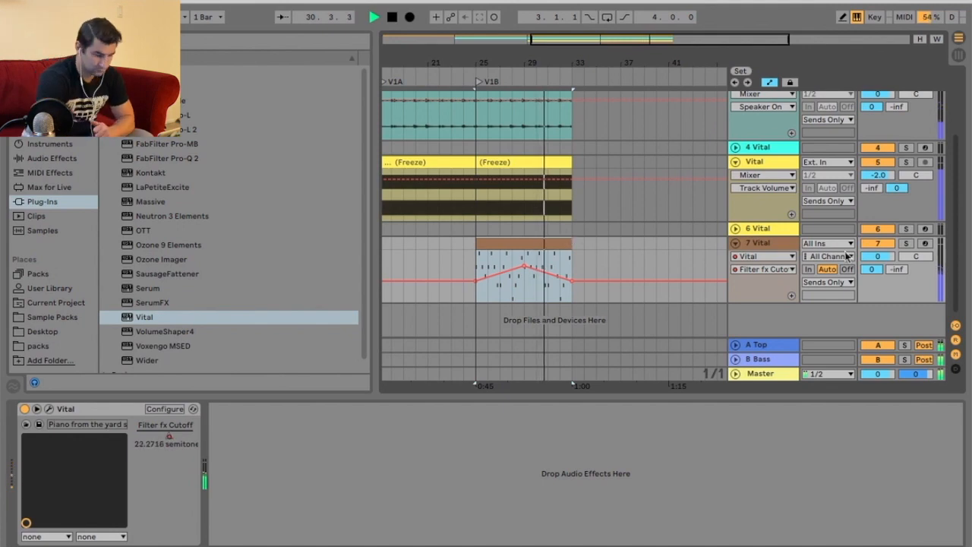
Reopen the Vital plugin window on its effects page.
{"action": "left_click", "coordinate": [778, 245]}
{"action": "key", "text": "space"}
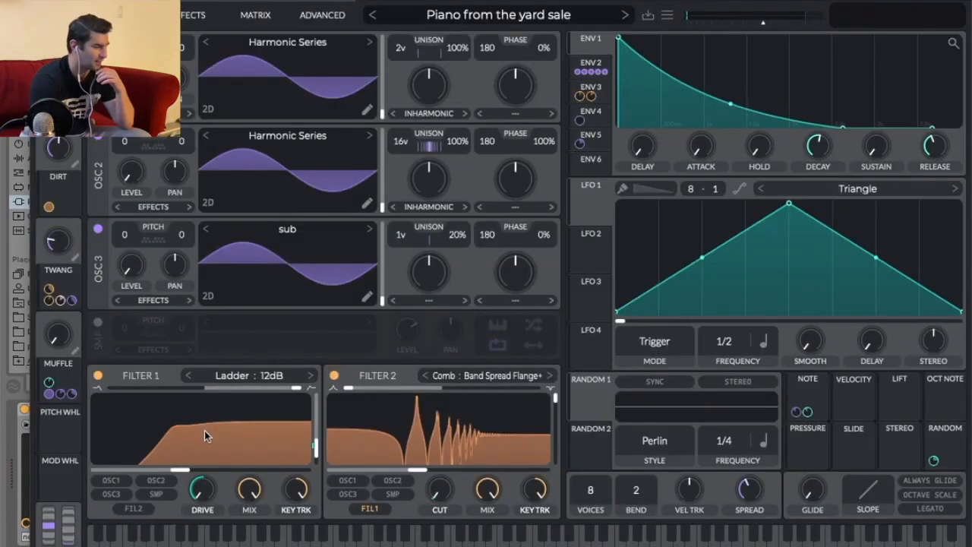
{"action": "left_click", "coordinate": [184, 21]}
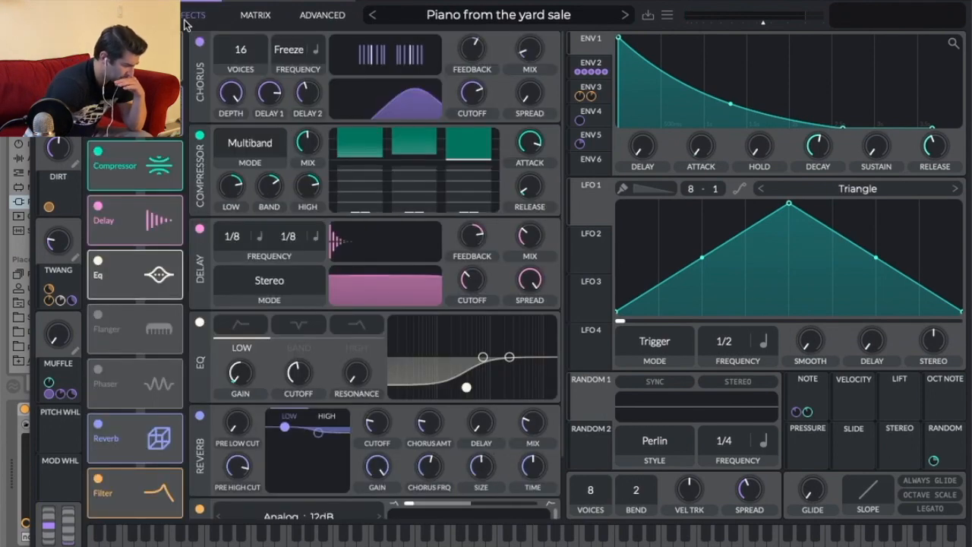
Enable the Phaser effect and move it to the end of Vital's effects chain.
{"action": "scroll", "coordinate": [550, 427], "scroll_direction": "down", "scroll_amount": 3}
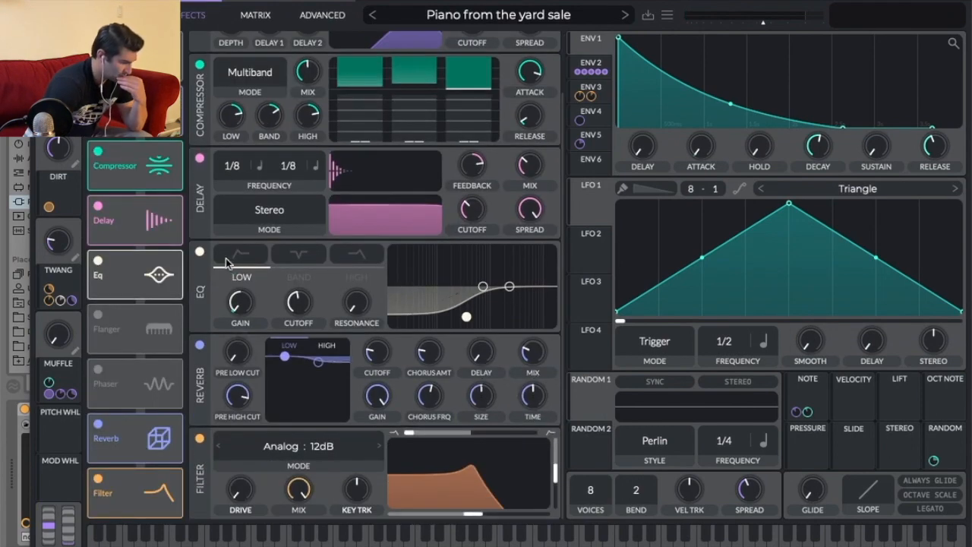
{"action": "scroll", "coordinate": [201, 282], "scroll_direction": "up", "scroll_amount": 3}
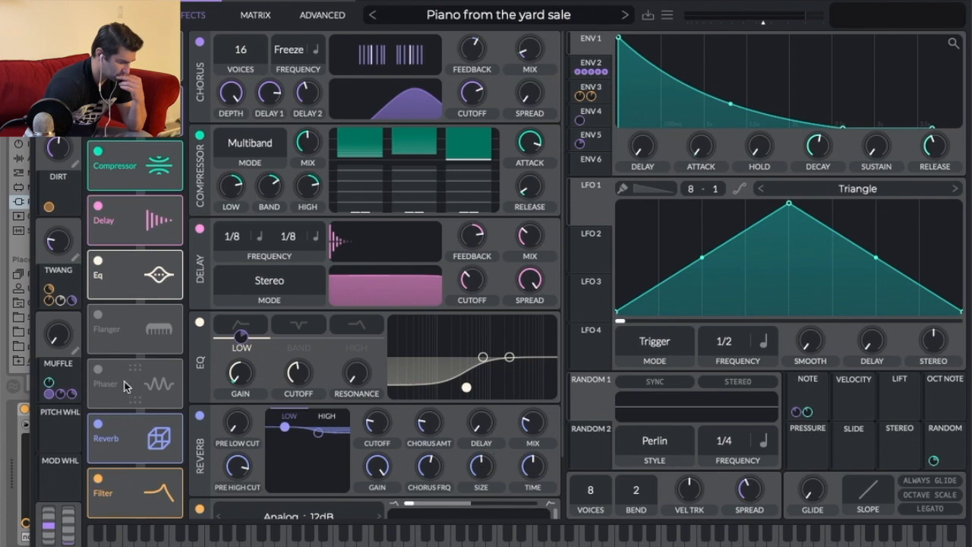
{"action": "left_click_drag", "start_coordinate": [125, 381], "coordinate": [126, 492]}
{"action": "left_click", "coordinate": [99, 478]}
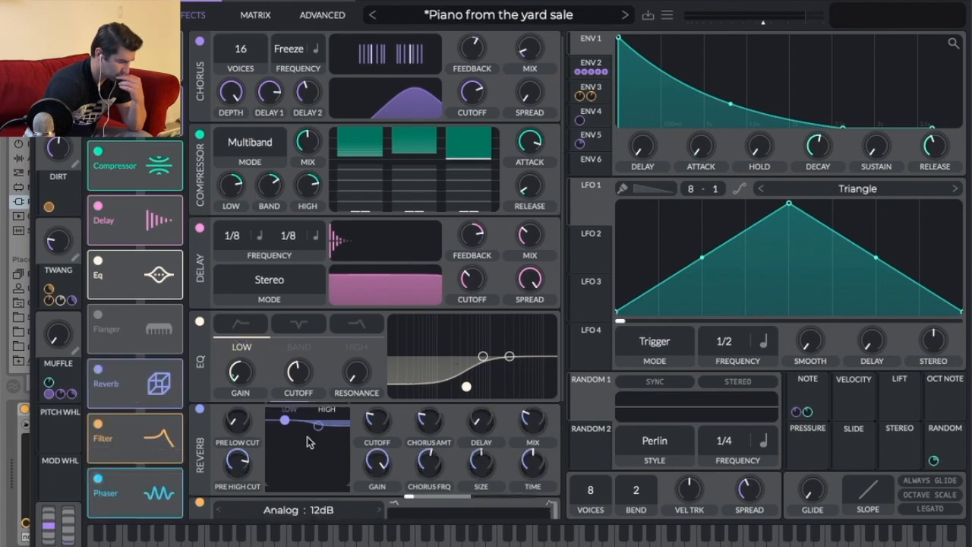
{"action": "scroll", "coordinate": [448, 302], "scroll_direction": "down", "scroll_amount": 7}
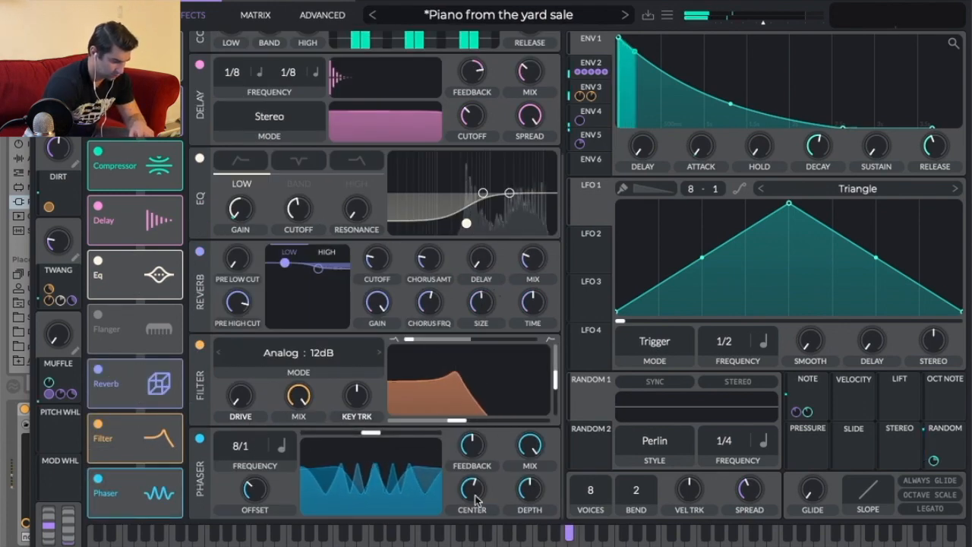
Turn up the Phaser's Center knob.
{"action": "left_click_drag", "start_coordinate": [519, 4], "coordinate": [575, 397]}
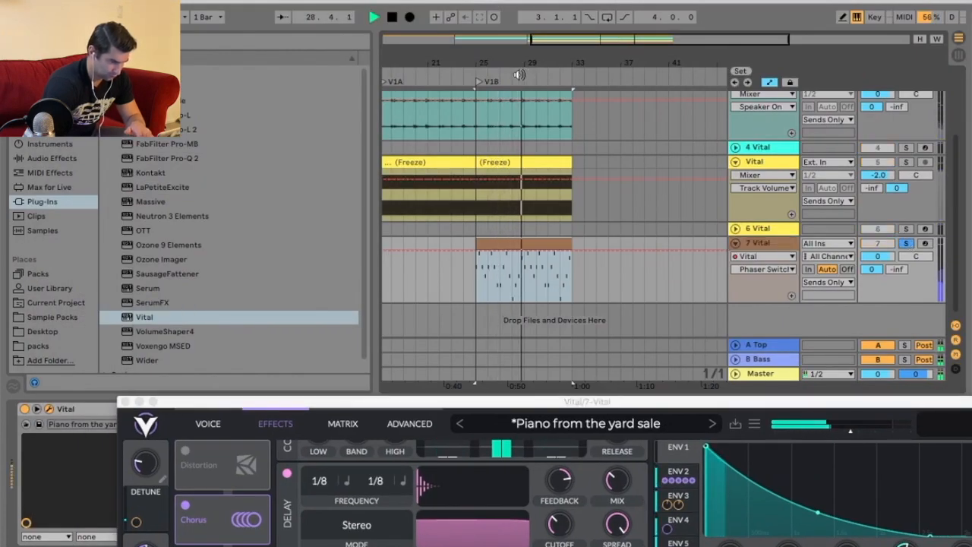
{"action": "left_click_drag", "start_coordinate": [583, 401], "coordinate": [483, 0]}
{"action": "left_click_drag", "start_coordinate": [469, 493], "coordinate": [483, 381]}
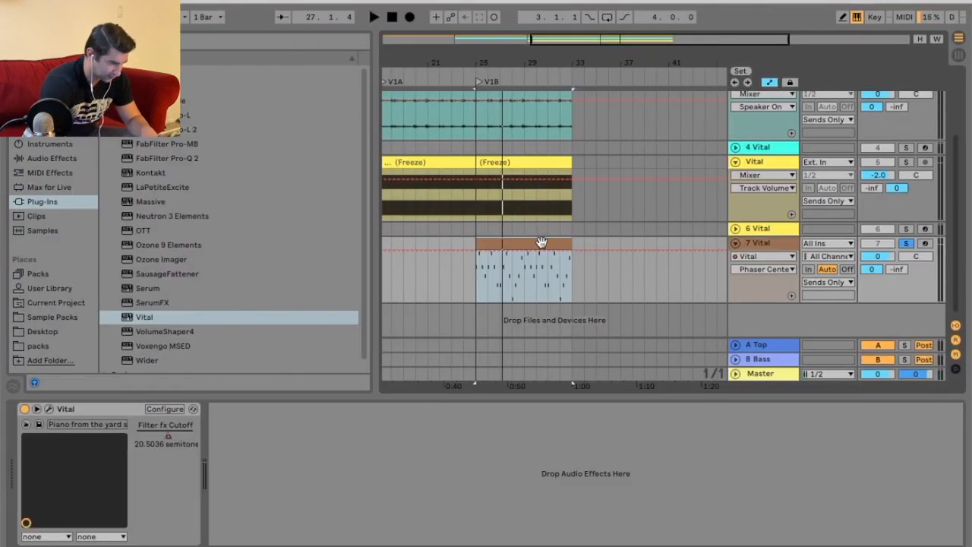
Duplicate the piano arpeggio track 7.
{"action": "right_click", "coordinate": [541, 243]}
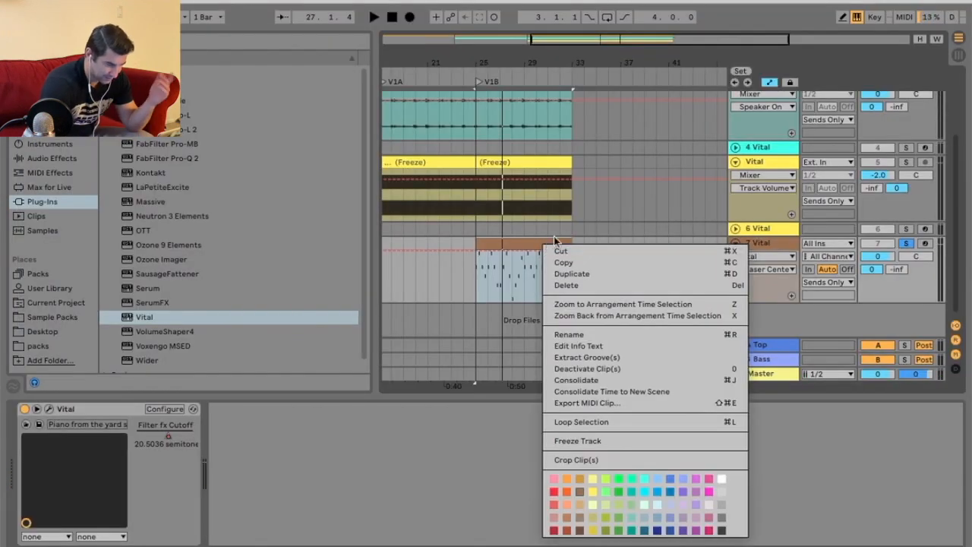
{"action": "left_click", "coordinate": [766, 249]}
{"action": "right_click", "coordinate": [767, 249]}
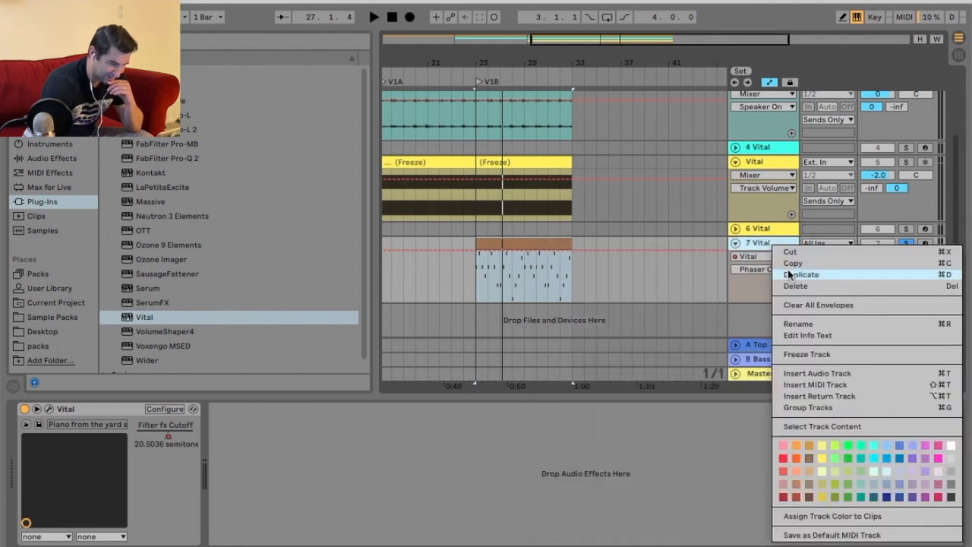
Deactivate the clip on the duplicated track 8 and fold that track.
{"action": "right_click", "coordinate": [560, 248]}
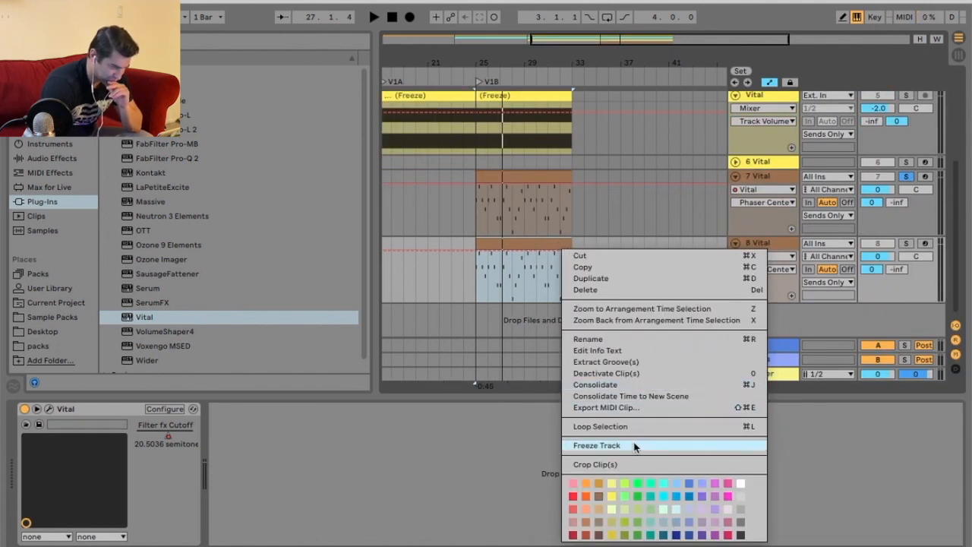
{"action": "right_click", "coordinate": [525, 238]}
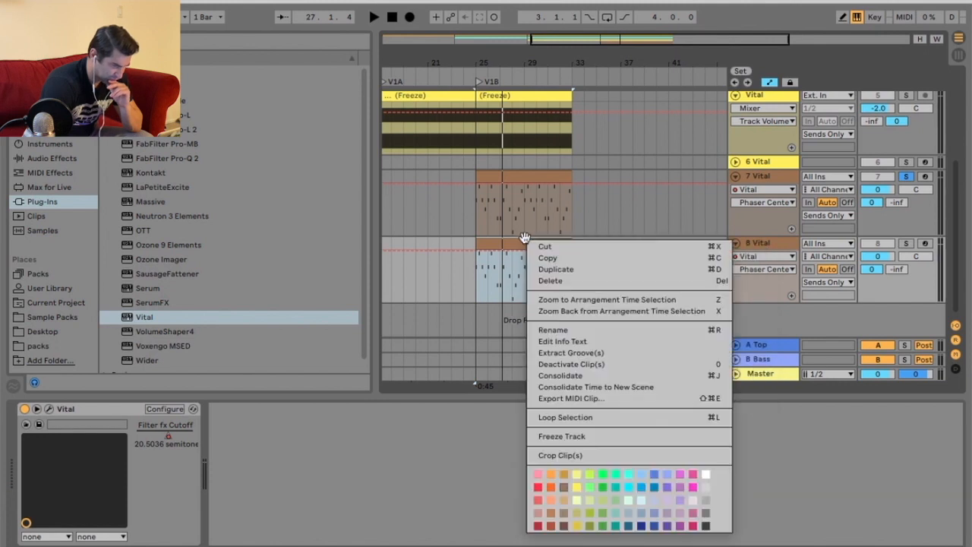
{"action": "left_click", "coordinate": [640, 365]}
{"action": "left_click", "coordinate": [735, 243]}
Freeze and flatten track 7 to audio, then start playback.
{"action": "right_click", "coordinate": [541, 175]}
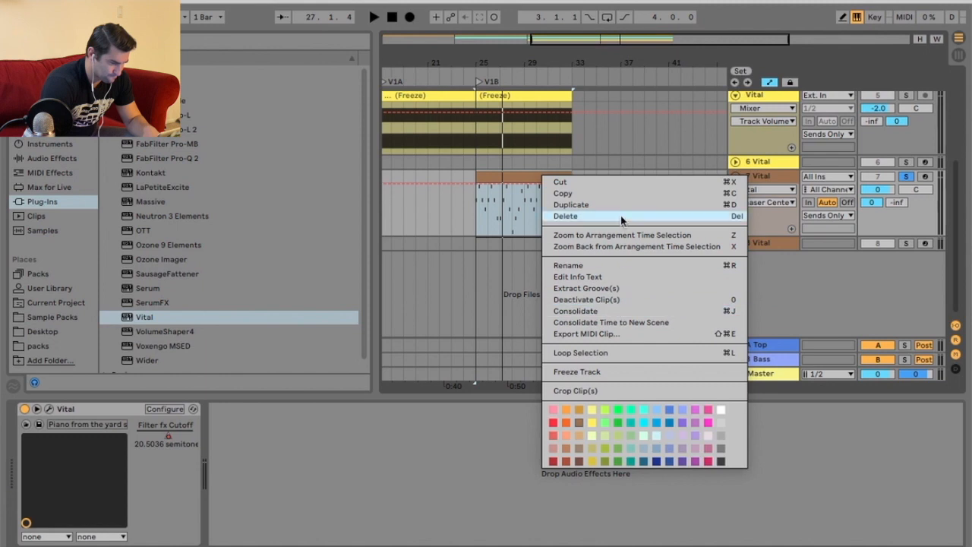
{"action": "left_click", "coordinate": [621, 372]}
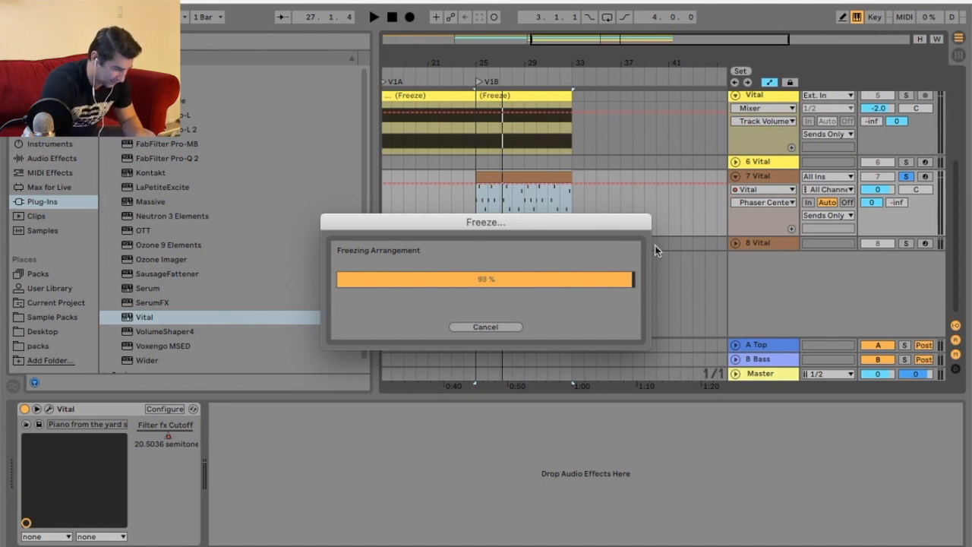
{"action": "right_click", "coordinate": [520, 175]}
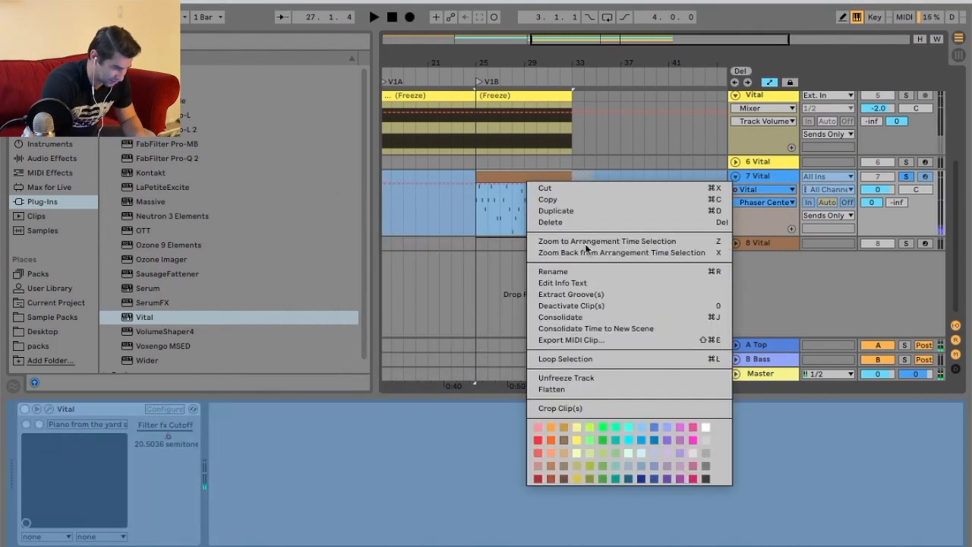
{"action": "key", "text": "space"}
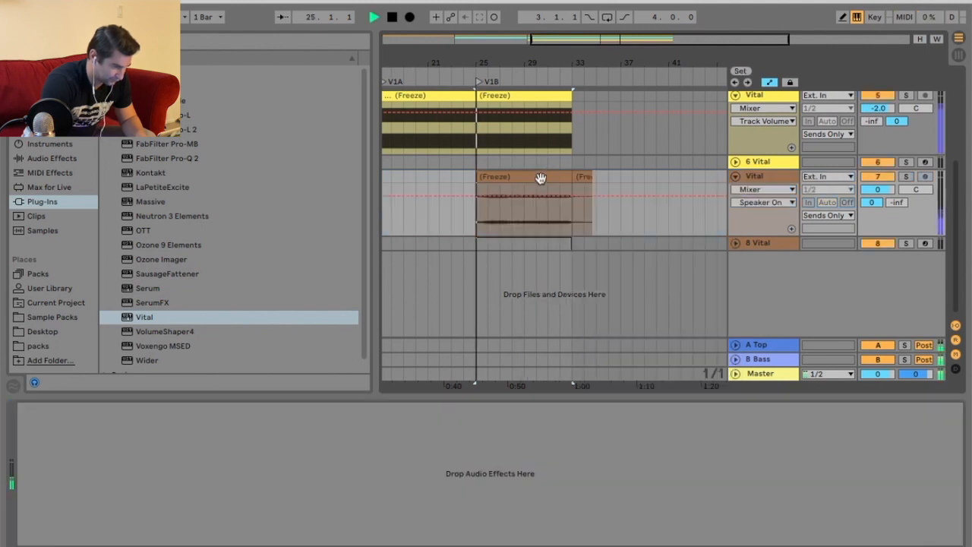
Duplicate the V1B clip on each track so the sections continue through bars 33 to 41.
{"action": "scroll", "coordinate": [558, 186], "scroll_direction": "up", "scroll_amount": 1}
{"action": "left_click", "coordinate": [551, 185]}
{"action": "key", "text": "super+d"}
{"action": "scroll", "coordinate": [551, 189], "scroll_direction": "up", "scroll_amount": 5}
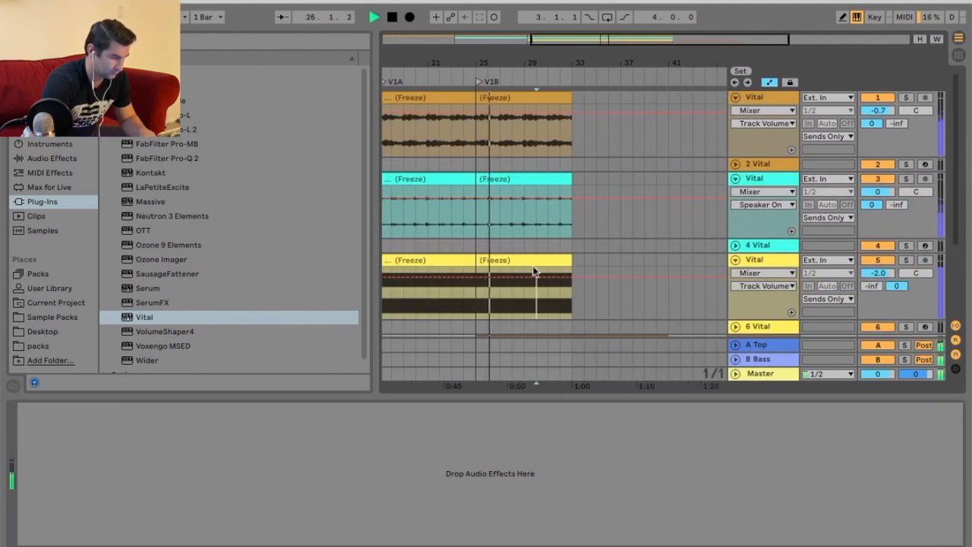
{"action": "left_click", "coordinate": [531, 245]}
{"action": "key", "text": "super+d"}
{"action": "left_click", "coordinate": [535, 178]}
{"action": "key", "text": "super+d"}
{"action": "left_click", "coordinate": [531, 98]}
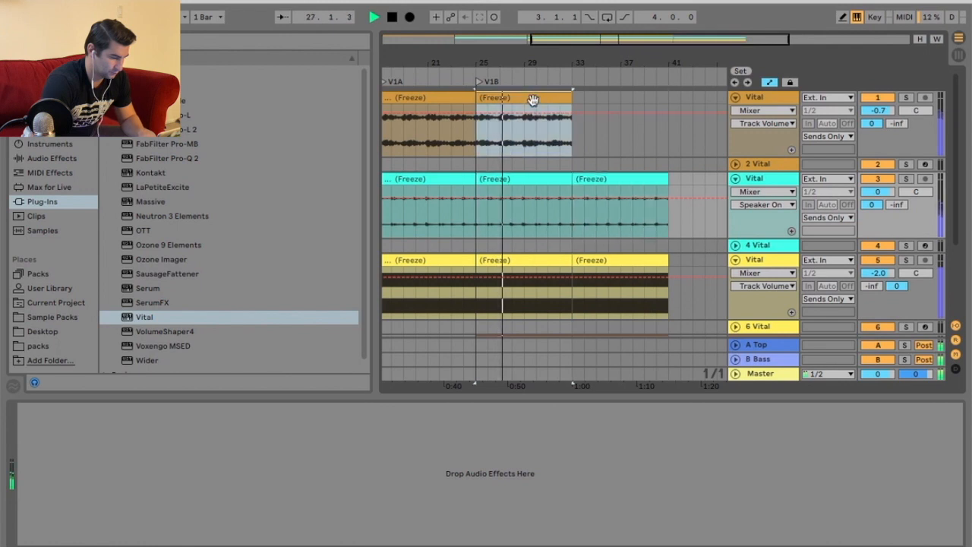
{"action": "key", "text": "super+d"}
Add a locator at bar 33 named V1C.
{"action": "right_click", "coordinate": [574, 80]}
{"action": "left_click", "coordinate": [608, 114]}
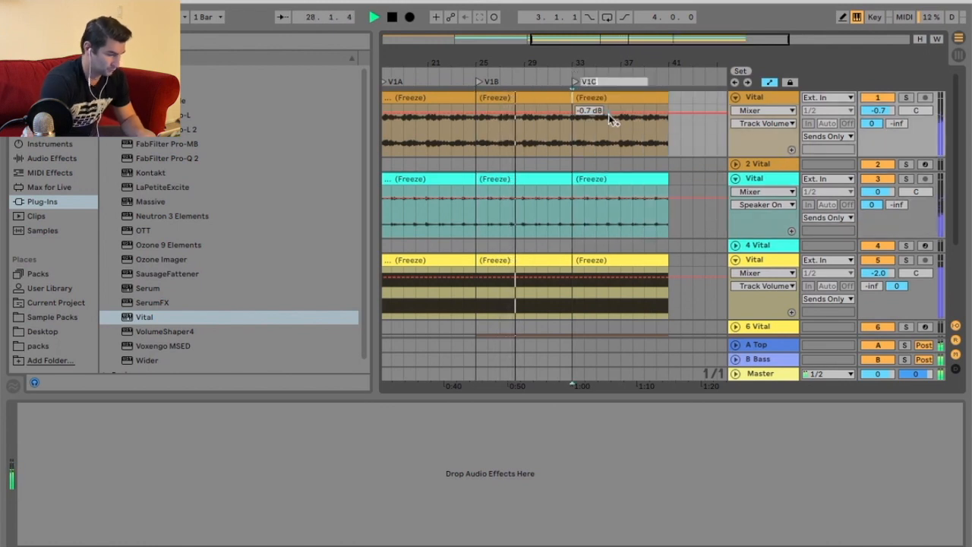
{"action": "type", "text": "V1C"}
{"action": "key", "text": "Return"}
Insert a new MIDI track below track 5.
{"action": "scroll", "coordinate": [668, 250], "scroll_direction": "down", "scroll_amount": 5}
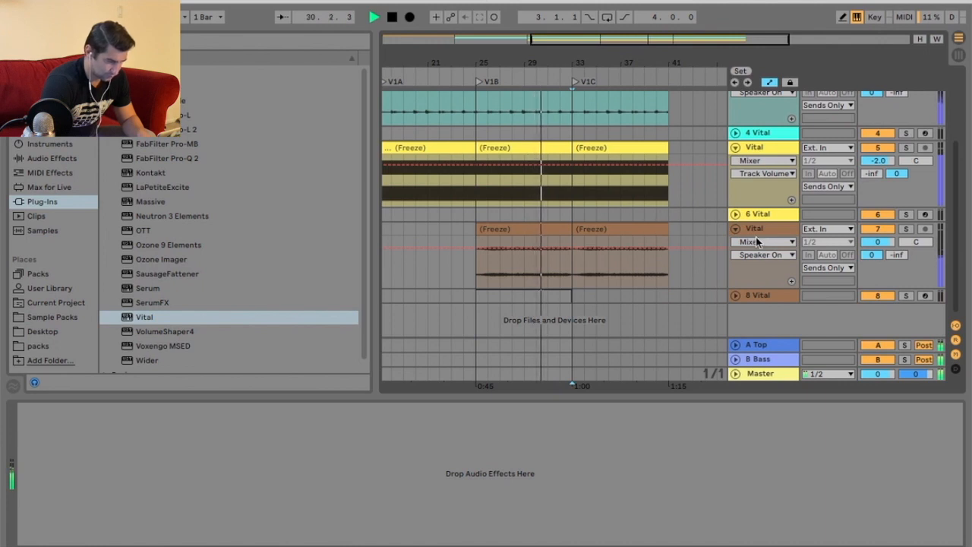
{"action": "scroll", "coordinate": [622, 220], "scroll_direction": "up", "scroll_amount": 3}
{"action": "scroll", "coordinate": [646, 216], "scroll_direction": "down", "scroll_amount": 3}
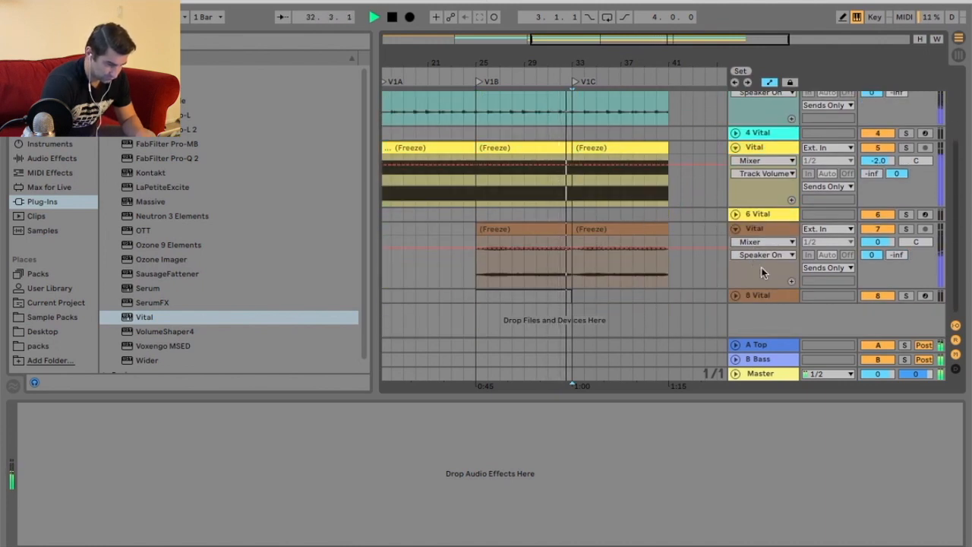
{"action": "key", "text": "space"}
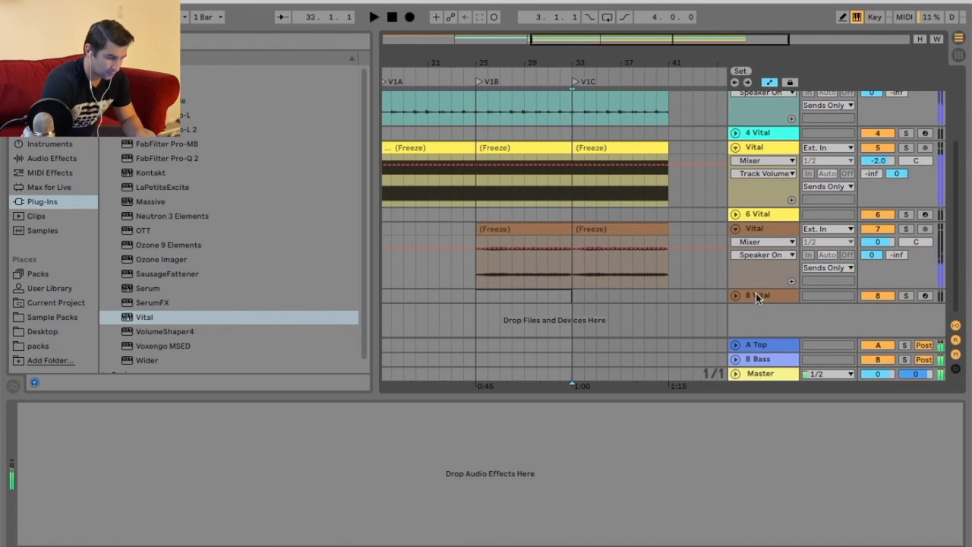
{"action": "right_click", "coordinate": [760, 150]}
{"action": "left_click", "coordinate": [799, 266]}
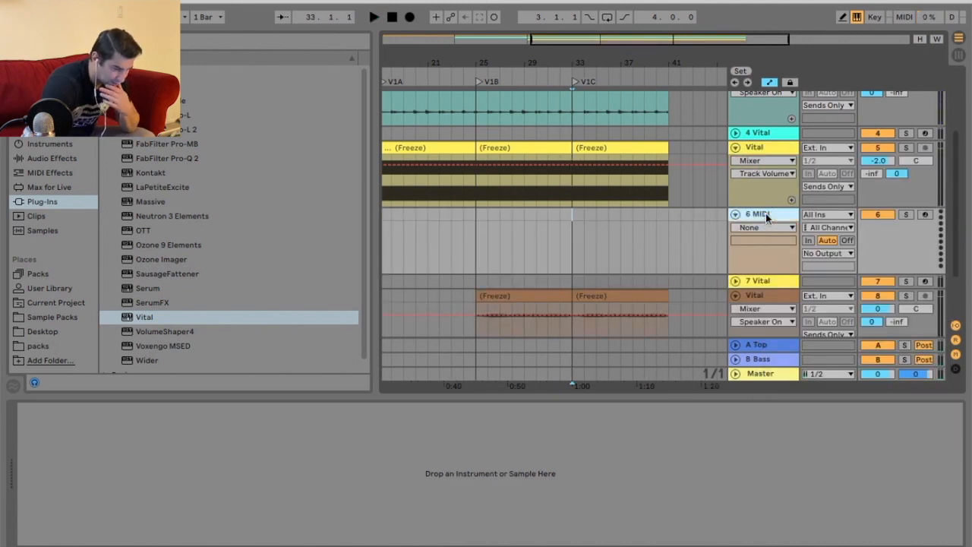
Load Vital onto the new MIDI track and choose the Kick Drum 1 preset from the Afro folder.
{"action": "left_click", "coordinate": [491, 17]}
{"action": "left_click", "coordinate": [776, 216]}
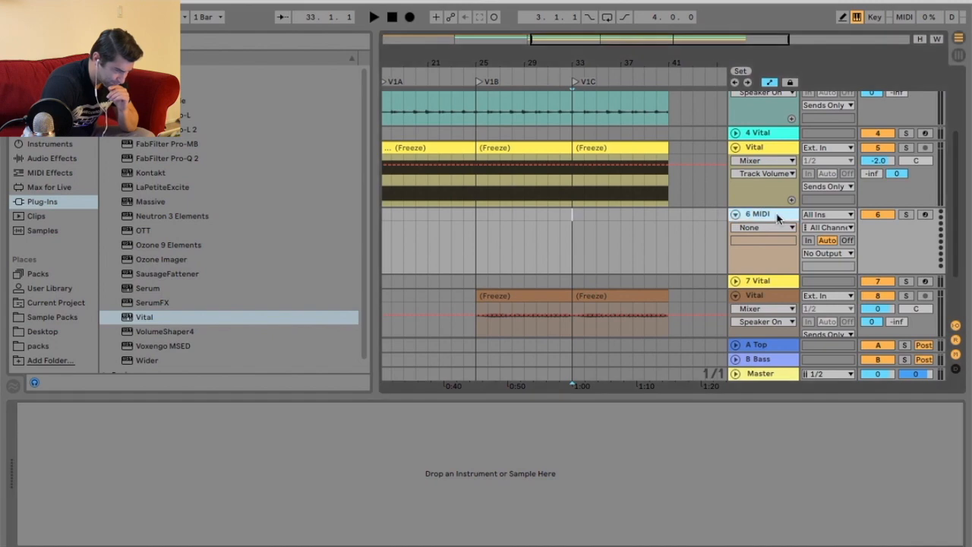
{"action": "left_click", "coordinate": [192, 320]}
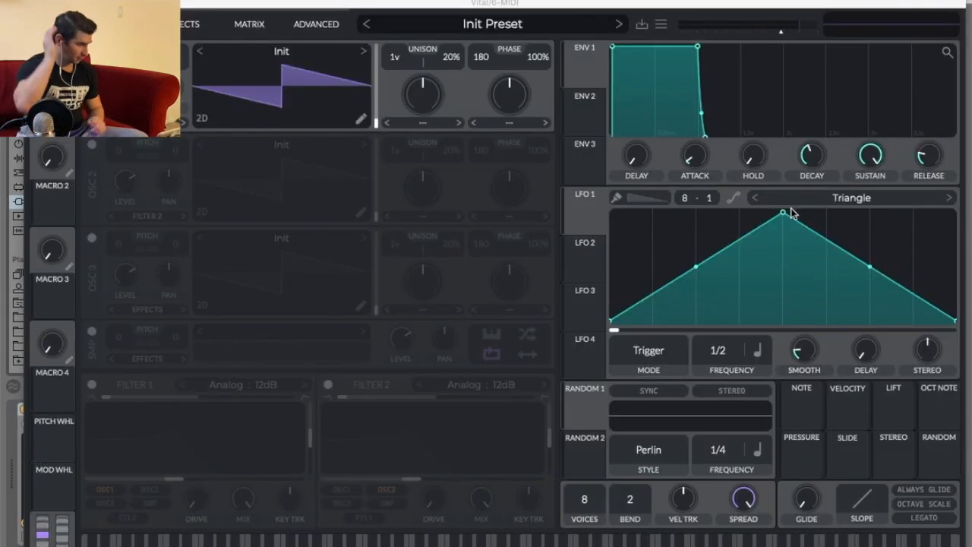
{"action": "left_click", "coordinate": [492, 25]}
{"action": "scroll", "coordinate": [509, 379], "scroll_direction": "down", "scroll_amount": 6}
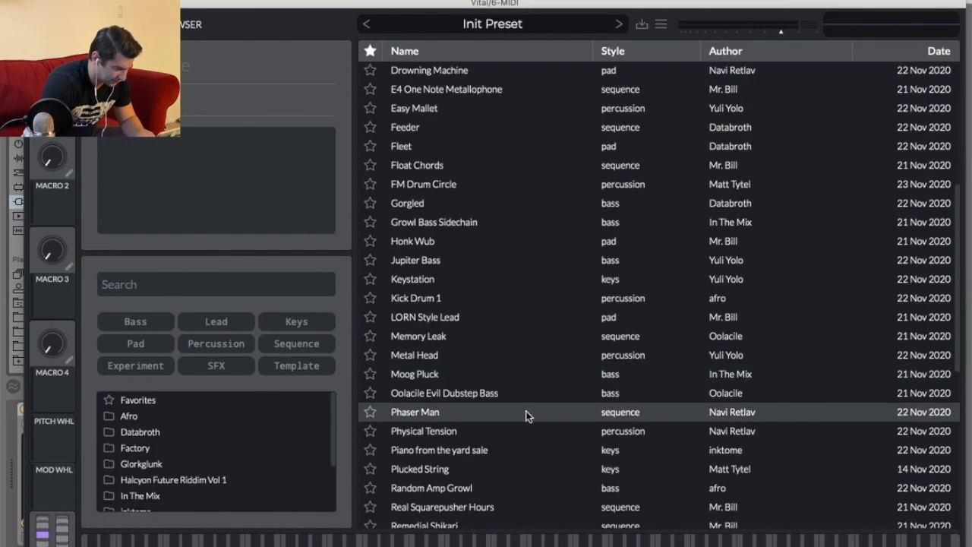
{"action": "left_click", "coordinate": [159, 420]}
{"action": "left_click", "coordinate": [458, 92]}
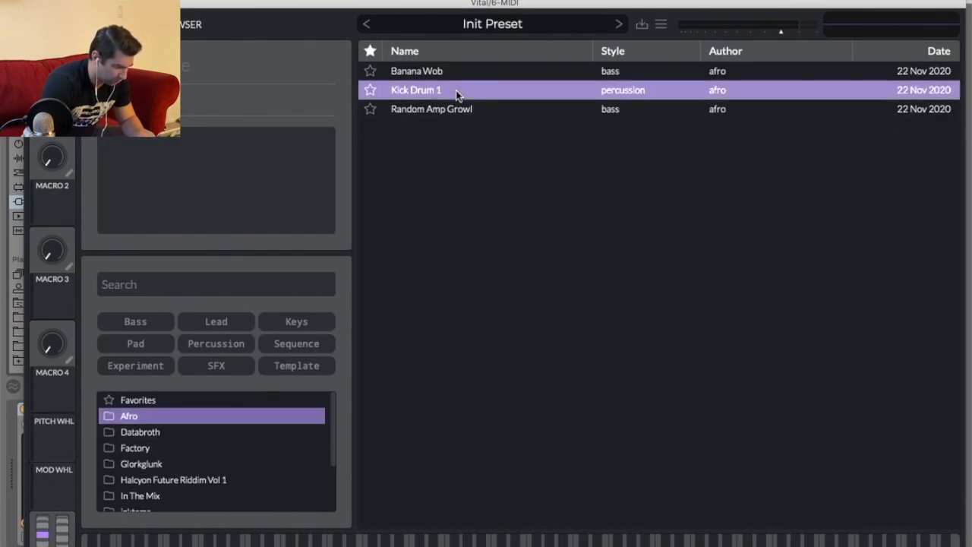
Create an empty MIDI clip from bar 33 to 41 on the kick track.
{"action": "left_click", "coordinate": [34, 3]}
{"action": "left_click_drag", "start_coordinate": [573, 213], "coordinate": [669, 216]}
{"action": "right_click", "coordinate": [648, 219]}
{"action": "left_click", "coordinate": [711, 331]}
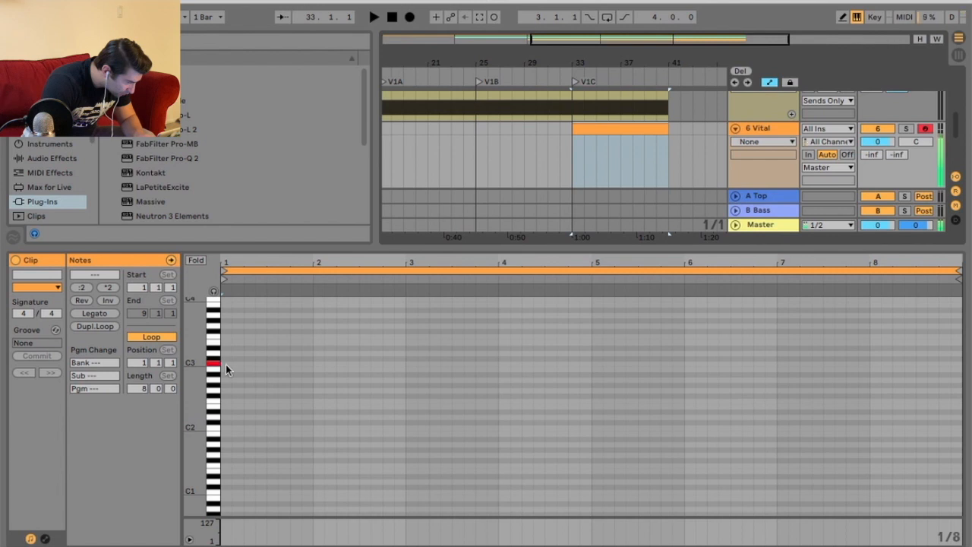
Draw a one-bar C3 note at the start of the kick clip and play it.
{"action": "left_click_drag", "start_coordinate": [225, 365], "coordinate": [315, 365]}
{"action": "key", "text": "space"}
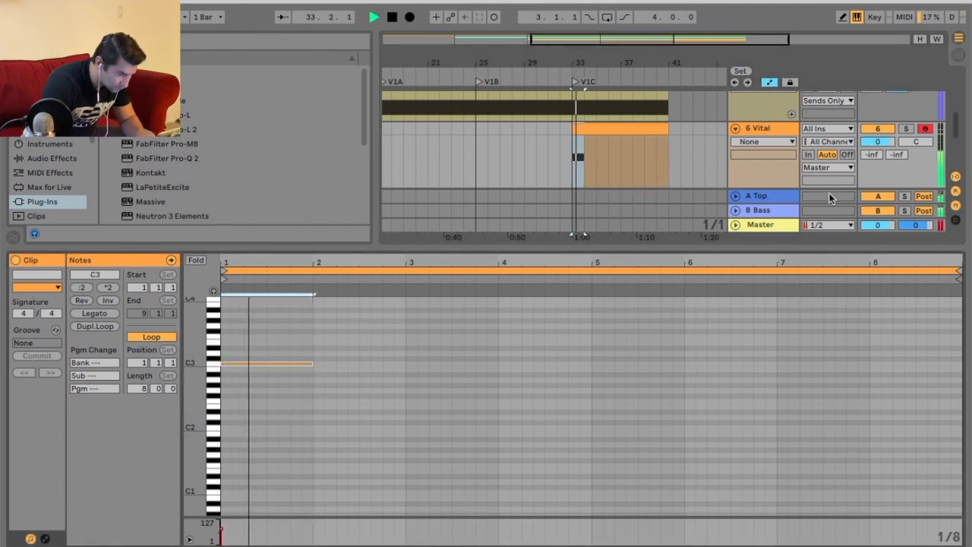
{"action": "key", "text": "space"}
Try to freeze the kick track.
{"action": "right_click", "coordinate": [769, 129]}
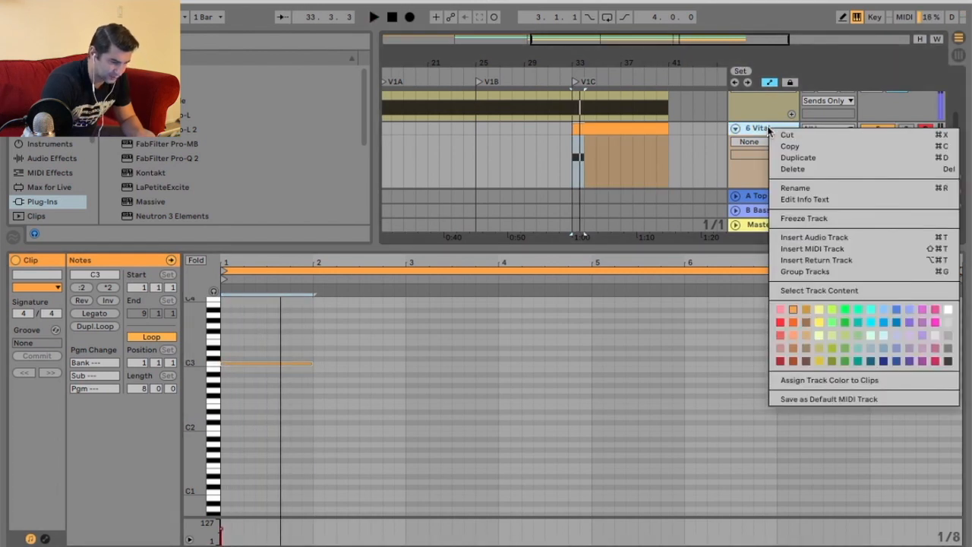
{"action": "left_click", "coordinate": [806, 217]}
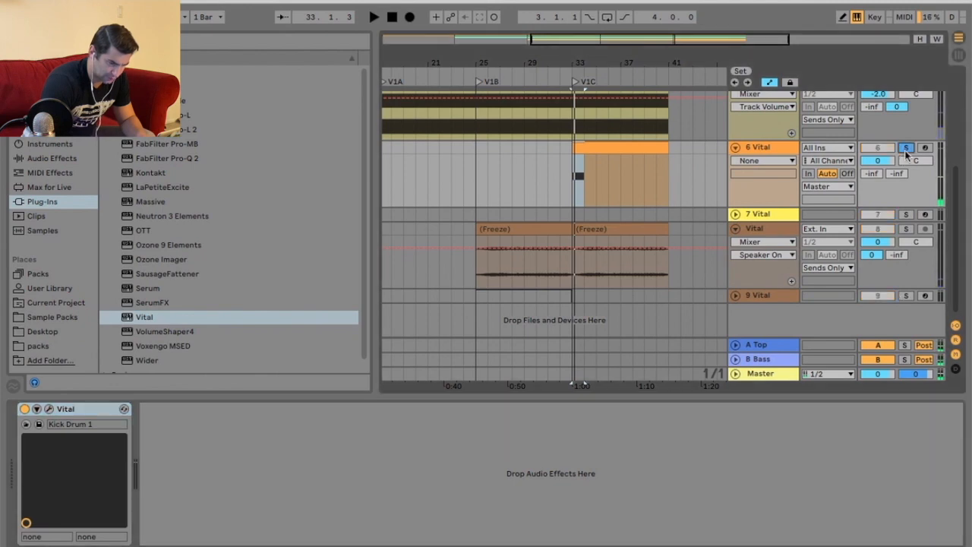
In the kick's Vital effects, nudge the EQ high band and distortion drive and switch the distortion type to Hard Clip.
{"action": "left_click", "coordinate": [905, 150]}
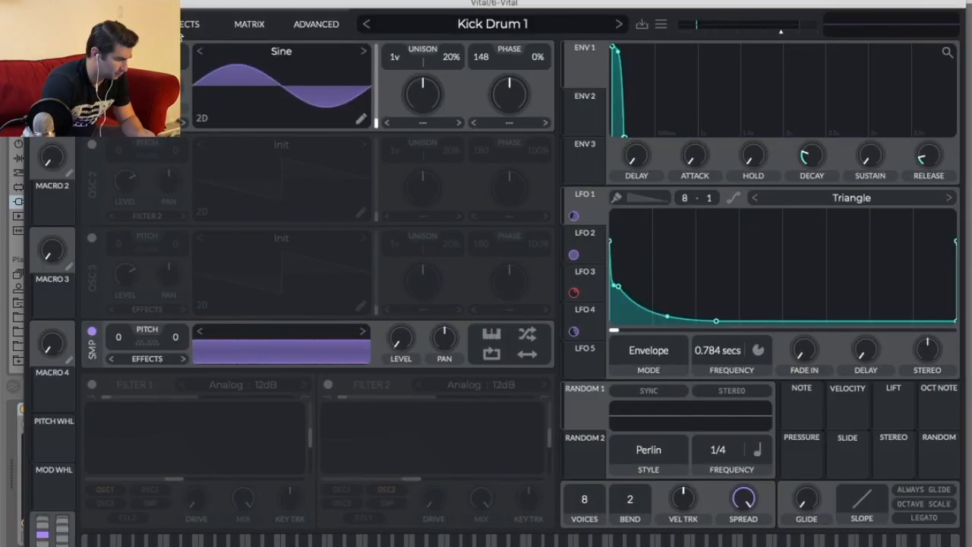
{"action": "left_click", "coordinate": [182, 29]}
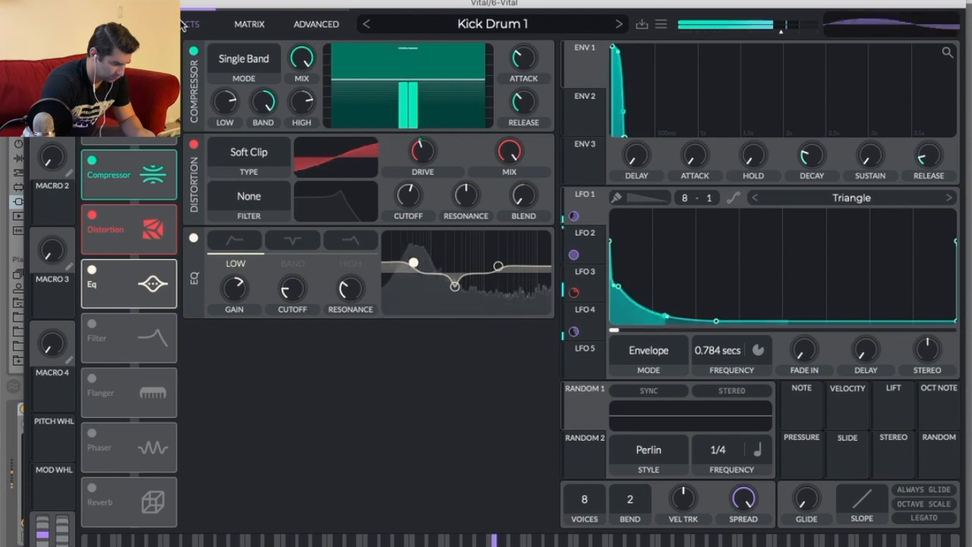
{"action": "mouse_move", "coordinate": [498, 267]}
{"action": "left_mouse_down"}
{"action": "mouse_move", "coordinate": [467, 322]}
{"action": "mouse_move", "coordinate": [490, 308]}
{"action": "mouse_move", "coordinate": [495, 267]}
{"action": "left_mouse_up"}
{"action": "mouse_move", "coordinate": [430, 157]}
{"action": "left_mouse_down"}
{"action": "mouse_move", "coordinate": [437, 80]}
{"action": "mouse_move", "coordinate": [431, 151]}
{"action": "left_mouse_up"}
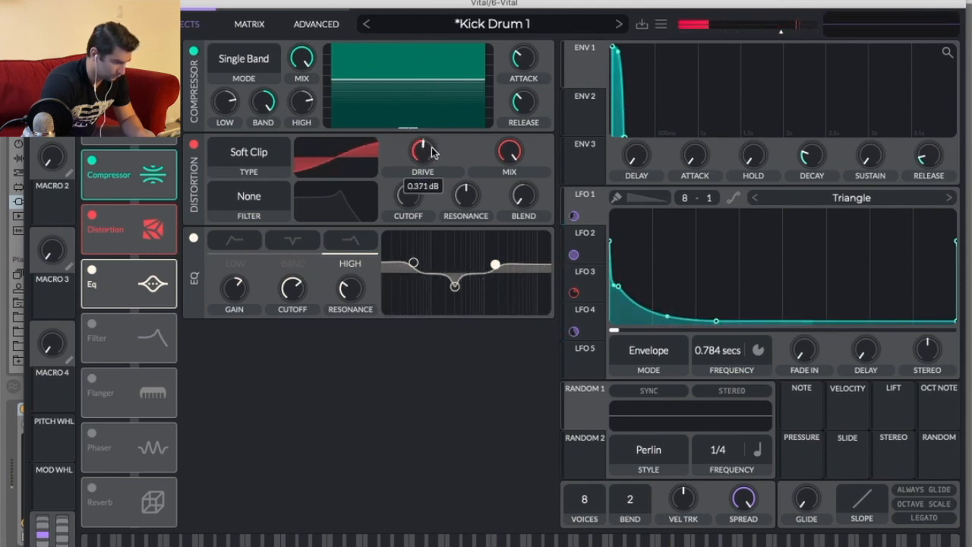
{"action": "left_click", "coordinate": [266, 154]}
{"action": "left_click", "coordinate": [268, 203]}
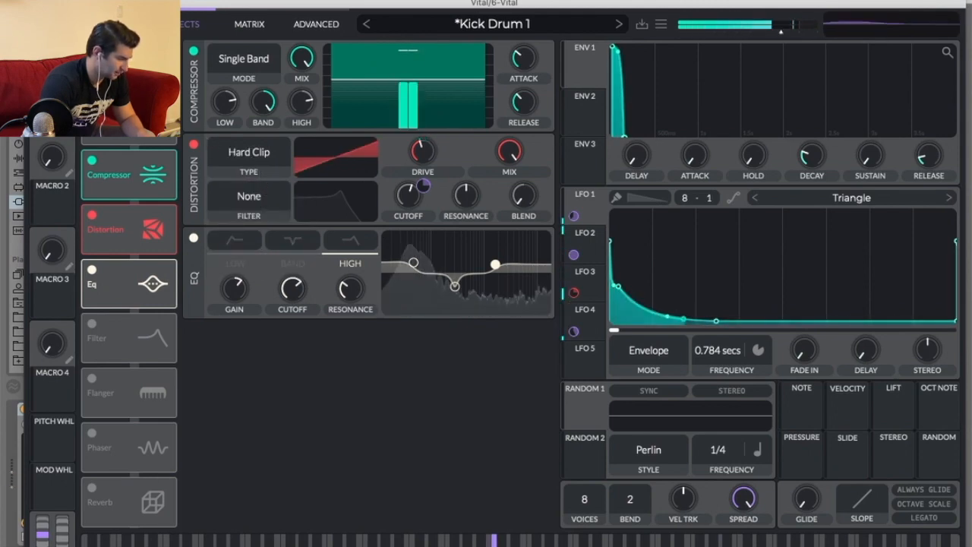
Close the Vital window and freeze the kick track.
{"action": "key", "text": "super+w"}
{"action": "right_click", "coordinate": [787, 156]}
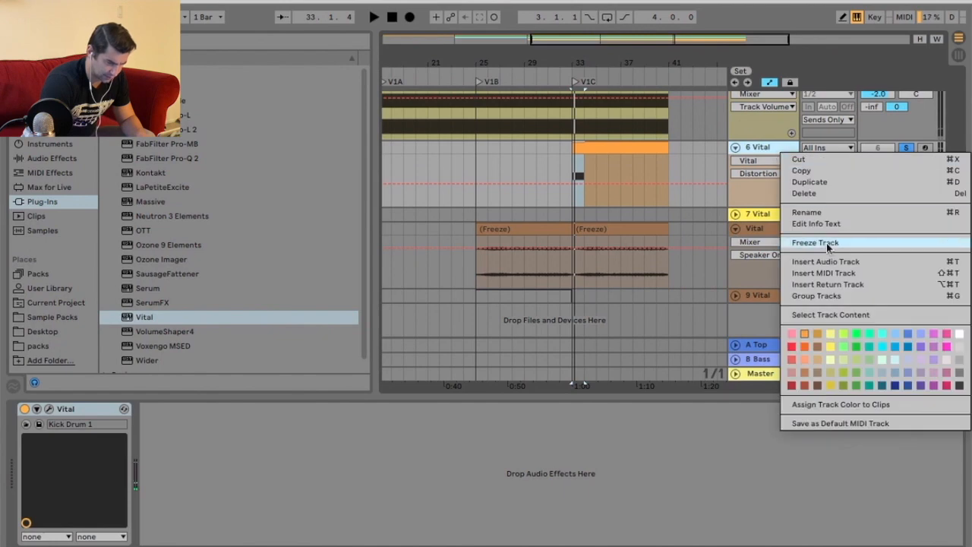
{"action": "left_click", "coordinate": [834, 242]}
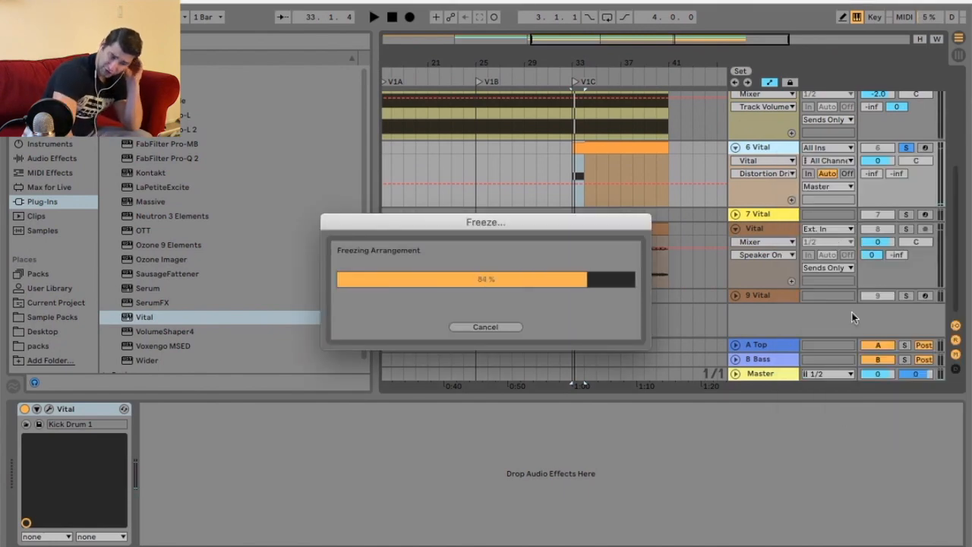
Insert a new return track and rename it Percussion.
{"action": "right_click", "coordinate": [770, 362]}
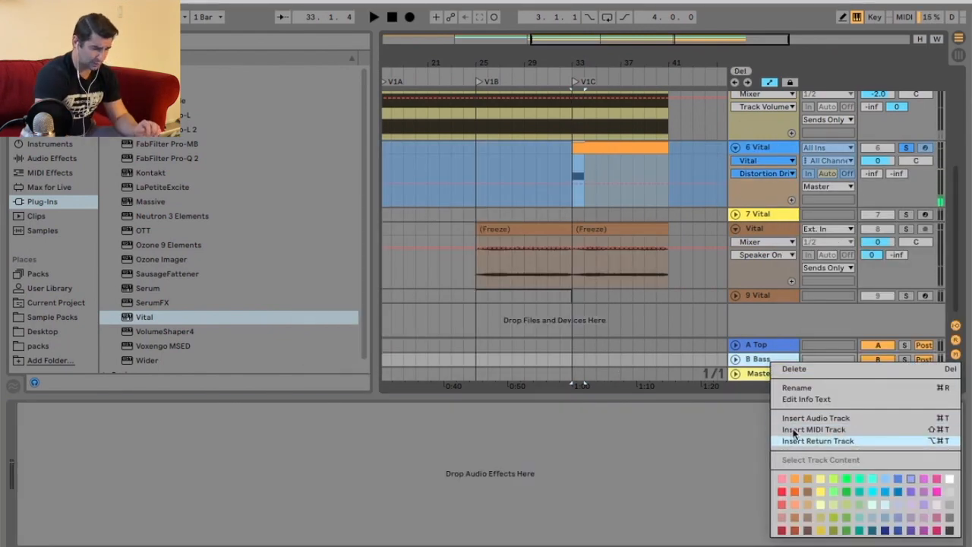
{"action": "left_click", "coordinate": [795, 441]}
{"action": "right_click", "coordinate": [773, 360]}
{"action": "left_click", "coordinate": [790, 386]}
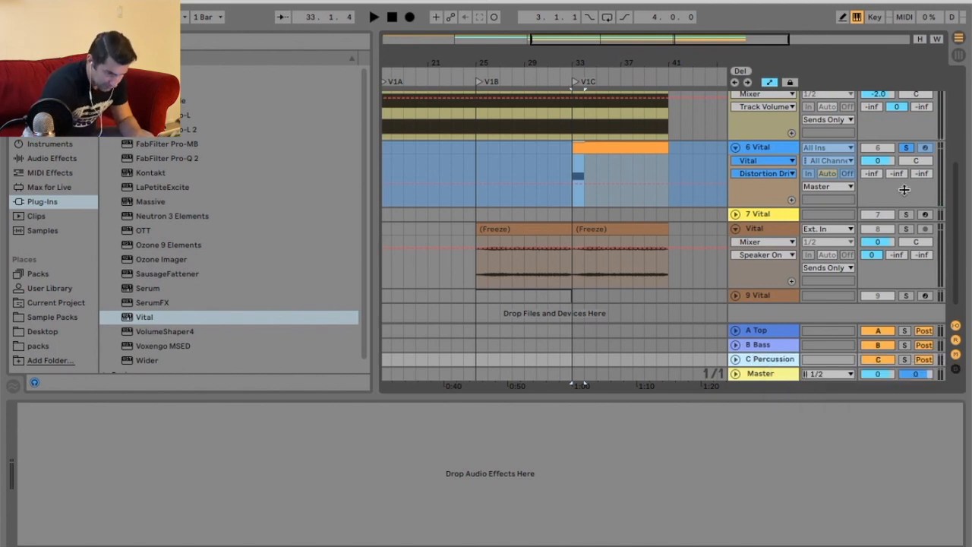
Freeze the kick track.
{"action": "right_click", "coordinate": [771, 154]}
{"action": "left_click", "coordinate": [826, 251]}
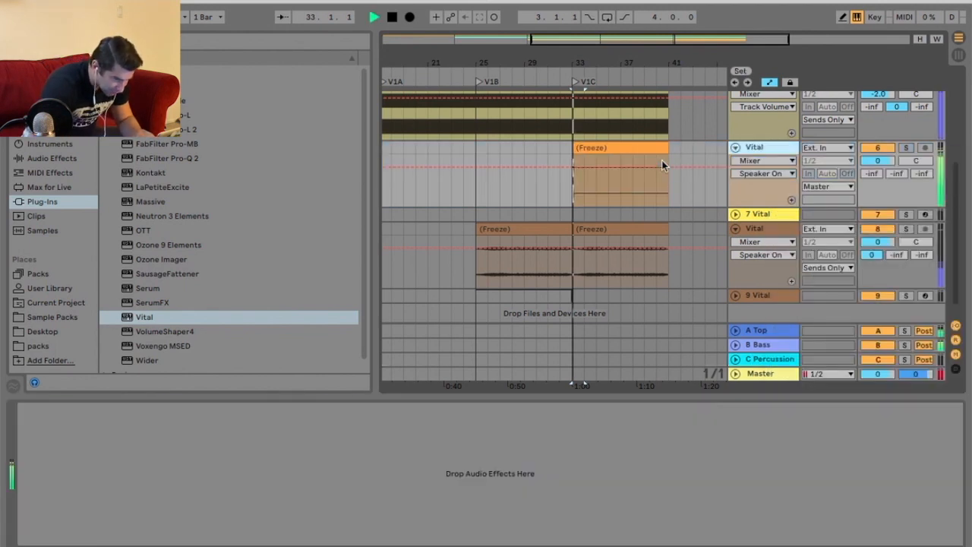
Shorten the frozen kick clip to one beat on a 1/4 fixed grid and duplicate it three times.
{"action": "left_click_drag", "start_coordinate": [644, 59], "coordinate": [646, 84]}
{"action": "left_click_drag", "start_coordinate": [690, 146], "coordinate": [533, 146]}
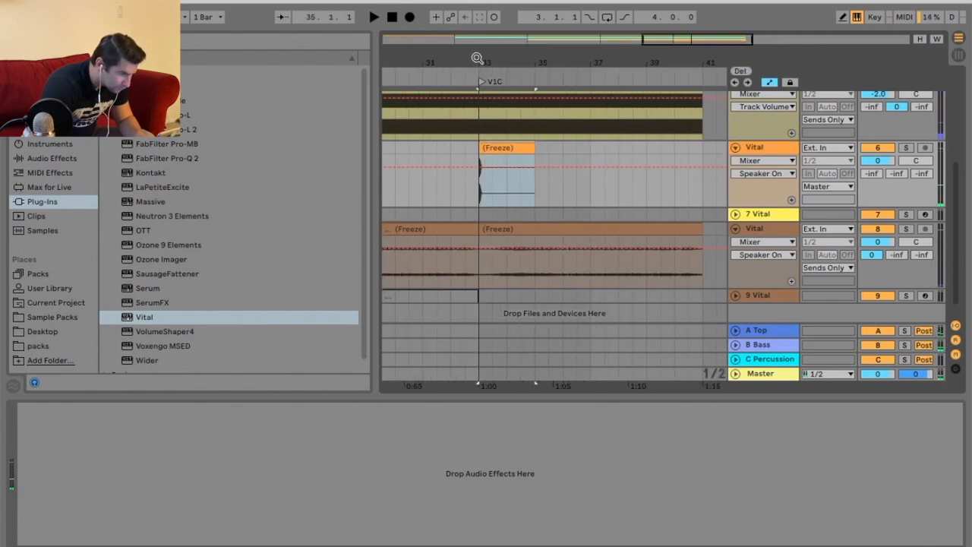
{"action": "left_click_drag", "start_coordinate": [476, 59], "coordinate": [451, 143]}
{"action": "left_click", "coordinate": [451, 147]}
{"action": "right_click", "coordinate": [453, 146]}
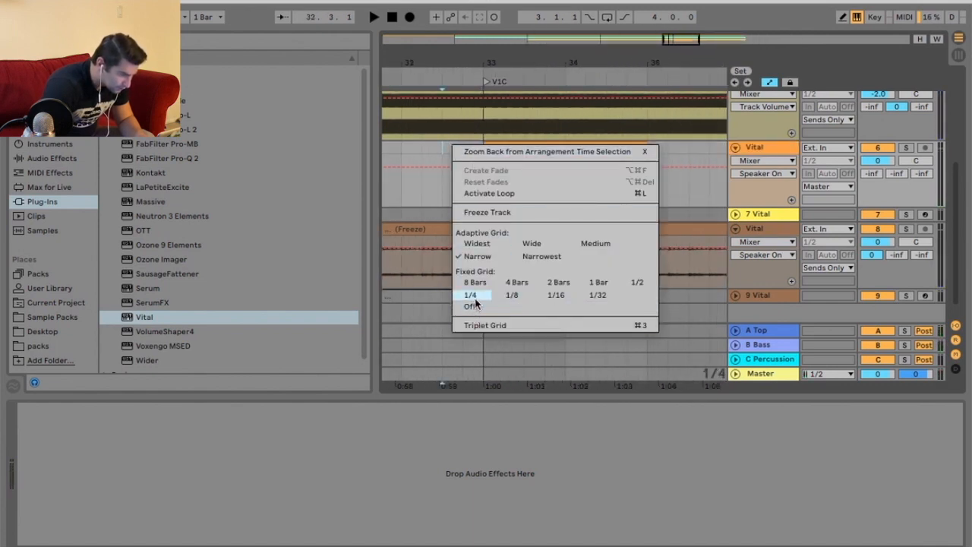
{"action": "left_click", "coordinate": [473, 297]}
{"action": "left_click_drag", "start_coordinate": [645, 147], "coordinate": [500, 148]}
{"action": "key", "text": "super+d"}
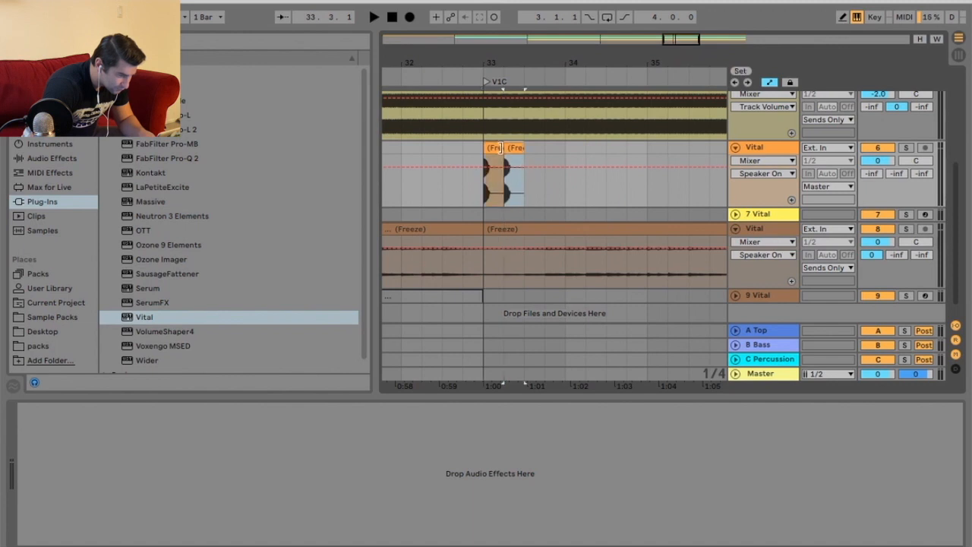
{"action": "key", "text": "super+d"}
{"action": "key", "text": "super+d"}
Play back the repeated kick hits at the start of V1C.
{"action": "key", "text": "space"}
{"action": "left_click_drag", "start_coordinate": [567, 151], "coordinate": [481, 157]}
{"action": "key", "text": "space"}
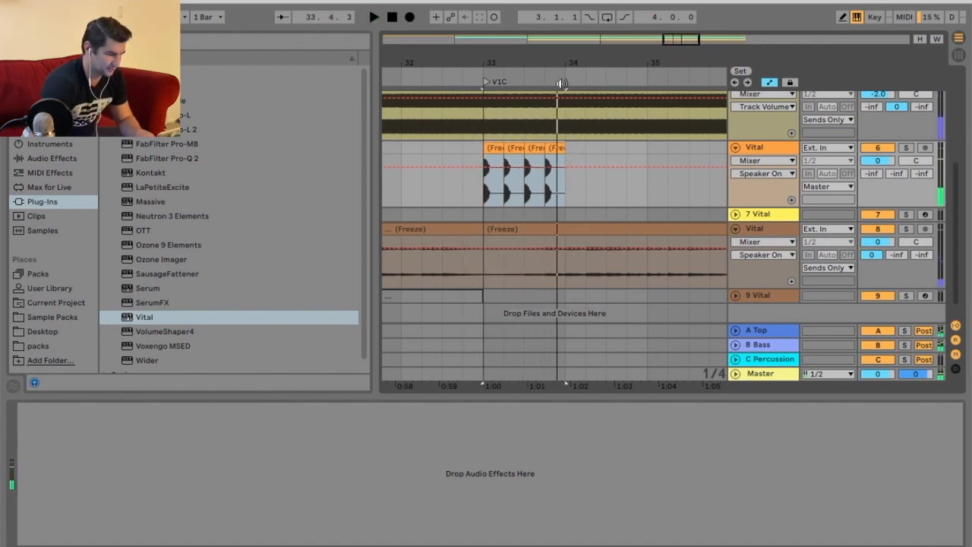
{"action": "left_click", "coordinate": [507, 147]}
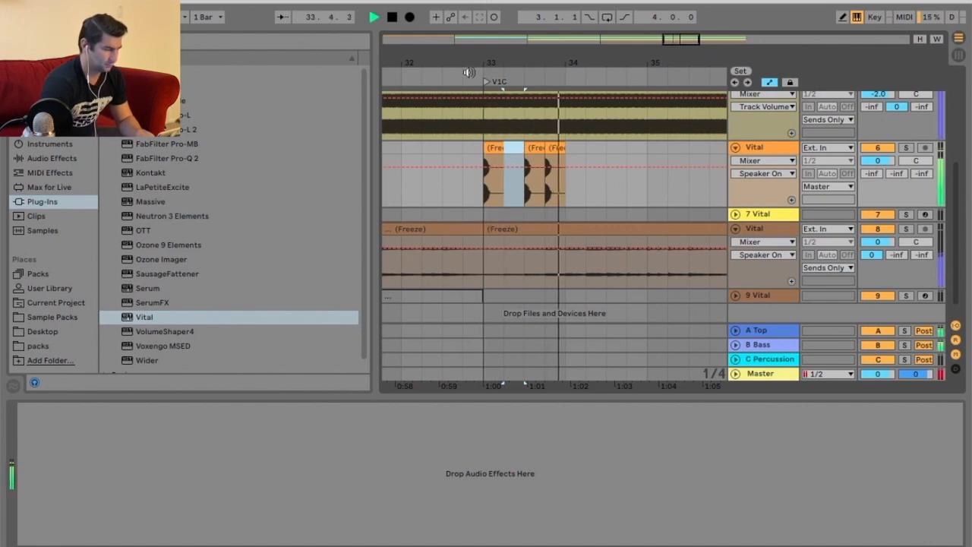
{"action": "key", "text": "minus"}
{"action": "key", "text": "minus"}
{"action": "key", "text": "minus"}
{"action": "key", "text": "minus"}
{"action": "left_click", "coordinate": [510, 74]}
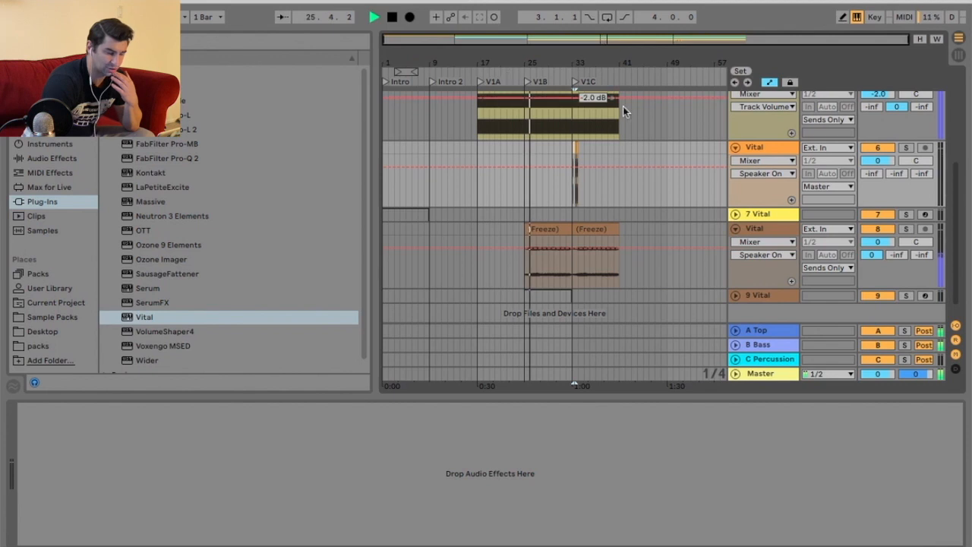
Delete the kick track.
{"action": "left_click", "coordinate": [758, 149]}
{"action": "key", "text": "Delete"}
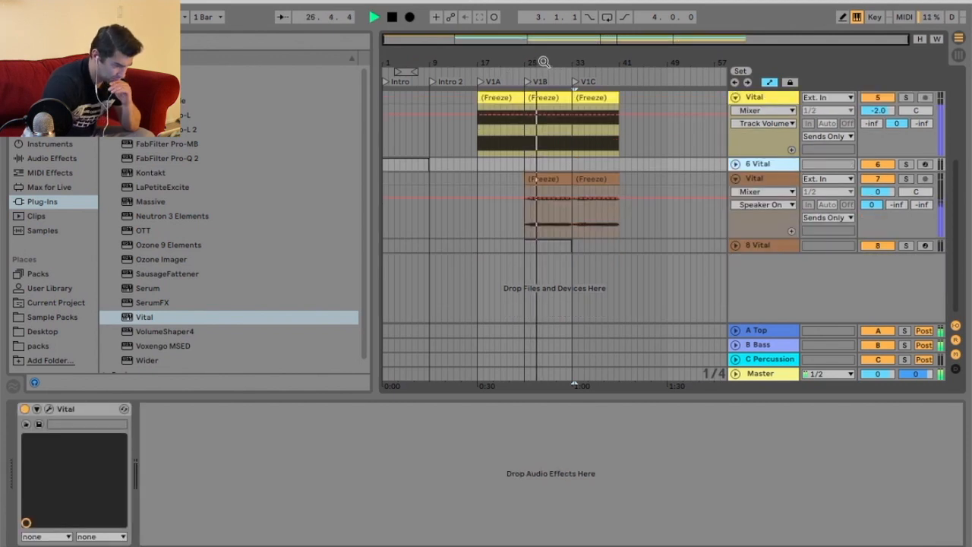
Solo the piano track and audition the joint between its clips at the V1B marker.
{"action": "left_click_drag", "start_coordinate": [545, 64], "coordinate": [545, 145]}
{"action": "left_click_drag", "start_coordinate": [499, 55], "coordinate": [499, 29]}
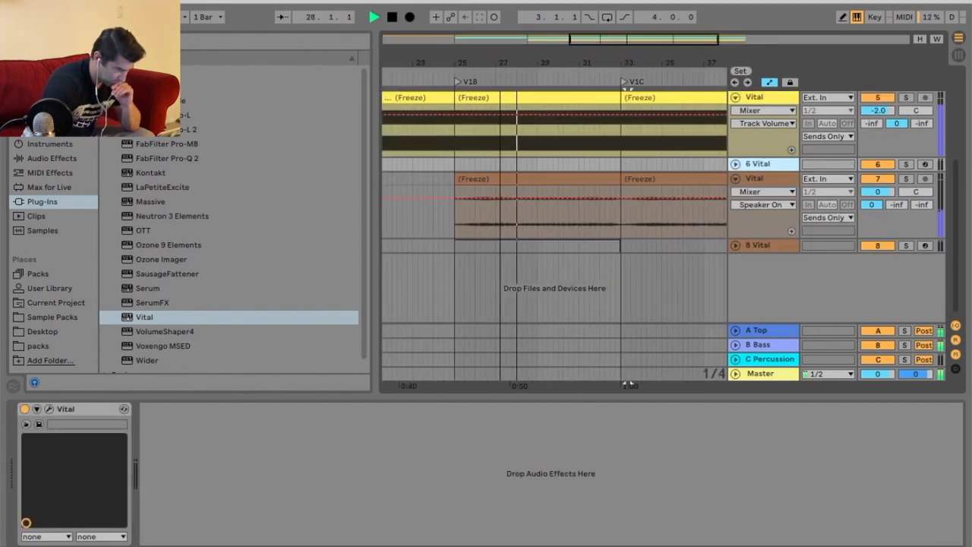
{"action": "left_click", "coordinate": [452, 75]}
{"action": "left_click", "coordinate": [905, 179]}
{"action": "key", "text": "space"}
{"action": "left_click", "coordinate": [455, 109]}
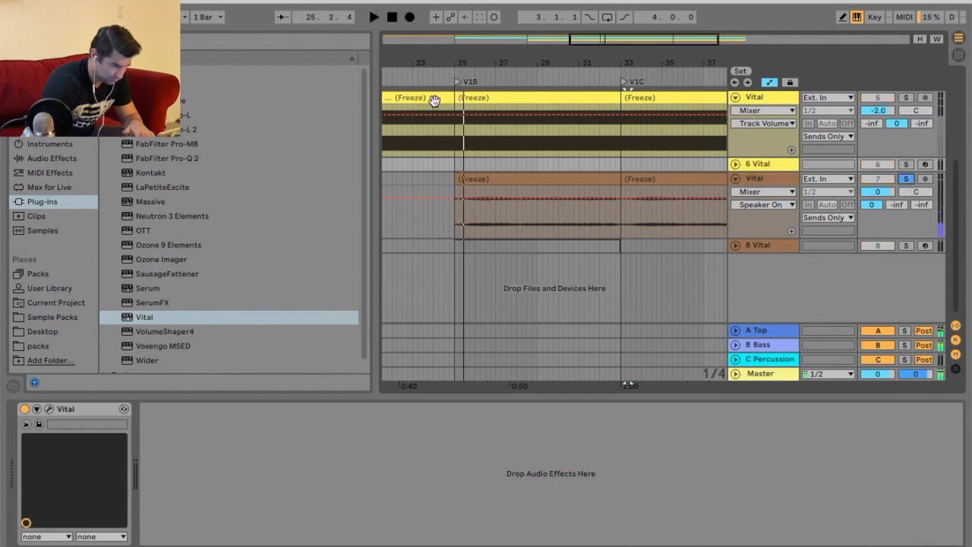
{"action": "key", "text": "space"}
{"action": "key", "text": "space"}
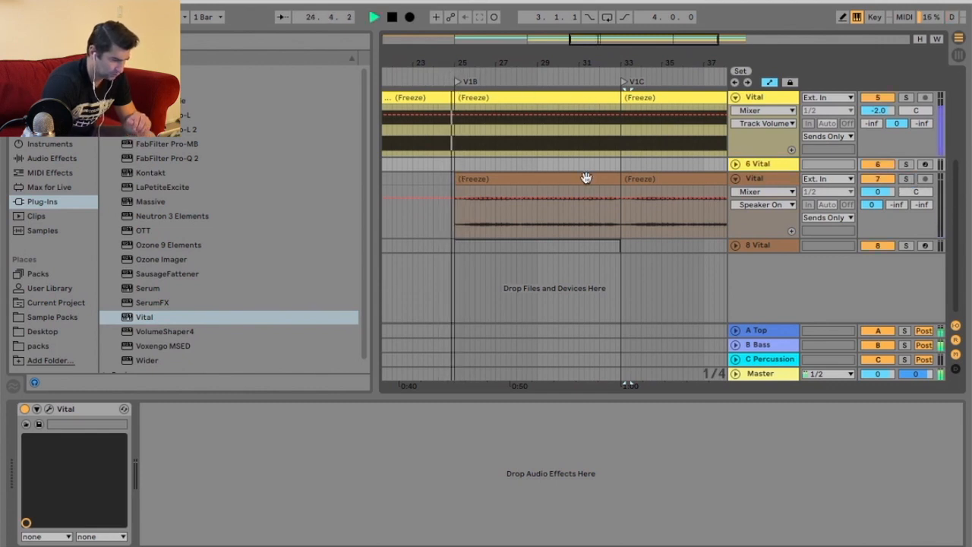
{"action": "key", "text": "space"}
{"action": "left_click_drag", "start_coordinate": [441, 66], "coordinate": [442, 137]}
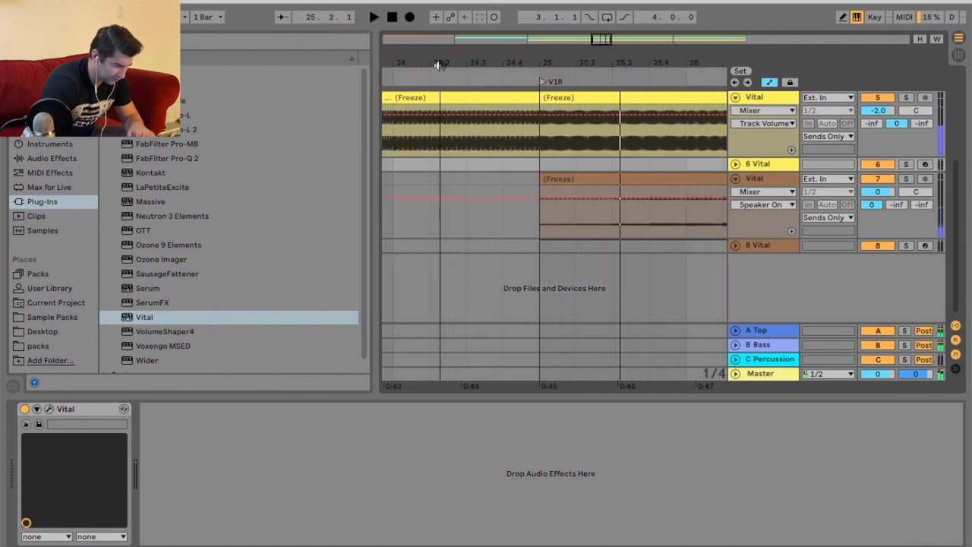
{"action": "scroll", "coordinate": [539, 199], "scroll_direction": "up", "scroll_amount": 3}
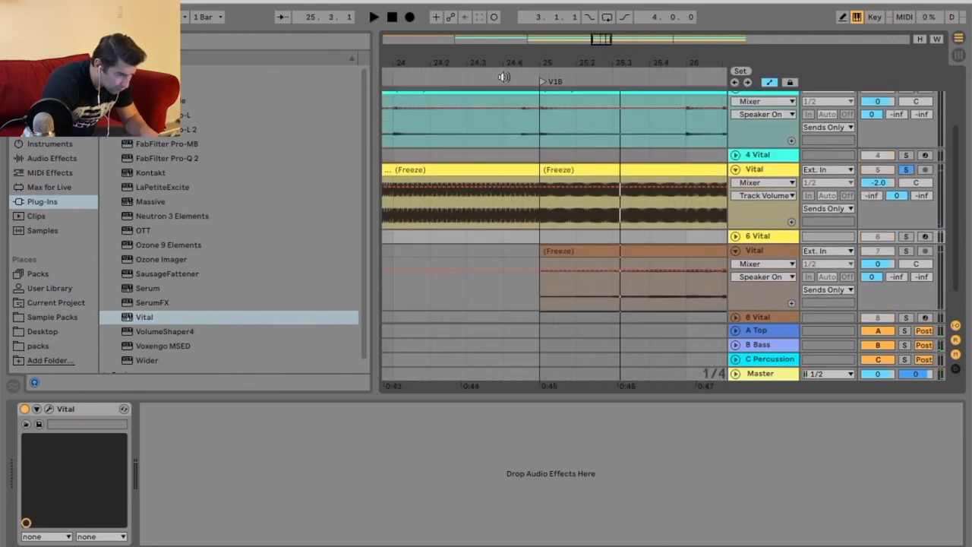
{"action": "left_click", "coordinate": [504, 77]}
{"action": "key", "text": "space"}
{"action": "left_click_drag", "start_coordinate": [532, 64], "coordinate": [531, 137]}
{"action": "left_click", "coordinate": [510, 171]}
{"action": "left_click", "coordinate": [452, 73]}
{"action": "key", "text": "space"}
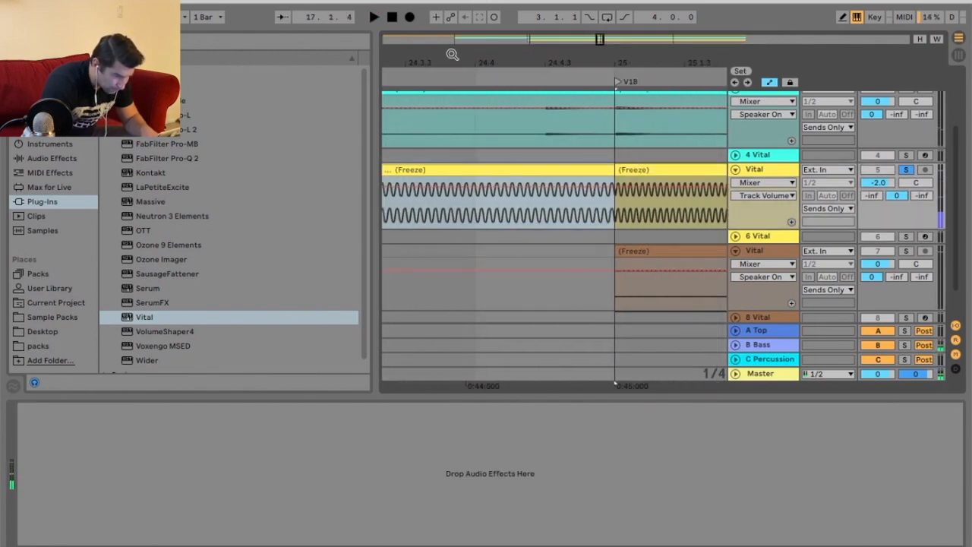
Add a short fade-out at the end of the piano clip just before V1B.
{"action": "left_click_drag", "start_coordinate": [624, 68], "coordinate": [616, 60]}
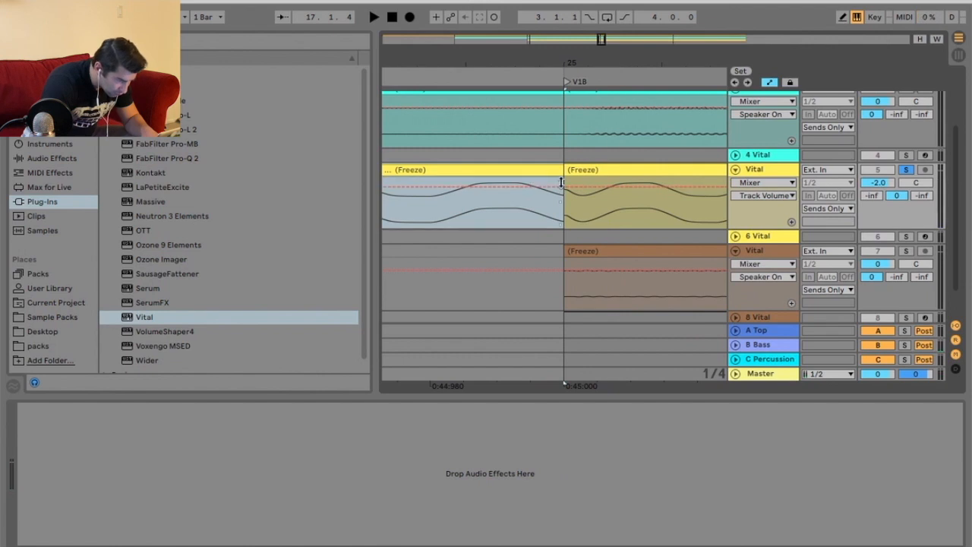
{"action": "key", "text": "a"}
{"action": "left_click_drag", "start_coordinate": [562, 183], "coordinate": [554, 182]}
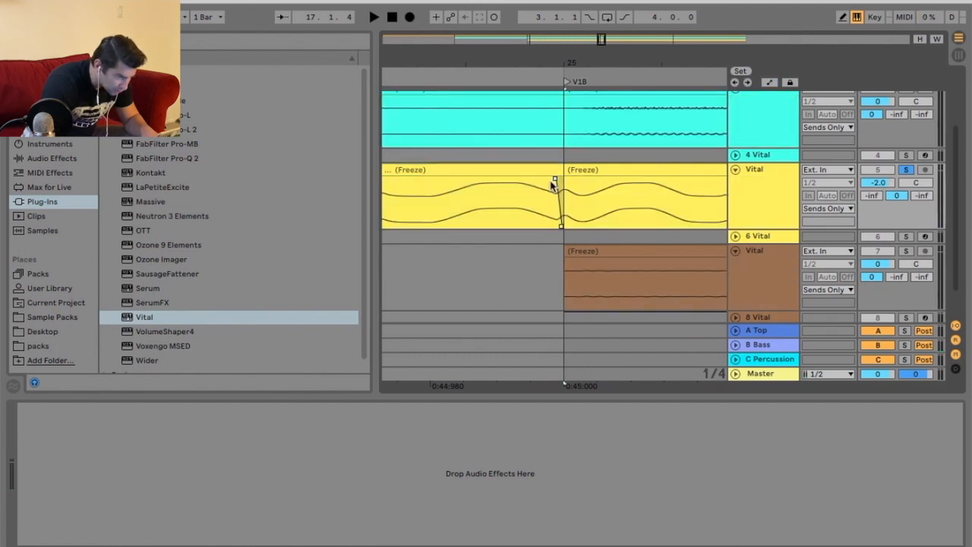
Play back the piano transition into V1B.
{"action": "left_click_drag", "start_coordinate": [557, 67], "coordinate": [526, 66]}
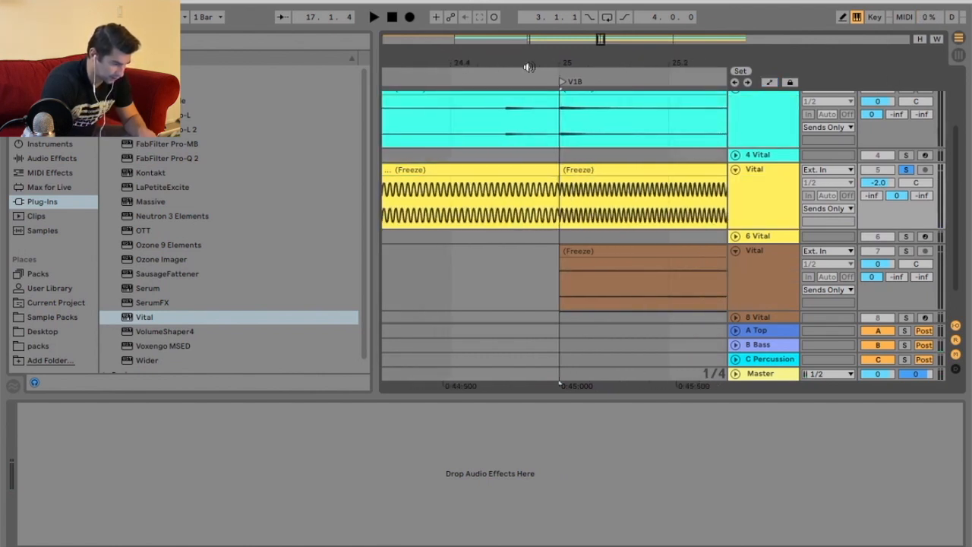
{"action": "left_click", "coordinate": [497, 74]}
{"action": "key", "text": "space"}
{"action": "left_click", "coordinate": [480, 76]}
{"action": "left_click", "coordinate": [484, 76]}
{"action": "left_click_drag", "start_coordinate": [422, 65], "coordinate": [575, 57]}
{"action": "left_click", "coordinate": [412, 78]}
{"action": "left_click", "coordinate": [504, 77]}
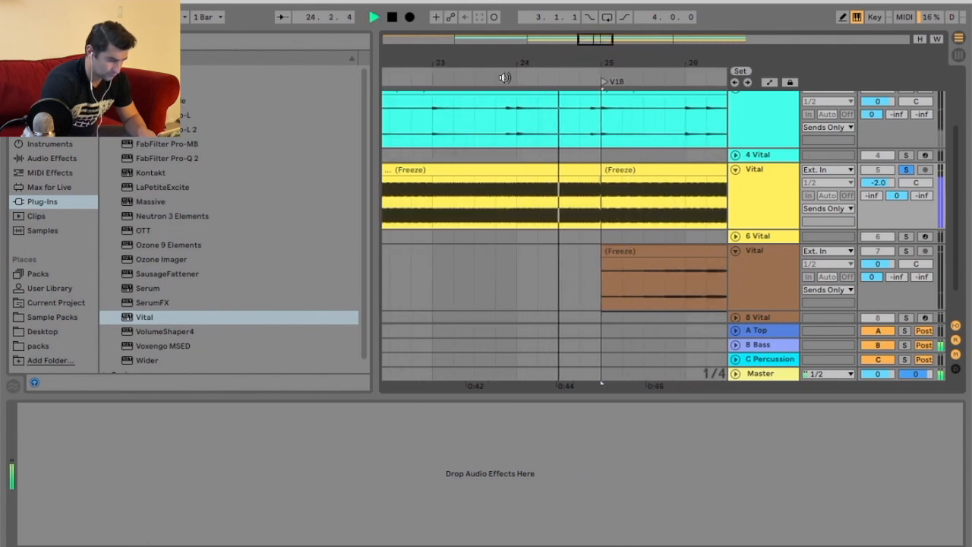
{"action": "left_click_drag", "start_coordinate": [602, 65], "coordinate": [603, 53]}
{"action": "key", "text": "space"}
Duplicate the faded V1A piano clip twice to fill V1B and V1C.
{"action": "left_click", "coordinate": [545, 171]}
{"action": "key", "text": "super+d"}
{"action": "key", "text": "super+d"}
Unsolo the piano track and play the arrangement from before V1C.
{"action": "left_click_drag", "start_coordinate": [533, 65], "coordinate": [533, 50]}
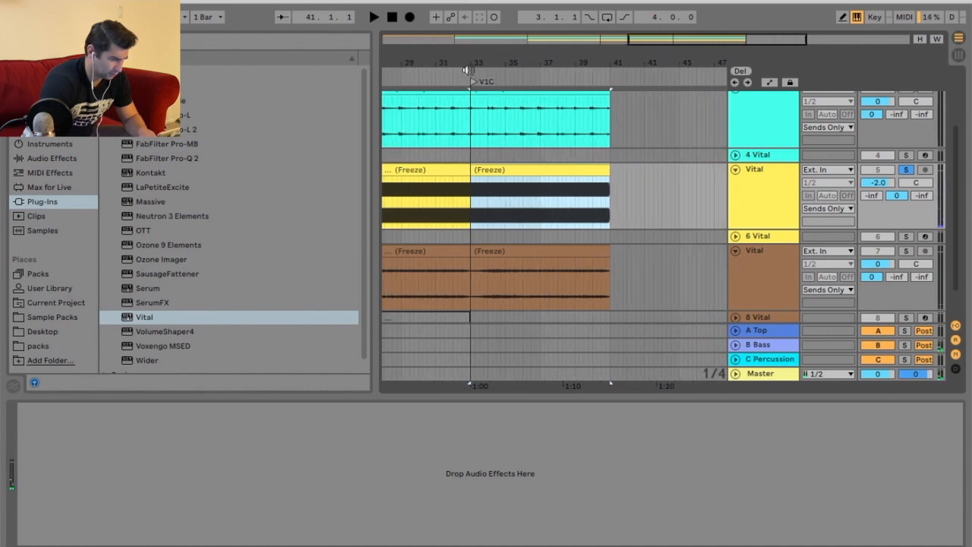
{"action": "left_click", "coordinate": [458, 72]}
{"action": "key", "text": "space"}
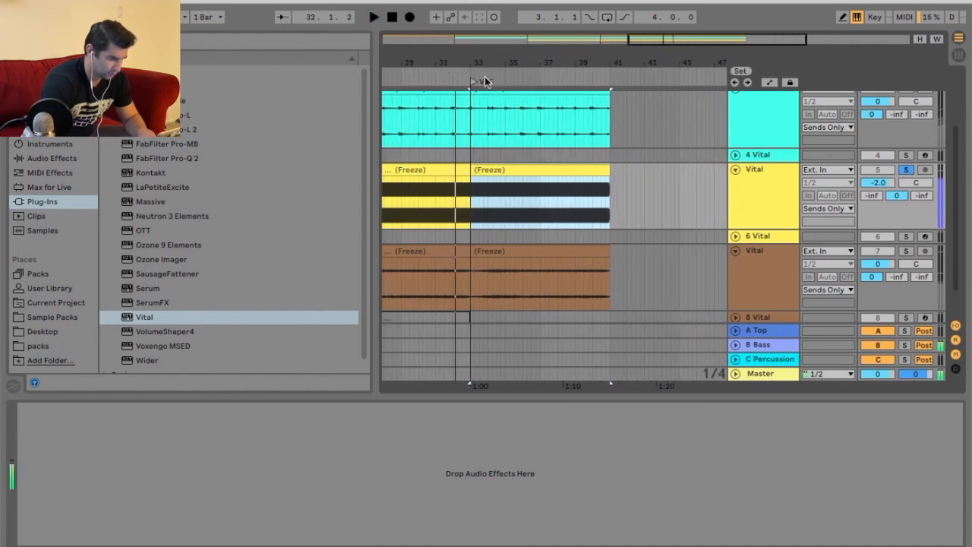
{"action": "left_click", "coordinate": [906, 170]}
{"action": "left_click_drag", "start_coordinate": [434, 67], "coordinate": [579, 62]}
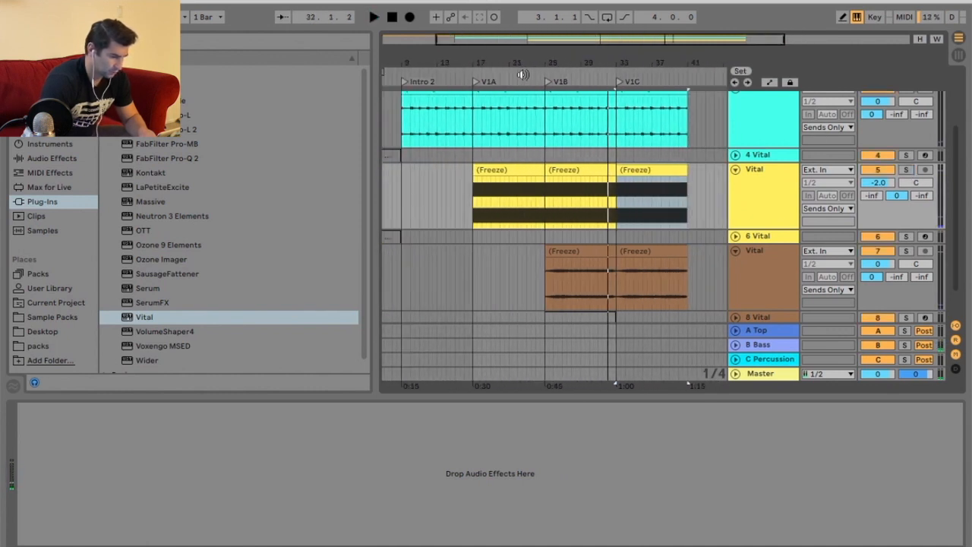
{"action": "left_click", "coordinate": [523, 75]}
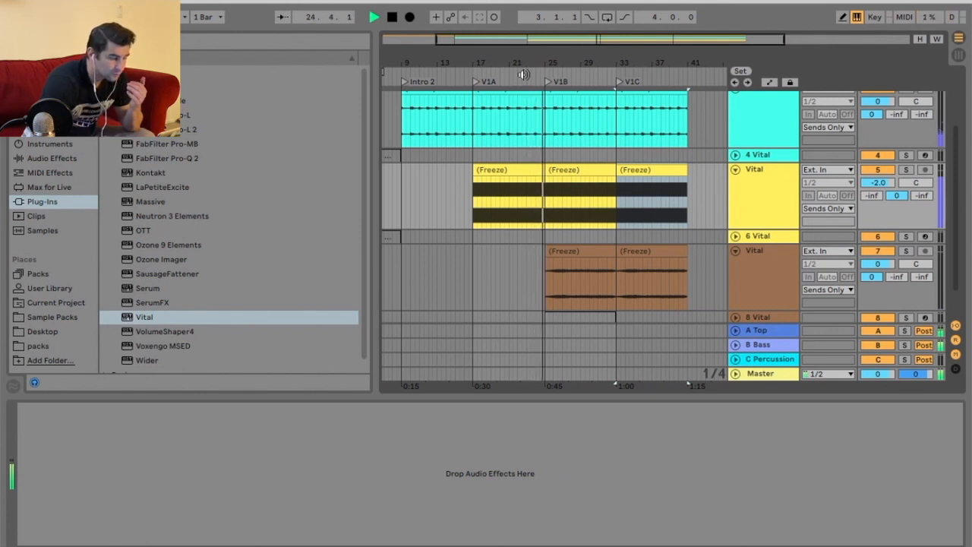
{"action": "scroll", "coordinate": [687, 224], "scroll_direction": "down", "scroll_amount": 2}
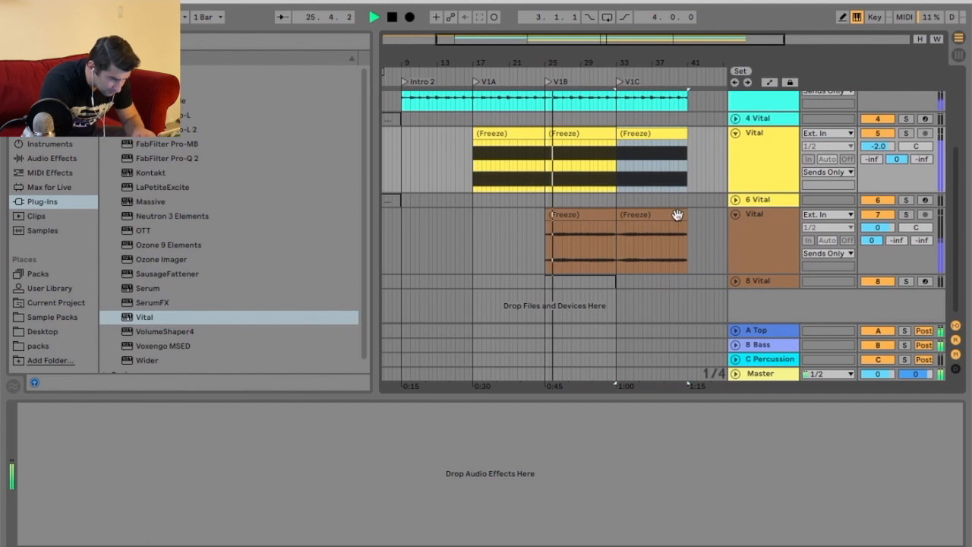
{"action": "scroll", "coordinate": [663, 218], "scroll_direction": "up", "scroll_amount": 5}
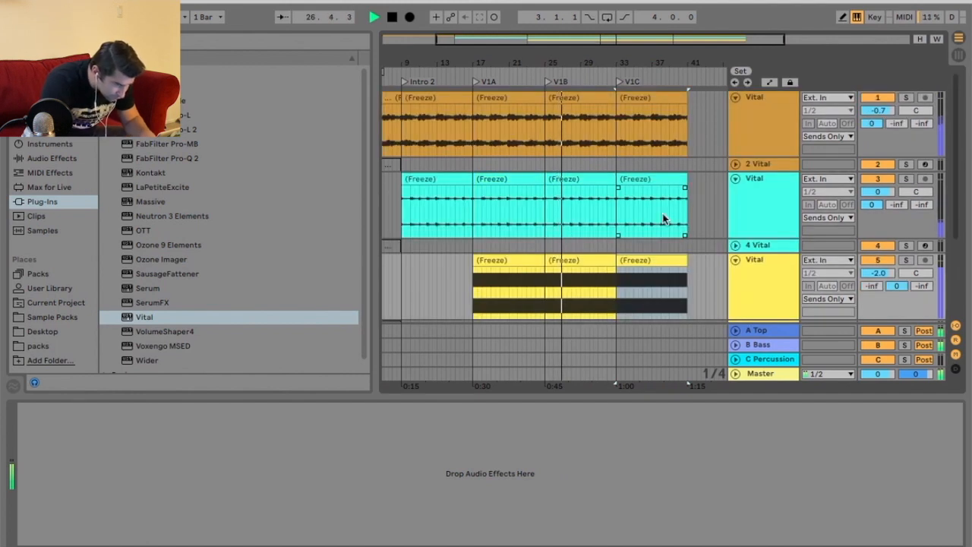
{"action": "scroll", "coordinate": [683, 210], "scroll_direction": "down", "scroll_amount": 3}
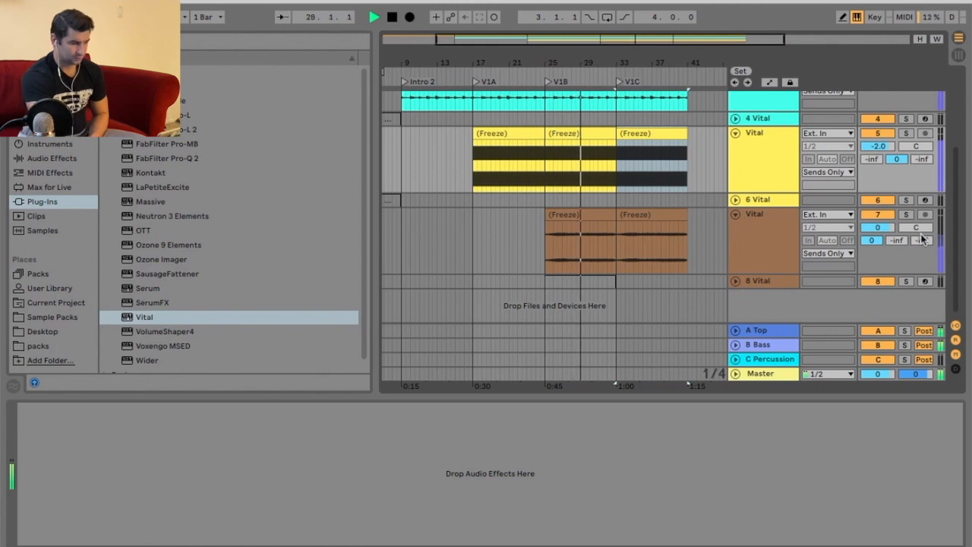
Lower track 7's volume to -3.0 dB and insert a new MIDI track below track 8.
{"action": "mouse_move", "coordinate": [877, 227]}
{"action": "left_mouse_down"}
{"action": "mouse_move", "coordinate": [877, 251]}
{"action": "mouse_move", "coordinate": [877, 234]}
{"action": "left_mouse_up"}
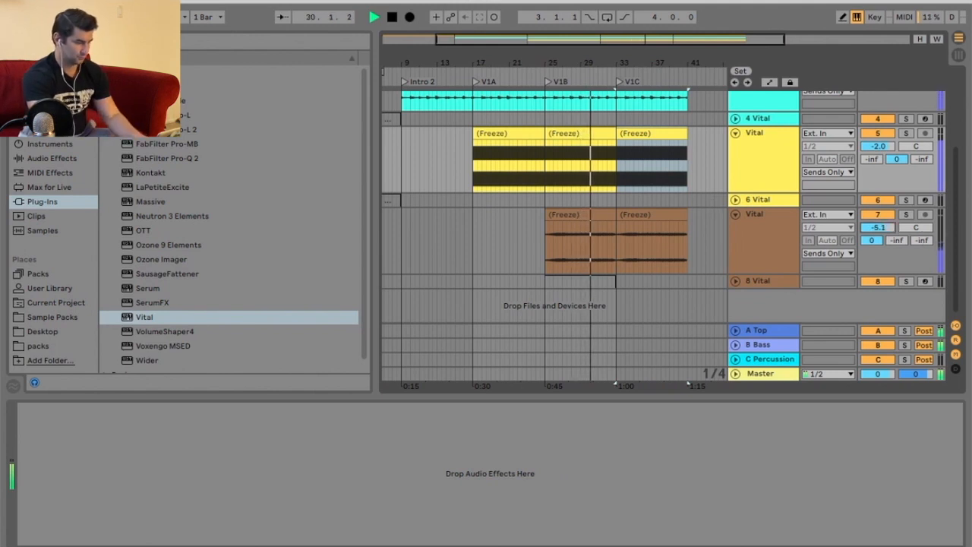
{"action": "right_click", "coordinate": [786, 281]}
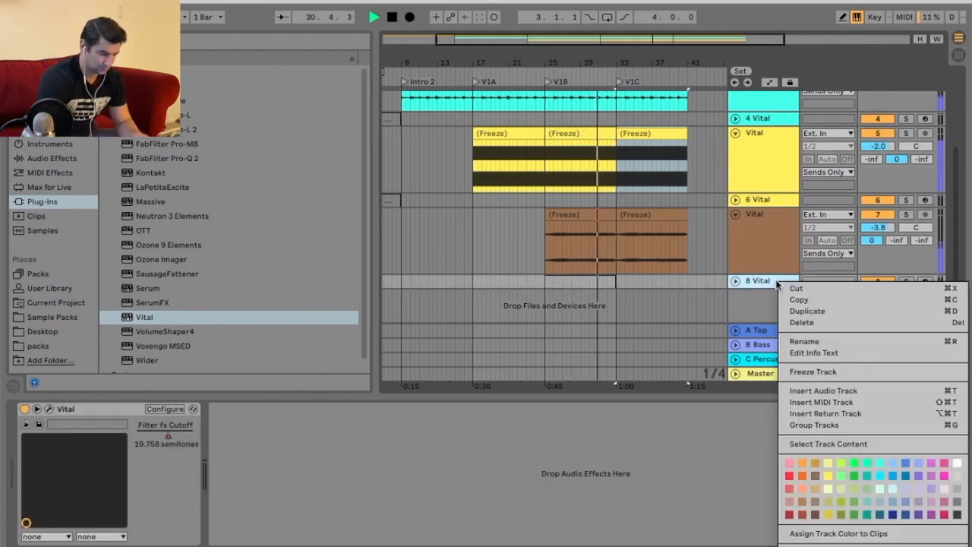
{"action": "left_click", "coordinate": [820, 403]}
{"action": "left_click_drag", "start_coordinate": [877, 194], "coordinate": [877, 188]}
Select bars 33 to 41, the V1C section, on the new MIDI track.
{"action": "scroll", "coordinate": [661, 215], "scroll_direction": "up", "scroll_amount": 4}
{"action": "scroll", "coordinate": [669, 218], "scroll_direction": "down", "scroll_amount": 5}
{"action": "key", "text": "space"}
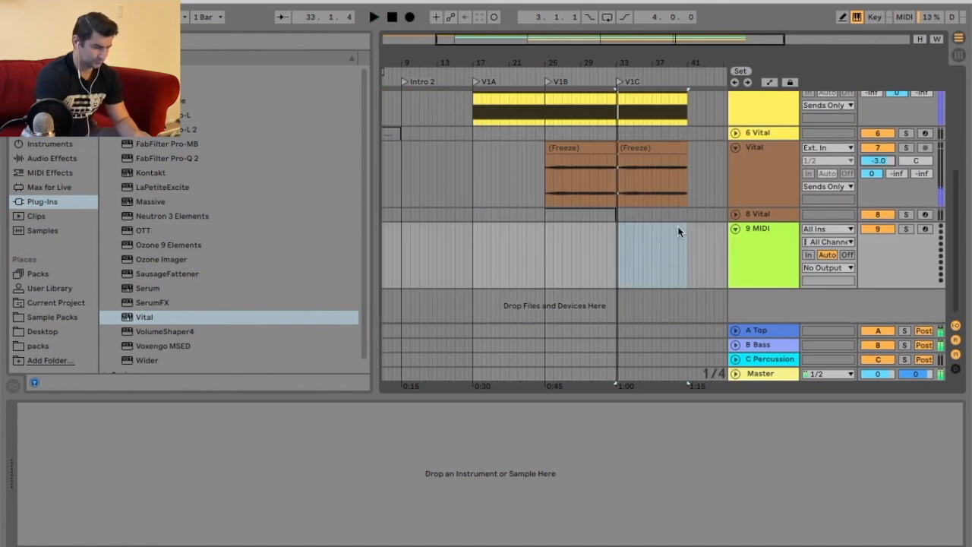
{"action": "left_click_drag", "start_coordinate": [690, 64], "coordinate": [691, 106]}
{"action": "left_click", "coordinate": [531, 243]}
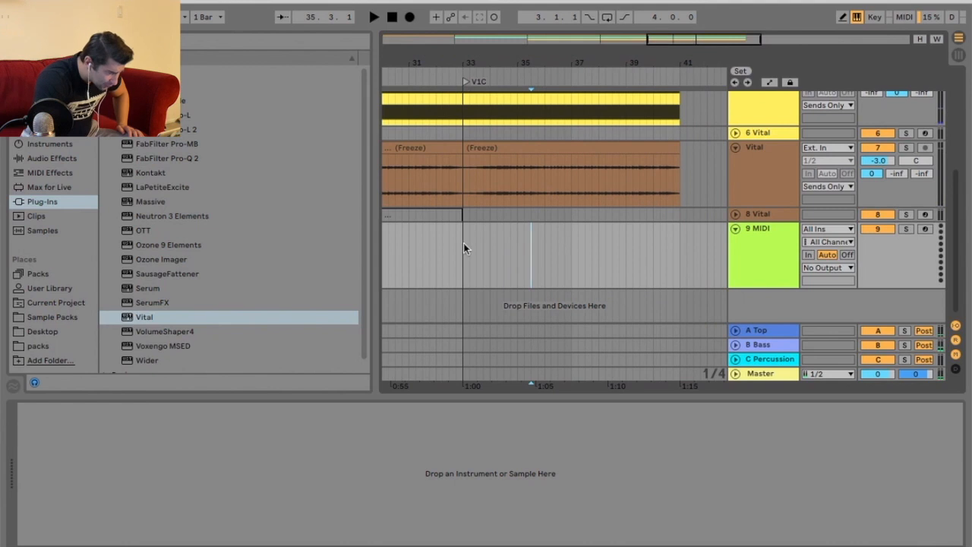
{"action": "left_click_drag", "start_coordinate": [463, 244], "coordinate": [660, 245]}
{"action": "left_click", "coordinate": [794, 249]}
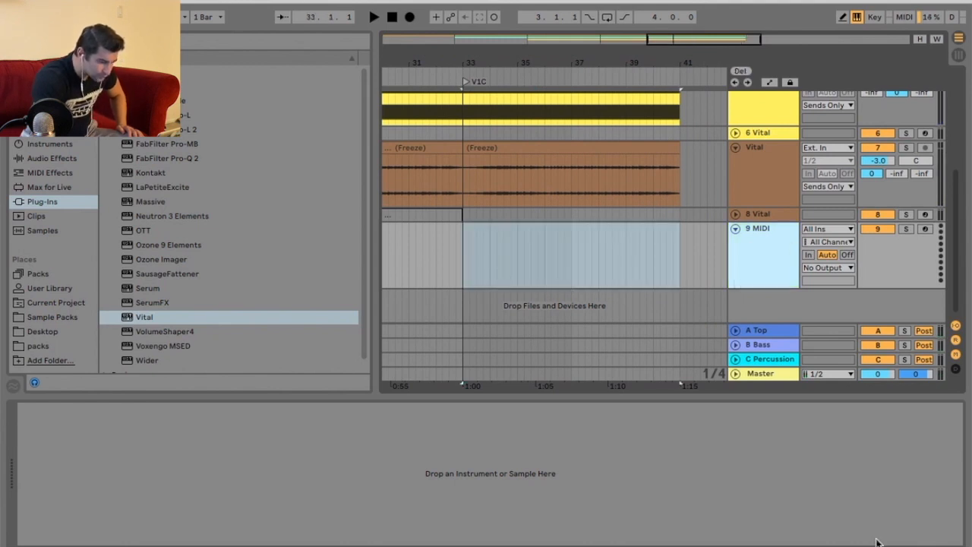
Load Vital onto the new MIDI track and open its preset browser.
{"action": "left_click", "coordinate": [182, 317]}
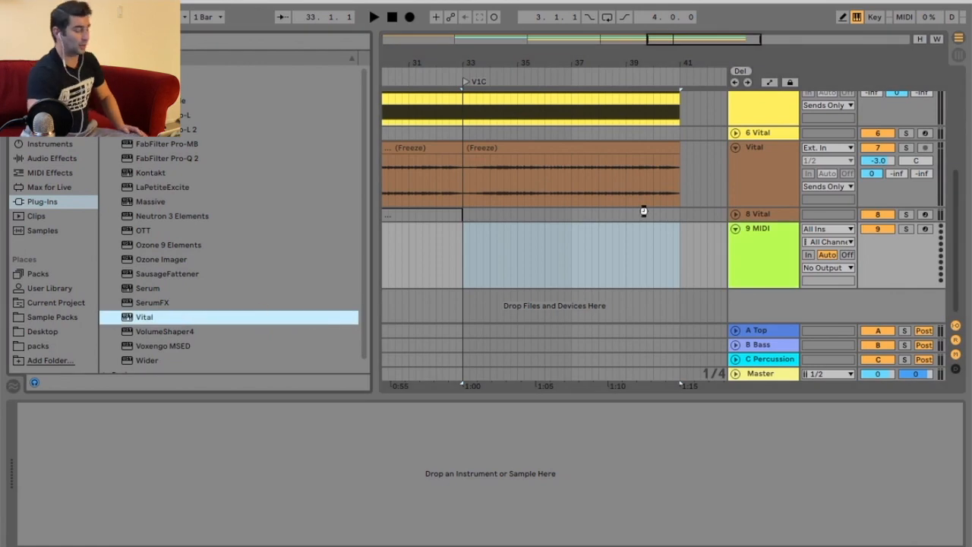
{"action": "key", "text": "Return"}
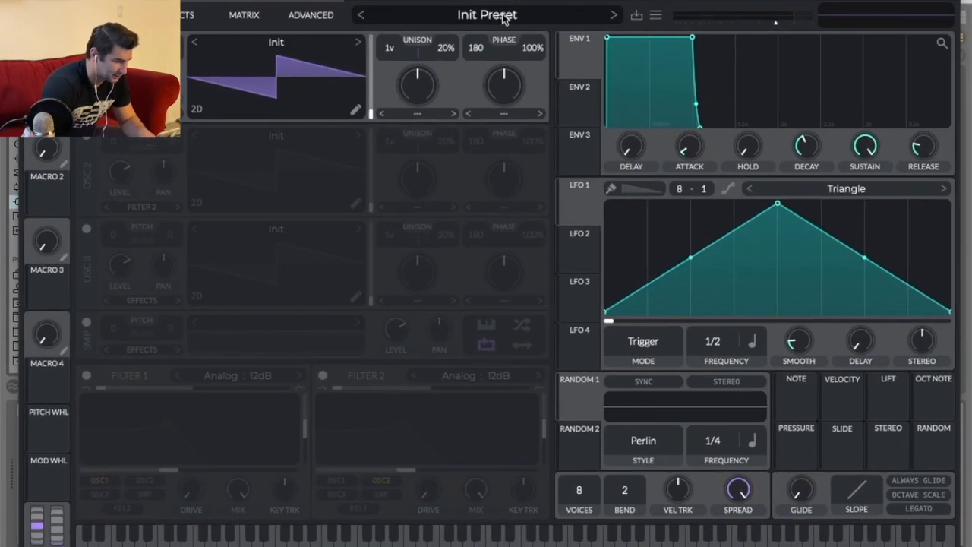
{"action": "left_click", "coordinate": [503, 17]}
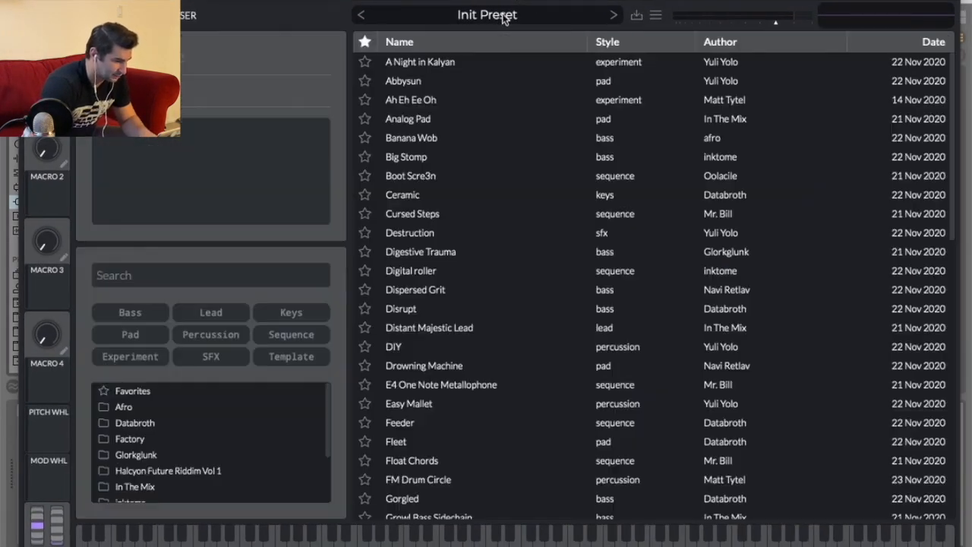
Audition several presets in Vital's browser, settle on Thumpus, and close the browser.
{"action": "scroll", "coordinate": [558, 426], "scroll_direction": "down", "scroll_amount": 15}
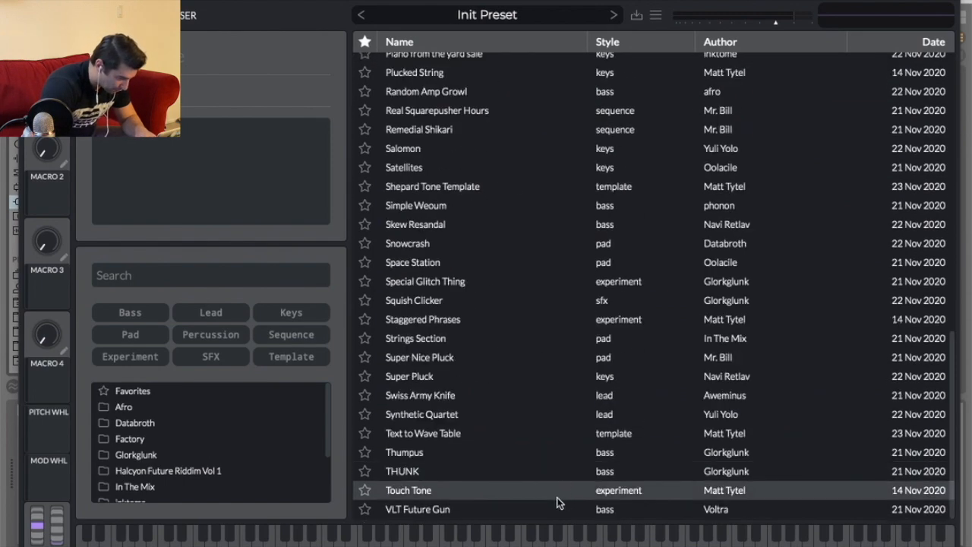
{"action": "left_click", "coordinate": [554, 504]}
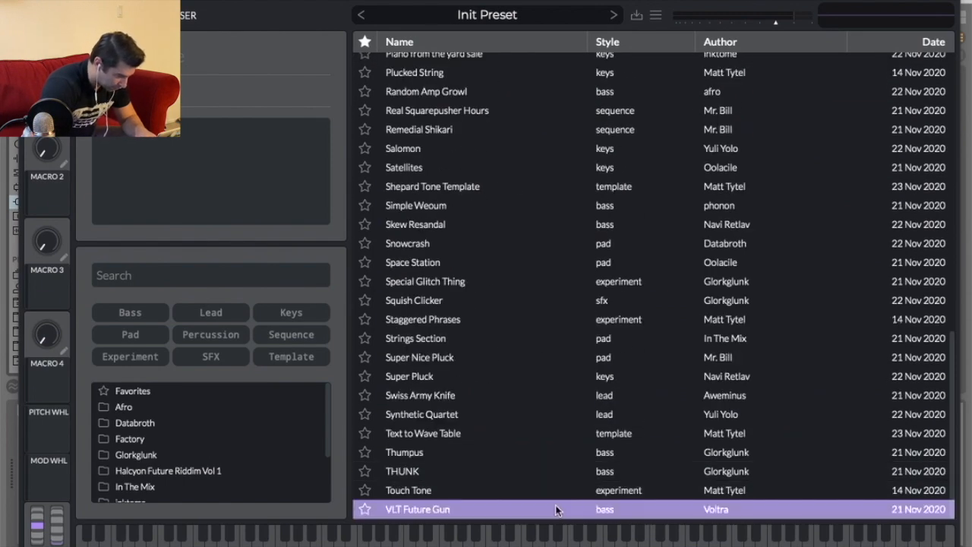
{"action": "left_click", "coordinate": [511, 416]}
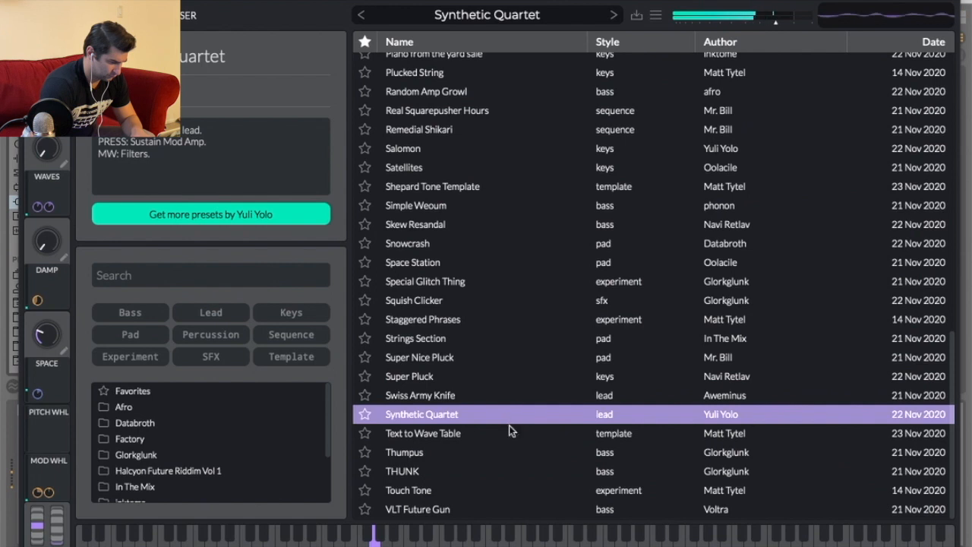
{"action": "left_click", "coordinate": [510, 429]}
{"action": "left_click", "coordinate": [507, 450]}
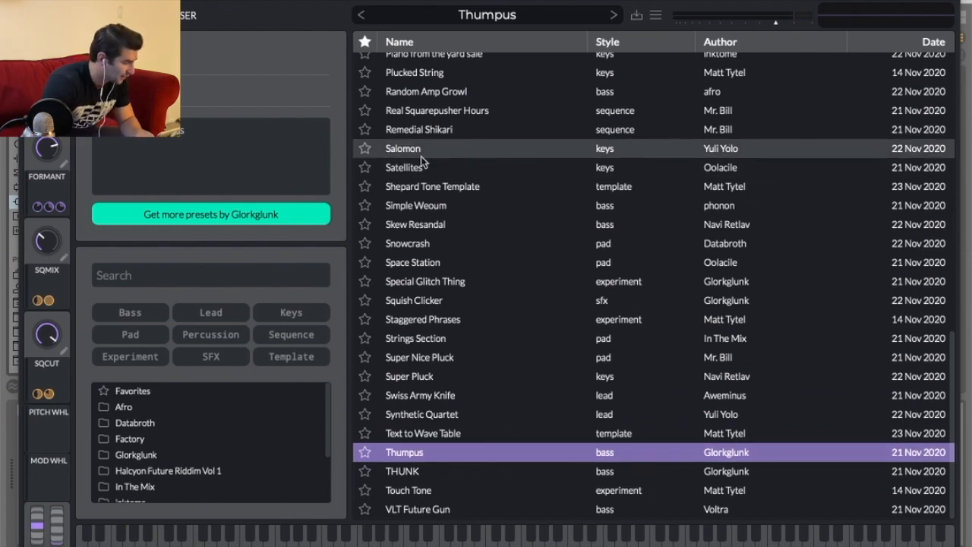
{"action": "key", "text": "Escape"}
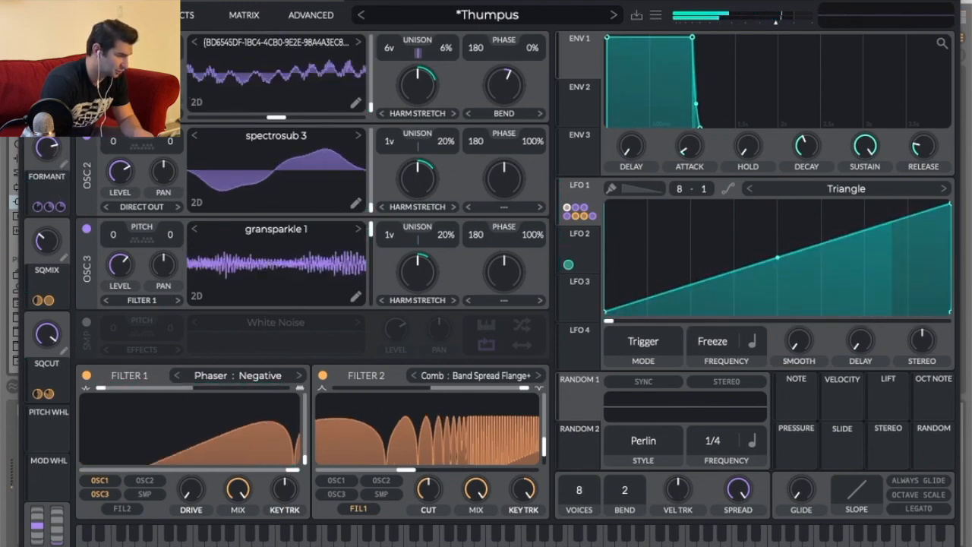
Close the Vital window and play the arrangement from the start of V1C.
{"action": "left_click", "coordinate": [34, 2]}
{"action": "left_click_drag", "start_coordinate": [453, 64], "coordinate": [462, 38]}
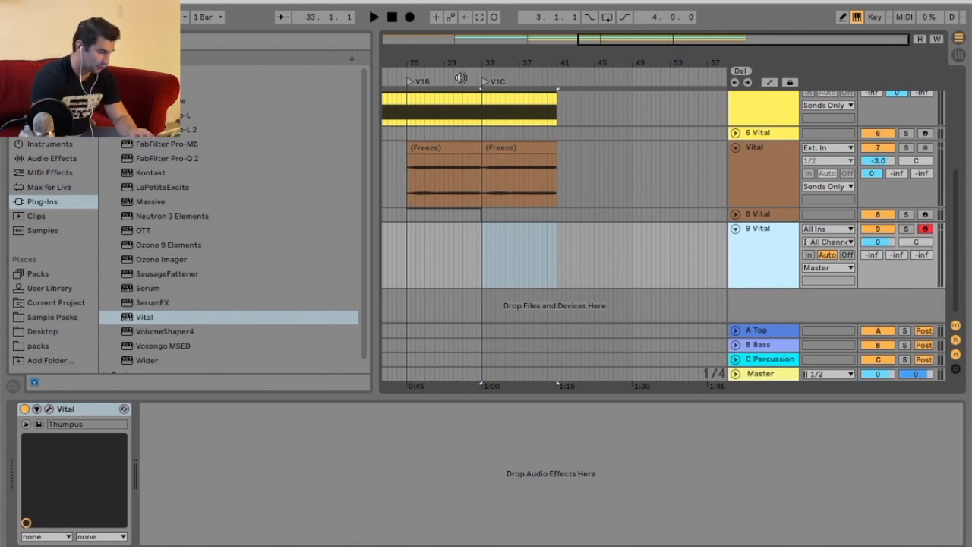
{"action": "left_click", "coordinate": [460, 79]}
{"action": "scroll", "coordinate": [553, 196], "scroll_direction": "up", "scroll_amount": 3}
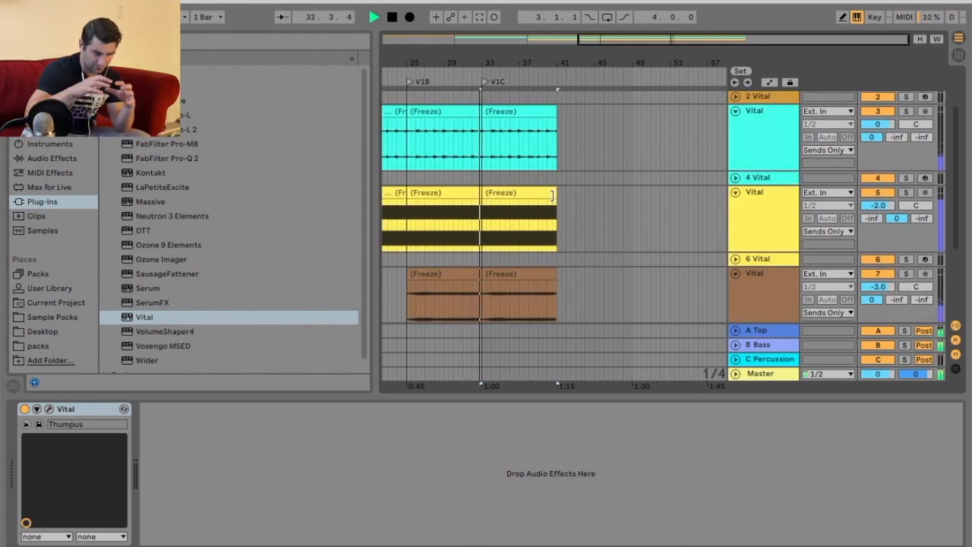
{"action": "scroll", "coordinate": [552, 194], "scroll_direction": "up", "scroll_amount": 2}
{"action": "scroll", "coordinate": [552, 194], "scroll_direction": "down", "scroll_amount": 5}
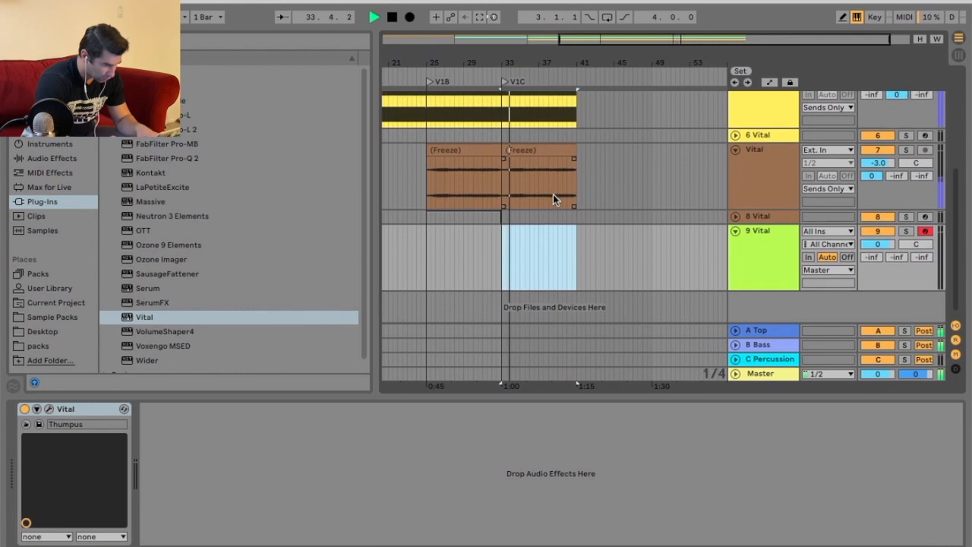
{"action": "key", "text": "space"}
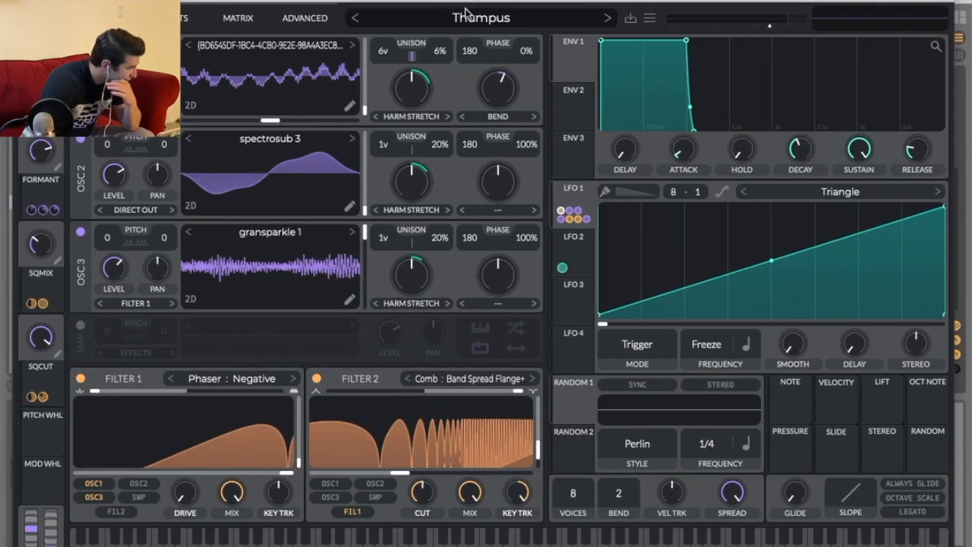
Browse more Vital presets on the new track and load Remedial Shikari.
{"action": "left_click", "coordinate": [465, 11]}
{"action": "scroll", "coordinate": [468, 380], "scroll_direction": "down", "scroll_amount": 7}
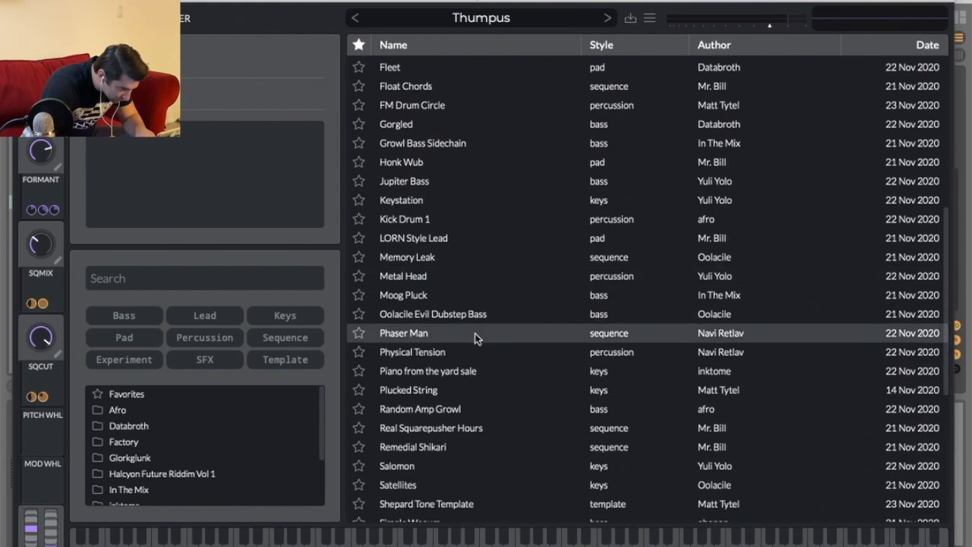
{"action": "left_click", "coordinate": [468, 286]}
{"action": "left_click", "coordinate": [462, 295]}
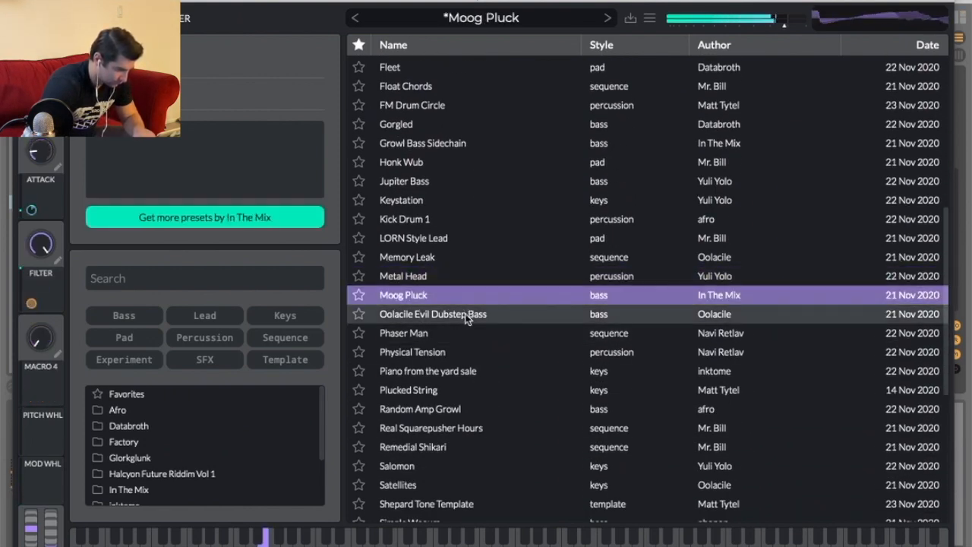
{"action": "left_click", "coordinate": [466, 317]}
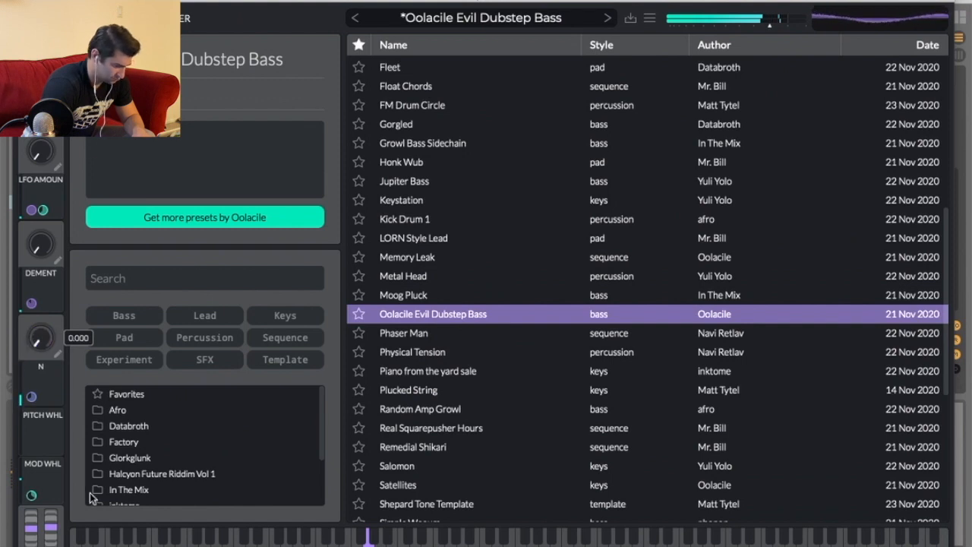
{"action": "left_click", "coordinate": [452, 427]}
{"action": "left_click", "coordinate": [440, 444]}
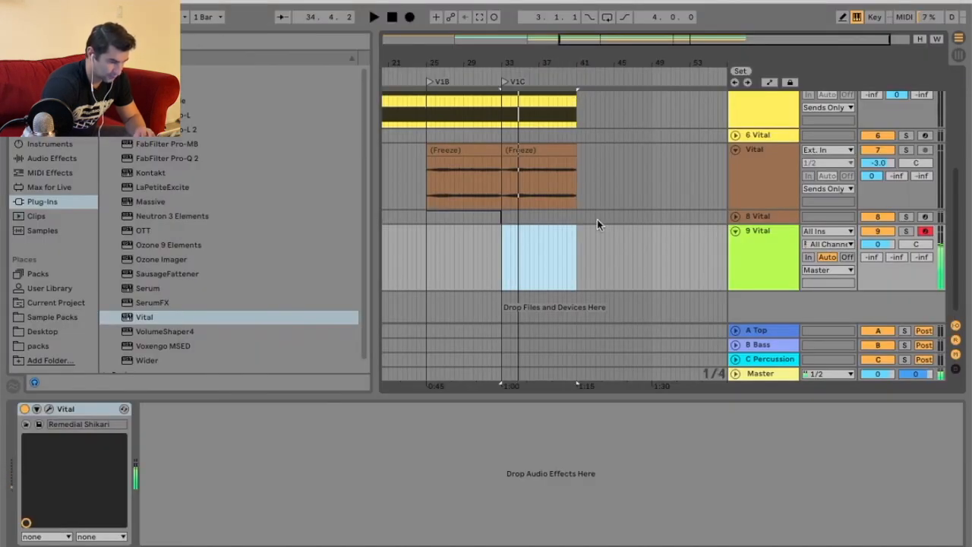
Create an empty MIDI clip spanning bars 33 to 41 on the new Vital track.
{"action": "left_click", "coordinate": [597, 242]}
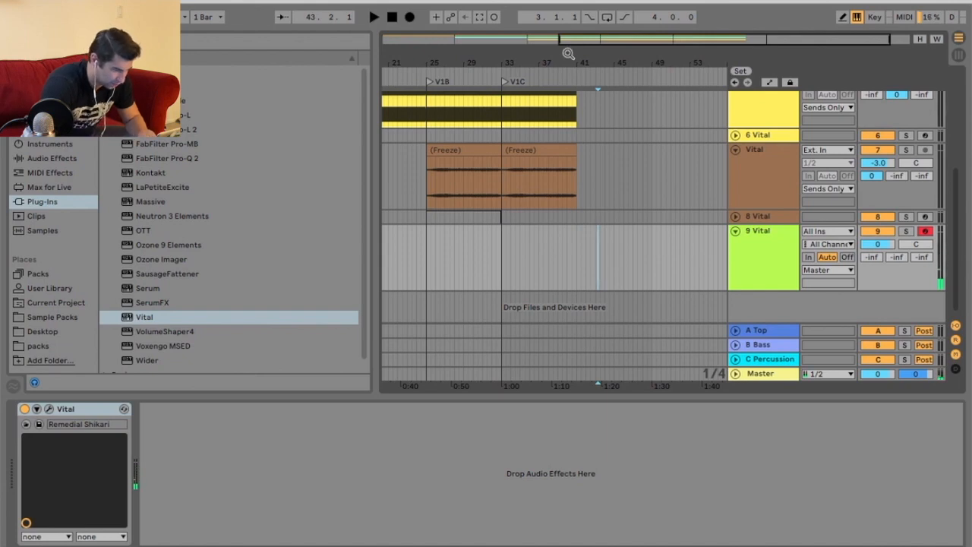
{"action": "left_click_drag", "start_coordinate": [568, 53], "coordinate": [562, 58]}
{"action": "right_click", "coordinate": [508, 271]}
{"action": "left_click", "coordinate": [466, 336]}
{"action": "left_click_drag", "start_coordinate": [420, 260], "coordinate": [597, 251]}
{"action": "right_click", "coordinate": [565, 255]}
{"action": "left_click", "coordinate": [610, 362]}
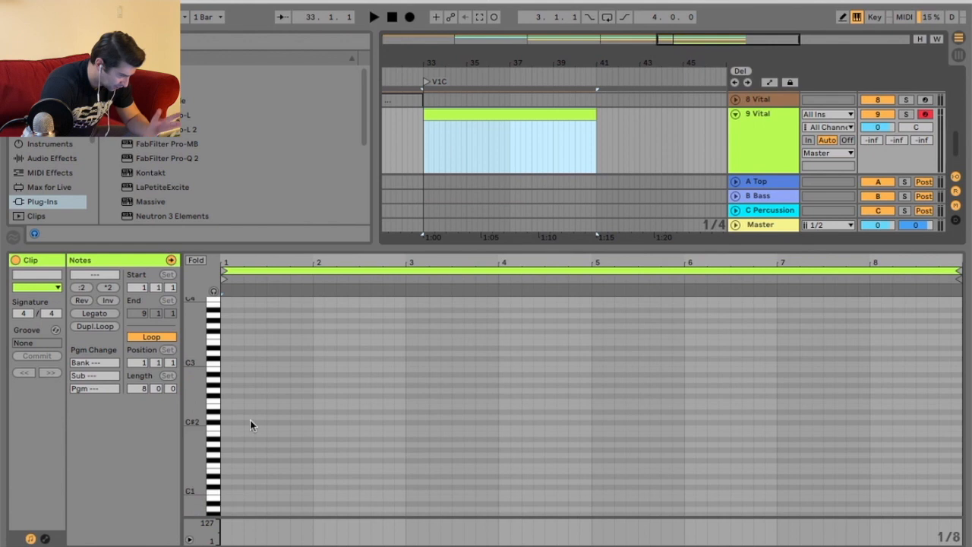
Draw a single G2 note lasting the full eight bars of the clip and play it back.
{"action": "double_click", "coordinate": [227, 390]}
{"action": "left_click_drag", "start_coordinate": [231, 390], "coordinate": [959, 425]}
{"action": "key", "text": "space"}
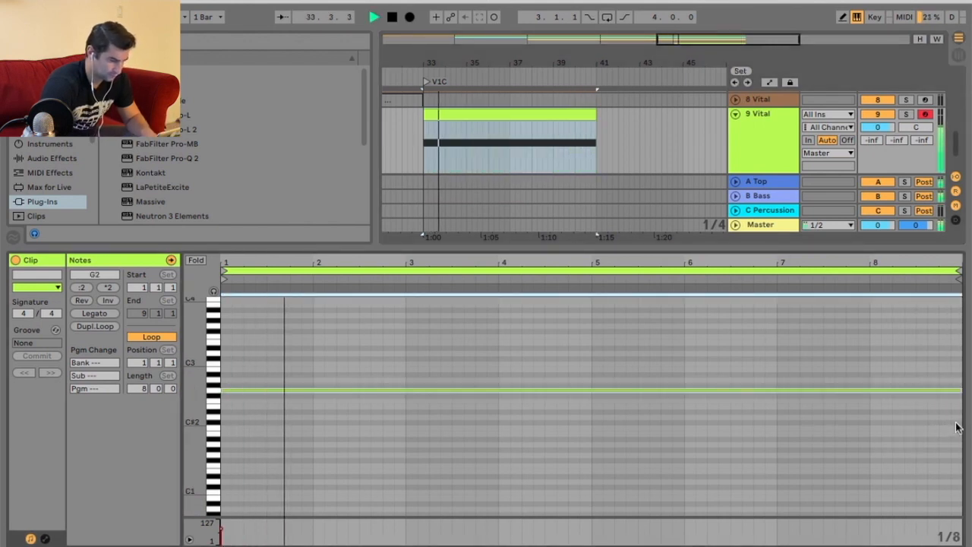
Lower the new Vital track's volume to -7.1 dB.
{"action": "left_click_drag", "start_coordinate": [877, 127], "coordinate": [878, 151]}
{"action": "left_click_drag", "start_coordinate": [657, 244], "coordinate": [657, 307]}
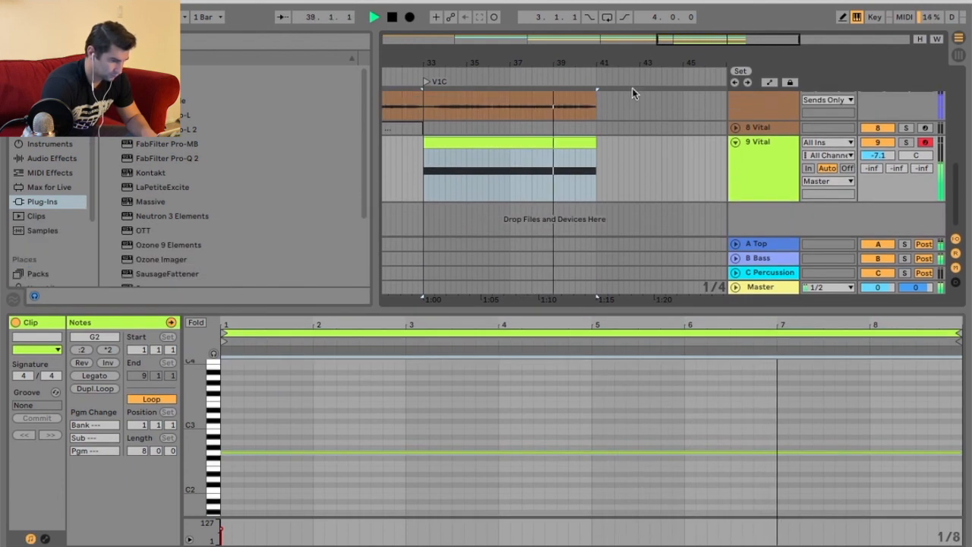
Add a locator at bar 41 and name it V1D.
{"action": "right_click", "coordinate": [595, 76]}
{"action": "left_click", "coordinate": [629, 111]}
{"action": "type", "text": "V1"}
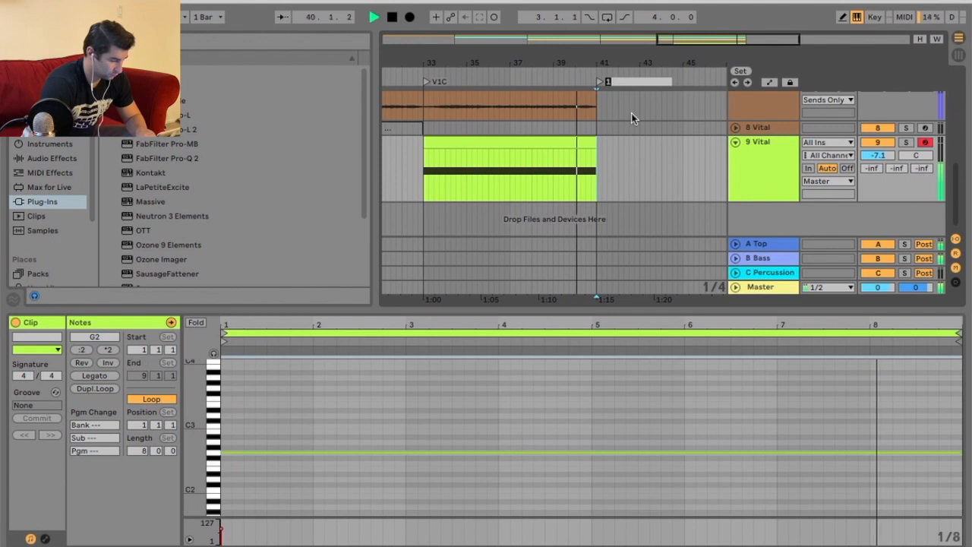
{"action": "type", "text": "D"}
{"action": "key", "text": "Return"}
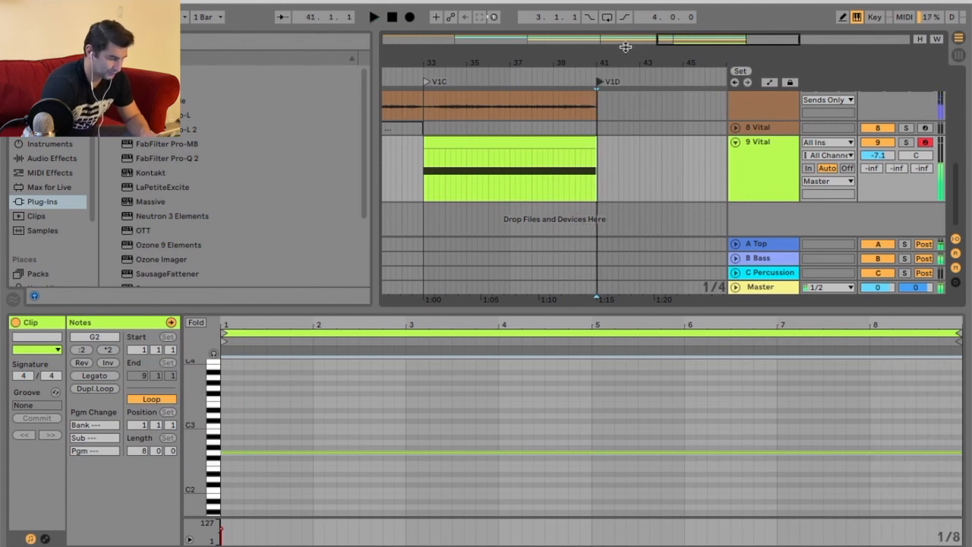
Insert a new MIDI track below the V1C Vital track.
{"action": "left_click_drag", "start_coordinate": [624, 47], "coordinate": [627, 31]}
{"action": "scroll", "coordinate": [614, 145], "scroll_direction": "up", "scroll_amount": 6}
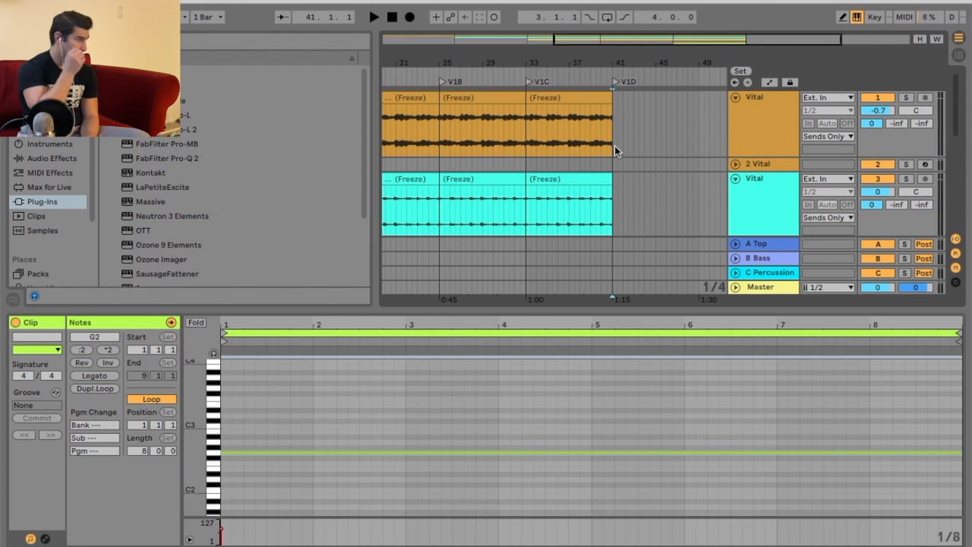
{"action": "scroll", "coordinate": [614, 146], "scroll_direction": "down", "scroll_amount": 5}
{"action": "right_click", "coordinate": [779, 171]}
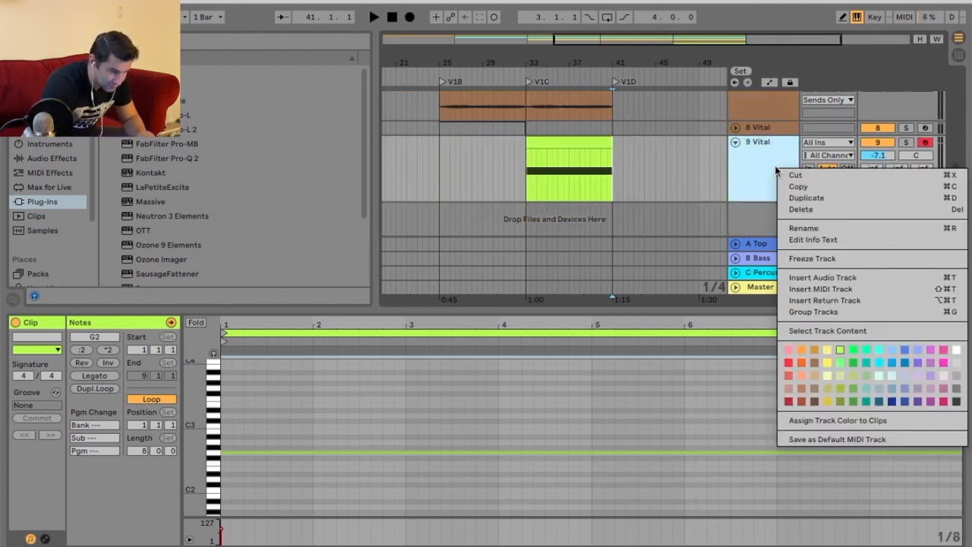
{"action": "left_click", "coordinate": [824, 289]}
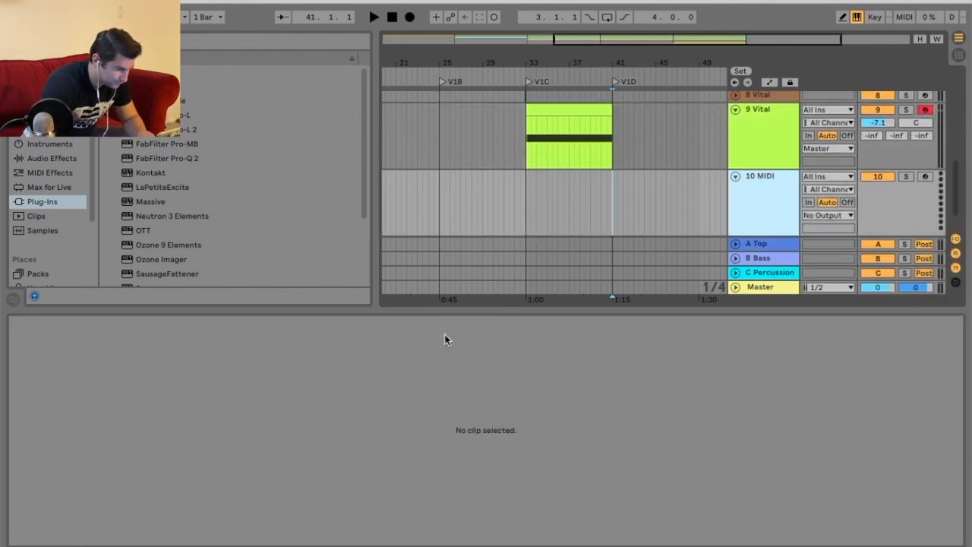
Duplicate the V1C Vital track and deactivate the clip on the duplicate.
{"action": "scroll", "coordinate": [668, 137], "scroll_direction": "up", "scroll_amount": 1}
{"action": "right_click", "coordinate": [763, 131]}
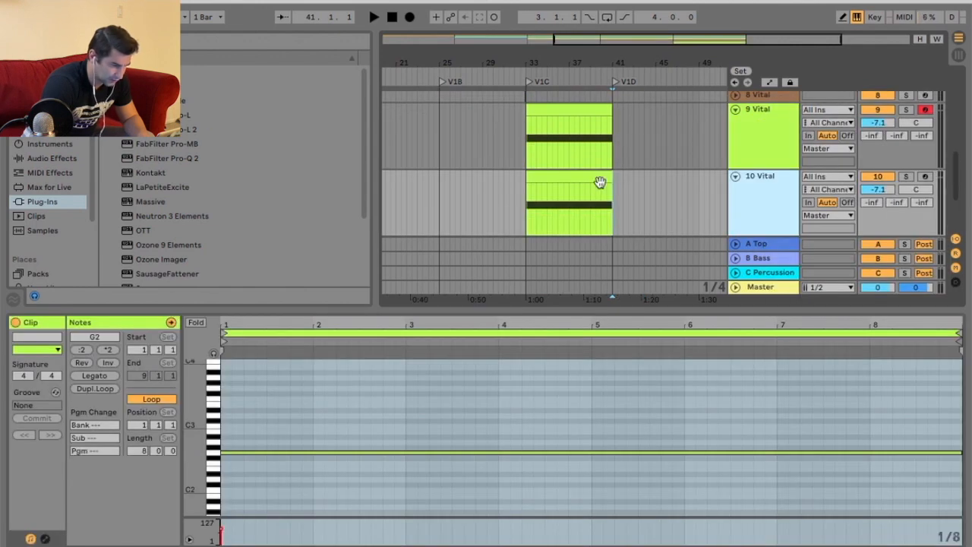
{"action": "right_click", "coordinate": [767, 195]}
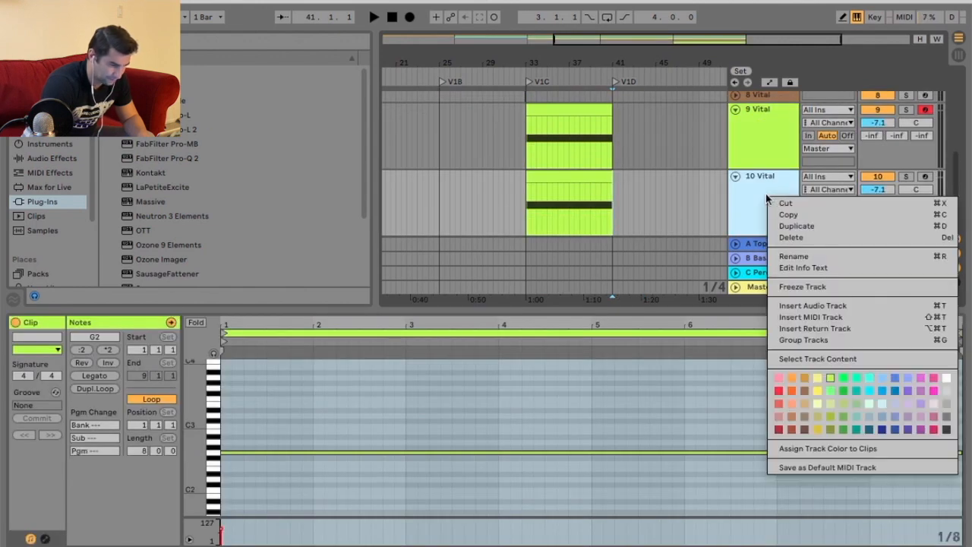
{"action": "left_click", "coordinate": [828, 319]}
{"action": "right_click", "coordinate": [598, 173]}
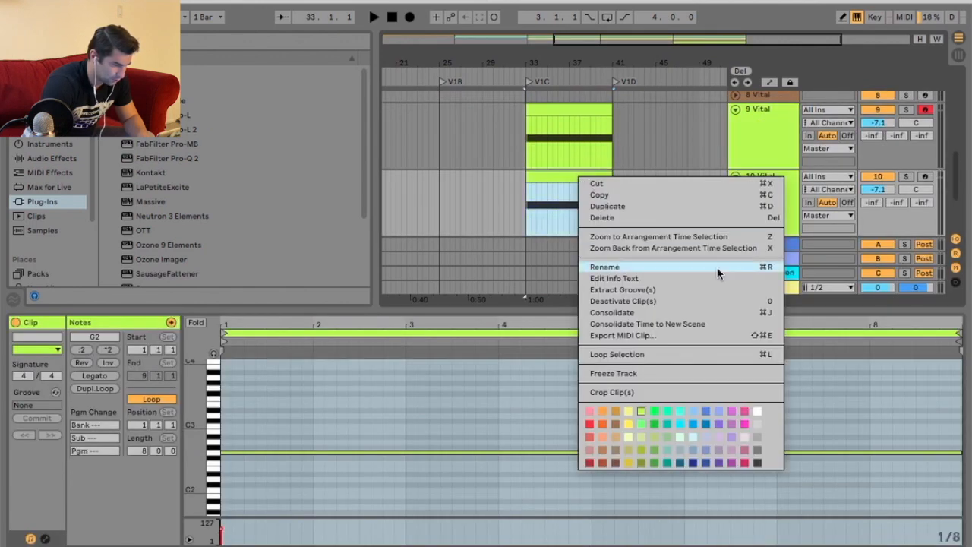
{"action": "left_click", "coordinate": [672, 302]}
In track 9's Vital editor, enable the EQ effect and set its low band to a low-cut filter.
{"action": "scroll", "coordinate": [668, 148], "scroll_direction": "up", "scroll_amount": 5}
{"action": "scroll", "coordinate": [696, 145], "scroll_direction": "down", "scroll_amount": 6}
{"action": "scroll", "coordinate": [696, 145], "scroll_direction": "up", "scroll_amount": 2}
{"action": "right_click", "coordinate": [764, 155]}
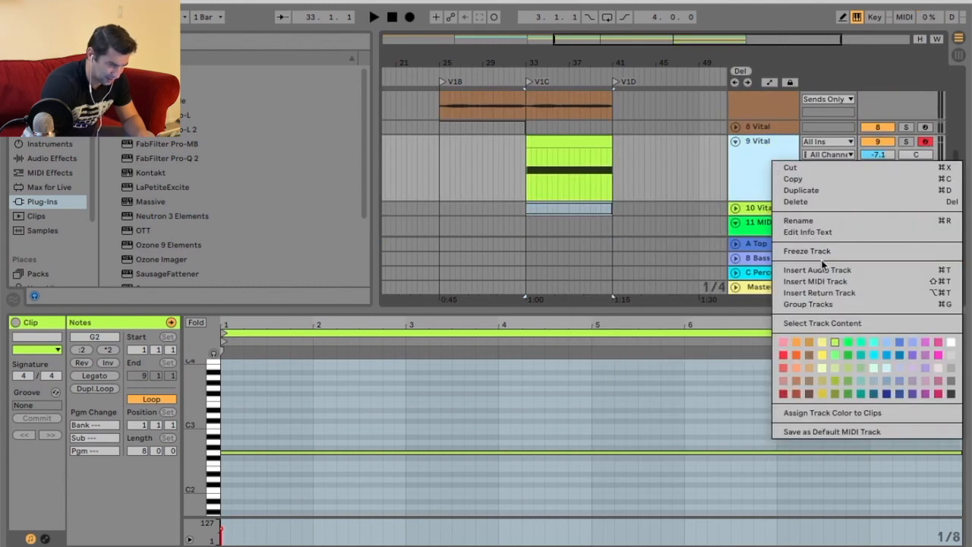
{"action": "left_click", "coordinate": [813, 189]}
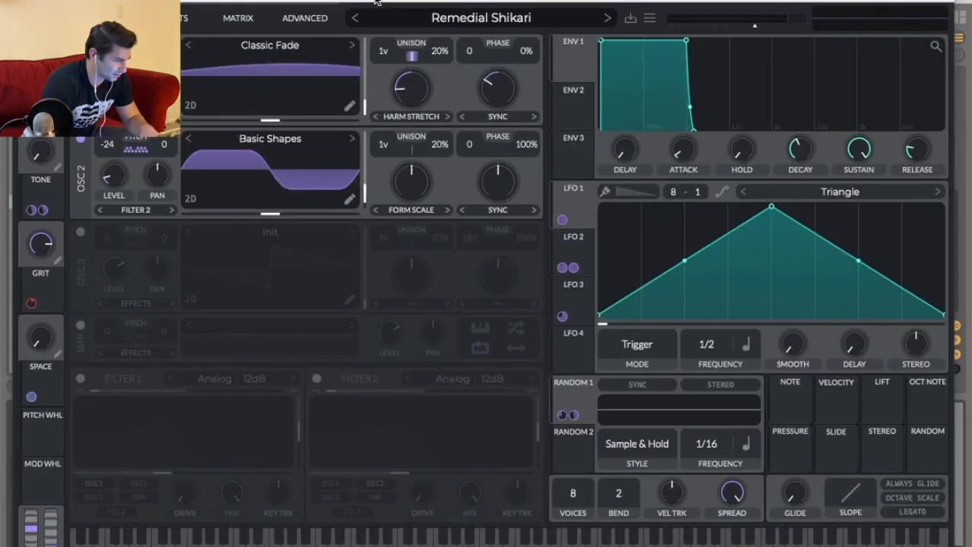
{"action": "left_click_drag", "start_coordinate": [375, 2], "coordinate": [444, 216]}
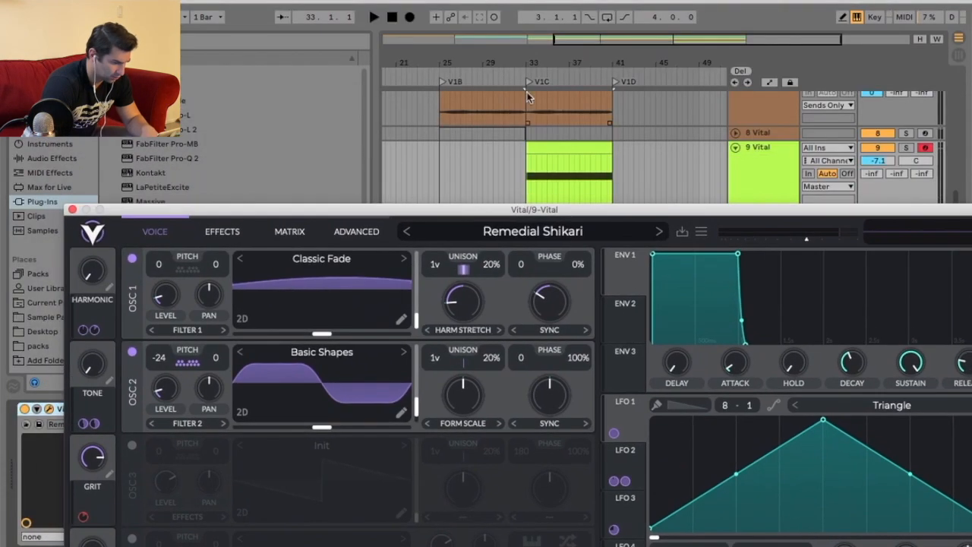
{"action": "key", "text": "space"}
{"action": "left_click", "coordinate": [222, 230]}
{"action": "left_click_drag", "start_coordinate": [263, 215], "coordinate": [252, 75]}
{"action": "left_click", "coordinate": [121, 334]}
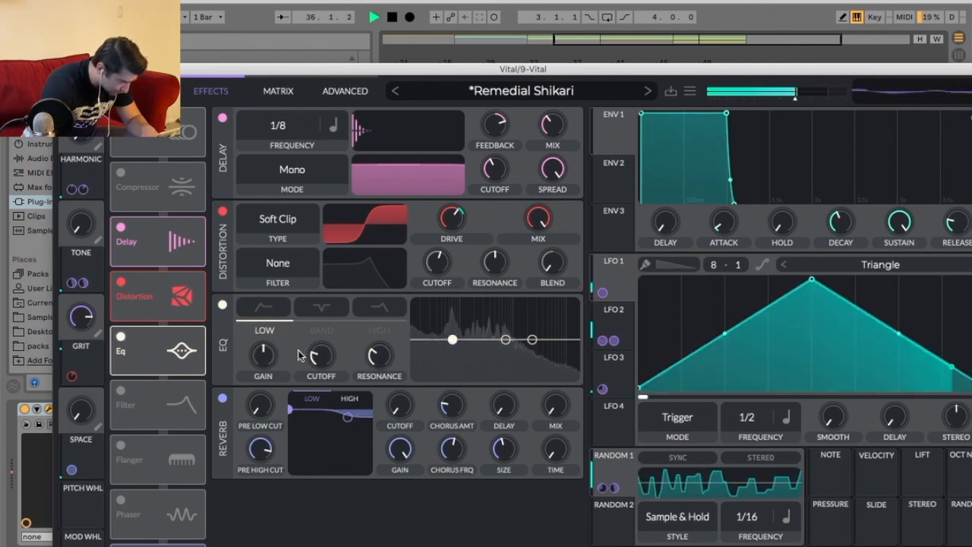
{"action": "left_click", "coordinate": [263, 306]}
{"action": "left_click_drag", "start_coordinate": [452, 340], "coordinate": [451, 361]}
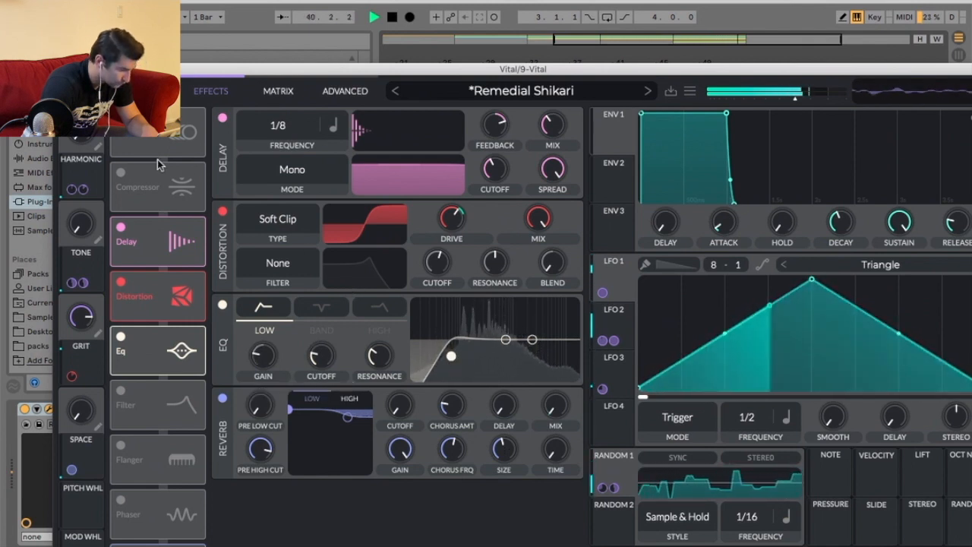
{"action": "left_click", "coordinate": [60, 70]}
{"action": "key", "text": "space"}
Freeze track 9 and then flatten it to audio.
{"action": "right_click", "coordinate": [787, 199]}
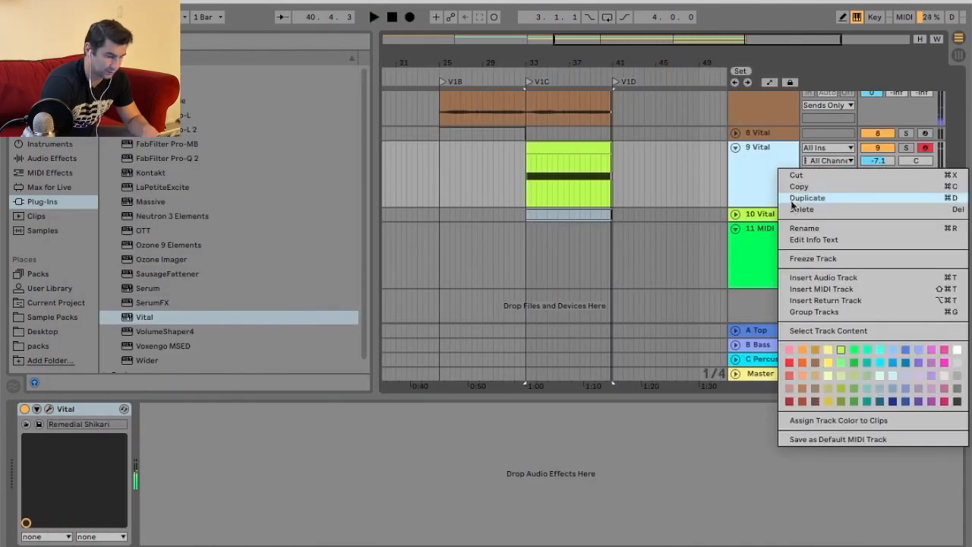
{"action": "left_click", "coordinate": [823, 258]}
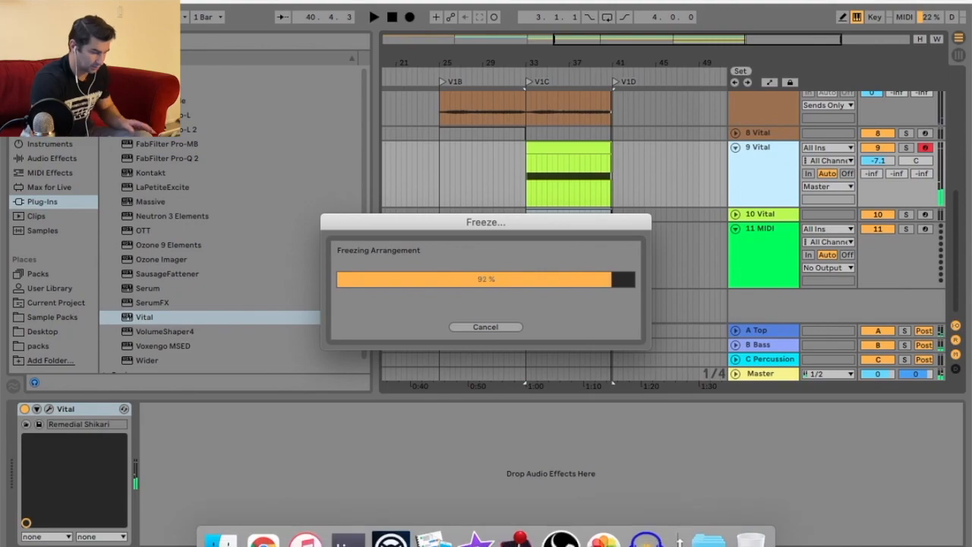
{"action": "left_click", "coordinate": [560, 535]}
{"action": "key", "text": "super+Tab"}
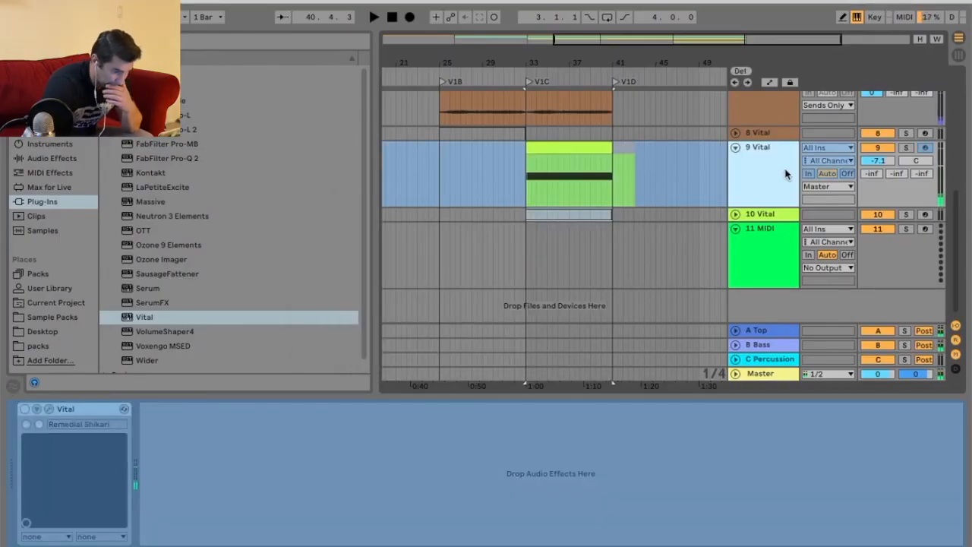
{"action": "right_click", "coordinate": [775, 168]}
{"action": "left_click", "coordinate": [805, 269]}
Duplicate the flattened V1C audio clip so it continues from bar 41 to 49.
{"action": "left_click", "coordinate": [520, 73]}
{"action": "left_click_drag", "start_coordinate": [546, 65], "coordinate": [546, 96]}
{"action": "left_click", "coordinate": [639, 146]}
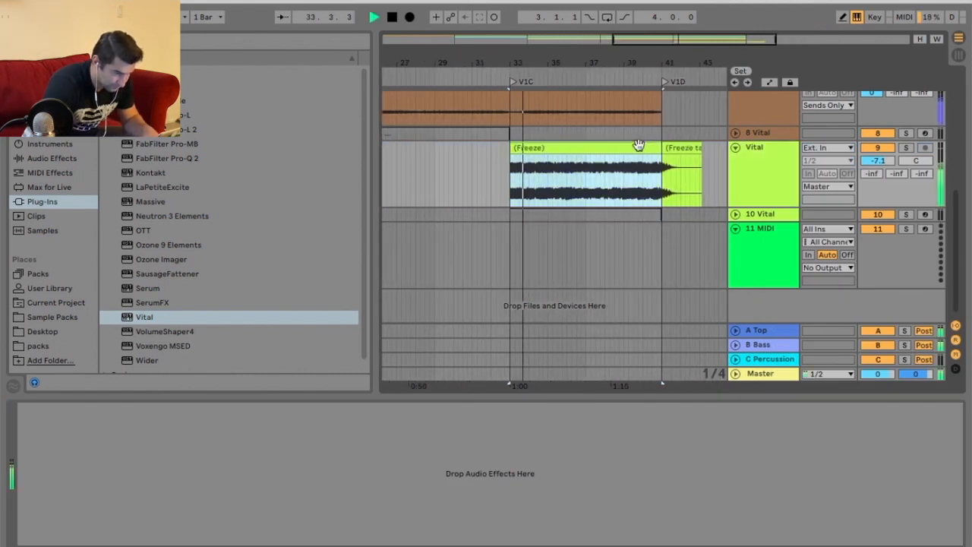
{"action": "key", "text": "super+d"}
{"action": "left_click_drag", "start_coordinate": [633, 64], "coordinate": [633, 40]}
{"action": "left_click", "coordinate": [764, 179]}
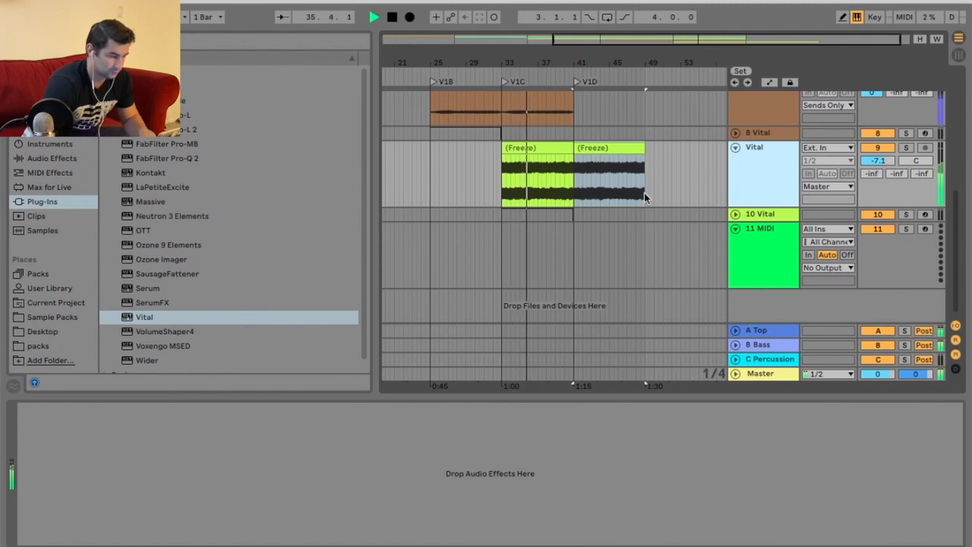
Duplicate the V1C clips on tracks 8 and 9 so they continue through bar 49.
{"action": "scroll", "coordinate": [552, 240], "scroll_direction": "up", "scroll_amount": 10}
{"action": "left_click", "coordinate": [554, 194]}
{"action": "key", "text": "super+d"}
{"action": "left_click", "coordinate": [543, 116]}
{"action": "key", "text": "super+d"}
{"action": "scroll", "coordinate": [649, 225], "scroll_direction": "down", "scroll_amount": 10}
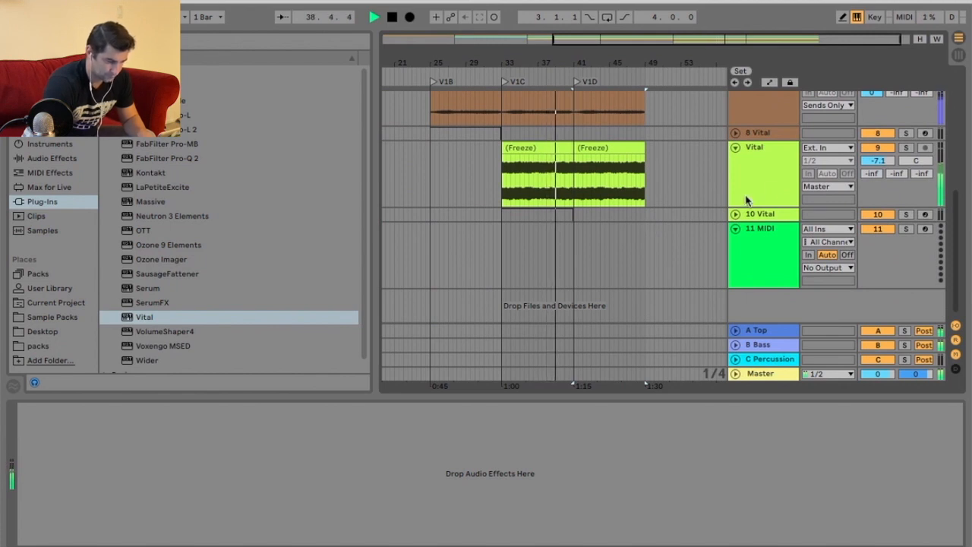
Set track 9's output routing to Sends Only.
{"action": "left_click", "coordinate": [833, 186]}
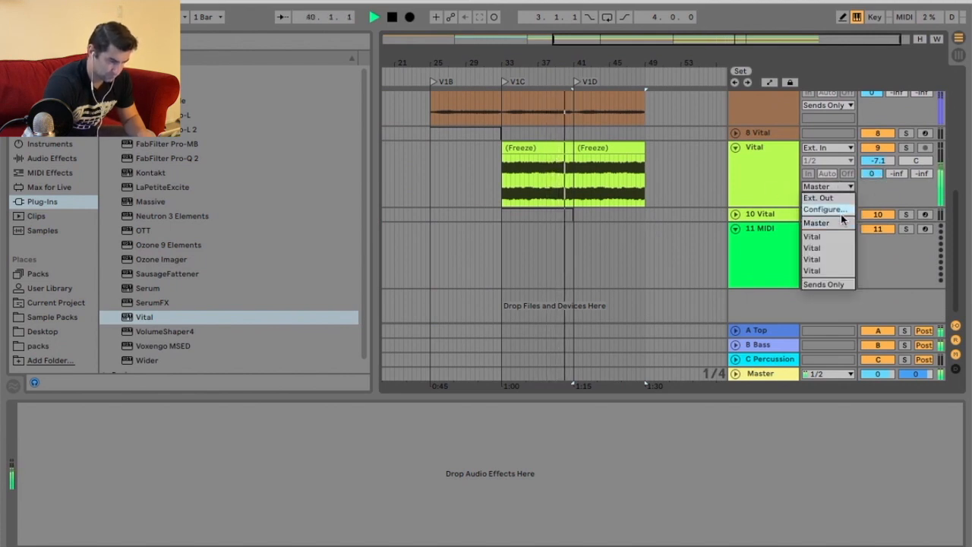
{"action": "left_click", "coordinate": [837, 285]}
{"action": "scroll", "coordinate": [699, 227], "scroll_direction": "up", "scroll_amount": 10}
{"action": "scroll", "coordinate": [698, 223], "scroll_direction": "down", "scroll_amount": 10}
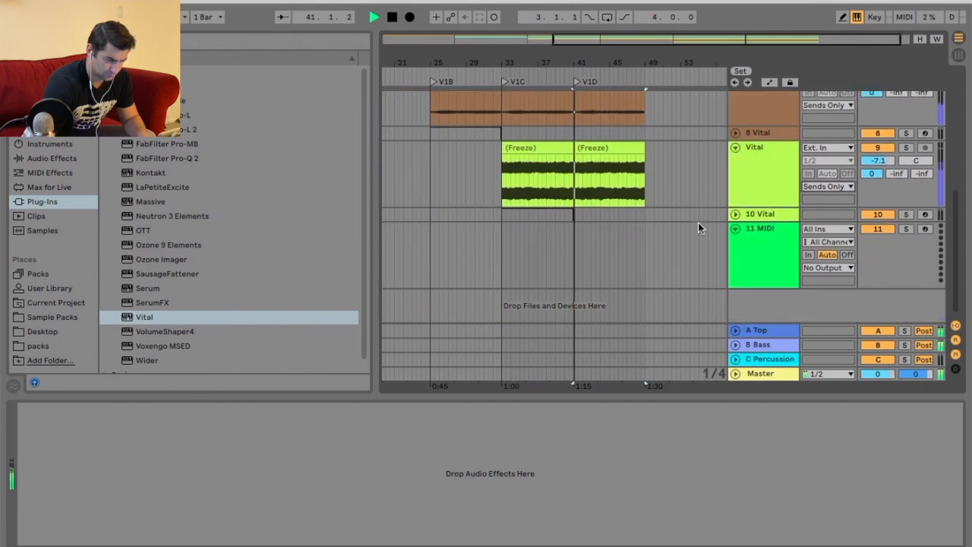
Load a Vital instrument onto MIDI track 11.
{"action": "key", "text": "space"}
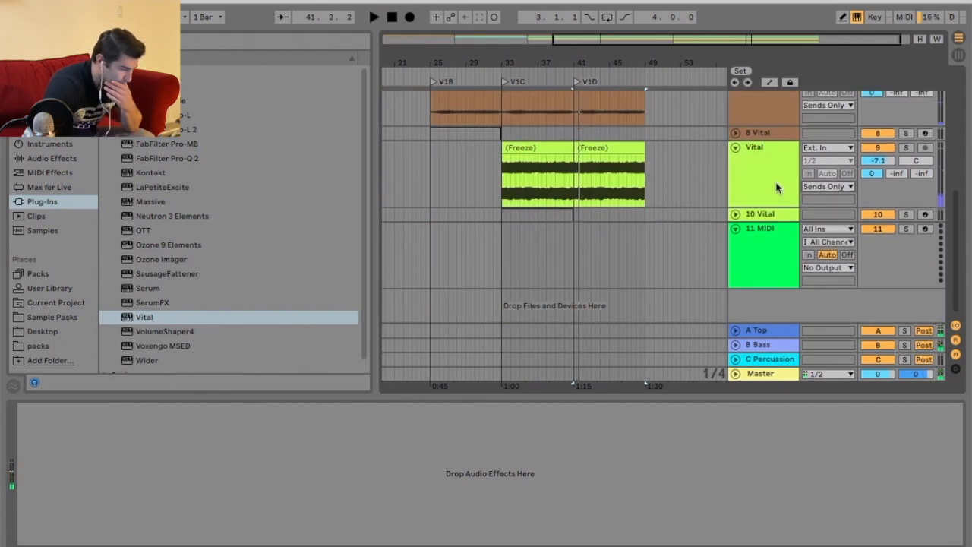
{"action": "left_click", "coordinate": [703, 239]}
{"action": "left_click", "coordinate": [159, 317]}
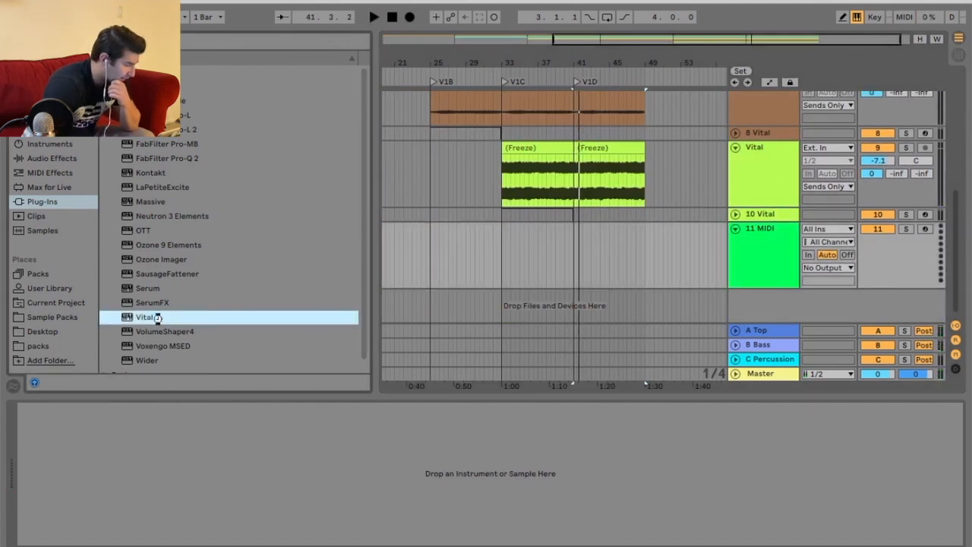
{"action": "double_click", "coordinate": [159, 317]}
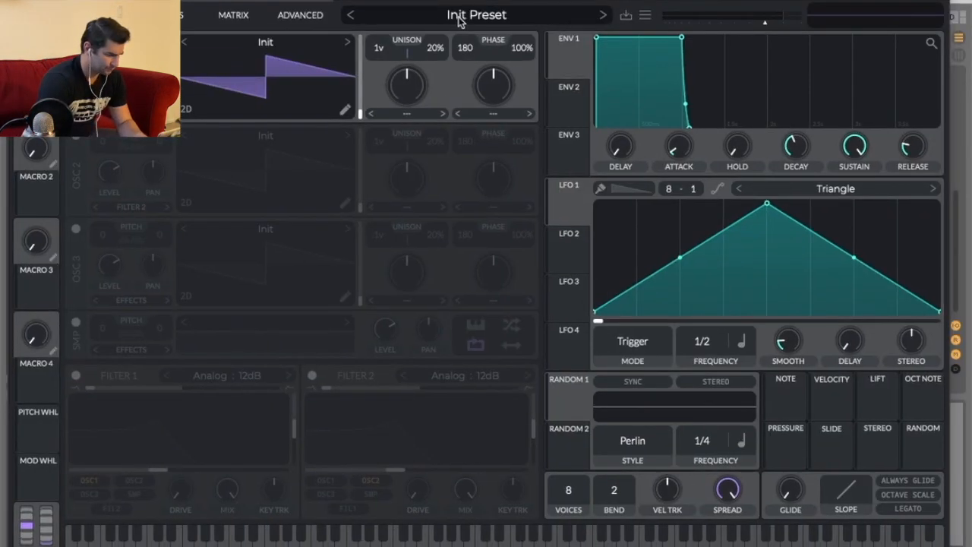
Load the Kick Drum 1 preset from Vital's Afro preset folder.
{"action": "left_click", "coordinate": [482, 44]}
{"action": "left_click", "coordinate": [159, 435]}
{"action": "left_click", "coordinate": [164, 455]}
{"action": "left_click", "coordinate": [112, 407]}
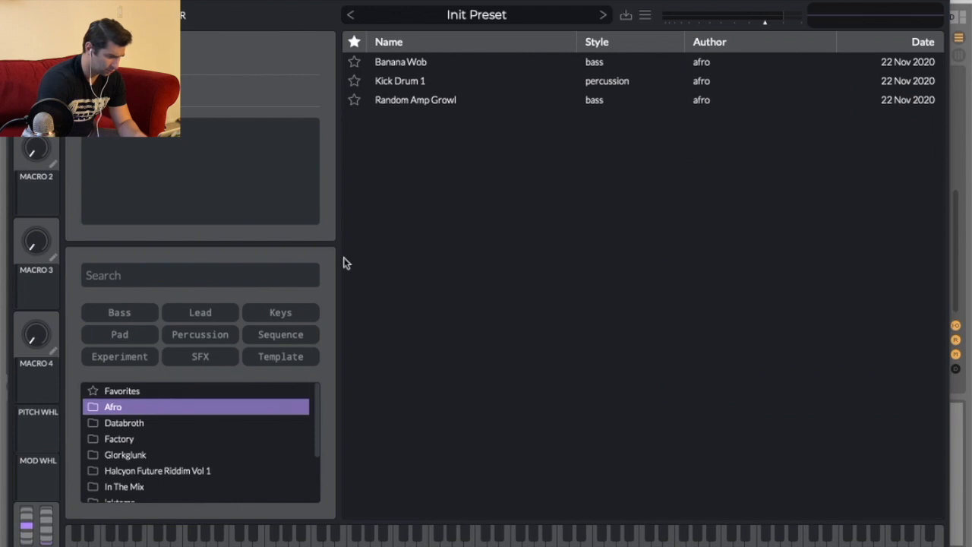
{"action": "left_click", "coordinate": [395, 81]}
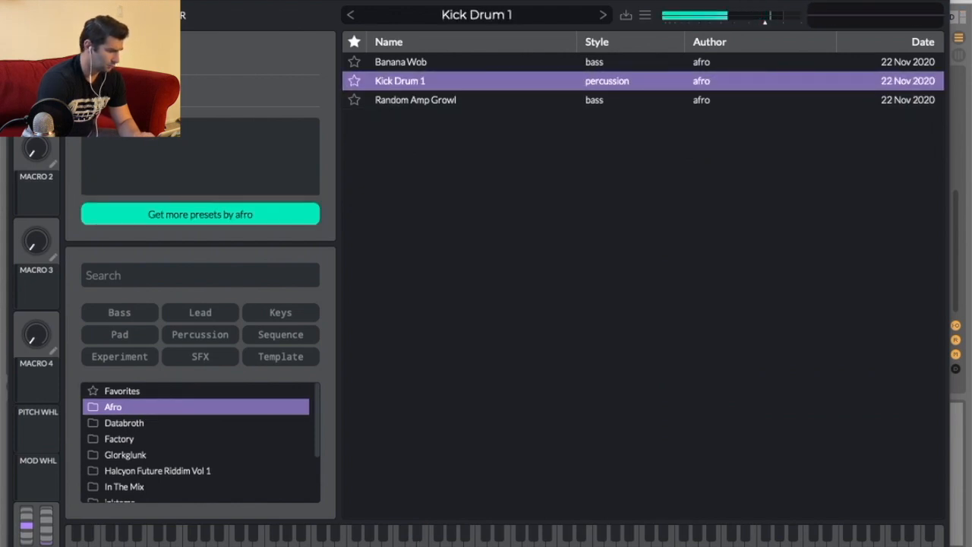
{"action": "left_click", "coordinate": [80, 15]}
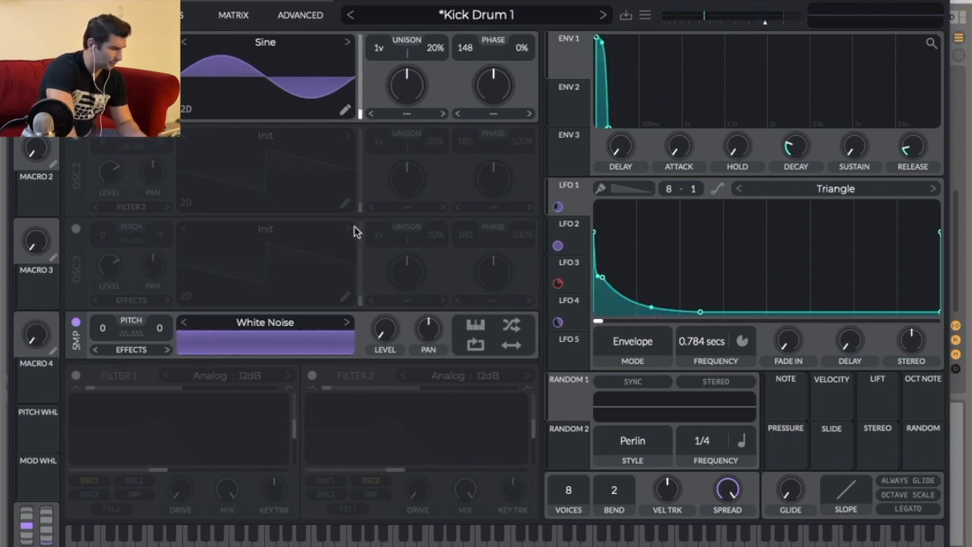
Reshape points on the LFO 1 and LFO 2 envelope curves.
{"action": "left_click_drag", "start_coordinate": [613, 269], "coordinate": [645, 280]}
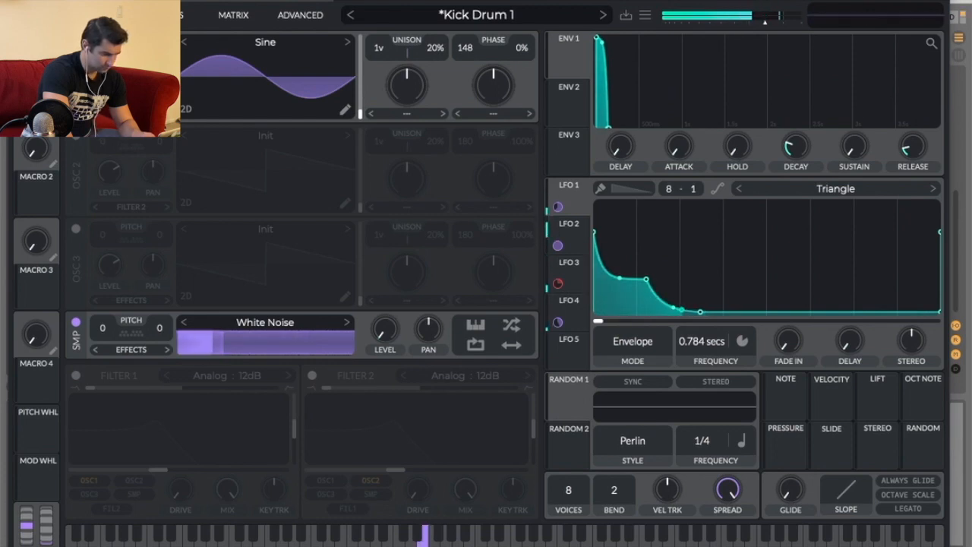
{"action": "left_click", "coordinate": [567, 230]}
{"action": "left_click", "coordinate": [570, 267]}
{"action": "left_click", "coordinate": [575, 305]}
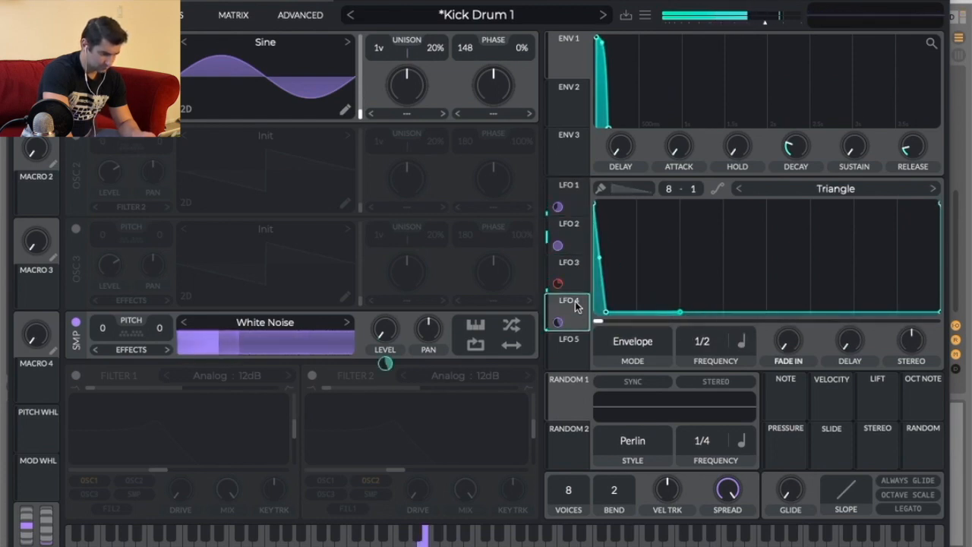
{"action": "left_click", "coordinate": [571, 223]}
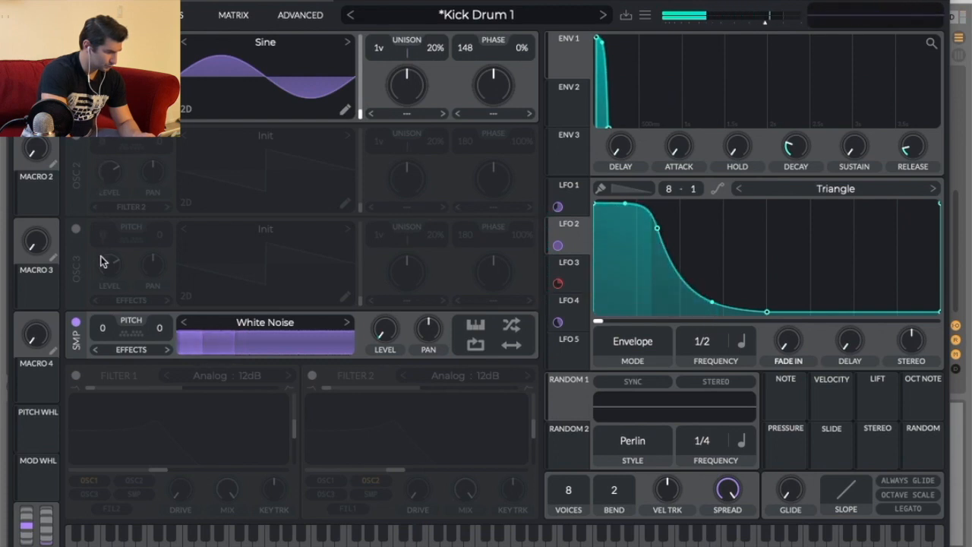
{"action": "left_click_drag", "start_coordinate": [654, 227], "coordinate": [666, 276]}
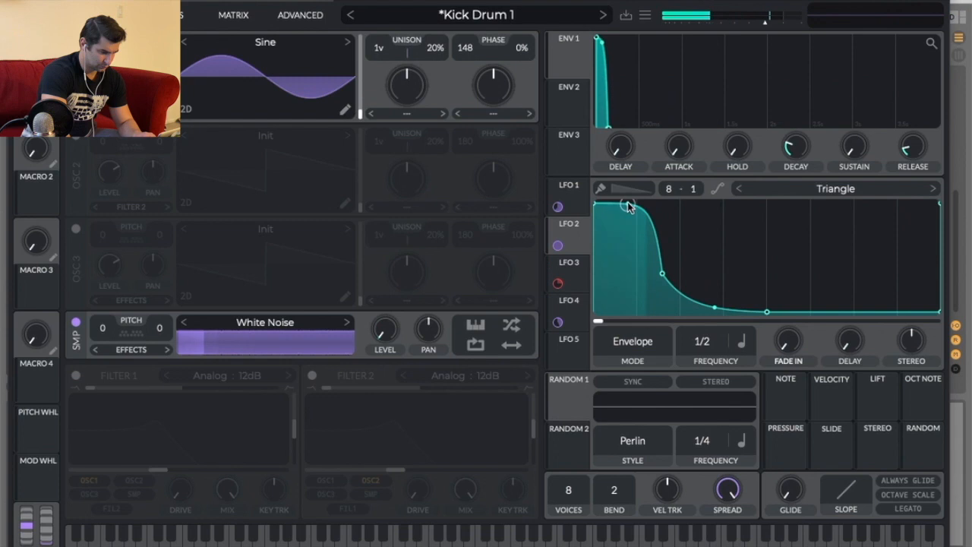
{"action": "left_click_drag", "start_coordinate": [629, 206], "coordinate": [632, 235]}
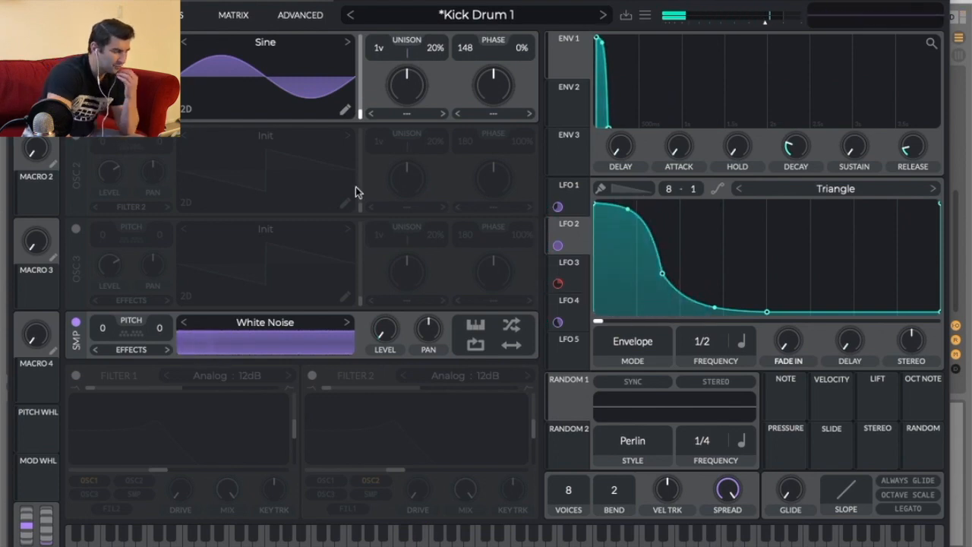
Reload the Kick Drum 1 preset to discard the LFO edits.
{"action": "left_click", "coordinate": [464, 15]}
{"action": "left_click", "coordinate": [422, 63]}
{"action": "left_click", "coordinate": [417, 79]}
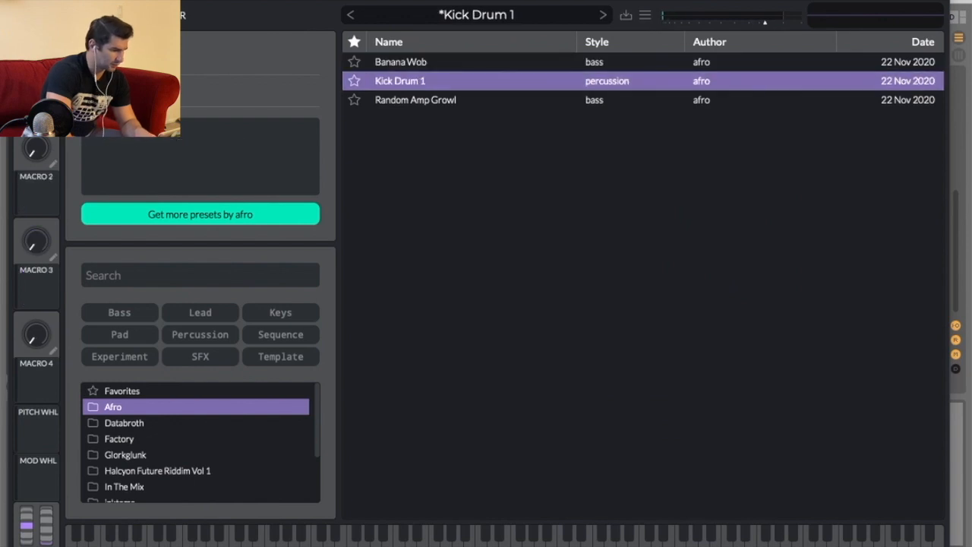
{"action": "left_click", "coordinate": [81, 16]}
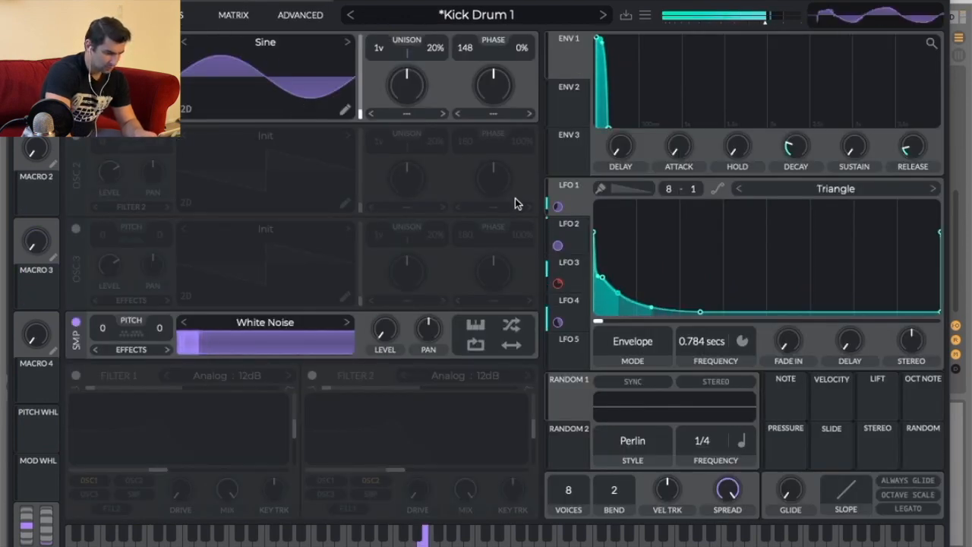
In Vital's effects, set the distortion type to Sine Fold and lower its drive.
{"action": "left_click", "coordinate": [163, 15]}
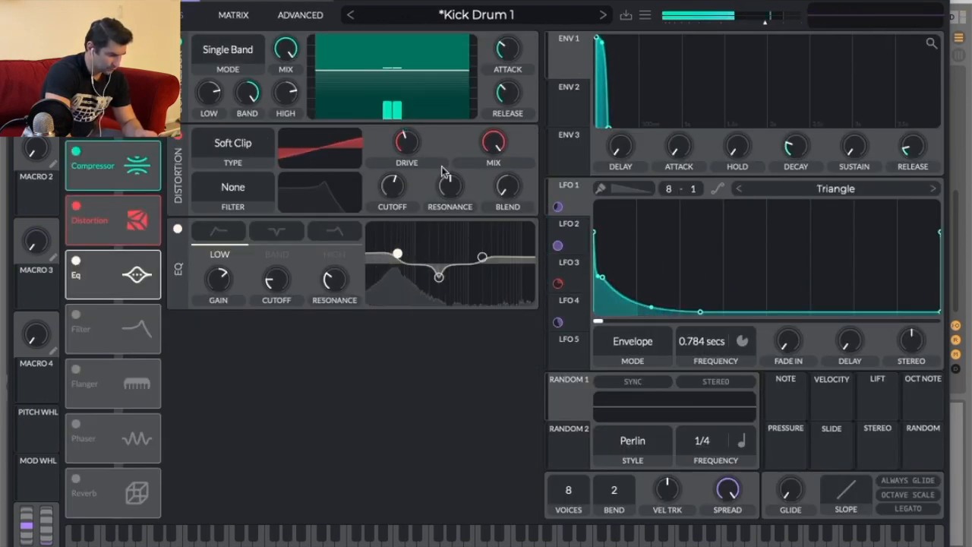
{"action": "mouse_move", "coordinate": [415, 143]}
{"action": "left_mouse_down"}
{"action": "mouse_move", "coordinate": [421, 107]}
{"action": "mouse_move", "coordinate": [424, 153]}
{"action": "left_mouse_up"}
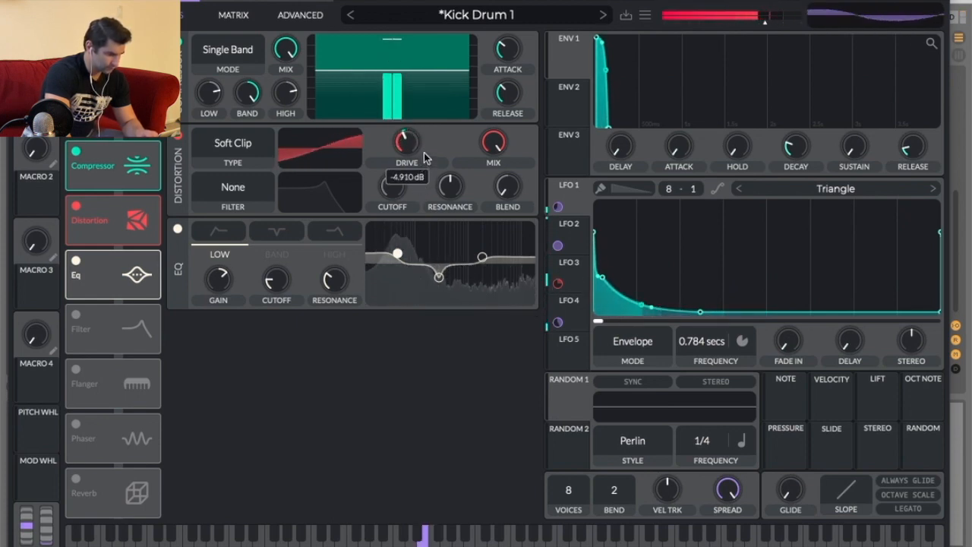
{"action": "left_click", "coordinate": [243, 143]}
{"action": "left_click", "coordinate": [215, 195]}
{"action": "left_click", "coordinate": [236, 142]}
{"action": "left_click", "coordinate": [224, 242]}
{"action": "mouse_move", "coordinate": [407, 145]}
{"action": "left_mouse_down"}
{"action": "mouse_move", "coordinate": [406, 160]}
{"action": "mouse_move", "coordinate": [405, 124]}
{"action": "mouse_move", "coordinate": [399, 173]}
{"action": "mouse_move", "coordinate": [408, 150]}
{"action": "left_mouse_up"}
{"action": "left_click", "coordinate": [233, 143]}
{"action": "left_click", "coordinate": [224, 224]}
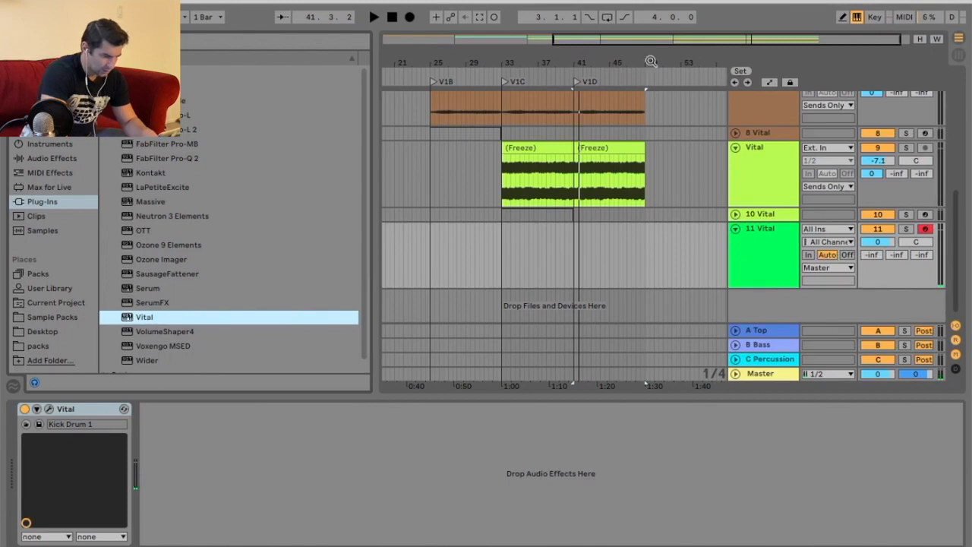
Insert an empty MIDI clip on track 11 spanning bars 41 to 49.
{"action": "left_click_drag", "start_coordinate": [651, 61], "coordinate": [463, 209]}
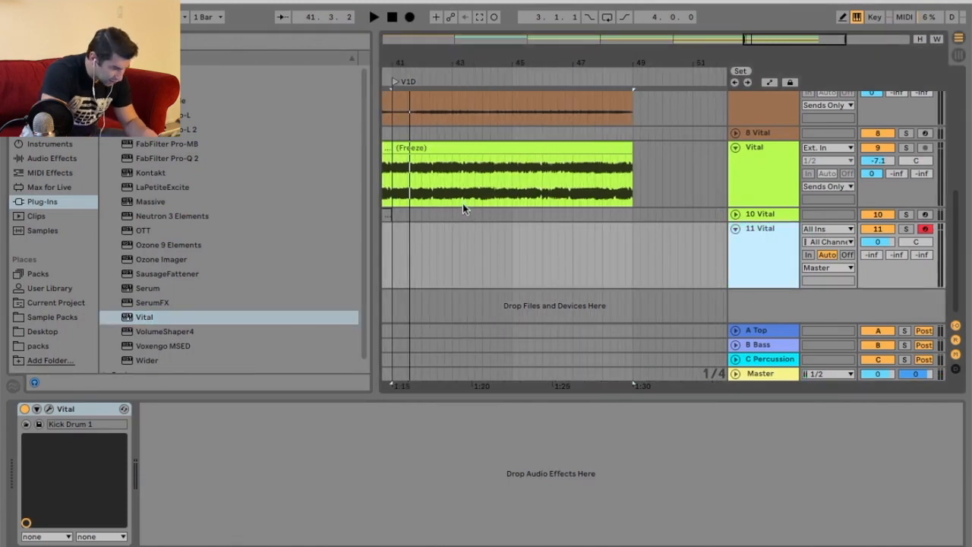
{"action": "left_click_drag", "start_coordinate": [392, 241], "coordinate": [630, 246]}
{"action": "right_click", "coordinate": [560, 242]}
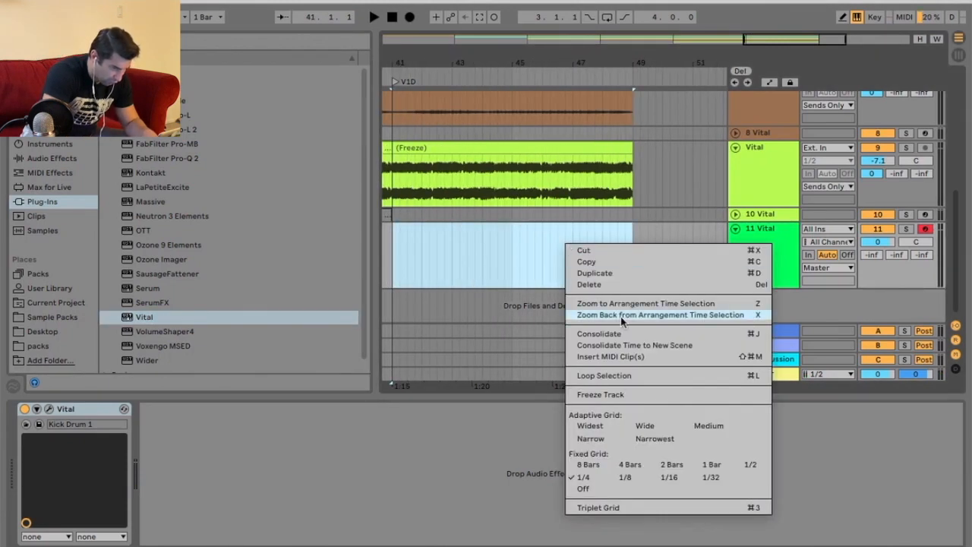
{"action": "left_click", "coordinate": [615, 361]}
Add a short C3 note at the clip start and duplicate it to fill all eight bars with beat hits.
{"action": "left_click", "coordinate": [232, 461]}
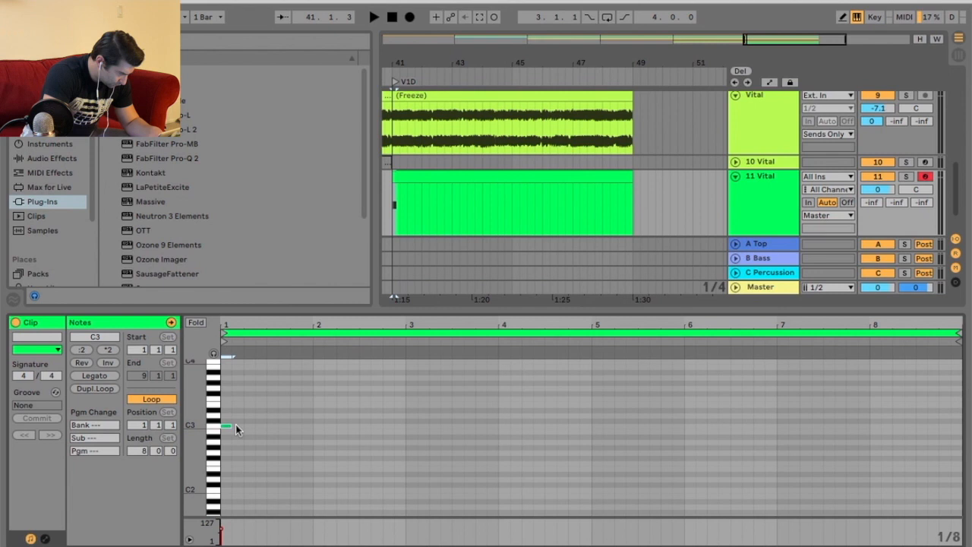
{"action": "key", "text": "ctrl+d"}
{"action": "key", "text": "ctrl+d"}
{"action": "key", "text": "ctrl+d"}
{"action": "key", "text": "ctrl+d"}
{"action": "key", "text": "ctrl+d"}
{"action": "key", "text": "ctrl+d"}
{"action": "key", "text": "ctrl+d"}
{"action": "key", "text": "ctrl+d"}
{"action": "key", "text": "ctrl+d"}
{"action": "key", "text": "ctrl+d"}
{"action": "key", "text": "ctrl+d"}
{"action": "key", "text": "ctrl+d"}
{"action": "key", "text": "ctrl+d"}
{"action": "key", "text": "ctrl+d"}
{"action": "key", "text": "ctrl+d"}
{"action": "key", "text": "ctrl+d"}
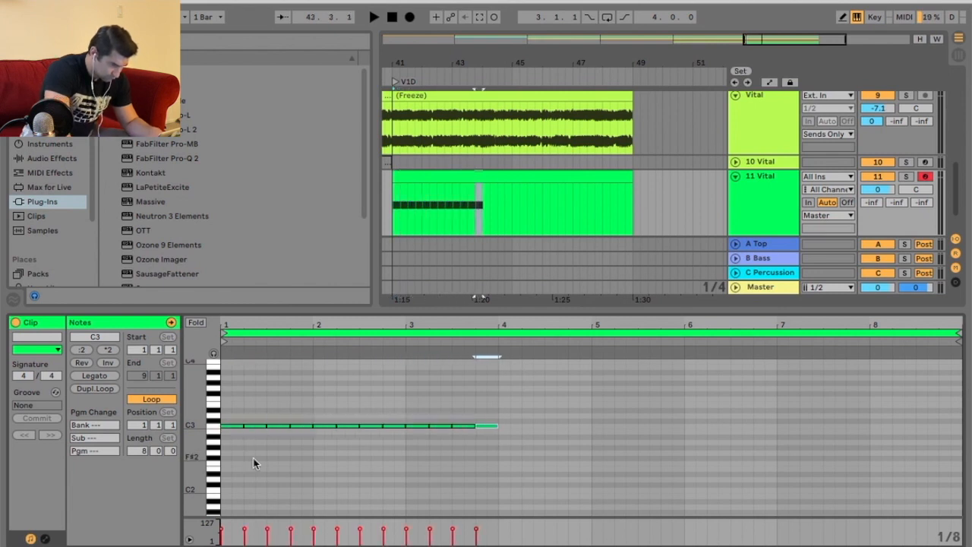
{"action": "key", "text": "ctrl+d"}
{"action": "key", "text": "ctrl+d"}
{"action": "key", "text": "ctrl+d"}
{"action": "key", "text": "ctrl+d"}
{"action": "key", "text": "ctrl+d"}
{"action": "key", "text": "ctrl+d"}
{"action": "key", "text": "ctrl+d"}
{"action": "key", "text": "ctrl+d"}
{"action": "key", "text": "ctrl+d"}
{"action": "key", "text": "ctrl+d"}
{"action": "key", "text": "ctrl+d"}
{"action": "key", "text": "ctrl+d"}
{"action": "key", "text": "ctrl+d"}
{"action": "key", "text": "ctrl+d"}
{"action": "key", "text": "ctrl+d"}
{"action": "key", "text": "ctrl+d"}
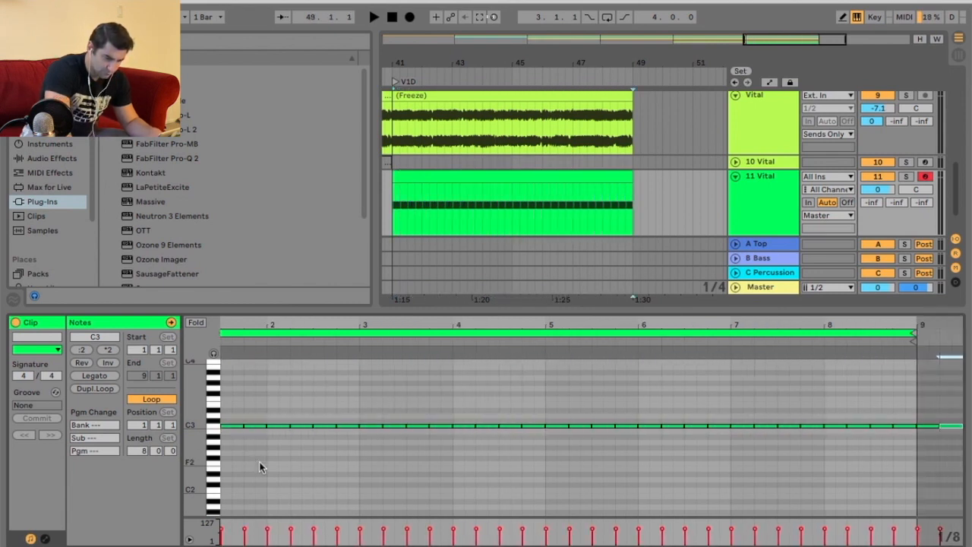
Play back the V1C into V1D section to hear the new kick.
{"action": "left_click_drag", "start_coordinate": [508, 81], "coordinate": [433, 66]}
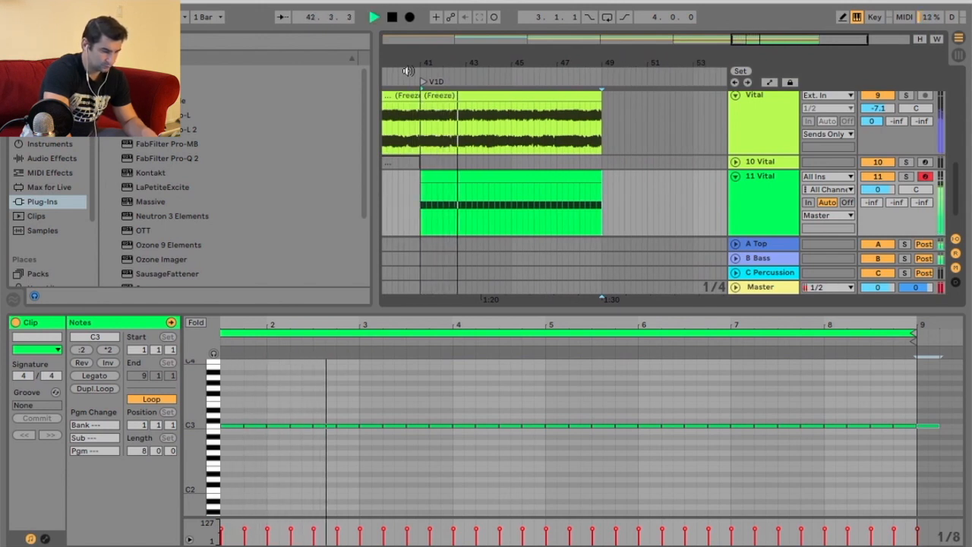
{"action": "left_click_drag", "start_coordinate": [431, 66], "coordinate": [516, 61]}
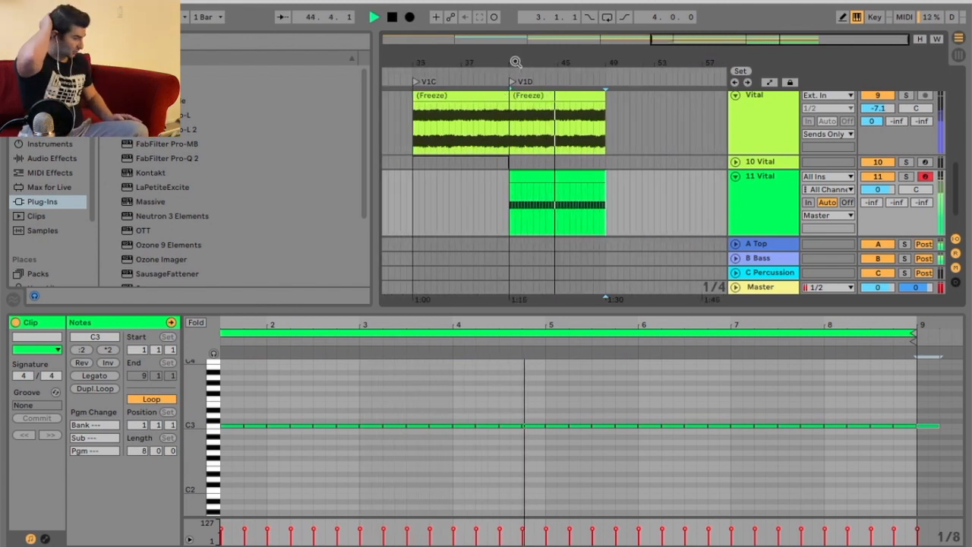
{"action": "key", "text": "space"}
Open the Vital plugin window and browse LFO 1's shape presets without choosing one.
{"action": "key", "text": "shift+Tab"}
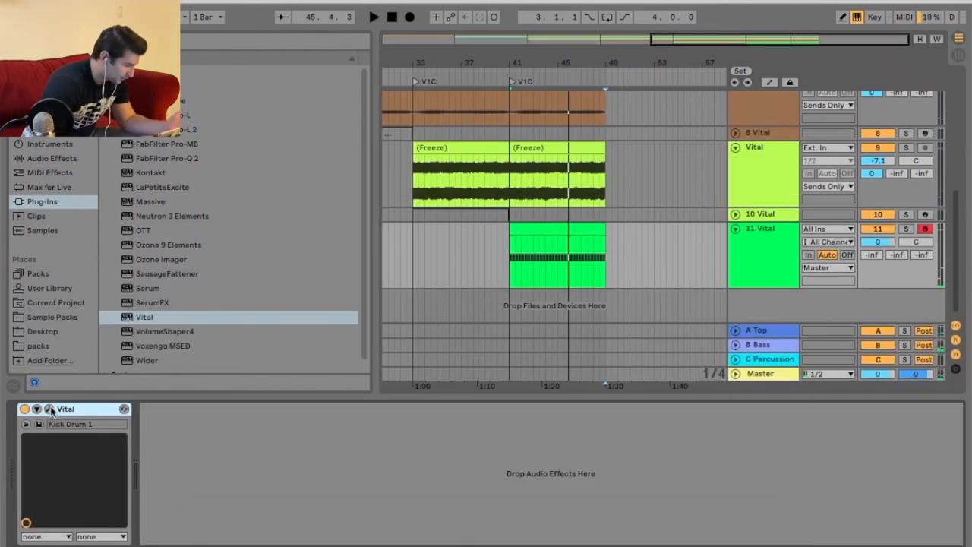
{"action": "key", "text": "alt+super+p"}
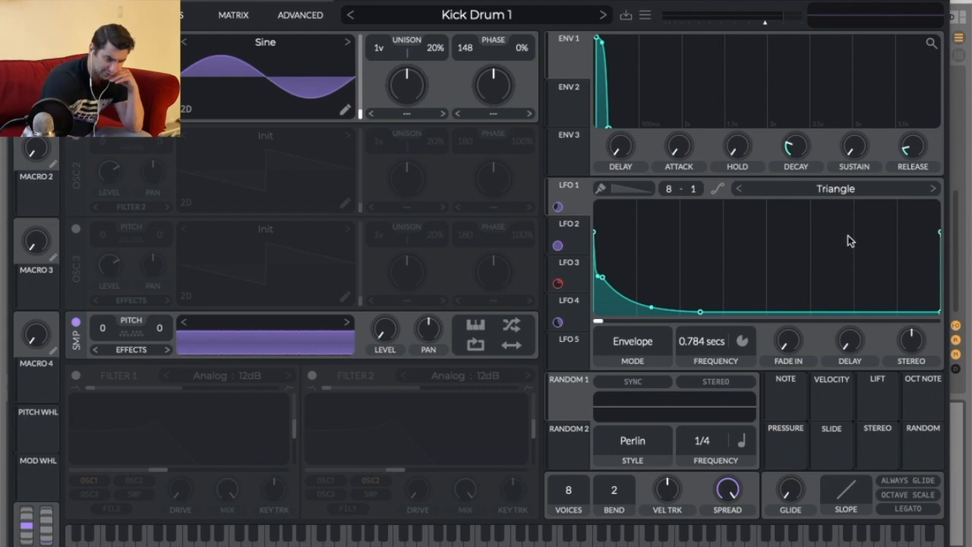
{"action": "left_click", "coordinate": [864, 188]}
{"action": "scroll", "coordinate": [870, 137], "scroll_direction": "down", "scroll_amount": 3}
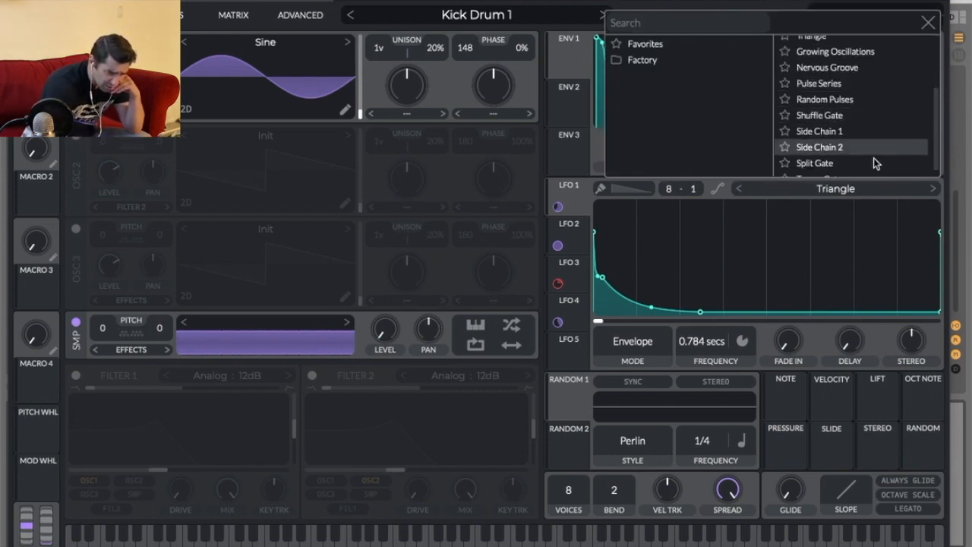
{"action": "left_click", "coordinate": [927, 22]}
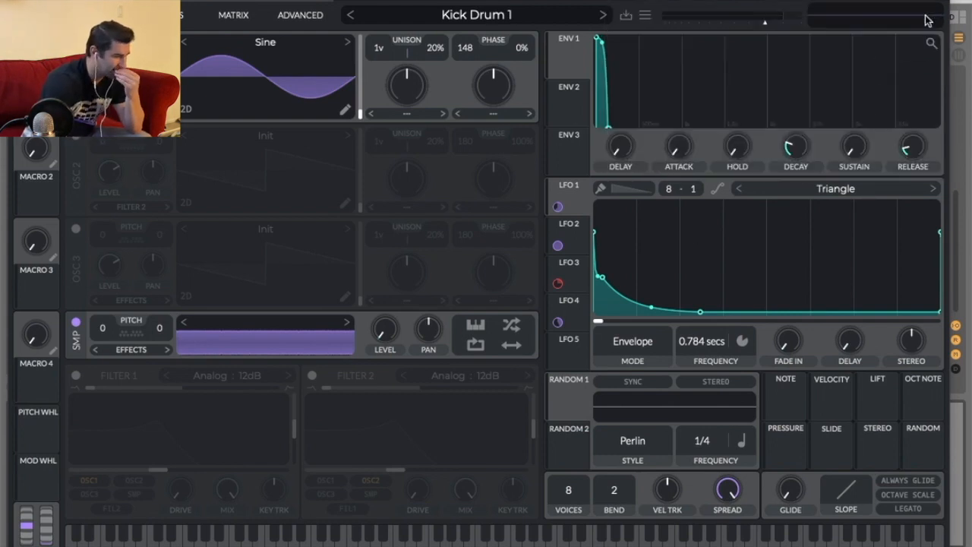
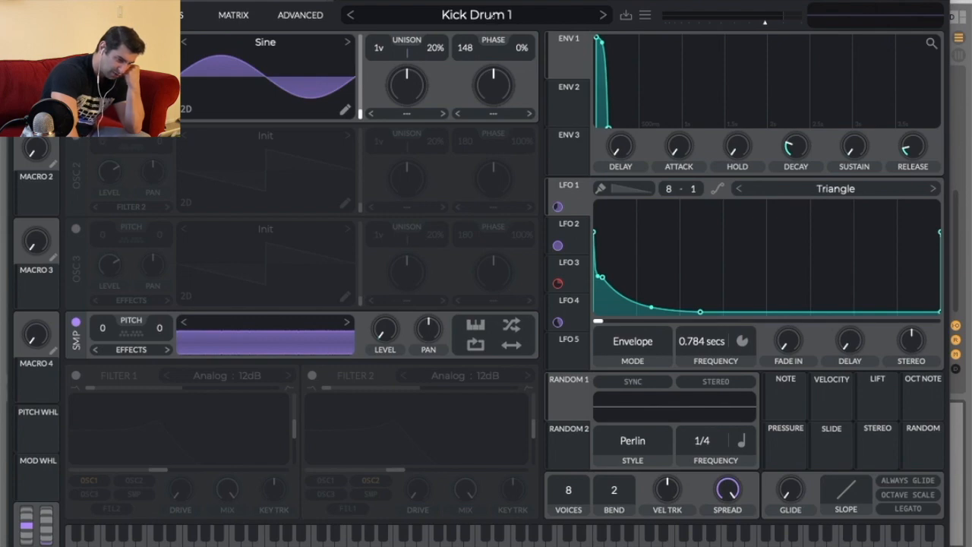
Close the Vital plugin window and duplicate kick track 11 as a backup track.
{"action": "key", "text": "super+w"}
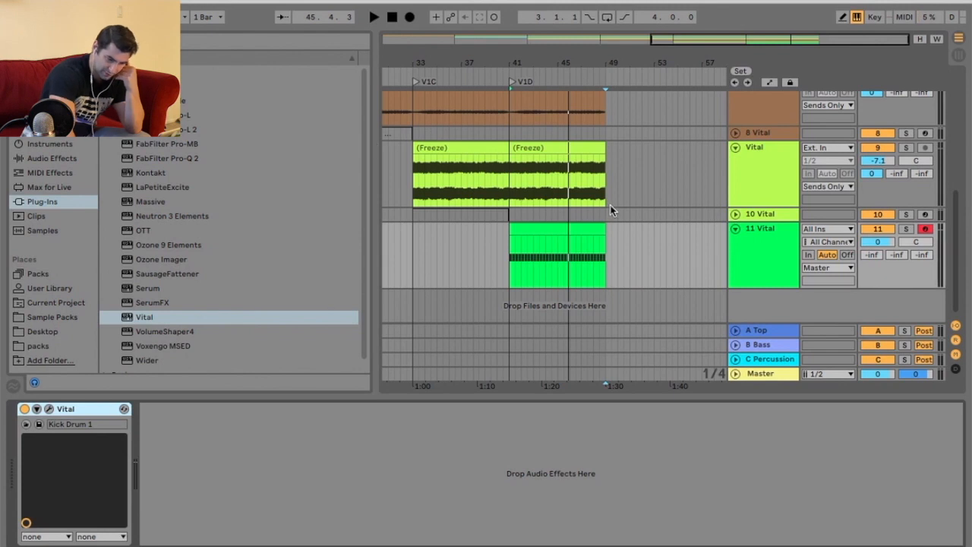
{"action": "right_click", "coordinate": [750, 253]}
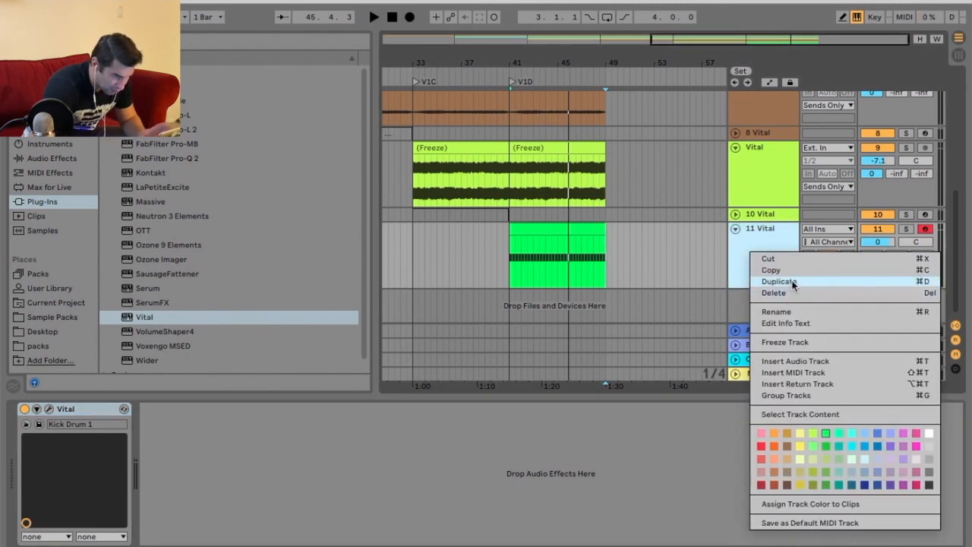
{"action": "key", "text": "Return"}
{"action": "left_click", "coordinate": [750, 204]}
{"action": "left_click", "coordinate": [772, 233]}
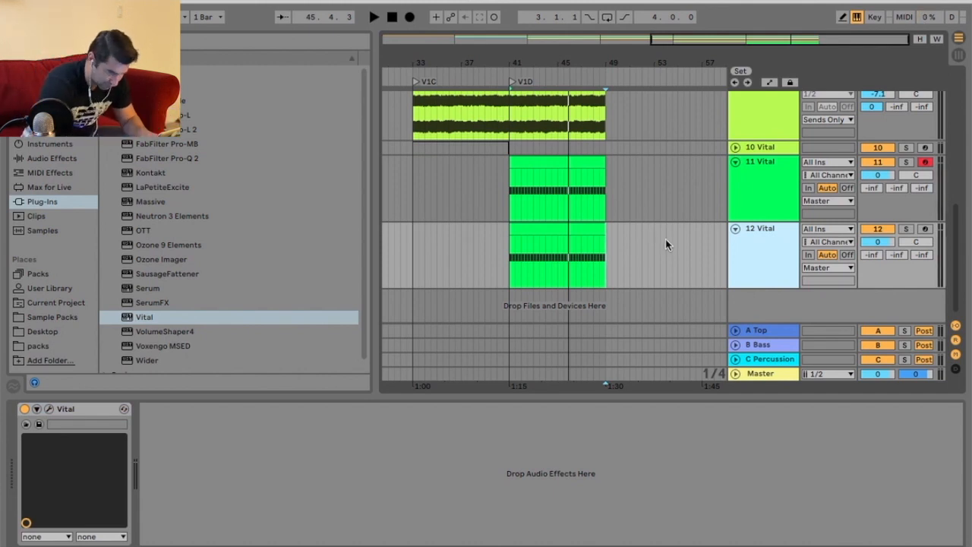
Deactivate the kick clip on the duplicated track 12 and fold that track.
{"action": "right_click", "coordinate": [763, 256]}
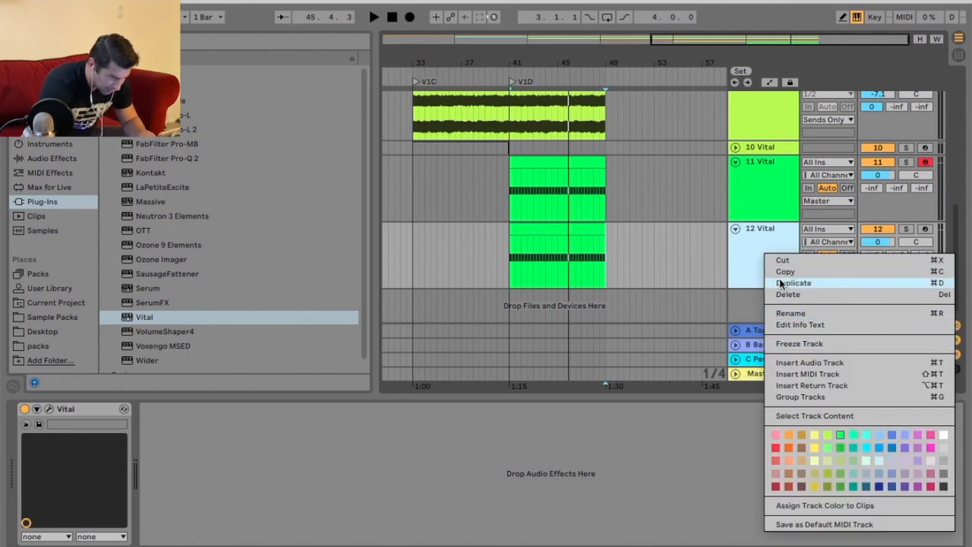
{"action": "left_click", "coordinate": [664, 264]}
{"action": "right_click", "coordinate": [592, 235]}
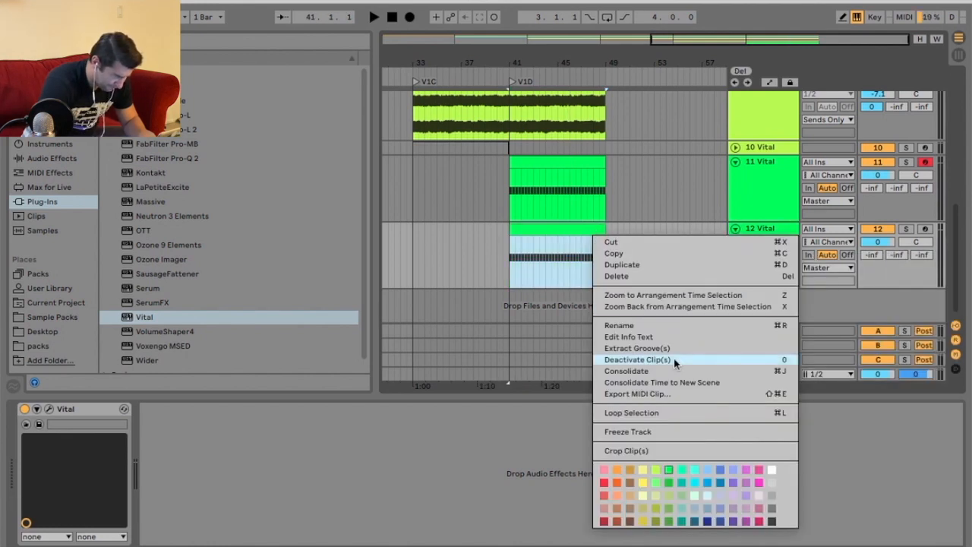
{"action": "left_click", "coordinate": [674, 359]}
{"action": "left_click", "coordinate": [736, 228]}
Freeze and flatten kick track 11 to audio.
{"action": "right_click", "coordinate": [759, 183]}
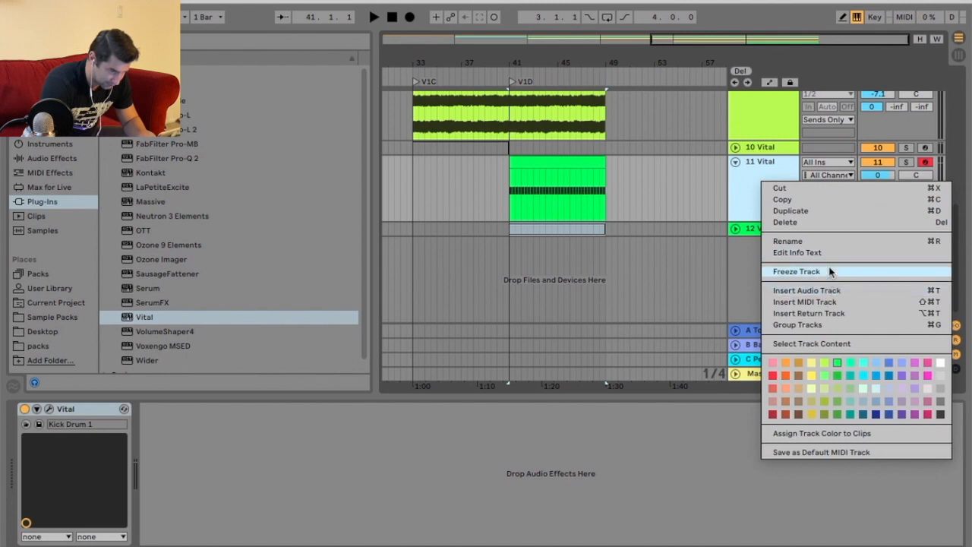
{"action": "left_click", "coordinate": [797, 271]}
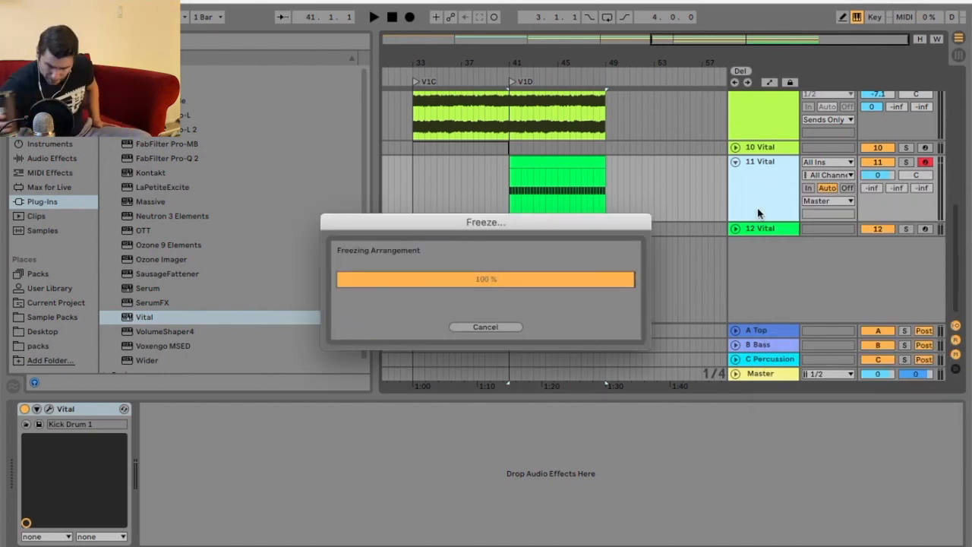
{"action": "right_click", "coordinate": [758, 214]}
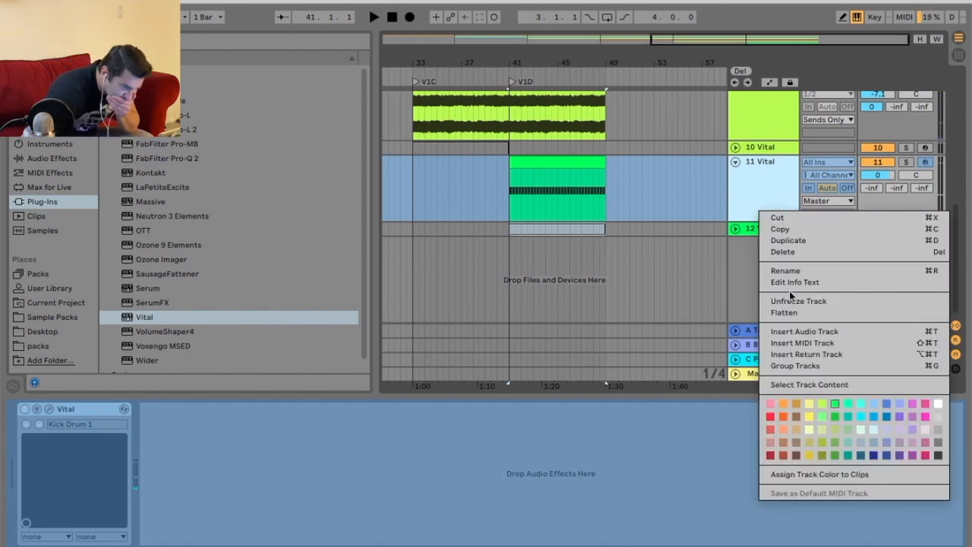
{"action": "left_click", "coordinate": [789, 311]}
Duplicate the flattened kick clip so it also fills bars 49 to 57.
{"action": "left_click", "coordinate": [484, 69]}
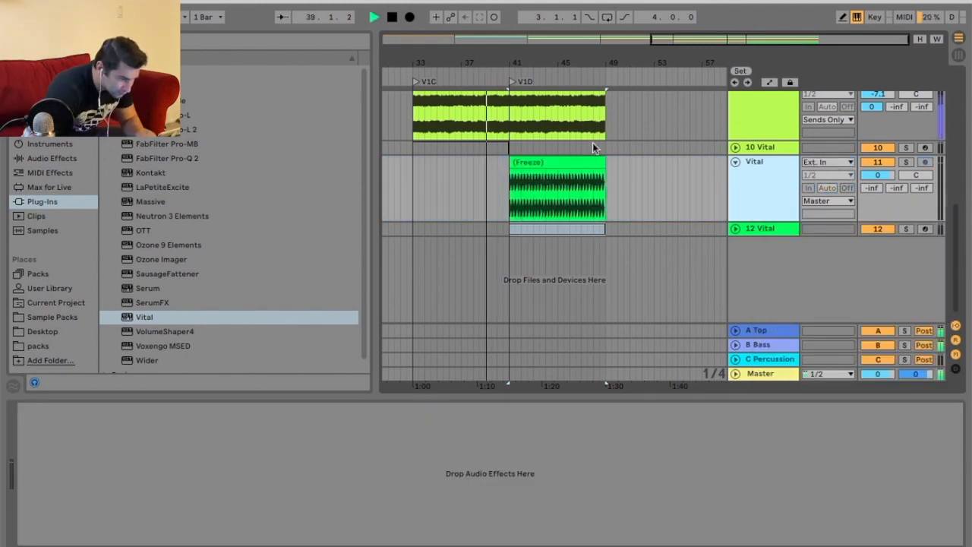
{"action": "left_click", "coordinate": [575, 162]}
{"action": "key", "text": "ctrl+d"}
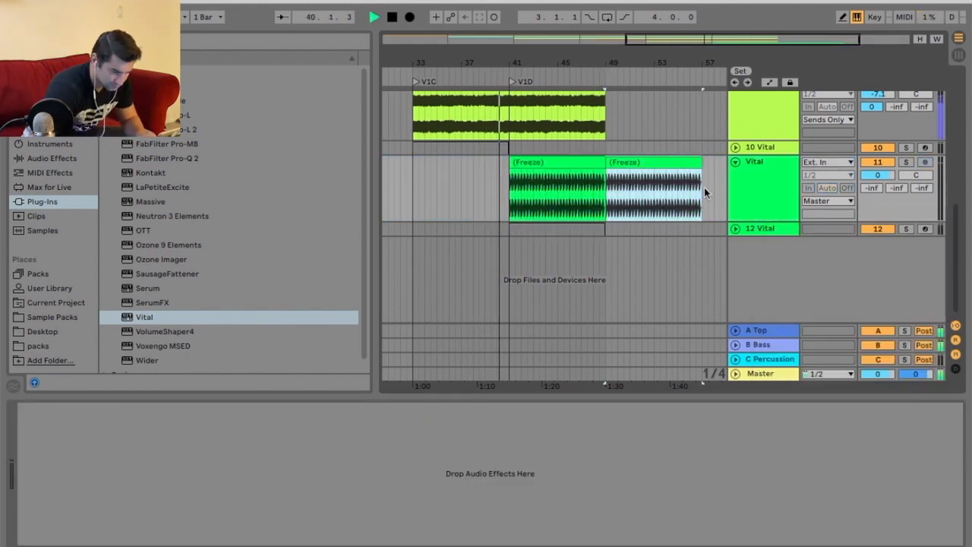
Set track 11's output routing to Sends Only.
{"action": "left_click_drag", "start_coordinate": [921, 188], "coordinate": [921, 114]}
{"action": "left_click", "coordinate": [833, 201]}
{"action": "left_click", "coordinate": [827, 305]}
Select the kick clip and stop playback.
{"action": "left_click", "coordinate": [571, 180]}
{"action": "scroll", "coordinate": [572, 181], "scroll_direction": "up", "scroll_amount": 8}
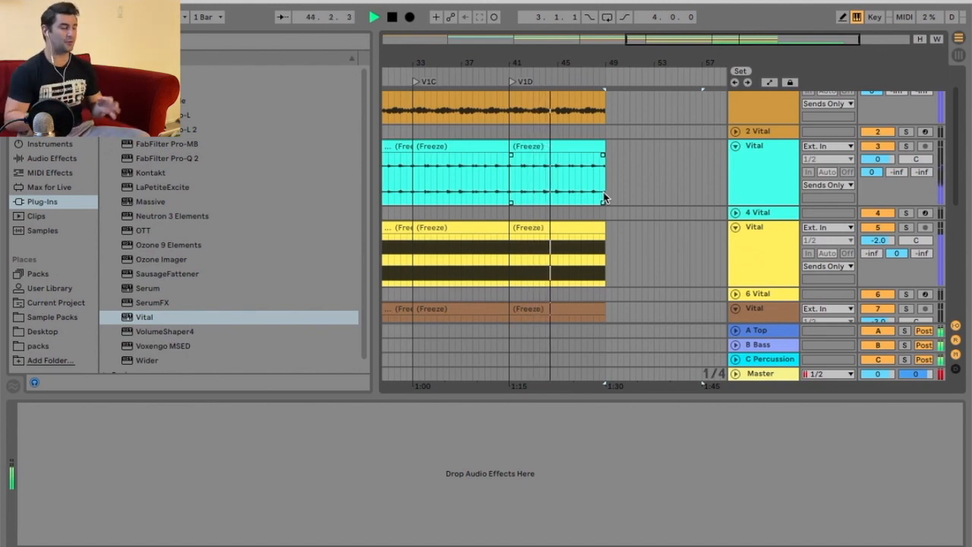
{"action": "key", "text": "space"}
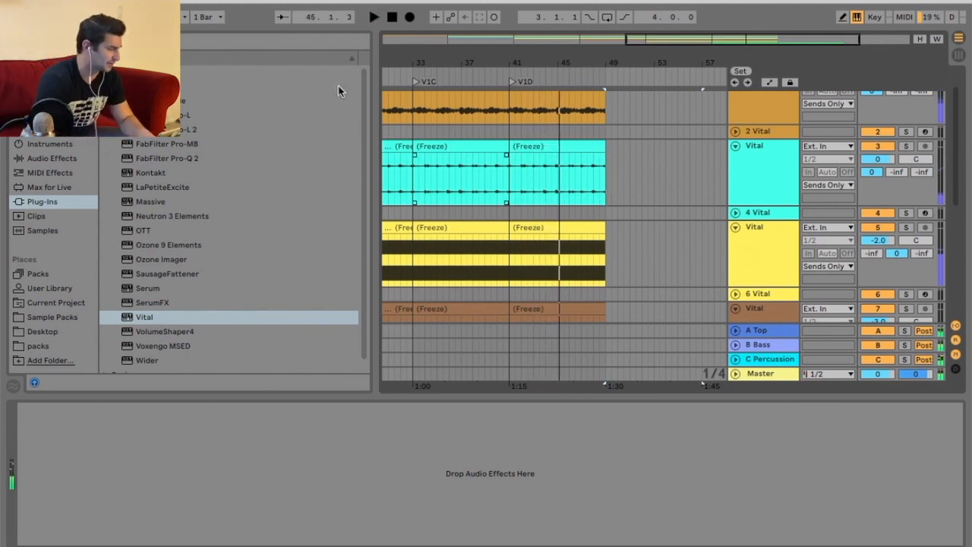
Save the Live Set as Vital and delete the temporary recording files.
{"action": "left_click", "coordinate": [79, 1]}
{"action": "left_click", "coordinate": [136, 126]}
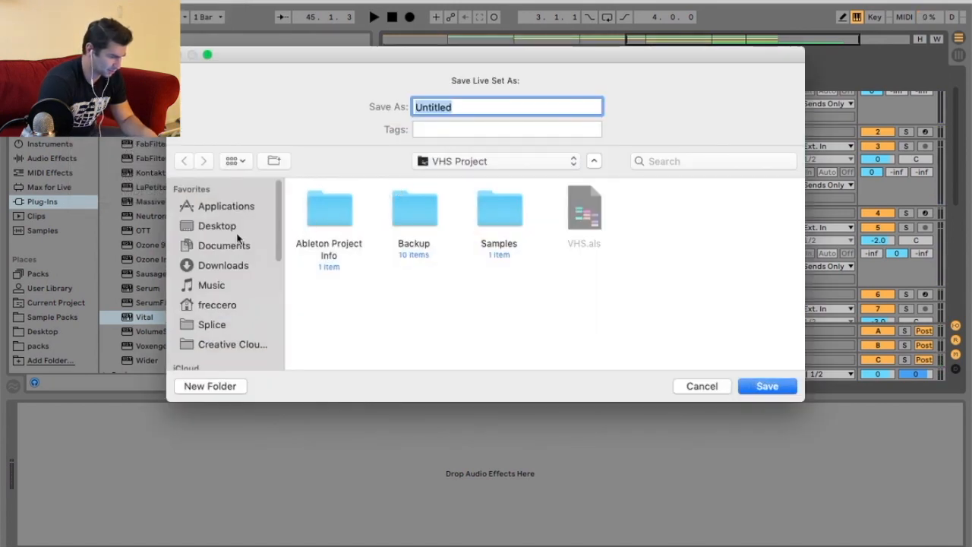
{"action": "left_click", "coordinate": [235, 226]}
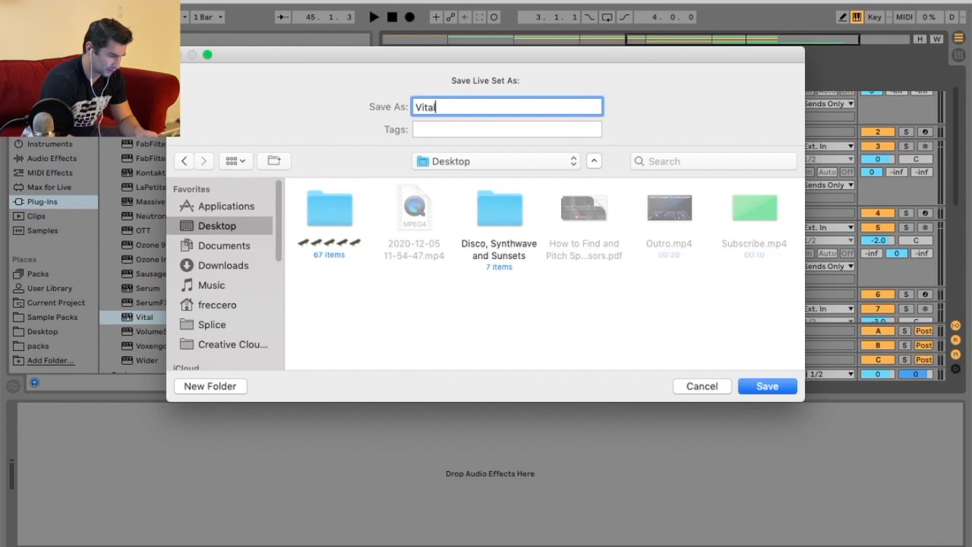
{"action": "key", "text": "Return"}
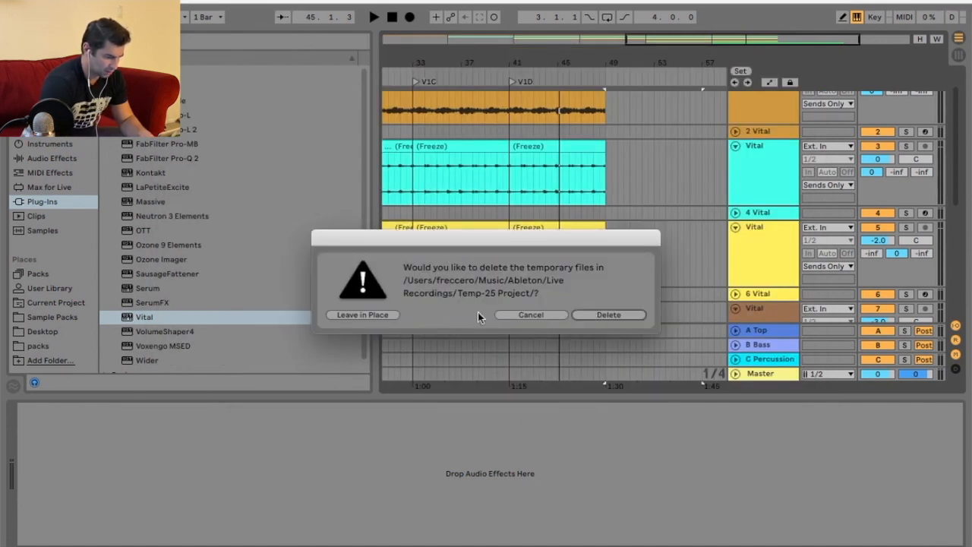
{"action": "left_click", "coordinate": [600, 318]}
Collect all files and save the set.
{"action": "left_click", "coordinate": [79, 2]}
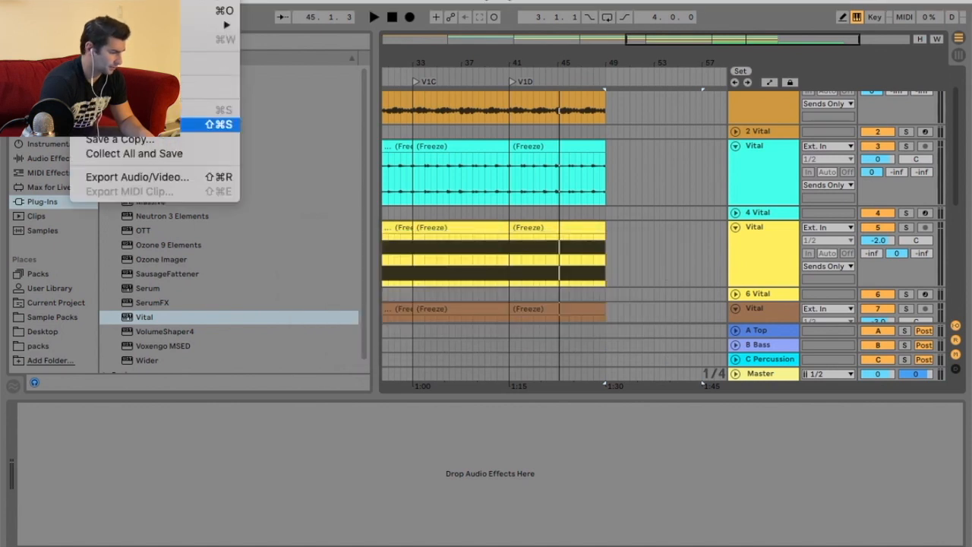
{"action": "left_click", "coordinate": [143, 155]}
{"action": "left_click", "coordinate": [608, 350]}
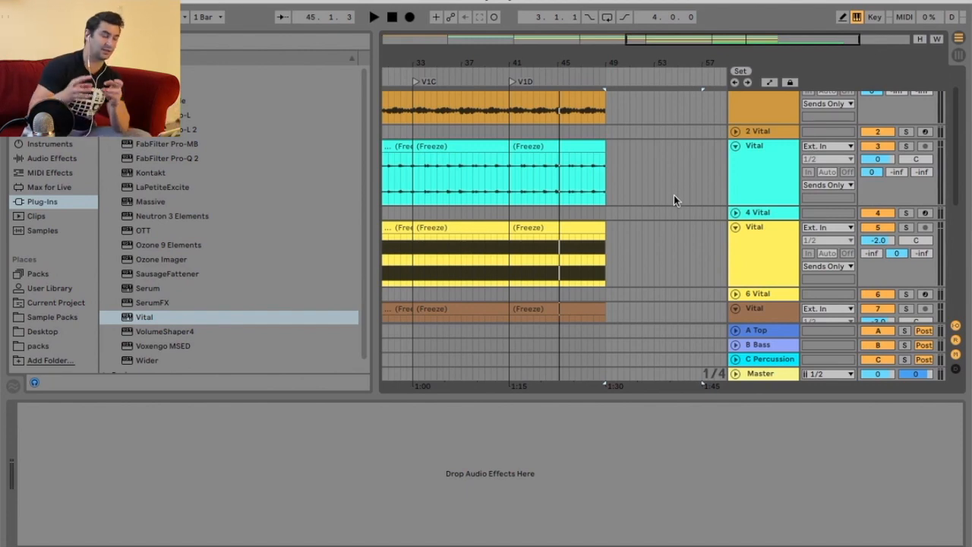
Zoom out and review the whole arrangement from the Intro to V1D while it plays.
{"action": "scroll", "coordinate": [673, 194], "scroll_direction": "down", "scroll_amount": 5}
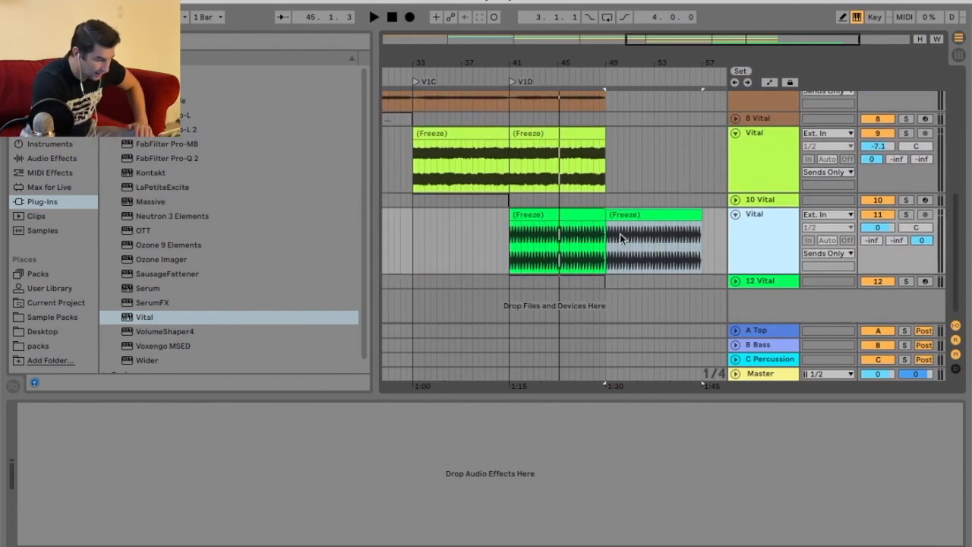
{"action": "scroll", "coordinate": [532, 221], "scroll_direction": "up", "scroll_amount": 5}
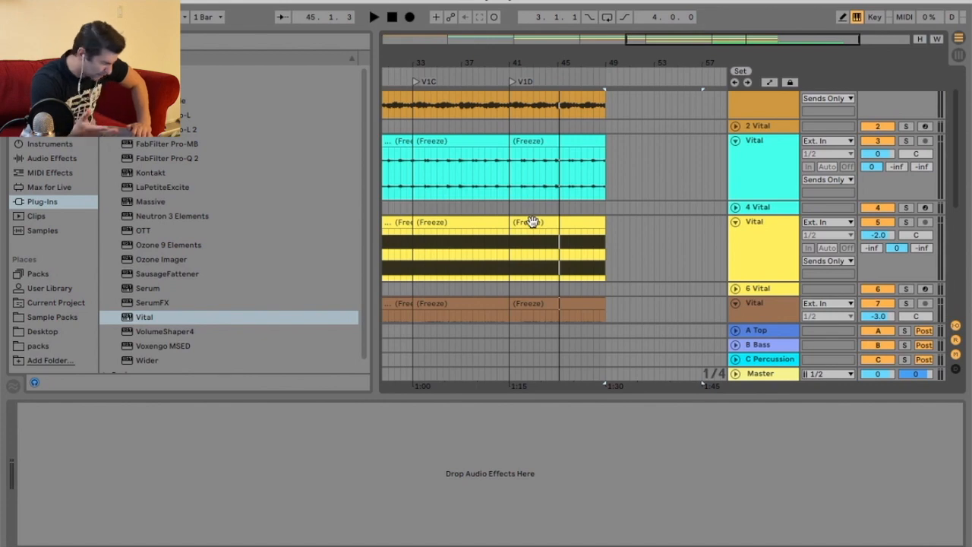
{"action": "scroll", "coordinate": [600, 205], "scroll_direction": "down", "scroll_amount": 5}
{"action": "left_click_drag", "start_coordinate": [533, 63], "coordinate": [580, 41]}
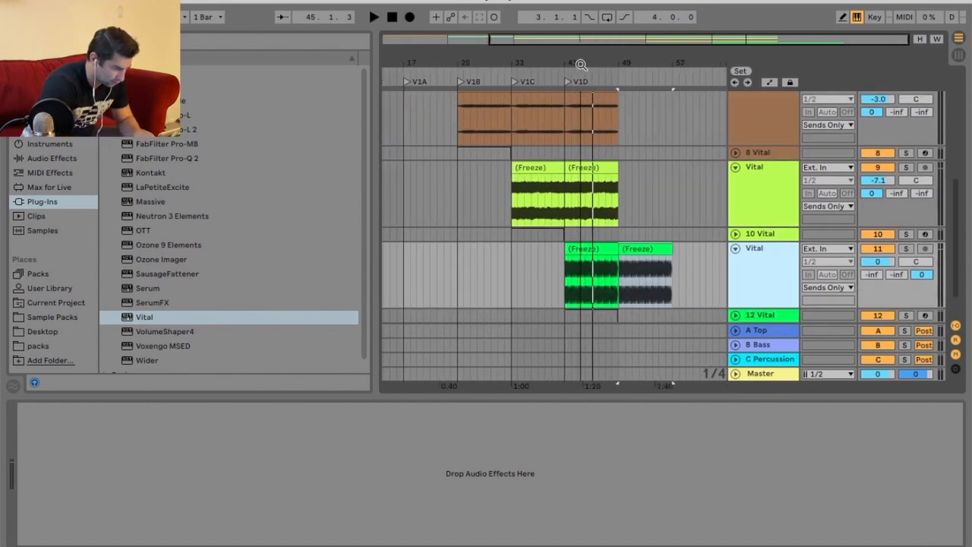
{"action": "left_click", "coordinate": [545, 82]}
{"action": "left_click_drag", "start_coordinate": [480, 152], "coordinate": [422, 152]}
{"action": "left_click_drag", "start_coordinate": [447, 63], "coordinate": [458, 44]}
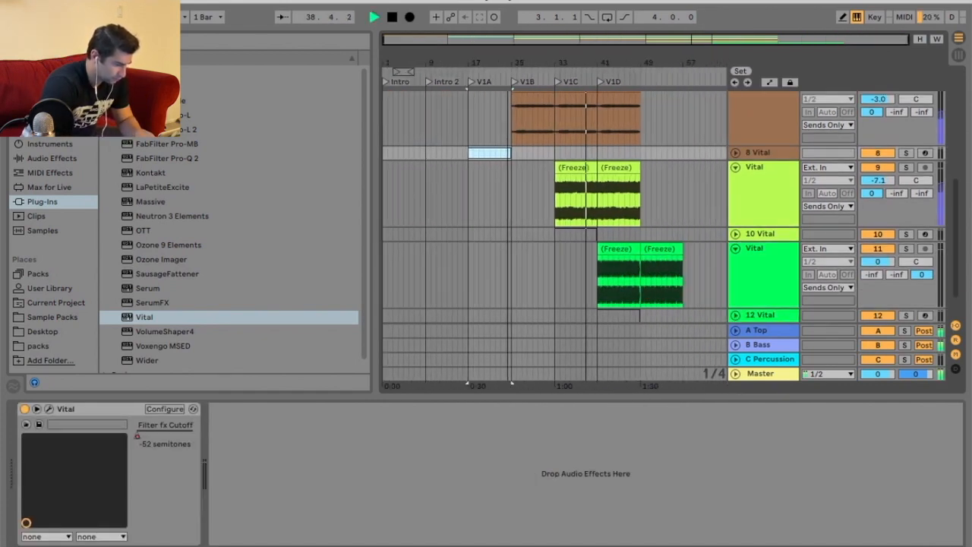
{"action": "left_click_drag", "start_coordinate": [481, 154], "coordinate": [391, 154]}
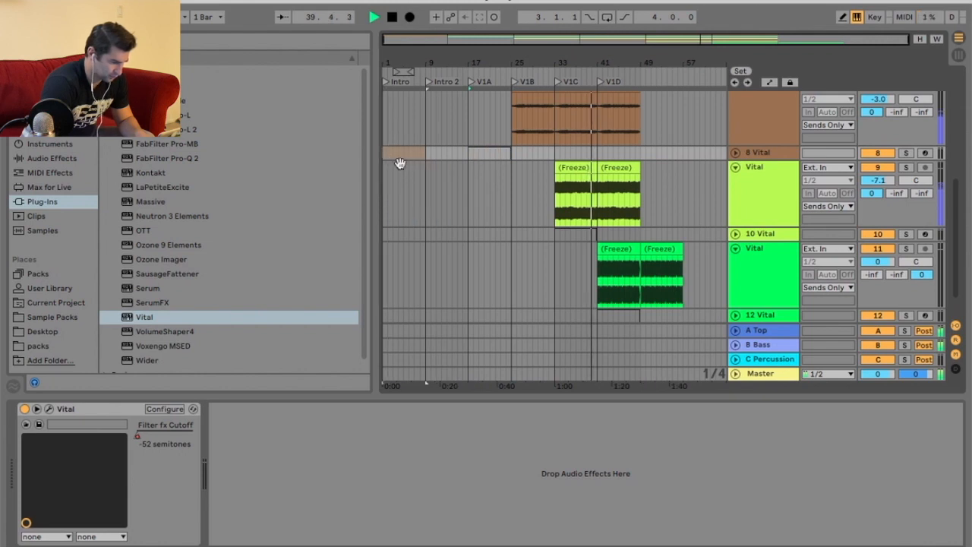
{"action": "right_click", "coordinate": [513, 229]}
{"action": "left_click", "coordinate": [630, 361]}
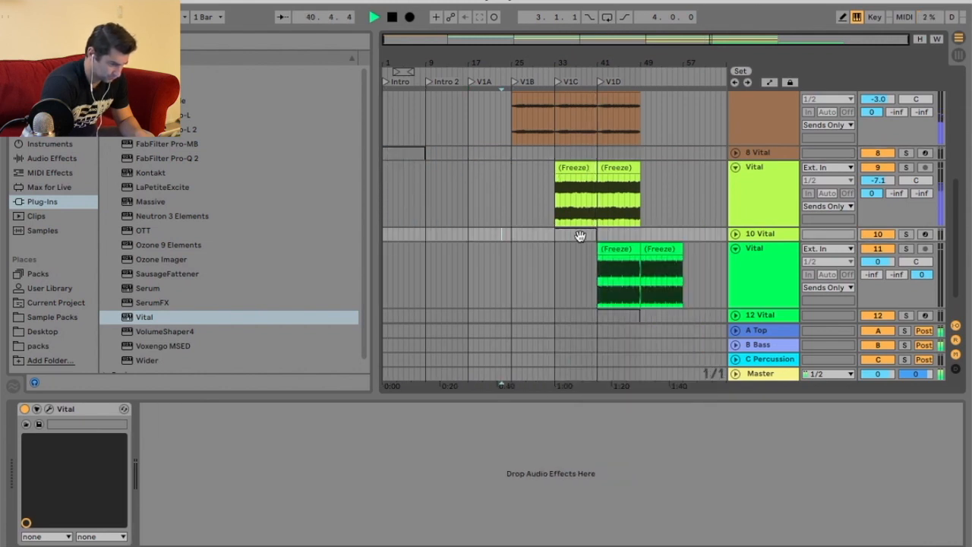
{"action": "left_click", "coordinate": [404, 235]}
{"action": "scroll", "coordinate": [543, 278], "scroll_direction": "down", "scroll_amount": 3}
{"action": "left_click_drag", "start_coordinate": [618, 283], "coordinate": [393, 286]}
{"action": "scroll", "coordinate": [528, 230], "scroll_direction": "up", "scroll_amount": 10}
{"action": "scroll", "coordinate": [555, 228], "scroll_direction": "down", "scroll_amount": 10}
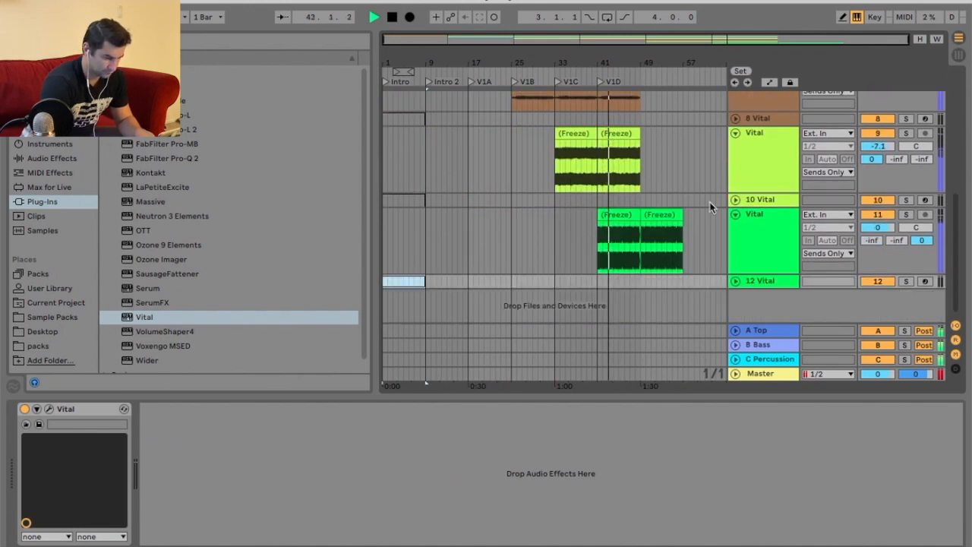
Zoom back in on the V1C and V1D sections and stop playback.
{"action": "left_click_drag", "start_coordinate": [646, 61], "coordinate": [647, 99]}
{"action": "scroll", "coordinate": [703, 192], "scroll_direction": "up", "scroll_amount": 1}
{"action": "scroll", "coordinate": [703, 193], "scroll_direction": "up", "scroll_amount": 2}
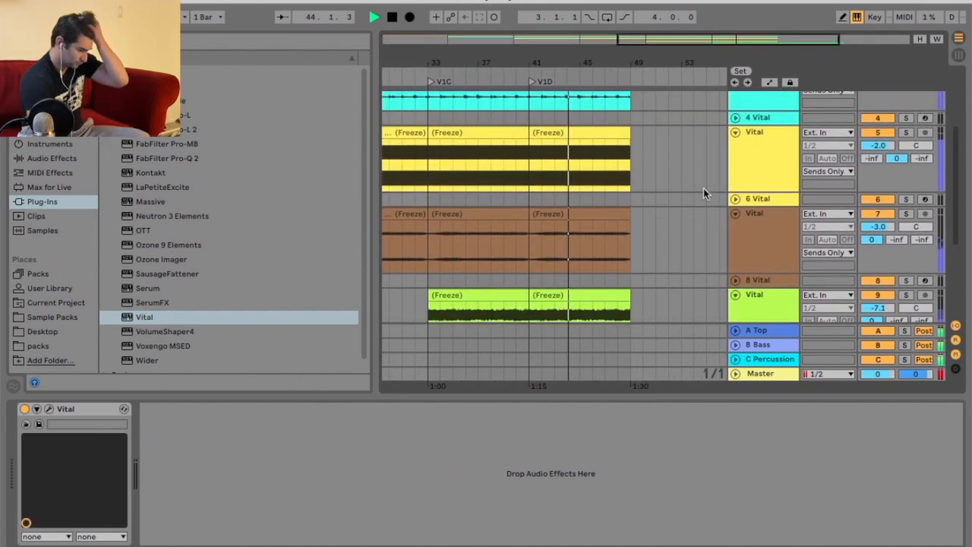
{"action": "scroll", "coordinate": [703, 188], "scroll_direction": "down", "scroll_amount": 2}
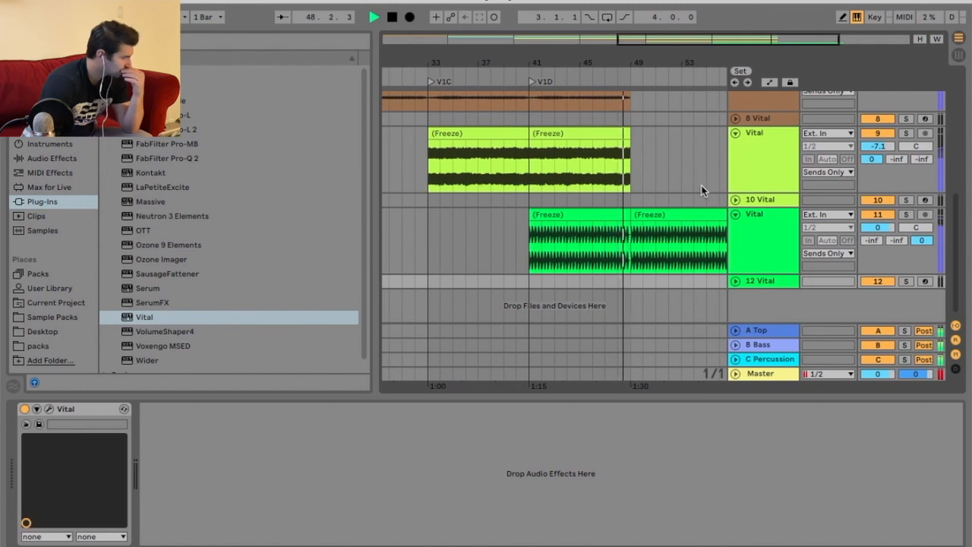
{"action": "left_click_drag", "start_coordinate": [681, 66], "coordinate": [613, 63]}
{"action": "key", "text": "space"}
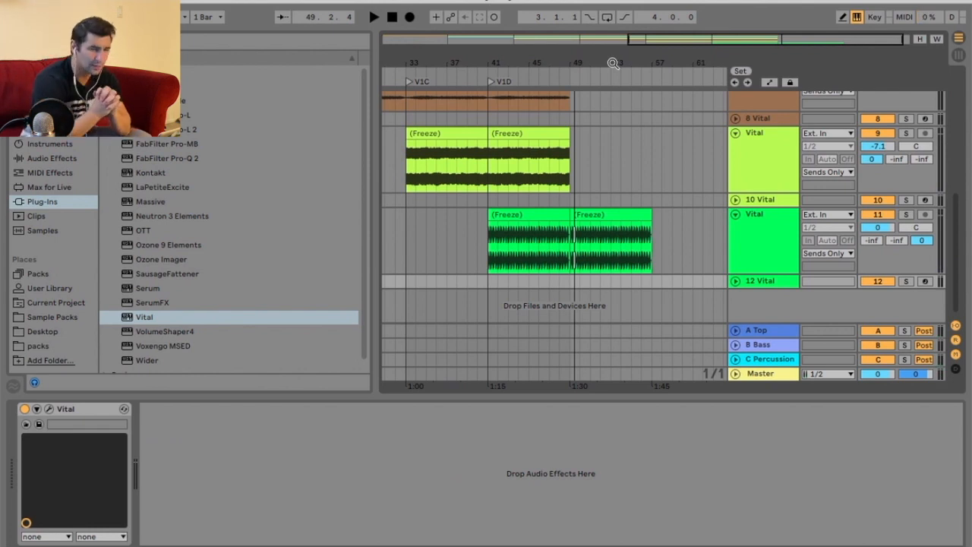
Add locators named Build at bar 49 and Drop at bar 57.
{"action": "right_click", "coordinate": [571, 76]}
{"action": "left_click", "coordinate": [593, 111]}
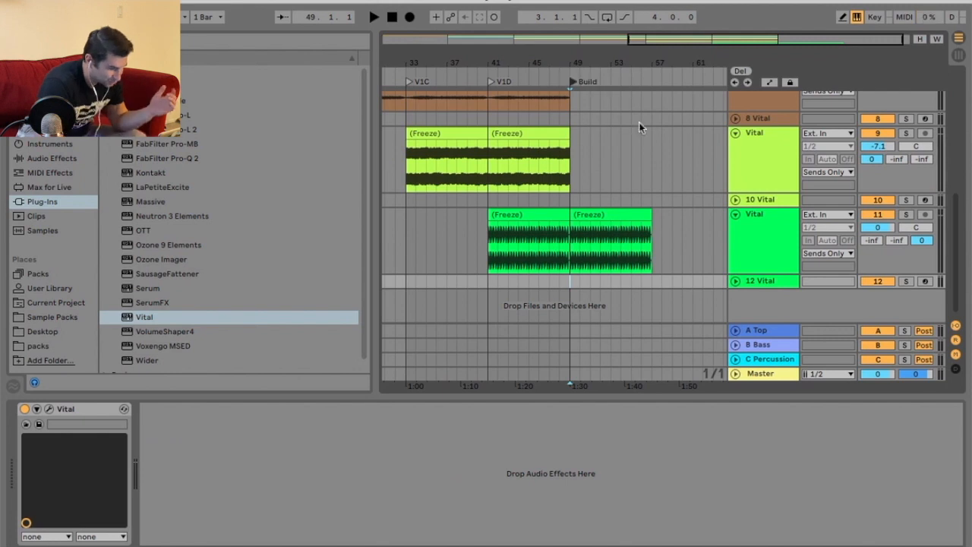
{"action": "left_click_drag", "start_coordinate": [677, 63], "coordinate": [678, 74]}
{"action": "right_click", "coordinate": [642, 79]}
{"action": "left_click", "coordinate": [662, 116]}
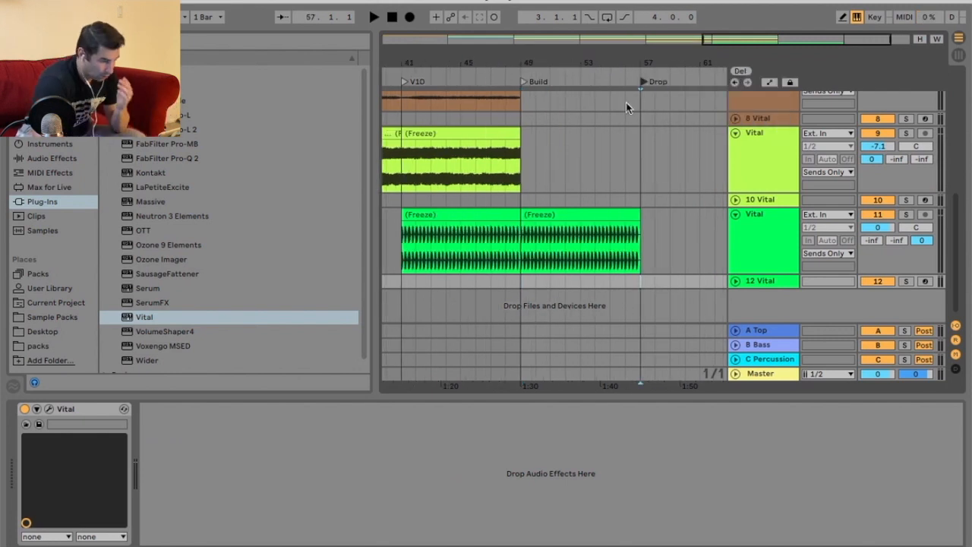
Open the kick clip in the clip detail view and enlarge the detail panel.
{"action": "scroll", "coordinate": [612, 158], "scroll_direction": "up", "scroll_amount": 5}
{"action": "scroll", "coordinate": [612, 159], "scroll_direction": "down", "scroll_amount": 5}
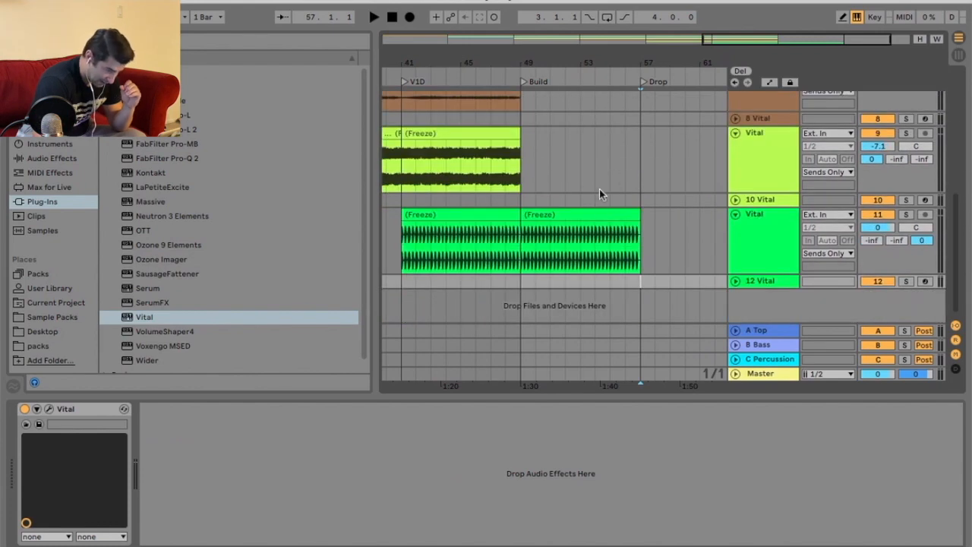
{"action": "left_click", "coordinate": [595, 217]}
{"action": "key", "text": "shift+Tab"}
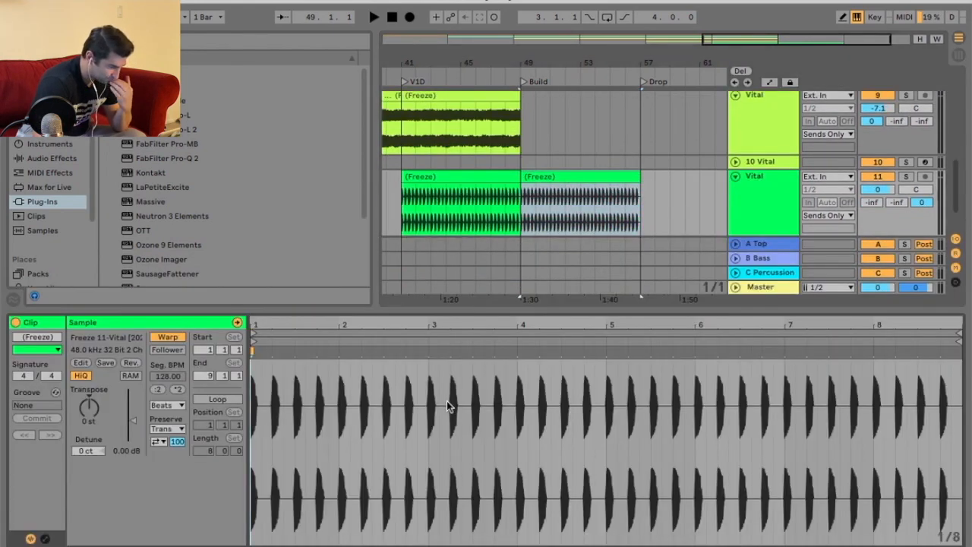
{"action": "left_click_drag", "start_coordinate": [486, 311], "coordinate": [491, 417]}
Duplicate the V1D clips on the other Vital tracks into the Build section, bars 49 to 57.
{"action": "left_click", "coordinate": [573, 245]}
{"action": "scroll", "coordinate": [562, 246], "scroll_direction": "up", "scroll_amount": 4}
{"action": "left_click", "coordinate": [481, 249]}
{"action": "key", "text": "super+d"}
{"action": "left_click", "coordinate": [490, 175]}
{"action": "key", "text": "super+d"}
{"action": "scroll", "coordinate": [538, 247], "scroll_direction": "up", "scroll_amount": 3}
{"action": "key", "text": "super+d"}
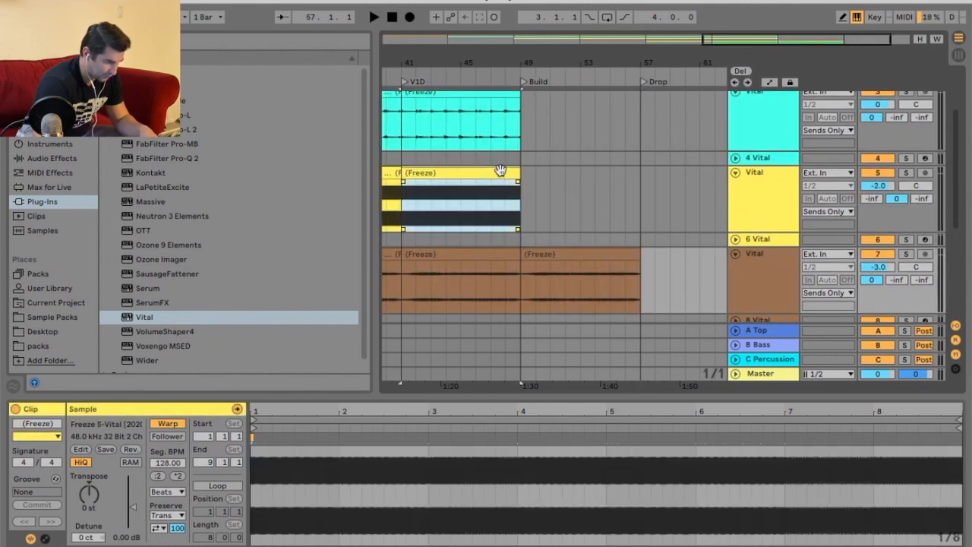
{"action": "scroll", "coordinate": [489, 152], "scroll_direction": "up", "scroll_amount": 3}
{"action": "left_click", "coordinate": [494, 175]}
{"action": "key", "text": "super+d"}
{"action": "left_click", "coordinate": [498, 99]}
{"action": "key", "text": "super+d"}
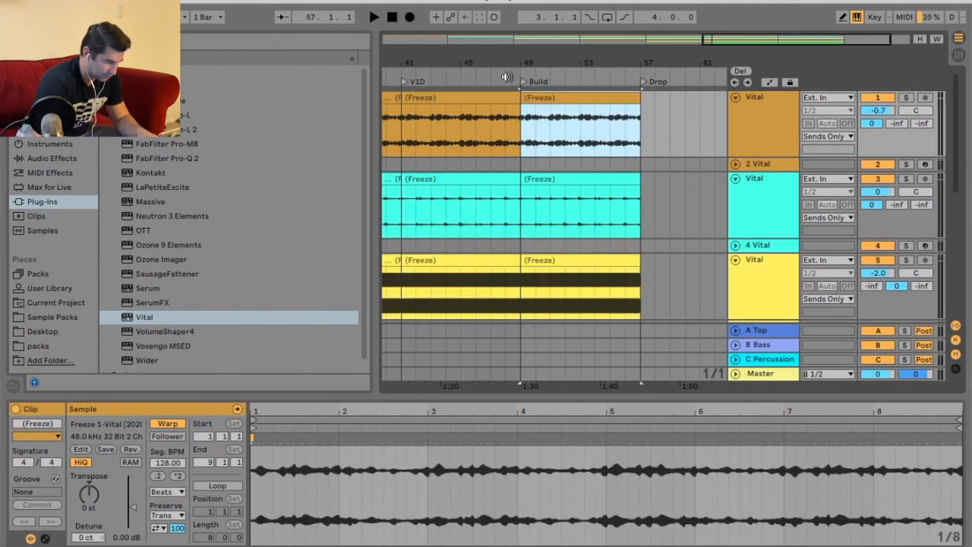
Delete the duplicated yellow track 5 clip from the Build section.
{"action": "left_click", "coordinate": [478, 72]}
{"action": "scroll", "coordinate": [642, 204], "scroll_direction": "down", "scroll_amount": 3}
{"action": "left_click", "coordinate": [620, 182]}
{"action": "key", "text": "Delete"}
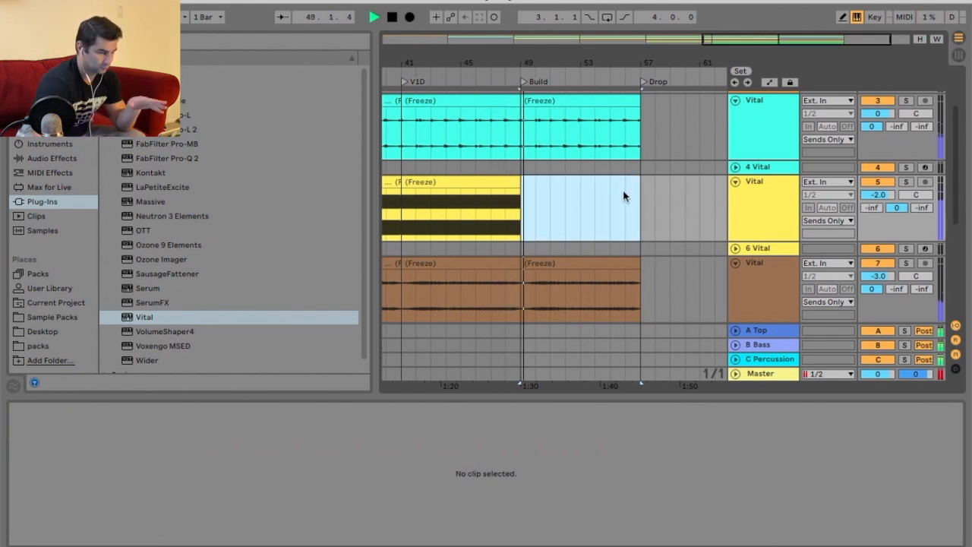
{"action": "scroll", "coordinate": [623, 195], "scroll_direction": "down", "scroll_amount": 5}
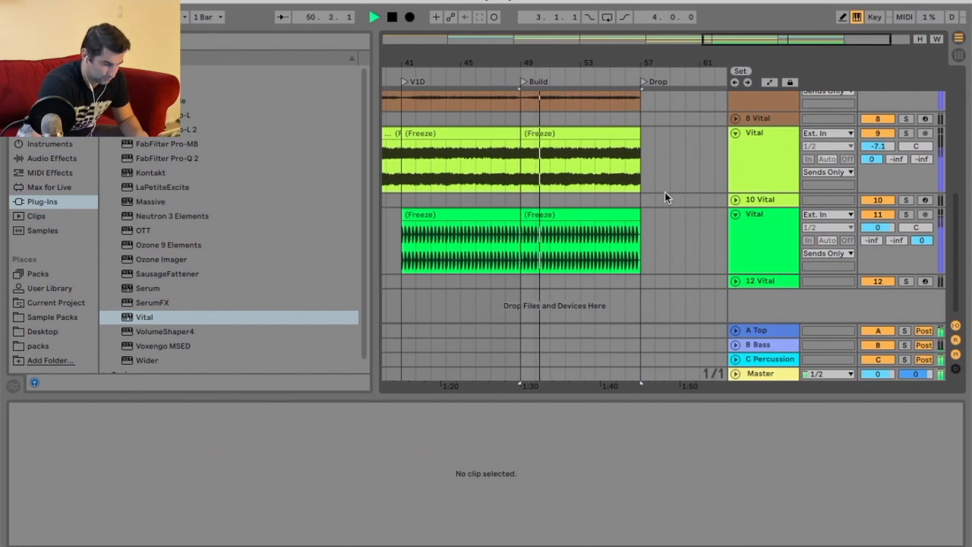
Insert a new MIDI track below track 12 and load Vital onto it.
{"action": "right_click", "coordinate": [766, 280]}
{"action": "left_click", "coordinate": [786, 403]}
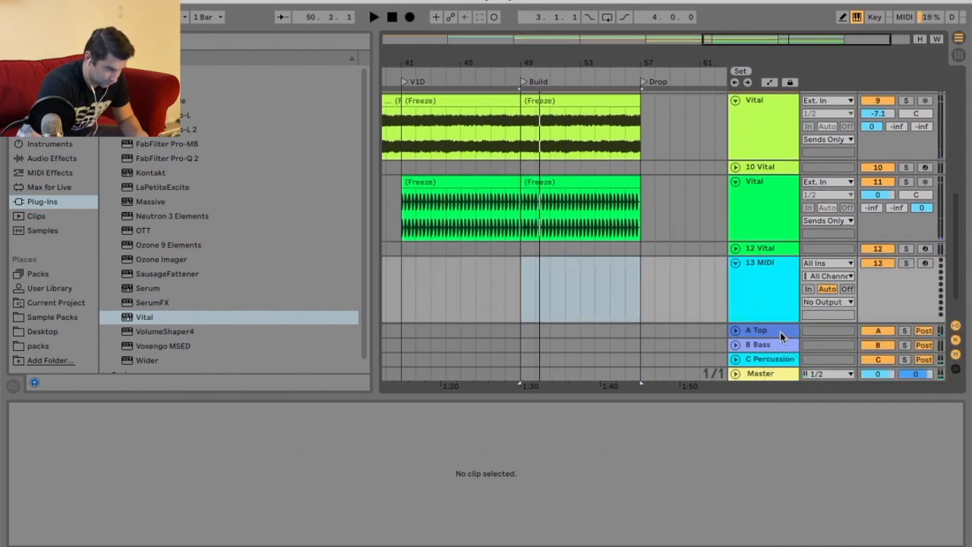
{"action": "left_click", "coordinate": [145, 317]}
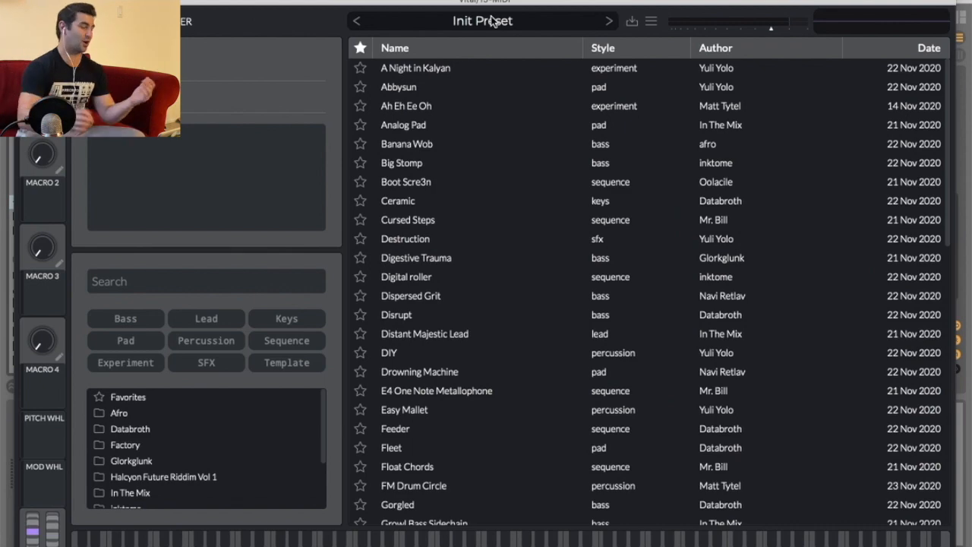
Browse Vital's preset list, auditioning the SFX and Experiment presets.
{"action": "scroll", "coordinate": [501, 241], "scroll_direction": "down", "scroll_amount": 1}
{"action": "scroll", "coordinate": [501, 241], "scroll_direction": "down", "scroll_amount": 10}
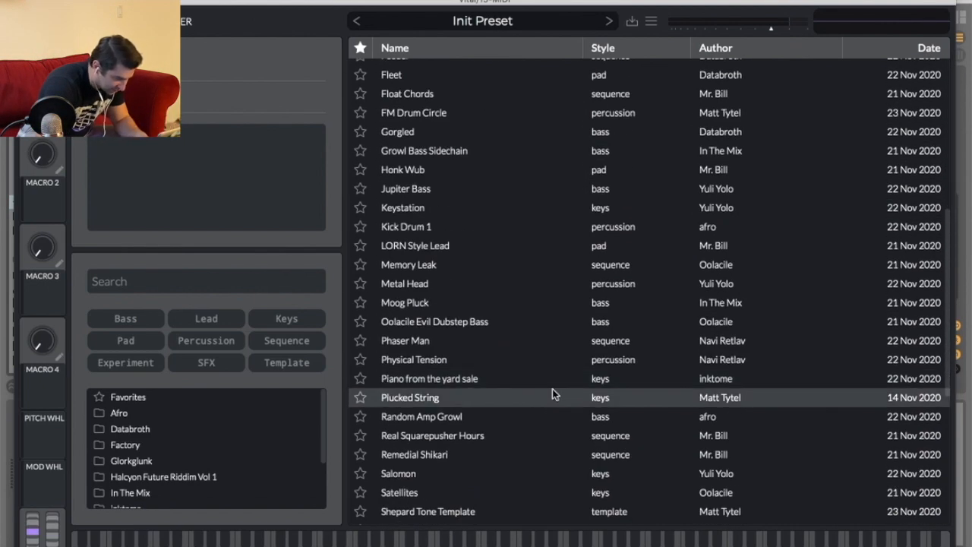
{"action": "scroll", "coordinate": [552, 389], "scroll_direction": "down", "scroll_amount": 6}
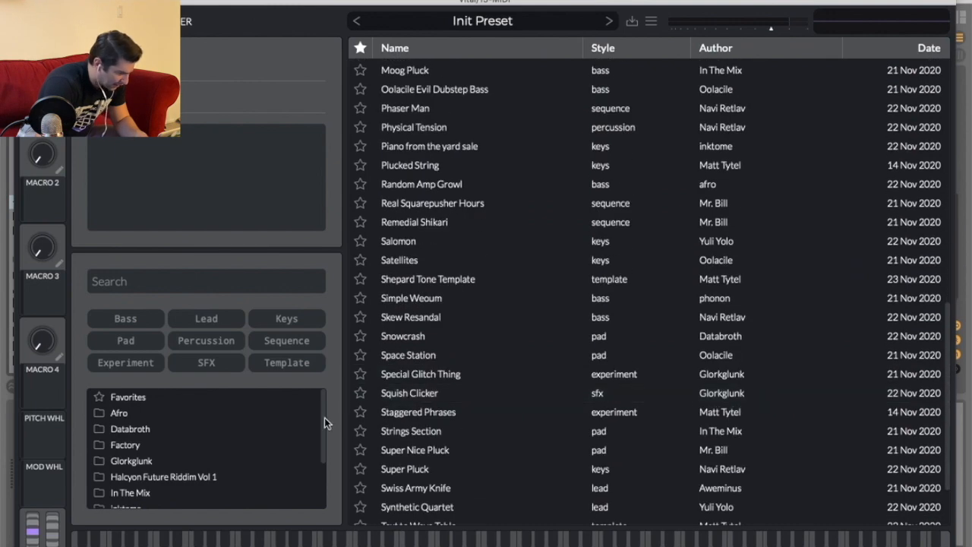
{"action": "left_click", "coordinate": [206, 362]}
{"action": "left_click", "coordinate": [422, 69]}
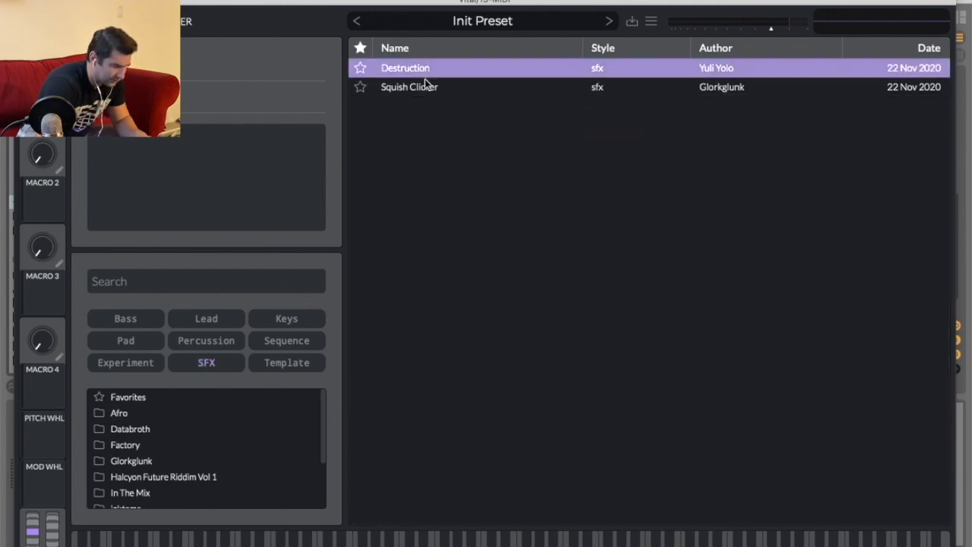
{"action": "left_click", "coordinate": [431, 88]}
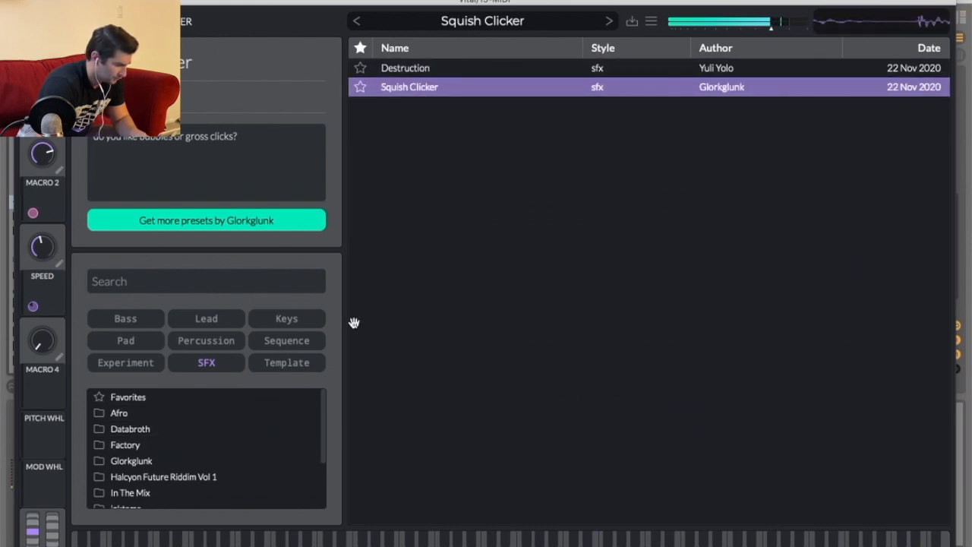
{"action": "left_click", "coordinate": [186, 366]}
{"action": "left_click", "coordinate": [134, 362]}
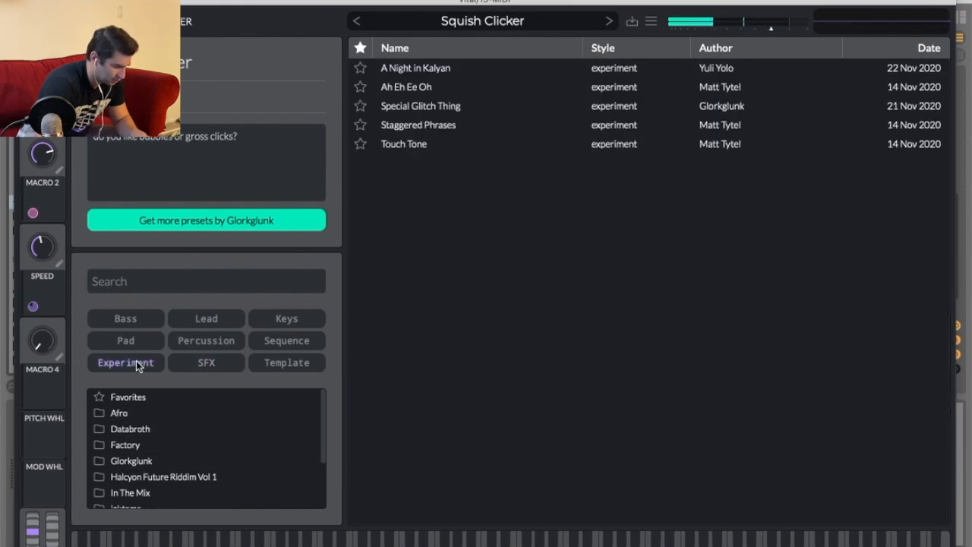
{"action": "left_click", "coordinate": [447, 143]}
{"action": "left_click", "coordinate": [446, 125]}
{"action": "left_click", "coordinate": [448, 105]}
{"action": "left_click", "coordinate": [449, 86]}
{"action": "left_click", "coordinate": [452, 69]}
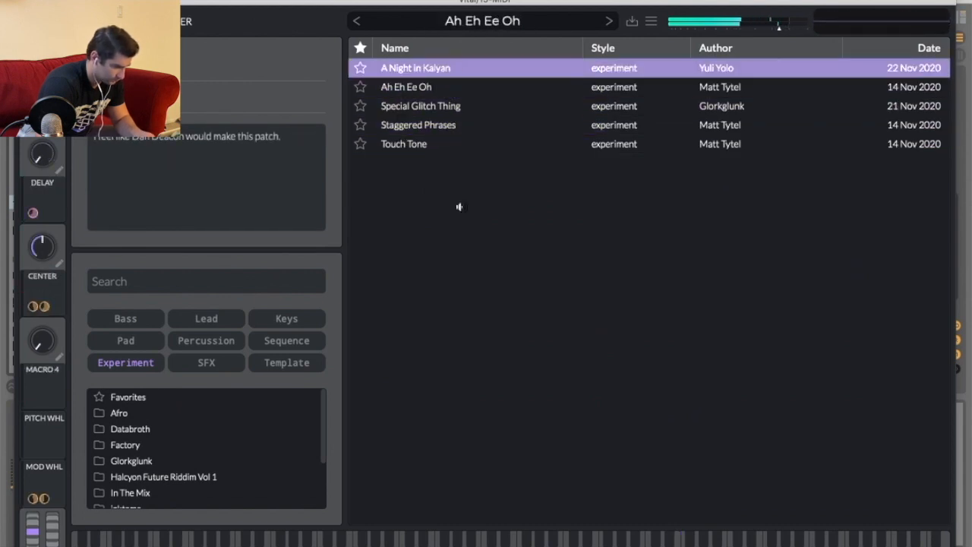
Filter the presets to Pad and audition Super Nice Pluck and Strings Section.
{"action": "left_click", "coordinate": [126, 362]}
{"action": "left_click", "coordinate": [125, 318]}
{"action": "left_click", "coordinate": [125, 340]}
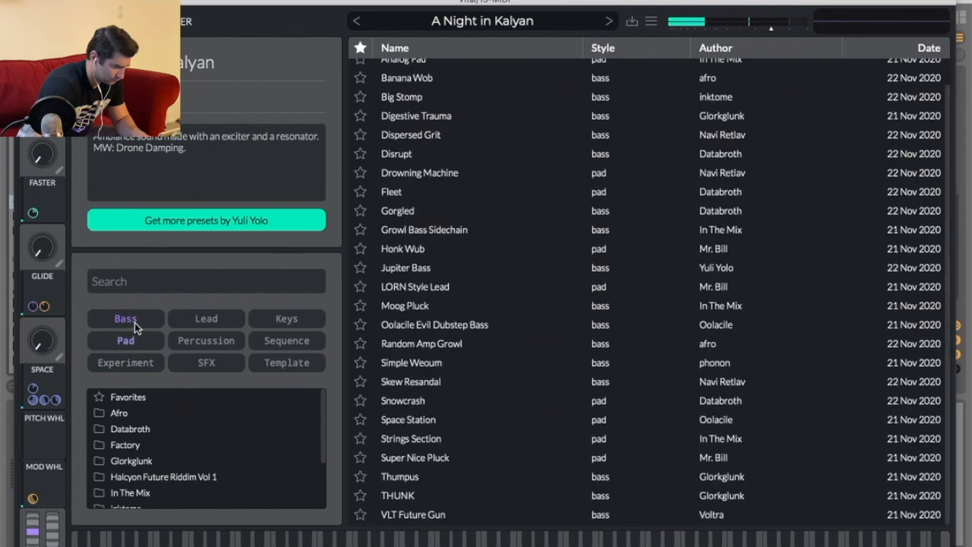
{"action": "left_click", "coordinate": [125, 318]}
{"action": "left_click", "coordinate": [455, 234]}
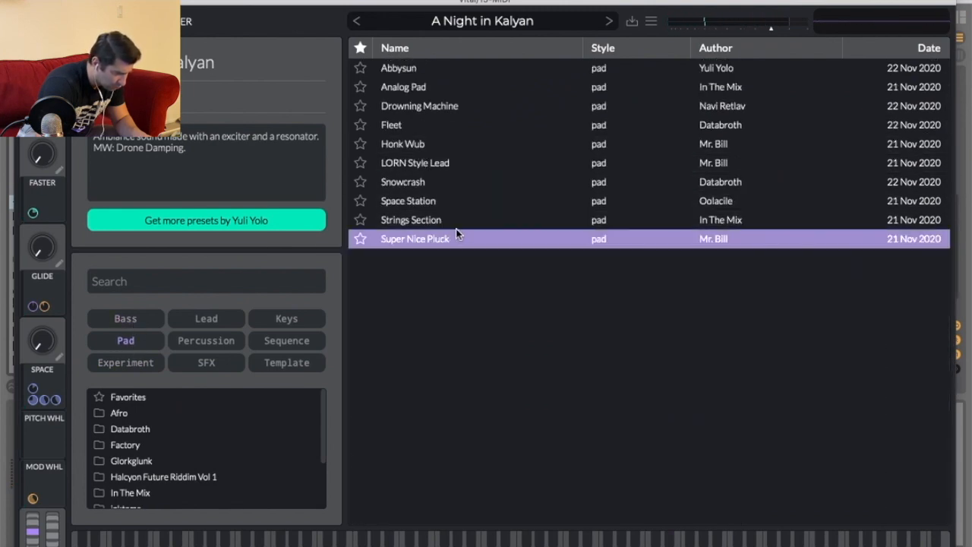
{"action": "left_click", "coordinate": [453, 220]}
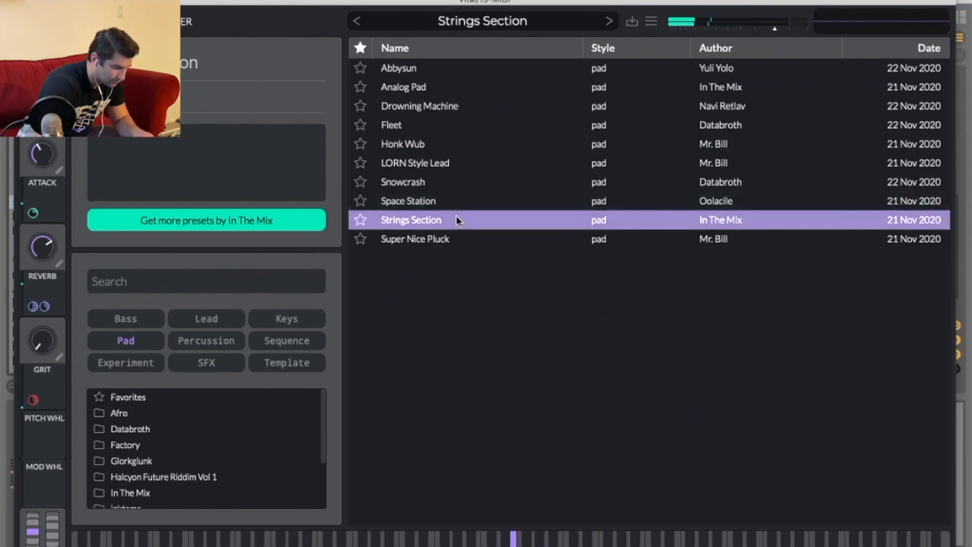
Reshape the Strings Section's LFO 1 into a rising ramp and set its rate to 4/1.
{"action": "left_click", "coordinate": [491, 20]}
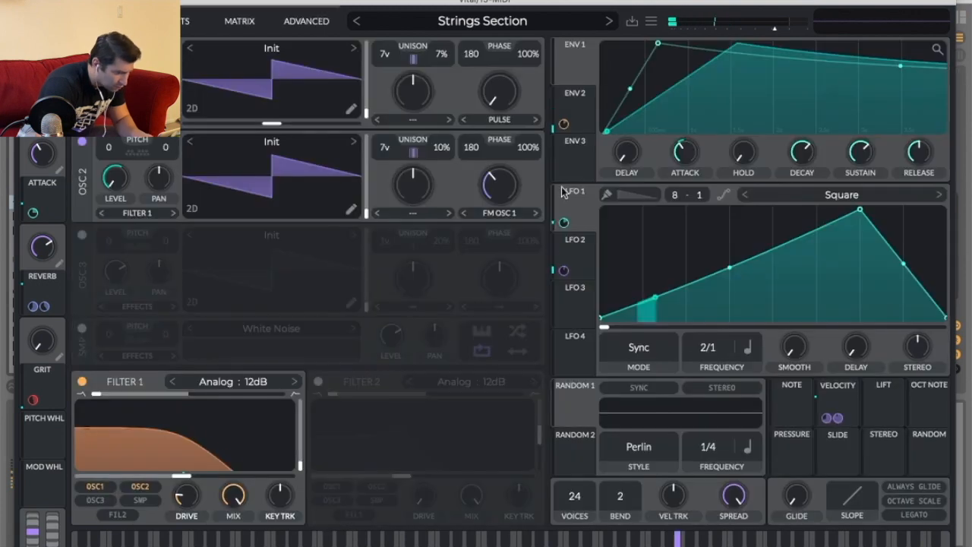
{"action": "left_click_drag", "start_coordinate": [863, 212], "coordinate": [929, 215]}
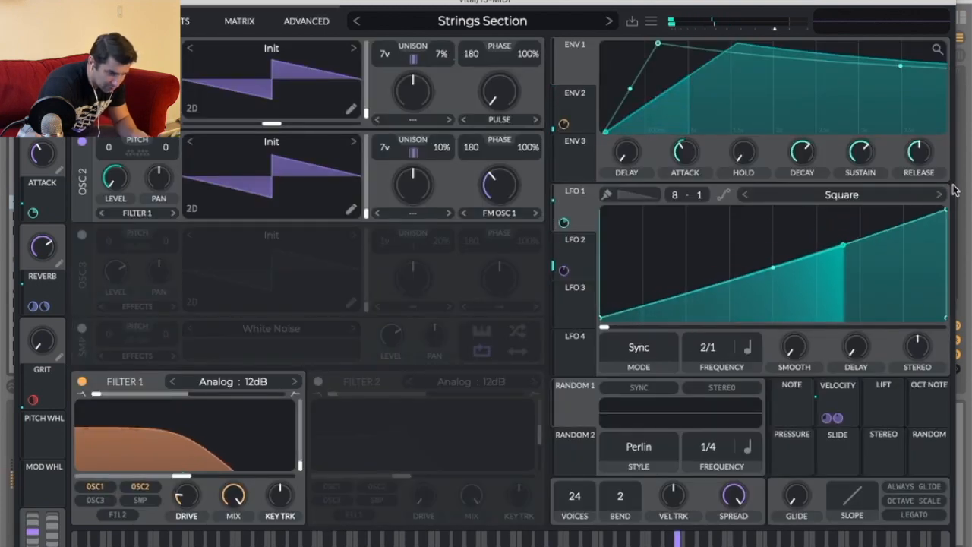
{"action": "mouse_move", "coordinate": [674, 196]}
{"action": "left_mouse_down"}
{"action": "mouse_move", "coordinate": [673, 211]}
{"action": "mouse_move", "coordinate": [673, 193]}
{"action": "left_mouse_up"}
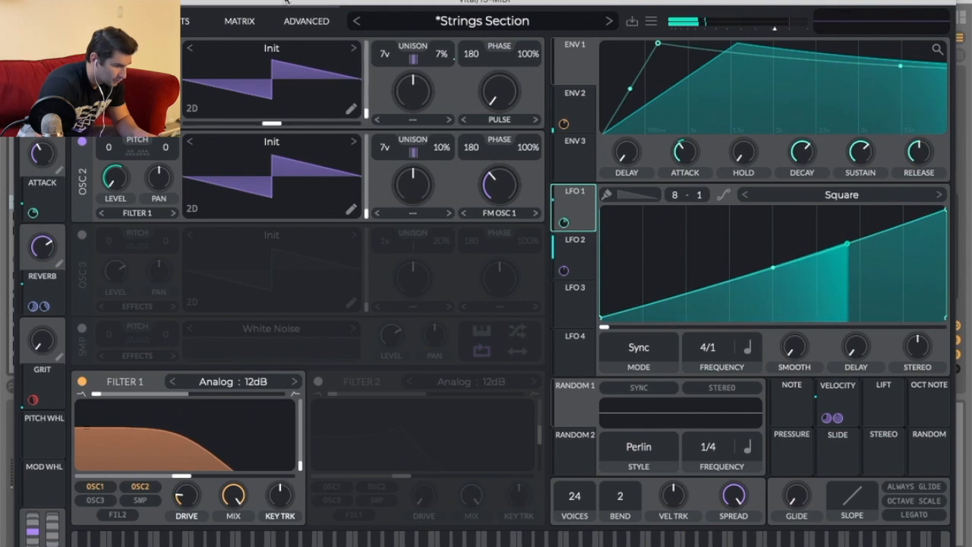
Load the Fleet pad preset and reshape its LFO 1 into a rising ramp.
{"action": "left_click", "coordinate": [451, 24]}
{"action": "scroll", "coordinate": [228, 451], "scroll_direction": "down", "scroll_amount": 1}
{"action": "scroll", "coordinate": [228, 451], "scroll_direction": "up", "scroll_amount": 1}
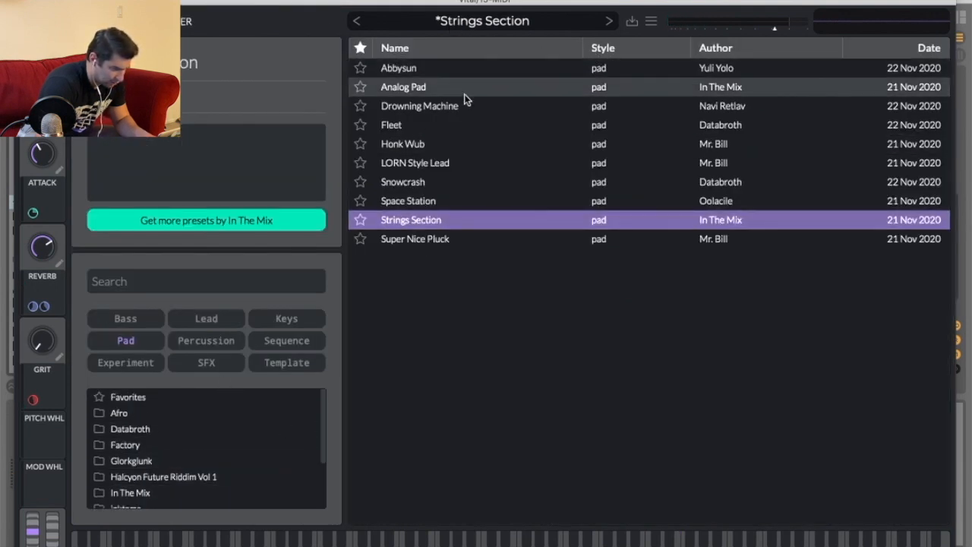
{"action": "left_click", "coordinate": [469, 128]}
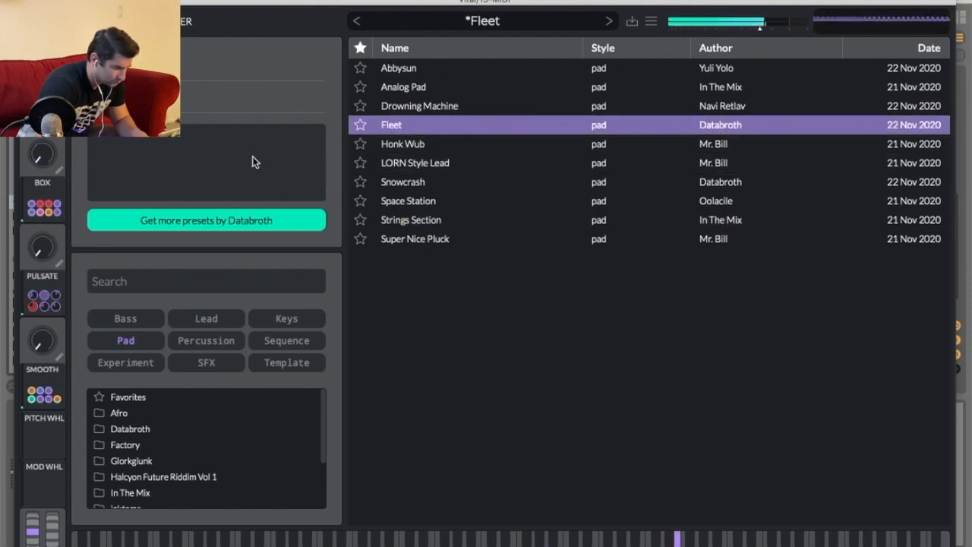
{"action": "left_click", "coordinate": [89, 21]}
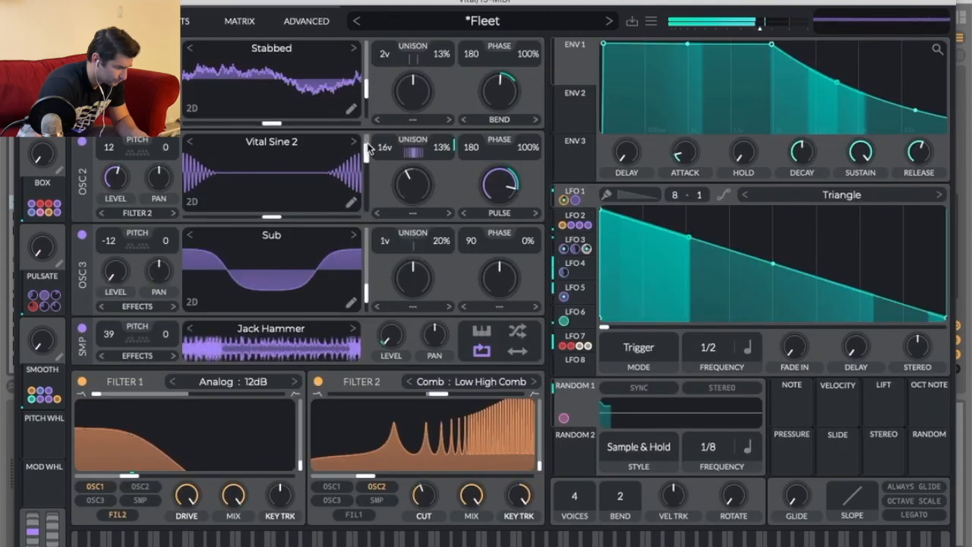
{"action": "left_click_drag", "start_coordinate": [600, 211], "coordinate": [951, 189]}
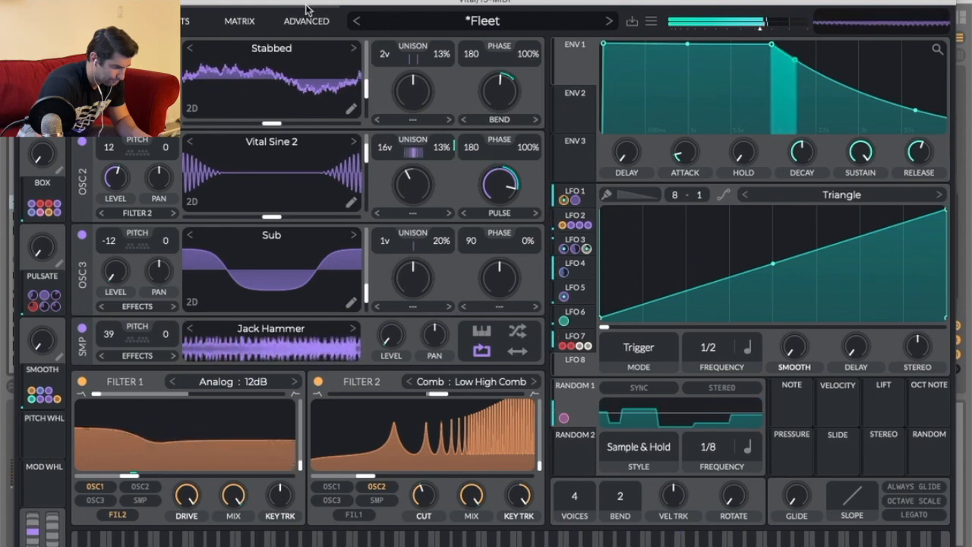
{"action": "left_click", "coordinate": [651, 23]}
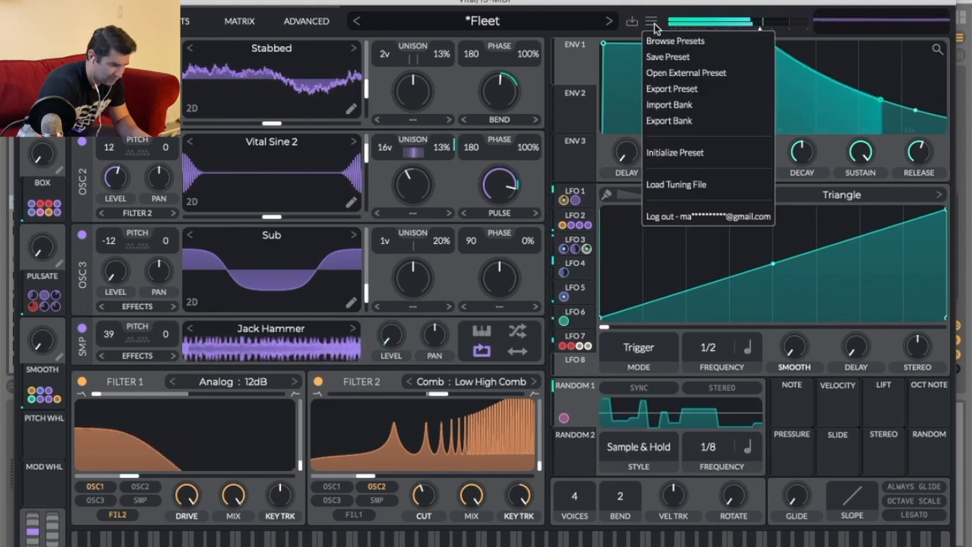
{"action": "left_click", "coordinate": [668, 104]}
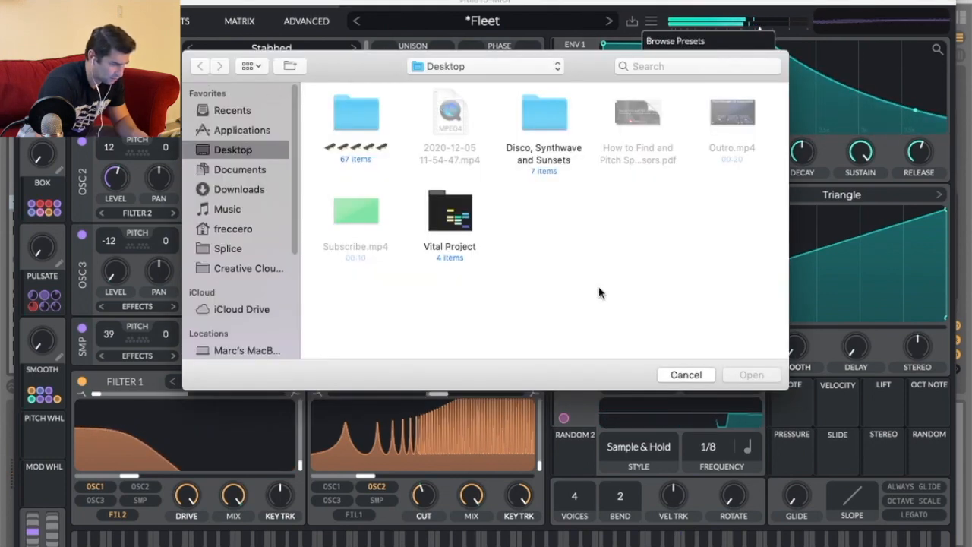
{"action": "left_click", "coordinate": [686, 373]}
{"action": "left_click", "coordinate": [640, 18]}
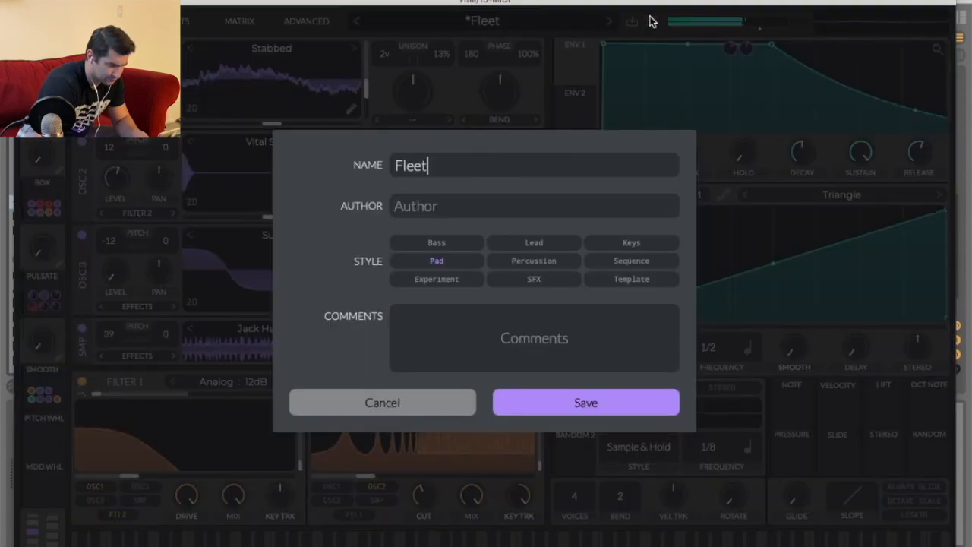
{"action": "left_click", "coordinate": [431, 401]}
Initialize the Vital preset and nudge oscillator 1's level up slightly.
{"action": "left_click", "coordinate": [651, 21]}
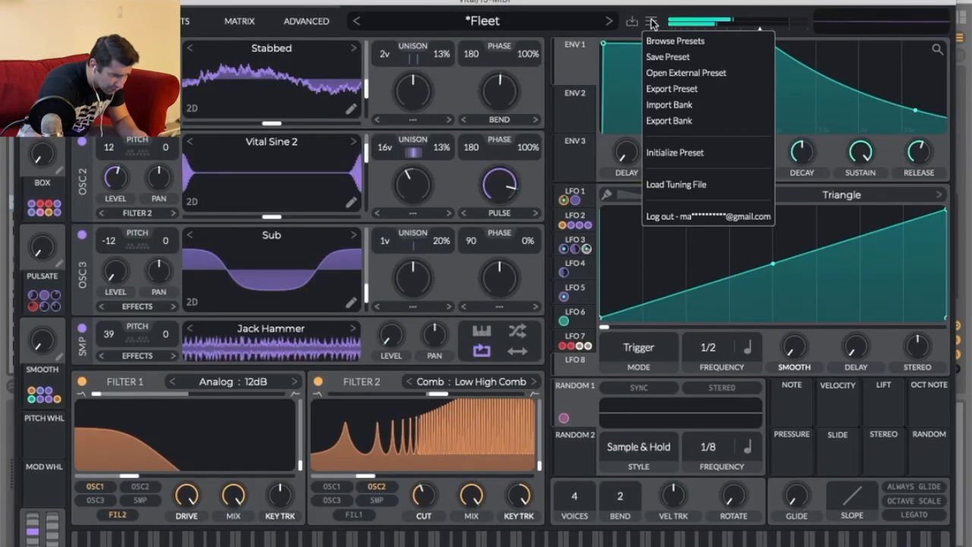
{"action": "left_click", "coordinate": [674, 153]}
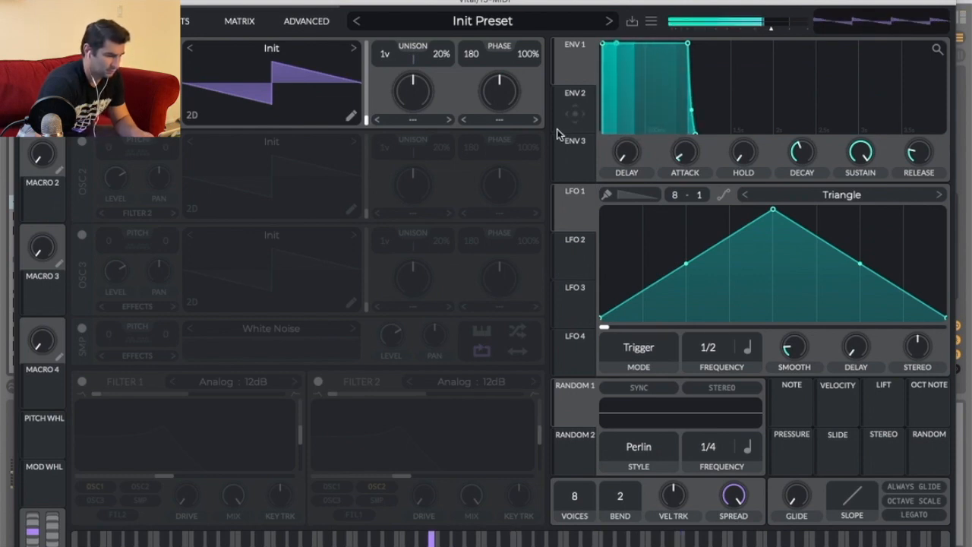
{"action": "left_click_drag", "start_coordinate": [115, 84], "coordinate": [115, 75]}
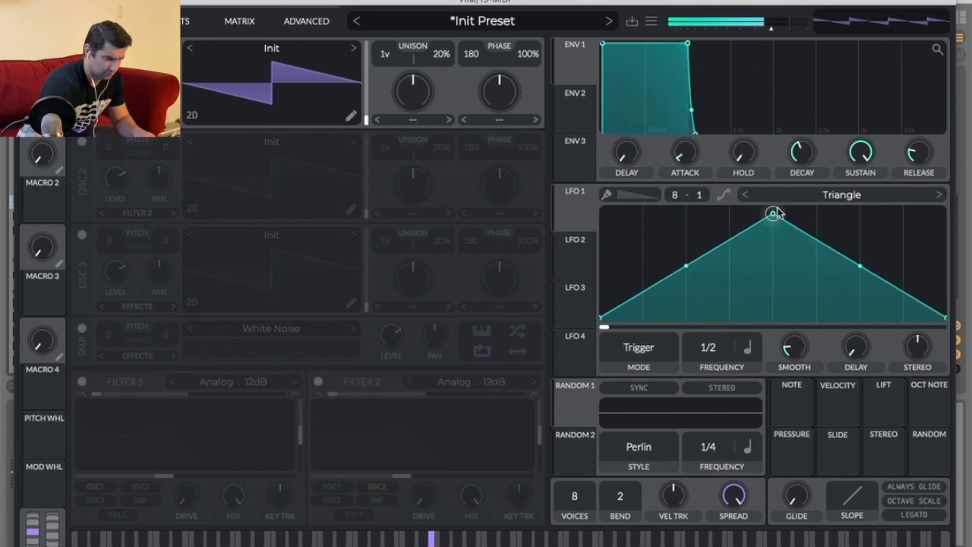
Reshape LFO 1 into a rising ramp, route it to oscillator 1, and set its rate to 8/1.
{"action": "left_click_drag", "start_coordinate": [773, 214], "coordinate": [945, 211]}
{"action": "left_click_drag", "start_coordinate": [575, 209], "coordinate": [116, 85]}
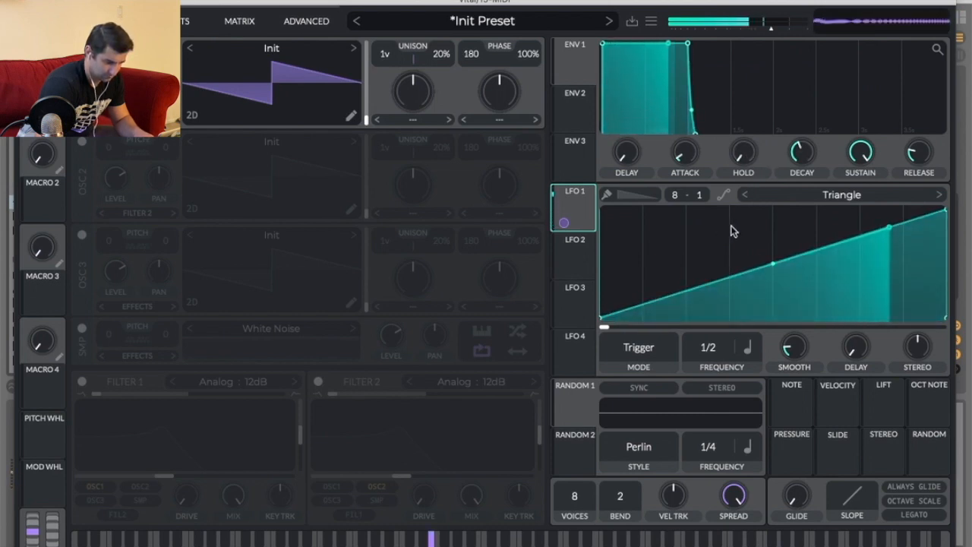
{"action": "left_click_drag", "start_coordinate": [703, 409], "coordinate": [701, 443]}
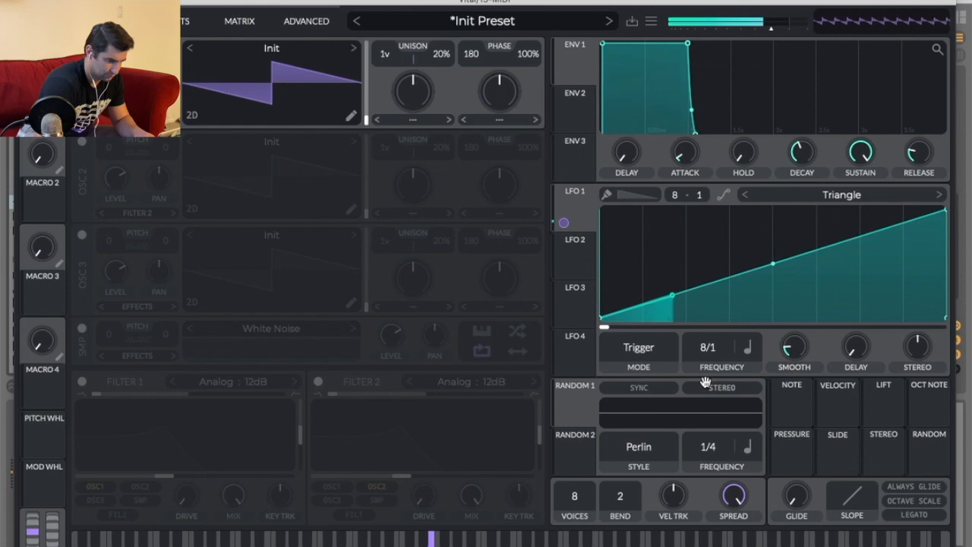
{"action": "key", "text": "super+w"}
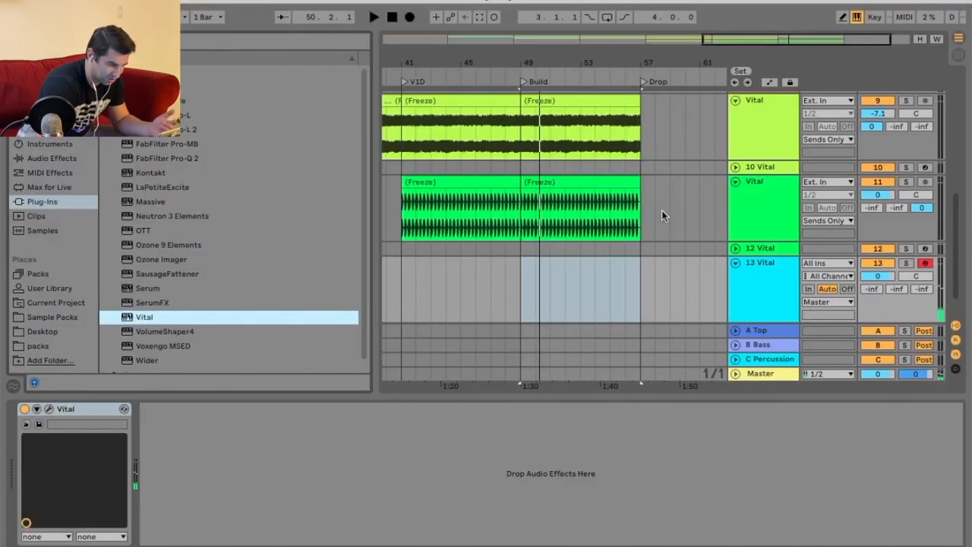
Insert a MIDI clip over the Build section on track 13 and draw a C2 note spanning all 8 bars.
{"action": "right_click", "coordinate": [627, 287]}
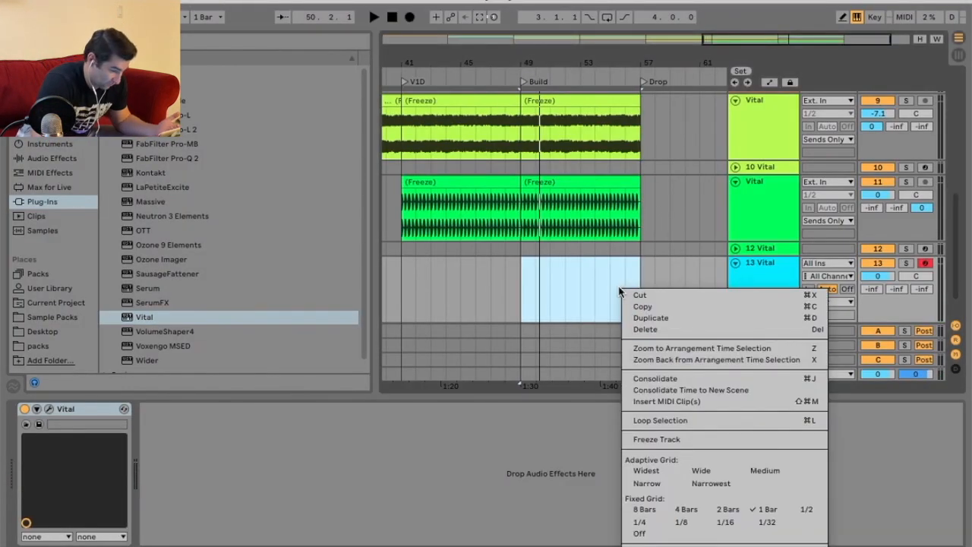
{"action": "left_click", "coordinate": [669, 401]}
{"action": "scroll", "coordinate": [253, 503], "scroll_direction": "down", "scroll_amount": 4}
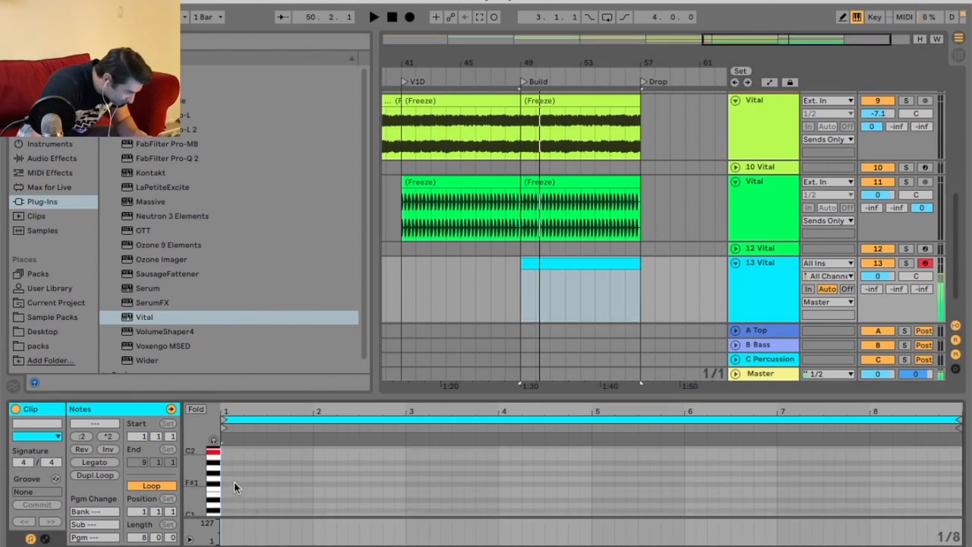
{"action": "double_click", "coordinate": [227, 483]}
{"action": "left_click_drag", "start_coordinate": [230, 483], "coordinate": [872, 481]}
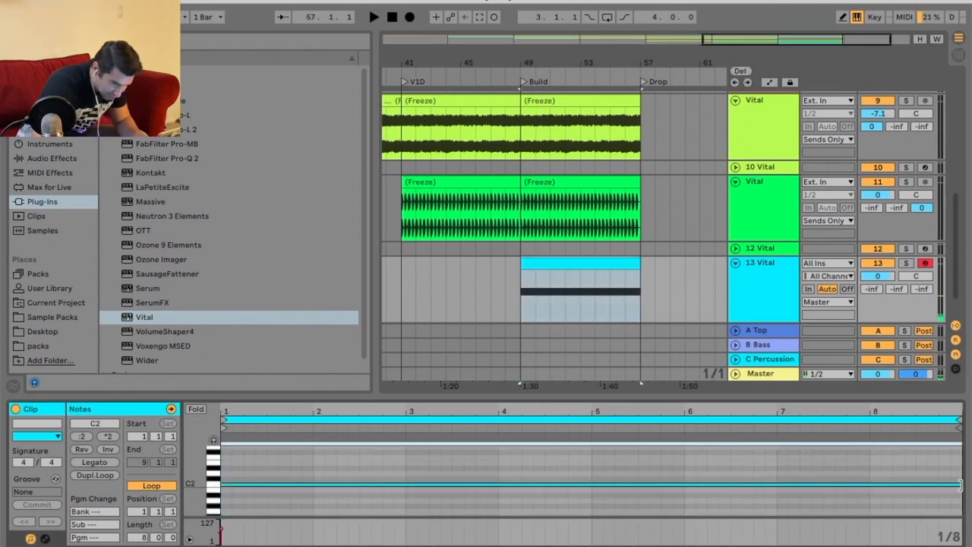
Play the arrangement and set track 13's volume to -16.6 dB.
{"action": "key", "text": "space"}
{"action": "left_click_drag", "start_coordinate": [878, 277], "coordinate": [877, 306]}
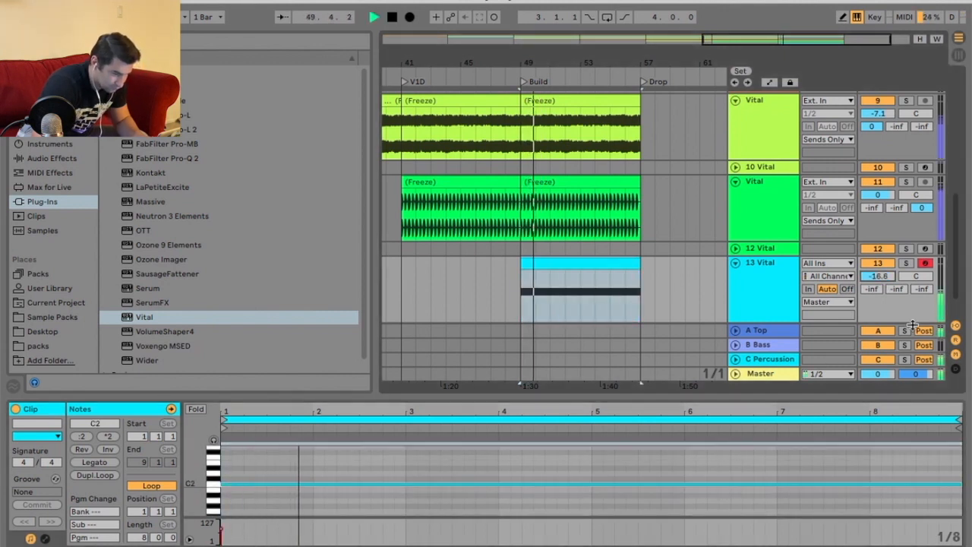
Open the Vital plugin on track 13, switch to its effects page and enable the EQ.
{"action": "key", "text": "shift+Tab"}
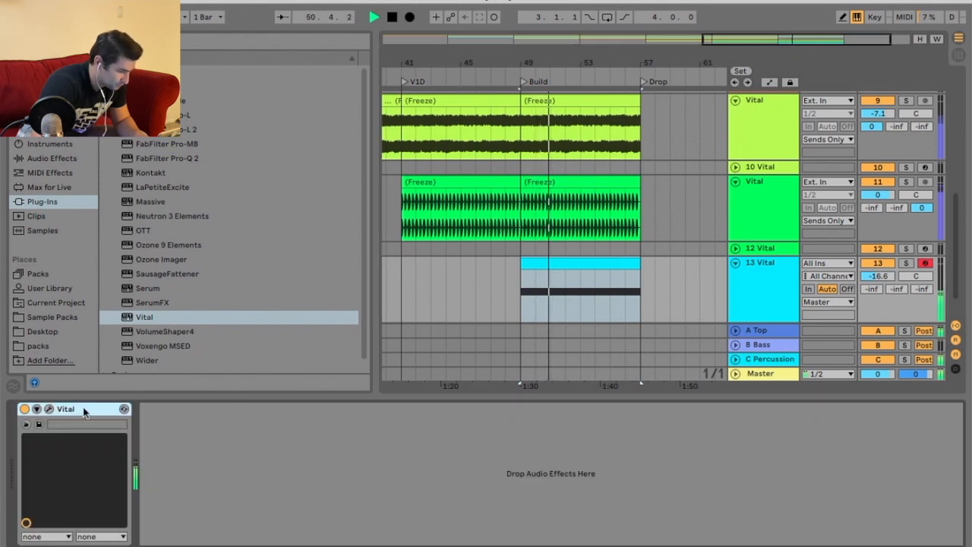
{"action": "key", "text": "alt+super+p"}
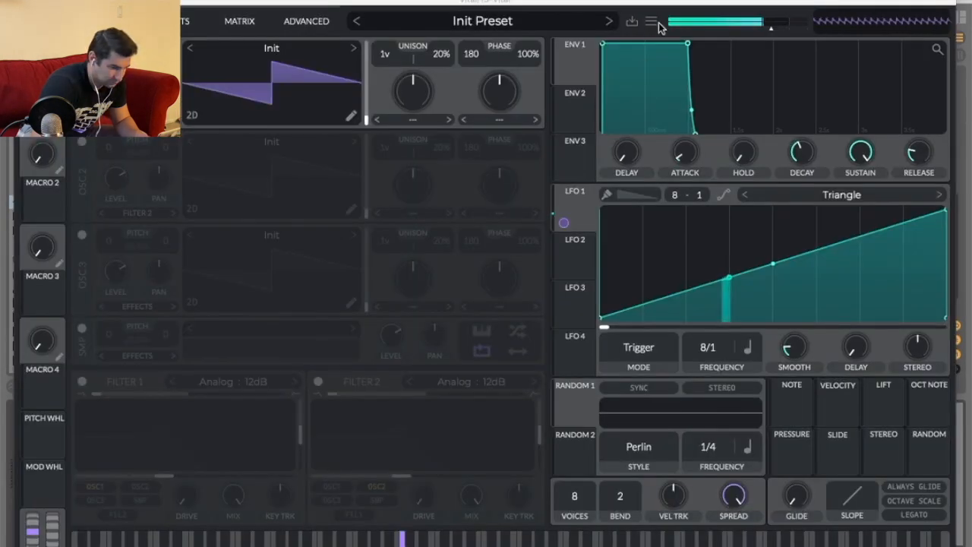
{"action": "left_click_drag", "start_coordinate": [684, 2], "coordinate": [680, 22]}
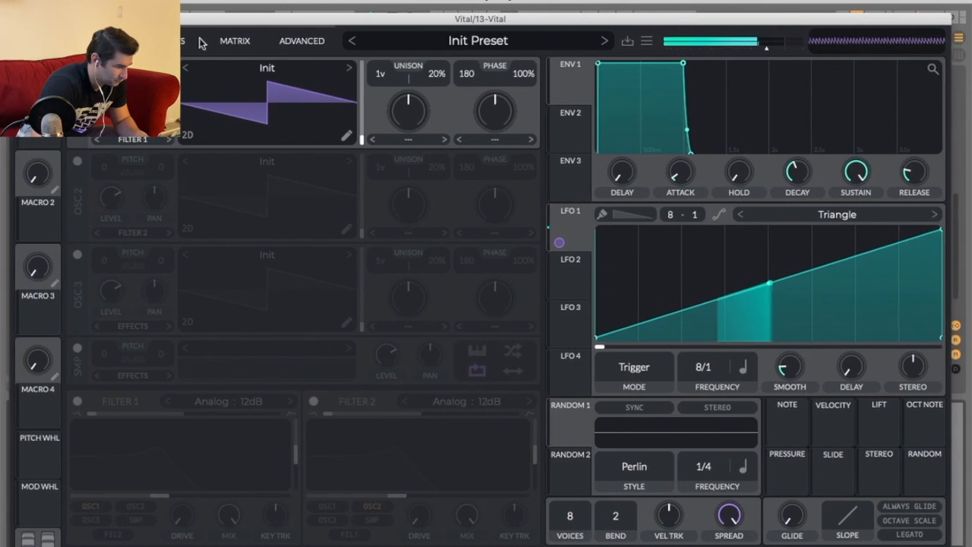
{"action": "left_click", "coordinate": [188, 41]}
{"action": "left_click_drag", "start_coordinate": [193, 23], "coordinate": [206, 1]}
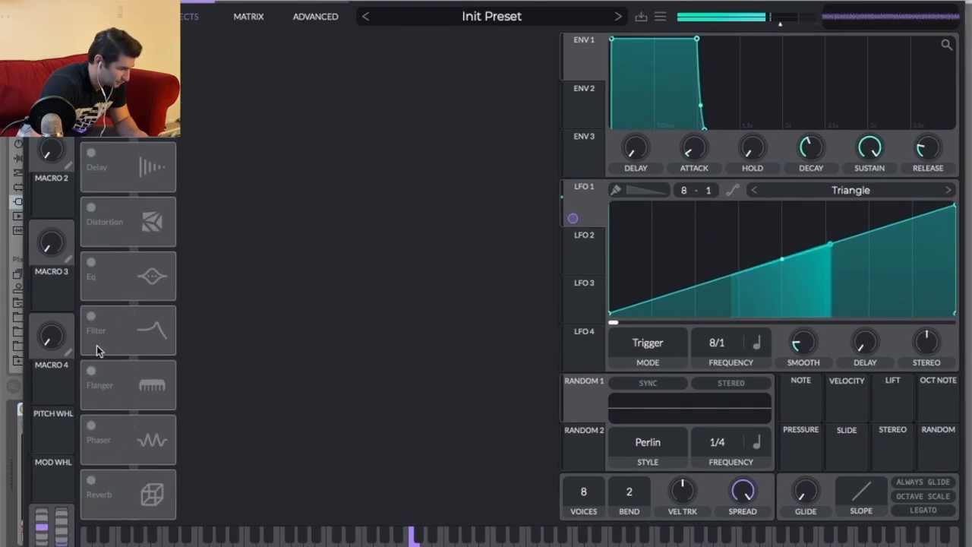
{"action": "left_click", "coordinate": [90, 264]}
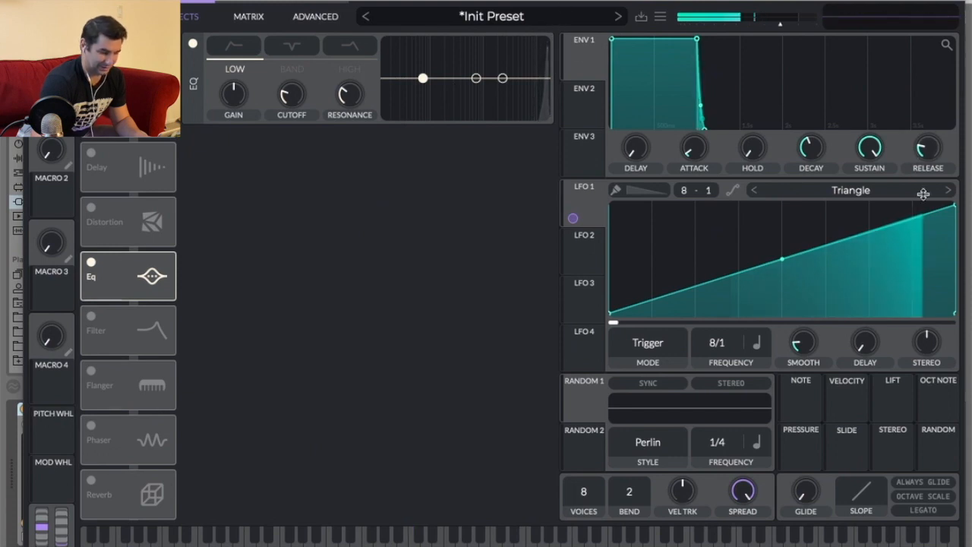
Lower the end point of LFO 1's ramp and shape the EQ's low band into a low-cut filter.
{"action": "left_click_drag", "start_coordinate": [951, 206], "coordinate": [955, 249]}
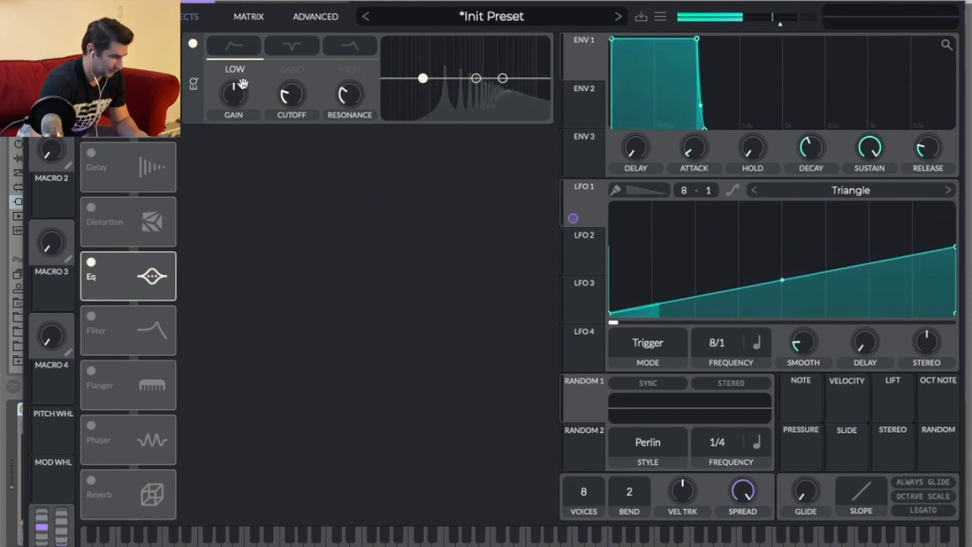
{"action": "left_click_drag", "start_coordinate": [233, 93], "coordinate": [250, 55]}
{"action": "left_click_drag", "start_coordinate": [423, 89], "coordinate": [429, 125]}
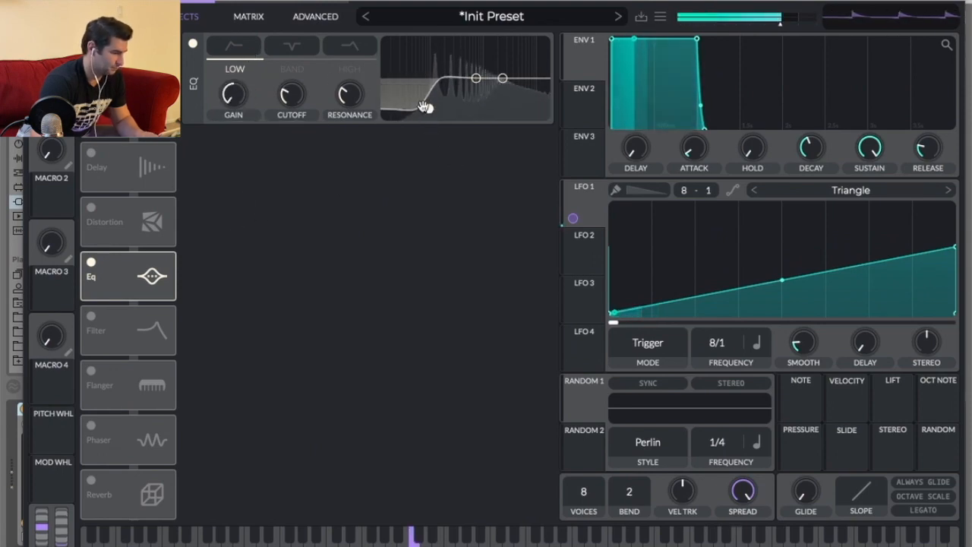
Reopen Vital's effects page, enable the Phaser and widen its frequency range slider.
{"action": "key", "text": "super+w"}
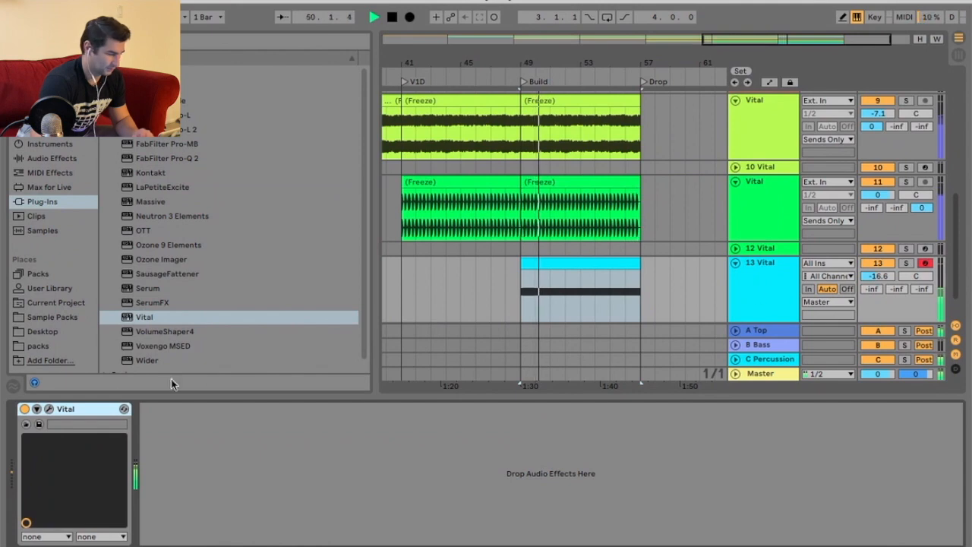
{"action": "key", "text": "alt+super+p"}
{"action": "left_click", "coordinate": [187, 17]}
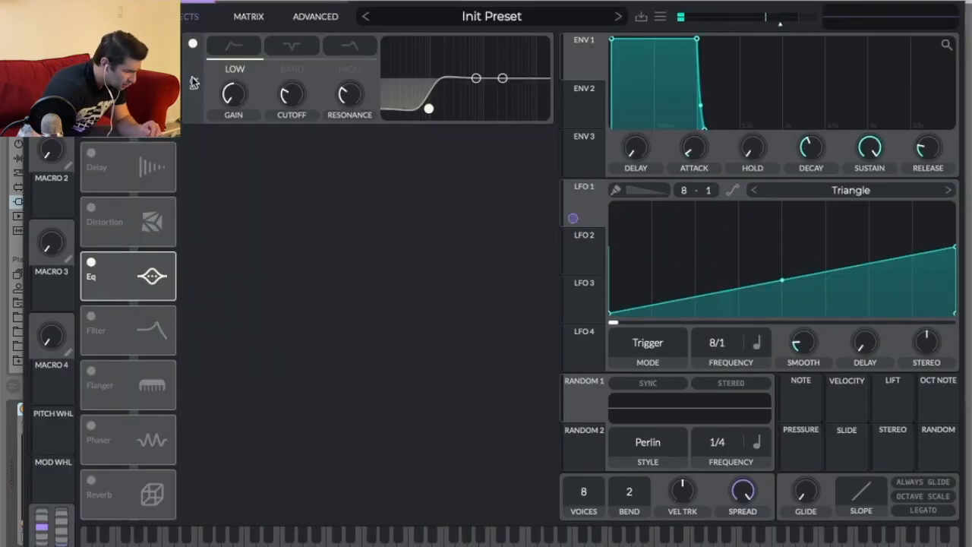
{"action": "left_click", "coordinate": [91, 426]}
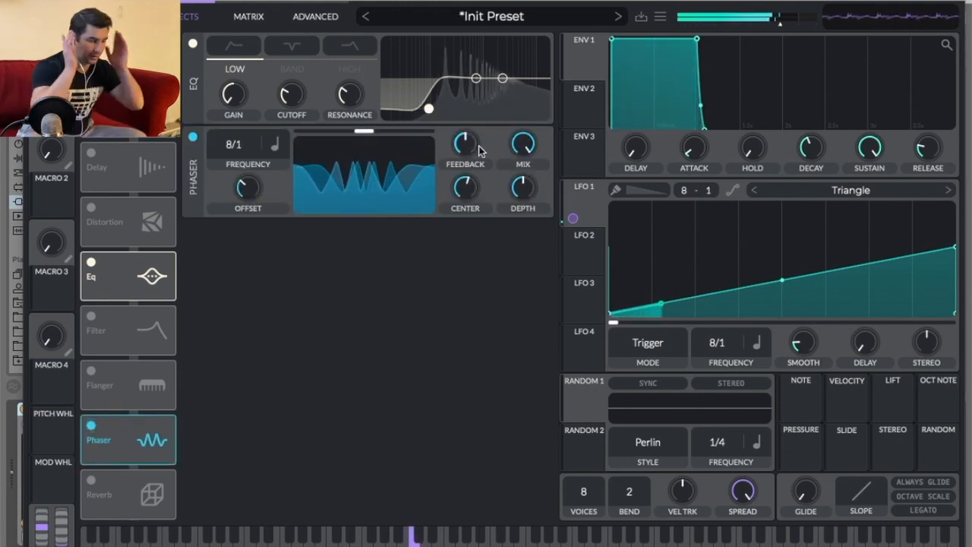
{"action": "left_click_drag", "start_coordinate": [364, 132], "coordinate": [457, 147]}
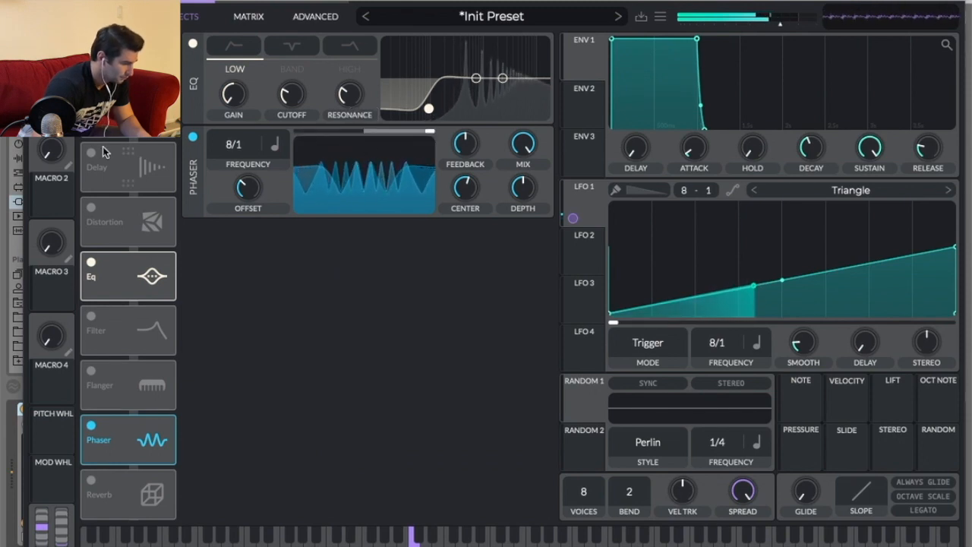
Turn down the Phaser's depth and mix knobs.
{"action": "scroll", "coordinate": [270, 261], "scroll_direction": "up", "scroll_amount": 3}
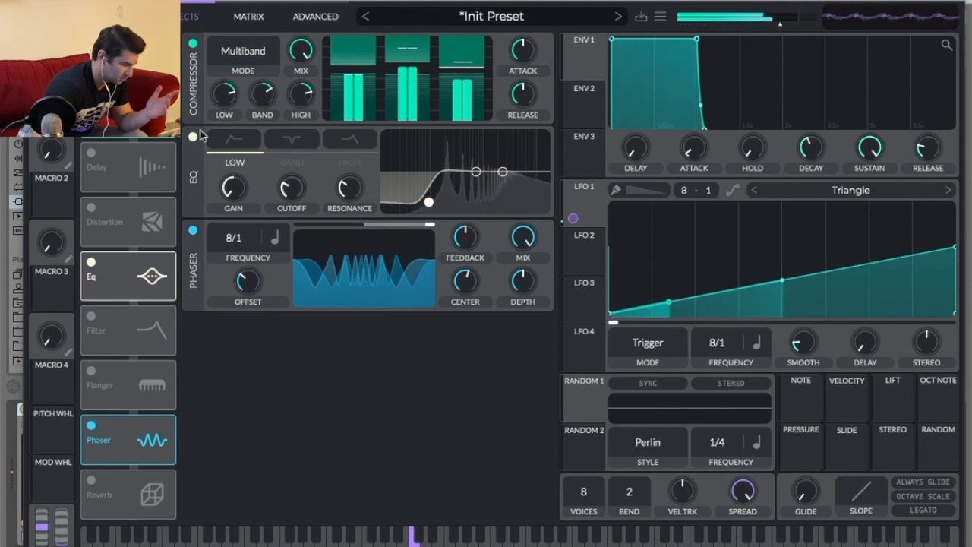
{"action": "scroll", "coordinate": [458, 71], "scroll_direction": "up", "scroll_amount": 3}
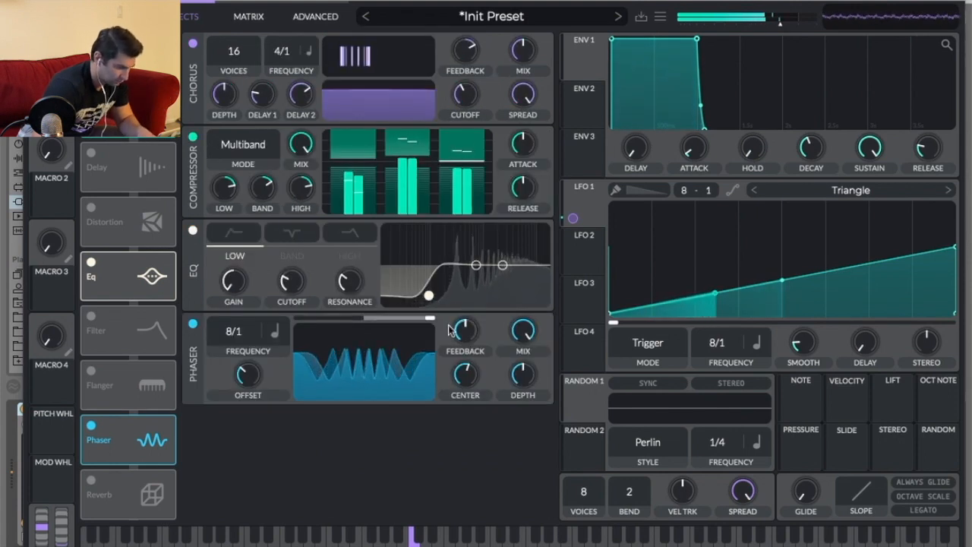
{"action": "left_click_drag", "start_coordinate": [523, 371], "coordinate": [524, 471]}
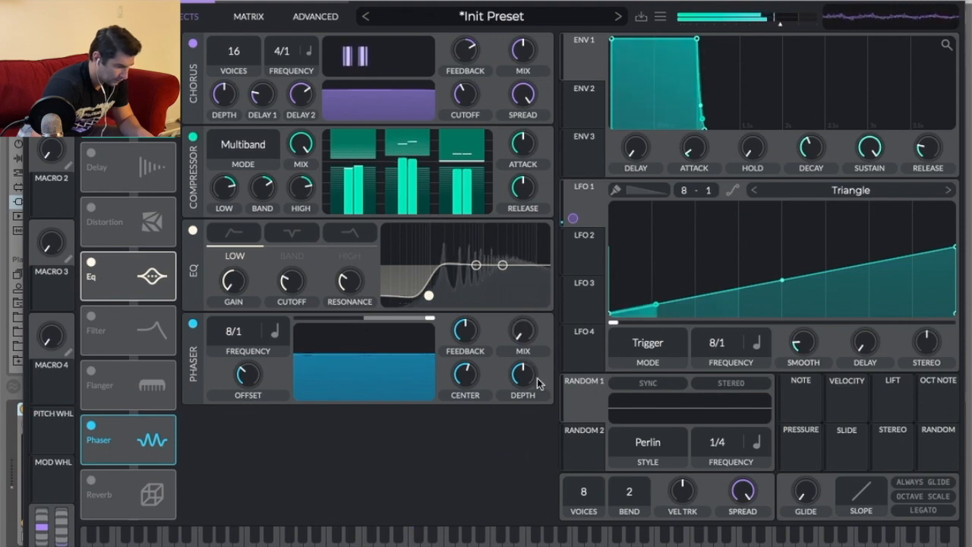
{"action": "left_click", "coordinate": [524, 334]}
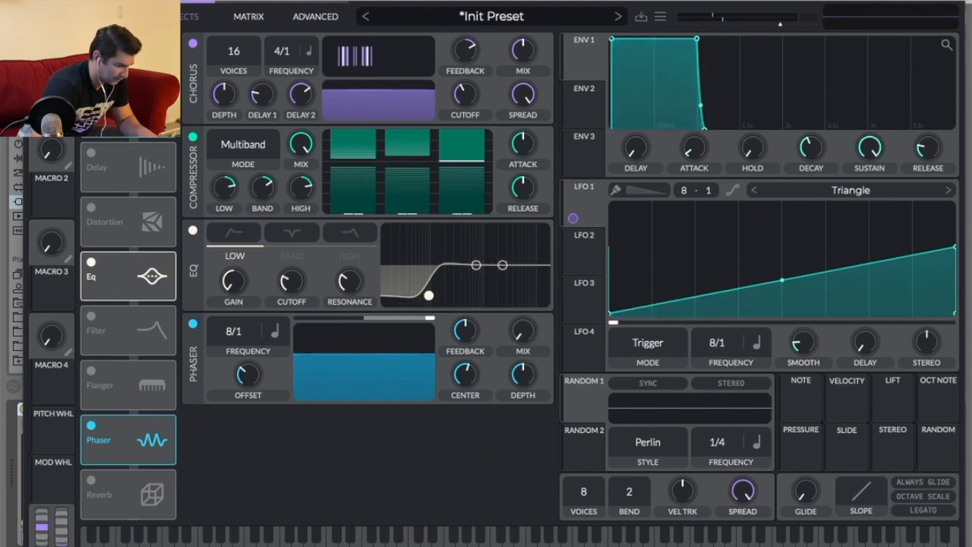
{"action": "left_click", "coordinate": [37, 1]}
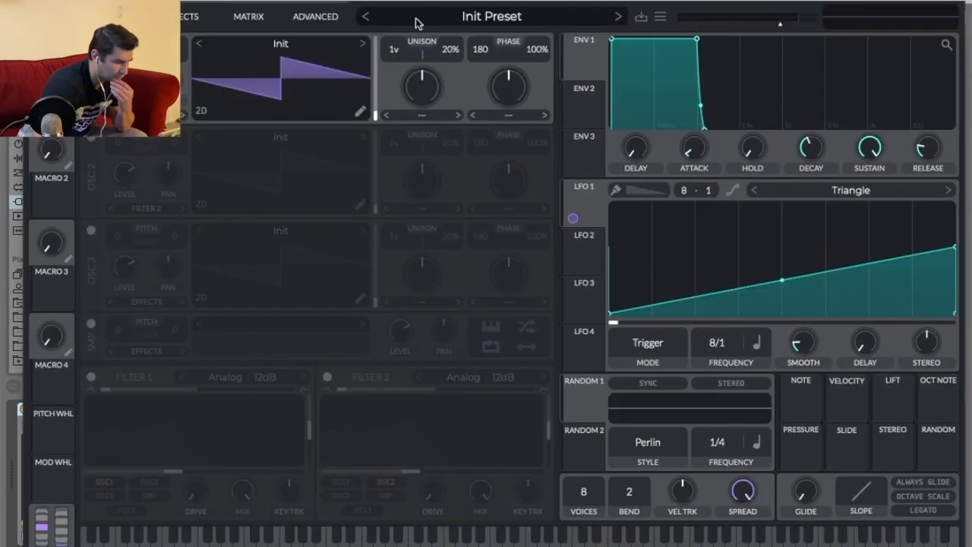
{"action": "left_click", "coordinate": [195, 21]}
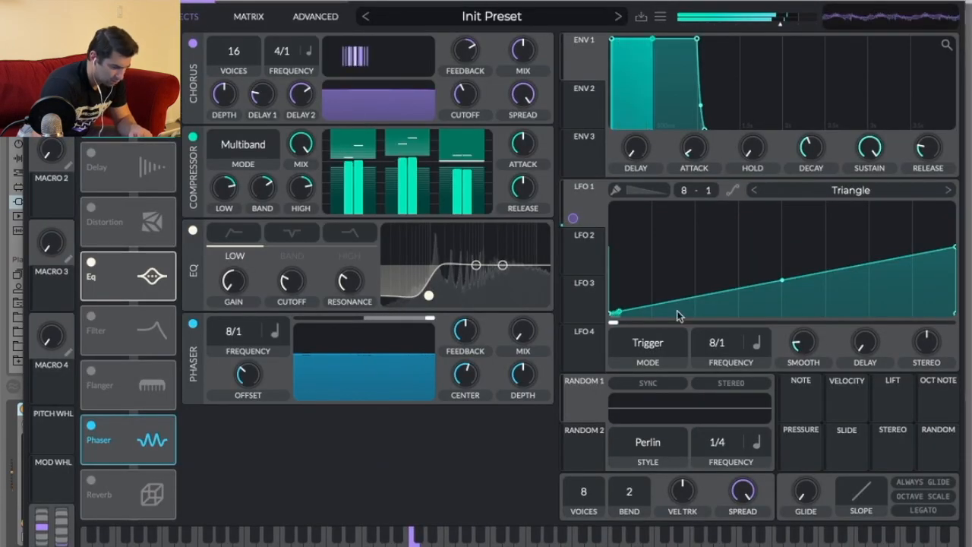
Modulate the Phaser's depth with LFO 1 and raise the Phaser's mix.
{"action": "left_click_drag", "start_coordinate": [583, 203], "coordinate": [523, 368]}
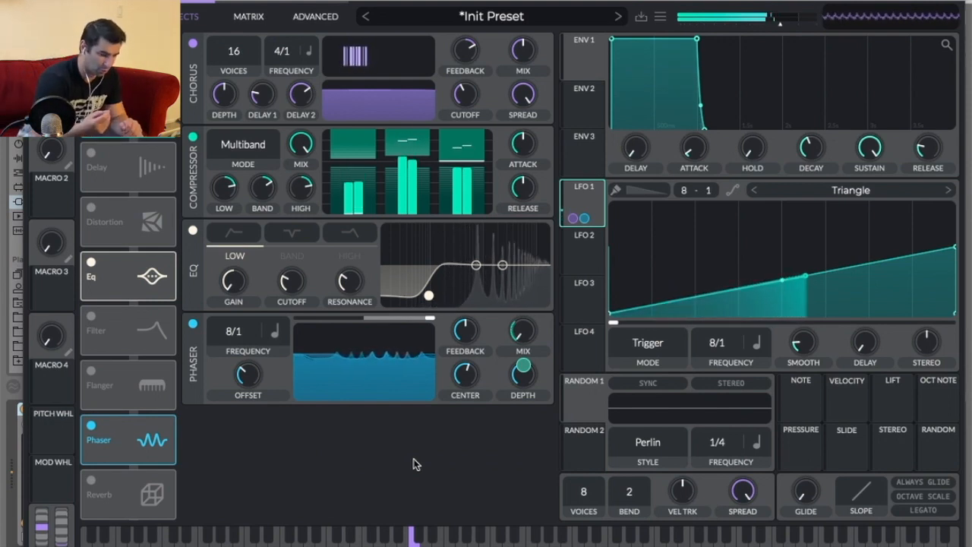
{"action": "left_click_drag", "start_coordinate": [521, 335], "coordinate": [520, 302]}
{"action": "mouse_move", "coordinate": [522, 269]}
{"action": "left_mouse_down"}
{"action": "mouse_move", "coordinate": [531, 237]}
{"action": "mouse_move", "coordinate": [530, 262]}
{"action": "left_mouse_up"}
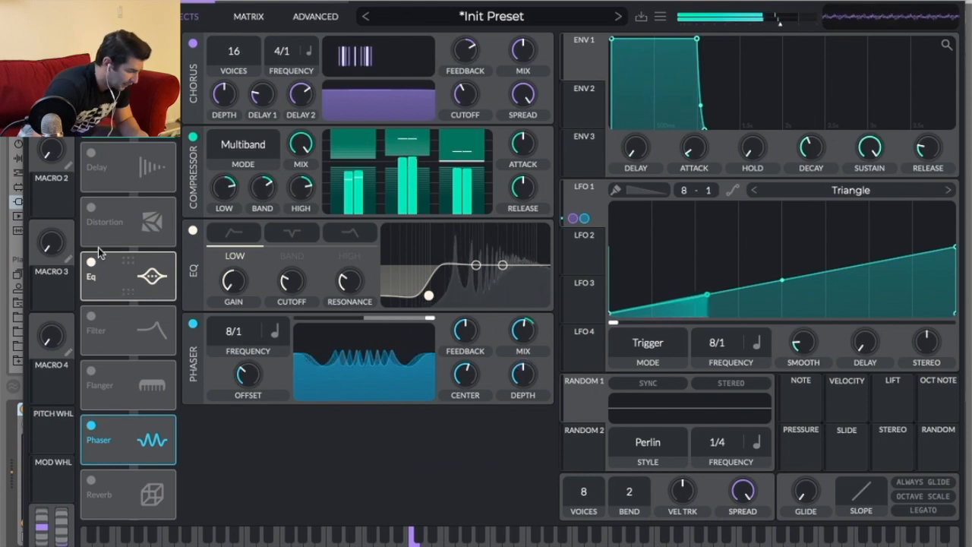
Enable Distortion and move Distortion, followed by the EQ, to the end of the effects chain.
{"action": "left_click", "coordinate": [89, 213]}
{"action": "left_click_drag", "start_coordinate": [147, 238], "coordinate": [150, 474]}
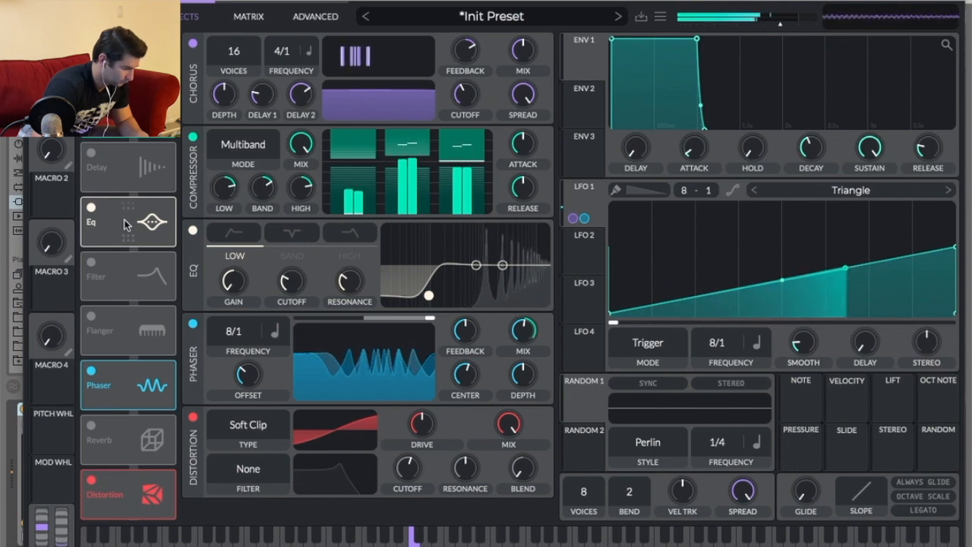
{"action": "left_click_drag", "start_coordinate": [125, 223], "coordinate": [142, 504]}
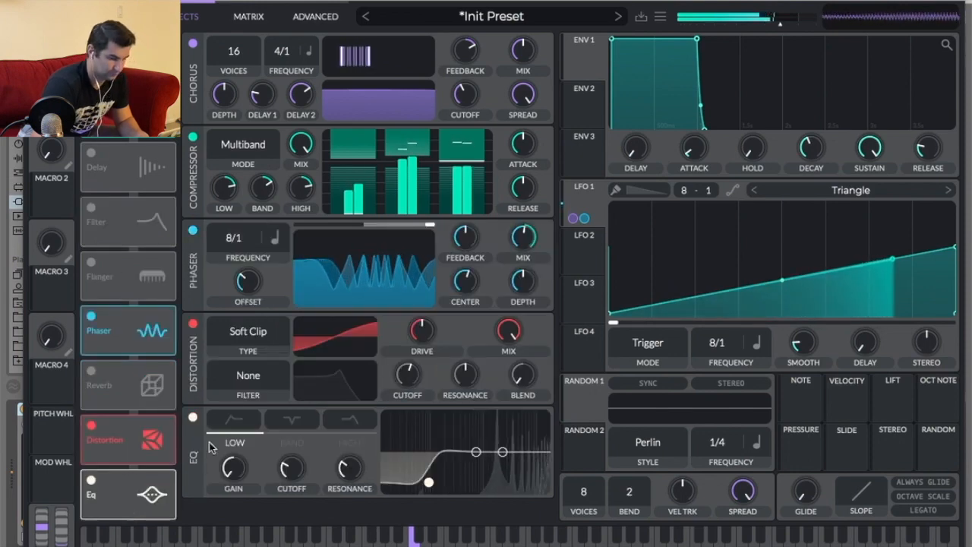
Close the Vital window, stop playback and insert a new return track.
{"action": "key", "text": "alt+super+p"}
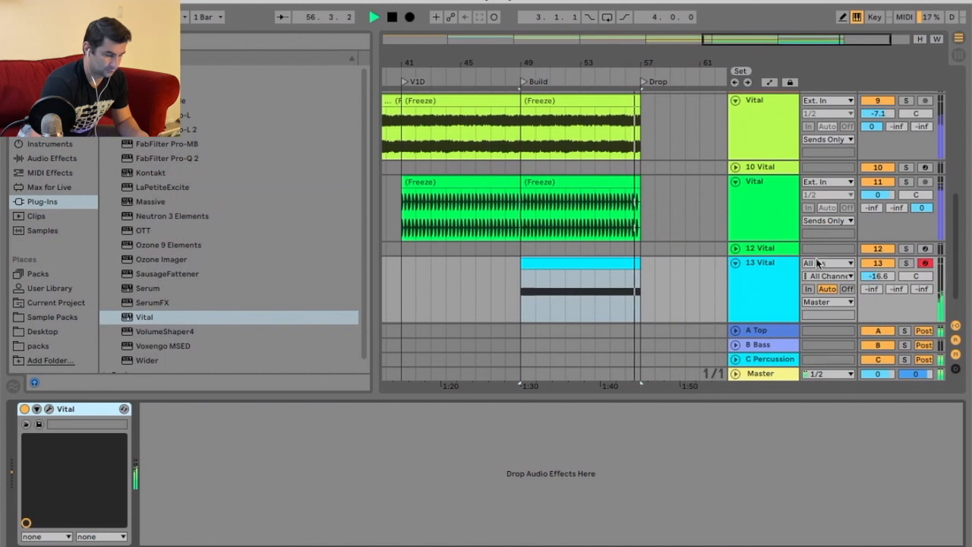
{"action": "key", "text": "space"}
{"action": "right_click", "coordinate": [782, 358]}
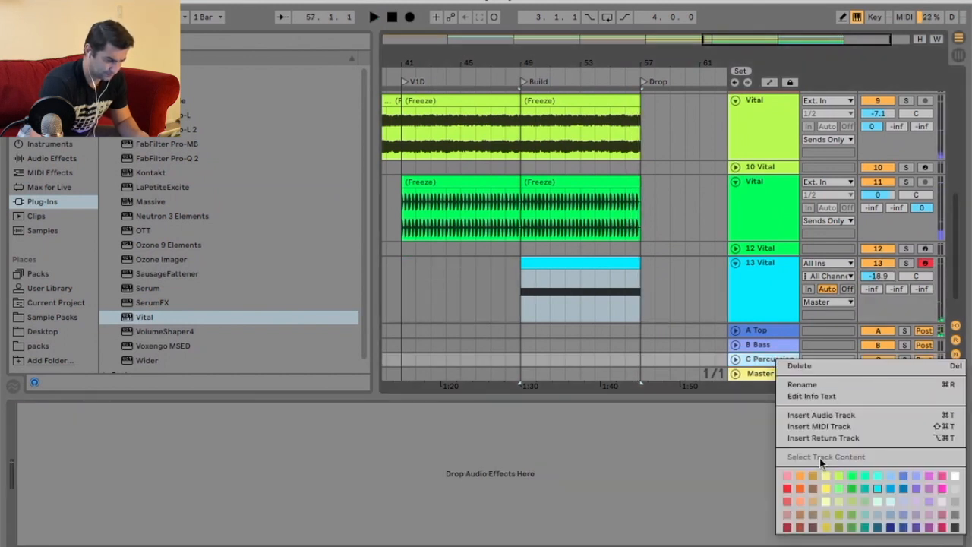
{"action": "left_click", "coordinate": [831, 438]}
Rename the C Percussion return track to Drums.
{"action": "right_click", "coordinate": [769, 345]}
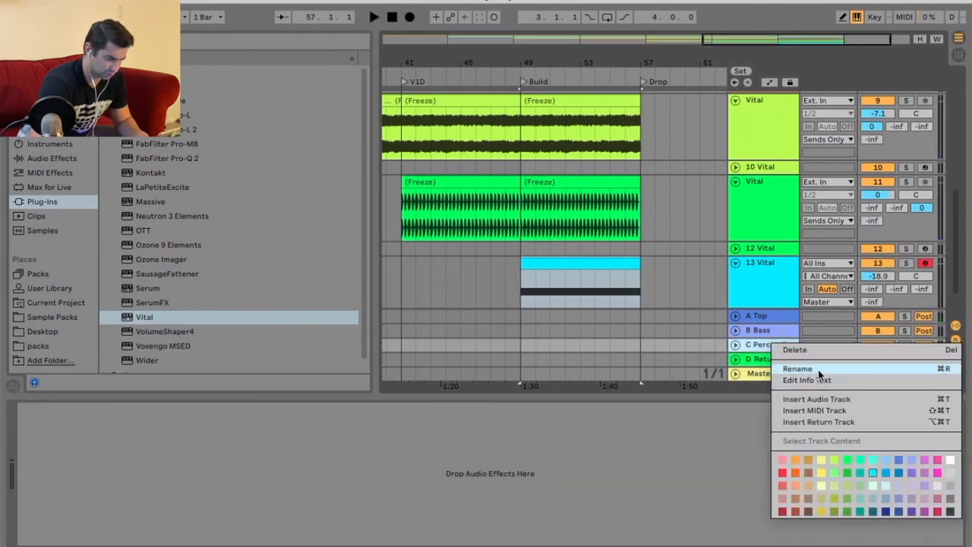
{"action": "left_click", "coordinate": [797, 369]}
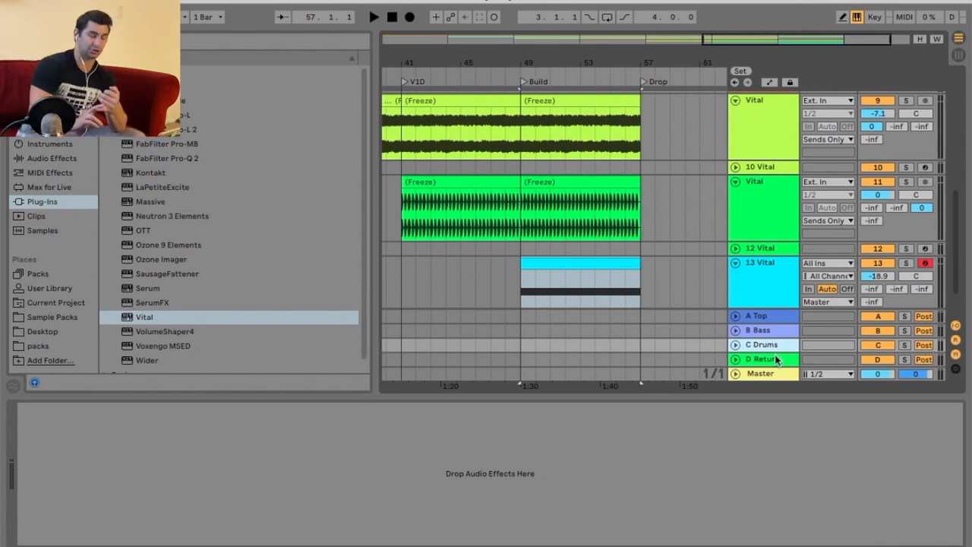
{"action": "left_click", "coordinate": [768, 318]}
{"action": "left_click", "coordinate": [772, 332]}
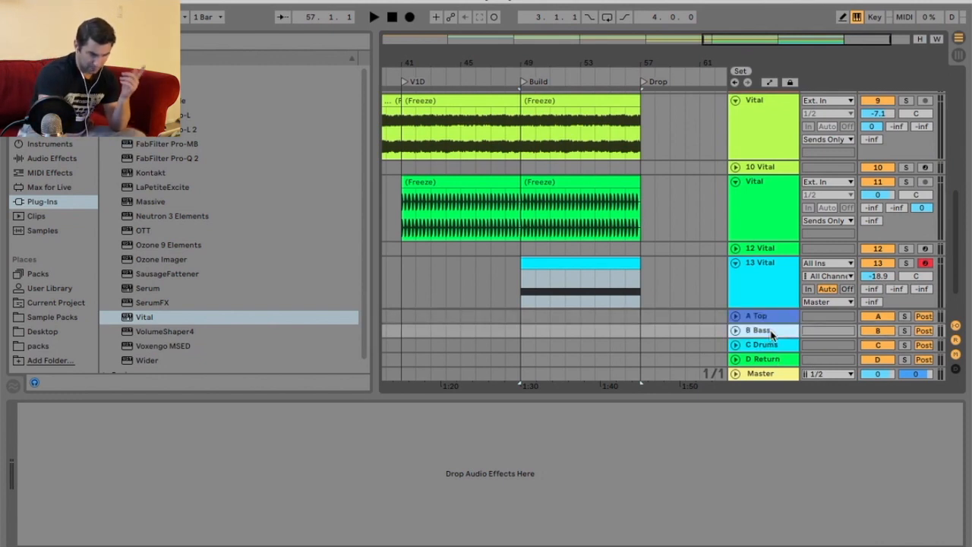
{"action": "left_click", "coordinate": [771, 346]}
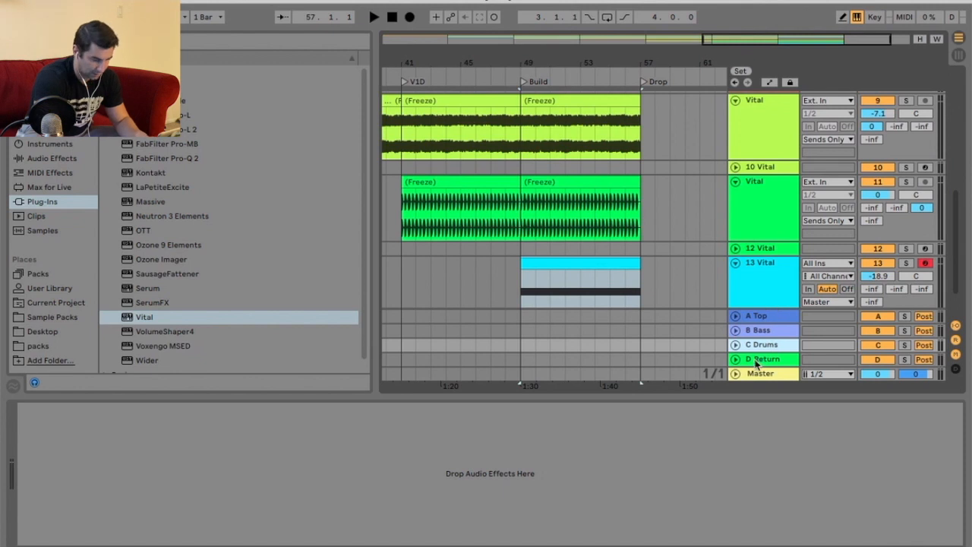
Rename the new D return track to Perc.
{"action": "left_click", "coordinate": [762, 360]}
{"action": "right_click", "coordinate": [760, 360]}
{"action": "left_click", "coordinate": [792, 390]}
{"action": "type", "text": "P"}
{"action": "key", "text": "Return"}
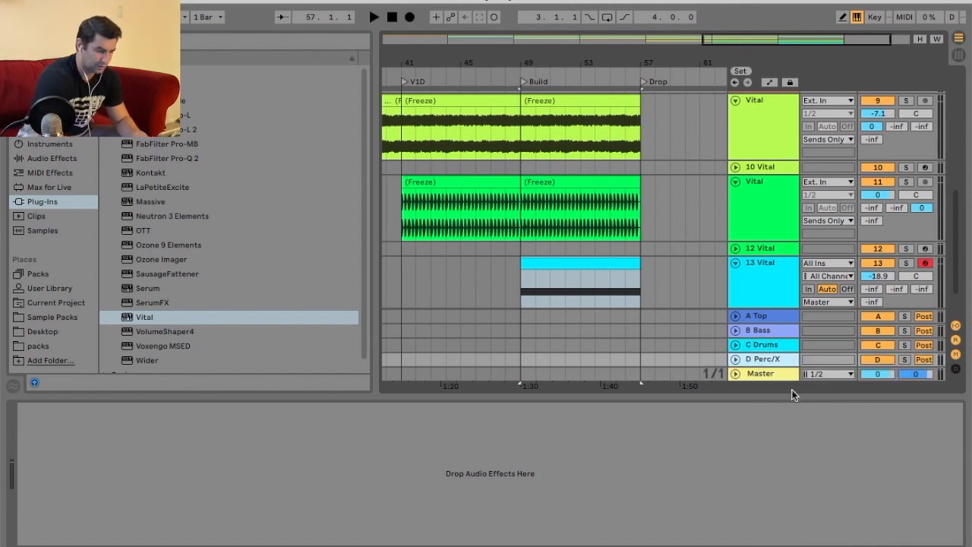
{"action": "right_click", "coordinate": [773, 357]}
{"action": "left_click", "coordinate": [791, 384]}
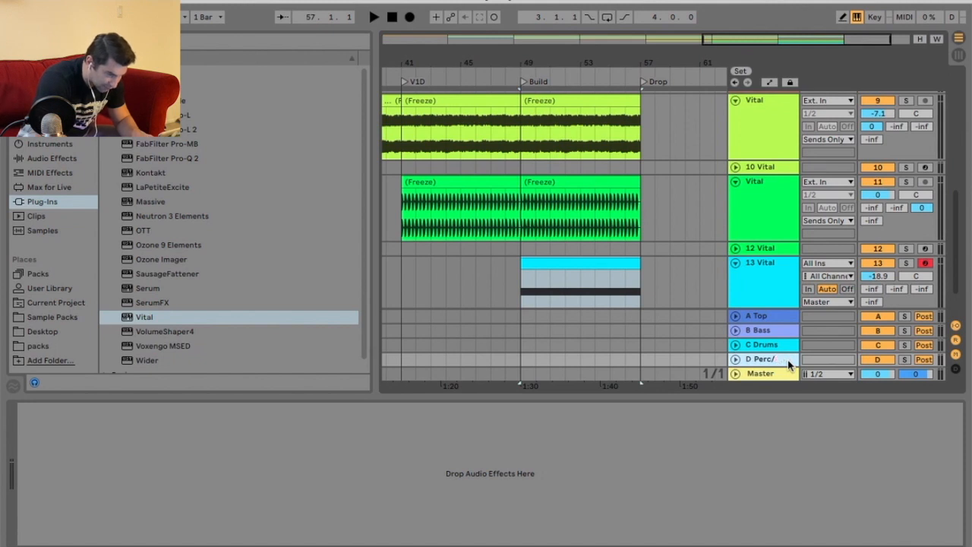
Set track 13's output to Sends Only and play the arrangement.
{"action": "left_click", "coordinate": [828, 301]}
{"action": "left_click", "coordinate": [823, 422]}
{"action": "scroll", "coordinate": [747, 281], "scroll_direction": "down", "scroll_amount": 3}
{"action": "left_click", "coordinate": [748, 275]}
{"action": "key", "text": "space"}
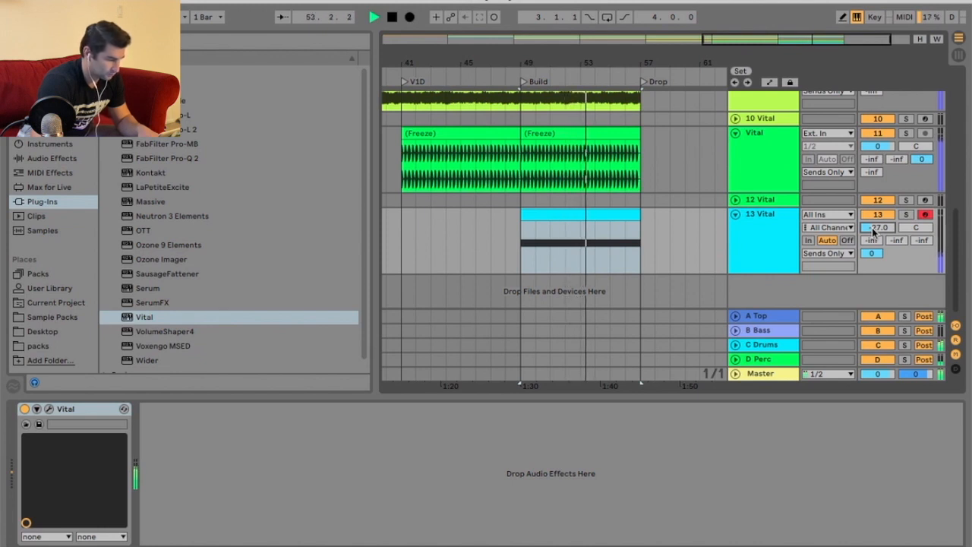
Duplicate track 13, deactivate the clip on the copy and fold the copy, track 14.
{"action": "right_click", "coordinate": [763, 239]}
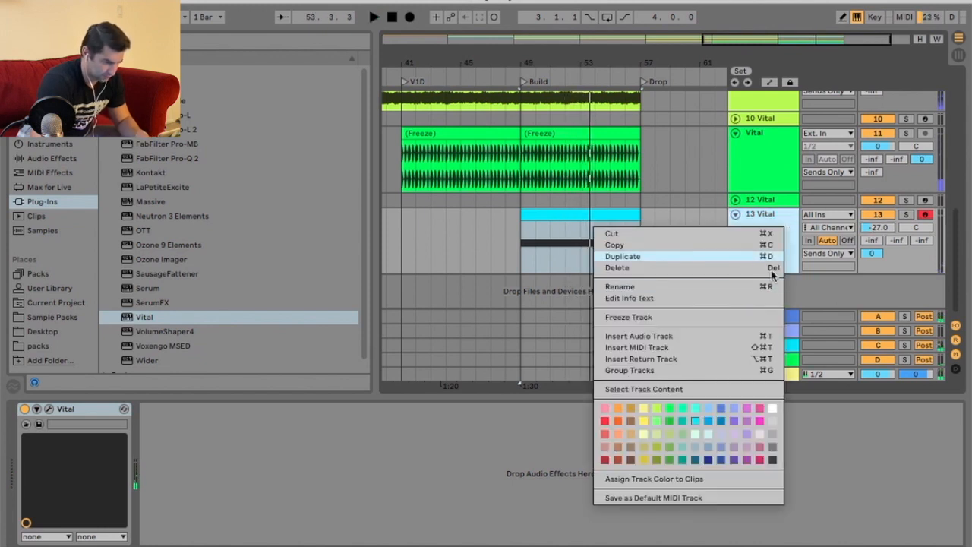
{"action": "left_click", "coordinate": [658, 260]}
{"action": "right_click", "coordinate": [617, 238]}
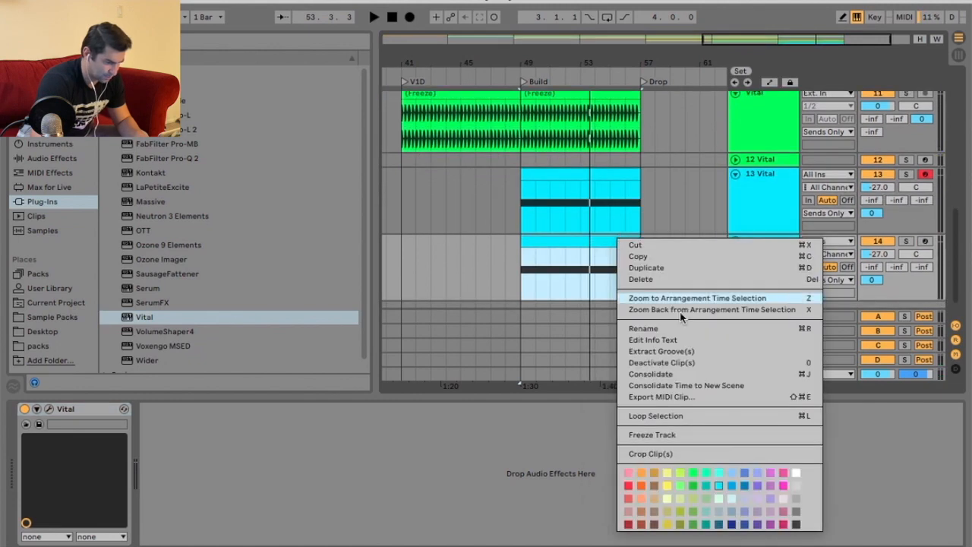
{"action": "left_click", "coordinate": [708, 364]}
{"action": "left_click", "coordinate": [735, 242]}
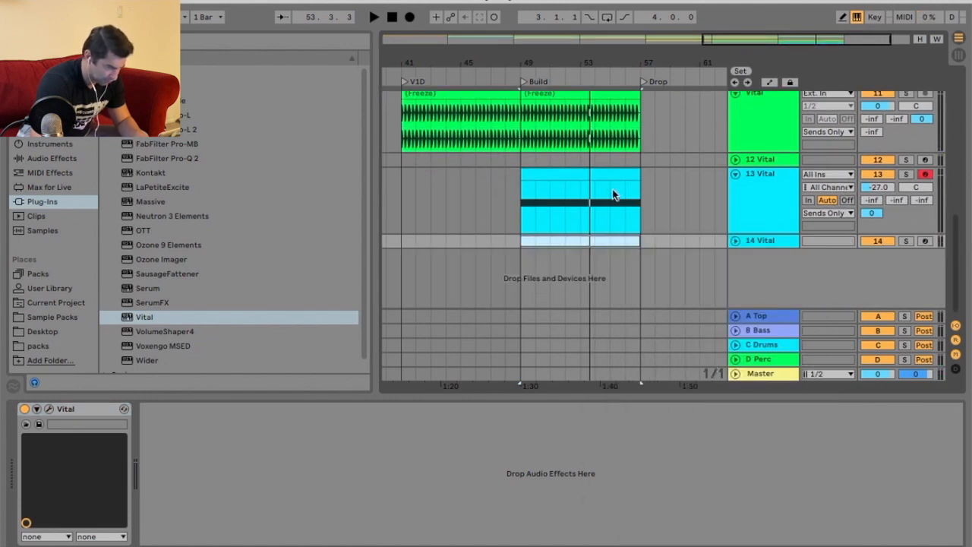
Freeze track 13.
{"action": "right_click", "coordinate": [613, 174]}
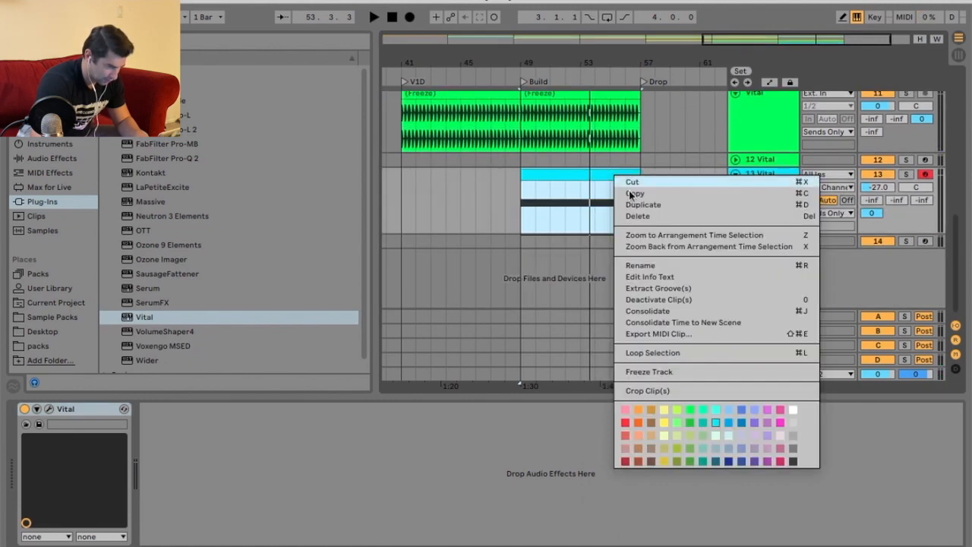
{"action": "left_click", "coordinate": [700, 372]}
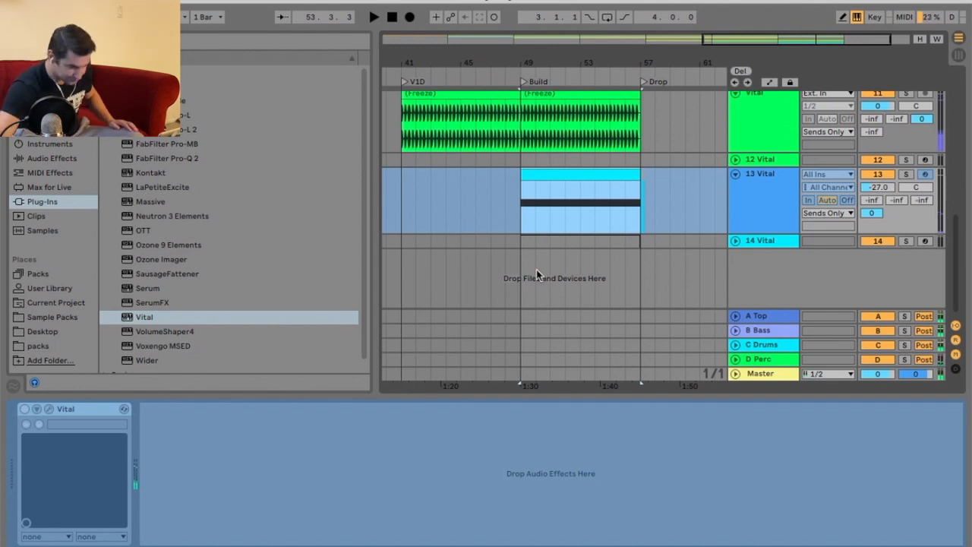
Extend track 13's frozen riser clip slightly past the Drop marker.
{"action": "right_click", "coordinate": [581, 174]}
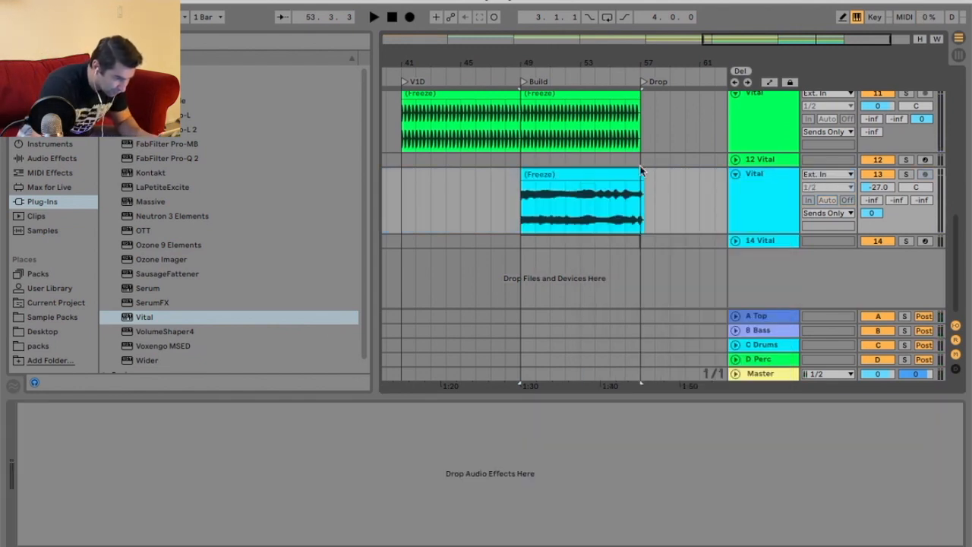
{"action": "left_click", "coordinate": [643, 179]}
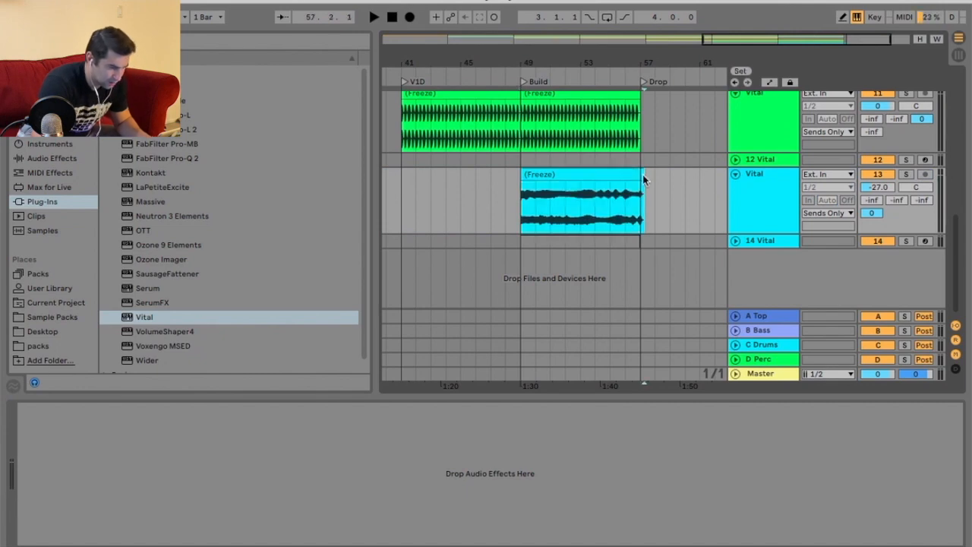
{"action": "scroll", "coordinate": [676, 210], "scroll_direction": "up", "scroll_amount": 5}
{"action": "scroll", "coordinate": [689, 216], "scroll_direction": "down", "scroll_amount": 5}
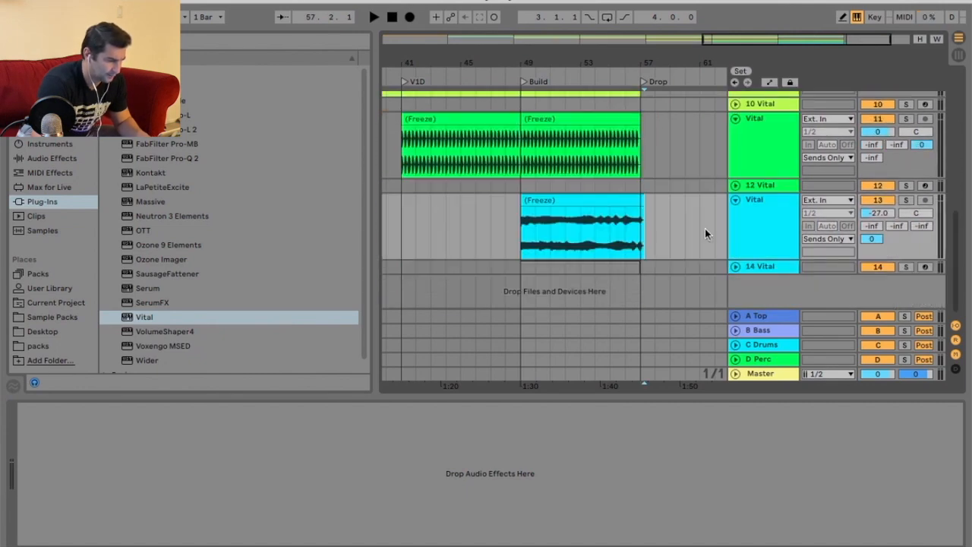
Select a sixteenth-note slice at the start of track 11's Build clip on a 1/16 grid and duplicate it three times.
{"action": "left_click_drag", "start_coordinate": [580, 67], "coordinate": [506, 119]}
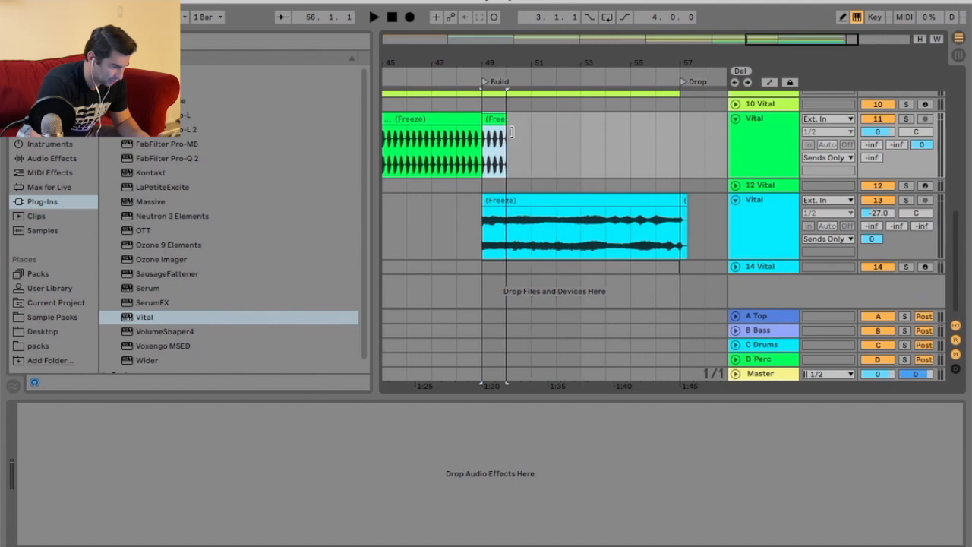
{"action": "key", "text": "shift+Tab"}
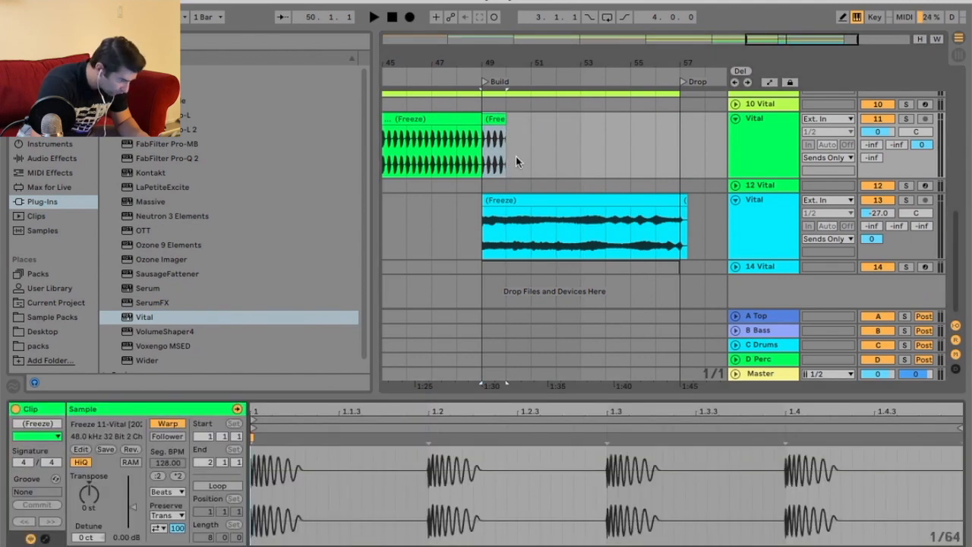
{"action": "key", "text": "z"}
{"action": "right_click", "coordinate": [571, 118]}
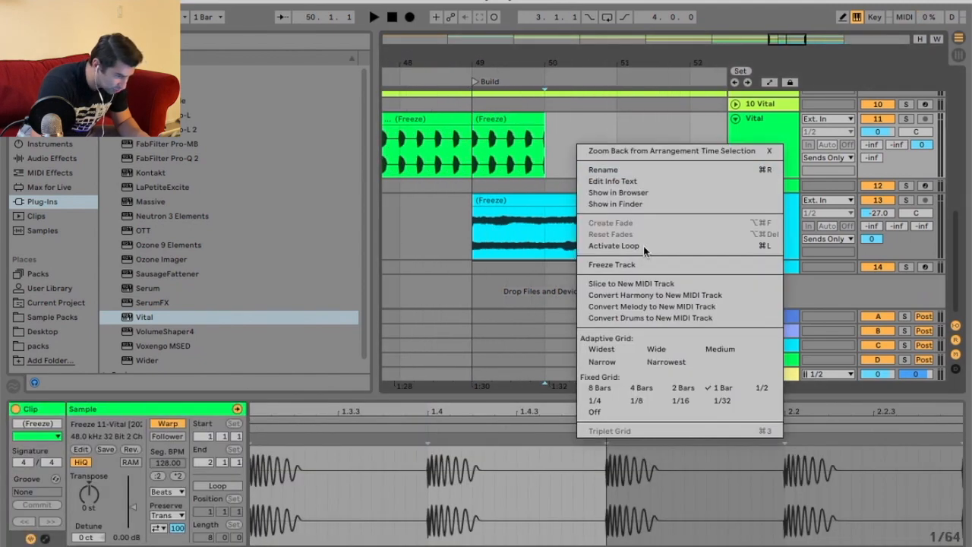
{"action": "left_click", "coordinate": [612, 397]}
{"action": "left_click_drag", "start_coordinate": [488, 60], "coordinate": [488, 84]}
{"action": "left_click_drag", "start_coordinate": [602, 119], "coordinate": [476, 121]}
{"action": "right_click", "coordinate": [495, 123]}
{"action": "left_click", "coordinate": [603, 522]}
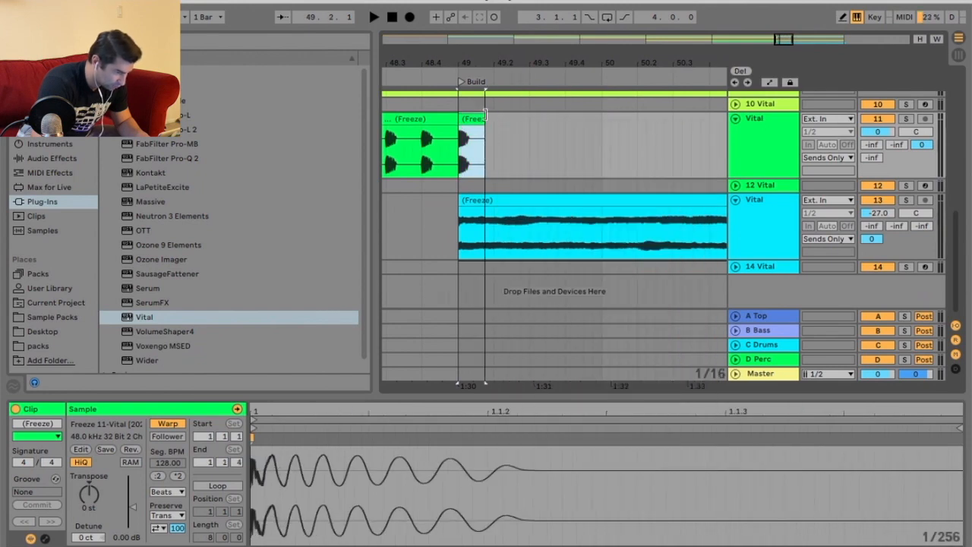
{"action": "key", "text": "super+d"}
{"action": "key", "text": "super+d"}
{"action": "key", "text": "super+d"}
{"action": "key", "text": "super+d"}
{"action": "key", "text": "super+d"}
Duplicate the repeated slices twice more and play back the Build.
{"action": "left_click_drag", "start_coordinate": [539, 59], "coordinate": [538, 23]}
{"action": "left_click", "coordinate": [428, 73]}
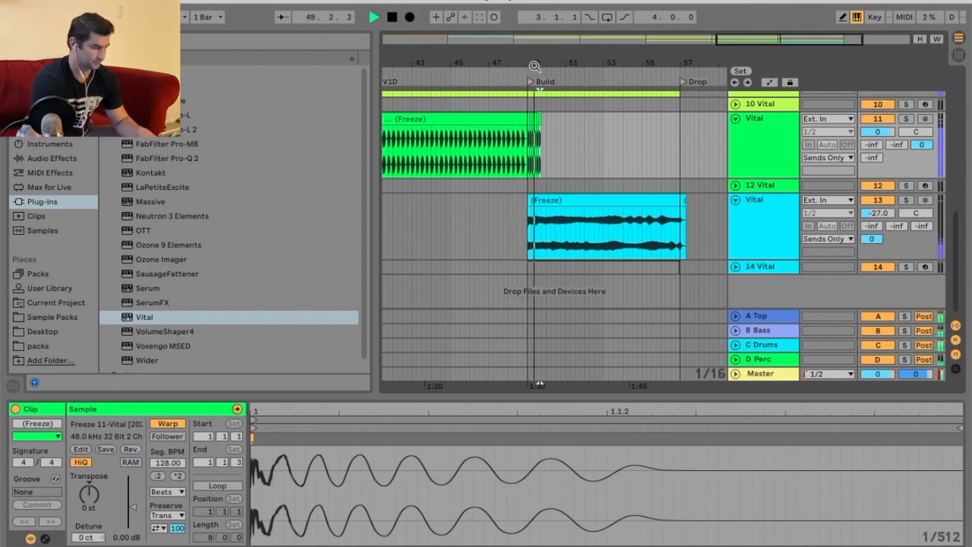
{"action": "left_click_drag", "start_coordinate": [536, 63], "coordinate": [538, 102]}
{"action": "key", "text": "super+d"}
{"action": "key", "text": "super+d"}
{"action": "key", "text": "space"}
Duplicate another selection of slices twice and undo both copies.
{"action": "left_click_drag", "start_coordinate": [595, 140], "coordinate": [472, 132]}
{"action": "key", "text": "super+d"}
{"action": "key", "text": "super+d"}
{"action": "left_click_drag", "start_coordinate": [577, 68], "coordinate": [586, 63]}
{"action": "key", "text": "super+z"}
{"action": "key", "text": "super+z"}
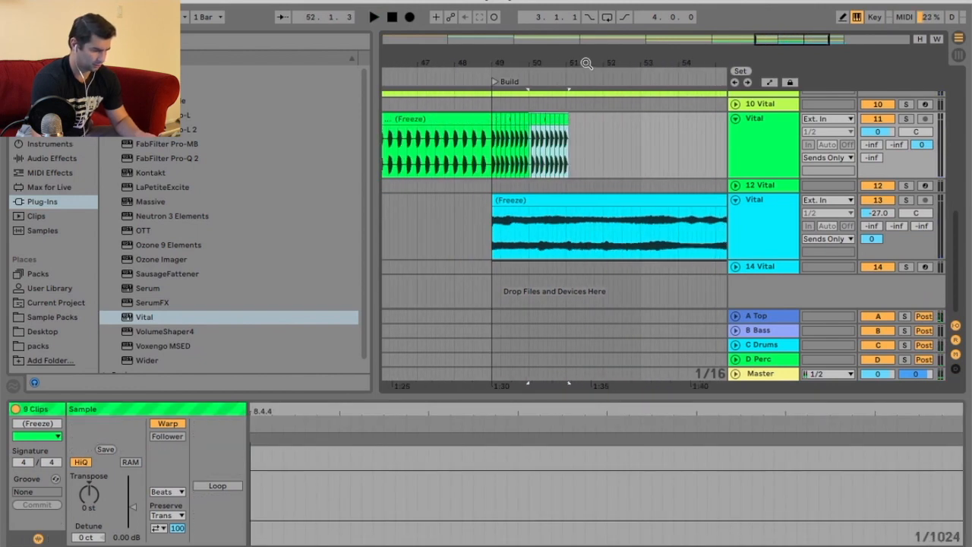
Set the grid to 1/4 and duplicate quarter-beat slices of track 11 along the Build toward bar 54.
{"action": "left_click", "coordinate": [598, 122]}
{"action": "key", "text": "minus"}
{"action": "right_click", "coordinate": [589, 136]}
{"action": "left_click", "coordinate": [606, 289]}
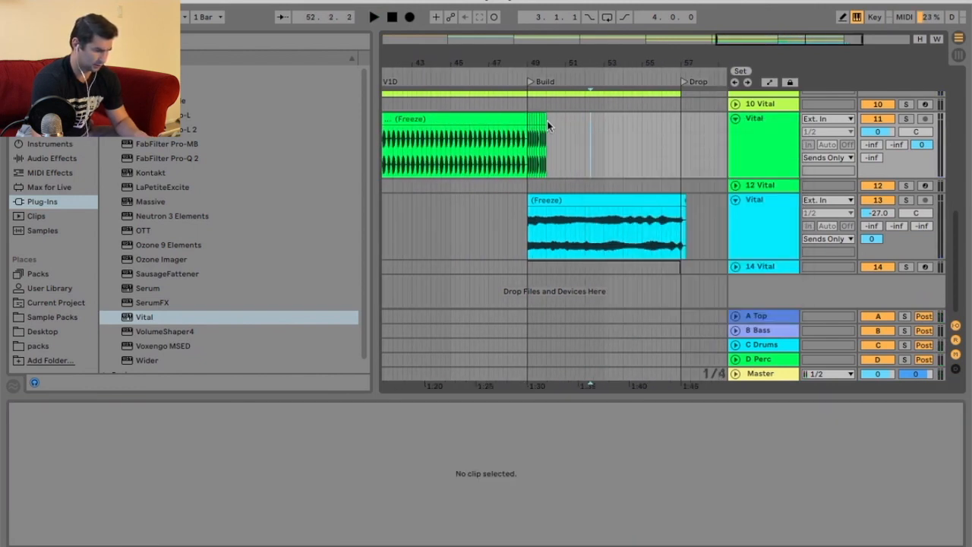
{"action": "left_click_drag", "start_coordinate": [539, 60], "coordinate": [538, 85]}
{"action": "left_click_drag", "start_coordinate": [569, 126], "coordinate": [501, 129]}
{"action": "key", "text": "super+d"}
{"action": "left_click_drag", "start_coordinate": [575, 66], "coordinate": [494, 48]}
{"action": "key", "text": "super+d"}
{"action": "key", "text": "super+d"}
{"action": "key", "text": "super+d"}
{"action": "left_click_drag", "start_coordinate": [576, 60], "coordinate": [577, 92]}
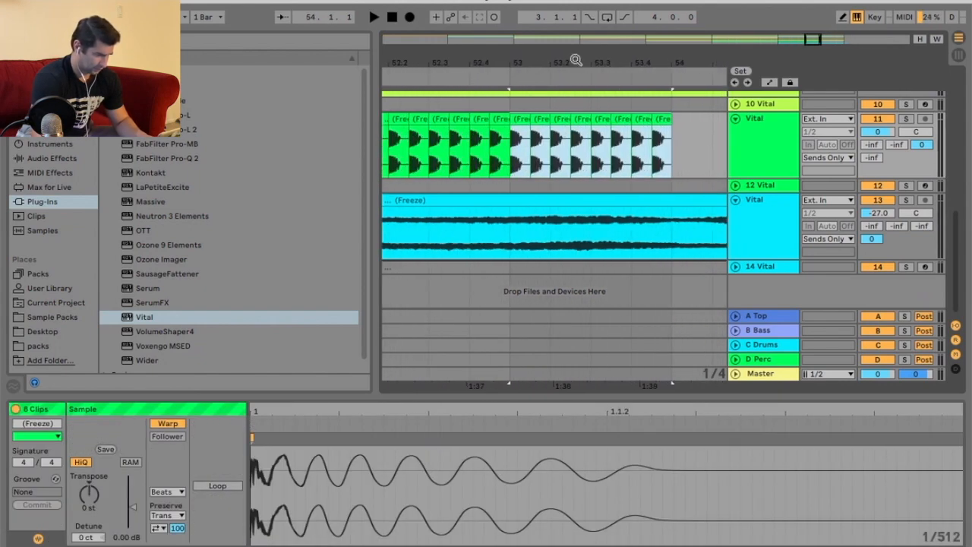
Set the grid to 1/16 and duplicate a sixteenth slice of track 11 four times around bar 53.
{"action": "left_click", "coordinate": [526, 149]}
{"action": "right_click", "coordinate": [526, 148]}
{"action": "left_click", "coordinate": [587, 298]}
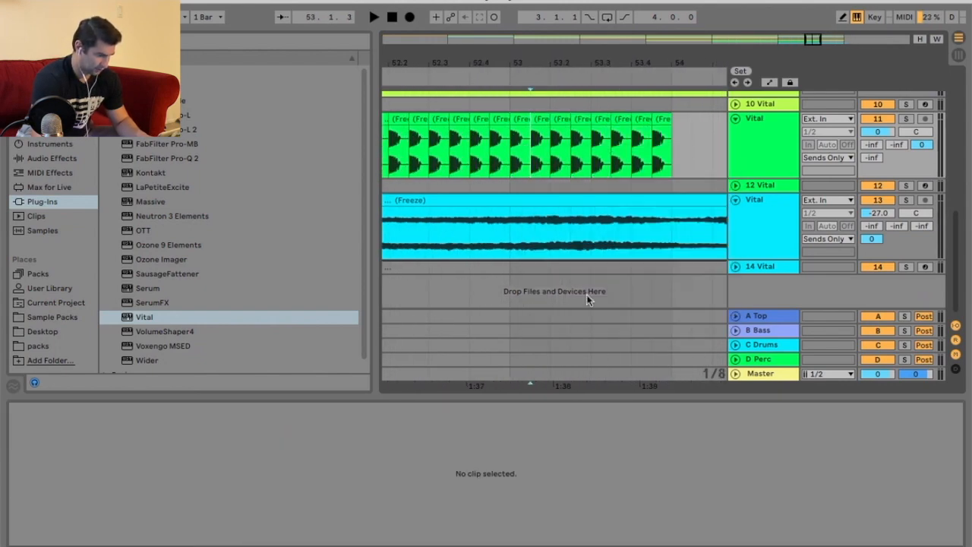
{"action": "right_click", "coordinate": [525, 140]}
{"action": "left_click", "coordinate": [630, 291]}
{"action": "left_click", "coordinate": [524, 122]}
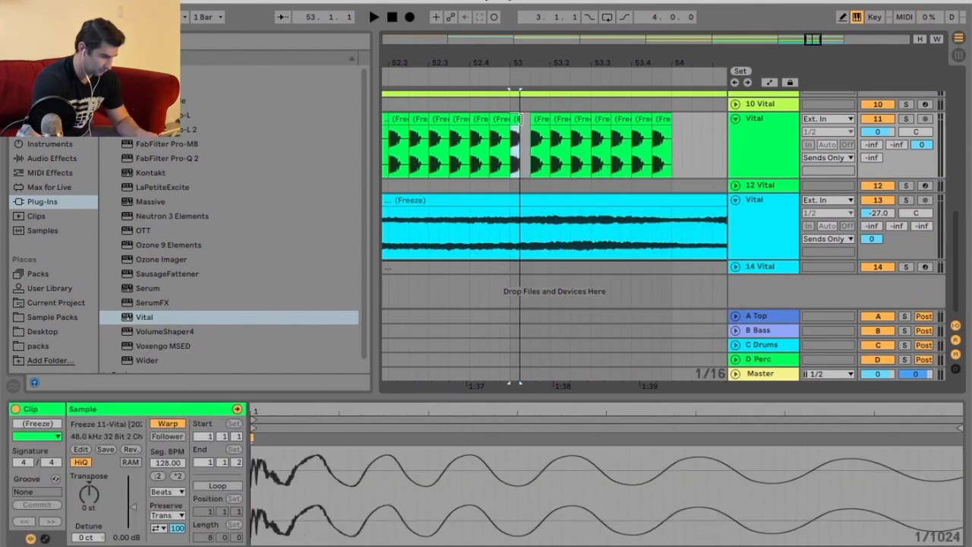
{"action": "key", "text": "super+d"}
{"action": "key", "text": "super+d"}
{"action": "key", "text": "super+d"}
{"action": "key", "text": "super+d"}
{"action": "key", "text": "super+d"}
{"action": "key", "text": "super+d"}
{"action": "key", "text": "super+d"}
{"action": "key", "text": "super+d"}
{"action": "key", "text": "super+d"}
{"action": "key", "text": "super+d"}
{"action": "key", "text": "super+d"}
{"action": "key", "text": "super+d"}
{"action": "key", "text": "super+d"}
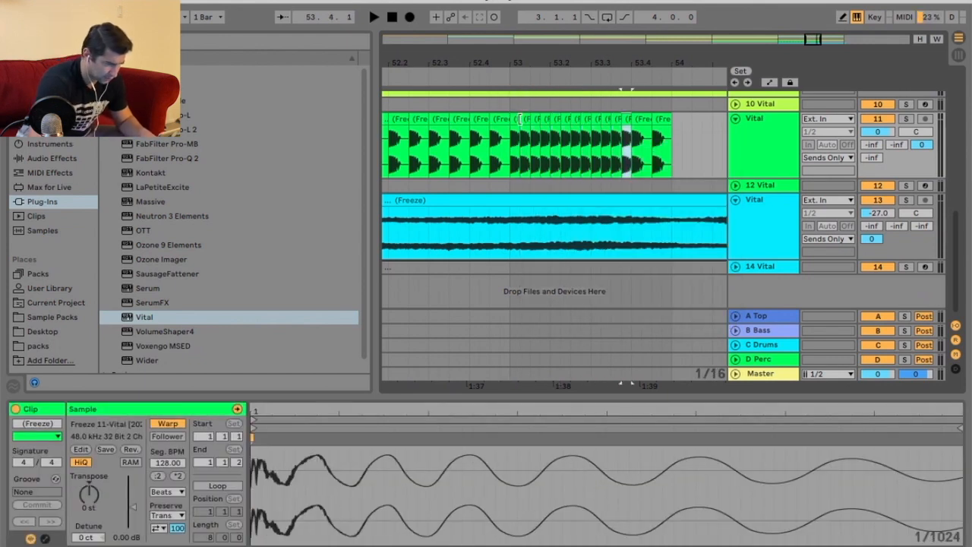
{"action": "key", "text": "super+d"}
Switch the grid back to 1/4 and duplicate further slices along the end of the Build.
{"action": "left_click_drag", "start_coordinate": [634, 60], "coordinate": [583, 60]}
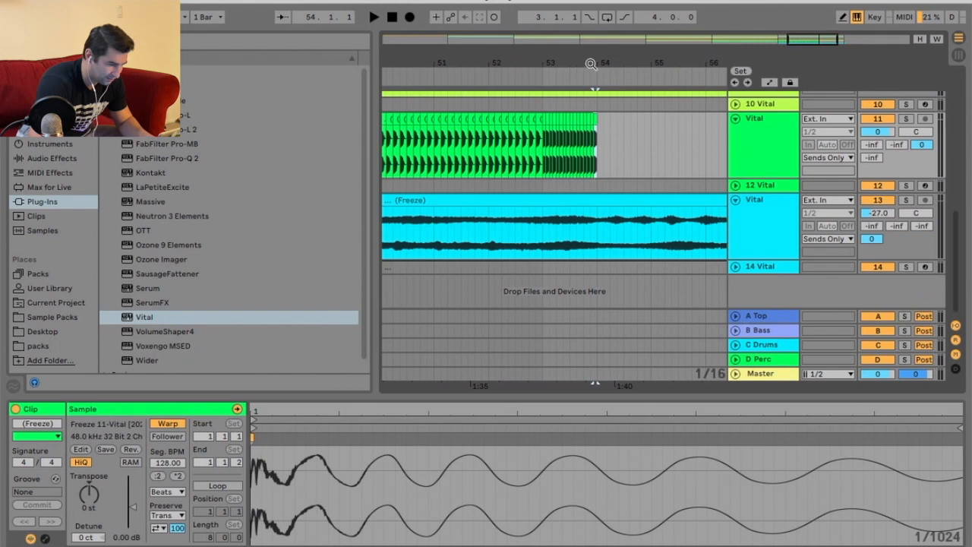
{"action": "right_click", "coordinate": [622, 123]}
{"action": "left_click", "coordinate": [635, 294]}
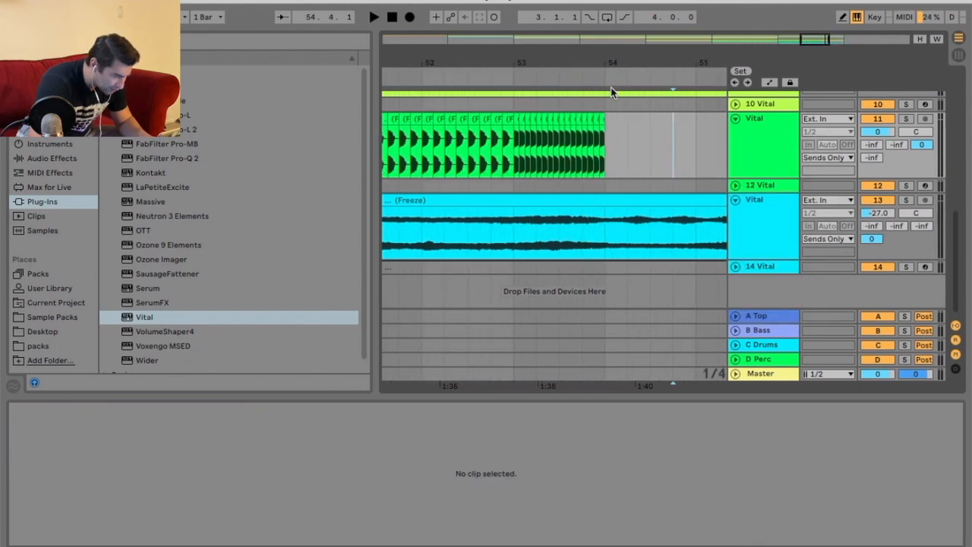
{"action": "left_click", "coordinate": [601, 119]}
{"action": "left_click", "coordinate": [516, 120], "text": "shift"}
{"action": "key", "text": "super+d"}
{"action": "left_click_drag", "start_coordinate": [578, 63], "coordinate": [720, 130]}
{"action": "key", "text": "super+d"}
{"action": "left_click_drag", "start_coordinate": [631, 69], "coordinate": [610, 81]}
Set the grid to 1/32, duplicate a slice three times and undo two of those copies.
{"action": "right_click", "coordinate": [667, 134]}
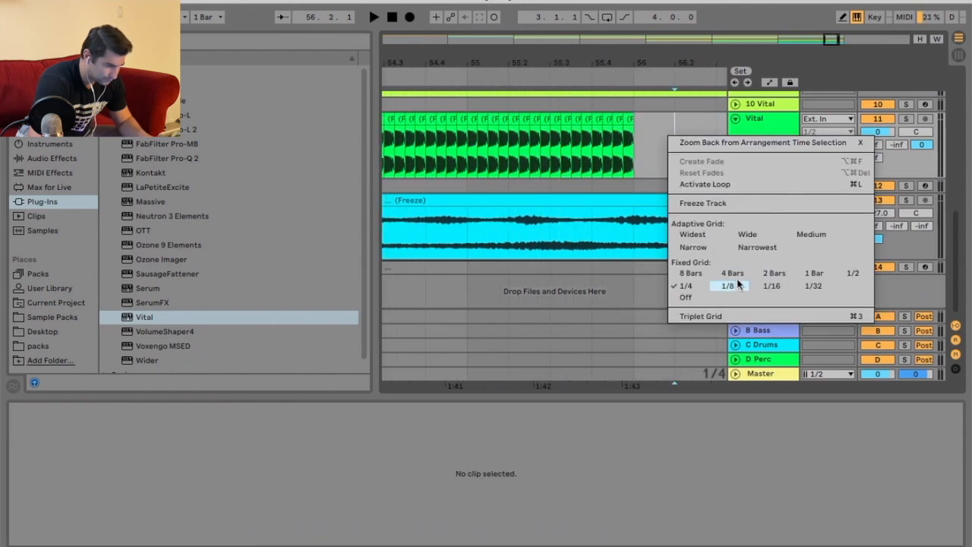
{"action": "left_click", "coordinate": [770, 285]}
{"action": "left_click_drag", "start_coordinate": [472, 51], "coordinate": [464, 117]}
{"action": "right_click", "coordinate": [490, 145]}
{"action": "left_click", "coordinate": [634, 296]}
{"action": "key", "text": "super+d"}
{"action": "key", "text": "super+d"}
{"action": "key", "text": "super+d"}
{"action": "key", "text": "super+d"}
{"action": "key", "text": "super+d"}
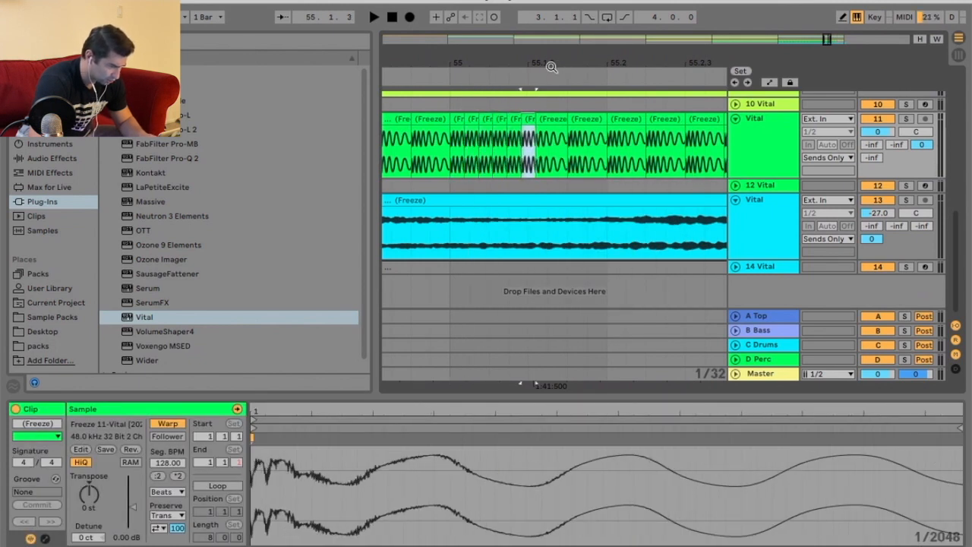
{"action": "key", "text": "super+z"}
{"action": "key", "text": "super+z"}
Duplicate a thirty-second slice eleven times to fill the end of the Build before the Drop.
{"action": "left_click", "coordinate": [459, 119]}
{"action": "key", "text": "super+d"}
{"action": "key", "text": "super+d"}
{"action": "key", "text": "super+d"}
{"action": "key", "text": "super+d"}
{"action": "key", "text": "super+d"}
{"action": "key", "text": "super+d"}
{"action": "key", "text": "super+d"}
{"action": "key", "text": "super+d"}
{"action": "key", "text": "super+d"}
{"action": "left_click_drag", "start_coordinate": [553, 65], "coordinate": [491, 64]}
{"action": "key", "text": "super+d"}
{"action": "key", "text": "super+d"}
{"action": "key", "text": "super+d"}
{"action": "key", "text": "super+d"}
{"action": "key", "text": "super+d"}
{"action": "key", "text": "super+d"}
{"action": "key", "text": "super+d"}
{"action": "key", "text": "super+d"}
{"action": "key", "text": "super+d"}
{"action": "key", "text": "super+d"}
{"action": "key", "text": "super+d"}
{"action": "key", "text": "super+d"}
{"action": "key", "text": "super+d"}
{"action": "key", "text": "super+d"}
{"action": "key", "text": "super+d"}
{"action": "key", "text": "super+d"}
{"action": "key", "text": "super+d"}
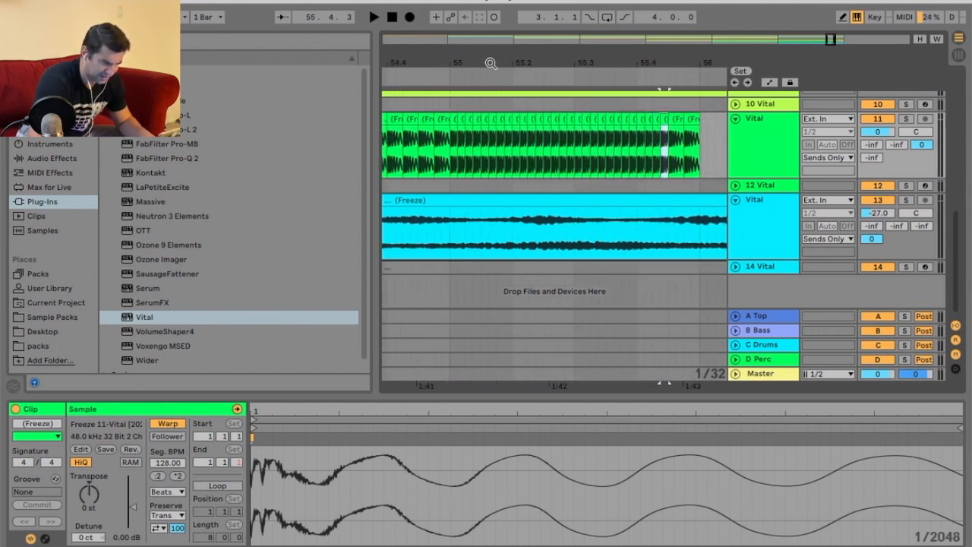
Play back the Build's stutter roll and stop playback.
{"action": "mouse_move", "coordinate": [491, 64]}
{"action": "left_mouse_down"}
{"action": "mouse_move", "coordinate": [490, 54]}
{"action": "mouse_move", "coordinate": [613, 64]}
{"action": "left_mouse_up"}
{"action": "left_click", "coordinate": [519, 79]}
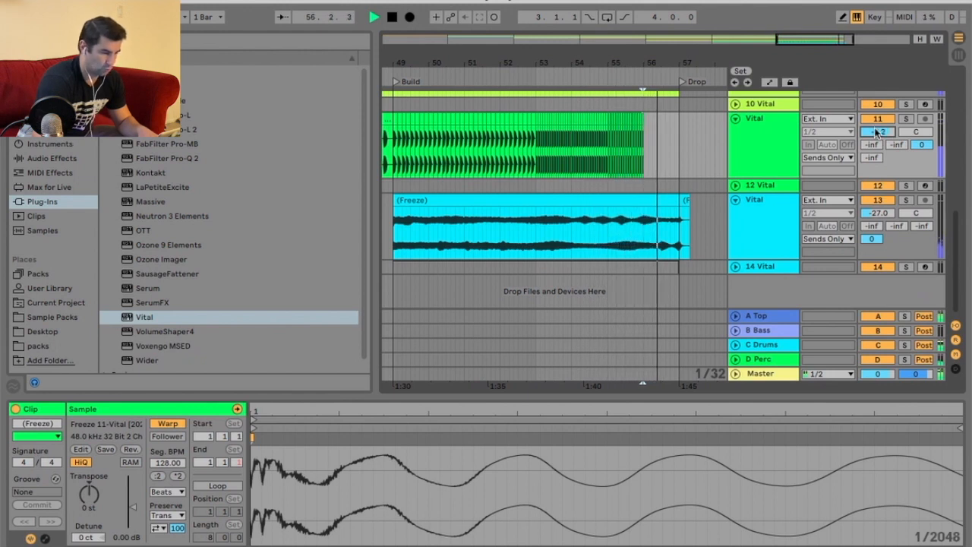
{"action": "key", "text": "space"}
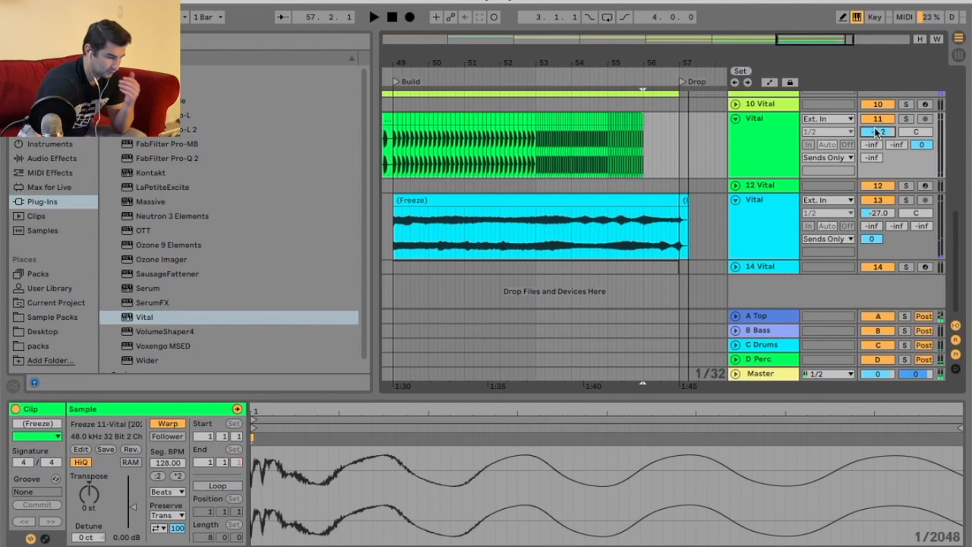
Set the arrangement grid to 1/4 near the Drop.
{"action": "left_click_drag", "start_coordinate": [692, 61], "coordinate": [692, 100]}
{"action": "right_click", "coordinate": [630, 123]}
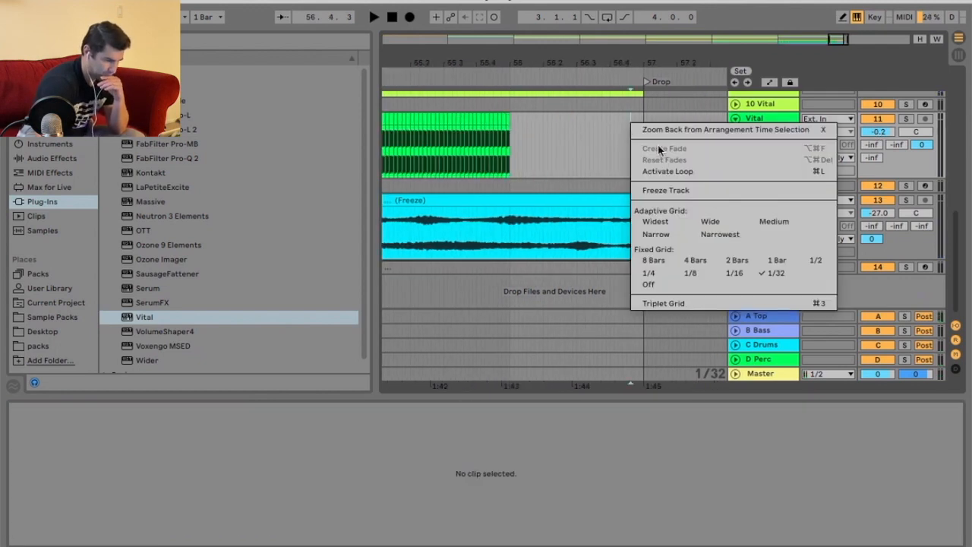
{"action": "left_click", "coordinate": [648, 273]}
{"action": "left_click", "coordinate": [594, 140]}
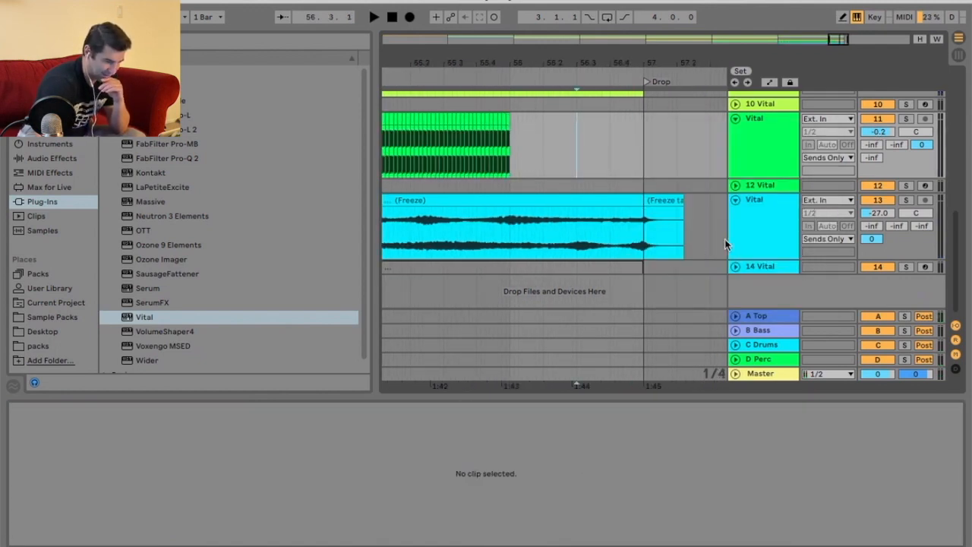
Insert a new MIDI track below track 14.
{"action": "right_click", "coordinate": [765, 220]}
{"action": "left_click", "coordinate": [764, 255]}
{"action": "right_click", "coordinate": [769, 267]}
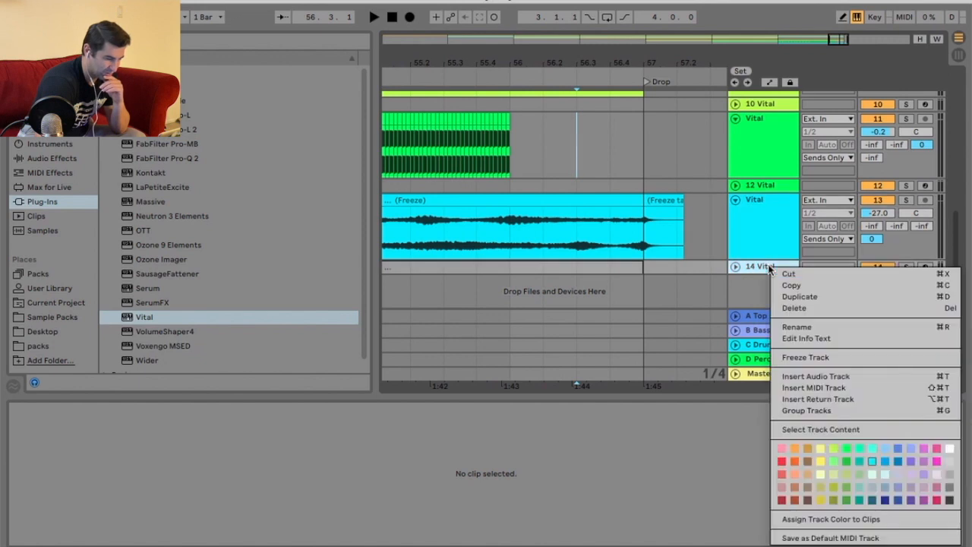
{"action": "left_click", "coordinate": [817, 387]}
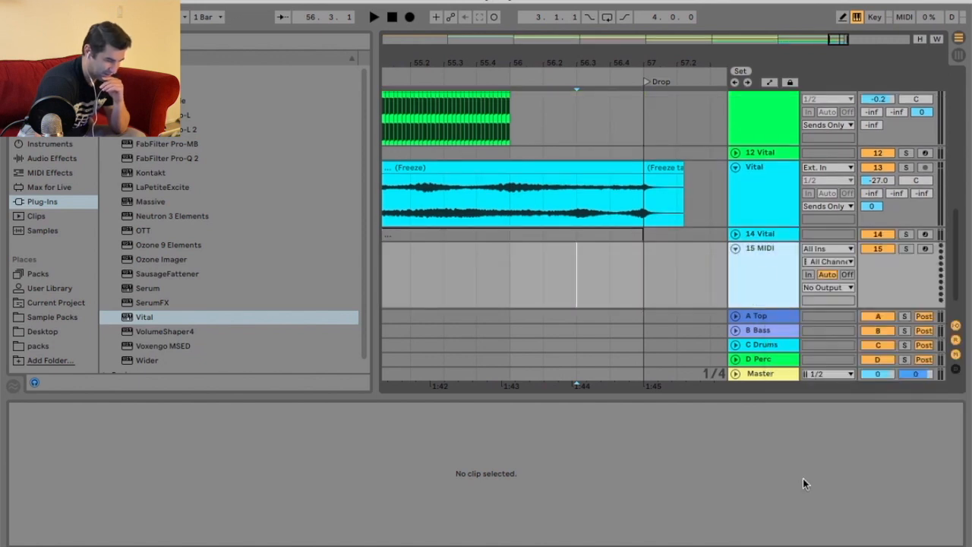
Load Vital onto the new MIDI track and pick the Text to Wave Table preset.
{"action": "left_click", "coordinate": [159, 317]}
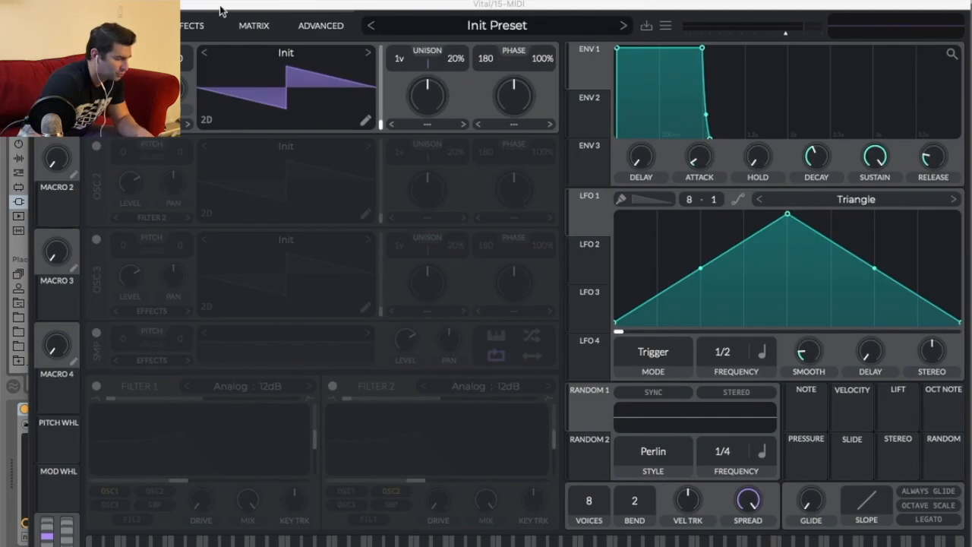
{"action": "left_click_drag", "start_coordinate": [220, 10], "coordinate": [199, 3]}
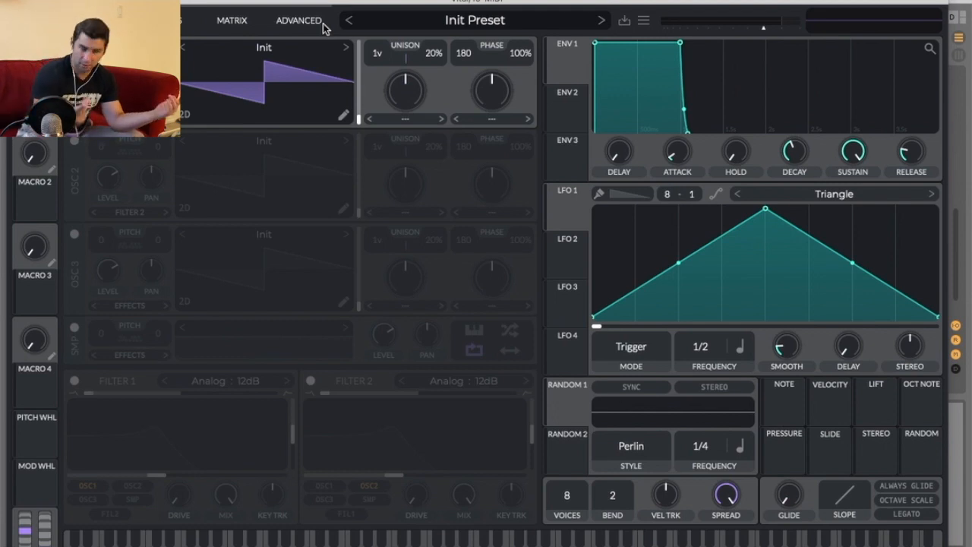
{"action": "left_click", "coordinate": [191, 23]}
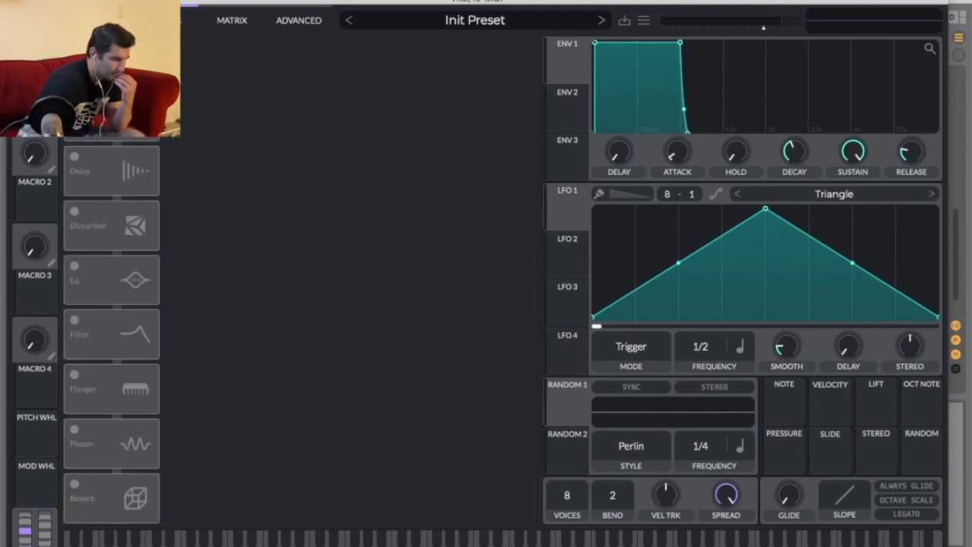
{"action": "left_click", "coordinate": [474, 20]}
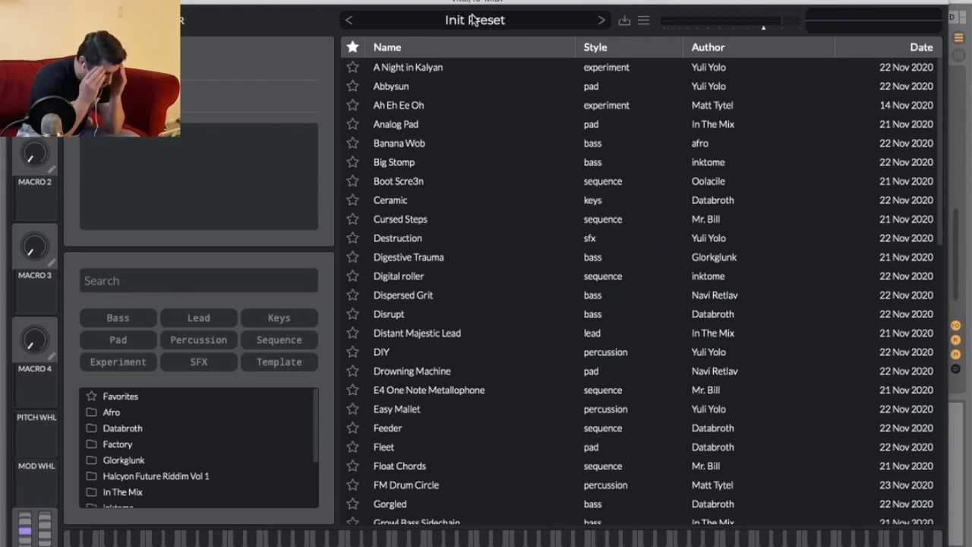
{"action": "scroll", "coordinate": [471, 369], "scroll_direction": "down", "scroll_amount": 10}
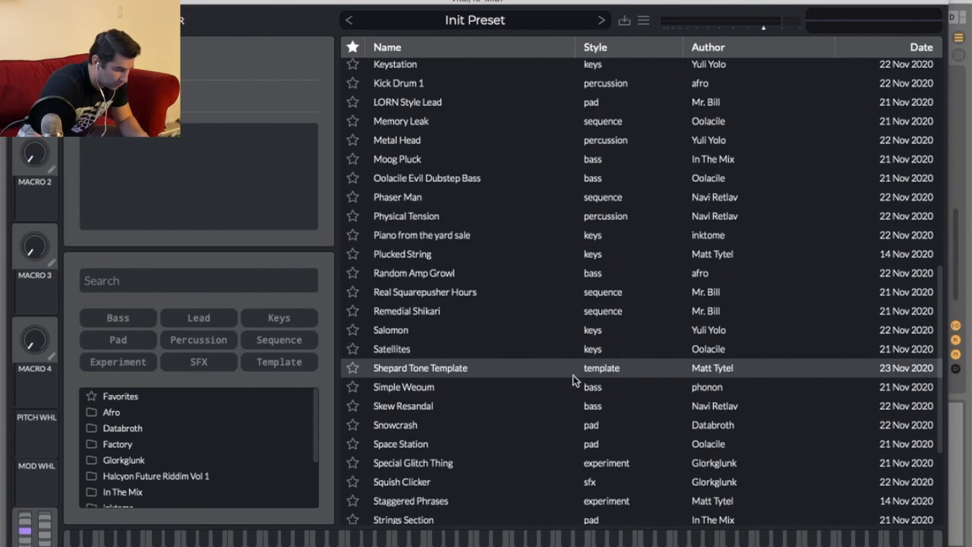
{"action": "left_click", "coordinate": [455, 439]}
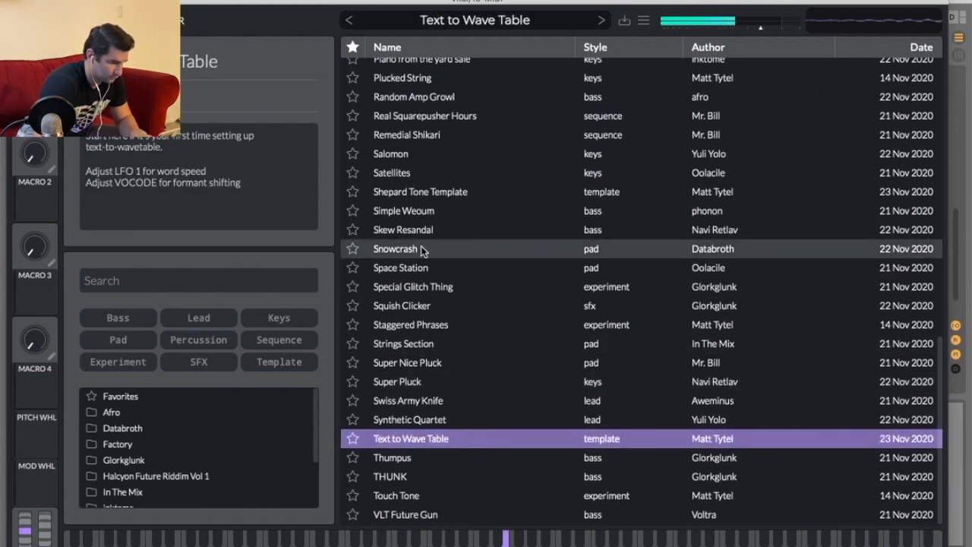
{"action": "left_click", "coordinate": [81, 20]}
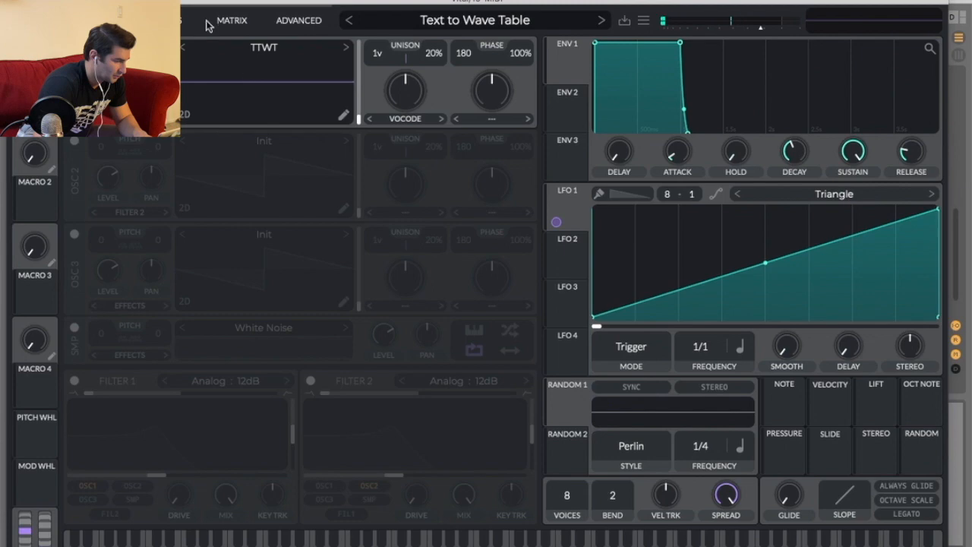
Close the Vital window and play the arrangement from just before the Drop.
{"action": "left_click", "coordinate": [13, 2]}
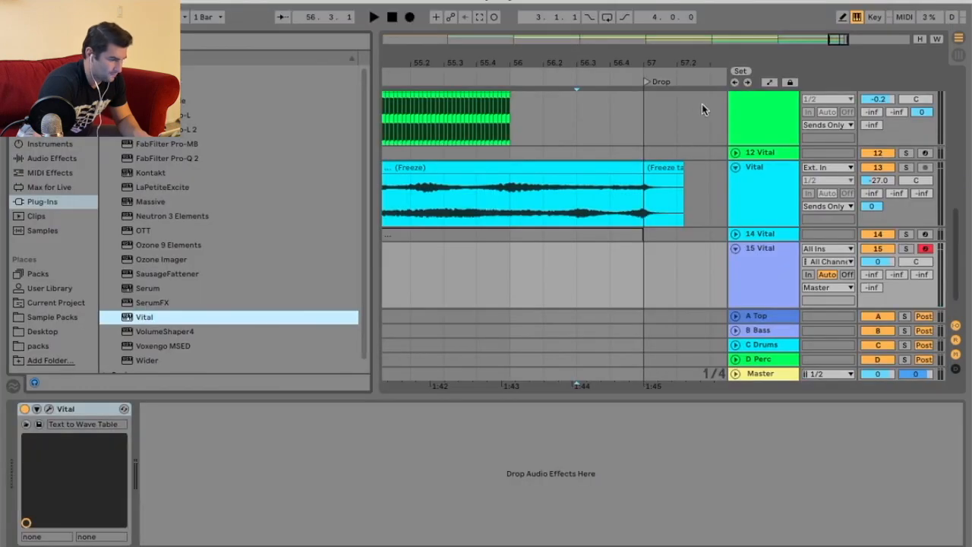
{"action": "left_click", "coordinate": [472, 76]}
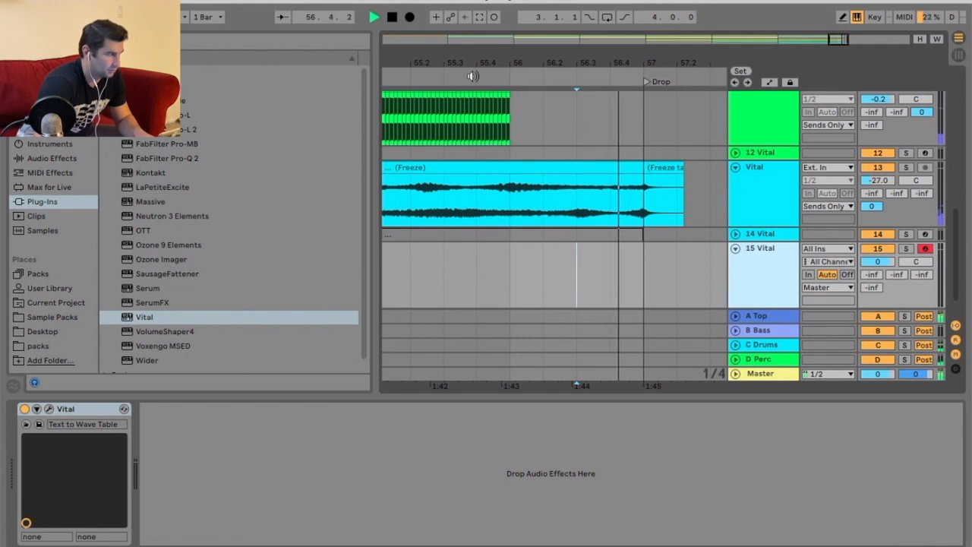
{"action": "key", "text": "space"}
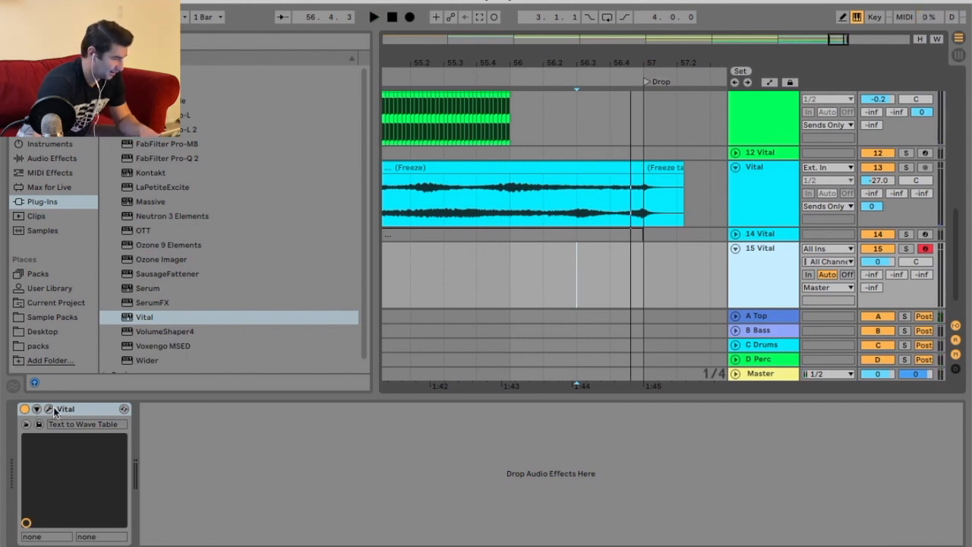
Open the Vital window and set the oscillator's text-to-wavetable phrase to "Vital Synth".
{"action": "left_click", "coordinate": [54, 411]}
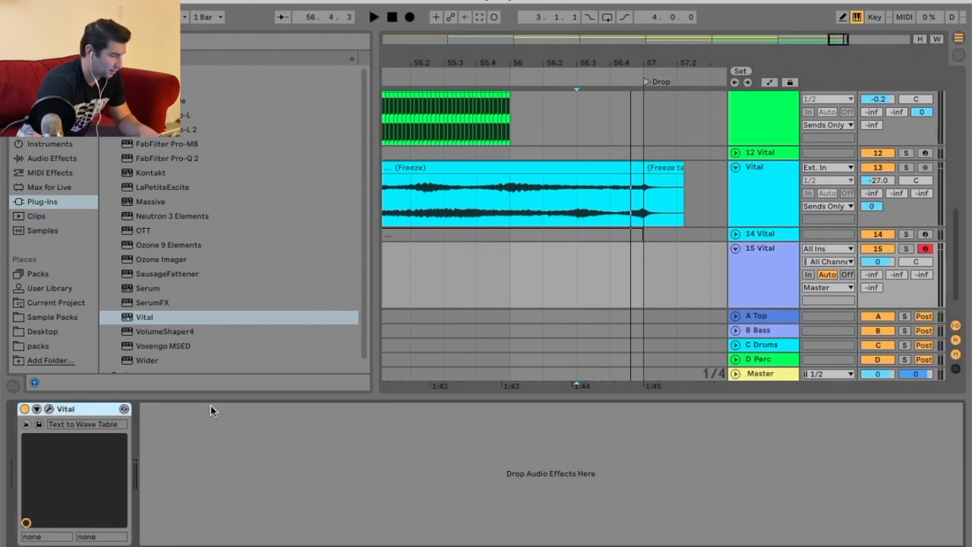
{"action": "left_click", "coordinate": [48, 409]}
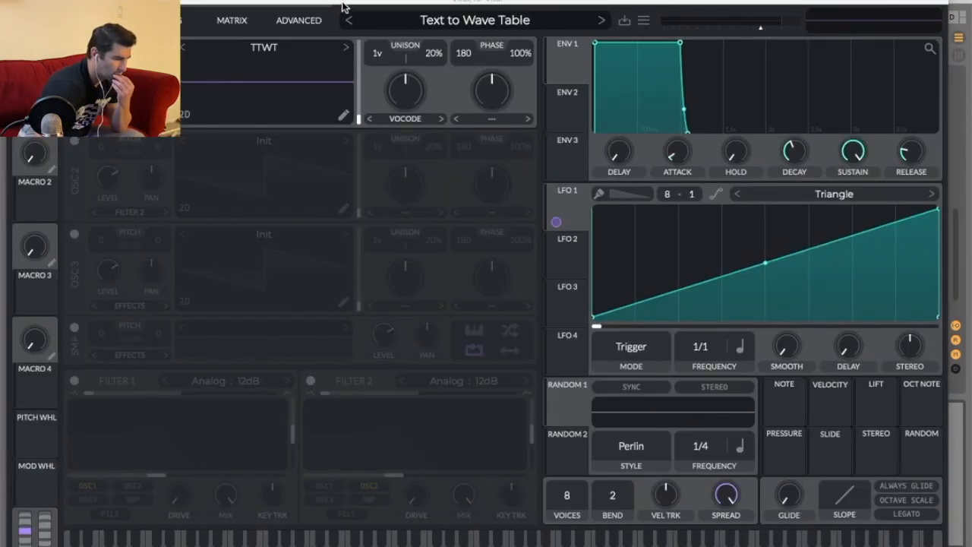
{"action": "left_click_drag", "start_coordinate": [342, 6], "coordinate": [351, 3]}
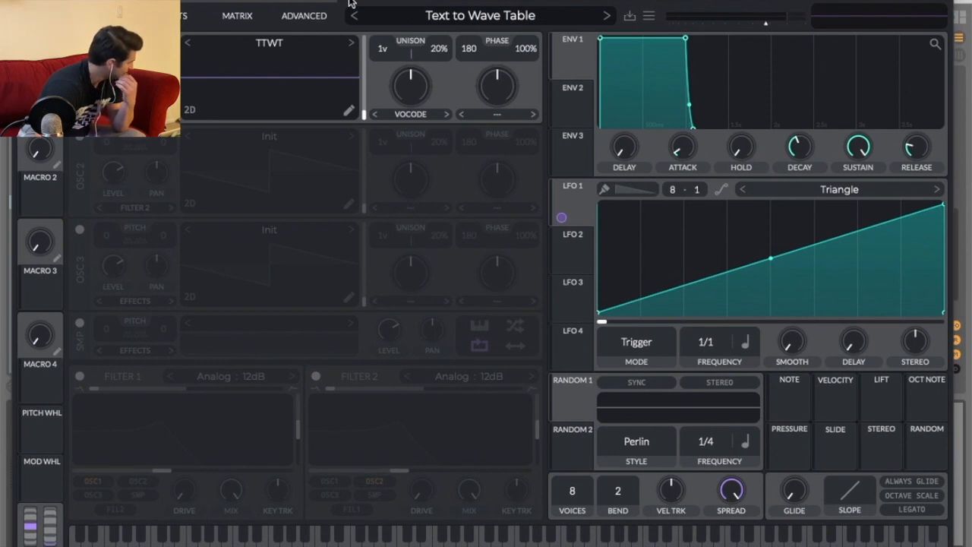
{"action": "right_click", "coordinate": [302, 69]}
{"action": "left_click", "coordinate": [318, 145]}
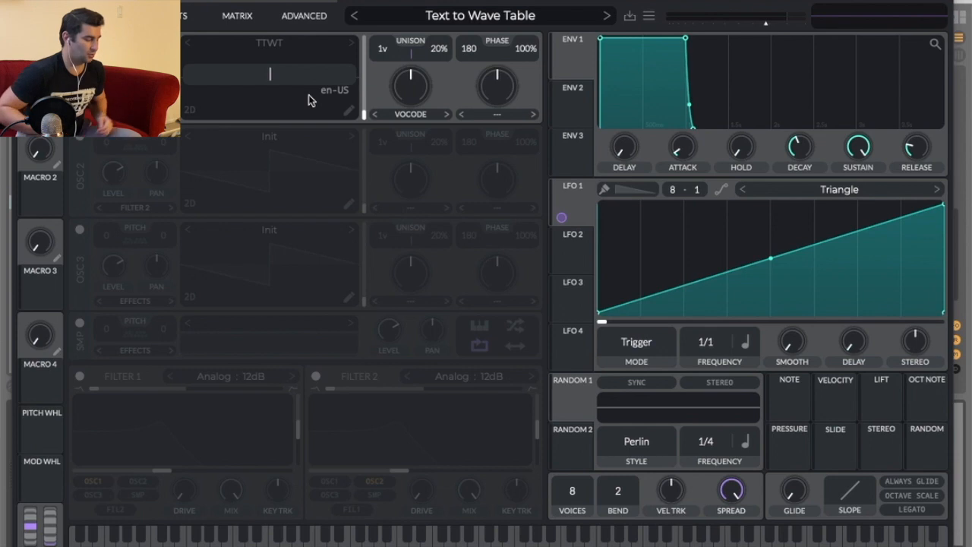
{"action": "type", "text": "Snyt"}
{"action": "key", "text": "BackSpace"}
{"action": "key", "text": "BackSpace"}
{"action": "key", "text": "BackSpace"}
{"action": "key", "text": "BackSpace"}
{"action": "key", "text": "BackSpace"}
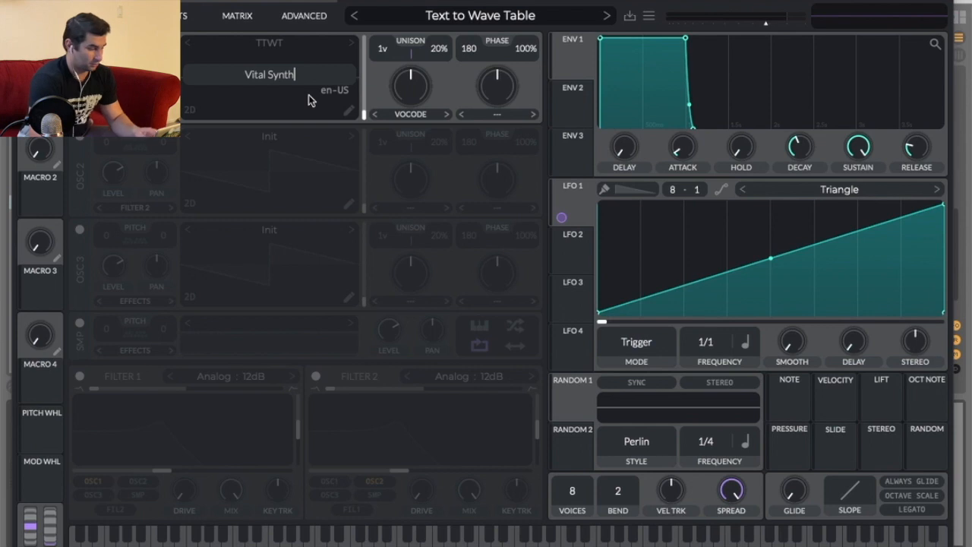
{"action": "key", "text": "Return"}
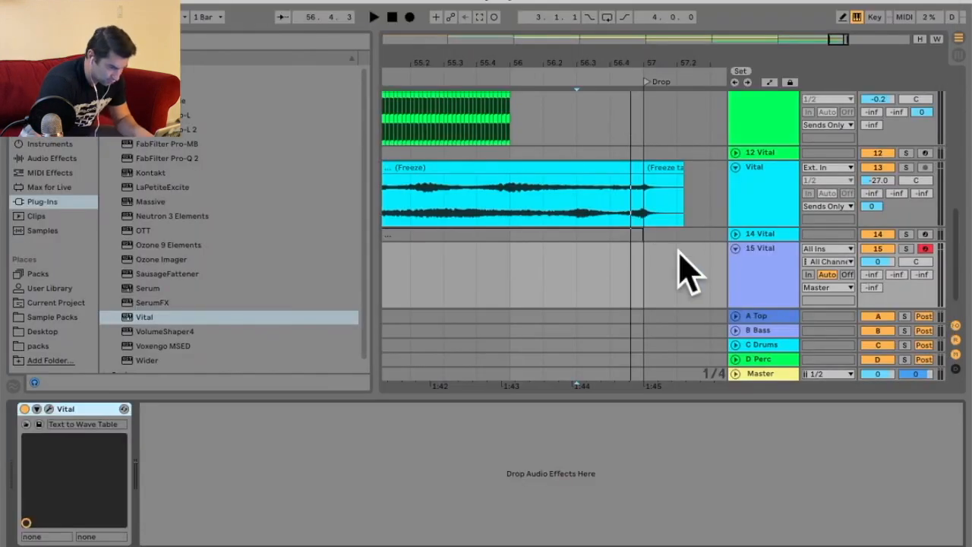
Insert an empty MIDI clip on track 15 spanning the bar just before the Drop.
{"action": "left_click_drag", "start_coordinate": [511, 273], "coordinate": [643, 273]}
{"action": "right_click", "coordinate": [589, 275]}
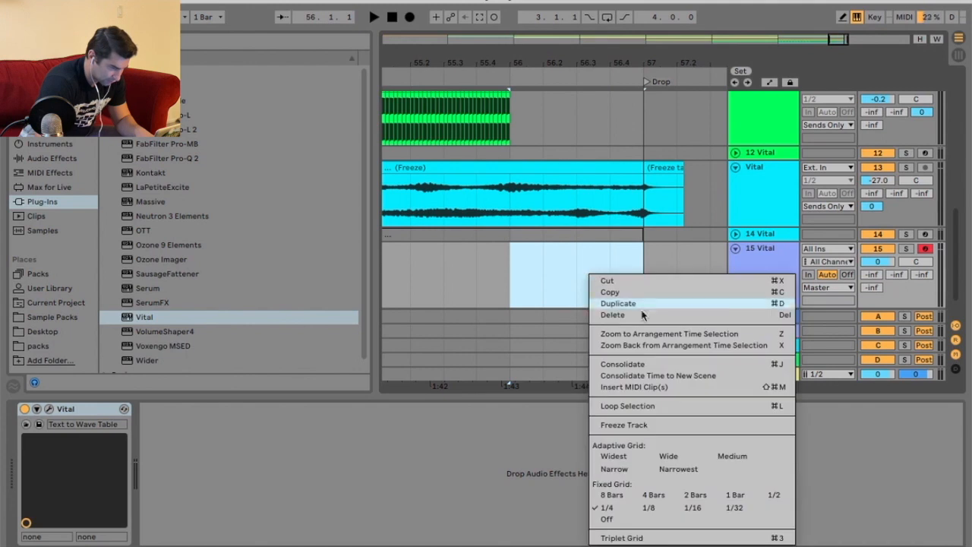
{"action": "left_click", "coordinate": [689, 388]}
Draw one long note across the whole clip, start playback and solo track 15.
{"action": "mouse_move", "coordinate": [225, 473]}
{"action": "left_mouse_down"}
{"action": "mouse_move", "coordinate": [679, 490]}
{"action": "mouse_move", "coordinate": [941, 486]}
{"action": "mouse_move", "coordinate": [918, 486]}
{"action": "left_mouse_up"}
{"action": "key", "text": "space"}
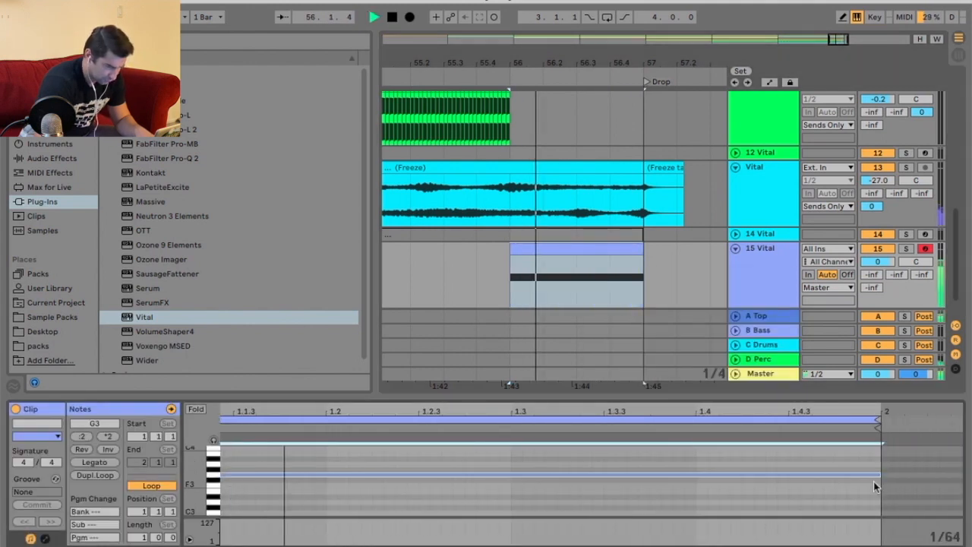
{"action": "left_click", "coordinate": [905, 249]}
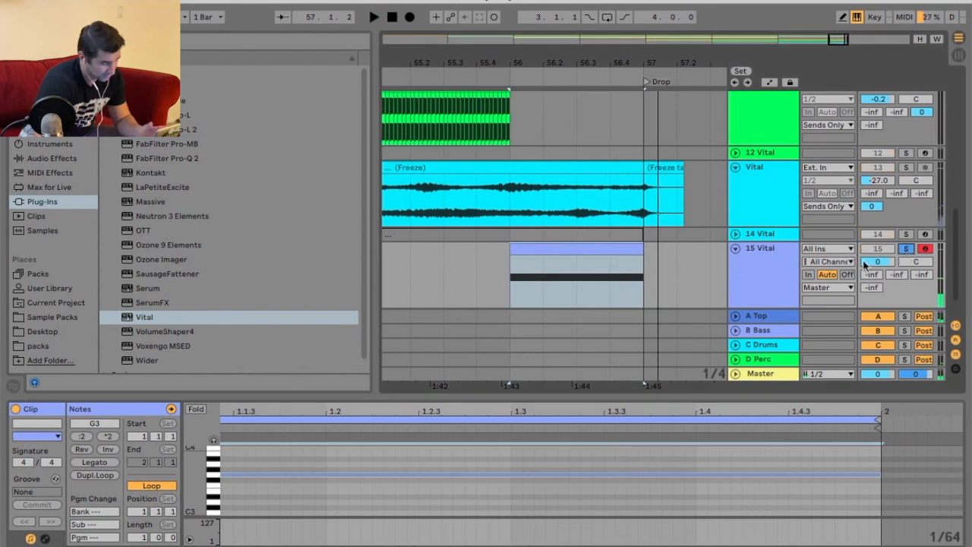
Transpose the note down three octaves to G0 and audition it.
{"action": "key", "text": "shift+Down"}
{"action": "key", "text": "shift+Down"}
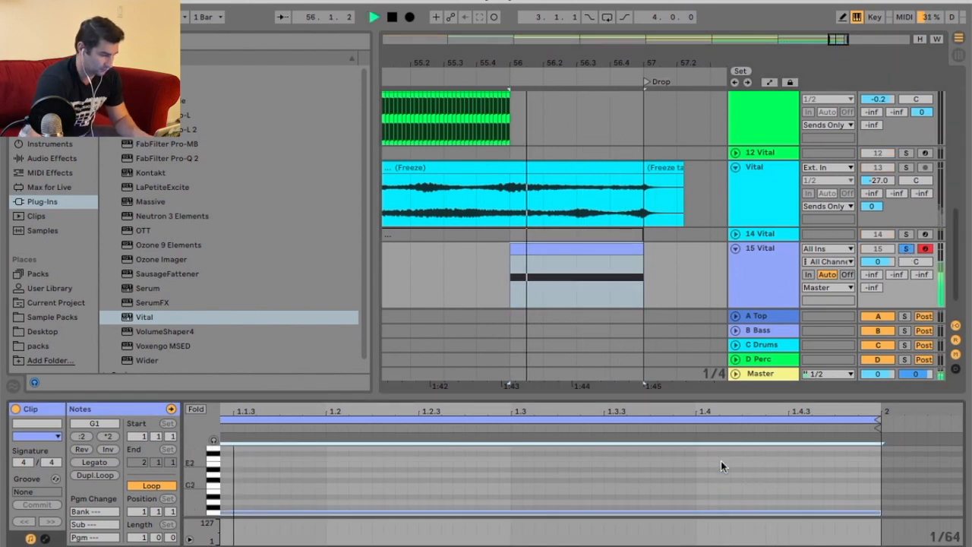
{"action": "key", "text": "shift+Down"}
{"action": "key", "text": "space"}
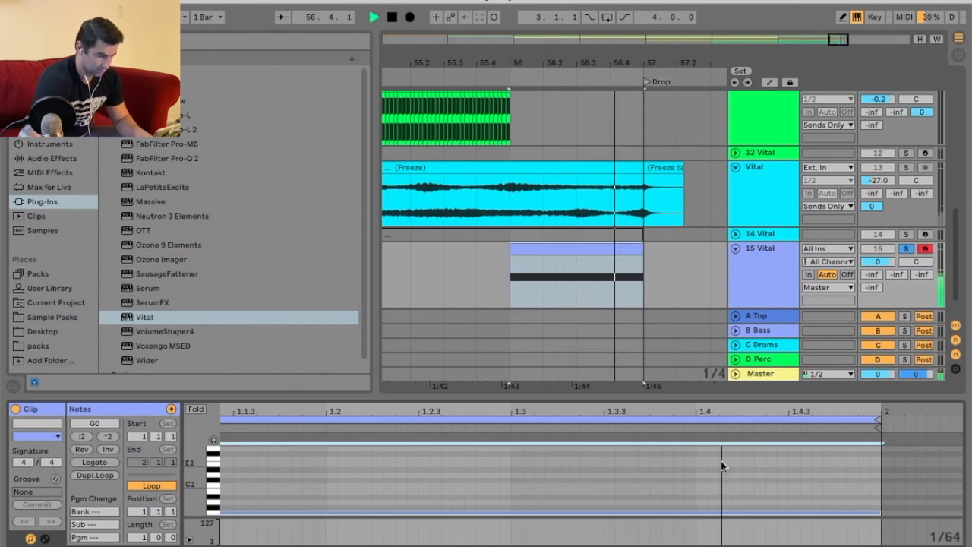
{"action": "key", "text": "space"}
Set track 15's output routing to Sends Only.
{"action": "left_click", "coordinate": [770, 359]}
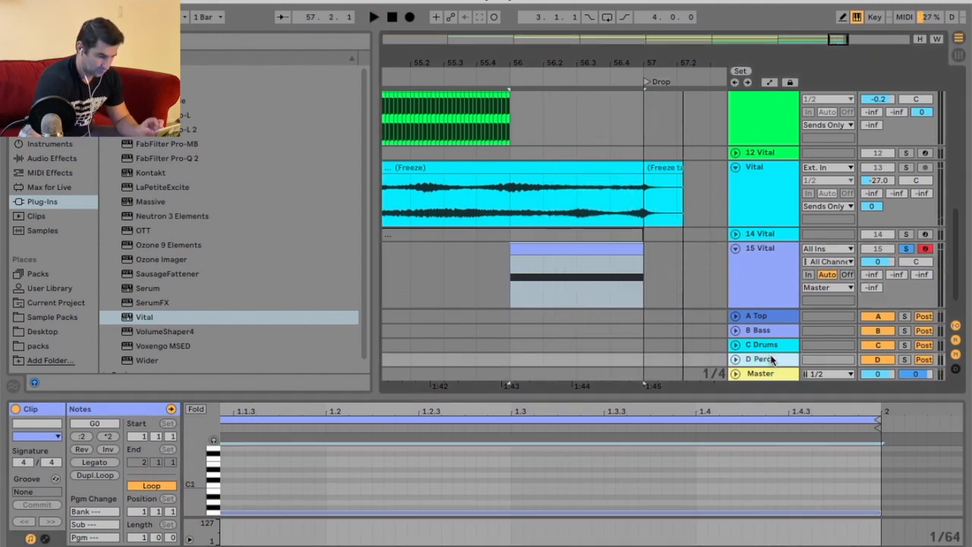
{"action": "left_click", "coordinate": [906, 546]}
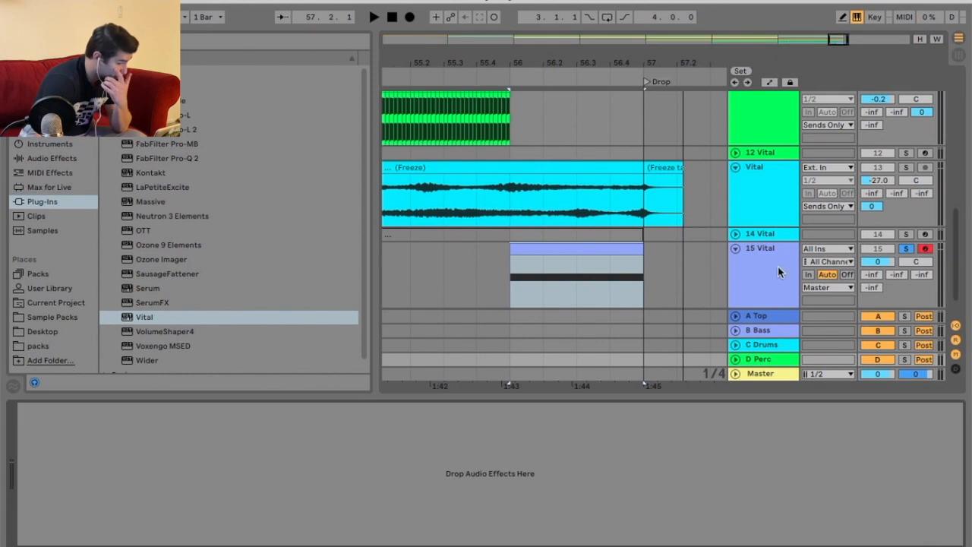
{"action": "left_click", "coordinate": [740, 284]}
{"action": "scroll", "coordinate": [650, 315], "scroll_direction": "down", "scroll_amount": 1}
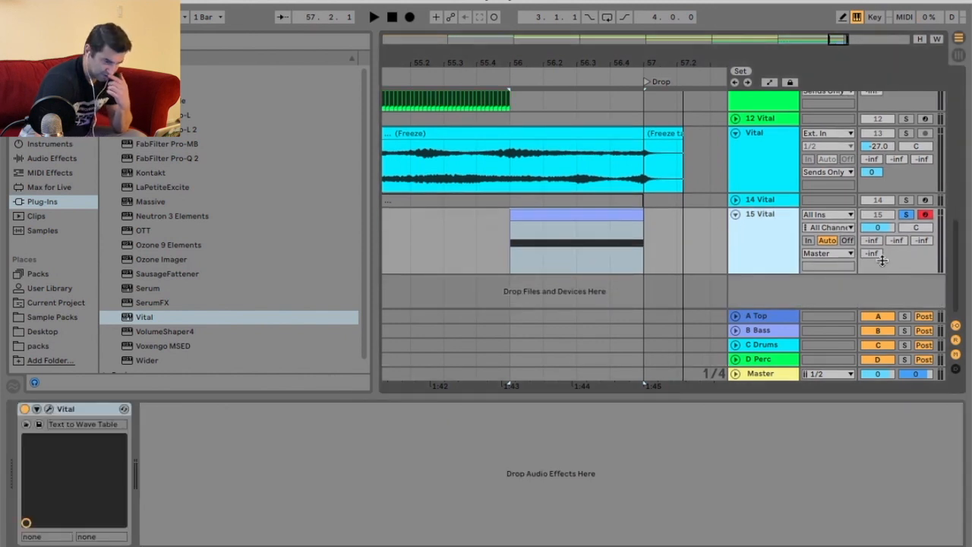
{"action": "left_click", "coordinate": [828, 253]}
{"action": "left_click", "coordinate": [823, 385]}
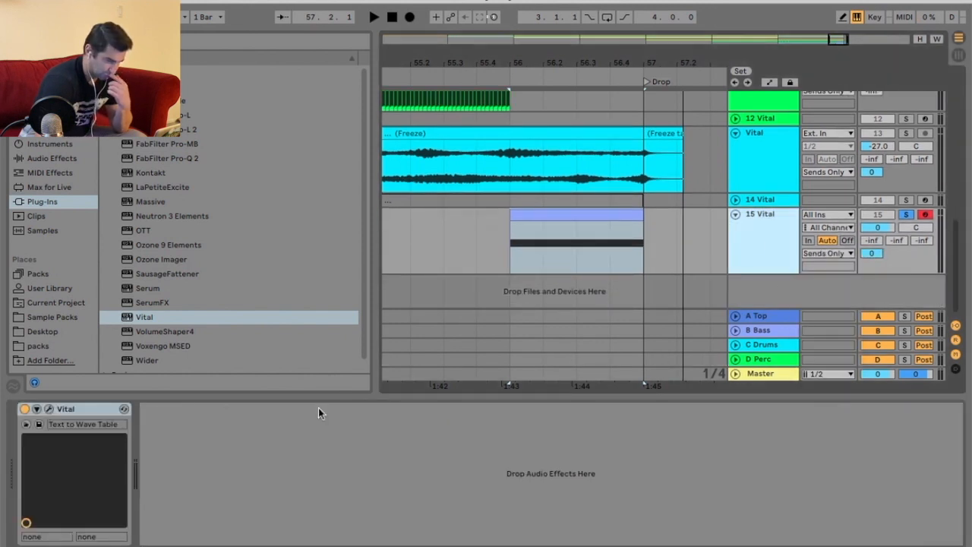
Reopen the Vital window, enable the Distortion effect and adjust its drive.
{"action": "left_click", "coordinate": [49, 409]}
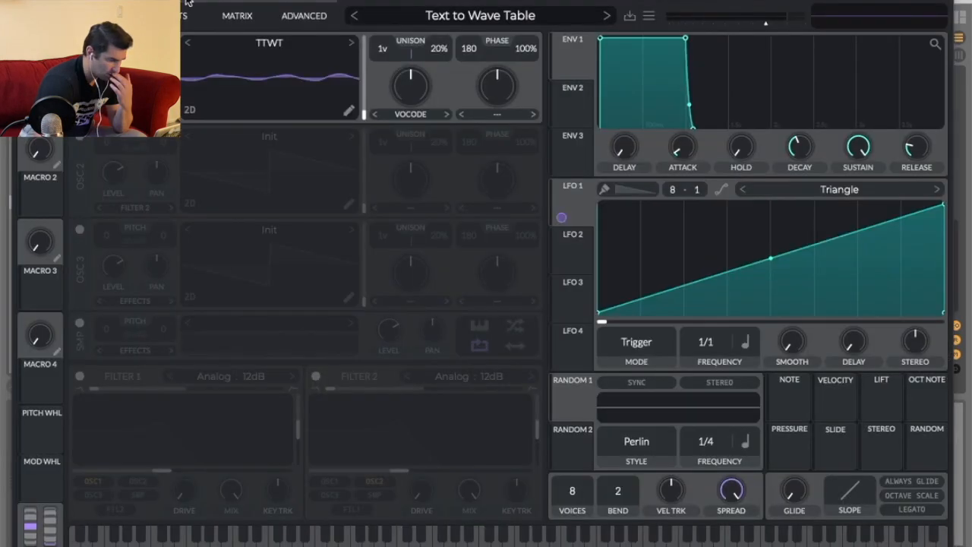
{"action": "left_click", "coordinate": [187, 7]}
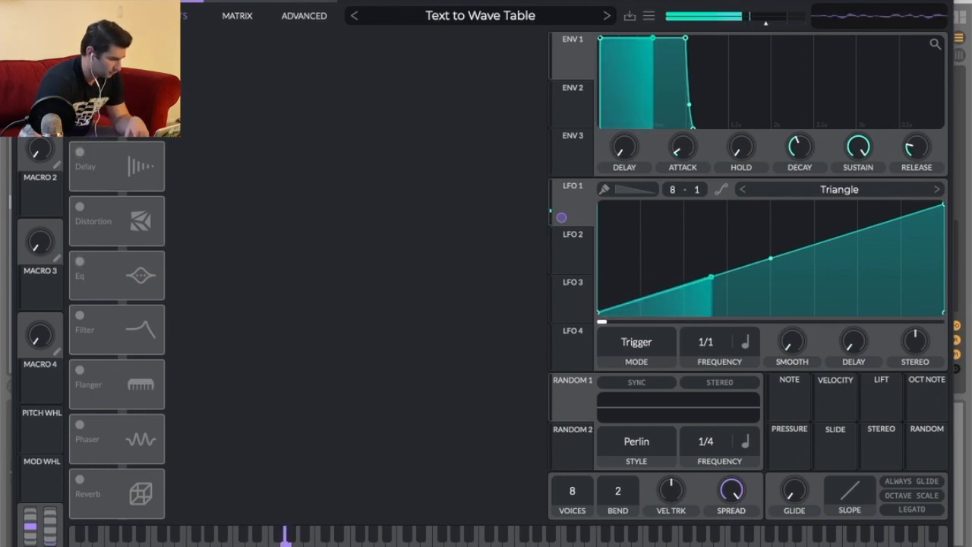
{"action": "left_click", "coordinate": [79, 207]}
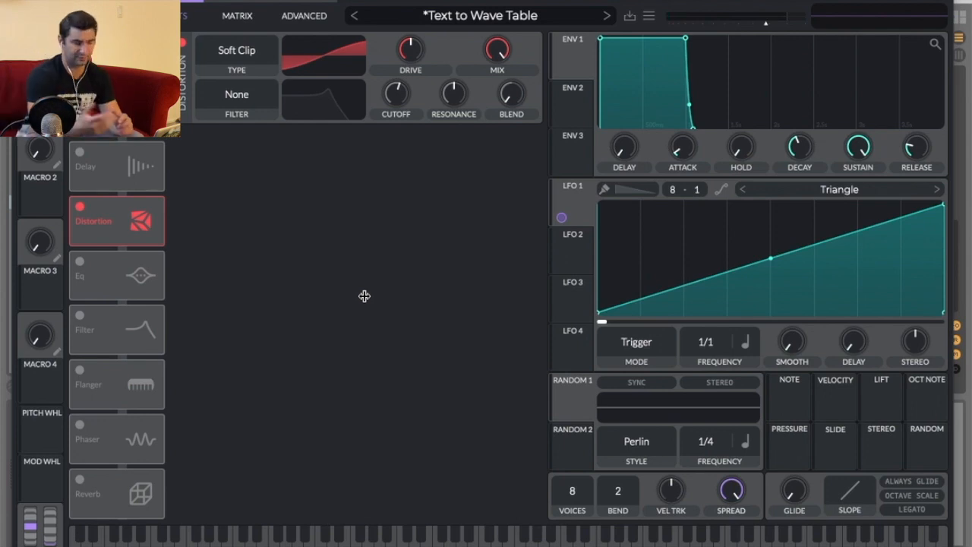
{"action": "left_click_drag", "start_coordinate": [413, 74], "coordinate": [413, 38]}
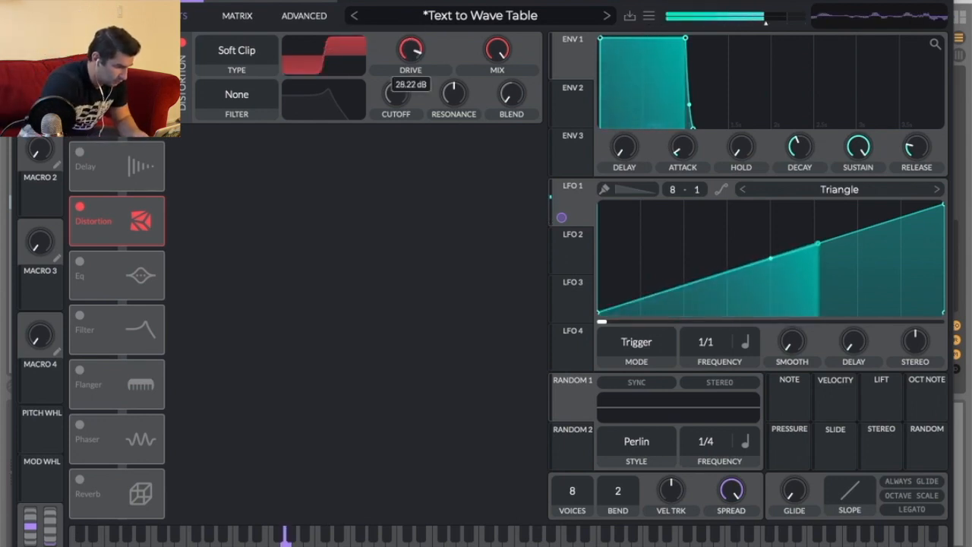
{"action": "left_click_drag", "start_coordinate": [413, 76], "coordinate": [415, 99]}
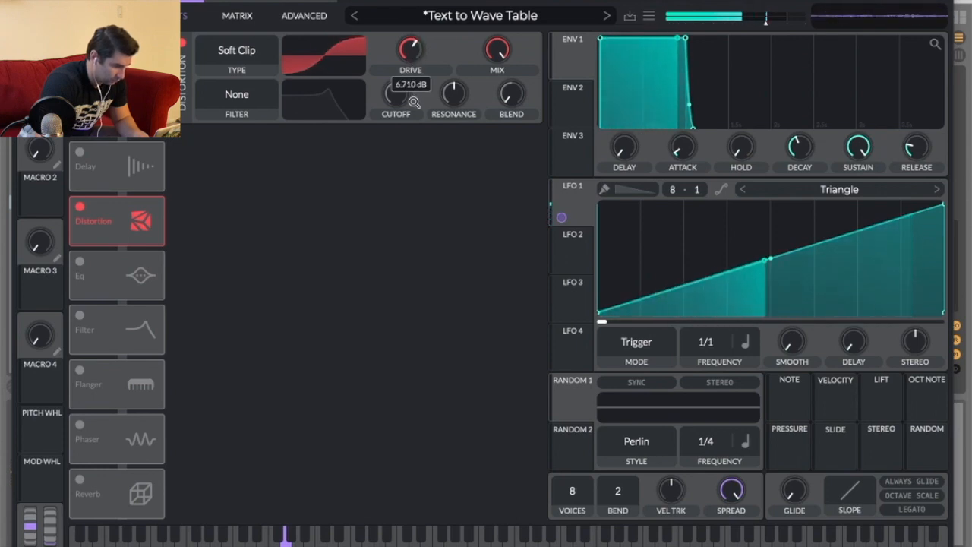
Try Bit Crush and Sine Fold distortion types, settling on Hard Clip with adjusted drive.
{"action": "left_click", "coordinate": [258, 62]}
{"action": "left_click", "coordinate": [257, 102]}
{"action": "mouse_move", "coordinate": [410, 54]}
{"action": "left_mouse_down"}
{"action": "mouse_move", "coordinate": [409, 64]}
{"action": "mouse_move", "coordinate": [411, 50]}
{"action": "left_mouse_up"}
{"action": "left_click", "coordinate": [223, 50]}
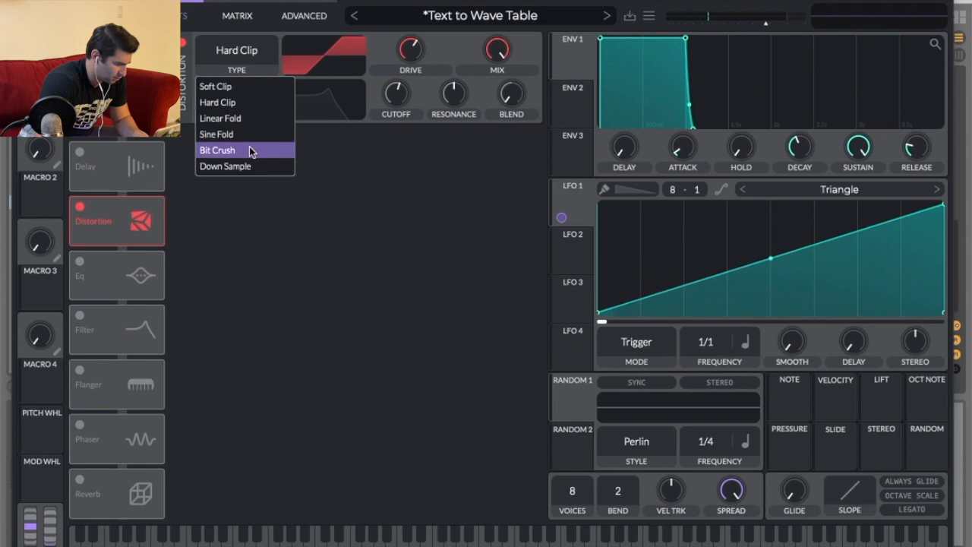
{"action": "left_click", "coordinate": [249, 149]}
{"action": "left_click", "coordinate": [270, 50]}
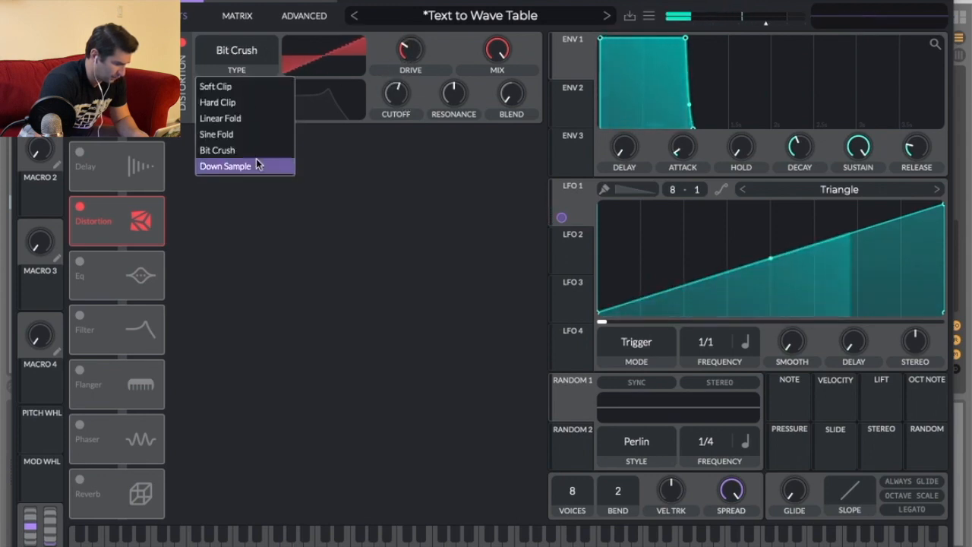
{"action": "left_click", "coordinate": [255, 133]}
{"action": "left_click_drag", "start_coordinate": [416, 45], "coordinate": [419, 11]}
{"action": "left_click", "coordinate": [253, 56]}
{"action": "left_click", "coordinate": [245, 102]}
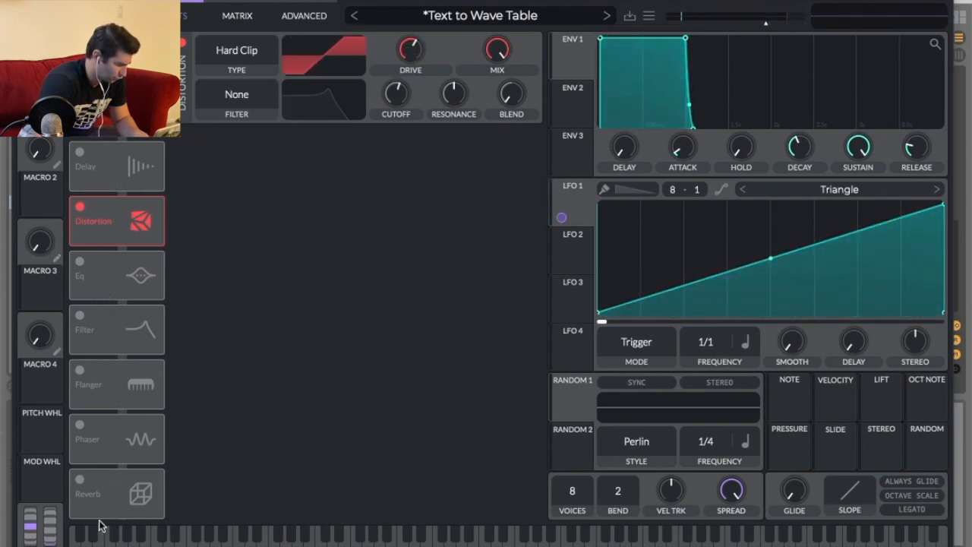
Adjust the compressor's High knob and toggle the compressor off and on to compare.
{"action": "scroll", "coordinate": [394, 131], "scroll_direction": "up", "scroll_amount": 2}
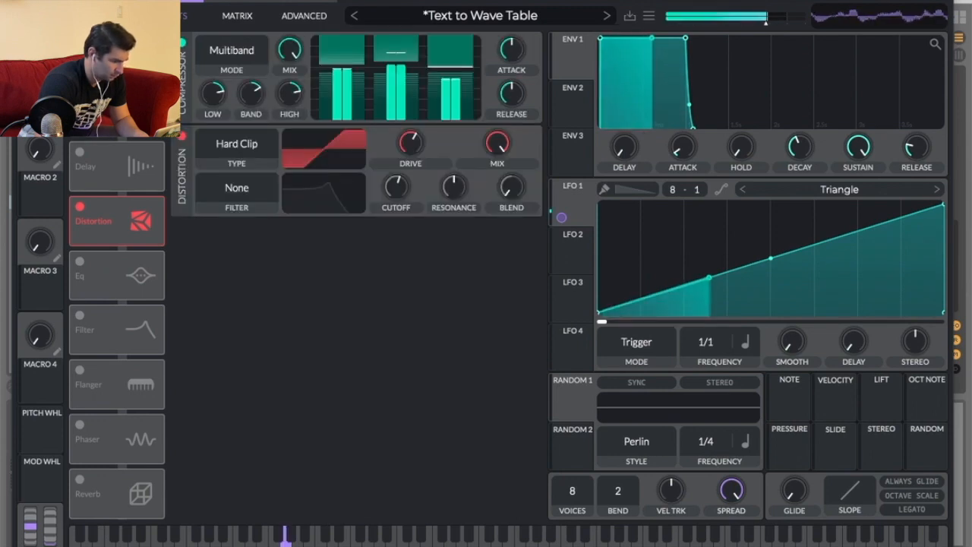
{"action": "mouse_move", "coordinate": [288, 93]}
{"action": "left_mouse_down"}
{"action": "mouse_move", "coordinate": [286, 120]}
{"action": "mouse_move", "coordinate": [287, 111]}
{"action": "left_mouse_up"}
{"action": "left_click", "coordinate": [183, 43]}
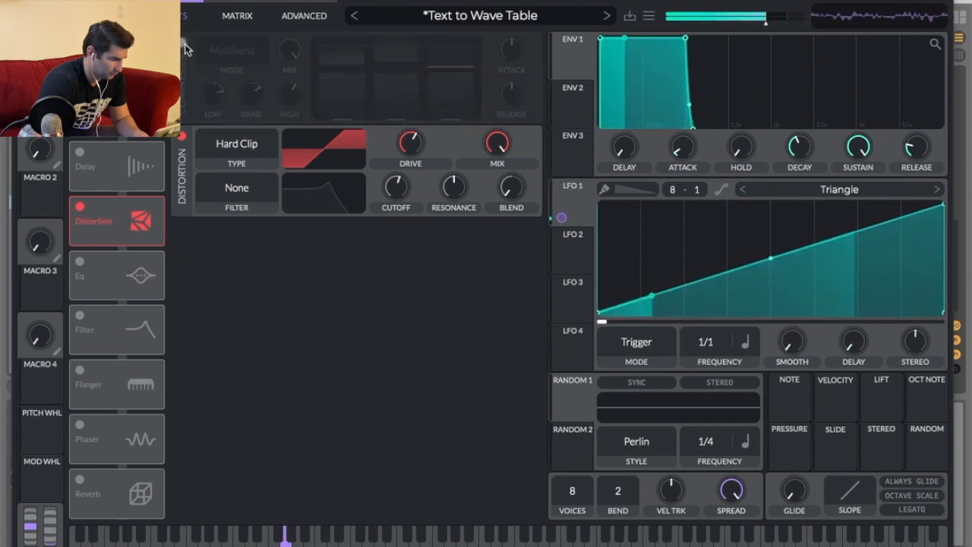
{"action": "left_click", "coordinate": [183, 43]}
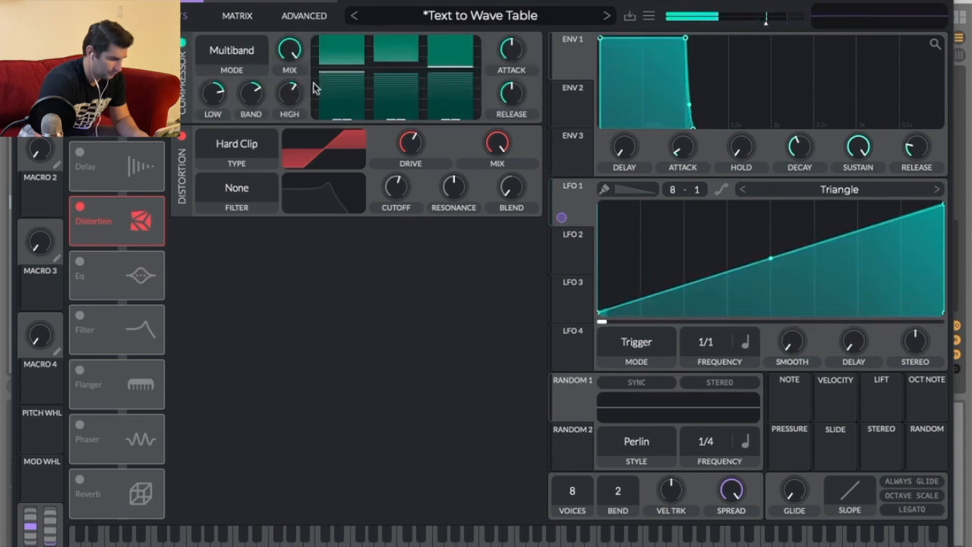
Adjust the low, mid and high band thresholds of the multiband compressor.
{"action": "mouse_move", "coordinate": [449, 83]}
{"action": "left_mouse_down"}
{"action": "mouse_move", "coordinate": [453, 114]}
{"action": "mouse_move", "coordinate": [454, 80]}
{"action": "left_mouse_up"}
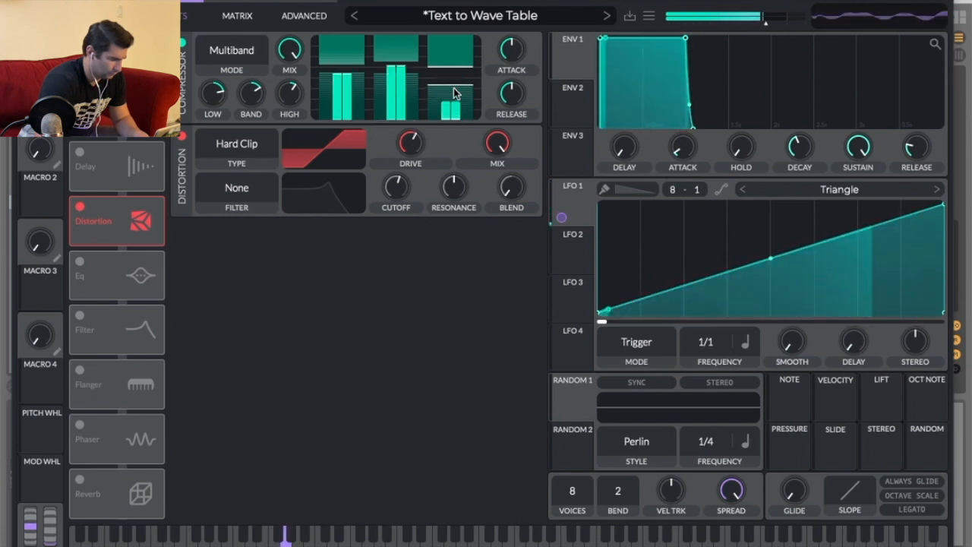
{"action": "left_click_drag", "start_coordinate": [340, 74], "coordinate": [339, 107]}
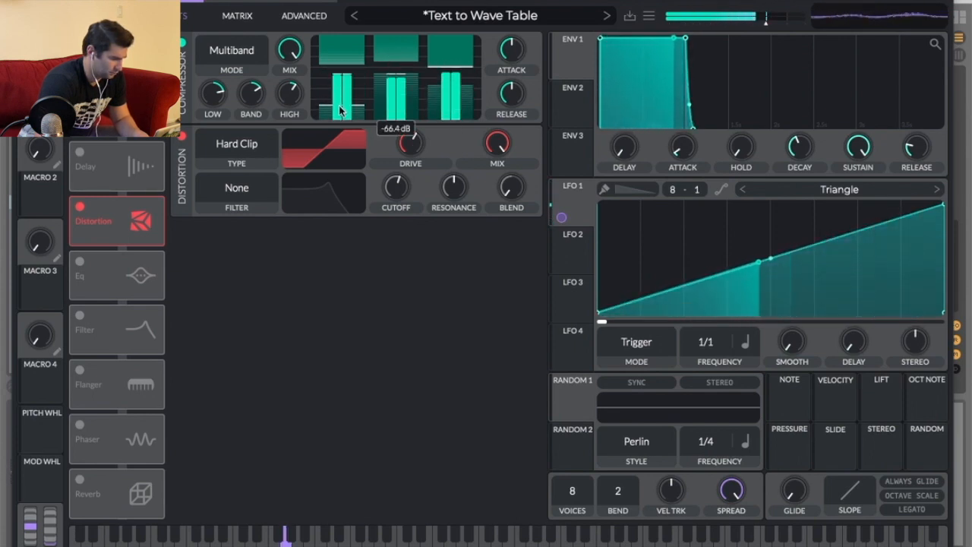
{"action": "left_click_drag", "start_coordinate": [286, 92], "coordinate": [287, 93]}
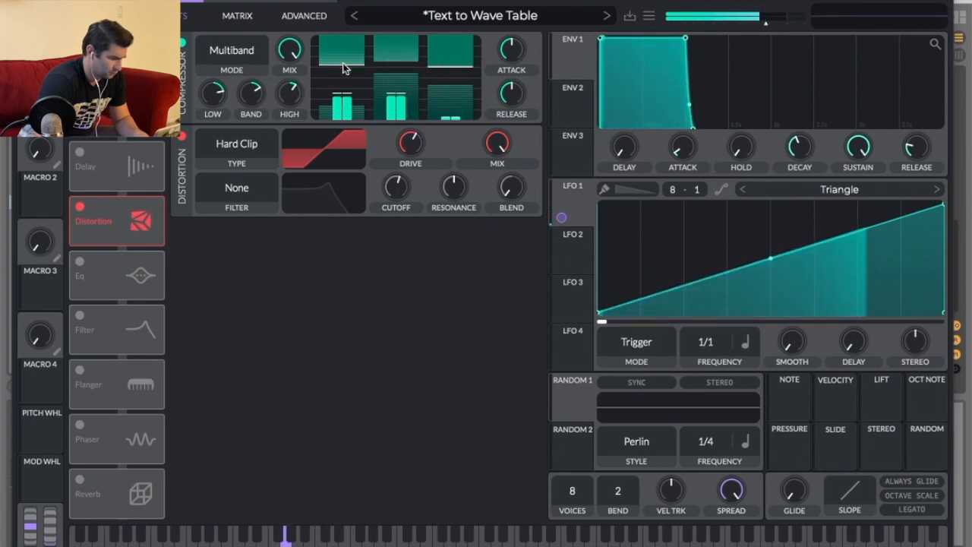
{"action": "left_click_drag", "start_coordinate": [344, 66], "coordinate": [348, 47]}
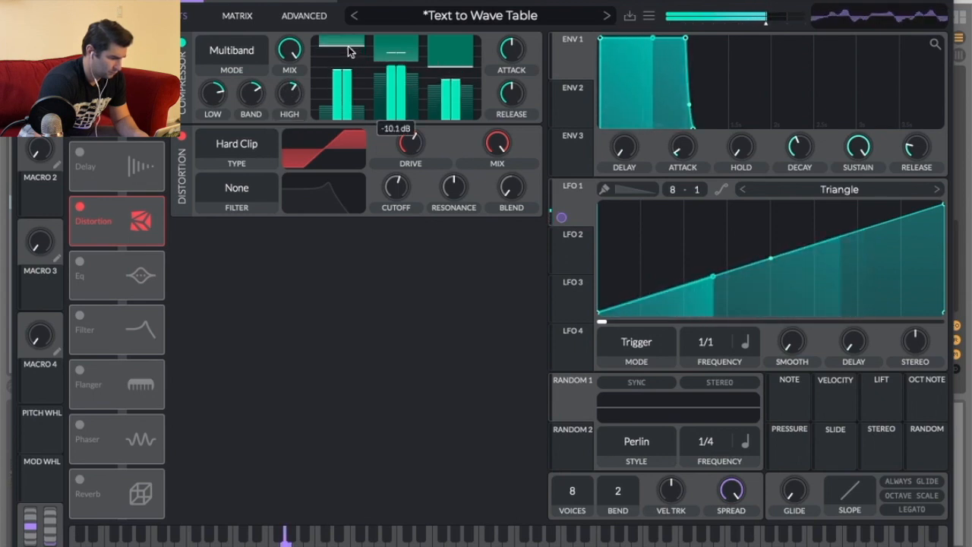
{"action": "left_click_drag", "start_coordinate": [289, 93], "coordinate": [292, 128]}
{"action": "left_click_drag", "start_coordinate": [451, 84], "coordinate": [451, 116]}
{"action": "left_click_drag", "start_coordinate": [458, 66], "coordinate": [460, 53]}
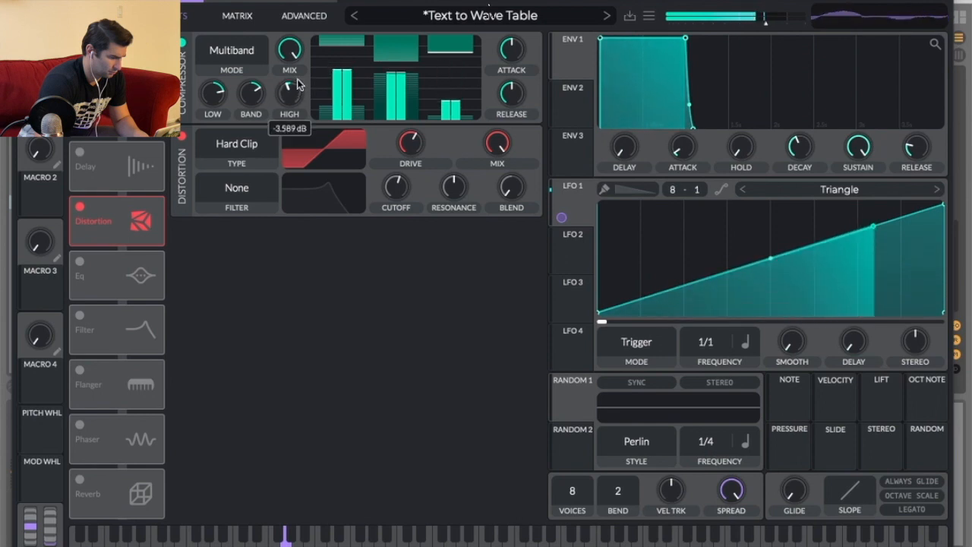
Readjust the compressor's mid and high band thresholds, then switch the compressor off.
{"action": "left_click", "coordinate": [228, 54]}
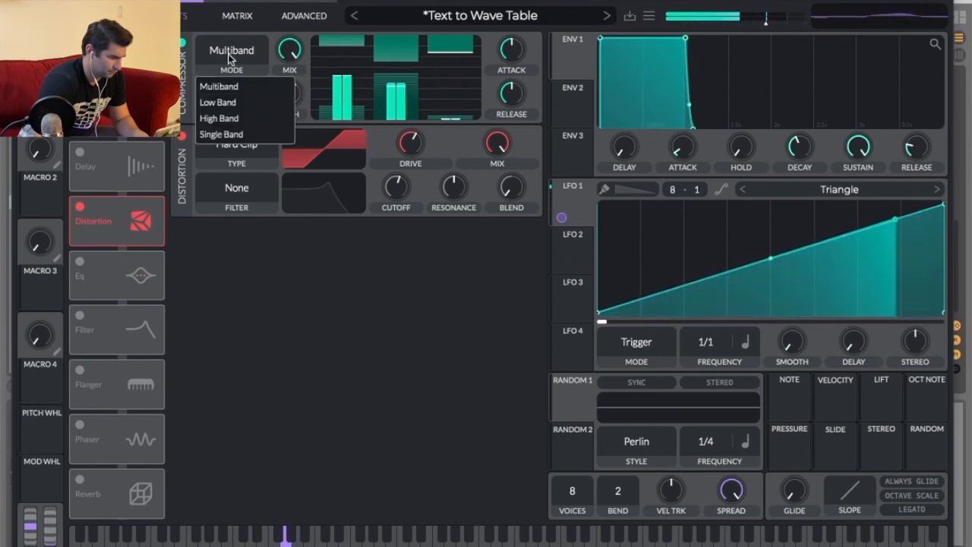
{"action": "left_click", "coordinate": [326, 91]}
{"action": "mouse_move", "coordinate": [384, 79]}
{"action": "left_mouse_down"}
{"action": "mouse_move", "coordinate": [387, 117]}
{"action": "mouse_move", "coordinate": [391, 79]}
{"action": "left_mouse_up"}
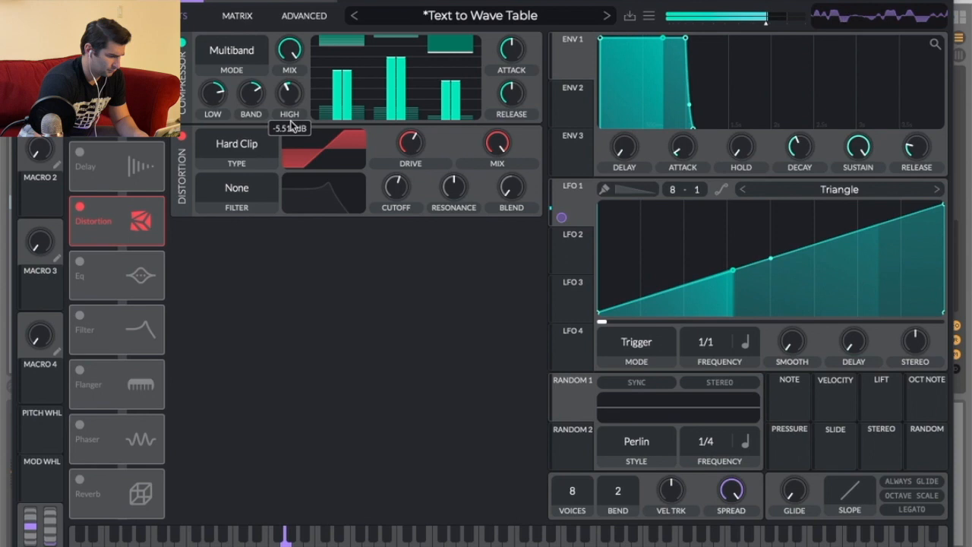
{"action": "left_click_drag", "start_coordinate": [408, 112], "coordinate": [413, 51]}
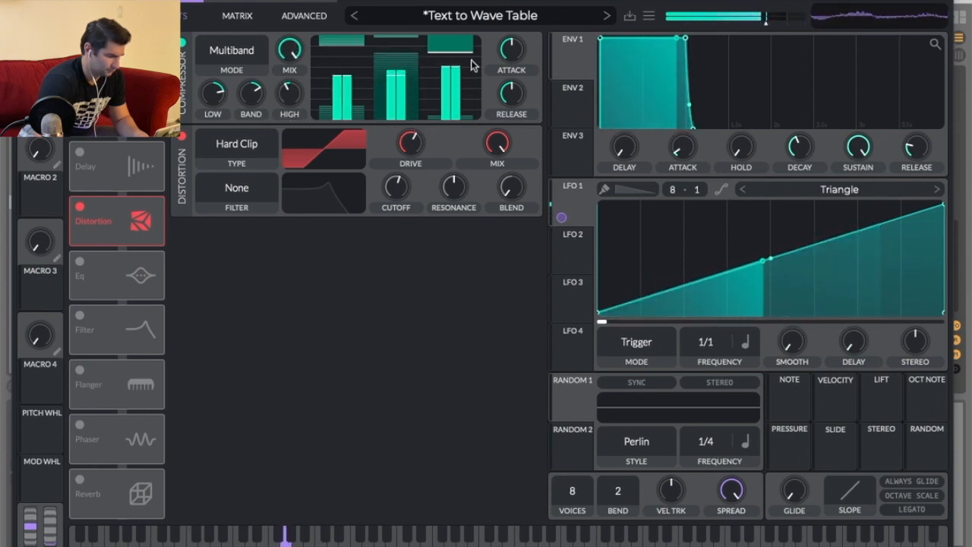
{"action": "left_click", "coordinate": [182, 43]}
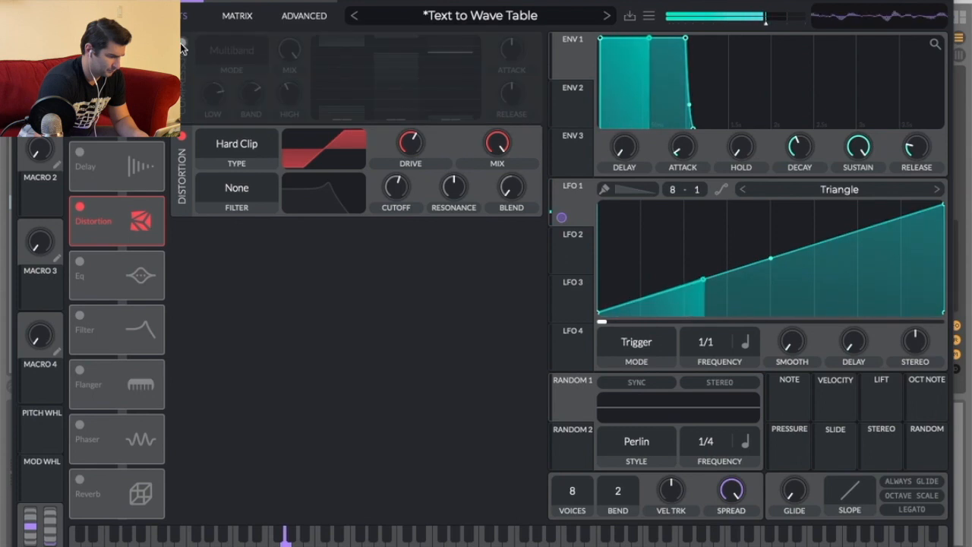
Re-enable the compressor, adjust its band and high knobs, and move the compressor after the distortion in the effect chain.
{"action": "left_click", "coordinate": [181, 43]}
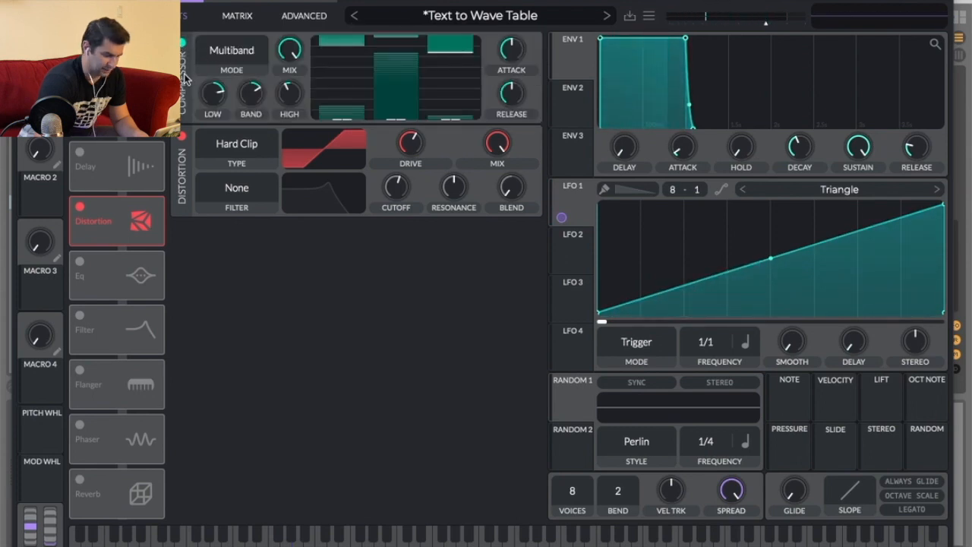
{"action": "left_click_drag", "start_coordinate": [253, 111], "coordinate": [252, 117]}
{"action": "mouse_move", "coordinate": [295, 89]}
{"action": "left_mouse_down"}
{"action": "mouse_move", "coordinate": [299, 80]}
{"action": "mouse_move", "coordinate": [302, 90]}
{"action": "left_mouse_up"}
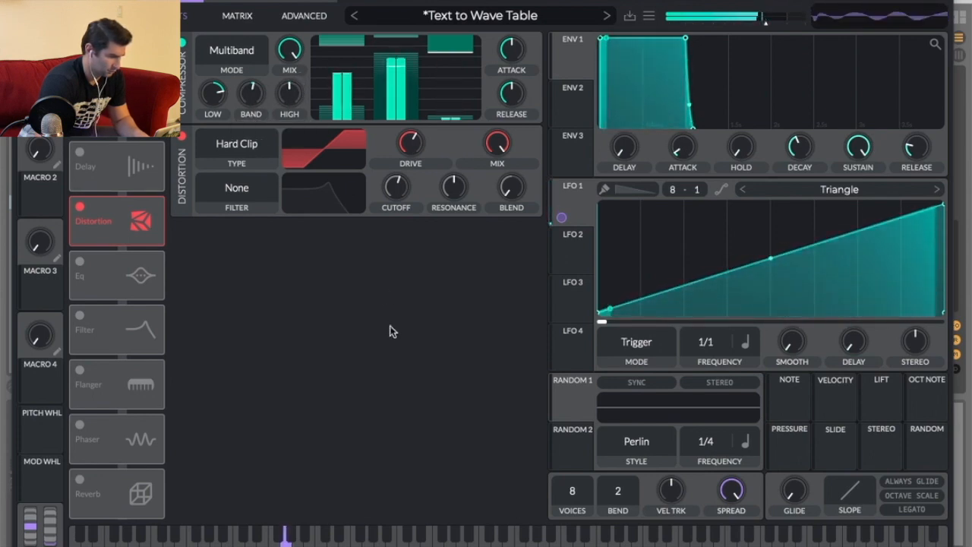
{"action": "left_click_drag", "start_coordinate": [299, 96], "coordinate": [261, 105]}
{"action": "left_click_drag", "start_coordinate": [120, 99], "coordinate": [124, 234]}
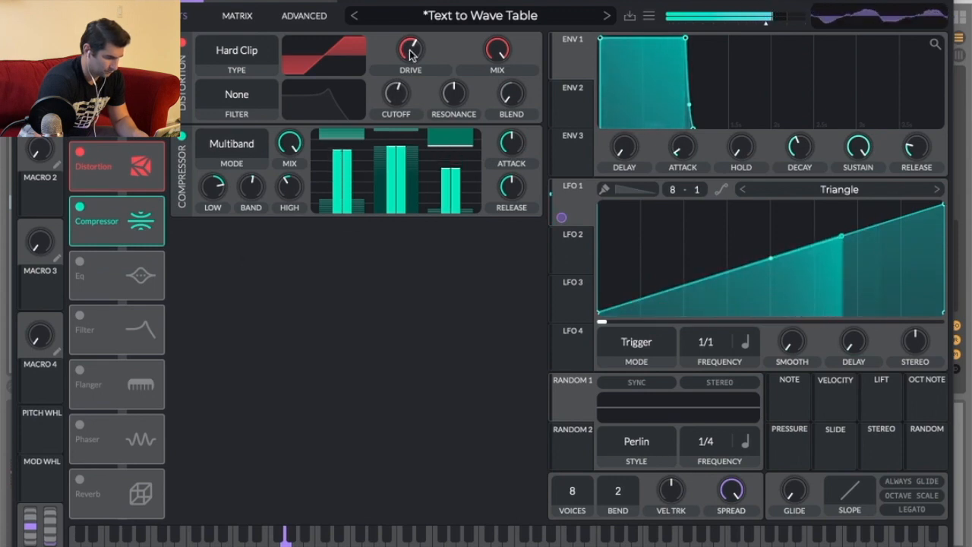
Toggle the compressor off and on to compare, raise its High knob, and close the Vital window.
{"action": "left_click", "coordinate": [182, 136]}
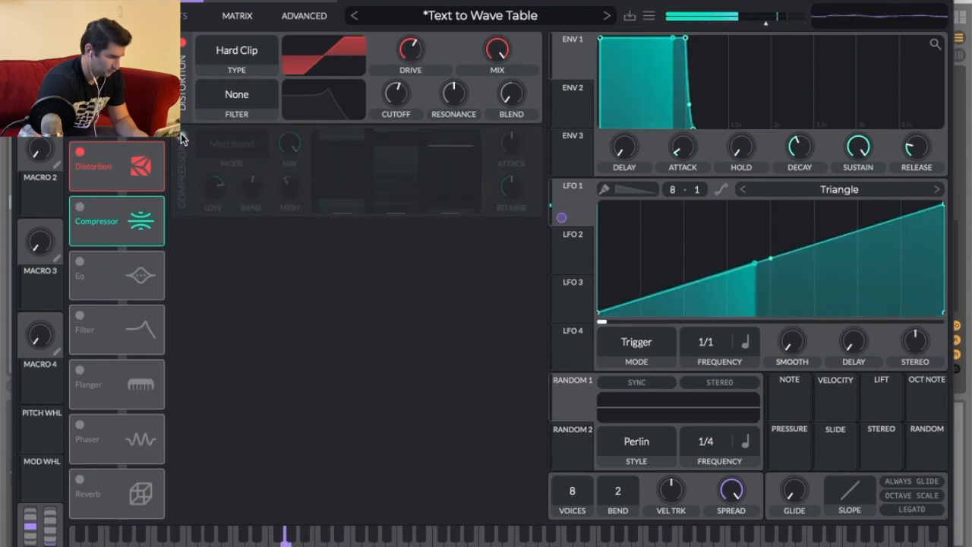
{"action": "left_click", "coordinate": [182, 137]}
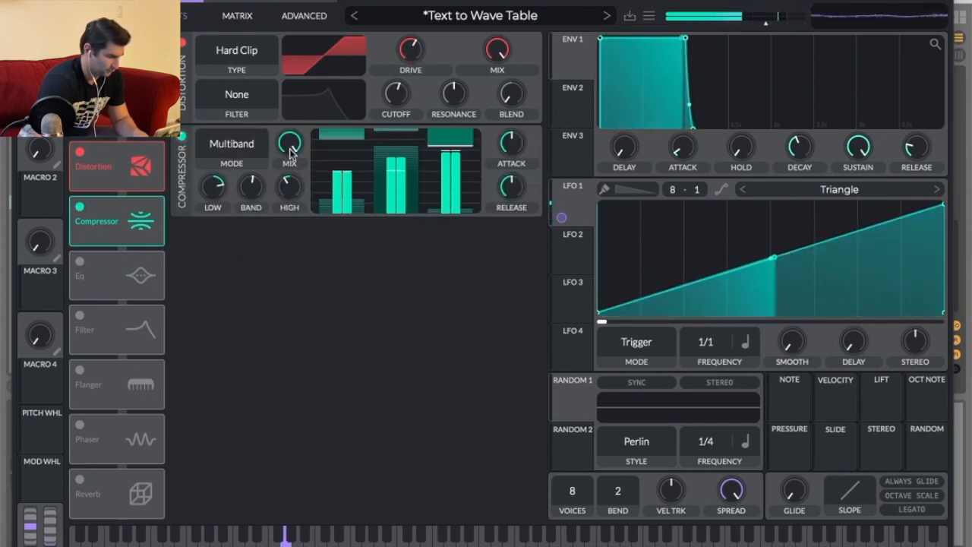
{"action": "left_click_drag", "start_coordinate": [292, 186], "coordinate": [293, 167]}
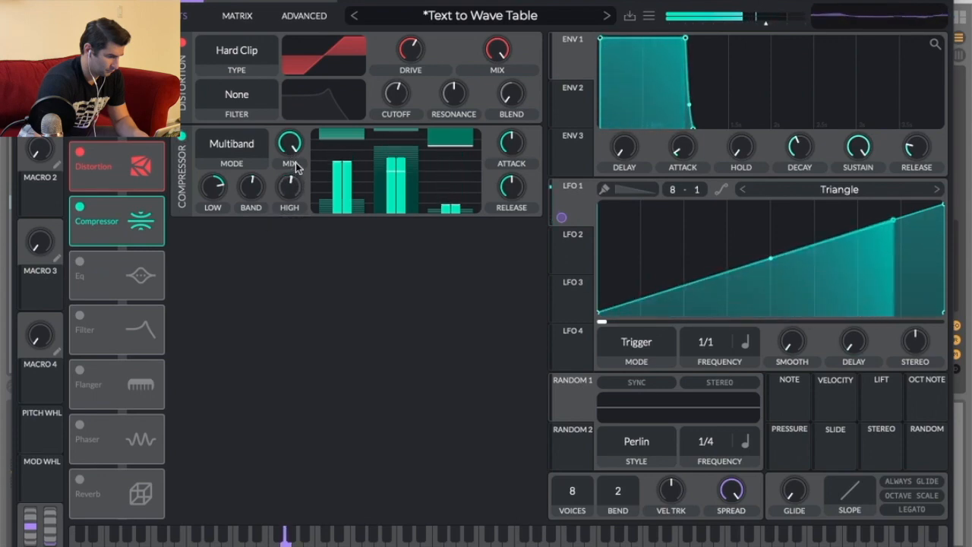
{"action": "key", "text": "super+w"}
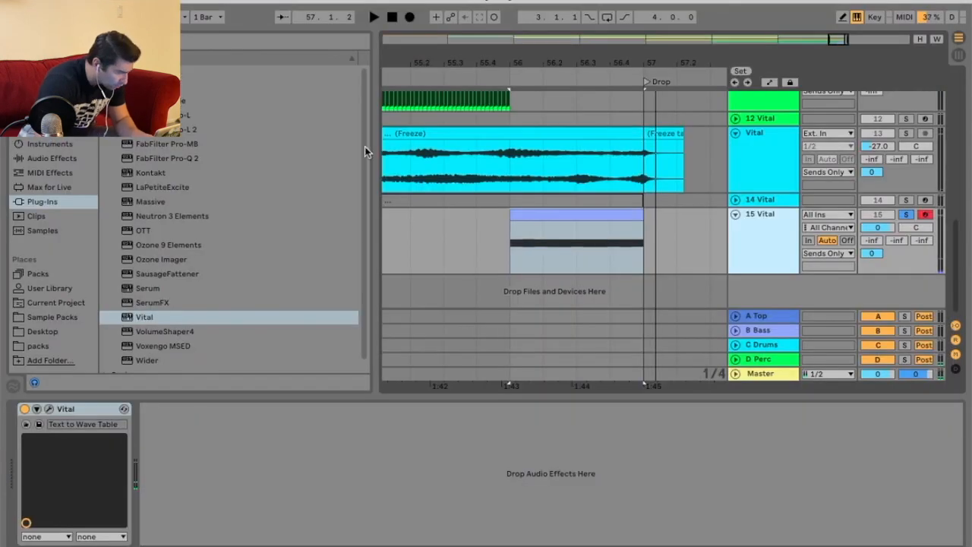
Extend the Vital Synth clip on track 15 past the Drop marker and play it back.
{"action": "left_click", "coordinate": [634, 215]}
{"action": "left_click_drag", "start_coordinate": [642, 219], "coordinate": [682, 220]}
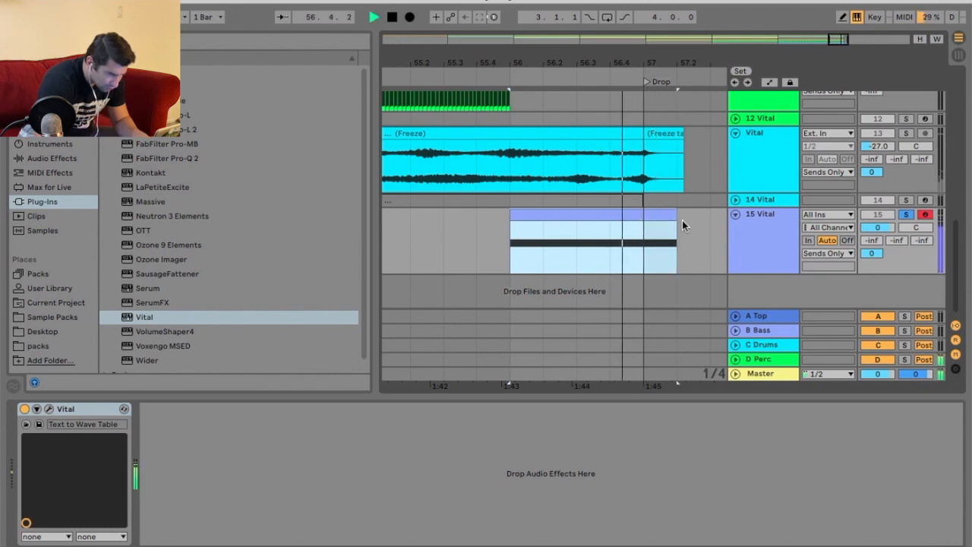
{"action": "key", "text": "space"}
{"action": "right_click", "coordinate": [623, 222]}
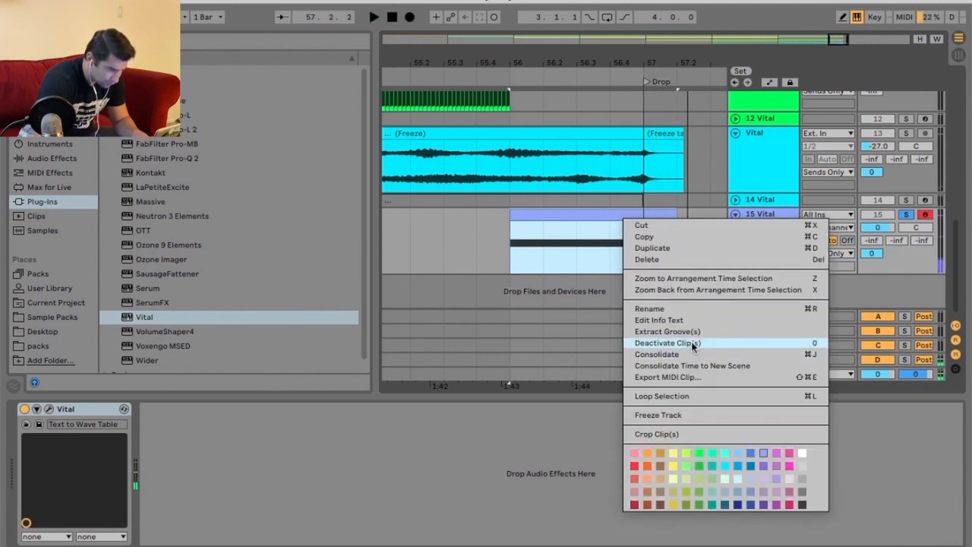
{"action": "left_click", "coordinate": [723, 213]}
Duplicate the 15 Vital track as a backup copy.
{"action": "right_click", "coordinate": [773, 220]}
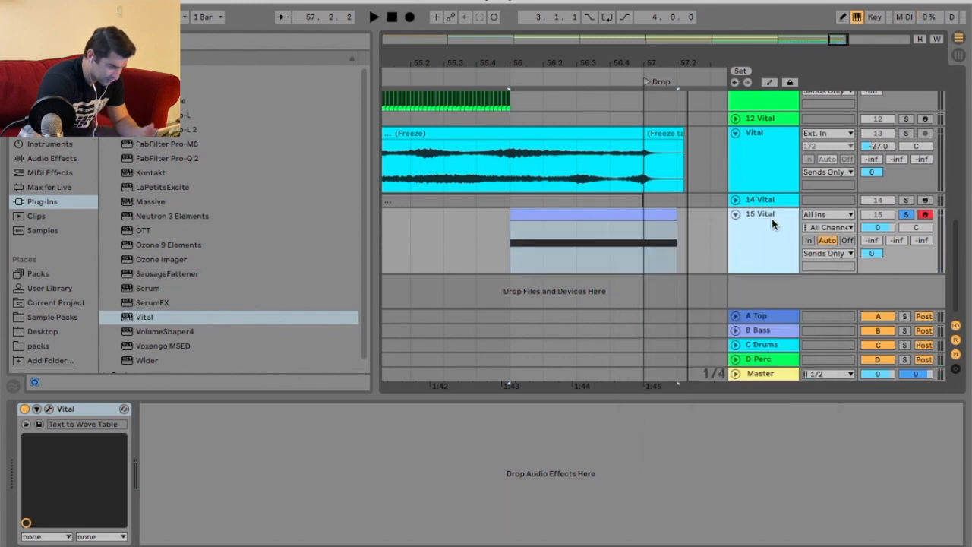
{"action": "key", "text": "Return"}
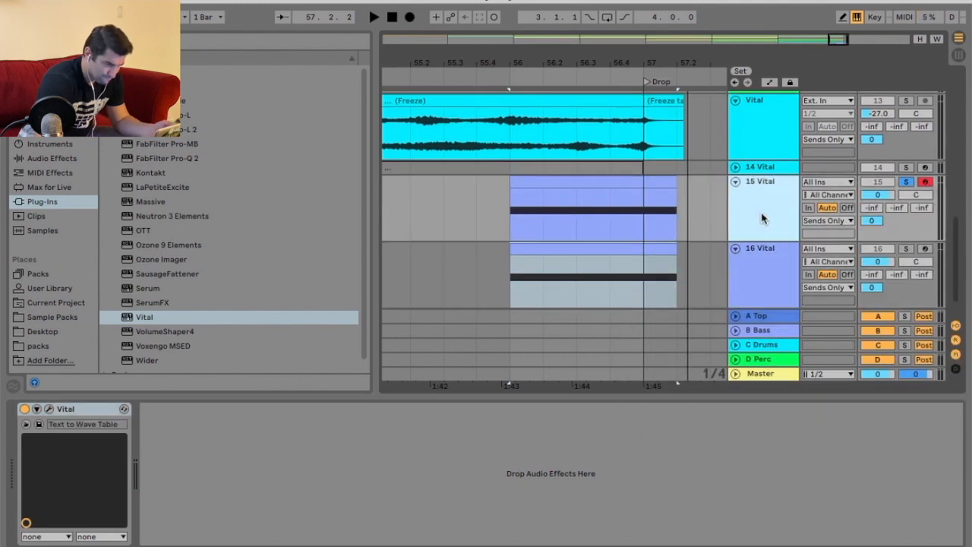
Deactivate the clip on the duplicated 16 Vital track and fold that track.
{"action": "right_click", "coordinate": [771, 271]}
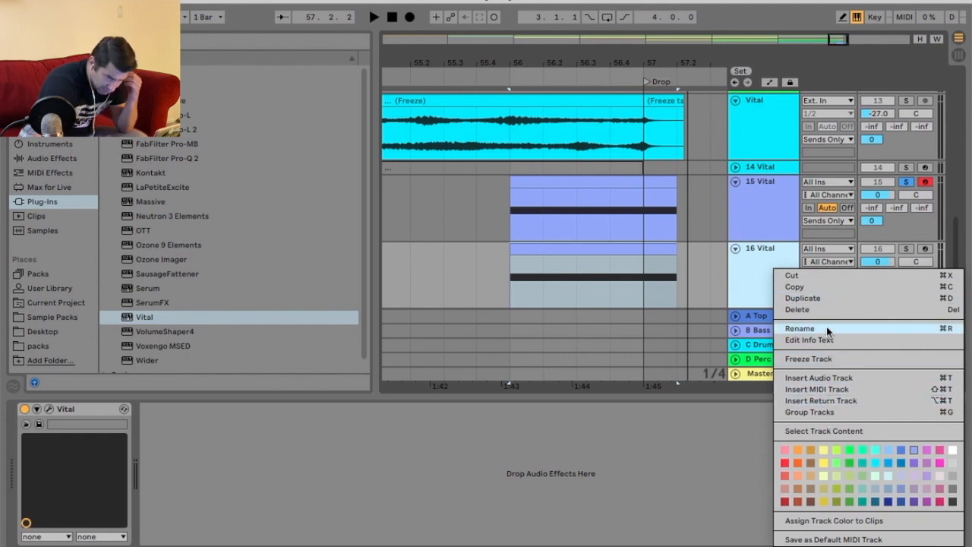
{"action": "right_click", "coordinate": [542, 247]}
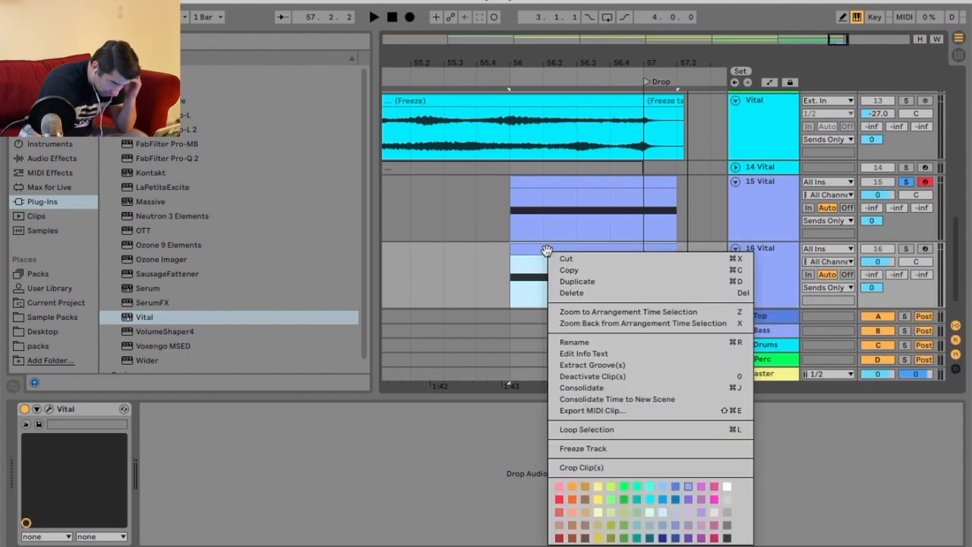
{"action": "left_click", "coordinate": [608, 378]}
{"action": "left_click", "coordinate": [734, 248]}
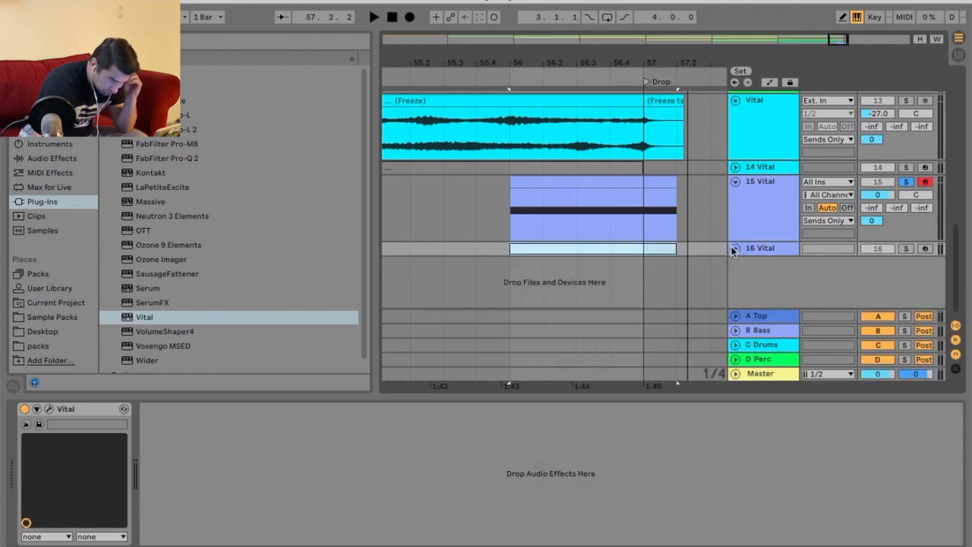
Freeze track 15 and flatten it into audio.
{"action": "right_click", "coordinate": [610, 182]}
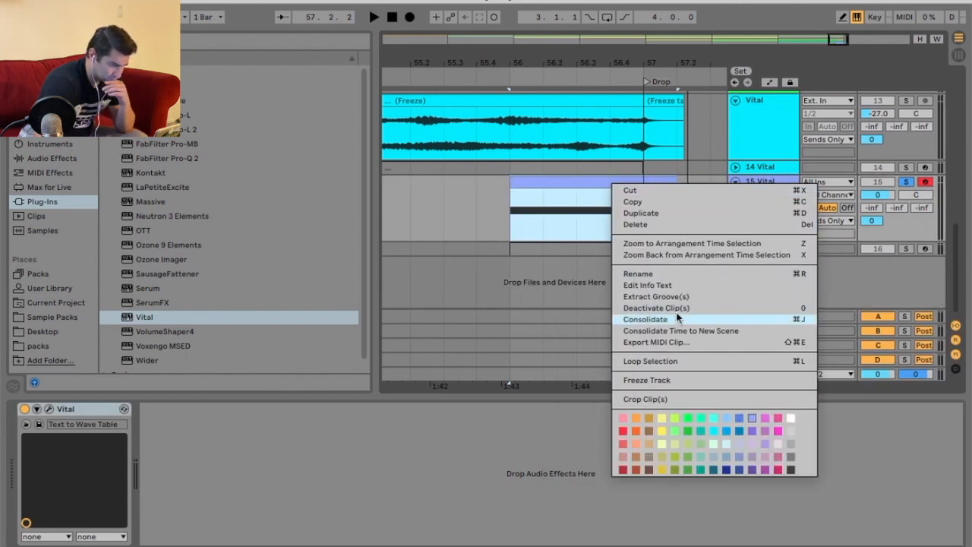
{"action": "left_click", "coordinate": [685, 379]}
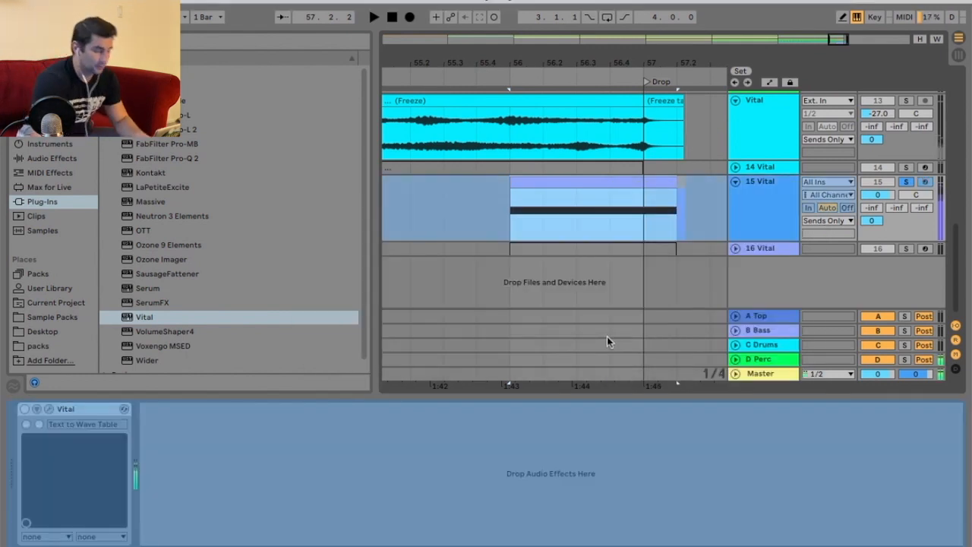
{"action": "right_click", "coordinate": [768, 192]}
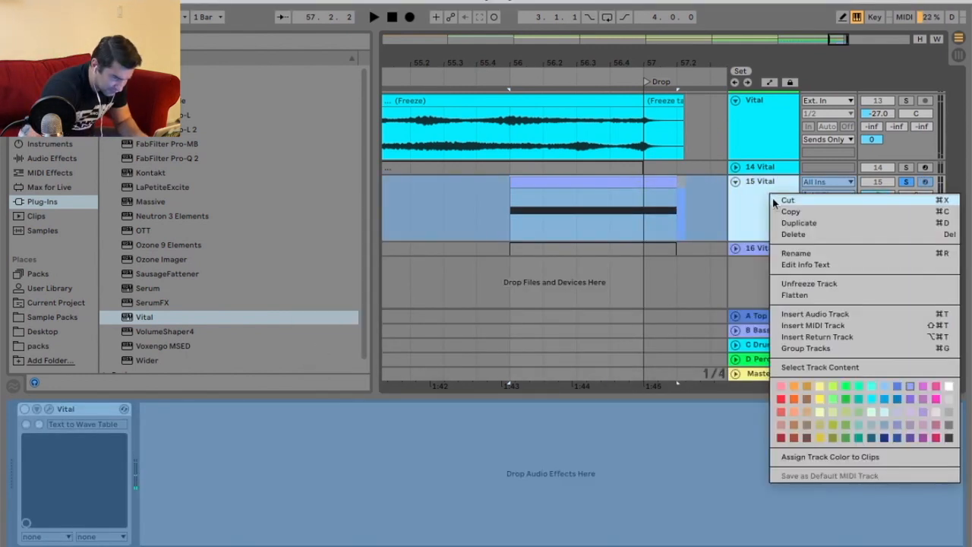
{"action": "left_click", "coordinate": [796, 294]}
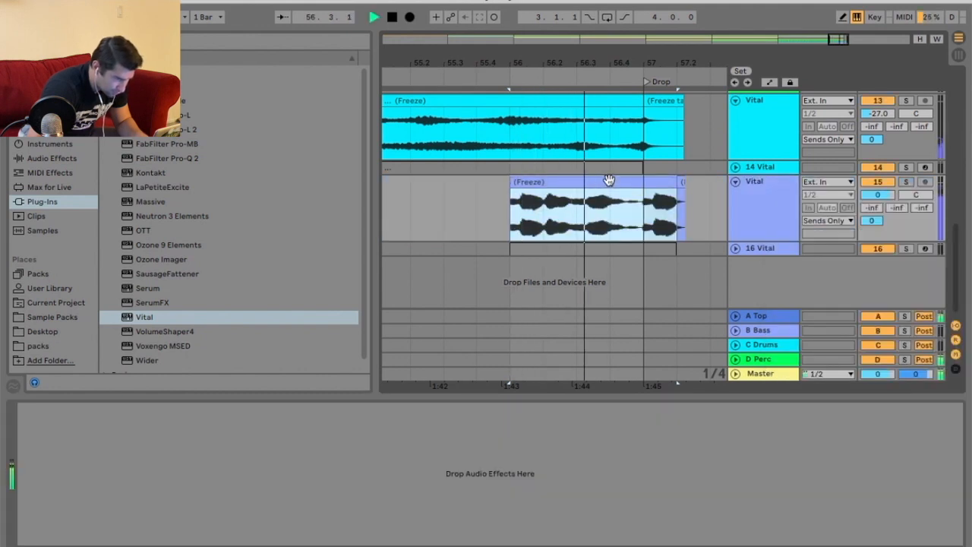
Solo the flattened Vital track and play it back while zooming into its waveform in the clip view.
{"action": "left_click", "coordinate": [904, 182]}
{"action": "key", "text": "space"}
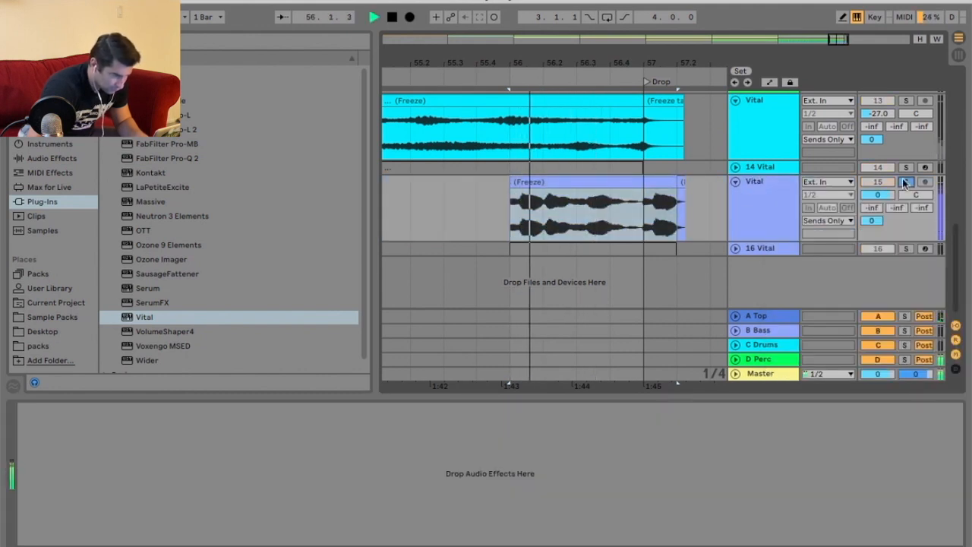
{"action": "key", "text": "space"}
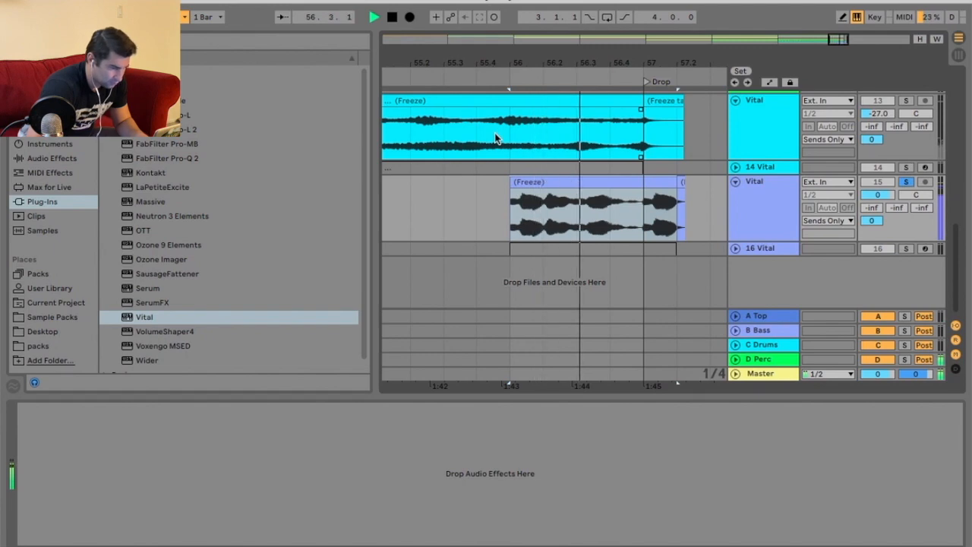
{"action": "key", "text": "shift+Tab"}
{"action": "key", "text": "space"}
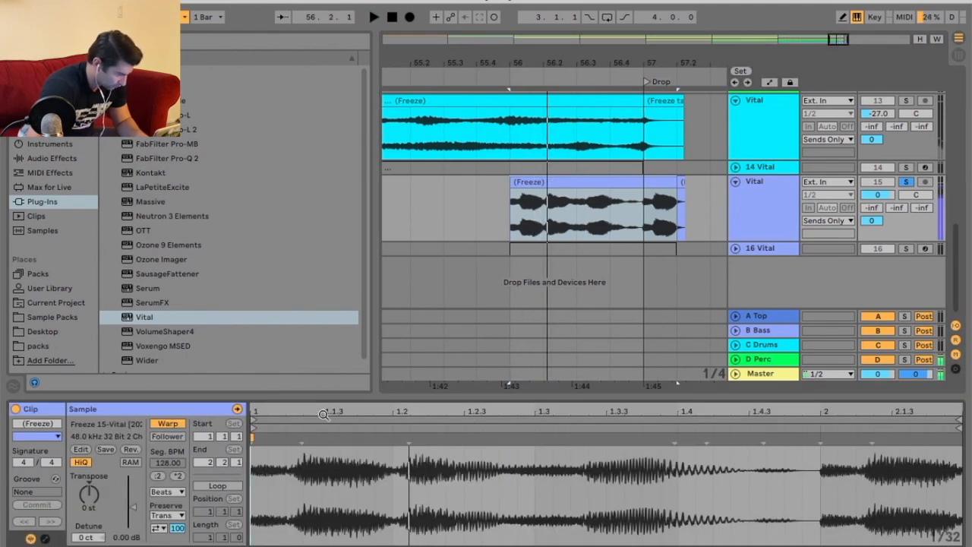
{"action": "left_click_drag", "start_coordinate": [324, 415], "coordinate": [363, 410]}
{"action": "key", "text": "space"}
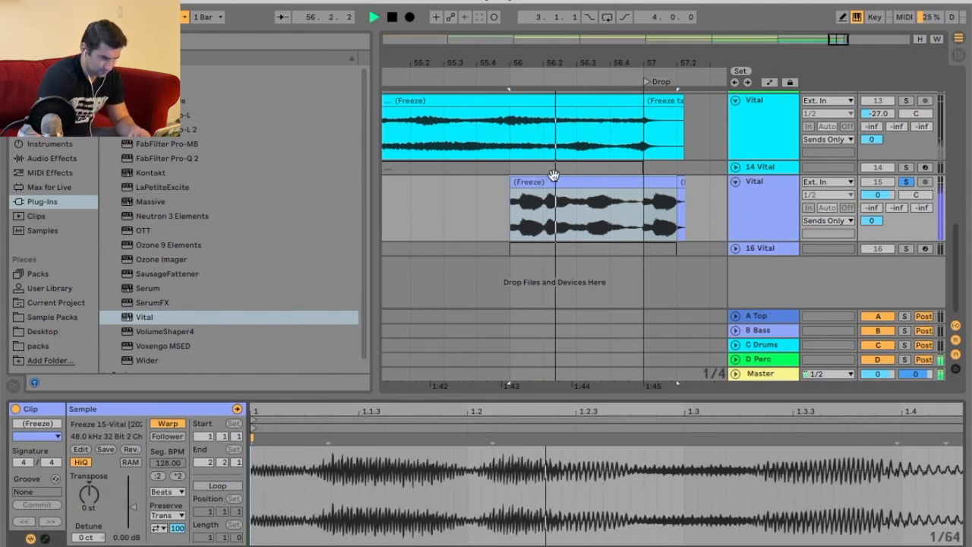
Trim the flattened clip to end at the Drop and delete the leftover freeze tail.
{"action": "key", "text": "space"}
{"action": "left_click", "coordinate": [671, 181]}
{"action": "left_click_drag", "start_coordinate": [675, 183], "coordinate": [654, 184]}
{"action": "left_click", "coordinate": [682, 181]}
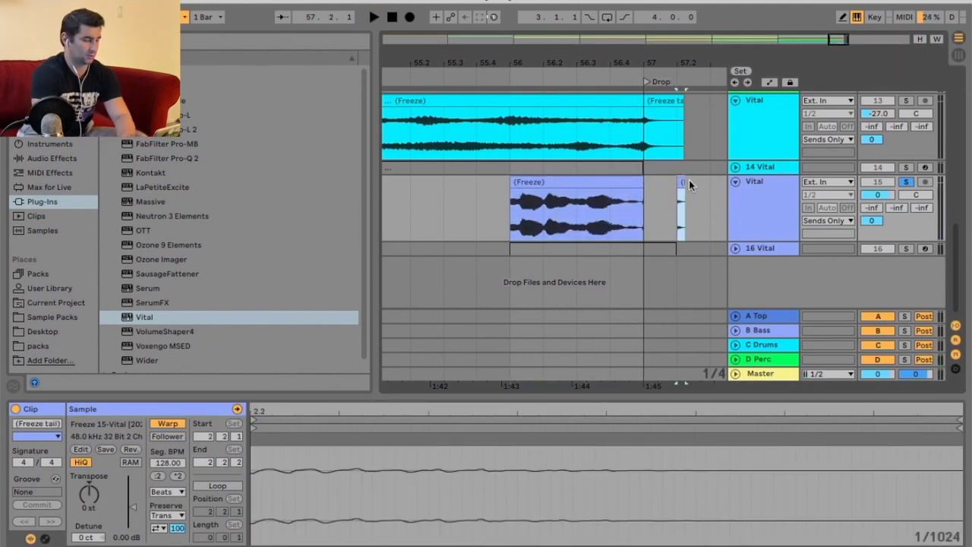
{"action": "key", "text": "Delete"}
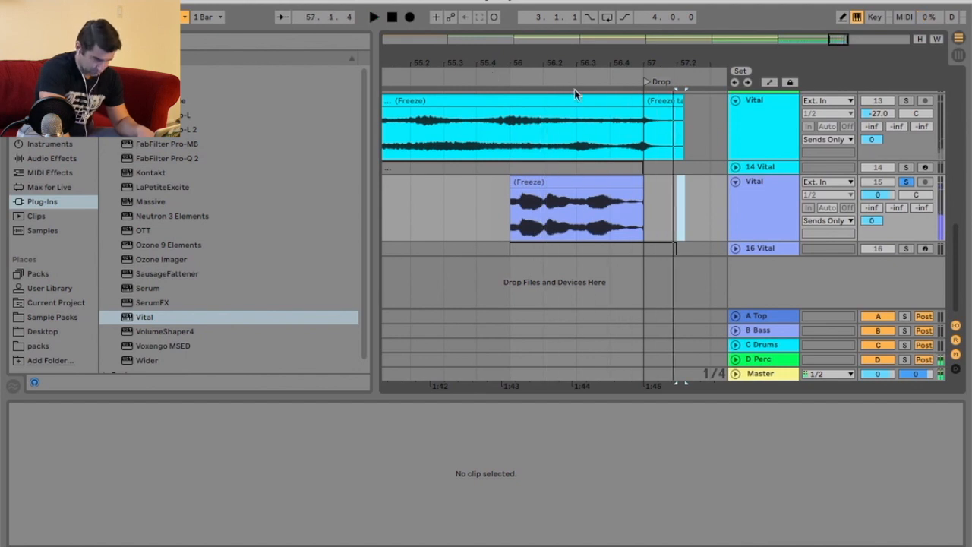
Zoom in at the Drop and draw a fade-out at the end of the flattened clip.
{"action": "left_click_drag", "start_coordinate": [658, 76], "coordinate": [654, 65]}
{"action": "right_click", "coordinate": [635, 183]}
{"action": "left_click", "coordinate": [775, 66]}
{"action": "key", "text": "a"}
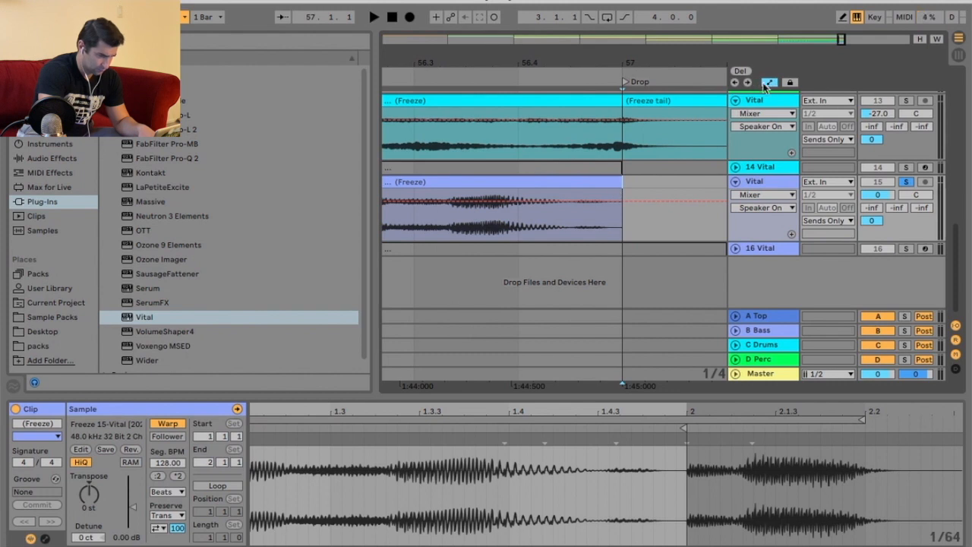
{"action": "left_click", "coordinate": [767, 83]}
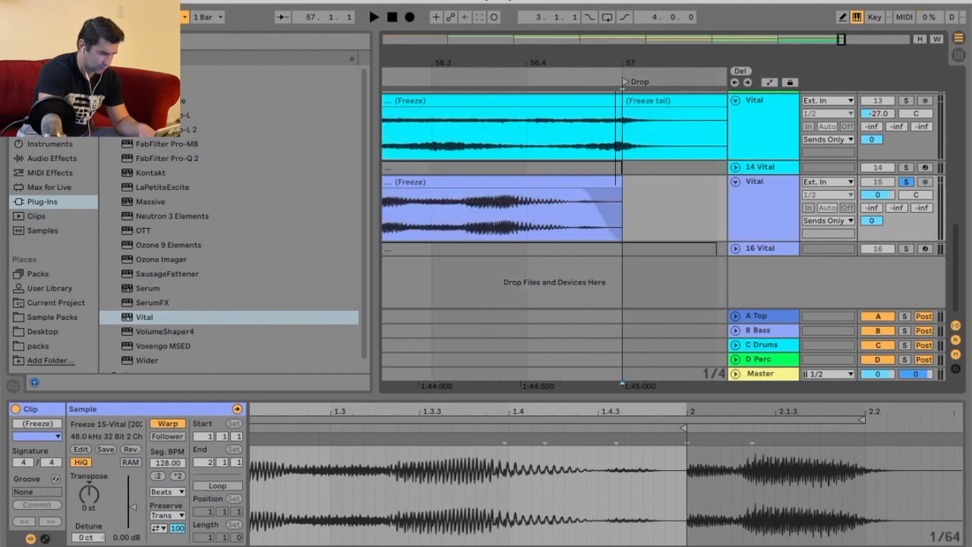
{"action": "key", "text": "minus"}
Play back the build-up into the Drop from several start positions to check the fade.
{"action": "left_click", "coordinate": [541, 73]}
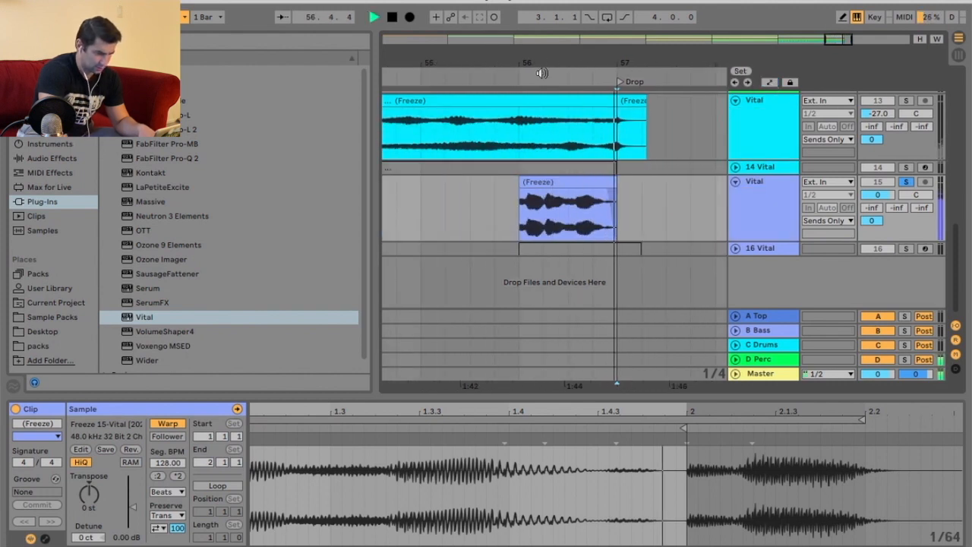
{"action": "key", "text": "space"}
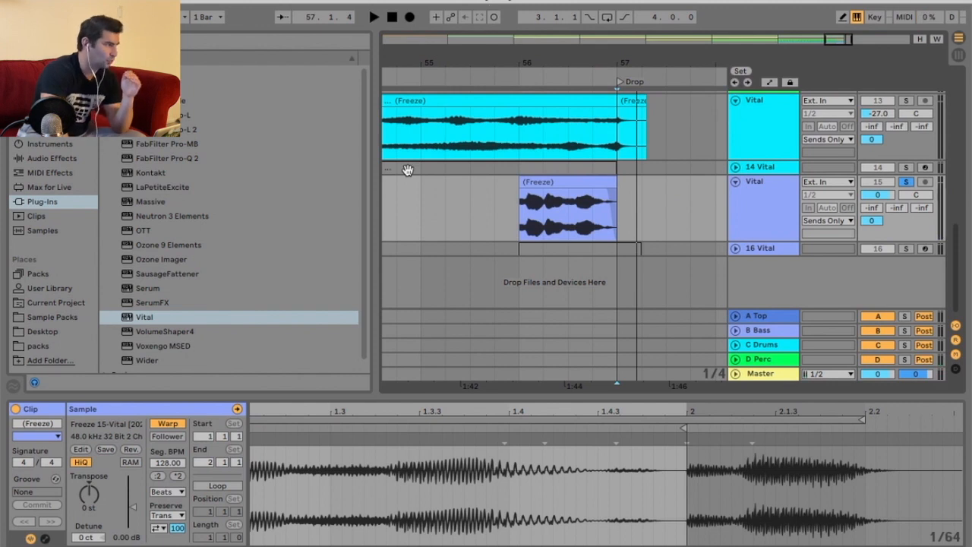
{"action": "left_click", "coordinate": [490, 77]}
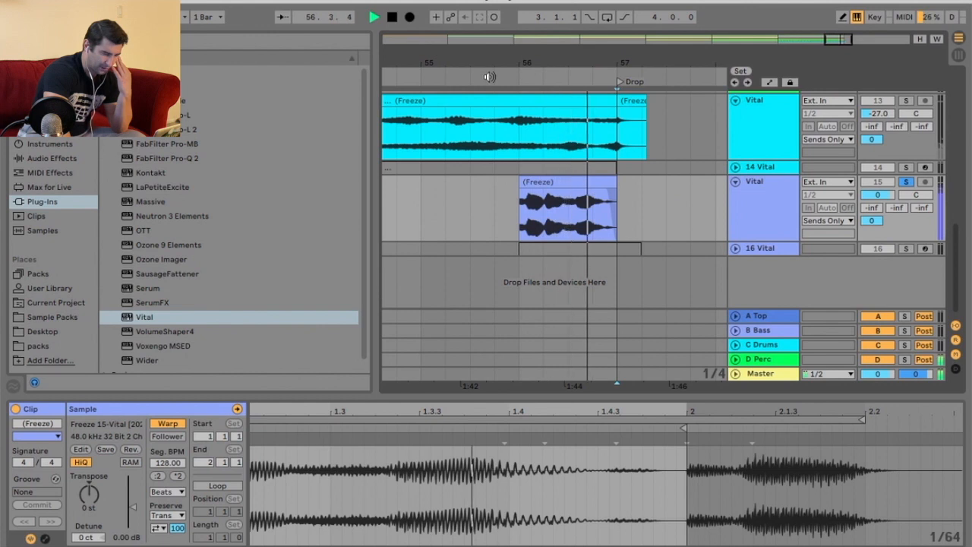
{"action": "key", "text": "space"}
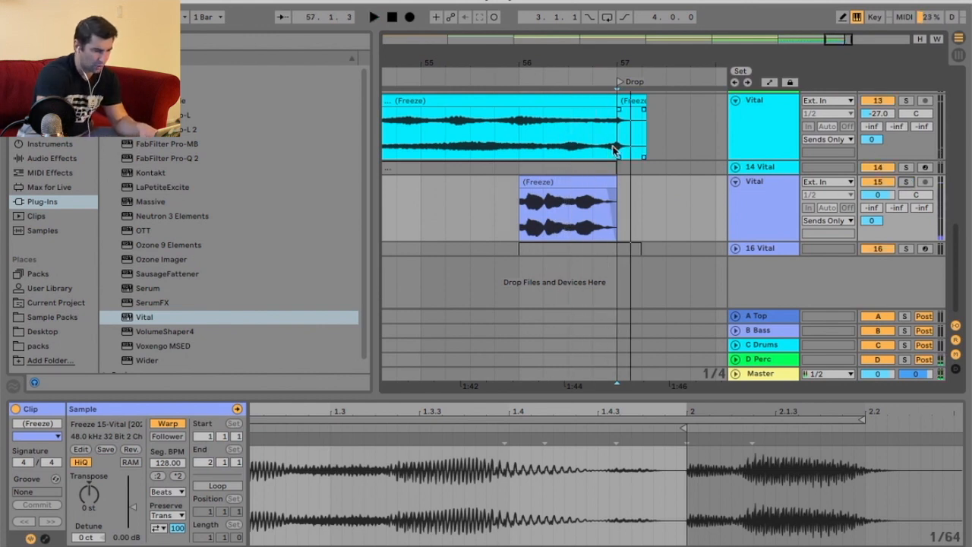
{"action": "left_click", "coordinate": [449, 75]}
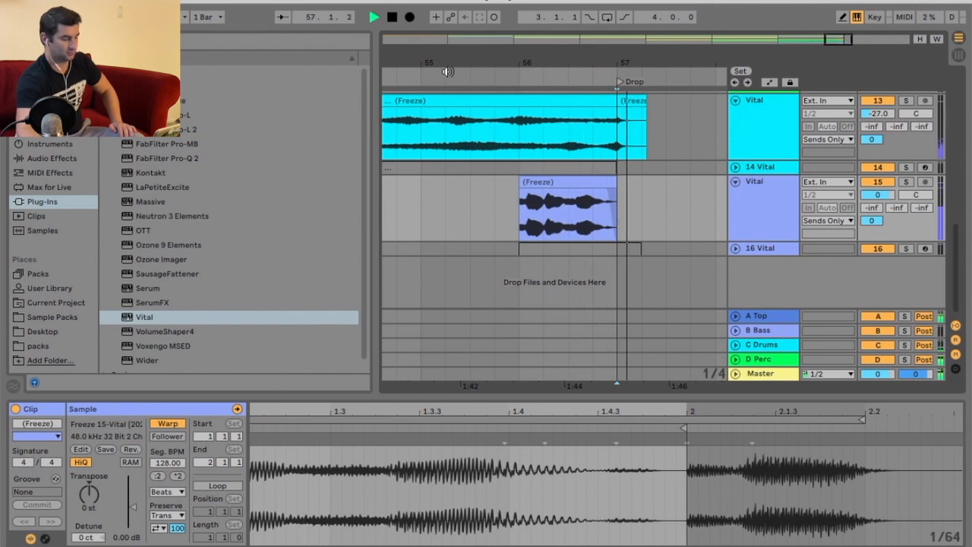
{"action": "key", "text": "space"}
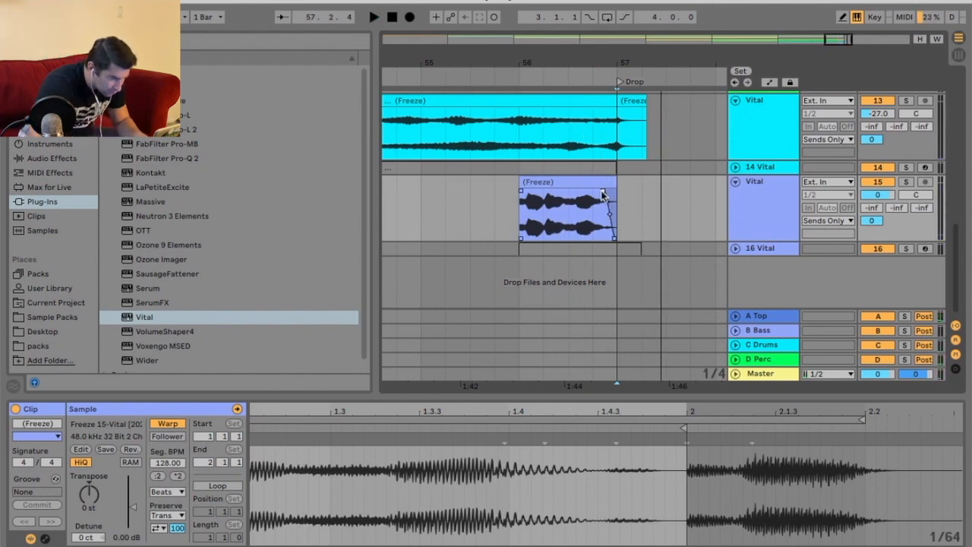
{"action": "key", "text": "space"}
Scroll up to the other Vital tracks and audition them leading into the Drop.
{"action": "scroll", "coordinate": [601, 194], "scroll_direction": "up", "scroll_amount": 3}
{"action": "scroll", "coordinate": [607, 186], "scroll_direction": "up", "scroll_amount": 3}
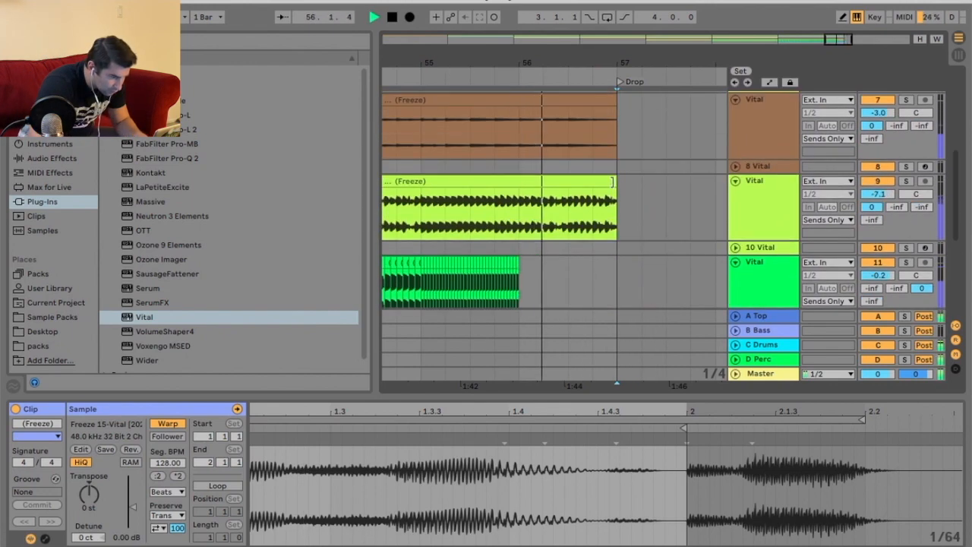
{"action": "key", "text": "space"}
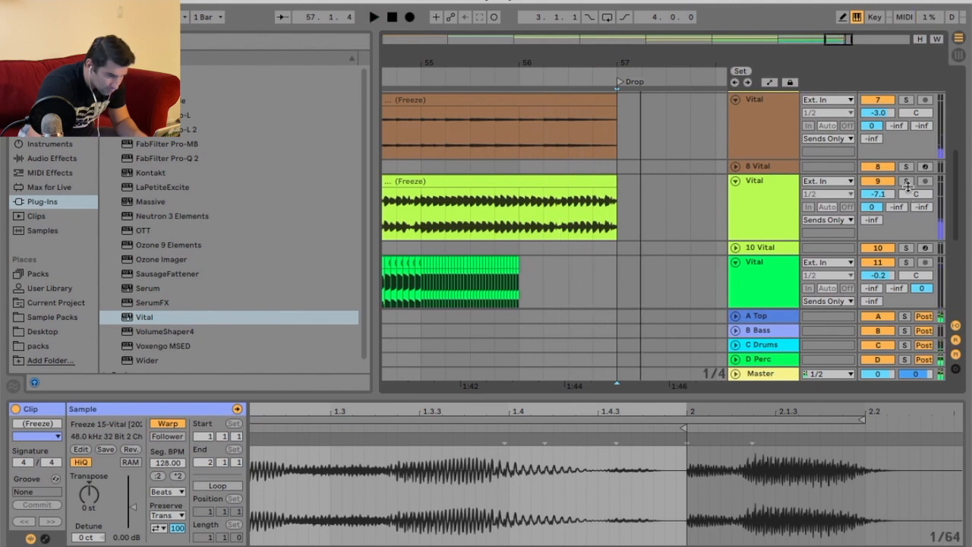
{"action": "key", "text": "space"}
{"action": "scroll", "coordinate": [657, 197], "scroll_direction": "up", "scroll_amount": 1}
{"action": "key", "text": "space"}
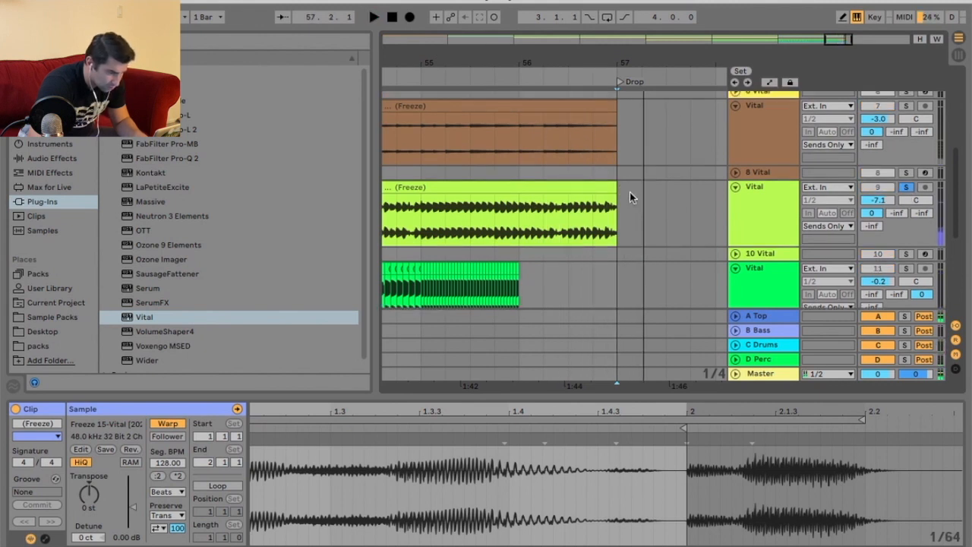
Lengthen the fade-out on the flattened lime clip so it starts about one beat before the Drop.
{"action": "right_click", "coordinate": [630, 194]}
{"action": "left_click", "coordinate": [654, 187]}
{"action": "mouse_move", "coordinate": [626, 53]}
{"action": "left_mouse_down"}
{"action": "mouse_move", "coordinate": [568, 168]}
{"action": "mouse_move", "coordinate": [519, 199]}
{"action": "left_mouse_up"}
{"action": "left_click_drag", "start_coordinate": [583, 60], "coordinate": [565, 169]}
{"action": "key", "text": "space"}
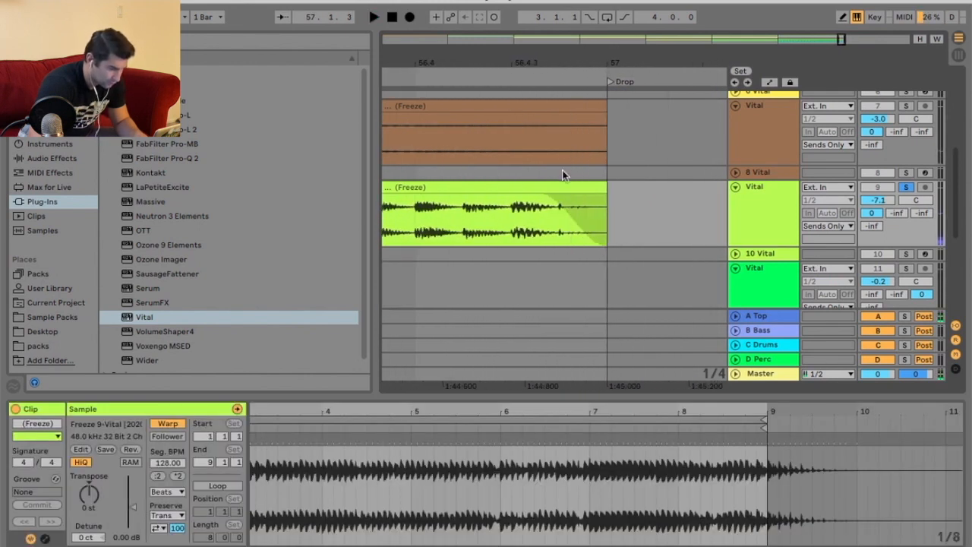
{"action": "right_click", "coordinate": [606, 200]}
{"action": "left_click", "coordinate": [763, 451]}
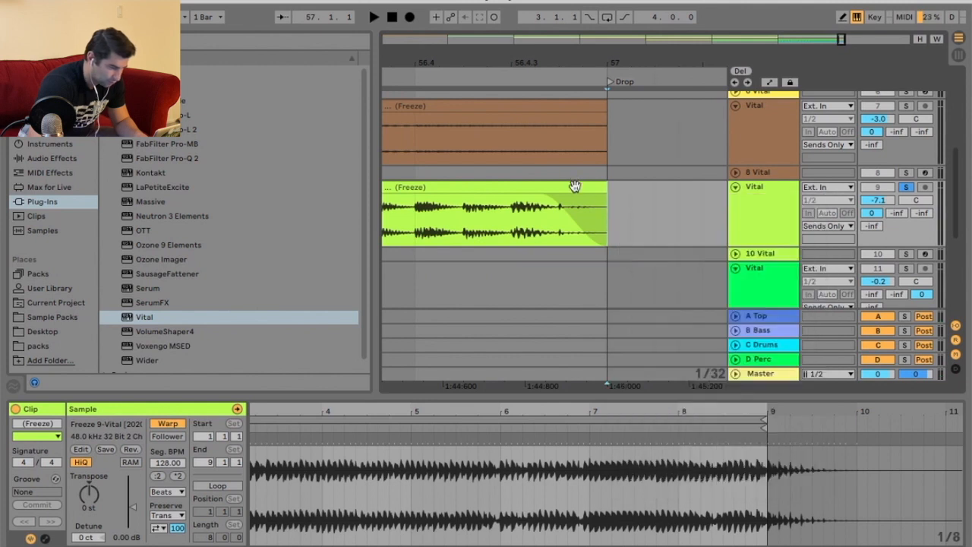
{"action": "left_click_drag", "start_coordinate": [535, 197], "coordinate": [431, 203]}
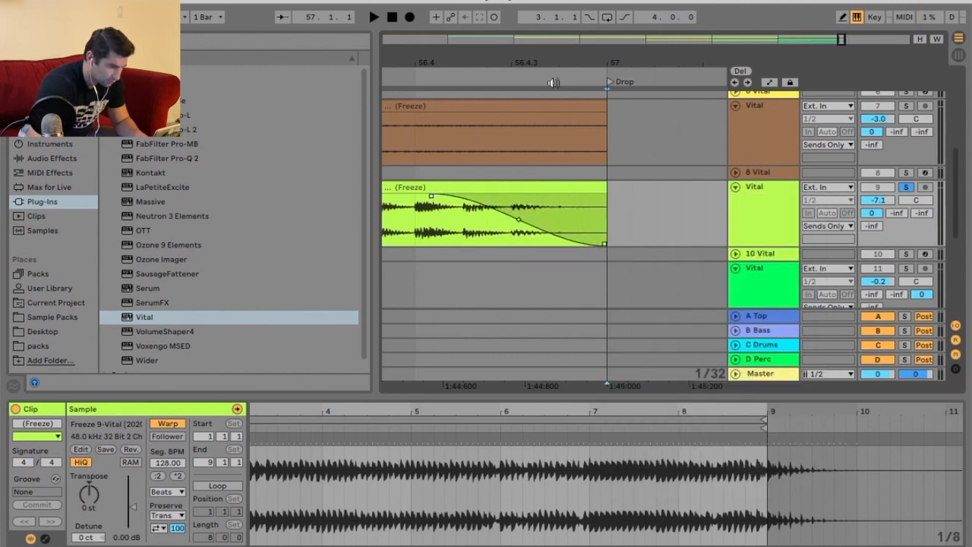
Play the upper Vital tracks from just before the Drop to check how they end.
{"action": "left_click_drag", "start_coordinate": [569, 63], "coordinate": [538, 13]}
{"action": "left_click", "coordinate": [496, 73]}
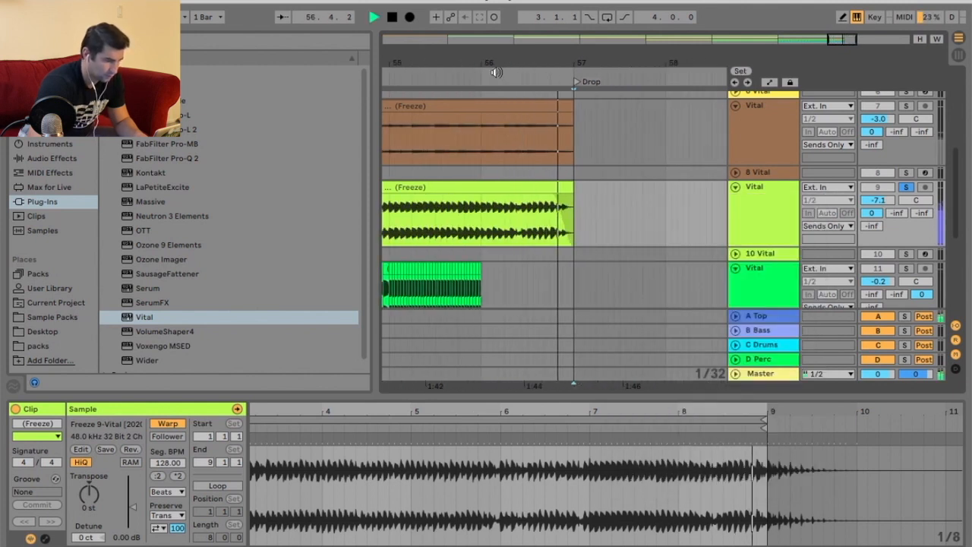
{"action": "scroll", "coordinate": [559, 166], "scroll_direction": "up", "scroll_amount": 1}
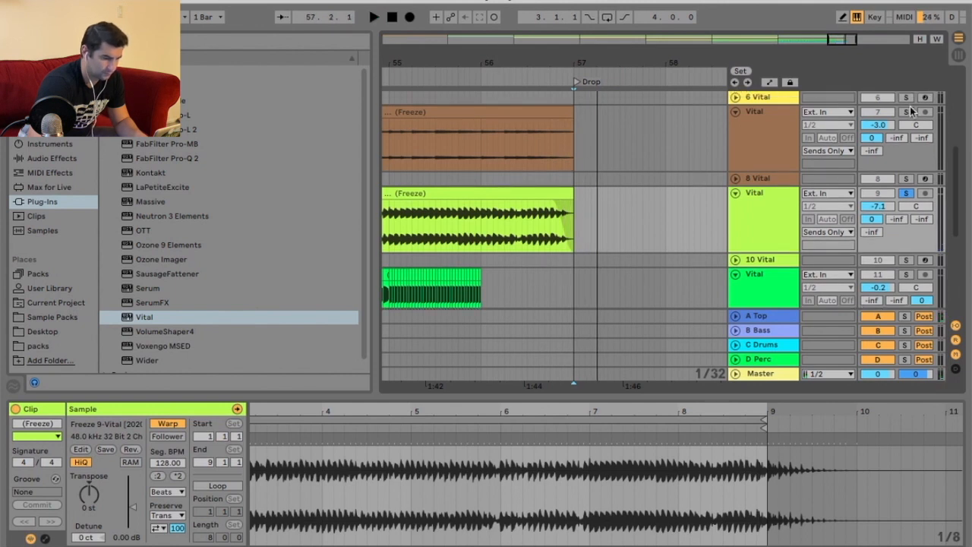
{"action": "scroll", "coordinate": [607, 130], "scroll_direction": "up", "scroll_amount": 5}
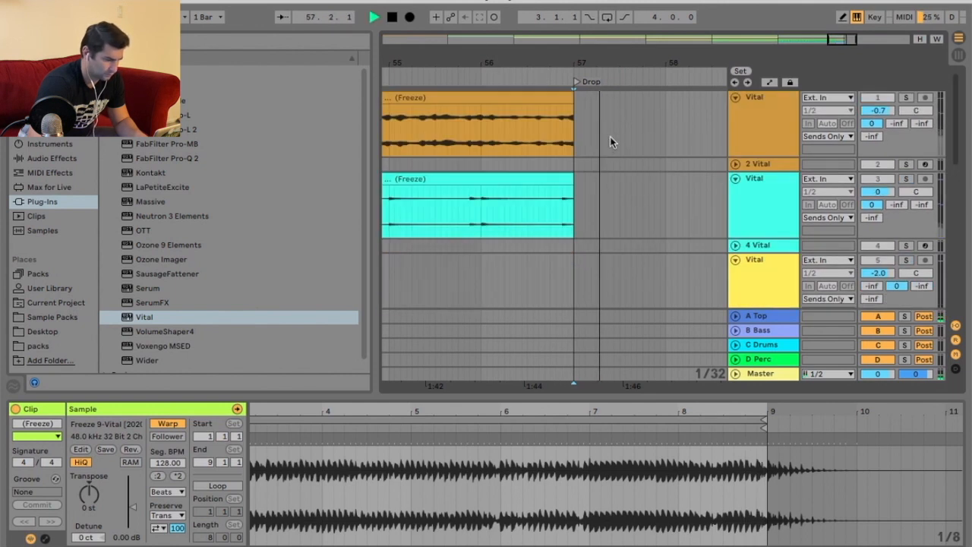
{"action": "key", "text": "space"}
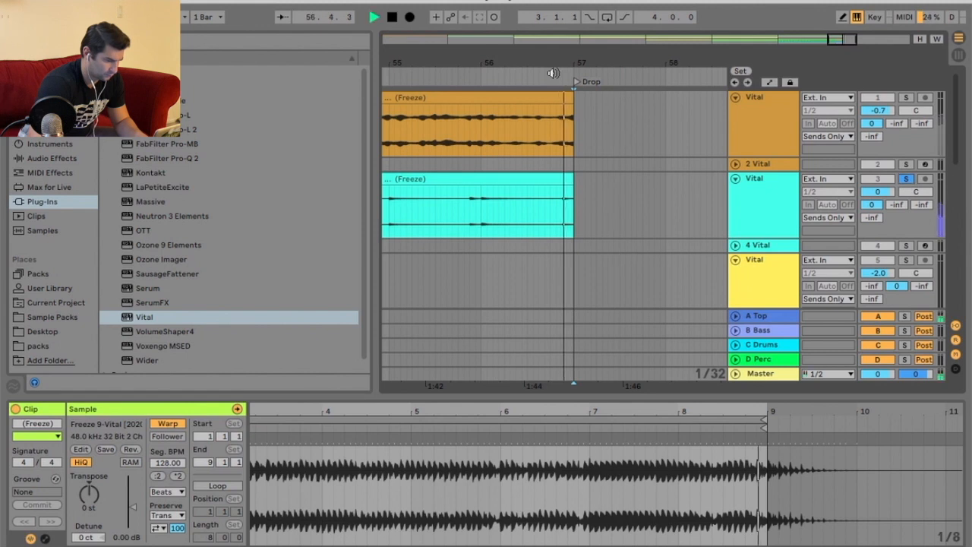
Solo the first Vital track and audition it leading into the Drop.
{"action": "left_click", "coordinate": [905, 97]}
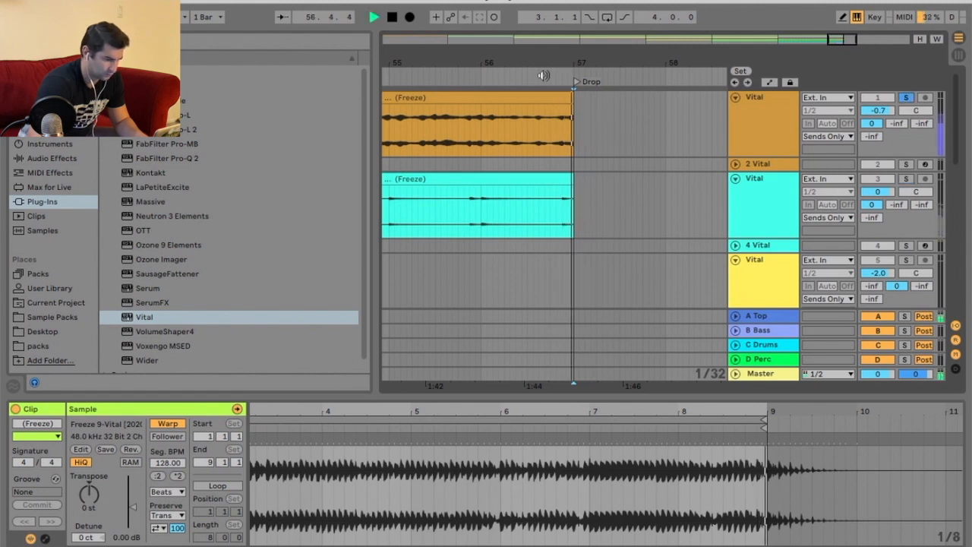
{"action": "left_click_drag", "start_coordinate": [574, 63], "coordinate": [575, 91]}
{"action": "left_click", "coordinate": [550, 106]}
{"action": "key", "text": "space"}
{"action": "key", "text": "space"}
{"action": "mouse_move", "coordinate": [565, 63]}
{"action": "left_mouse_down"}
{"action": "mouse_move", "coordinate": [577, 35]}
{"action": "mouse_move", "coordinate": [566, 96]}
{"action": "left_mouse_up"}
Shorten the Vital clips on several tracks so they end at bar 56, one bar before the Drop.
{"action": "left_click", "coordinate": [608, 186]}
{"action": "right_click", "coordinate": [607, 186]}
{"action": "left_click", "coordinate": [629, 338]}
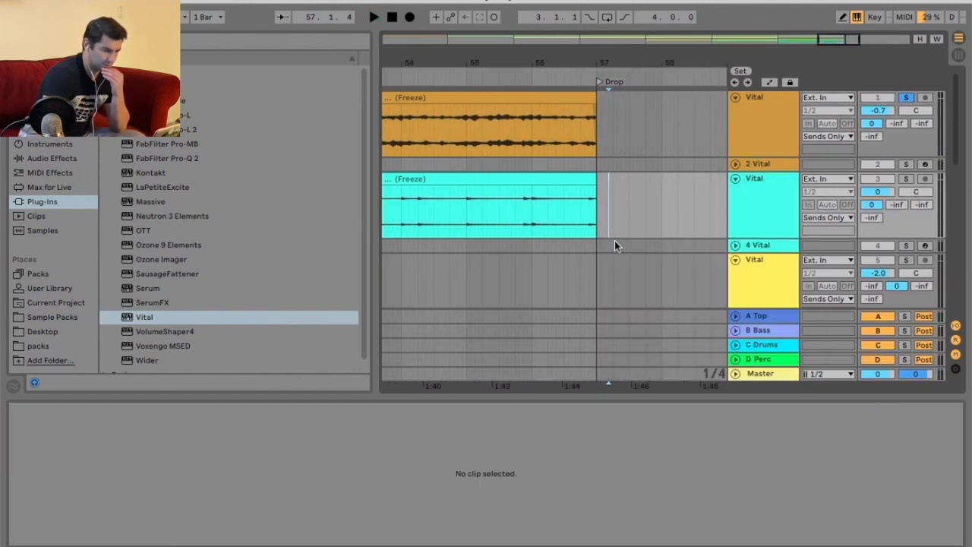
{"action": "left_click_drag", "start_coordinate": [588, 177], "coordinate": [534, 175]}
{"action": "left_click_drag", "start_coordinate": [591, 97], "coordinate": [553, 47]}
{"action": "scroll", "coordinate": [564, 109], "scroll_direction": "down", "scroll_amount": 7}
{"action": "scroll", "coordinate": [571, 163], "scroll_direction": "up", "scroll_amount": 1}
{"action": "left_click_drag", "start_coordinate": [574, 152], "coordinate": [552, 152]}
{"action": "left_click_drag", "start_coordinate": [567, 205], "coordinate": [541, 207]}
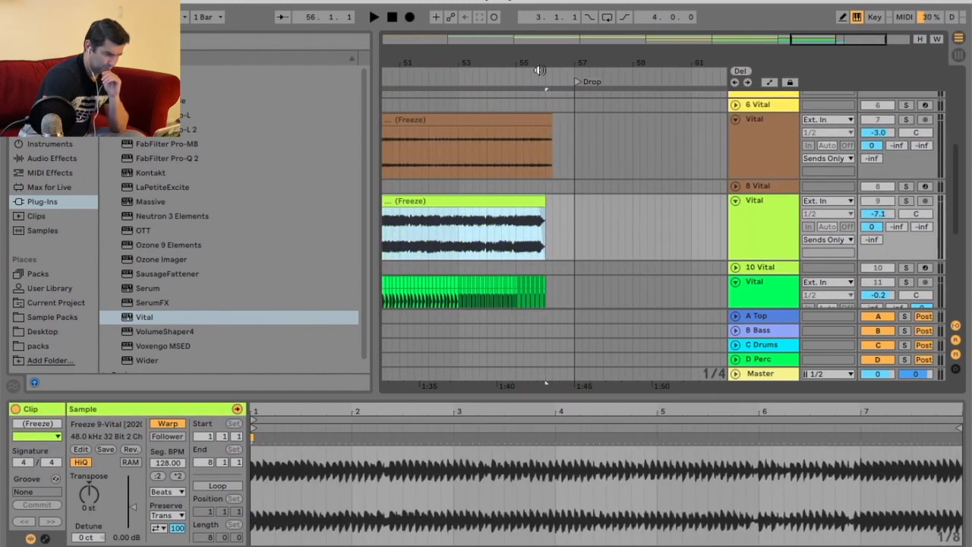
Look over the Vital tracks across the arrangement around the Build and Drop sections.
{"action": "left_click_drag", "start_coordinate": [539, 66], "coordinate": [539, 98]}
{"action": "left_click_drag", "start_coordinate": [537, 210], "coordinate": [536, 209]}
{"action": "left_click_drag", "start_coordinate": [611, 67], "coordinate": [681, 32]}
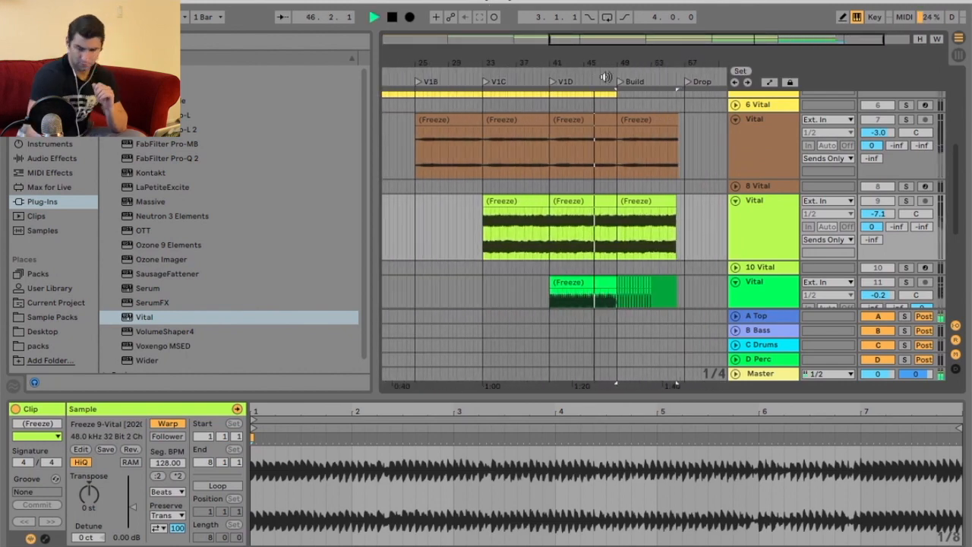
{"action": "double_click", "coordinate": [911, 120]}
{"action": "scroll", "coordinate": [703, 191], "scroll_direction": "down", "scroll_amount": 5}
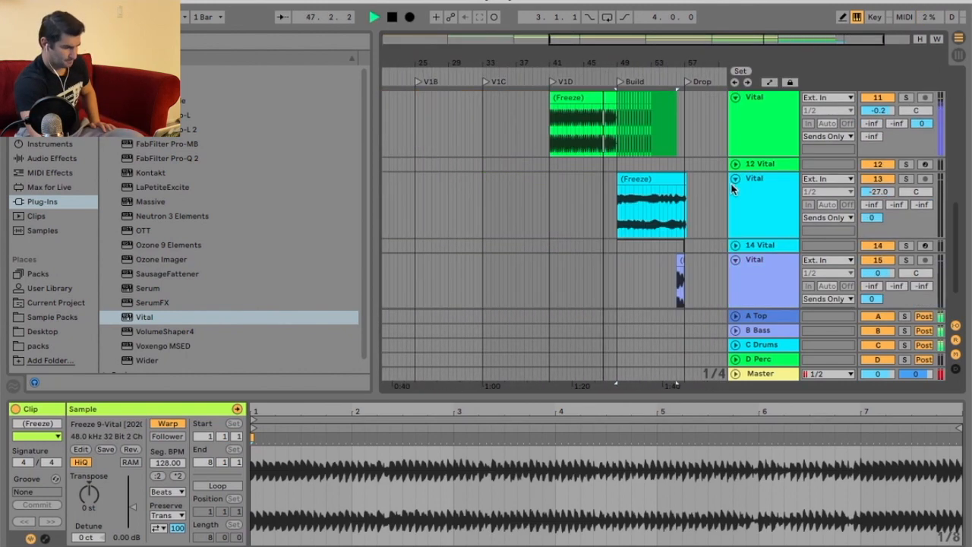
{"action": "scroll", "coordinate": [703, 190], "scroll_direction": "up", "scroll_amount": 2}
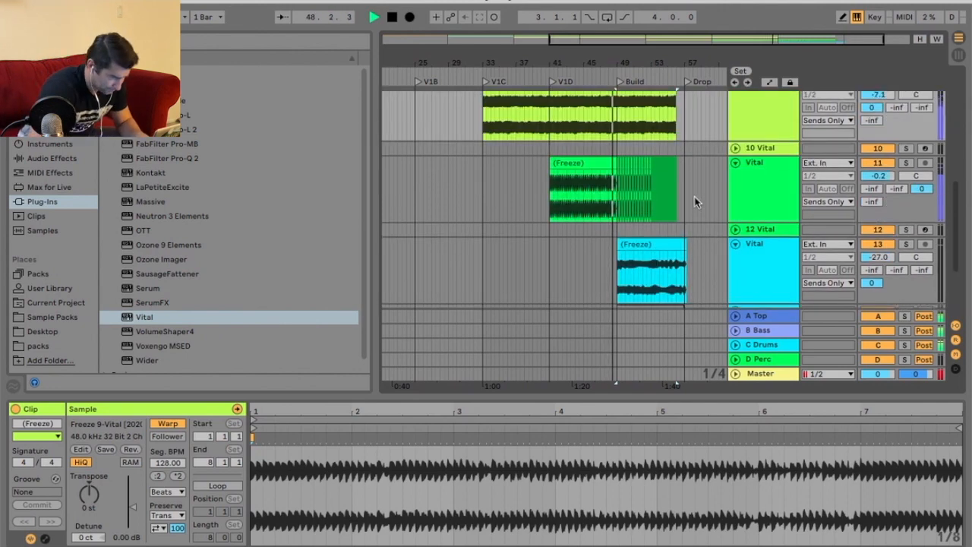
{"action": "left_click_drag", "start_coordinate": [642, 65], "coordinate": [598, 65]}
{"action": "scroll", "coordinate": [600, 117], "scroll_direction": "up", "scroll_amount": 2}
{"action": "scroll", "coordinate": [601, 118], "scroll_direction": "right", "scroll_amount": 2}
{"action": "left_click_drag", "start_coordinate": [522, 65], "coordinate": [520, 53]}
{"action": "left_click", "coordinate": [506, 144]}
{"action": "scroll", "coordinate": [592, 184], "scroll_direction": "up", "scroll_amount": 3}
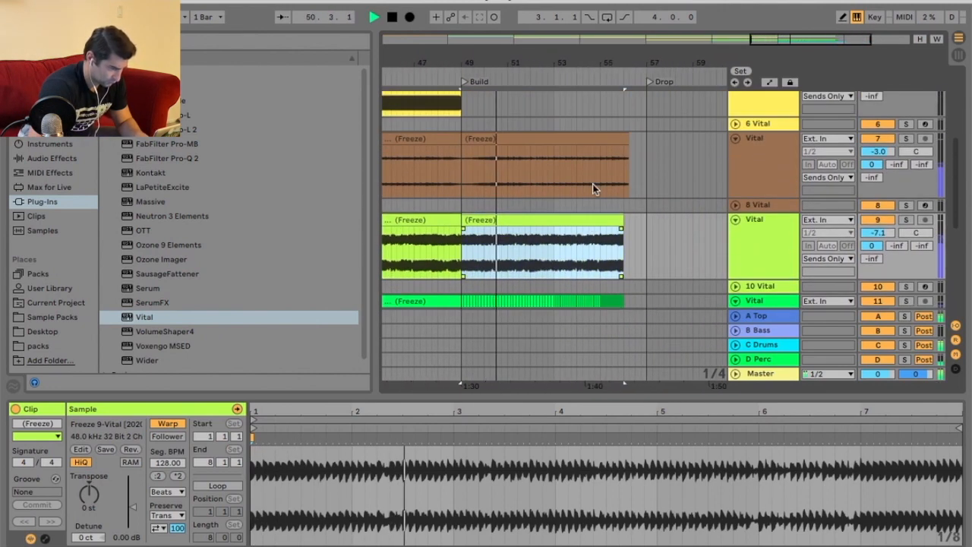
{"action": "scroll", "coordinate": [592, 183], "scroll_direction": "up", "scroll_amount": 5}
Select the first Vital track's clip before the Drop and set its warp mode to Complex Pro.
{"action": "left_click", "coordinate": [592, 180]}
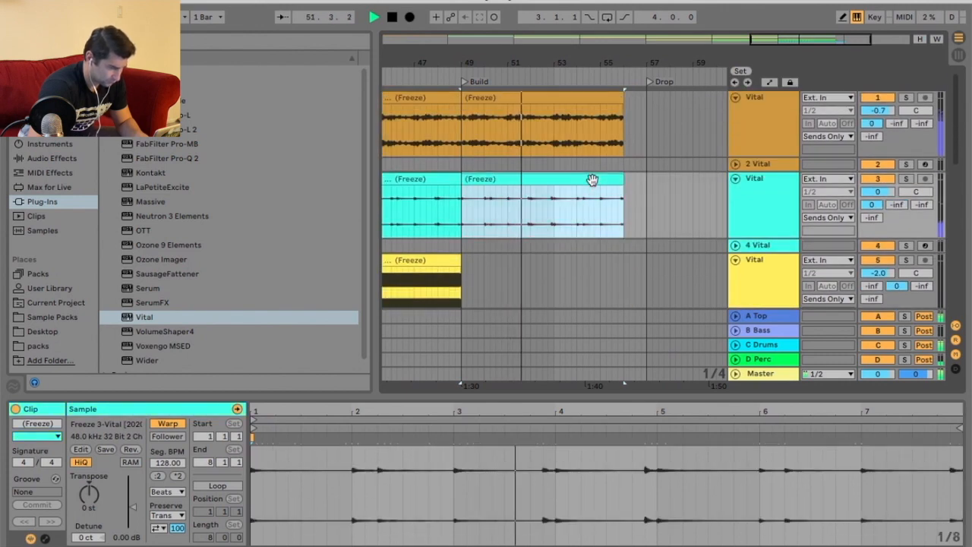
{"action": "left_click", "coordinate": [582, 98]}
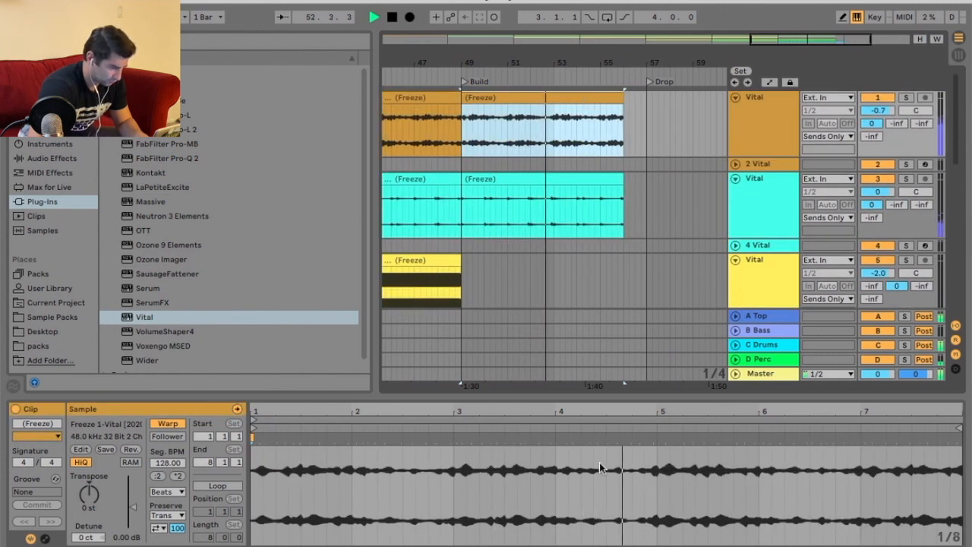
{"action": "left_click", "coordinate": [168, 491]}
{"action": "left_click", "coordinate": [181, 537]}
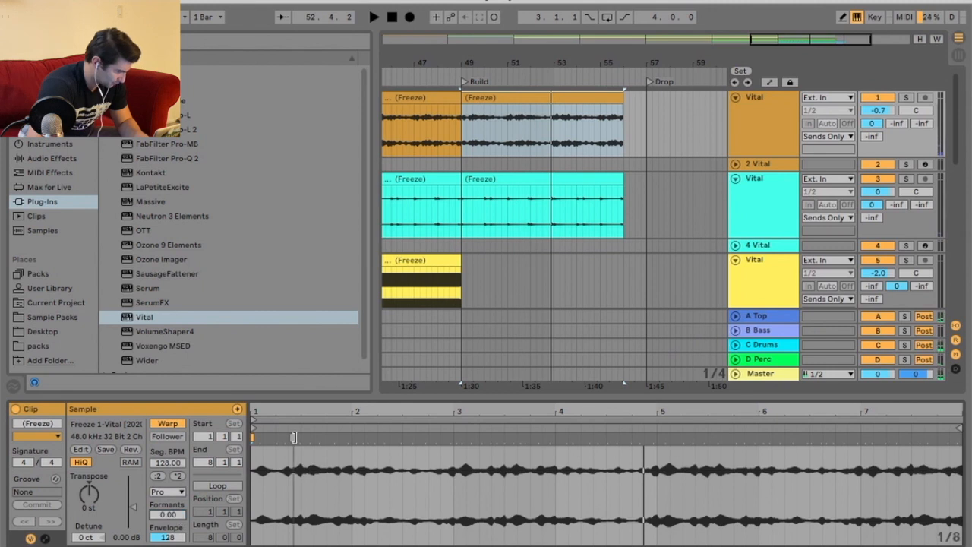
Draw a transposition envelope on that clip rising to +12 st toward its end.
{"action": "left_click", "coordinate": [44, 539]}
{"action": "left_click", "coordinate": [277, 422]}
{"action": "left_click", "coordinate": [270, 430]}
{"action": "left_click", "coordinate": [277, 435]}
{"action": "left_click", "coordinate": [286, 459]}
{"action": "left_click", "coordinate": [713, 494]}
{"action": "mouse_move", "coordinate": [962, 493]}
{"action": "left_mouse_down"}
{"action": "mouse_move", "coordinate": [962, 446]}
{"action": "mouse_move", "coordinate": [960, 477]}
{"action": "left_mouse_up"}
Play the pitch-rising clip from the Build to hear the ramp into the Drop.
{"action": "key", "text": "space"}
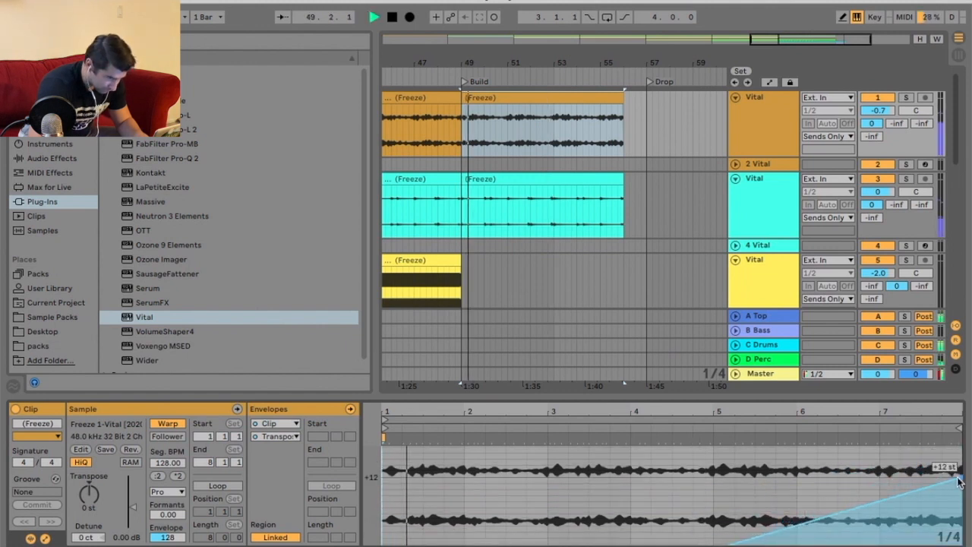
{"action": "left_click", "coordinate": [553, 81]}
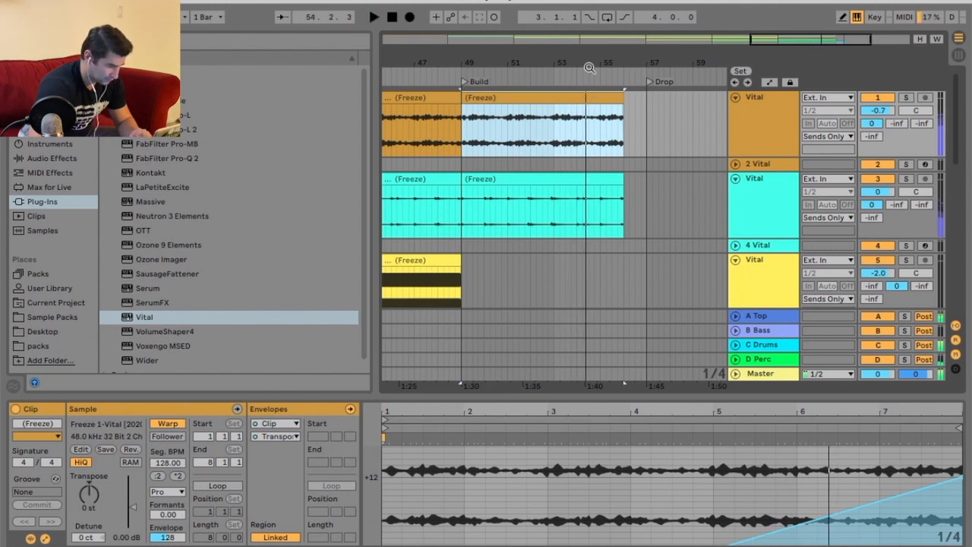
{"action": "left_click_drag", "start_coordinate": [589, 69], "coordinate": [629, 91]}
{"action": "key", "text": "space"}
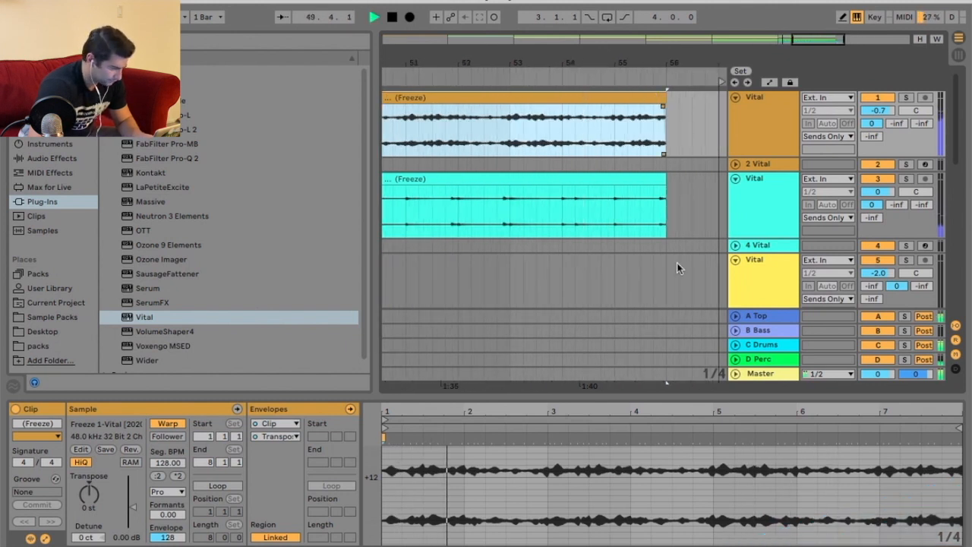
{"action": "scroll", "coordinate": [678, 267], "scroll_direction": "down", "scroll_amount": 4}
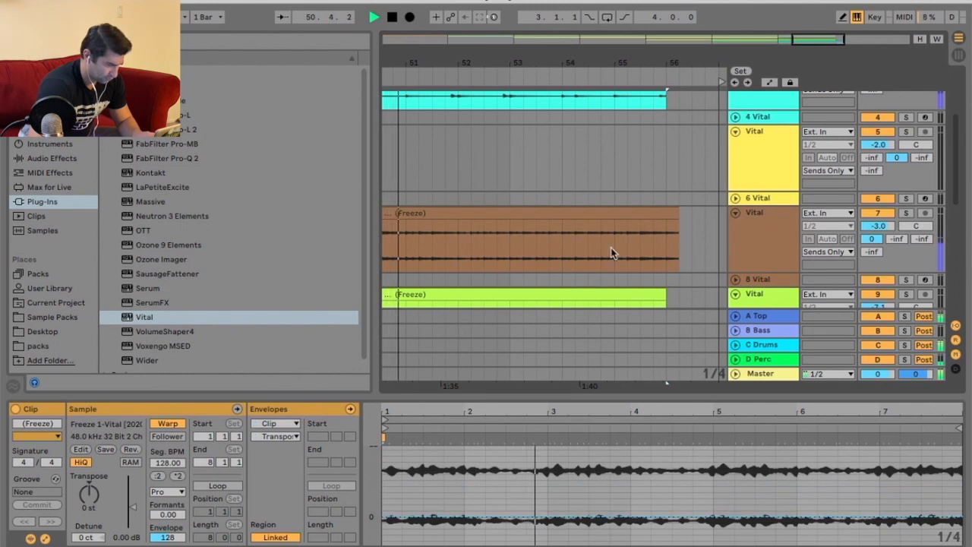
{"action": "scroll", "coordinate": [612, 253], "scroll_direction": "up", "scroll_amount": 4}
{"action": "key", "text": "space"}
Select bar 53 of the first Vital clip and duplicate it twice to fill up to bar 56.
{"action": "left_click_drag", "start_coordinate": [665, 95], "coordinate": [514, 99]}
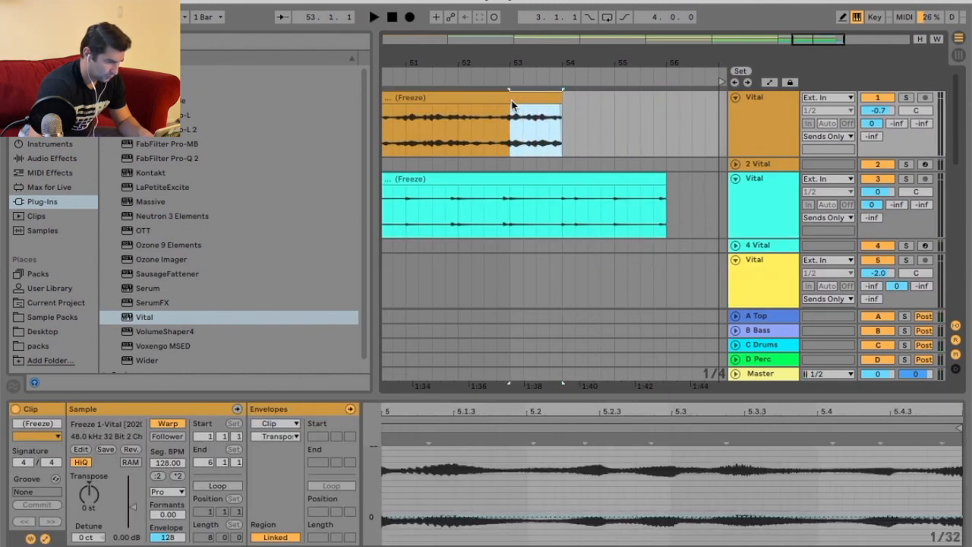
{"action": "key", "text": "ctrl+d"}
{"action": "key", "text": "ctrl+d"}
{"action": "left_click", "coordinate": [455, 76]}
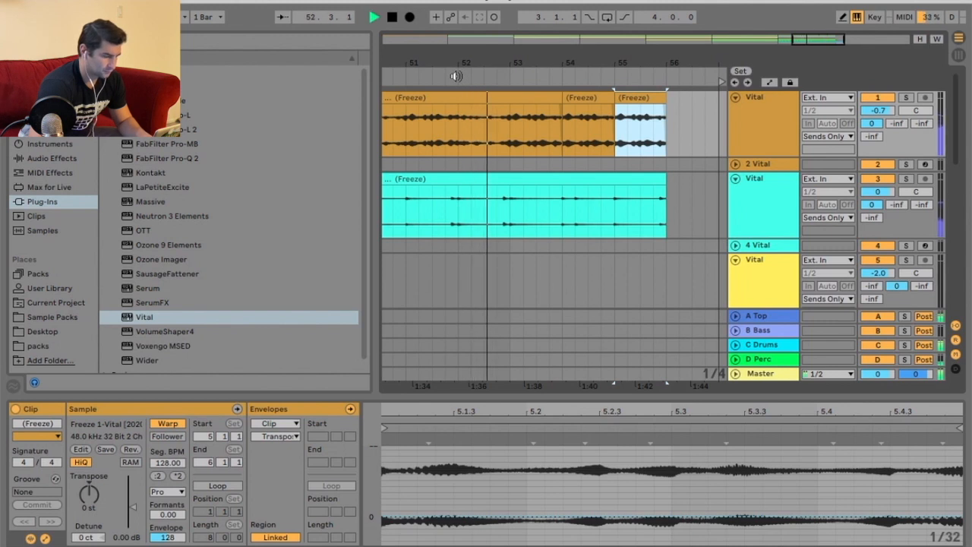
{"action": "key", "text": "space"}
Select a half-bar slice and duplicate it three times to create shorter repeats before bar 56.
{"action": "left_click_drag", "start_coordinate": [560, 101], "coordinate": [508, 100]}
{"action": "key", "text": "ctrl+d"}
{"action": "key", "text": "ctrl+d"}
{"action": "key", "text": "ctrl+d"}
{"action": "key", "text": "ctrl+d"}
{"action": "key", "text": "ctrl+d"}
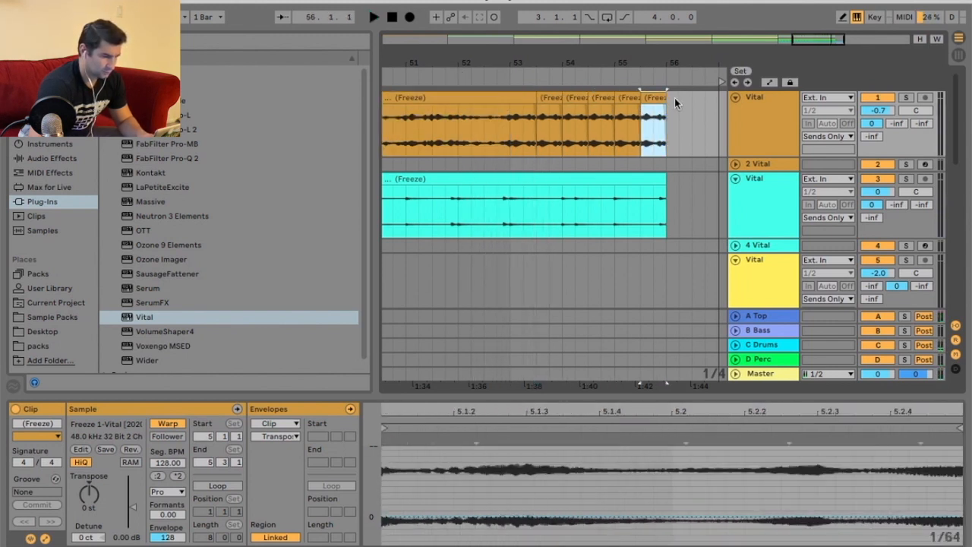
Paste the slice repeatedly starting at the Build on bar 49 to fill the section with stutter repeats.
{"action": "left_click_drag", "start_coordinate": [671, 69], "coordinate": [671, 60]}
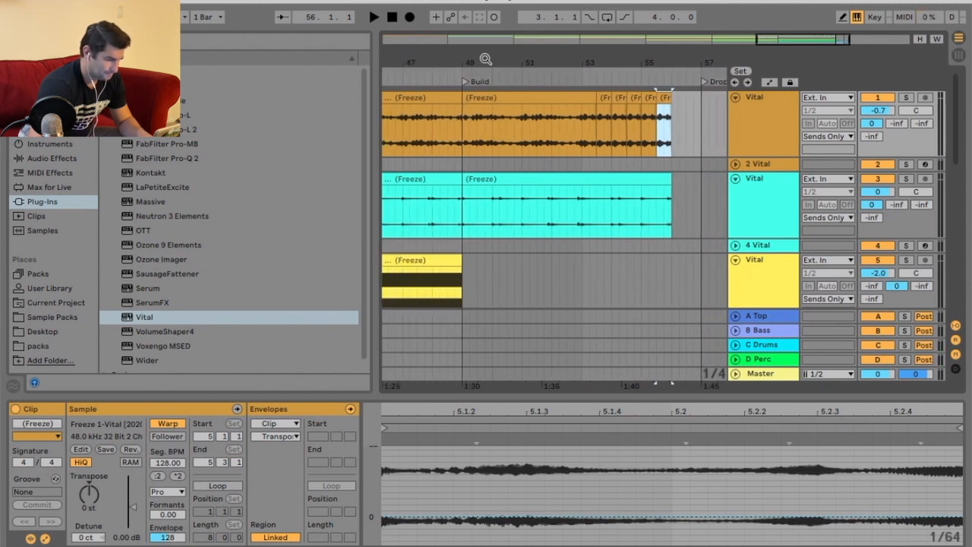
{"action": "left_click", "coordinate": [606, 97]}
{"action": "left_click", "coordinate": [460, 129]}
{"action": "key", "text": "ctrl+v"}
{"action": "key", "text": "ctrl+v"}
{"action": "key", "text": "ctrl+v"}
{"action": "key", "text": "ctrl+v"}
{"action": "key", "text": "ctrl+v"}
{"action": "key", "text": "ctrl+v"}
{"action": "key", "text": "ctrl+v"}
{"action": "key", "text": "ctrl+v"}
{"action": "key", "text": "ctrl+v"}
{"action": "key", "text": "ctrl+v"}
{"action": "key", "text": "ctrl+v"}
{"action": "key", "text": "ctrl+v"}
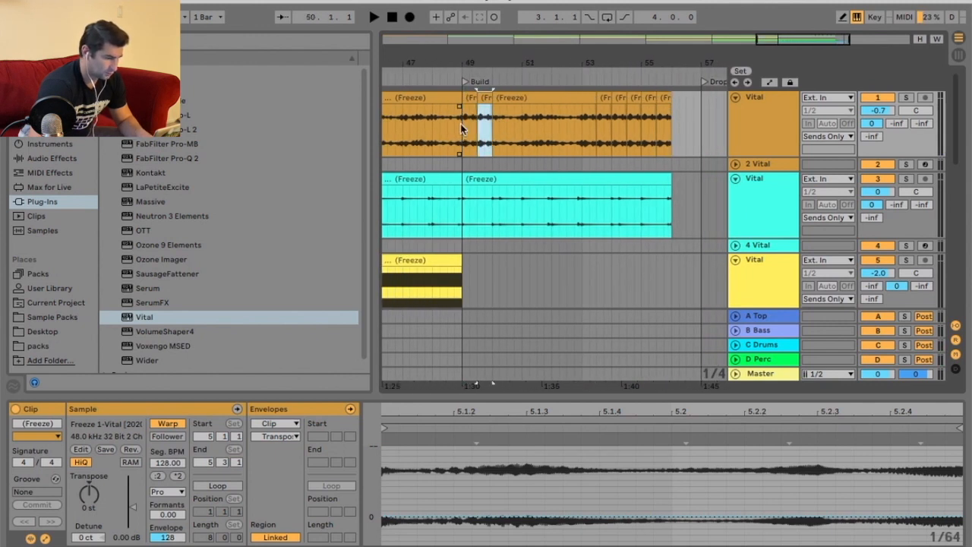
{"action": "key", "text": "ctrl+v"}
{"action": "key", "text": "ctrl+v"}
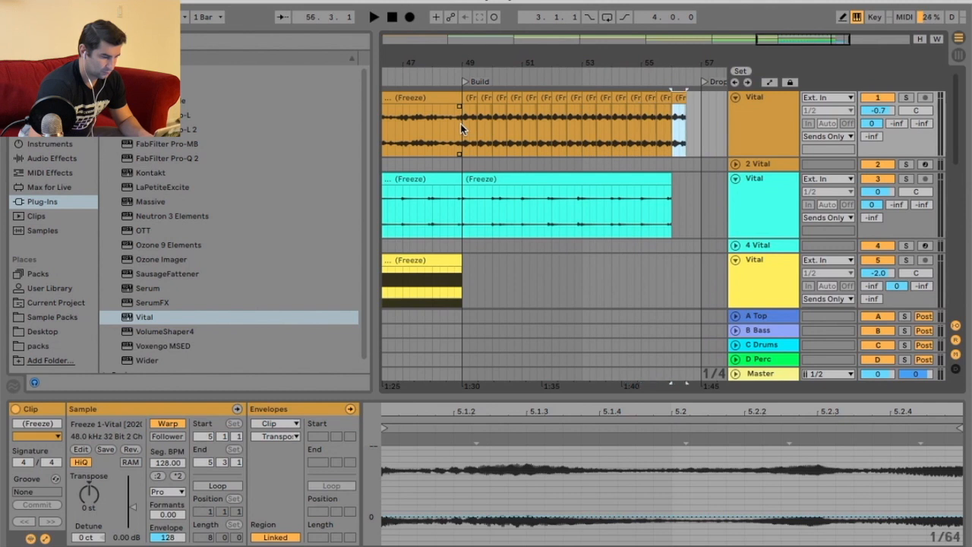
Play the chopped build-up into the Drop to check the repeats.
{"action": "key", "text": "space"}
{"action": "left_click", "coordinate": [454, 70]}
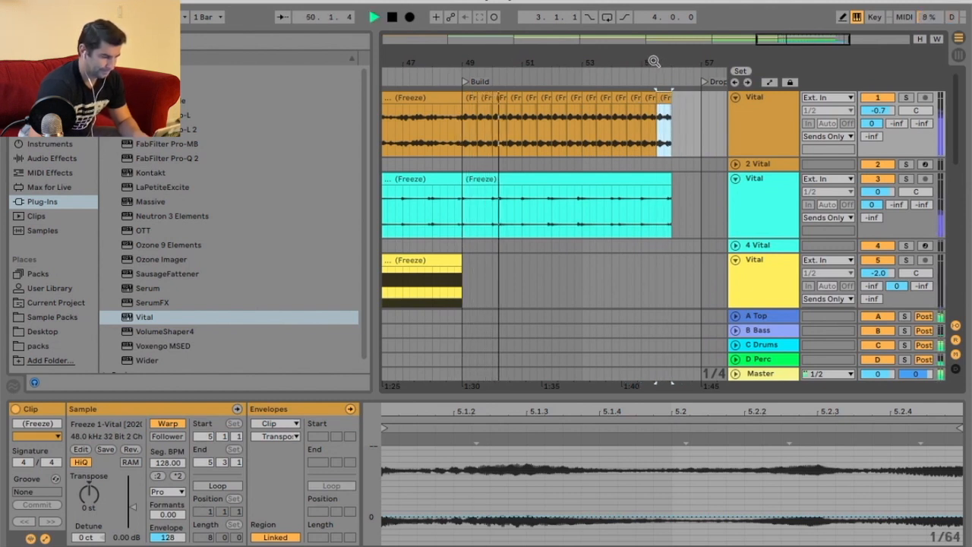
{"action": "left_click_drag", "start_coordinate": [657, 61], "coordinate": [522, 97]}
{"action": "right_click", "coordinate": [688, 117]}
{"action": "left_click", "coordinate": [717, 287]}
{"action": "key", "text": "space"}
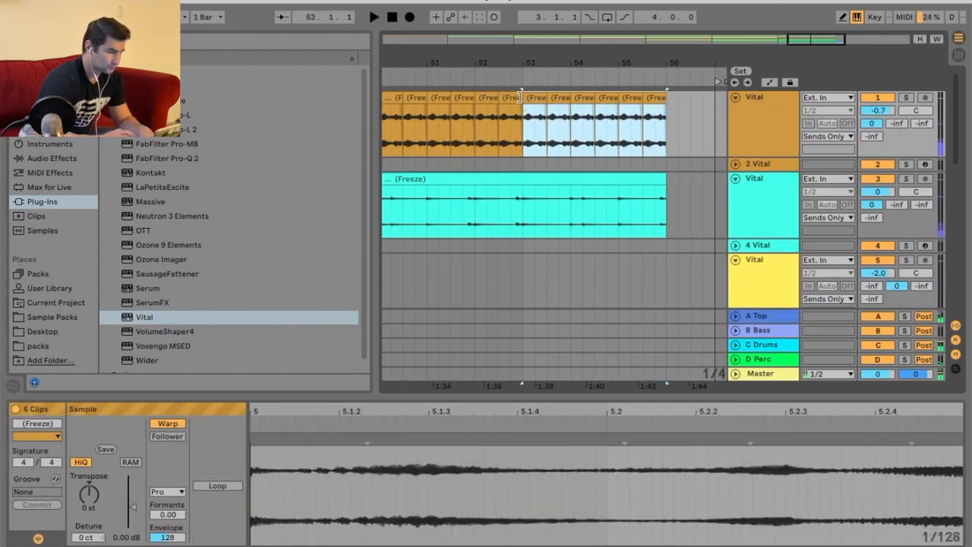
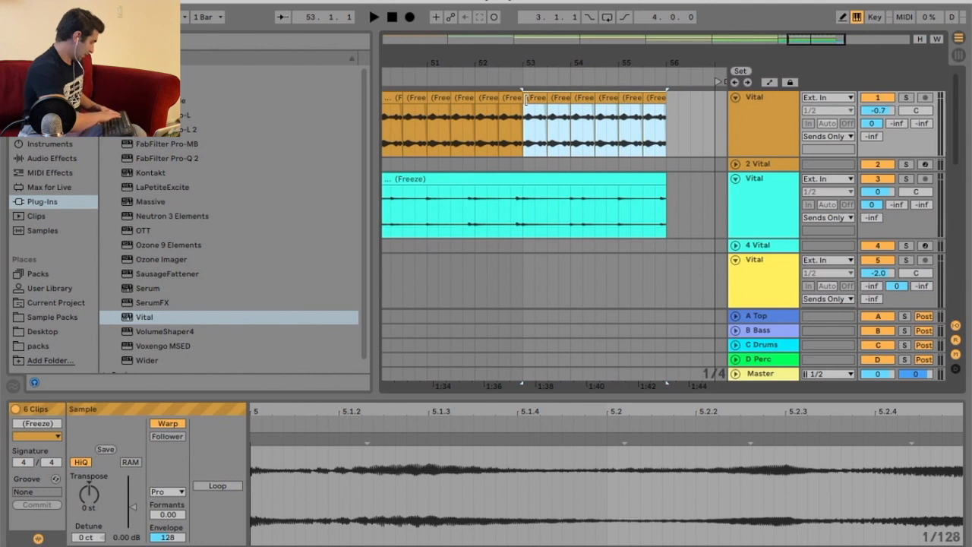
Consolidate the repeats from bar 53 to 56 into one clip and set its warp mode to Pro.
{"action": "key", "text": "ctrl+j"}
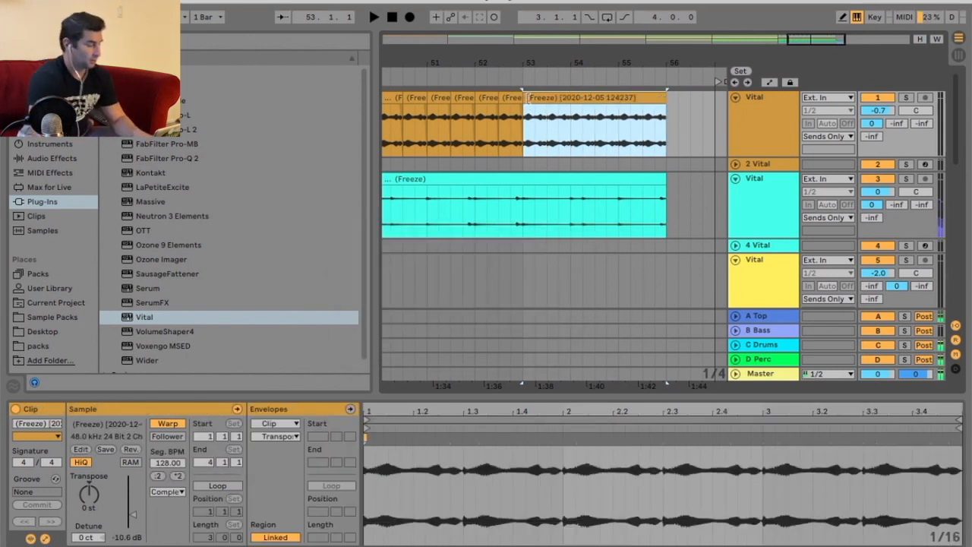
{"action": "left_click", "coordinate": [167, 491]}
{"action": "left_click", "coordinate": [173, 529]}
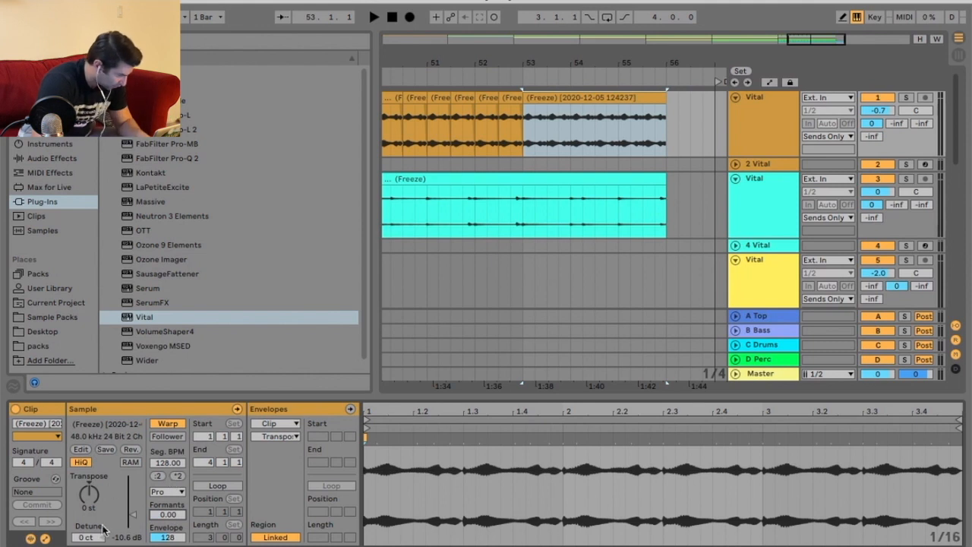
Draw a clip transposition envelope ramping up to +12 st across the consolidated clip and play it from bar 52.
{"action": "left_click", "coordinate": [276, 423]}
{"action": "left_click", "coordinate": [276, 422]}
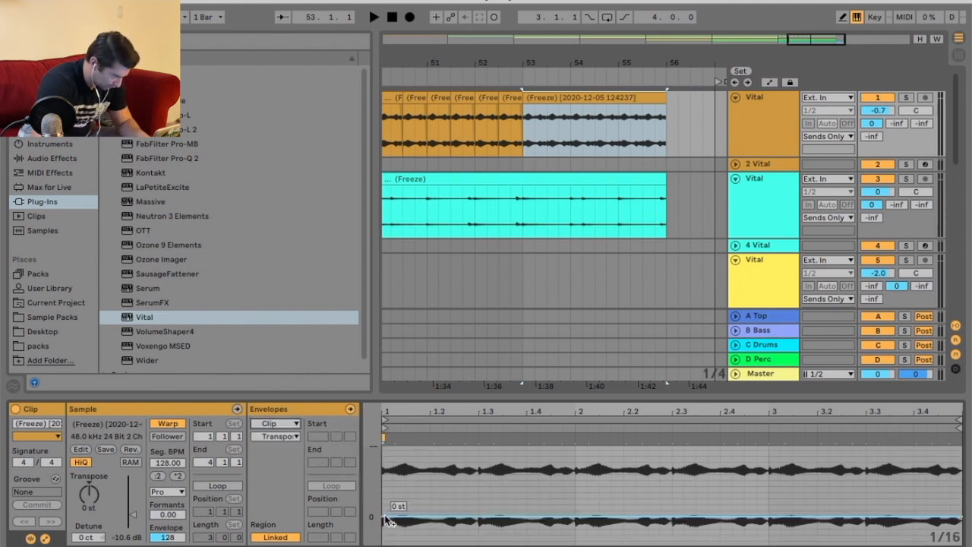
{"action": "left_click_drag", "start_coordinate": [961, 520], "coordinate": [959, 541]}
{"action": "left_click_drag", "start_coordinate": [960, 451], "coordinate": [960, 499]}
{"action": "left_click", "coordinate": [488, 73]}
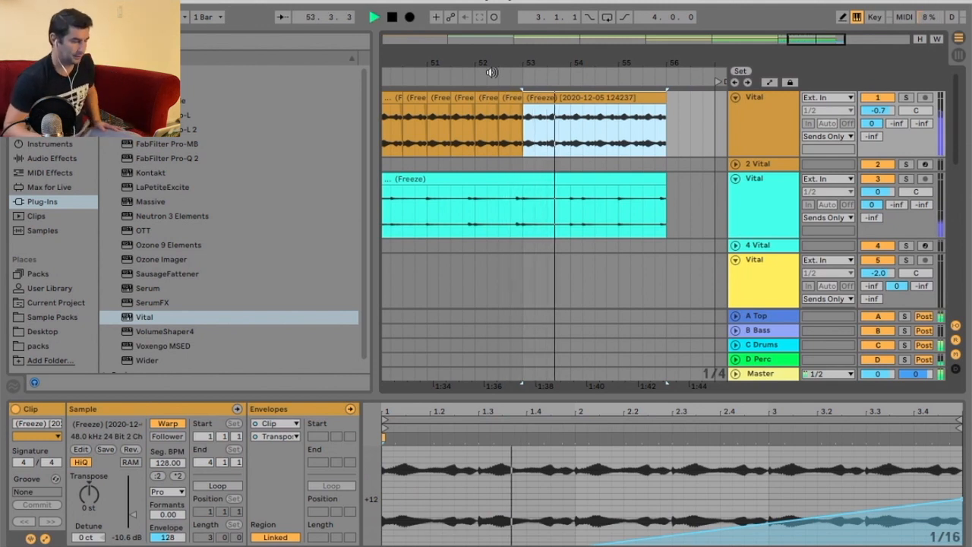
{"action": "scroll", "coordinate": [689, 169], "scroll_direction": "down", "scroll_amount": 2}
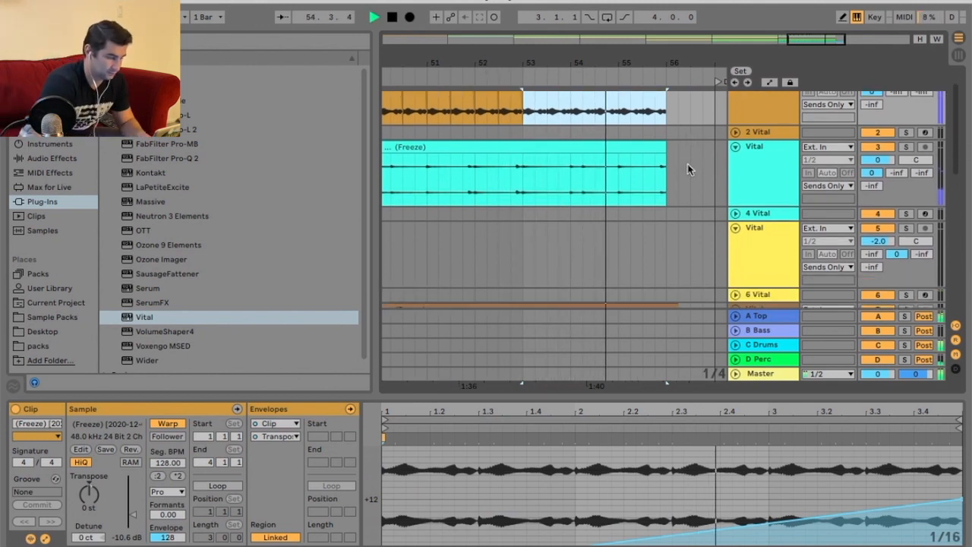
Trim the end of the brown Vital clip back to bar 56.
{"action": "left_click_drag", "start_coordinate": [658, 67], "coordinate": [664, 97]}
{"action": "scroll", "coordinate": [691, 191], "scroll_direction": "down", "scroll_amount": 3}
{"action": "scroll", "coordinate": [692, 191], "scroll_direction": "down", "scroll_amount": 2}
{"action": "left_click_drag", "start_coordinate": [670, 174], "coordinate": [656, 174]}
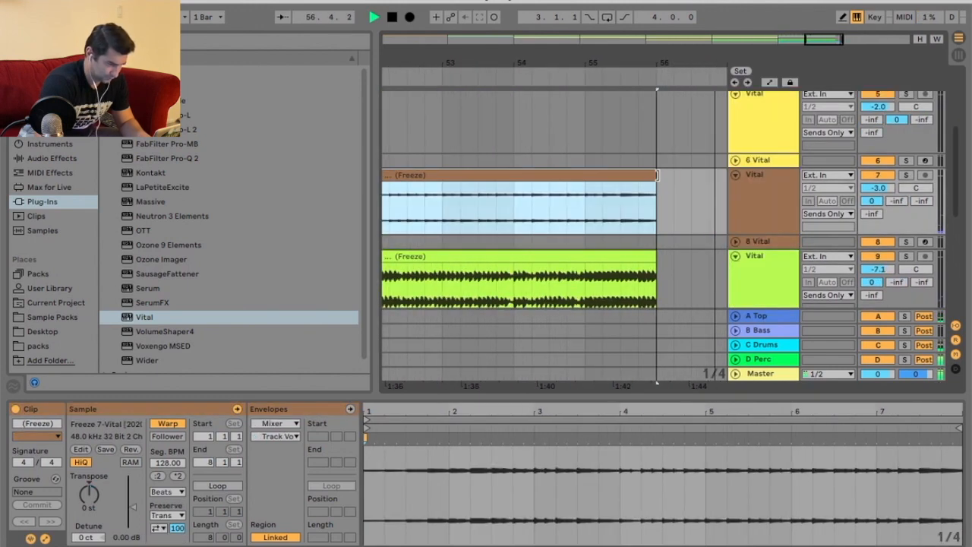
Play the build-up from bar 55 while scrolling through the lower Vital tracks.
{"action": "left_click_drag", "start_coordinate": [688, 69], "coordinate": [689, 44]}
{"action": "left_click", "coordinate": [622, 77]}
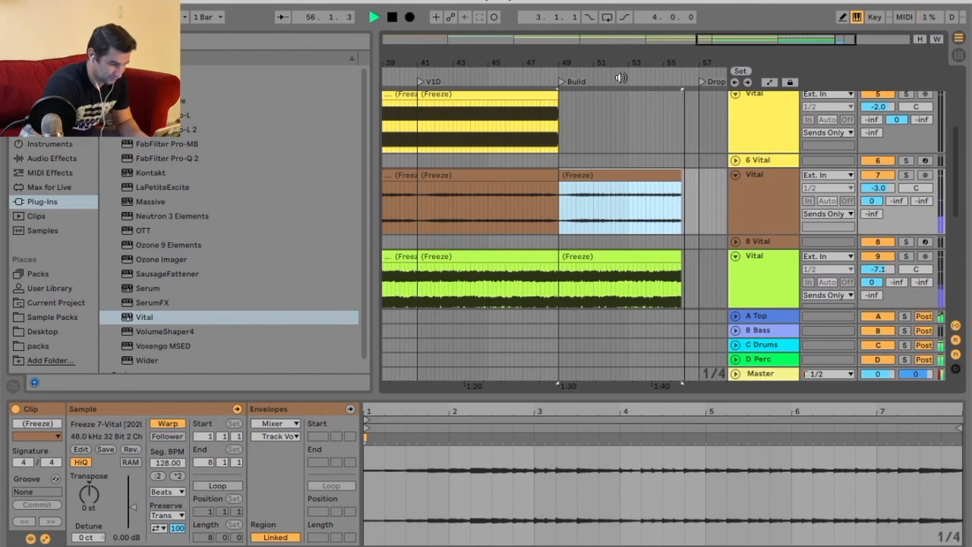
{"action": "scroll", "coordinate": [725, 141], "scroll_direction": "down", "scroll_amount": 5}
{"action": "scroll", "coordinate": [725, 142], "scroll_direction": "down", "scroll_amount": 3}
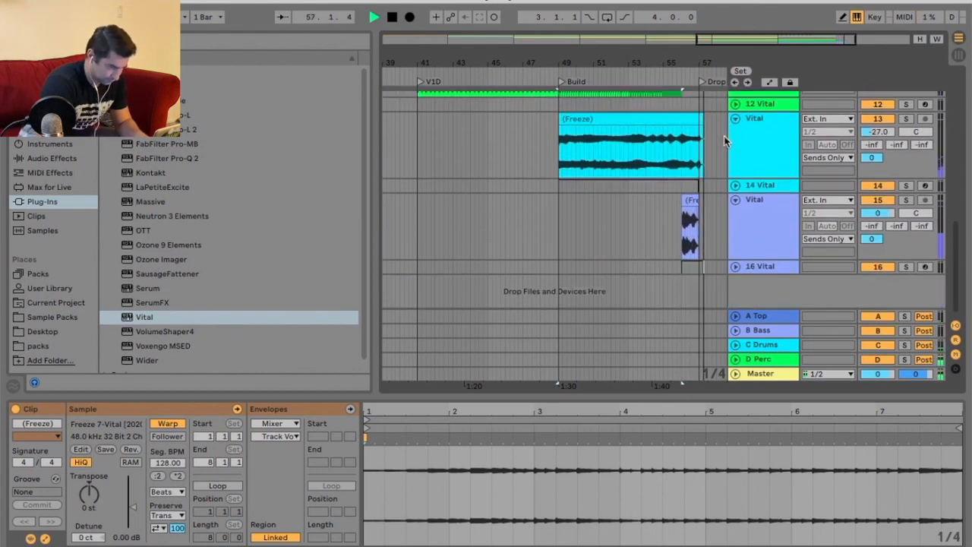
{"action": "scroll", "coordinate": [718, 140], "scroll_direction": "up", "scroll_amount": 4}
{"action": "key", "text": "space"}
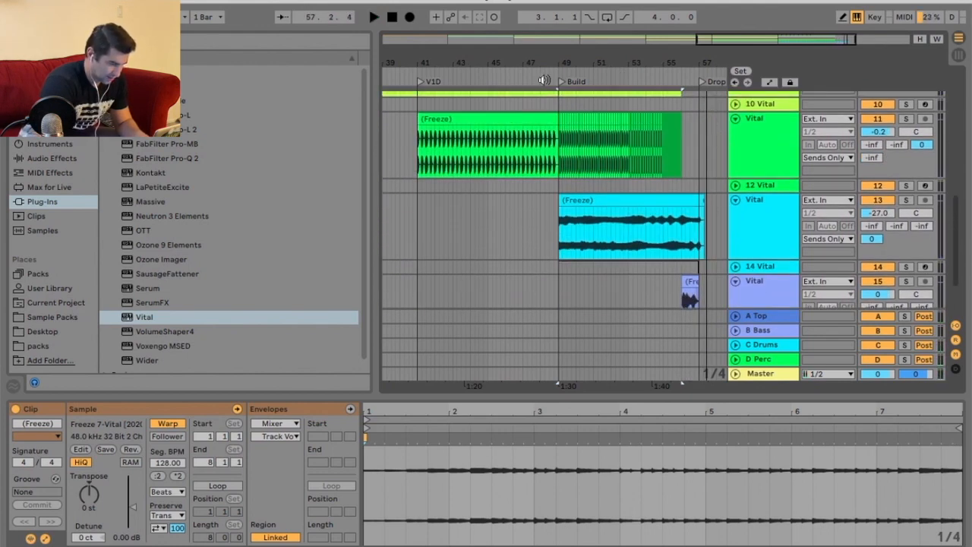
Play from bar 48 while selecting the yellow Vital clip and expanding the empty 6 Vital track to review them.
{"action": "left_click", "coordinate": [548, 73]}
{"action": "scroll", "coordinate": [656, 152], "scroll_direction": "up", "scroll_amount": 6}
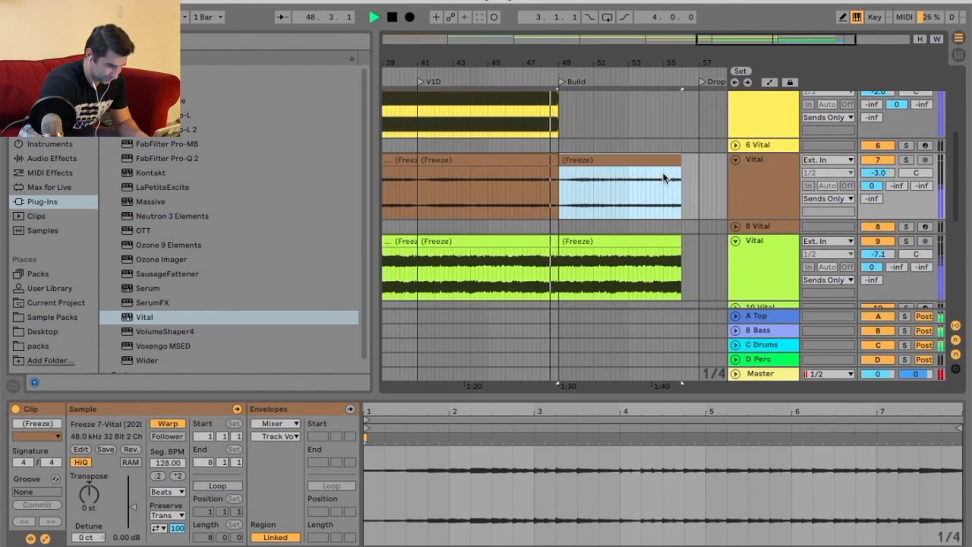
{"action": "left_click", "coordinate": [529, 148]}
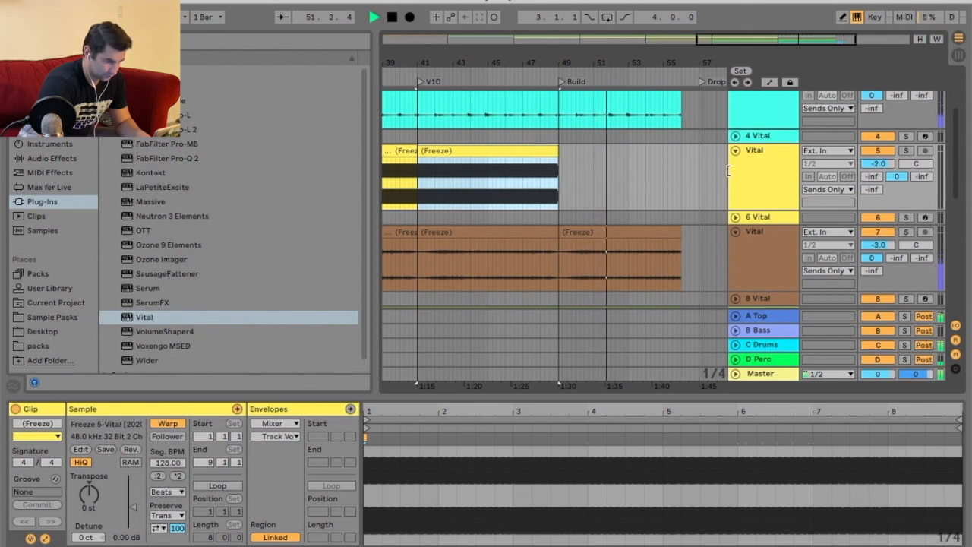
{"action": "left_click", "coordinate": [736, 218]}
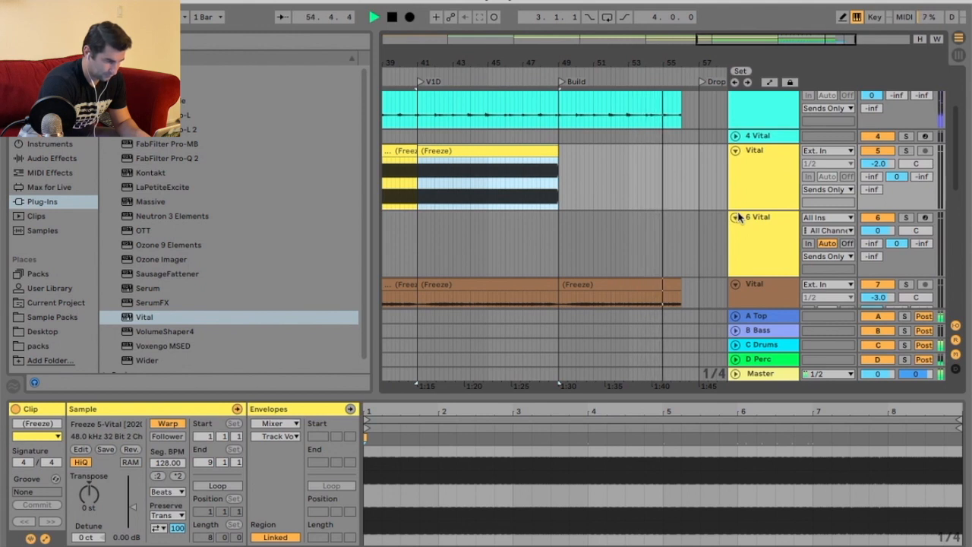
{"action": "scroll", "coordinate": [592, 204], "scroll_direction": "down", "scroll_amount": 4}
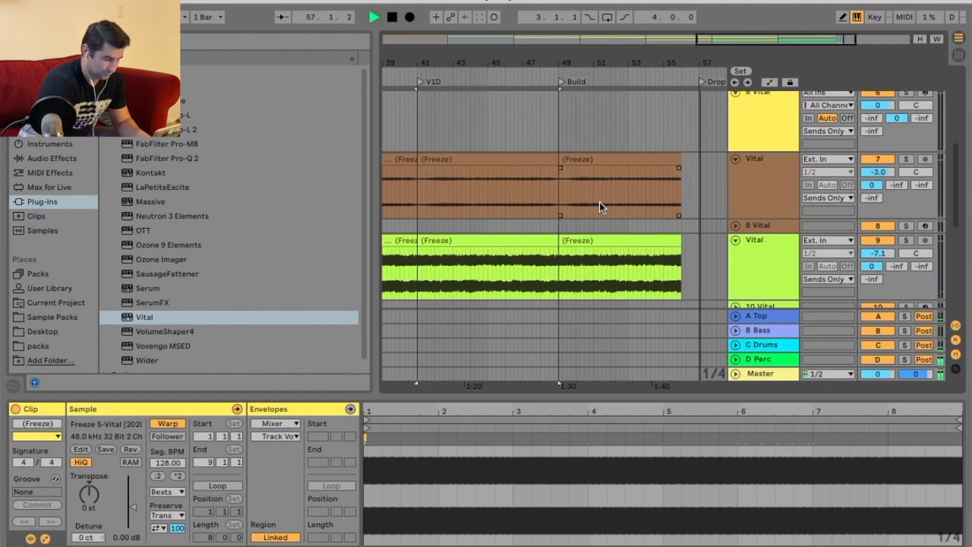
{"action": "scroll", "coordinate": [645, 228], "scroll_direction": "down", "scroll_amount": 7}
{"action": "key", "text": "space"}
Replay the Build from bar 49 while scrolling through all tracks to check the transition into the Drop.
{"action": "scroll", "coordinate": [681, 228], "scroll_direction": "up", "scroll_amount": 10}
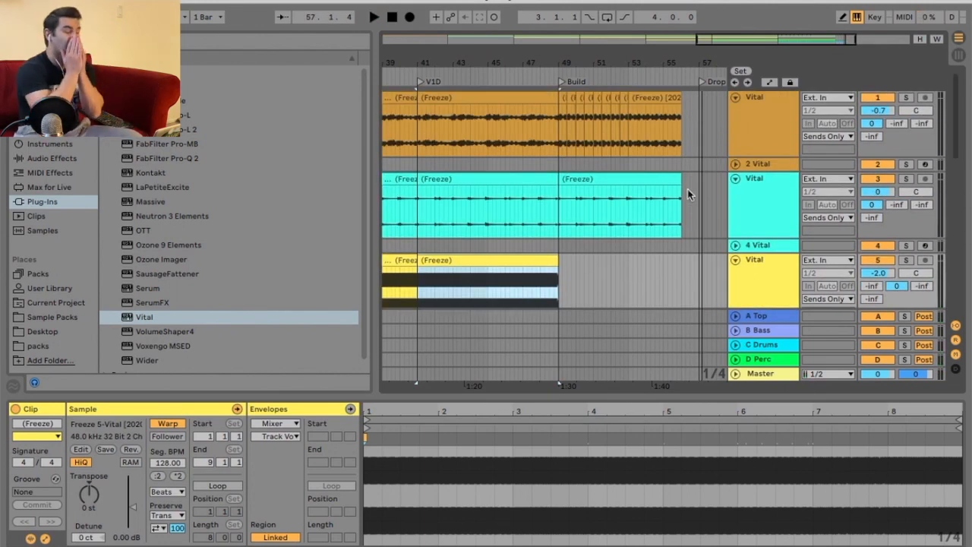
{"action": "scroll", "coordinate": [687, 194], "scroll_direction": "down", "scroll_amount": 4}
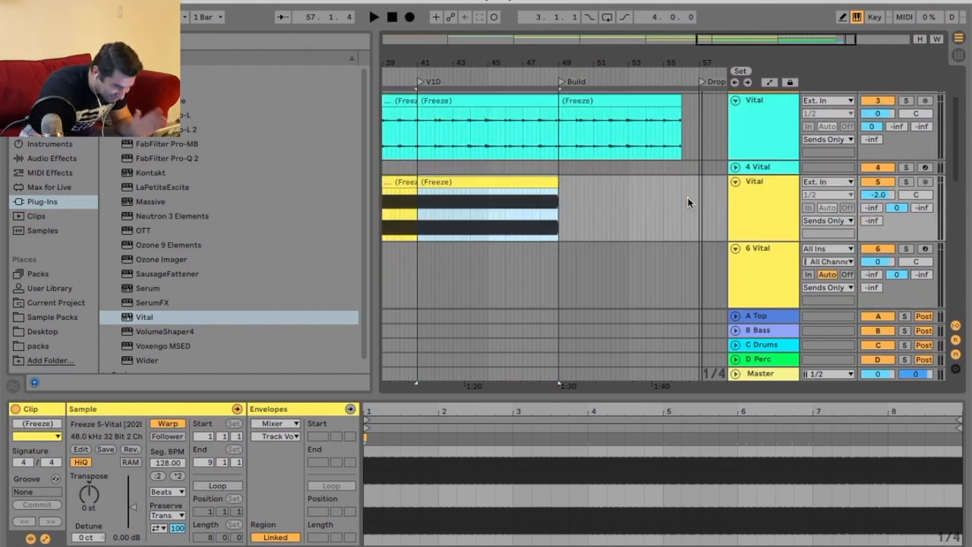
{"action": "left_click", "coordinate": [560, 72]}
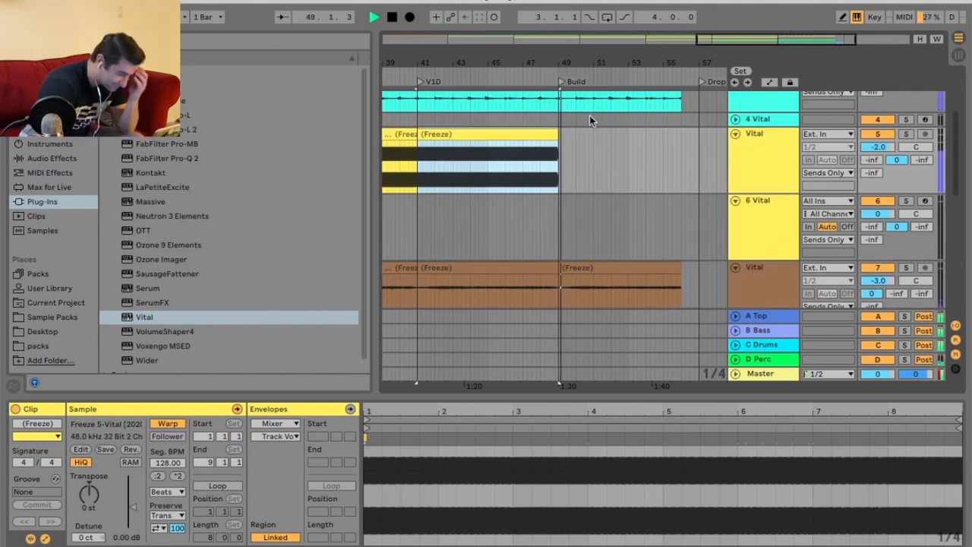
{"action": "scroll", "coordinate": [636, 175], "scroll_direction": "down", "scroll_amount": 1}
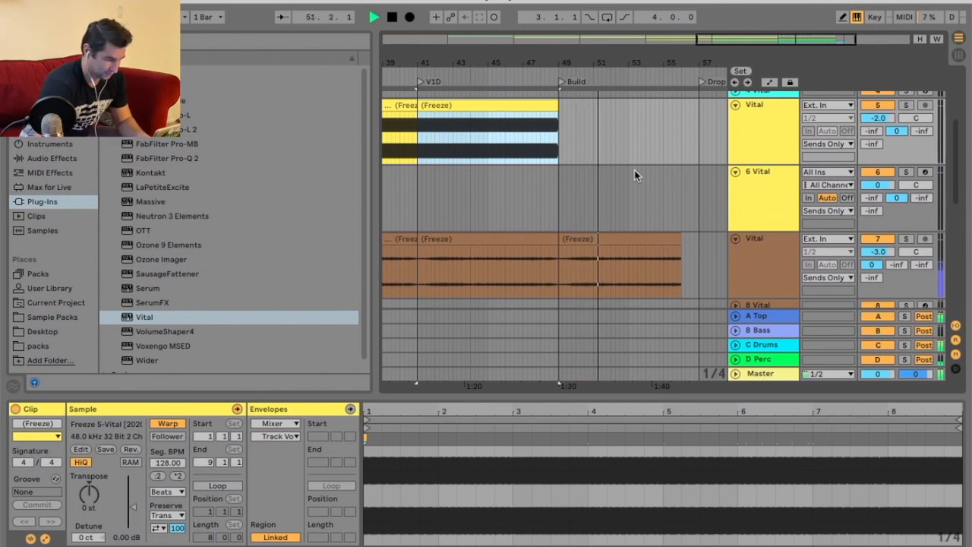
{"action": "scroll", "coordinate": [643, 172], "scroll_direction": "down", "scroll_amount": 2}
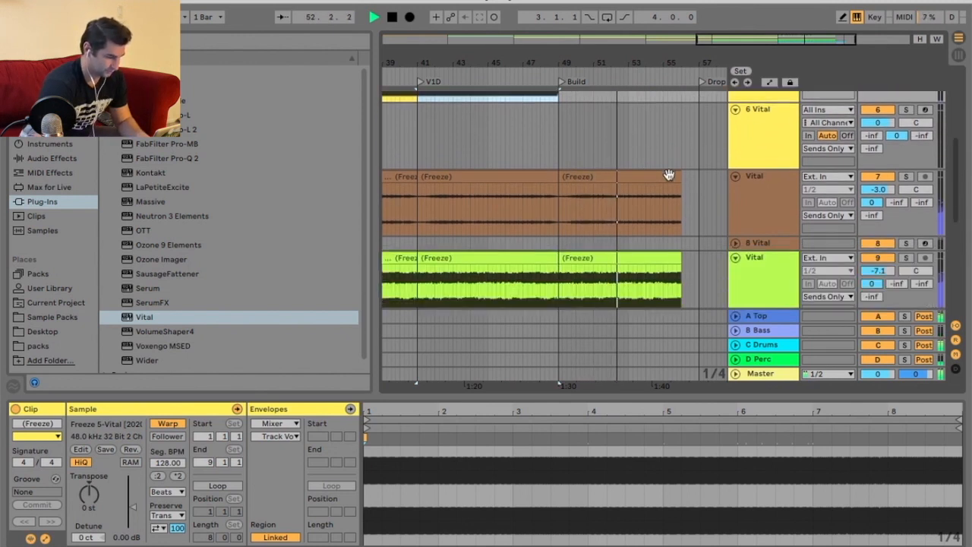
{"action": "scroll", "coordinate": [670, 174], "scroll_direction": "down", "scroll_amount": 4}
{"action": "scroll", "coordinate": [684, 186], "scroll_direction": "down", "scroll_amount": 2}
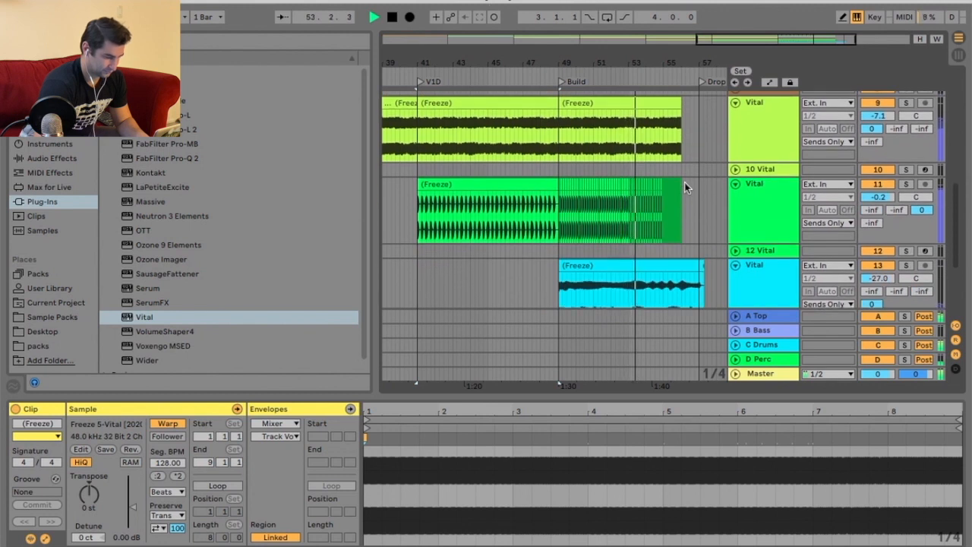
{"action": "scroll", "coordinate": [684, 187], "scroll_direction": "down", "scroll_amount": 2}
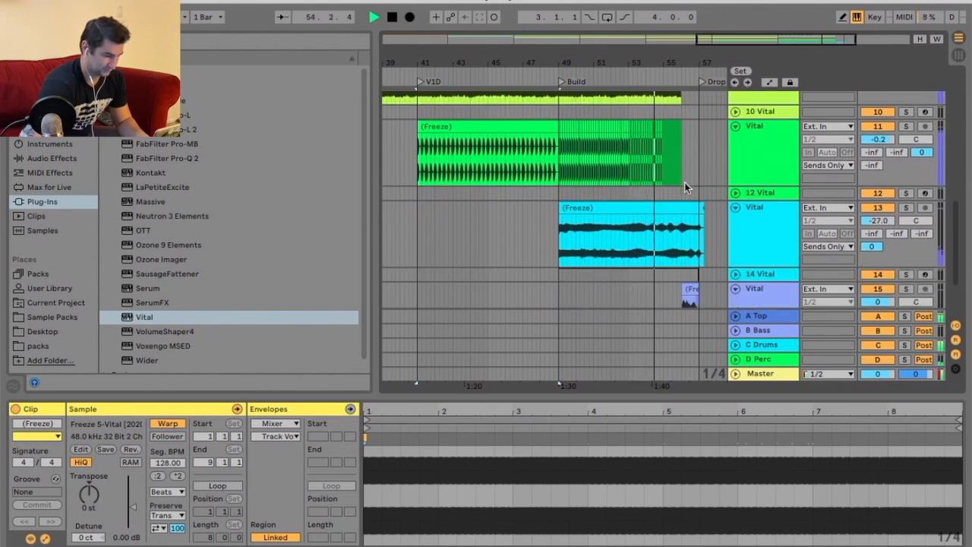
{"action": "scroll", "coordinate": [685, 187], "scroll_direction": "down", "scroll_amount": 3}
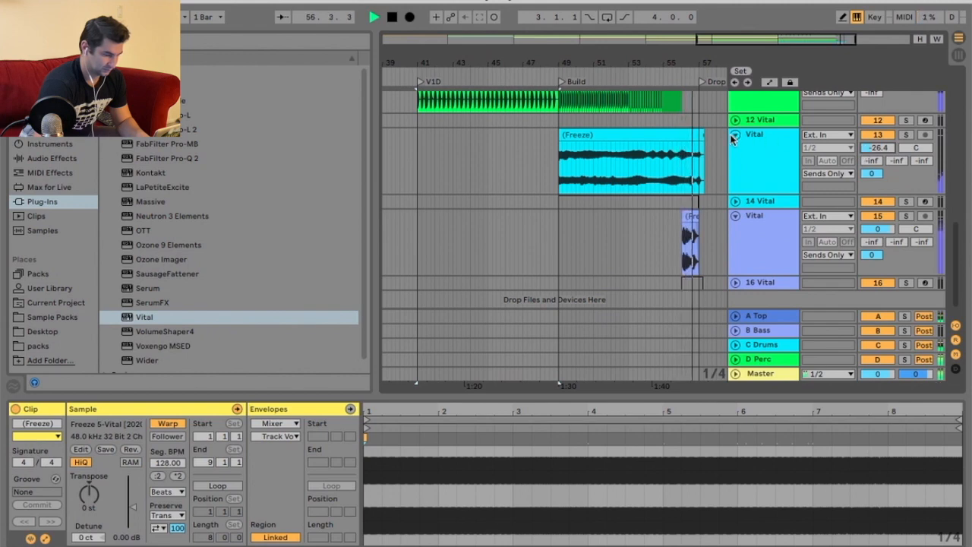
{"action": "key", "text": "space"}
Paste the green Vital clip onto its track starting at the Drop at bar 57.
{"action": "scroll", "coordinate": [629, 188], "scroll_direction": "right", "scroll_amount": 5}
{"action": "scroll", "coordinate": [629, 188], "scroll_direction": "up", "scroll_amount": 3}
{"action": "left_click_drag", "start_coordinate": [473, 59], "coordinate": [573, 34]}
{"action": "left_click", "coordinate": [504, 132]}
{"action": "left_click_drag", "start_coordinate": [667, 64], "coordinate": [643, 96]}
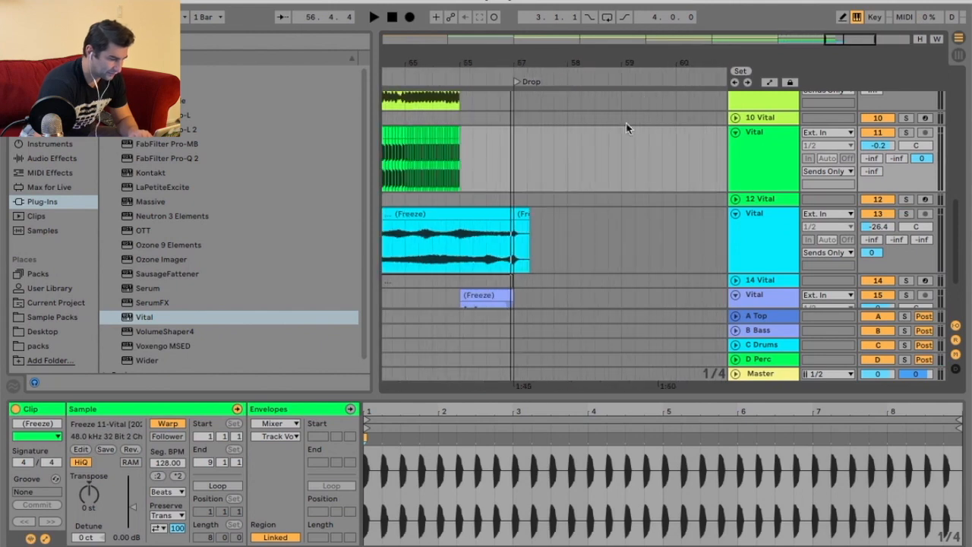
{"action": "left_click", "coordinate": [622, 158]}
{"action": "key", "text": "ctrl+v"}
Insert a new MIDI track below 12 Vital and load the Vital synth onto it.
{"action": "left_click_drag", "start_coordinate": [614, 88], "coordinate": [576, 62]}
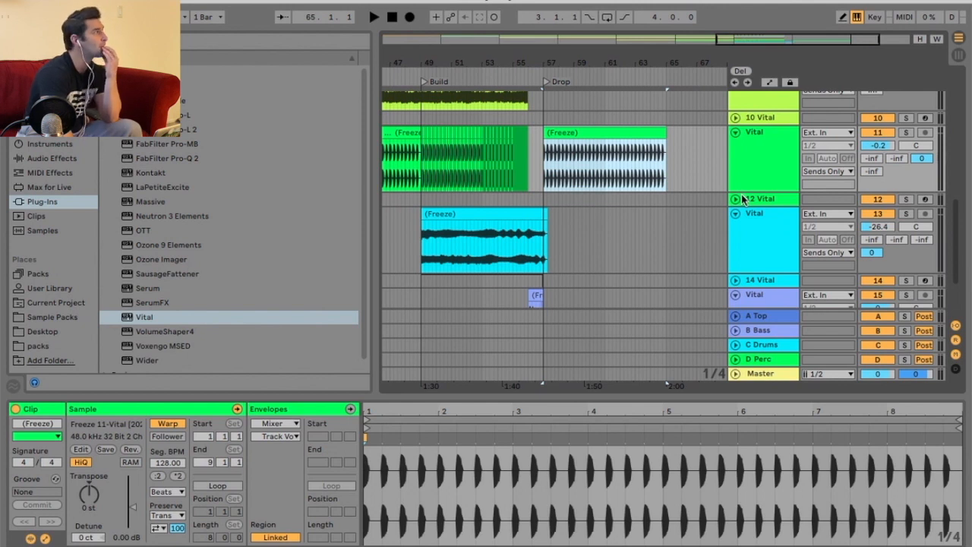
{"action": "scroll", "coordinate": [741, 193], "scroll_direction": "down", "scroll_amount": 3}
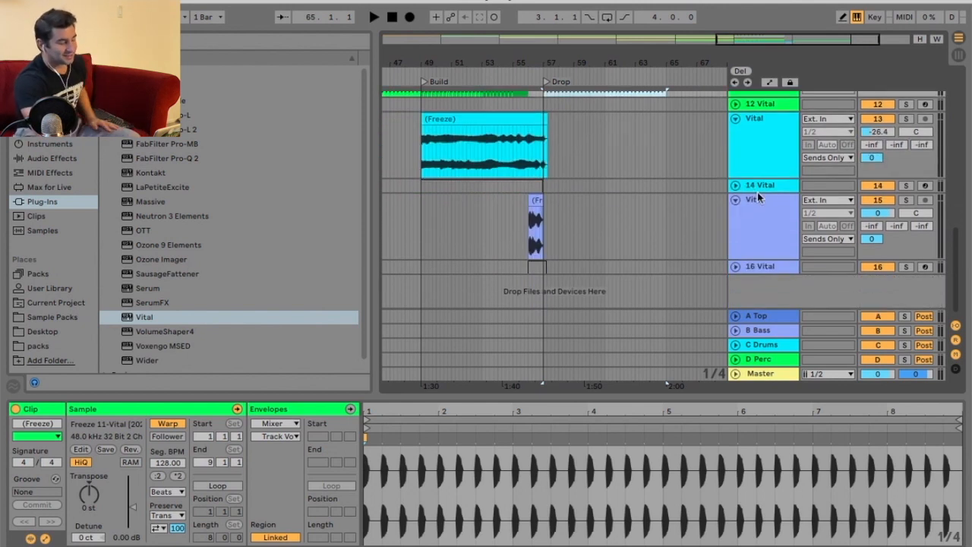
{"action": "scroll", "coordinate": [725, 192], "scroll_direction": "up", "scroll_amount": 2}
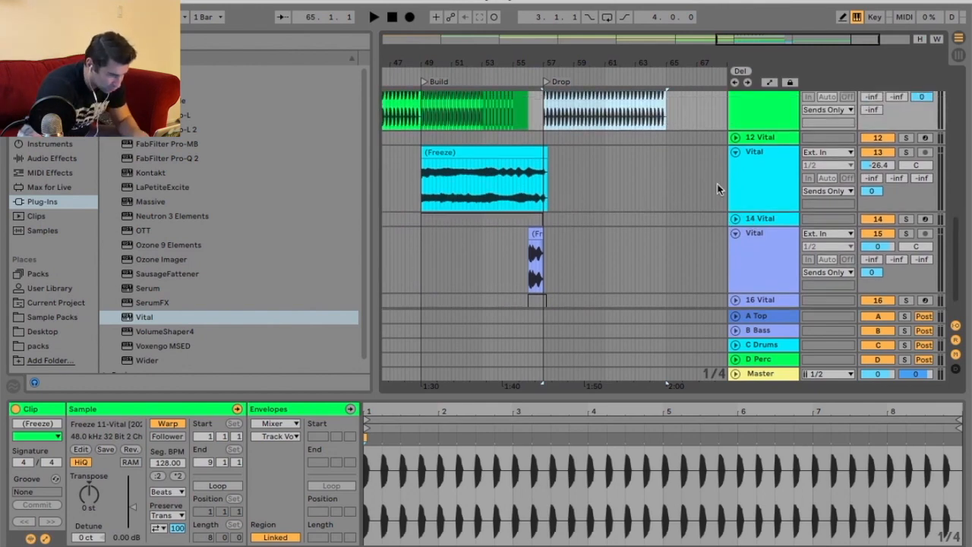
{"action": "scroll", "coordinate": [717, 184], "scroll_direction": "up", "scroll_amount": 5}
{"action": "right_click", "coordinate": [760, 208]}
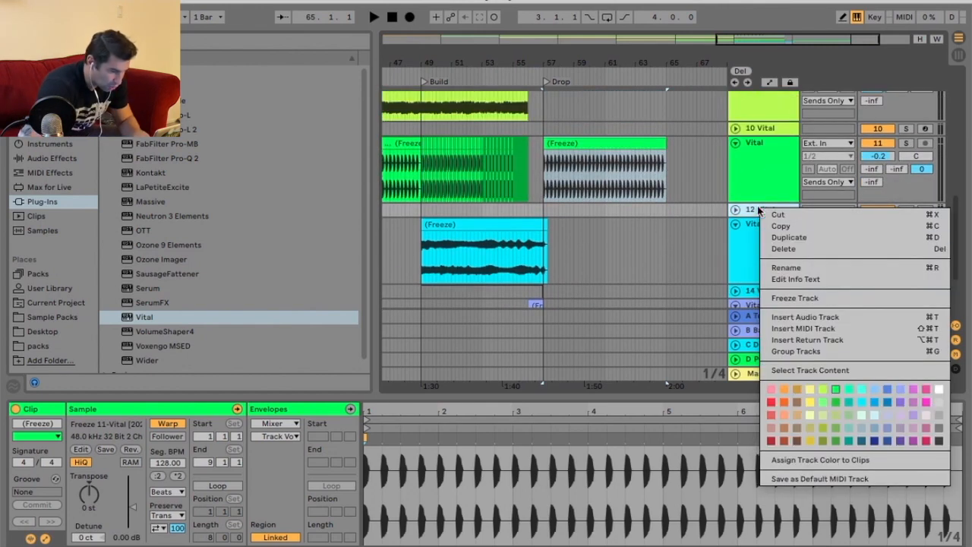
{"action": "left_click", "coordinate": [795, 328]}
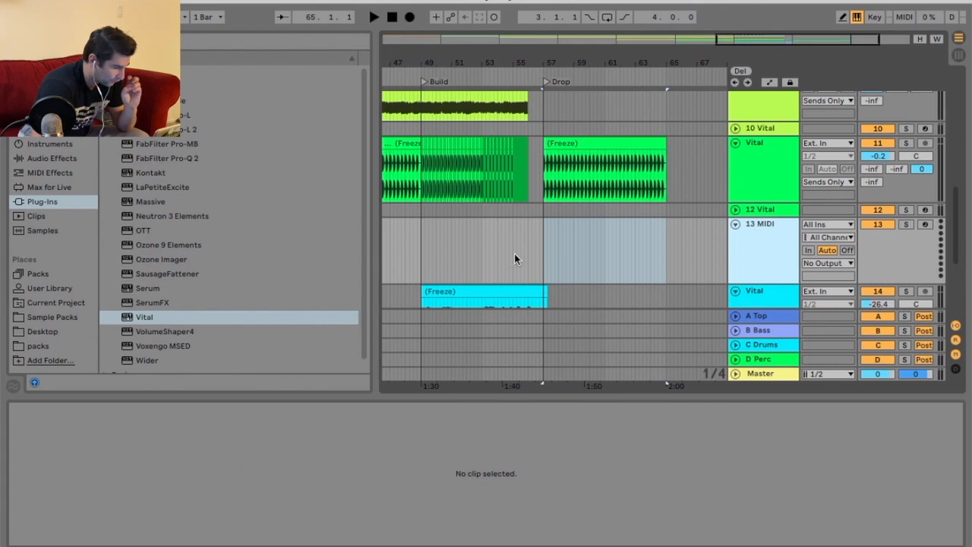
{"action": "left_click_drag", "start_coordinate": [151, 319], "coordinate": [667, 102]}
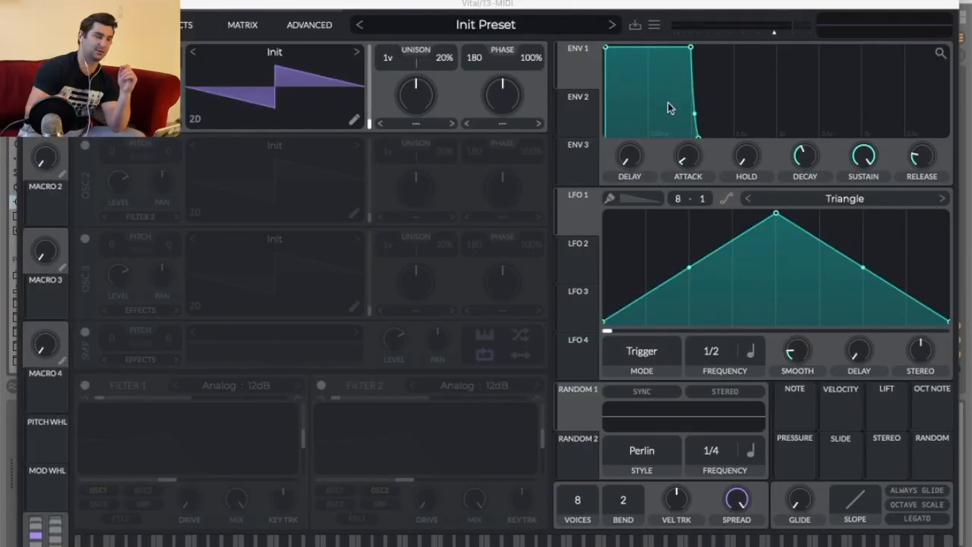
Audition OSC 1 wavetables from the browser, stepping from Basic Shapes through to Pulse Width.
{"action": "left_click", "coordinate": [304, 53]}
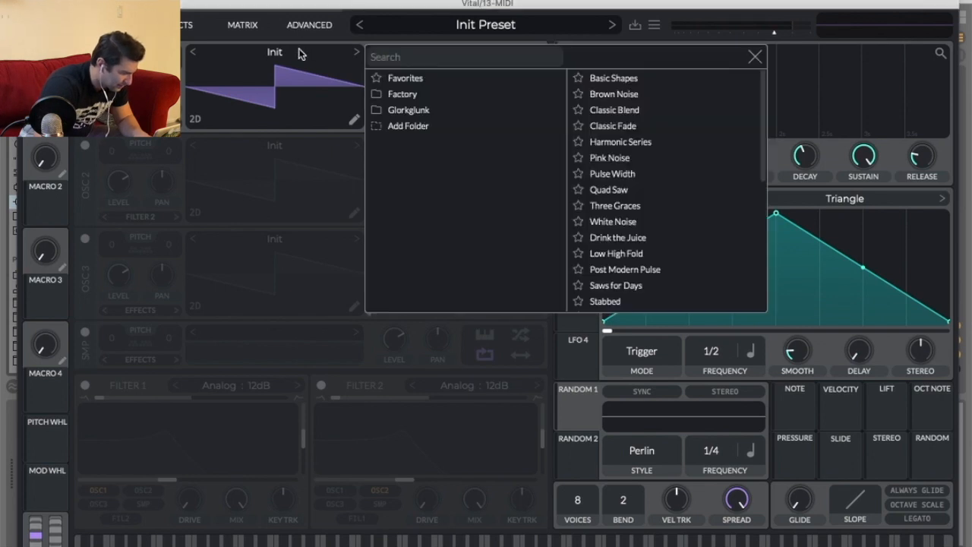
{"action": "left_click", "coordinate": [613, 79]}
{"action": "left_click", "coordinate": [353, 95]}
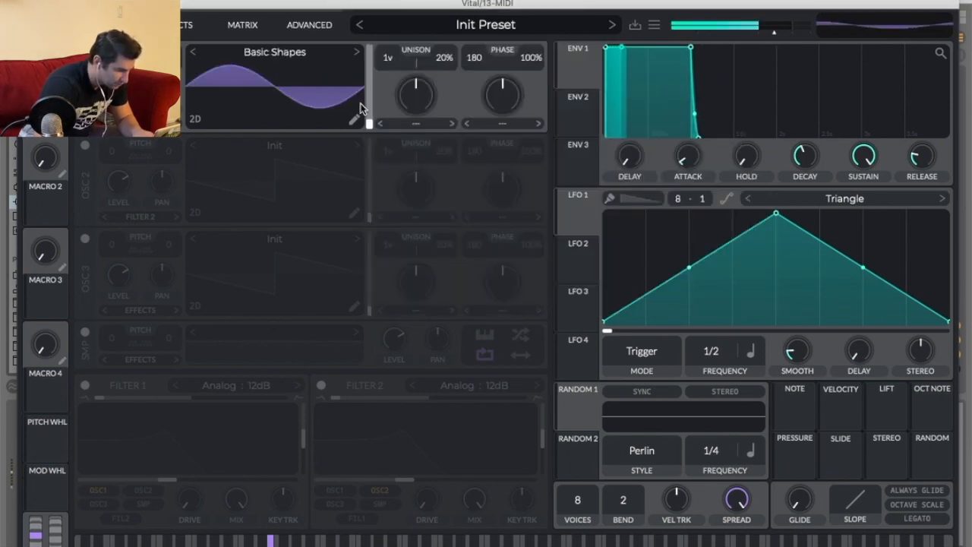
{"action": "left_click", "coordinate": [356, 53]}
{"action": "left_click", "coordinate": [355, 52]}
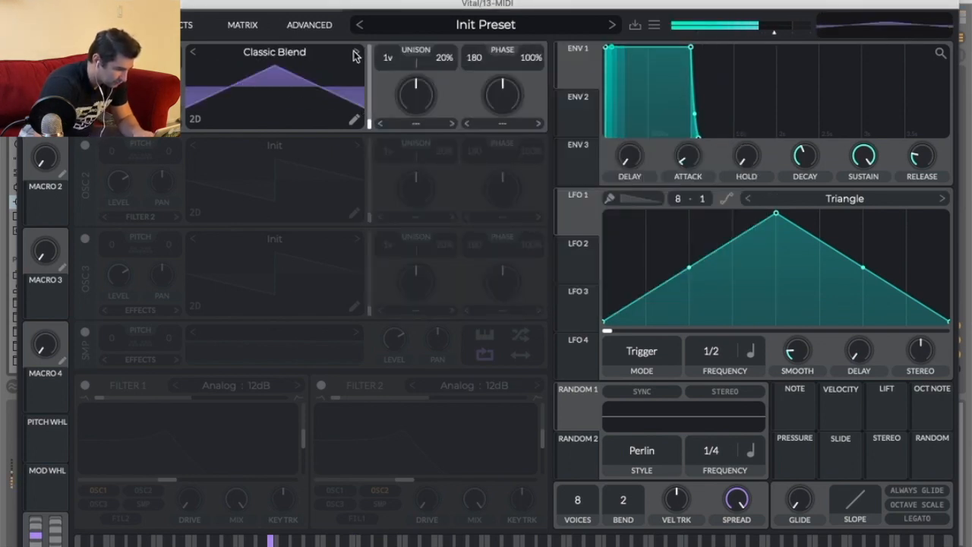
{"action": "left_click", "coordinate": [354, 53]}
{"action": "left_click", "coordinate": [354, 53]}
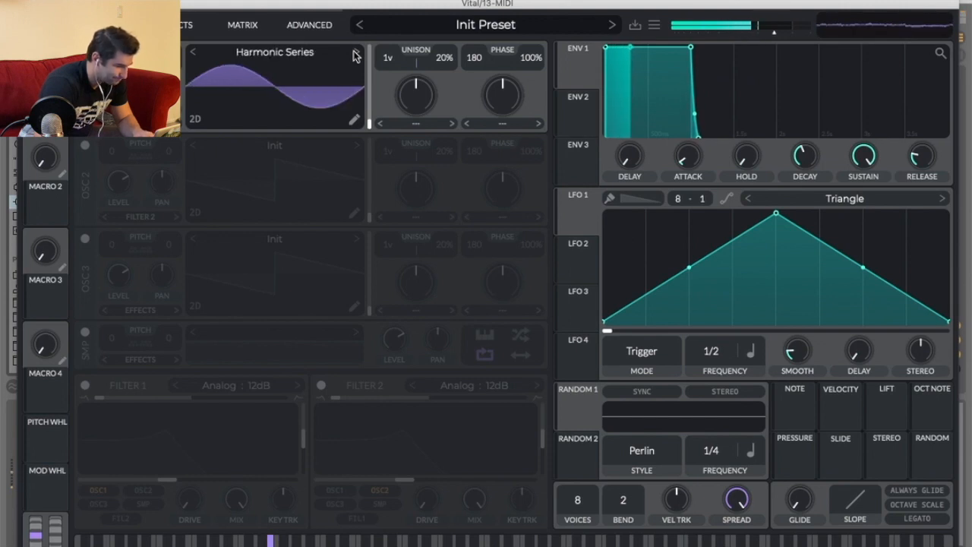
{"action": "left_click", "coordinate": [354, 54]}
{"action": "left_click", "coordinate": [354, 53]}
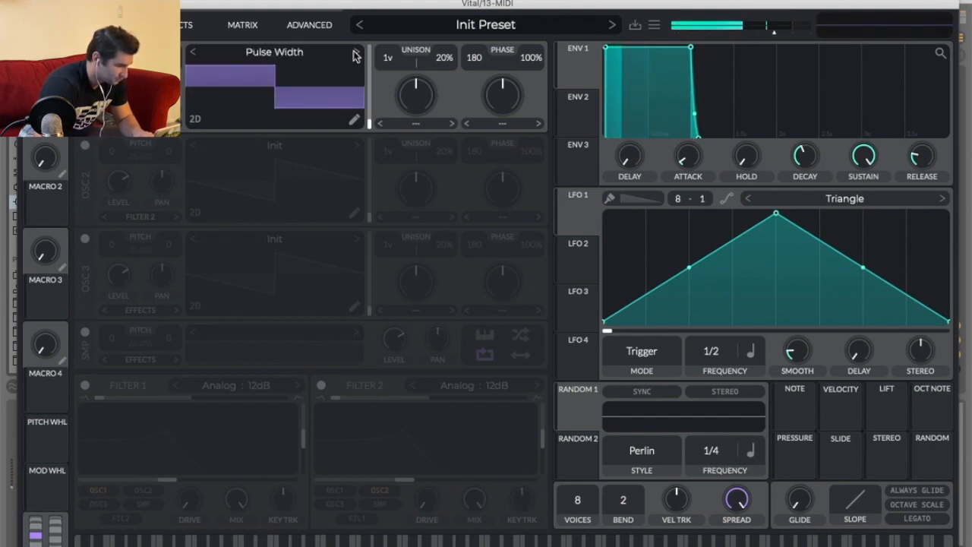
{"action": "left_click", "coordinate": [355, 54]}
{"action": "left_click", "coordinate": [193, 52]}
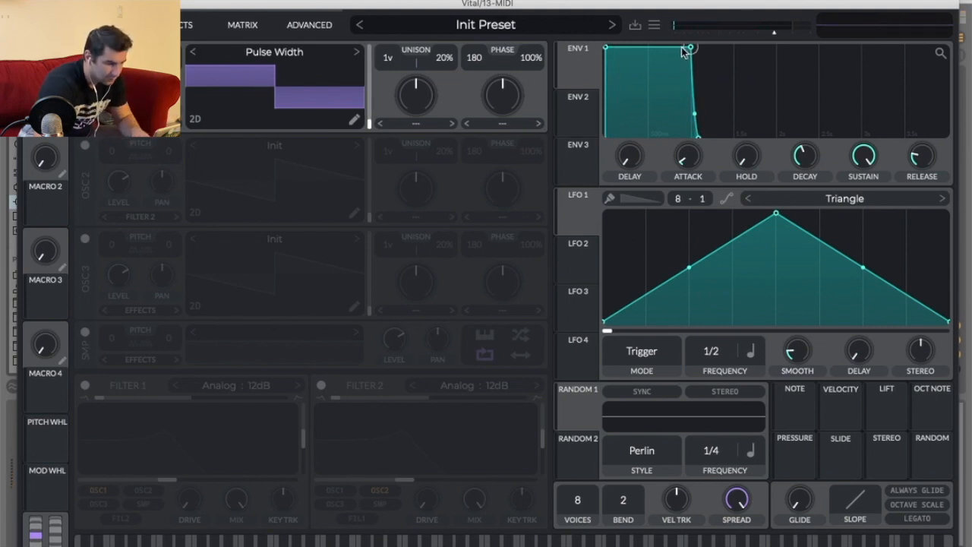
Pull ENV 1 down into a short pluck shape and keep auditioning OSC 1 wavetables, raising the frame position.
{"action": "left_click_drag", "start_coordinate": [683, 50], "coordinate": [640, 146]}
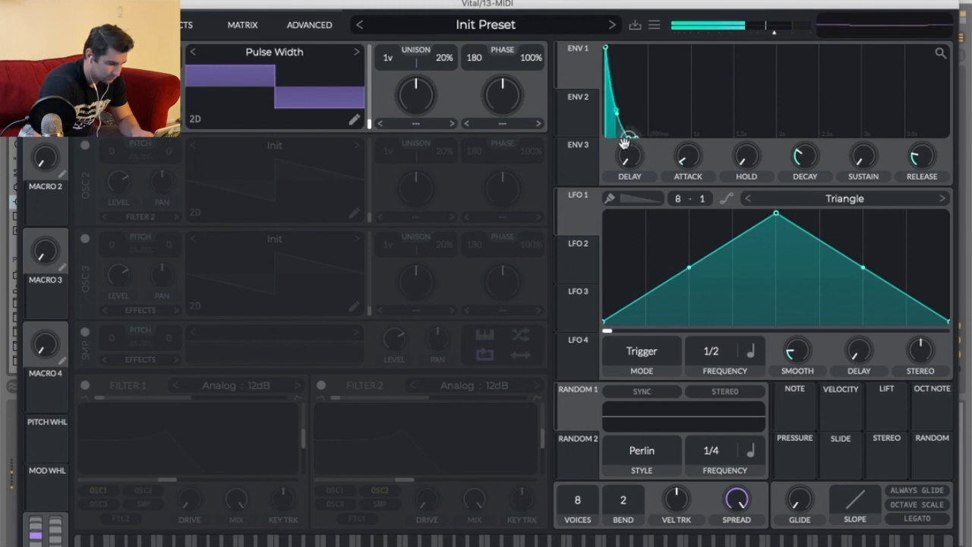
{"action": "left_click", "coordinate": [356, 52]}
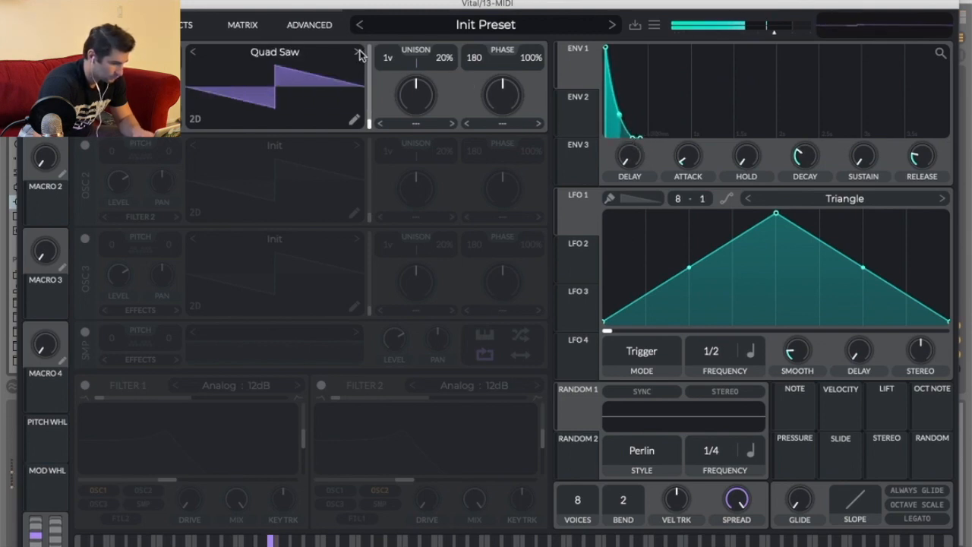
{"action": "left_click", "coordinate": [359, 53]}
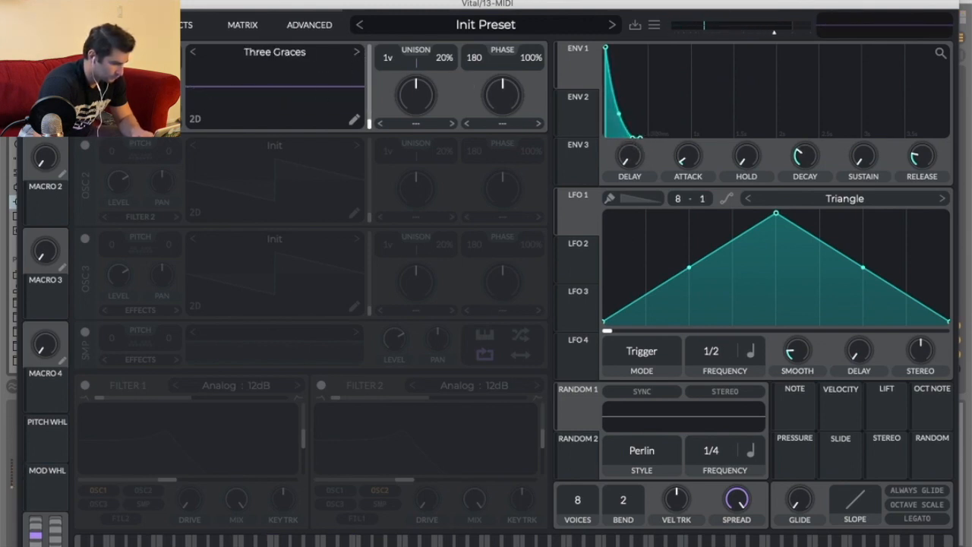
{"action": "left_click_drag", "start_coordinate": [420, 103], "coordinate": [371, 107]}
{"action": "left_click", "coordinate": [356, 52]}
{"action": "left_click", "coordinate": [356, 51]}
{"action": "left_click", "coordinate": [358, 52]}
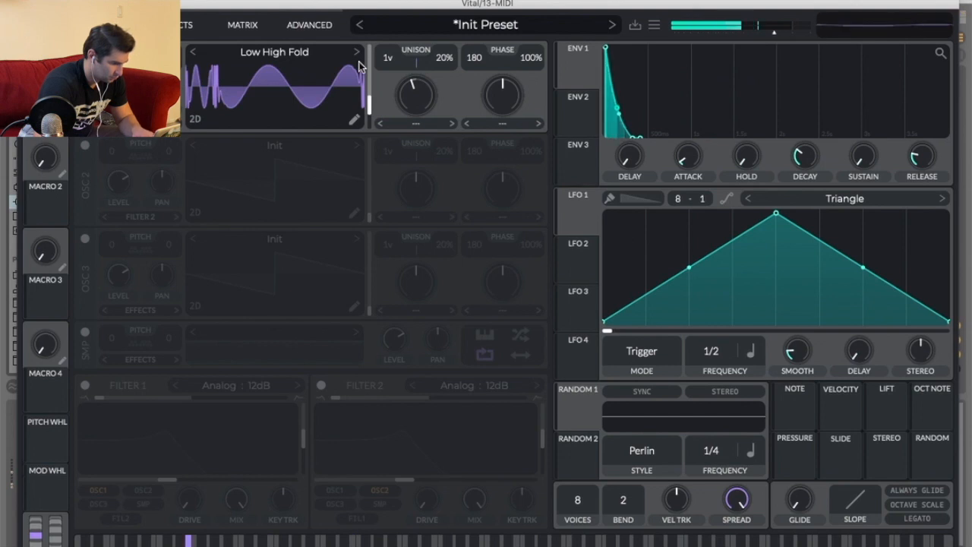
{"action": "left_click", "coordinate": [357, 52]}
{"action": "mouse_move", "coordinate": [368, 101]}
{"action": "left_mouse_down"}
{"action": "mouse_move", "coordinate": [370, 72]}
{"action": "mouse_move", "coordinate": [372, 88]}
{"action": "left_mouse_up"}
{"action": "left_click", "coordinate": [357, 52]}
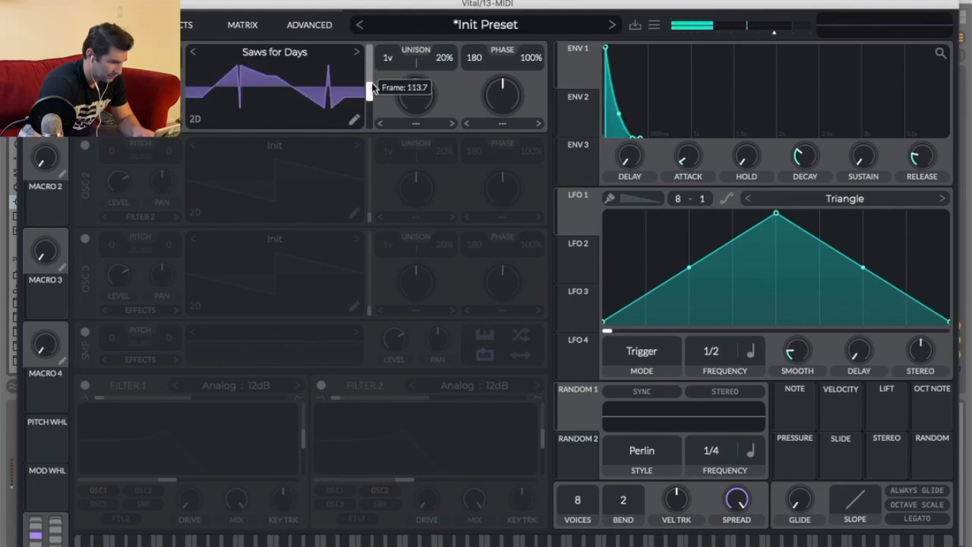
Enable the Distortion effect, raise its drive slightly and set its type to Hard Clip.
{"action": "left_click", "coordinate": [186, 25]}
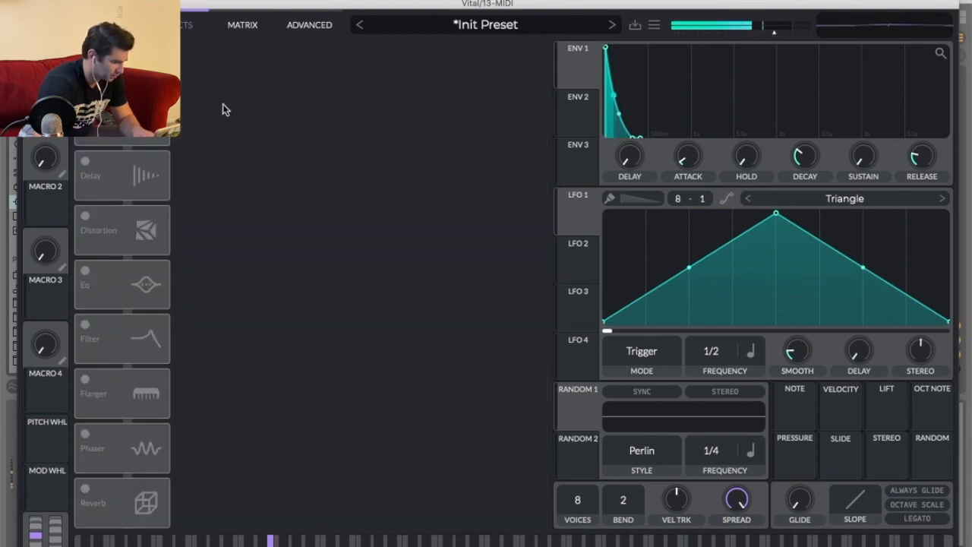
{"action": "left_click", "coordinate": [85, 217]}
{"action": "left_click_drag", "start_coordinate": [424, 63], "coordinate": [426, 53]}
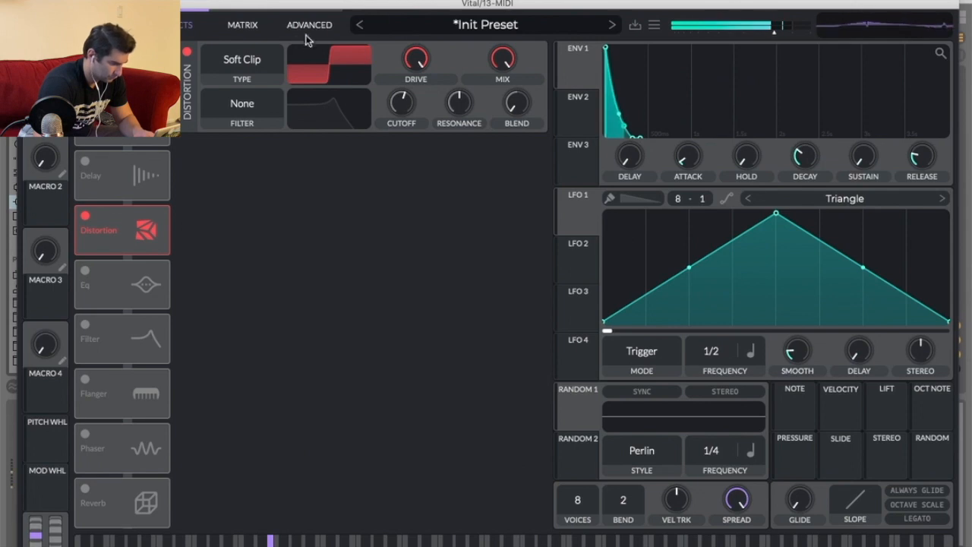
{"action": "left_click", "coordinate": [254, 62]}
{"action": "left_click", "coordinate": [254, 111]}
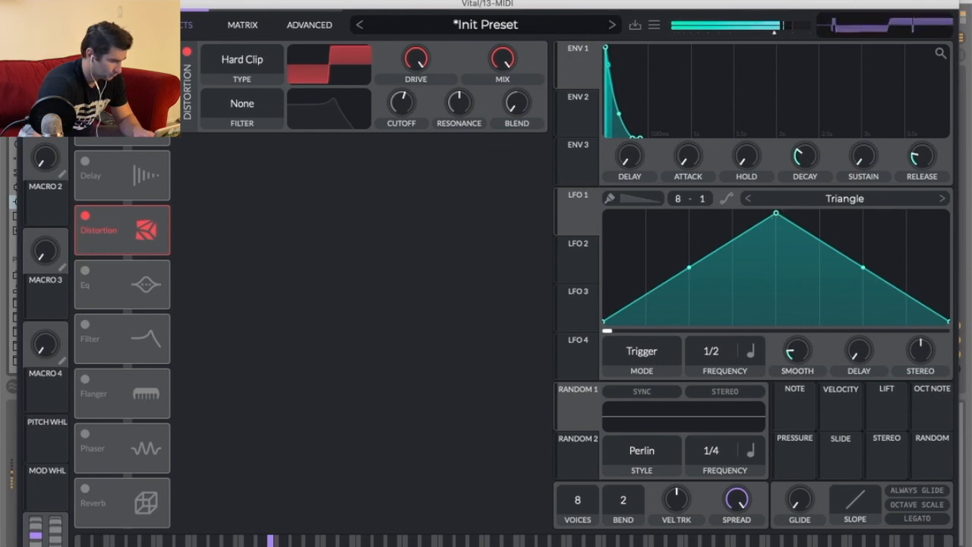
Load the Stabbed wavetable into OSC 1 and adjust its frame position and unison amount.
{"action": "left_click", "coordinate": [110, 25]}
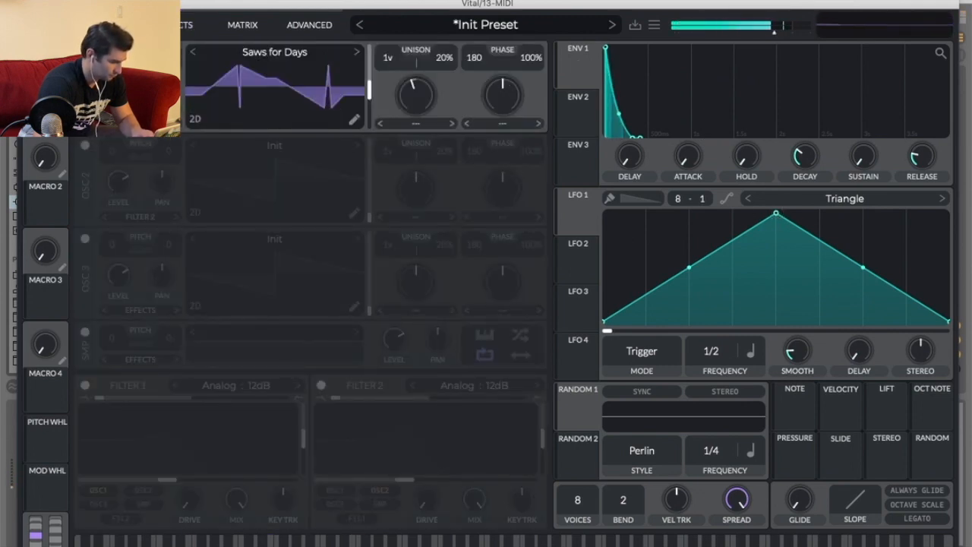
{"action": "left_click", "coordinate": [331, 57]}
{"action": "scroll", "coordinate": [645, 250], "scroll_direction": "down", "scroll_amount": 3}
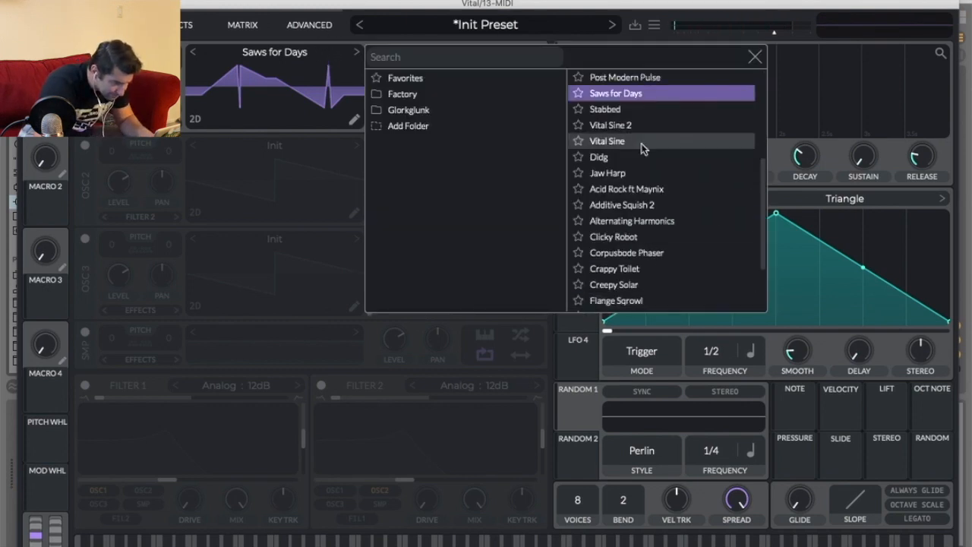
{"action": "left_click", "coordinate": [642, 109]}
{"action": "left_click", "coordinate": [278, 121]}
{"action": "mouse_move", "coordinate": [370, 97]}
{"action": "left_mouse_down"}
{"action": "mouse_move", "coordinate": [372, 59]}
{"action": "mouse_move", "coordinate": [371, 93]}
{"action": "left_mouse_up"}
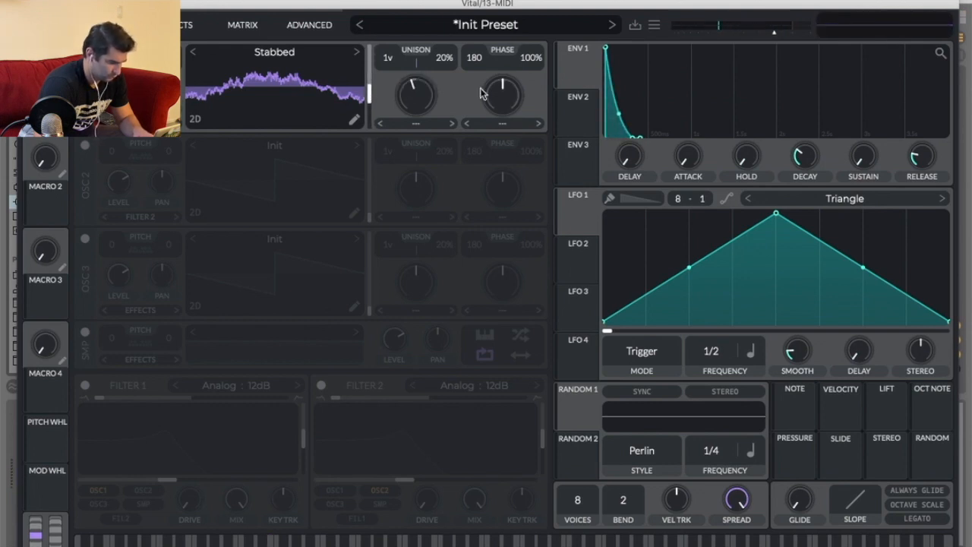
{"action": "left_click_drag", "start_coordinate": [421, 98], "coordinate": [422, 88]}
{"action": "left_click", "coordinate": [420, 123]}
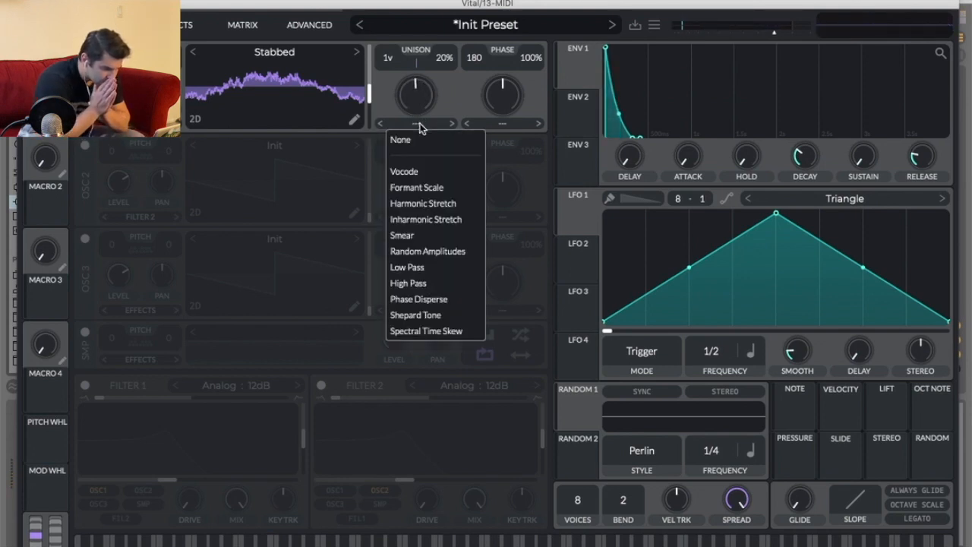
{"action": "left_click", "coordinate": [460, 92]}
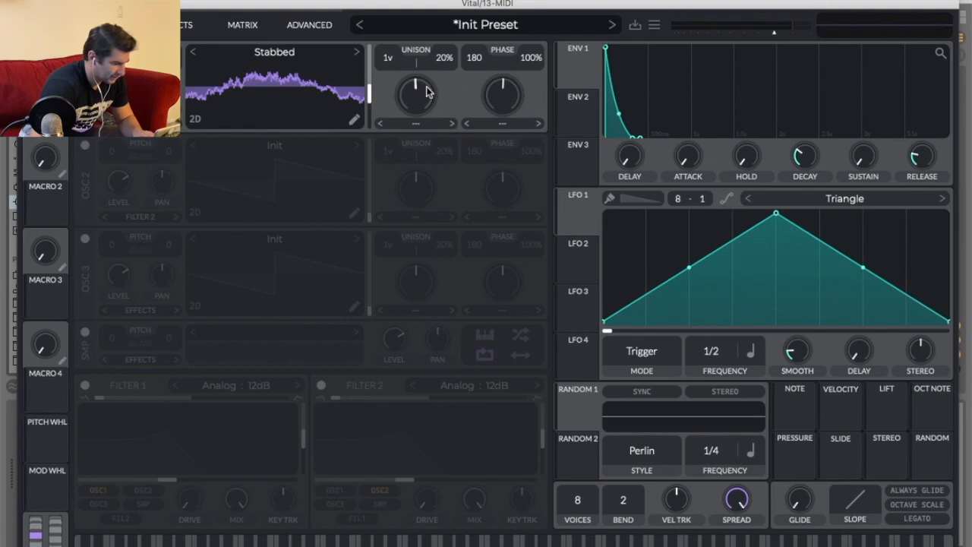
{"action": "left_click_drag", "start_coordinate": [369, 92], "coordinate": [369, 134]}
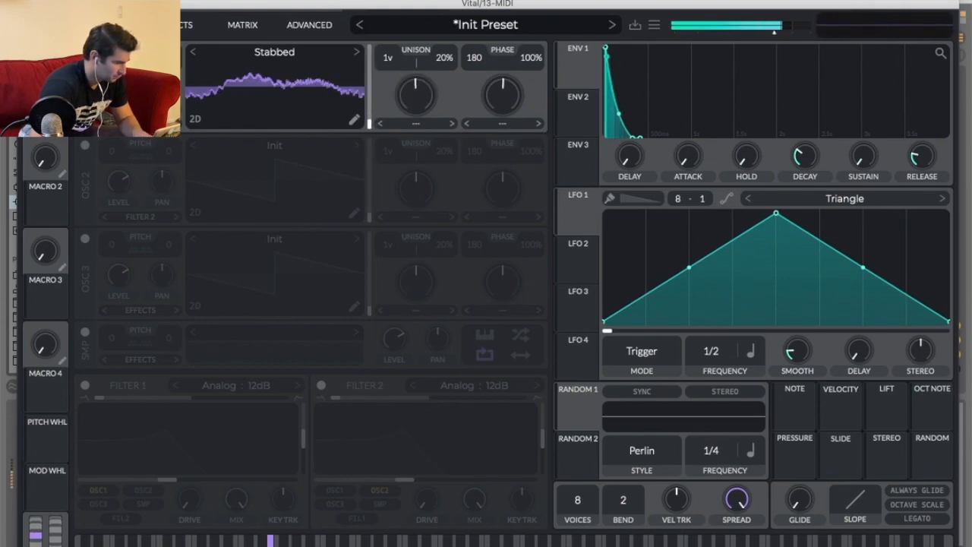
Insert an empty MIDI clip on the 13 Vital track spanning the Drop from bar 57 to 65.
{"action": "key", "text": "super+alt+p"}
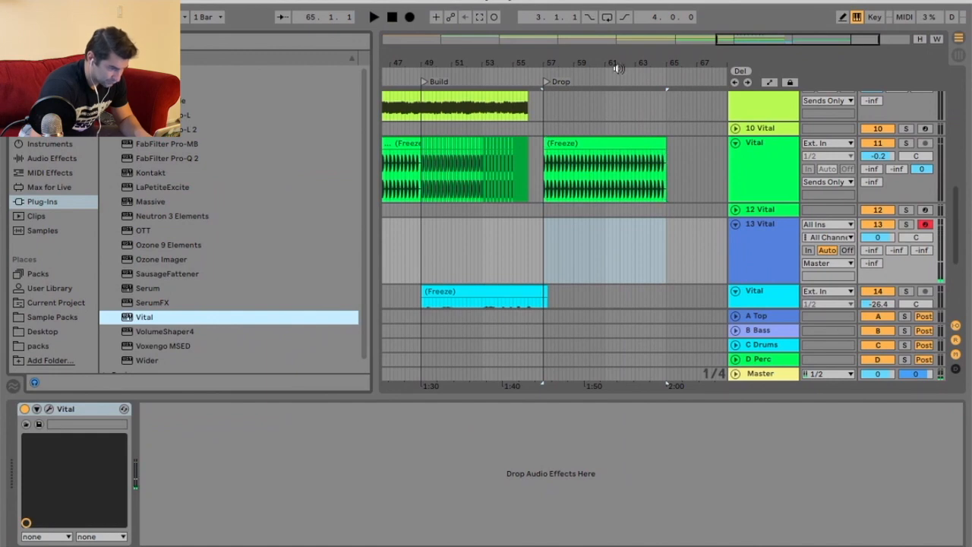
{"action": "left_click_drag", "start_coordinate": [619, 65], "coordinate": [619, 102]}
{"action": "left_click_drag", "start_coordinate": [479, 236], "coordinate": [706, 236]}
{"action": "right_click", "coordinate": [645, 225]}
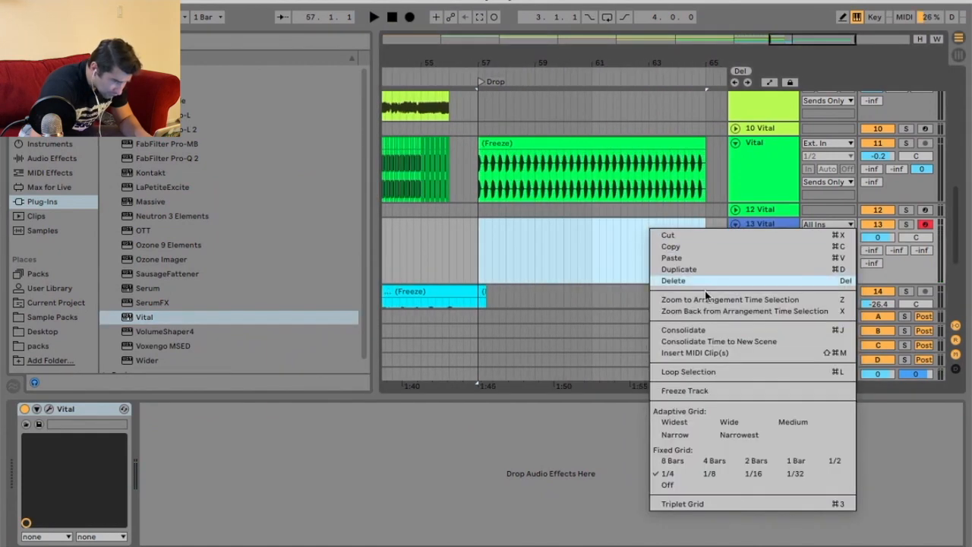
{"action": "left_click", "coordinate": [706, 351]}
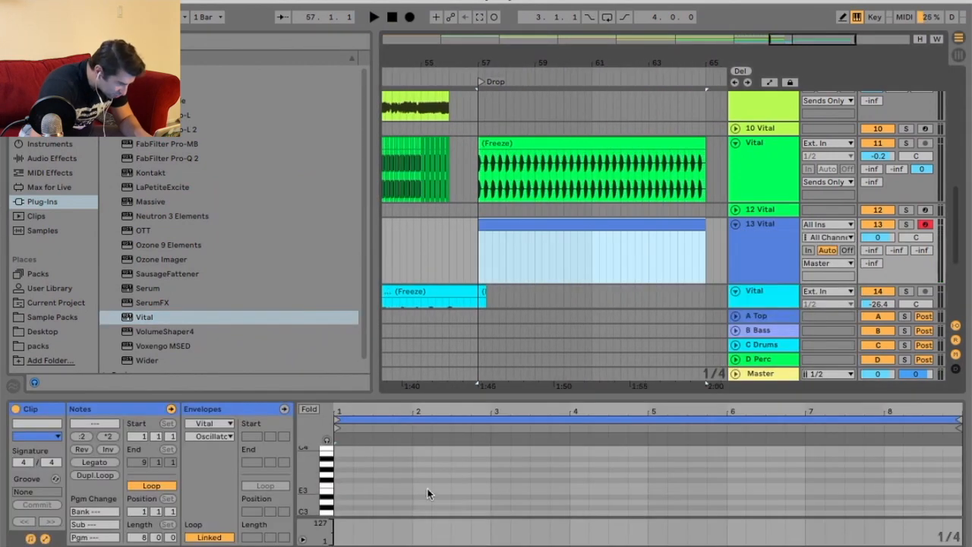
Draw a G3 note at the clip start and duplicate it to fill the clip with a repeating pattern, then play it.
{"action": "left_click", "coordinate": [371, 464]}
{"action": "double_click", "coordinate": [366, 480]}
{"action": "key", "text": "ctrl+d"}
{"action": "key", "text": "ctrl+d"}
{"action": "key", "text": "ctrl+d"}
{"action": "key", "text": "ctrl+d"}
{"action": "key", "text": "ctrl+d"}
{"action": "key", "text": "ctrl+d"}
{"action": "key", "text": "ctrl+d"}
{"action": "key", "text": "ctrl+d"}
{"action": "key", "text": "ctrl+d"}
{"action": "key", "text": "ctrl+d"}
{"action": "key", "text": "ctrl+d"}
{"action": "key", "text": "ctrl+d"}
{"action": "key", "text": "ctrl+d"}
{"action": "key", "text": "ctrl+d"}
{"action": "key", "text": "space"}
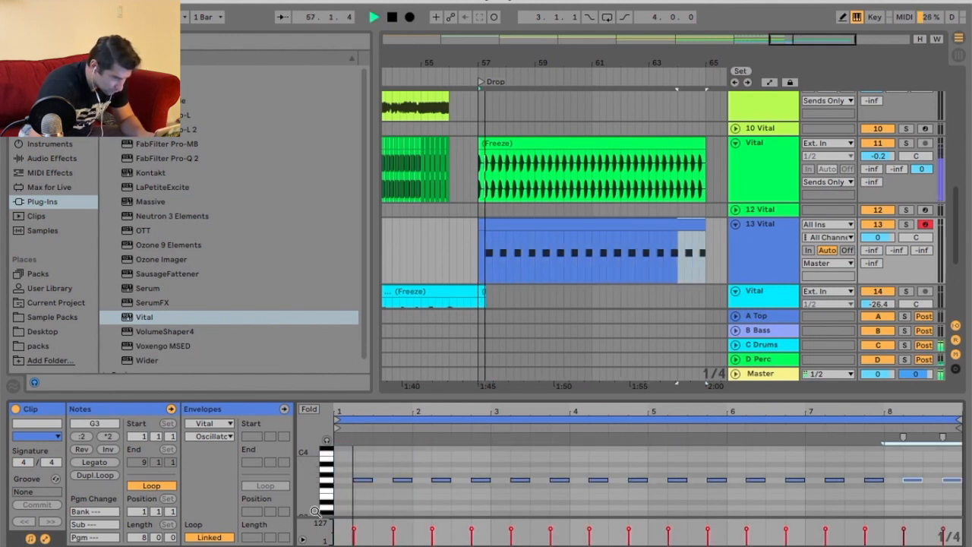
{"action": "key", "text": "space"}
Select all notes in the clip and transpose them down to G0.
{"action": "key", "text": "ctrl+a"}
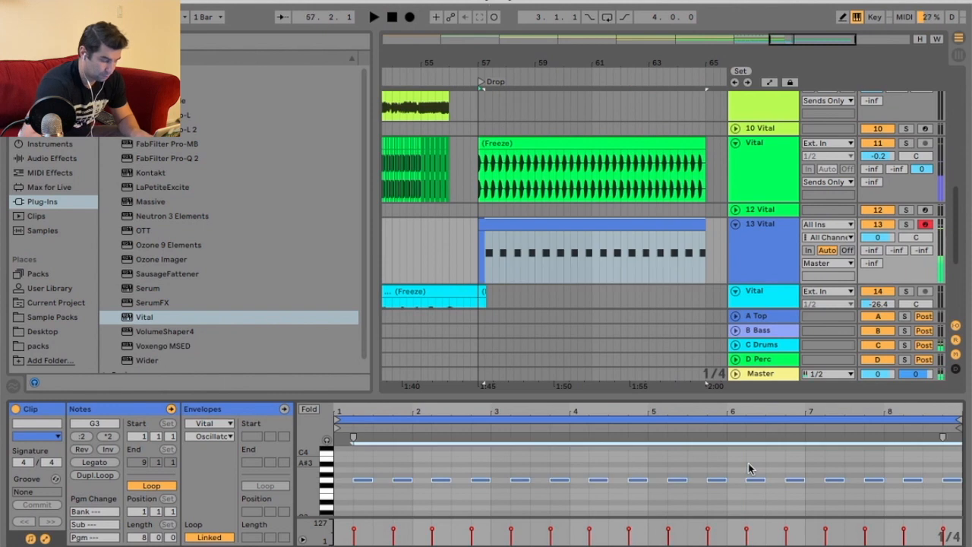
{"action": "key", "text": "shift+Down"}
{"action": "key", "text": "shift+Down"}
{"action": "key", "text": "shift+Down"}
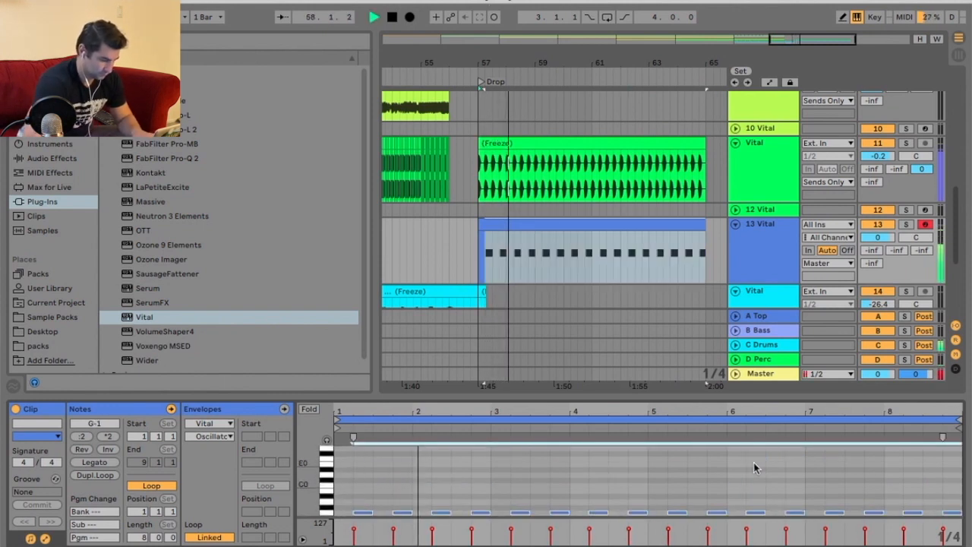
{"action": "key", "text": "shift+Up"}
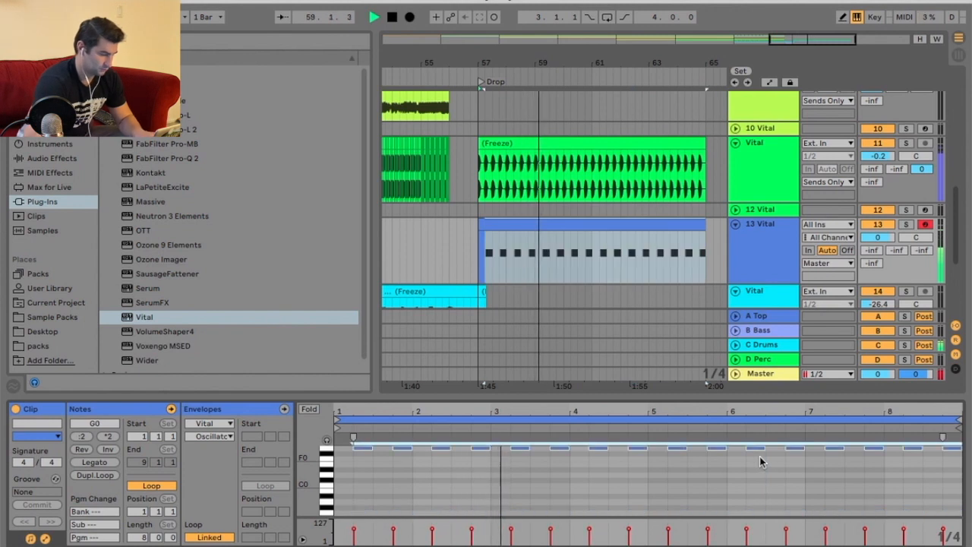
Lower the 13 Vital track volume to -7.5 dB and stop playback.
{"action": "left_click_drag", "start_coordinate": [880, 237], "coordinate": [881, 266]}
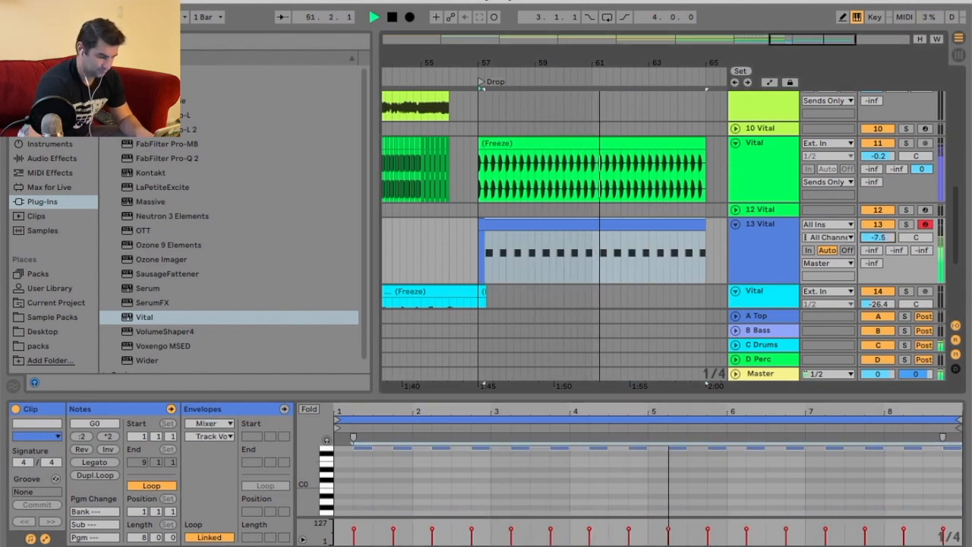
{"action": "key", "text": "shift+Tab"}
{"action": "key", "text": "space"}
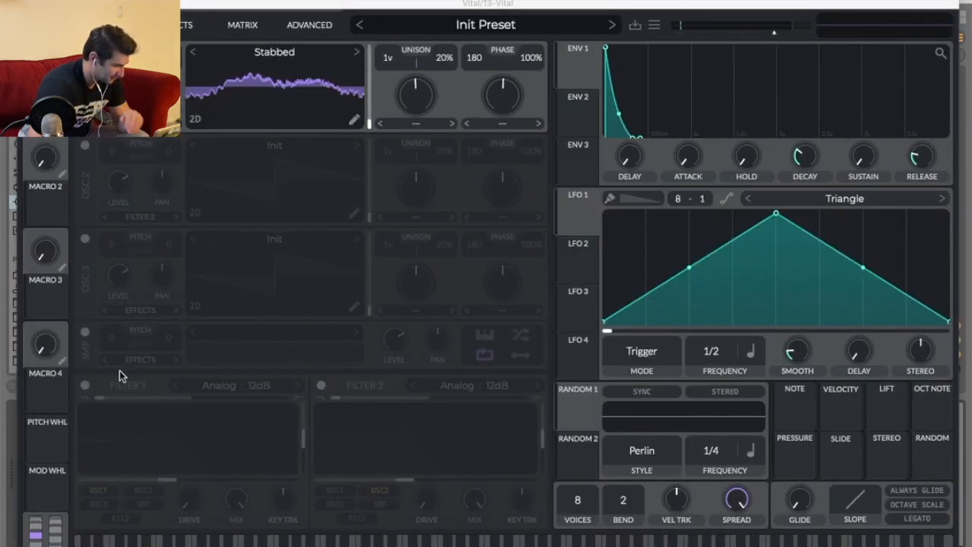
Enable Vital's sample oscillator with its level at about 0.106 and lower the synth's master output.
{"action": "left_click", "coordinate": [84, 332]}
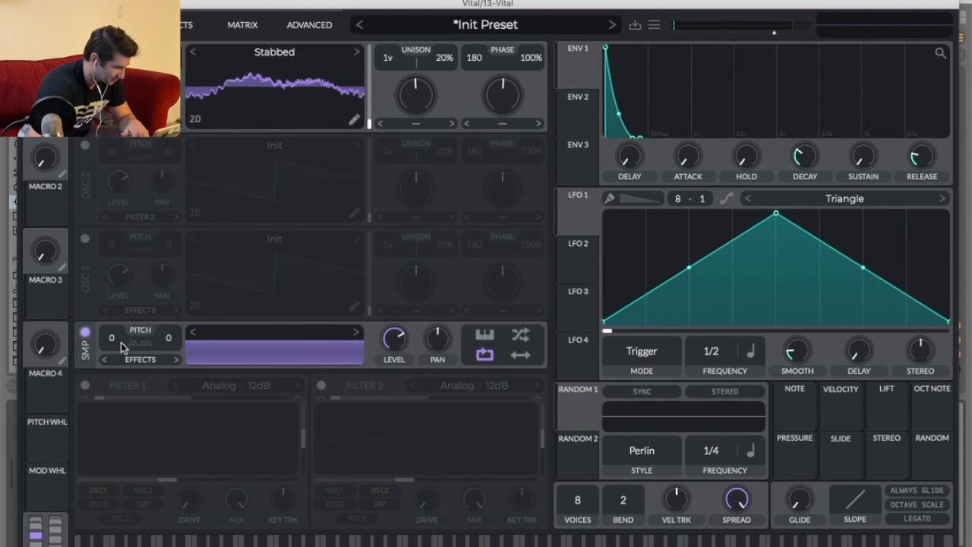
{"action": "left_click_drag", "start_coordinate": [403, 340], "coordinate": [385, 391]}
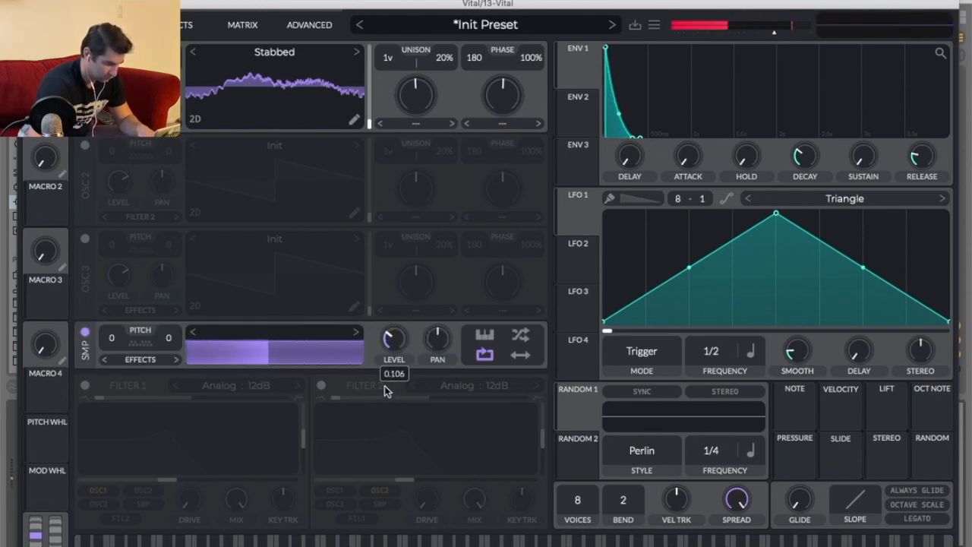
{"action": "left_click_drag", "start_coordinate": [772, 34], "coordinate": [758, 34]}
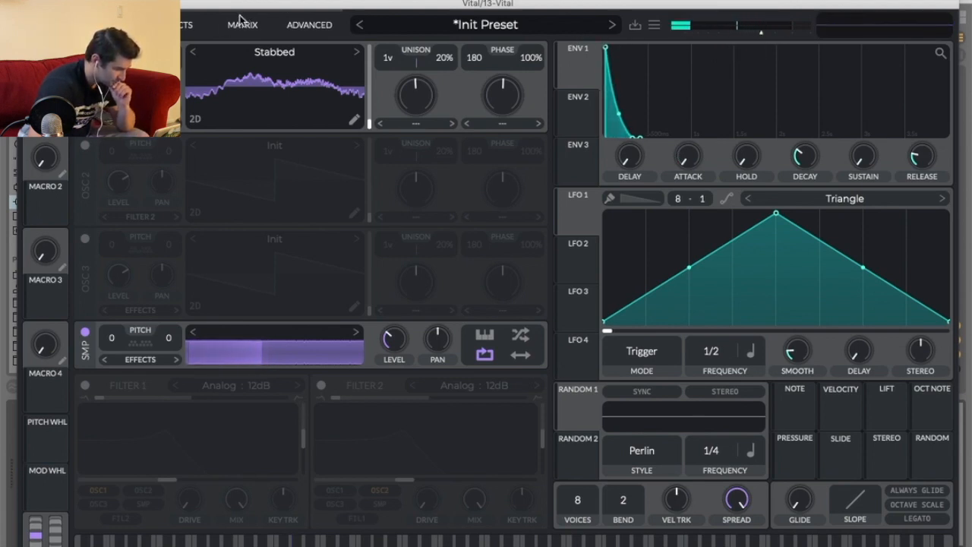
Enable the Multiband Compressor in Vital's effects chain.
{"action": "left_click", "coordinate": [182, 26]}
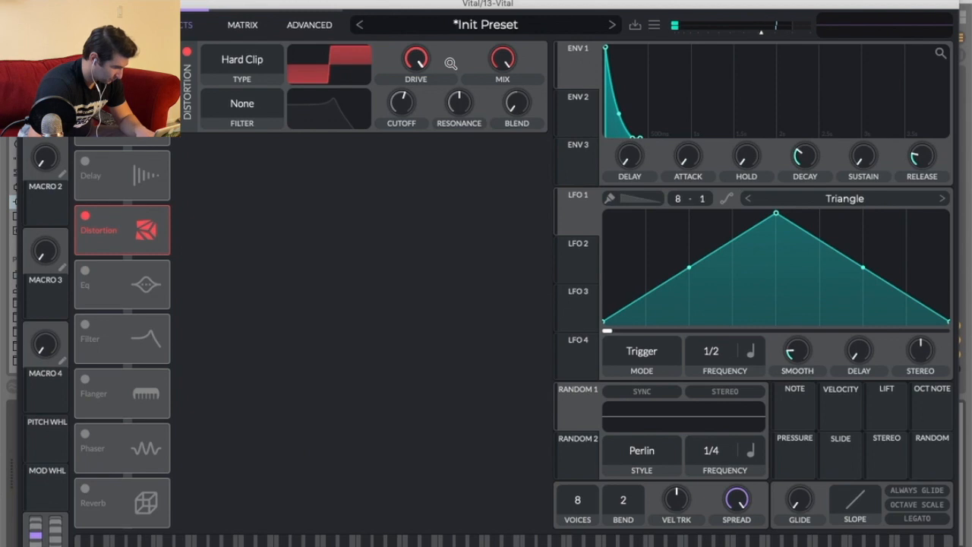
{"action": "left_click", "coordinate": [85, 106]}
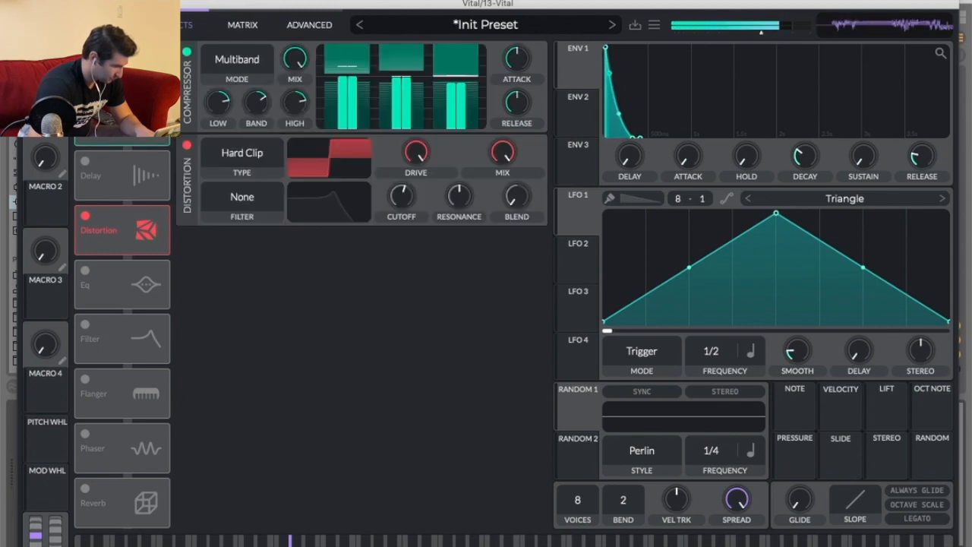
{"action": "left_click_drag", "start_coordinate": [293, 287], "coordinate": [292, 197]}
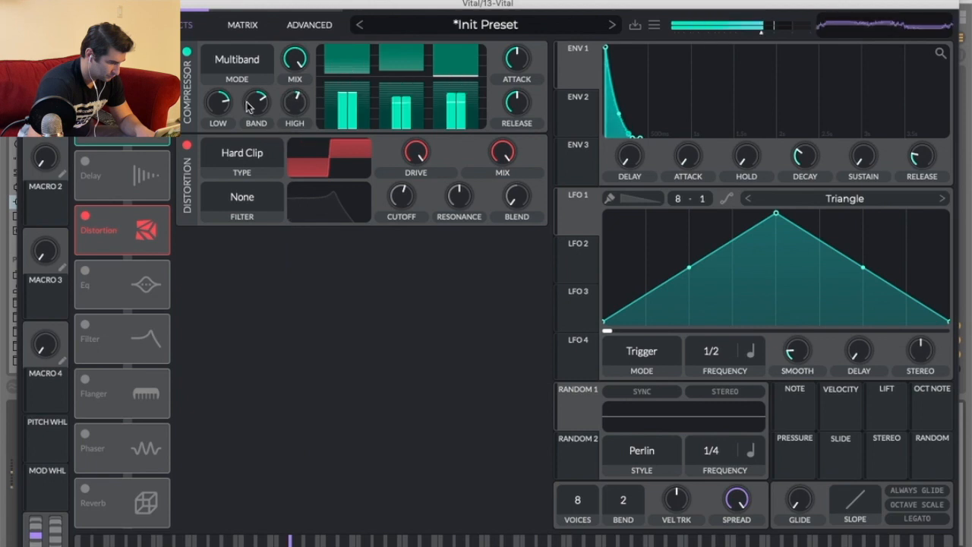
Browse Vital's modulation matrix and return to the oscillator page.
{"action": "left_click", "coordinate": [186, 51]}
{"action": "left_click", "coordinate": [241, 33]}
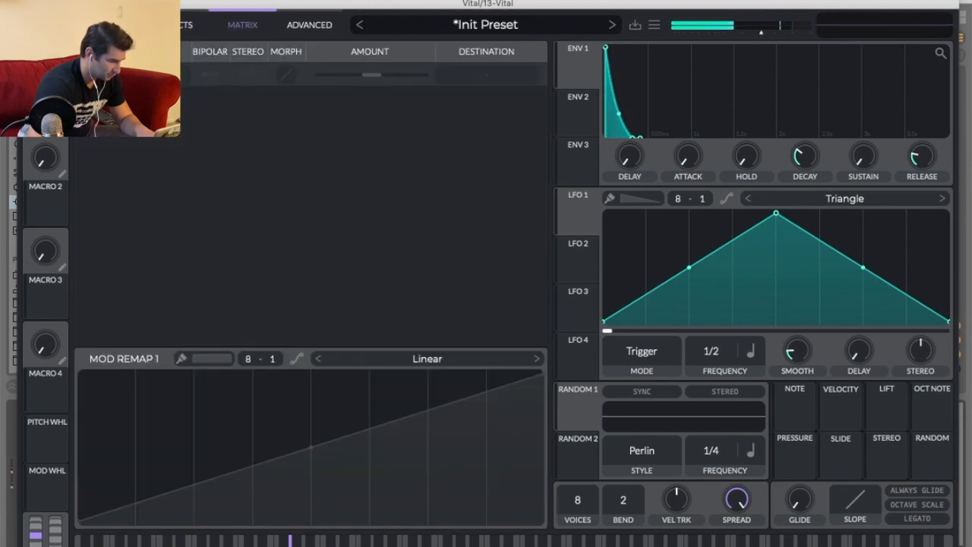
{"action": "left_click", "coordinate": [110, 25]}
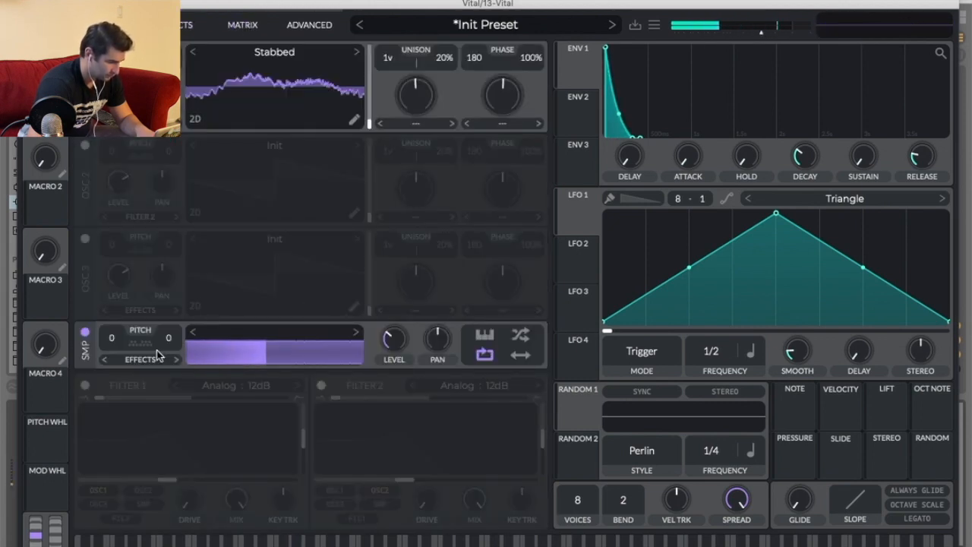
{"action": "mouse_move", "coordinate": [394, 334]}
{"action": "left_click_drag", "start_coordinate": [397, 329], "coordinate": [396, 327]}
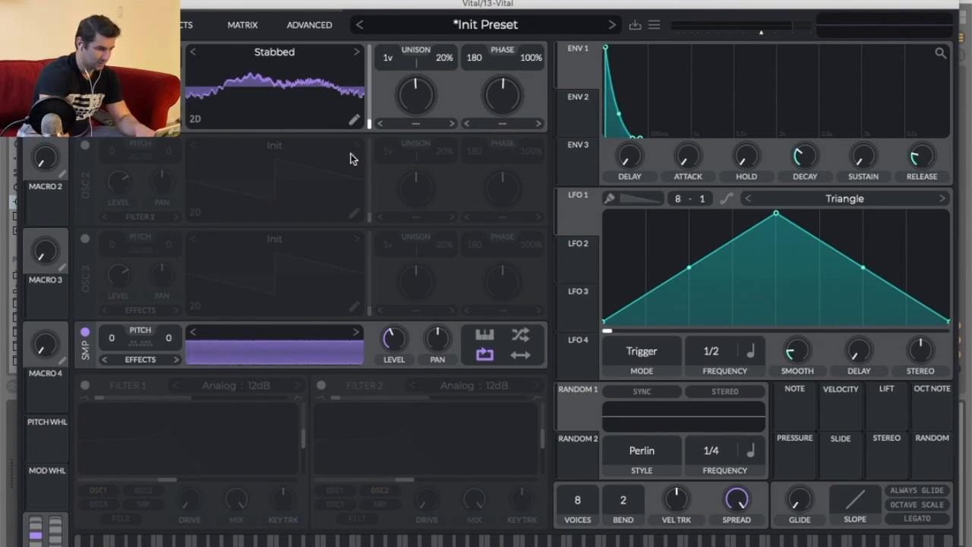
Try a spectral morph on oscillator 1 and disable the sample oscillator to hear it alone.
{"action": "left_click", "coordinate": [416, 123]}
{"action": "left_click", "coordinate": [422, 167]}
{"action": "left_click_drag", "start_coordinate": [423, 108], "coordinate": [423, 251]}
{"action": "left_click", "coordinate": [85, 334]}
{"action": "left_click_drag", "start_coordinate": [424, 204], "coordinate": [428, 147]}
Cycle oscillator 1's spectral morph through Harmonic Stretch and Inharmonic to Smear and adjust its amount.
{"action": "left_click", "coordinate": [425, 123]}
{"action": "left_click", "coordinate": [445, 118]}
{"action": "left_click", "coordinate": [448, 123]}
{"action": "left_click", "coordinate": [451, 123]}
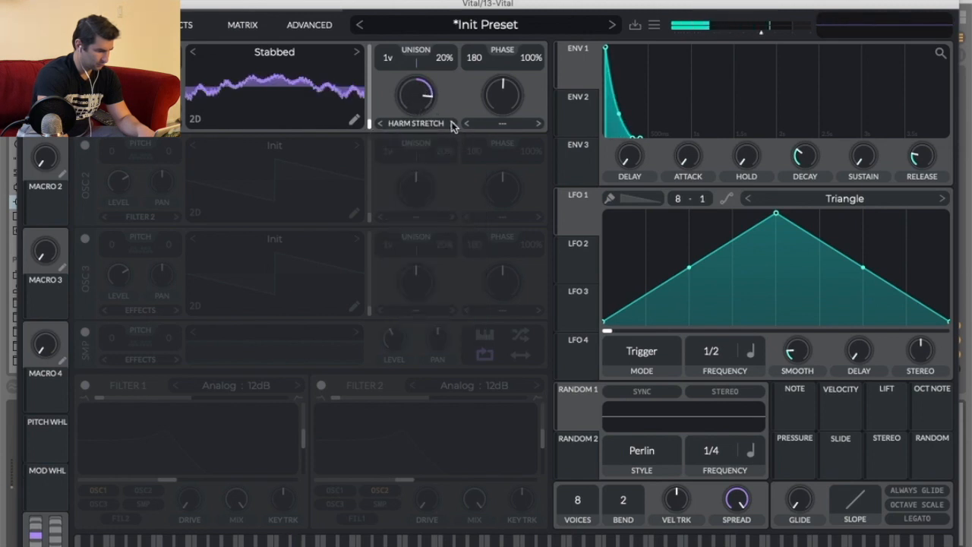
{"action": "left_click", "coordinate": [450, 123]}
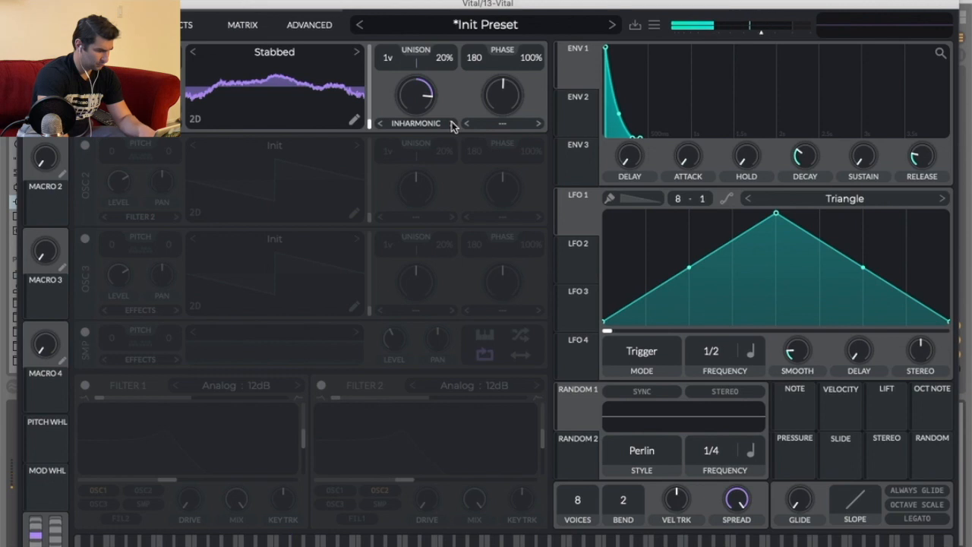
{"action": "left_click", "coordinate": [451, 123]}
{"action": "mouse_move", "coordinate": [430, 103]}
{"action": "left_mouse_down"}
{"action": "mouse_move", "coordinate": [407, 219]}
{"action": "mouse_move", "coordinate": [413, 80]}
{"action": "mouse_move", "coordinate": [419, 140]}
{"action": "left_mouse_up"}
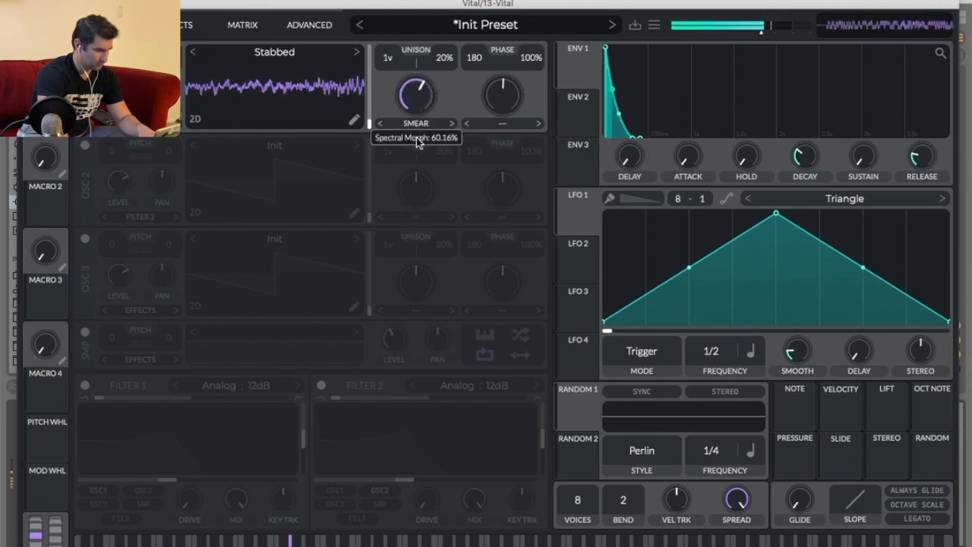
Re-enable the sample oscillator and set oscillator 1's spectral morph to Smear with an adjusted amount.
{"action": "left_click", "coordinate": [84, 332]}
{"action": "mouse_move", "coordinate": [422, 89]}
{"action": "left_mouse_down"}
{"action": "mouse_move", "coordinate": [416, 144]}
{"action": "mouse_move", "coordinate": [404, 93]}
{"action": "left_mouse_up"}
{"action": "left_click", "coordinate": [418, 125]}
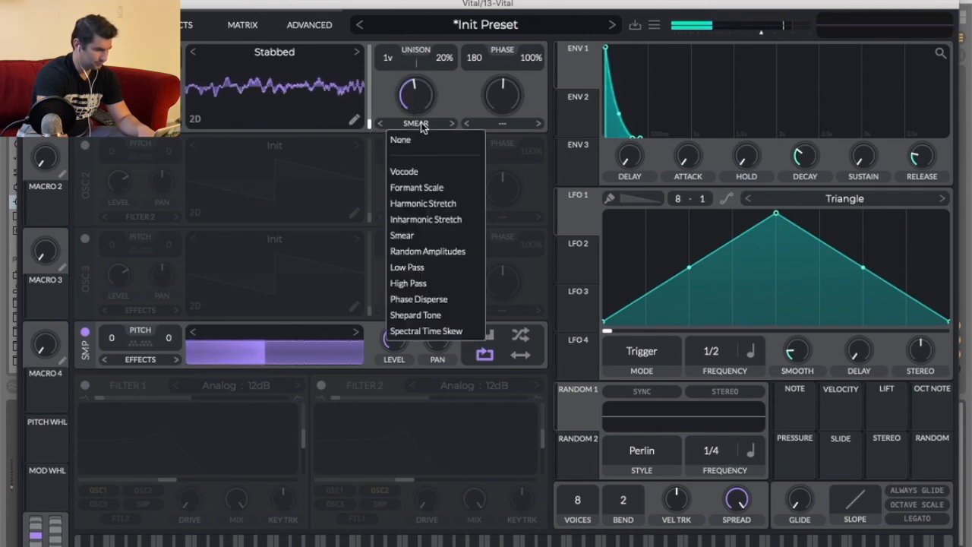
{"action": "left_click", "coordinate": [423, 130]}
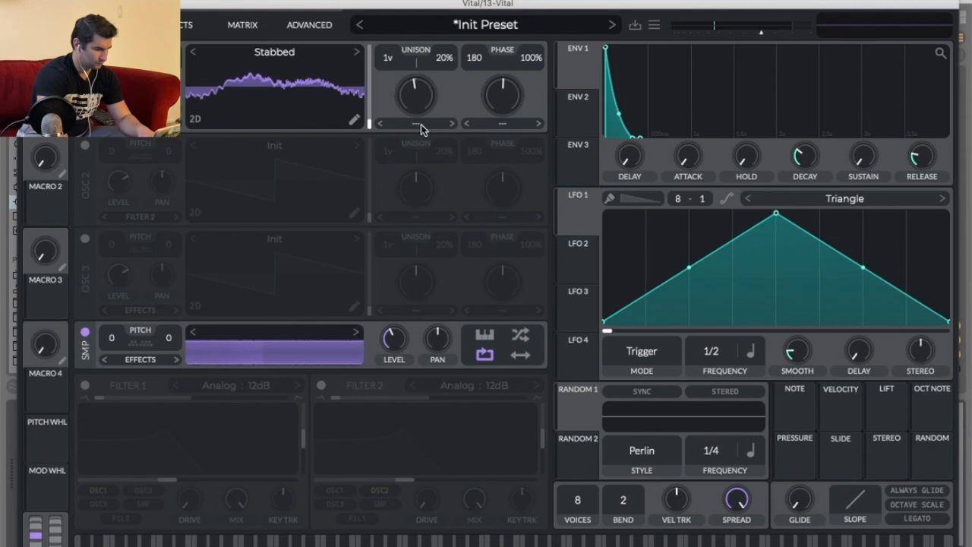
{"action": "left_click", "coordinate": [421, 126]}
{"action": "left_click", "coordinate": [436, 236]}
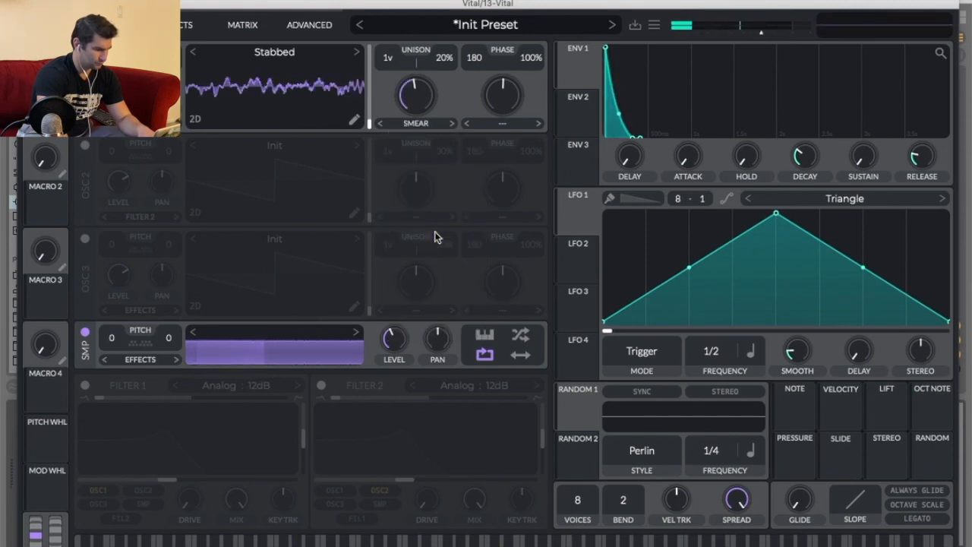
{"action": "left_click_drag", "start_coordinate": [413, 93], "coordinate": [408, 168]}
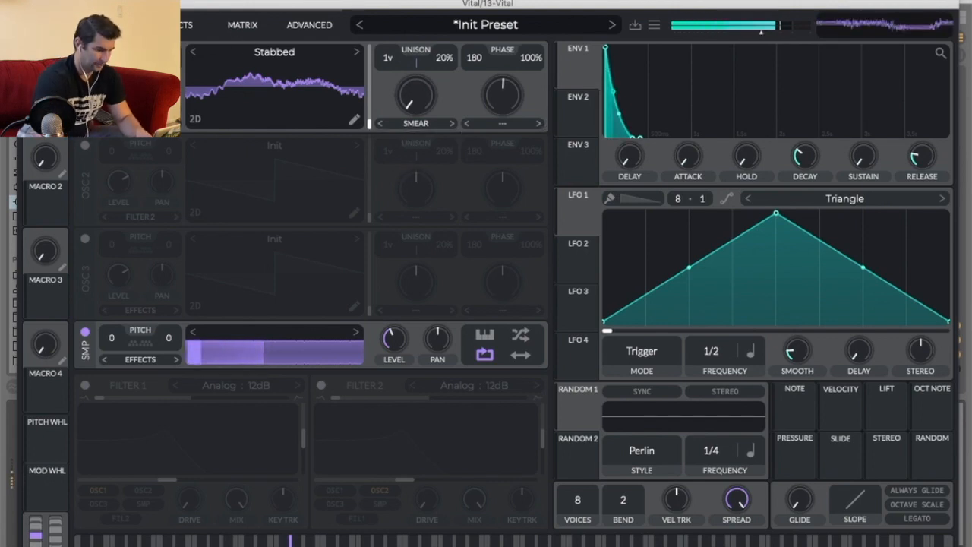
Close the Vital window and play back the arrangement to hear the new sound.
{"action": "left_click", "coordinate": [31, 3]}
{"action": "left_click", "coordinate": [873, 238]}
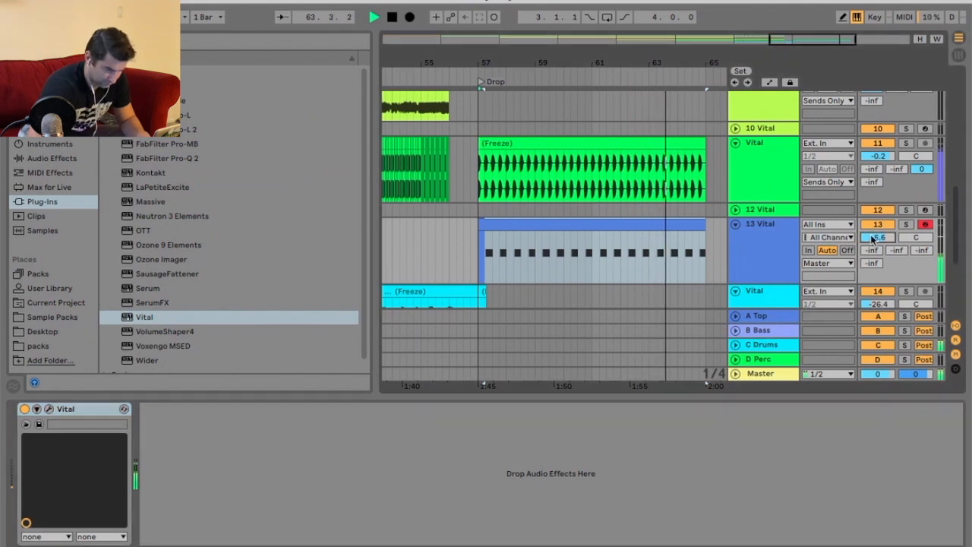
{"action": "key", "text": "space"}
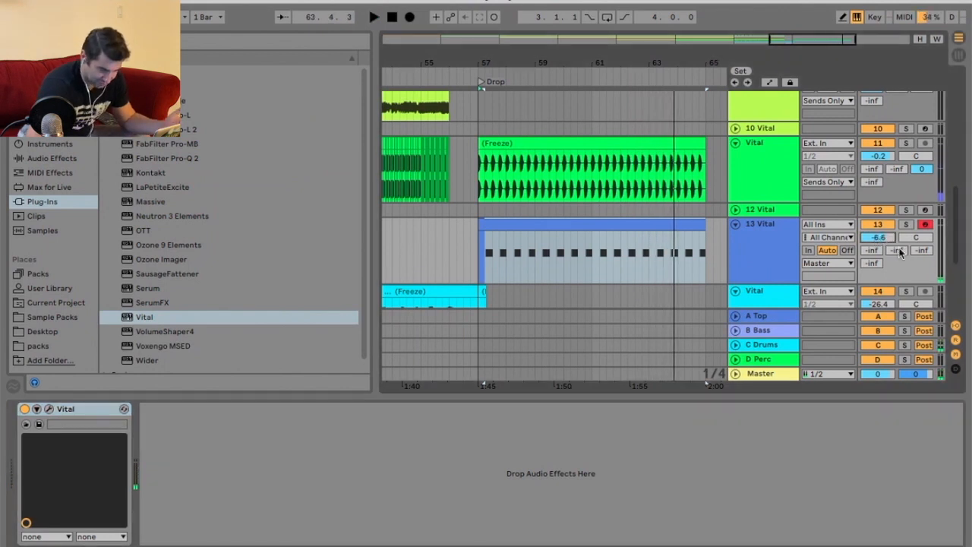
Duplicate the 13 Vital track and deactivate the clip on the duplicate.
{"action": "scroll", "coordinate": [726, 235], "scroll_direction": "down", "scroll_amount": 3}
{"action": "left_click", "coordinate": [773, 180]}
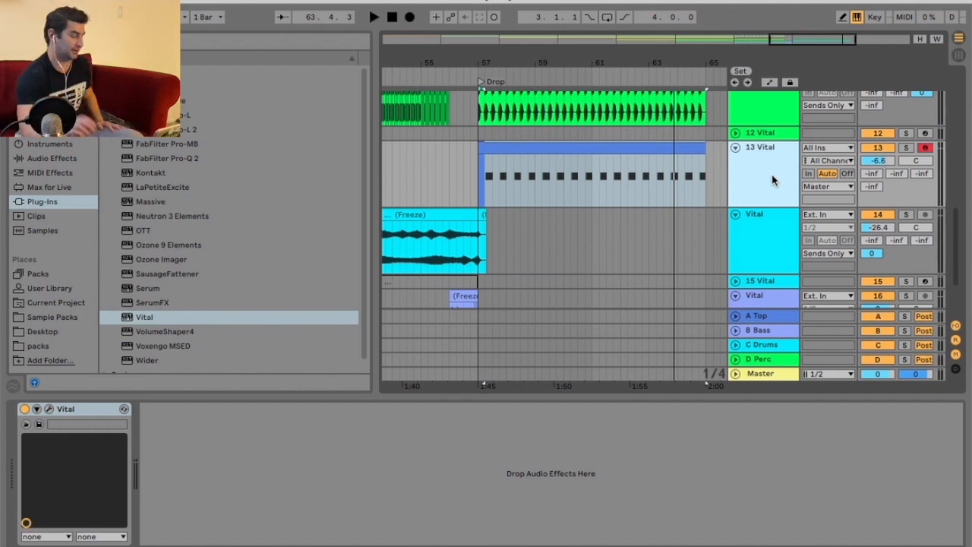
{"action": "right_click", "coordinate": [772, 180]}
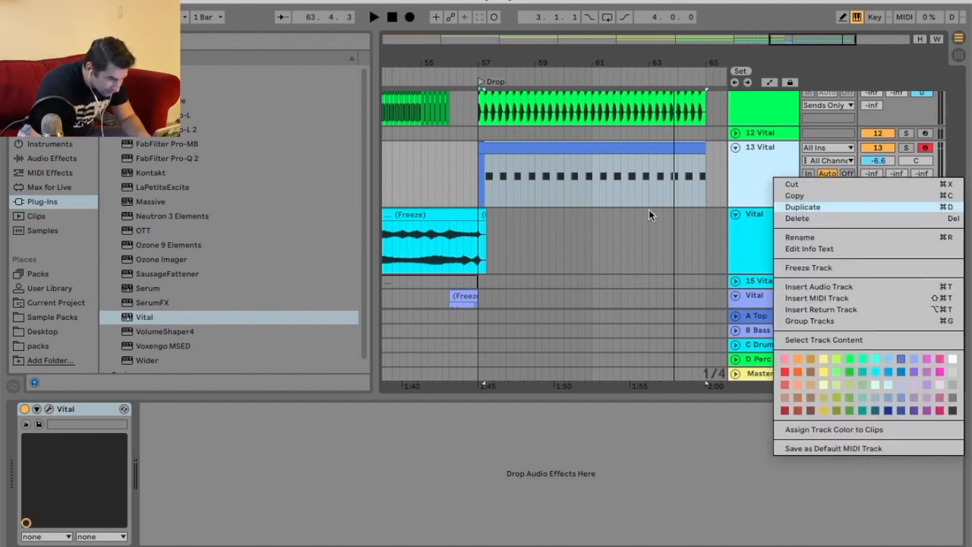
{"action": "key", "text": "Return"}
{"action": "right_click", "coordinate": [604, 212]}
{"action": "left_click", "coordinate": [673, 350]}
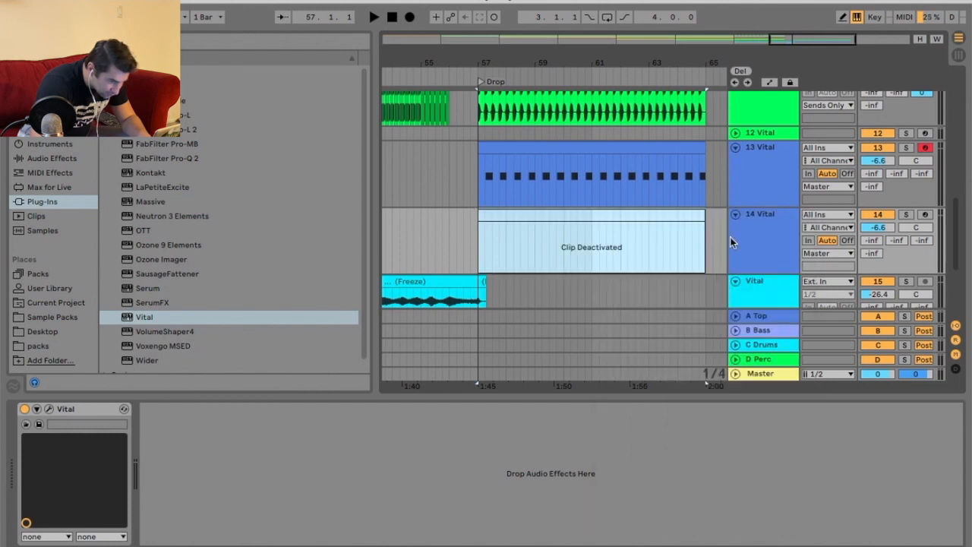
Freeze the 13 Vital track and flatten it to audio.
{"action": "right_click", "coordinate": [655, 150]}
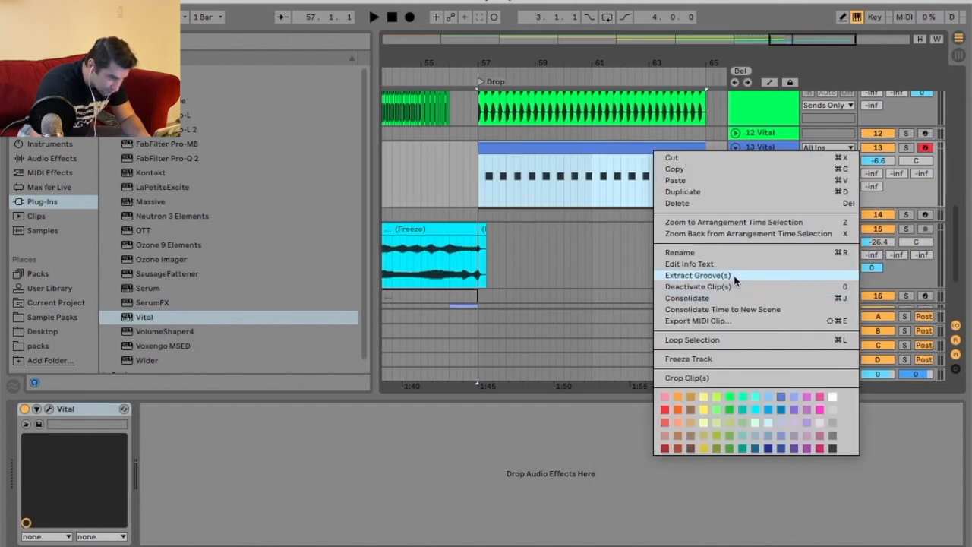
{"action": "left_click", "coordinate": [727, 358]}
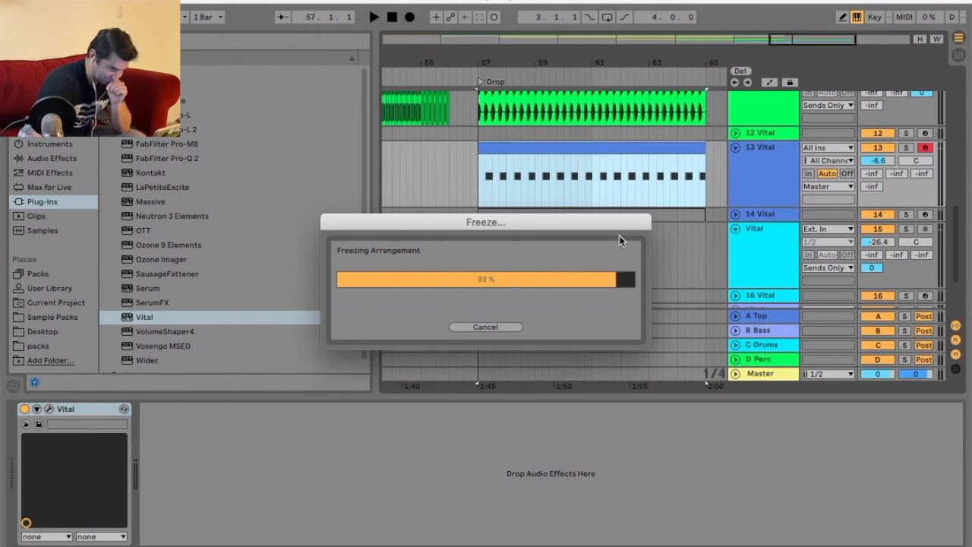
{"action": "right_click", "coordinate": [762, 168]}
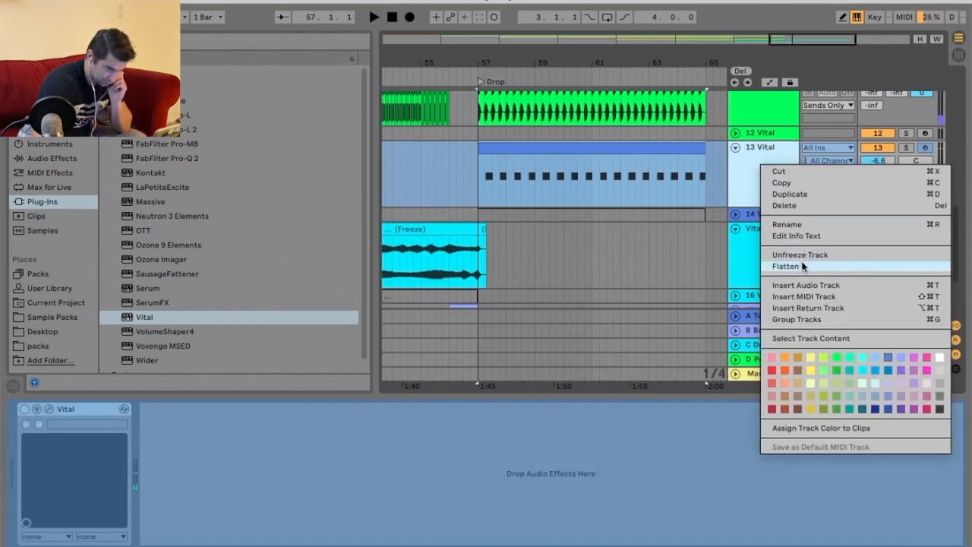
Audition the flattened Vital track during playback and tweak its mixer settings.
{"action": "scroll", "coordinate": [612, 179], "scroll_direction": "up", "scroll_amount": 2}
{"action": "scroll", "coordinate": [611, 182], "scroll_direction": "down", "scroll_amount": 4}
{"action": "scroll", "coordinate": [612, 182], "scroll_direction": "up", "scroll_amount": 5}
{"action": "scroll", "coordinate": [610, 186], "scroll_direction": "down", "scroll_amount": 4}
{"action": "scroll", "coordinate": [718, 160], "scroll_direction": "down", "scroll_amount": 3}
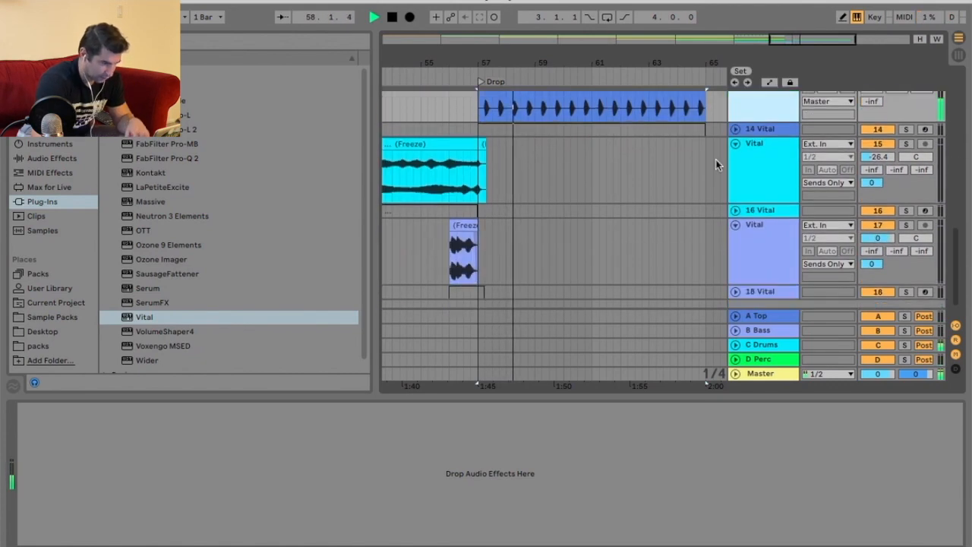
{"action": "scroll", "coordinate": [841, 159], "scroll_direction": "up", "scroll_amount": 4}
{"action": "key", "text": "space"}
{"action": "left_click_drag", "start_coordinate": [918, 194], "coordinate": [917, 182]}
{"action": "left_click", "coordinate": [851, 206]}
{"action": "left_click", "coordinate": [824, 349]}
{"action": "key", "text": "space"}
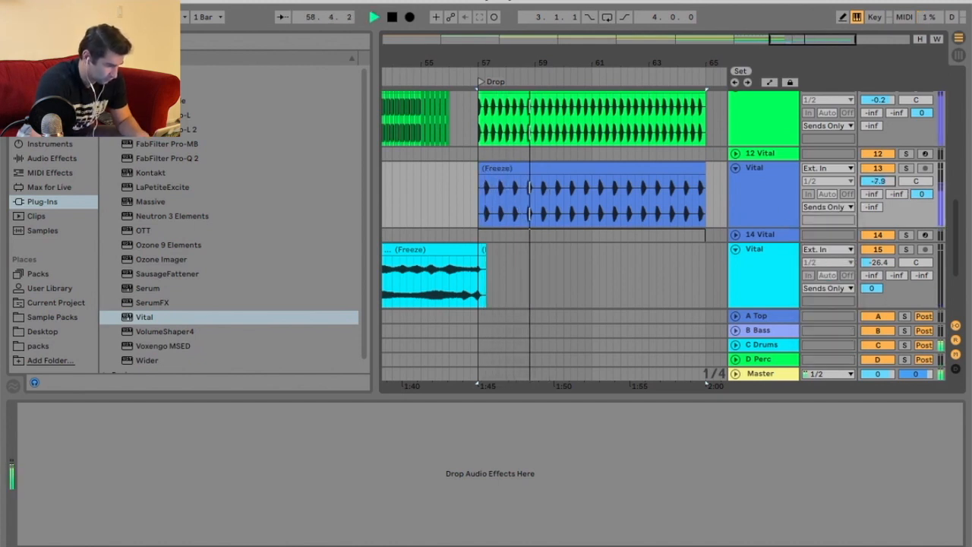
Duplicate the Drop clips on the green and blue frozen Vital tracks to double their length.
{"action": "right_click", "coordinate": [742, 190]}
{"action": "left_click", "coordinate": [718, 176]}
{"action": "key", "text": "space"}
{"action": "left_click_drag", "start_coordinate": [689, 58], "coordinate": [593, 48]}
{"action": "scroll", "coordinate": [608, 150], "scroll_direction": "up", "scroll_amount": 3}
{"action": "left_click", "coordinate": [598, 161]}
{"action": "key", "text": "ctrl+d"}
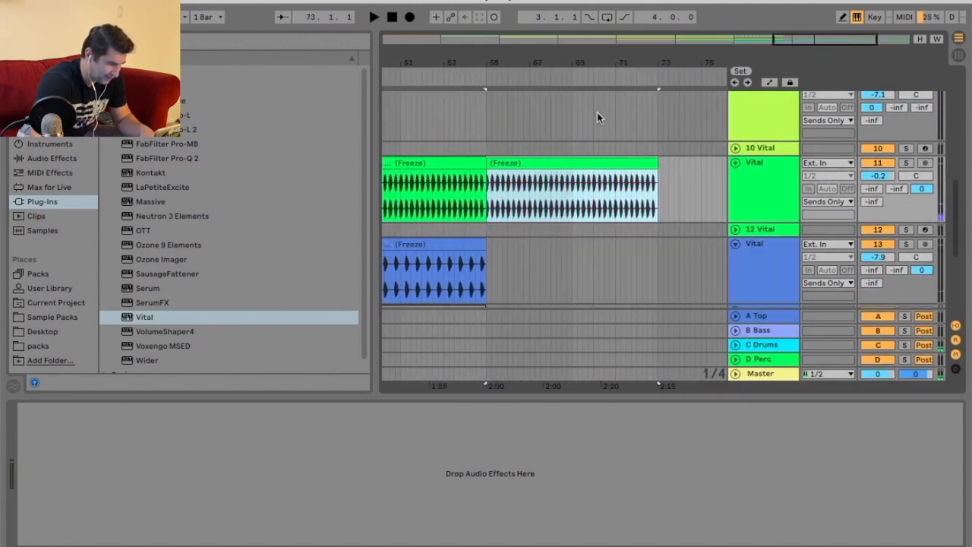
{"action": "left_click", "coordinate": [521, 240]}
{"action": "key", "text": "ctrl+d"}
{"action": "left_click", "coordinate": [704, 248]}
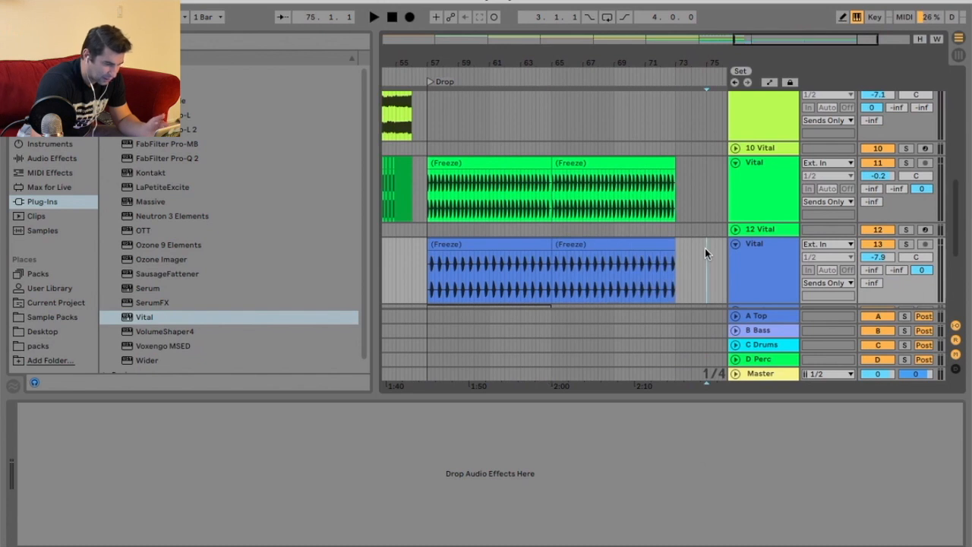
{"action": "right_click", "coordinate": [704, 246]}
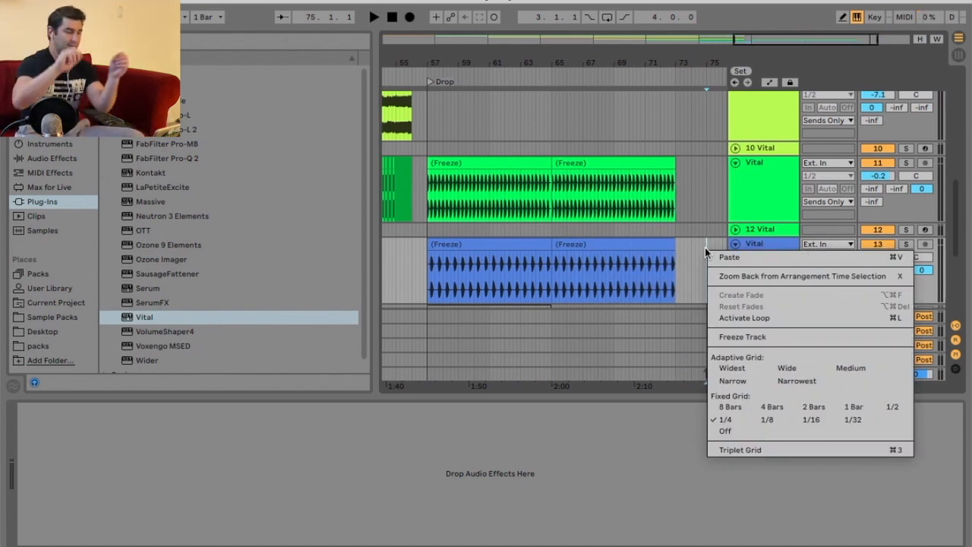
{"action": "left_click", "coordinate": [710, 211]}
{"action": "scroll", "coordinate": [710, 212], "scroll_direction": "down", "scroll_amount": 3}
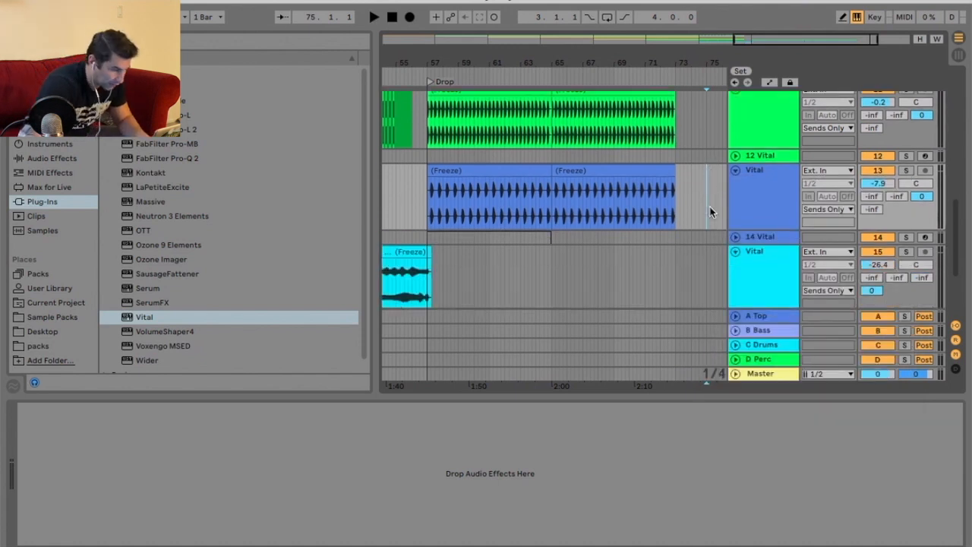
Add a locator at bar 65 named Drop 2.
{"action": "right_click", "coordinate": [556, 80]}
{"action": "left_click", "coordinate": [572, 115]}
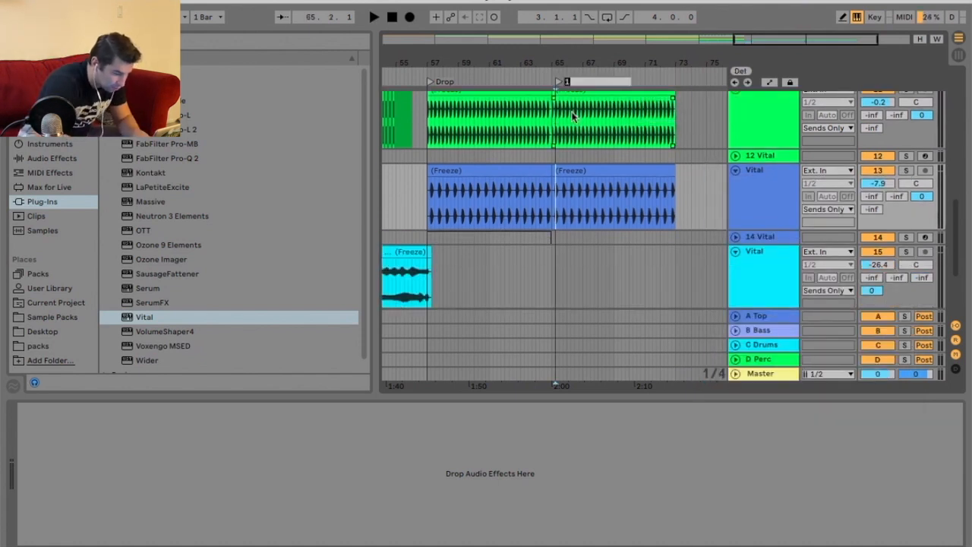
{"action": "left_click_drag", "start_coordinate": [564, 66], "coordinate": [546, 50]}
Insert a new MIDI track below the blue Vital track.
{"action": "scroll", "coordinate": [704, 197], "scroll_direction": "down", "scroll_amount": 2}
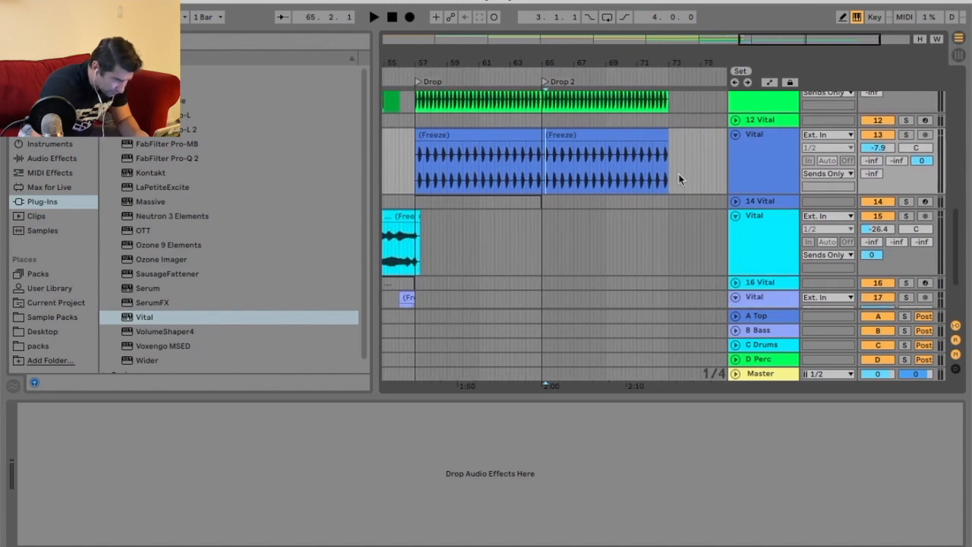
{"action": "right_click", "coordinate": [756, 177]}
{"action": "left_click", "coordinate": [819, 319]}
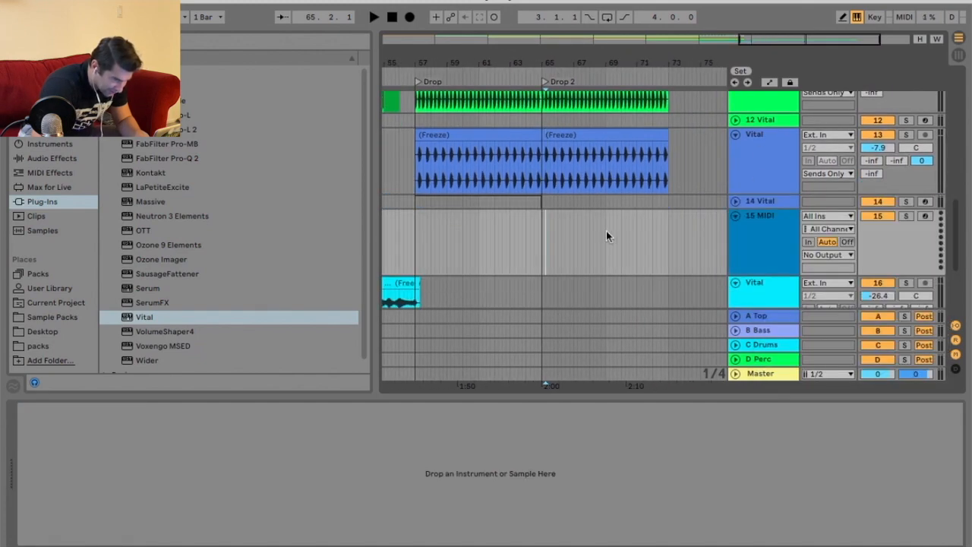
Create an eight-bar MIDI clip from bar 65 to bar 73 on the new MIDI track.
{"action": "right_click", "coordinate": [567, 226]}
{"action": "left_click", "coordinate": [642, 118]}
{"action": "left_click_drag", "start_coordinate": [647, 72], "coordinate": [647, 85]}
{"action": "right_click", "coordinate": [553, 238]}
{"action": "left_click", "coordinate": [706, 370]}
{"action": "left_click_drag", "start_coordinate": [497, 234], "coordinate": [669, 235]}
{"action": "right_click", "coordinate": [583, 233]}
{"action": "left_click", "coordinate": [649, 356]}
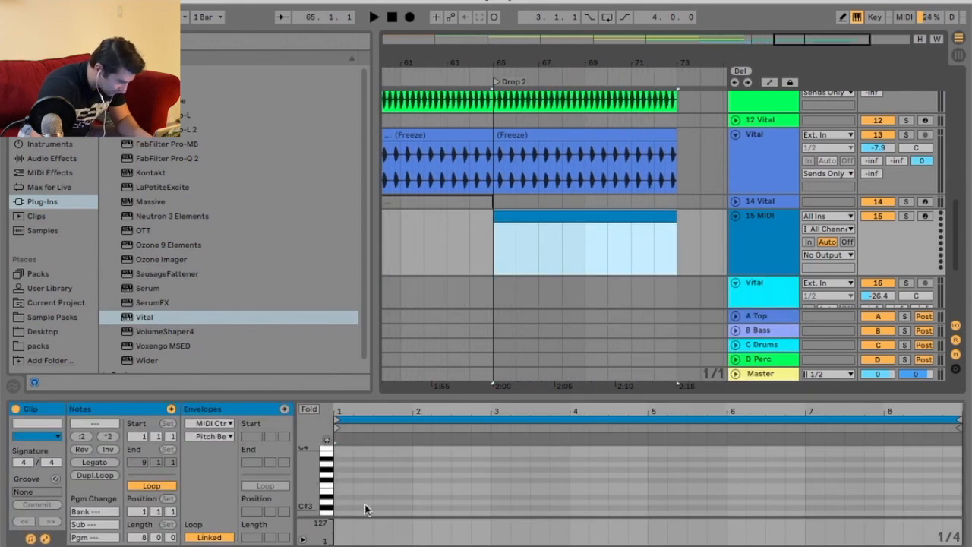
Draw four C3 notes on the beats of the first bar and duplicate them across the clip.
{"action": "left_click_drag", "start_coordinate": [400, 396], "coordinate": [414, 342]}
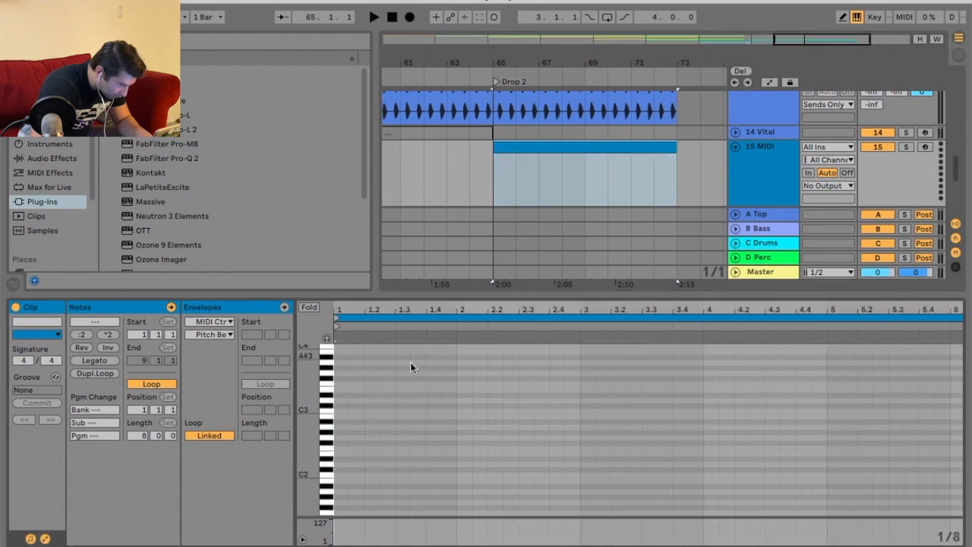
{"action": "left_click_drag", "start_coordinate": [362, 310], "coordinate": [361, 325]}
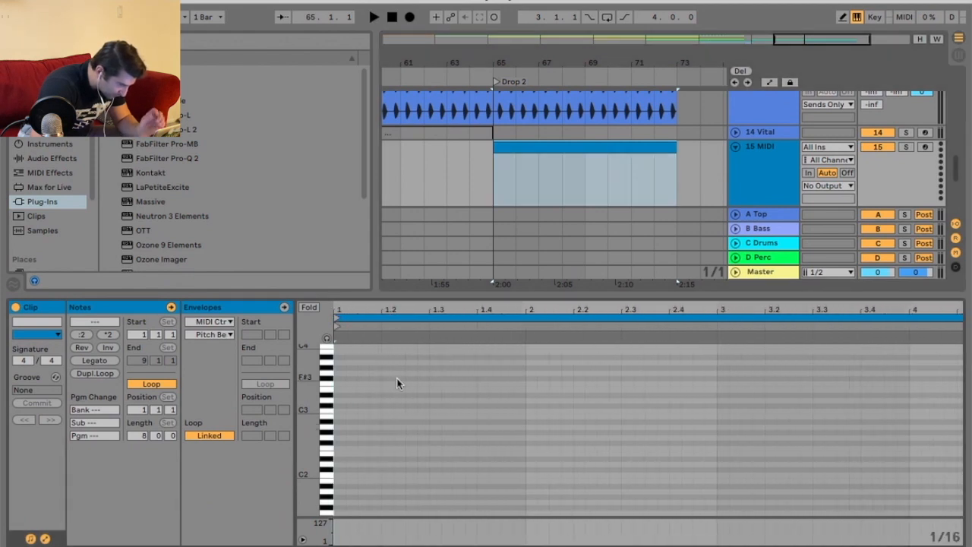
{"action": "double_click", "coordinate": [364, 411]}
{"action": "double_click", "coordinate": [410, 410]}
{"action": "double_click", "coordinate": [459, 411]}
{"action": "double_click", "coordinate": [507, 411]}
{"action": "key", "text": "ctrl+a"}
{"action": "key", "text": "ctrl+d"}
{"action": "key", "text": "ctrl+d"}
{"action": "key", "text": "ctrl+d"}
{"action": "key", "text": "ctrl+d"}
{"action": "key", "text": "ctrl+d"}
{"action": "key", "text": "ctrl+d"}
{"action": "key", "text": "ctrl+d"}
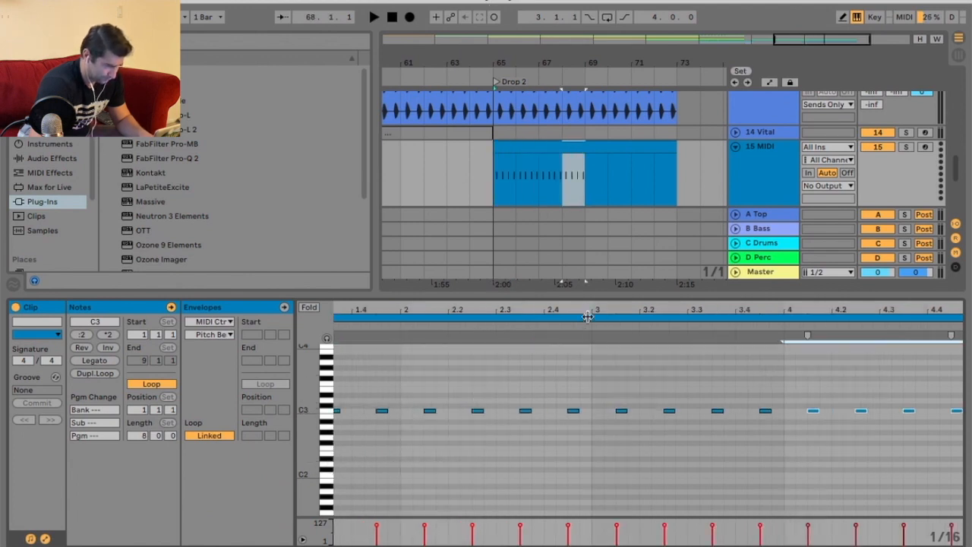
Load the Vital plug-in onto the new MIDI track.
{"action": "left_click", "coordinate": [765, 157]}
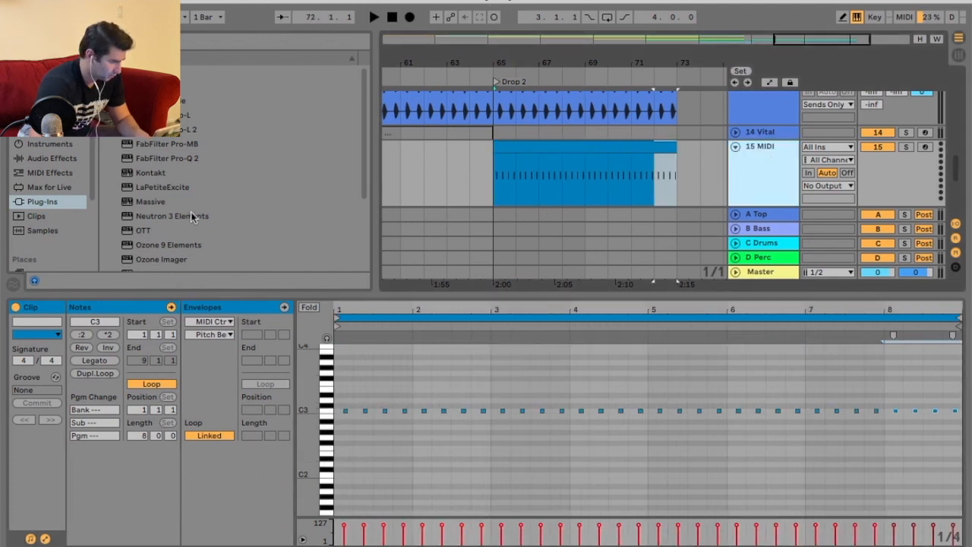
{"action": "scroll", "coordinate": [190, 220], "scroll_direction": "down", "scroll_amount": 3}
{"action": "left_click", "coordinate": [193, 235]}
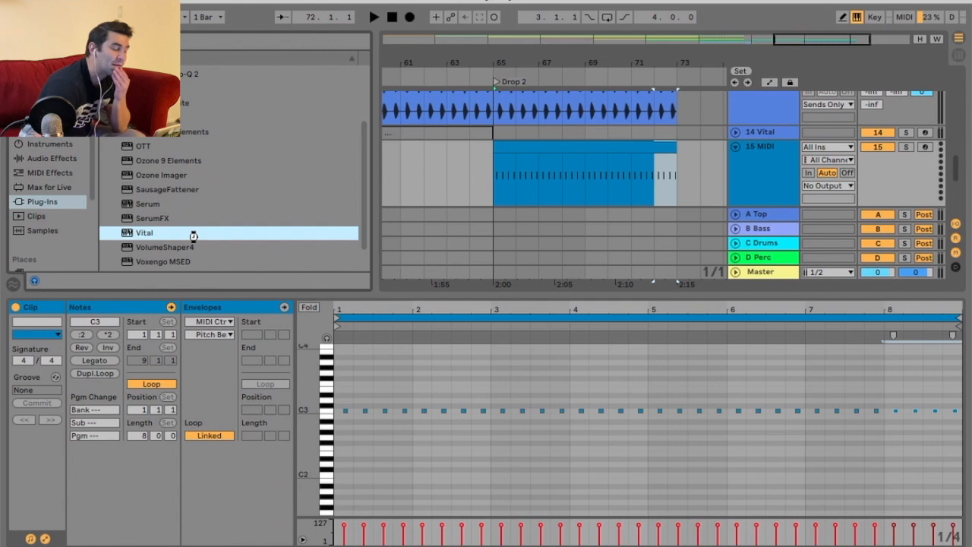
{"action": "double_click", "coordinate": [193, 237]}
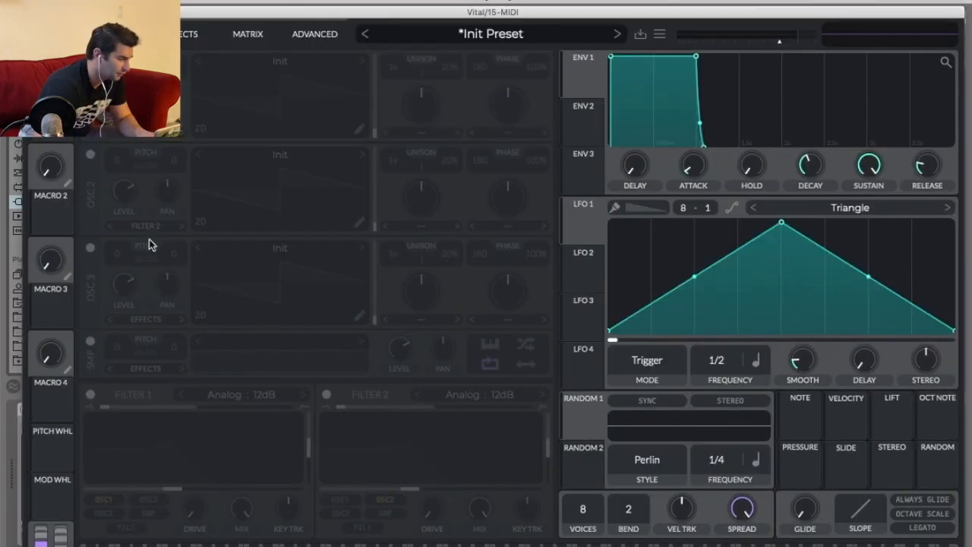
Enable the new Vital's sample oscillator, lower its level, and open the effects page.
{"action": "left_click", "coordinate": [91, 343]}
{"action": "left_click_drag", "start_coordinate": [401, 352], "coordinate": [393, 407]}
{"action": "left_click", "coordinate": [178, 34]}
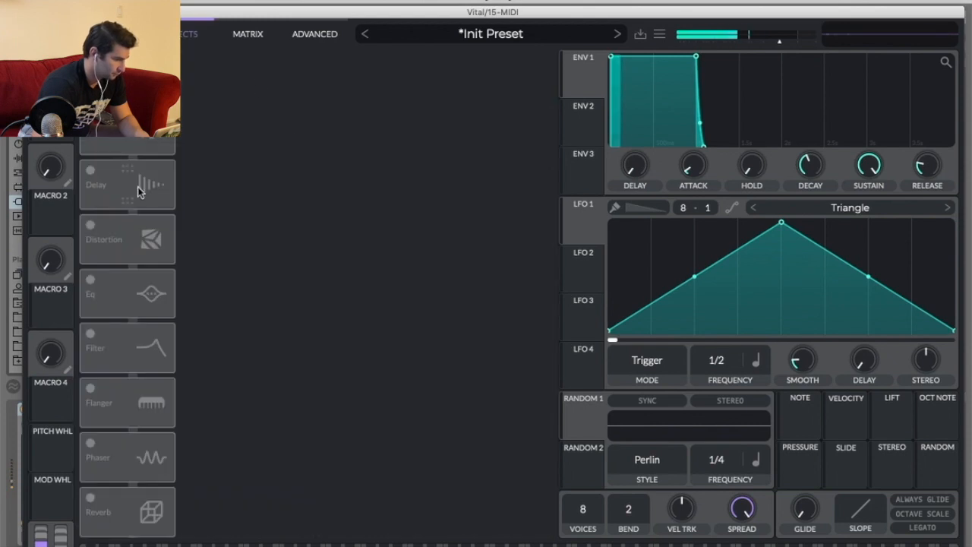
Enable the EQ effect, set its low band gain to -15 dB, and move its cutoff up to the high end.
{"action": "left_click", "coordinate": [93, 300]}
{"action": "left_click_drag", "start_coordinate": [253, 115], "coordinate": [238, 214]}
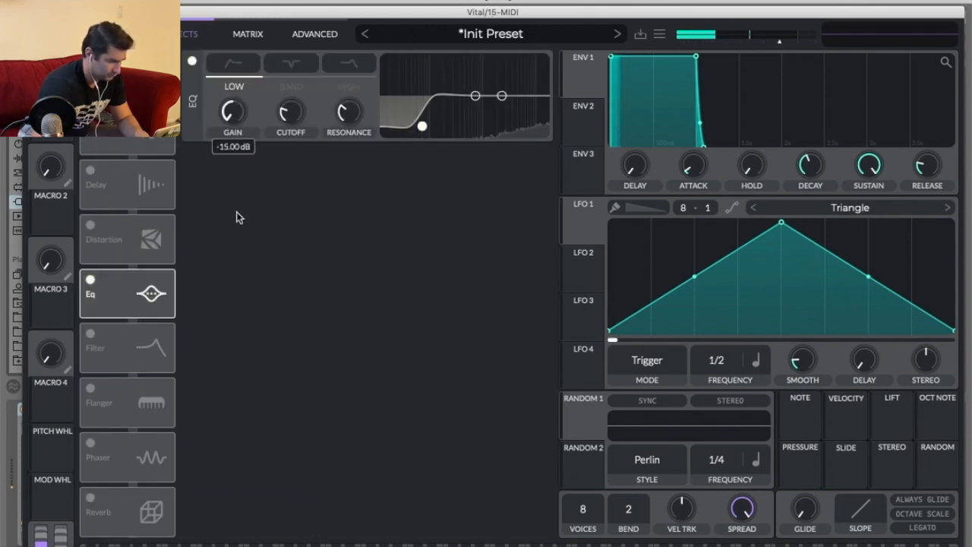
{"action": "left_click_drag", "start_coordinate": [458, 142], "coordinate": [531, 174]}
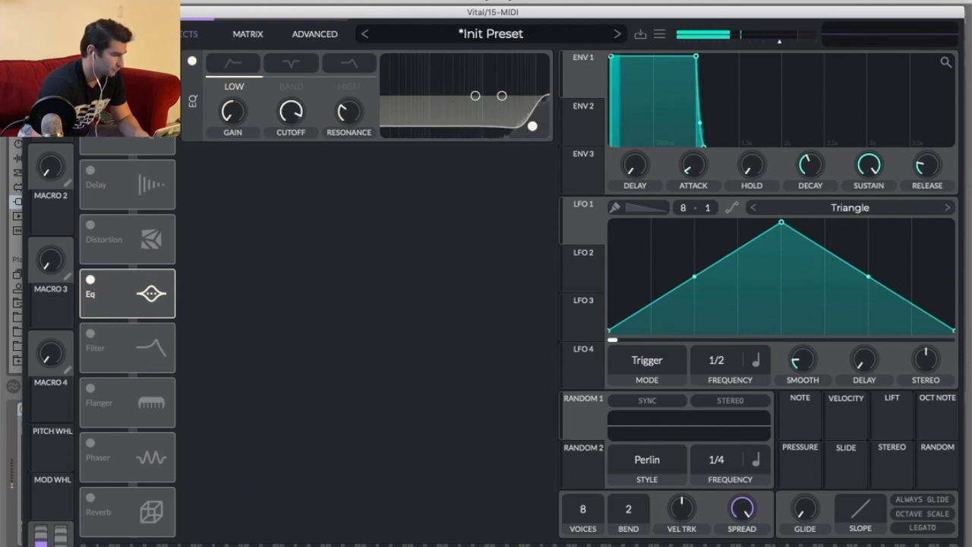
Enable the Distortion effect and try the Bit Crush type with drive raised to about 12.6 dB.
{"action": "left_click", "coordinate": [29, 12]}
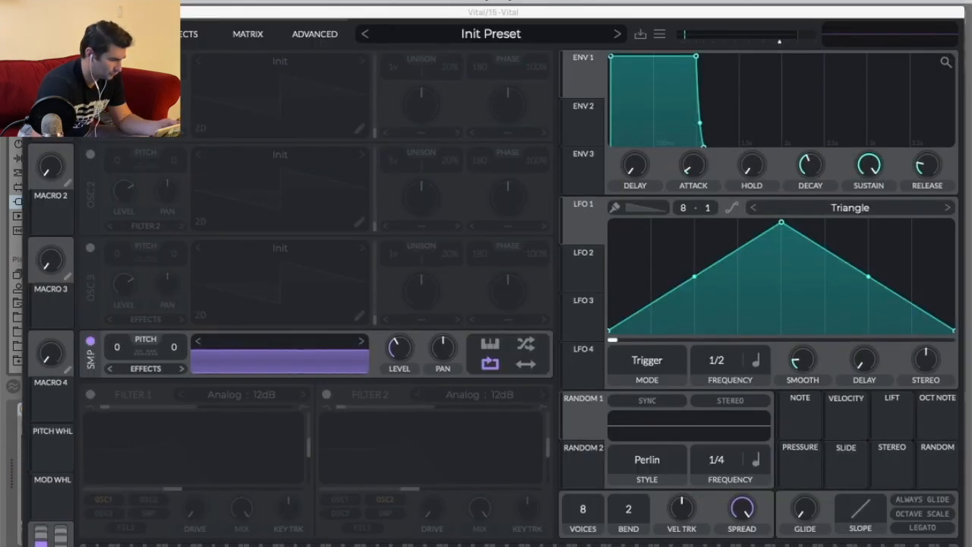
{"action": "left_click", "coordinate": [189, 35]}
{"action": "left_click", "coordinate": [91, 228]}
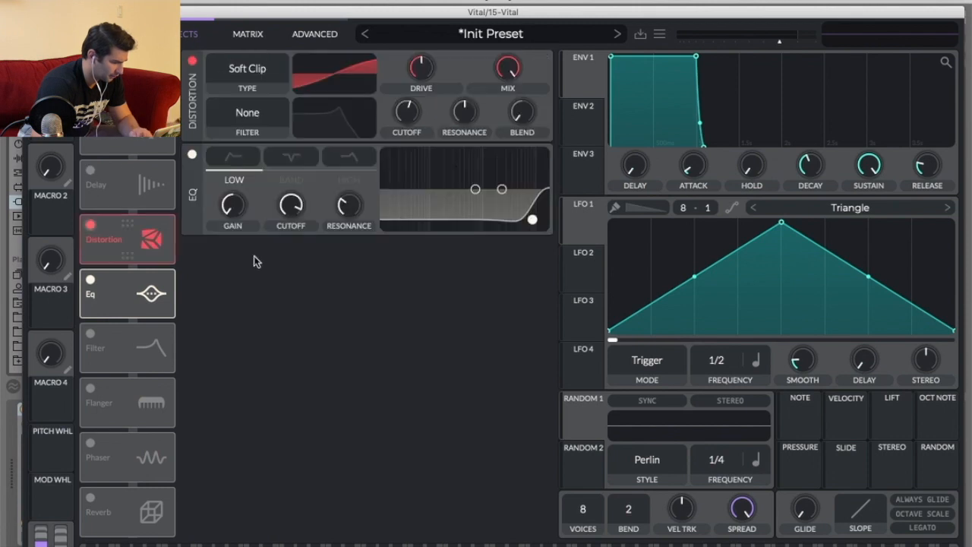
{"action": "mouse_move", "coordinate": [420, 72]}
{"action": "left_mouse_down"}
{"action": "mouse_move", "coordinate": [420, 57]}
{"action": "mouse_move", "coordinate": [420, 67]}
{"action": "left_mouse_up"}
{"action": "left_click", "coordinate": [258, 73]}
{"action": "left_click", "coordinate": [258, 105]}
{"action": "left_click", "coordinate": [261, 71]}
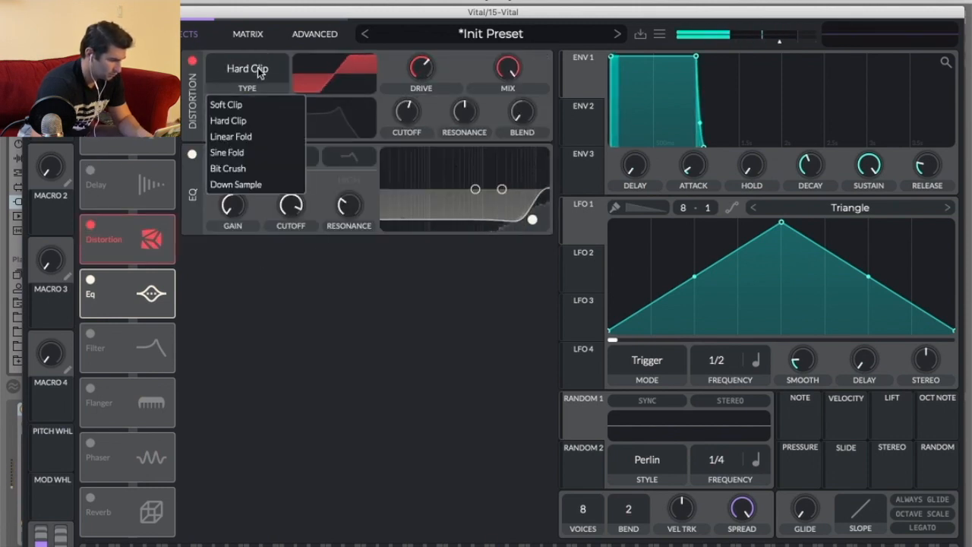
{"action": "left_click", "coordinate": [230, 168]}
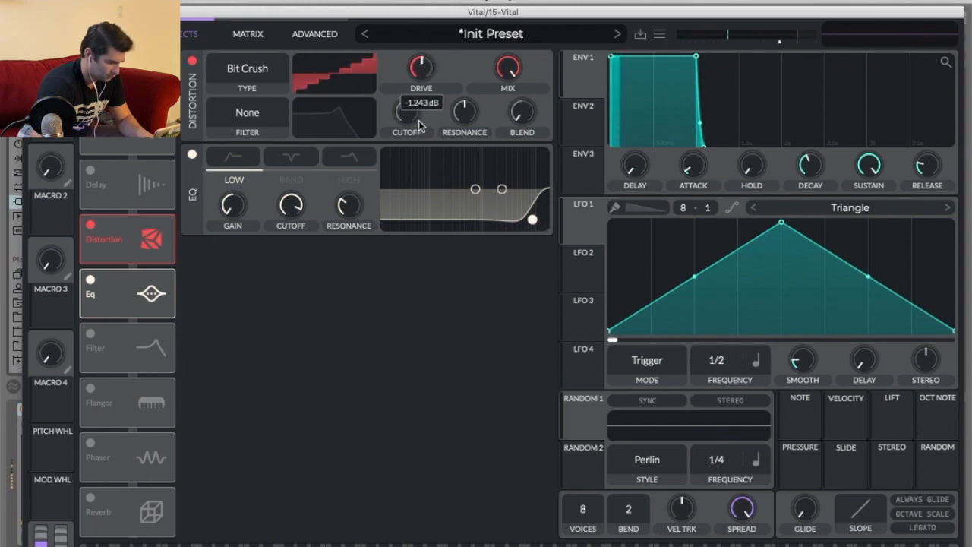
{"action": "left_click_drag", "start_coordinate": [420, 112], "coordinate": [423, 85]}
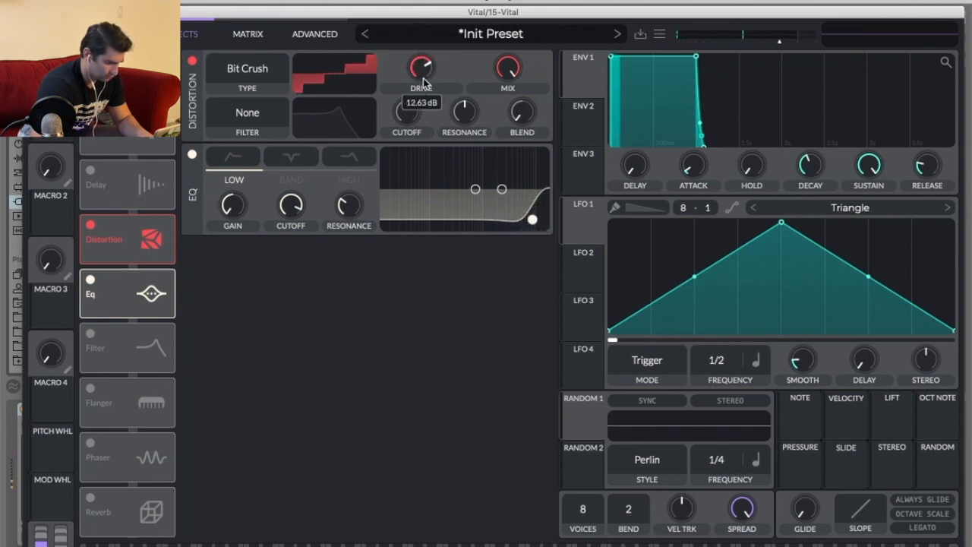
Set the distortion type to Down Sample with drive at about 3.7 dB and a higher cutoff.
{"action": "left_click", "coordinate": [240, 76]}
{"action": "left_click", "coordinate": [277, 184]}
{"action": "mouse_move", "coordinate": [414, 76]}
{"action": "left_mouse_down"}
{"action": "mouse_move", "coordinate": [416, 120]}
{"action": "mouse_move", "coordinate": [414, 81]}
{"action": "left_mouse_up"}
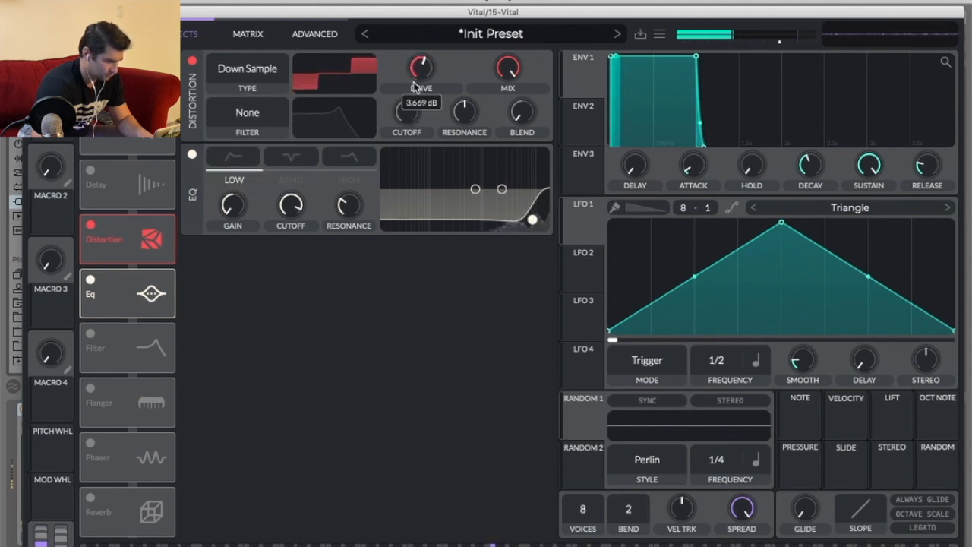
{"action": "left_click_drag", "start_coordinate": [409, 125], "coordinate": [410, 92]}
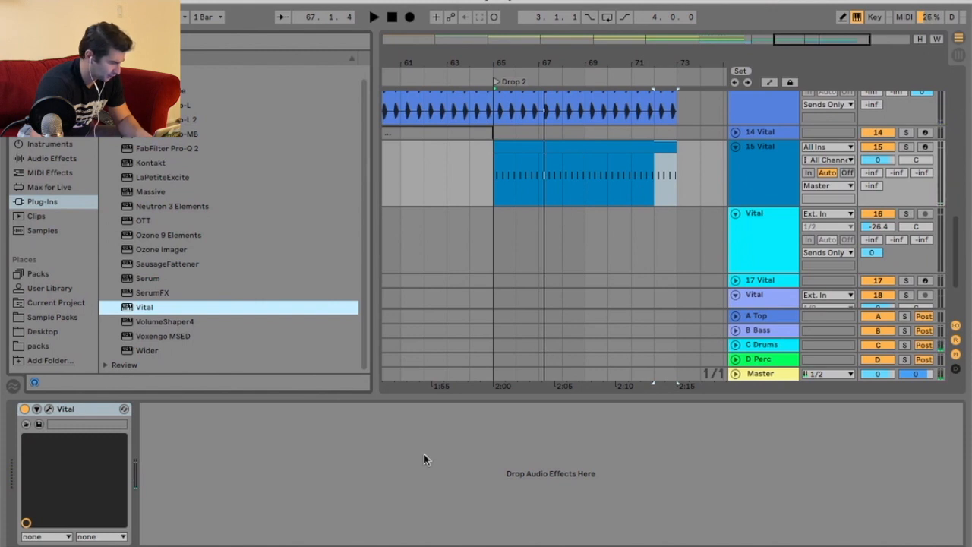
Toggle keytracking on the sample oscillator and close the Vital window.
{"action": "key", "text": "alt+super+p"}
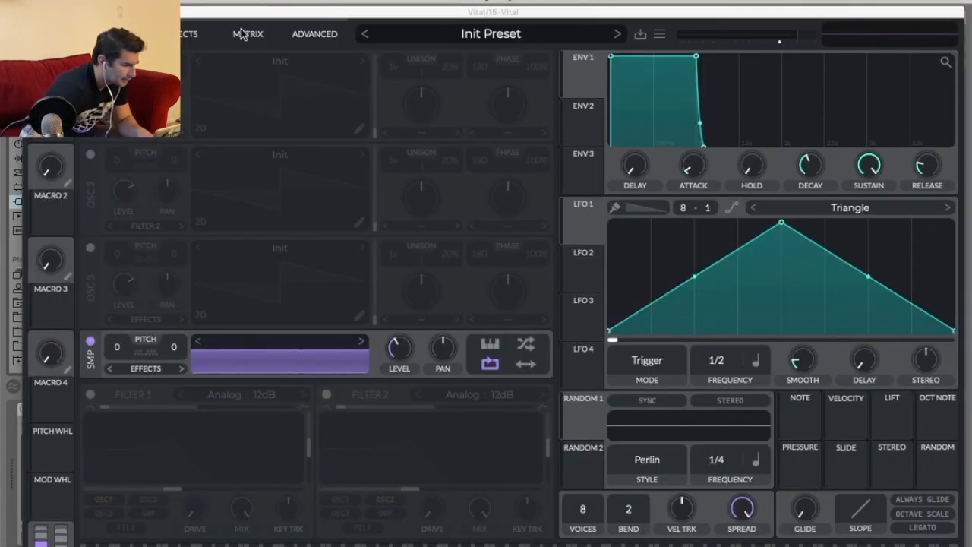
{"action": "left_click", "coordinate": [487, 346]}
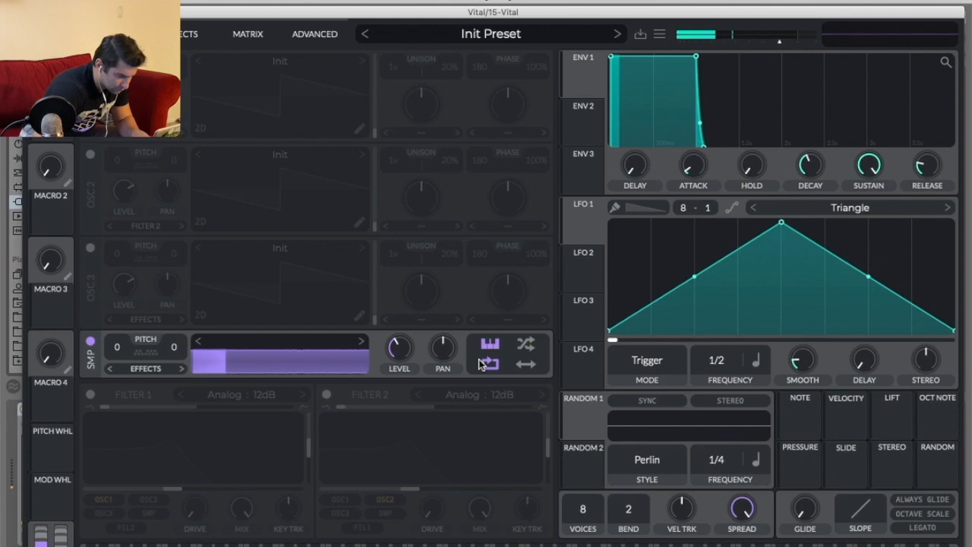
{"action": "left_click", "coordinate": [35, 13]}
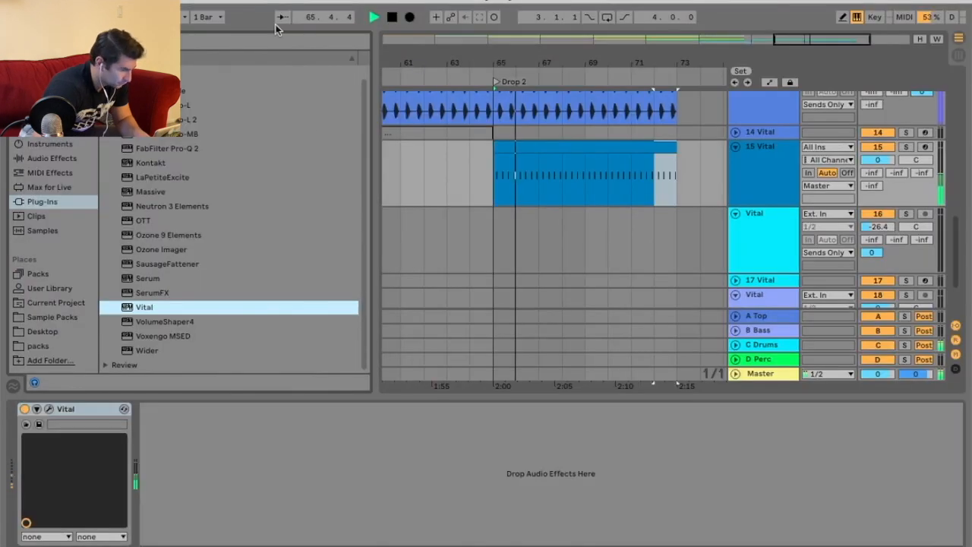
Open the new MIDI clip in the note editor and try transposing its notes by an octave, returning them to C3.
{"action": "left_click", "coordinate": [594, 147]}
{"action": "key", "text": "shift+Tab"}
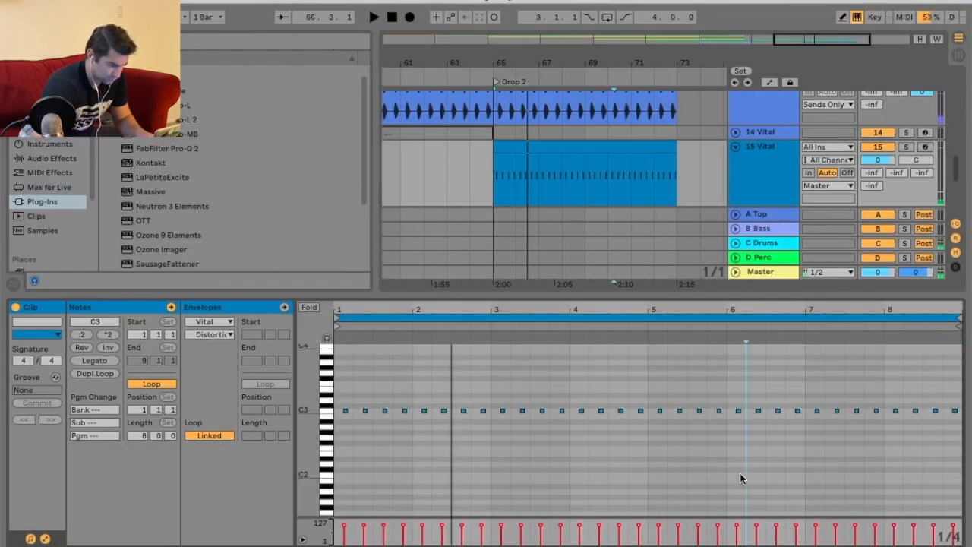
{"action": "key", "text": "shift+Down"}
{"action": "key", "text": "shift+Up"}
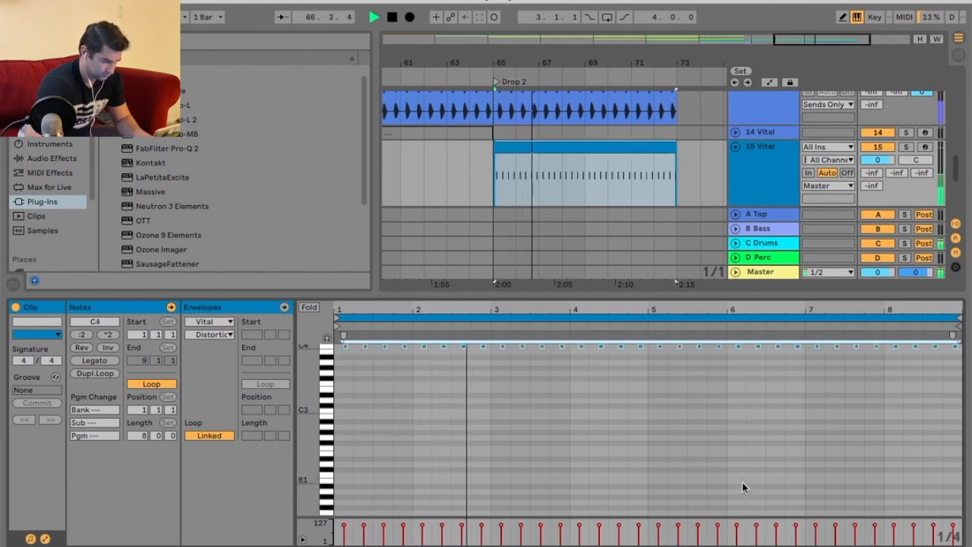
{"action": "key", "text": "shift+Down"}
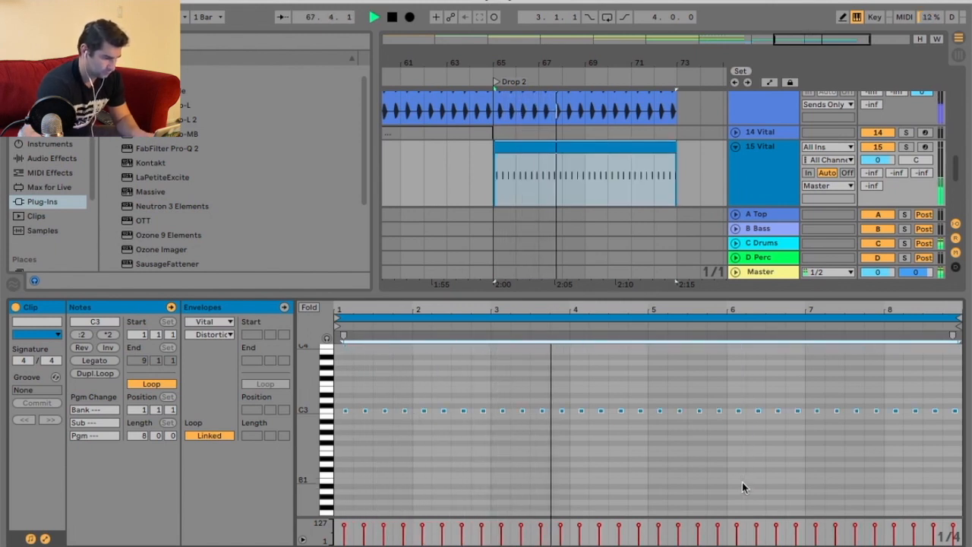
Add an extra short C3 note right after the fourth note of bar 1 and audition it.
{"action": "left_click_drag", "start_coordinate": [429, 310], "coordinate": [737, 396]}
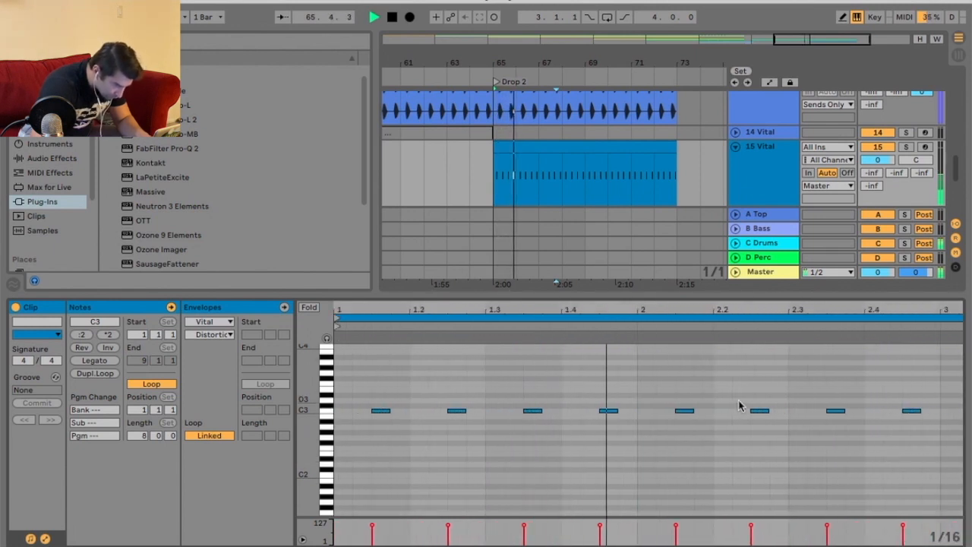
{"action": "double_click", "coordinate": [643, 416]}
{"action": "left_click_drag", "start_coordinate": [643, 413], "coordinate": [636, 410]}
{"action": "key", "text": "space"}
{"action": "key", "text": "space"}
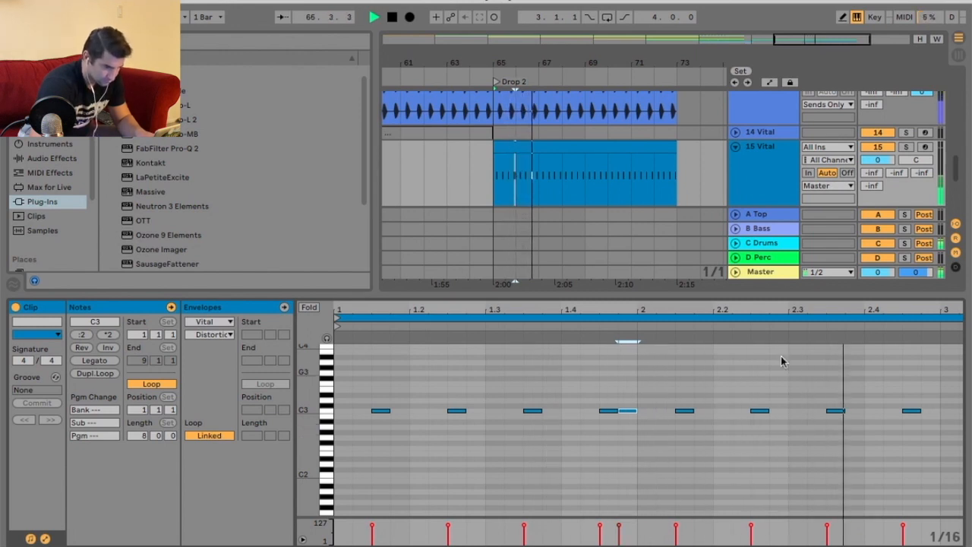
Copy the first bar's notes and paste them into bars 3, 5 and 7 of the clip.
{"action": "left_click_drag", "start_coordinate": [707, 311], "coordinate": [705, 274]}
{"action": "key", "text": "space"}
{"action": "left_click_drag", "start_coordinate": [483, 392], "coordinate": [355, 486]}
{"action": "key", "text": "ctrl+c"}
{"action": "left_click", "coordinate": [634, 443]}
{"action": "key", "text": "ctrl+v"}
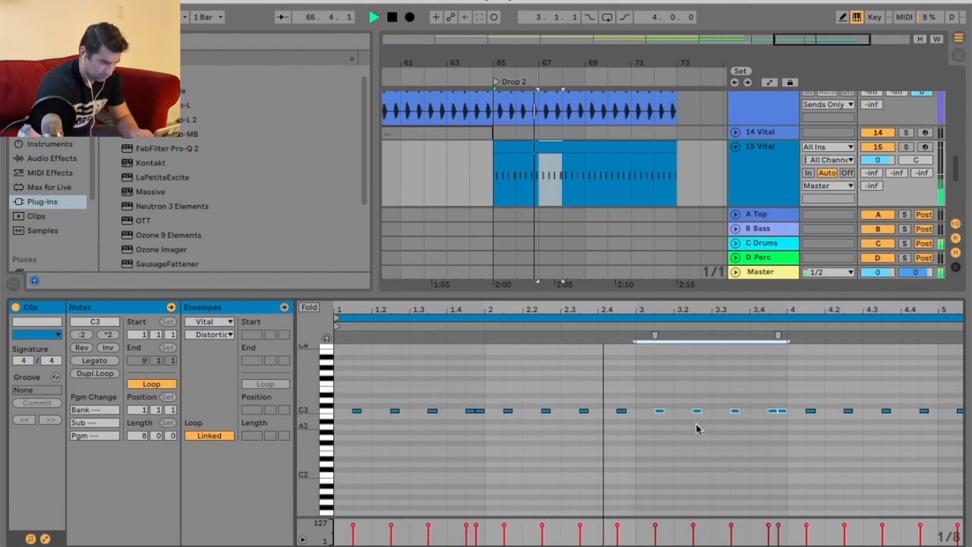
{"action": "left_click", "coordinate": [742, 318]}
{"action": "left_click_drag", "start_coordinate": [782, 308], "coordinate": [781, 273]}
{"action": "left_click", "coordinate": [645, 444]}
{"action": "key", "text": "ctrl+v"}
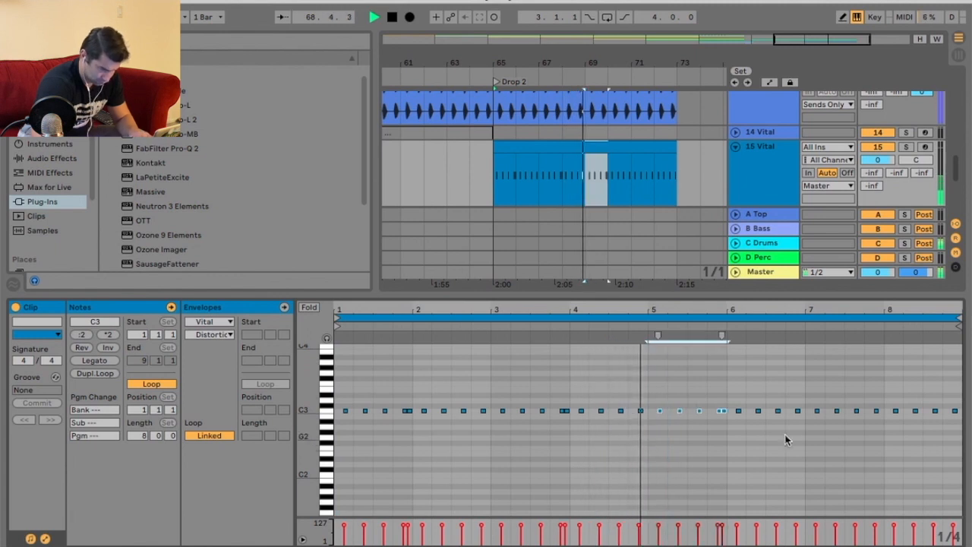
{"action": "key", "text": "ctrl+v"}
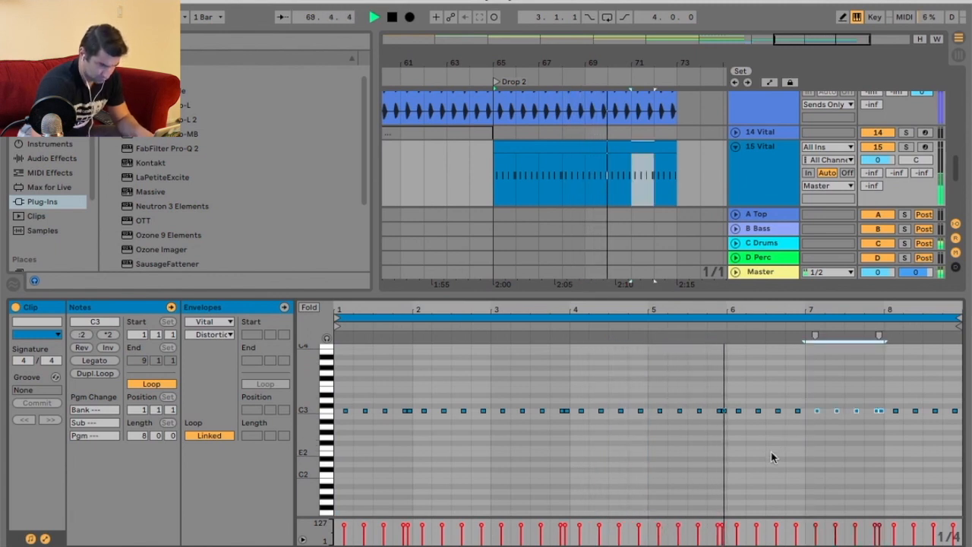
{"action": "left_click", "coordinate": [863, 447]}
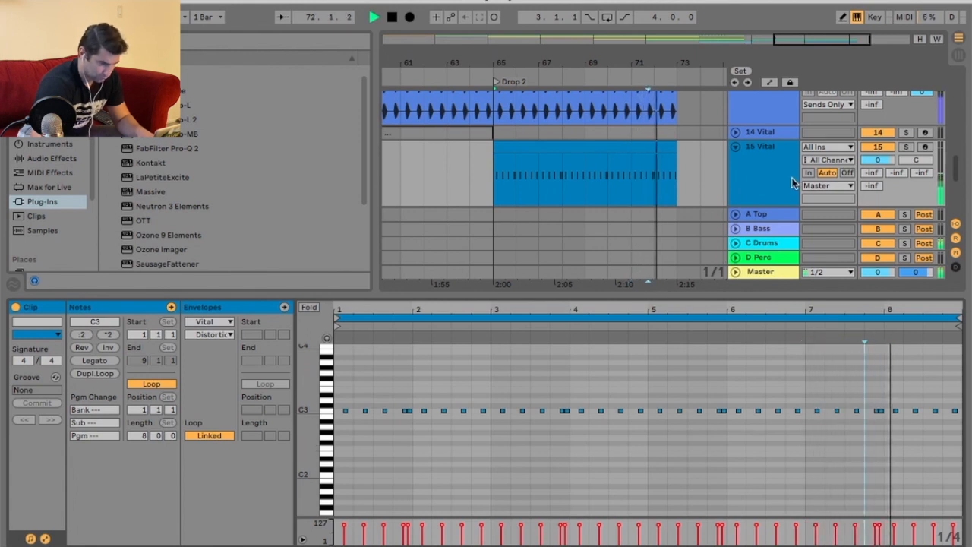
Route the new MIDI track's output to Sends Only.
{"action": "key", "text": "space"}
{"action": "left_click", "coordinate": [834, 186]}
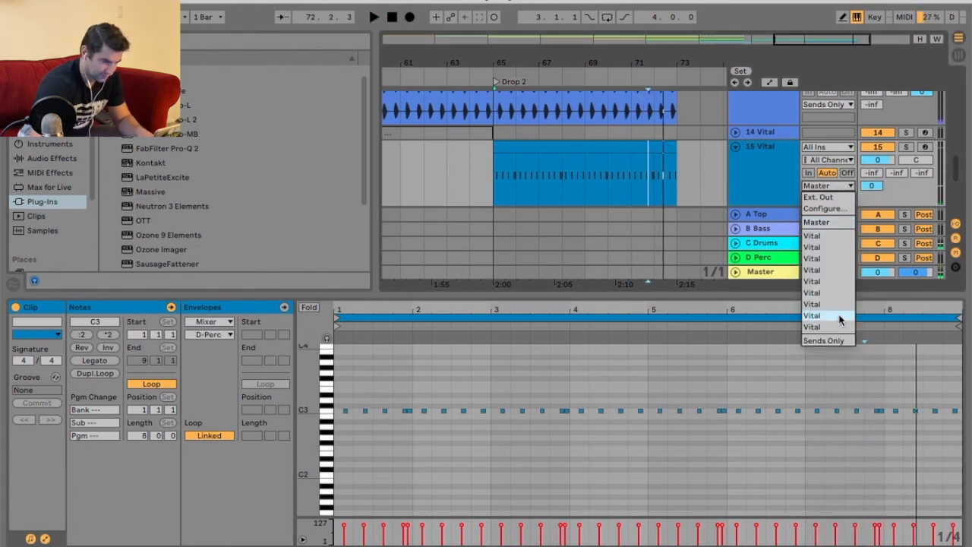
{"action": "left_click", "coordinate": [823, 340]}
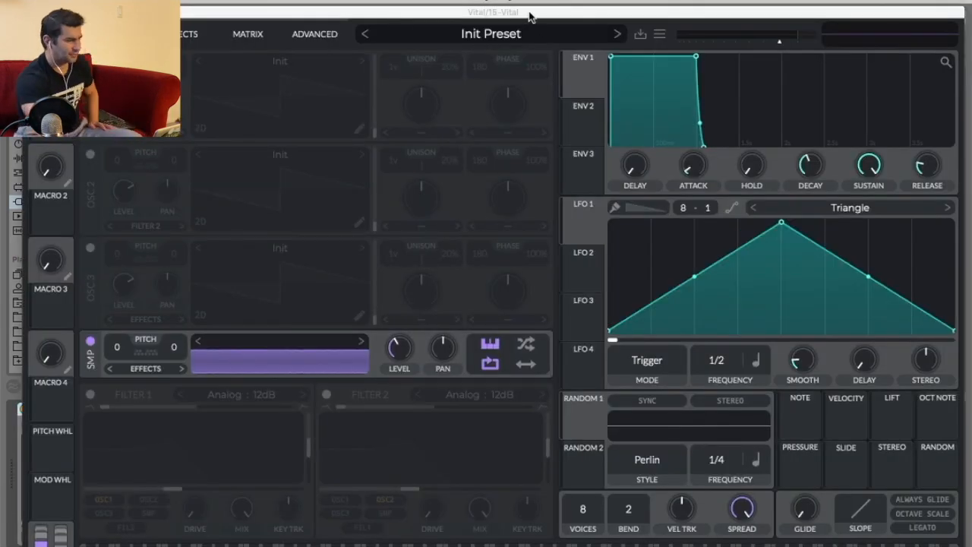
Audition the Soft Clip and Bit Crush distortion types, nudge the drive, and return to Down Sample.
{"action": "left_click_drag", "start_coordinate": [530, 15], "coordinate": [528, 3]}
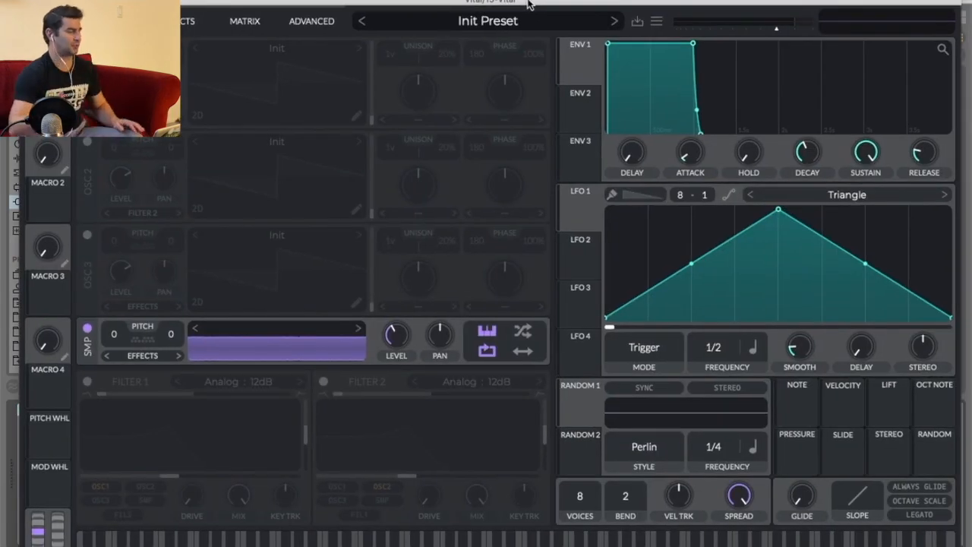
{"action": "left_click", "coordinate": [186, 21]}
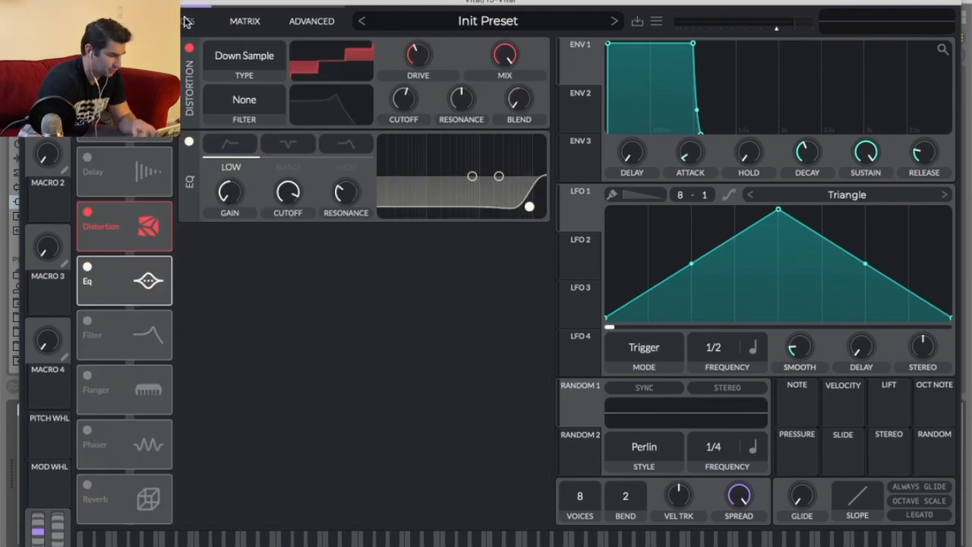
{"action": "left_click", "coordinate": [258, 63]}
{"action": "left_click", "coordinate": [228, 91]}
{"action": "left_click_drag", "start_coordinate": [420, 57], "coordinate": [420, 50]}
{"action": "left_click", "coordinate": [251, 61]}
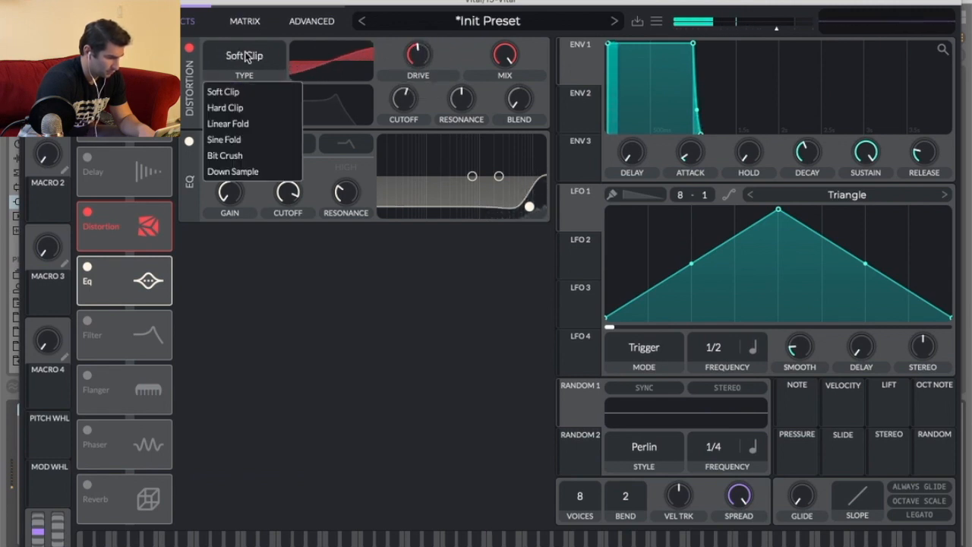
{"action": "left_click", "coordinate": [257, 155]}
{"action": "left_click", "coordinate": [254, 61]}
{"action": "left_click", "coordinate": [257, 171]}
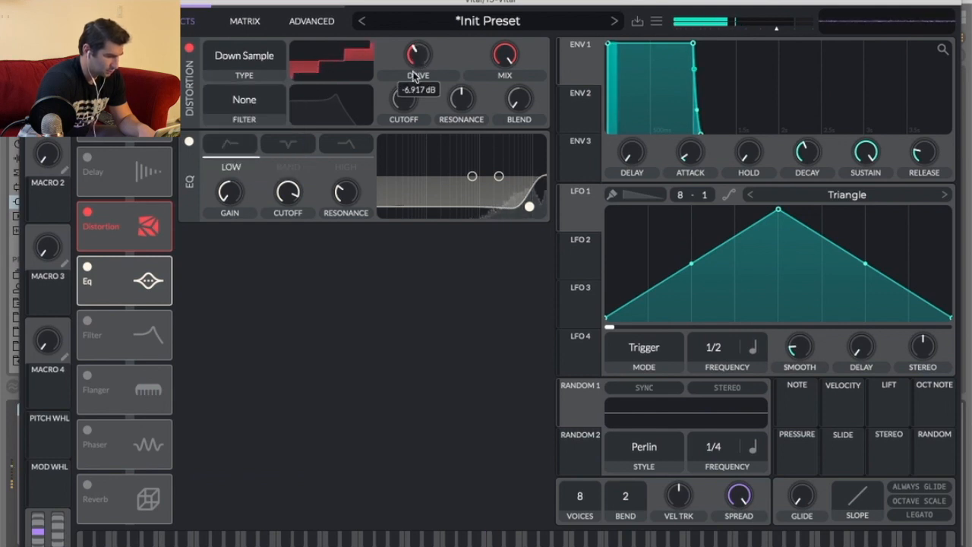
Reshape Envelope 1 into a short plucky decay with no sustain and adjust its delay.
{"action": "left_click", "coordinate": [113, 21]}
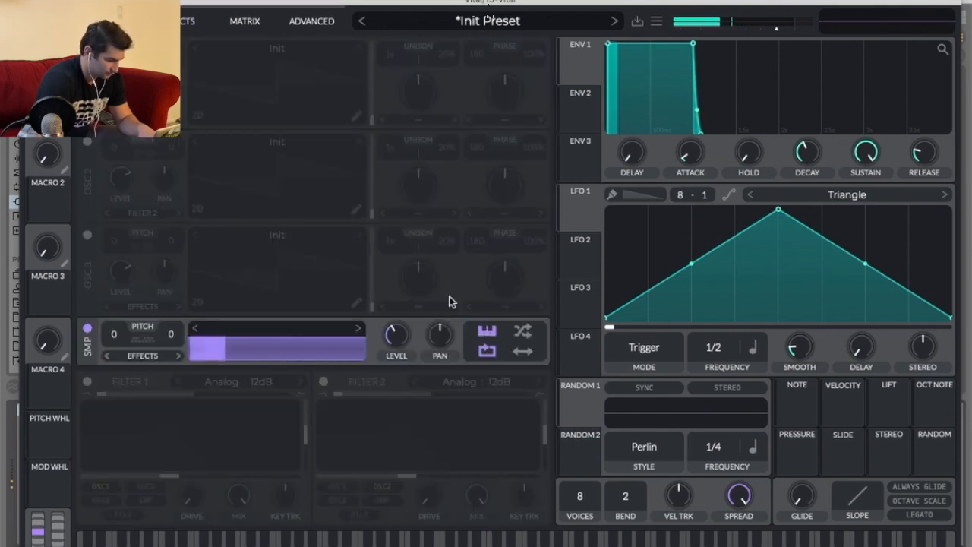
{"action": "left_click_drag", "start_coordinate": [695, 43], "coordinate": [615, 133]}
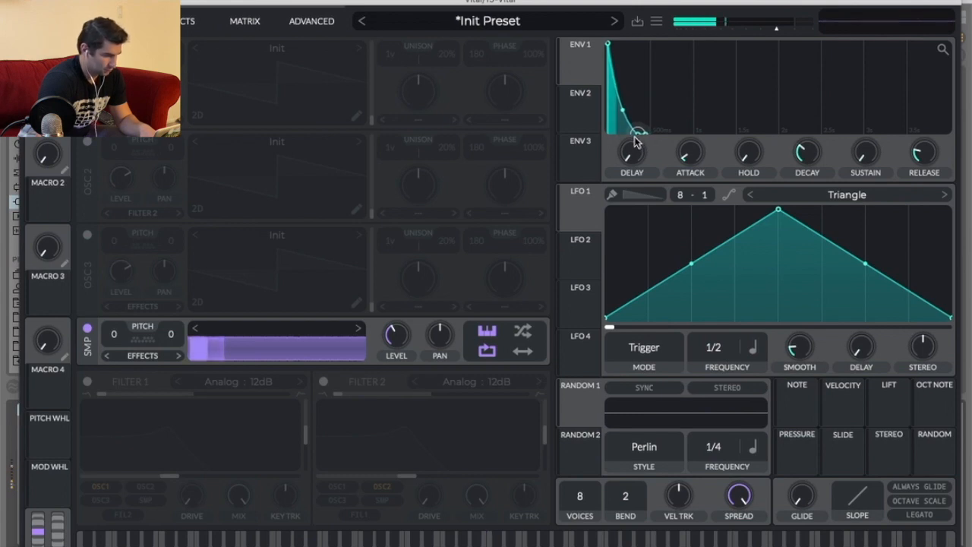
{"action": "left_click_drag", "start_coordinate": [613, 46], "coordinate": [597, 43]}
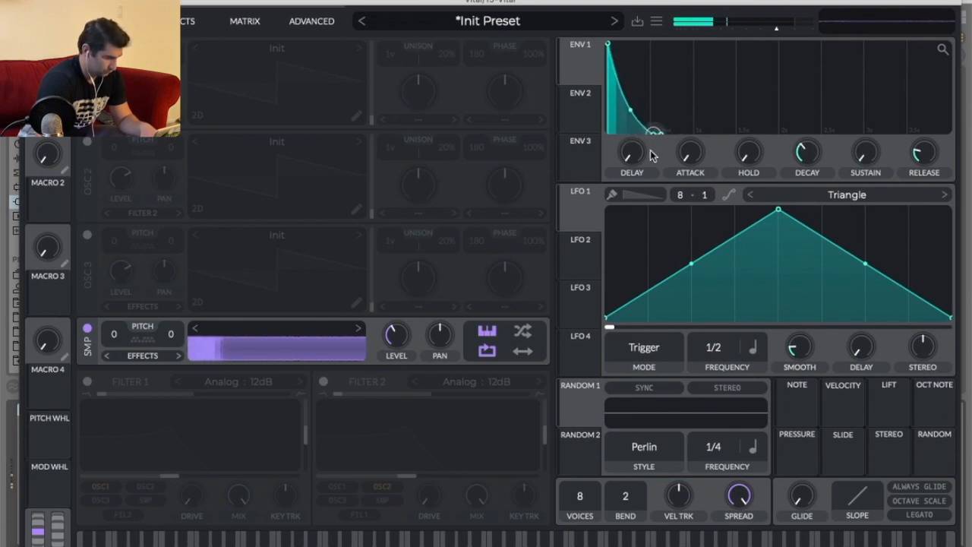
{"action": "mouse_move", "coordinate": [627, 166]}
{"action": "left_mouse_down"}
{"action": "mouse_move", "coordinate": [645, 161]}
{"action": "mouse_move", "coordinate": [606, 167]}
{"action": "mouse_move", "coordinate": [617, 168]}
{"action": "left_mouse_up"}
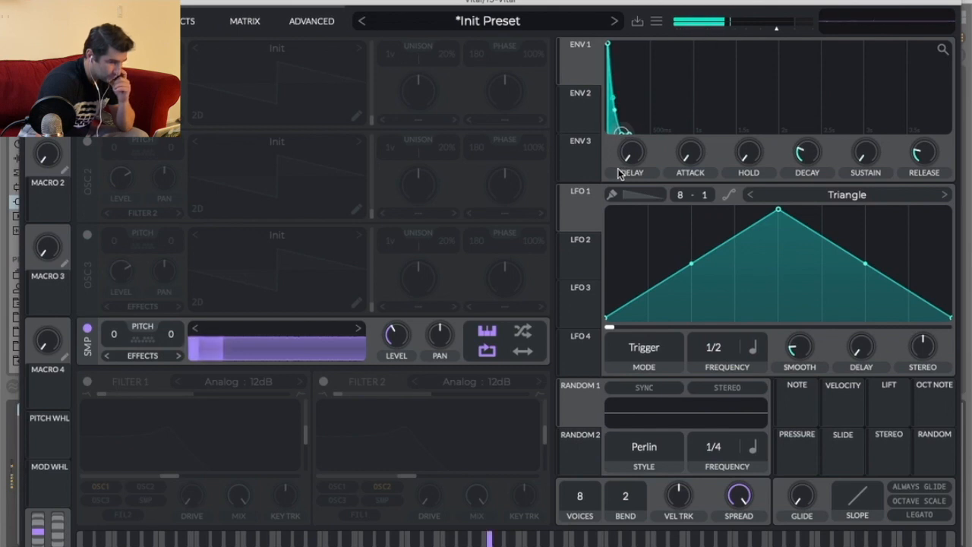
{"action": "left_click_drag", "start_coordinate": [618, 169], "coordinate": [656, 178]}
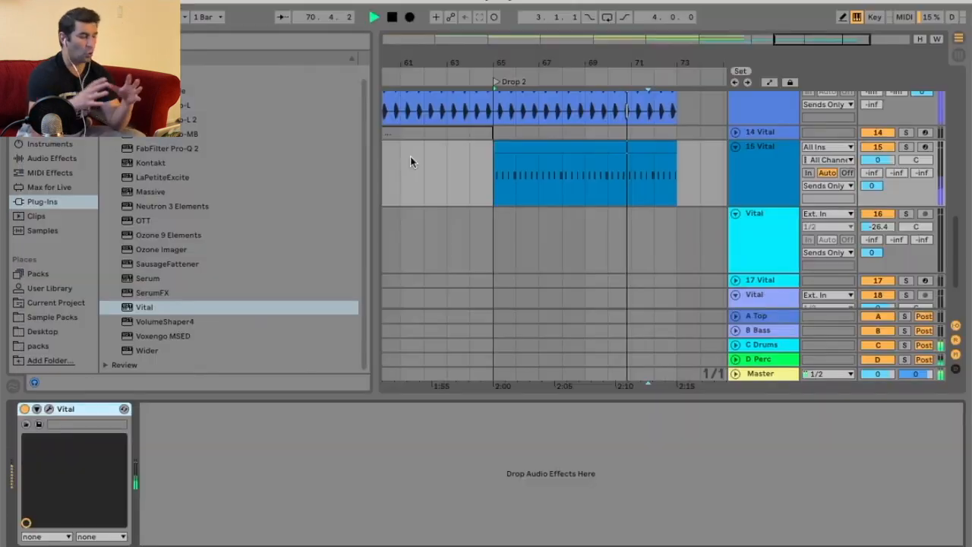
Duplicate the 15 Vital track and deactivate the duplicate's clip in the Drop 2 section.
{"action": "key", "text": "space"}
{"action": "scroll", "coordinate": [735, 103], "scroll_direction": "down", "scroll_amount": 1}
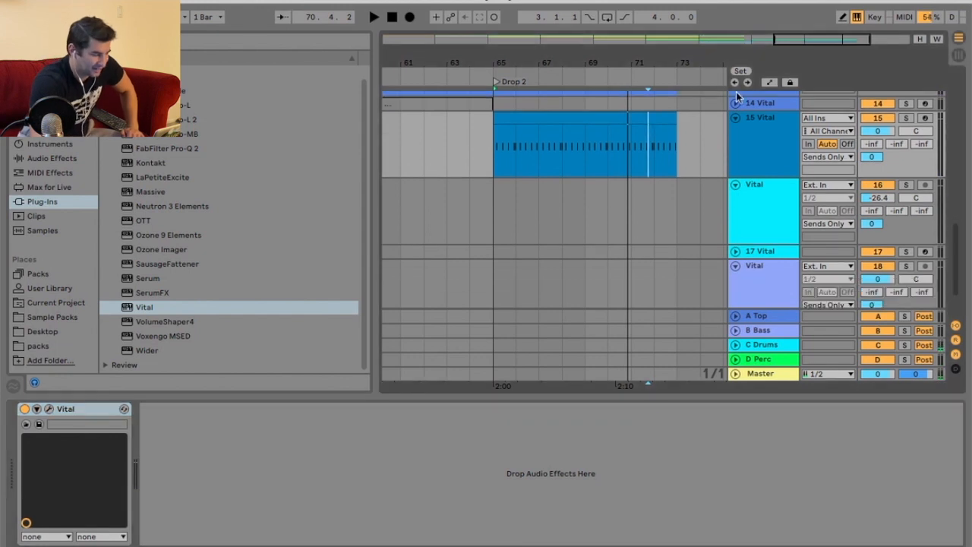
{"action": "left_click", "coordinate": [644, 120]}
{"action": "right_click", "coordinate": [644, 120]}
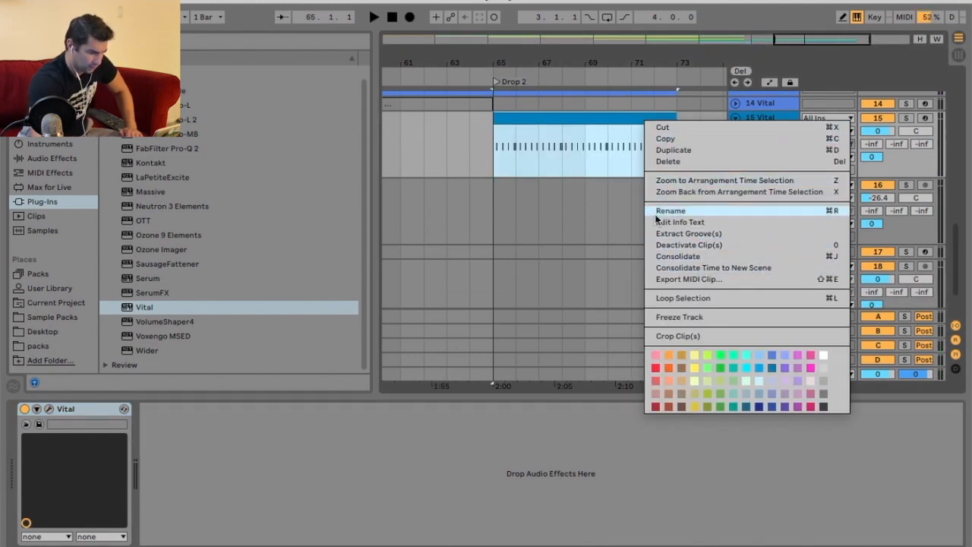
{"action": "left_click", "coordinate": [621, 214]}
{"action": "right_click", "coordinate": [782, 135]}
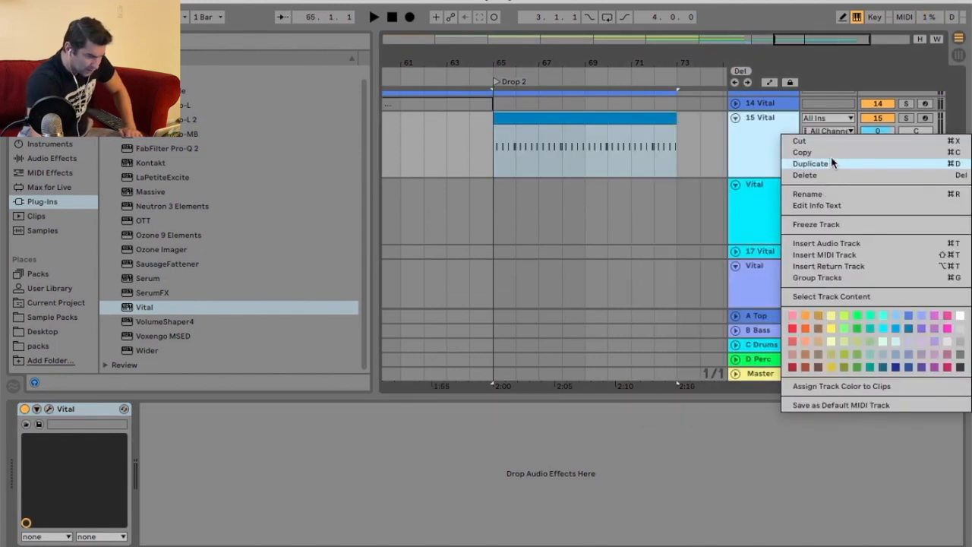
{"action": "left_click", "coordinate": [810, 164]}
{"action": "left_click_drag", "start_coordinate": [584, 61], "coordinate": [636, 52]}
{"action": "right_click", "coordinate": [661, 189]}
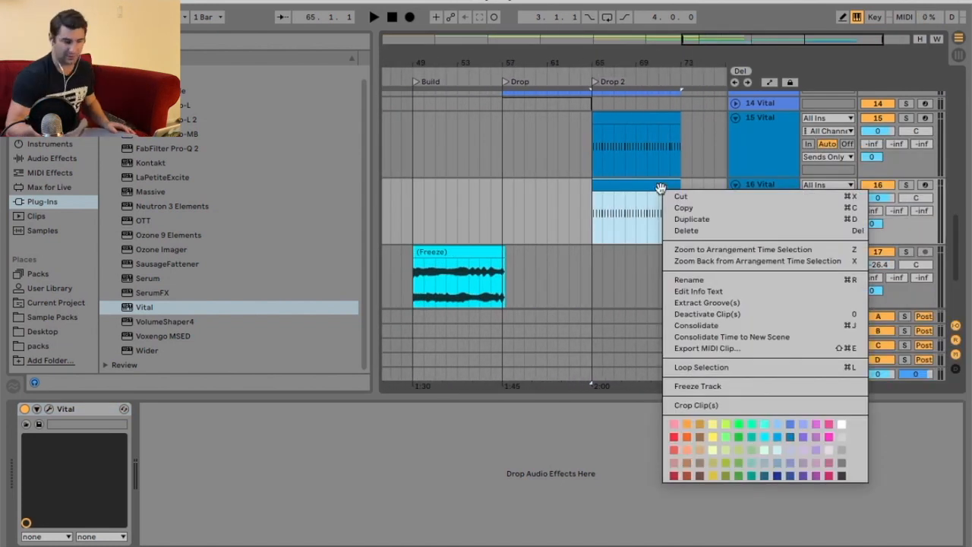
{"action": "left_click", "coordinate": [727, 313]}
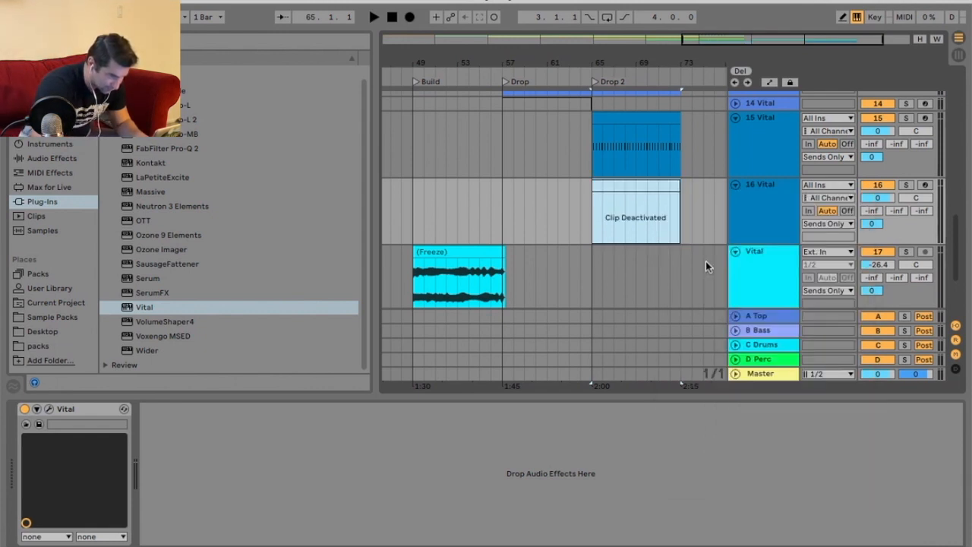
Freeze the original 15 Vital track.
{"action": "left_click", "coordinate": [736, 186]}
{"action": "left_click", "coordinate": [774, 119]}
{"action": "right_click", "coordinate": [773, 120]}
{"action": "left_click", "coordinate": [812, 215]}
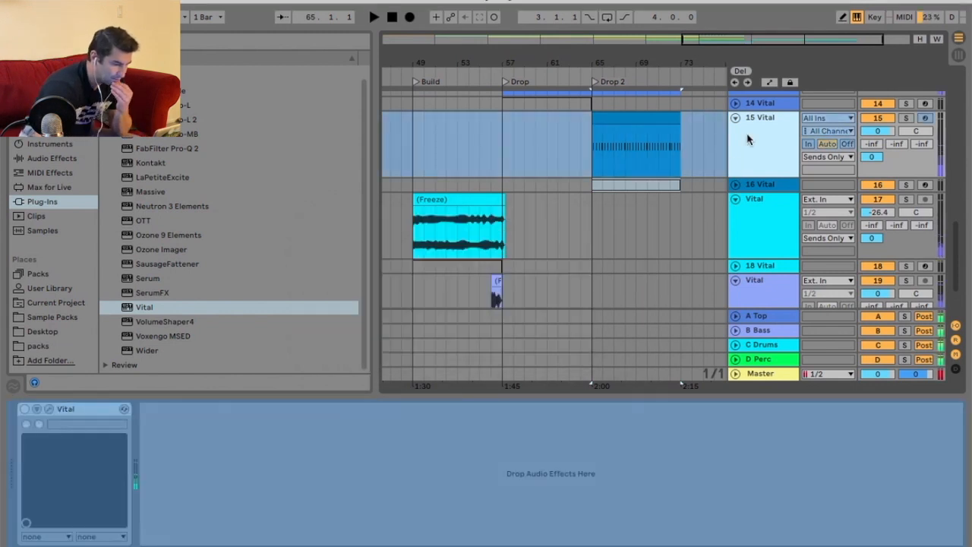
{"action": "right_click", "coordinate": [742, 140]}
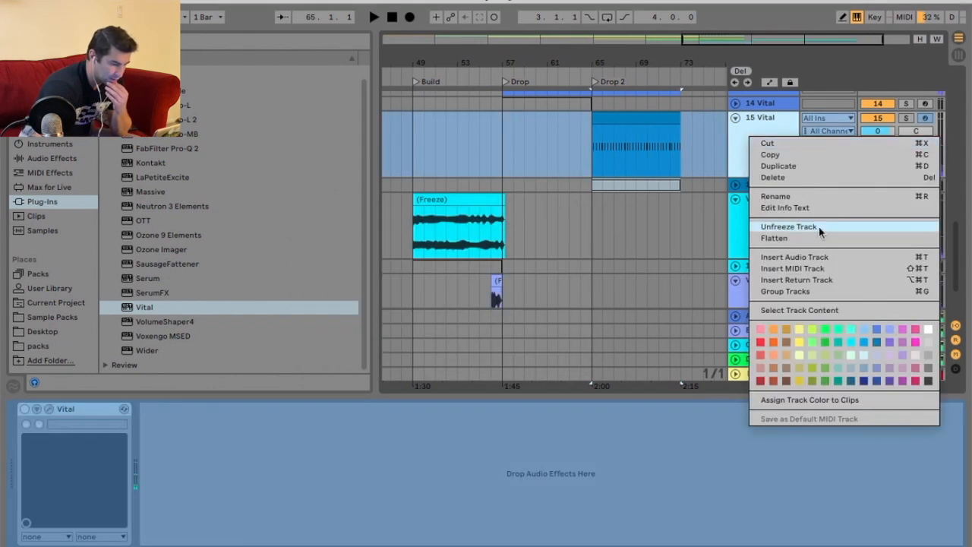
{"action": "left_click", "coordinate": [620, 118]}
Paste the frozen clip into the 15 Vital track at the start of the V1D section.
{"action": "left_click_drag", "start_coordinate": [602, 53], "coordinate": [671, 58]}
{"action": "left_click", "coordinate": [433, 130]}
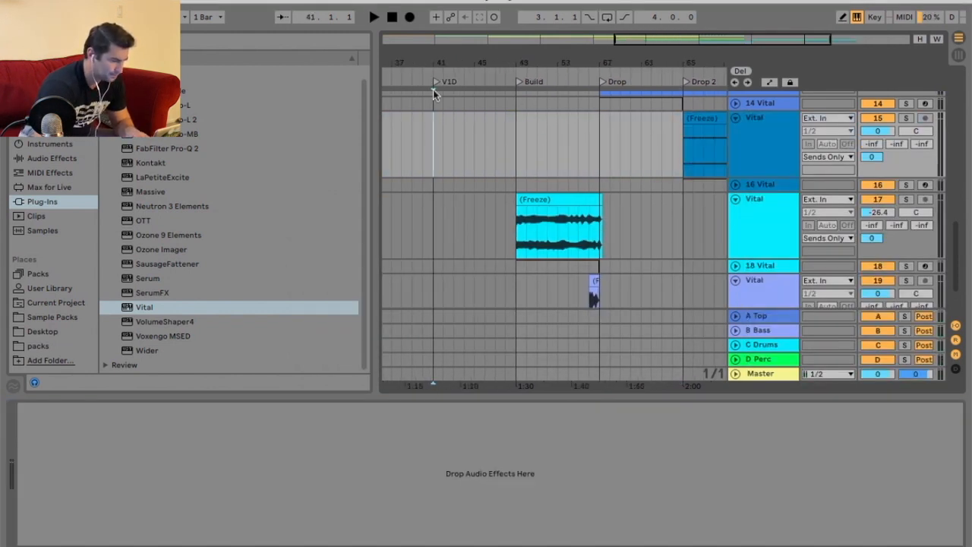
{"action": "key", "text": "super+v"}
Open the pasted V1D clip for inspection and duplicate it into the following Build section.
{"action": "left_click", "coordinate": [430, 70]}
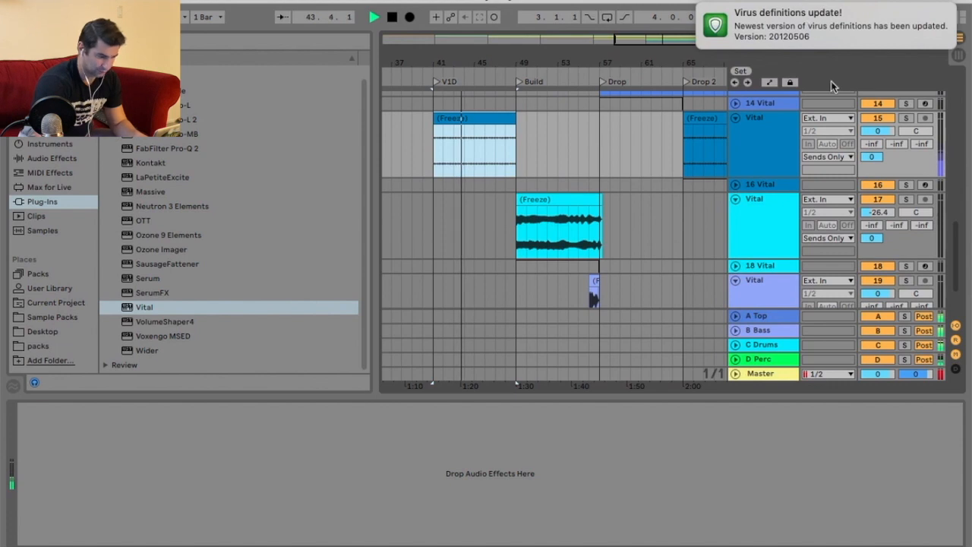
{"action": "double_click", "coordinate": [464, 119]}
{"action": "left_click_drag", "start_coordinate": [133, 401], "coordinate": [133, 410]}
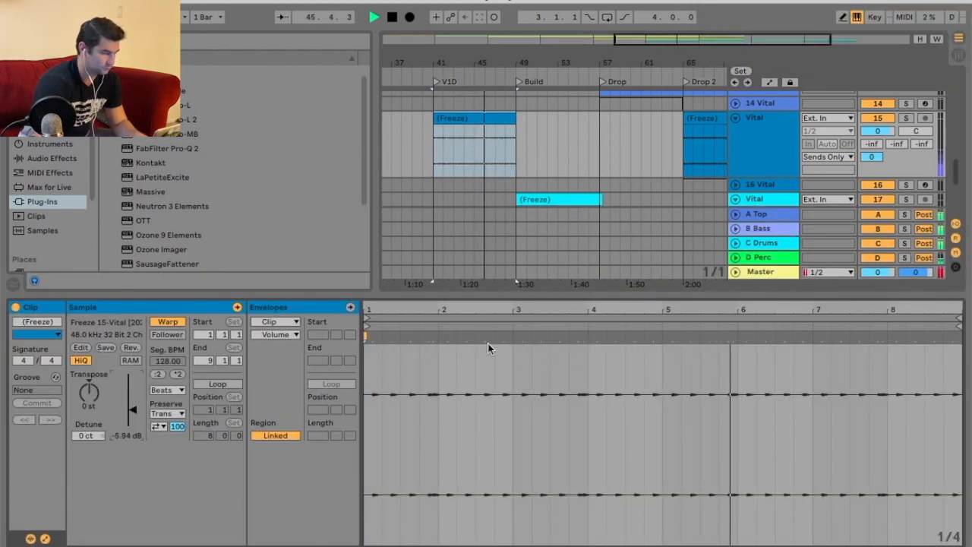
{"action": "left_click_drag", "start_coordinate": [500, 292], "coordinate": [498, 395]}
{"action": "left_click_drag", "start_coordinate": [536, 53], "coordinate": [571, 36]}
{"action": "scroll", "coordinate": [572, 191], "scroll_direction": "up", "scroll_amount": 5}
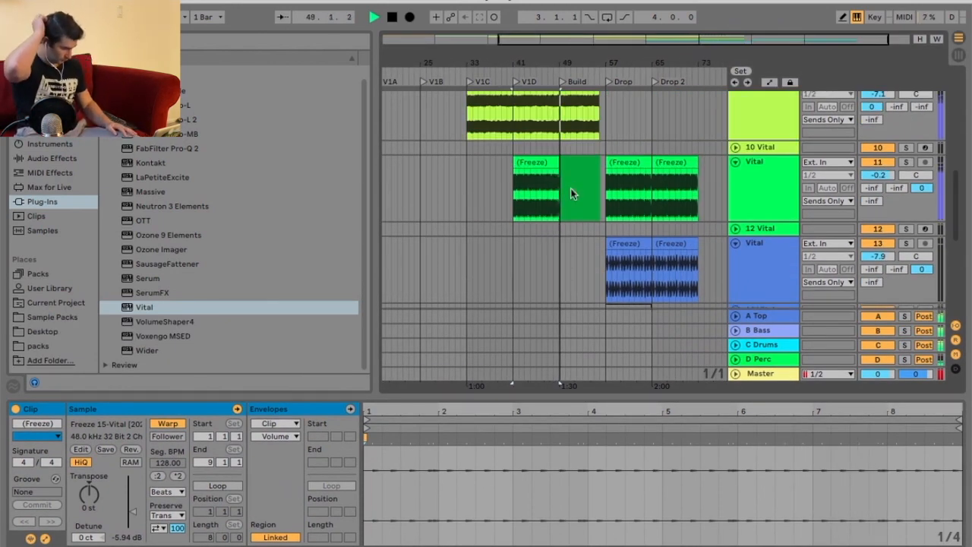
{"action": "scroll", "coordinate": [571, 193], "scroll_direction": "down", "scroll_amount": 5}
{"action": "key", "text": "super+d"}
Load Vital onto the new 17 MIDI track and open its synth interface.
{"action": "left_click_drag", "start_coordinate": [606, 64], "coordinate": [576, 193]}
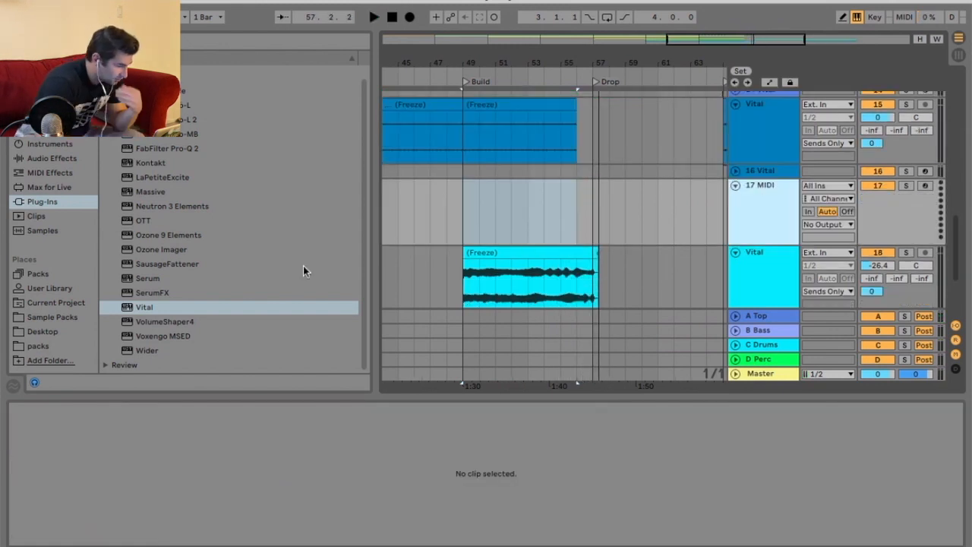
{"action": "scroll", "coordinate": [187, 311], "scroll_direction": "up", "scroll_amount": 1}
{"action": "left_click", "coordinate": [187, 311]}
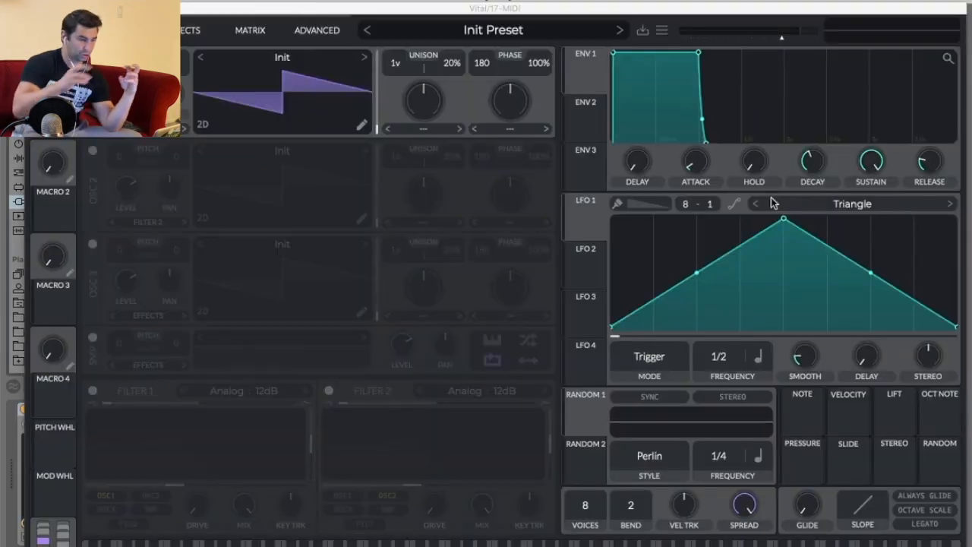
Replace oscillator 1 with the sample oscillator and shape Envelope 1 into a short decaying pluck.
{"action": "left_click", "coordinate": [93, 57]}
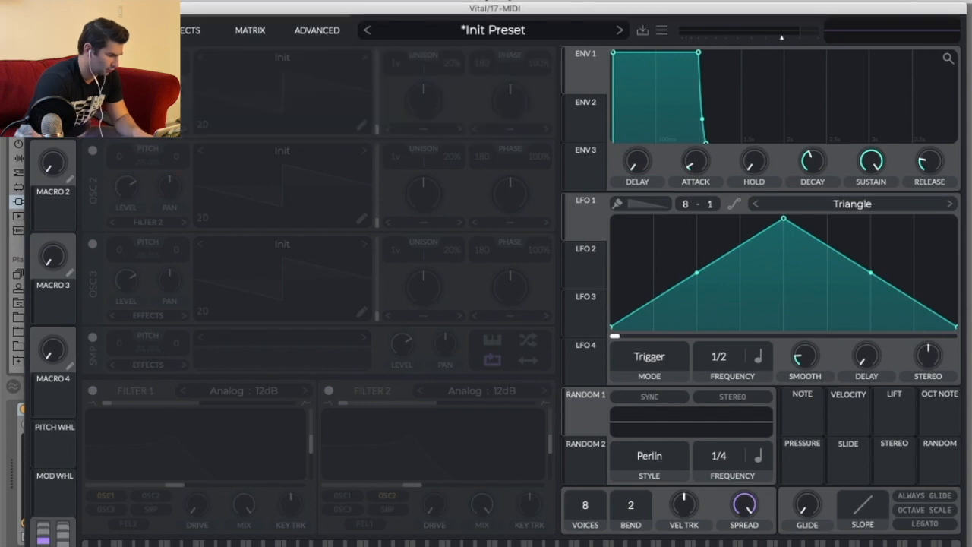
{"action": "left_click", "coordinate": [91, 340]}
{"action": "left_click_drag", "start_coordinate": [697, 53], "coordinate": [733, 158]}
{"action": "left_click_drag", "start_coordinate": [681, 124], "coordinate": [682, 108]}
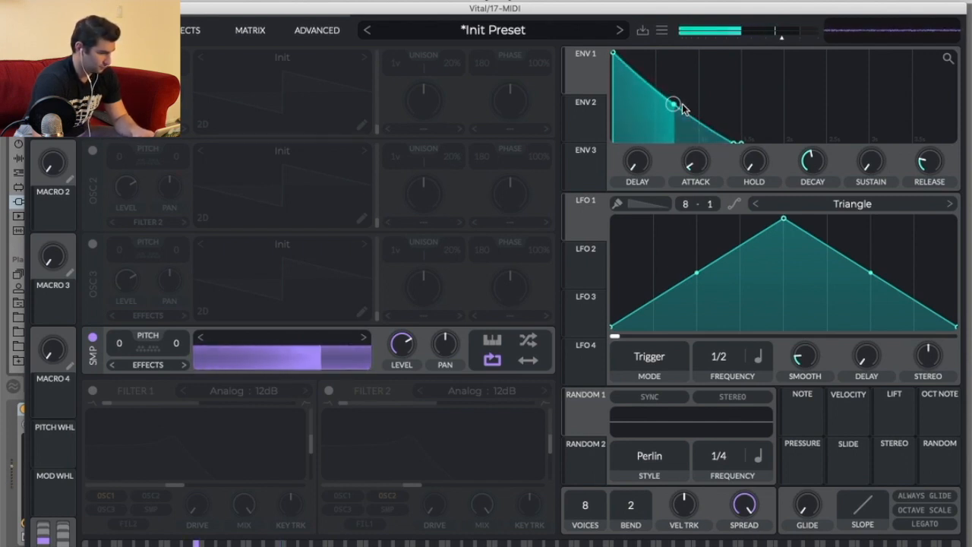
{"action": "left_click_drag", "start_coordinate": [727, 145], "coordinate": [763, 143]}
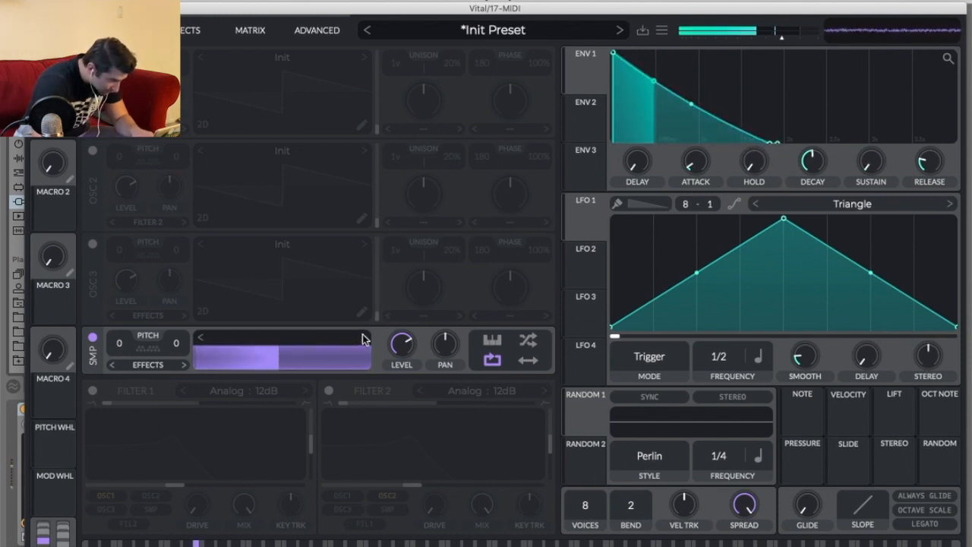
Enable Vital's EQ effect, cut its low band and adjust the middle band.
{"action": "left_click", "coordinate": [199, 31]}
{"action": "left_click", "coordinate": [91, 275]}
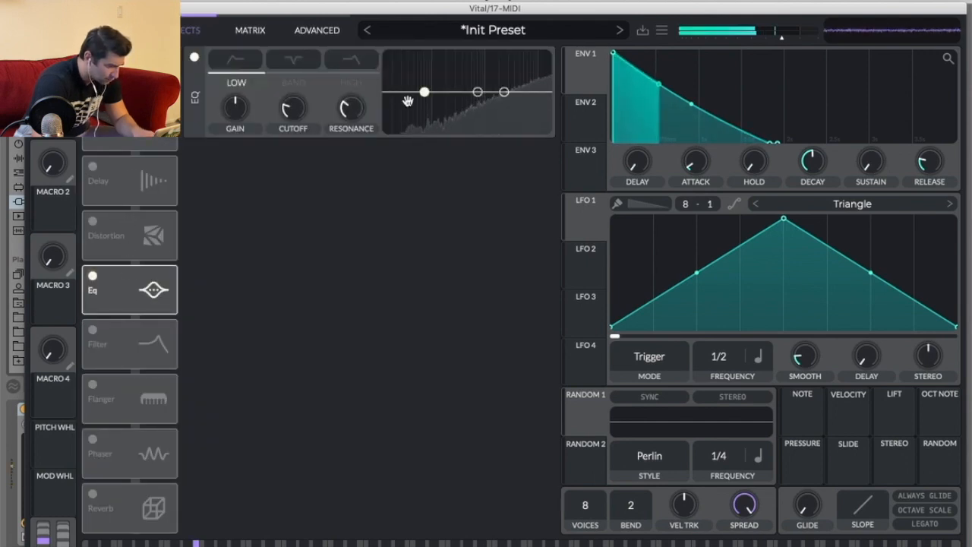
{"action": "left_click_drag", "start_coordinate": [423, 92], "coordinate": [475, 167]}
{"action": "mouse_move", "coordinate": [472, 92]}
{"action": "left_mouse_down"}
{"action": "mouse_move", "coordinate": [490, 98]}
{"action": "mouse_move", "coordinate": [483, 102]}
{"action": "left_mouse_up"}
{"action": "left_click", "coordinate": [118, 30]}
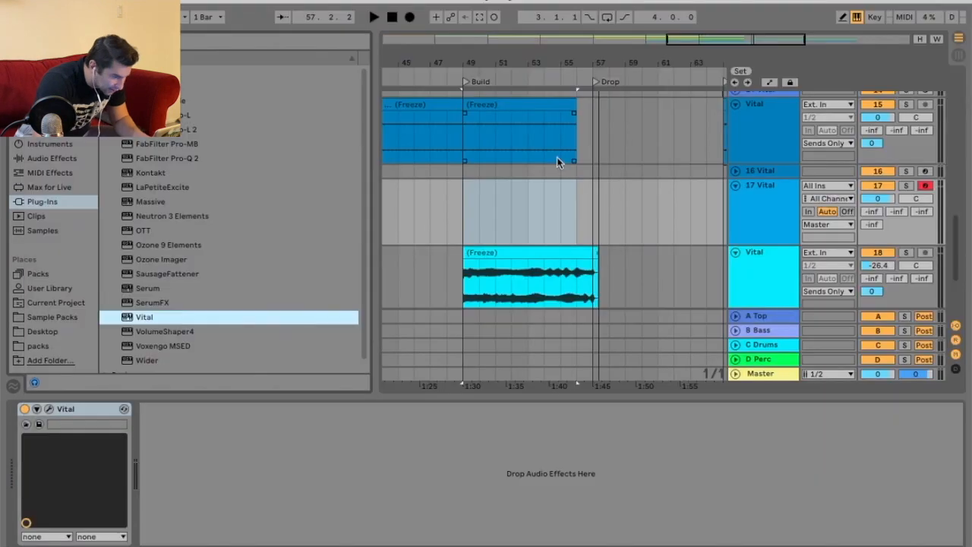
Insert a MIDI clip across the Drop on the new track and draw an E-1 note two bars long.
{"action": "left_click_drag", "start_coordinate": [494, 206], "coordinate": [469, 205]}
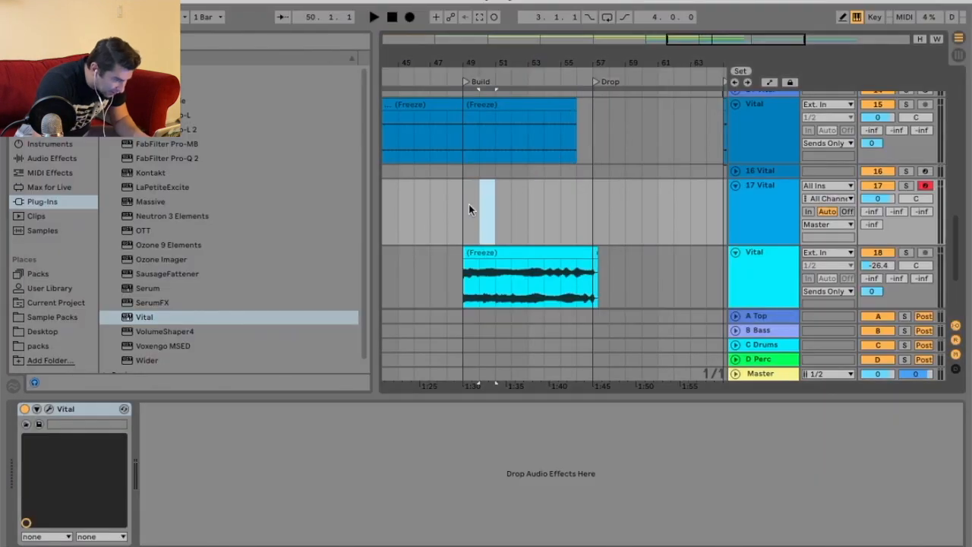
{"action": "left_click_drag", "start_coordinate": [590, 195], "coordinate": [722, 196]}
{"action": "right_click", "coordinate": [668, 195]}
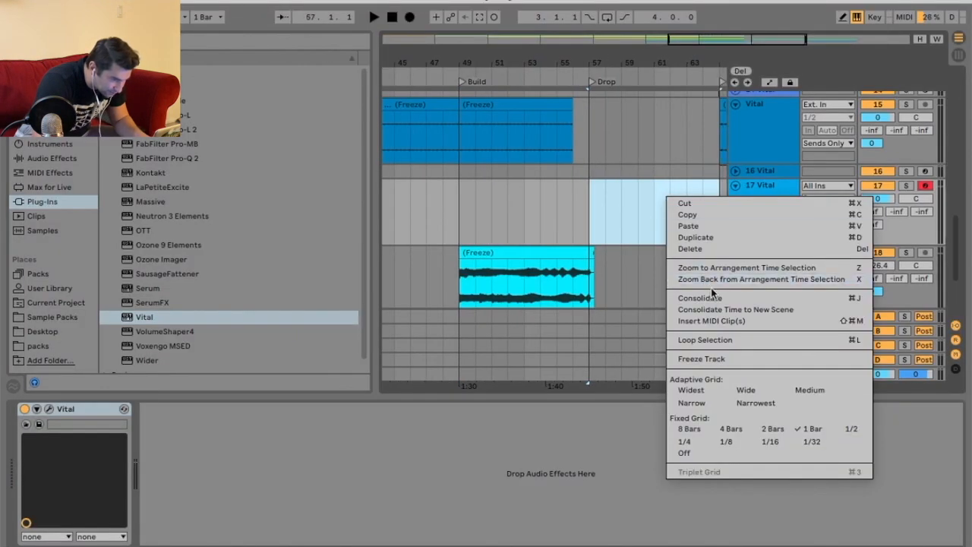
{"action": "left_click", "coordinate": [710, 325]}
{"action": "scroll", "coordinate": [363, 492], "scroll_direction": "down", "scroll_amount": 10}
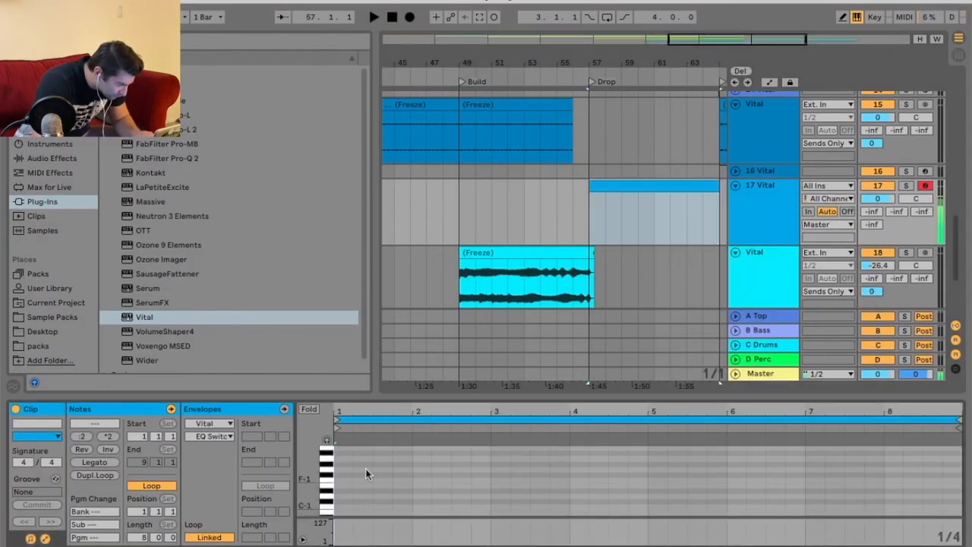
{"action": "left_click", "coordinate": [346, 483]}
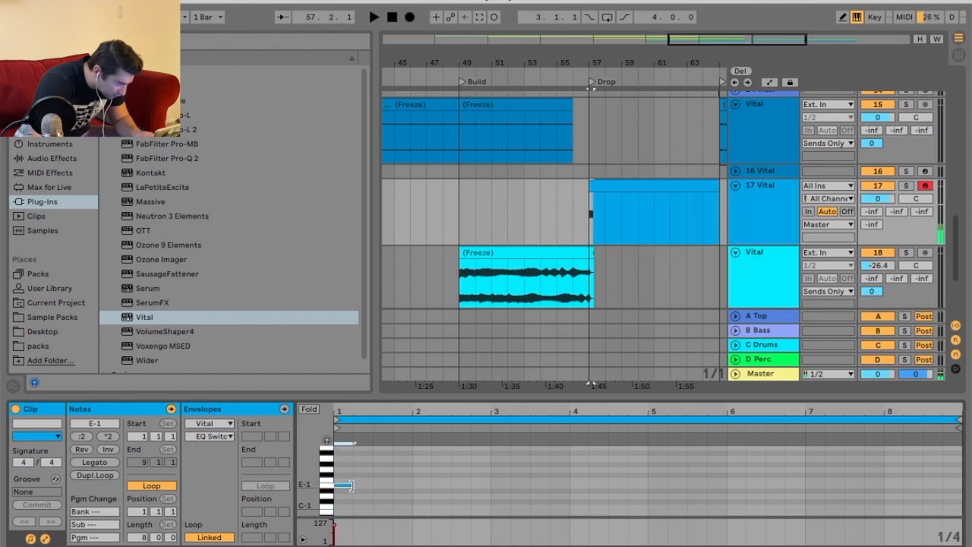
{"action": "left_click_drag", "start_coordinate": [352, 484], "coordinate": [491, 485]}
{"action": "key", "text": "space"}
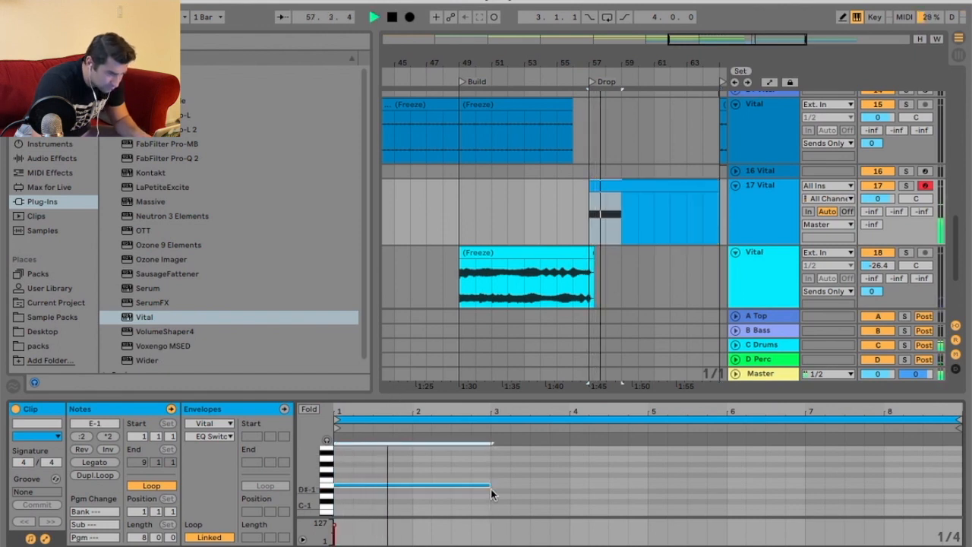
{"action": "key", "text": "space"}
Freeze and flatten the new 17 Vital track into audio.
{"action": "right_click", "coordinate": [735, 211]}
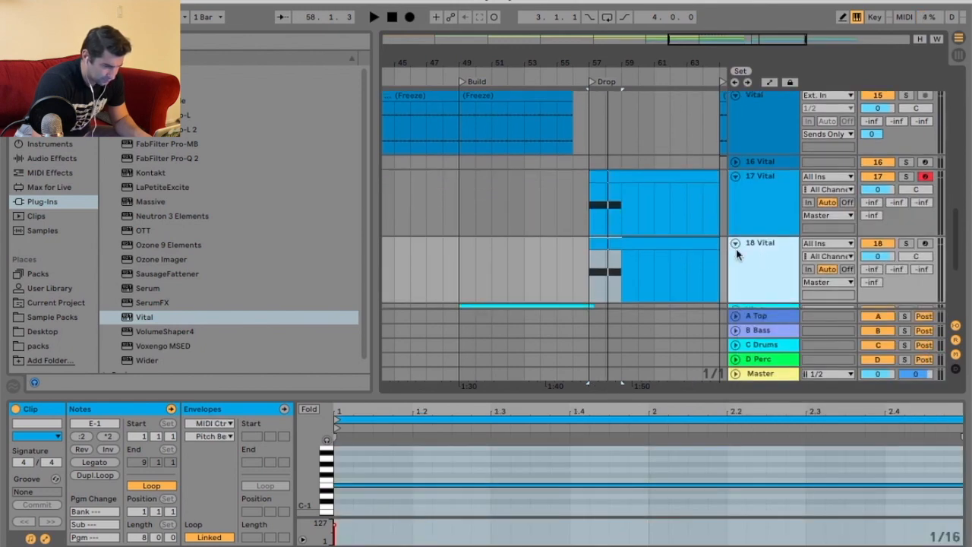
{"action": "right_click", "coordinate": [751, 254]}
{"action": "left_click", "coordinate": [729, 374]}
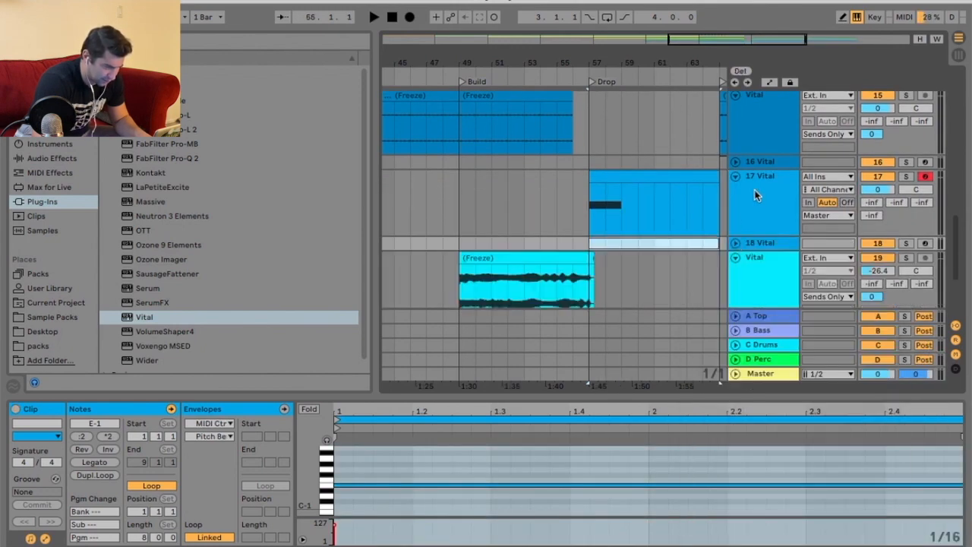
{"action": "right_click", "coordinate": [750, 183]}
{"action": "left_click", "coordinate": [782, 274]}
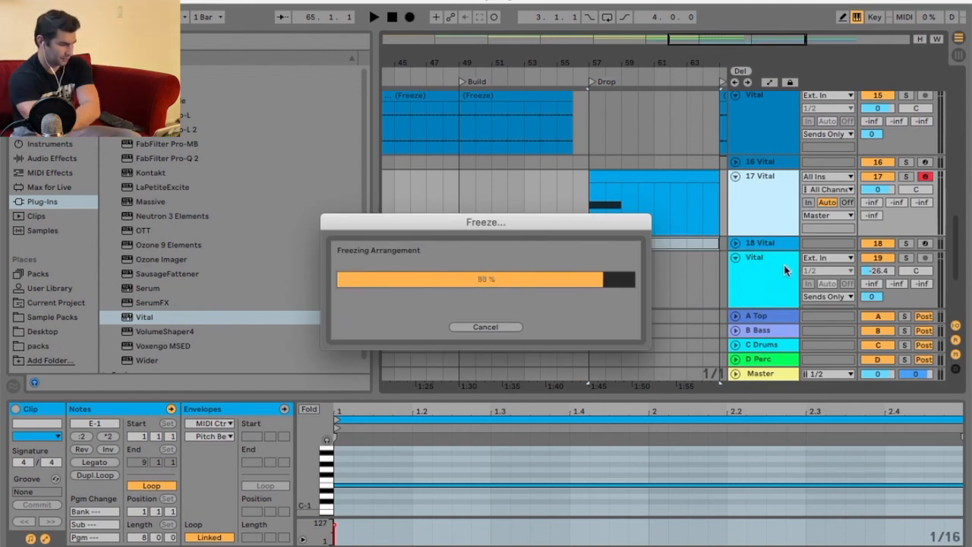
{"action": "right_click", "coordinate": [773, 208]}
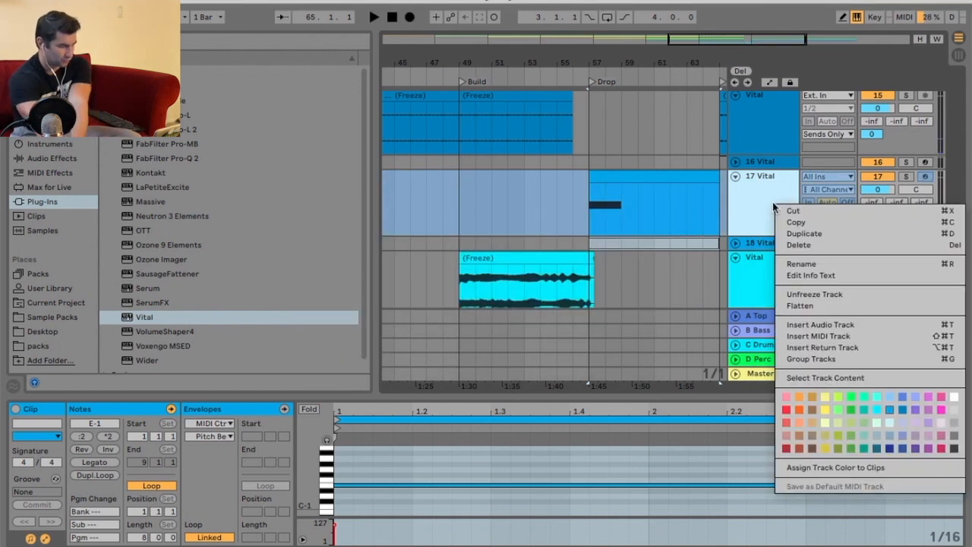
{"action": "left_click", "coordinate": [827, 307]}
Route the flattened track's output to Sends Only and set its volume to -7.2 dB.
{"action": "left_click", "coordinate": [664, 179]}
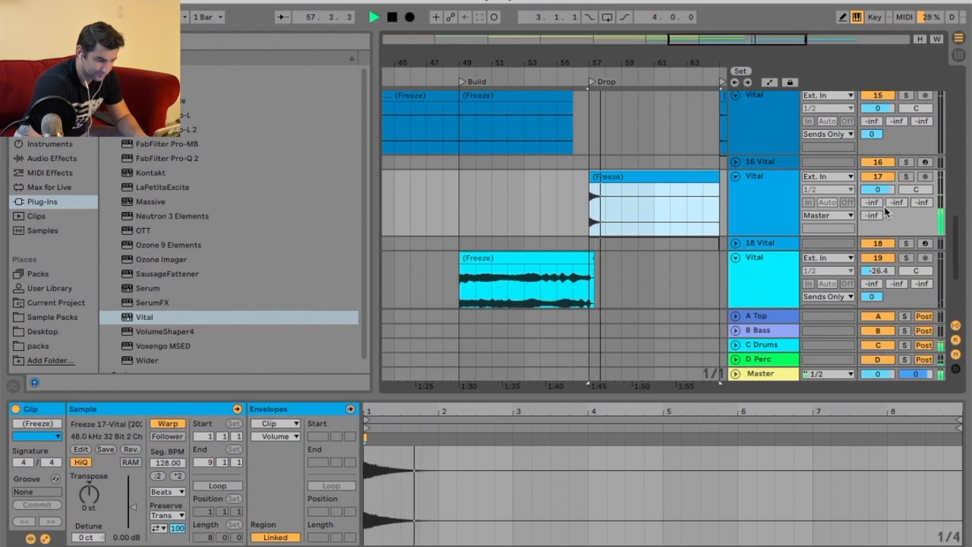
{"action": "left_click_drag", "start_coordinate": [877, 215], "coordinate": [877, 139]}
{"action": "left_click", "coordinate": [827, 215]}
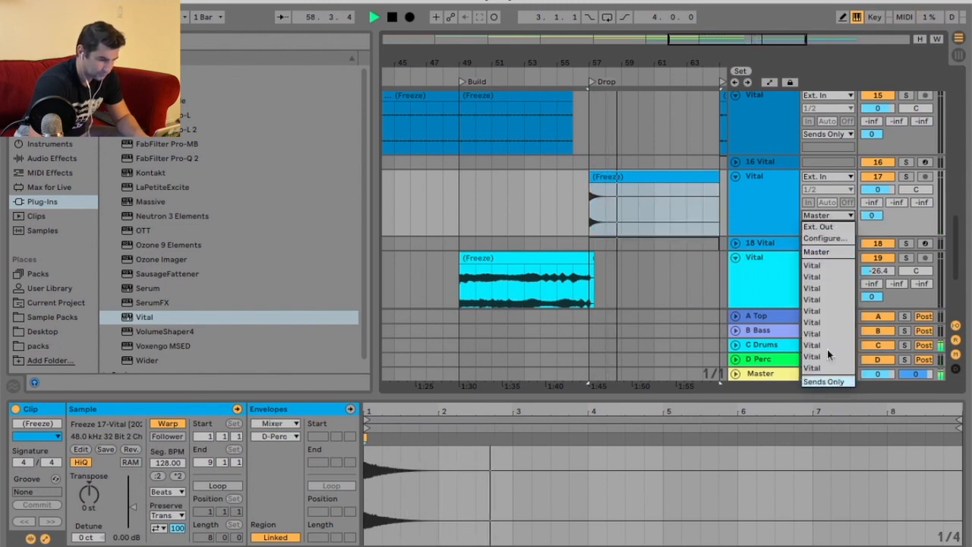
{"action": "left_click", "coordinate": [828, 371]}
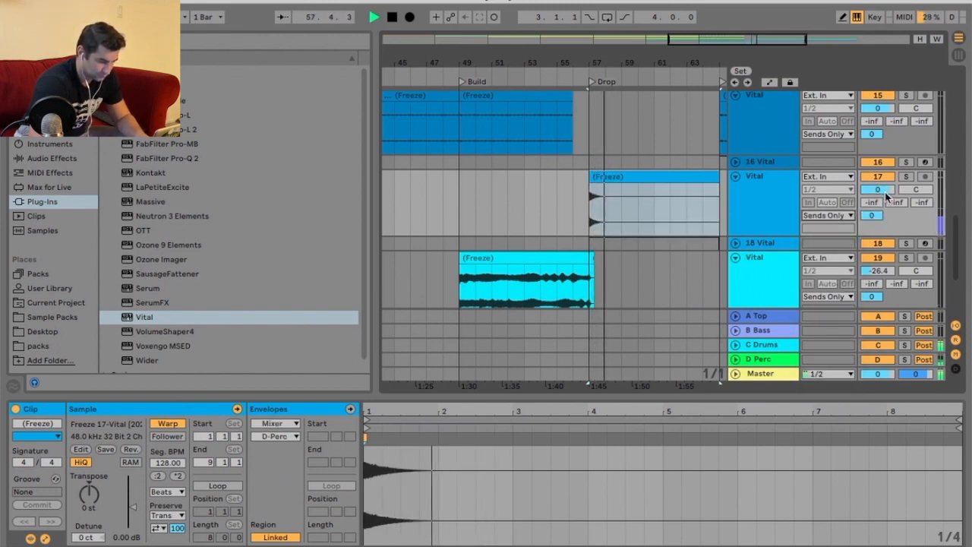
{"action": "left_click_drag", "start_coordinate": [876, 190], "coordinate": [881, 196]}
Place a copy of the pluck clip before the V1D section and shorten it to the final bar leading in.
{"action": "left_click", "coordinate": [716, 174]}
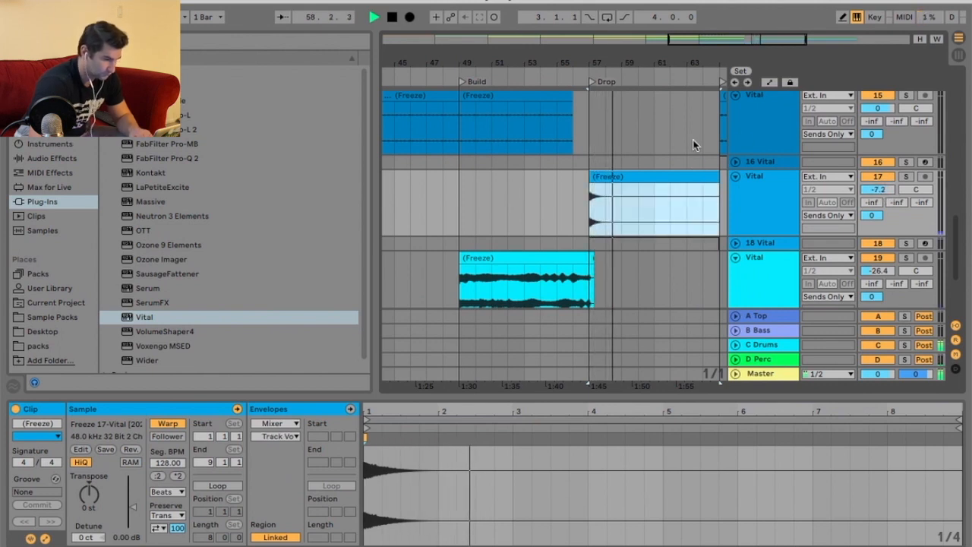
{"action": "key", "text": "space"}
{"action": "left_click_drag", "start_coordinate": [683, 65], "coordinate": [683, 34]}
{"action": "left_click_drag", "start_coordinate": [445, 67], "coordinate": [448, 102]}
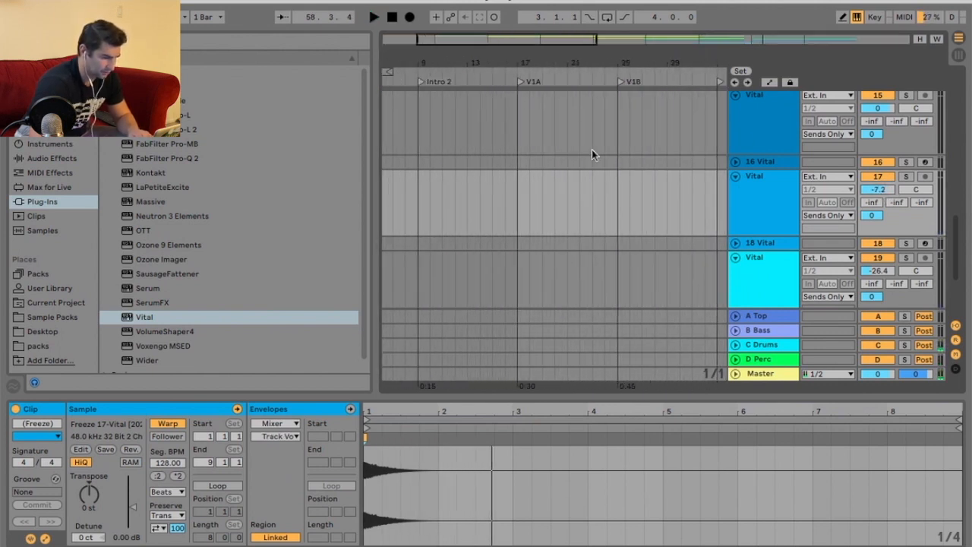
{"action": "scroll", "coordinate": [592, 149], "scroll_direction": "up", "scroll_amount": 5}
{"action": "left_click_drag", "start_coordinate": [664, 44], "coordinate": [657, 27]}
{"action": "scroll", "coordinate": [573, 209], "scroll_direction": "down", "scroll_amount": 5}
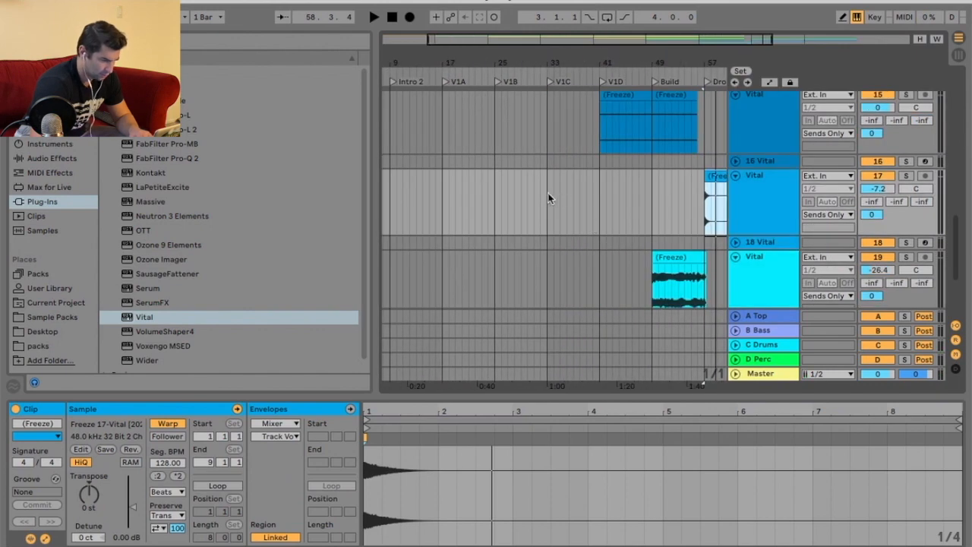
{"action": "left_click_drag", "start_coordinate": [549, 196], "coordinate": [600, 196]}
{"action": "scroll", "coordinate": [582, 192], "scroll_direction": "up", "scroll_amount": 5}
{"action": "scroll", "coordinate": [588, 198], "scroll_direction": "down", "scroll_amount": 5}
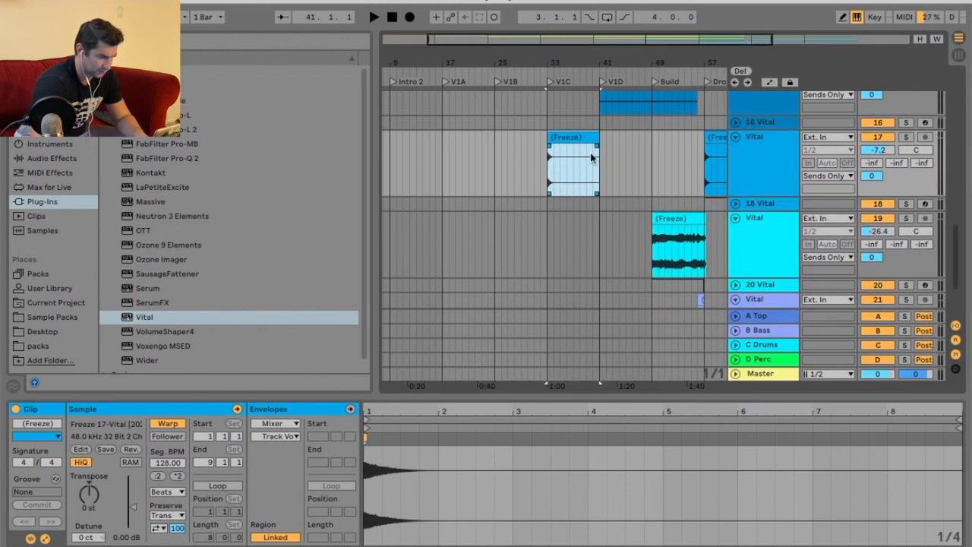
{"action": "left_click_drag", "start_coordinate": [598, 64], "coordinate": [598, 95]}
{"action": "left_click_drag", "start_coordinate": [490, 139], "coordinate": [602, 72]}
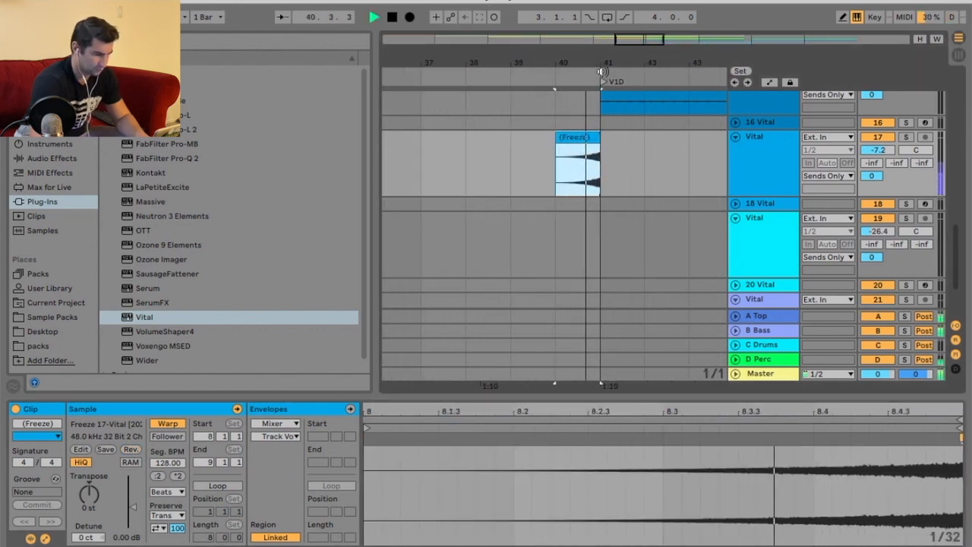
Lower the gain of the pluck clip before V1D to about -14.7 dB while auditioning it.
{"action": "left_click_drag", "start_coordinate": [133, 507], "coordinate": [133, 513]}
{"action": "left_click", "coordinate": [532, 74]}
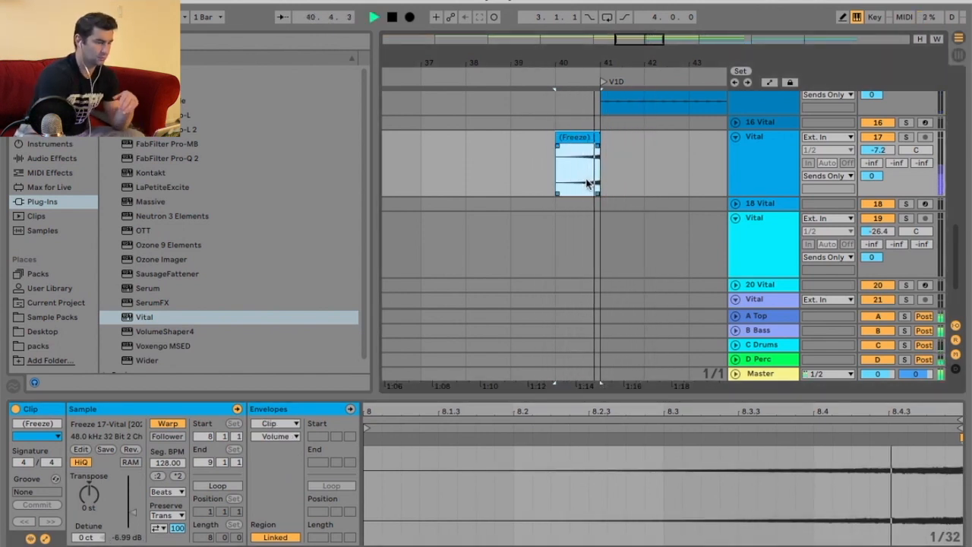
{"action": "left_click_drag", "start_coordinate": [133, 513], "coordinate": [133, 515]}
{"action": "left_click", "coordinate": [577, 67]}
{"action": "left_click", "coordinate": [555, 75]}
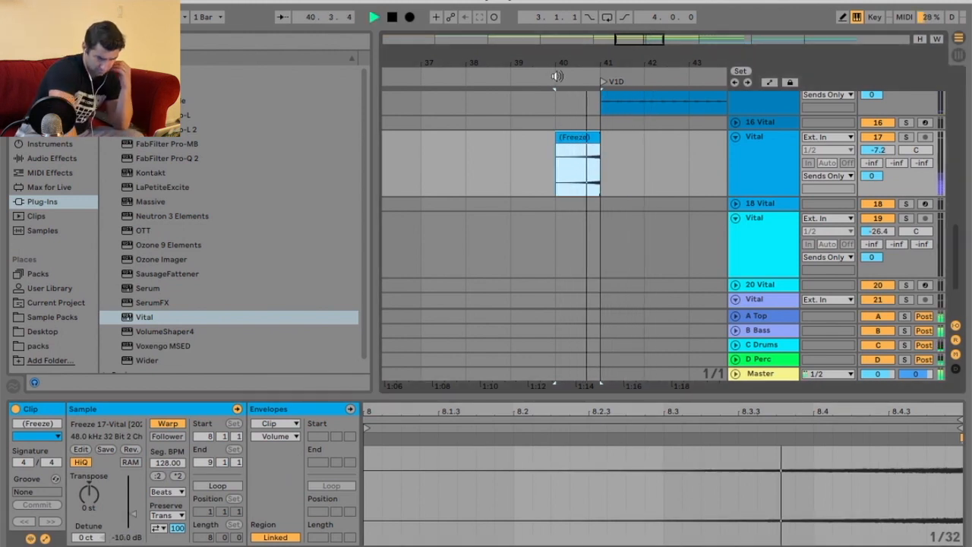
{"action": "left_click_drag", "start_coordinate": [133, 516], "coordinate": [133, 520]}
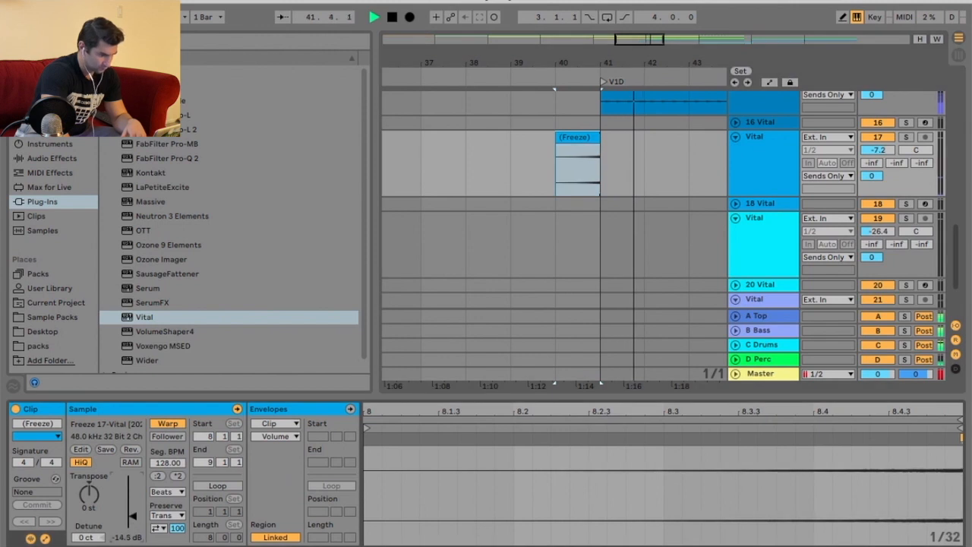
Duplicate the pluck clip into the first bar of V1D and play it back.
{"action": "left_click", "coordinate": [577, 138]}
{"action": "key", "text": "ctrl+d"}
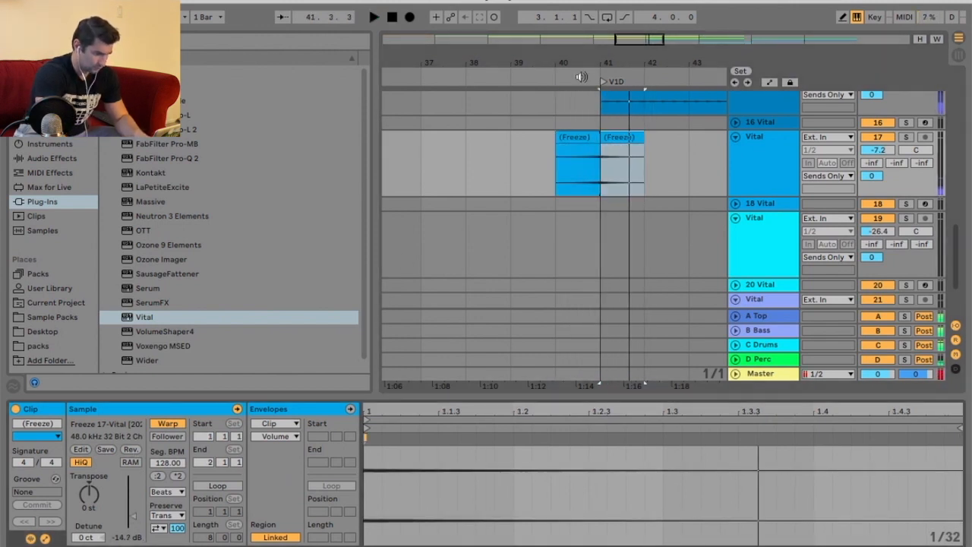
{"action": "left_click", "coordinate": [568, 72]}
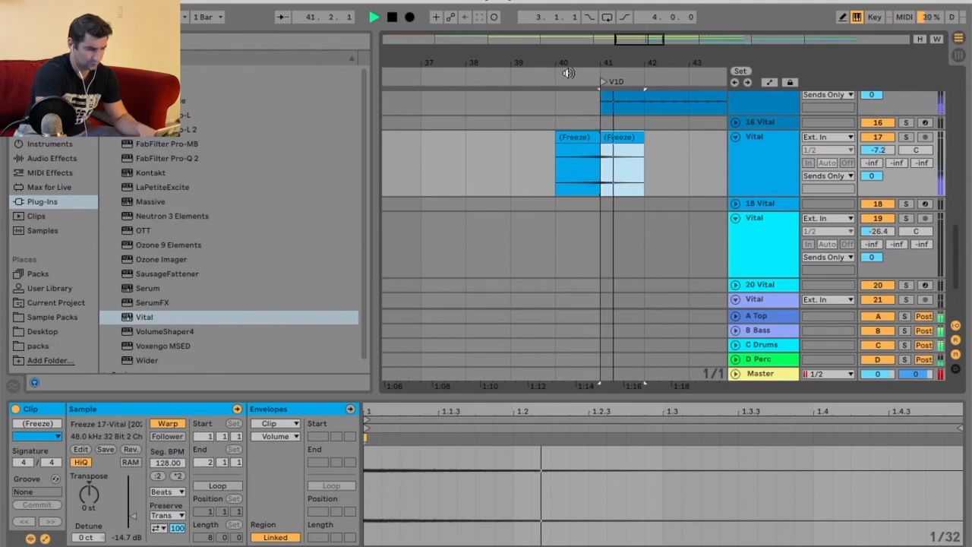
{"action": "left_click_drag", "start_coordinate": [565, 62], "coordinate": [529, 61]}
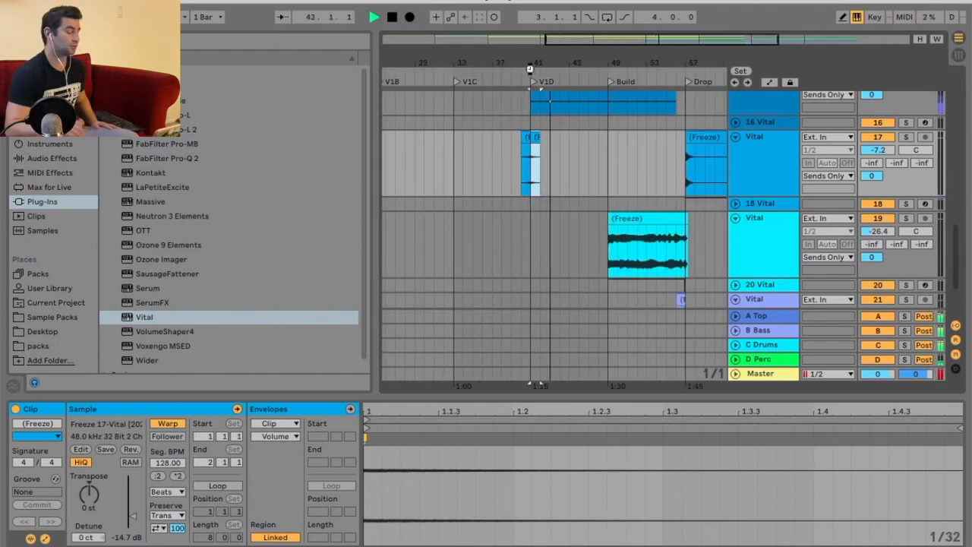
{"action": "key", "text": "space"}
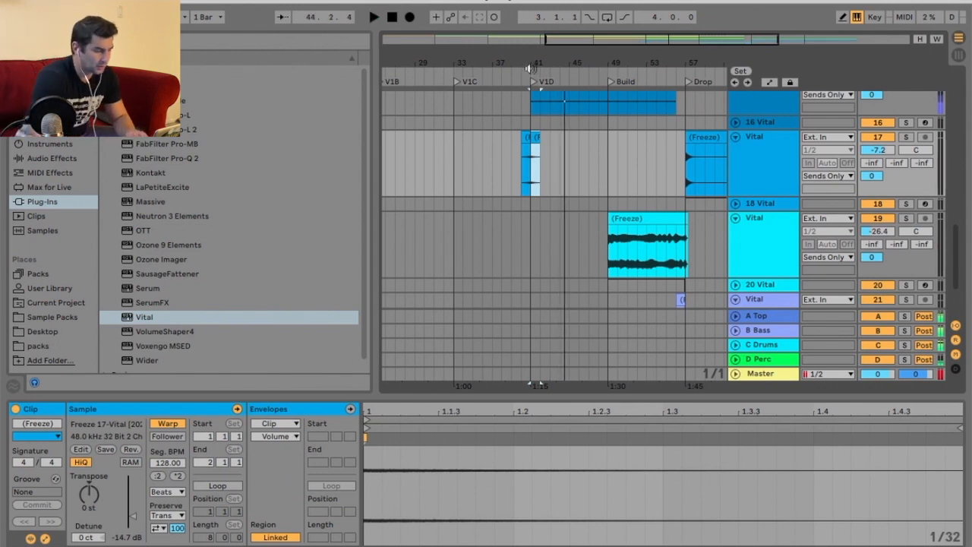
{"action": "scroll", "coordinate": [630, 218], "scroll_direction": "up", "scroll_amount": 10}
{"action": "scroll", "coordinate": [685, 169], "scroll_direction": "up", "scroll_amount": 10}
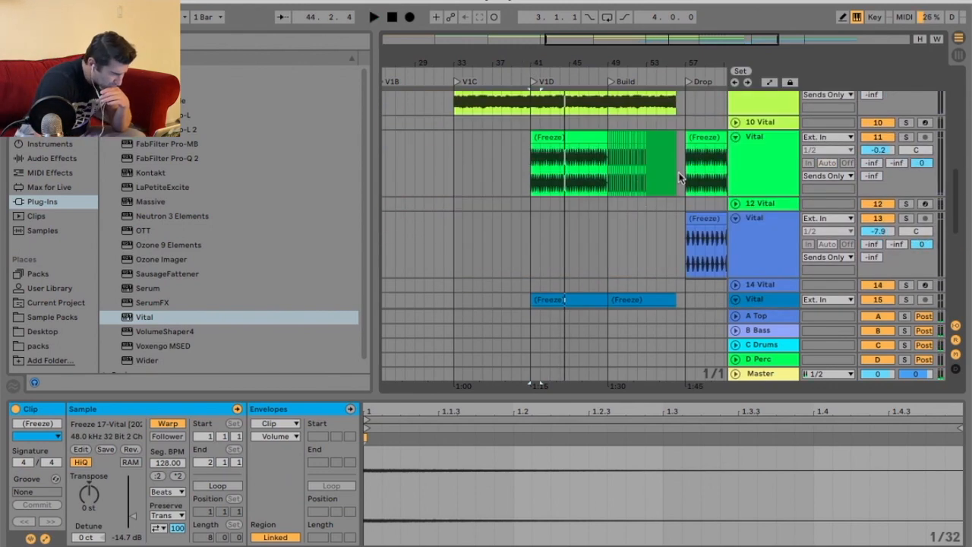
{"action": "scroll", "coordinate": [686, 169], "scroll_direction": "down", "scroll_amount": 15}
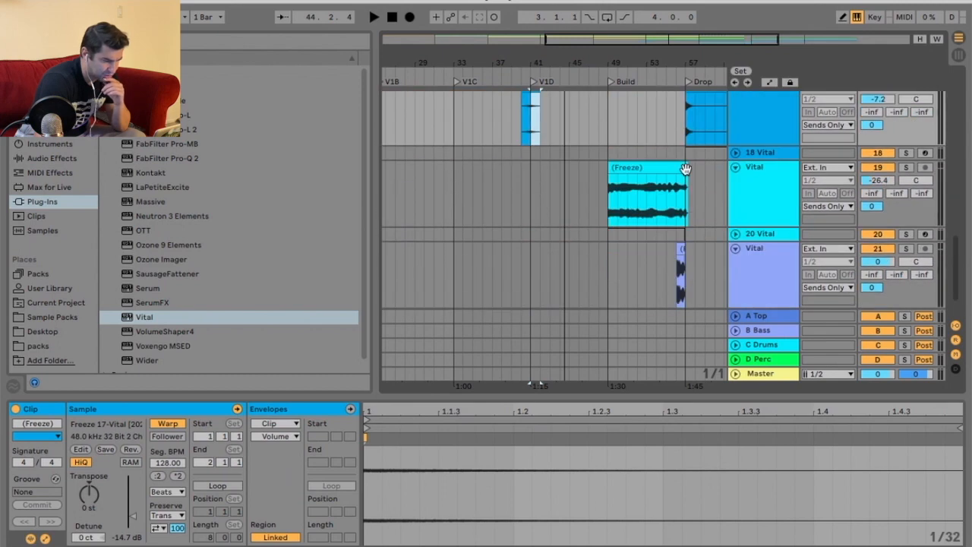
Copy both pluck clips to the bar before the Build and the Build's first bar on the 17 Vital track.
{"action": "left_click_drag", "start_coordinate": [457, 174], "coordinate": [597, 176]}
{"action": "left_click", "coordinate": [556, 169]}
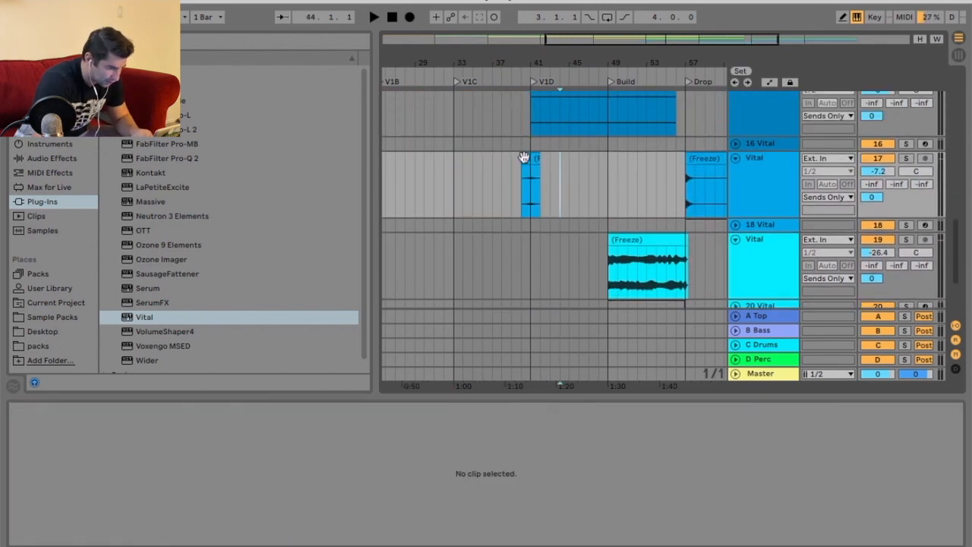
{"action": "left_click", "coordinate": [525, 157]}
{"action": "key", "text": "super+c"}
{"action": "left_click", "coordinate": [598, 157]}
{"action": "key", "text": "super+v"}
{"action": "left_click", "coordinate": [537, 157]}
{"action": "left_click", "coordinate": [607, 158]}
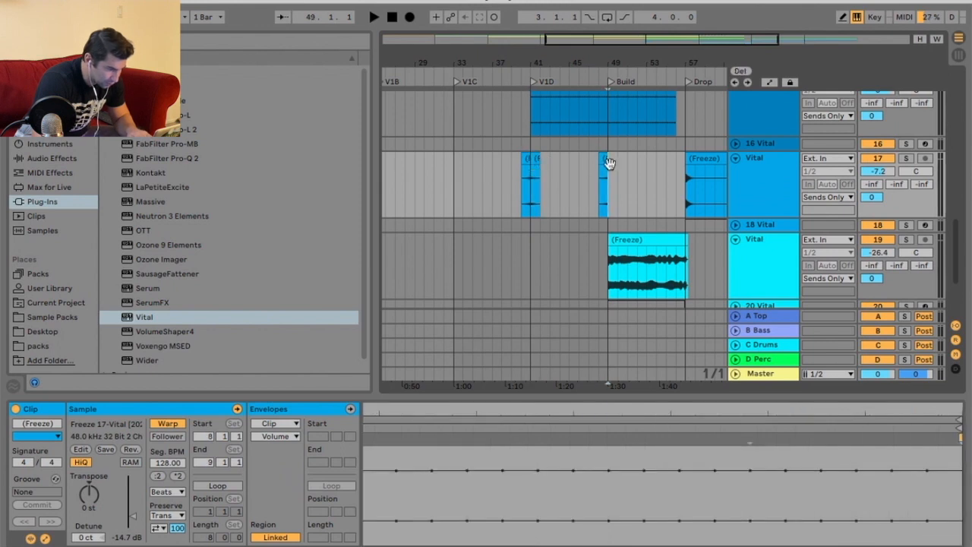
{"action": "key", "text": "super+v"}
{"action": "left_click", "coordinate": [520, 80]}
{"action": "left_click", "coordinate": [596, 81]}
{"action": "left_click_drag", "start_coordinate": [622, 63], "coordinate": [555, 63]}
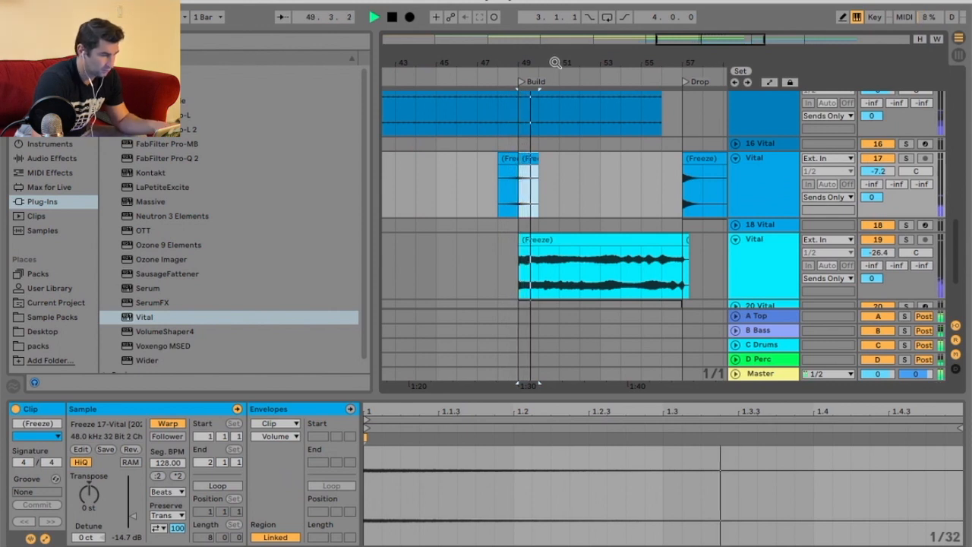
{"action": "left_click_drag", "start_coordinate": [556, 62], "coordinate": [644, 62]}
{"action": "key", "text": "space"}
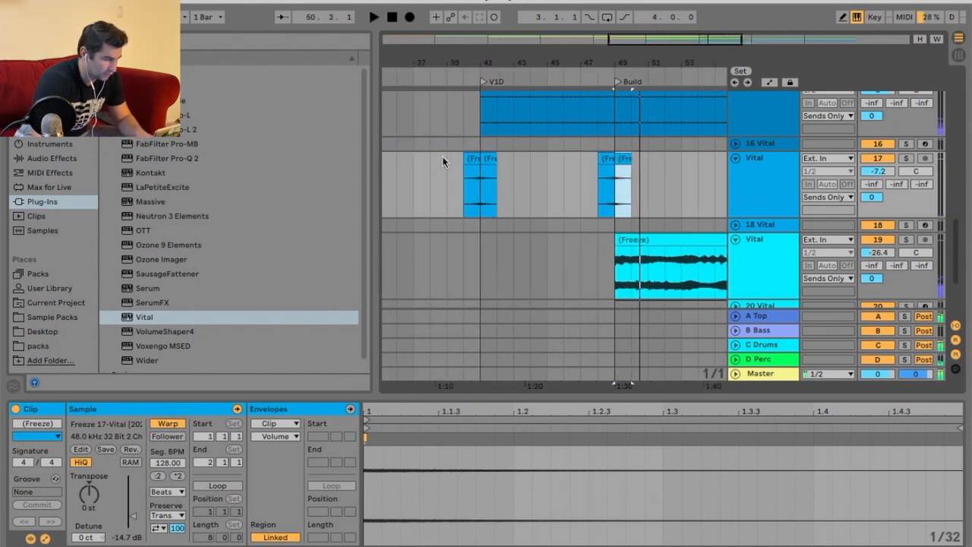
Delete the pluck clips around the start of V1D on the 17 Vital track.
{"action": "left_click_drag", "start_coordinate": [446, 159], "coordinate": [548, 160]}
{"action": "key", "text": "Delete"}
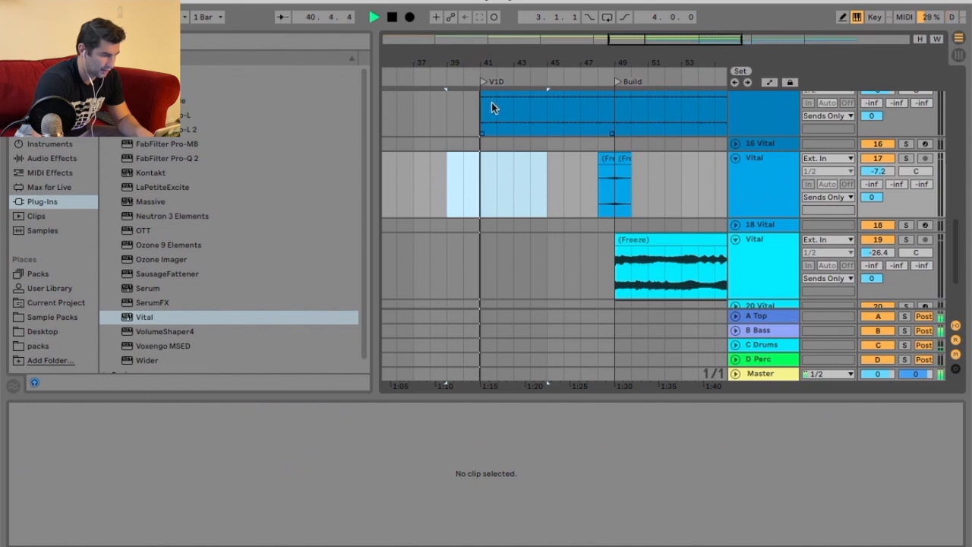
{"action": "left_click", "coordinate": [592, 73]}
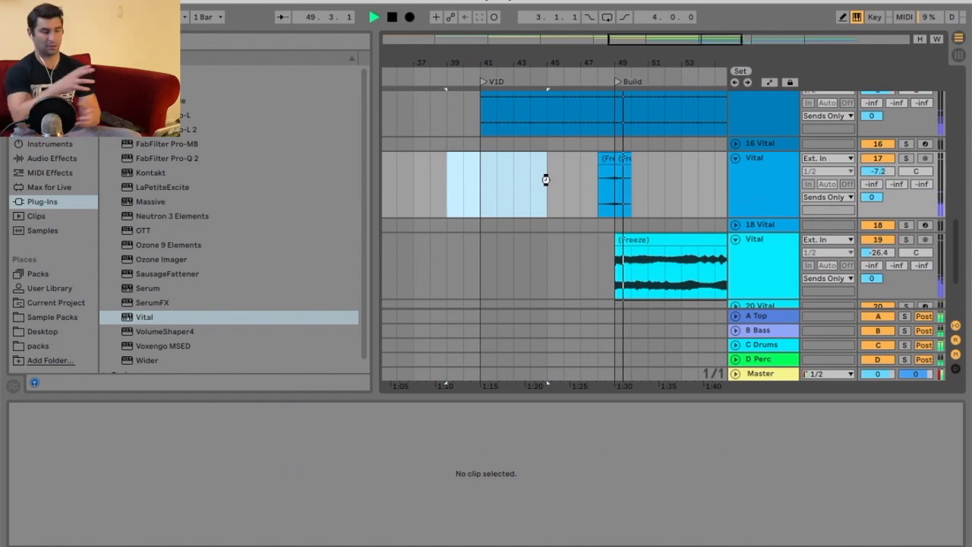
{"action": "left_click_drag", "start_coordinate": [651, 41], "coordinate": [691, 31]}
{"action": "scroll", "coordinate": [592, 177], "scroll_direction": "up", "scroll_amount": 10}
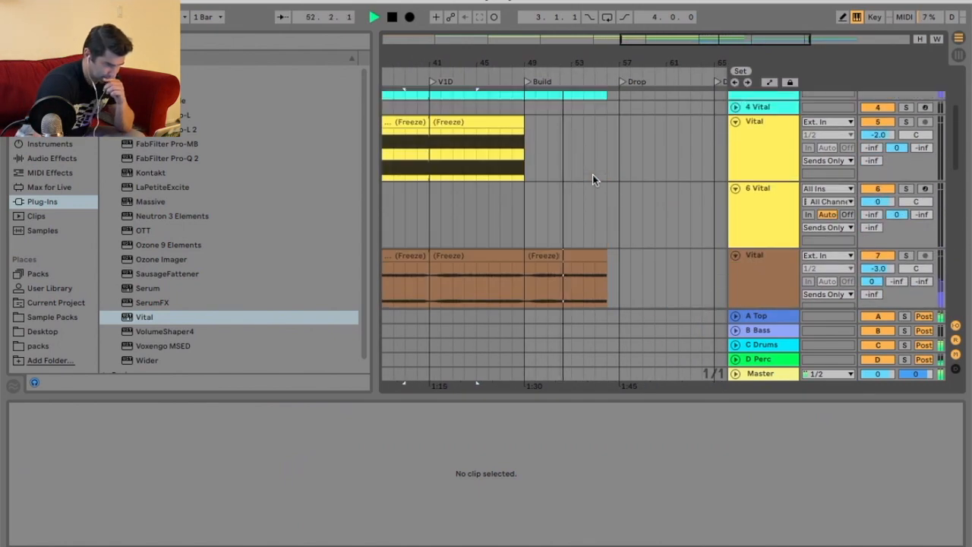
{"action": "scroll", "coordinate": [592, 177], "scroll_direction": "up", "scroll_amount": 2}
{"action": "scroll", "coordinate": [592, 177], "scroll_direction": "down", "scroll_amount": 6}
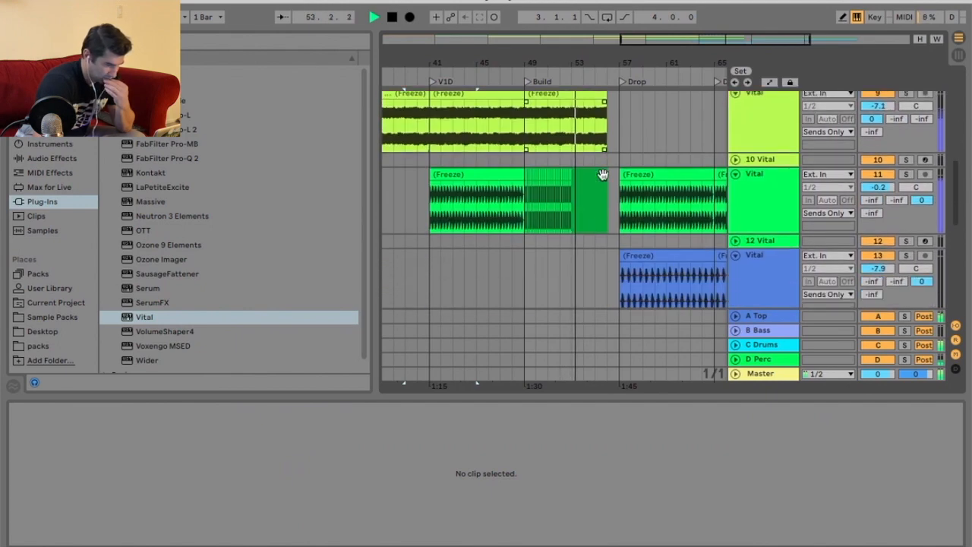
{"action": "scroll", "coordinate": [602, 175], "scroll_direction": "down", "scroll_amount": 3}
Paste a copy of the Drop pluck clip into the Build on the 13 Vital track with a 1/4 grid and delete its opening bars.
{"action": "left_click_drag", "start_coordinate": [640, 61], "coordinate": [589, 64]}
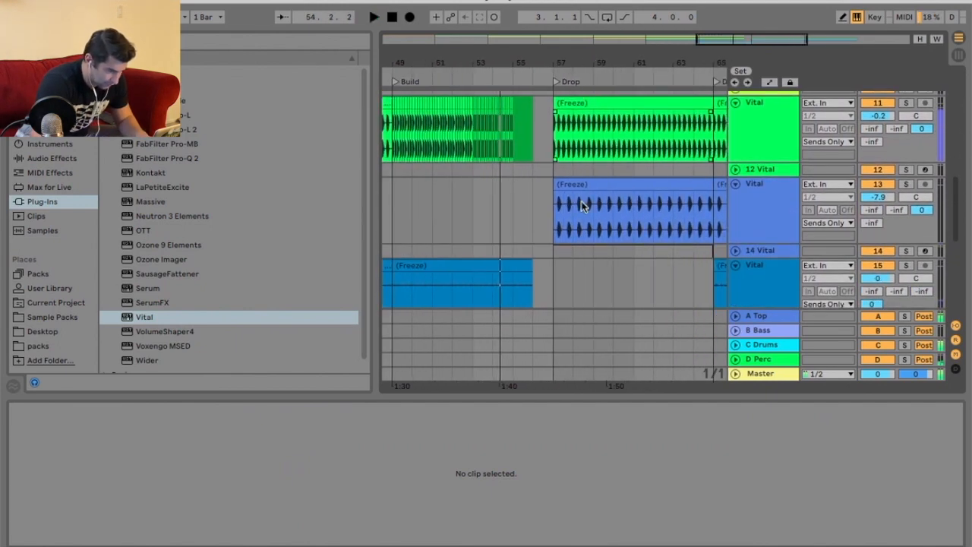
{"action": "left_click", "coordinate": [571, 183]}
{"action": "left_click_drag", "start_coordinate": [492, 65], "coordinate": [536, 63]}
{"action": "left_click", "coordinate": [445, 199]}
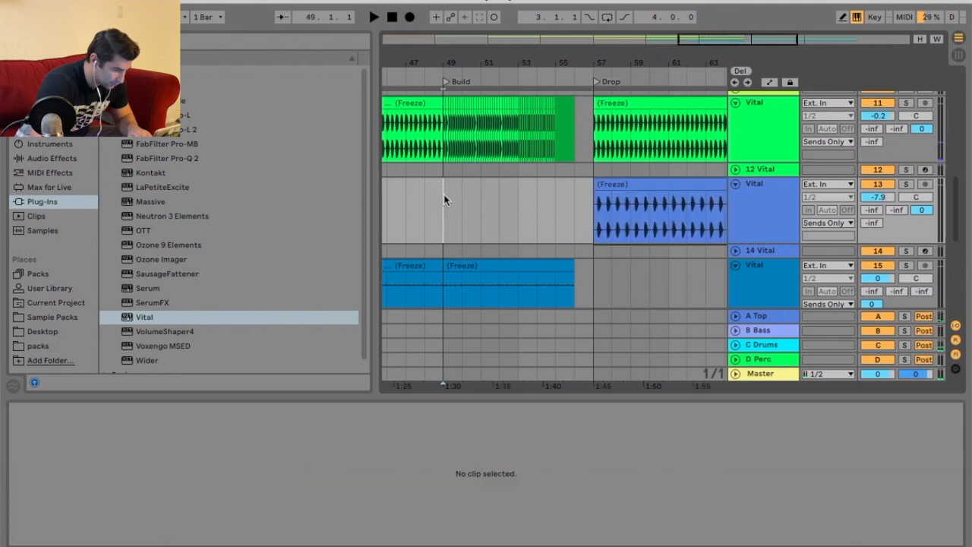
{"action": "key", "text": "super+v"}
{"action": "right_click", "coordinate": [424, 193]}
{"action": "left_click", "coordinate": [452, 360]}
{"action": "left_click_drag", "start_coordinate": [448, 190], "coordinate": [523, 185]}
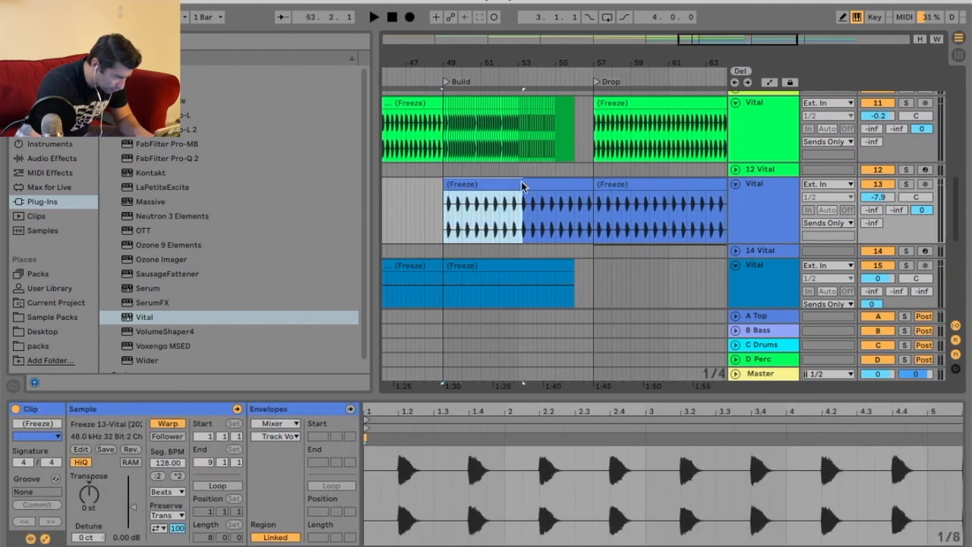
{"action": "left_click_drag", "start_coordinate": [445, 190], "coordinate": [492, 186]}
{"action": "key", "text": "Delete"}
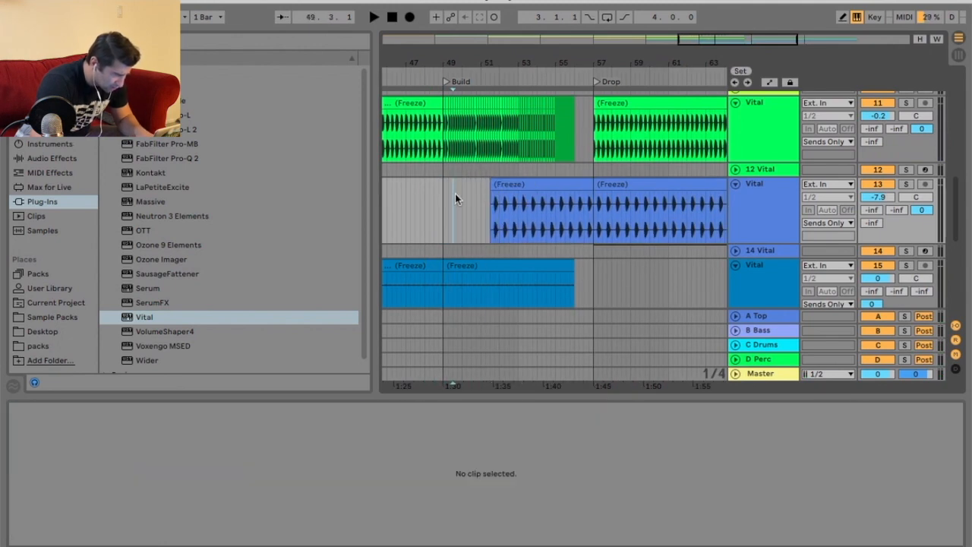
Duplicate a quarter-beat pluck slice repeatedly from bar 49 to about bar 52 on the 13 Vital track.
{"action": "left_click_drag", "start_coordinate": [520, 60], "coordinate": [520, 82]}
{"action": "left_click_drag", "start_coordinate": [470, 188], "coordinate": [526, 189]}
{"action": "left_click_drag", "start_coordinate": [535, 67], "coordinate": [630, 60]}
{"action": "left_click_drag", "start_coordinate": [651, 182], "coordinate": [529, 202]}
{"action": "left_click_drag", "start_coordinate": [606, 186], "coordinate": [503, 186]}
{"action": "scroll", "coordinate": [503, 186], "scroll_direction": "up", "scroll_amount": 4}
{"action": "key", "text": "ctrl+d"}
{"action": "key", "text": "ctrl+d"}
{"action": "key", "text": "ctrl+d"}
{"action": "scroll", "coordinate": [525, 187], "scroll_direction": "down", "scroll_amount": 3}
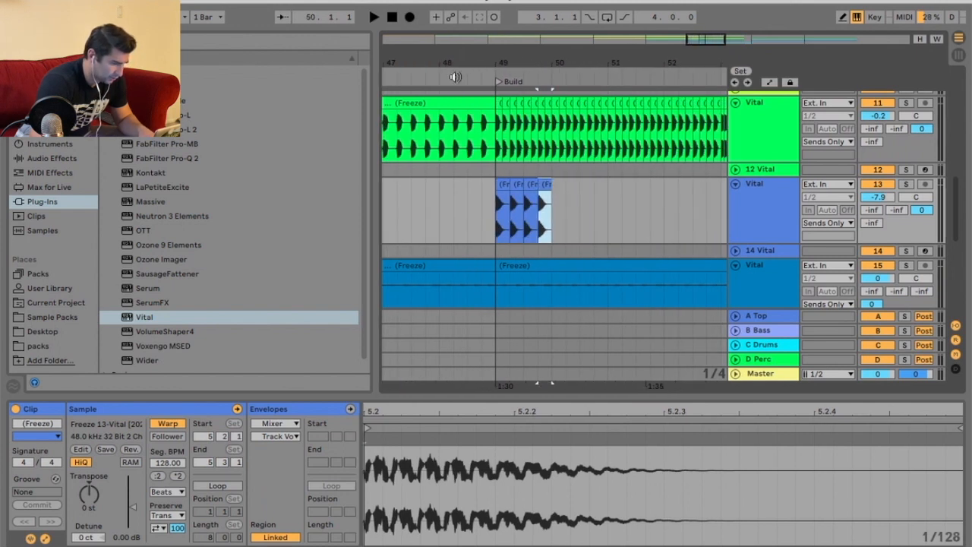
{"action": "left_click", "coordinate": [456, 77]}
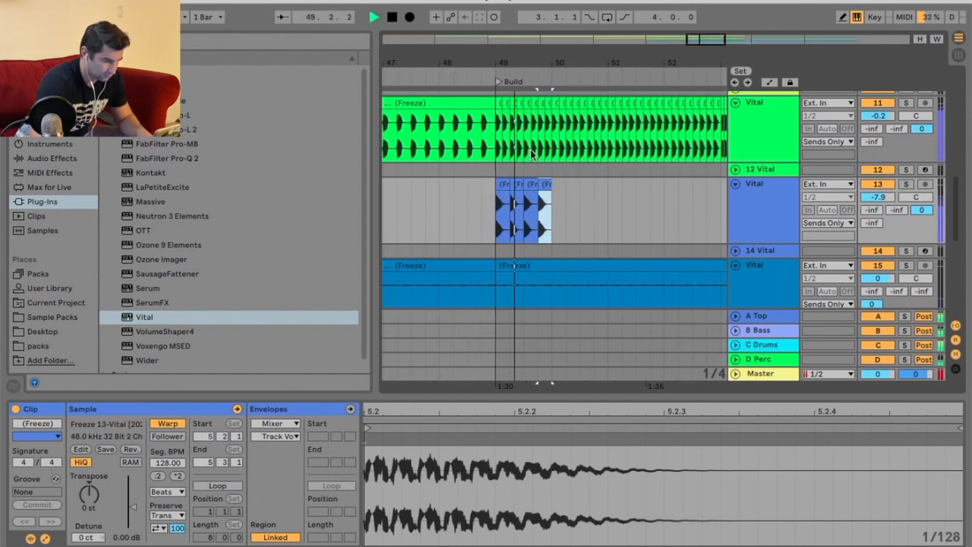
{"action": "key", "text": "ctrl+d"}
{"action": "key", "text": "ctrl+d"}
{"action": "key", "text": "ctrl+d"}
{"action": "key", "text": "ctrl+d"}
{"action": "key", "text": "ctrl+d"}
{"action": "key", "text": "ctrl+d"}
{"action": "key", "text": "ctrl+d"}
{"action": "key", "text": "ctrl+d"}
{"action": "key", "text": "ctrl+d"}
{"action": "key", "text": "ctrl+d"}
{"action": "key", "text": "ctrl+d"}
{"action": "key", "text": "ctrl+d"}
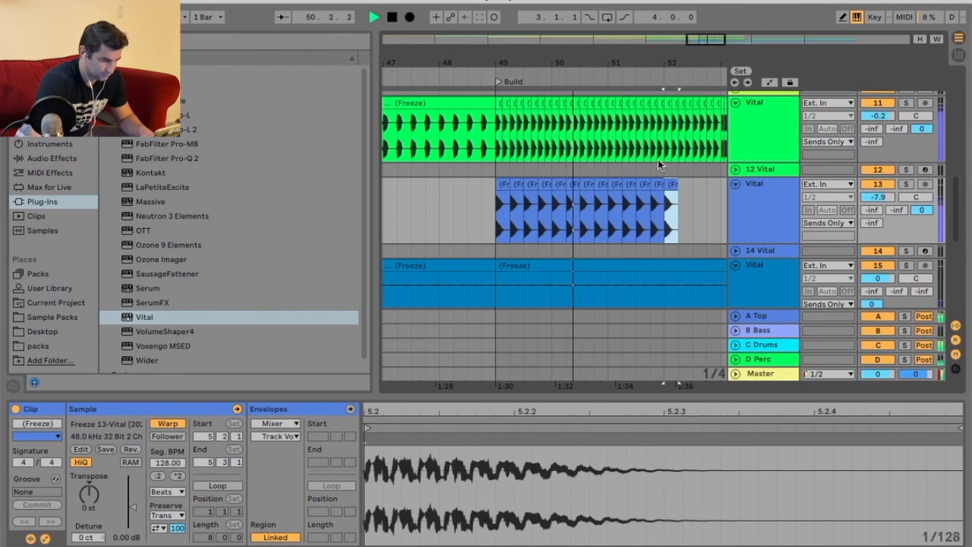
Switch to a 1/8 grid and continue the pluck repeats as eighth-note slices into bar 53.
{"action": "key", "text": "super+d"}
{"action": "left_click_drag", "start_coordinate": [582, 66], "coordinate": [582, 103]}
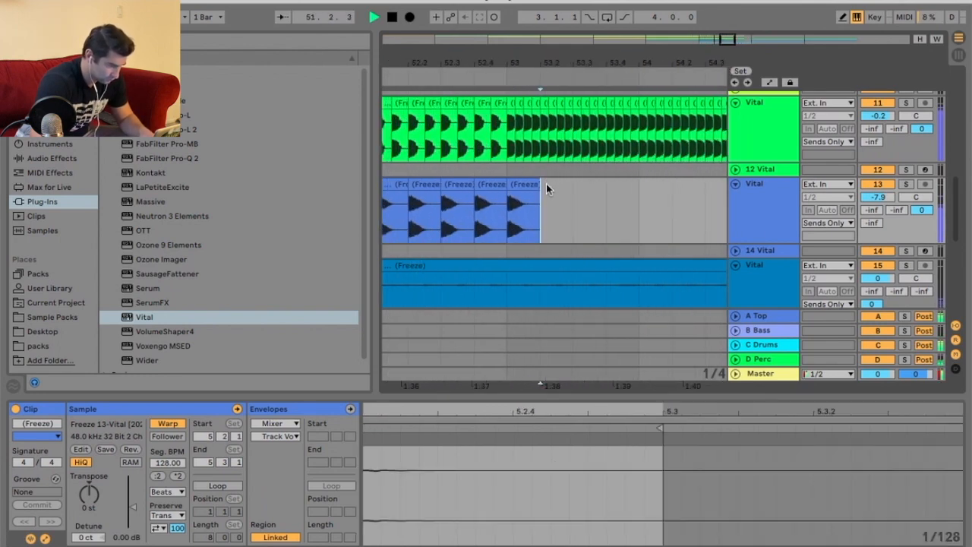
{"action": "right_click", "coordinate": [545, 183]}
{"action": "left_click", "coordinate": [607, 355]}
{"action": "left_click_drag", "start_coordinate": [539, 184], "coordinate": [523, 184]}
{"action": "key", "text": "super+d"}
{"action": "key", "text": "super+d"}
{"action": "key", "text": "super+d"}
{"action": "key", "text": "super+d"}
{"action": "key", "text": "super+d"}
{"action": "key", "text": "super+d"}
{"action": "key", "text": "super+d"}
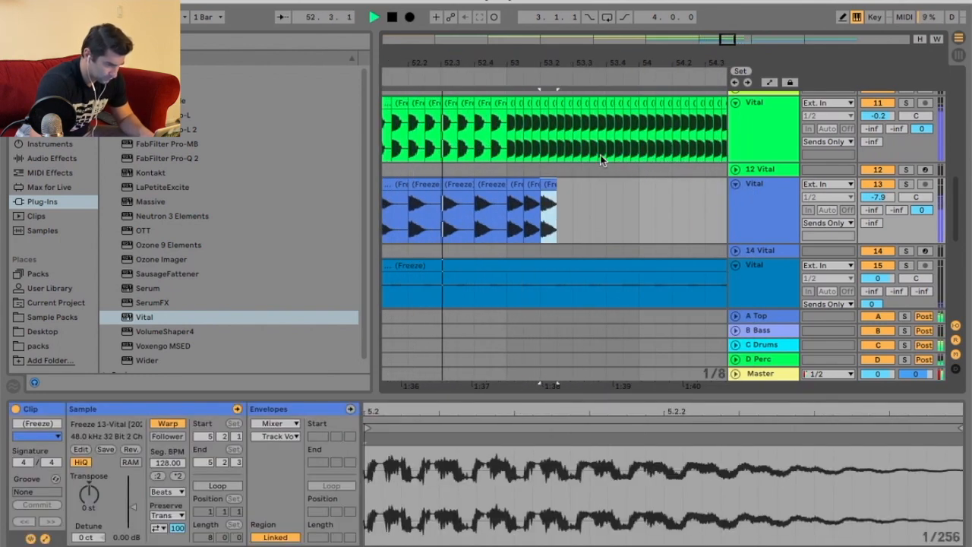
{"action": "left_click_drag", "start_coordinate": [678, 63], "coordinate": [568, 55]}
{"action": "key", "text": "super+d"}
{"action": "key", "text": "super+d"}
{"action": "key", "text": "super+d"}
{"action": "key", "text": "super+d"}
{"action": "key", "text": "super+d"}
{"action": "key", "text": "super+d"}
{"action": "key", "text": "super+d"}
{"action": "key", "text": "super+d"}
{"action": "key", "text": "super+d"}
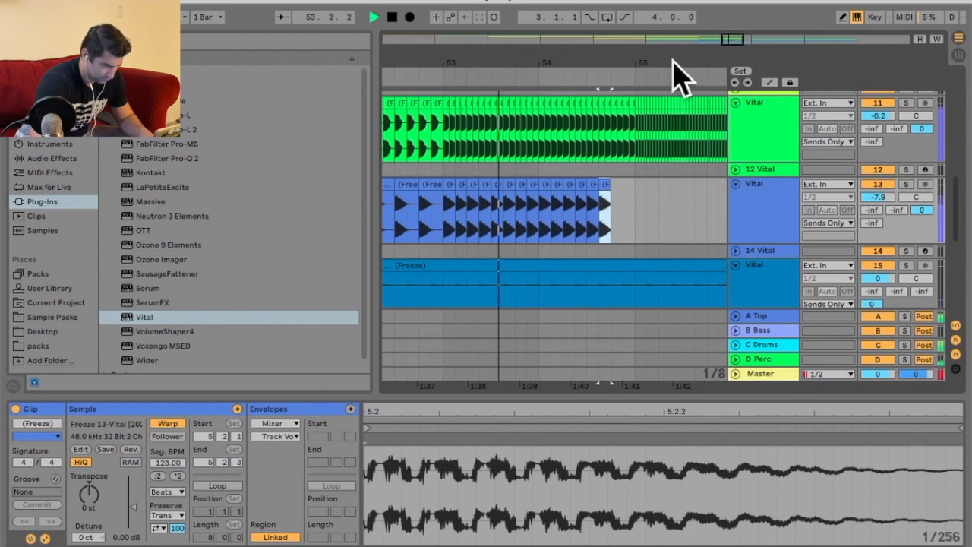
Switch to a 1/16 grid and continue the pluck repeats as sixteenth-note slices up to the Drop.
{"action": "left_click_drag", "start_coordinate": [655, 65], "coordinate": [655, 101]}
{"action": "right_click", "coordinate": [655, 208]}
{"action": "left_click", "coordinate": [756, 380]}
{"action": "key", "text": "space"}
{"action": "left_click_drag", "start_coordinate": [630, 186], "coordinate": [622, 187]}
{"action": "key", "text": "super+d"}
{"action": "key", "text": "super+d"}
{"action": "key", "text": "super+d"}
{"action": "key", "text": "super+d"}
{"action": "key", "text": "super+d"}
{"action": "key", "text": "super+d"}
{"action": "key", "text": "super+d"}
{"action": "key", "text": "super+d"}
{"action": "left_click_drag", "start_coordinate": [695, 60], "coordinate": [594, 24]}
{"action": "key", "text": "super+d"}
{"action": "key", "text": "super+d"}
{"action": "key", "text": "super+d"}
{"action": "key", "text": "super+d"}
{"action": "key", "text": "super+d"}
{"action": "key", "text": "super+d"}
{"action": "key", "text": "super+d"}
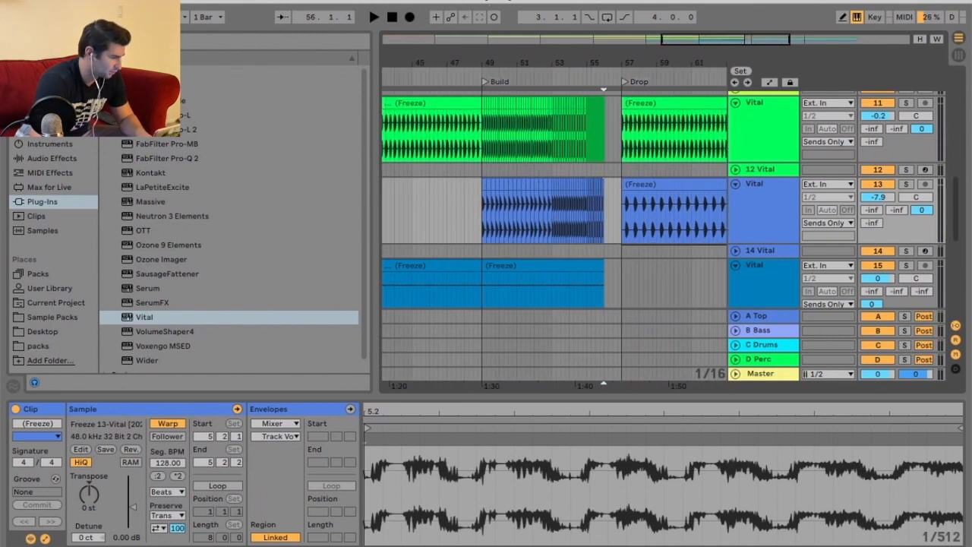
Collect all and save the project, copying all used media files into it.
{"action": "left_click", "coordinate": [80, 0]}
{"action": "left_click", "coordinate": [148, 154]}
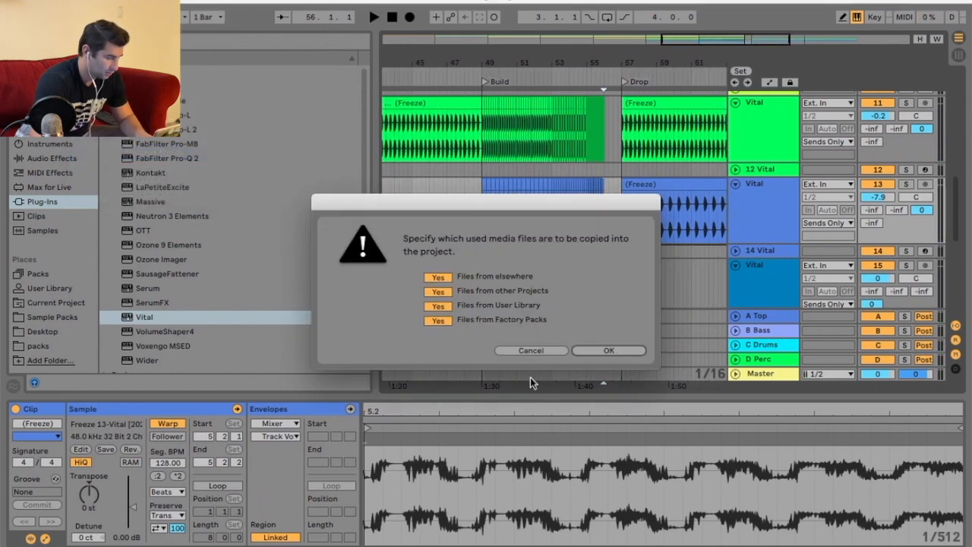
{"action": "left_click", "coordinate": [611, 353]}
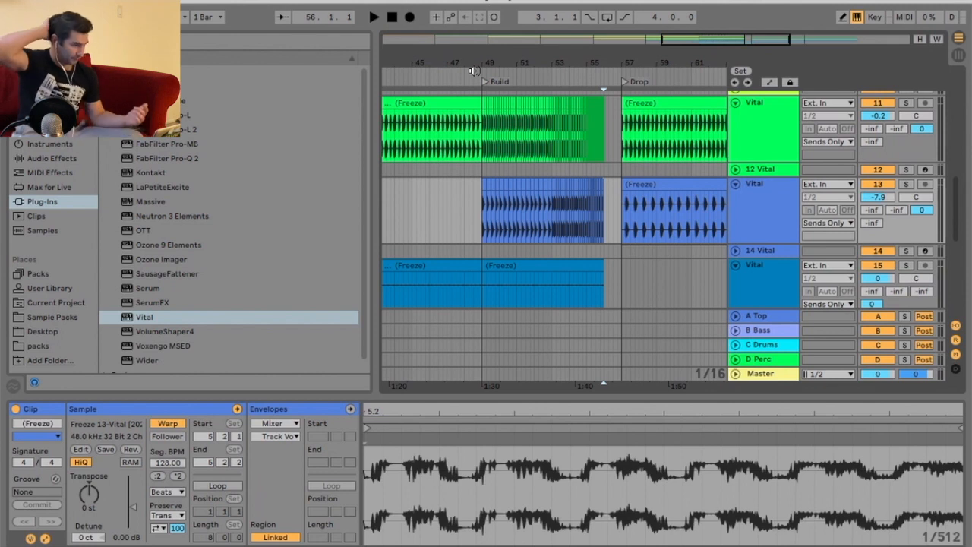
Select all the build-up pluck slices and lower their clip gain to about -2.3 dB.
{"action": "key", "text": "space"}
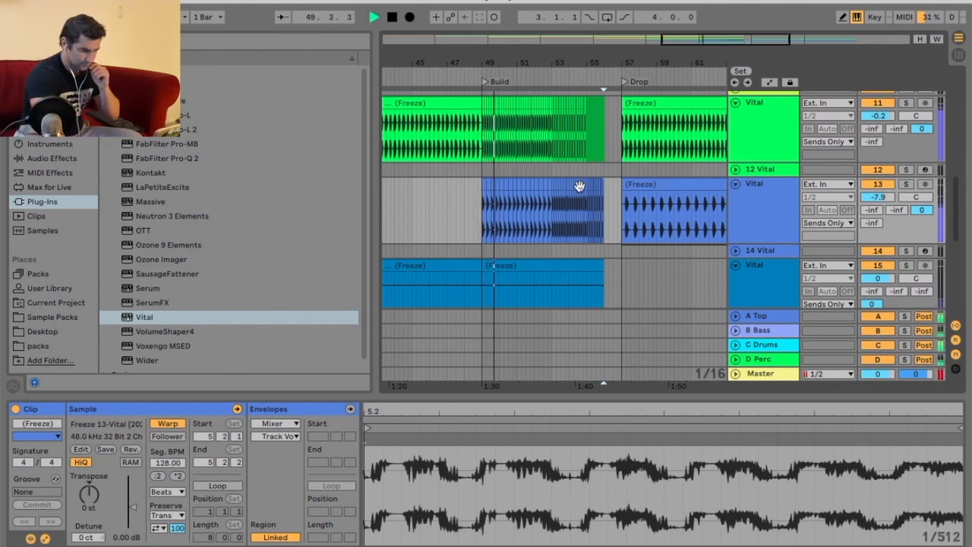
{"action": "right_click", "coordinate": [460, 195]}
{"action": "left_click", "coordinate": [481, 374]}
{"action": "left_click_drag", "start_coordinate": [452, 243], "coordinate": [618, 199]}
{"action": "left_click_drag", "start_coordinate": [133, 507], "coordinate": [135, 510]}
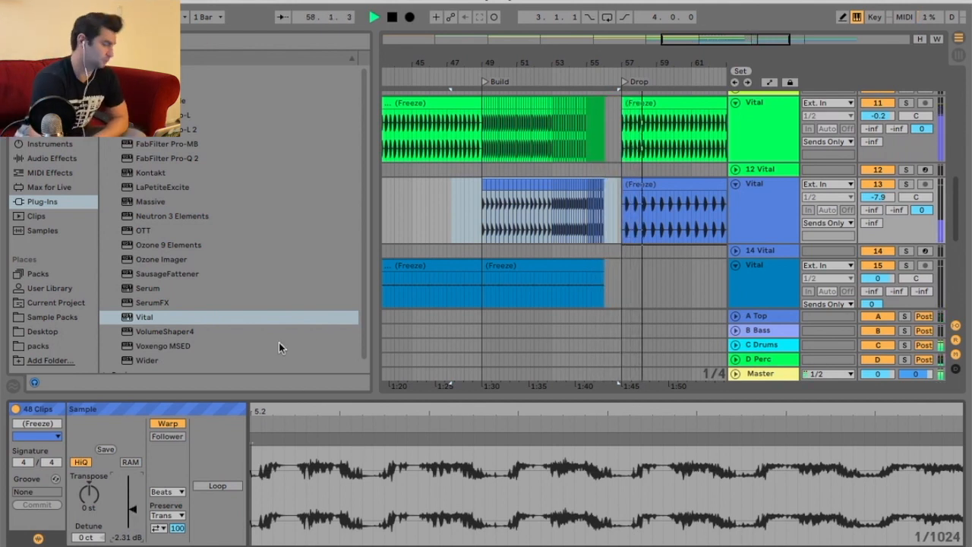
{"action": "key", "text": "space"}
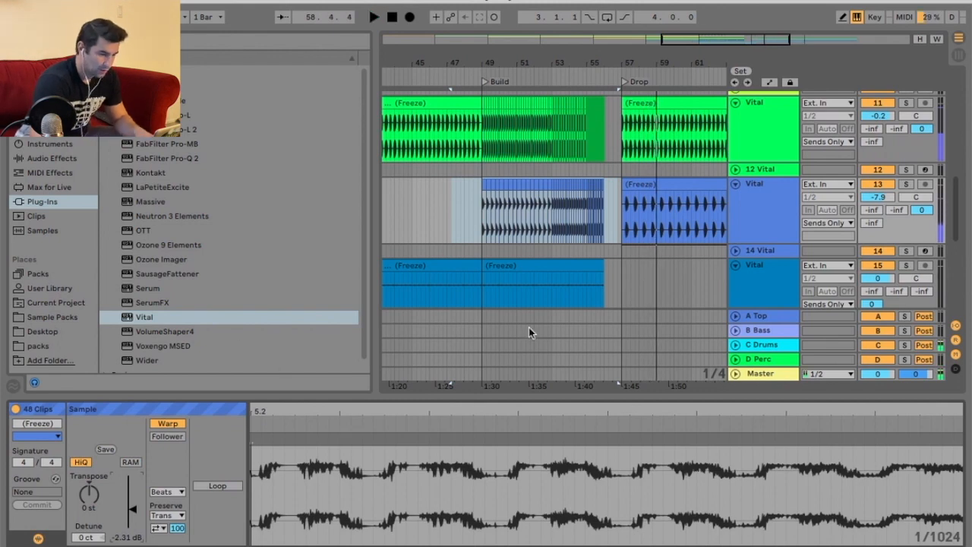
Insert a new MIDI track below the last Vital track.
{"action": "left_click_drag", "start_coordinate": [645, 66], "coordinate": [568, 58]}
{"action": "scroll", "coordinate": [642, 125], "scroll_direction": "up", "scroll_amount": 8}
{"action": "scroll", "coordinate": [642, 126], "scroll_direction": "down", "scroll_amount": 12}
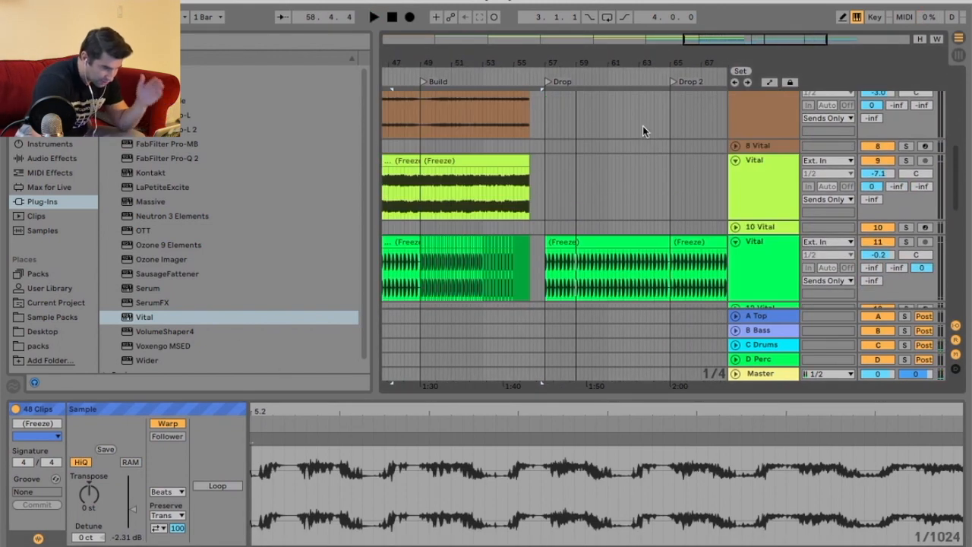
{"action": "scroll", "coordinate": [680, 167], "scroll_direction": "down", "scroll_amount": 3}
{"action": "right_click", "coordinate": [752, 267]}
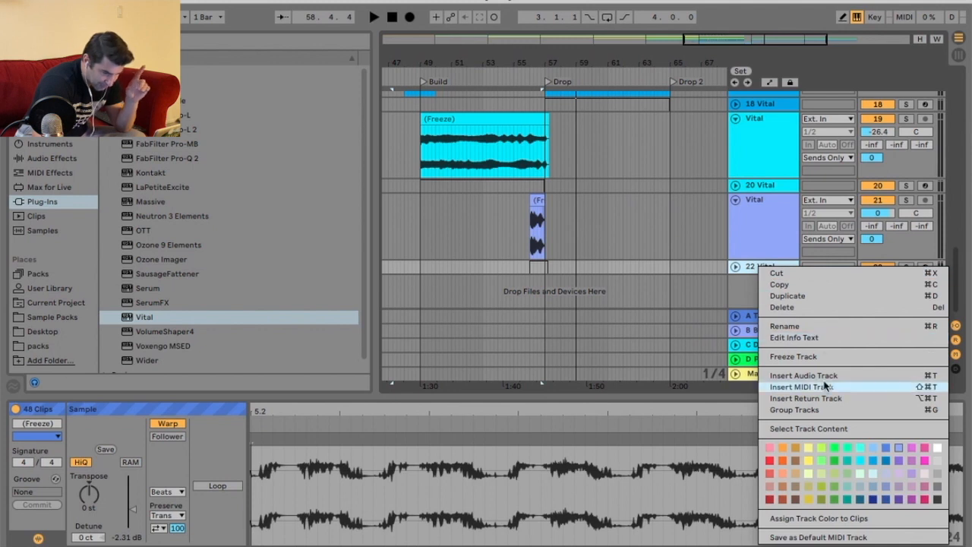
{"action": "key", "text": "Return"}
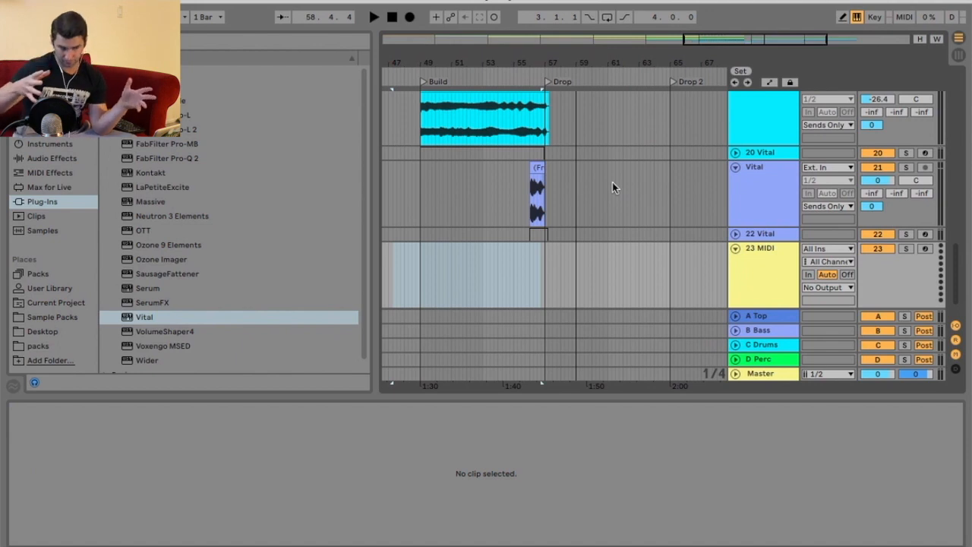
Switch to a 1 Bar grid and create a MIDI clip from the Drop to Drop 2 (bars 57–65) holding one sustained note across it.
{"action": "right_click", "coordinate": [603, 278]}
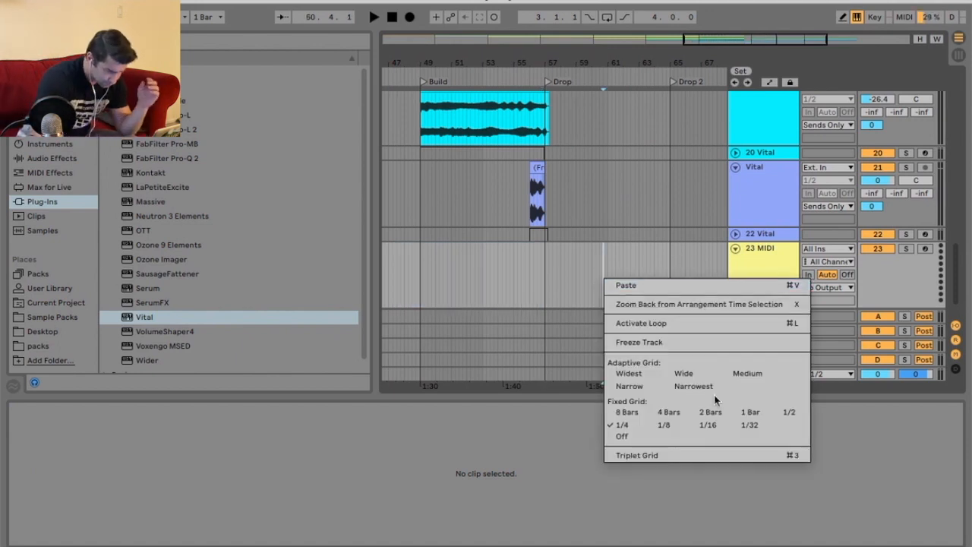
{"action": "left_click", "coordinate": [750, 412]}
{"action": "left_click_drag", "start_coordinate": [681, 71], "coordinate": [612, 105]}
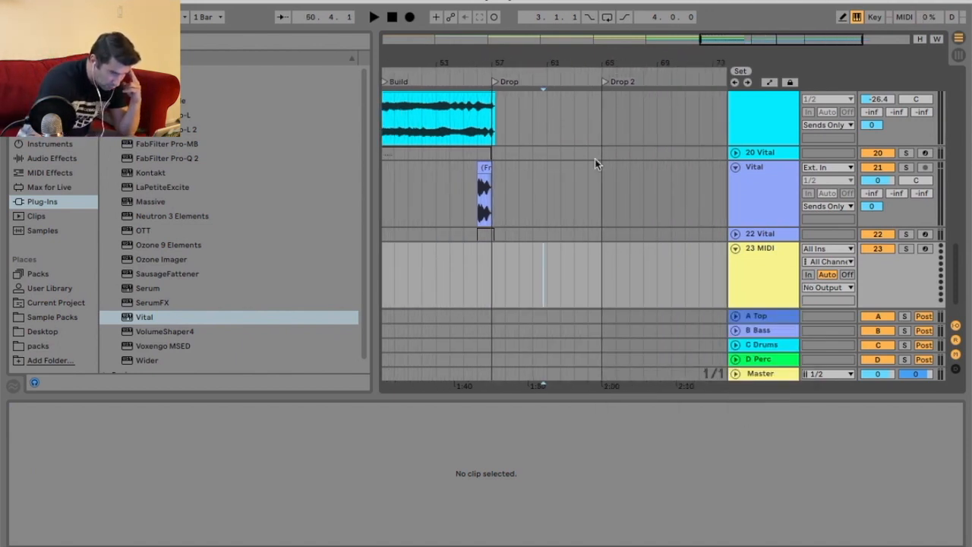
{"action": "left_click_drag", "start_coordinate": [483, 260], "coordinate": [601, 259]}
{"action": "right_click", "coordinate": [552, 259]}
{"action": "left_click", "coordinate": [608, 389]}
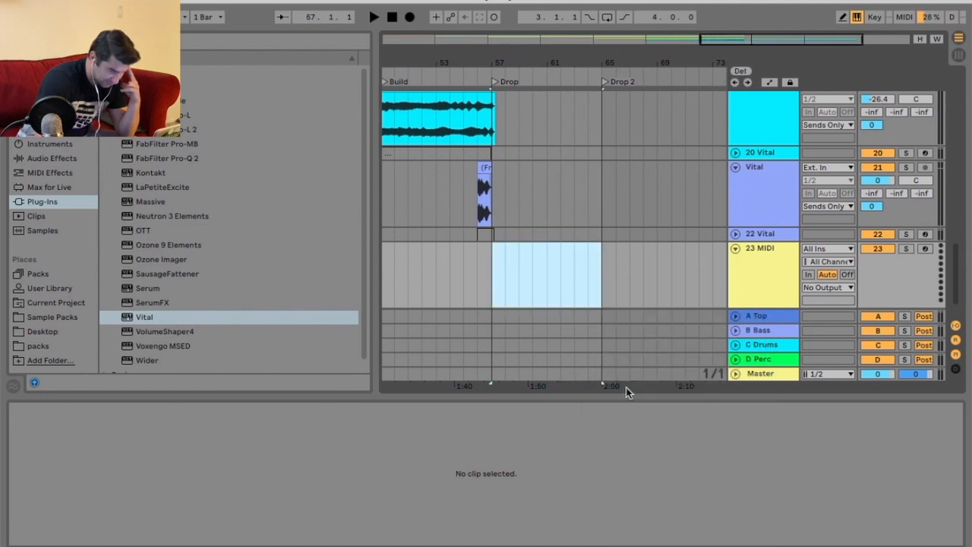
{"action": "key", "text": "shift+Tab"}
{"action": "double_click", "coordinate": [585, 252]}
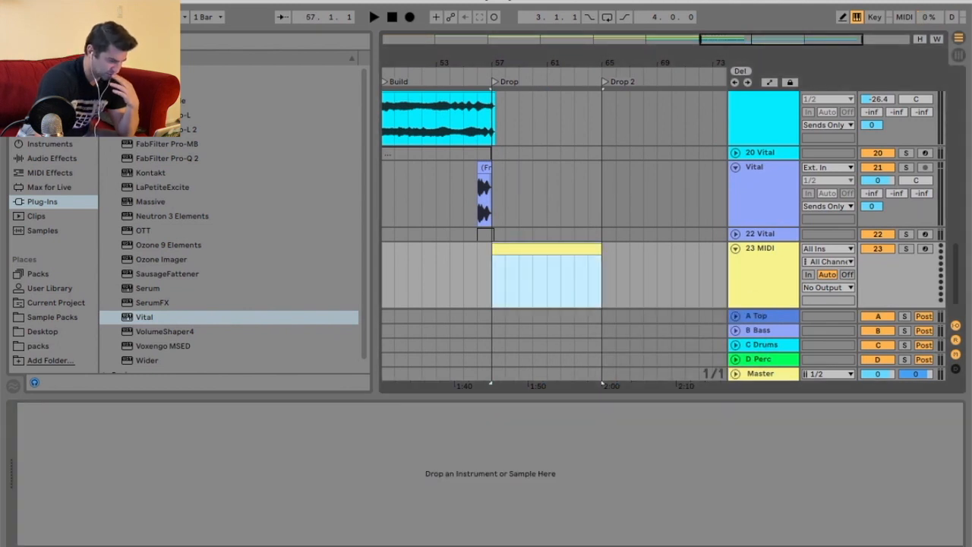
{"action": "mouse_move", "coordinate": [349, 474]}
{"action": "left_mouse_down"}
{"action": "mouse_move", "coordinate": [926, 476]}
{"action": "mouse_move", "coordinate": [960, 501]}
{"action": "left_mouse_up"}
{"action": "key", "text": "shift+Tab"}
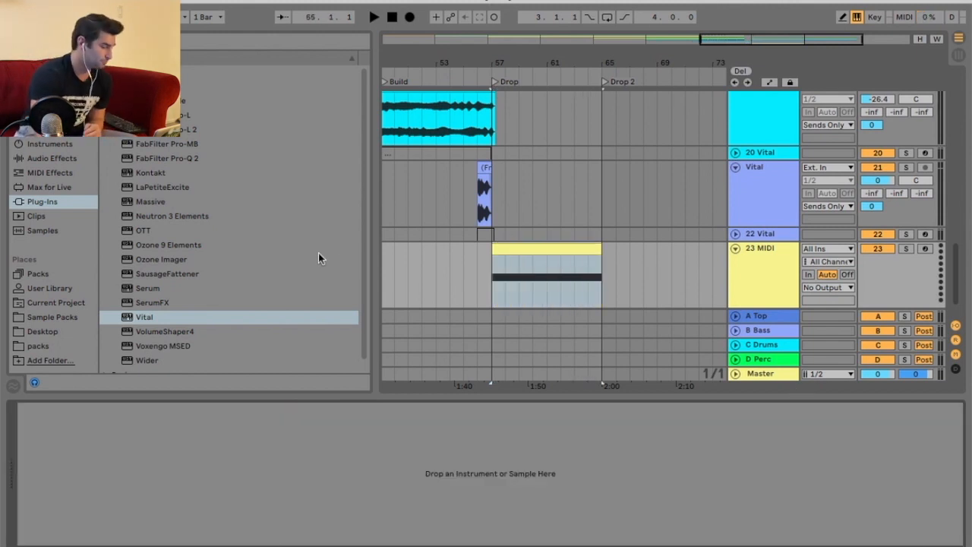
Load the Vital plug-in onto the new MIDI track.
{"action": "left_click_drag", "start_coordinate": [149, 320], "coordinate": [148, 317]}
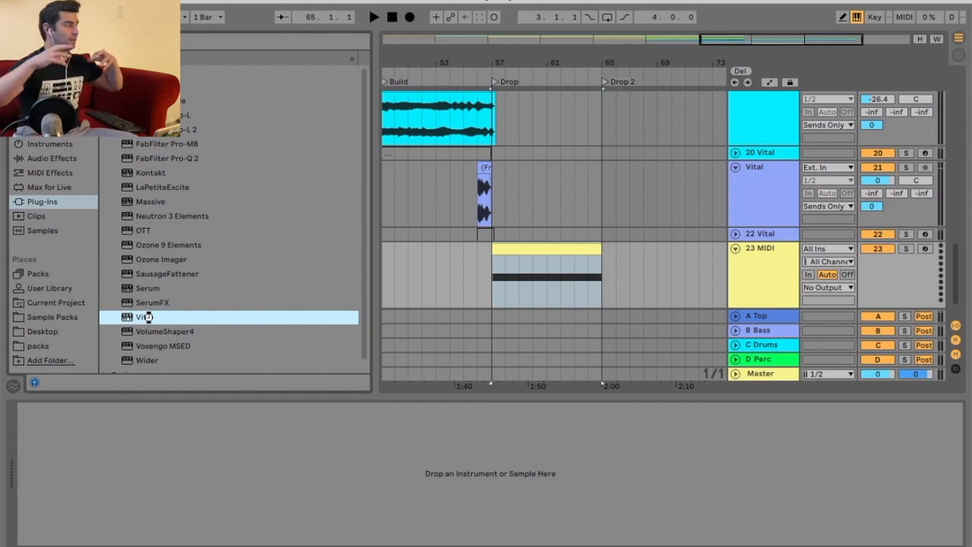
{"action": "double_click", "coordinate": [148, 317]}
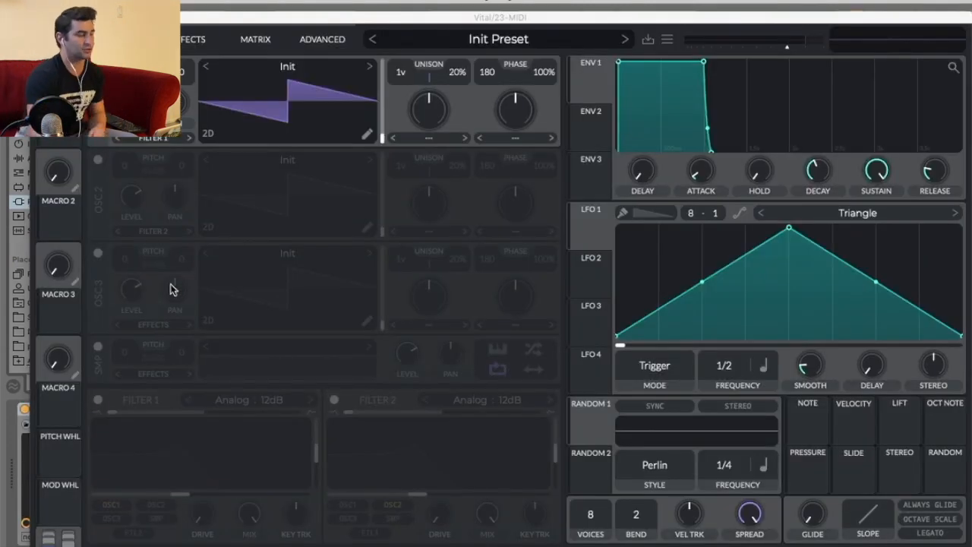
{"action": "left_click_drag", "start_coordinate": [492, 20], "coordinate": [488, 3]}
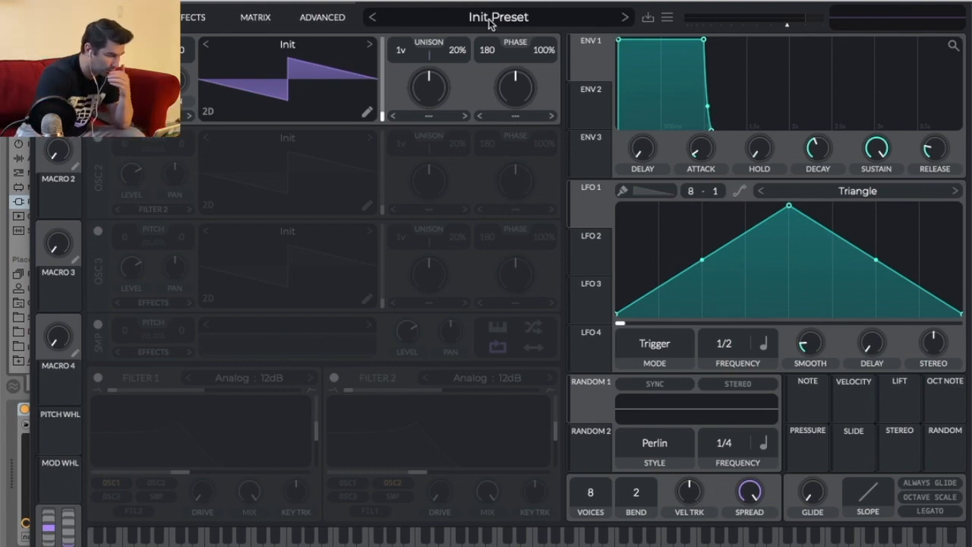
Audition Vital presets from the SFX, Experiment and Percussion categories, including Destruction, Staggered Phrases and Squish Clicker.
{"action": "left_click", "coordinate": [490, 21]}
{"action": "left_click", "coordinate": [222, 358]}
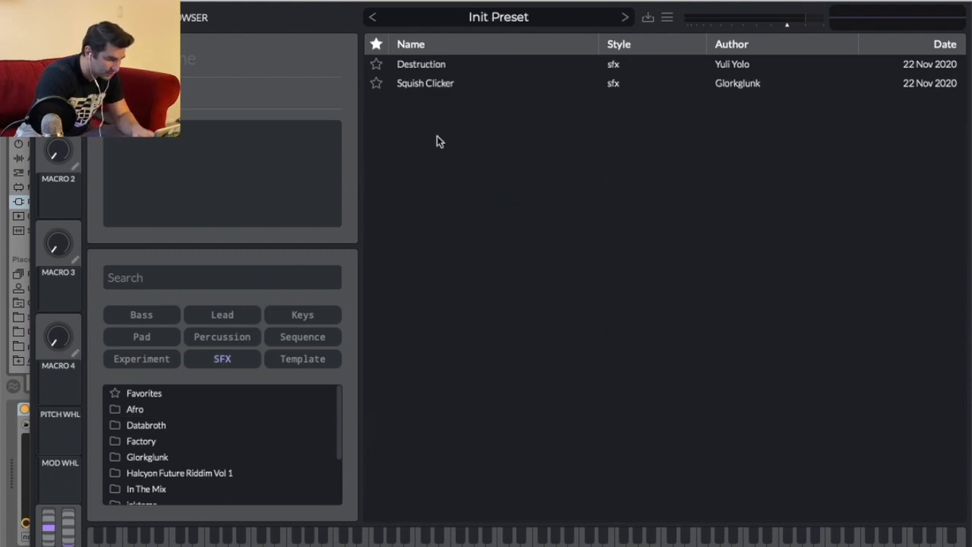
{"action": "left_click", "coordinate": [445, 66]}
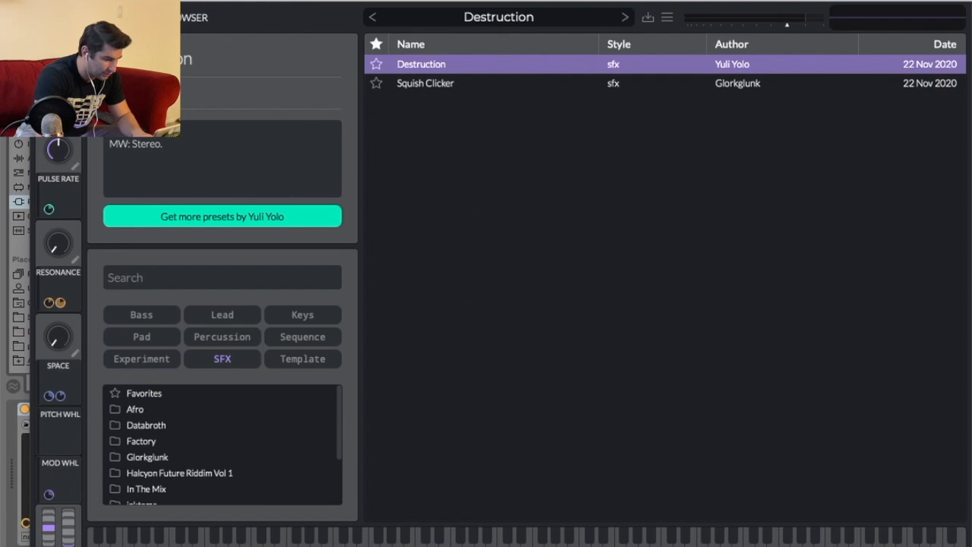
{"action": "left_click_drag", "start_coordinate": [219, 3], "coordinate": [321, 443]}
{"action": "left_click_drag", "start_coordinate": [599, 440], "coordinate": [497, 0]}
{"action": "left_click", "coordinate": [495, 15]}
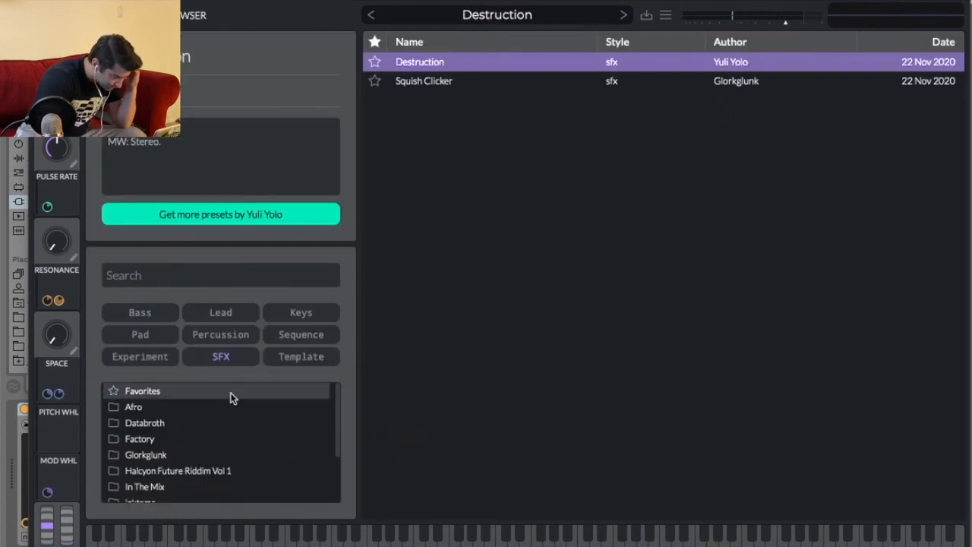
{"action": "left_click", "coordinate": [226, 356]}
{"action": "left_click", "coordinate": [170, 356]}
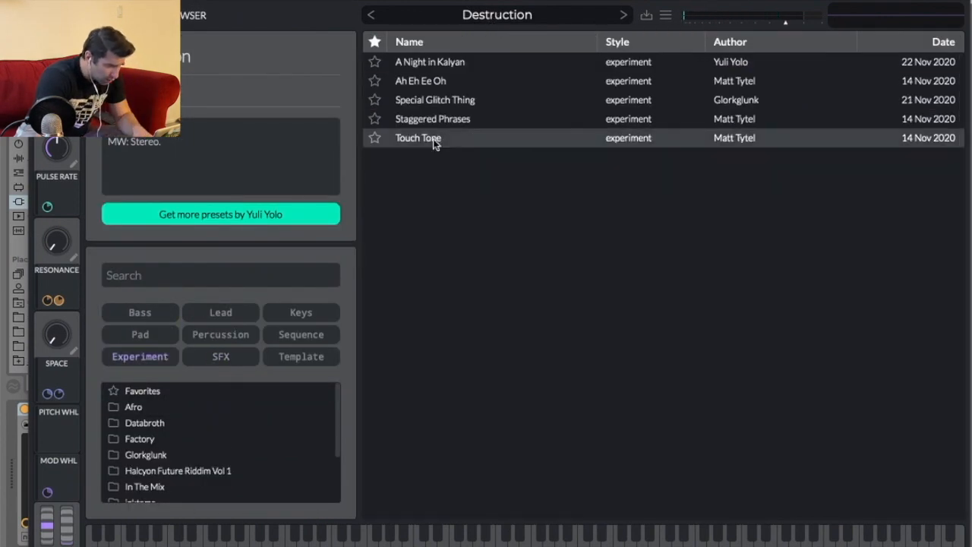
{"action": "left_click", "coordinate": [466, 120]}
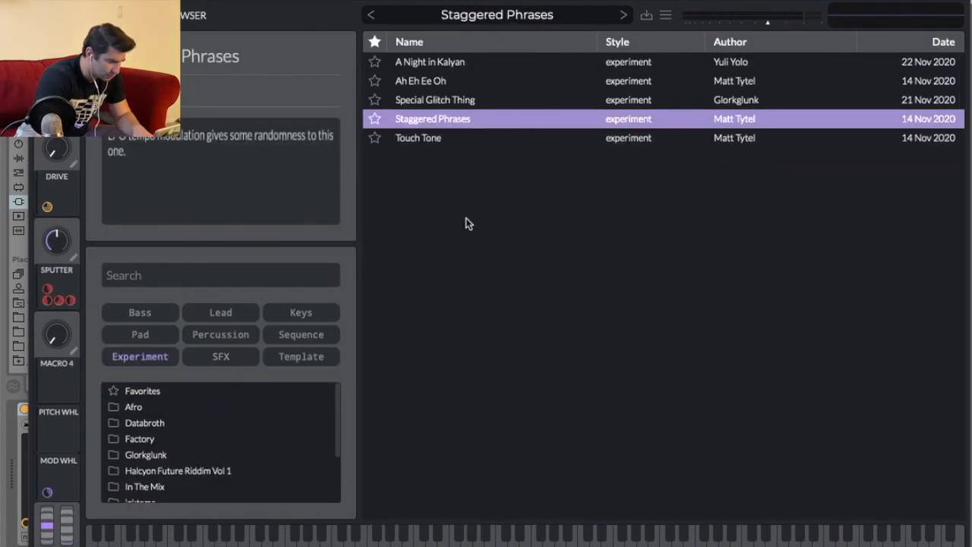
{"action": "left_click", "coordinate": [206, 335]}
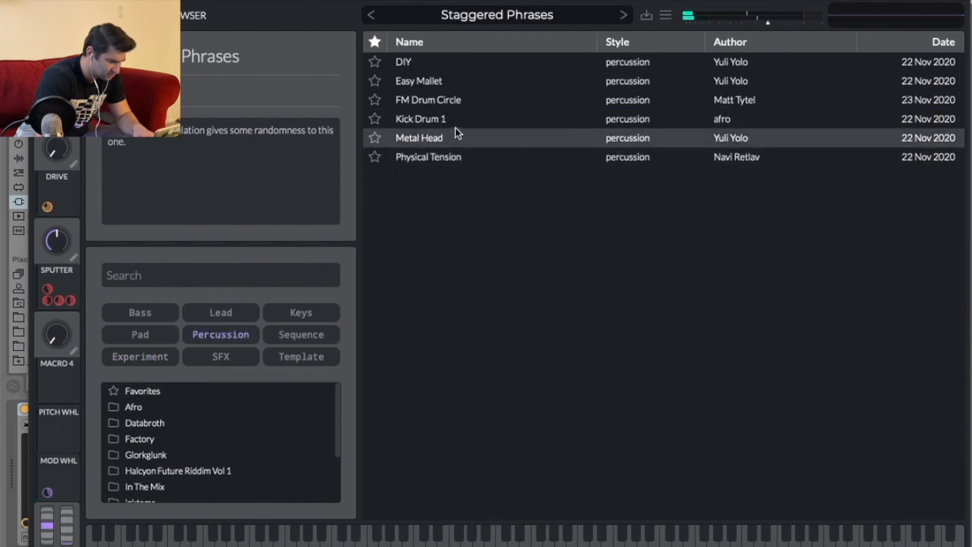
{"action": "left_click", "coordinate": [219, 342]}
{"action": "left_click", "coordinate": [220, 355]}
{"action": "left_click", "coordinate": [437, 65]}
{"action": "left_click", "coordinate": [445, 80]}
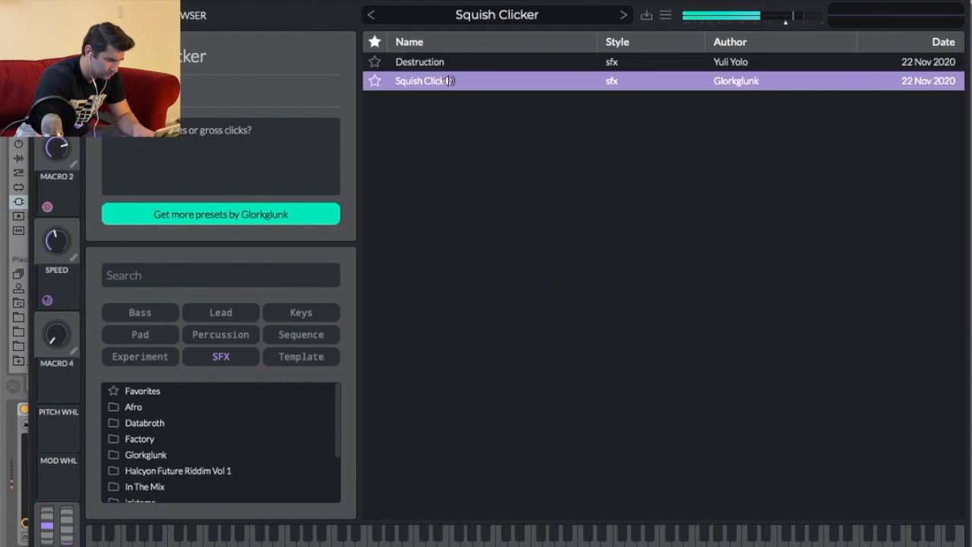
{"action": "left_click", "coordinate": [218, 357]}
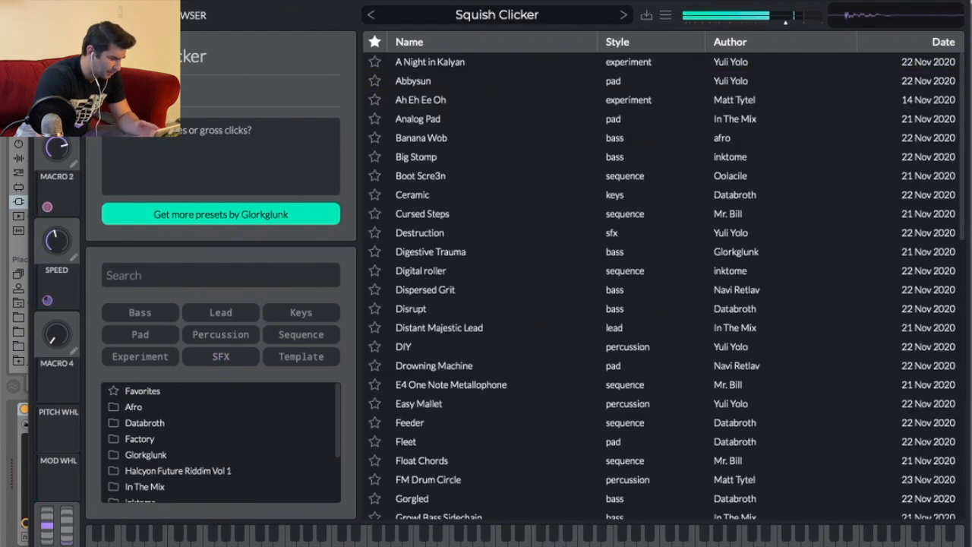
{"action": "left_click", "coordinate": [272, 12]}
Initialize the Vital preset and switch off oscillator 1.
{"action": "left_click", "coordinate": [665, 15]}
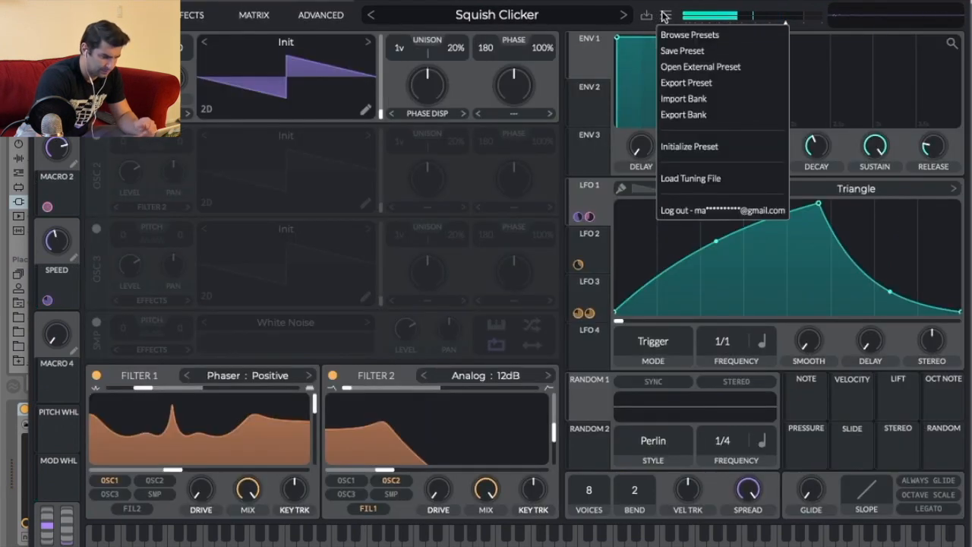
{"action": "left_click", "coordinate": [692, 146]}
{"action": "left_click", "coordinate": [96, 42]}
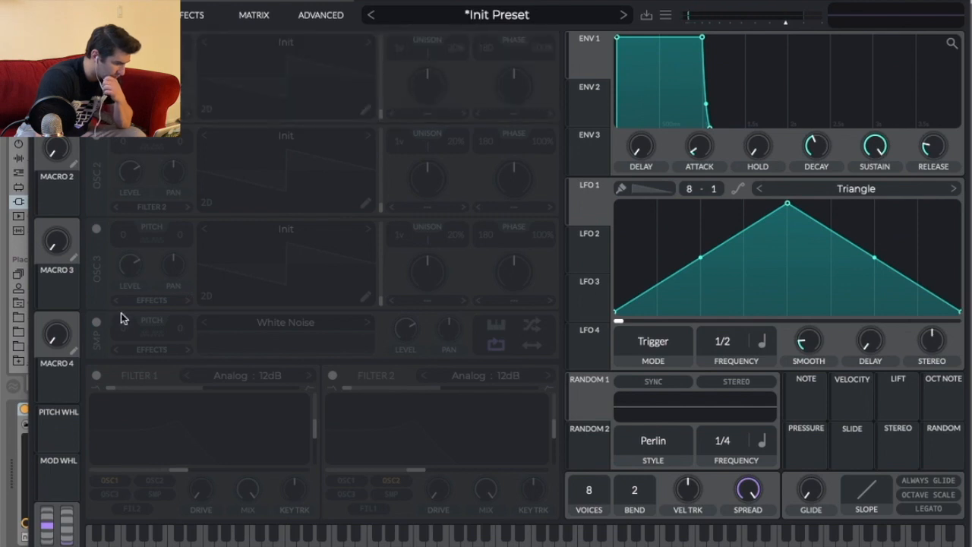
Enable the sample oscillator and step through its noise samples, settling on BART.
{"action": "left_click", "coordinate": [96, 322]}
{"action": "left_click", "coordinate": [315, 326]}
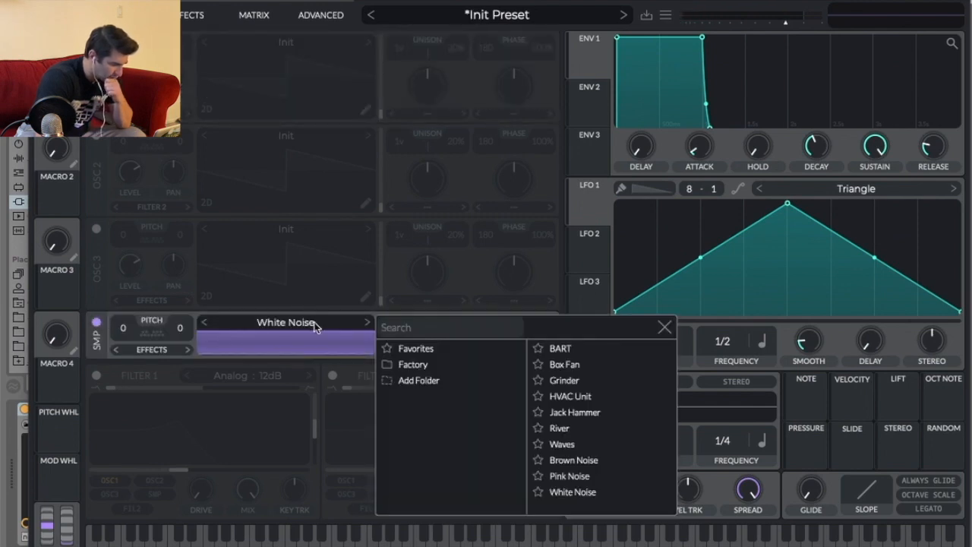
{"action": "left_click", "coordinate": [575, 349]}
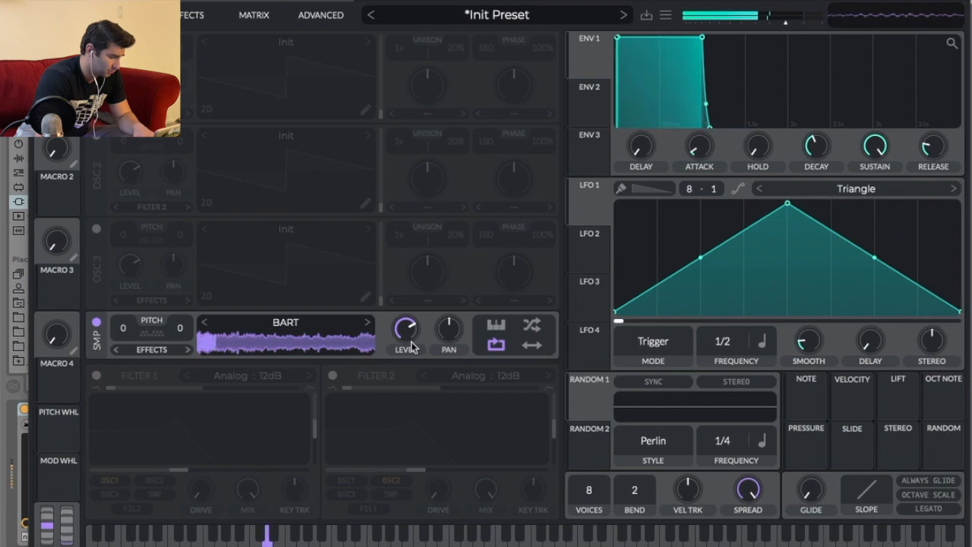
{"action": "left_click", "coordinate": [368, 323]}
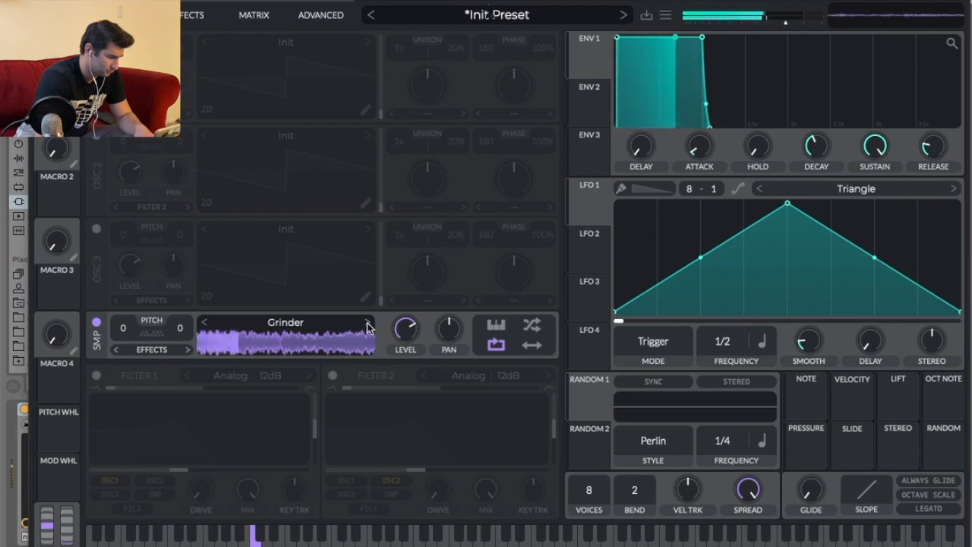
{"action": "left_click", "coordinate": [368, 324]}
{"action": "left_click", "coordinate": [368, 323]}
{"action": "left_click", "coordinate": [369, 325]}
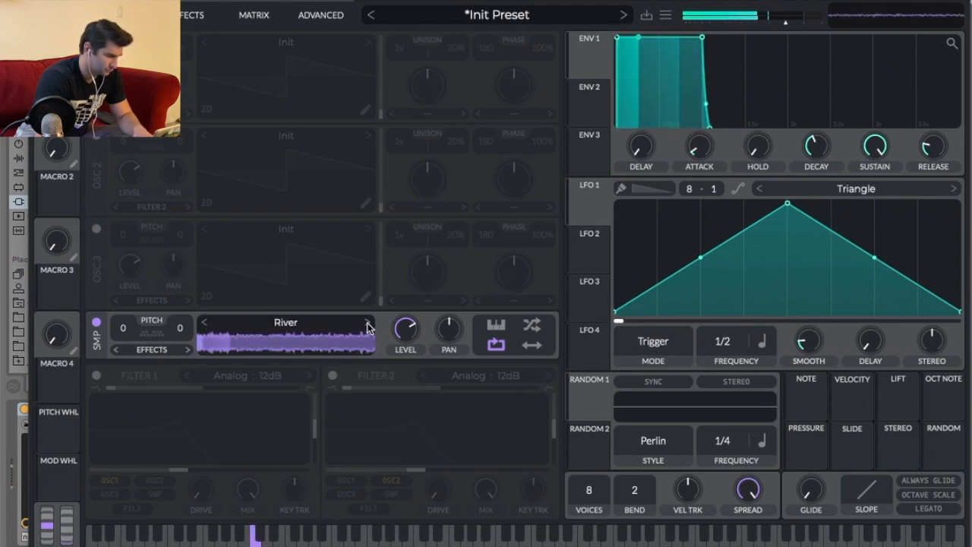
{"action": "left_click", "coordinate": [368, 324]}
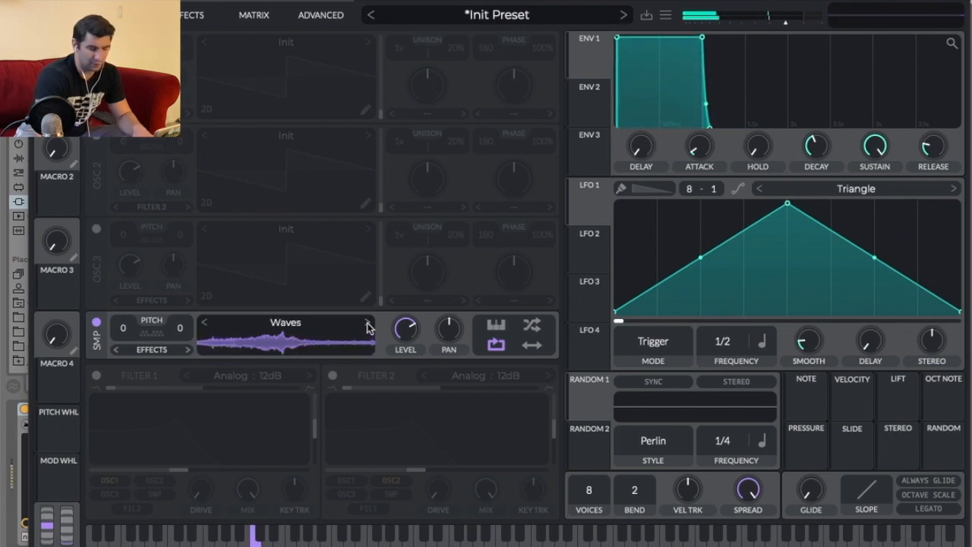
{"action": "left_click", "coordinate": [368, 325]}
{"action": "left_click", "coordinate": [370, 323]}
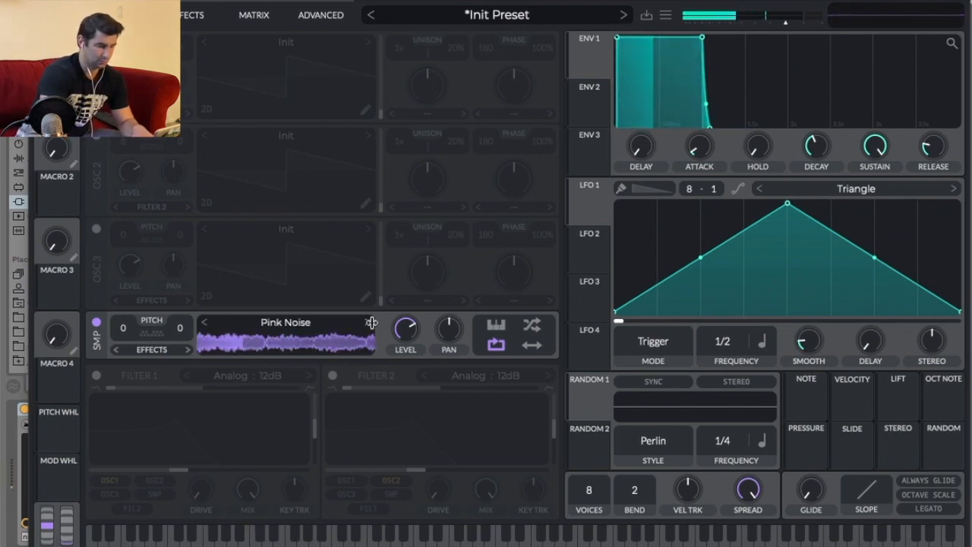
{"action": "left_click", "coordinate": [371, 323]}
{"action": "left_click", "coordinate": [371, 322]}
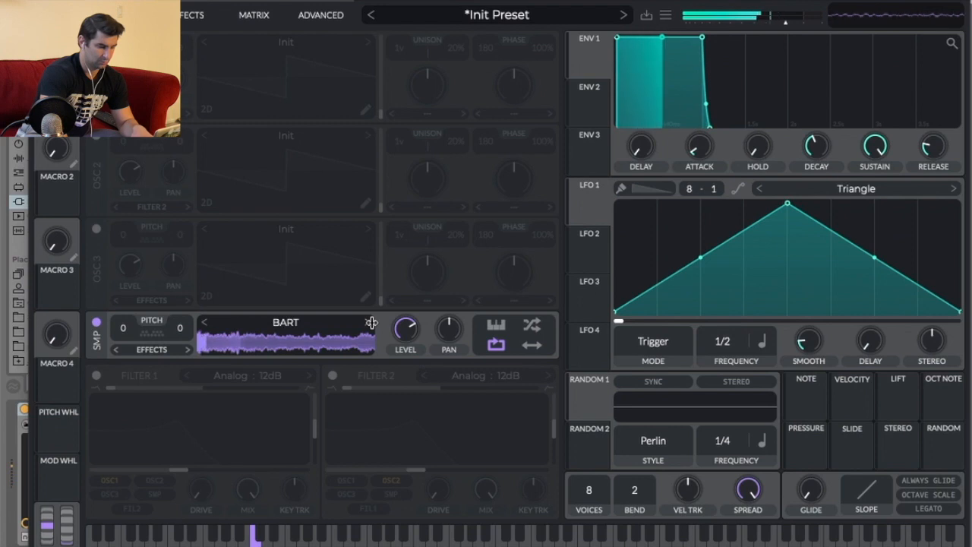
Enable Vital's EQ effect and pull the low band down to cut the low end while previewing playback.
{"action": "left_click", "coordinate": [43, 3]}
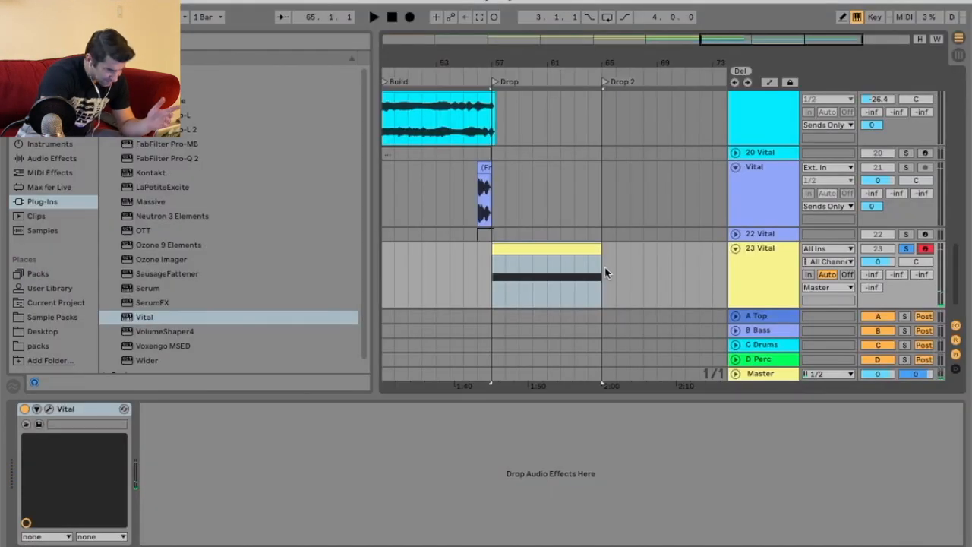
{"action": "key", "text": "space"}
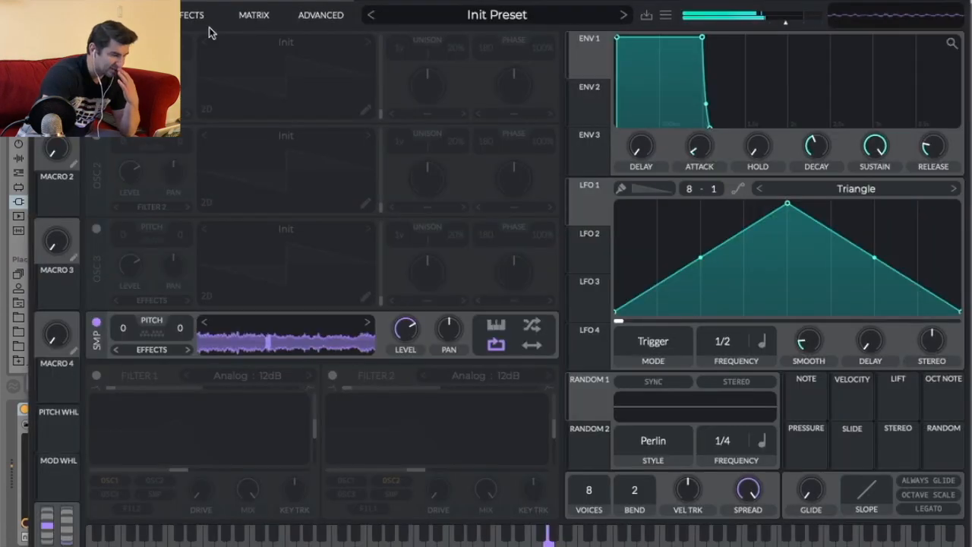
{"action": "left_click", "coordinate": [195, 10]}
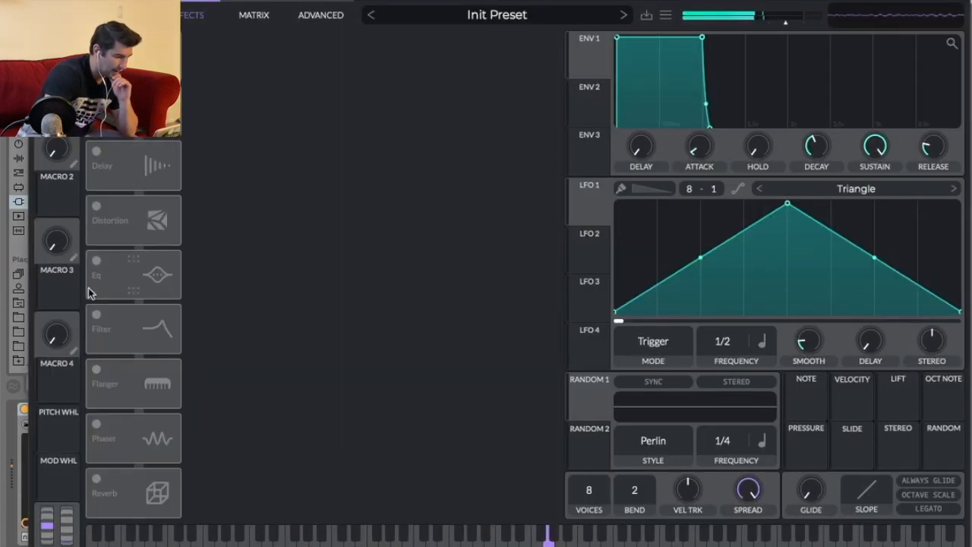
{"action": "left_click", "coordinate": [97, 261]}
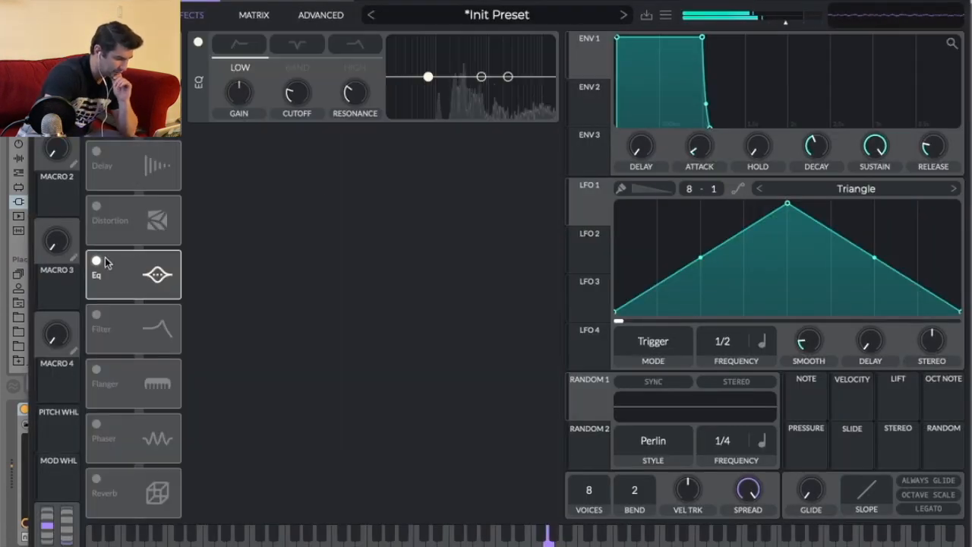
{"action": "left_click", "coordinate": [241, 46]}
{"action": "left_click_drag", "start_coordinate": [430, 78], "coordinate": [478, 115]}
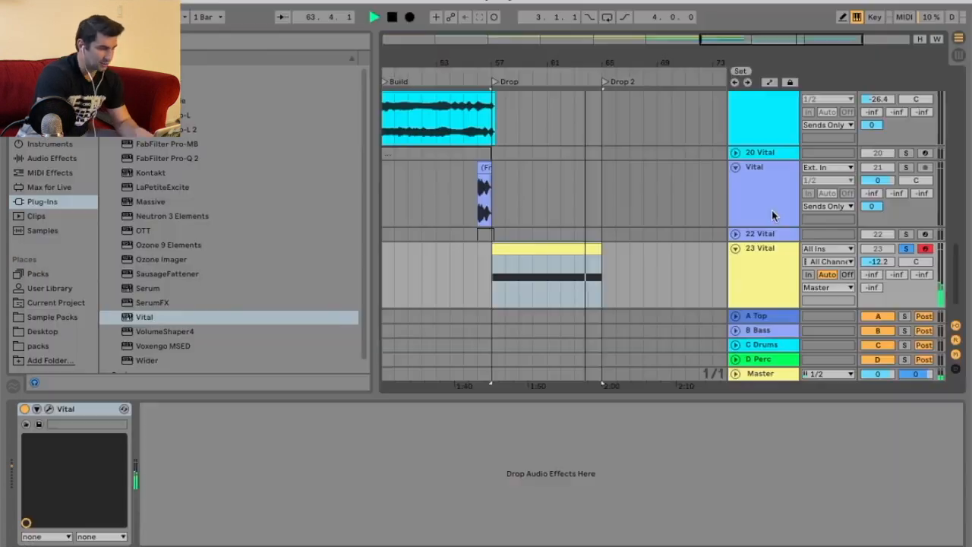
{"action": "key", "text": "space"}
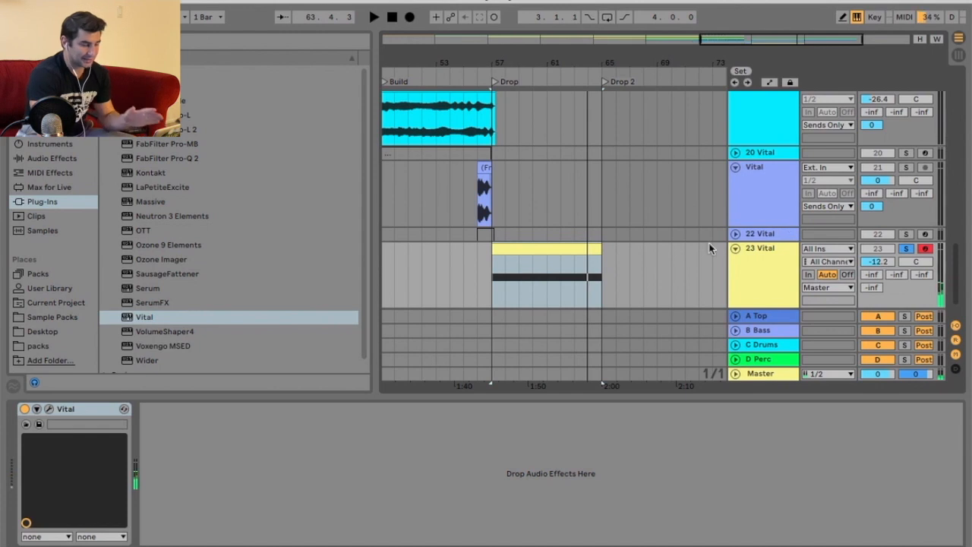
Duplicate the new Vital MIDI track.
{"action": "scroll", "coordinate": [740, 250], "scroll_direction": "down", "scroll_amount": 1}
{"action": "right_click", "coordinate": [751, 225]}
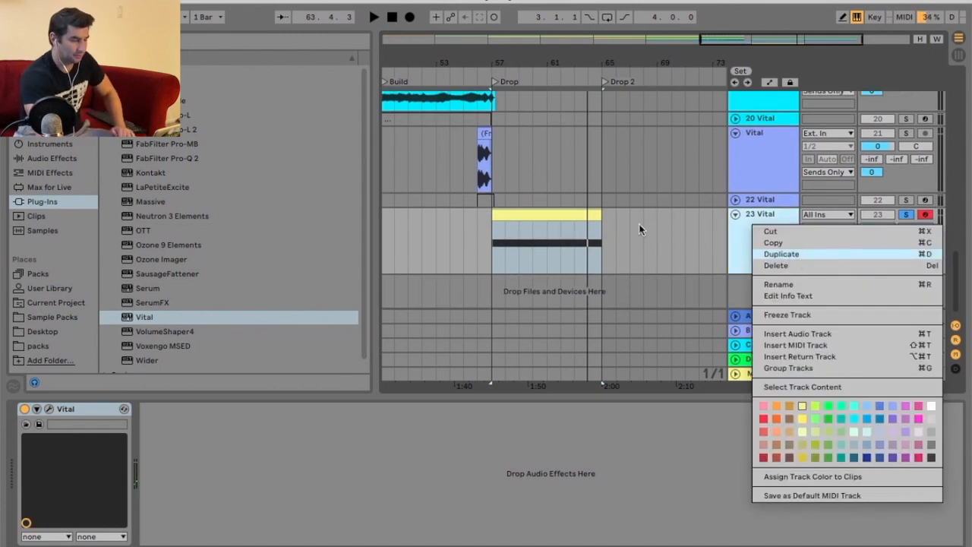
{"action": "key", "text": "Return"}
{"action": "scroll", "coordinate": [653, 219], "scroll_direction": "down", "scroll_amount": 2}
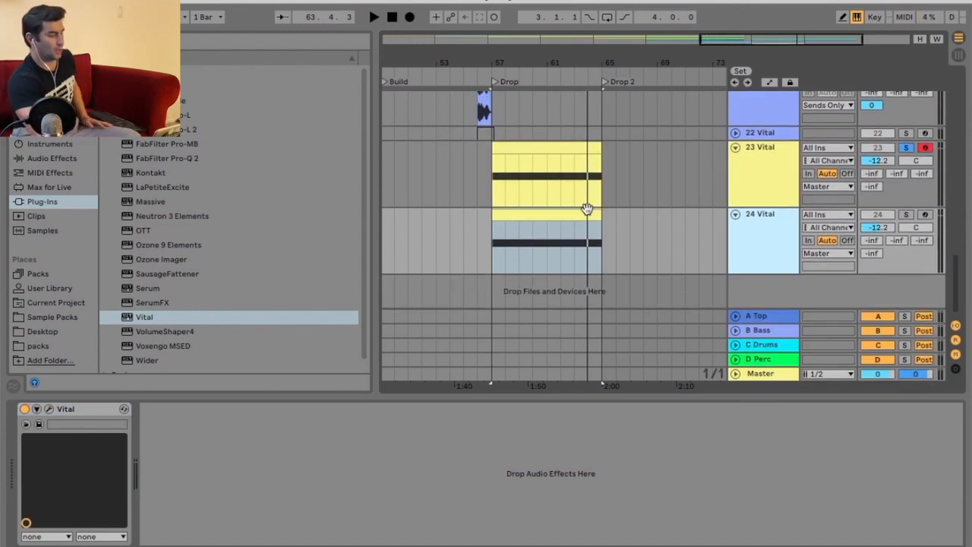
Deactivate the clip on the duplicated 24 Vital track and fold that track.
{"action": "right_click", "coordinate": [589, 216]}
{"action": "left_click", "coordinate": [668, 350]}
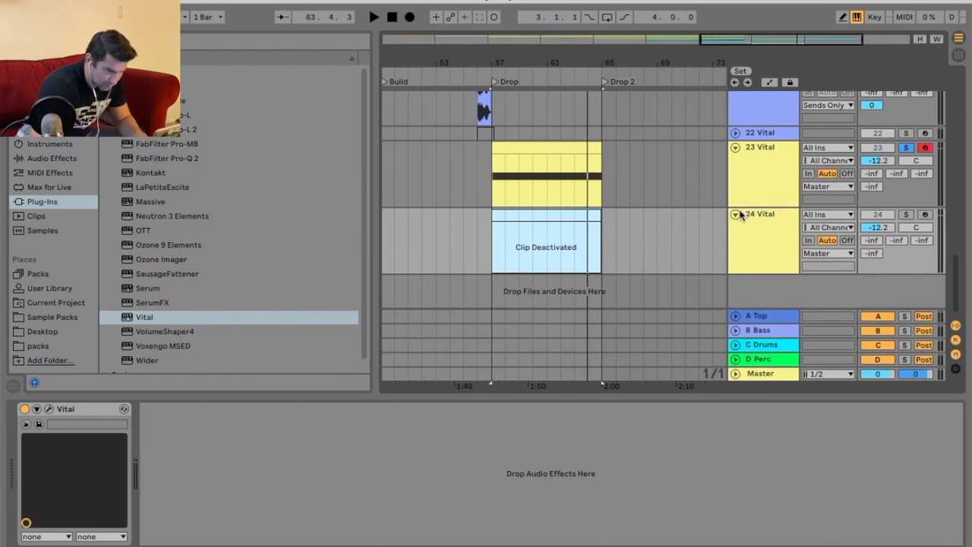
{"action": "left_click", "coordinate": [735, 214]}
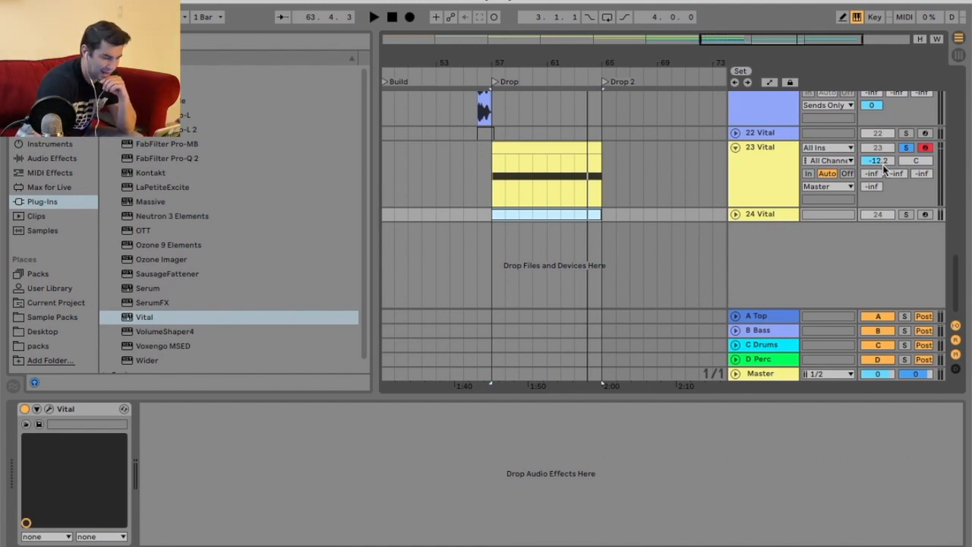
Raise track 23's send to 0 dB and route its output to Sends Only.
{"action": "left_click_drag", "start_coordinate": [871, 186], "coordinate": [871, 167]}
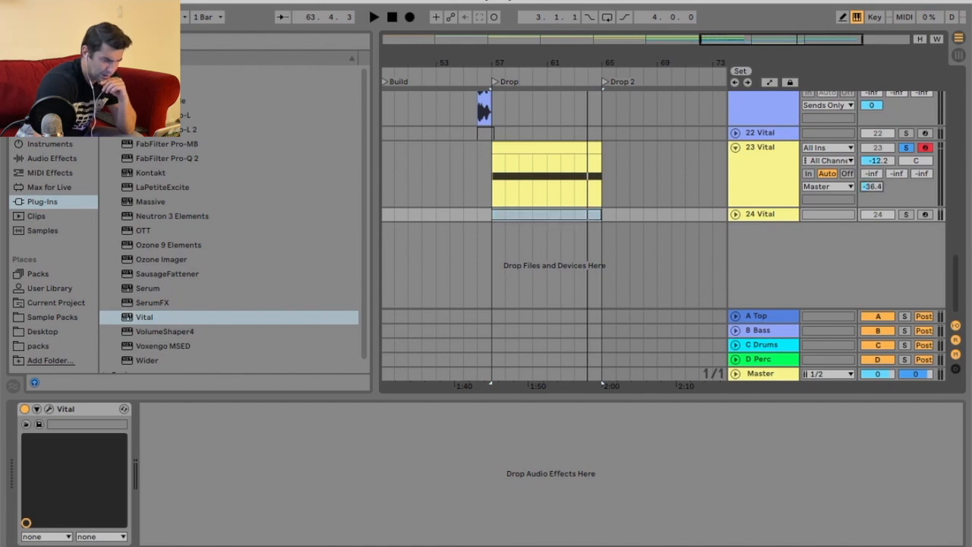
{"action": "left_click", "coordinate": [831, 186]}
{"action": "left_click", "coordinate": [828, 364]}
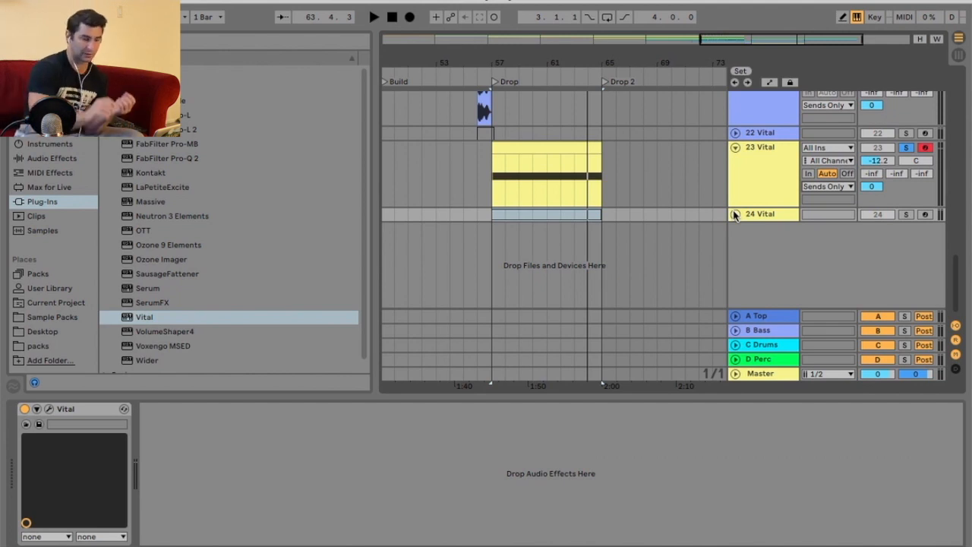
Freeze the 23 Vital noise track and flatten it to audio.
{"action": "right_click", "coordinate": [747, 165]}
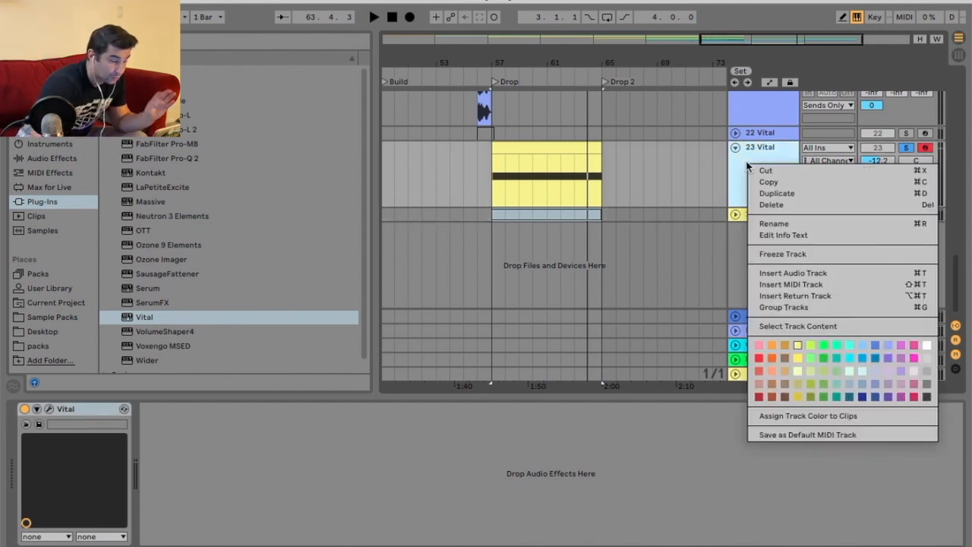
{"action": "left_click", "coordinate": [790, 254]}
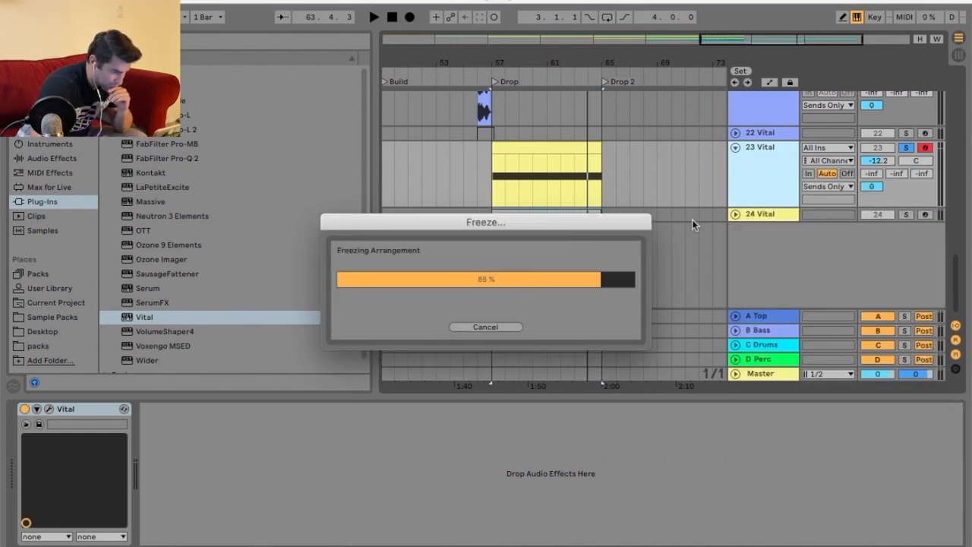
{"action": "left_click_drag", "start_coordinate": [567, 62], "coordinate": [567, 30]}
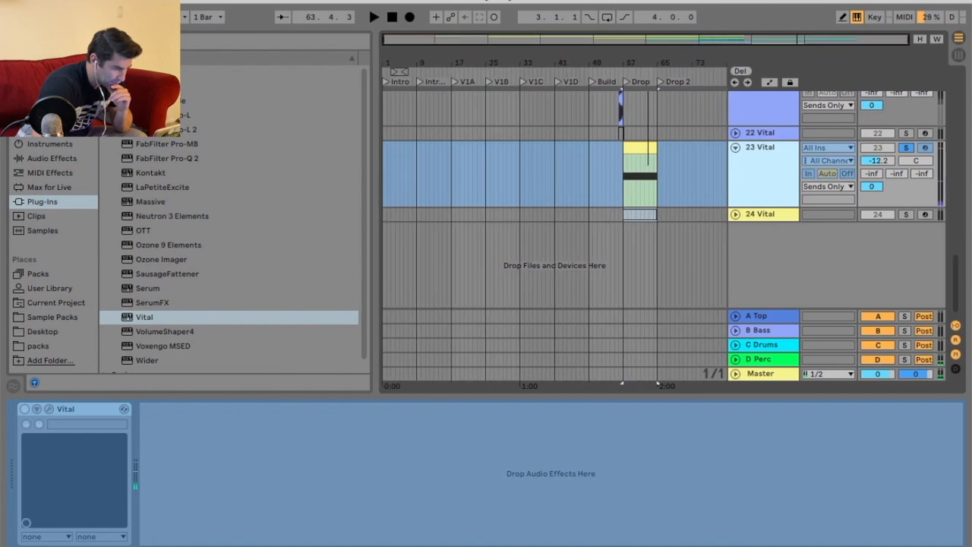
{"action": "scroll", "coordinate": [662, 139], "scroll_direction": "up", "scroll_amount": 10}
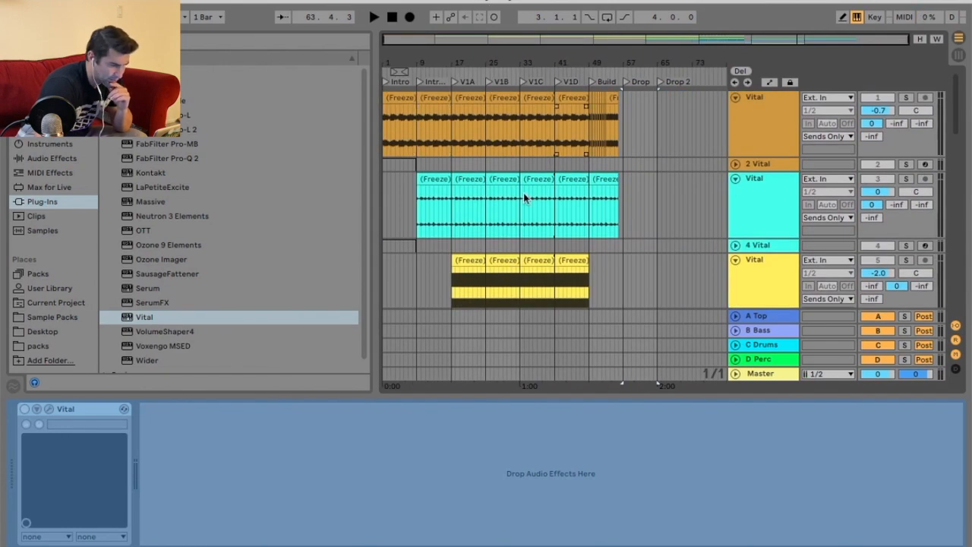
{"action": "scroll", "coordinate": [657, 216], "scroll_direction": "down", "scroll_amount": 10}
{"action": "left_click_drag", "start_coordinate": [668, 63], "coordinate": [668, 88]}
{"action": "right_click", "coordinate": [755, 218]}
{"action": "left_click", "coordinate": [790, 319]}
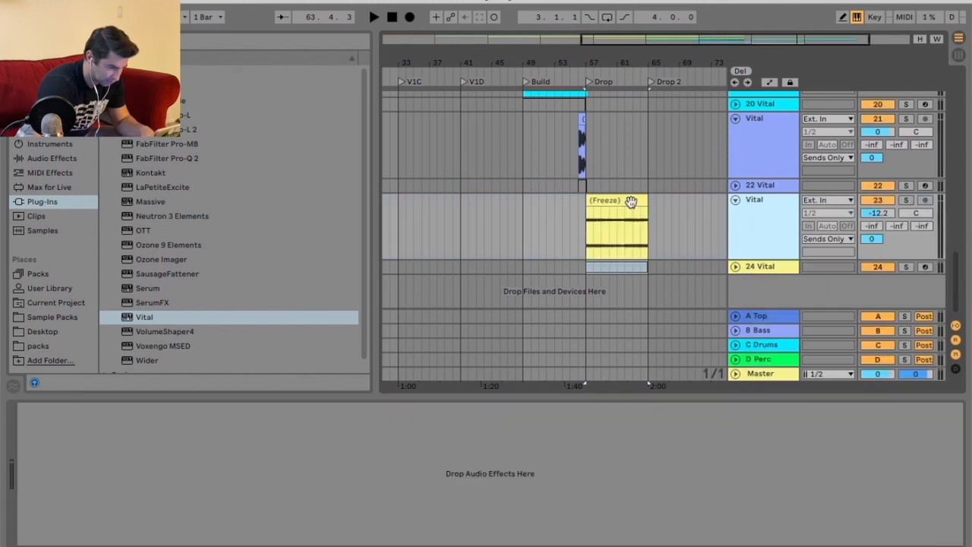
Copy a clip from the cyan Vital track and paste it into the Drop 2 section.
{"action": "left_click_drag", "start_coordinate": [573, 58], "coordinate": [568, 47]}
{"action": "left_click", "coordinate": [468, 73]}
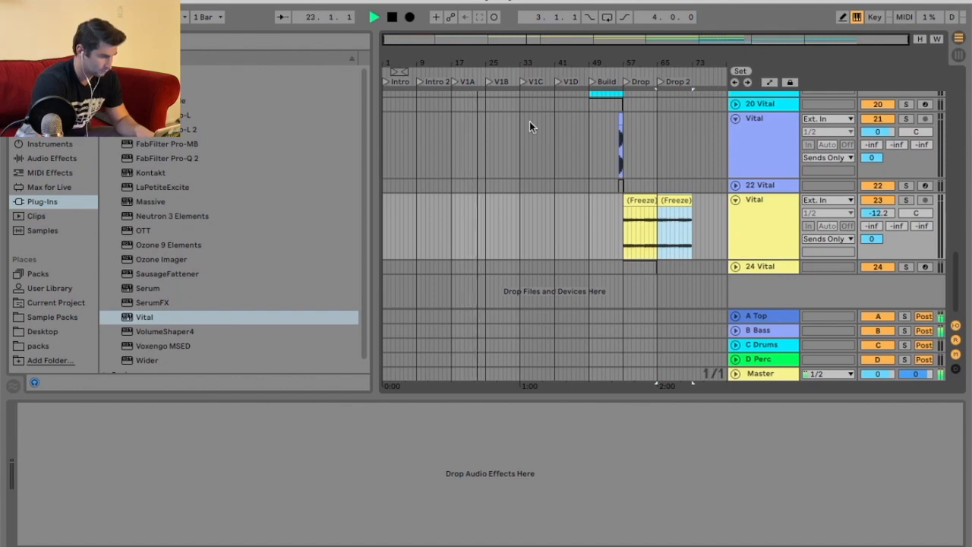
{"action": "scroll", "coordinate": [528, 168], "scroll_direction": "up", "scroll_amount": 15}
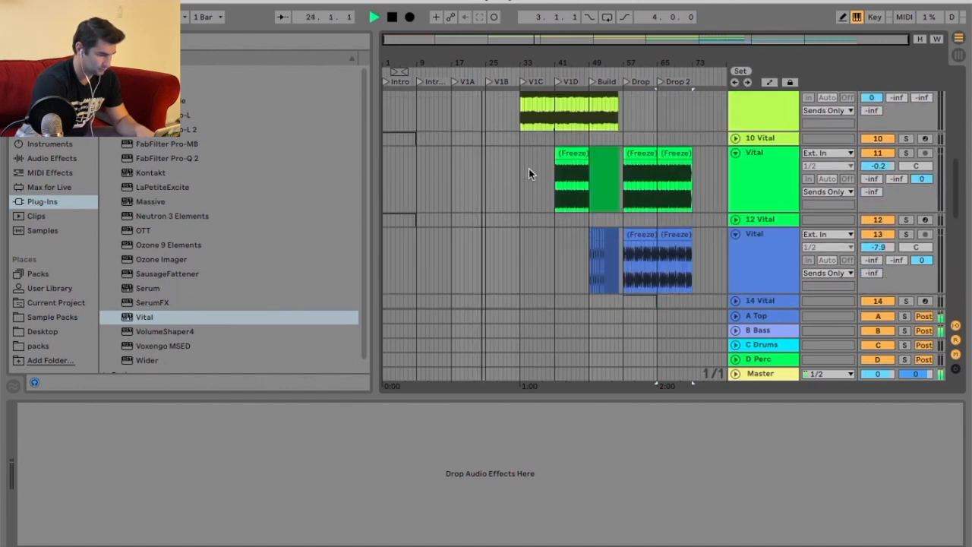
{"action": "left_click", "coordinate": [499, 128]}
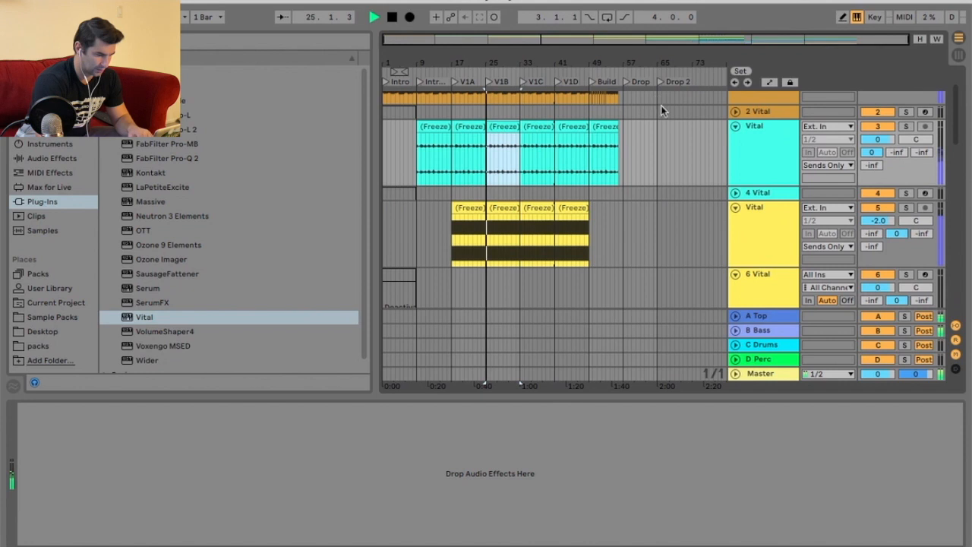
{"action": "right_click", "coordinate": [657, 125]}
{"action": "left_click", "coordinate": [679, 295]}
{"action": "key", "text": "space"}
{"action": "mouse_move", "coordinate": [666, 65]}
{"action": "left_mouse_down"}
{"action": "mouse_move", "coordinate": [666, 74]}
{"action": "mouse_move", "coordinate": [656, 55]}
{"action": "left_mouse_up"}
{"action": "key", "text": "super+v"}
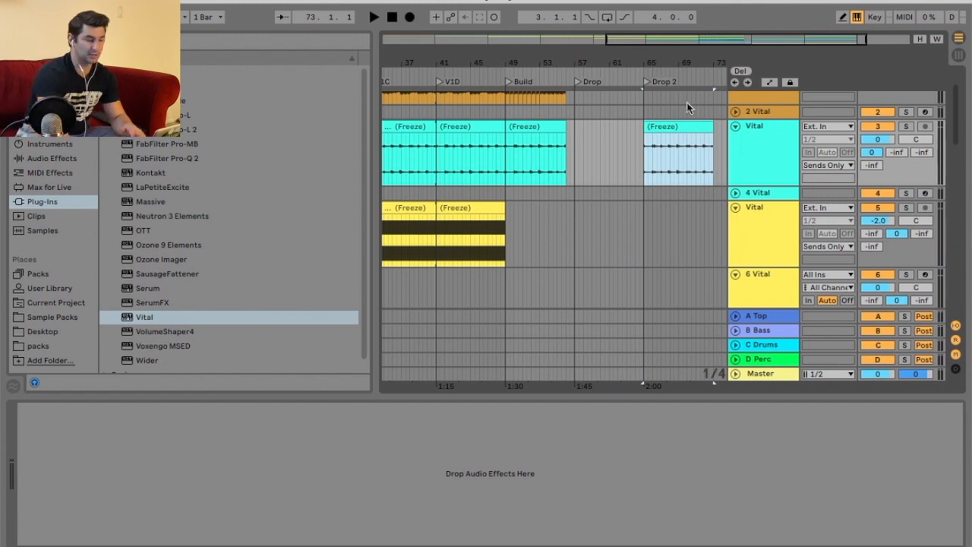
Play from Drop 2, solo the flattened noise track, and lower its volume to -26 dB before unsoloing.
{"action": "left_click", "coordinate": [638, 76]}
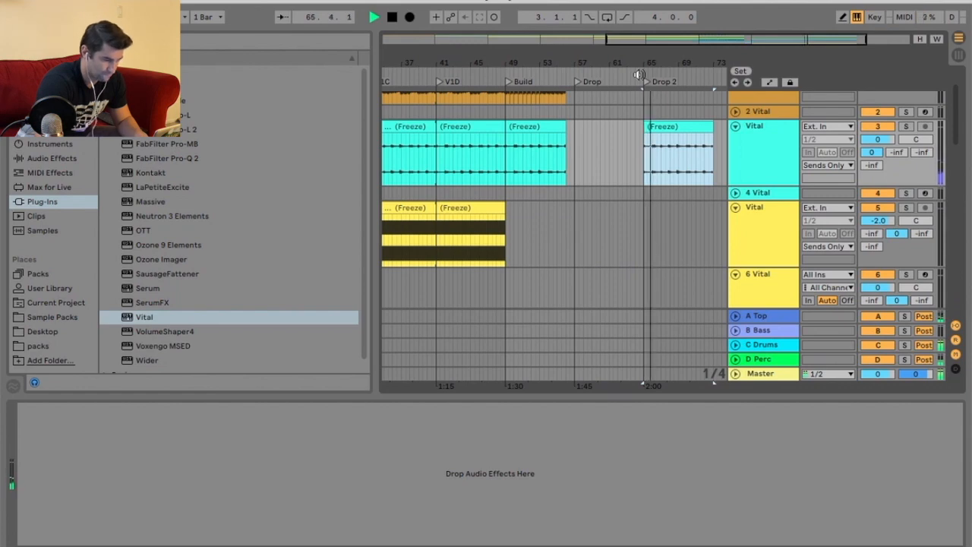
{"action": "scroll", "coordinate": [680, 160], "scroll_direction": "down", "scroll_amount": 10}
{"action": "scroll", "coordinate": [679, 161], "scroll_direction": "down", "scroll_amount": 2}
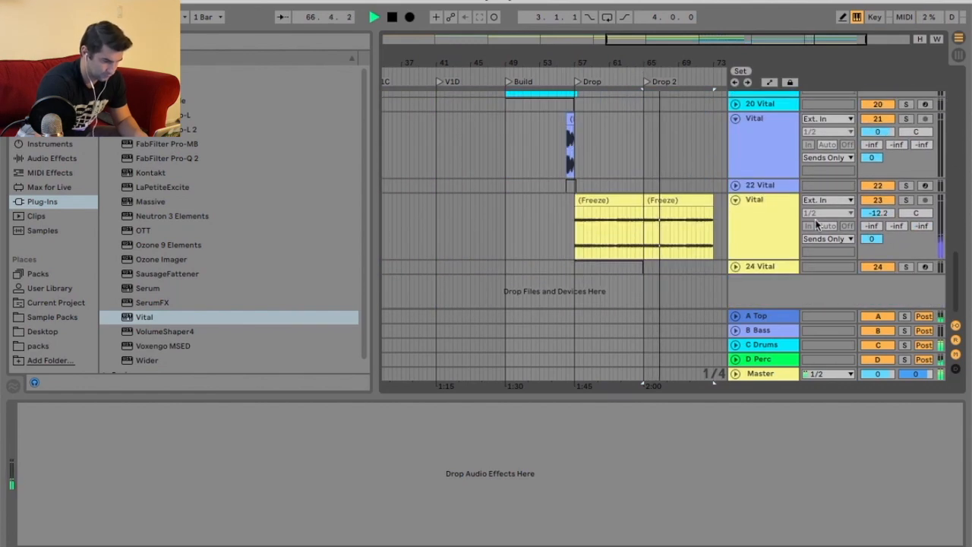
{"action": "left_click", "coordinate": [764, 221]}
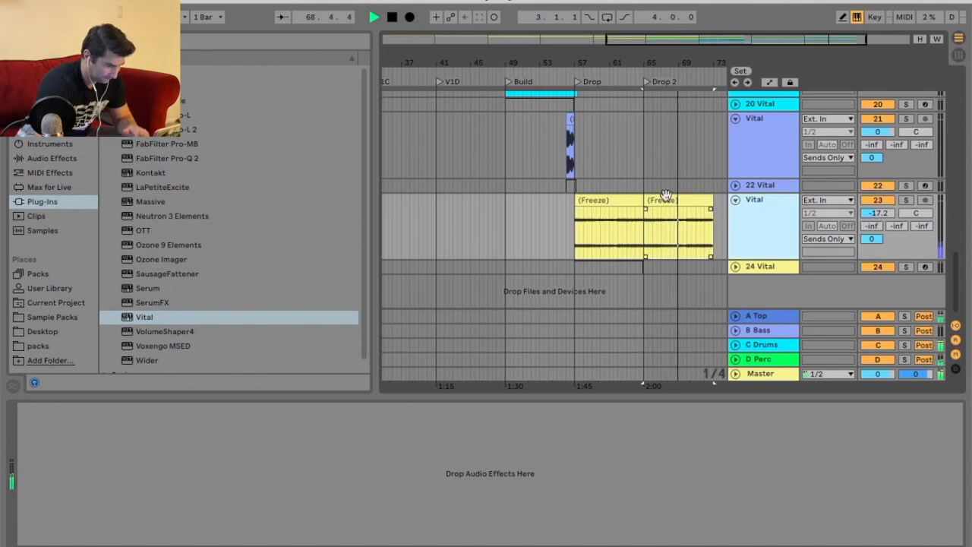
{"action": "left_click", "coordinate": [910, 201]}
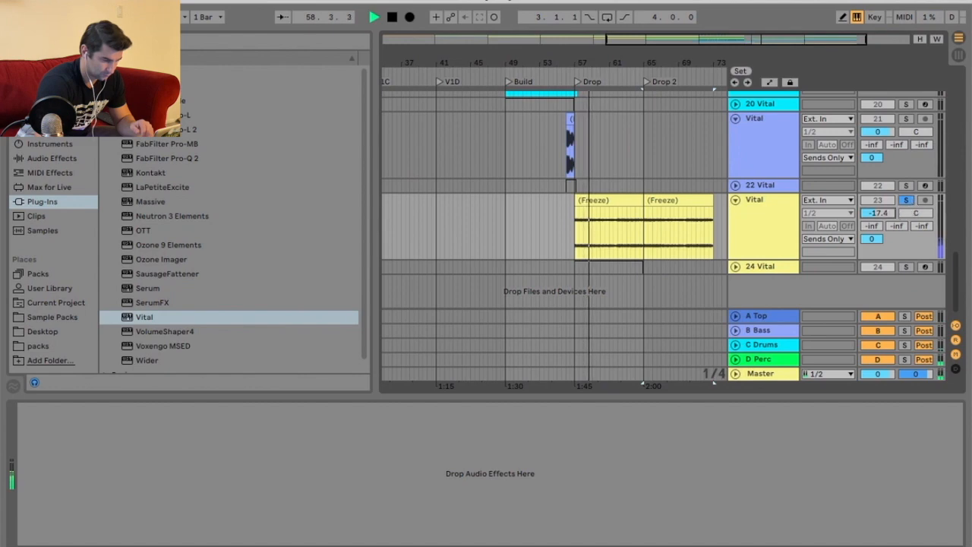
{"action": "left_click_drag", "start_coordinate": [878, 213], "coordinate": [878, 227]}
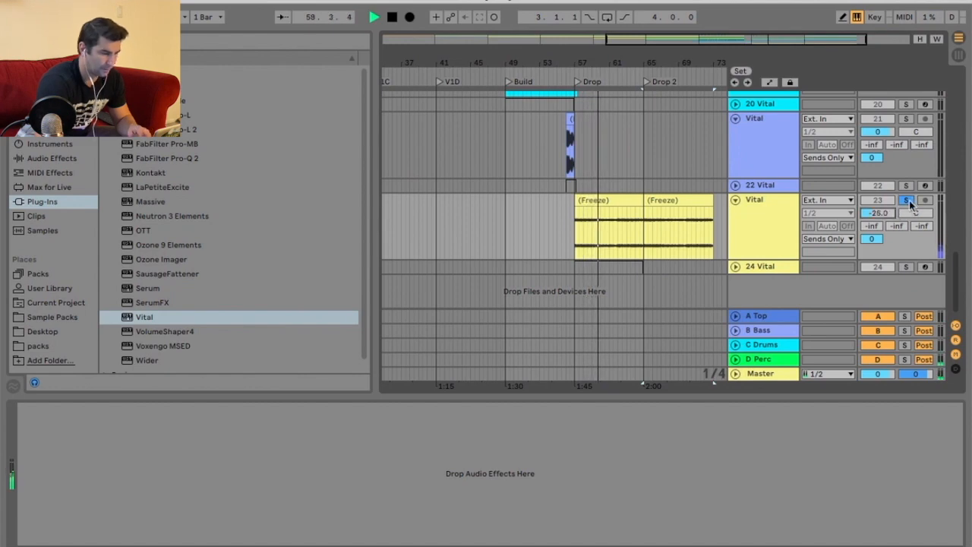
{"action": "left_click", "coordinate": [907, 201]}
Stop playback and insert a new MIDI track below the 10 Vital track.
{"action": "scroll", "coordinate": [644, 211], "scroll_direction": "up", "scroll_amount": 15}
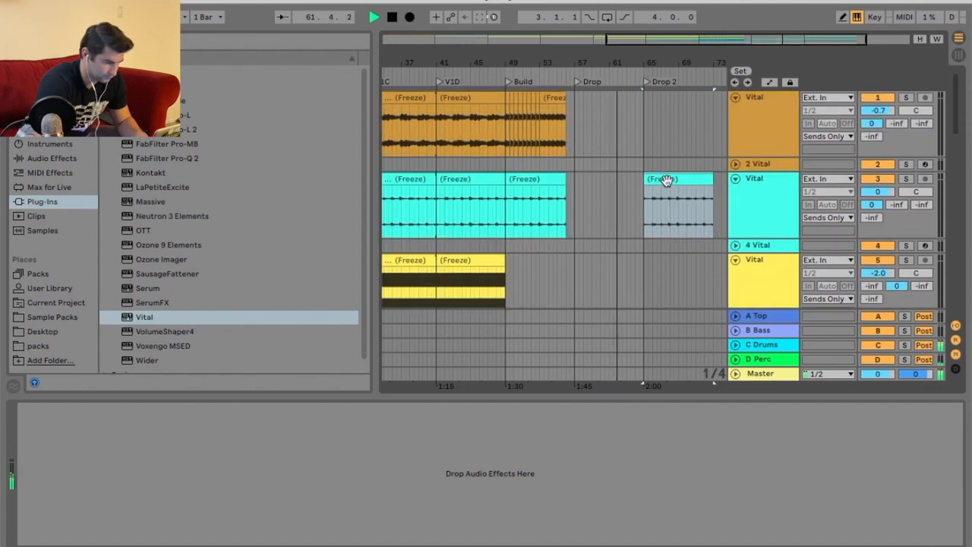
{"action": "scroll", "coordinate": [667, 168], "scroll_direction": "down", "scroll_amount": 15}
{"action": "scroll", "coordinate": [667, 172], "scroll_direction": "up", "scroll_amount": 15}
{"action": "key", "text": "space"}
{"action": "scroll", "coordinate": [669, 172], "scroll_direction": "down", "scroll_amount": 5}
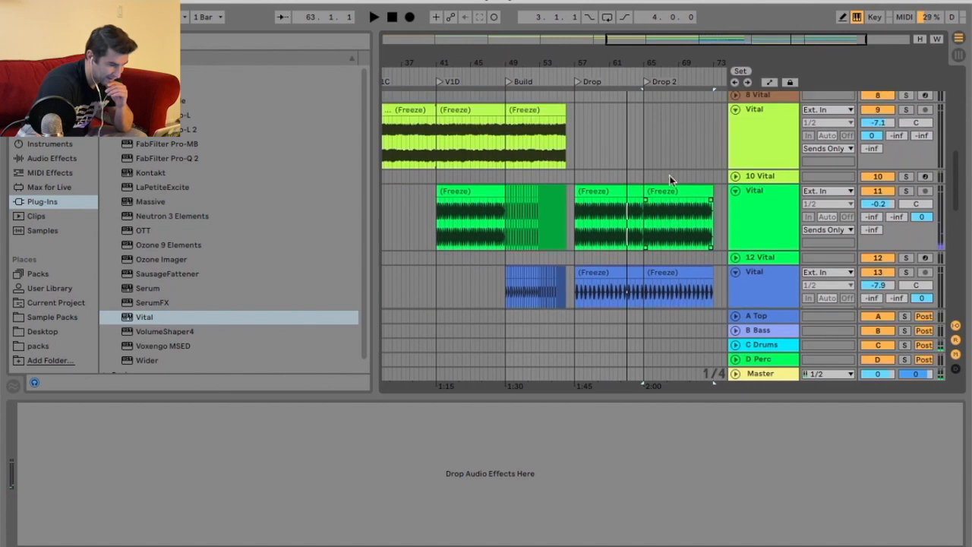
{"action": "right_click", "coordinate": [766, 176]}
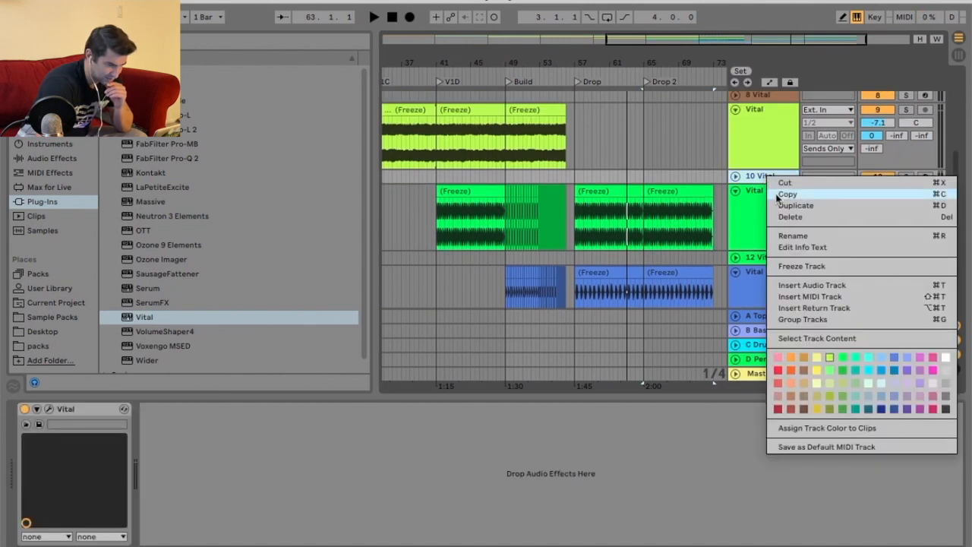
{"action": "left_click", "coordinate": [831, 296]}
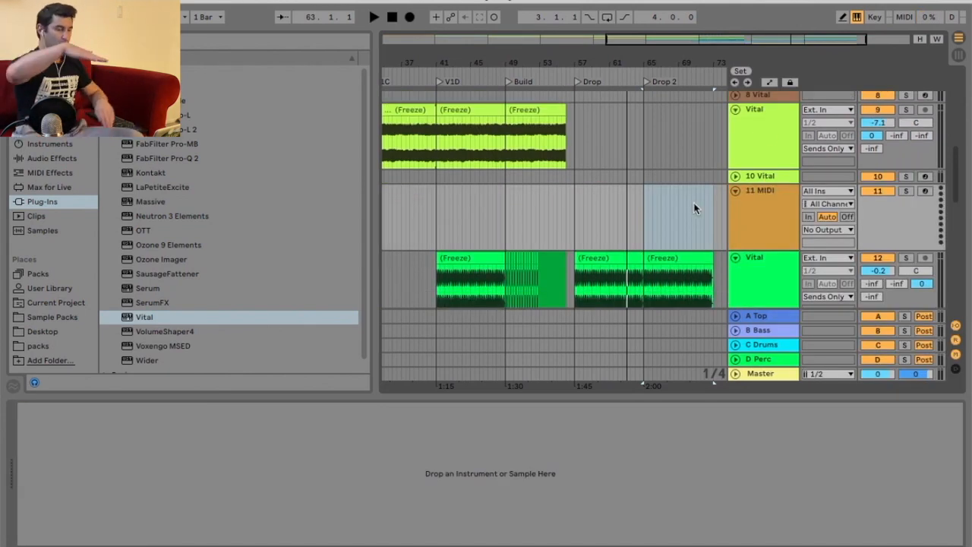
Scroll through the arrangement to review the frozen Vital tracks around the Drop sections.
{"action": "scroll", "coordinate": [693, 209], "scroll_direction": "down", "scroll_amount": 10}
{"action": "scroll", "coordinate": [694, 209], "scroll_direction": "down", "scroll_amount": 5}
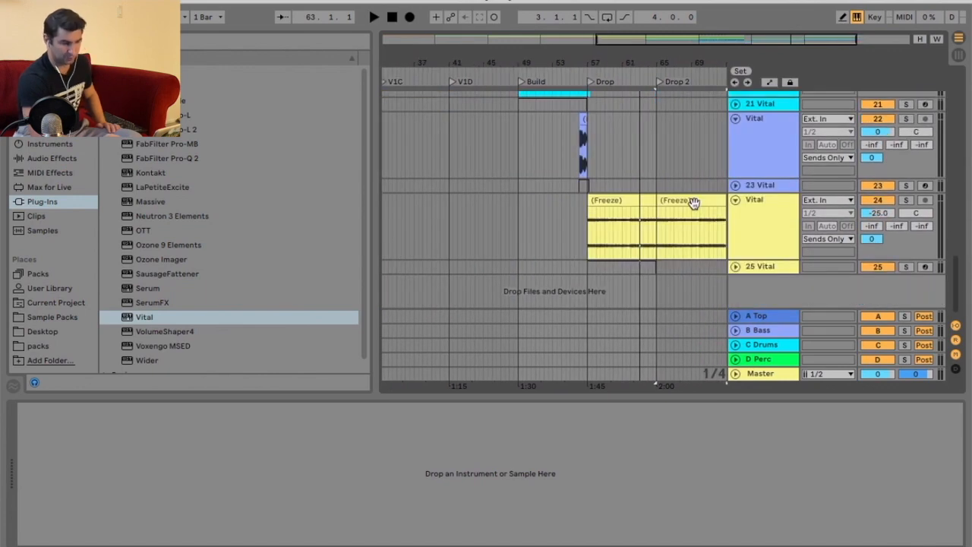
{"action": "scroll", "coordinate": [693, 205], "scroll_direction": "up", "scroll_amount": 20}
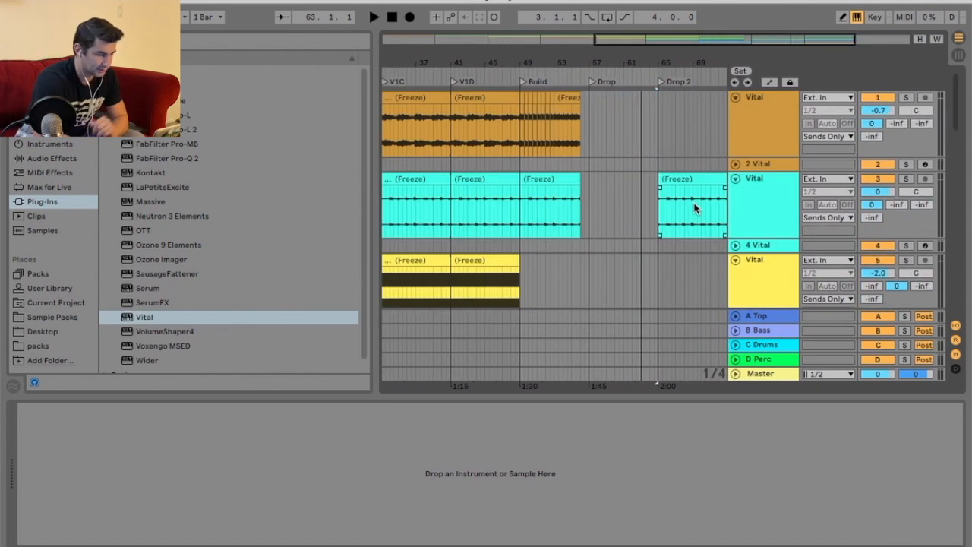
{"action": "scroll", "coordinate": [693, 209], "scroll_direction": "left", "scroll_amount": 2}
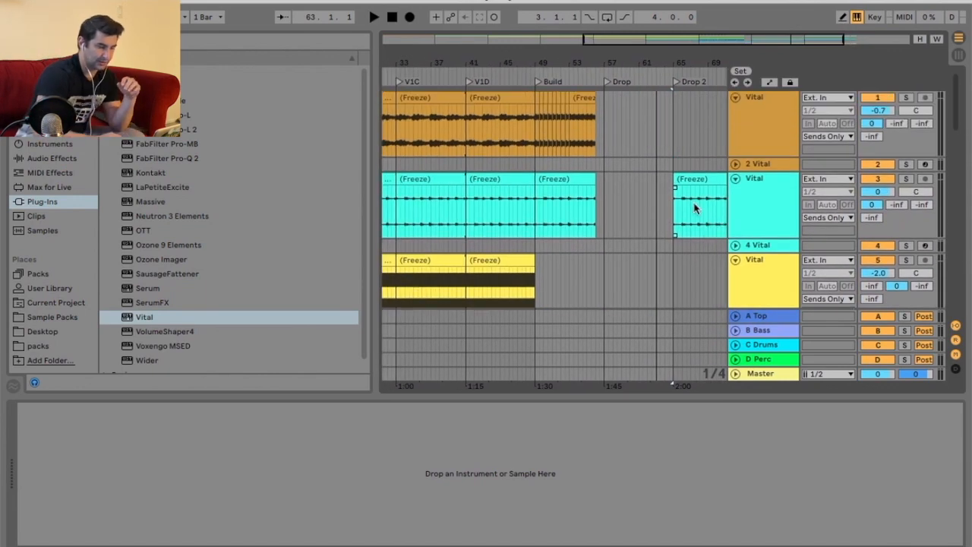
{"action": "scroll", "coordinate": [714, 149], "scroll_direction": "down", "scroll_amount": 3}
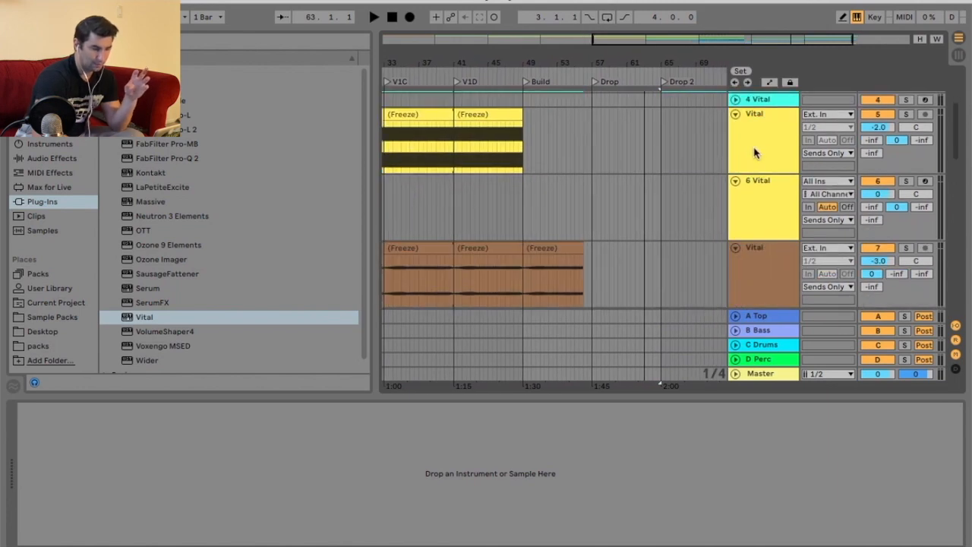
{"action": "scroll", "coordinate": [721, 160], "scroll_direction": "down", "scroll_amount": 1}
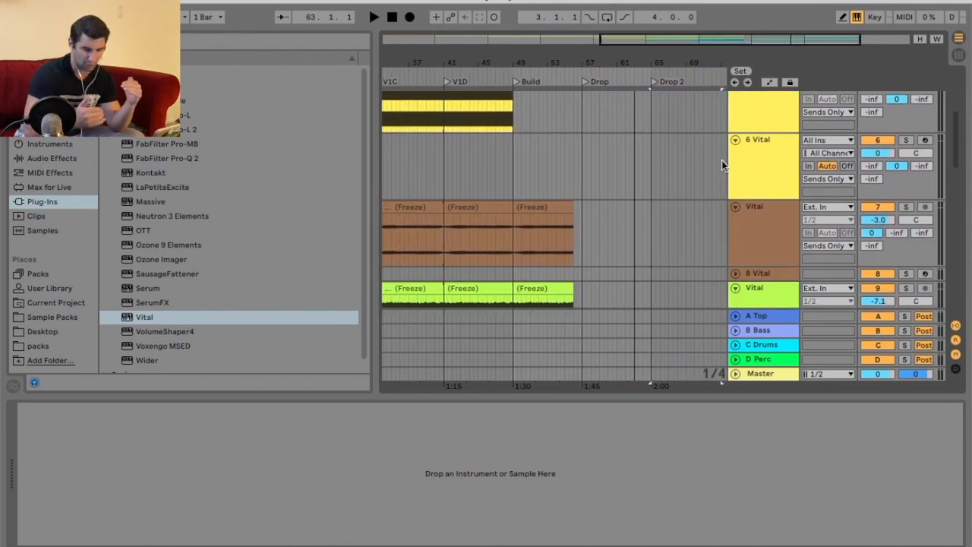
{"action": "scroll", "coordinate": [721, 161], "scroll_direction": "down", "scroll_amount": 2}
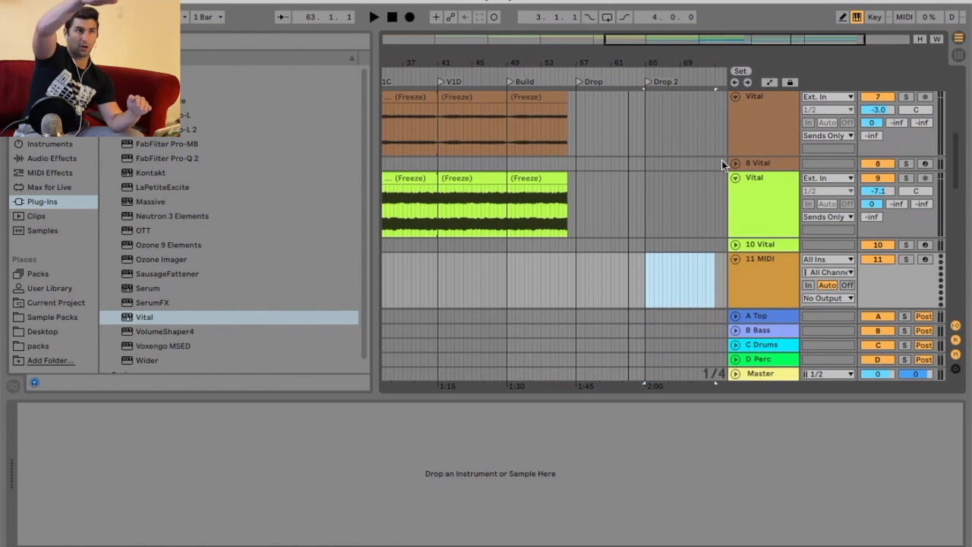
{"action": "scroll", "coordinate": [674, 180], "scroll_direction": "down", "scroll_amount": 5}
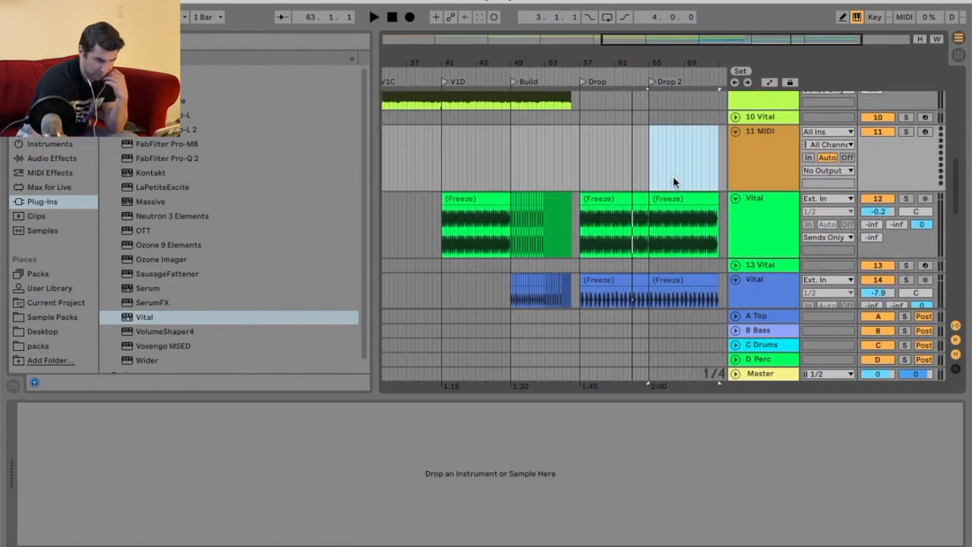
{"action": "scroll", "coordinate": [672, 181], "scroll_direction": "up", "scroll_amount": 1}
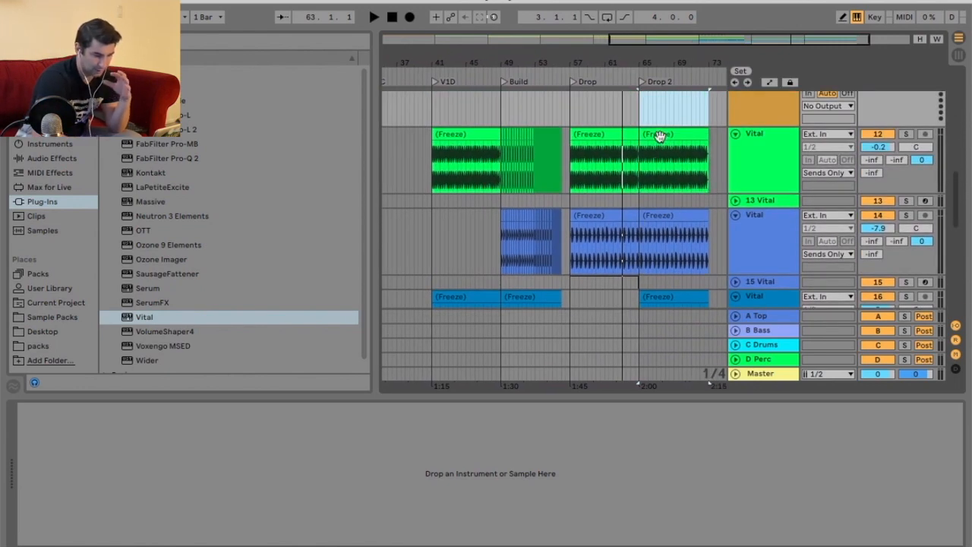
{"action": "scroll", "coordinate": [659, 200], "scroll_direction": "down", "scroll_amount": 8}
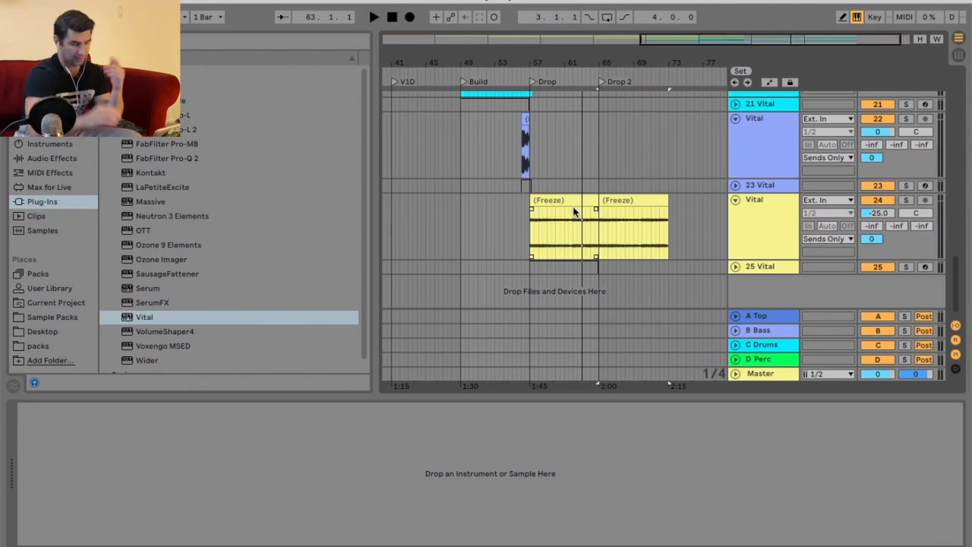
{"action": "scroll", "coordinate": [574, 212], "scroll_direction": "up", "scroll_amount": 5}
{"action": "scroll", "coordinate": [573, 212], "scroll_direction": "up", "scroll_amount": 5}
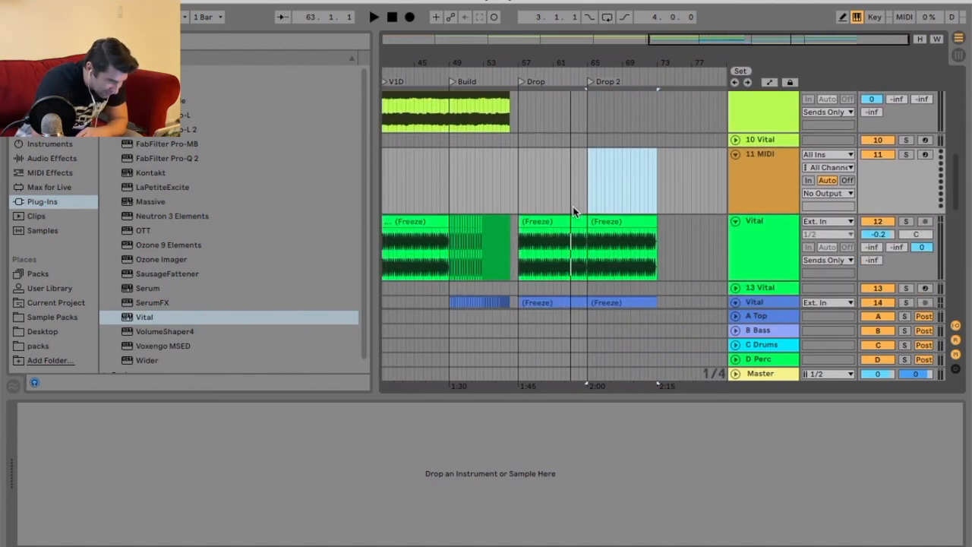
Load Vital onto the new 11 MIDI track and open its preset browser.
{"action": "left_click", "coordinate": [756, 182]}
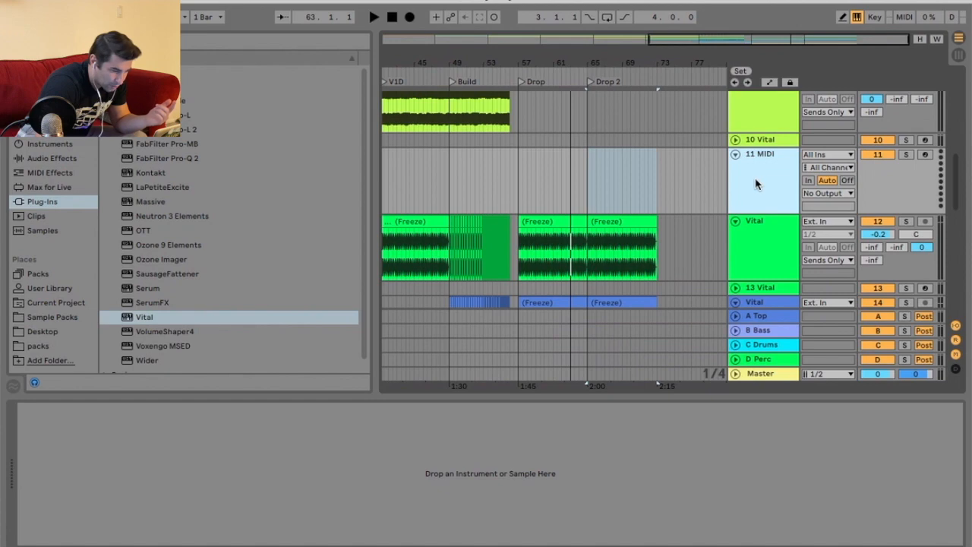
{"action": "left_click", "coordinate": [240, 313]}
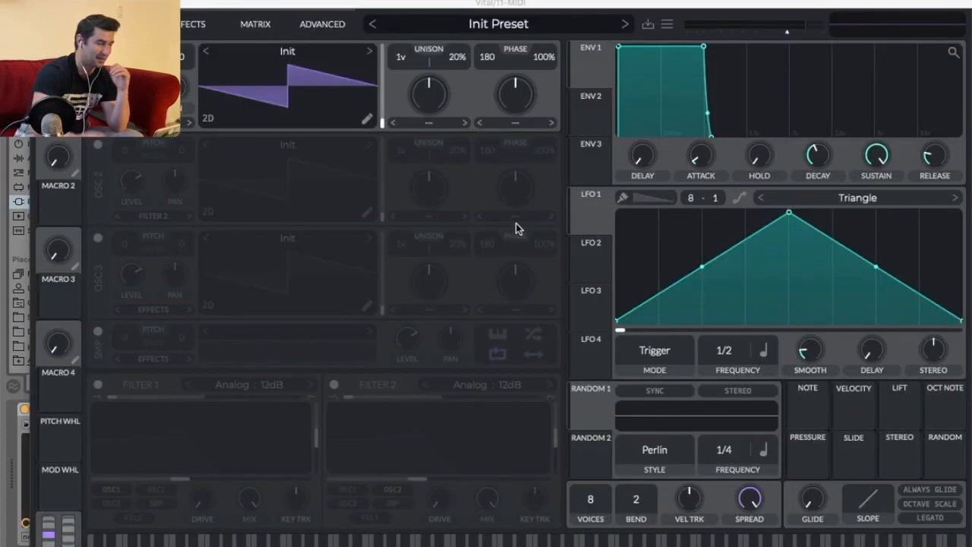
{"action": "left_click", "coordinate": [483, 24]}
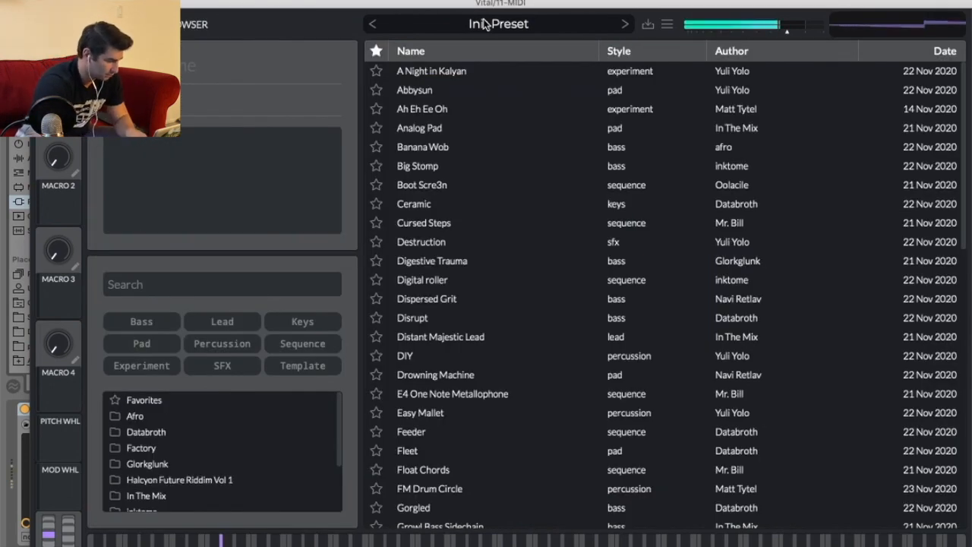
Filter Vital's preset browser to Bass, audition several bass presets, and load Growl Bass Sidechain on track 11.
{"action": "left_click", "coordinate": [139, 321]}
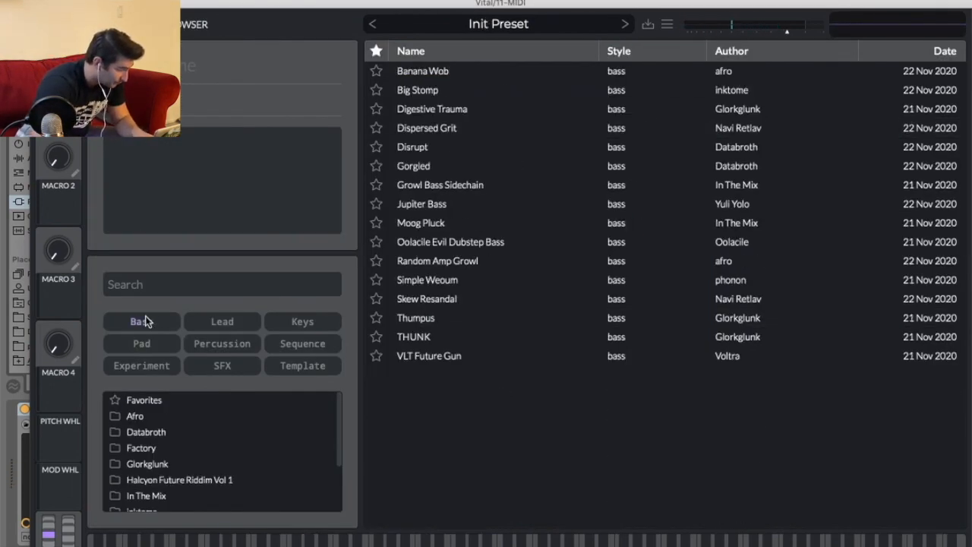
{"action": "left_click", "coordinate": [465, 68]}
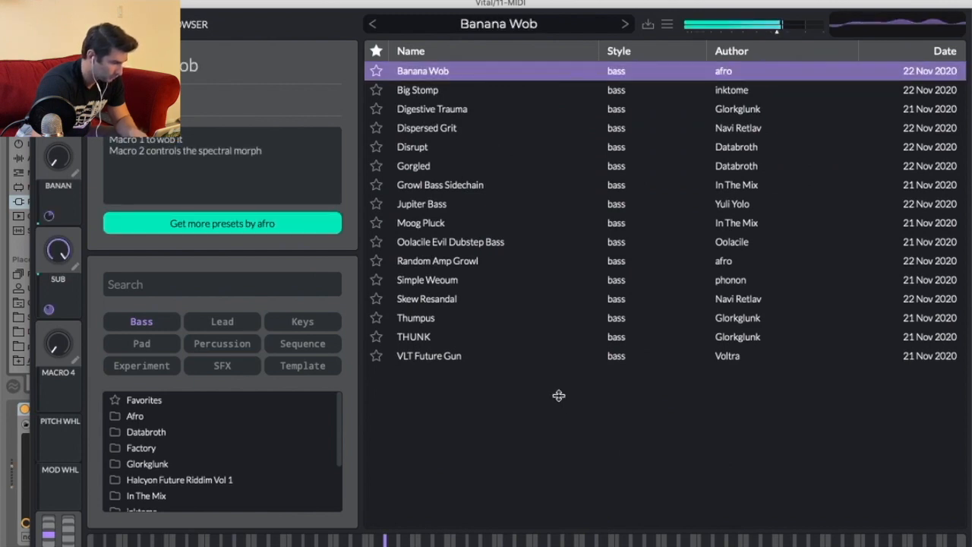
{"action": "left_click", "coordinate": [488, 90]}
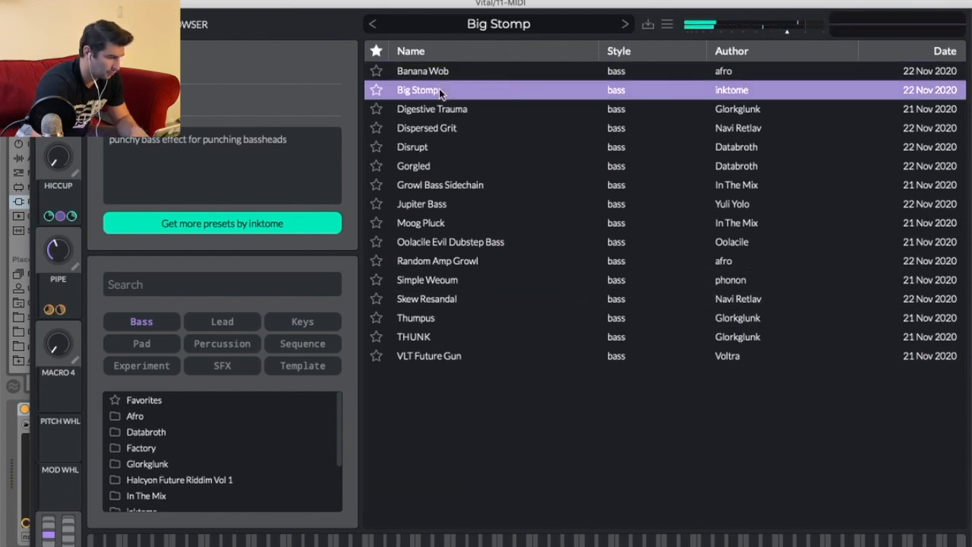
{"action": "left_click", "coordinate": [625, 24]}
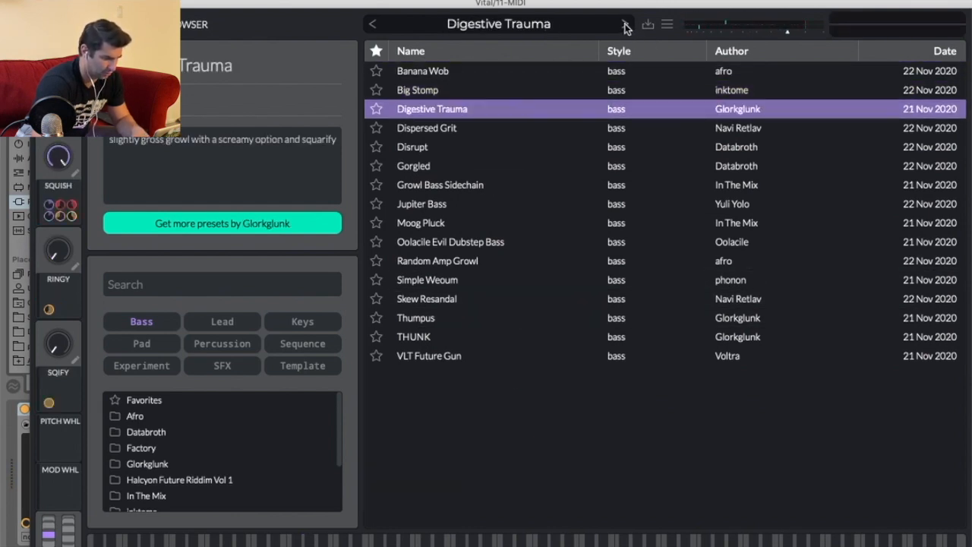
{"action": "left_click", "coordinate": [625, 25]}
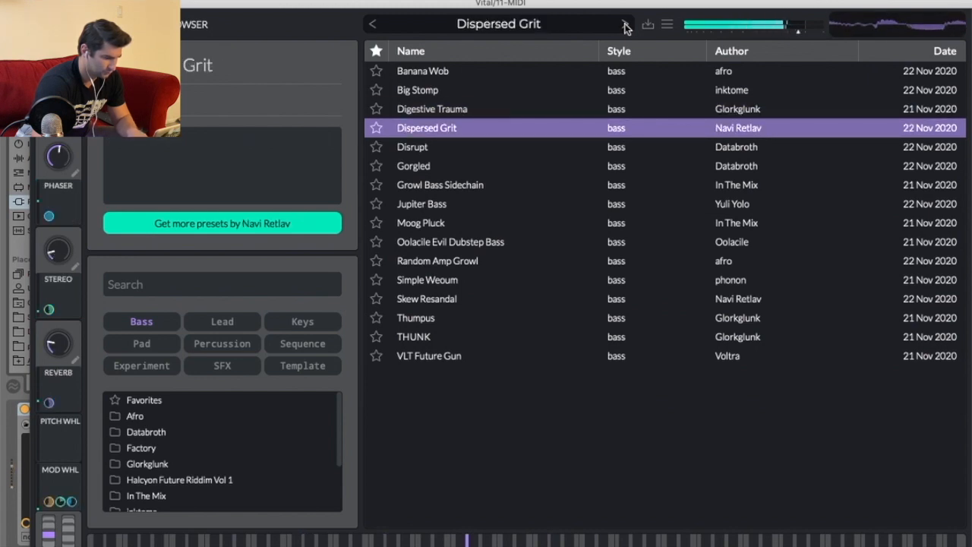
{"action": "left_click", "coordinate": [625, 24]}
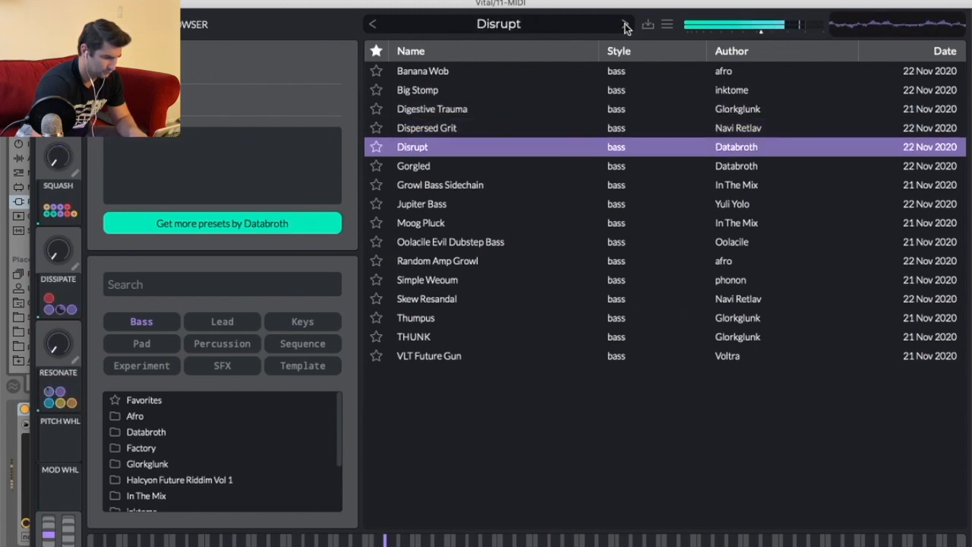
{"action": "left_click", "coordinate": [482, 130]}
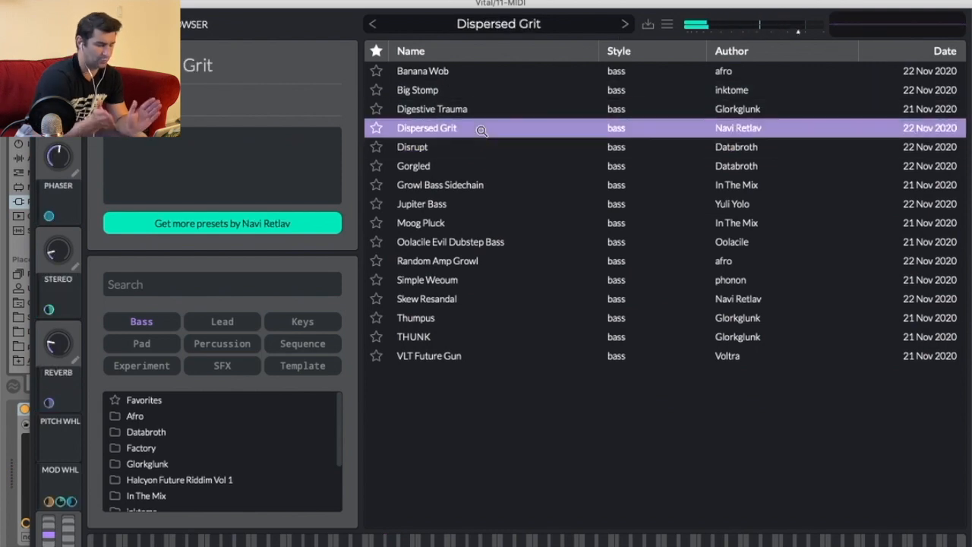
{"action": "left_click", "coordinate": [467, 167]}
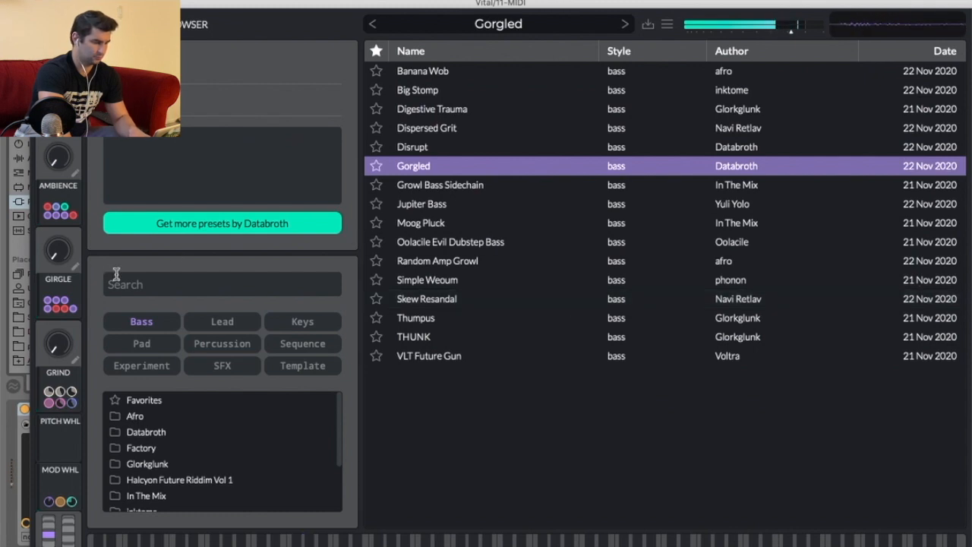
{"action": "left_click", "coordinate": [499, 185]}
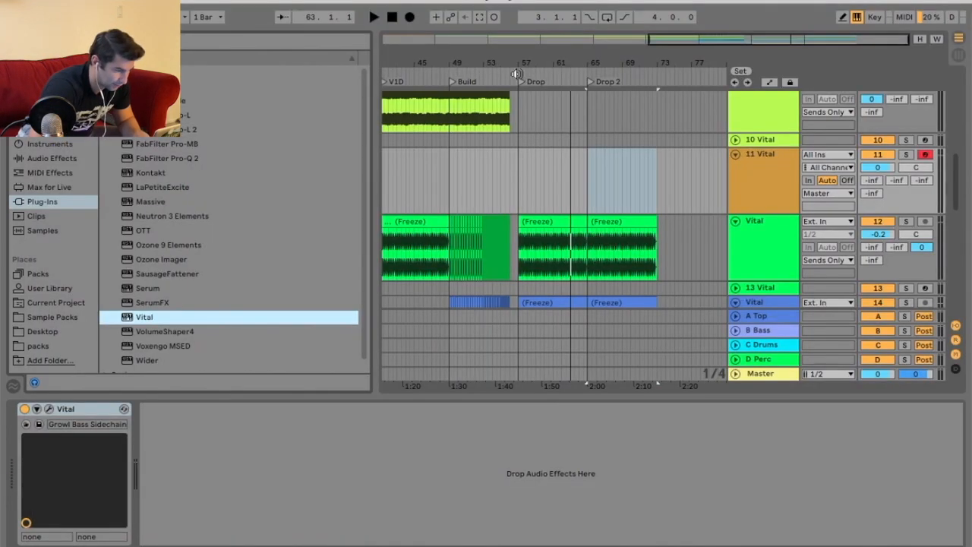
Play from the Drop, stop playback, and lower the 11 Vital track's volume to -13.4 dB.
{"action": "left_click", "coordinate": [515, 73]}
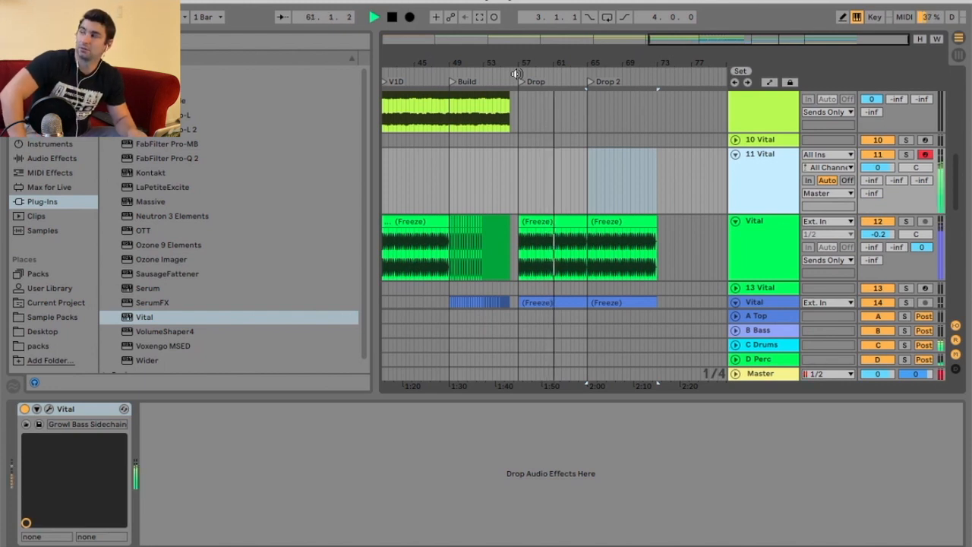
{"action": "key", "text": "space"}
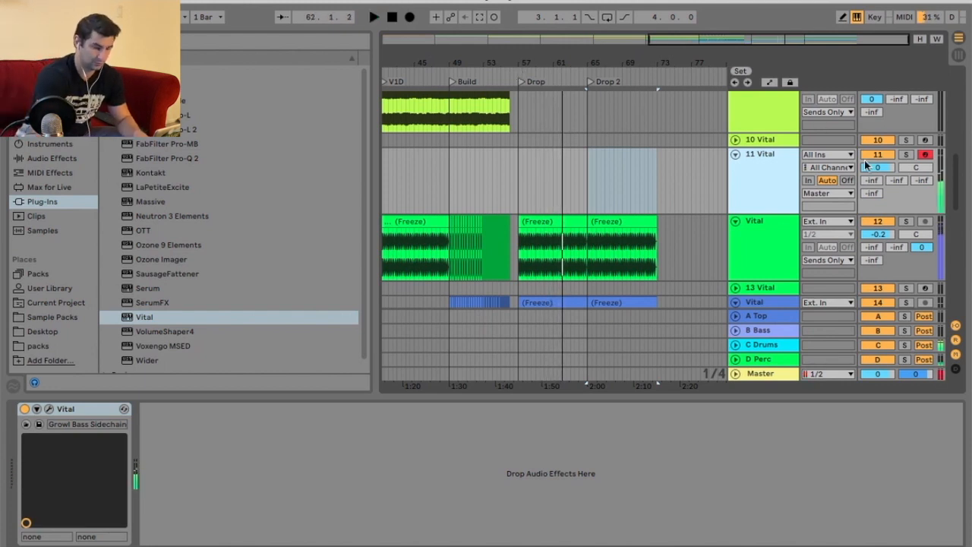
{"action": "left_click_drag", "start_coordinate": [867, 166], "coordinate": [867, 183]}
Play from just before the Drop to audition the new bass layer, then stop.
{"action": "left_click_drag", "start_coordinate": [551, 64], "coordinate": [551, 93]}
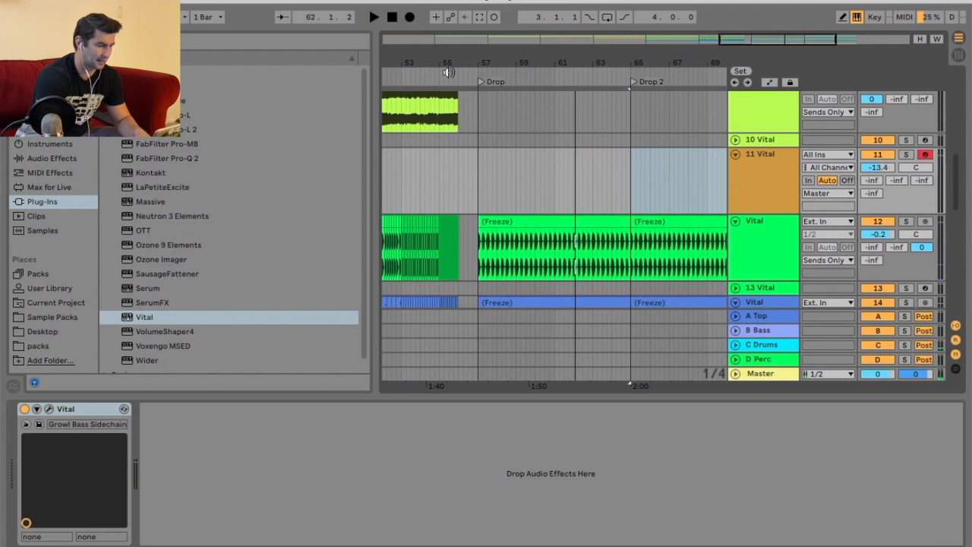
{"action": "left_click", "coordinate": [449, 72]}
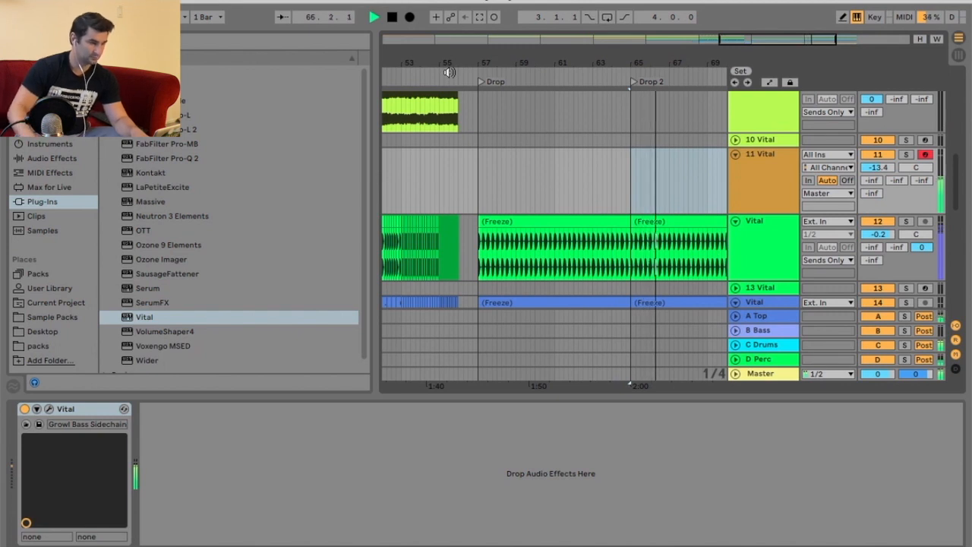
{"action": "key", "text": "space"}
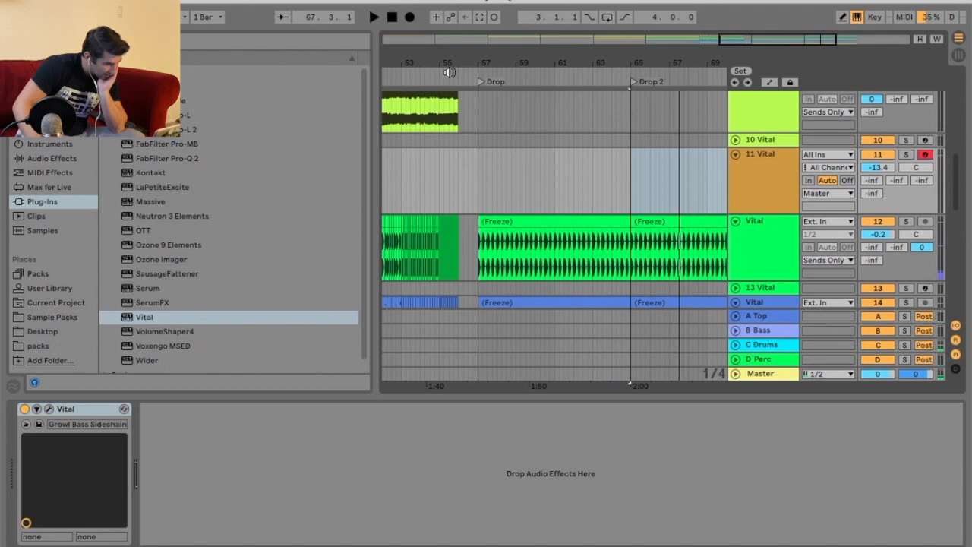
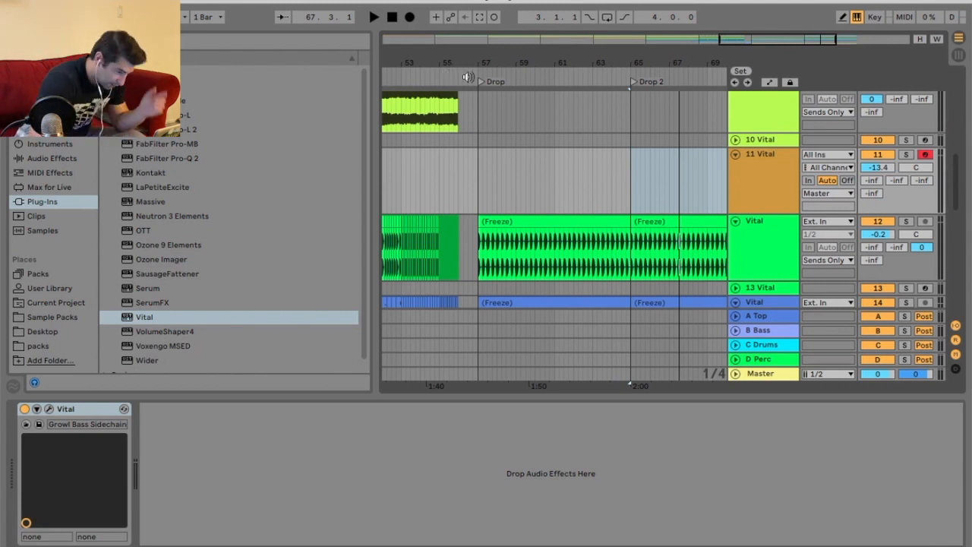
Insert an empty MIDI clip over the selected drop bars on track 11 and draw a G1 note about two bars long.
{"action": "left_click_drag", "start_coordinate": [493, 148], "coordinate": [545, 174]}
{"action": "right_click", "coordinate": [511, 162]}
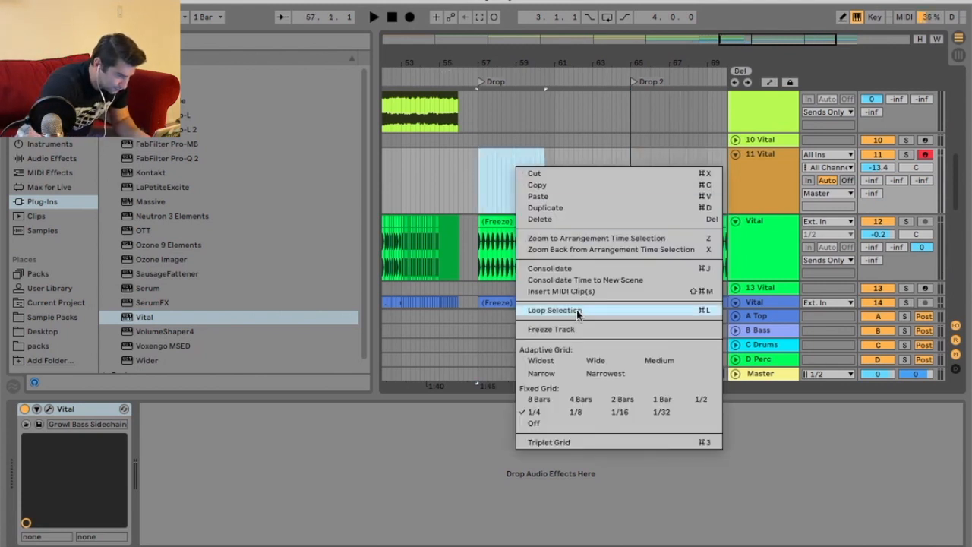
{"action": "left_click", "coordinate": [575, 311]}
{"action": "scroll", "coordinate": [357, 484], "scroll_direction": "down", "scroll_amount": 5}
{"action": "left_click", "coordinate": [356, 483]}
{"action": "double_click", "coordinate": [343, 484]}
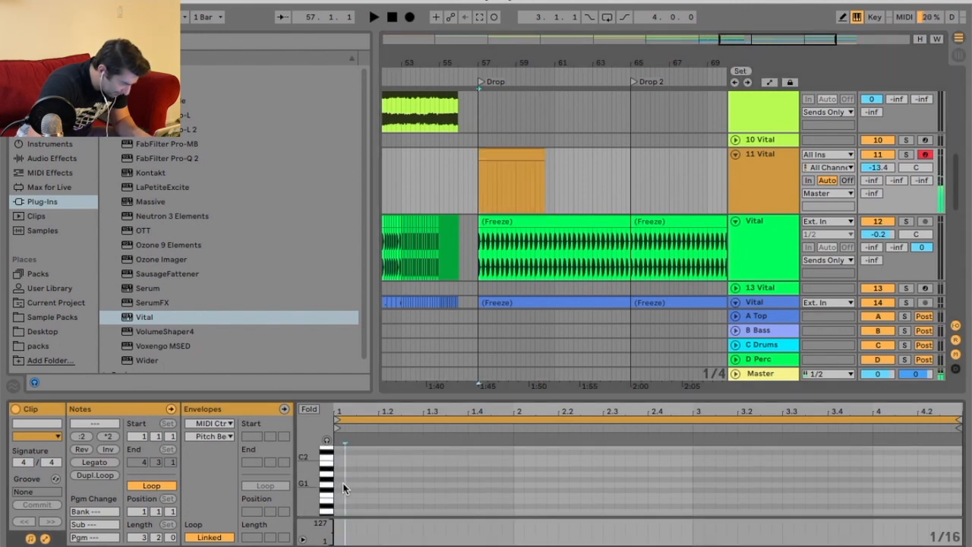
{"action": "left_click_drag", "start_coordinate": [343, 484], "coordinate": [687, 485]}
Play back the arrangement briefly to audition the new note, then stop playback.
{"action": "key", "text": "space"}
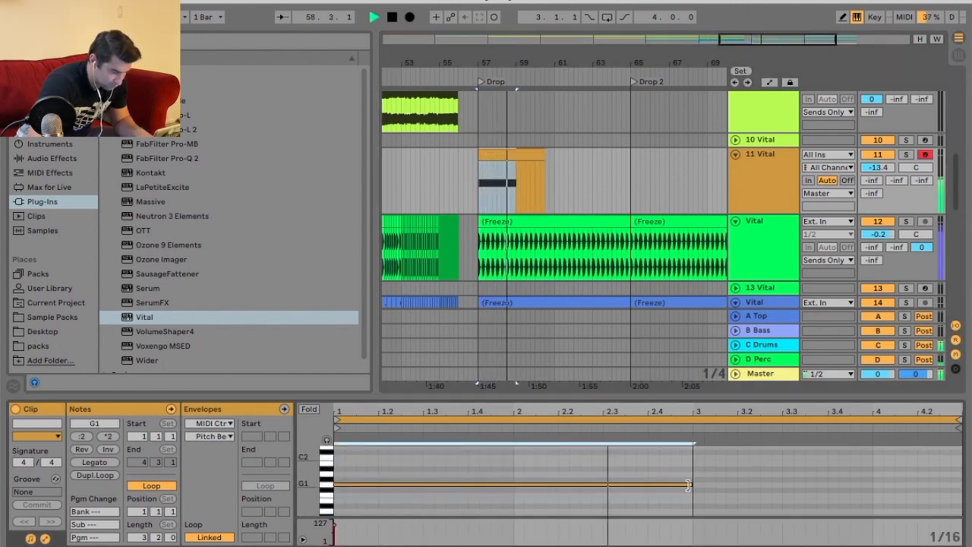
{"action": "left_click", "coordinate": [591, 167]}
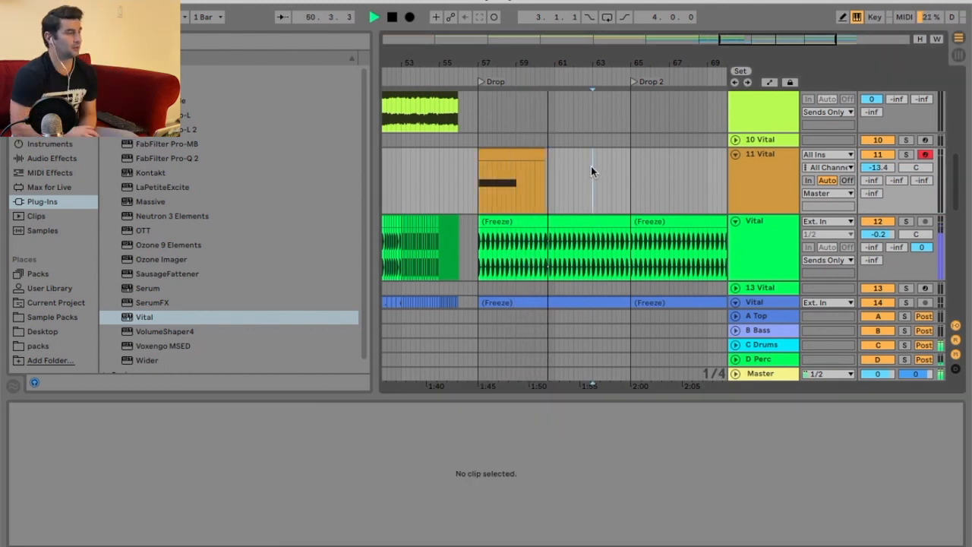
{"action": "key", "text": "space"}
Extend the MIDI clip's end and consolidate it into a single four-bar clip.
{"action": "left_click", "coordinate": [507, 154]}
{"action": "right_click", "coordinate": [560, 156]}
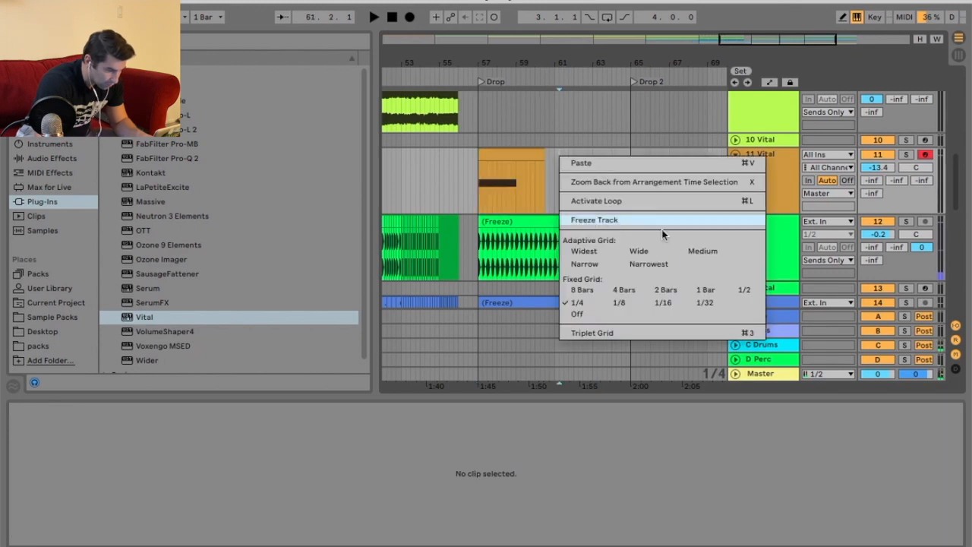
{"action": "left_click", "coordinate": [589, 306]}
{"action": "left_click_drag", "start_coordinate": [544, 154], "coordinate": [553, 155]}
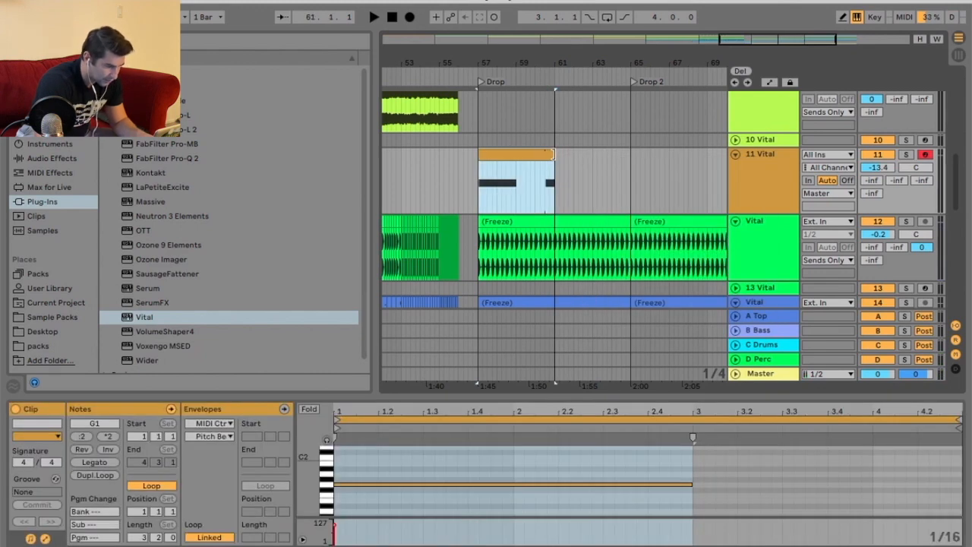
{"action": "right_click", "coordinate": [561, 158]}
{"action": "key", "text": "Escape"}
{"action": "right_click", "coordinate": [516, 153]}
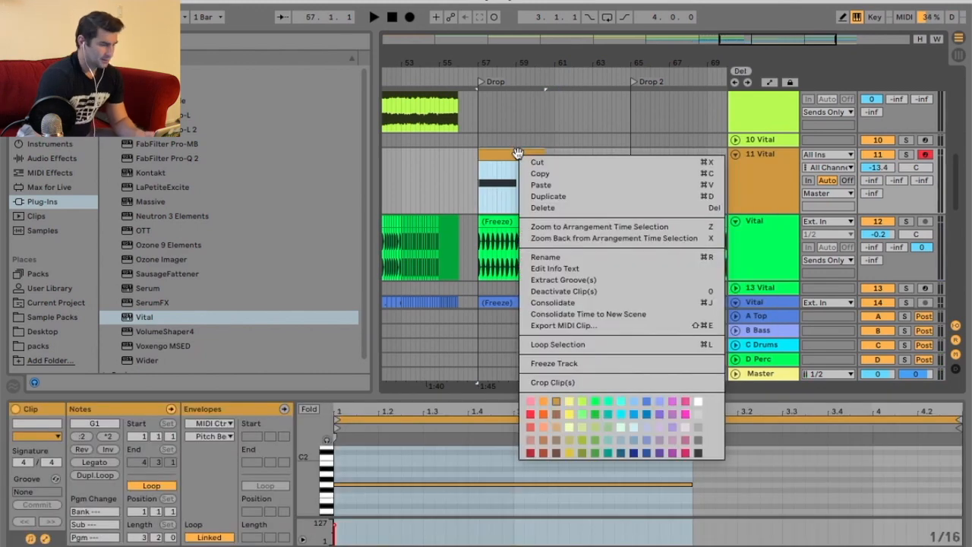
{"action": "left_click", "coordinate": [503, 156]}
{"action": "key", "text": "super+j"}
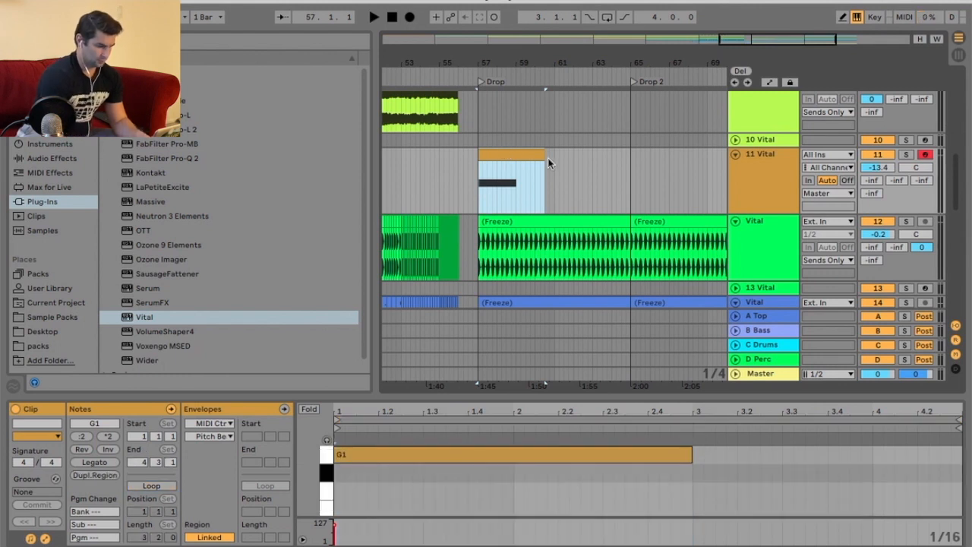
Duplicate the MIDI clip three times so it runs through both drops up to bar 73.
{"action": "left_click_drag", "start_coordinate": [539, 154], "coordinate": [555, 154]}
{"action": "key", "text": "ctrl+d"}
{"action": "key", "text": "ctrl+d"}
{"action": "key", "text": "ctrl+d"}
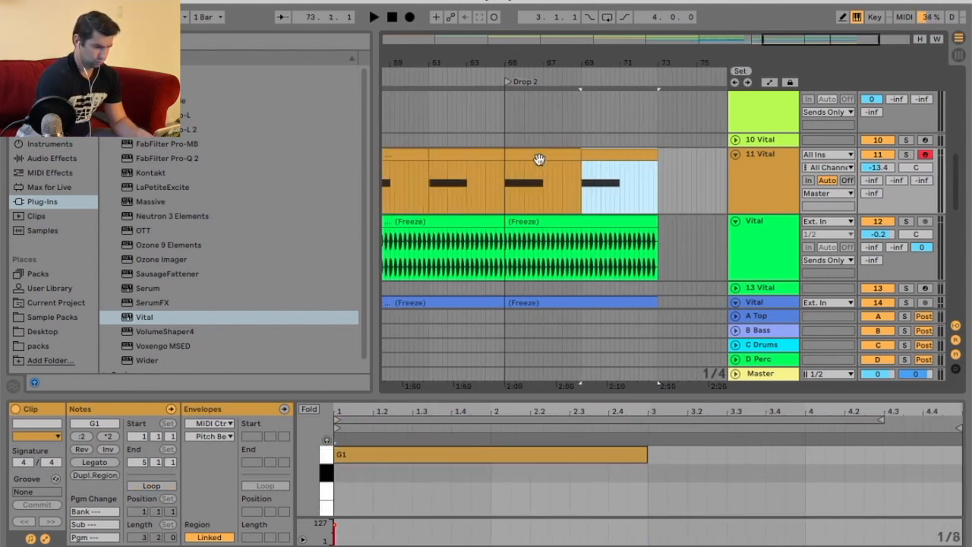
Add a locator at bar 73 and name it Buid.
{"action": "left_click_drag", "start_coordinate": [580, 63], "coordinate": [614, 63]}
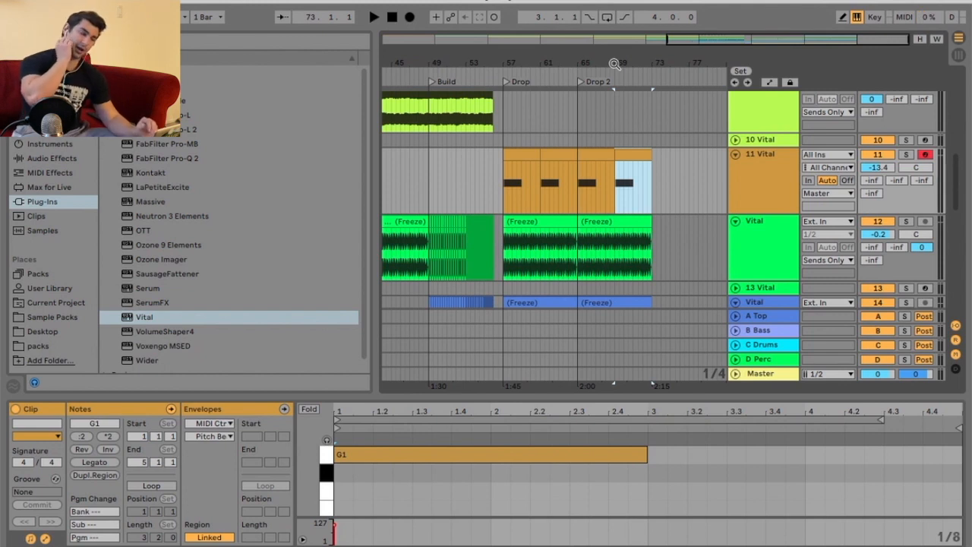
{"action": "left_click_drag", "start_coordinate": [615, 64], "coordinate": [682, 40]}
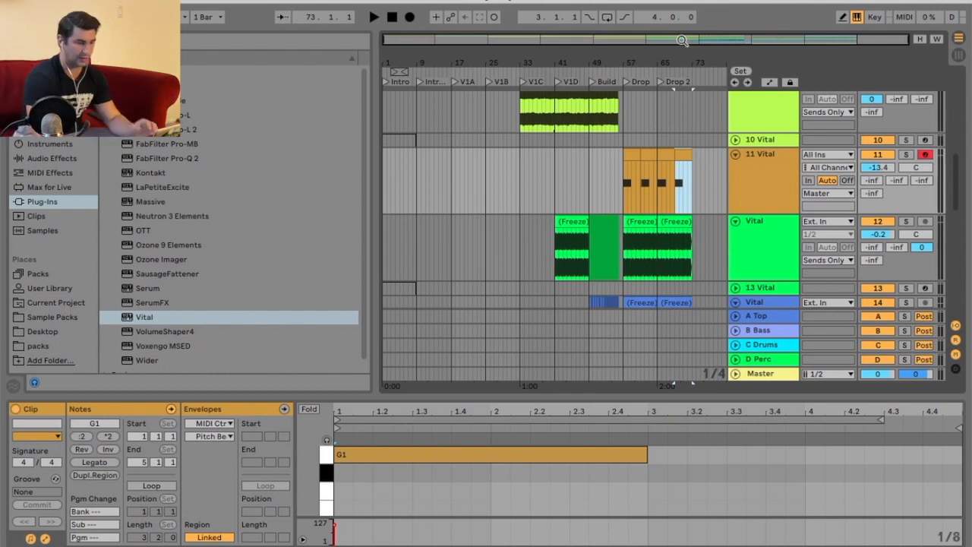
{"action": "left_click_drag", "start_coordinate": [698, 66], "coordinate": [684, 95]}
{"action": "right_click", "coordinate": [679, 164]}
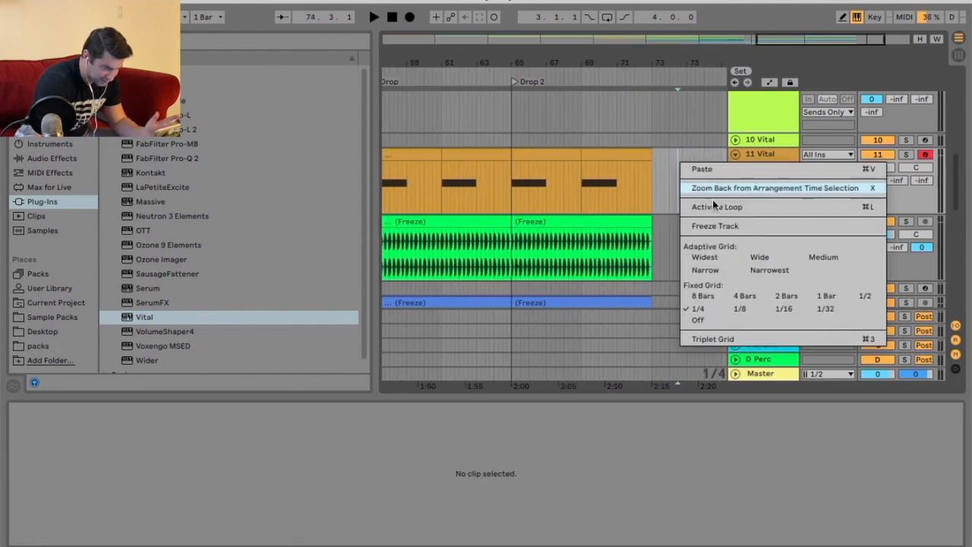
{"action": "left_click", "coordinate": [674, 182]}
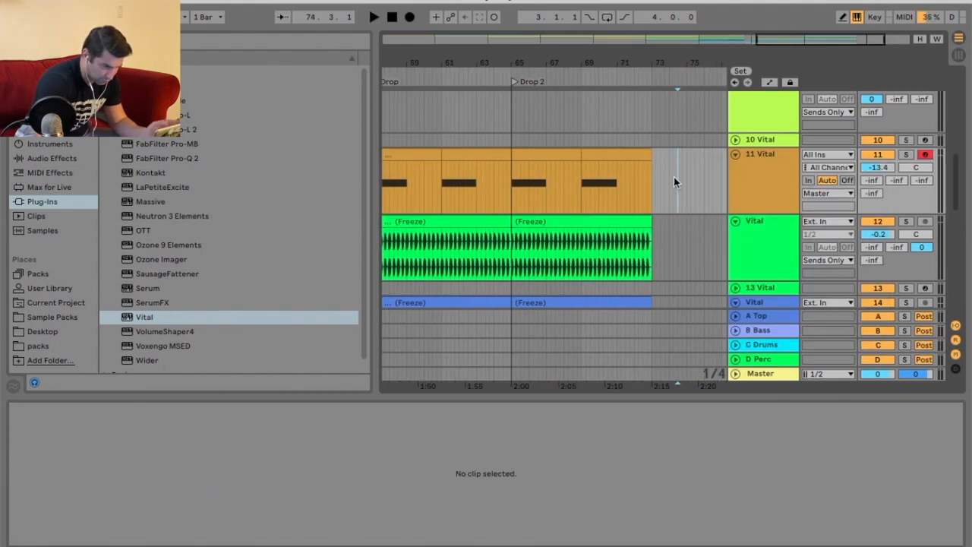
{"action": "right_click", "coordinate": [651, 76]}
{"action": "left_click", "coordinate": [662, 114]}
{"action": "type", "text": "Buid"}
{"action": "key", "text": "Return"}
Rename the bar 73 locator to Build.
{"action": "right_click", "coordinate": [657, 86]}
{"action": "left_click", "coordinate": [672, 98]}
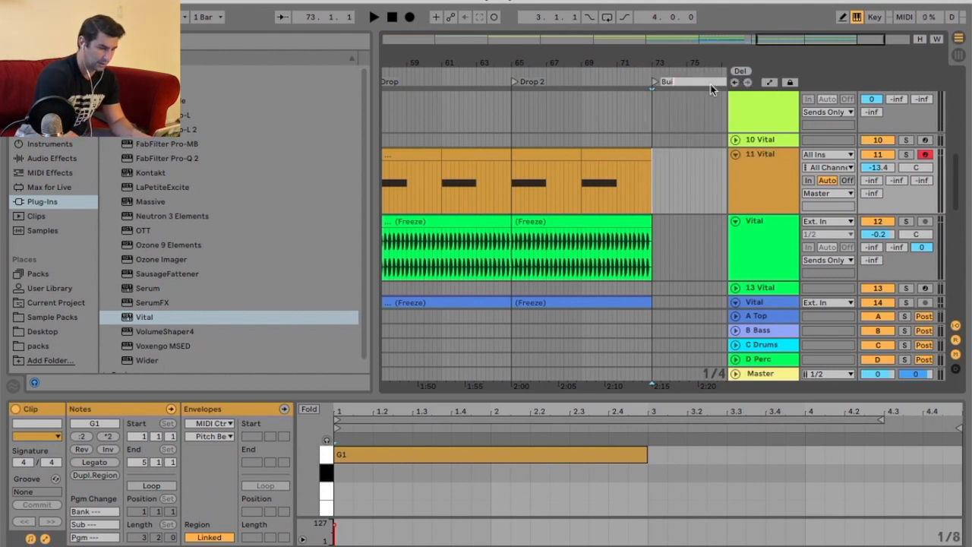
{"action": "type", "text": "Build"}
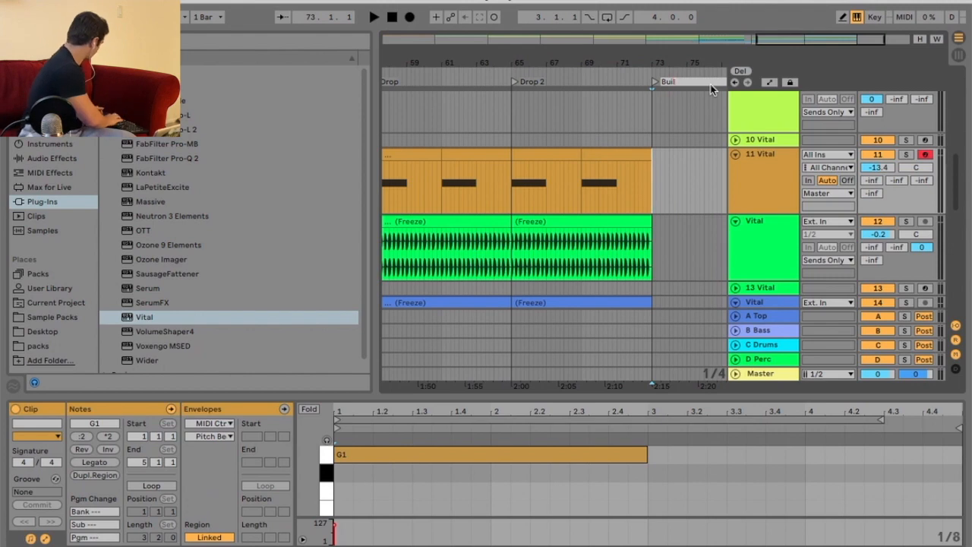
{"action": "key", "text": "Return"}
Paste the top Vital track's Build section clips at the new bar 73 Build locator.
{"action": "mouse_move", "coordinate": [710, 64]}
{"action": "left_mouse_down"}
{"action": "mouse_move", "coordinate": [646, 63]}
{"action": "mouse_move", "coordinate": [690, 47]}
{"action": "mouse_move", "coordinate": [673, 92]}
{"action": "left_mouse_up"}
{"action": "right_click", "coordinate": [689, 169]}
{"action": "left_click", "coordinate": [832, 304]}
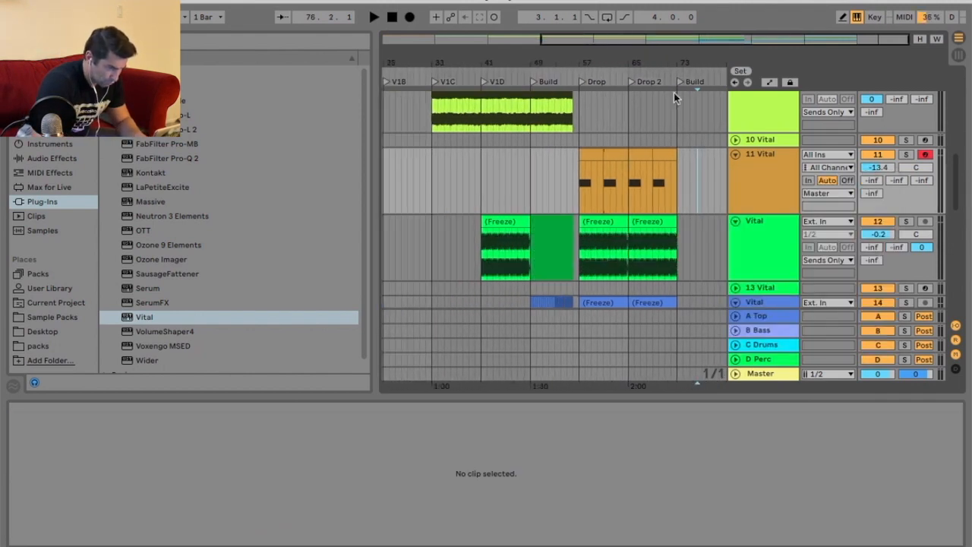
{"action": "scroll", "coordinate": [579, 168], "scroll_direction": "up", "scroll_amount": 5}
{"action": "left_click_drag", "start_coordinate": [576, 98], "coordinate": [530, 105]}
{"action": "left_click", "coordinate": [676, 104]}
{"action": "key", "text": "super+v"}
Copy the cyan Vital track's Build clip and paste it at bar 73.
{"action": "left_click", "coordinate": [571, 182]}
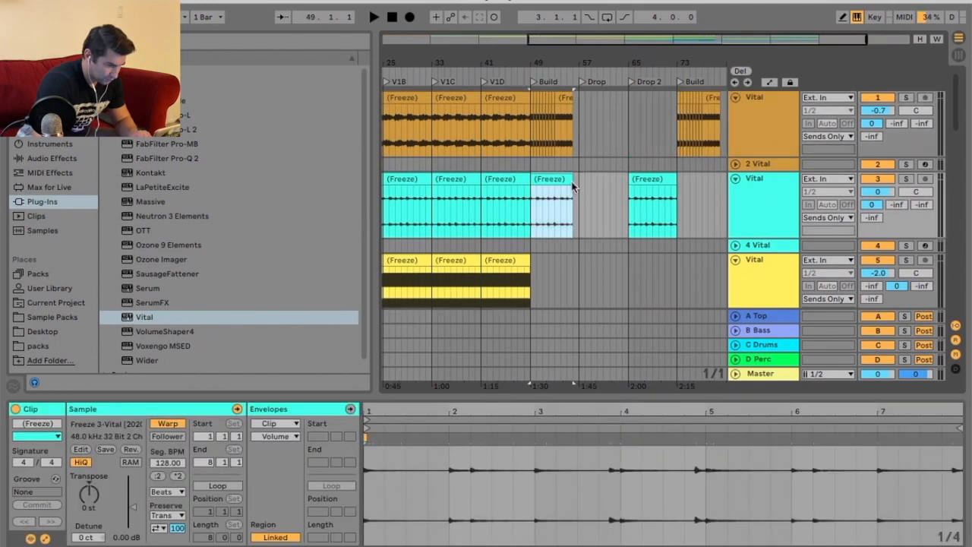
{"action": "key", "text": "super+c"}
{"action": "left_click", "coordinate": [680, 186]}
{"action": "key", "text": "super+v"}
Copy the brown Vital track's Build clip and paste it at bar 73.
{"action": "scroll", "coordinate": [608, 191], "scroll_direction": "down", "scroll_amount": 5}
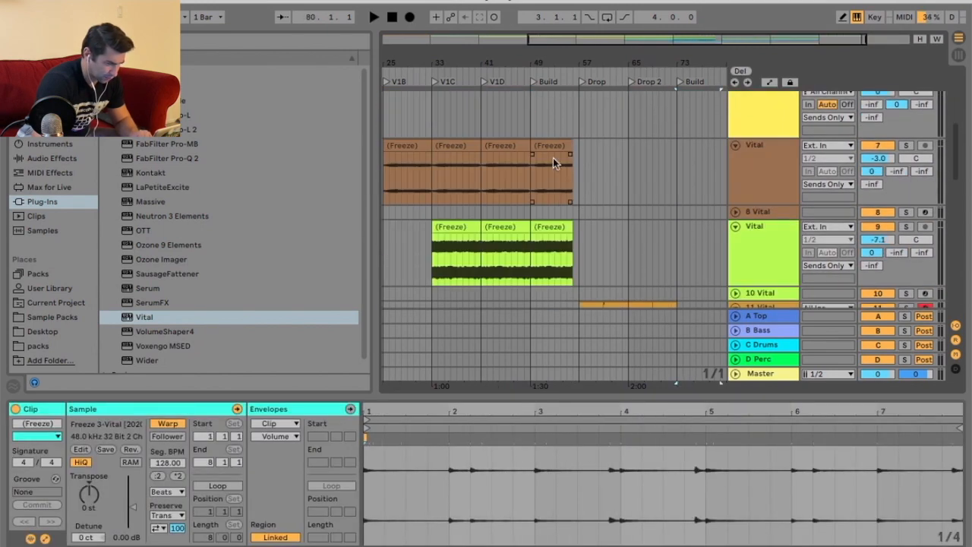
{"action": "left_click", "coordinate": [553, 158]}
{"action": "key", "text": "super+c"}
{"action": "left_click", "coordinate": [678, 154]}
{"action": "key", "text": "super+v"}
{"action": "key", "text": "super+z"}
{"action": "left_click", "coordinate": [674, 151]}
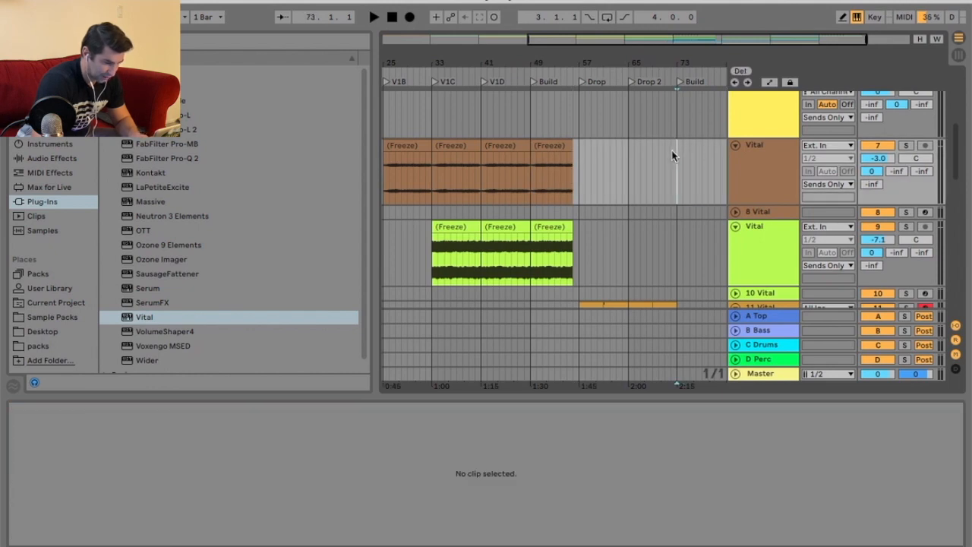
{"action": "key", "text": "super+v"}
Paste the Build material at bar 73 on the lime Vital track.
{"action": "scroll", "coordinate": [599, 166], "scroll_direction": "down", "scroll_amount": 3}
{"action": "left_click_drag", "start_coordinate": [591, 172], "coordinate": [638, 173]}
{"action": "left_click", "coordinate": [682, 173]}
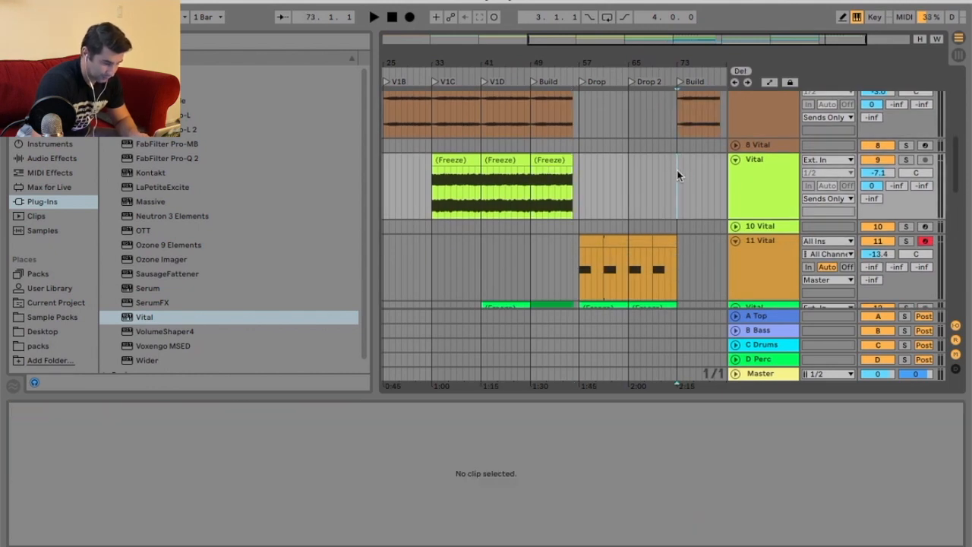
{"action": "key", "text": "super+v"}
Select the green Vital track's Build section and paste it at bar 73.
{"action": "scroll", "coordinate": [674, 175], "scroll_direction": "down", "scroll_amount": 3}
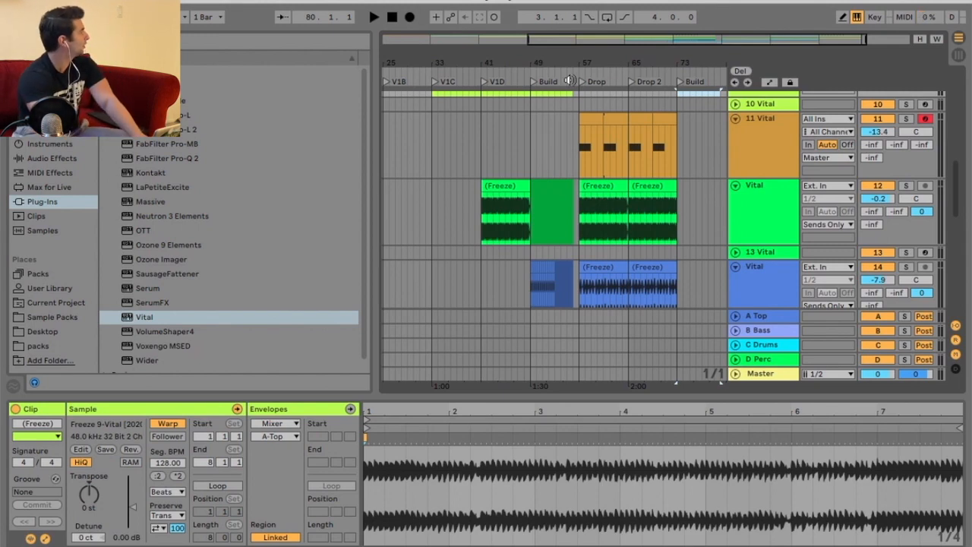
{"action": "left_click_drag", "start_coordinate": [580, 64], "coordinate": [579, 66]}
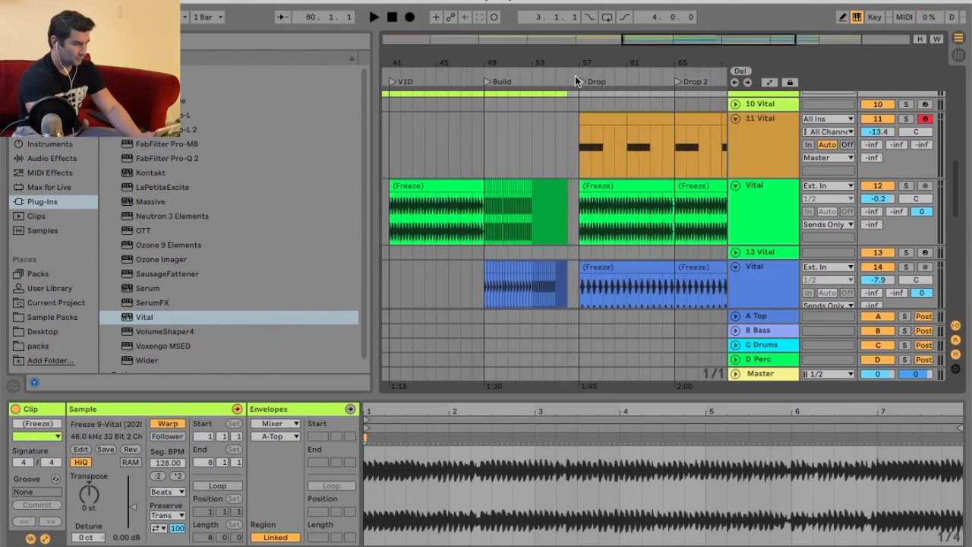
{"action": "left_click_drag", "start_coordinate": [575, 193], "coordinate": [485, 192]}
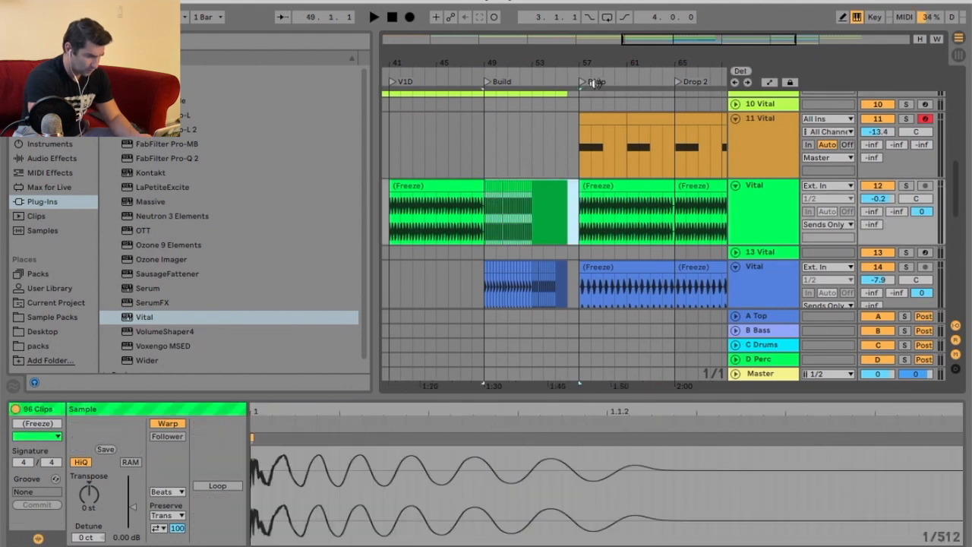
{"action": "left_click_drag", "start_coordinate": [604, 66], "coordinate": [567, 51]}
{"action": "left_click", "coordinate": [645, 189]}
{"action": "key", "text": "super+v"}
Paste the blue track 14 Vital Build clip at bar 73.
{"action": "scroll", "coordinate": [649, 193], "scroll_direction": "down", "scroll_amount": 2}
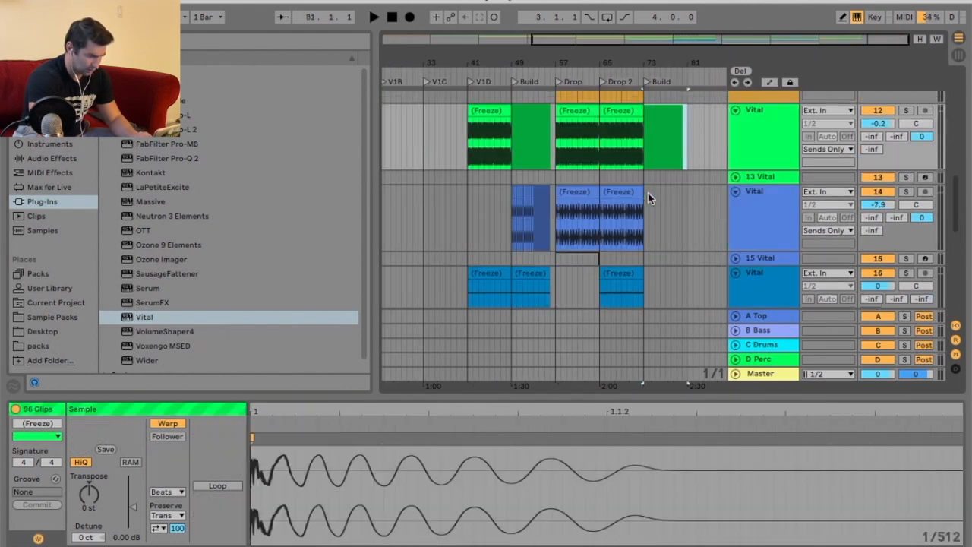
{"action": "scroll", "coordinate": [558, 190], "scroll_direction": "up", "scroll_amount": 3}
{"action": "left_click", "coordinate": [470, 197]}
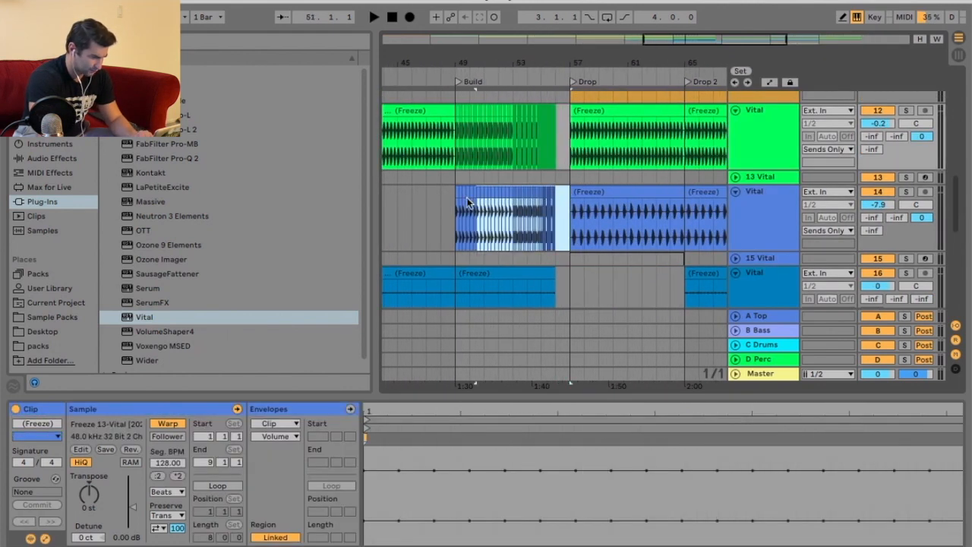
{"action": "scroll", "coordinate": [683, 195], "scroll_direction": "right", "scroll_amount": 3}
{"action": "left_click", "coordinate": [683, 194]}
{"action": "key", "text": "super+v"}
Copy the track 16 Vital Build clip and paste it at bar 73.
{"action": "scroll", "coordinate": [684, 194], "scroll_direction": "down", "scroll_amount": 3}
{"action": "scroll", "coordinate": [475, 99], "scroll_direction": "down", "scroll_amount": 2}
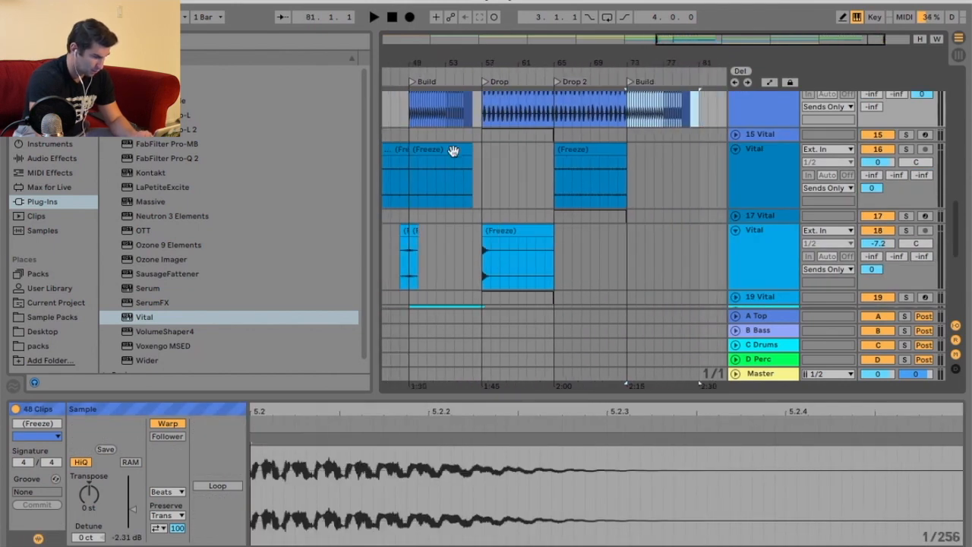
{"action": "left_click", "coordinate": [454, 150]}
{"action": "left_click", "coordinate": [628, 151]}
{"action": "key", "text": "super+v"}
Copy the cyan track 20 Vital Build clip and paste it at bar 73.
{"action": "scroll", "coordinate": [629, 151], "scroll_direction": "down", "scroll_amount": 4}
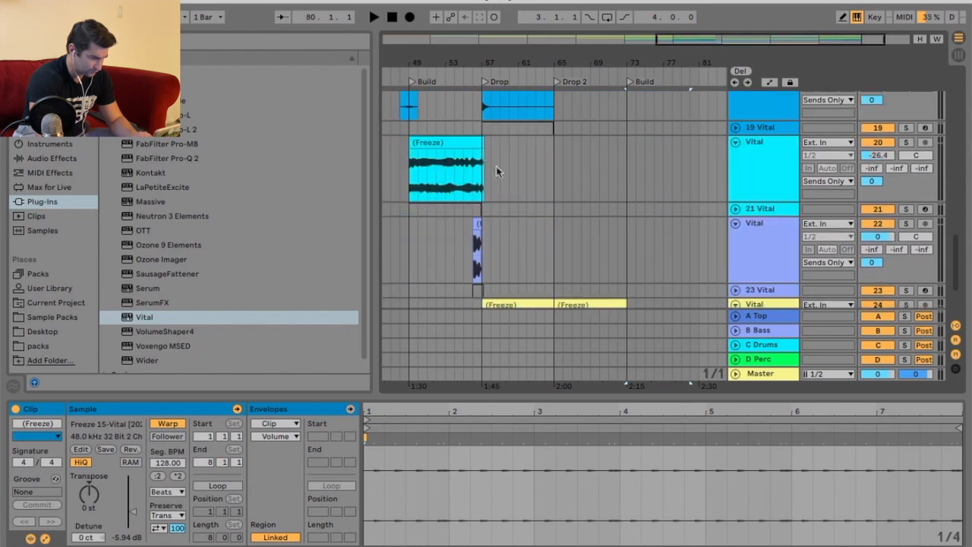
{"action": "left_click", "coordinate": [438, 143]}
{"action": "left_click", "coordinate": [631, 151]}
{"action": "key", "text": "super+v"}
Select the lavender track 22 Build section and paste it at bar 73.
{"action": "scroll", "coordinate": [614, 161], "scroll_direction": "down", "scroll_amount": 2}
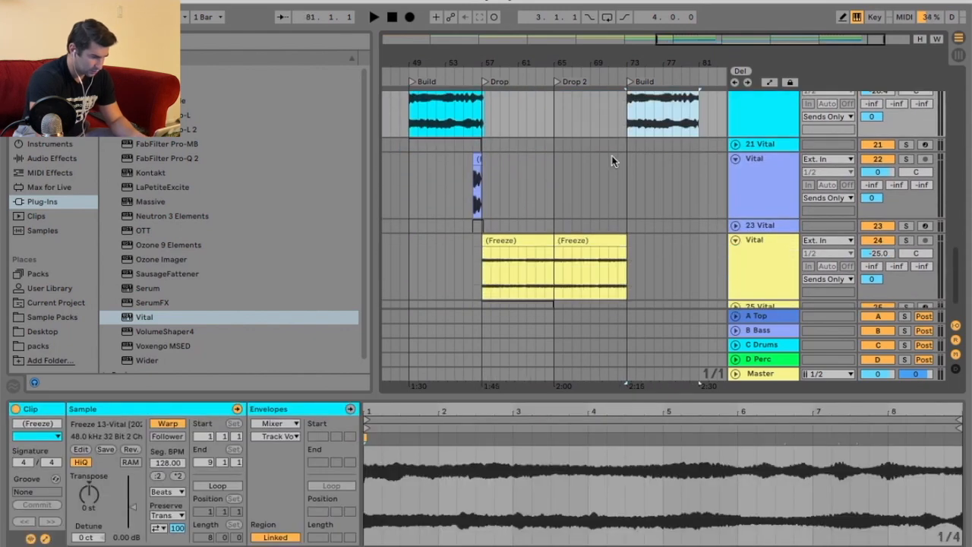
{"action": "left_click_drag", "start_coordinate": [413, 175], "coordinate": [483, 177]}
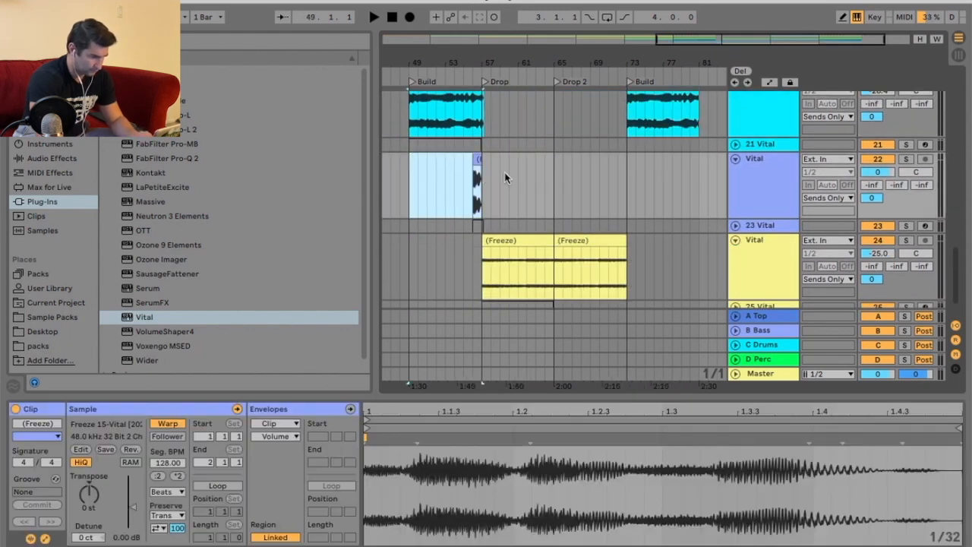
{"action": "left_click", "coordinate": [627, 172]}
{"action": "key", "text": "super+v"}
{"action": "left_click", "coordinate": [609, 186]}
Copy the track 18 Vital Build clip and paste it at bar 73.
{"action": "scroll", "coordinate": [610, 186], "scroll_direction": "down", "scroll_amount": 2}
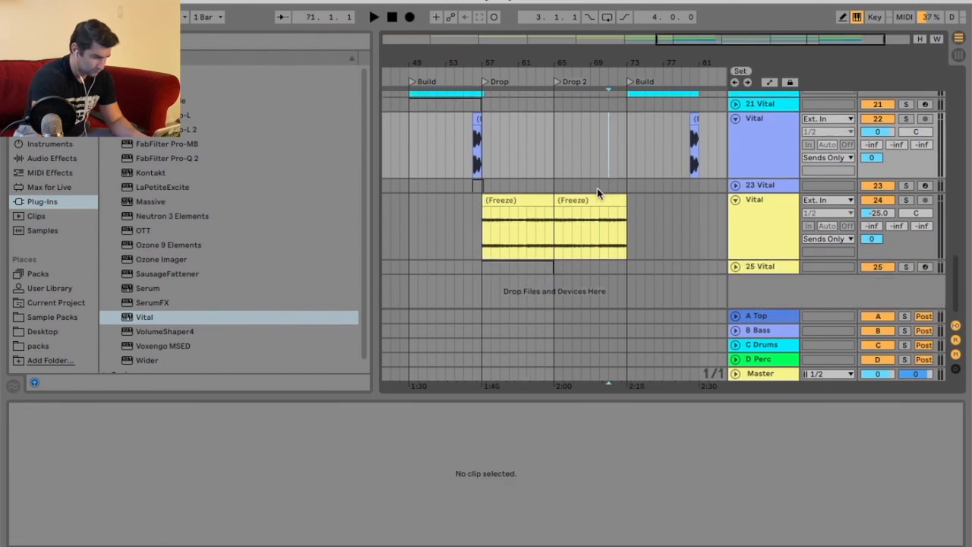
{"action": "scroll", "coordinate": [549, 213], "scroll_direction": "up", "scroll_amount": 3}
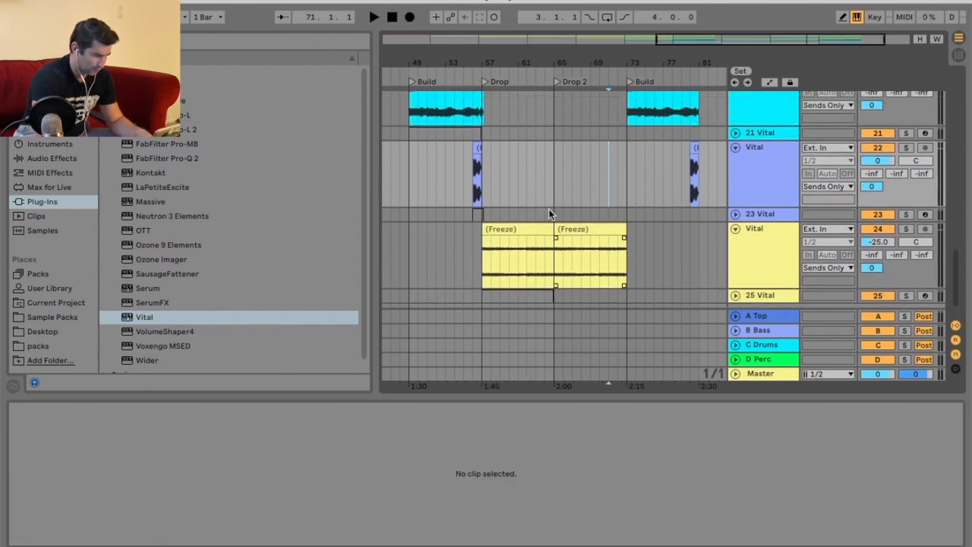
{"action": "left_click_drag", "start_coordinate": [473, 60], "coordinate": [535, 55]}
{"action": "scroll", "coordinate": [517, 155], "scroll_direction": "up", "scroll_amount": 2}
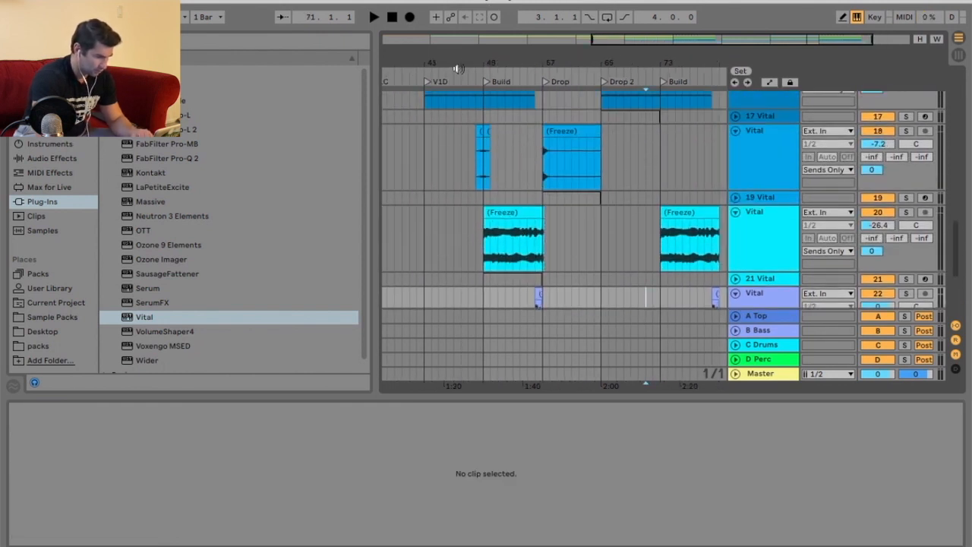
{"action": "left_click", "coordinate": [479, 132]}
{"action": "left_click", "coordinate": [656, 140]}
{"action": "key", "text": "super+v"}
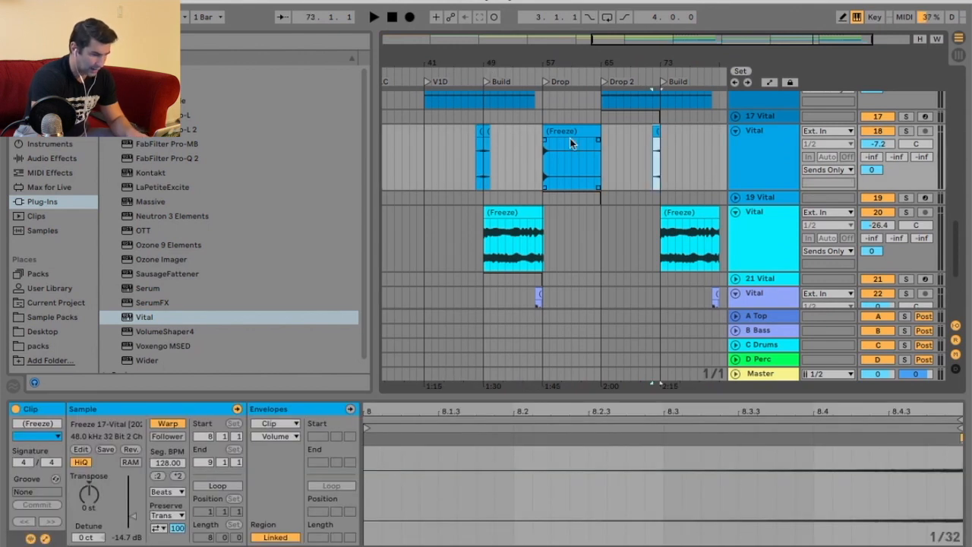
{"action": "left_click", "coordinate": [488, 139]}
{"action": "left_click", "coordinate": [659, 137]}
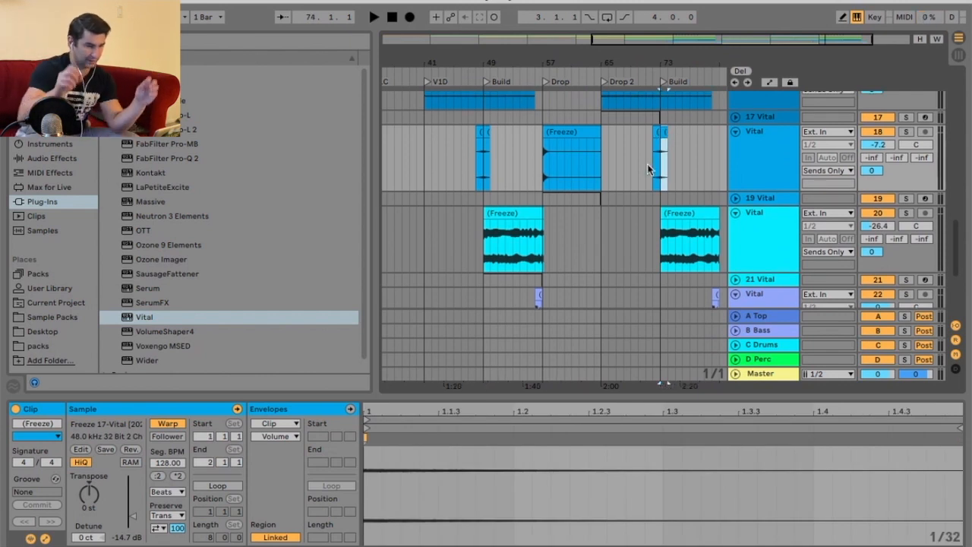
{"action": "scroll", "coordinate": [649, 168], "scroll_direction": "up", "scroll_amount": 2}
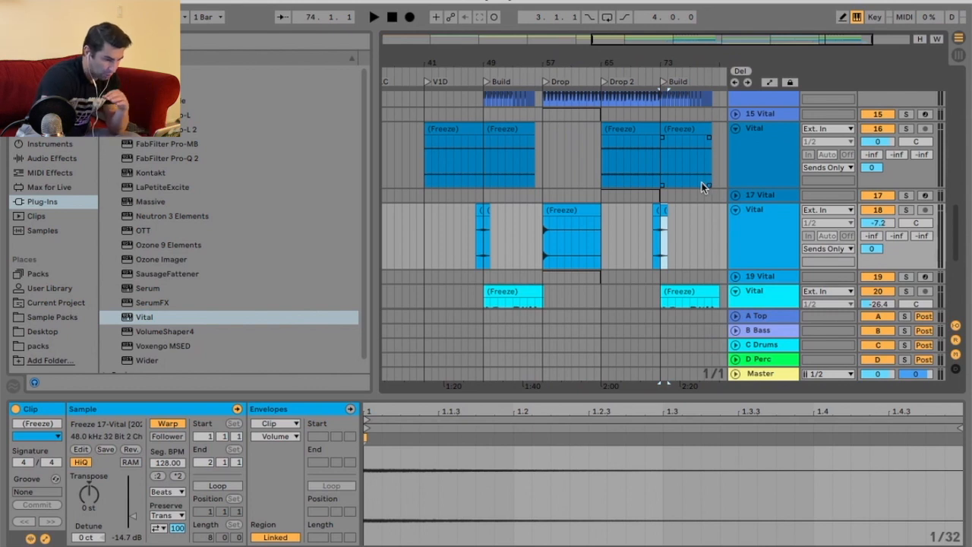
{"action": "scroll", "coordinate": [688, 184], "scroll_direction": "up", "scroll_amount": 1}
{"action": "scroll", "coordinate": [692, 185], "scroll_direction": "down", "scroll_amount": 2}
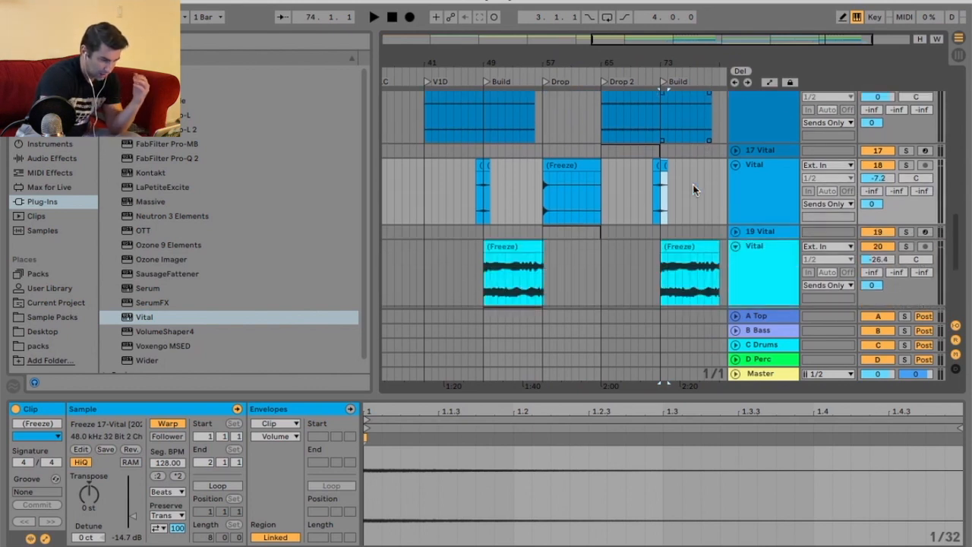
{"action": "scroll", "coordinate": [693, 188], "scroll_direction": "down", "scroll_amount": 2}
{"action": "scroll", "coordinate": [693, 186], "scroll_direction": "up", "scroll_amount": 1}
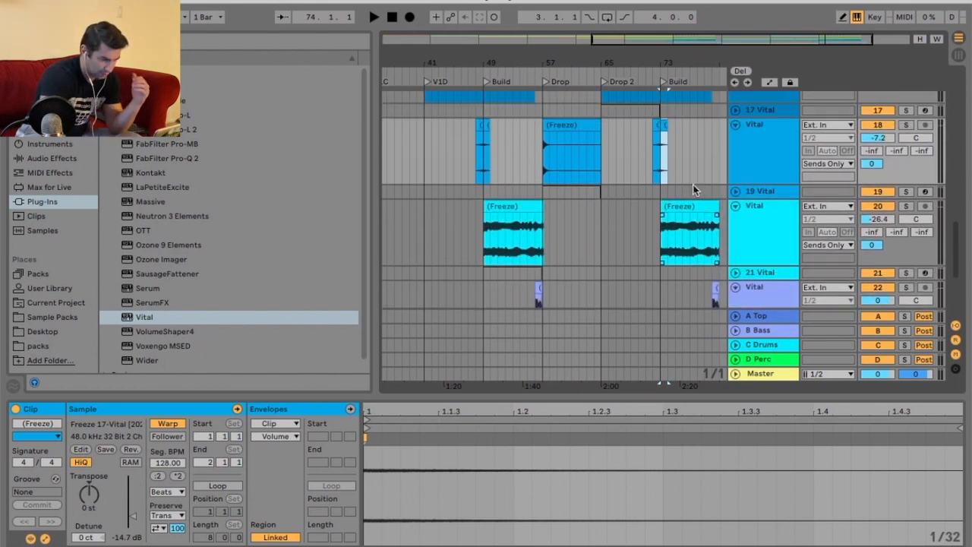
{"action": "left_click", "coordinate": [573, 129]}
{"action": "key", "text": "super+d"}
{"action": "key", "text": "super+z"}
Duplicate the final bars of the track 18 Drop clip into the Drop 2 section.
{"action": "left_click_drag", "start_coordinate": [600, 58], "coordinate": [607, 114]}
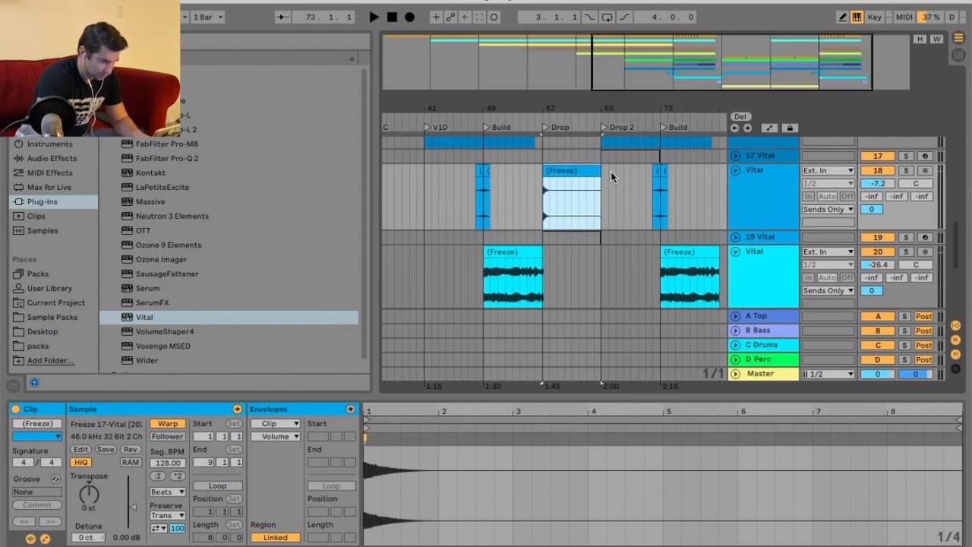
{"action": "left_click_drag", "start_coordinate": [596, 168], "coordinate": [571, 168]}
{"action": "key", "text": "super+d"}
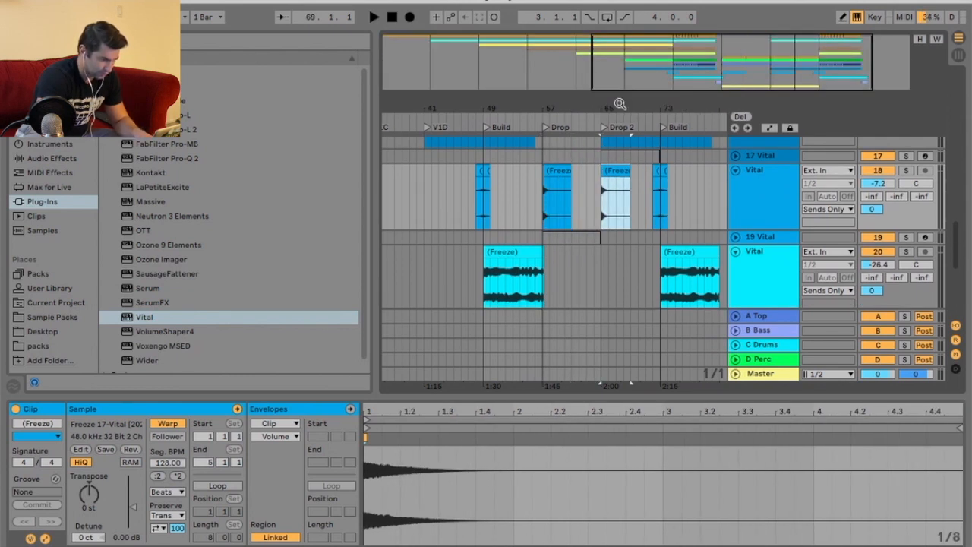
Play back the arrangement from the Drop section.
{"action": "left_click_drag", "start_coordinate": [621, 93], "coordinate": [645, 35]}
{"action": "scroll", "coordinate": [621, 213], "scroll_direction": "up", "scroll_amount": 15}
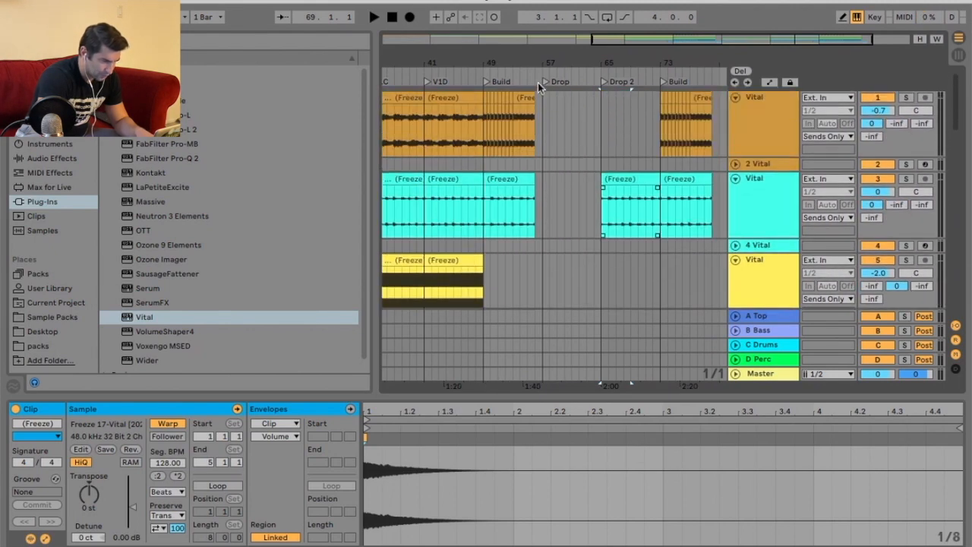
{"action": "left_click", "coordinate": [527, 83]}
{"action": "left_click_drag", "start_coordinate": [564, 65], "coordinate": [564, 98]}
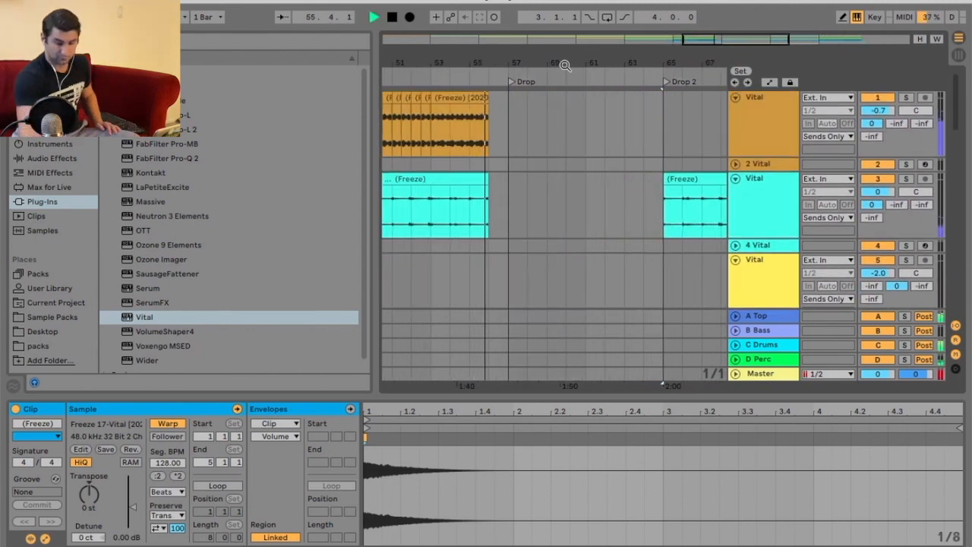
{"action": "scroll", "coordinate": [574, 130], "scroll_direction": "down", "scroll_amount": 5}
{"action": "scroll", "coordinate": [577, 129], "scroll_direction": "down", "scroll_amount": 8}
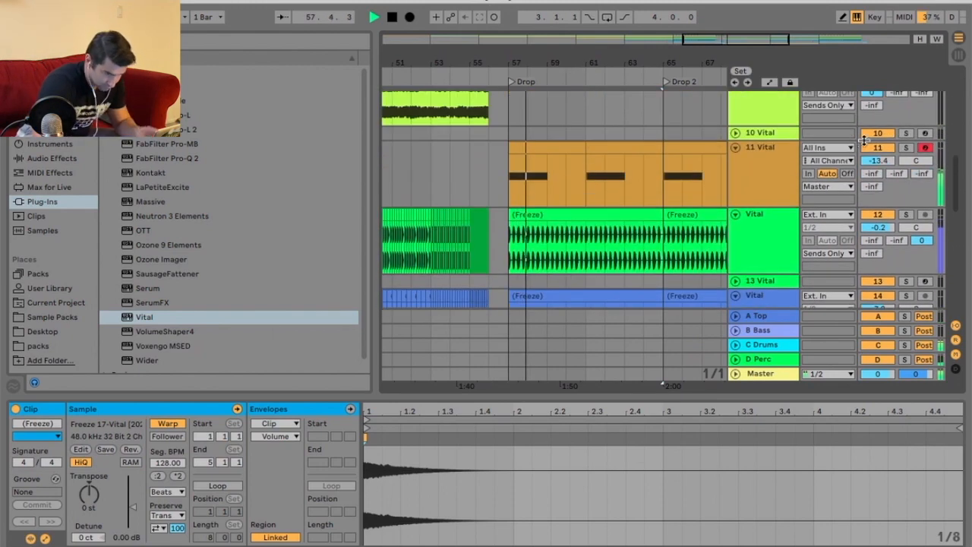
{"action": "key", "text": "space"}
Audition the track 11 bass clip's notes transposed an octave lower, then restore them.
{"action": "left_click", "coordinate": [548, 150]}
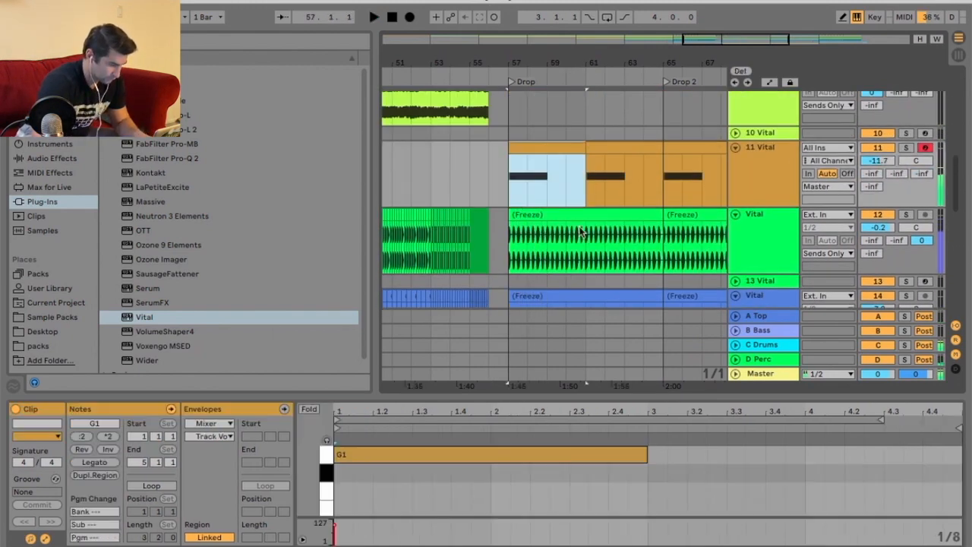
{"action": "left_click", "coordinate": [589, 480]}
{"action": "key", "text": "super+a"}
{"action": "key", "text": "shift+Down"}
{"action": "key", "text": "space"}
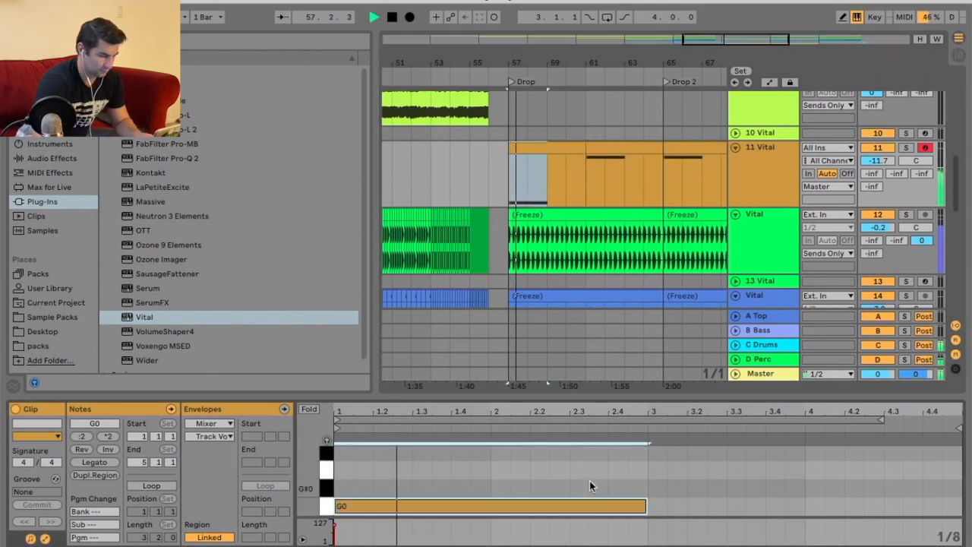
{"action": "key", "text": "shift+Up"}
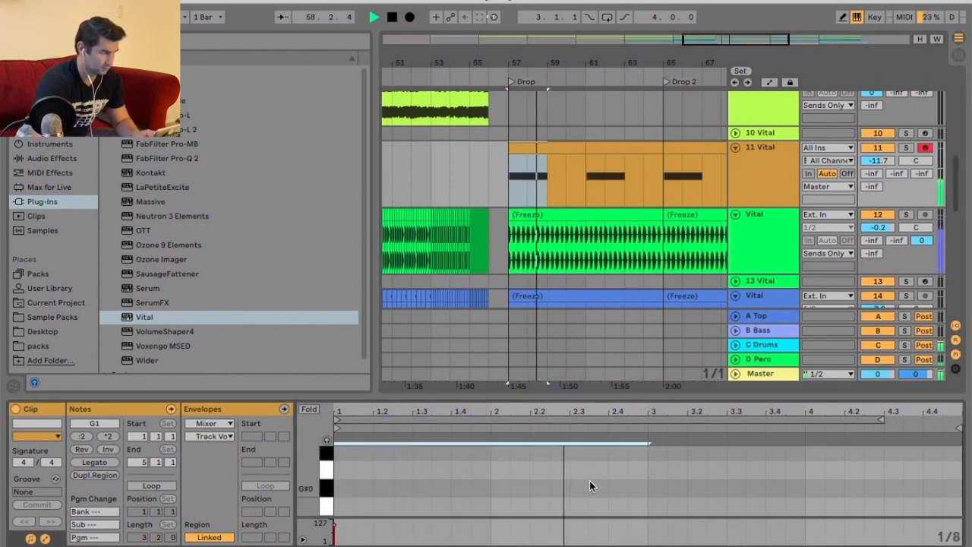
{"action": "key", "text": "space"}
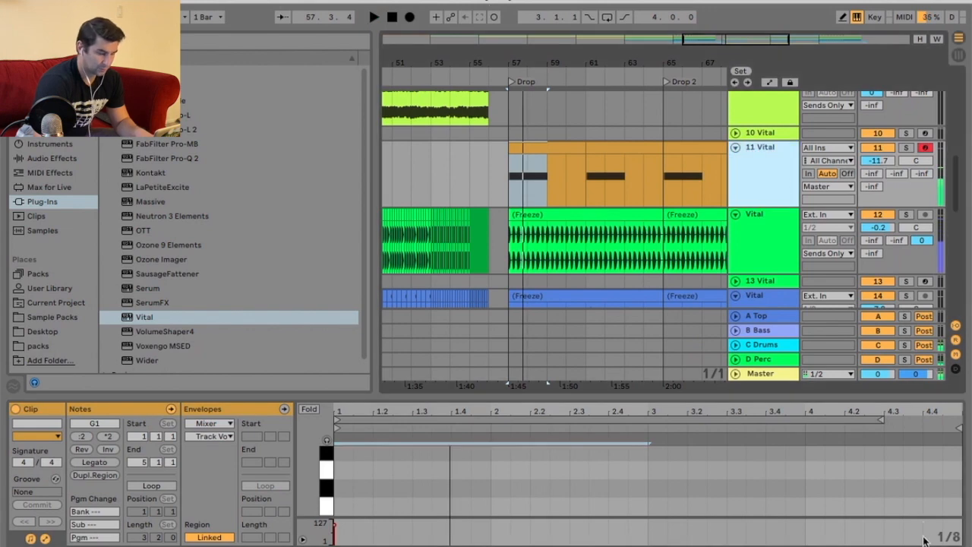
Open track 11's Vital synth on its effects page and nudge the EQ low-cut point.
{"action": "key", "text": "shift+Tab"}
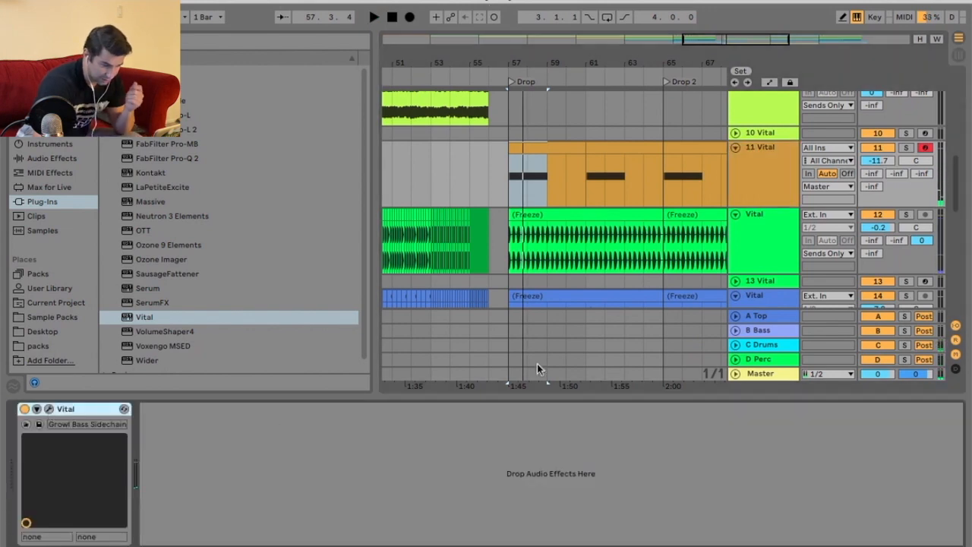
{"action": "key", "text": "super+alt+p"}
{"action": "left_click_drag", "start_coordinate": [606, 3], "coordinate": [293, 1]}
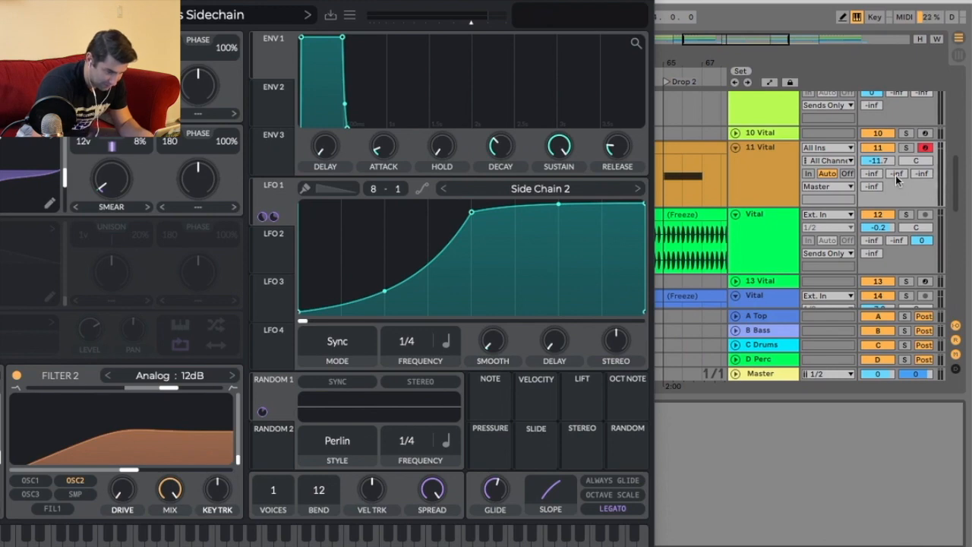
{"action": "left_click", "coordinate": [835, 188]}
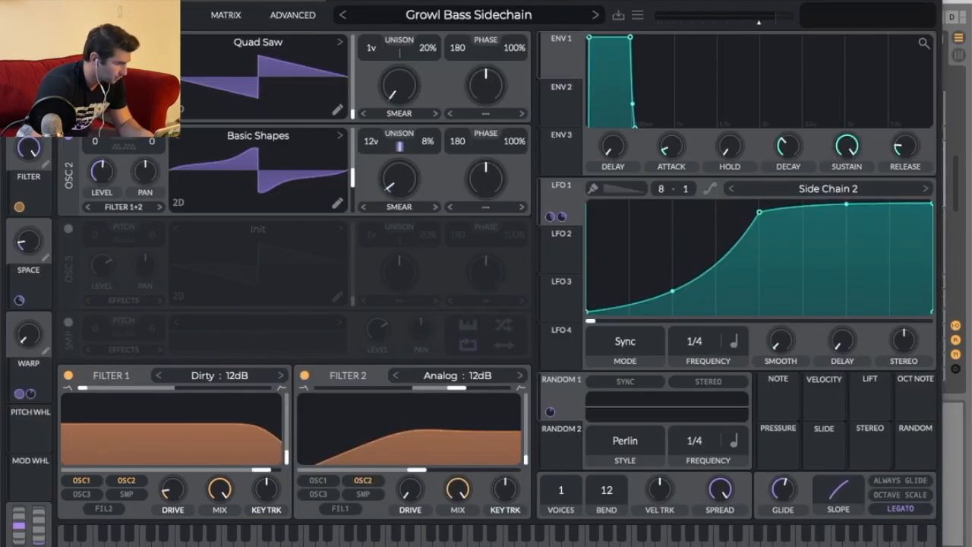
{"action": "left_click", "coordinate": [159, 15]}
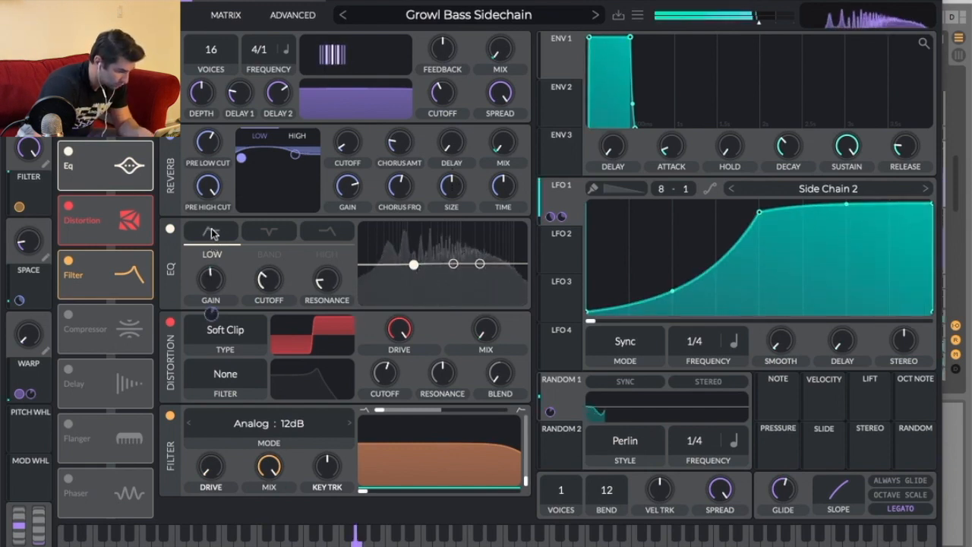
{"action": "mouse_move", "coordinate": [410, 265]}
{"action": "left_mouse_down"}
{"action": "mouse_move", "coordinate": [438, 274]}
{"action": "mouse_move", "coordinate": [369, 274]}
{"action": "mouse_move", "coordinate": [411, 270]}
{"action": "left_mouse_up"}
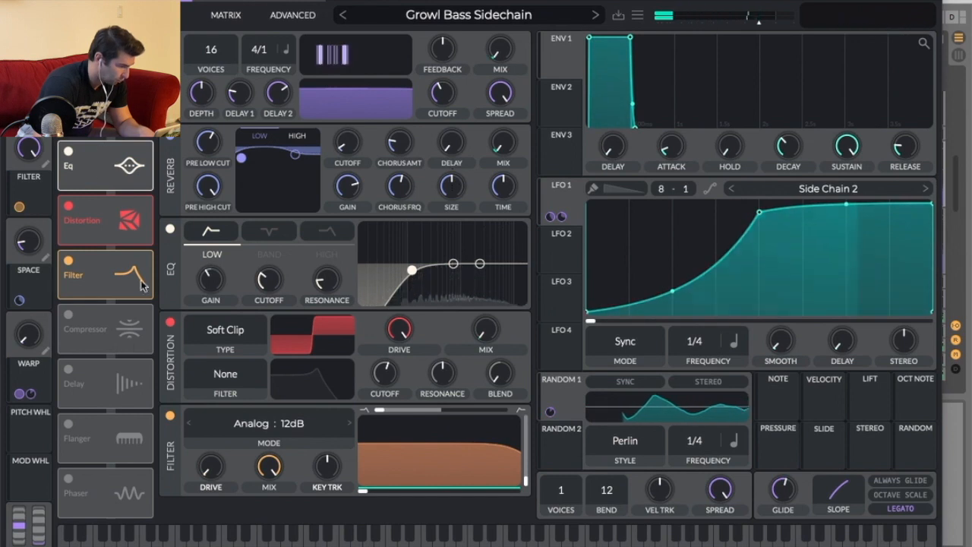
Enable Vital's Delay effect and raise its mix.
{"action": "left_click", "coordinate": [68, 368]}
{"action": "scroll", "coordinate": [345, 434], "scroll_direction": "down", "scroll_amount": 2}
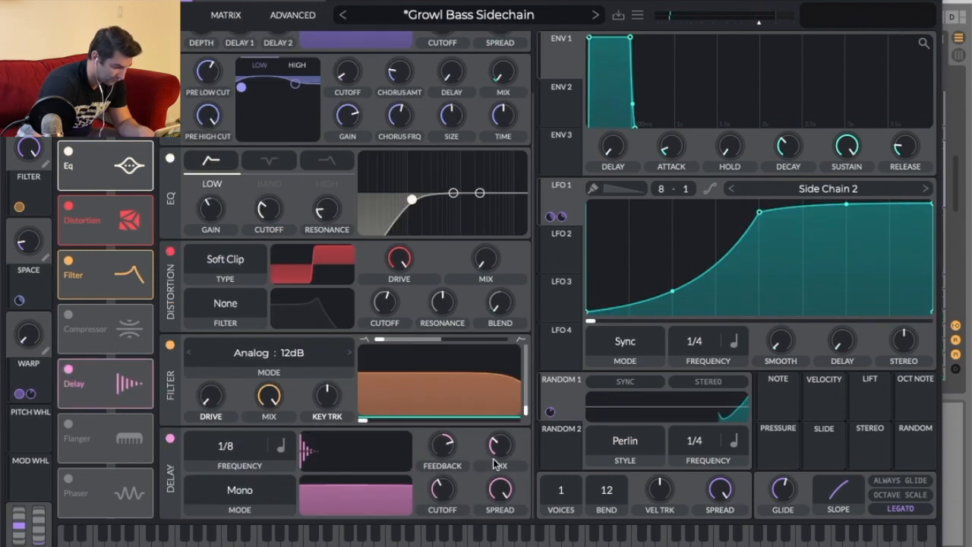
{"action": "left_click_drag", "start_coordinate": [497, 443], "coordinate": [497, 379]}
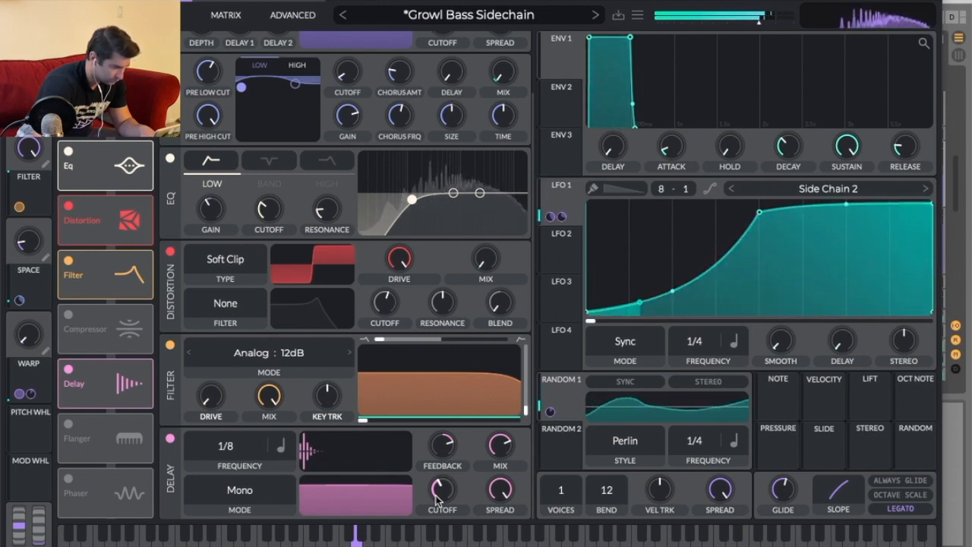
Audition the delay's Ping Pong, Stereo and Mono modes.
{"action": "left_click", "coordinate": [92, 14]}
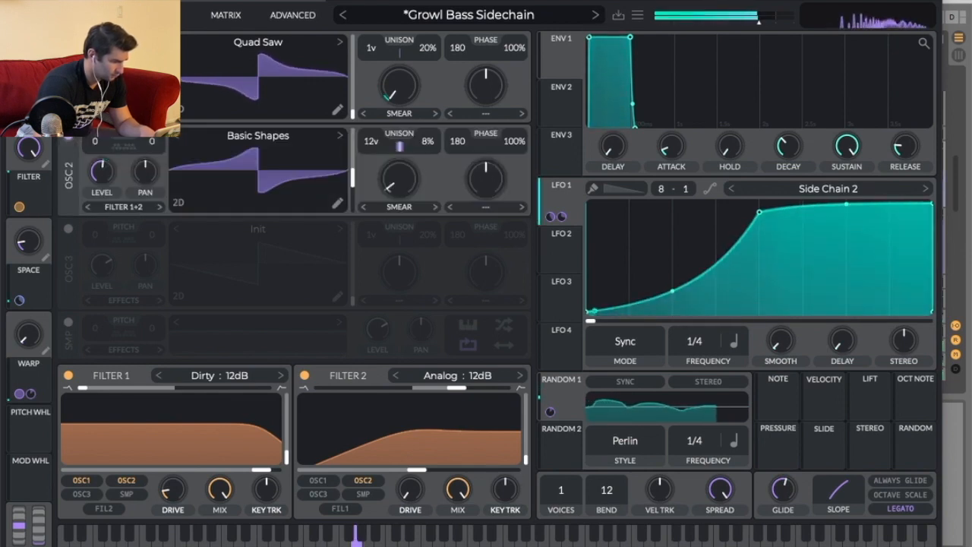
{"action": "left_click", "coordinate": [158, 14]}
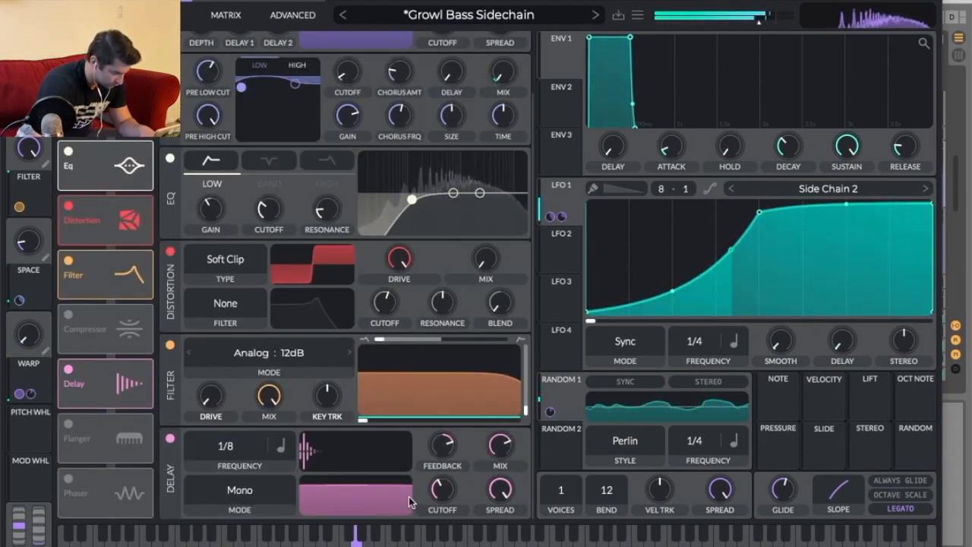
{"action": "left_click", "coordinate": [242, 490]}
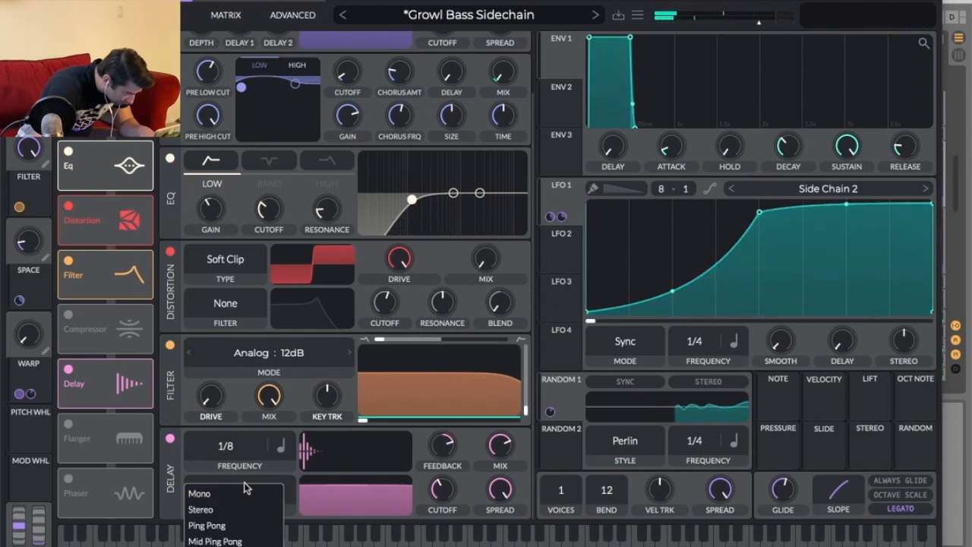
{"action": "left_click", "coordinate": [242, 524]}
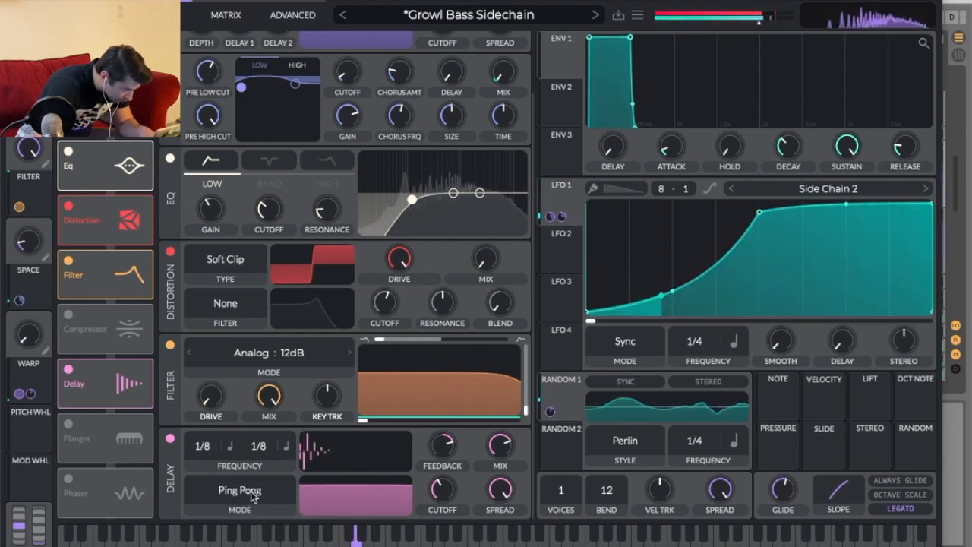
{"action": "left_click", "coordinate": [252, 495]}
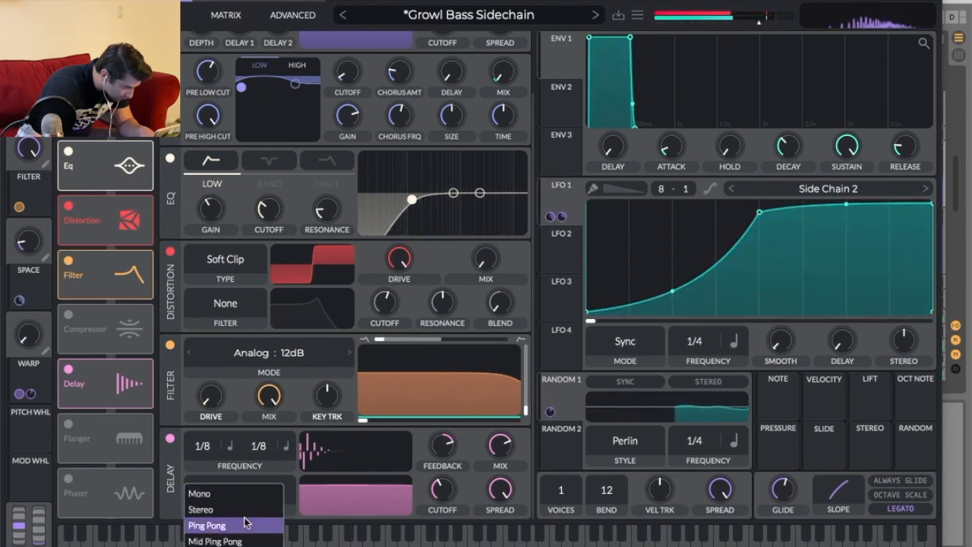
{"action": "left_click", "coordinate": [244, 523]}
{"action": "left_click", "coordinate": [240, 492]}
{"action": "left_click", "coordinate": [236, 510]}
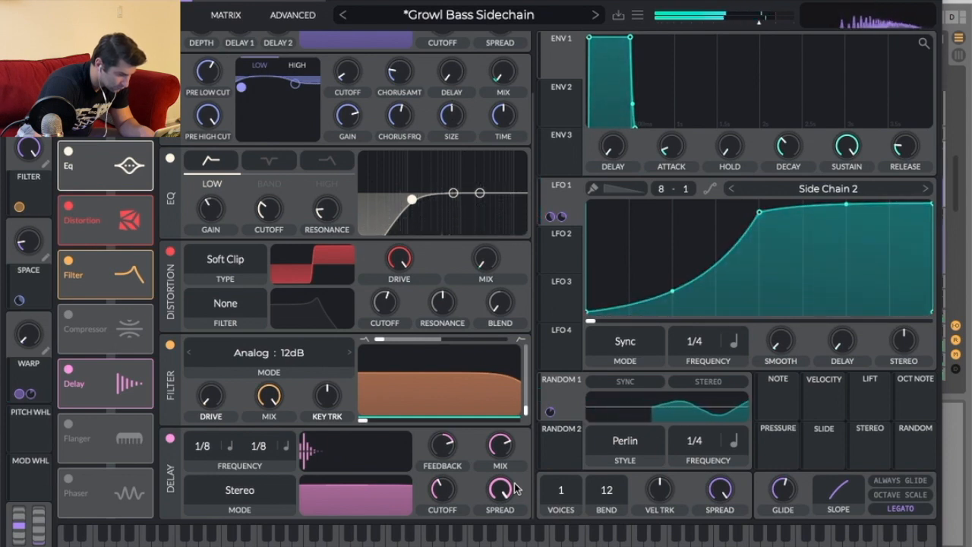
{"action": "left_click", "coordinate": [239, 490]}
{"action": "left_click", "coordinate": [249, 502]}
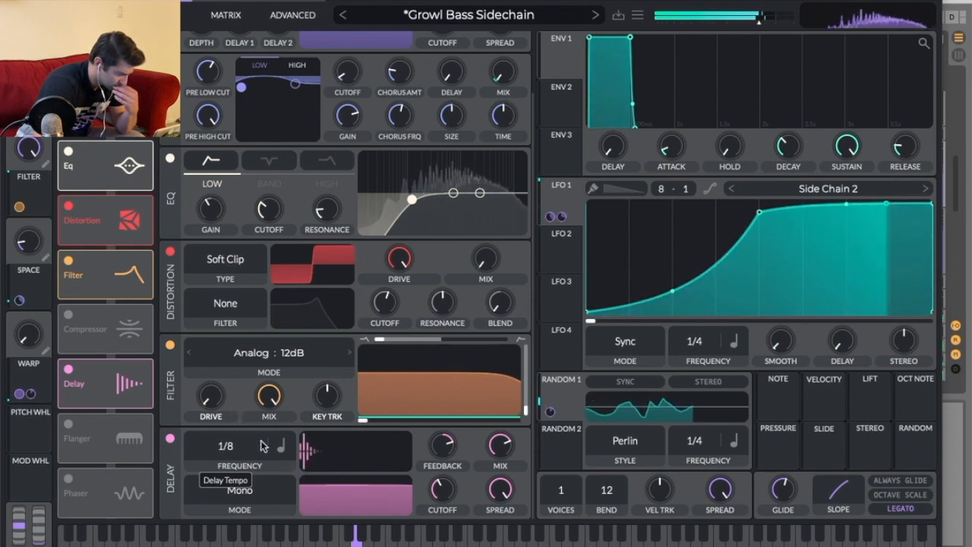
Set the delay's feedback to about 59% and its mode to Stereo, then close the synth window.
{"action": "left_click_drag", "start_coordinate": [447, 448], "coordinate": [448, 441]}
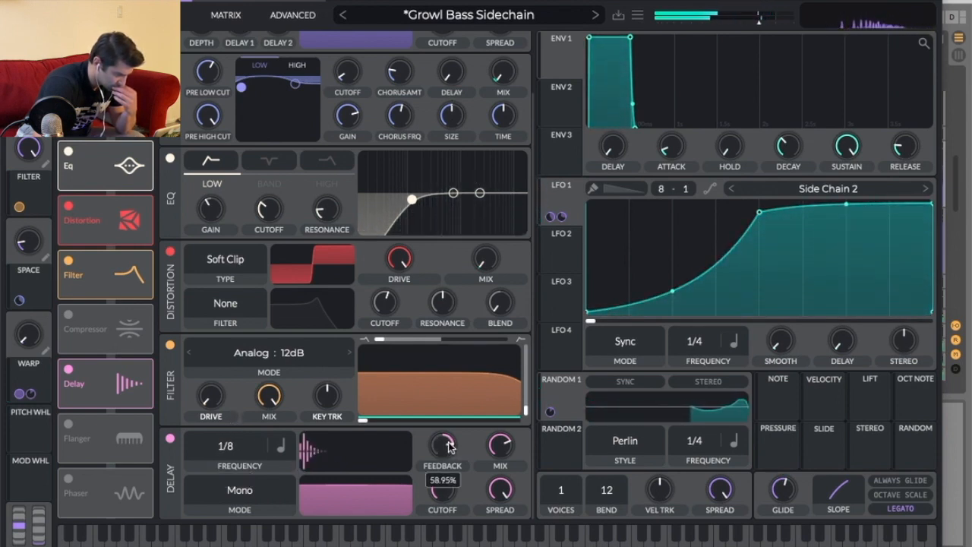
{"action": "left_click", "coordinate": [235, 506]}
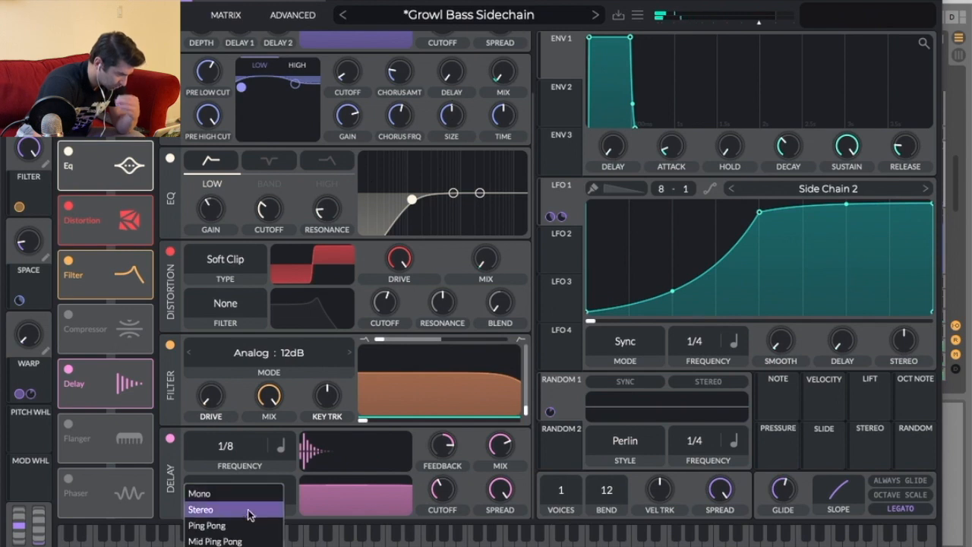
{"action": "left_click", "coordinate": [247, 512]}
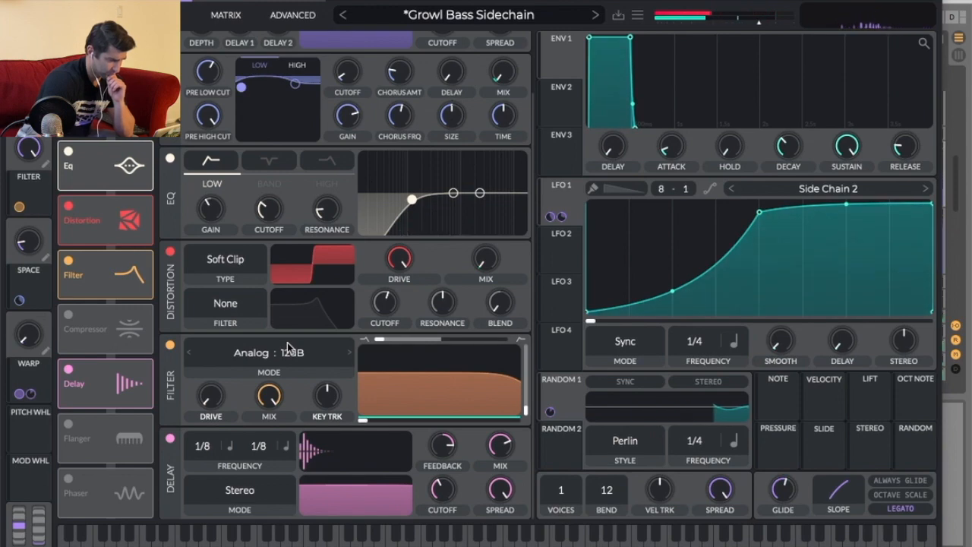
{"action": "key", "text": "super+alt+p"}
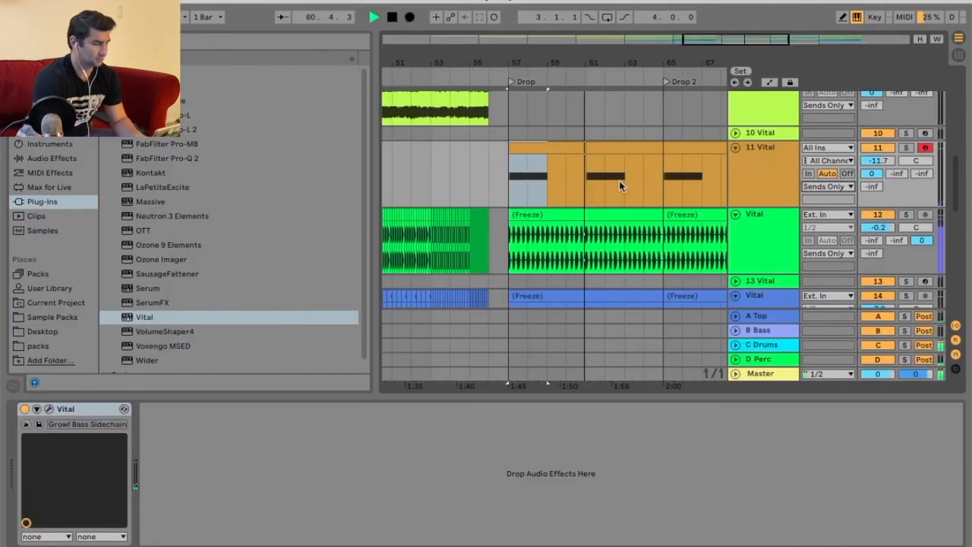
Duplicate the track 11 sub-bass MIDI track.
{"action": "left_click_drag", "start_coordinate": [598, 58], "coordinate": [549, 59]}
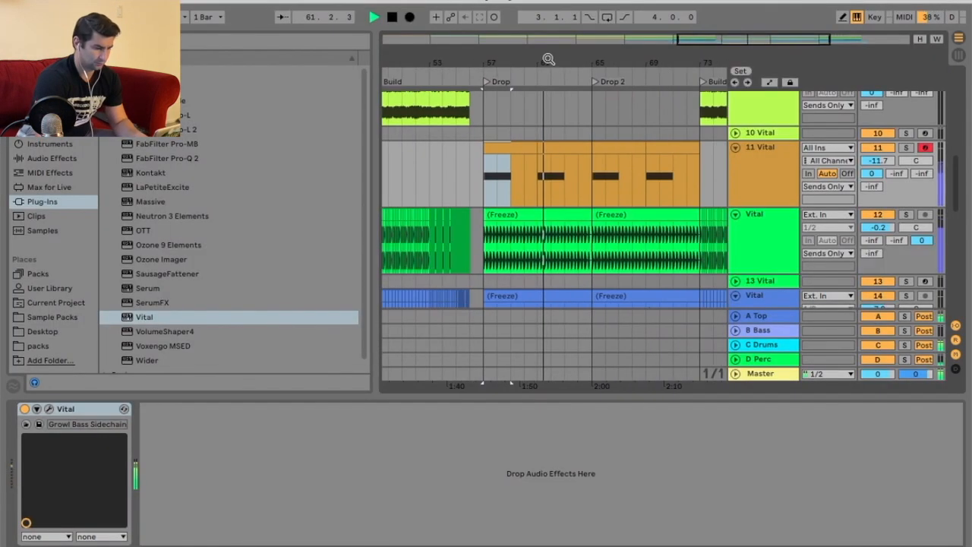
{"action": "left_click", "coordinate": [762, 169]}
{"action": "key", "text": "space"}
{"action": "right_click", "coordinate": [761, 169]}
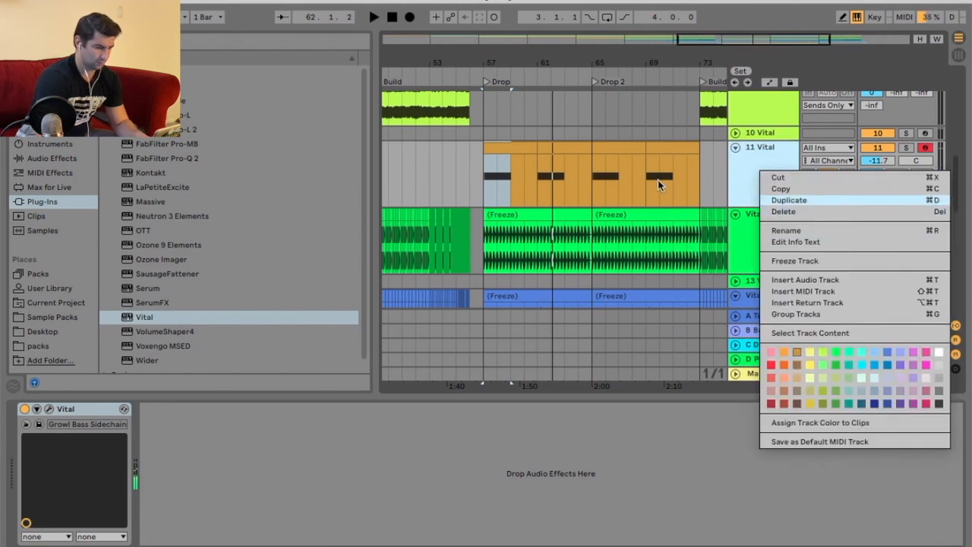
{"action": "key", "text": "Return"}
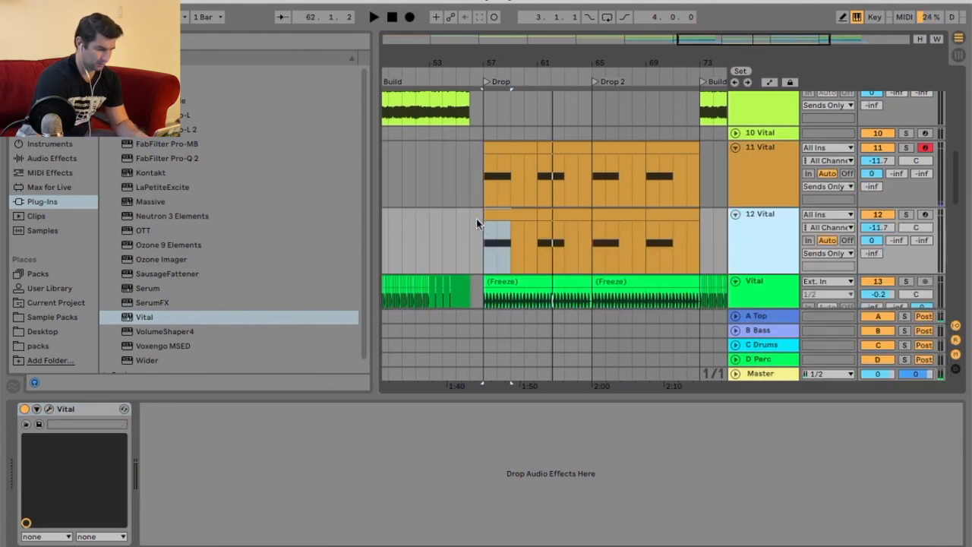
Deactivate all clips on the duplicated track 12 from the Drop through Drop 2.
{"action": "left_click_drag", "start_coordinate": [479, 225], "coordinate": [718, 217]}
{"action": "right_click", "coordinate": [674, 210]}
{"action": "left_click", "coordinate": [740, 326]}
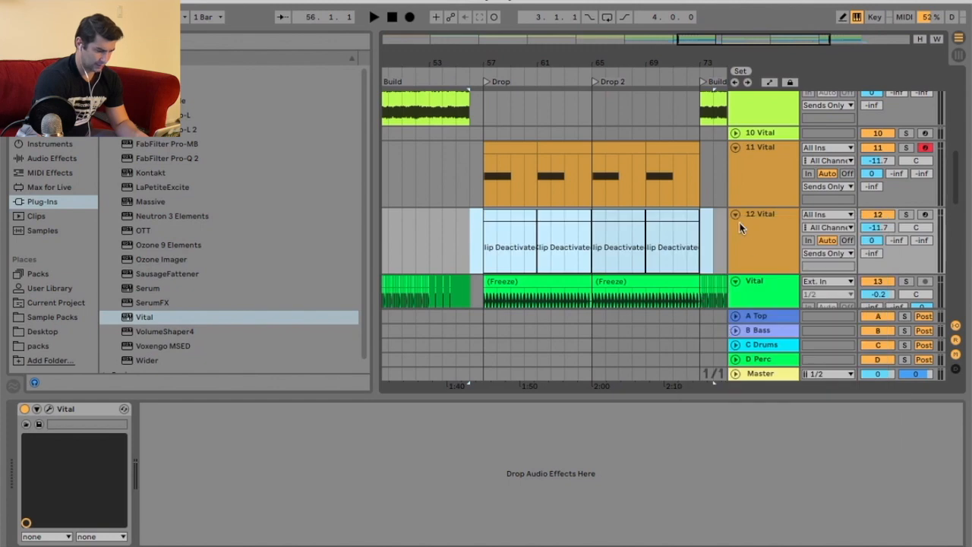
Freeze track 11.
{"action": "left_click", "coordinate": [735, 214]}
{"action": "right_click", "coordinate": [750, 157]}
{"action": "left_click", "coordinate": [756, 252]}
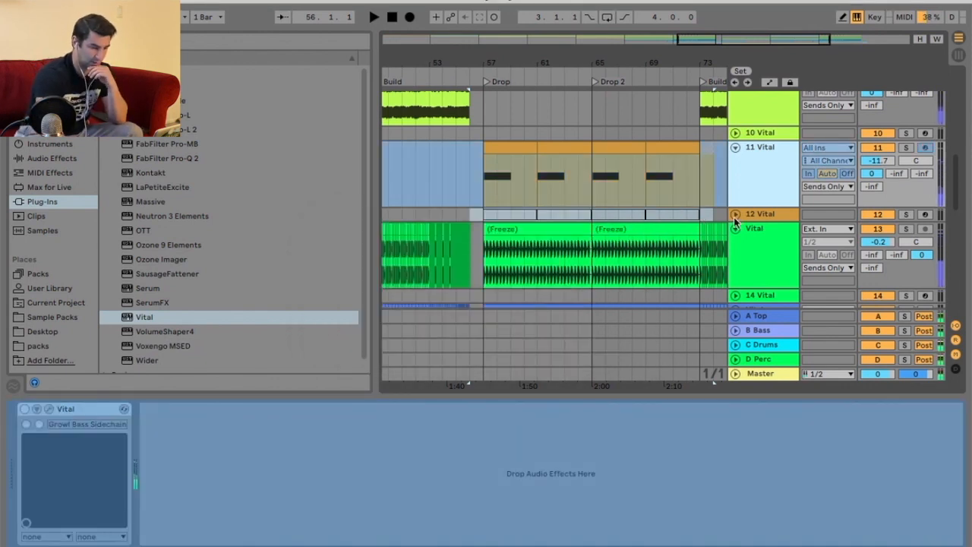
{"action": "left_click", "coordinate": [735, 215]}
{"action": "left_click", "coordinate": [887, 217]}
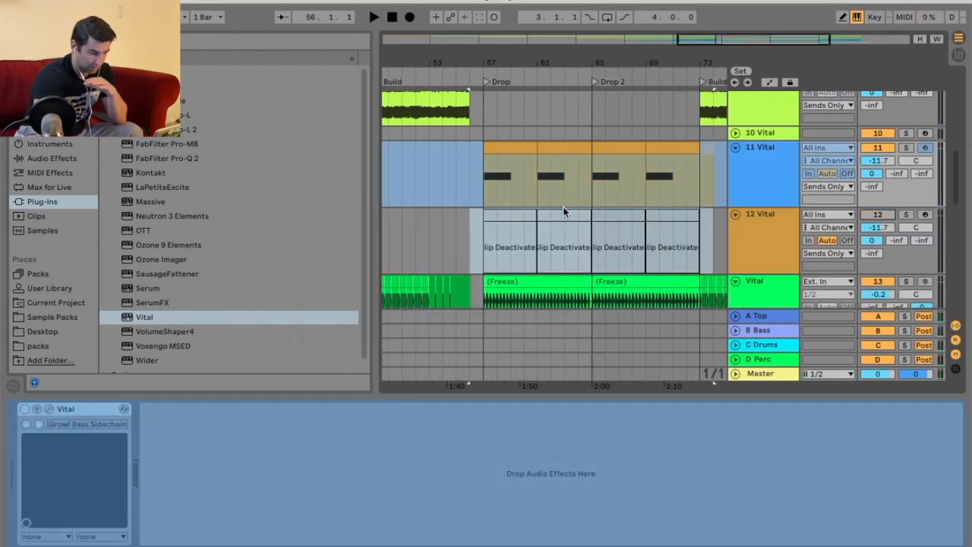
{"action": "left_click", "coordinate": [517, 215]}
{"action": "right_click", "coordinate": [521, 217]}
{"action": "left_click", "coordinate": [541, 351]}
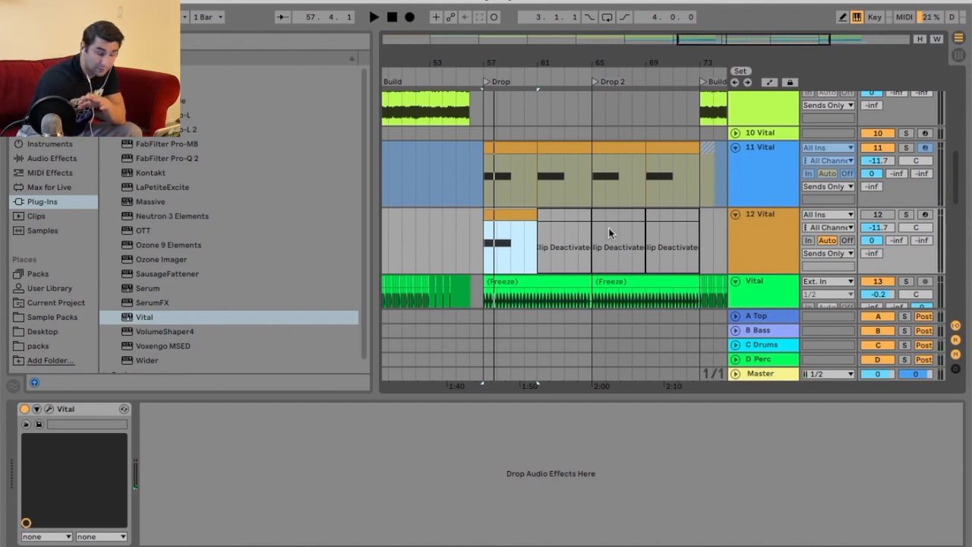
{"action": "right_click", "coordinate": [522, 221]}
{"action": "left_click", "coordinate": [580, 354]}
{"action": "key", "text": "space"}
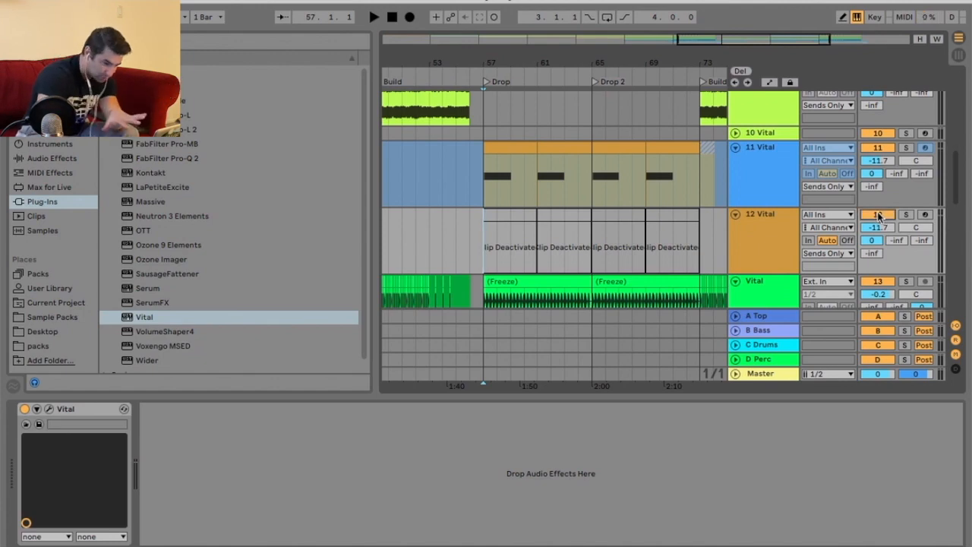
Collapse track 12 and flatten the frozen track 11 into audio.
{"action": "left_click", "coordinate": [735, 216]}
{"action": "right_click", "coordinate": [747, 157]}
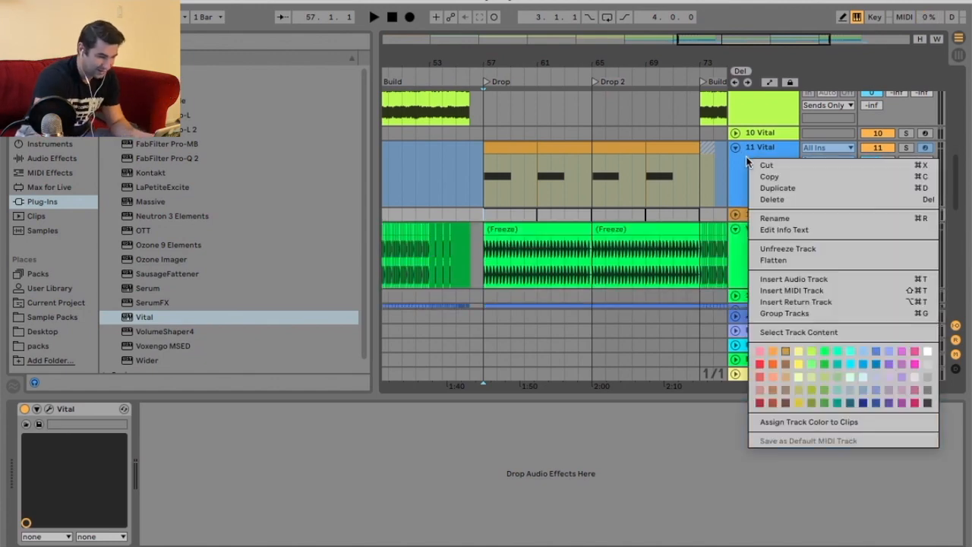
{"action": "left_click", "coordinate": [773, 260]}
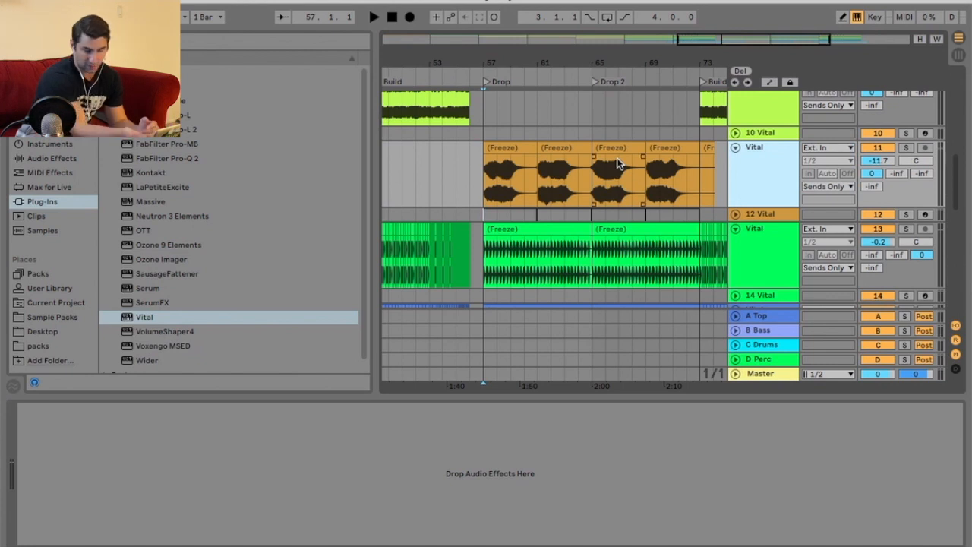
Play from the Drop and lower the flattened track 11's volume to -9.8 dB.
{"action": "left_click", "coordinate": [474, 75]}
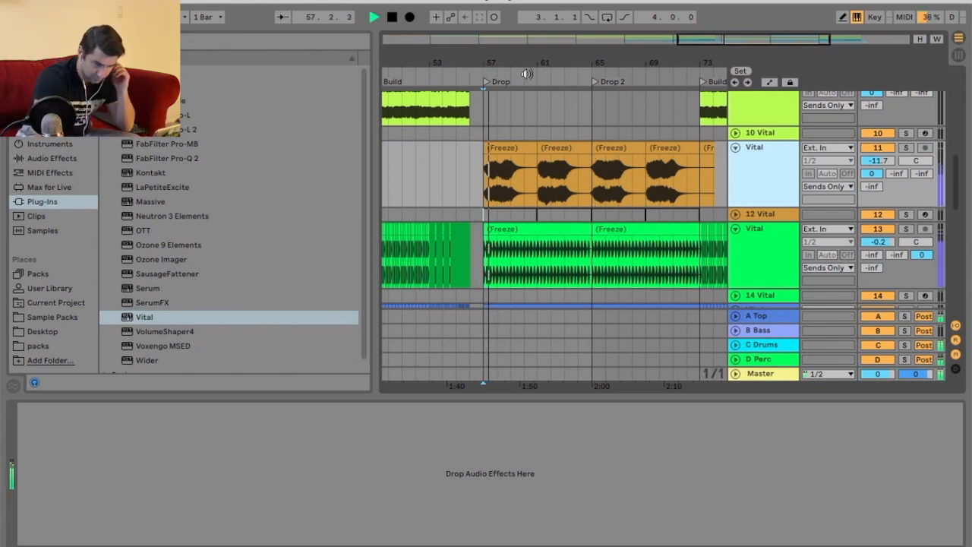
{"action": "left_click_drag", "start_coordinate": [874, 161], "coordinate": [874, 147]}
{"action": "scroll", "coordinate": [738, 176], "scroll_direction": "down", "scroll_amount": 2}
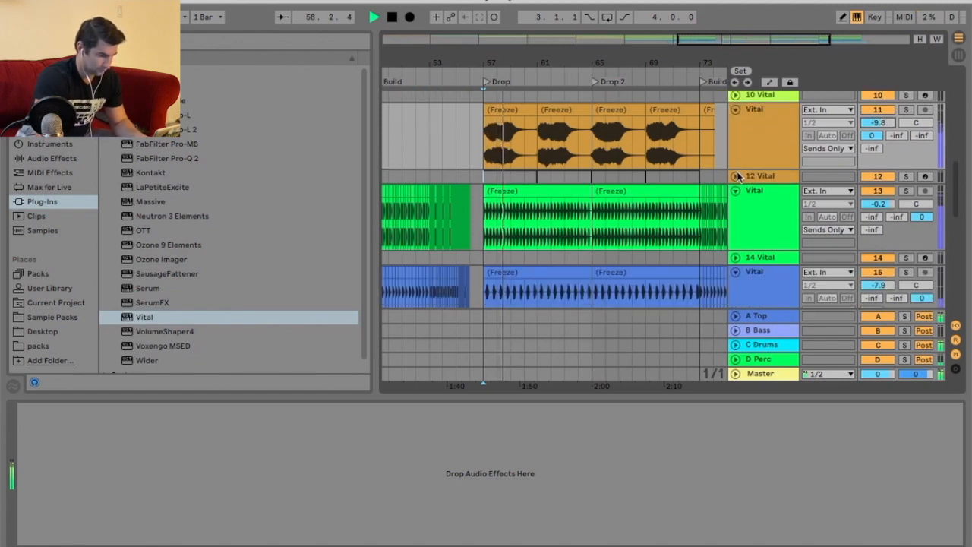
{"action": "scroll", "coordinate": [738, 176], "scroll_direction": "down", "scroll_amount": 3}
{"action": "scroll", "coordinate": [747, 175], "scroll_direction": "up", "scroll_amount": 2}
Insert a new MIDI track below track 12.
{"action": "right_click", "coordinate": [769, 158]}
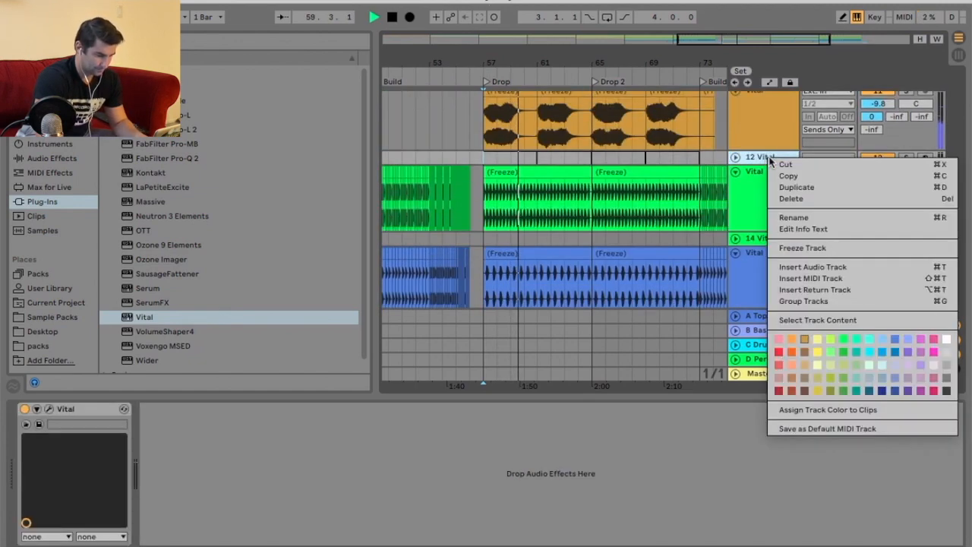
{"action": "left_click", "coordinate": [816, 278]}
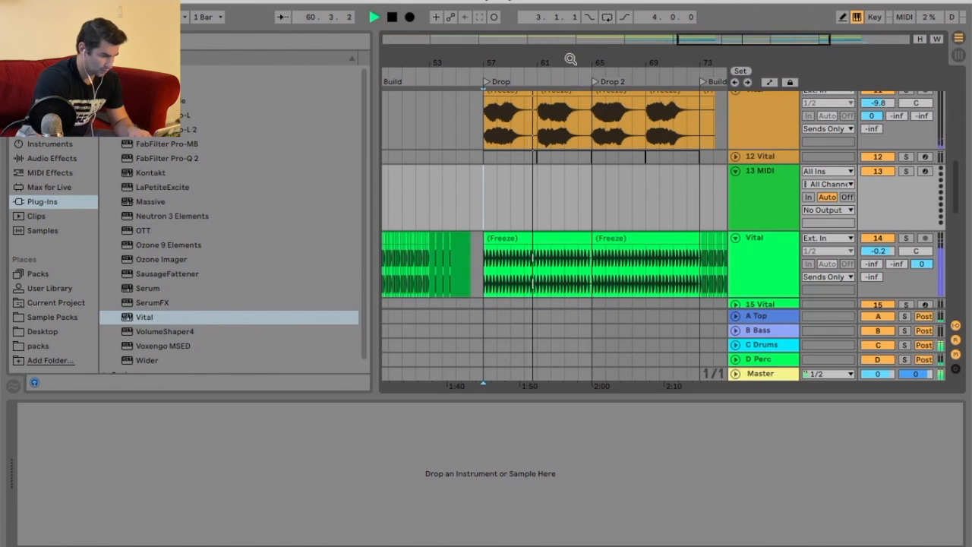
{"action": "key", "text": "space"}
Reactivate the deactivated intro clip on track 2 and solo track 2 to audition it.
{"action": "left_click_drag", "start_coordinate": [570, 59], "coordinate": [570, 26]}
{"action": "scroll", "coordinate": [525, 166], "scroll_direction": "up", "scroll_amount": 12}
{"action": "scroll", "coordinate": [525, 156], "scroll_direction": "down", "scroll_amount": 3}
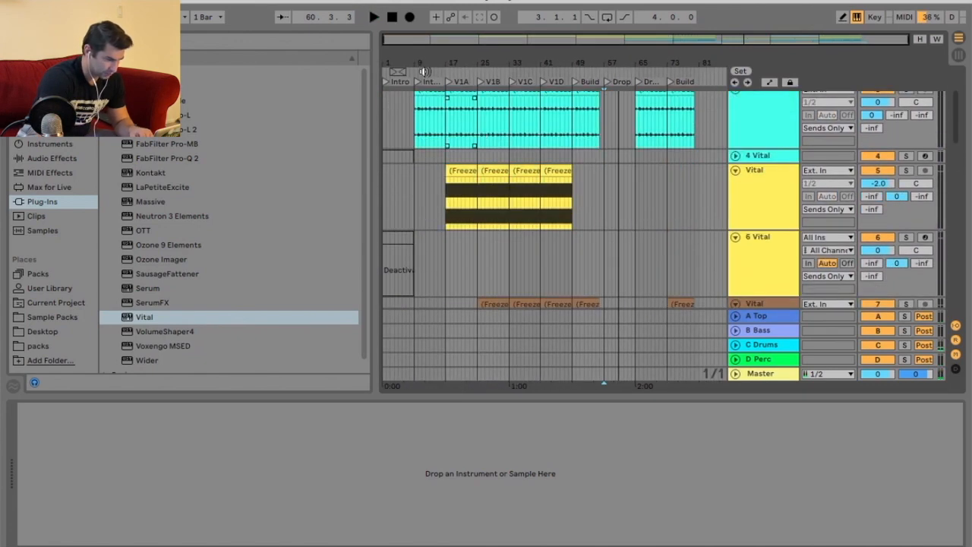
{"action": "left_click_drag", "start_coordinate": [413, 60], "coordinate": [421, 99]}
{"action": "scroll", "coordinate": [452, 183], "scroll_direction": "up", "scroll_amount": 3}
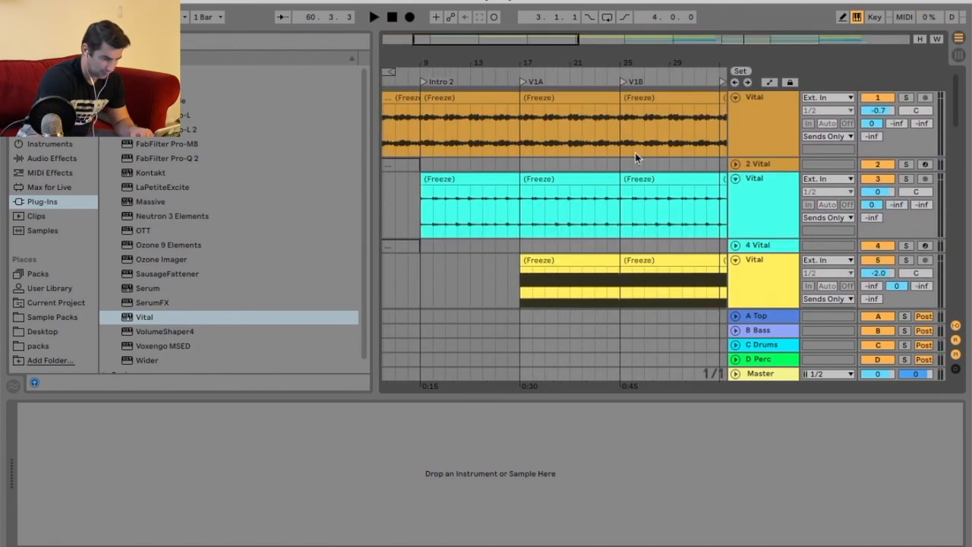
{"action": "scroll", "coordinate": [666, 161], "scroll_direction": "left", "scroll_amount": 3}
{"action": "left_click", "coordinate": [736, 164]}
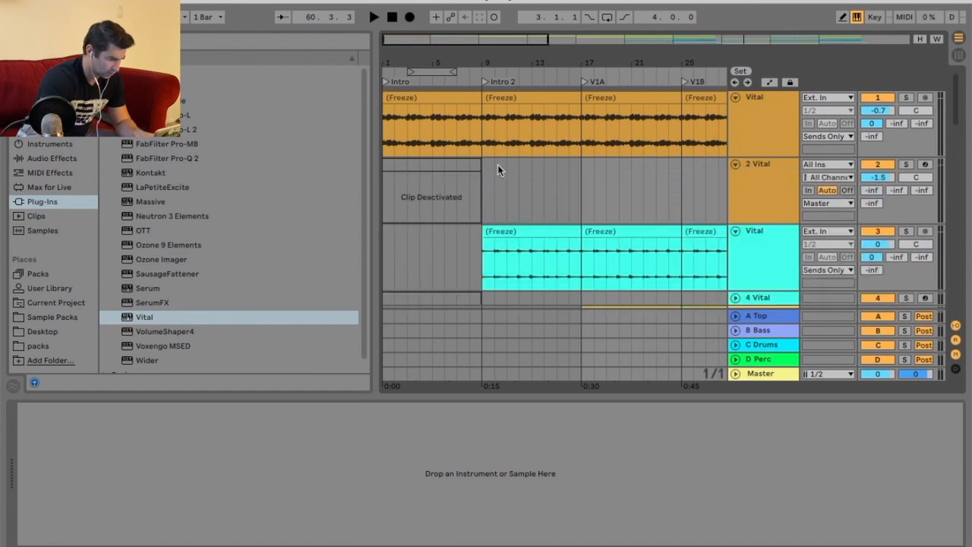
{"action": "right_click", "coordinate": [472, 161]}
{"action": "left_click", "coordinate": [515, 304]}
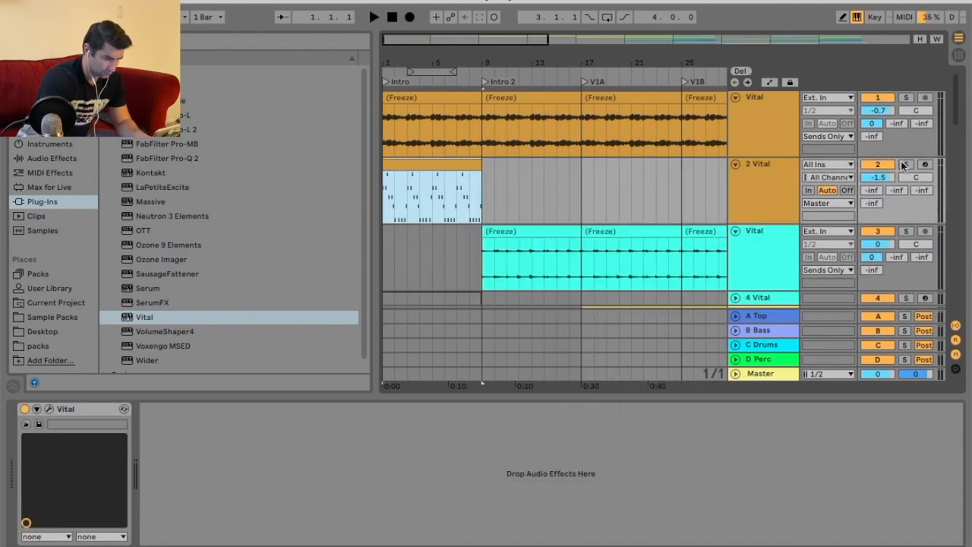
{"action": "left_click", "coordinate": [905, 164]}
{"action": "key", "text": "space"}
{"action": "key", "text": "space"}
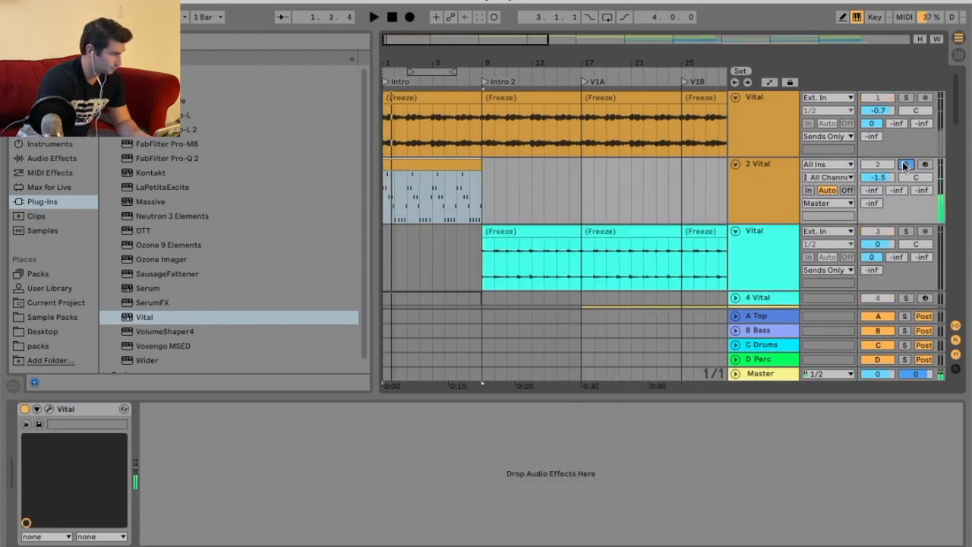
Copy the intro clip on track 2, deactivate it again and collapse the track.
{"action": "right_click", "coordinate": [423, 161]}
{"action": "left_click", "coordinate": [432, 167]}
{"action": "right_click", "coordinate": [463, 166]}
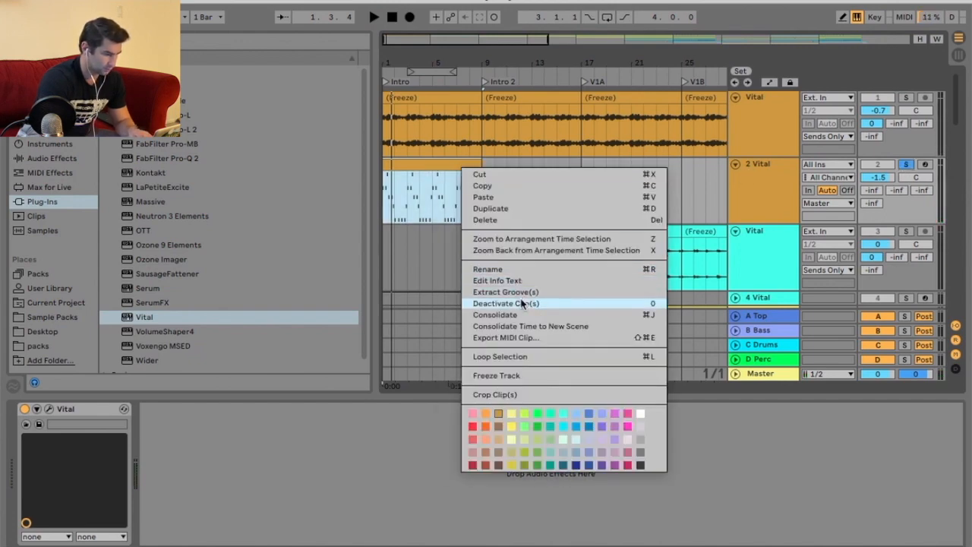
{"action": "left_click", "coordinate": [521, 303]}
{"action": "left_click", "coordinate": [734, 163]}
Paste the copied clip into the new MIDI track 13 from bar 57 to bar 65.
{"action": "double_click", "coordinate": [662, 64]}
{"action": "scroll", "coordinate": [607, 199], "scroll_direction": "down", "scroll_amount": 12}
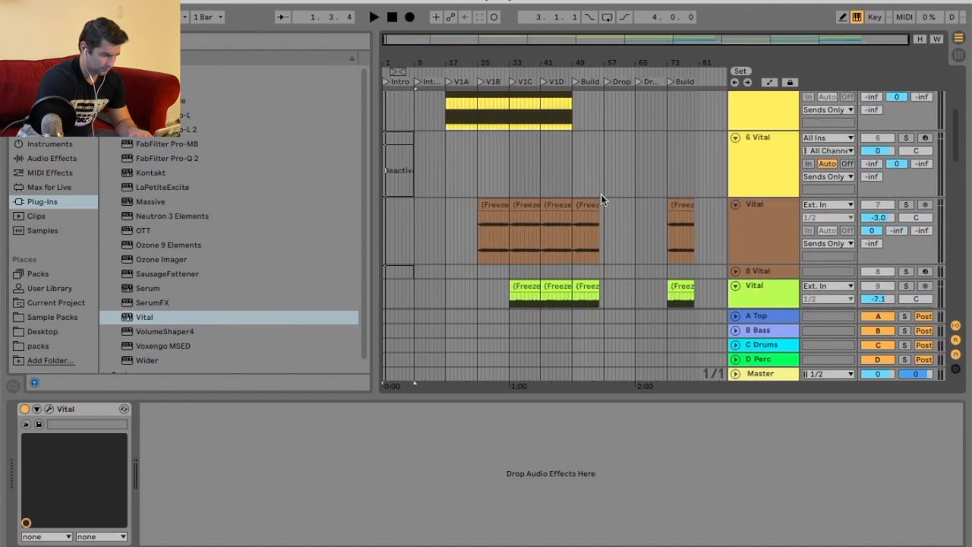
{"action": "left_click_drag", "start_coordinate": [629, 63], "coordinate": [549, 155]}
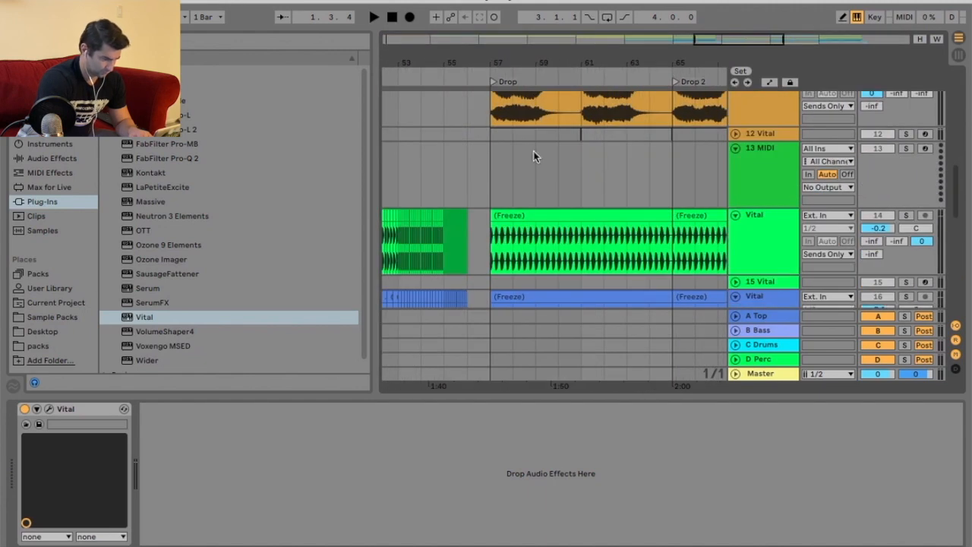
{"action": "left_click_drag", "start_coordinate": [494, 169], "coordinate": [672, 170]}
{"action": "key", "text": "ctrl+v"}
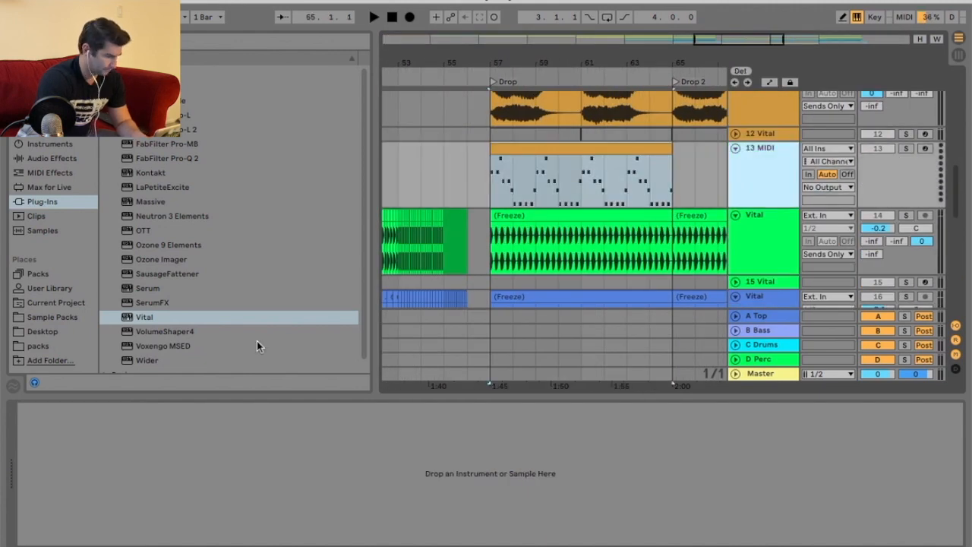
Load the Vital synth onto track 13 and reposition its window.
{"action": "left_click", "coordinate": [166, 319]}
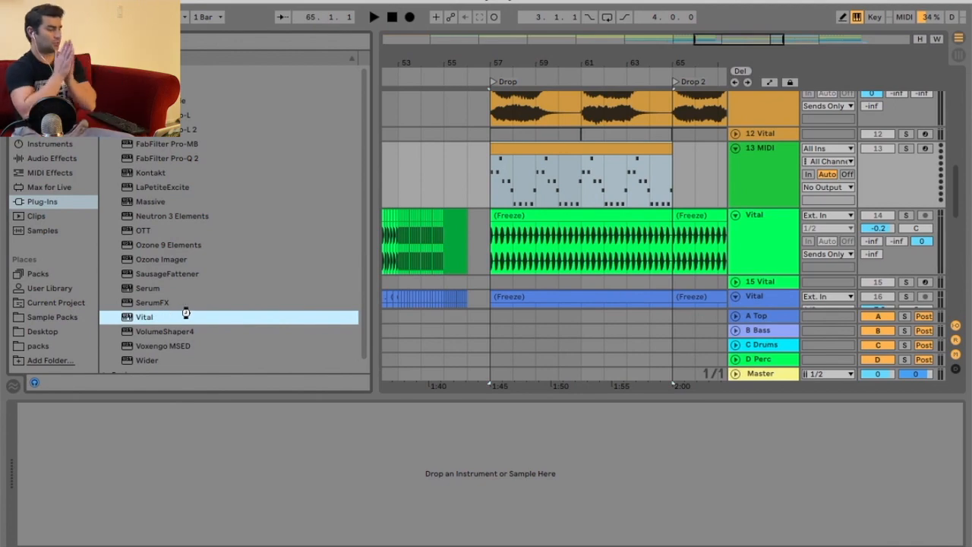
{"action": "double_click", "coordinate": [185, 314]}
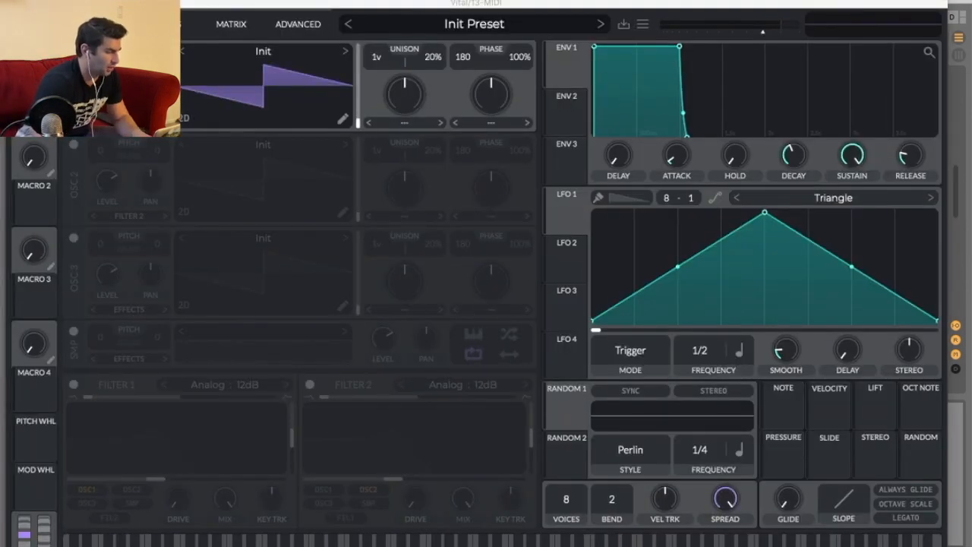
{"action": "left_click_drag", "start_coordinate": [495, 11], "coordinate": [572, 431]}
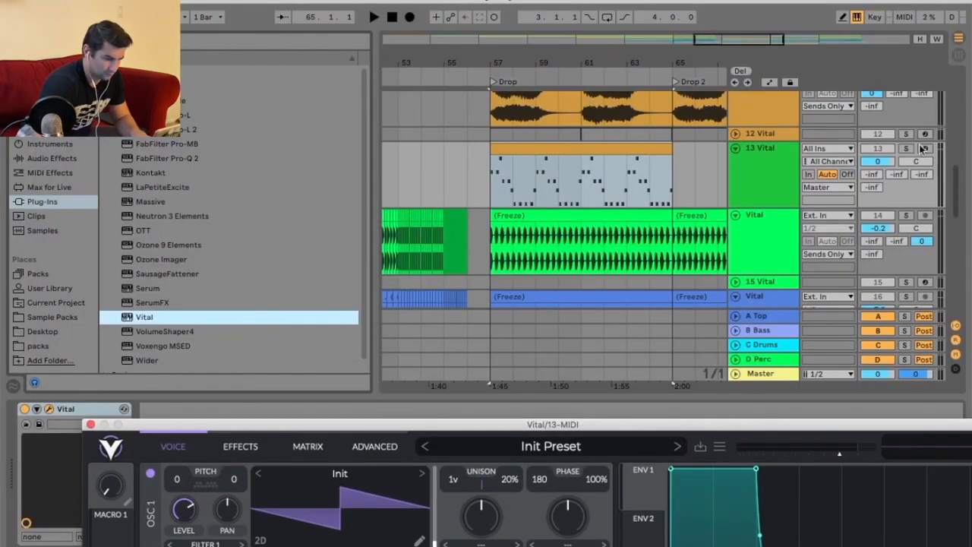
{"action": "left_click_drag", "start_coordinate": [665, 429], "coordinate": [639, 76]}
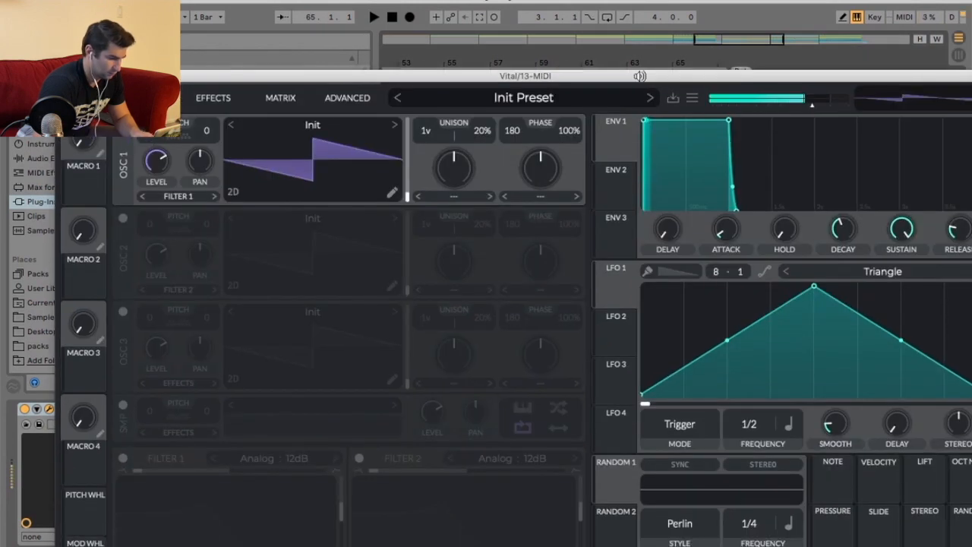
Switch oscillator 1 to the Basic Shapes wavetable, raise its frame position, and close the synth window.
{"action": "left_click", "coordinate": [394, 125]}
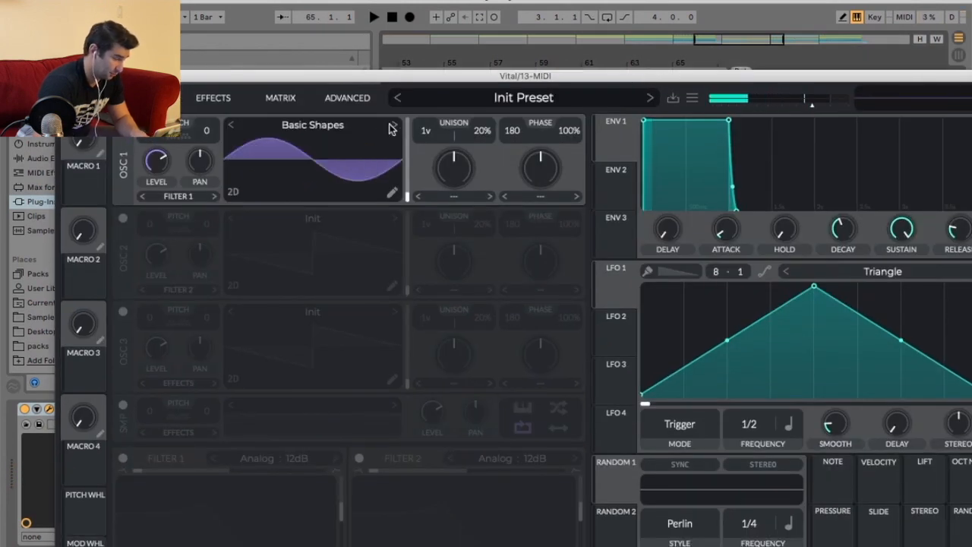
{"action": "left_click_drag", "start_coordinate": [408, 194], "coordinate": [408, 153]}
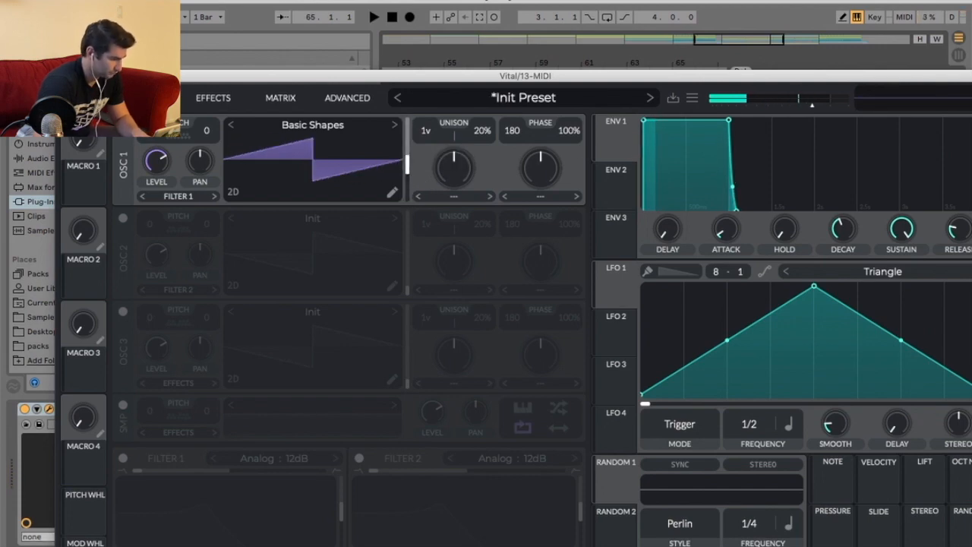
{"action": "left_click", "coordinate": [64, 76]}
Open the pasted clip on track 13 in the piano roll and delete all its notes.
{"action": "key", "text": "space"}
{"action": "double_click", "coordinate": [570, 150]}
{"action": "key", "text": "space"}
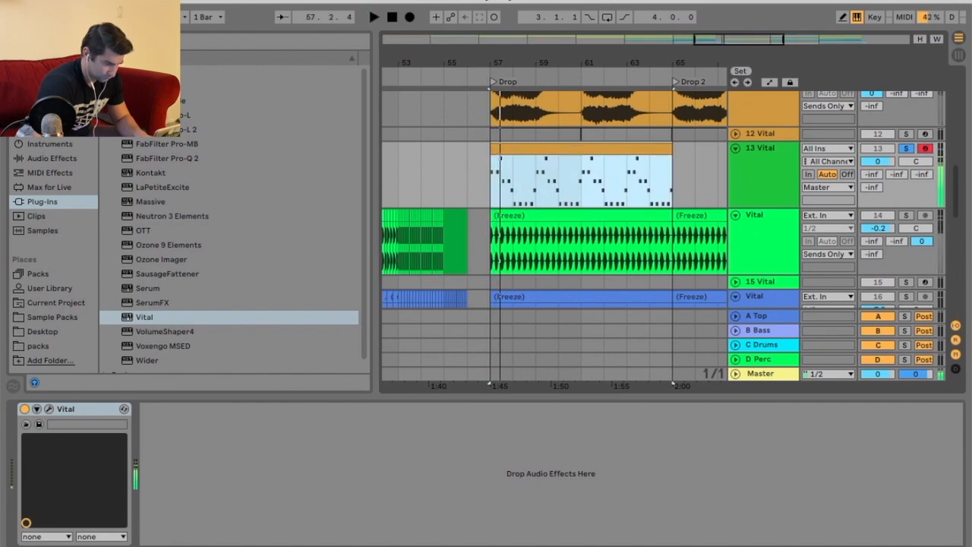
{"action": "key", "text": "space"}
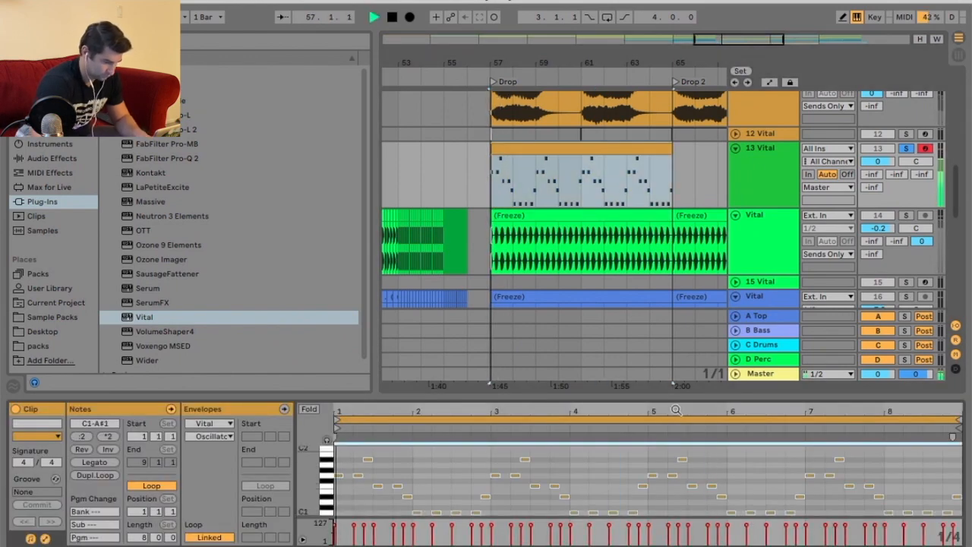
{"action": "left_click_drag", "start_coordinate": [672, 397], "coordinate": [672, 174]}
{"action": "key", "text": "space"}
{"action": "key", "text": "ctrl+a"}
{"action": "key", "text": "Delete"}
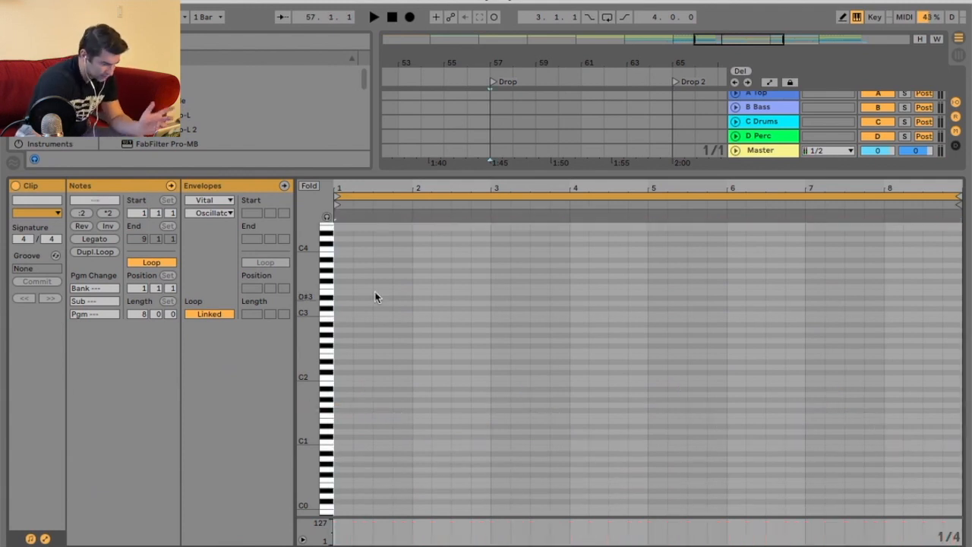
Draw the opening notes of a new bass line around F1 at the start of the clip.
{"action": "left_click_drag", "start_coordinate": [349, 185], "coordinate": [353, 228]}
{"action": "left_click", "coordinate": [346, 406]}
{"action": "key", "text": "space"}
{"action": "key", "text": "space"}
{"action": "double_click", "coordinate": [339, 405]}
{"action": "key", "text": "space"}
{"action": "key", "text": "Down"}
{"action": "key", "text": "Down"}
{"action": "key", "text": "space"}
{"action": "double_click", "coordinate": [363, 404]}
{"action": "key", "text": "space"}
{"action": "left_click_drag", "start_coordinate": [366, 195], "coordinate": [409, 260]}
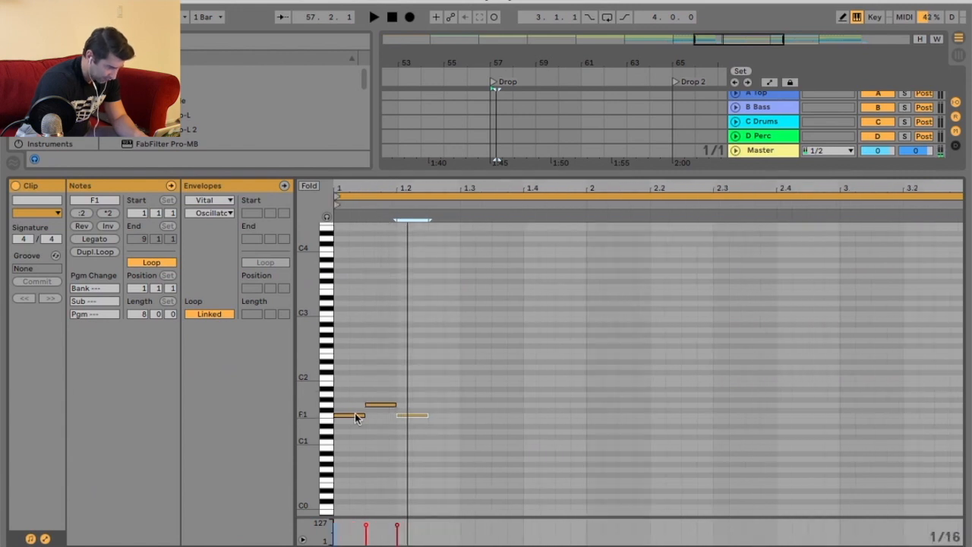
{"action": "mouse_move", "coordinate": [362, 415]}
{"action": "left_mouse_down"}
{"action": "mouse_move", "coordinate": [346, 415]}
{"action": "mouse_move", "coordinate": [365, 404]}
{"action": "left_mouse_up"}
{"action": "key", "text": "space"}
Select all the notes and transpose them down one octave.
{"action": "key", "text": "space"}
{"action": "key", "text": "space"}
Add two more F0 notes after the first ones in the opening beats.
{"action": "key", "text": "space"}
{"action": "left_click", "coordinate": [386, 409]}
{"action": "key", "text": "super+a"}
{"action": "key", "text": "shift+Down"}
{"action": "key", "text": "space"}
{"action": "scroll", "coordinate": [387, 406], "scroll_direction": "down", "scroll_amount": 2}
{"action": "mouse_move", "coordinate": [407, 446]}
{"action": "left_mouse_down"}
{"action": "mouse_move", "coordinate": [342, 440]}
{"action": "mouse_move", "coordinate": [357, 451]}
{"action": "mouse_move", "coordinate": [409, 438]}
{"action": "mouse_move", "coordinate": [394, 438]}
{"action": "mouse_move", "coordinate": [392, 451]}
{"action": "left_mouse_up"}
{"action": "key", "text": "super+z"}
{"action": "left_click", "coordinate": [446, 409]}
{"action": "key", "text": "space"}
{"action": "key", "text": "space"}
{"action": "key", "text": "space"}
{"action": "left_click", "coordinate": [396, 451]}
{"action": "key", "text": "space"}
{"action": "key", "text": "space"}
{"action": "key", "text": "space"}
{"action": "key", "text": "space"}
{"action": "double_click", "coordinate": [425, 448]}
{"action": "key", "text": "space"}
{"action": "double_click", "coordinate": [455, 447]}
Complete the one-bar pattern with notes at G0, A#0, G0 and F0.
{"action": "key", "text": "space"}
{"action": "key", "text": "space"}
{"action": "left_click", "coordinate": [466, 439]}
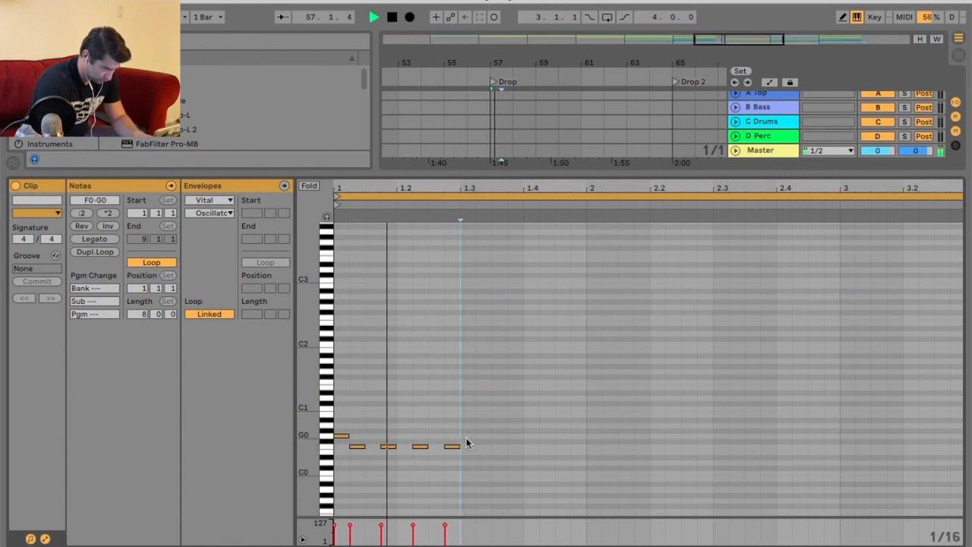
{"action": "double_click", "coordinate": [466, 437]}
{"action": "key", "text": "space"}
{"action": "key", "text": "space"}
{"action": "left_click", "coordinate": [490, 425]}
{"action": "left_click", "coordinate": [501, 423]}
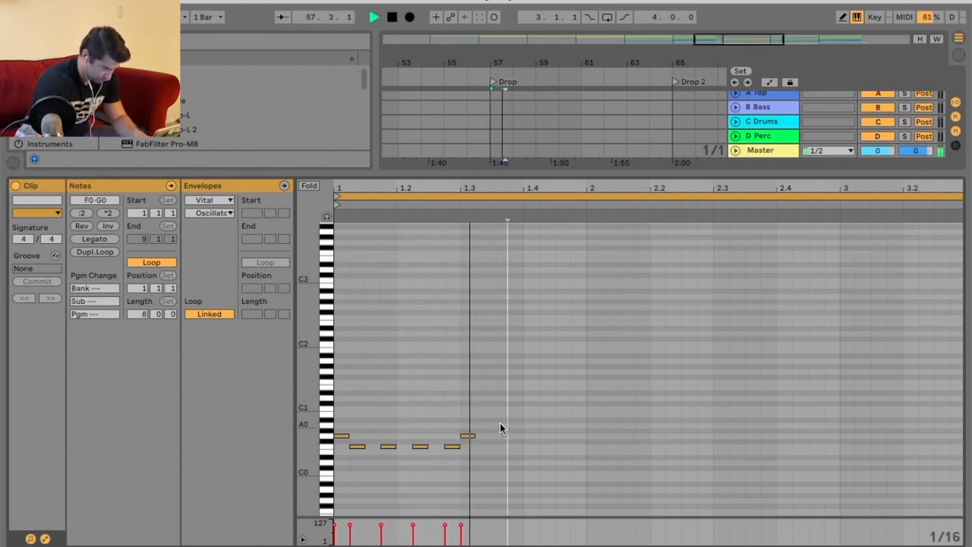
{"action": "double_click", "coordinate": [500, 421]}
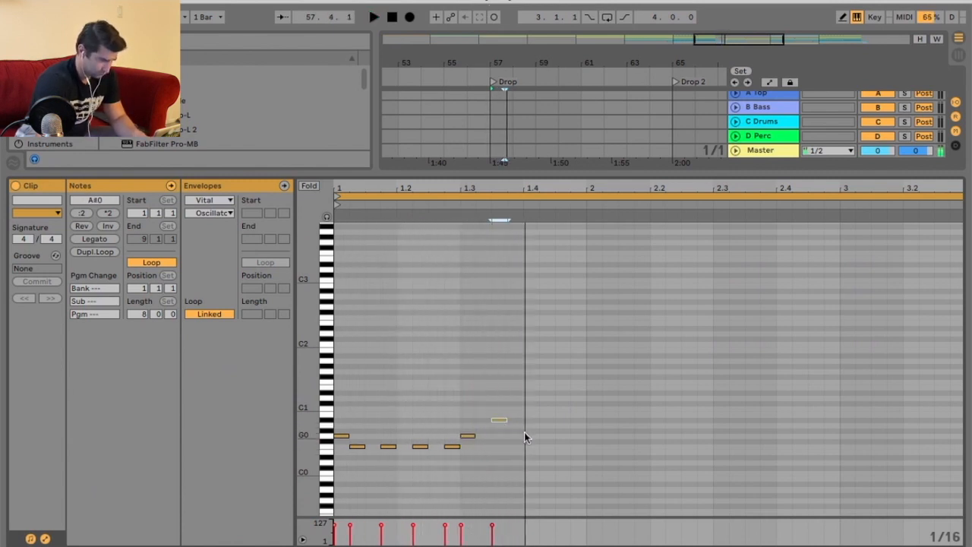
{"action": "double_click", "coordinate": [529, 436]}
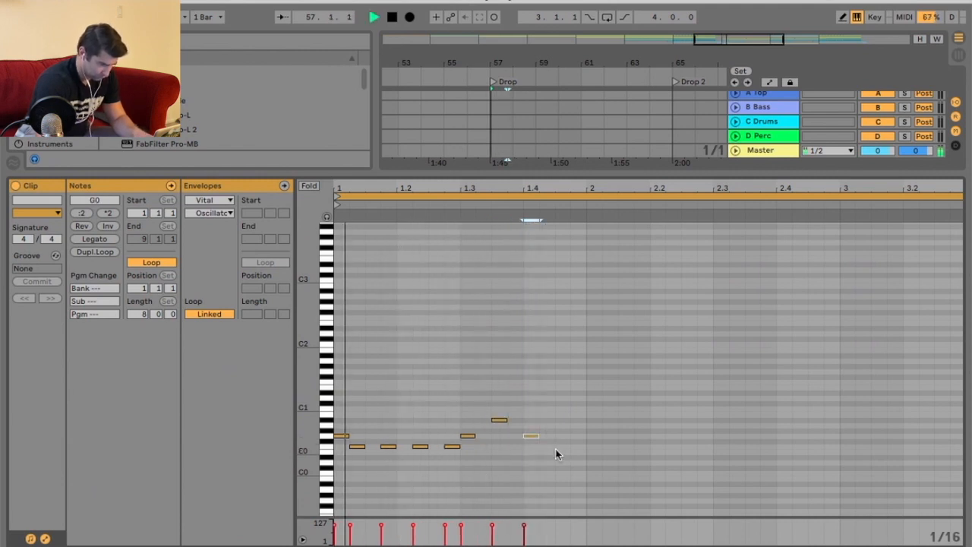
{"action": "double_click", "coordinate": [561, 446]}
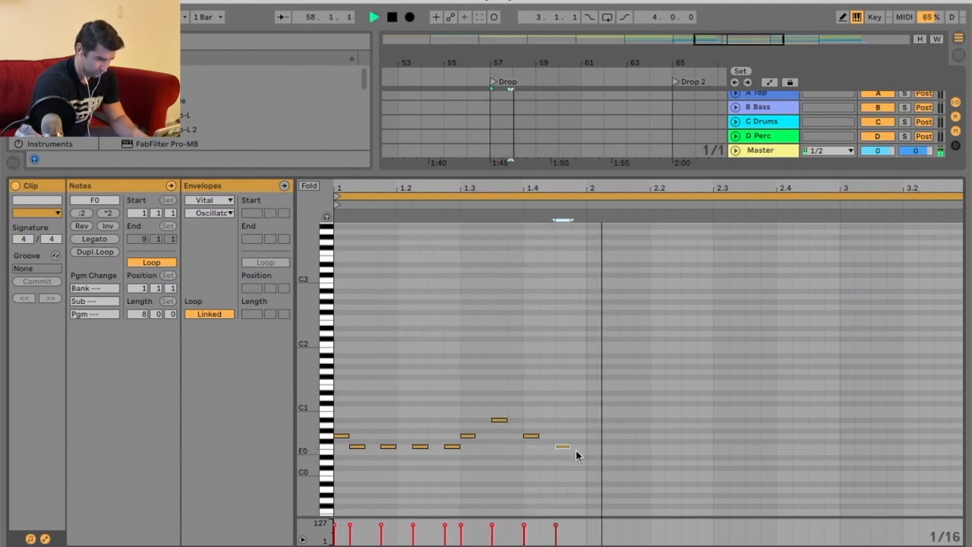
Try moving the bar's last note up to G0, then undo the move.
{"action": "key", "text": "space"}
{"action": "left_click_drag", "start_coordinate": [582, 402], "coordinate": [347, 493]}
{"action": "left_click", "coordinate": [572, 439]}
{"action": "key", "text": "space"}
{"action": "left_click_drag", "start_coordinate": [565, 447], "coordinate": [563, 438]}
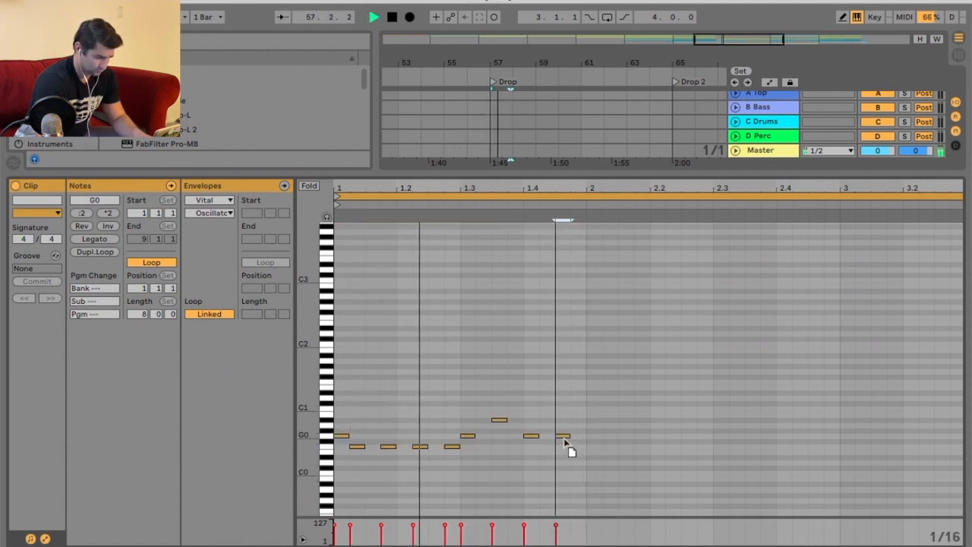
{"action": "left_click", "coordinate": [577, 413]}
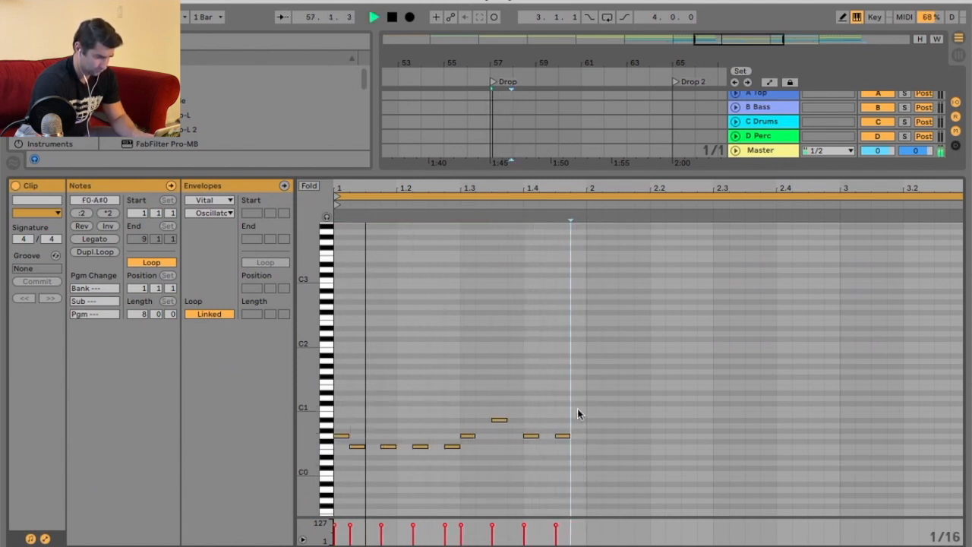
{"action": "key", "text": "ctrl+z"}
Select the one-bar pattern and duplicate it repeatedly across the clip's eight bars.
{"action": "key", "text": "space"}
{"action": "left_click_drag", "start_coordinate": [582, 403], "coordinate": [341, 487]}
{"action": "key", "text": "ctrl+d"}
{"action": "key", "text": "ctrl+d"}
{"action": "left_click_drag", "start_coordinate": [687, 188], "coordinate": [479, 188]}
{"action": "key", "text": "ctrl+d"}
{"action": "key", "text": "ctrl+d"}
{"action": "key", "text": "ctrl+d"}
{"action": "key", "text": "ctrl+d"}
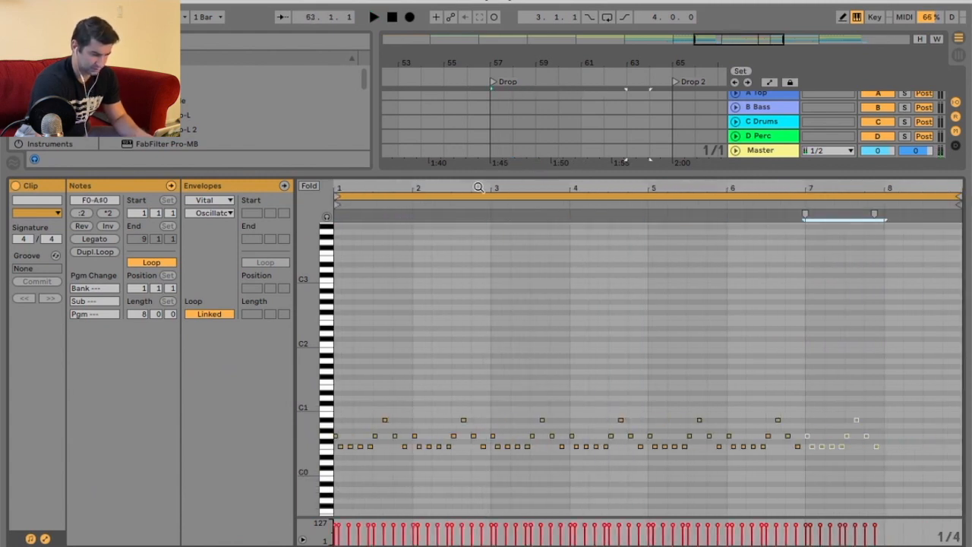
Duplicate the one-bar pattern once more and play the arrangement to audition the new bass line.
{"action": "key", "text": "ctrl+d"}
{"action": "key", "text": "space"}
{"action": "left_click_drag", "start_coordinate": [508, 172], "coordinate": [509, 290]}
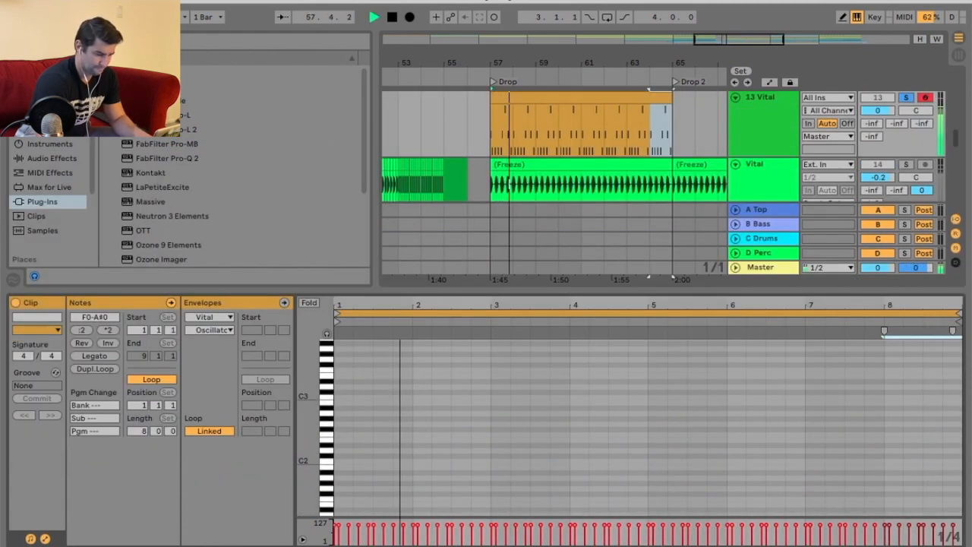
Open the Vital synth window on the new bass track and slightly adjust oscillator 1's level.
{"action": "key", "text": "shift+Tab"}
{"action": "mouse_move", "coordinate": [434, 542]}
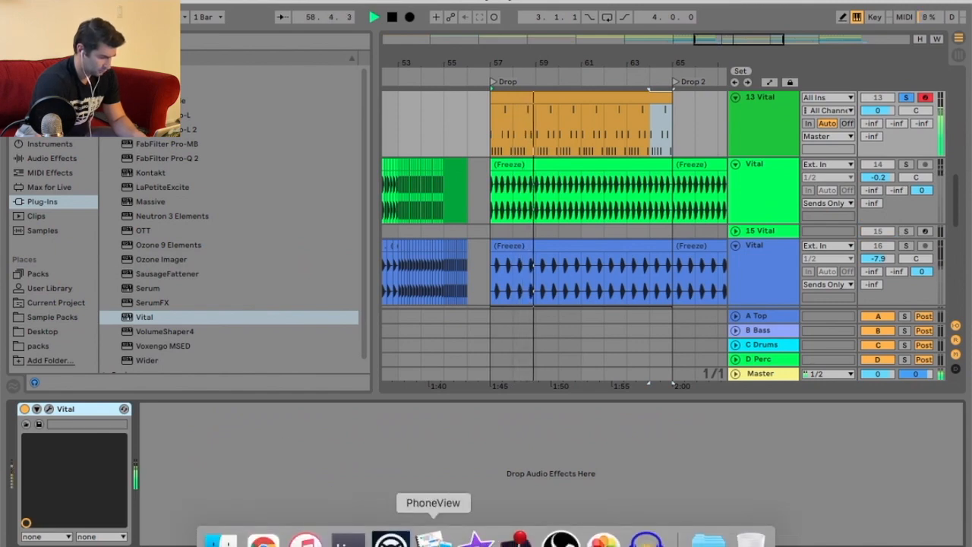
{"action": "left_click", "coordinate": [560, 541]}
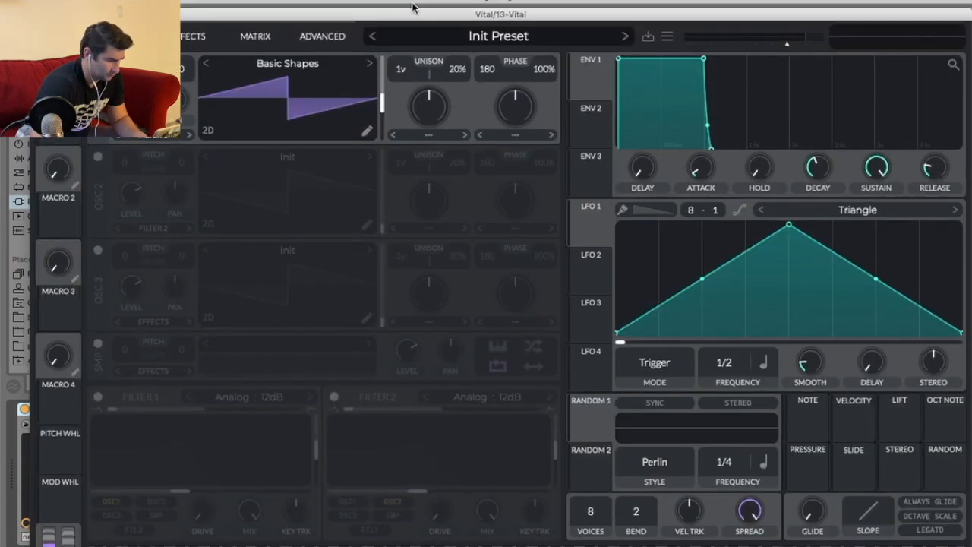
{"action": "left_click_drag", "start_coordinate": [412, 8], "coordinate": [413, 1]}
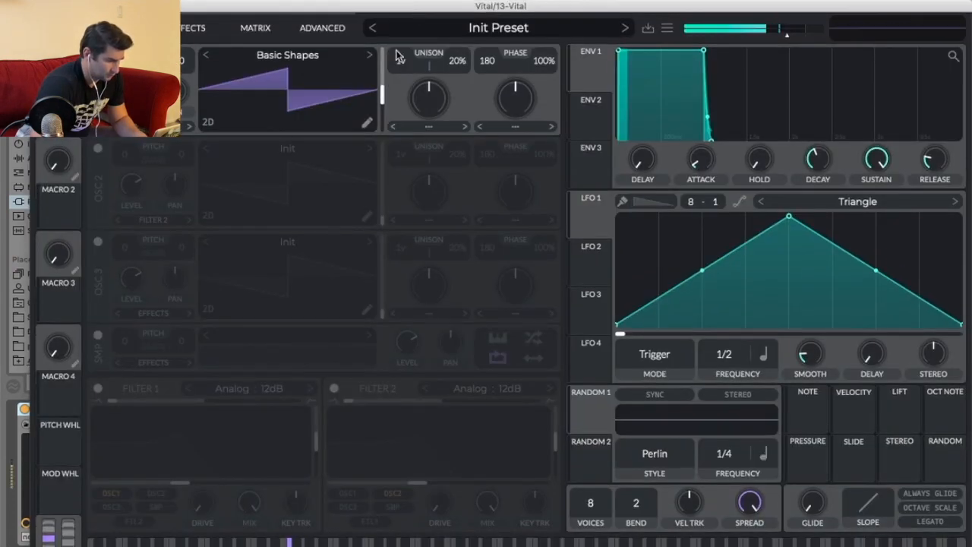
{"action": "mouse_move", "coordinate": [380, 97]}
{"action": "left_mouse_down"}
{"action": "mouse_move", "coordinate": [382, 84]}
{"action": "mouse_move", "coordinate": [383, 107]}
{"action": "mouse_move", "coordinate": [382, 95]}
{"action": "left_mouse_up"}
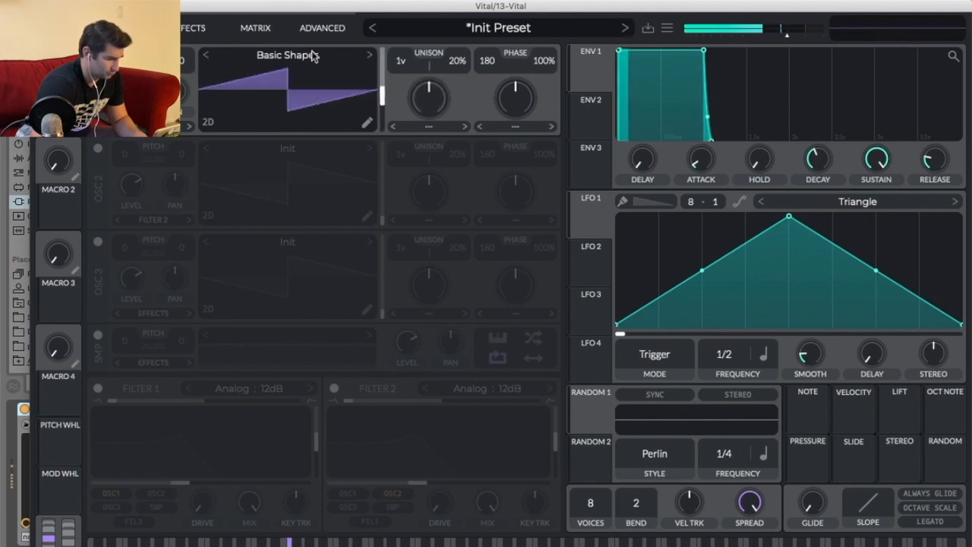
Enable Filter 1, raise its cutoff and adjust its blend slider, then close the synth window and stop playback.
{"action": "left_click", "coordinate": [98, 389]}
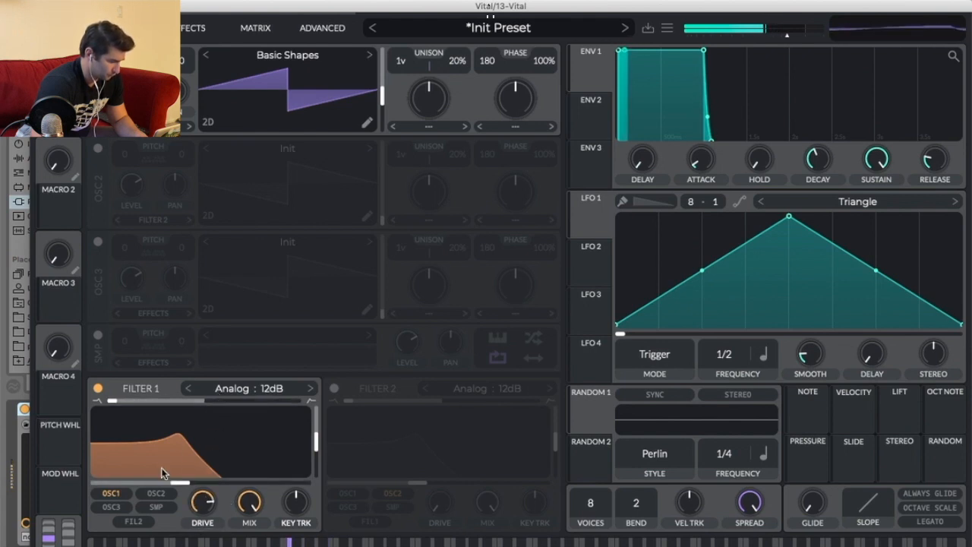
{"action": "left_click_drag", "start_coordinate": [164, 491], "coordinate": [228, 490]}
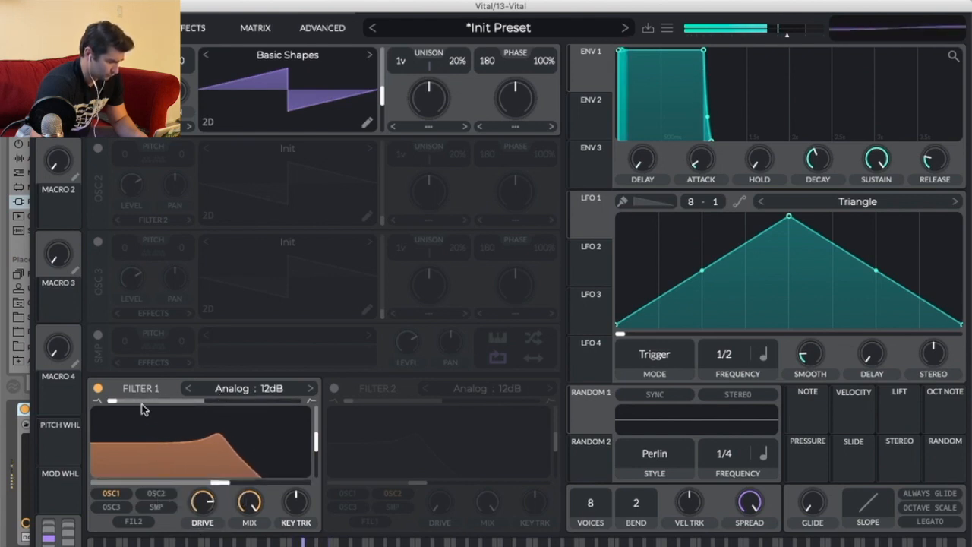
{"action": "mouse_move", "coordinate": [116, 407]}
{"action": "left_mouse_down"}
{"action": "mouse_move", "coordinate": [202, 401]}
{"action": "mouse_move", "coordinate": [127, 401]}
{"action": "left_mouse_up"}
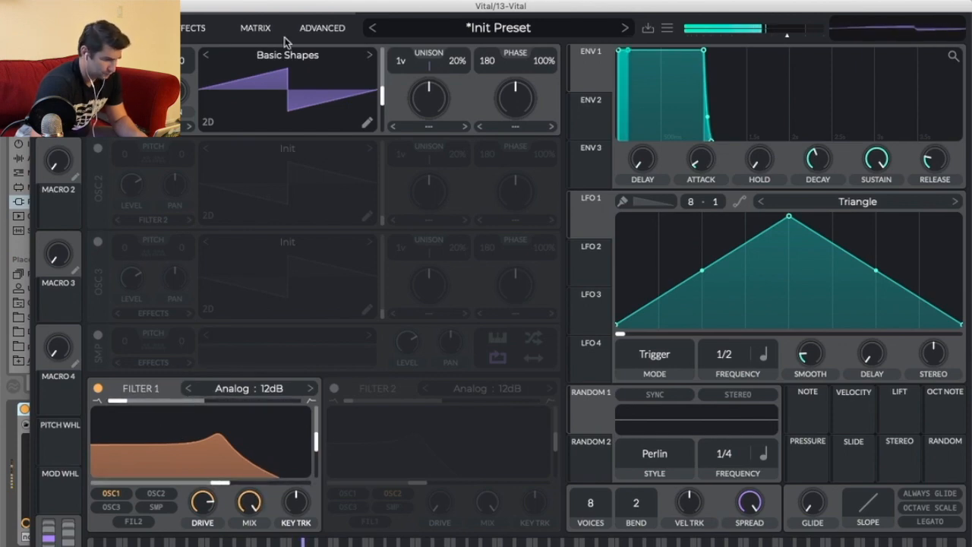
{"action": "left_click", "coordinate": [43, 6]}
{"action": "key", "text": "space"}
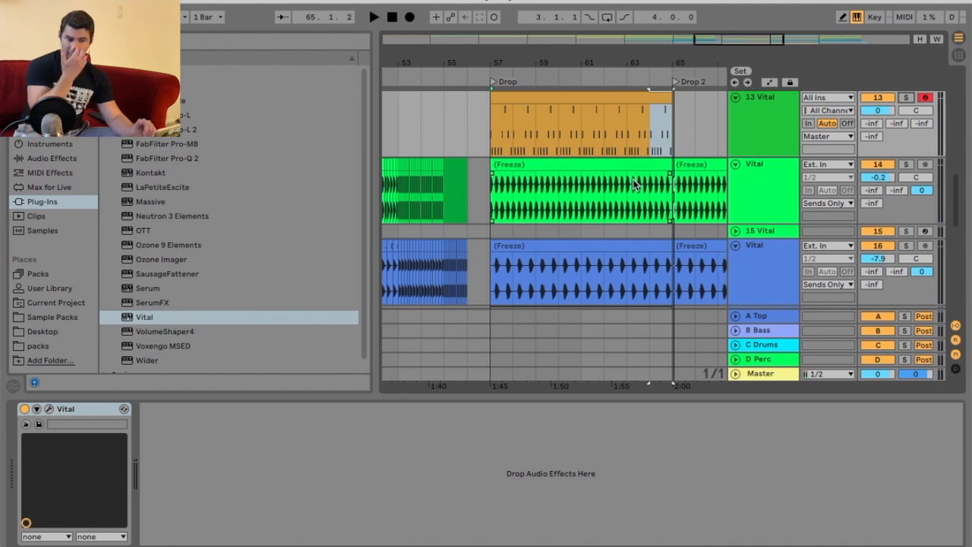
Duplicate the new bass MIDI clip into the Drop 2 section.
{"action": "scroll", "coordinate": [751, 130], "scroll_direction": "up", "scroll_amount": 2}
{"action": "key", "text": "space"}
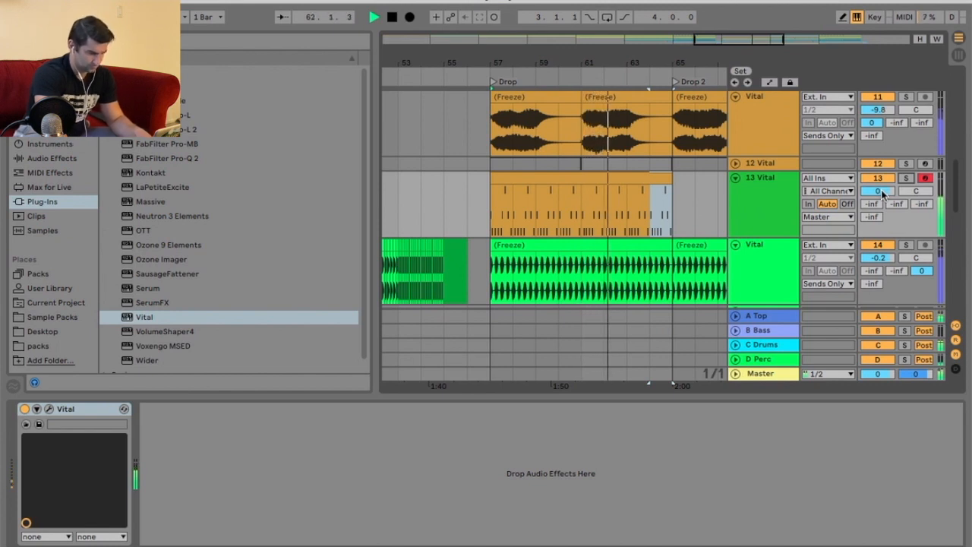
{"action": "left_click", "coordinate": [657, 181]}
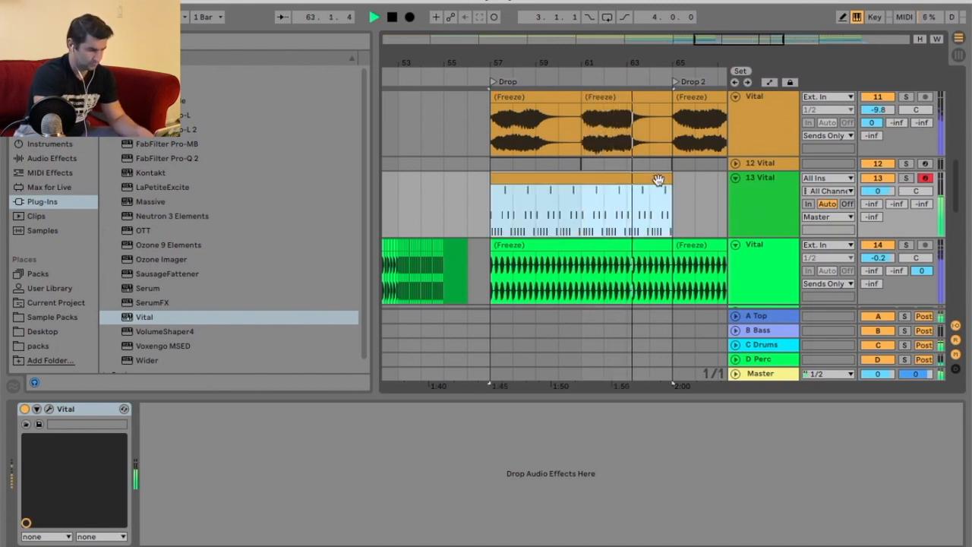
{"action": "key", "text": "ctrl+d"}
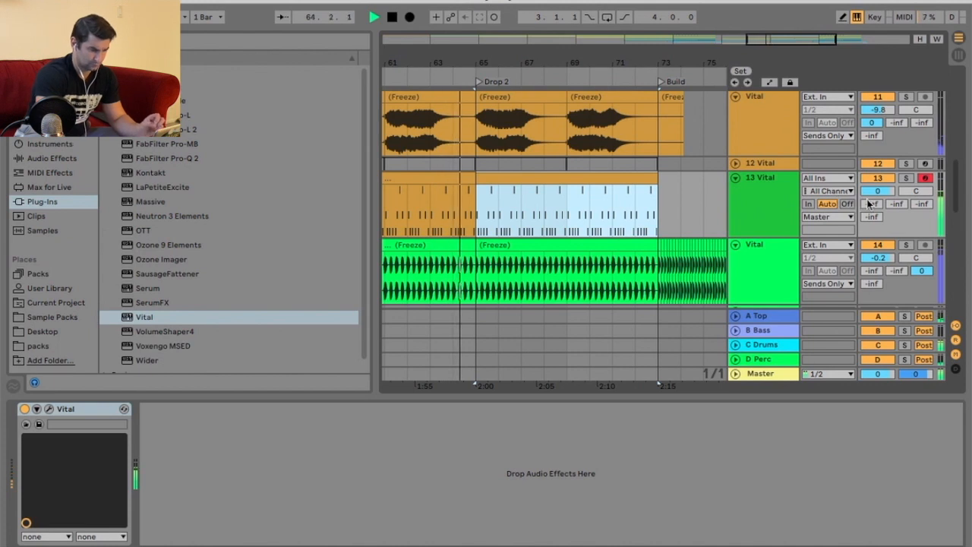
Set the new bass track's output routing to Sends Only.
{"action": "left_click_drag", "start_coordinate": [871, 203], "coordinate": [871, 144]}
{"action": "left_click", "coordinate": [840, 218]}
{"action": "left_click", "coordinate": [824, 229]}
{"action": "left_click", "coordinate": [774, 186]}
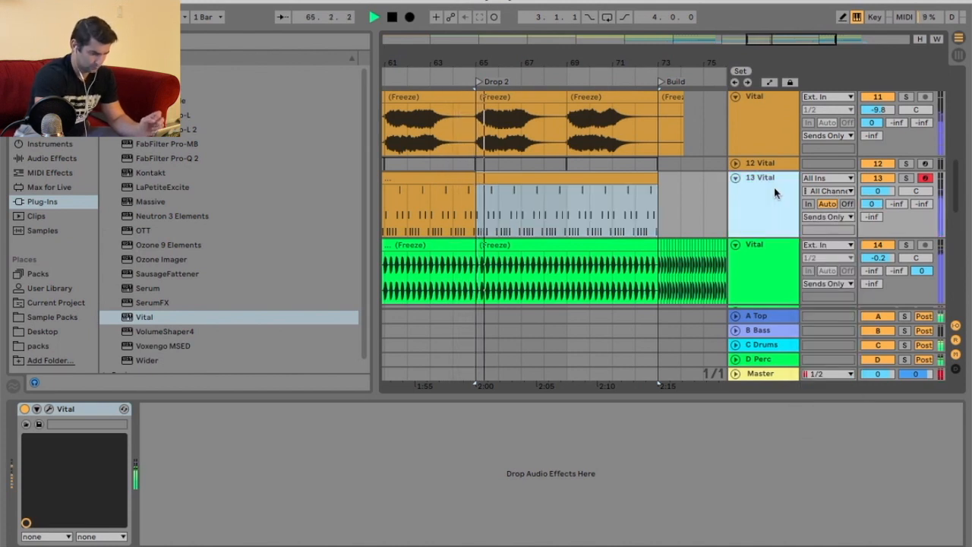
Duplicate the Drop 2 time range to create a Drop 3 section before the Build.
{"action": "scroll", "coordinate": [662, 186], "scroll_direction": "down", "scroll_amount": 1}
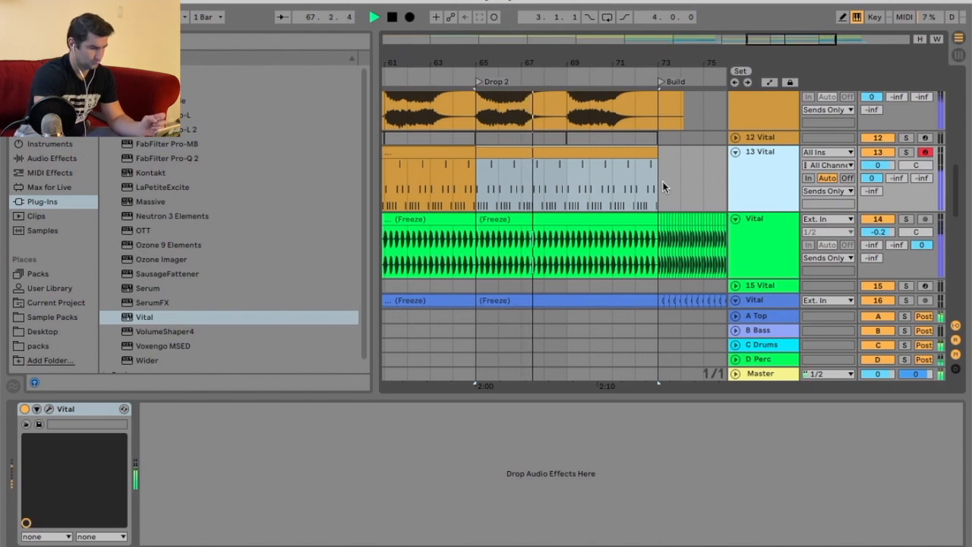
{"action": "key", "text": "space"}
{"action": "left_click_drag", "start_coordinate": [661, 162], "coordinate": [473, 167]}
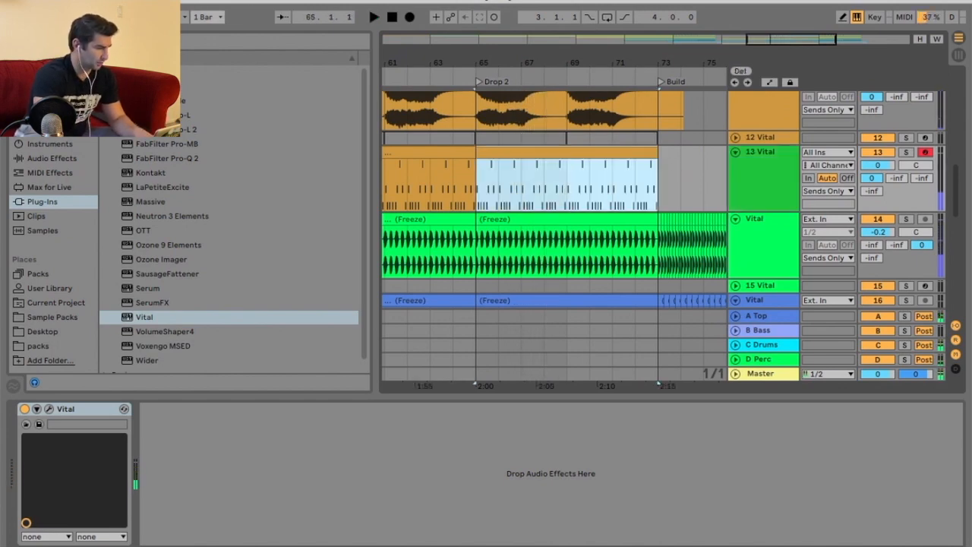
{"action": "left_click", "coordinate": [116, 0]}
{"action": "left_click", "coordinate": [168, 148]}
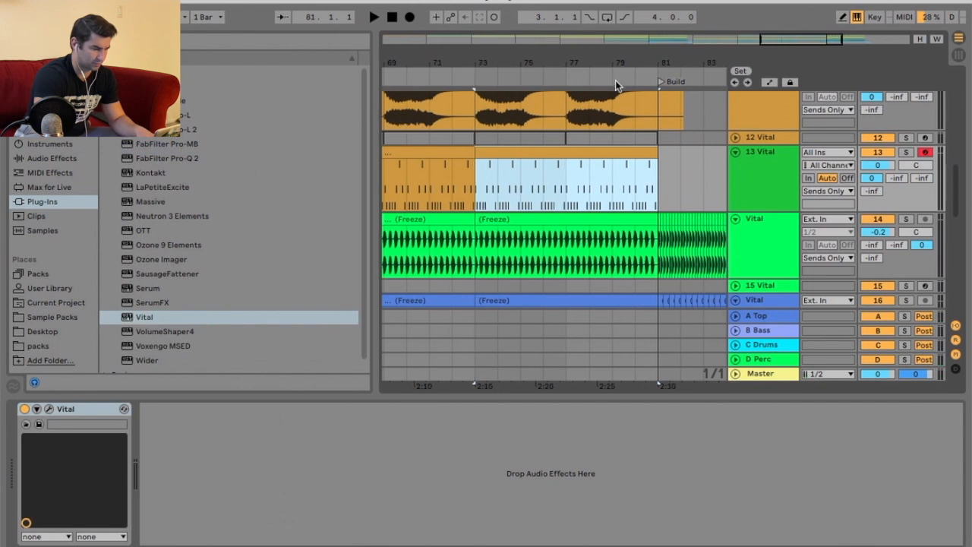
{"action": "left_click_drag", "start_coordinate": [526, 62], "coordinate": [589, 62]}
{"action": "right_click", "coordinate": [565, 76]}
{"action": "left_click", "coordinate": [581, 115]}
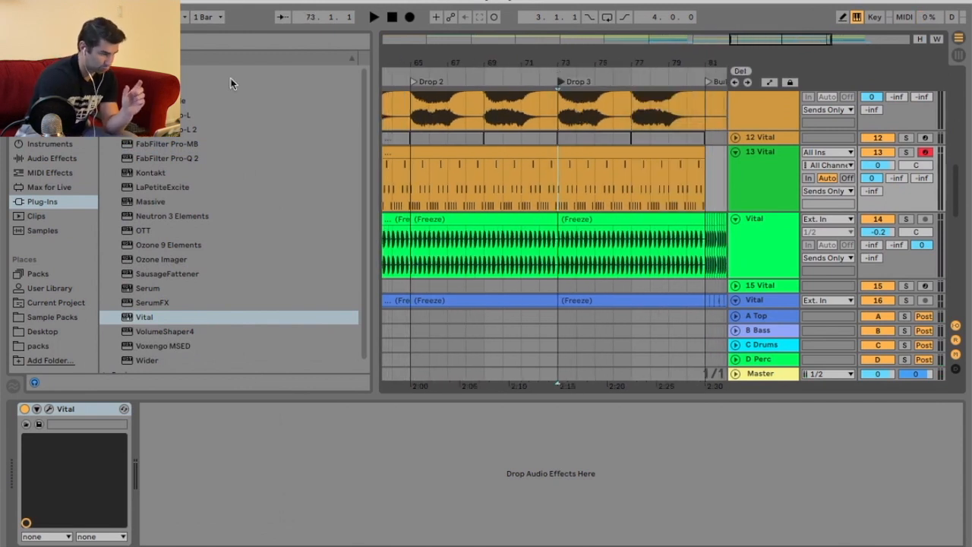
Review the extended arrangement across the Drop, Drop 2 and Drop 3 sections during playback.
{"action": "left_click", "coordinate": [116, 1]}
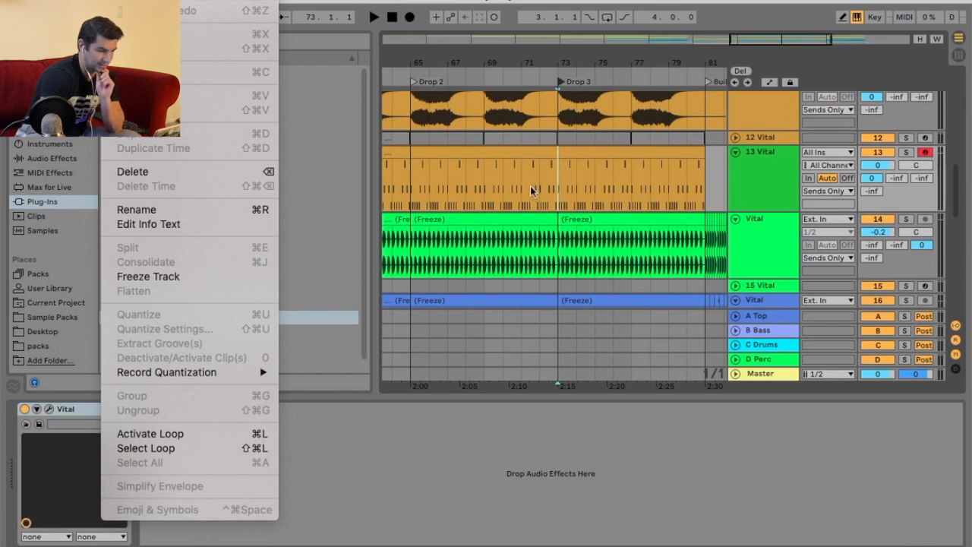
{"action": "left_click", "coordinate": [499, 185]}
{"action": "left_click_drag", "start_coordinate": [572, 69], "coordinate": [614, 66]}
{"action": "left_click", "coordinate": [480, 73]}
{"action": "scroll", "coordinate": [612, 199], "scroll_direction": "up", "scroll_amount": 4}
{"action": "scroll", "coordinate": [612, 199], "scroll_direction": "down", "scroll_amount": 10}
{"action": "scroll", "coordinate": [641, 209], "scroll_direction": "down", "scroll_amount": 3}
{"action": "scroll", "coordinate": [641, 208], "scroll_direction": "up", "scroll_amount": 6}
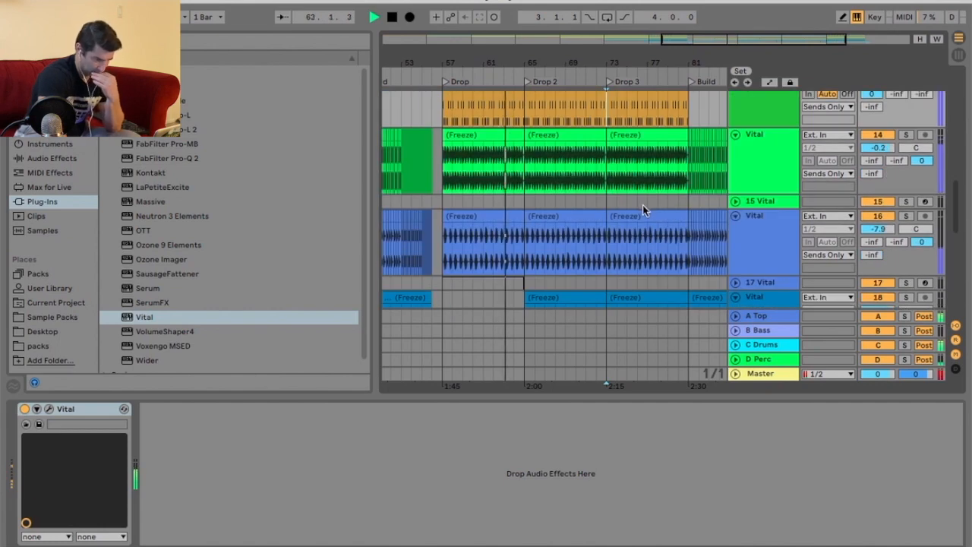
{"action": "scroll", "coordinate": [641, 209], "scroll_direction": "up", "scroll_amount": 3}
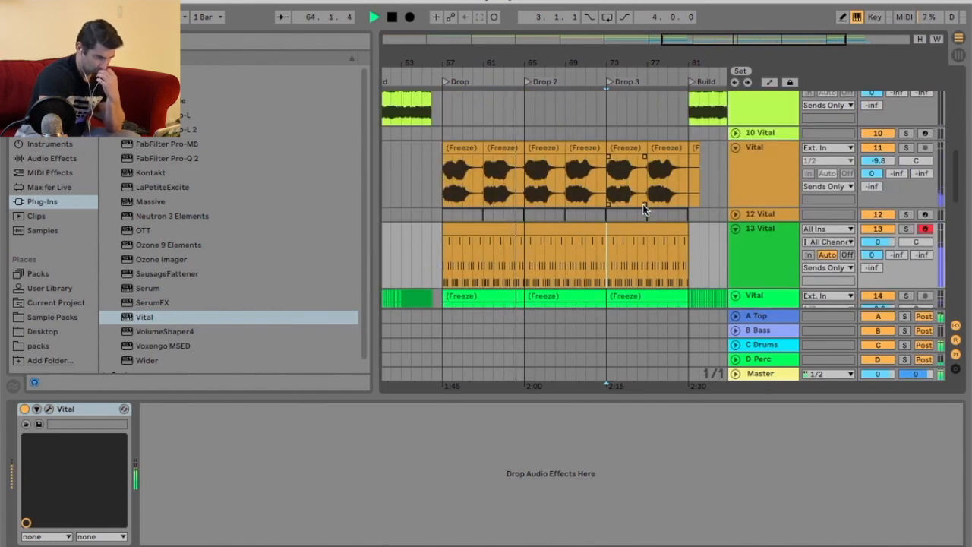
{"action": "key", "text": "space"}
{"action": "left_click_drag", "start_coordinate": [552, 79], "coordinate": [540, 67]}
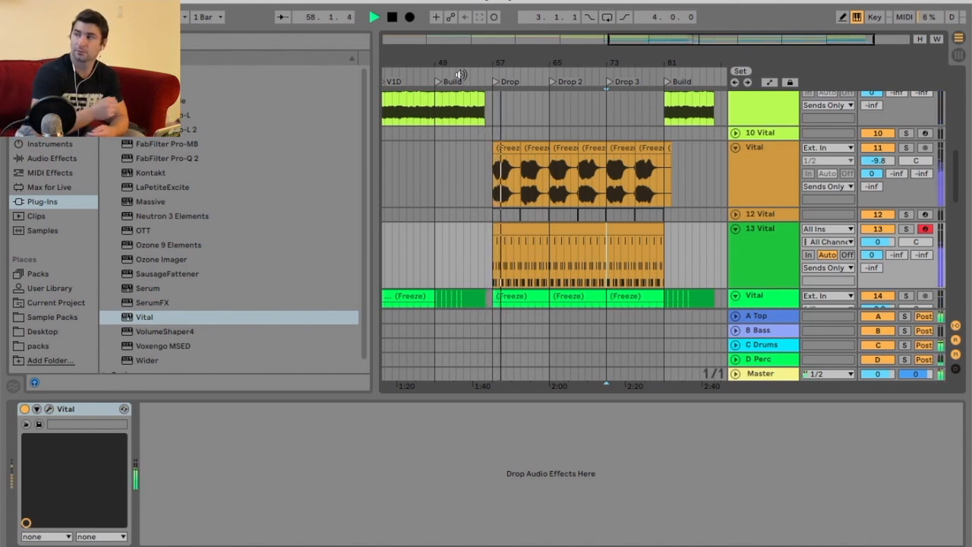
Open the bass clip in the clip editor and zoom into its notes to inspect them.
{"action": "left_click", "coordinate": [538, 229]}
{"action": "key", "text": "shift+Tab"}
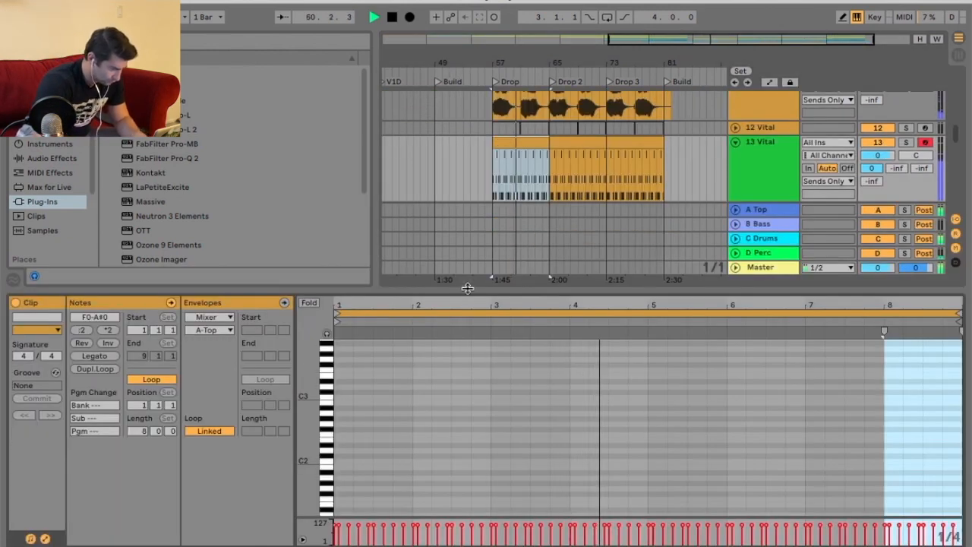
{"action": "left_click_drag", "start_coordinate": [467, 291], "coordinate": [465, 188]}
{"action": "scroll", "coordinate": [361, 368], "scroll_direction": "down", "scroll_amount": 2}
{"action": "left_click_drag", "start_coordinate": [336, 228], "coordinate": [402, 220]}
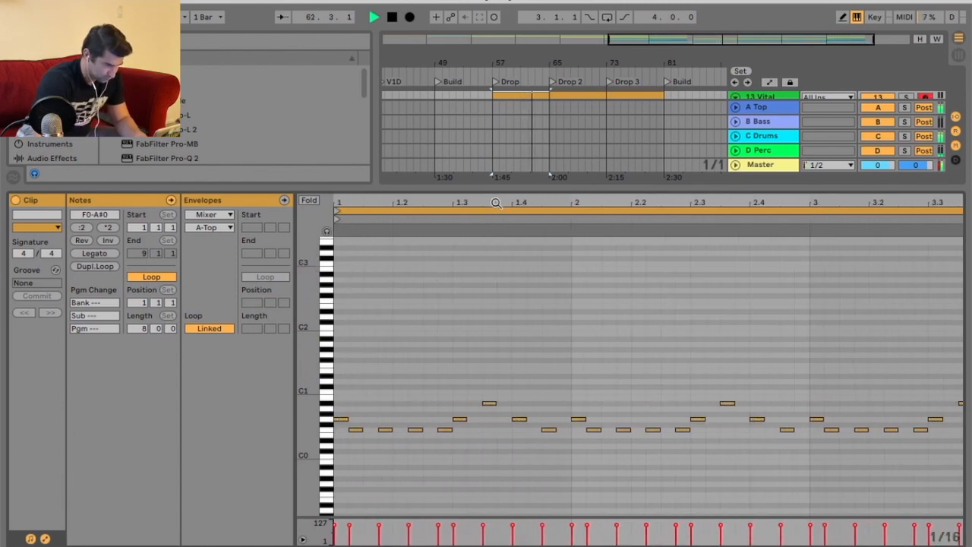
{"action": "left_click_drag", "start_coordinate": [500, 186], "coordinate": [508, 335]}
{"action": "scroll", "coordinate": [592, 177], "scroll_direction": "down", "scroll_amount": 5}
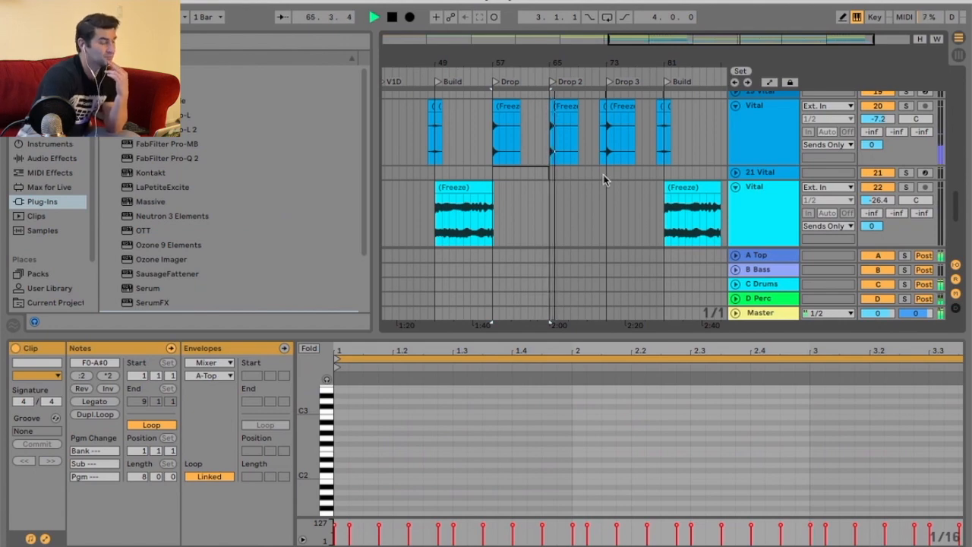
Delete the frozen clip on the cyan track within the Drop 2 section.
{"action": "scroll", "coordinate": [603, 176], "scroll_direction": "up", "scroll_amount": 8}
{"action": "scroll", "coordinate": [608, 182], "scroll_direction": "down", "scroll_amount": 8}
{"action": "left_click", "coordinate": [577, 163]}
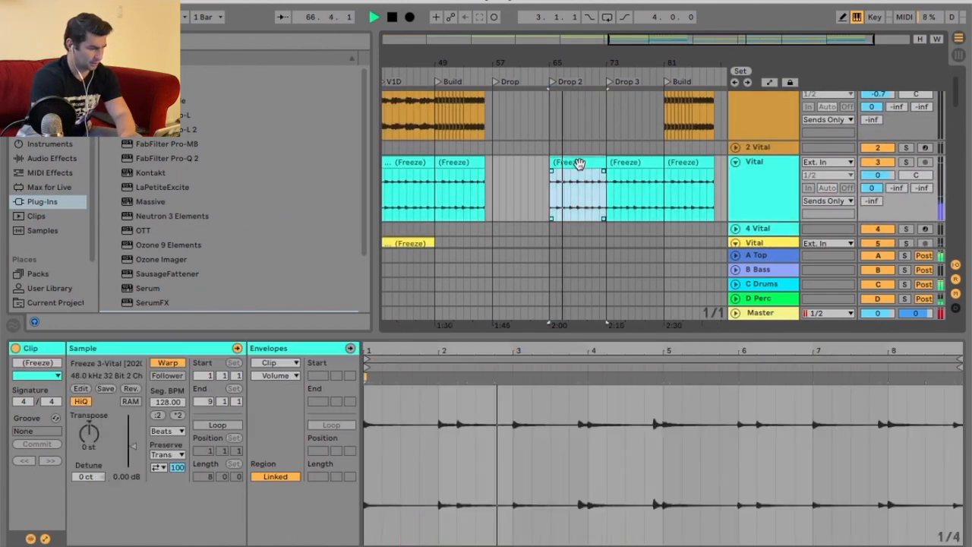
{"action": "key", "text": "Delete"}
Scroll through the tracks to examine which clips play under the drops.
{"action": "scroll", "coordinate": [582, 166], "scroll_direction": "up", "scroll_amount": 9}
{"action": "scroll", "coordinate": [582, 167], "scroll_direction": "down", "scroll_amount": 4}
{"action": "left_click_drag", "start_coordinate": [638, 325], "coordinate": [638, 386]}
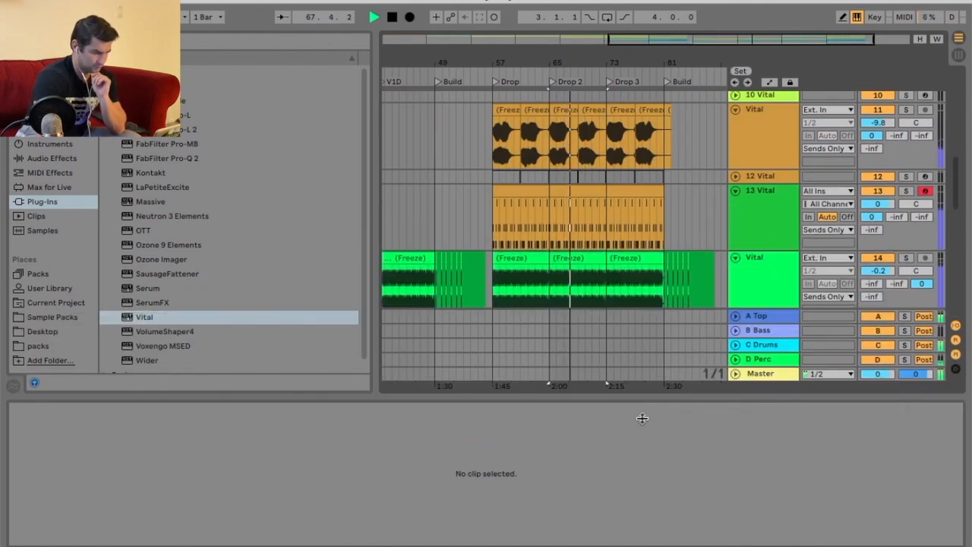
{"action": "scroll", "coordinate": [643, 269], "scroll_direction": "down", "scroll_amount": 10}
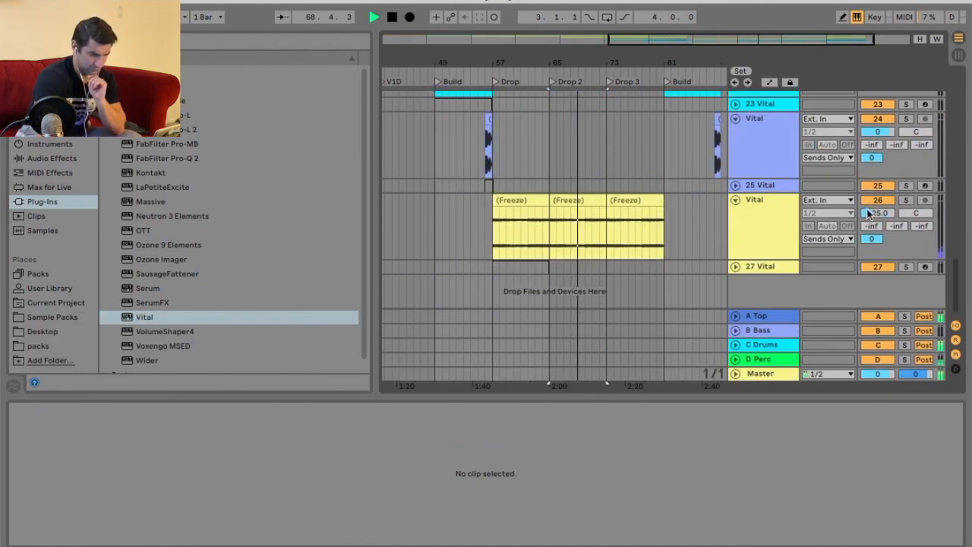
{"action": "scroll", "coordinate": [654, 218], "scroll_direction": "up", "scroll_amount": 15}
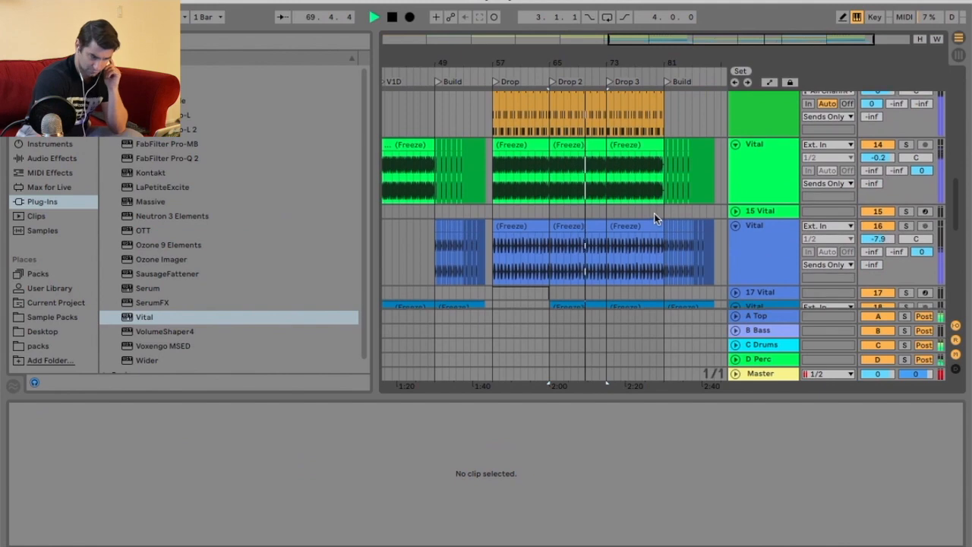
{"action": "scroll", "coordinate": [653, 218], "scroll_direction": "down", "scroll_amount": 10}
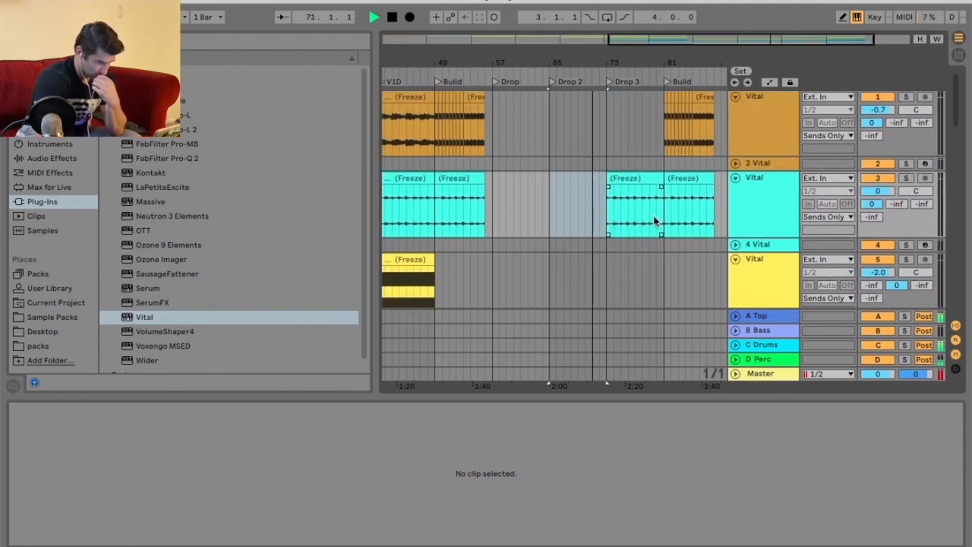
{"action": "scroll", "coordinate": [654, 220], "scroll_direction": "down", "scroll_amount": 6}
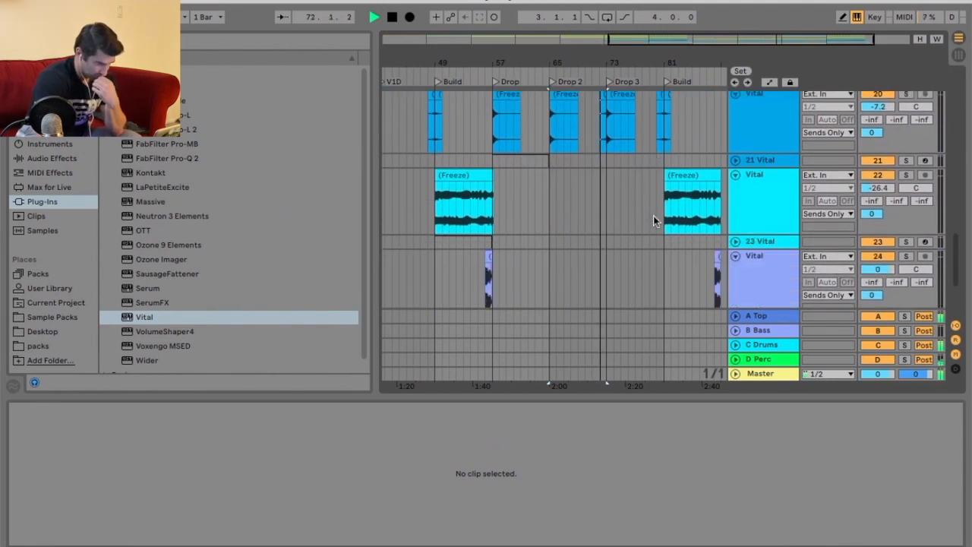
{"action": "scroll", "coordinate": [655, 220], "scroll_direction": "up", "scroll_amount": 2}
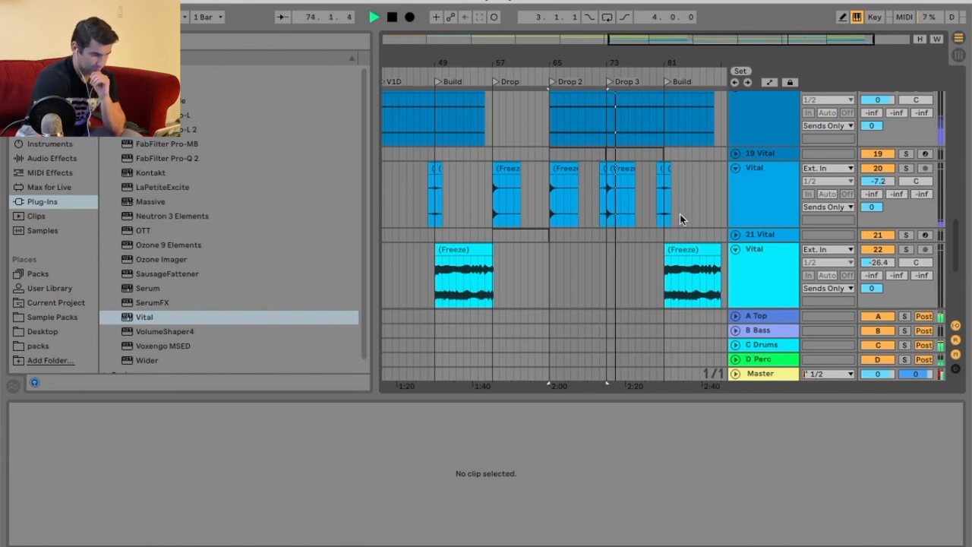
{"action": "scroll", "coordinate": [683, 216], "scroll_direction": "up", "scroll_amount": 8}
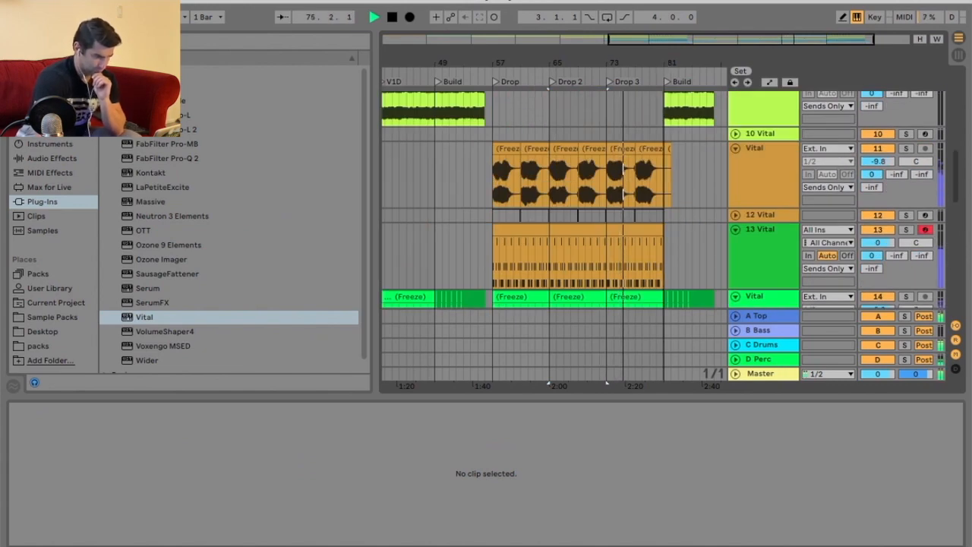
{"action": "scroll", "coordinate": [671, 124], "scroll_direction": "up", "scroll_amount": 5}
{"action": "scroll", "coordinate": [670, 204], "scroll_direction": "down", "scroll_amount": 4}
Trim the ends of the green and blue frozen Vital clips back to bar 80, before the Build.
{"action": "left_click_drag", "start_coordinate": [672, 60], "coordinate": [673, 111]}
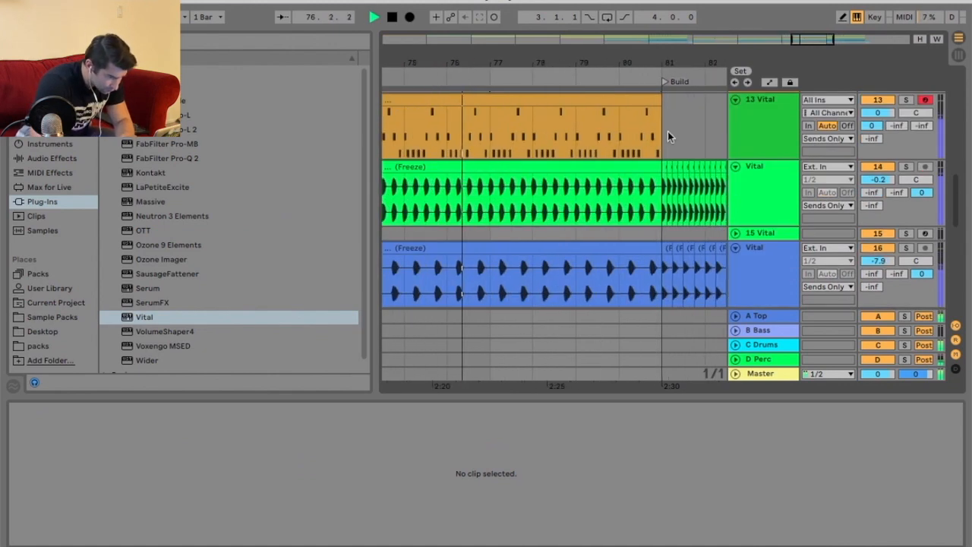
{"action": "left_click_drag", "start_coordinate": [660, 167], "coordinate": [619, 167]}
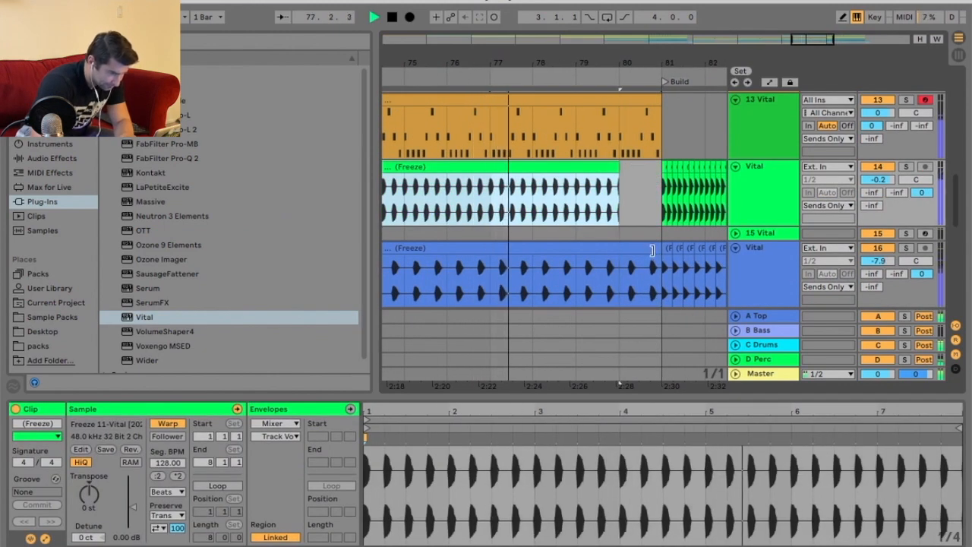
{"action": "left_click_drag", "start_coordinate": [662, 267], "coordinate": [619, 268]}
{"action": "scroll", "coordinate": [639, 184], "scroll_direction": "down", "scroll_amount": 10}
{"action": "scroll", "coordinate": [641, 190], "scroll_direction": "up", "scroll_amount": 15}
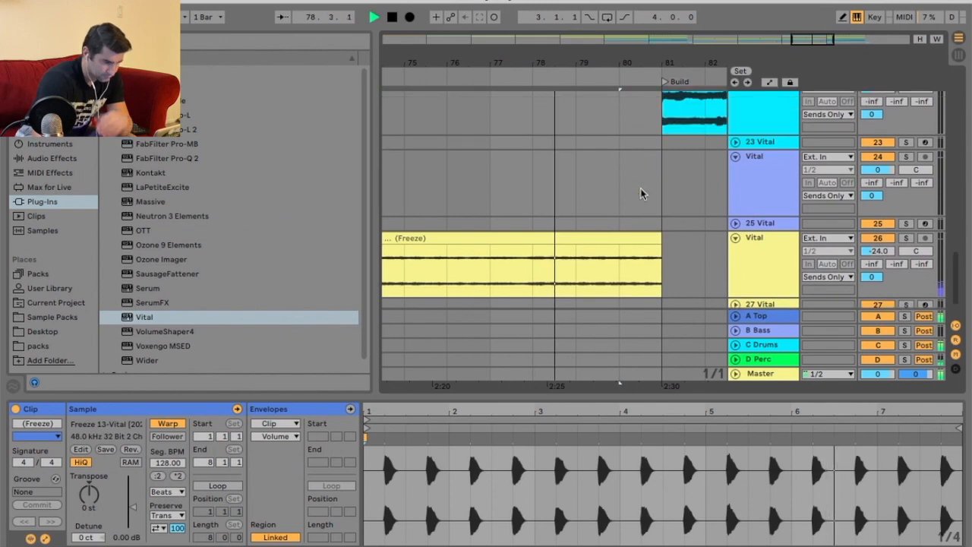
Set the arrangement grid to 1/32 and trim the green Vital clip's end slightly earlier, just before bar 80.
{"action": "scroll", "coordinate": [640, 193], "scroll_direction": "down", "scroll_amount": 3}
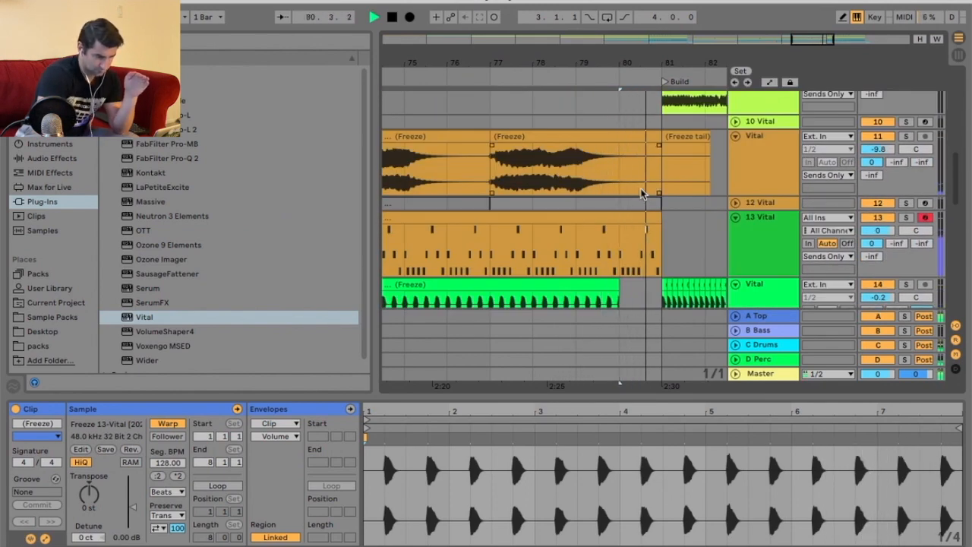
{"action": "scroll", "coordinate": [641, 193], "scroll_direction": "up", "scroll_amount": 10}
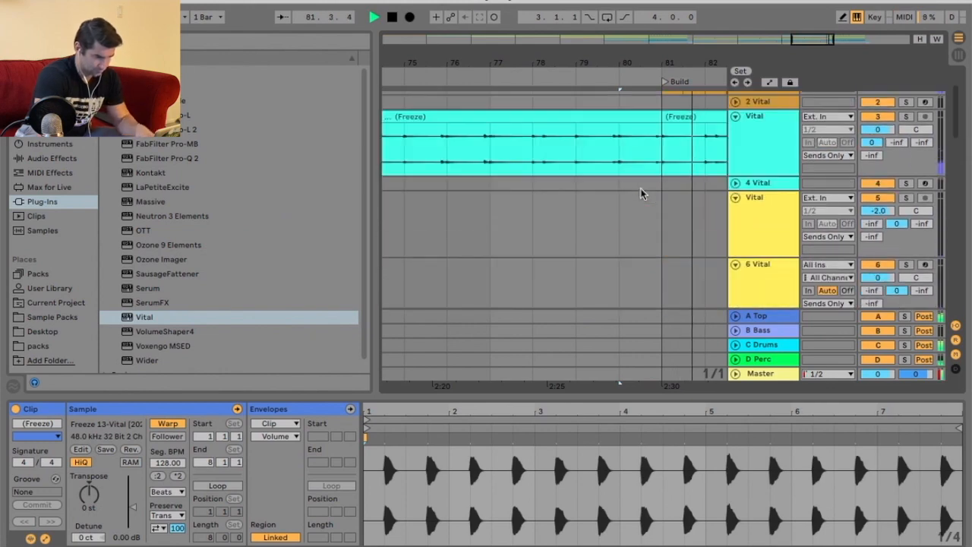
{"action": "key", "text": "space"}
{"action": "scroll", "coordinate": [653, 190], "scroll_direction": "down", "scroll_amount": 10}
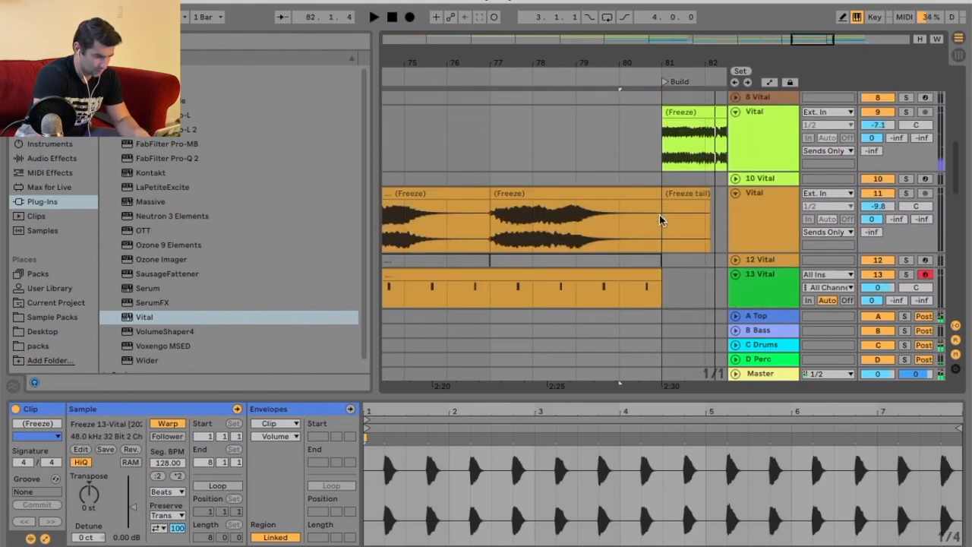
{"action": "left_click", "coordinate": [586, 79]}
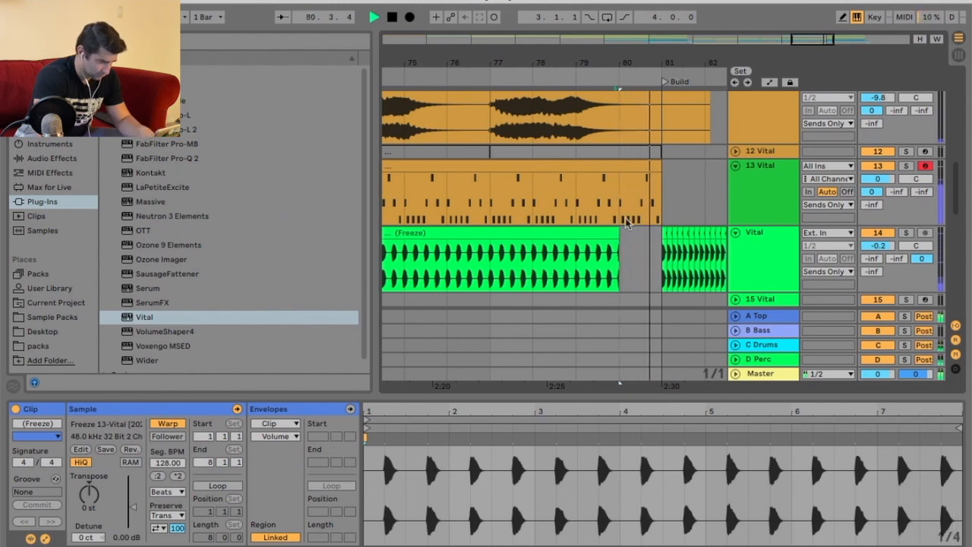
{"action": "key", "text": "space"}
{"action": "right_click", "coordinate": [638, 245]}
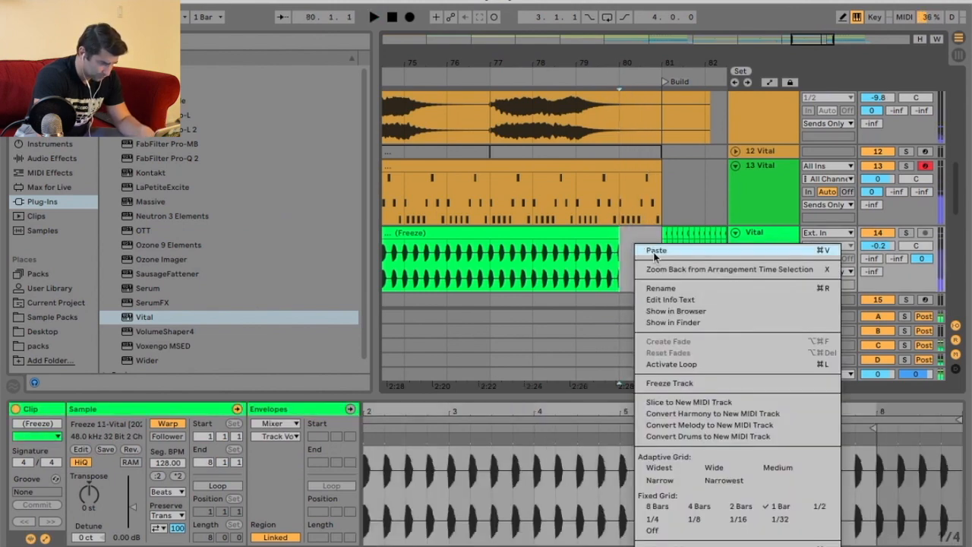
{"action": "left_click", "coordinate": [775, 519]}
{"action": "left_click_drag", "start_coordinate": [616, 68], "coordinate": [623, 122]}
{"action": "left_click_drag", "start_coordinate": [624, 234], "coordinate": [620, 234]}
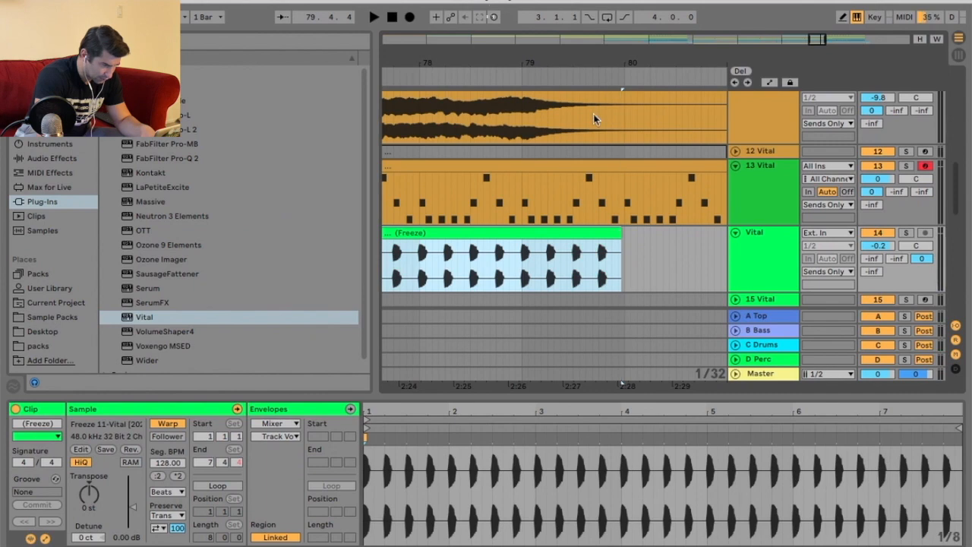
{"action": "left_click", "coordinate": [568, 74]}
{"action": "left_click_drag", "start_coordinate": [598, 63], "coordinate": [479, 60]}
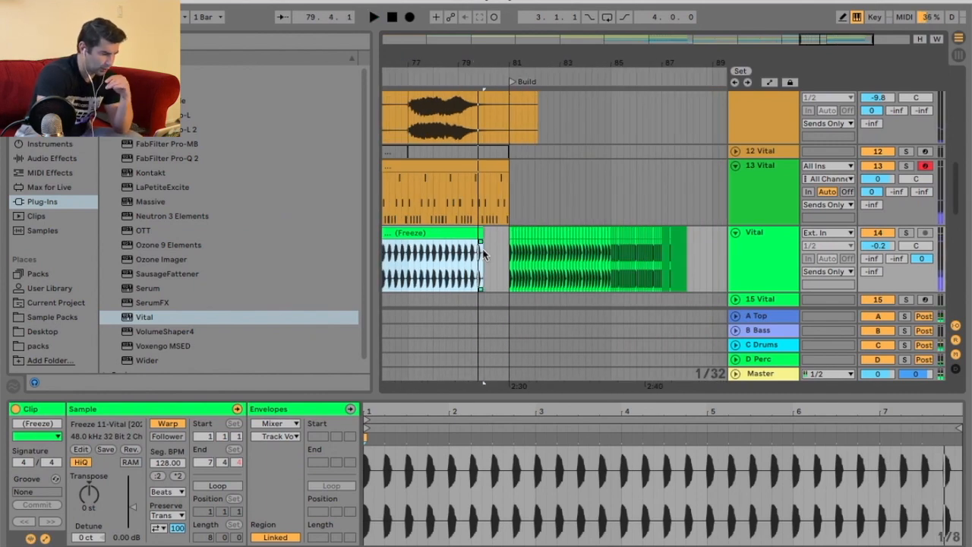
Add a locator at bar 89 after the Build and name it Drop.
{"action": "right_click", "coordinate": [693, 114]}
{"action": "left_click", "coordinate": [726, 278]}
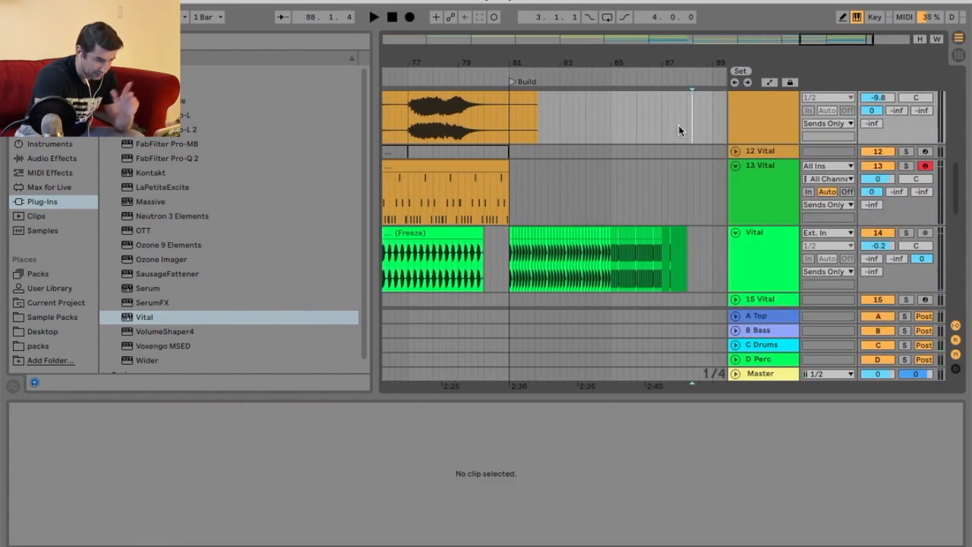
{"action": "right_click", "coordinate": [687, 80]}
{"action": "left_click", "coordinate": [721, 119]}
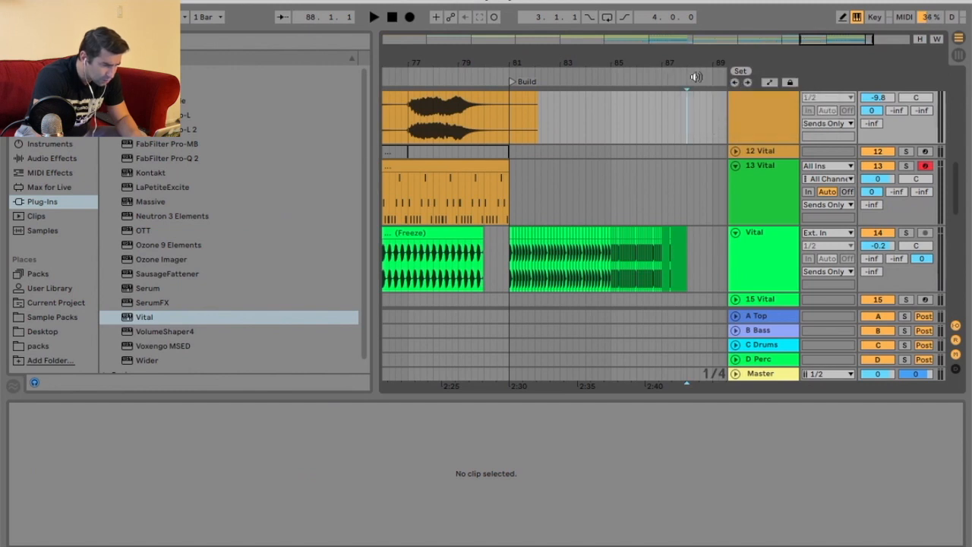
{"action": "right_click", "coordinate": [625, 76]}
{"action": "left_click", "coordinate": [659, 111]}
{"action": "type", "text": "Drop"}
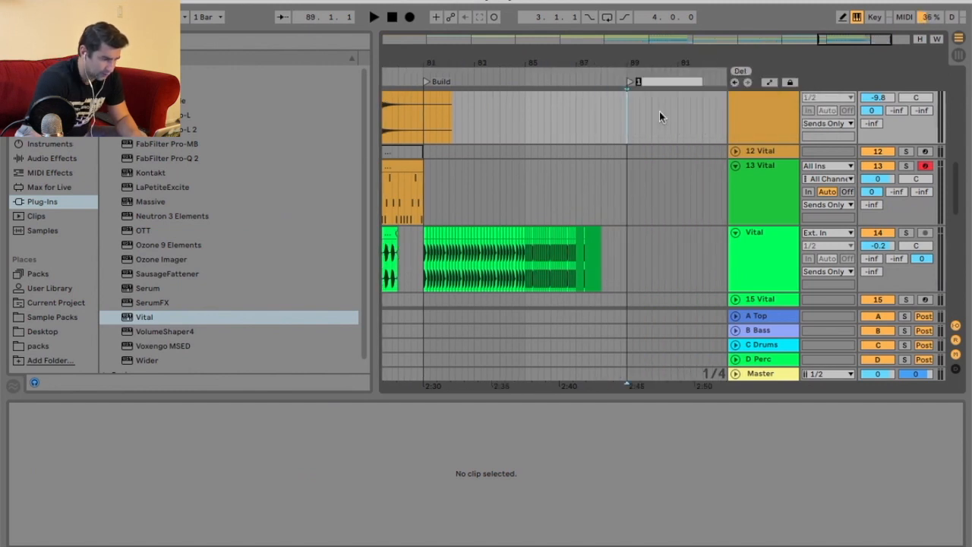
{"action": "key", "text": "Return"}
Paste a copy of the blue Vital clip at bar 81 on the track 20 lane, in the Build section.
{"action": "right_click", "coordinate": [627, 102]}
{"action": "left_click", "coordinate": [644, 271]}
{"action": "mouse_move", "coordinate": [513, 63]}
{"action": "left_mouse_down"}
{"action": "mouse_move", "coordinate": [584, 59]}
{"action": "mouse_move", "coordinate": [581, 70]}
{"action": "left_mouse_up"}
{"action": "scroll", "coordinate": [490, 251], "scroll_direction": "down", "scroll_amount": 8}
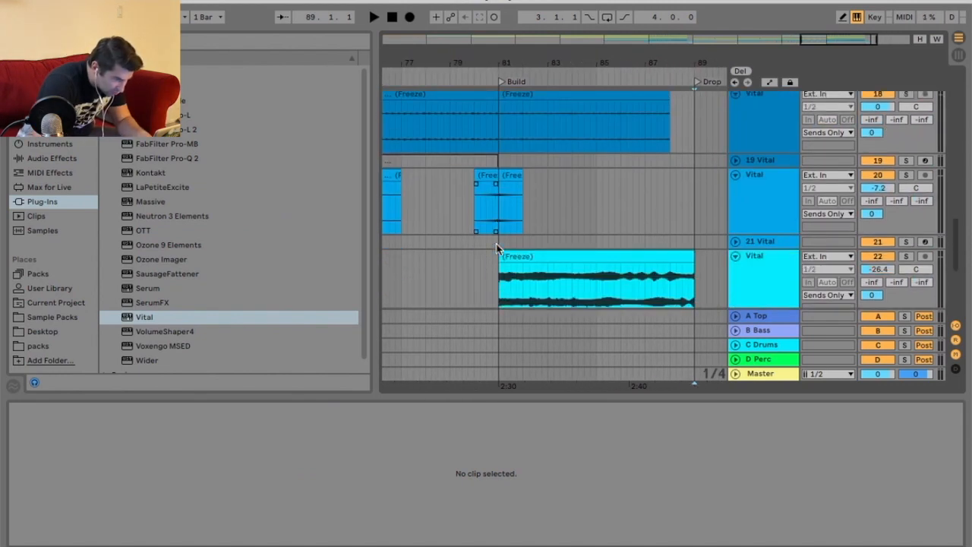
{"action": "left_click_drag", "start_coordinate": [523, 62], "coordinate": [679, 110]}
{"action": "left_click", "coordinate": [567, 177]}
{"action": "left_click", "coordinate": [622, 191]}
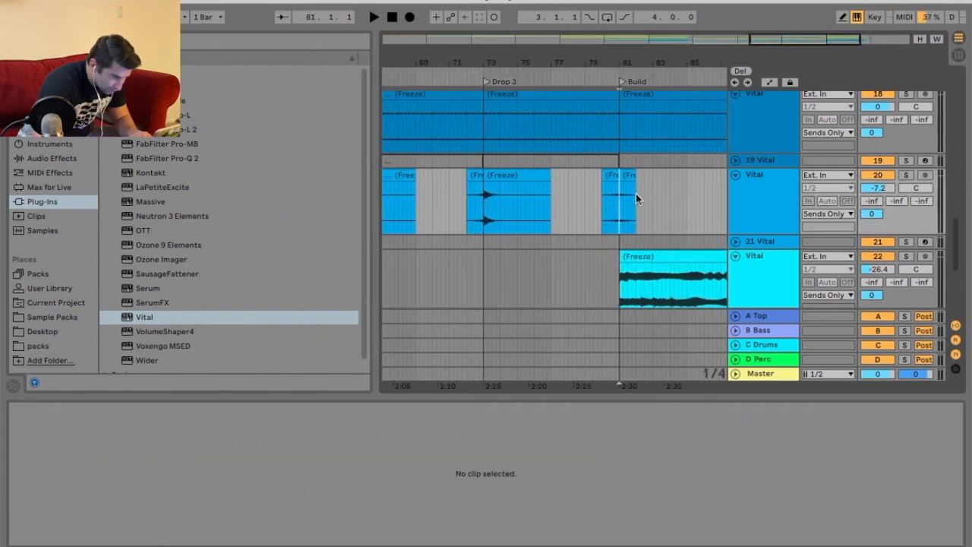
{"action": "key", "text": "super+v"}
{"action": "right_click", "coordinate": [709, 191]}
{"action": "left_click", "coordinate": [741, 359]}
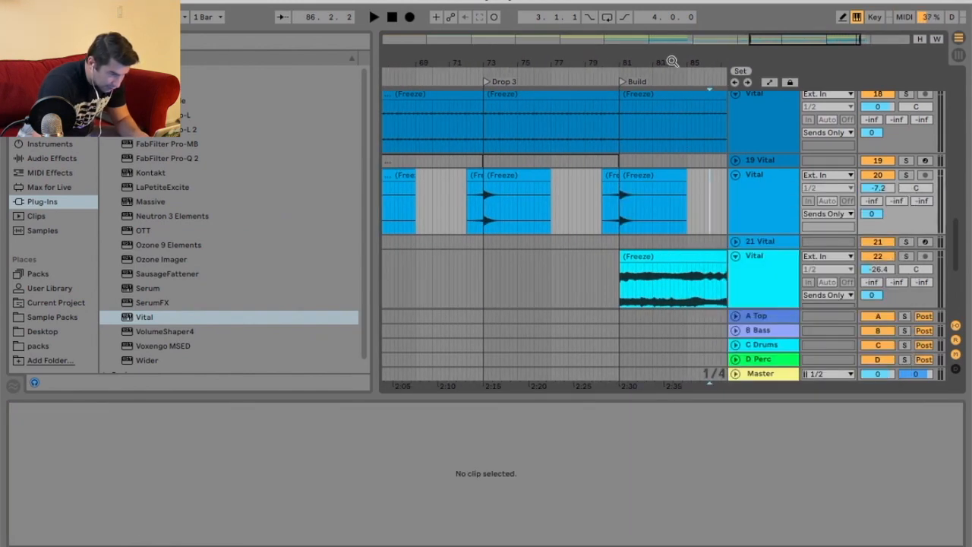
Try lengthening the pasted clip's sample end, then undo the change.
{"action": "left_click_drag", "start_coordinate": [672, 63], "coordinate": [668, 91]}
{"action": "left_click", "coordinate": [616, 176]}
{"action": "left_click_drag", "start_coordinate": [475, 439], "coordinate": [663, 438]}
{"action": "key", "text": "space"}
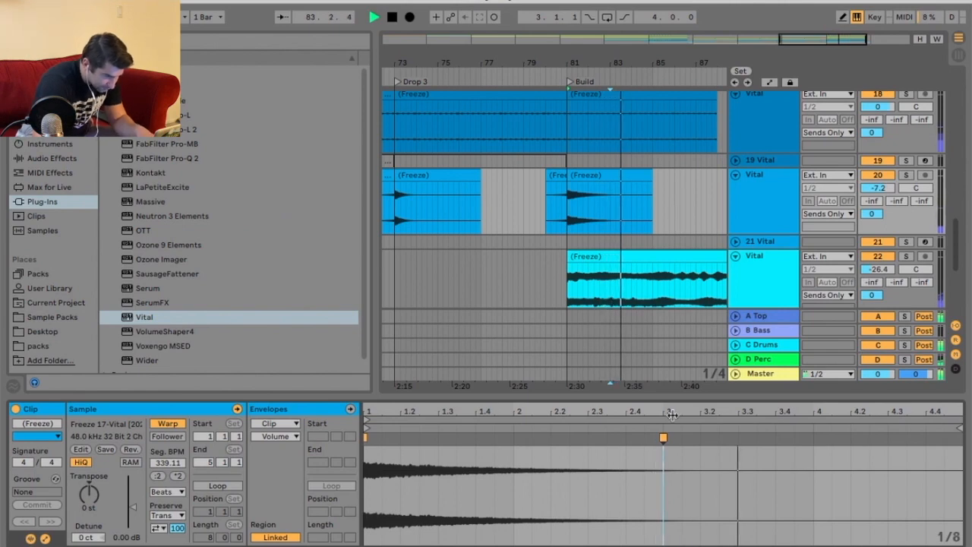
{"action": "key", "text": "ctrl+z"}
{"action": "key", "text": "space"}
{"action": "key", "text": "space"}
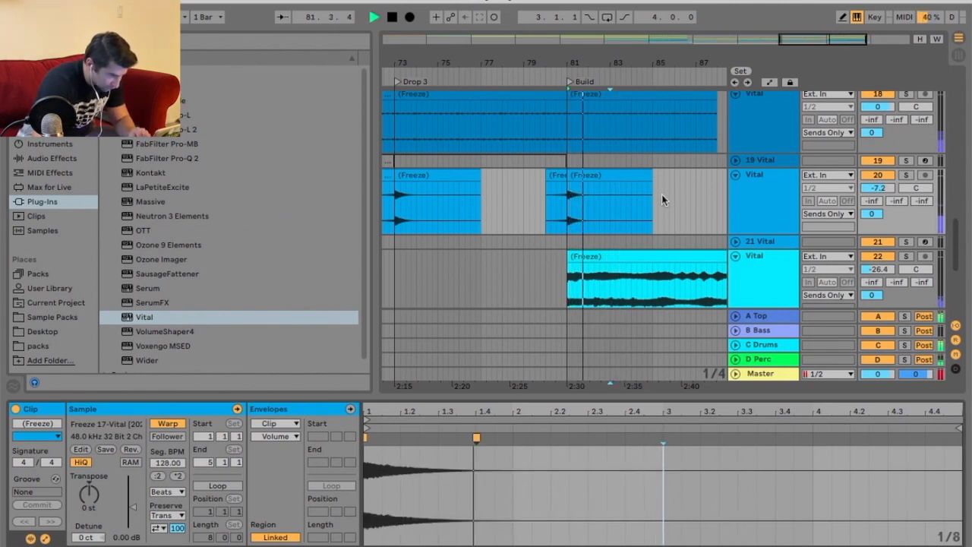
Delete the Build-section audio from bar 81 to about bar 85 on the green and blue Vital tracks.
{"action": "scroll", "coordinate": [668, 200], "scroll_direction": "up", "scroll_amount": 5}
{"action": "key", "text": "space"}
{"action": "right_click", "coordinate": [555, 139]}
{"action": "key", "text": "Escape"}
{"action": "left_click_drag", "start_coordinate": [646, 57], "coordinate": [646, 64]}
{"action": "left_click_drag", "start_coordinate": [531, 135], "coordinate": [657, 126]}
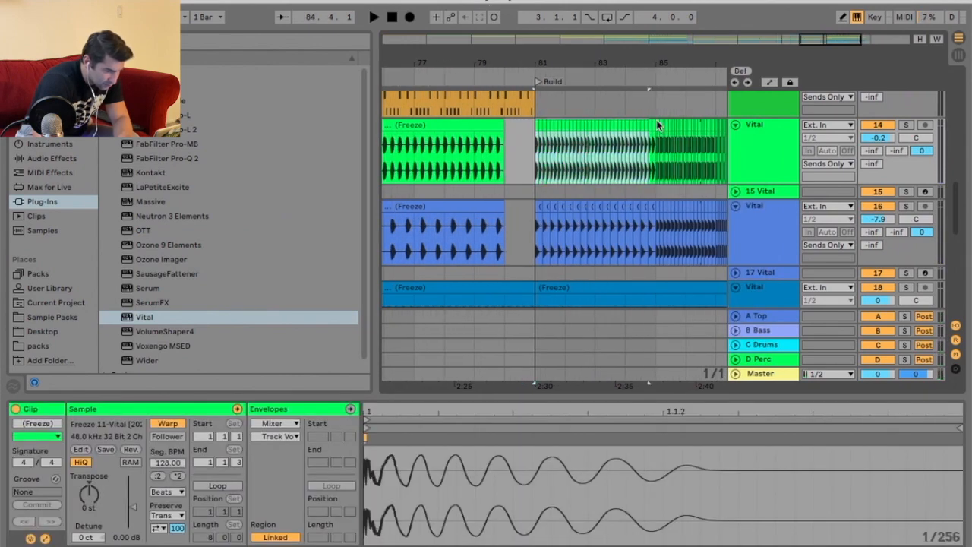
{"action": "key", "text": "Delete"}
{"action": "key", "text": "Down"}
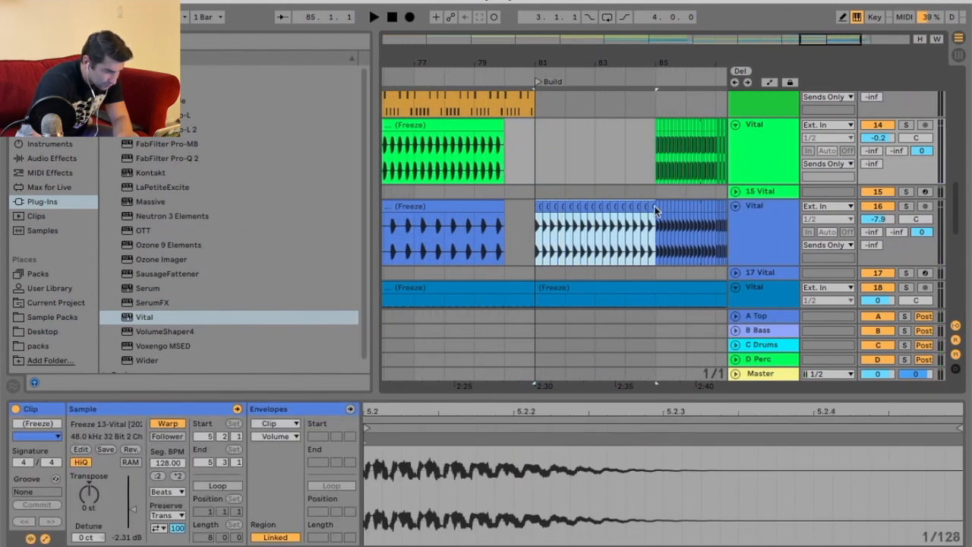
{"action": "key", "text": "Delete"}
Solo the 13 Vital track and play back from the Drop section.
{"action": "left_click", "coordinate": [458, 77]}
{"action": "scroll", "coordinate": [591, 177], "scroll_direction": "up", "scroll_amount": 10}
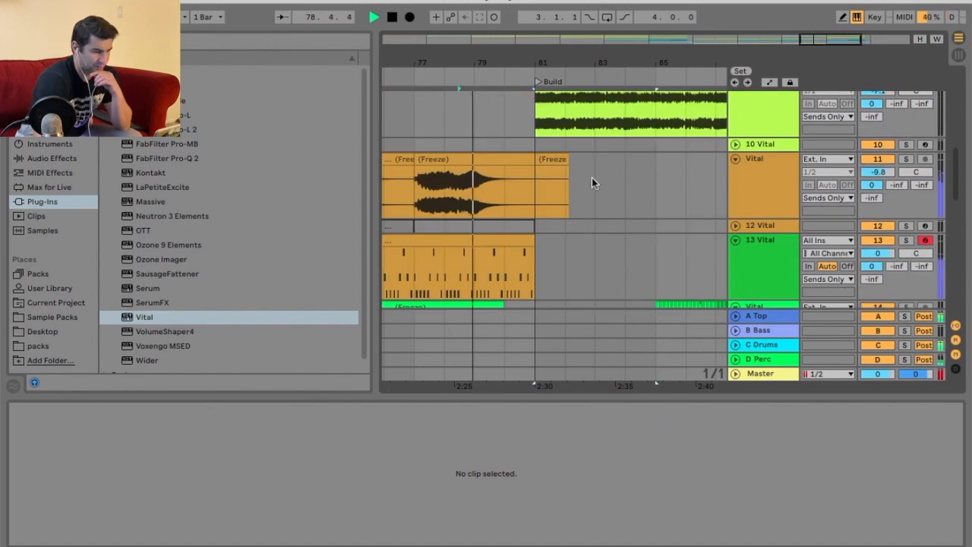
{"action": "key", "text": "space"}
{"action": "left_click_drag", "start_coordinate": [580, 53], "coordinate": [657, 45]}
{"action": "left_click", "coordinate": [753, 252]}
{"action": "left_click", "coordinate": [906, 241]}
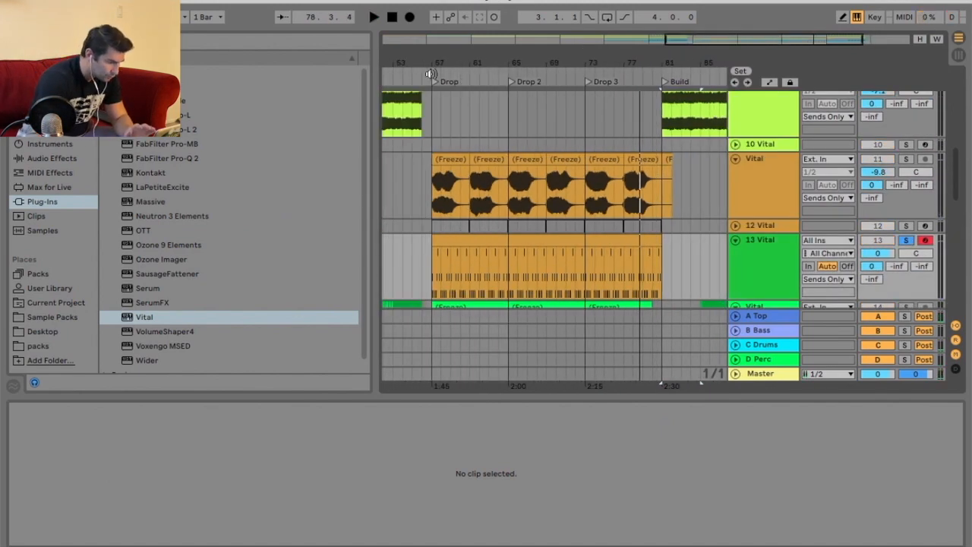
{"action": "left_click", "coordinate": [430, 74]}
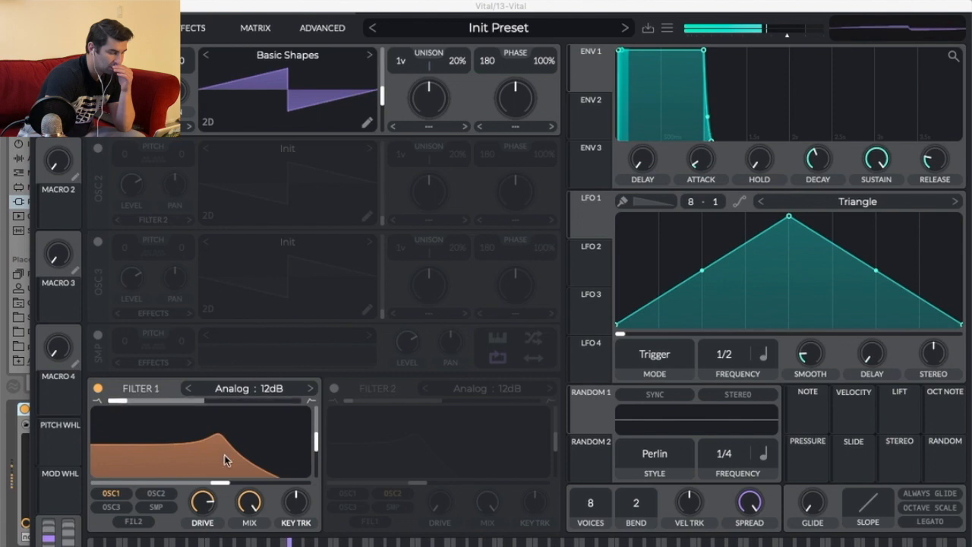
In Vital, raise the Filter 1 cutoff slightly and enable the EQ effect.
{"action": "left_click_drag", "start_coordinate": [220, 482], "coordinate": [245, 485]}
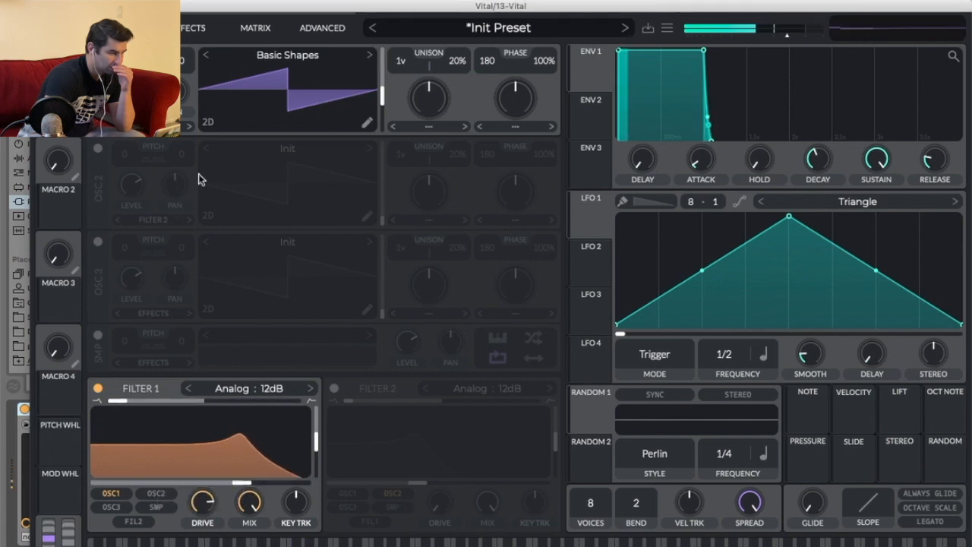
{"action": "left_click", "coordinate": [191, 25]}
{"action": "left_click", "coordinate": [97, 273]}
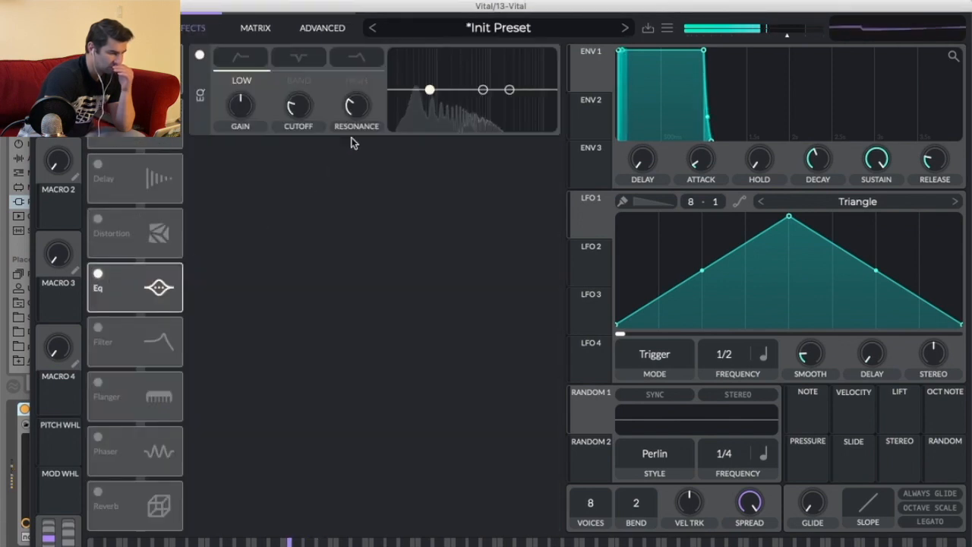
Adjust the EQ's band and high-shelf nodes in Vital to cut the high frequencies.
{"action": "left_click_drag", "start_coordinate": [483, 90], "coordinate": [466, 65]}
{"action": "left_click", "coordinate": [349, 58]}
{"action": "left_click", "coordinate": [350, 58]}
{"action": "left_click", "coordinate": [300, 59]}
{"action": "left_click", "coordinate": [302, 59]}
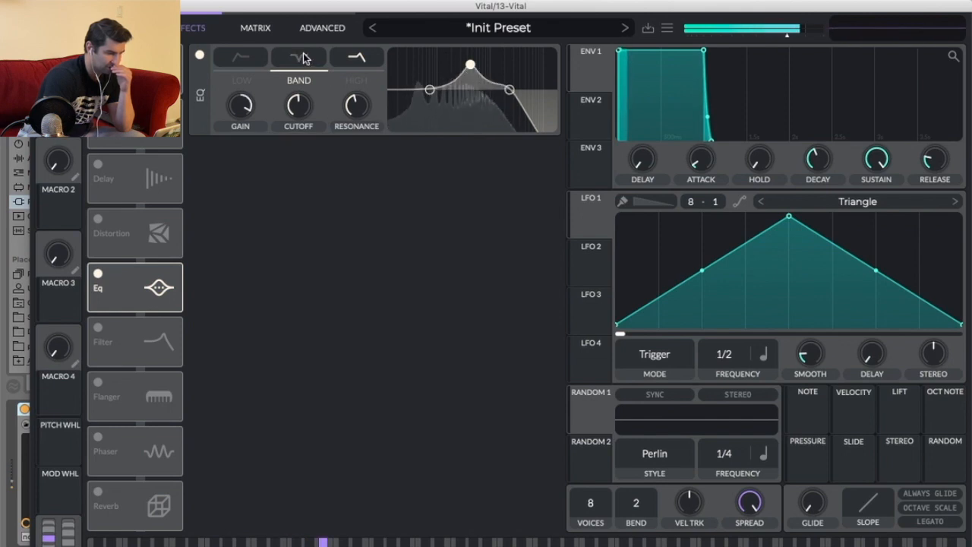
{"action": "left_click_drag", "start_coordinate": [470, 65], "coordinate": [496, 106]}
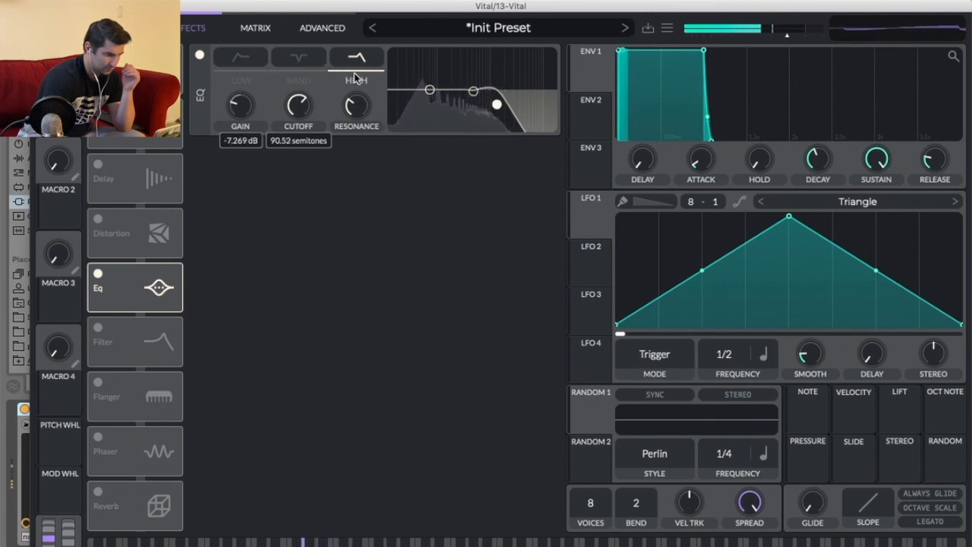
{"action": "left_click", "coordinate": [303, 60]}
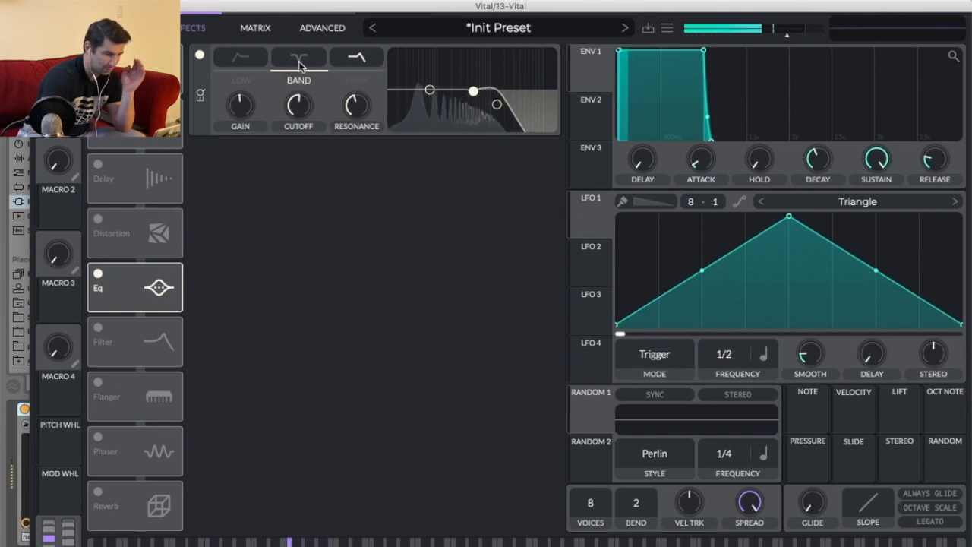
{"action": "mouse_move", "coordinate": [497, 105]}
{"action": "left_mouse_down"}
{"action": "mouse_move", "coordinate": [495, 118]}
{"action": "mouse_move", "coordinate": [487, 104]}
{"action": "mouse_move", "coordinate": [542, 99]}
{"action": "mouse_move", "coordinate": [497, 120]}
{"action": "left_mouse_up"}
{"action": "mouse_move", "coordinate": [361, 115]}
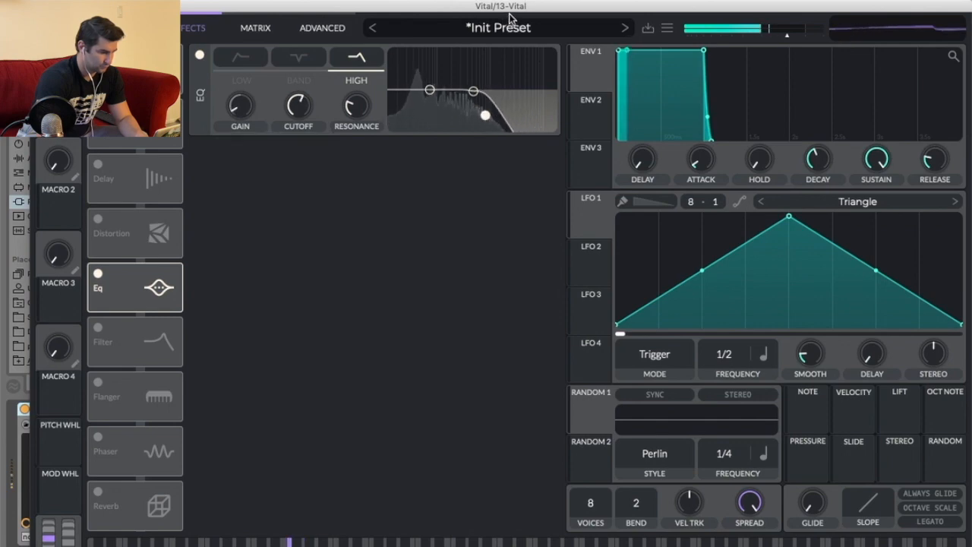
Unsolo the 13 Vital track, pull the EQ high-shelf node further down, and close the Vital window.
{"action": "left_click_drag", "start_coordinate": [511, 9], "coordinate": [513, 279]}
{"action": "left_click", "coordinate": [907, 241]}
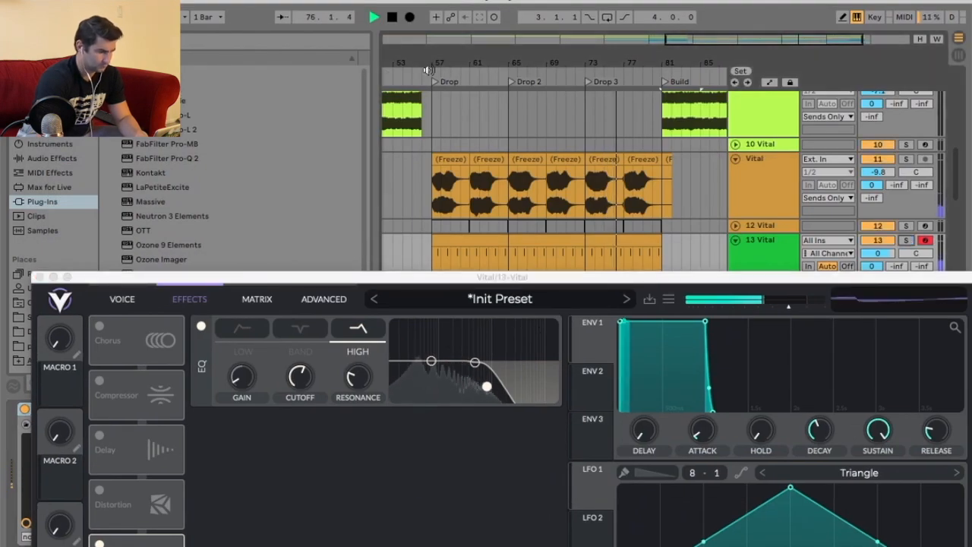
{"action": "left_click_drag", "start_coordinate": [486, 388], "coordinate": [507, 396]}
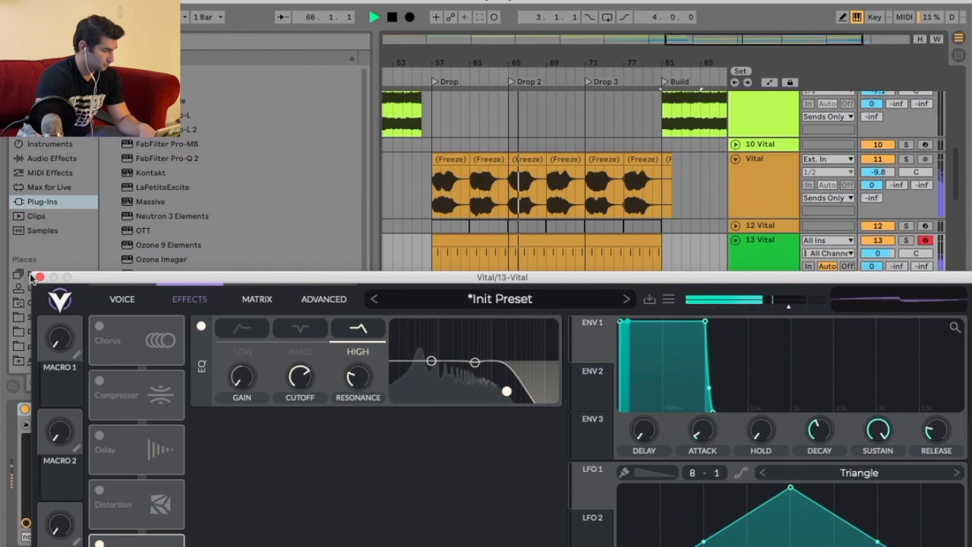
{"action": "key", "text": "alt+super+p"}
Scroll through the tracks to examine the frozen clips playing under the Drop sections.
{"action": "scroll", "coordinate": [743, 184], "scroll_direction": "down", "scroll_amount": 5}
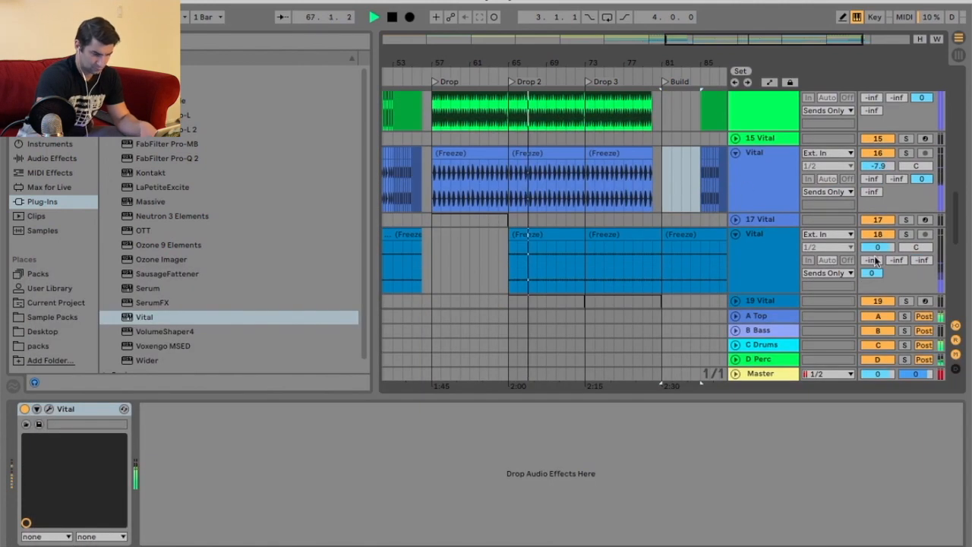
{"action": "left_click", "coordinate": [778, 253]}
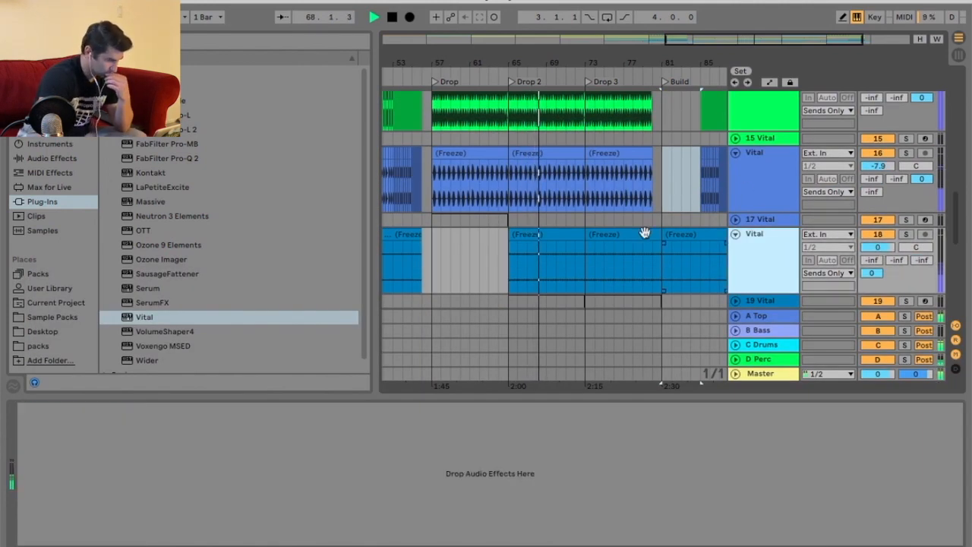
{"action": "left_click", "coordinate": [553, 237]}
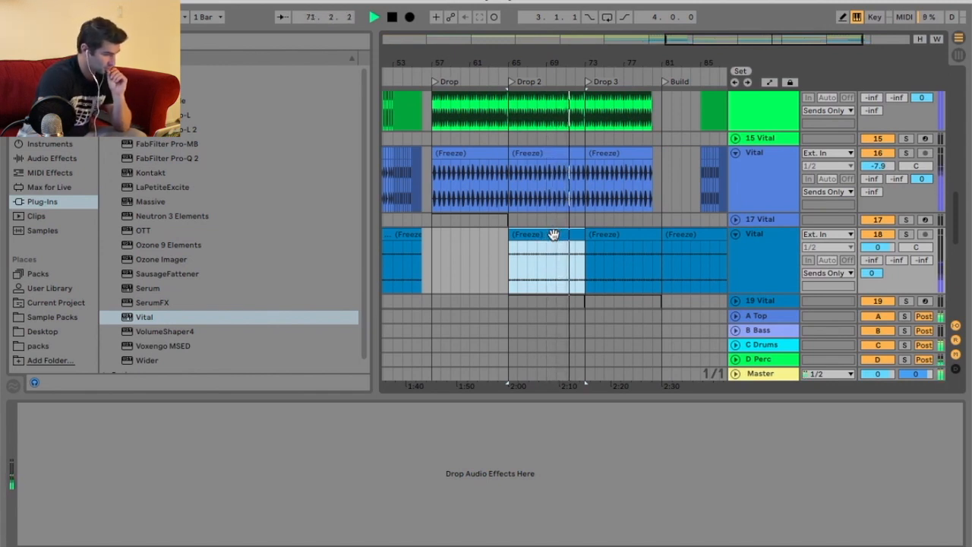
{"action": "scroll", "coordinate": [553, 234], "scroll_direction": "up", "scroll_amount": 10}
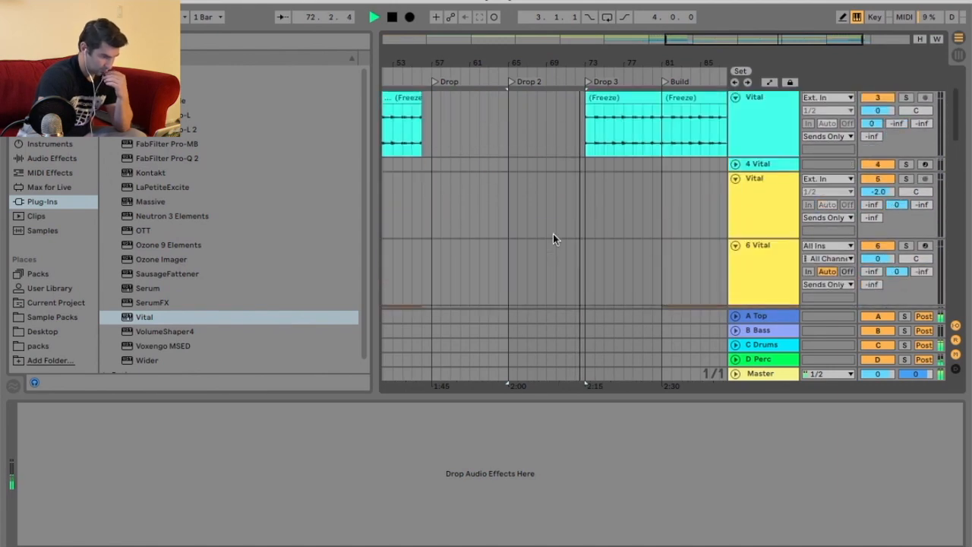
{"action": "scroll", "coordinate": [553, 233], "scroll_direction": "down", "scroll_amount": 12}
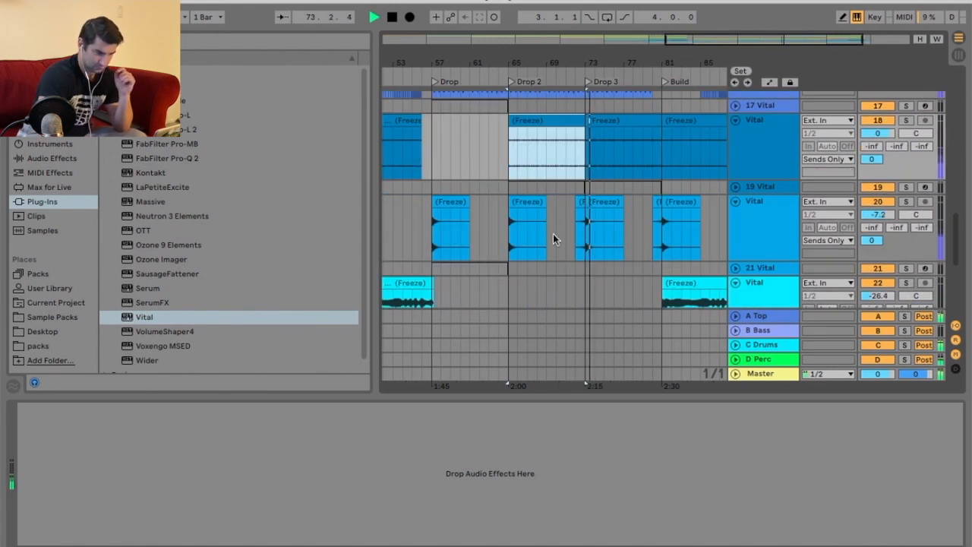
{"action": "scroll", "coordinate": [552, 234], "scroll_direction": "up", "scroll_amount": 8}
{"action": "scroll", "coordinate": [553, 233], "scroll_direction": "up", "scroll_amount": 4}
{"action": "scroll", "coordinate": [553, 233], "scroll_direction": "down", "scroll_amount": 8}
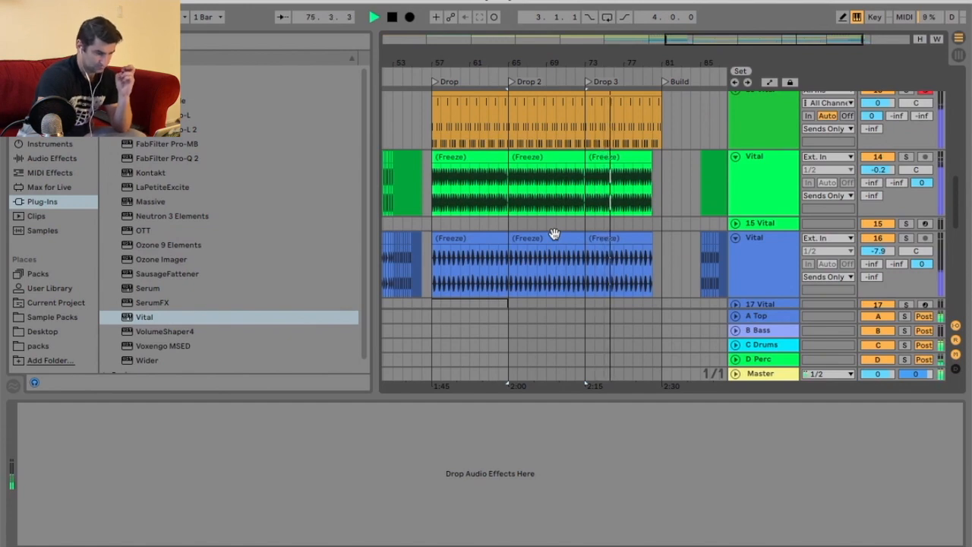
{"action": "scroll", "coordinate": [555, 234], "scroll_direction": "up", "scroll_amount": 6}
{"action": "left_click", "coordinate": [736, 230]}
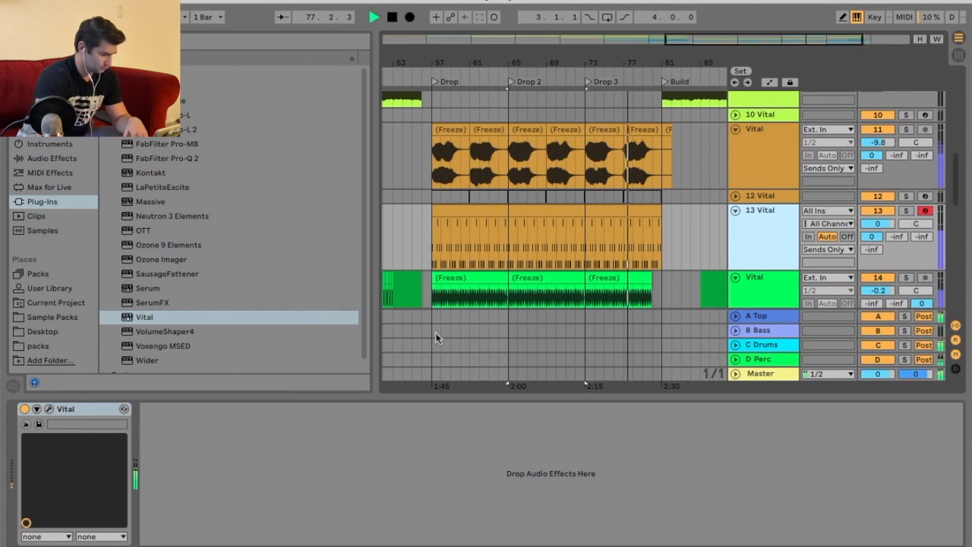
Reopen the 13 Vital instrument, nudge its EQ high-shelf node slightly, and close the plugin window.
{"action": "key", "text": "super+alt+p"}
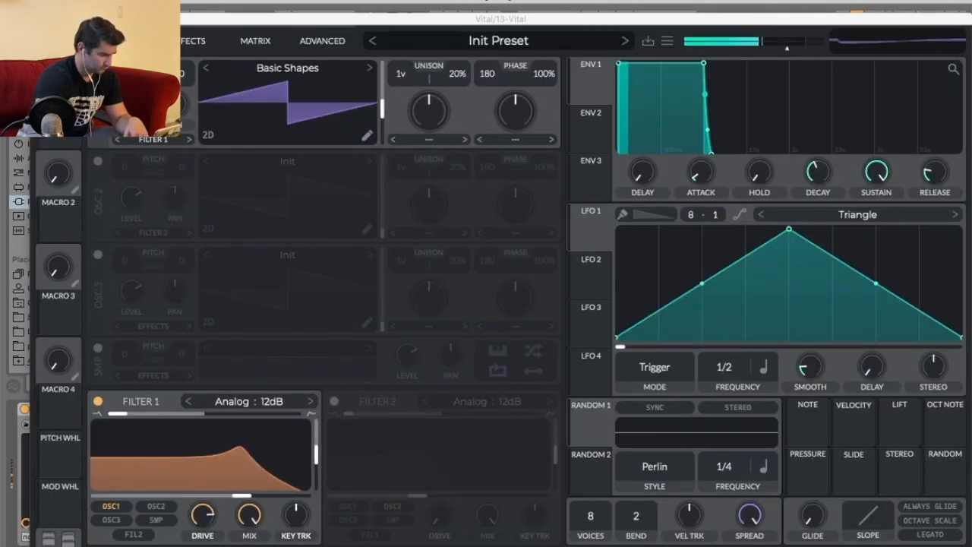
{"action": "left_click", "coordinate": [191, 40]}
{"action": "left_click_drag", "start_coordinate": [516, 127], "coordinate": [519, 128]}
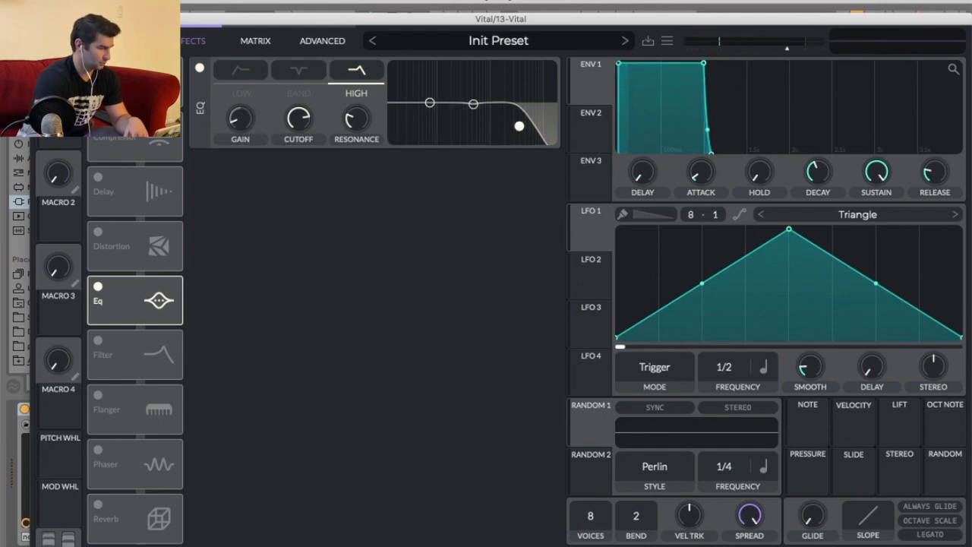
{"action": "left_click", "coordinate": [44, 19]}
Delete a short section of the first Vital track's frozen clip just after the Build, around bar 84.
{"action": "key", "text": "space"}
{"action": "scroll", "coordinate": [718, 228], "scroll_direction": "up", "scroll_amount": 10}
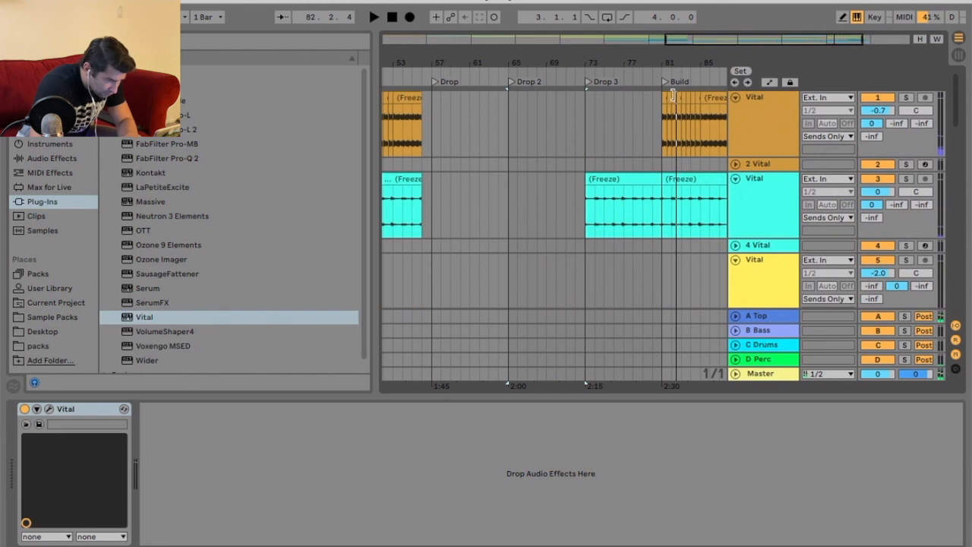
{"action": "left_click_drag", "start_coordinate": [695, 53], "coordinate": [598, 80]}
{"action": "left_click_drag", "start_coordinate": [515, 100], "coordinate": [608, 98]}
{"action": "left_click", "coordinate": [611, 98]}
{"action": "left_click", "coordinate": [620, 98]}
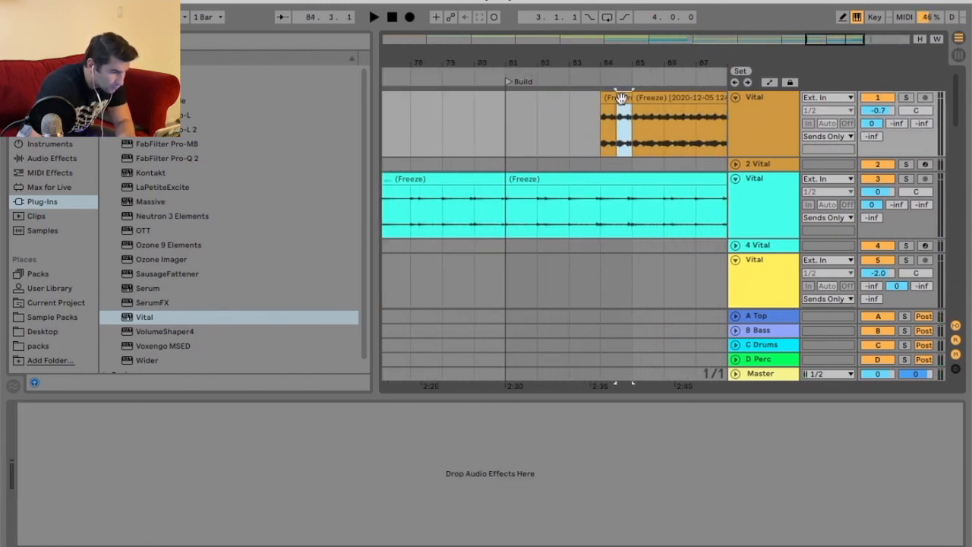
{"action": "key", "text": "Delete"}
{"action": "left_click", "coordinate": [609, 98]}
{"action": "key", "text": "Delete"}
Zoom out and scroll through the tracks to review the frozen clips around the Drop sections.
{"action": "left_click", "coordinate": [468, 74]}
{"action": "key", "text": "minus"}
{"action": "key", "text": "minus"}
{"action": "key", "text": "minus"}
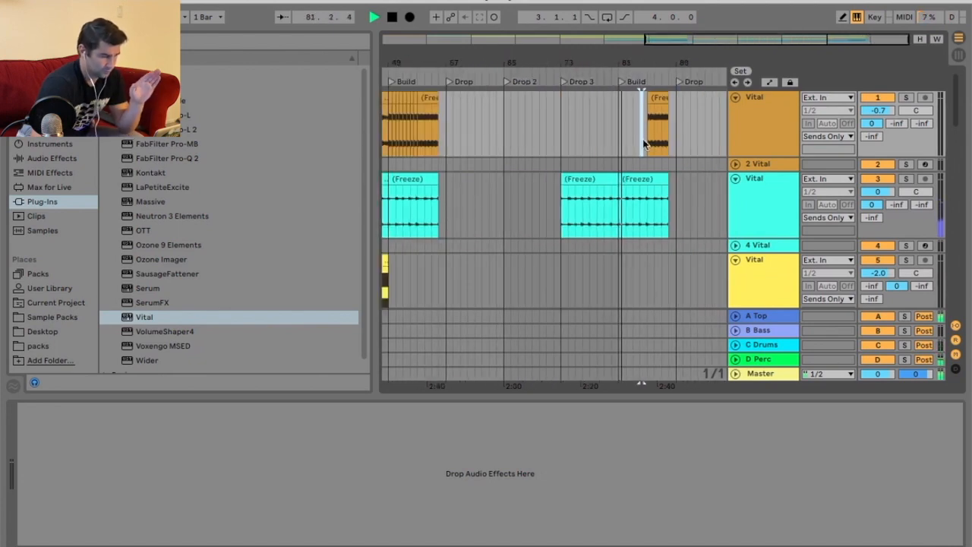
{"action": "scroll", "coordinate": [649, 146], "scroll_direction": "down", "scroll_amount": 10}
{"action": "scroll", "coordinate": [656, 154], "scroll_direction": "down", "scroll_amount": 7}
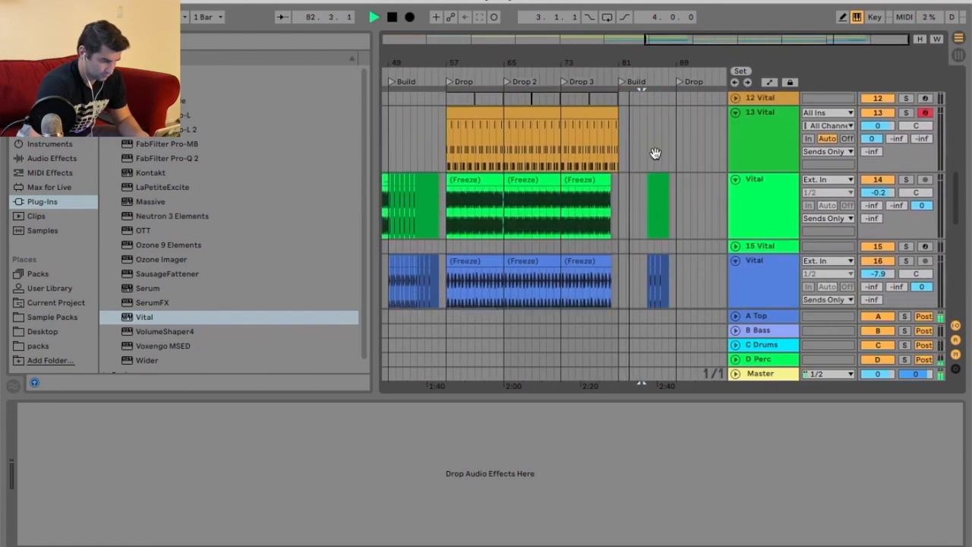
{"action": "scroll", "coordinate": [655, 152], "scroll_direction": "down", "scroll_amount": 3}
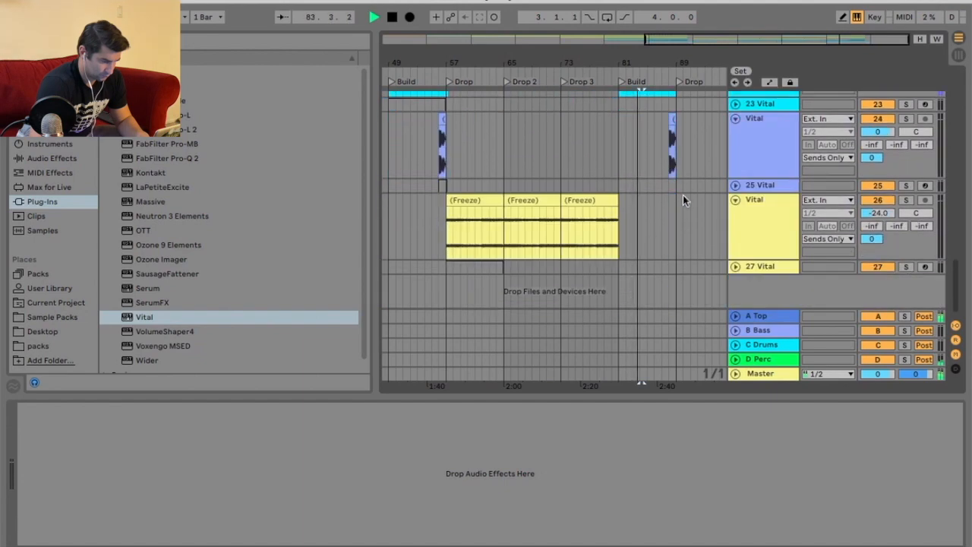
{"action": "scroll", "coordinate": [683, 197], "scroll_direction": "up", "scroll_amount": 6}
{"action": "scroll", "coordinate": [683, 197], "scroll_direction": "up", "scroll_amount": 5}
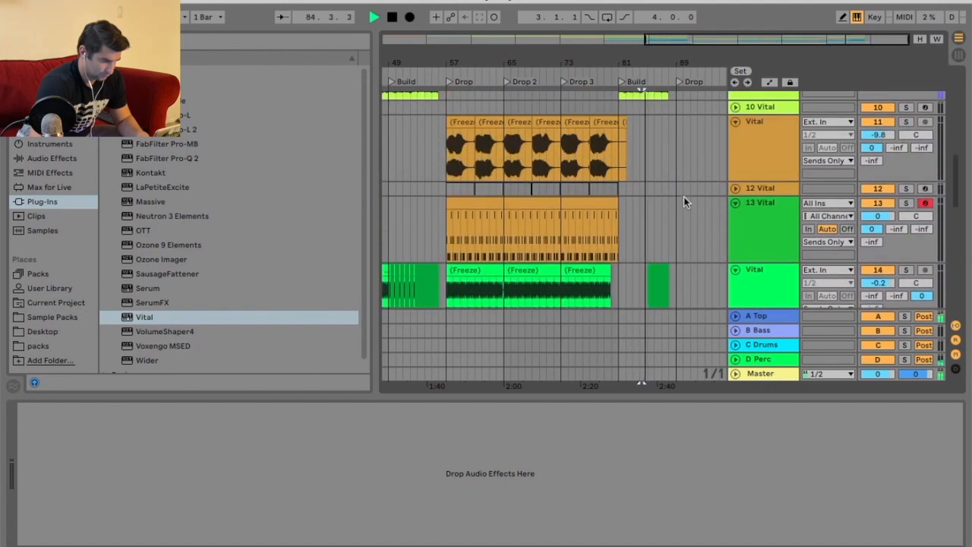
{"action": "scroll", "coordinate": [683, 193], "scroll_direction": "up", "scroll_amount": 10}
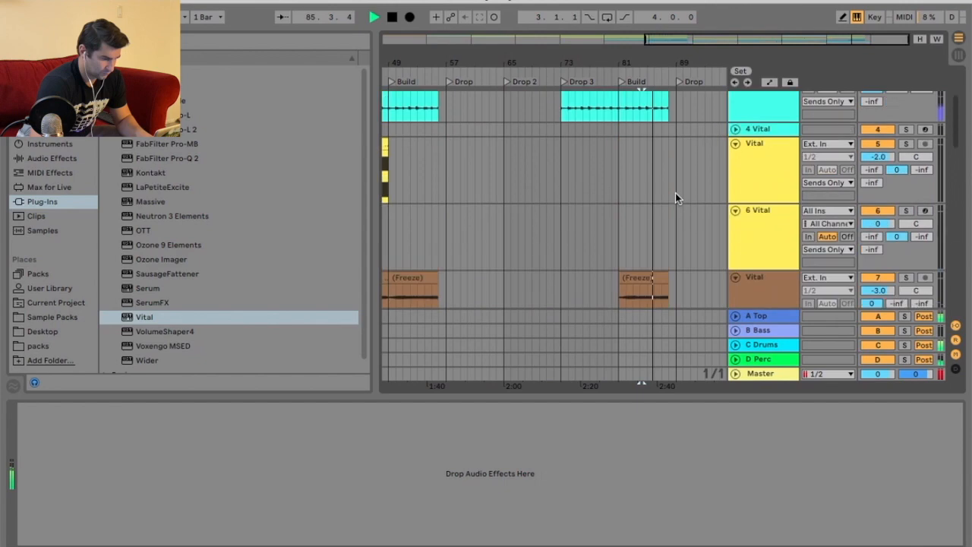
Duplicate the 13 Vital MIDI track.
{"action": "key", "text": "space"}
{"action": "left_click", "coordinate": [655, 97]}
{"action": "left_click_drag", "start_coordinate": [655, 65], "coordinate": [676, 65]}
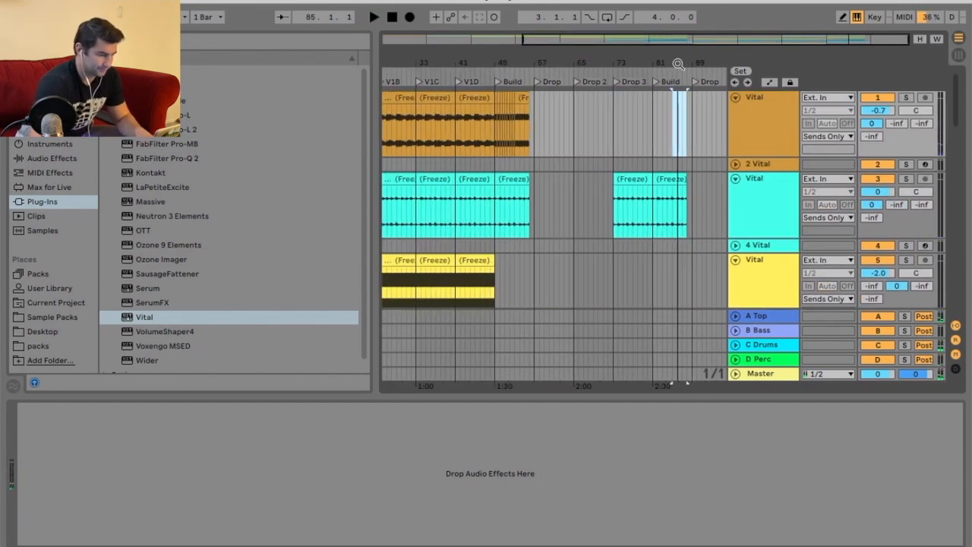
{"action": "scroll", "coordinate": [657, 179], "scroll_direction": "down", "scroll_amount": 10}
{"action": "scroll", "coordinate": [675, 139], "scroll_direction": "up", "scroll_amount": 3}
{"action": "scroll", "coordinate": [679, 145], "scroll_direction": "down", "scroll_amount": 3}
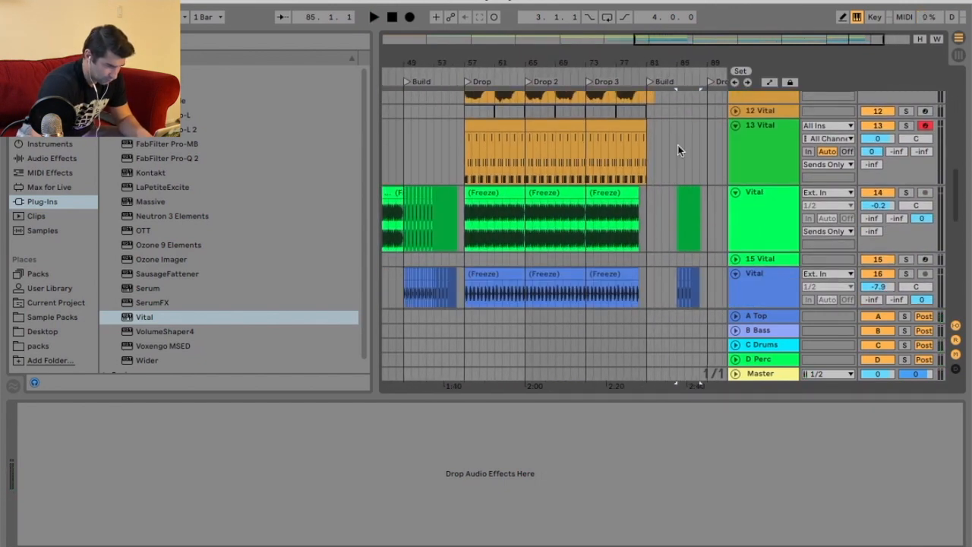
{"action": "scroll", "coordinate": [679, 145], "scroll_direction": "down", "scroll_amount": 2}
{"action": "scroll", "coordinate": [679, 149], "scroll_direction": "up", "scroll_amount": 4}
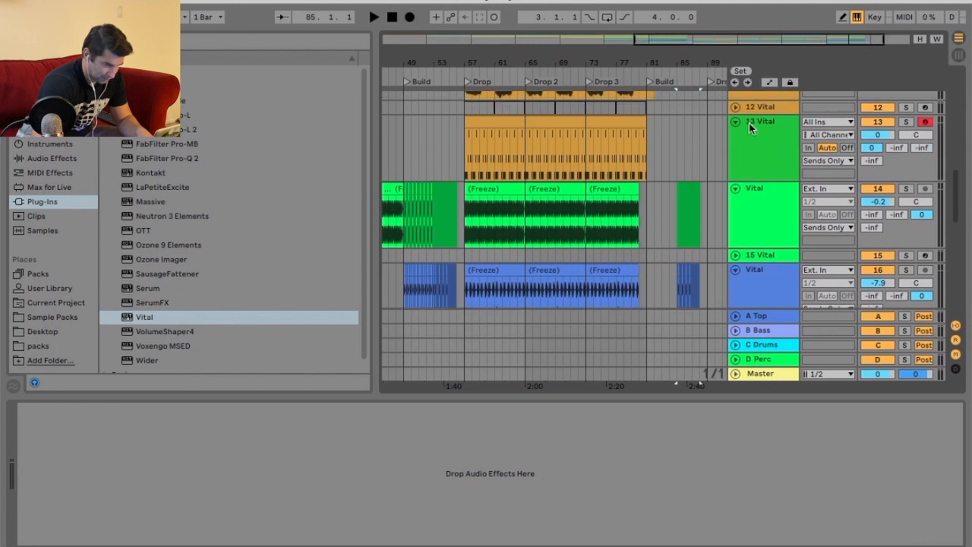
{"action": "right_click", "coordinate": [763, 131]}
{"action": "key", "text": "Return"}
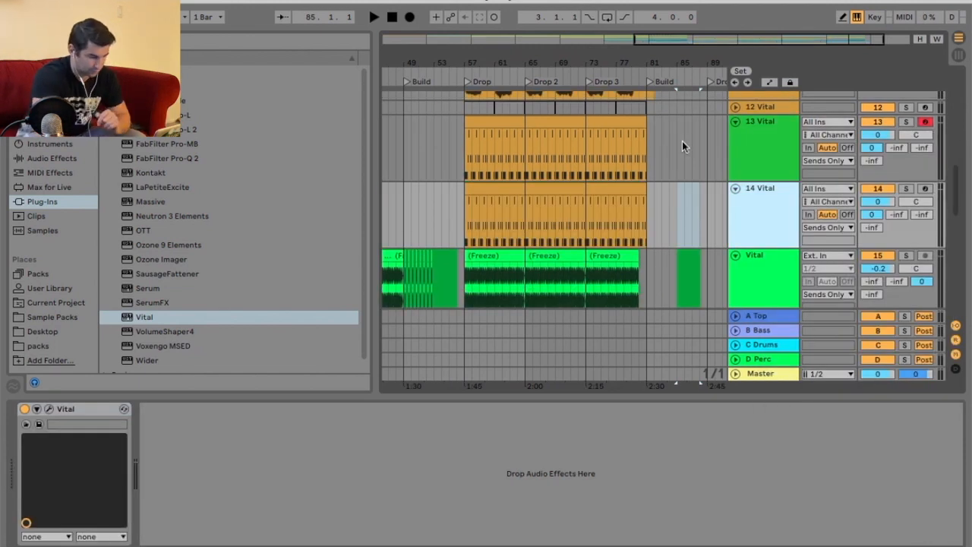
Deactivate the duplicated 14 Vital track's clips across the drops and fold the track.
{"action": "left_click_drag", "start_coordinate": [662, 200], "coordinate": [442, 204]}
{"action": "right_click", "coordinate": [481, 189]}
{"action": "left_click", "coordinate": [657, 249]}
{"action": "left_click", "coordinate": [735, 188]}
Freeze the 13 Vital track and flatten it to audio.
{"action": "right_click", "coordinate": [744, 155]}
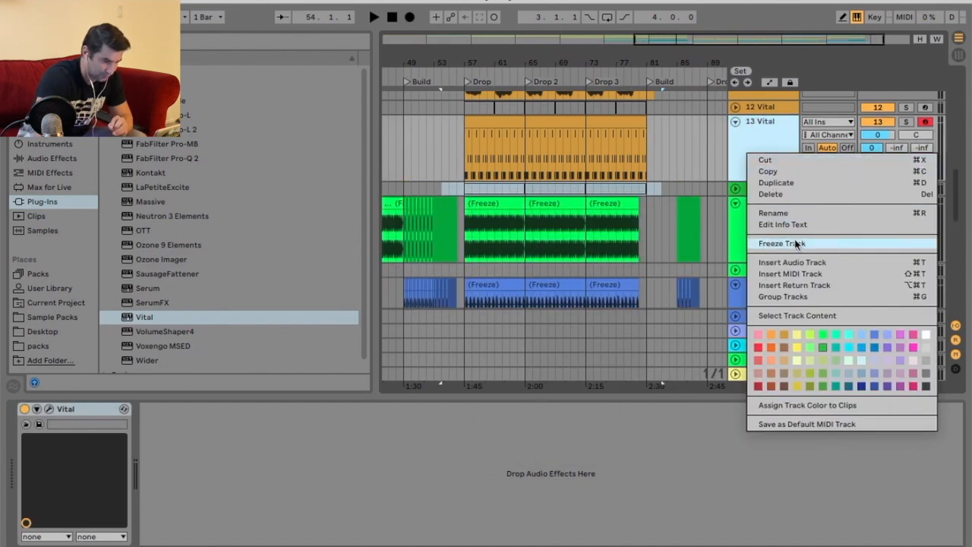
{"action": "left_click", "coordinate": [795, 237]}
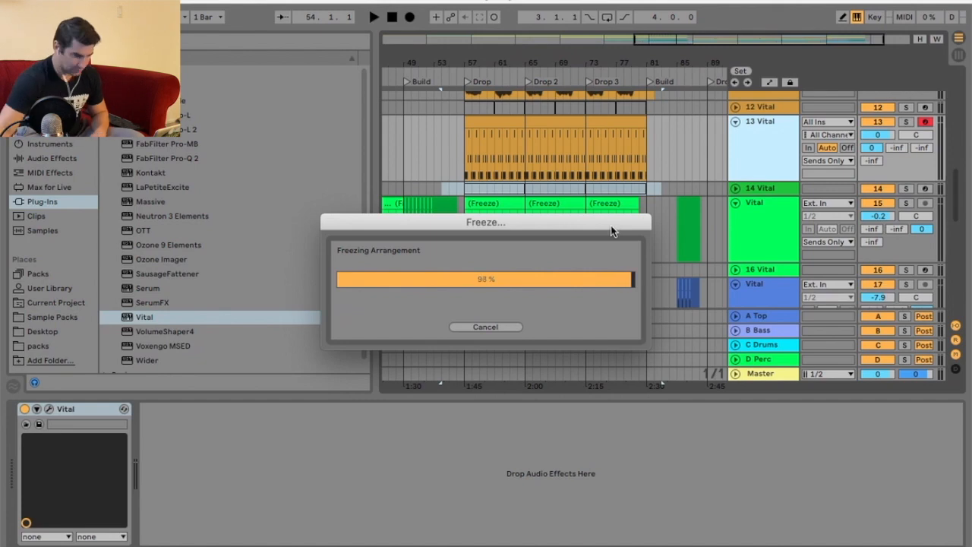
{"action": "right_click", "coordinate": [755, 209]}
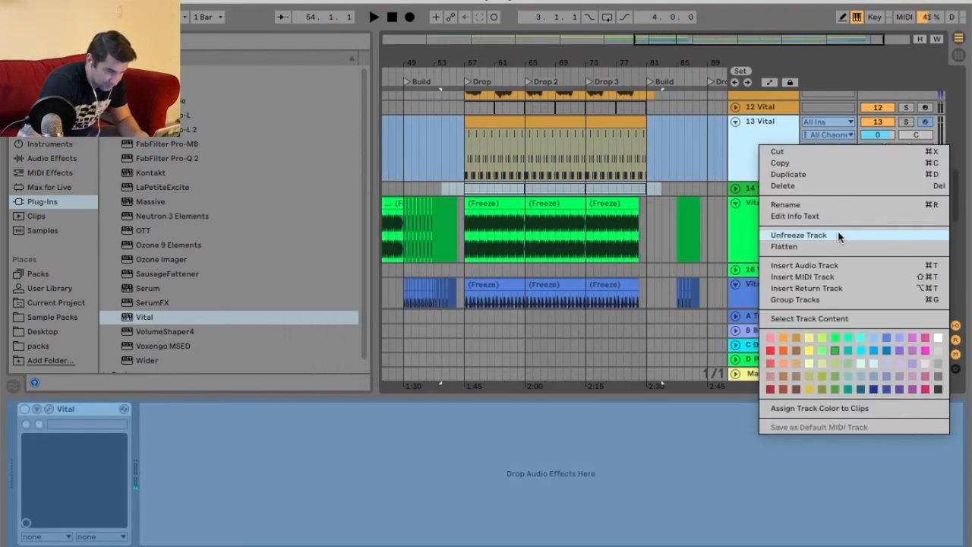
{"action": "key", "text": "Return"}
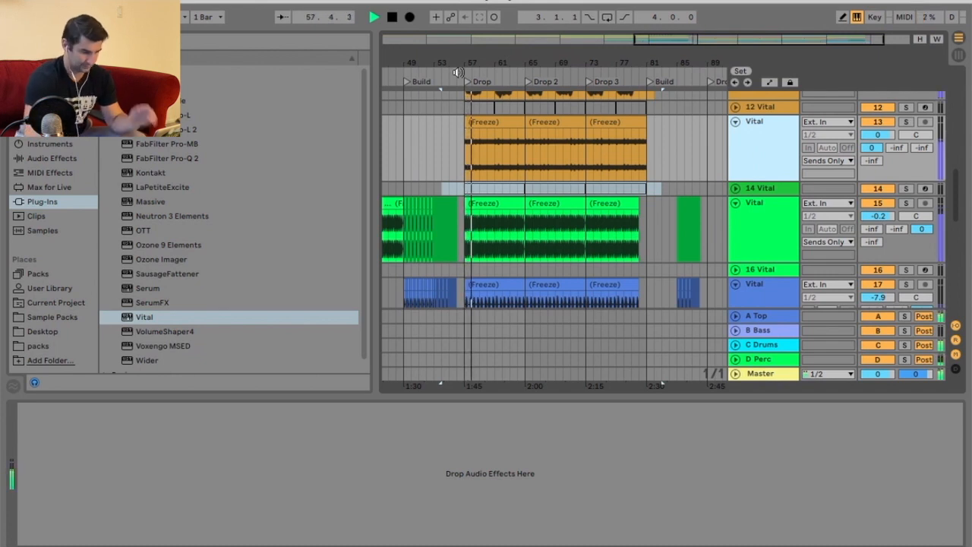
Duplicate the Drop clip on the blue Vital track 17 over Drop 2 and Drop 3, trimming the last copy's end.
{"action": "scroll", "coordinate": [546, 213], "scroll_direction": "down", "scroll_amount": 1}
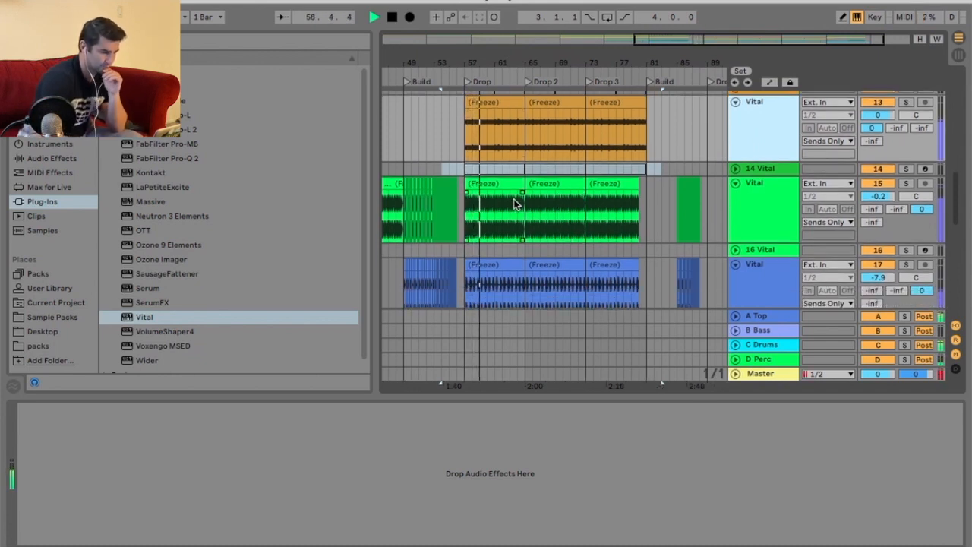
{"action": "scroll", "coordinate": [538, 216], "scroll_direction": "down", "scroll_amount": 5}
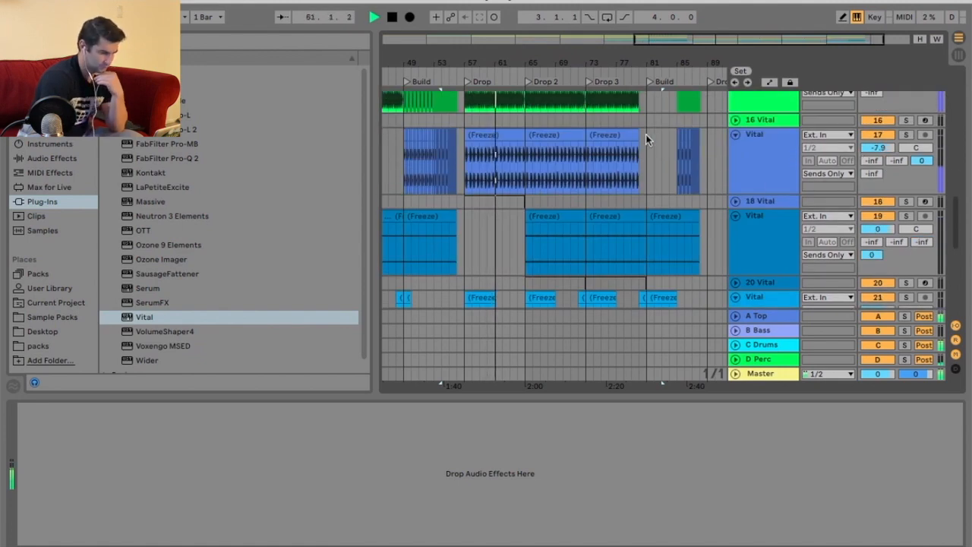
{"action": "left_click", "coordinate": [488, 135]}
{"action": "left_click_drag", "start_coordinate": [133, 506], "coordinate": [133, 511]}
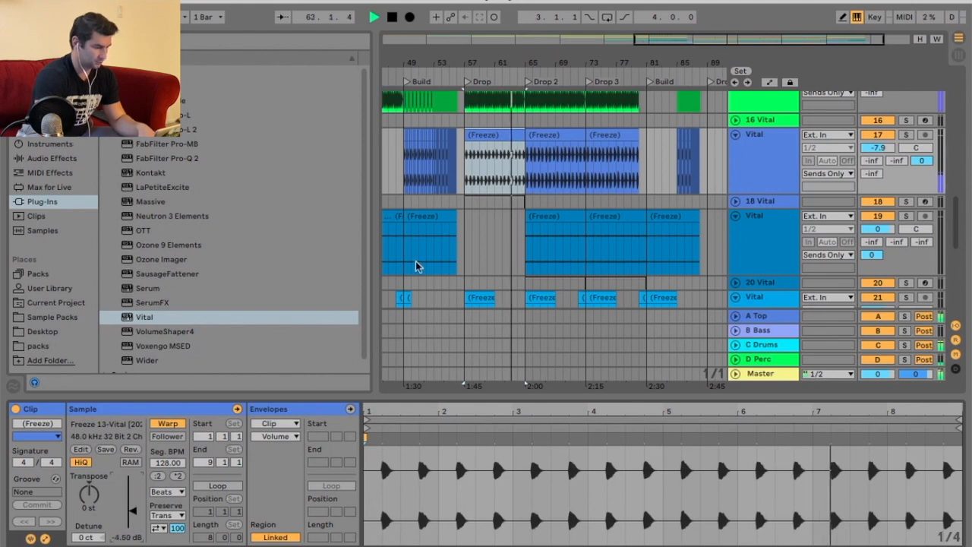
{"action": "left_click", "coordinate": [487, 134]}
{"action": "key", "text": "super+d"}
{"action": "key", "text": "super+d"}
{"action": "key", "text": "super+z"}
{"action": "key", "text": "super+d"}
{"action": "left_click_drag", "start_coordinate": [647, 60], "coordinate": [648, 73]}
{"action": "left_click_drag", "start_coordinate": [642, 135], "coordinate": [629, 139]}
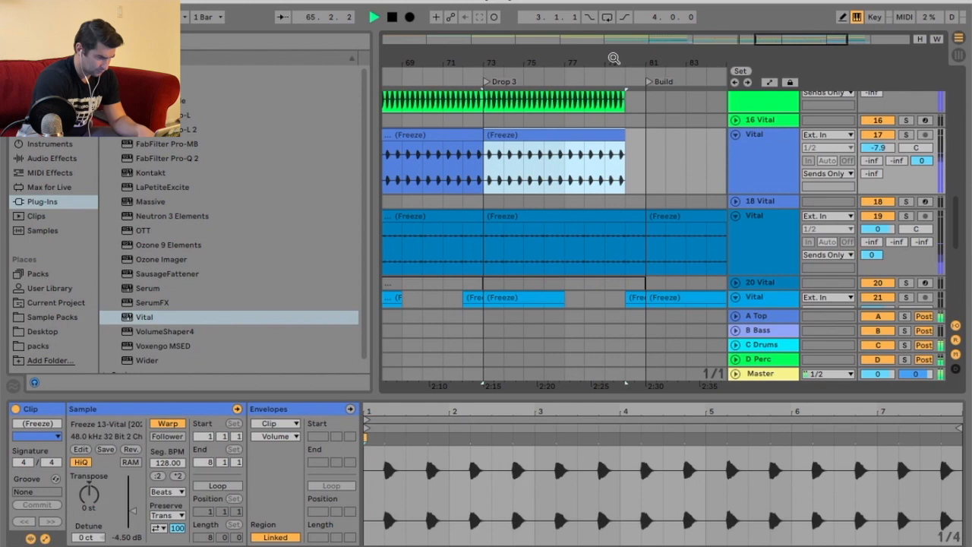
{"action": "left_click_drag", "start_coordinate": [613, 58], "coordinate": [616, 46]}
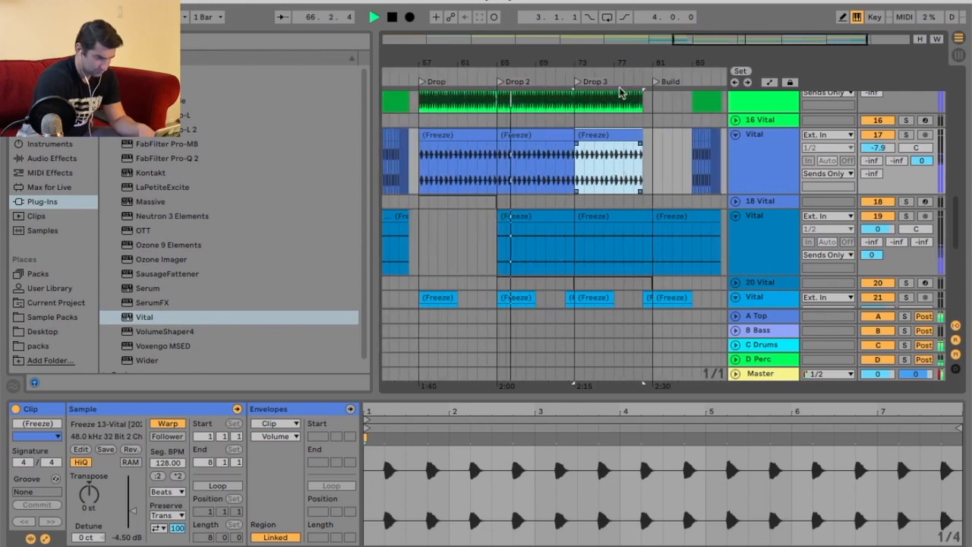
Insert a new audio track below track 19 and paste a copy of track 19's Drop 3 clip into it.
{"action": "scroll", "coordinate": [696, 243], "scroll_direction": "down", "scroll_amount": 3}
{"action": "right_click", "coordinate": [737, 173]}
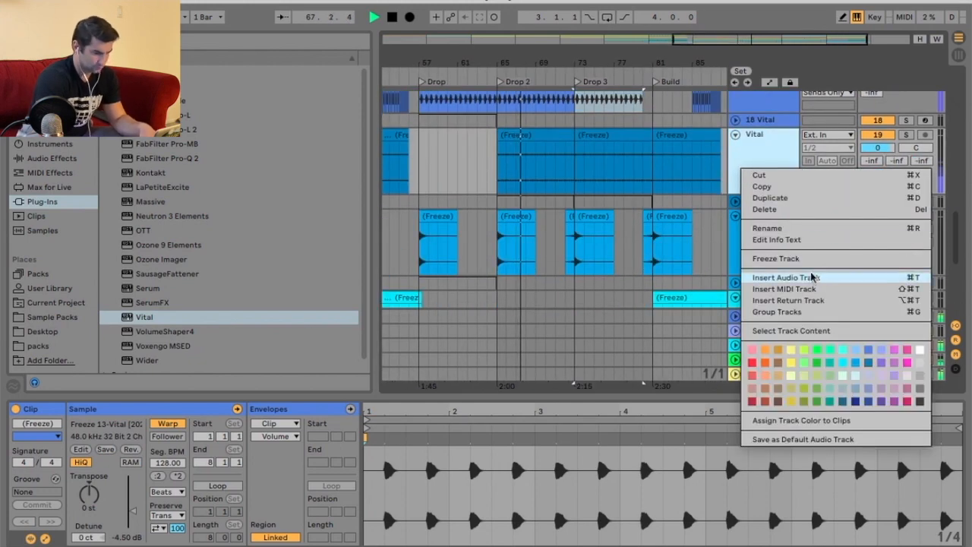
{"action": "left_click", "coordinate": [785, 277]}
{"action": "left_click", "coordinate": [597, 134]}
{"action": "scroll", "coordinate": [597, 135], "scroll_direction": "right", "scroll_amount": 3}
{"action": "left_click", "coordinate": [558, 135]}
{"action": "key", "text": "ctrl+c"}
{"action": "left_click", "coordinate": [514, 213]}
{"action": "key", "text": "ctrl+v"}
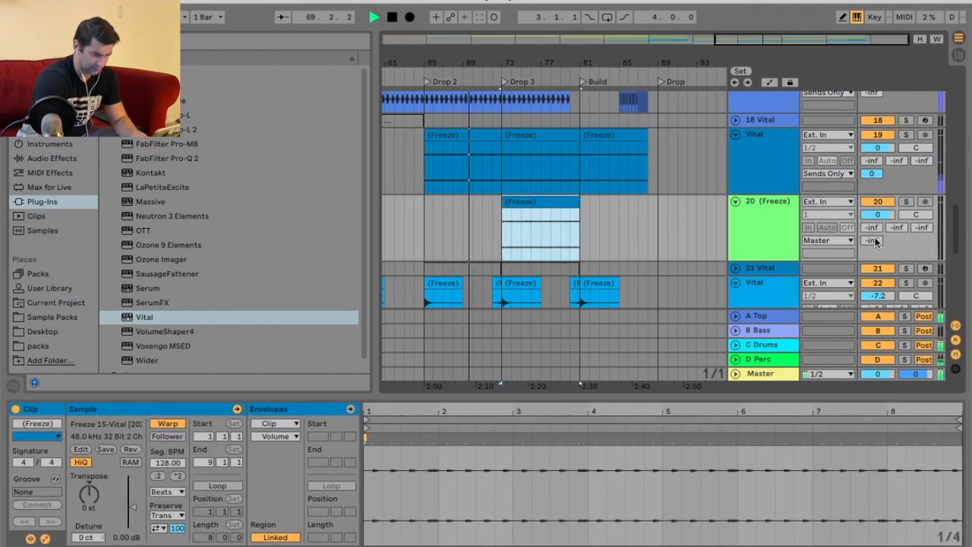
Route the new audio track's output to Sends Only and set the arrangement's fixed grid to 1/8.
{"action": "left_click", "coordinate": [827, 240]}
{"action": "left_click", "coordinate": [829, 453]}
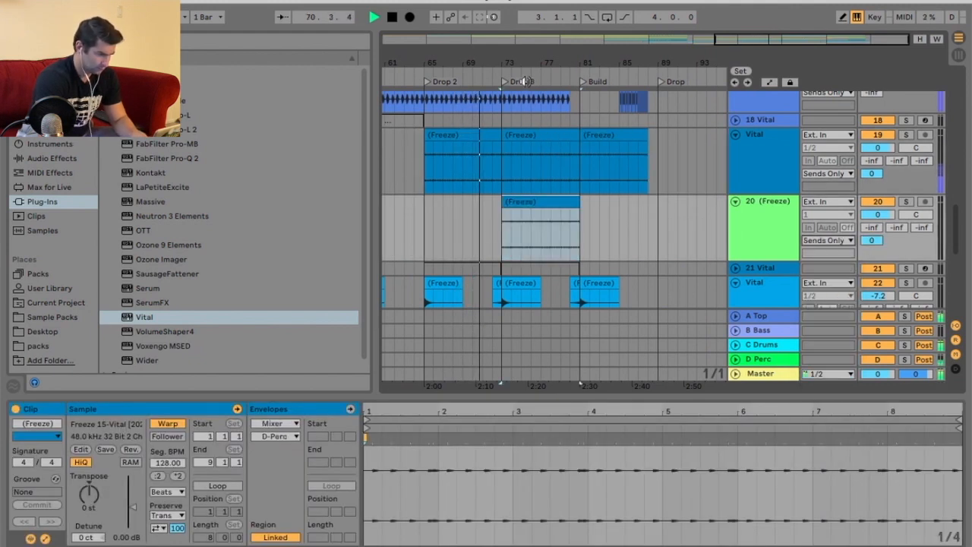
{"action": "key", "text": "z"}
{"action": "right_click", "coordinate": [537, 219]}
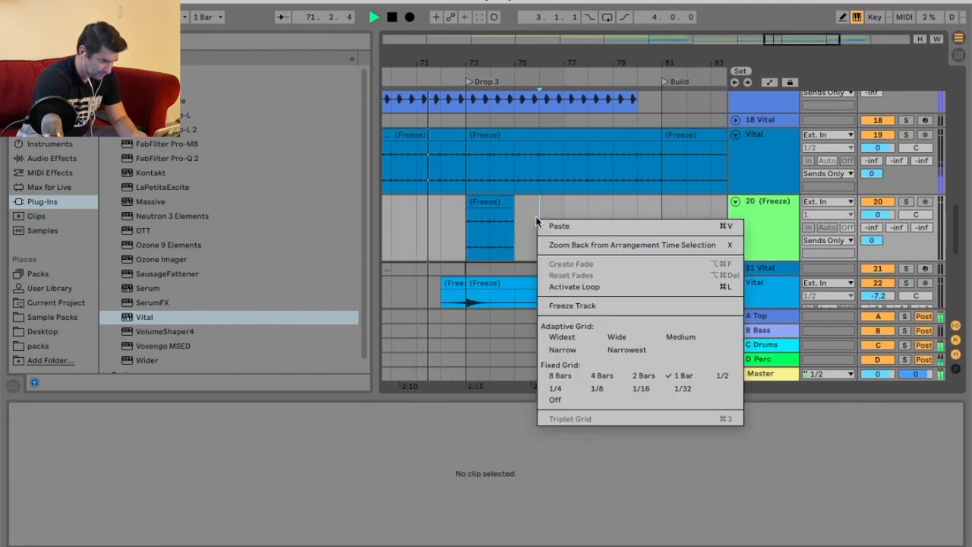
{"action": "left_click", "coordinate": [599, 389]}
{"action": "left_click_drag", "start_coordinate": [491, 64], "coordinate": [502, 114]}
{"action": "scroll", "coordinate": [500, 189], "scroll_direction": "left", "scroll_amount": 3}
{"action": "key", "text": "space"}
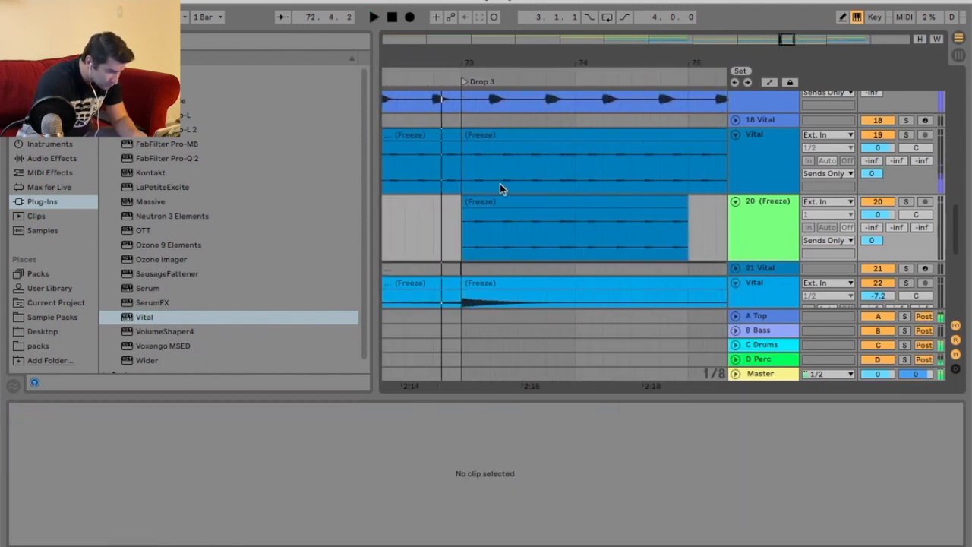
Trim the pasted clip down to a short slice at the start of Drop 3 and solo the new track.
{"action": "left_click", "coordinate": [469, 201]}
{"action": "left_click_drag", "start_coordinate": [465, 202], "coordinate": [494, 205]}
{"action": "left_click_drag", "start_coordinate": [664, 202], "coordinate": [487, 206]}
{"action": "left_click", "coordinate": [906, 202]}
{"action": "key", "text": "space"}
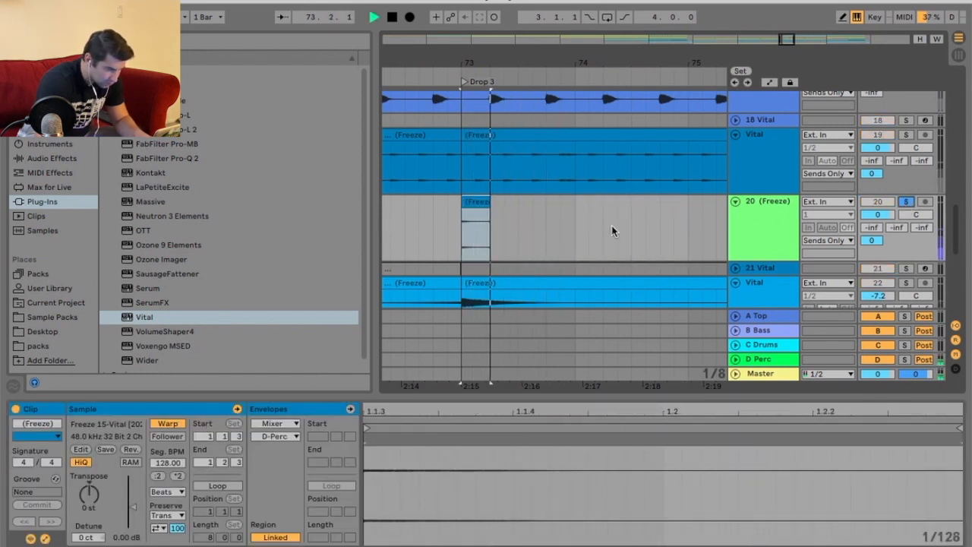
Change the arrangement's fixed grid size twice while refining the short slice.
{"action": "key", "text": "space"}
{"action": "right_click", "coordinate": [522, 209]}
{"action": "left_click", "coordinate": [624, 378]}
{"action": "left_click", "coordinate": [486, 210]}
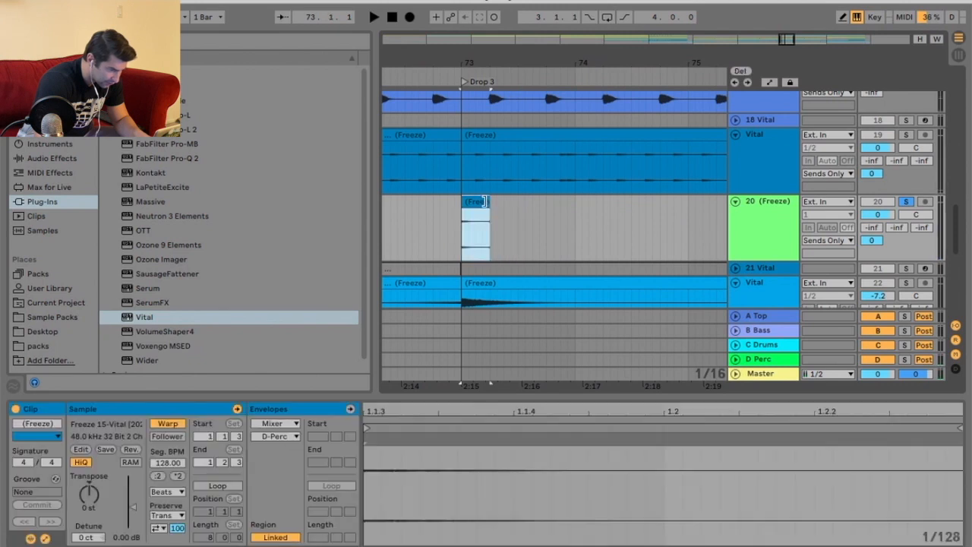
{"action": "right_click", "coordinate": [497, 211]}
{"action": "left_click", "coordinate": [524, 377]}
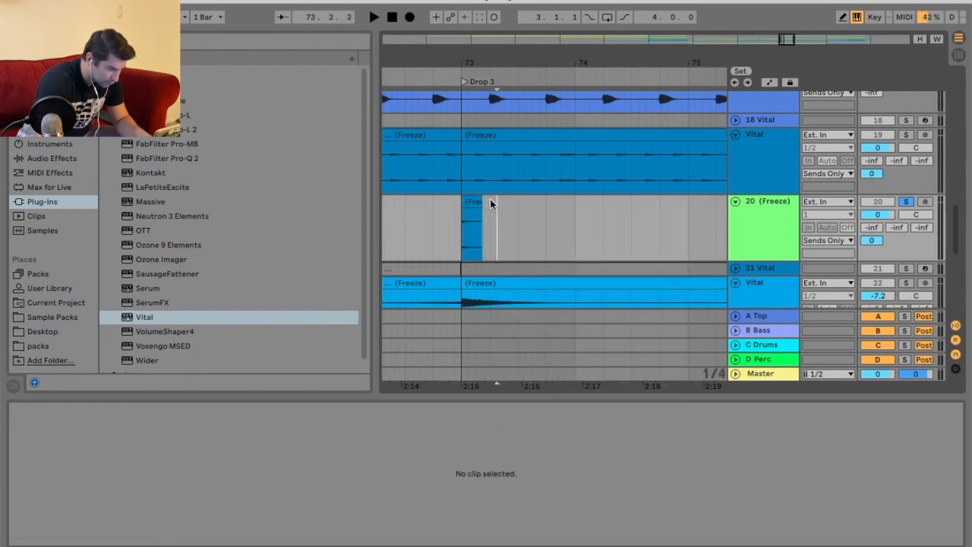
Select the slice and transpose it up about 12 semitones, previewing playback.
{"action": "left_click", "coordinate": [471, 202]}
{"action": "key", "text": "space"}
{"action": "key", "text": "space"}
{"action": "key", "text": "space"}
{"action": "left_click_drag", "start_coordinate": [89, 494], "coordinate": [89, 459]}
{"action": "key", "text": "space"}
{"action": "key", "text": "space"}
Try the slice's warp modes Complex Pro and Beats, finally setting it to Re-Pitch.
{"action": "left_click", "coordinate": [167, 492]}
{"action": "left_click", "coordinate": [174, 543]}
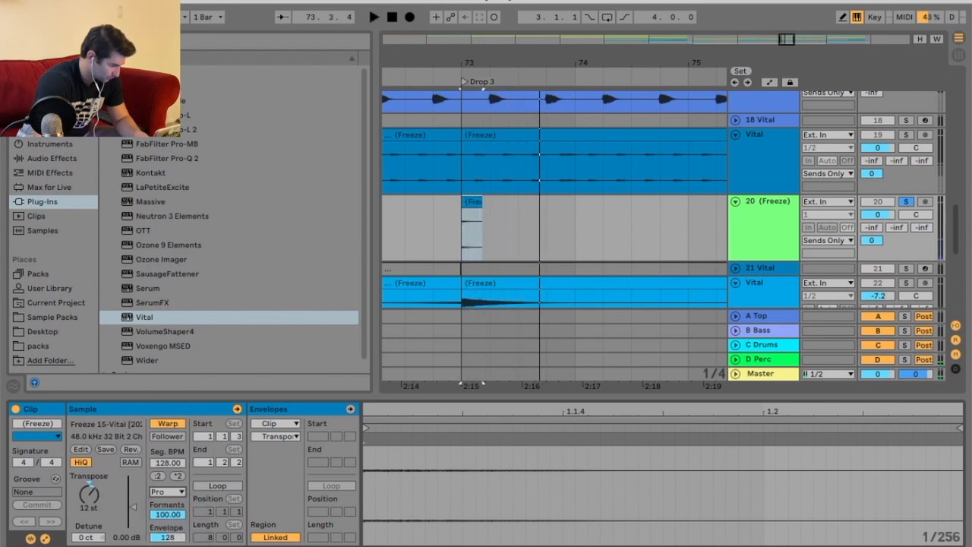
{"action": "left_click", "coordinate": [168, 492]}
{"action": "left_click", "coordinate": [162, 504]}
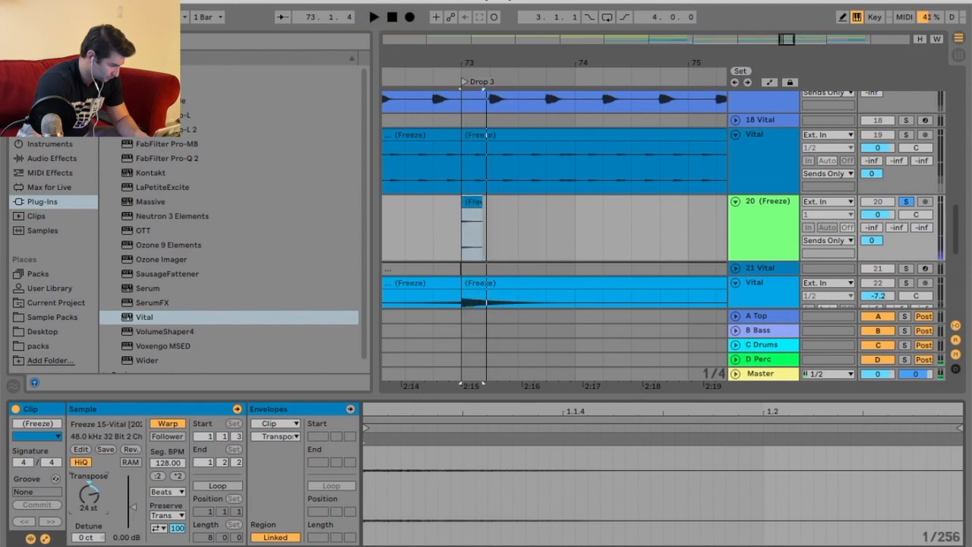
{"action": "key", "text": "space"}
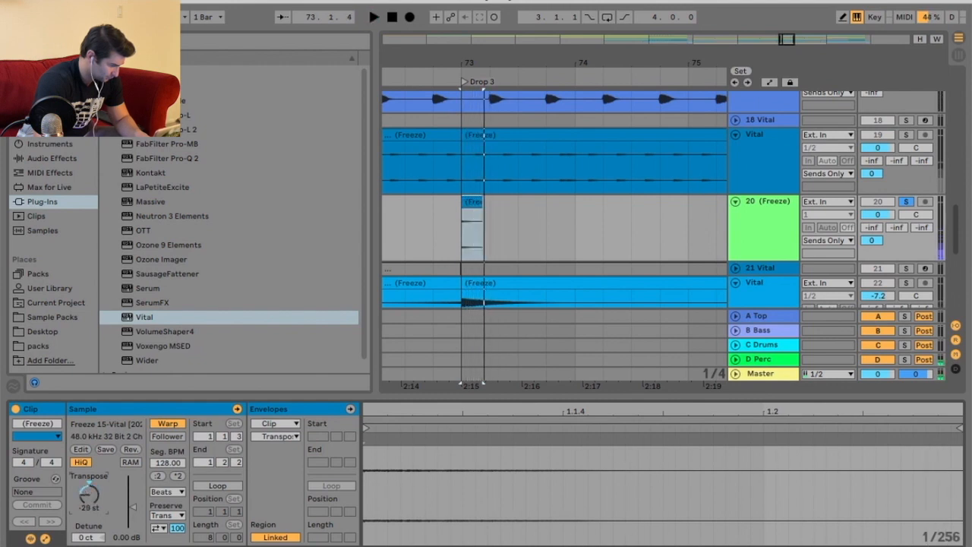
{"action": "left_click", "coordinate": [181, 491]}
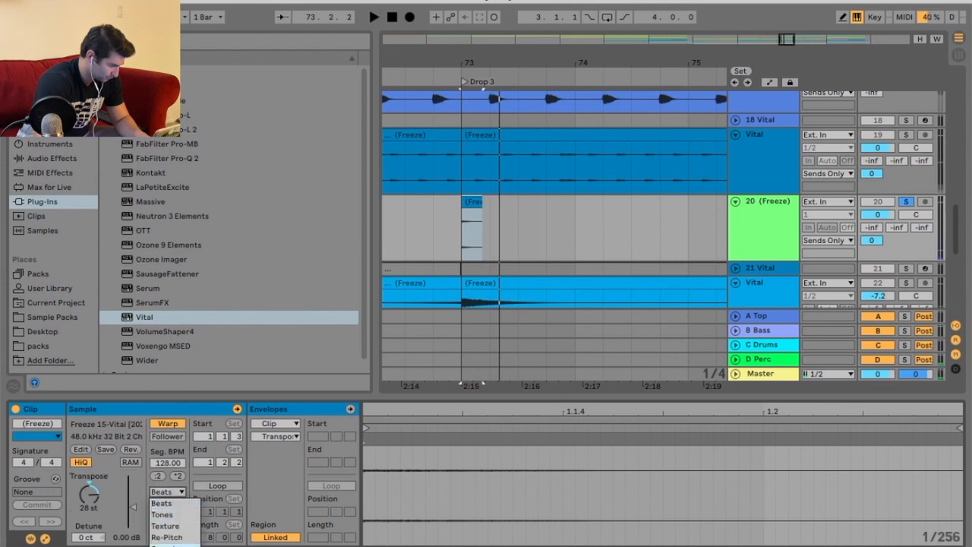
{"action": "left_click", "coordinate": [174, 536]}
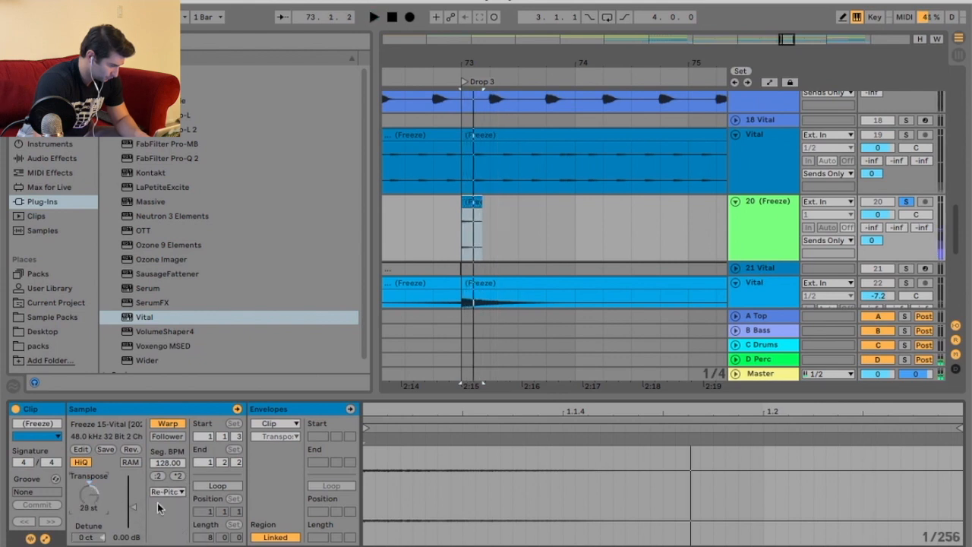
Audition the slice in the Tones and other warp modes, settle on Beats, and set its transpose to 12 semitones.
{"action": "left_click", "coordinate": [167, 491]}
{"action": "left_click", "coordinate": [169, 509]}
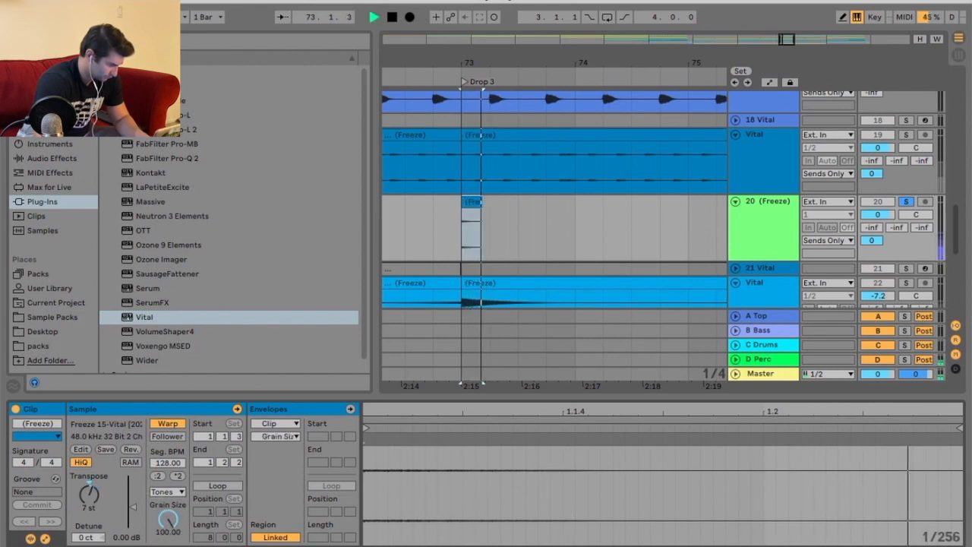
{"action": "key", "text": "space"}
{"action": "left_click", "coordinate": [167, 493]}
{"action": "left_click", "coordinate": [170, 512]}
{"action": "key", "text": "space"}
{"action": "key", "text": "space"}
{"action": "left_click", "coordinate": [167, 493]}
{"action": "left_click", "coordinate": [163, 504]}
{"action": "key", "text": "space"}
{"action": "left_click_drag", "start_coordinate": [91, 494], "coordinate": [89, 483]}
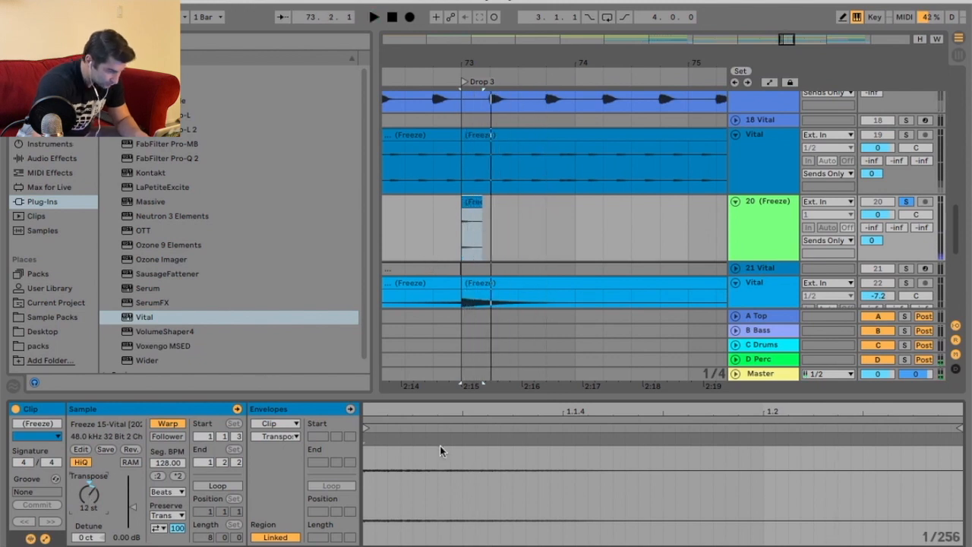
{"action": "key", "text": "space"}
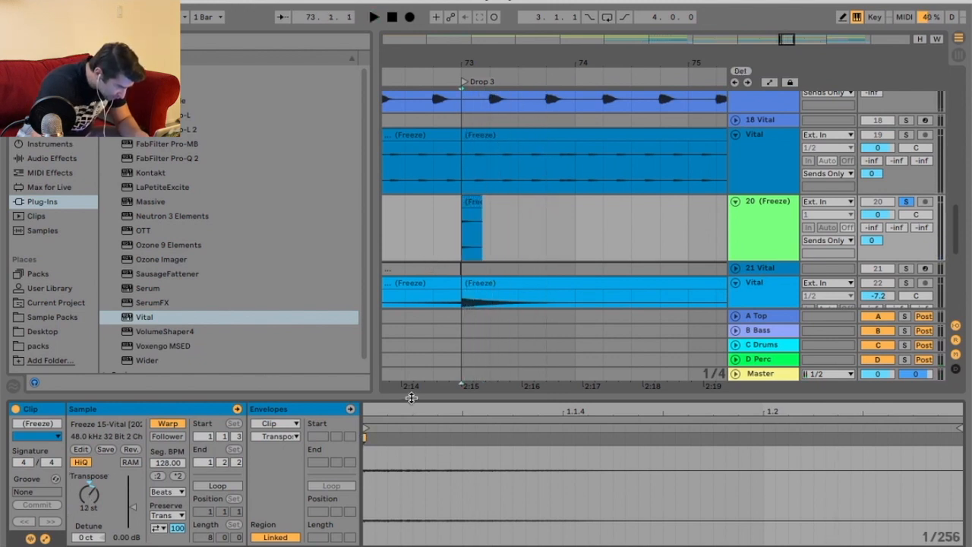
Enlarge the clip detail view and drag the slice's warp marker to stretch its opening, previewing playback.
{"action": "left_click_drag", "start_coordinate": [410, 397], "coordinate": [422, 249]}
{"action": "mouse_move", "coordinate": [499, 268]}
{"action": "left_mouse_down"}
{"action": "mouse_move", "coordinate": [512, 264]}
{"action": "mouse_move", "coordinate": [536, 287]}
{"action": "mouse_move", "coordinate": [731, 293]}
{"action": "mouse_move", "coordinate": [476, 300]}
{"action": "left_mouse_up"}
{"action": "key", "text": "space"}
{"action": "key", "text": "space"}
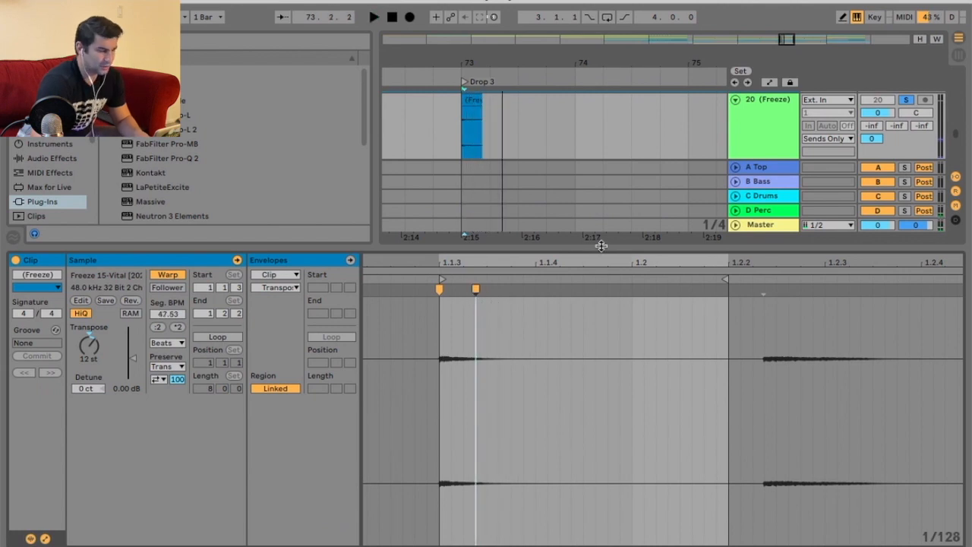
{"action": "left_click_drag", "start_coordinate": [599, 244], "coordinate": [612, 369]}
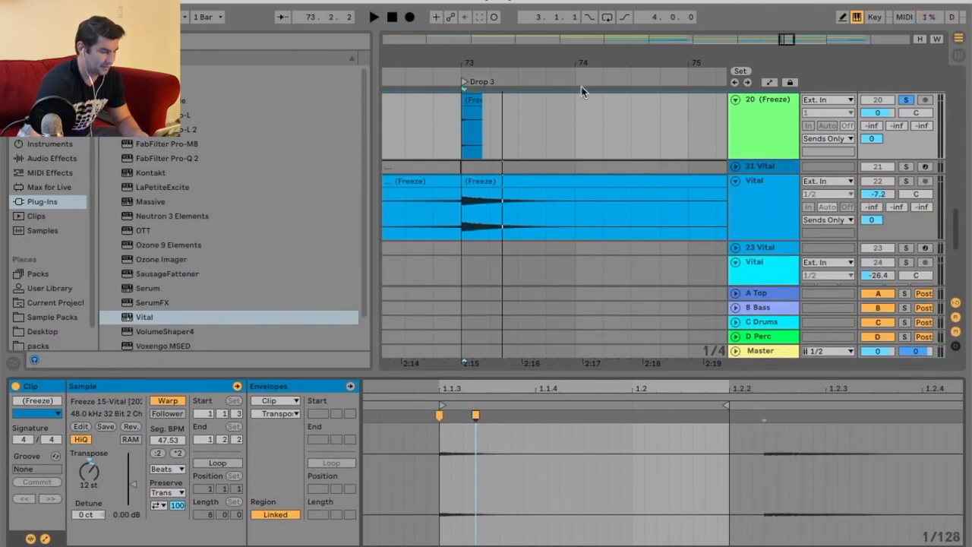
Duplicate the pitched slice repeatedly across the start of Drop 3.
{"action": "scroll", "coordinate": [504, 90], "scroll_direction": "down", "scroll_amount": 5}
{"action": "left_click", "coordinate": [467, 76]}
{"action": "scroll", "coordinate": [497, 91], "scroll_direction": "up", "scroll_amount": 5}
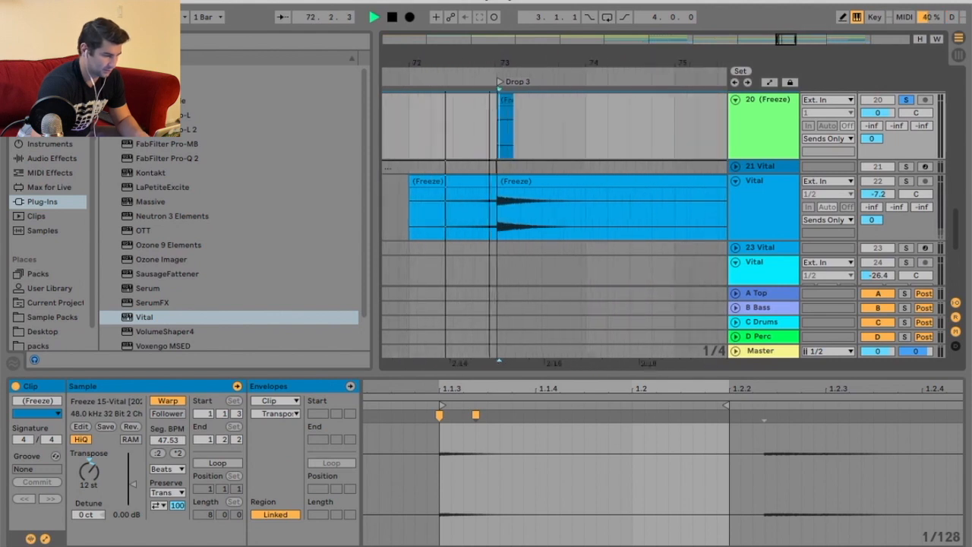
{"action": "left_click_drag", "start_coordinate": [525, 104], "coordinate": [497, 108]}
{"action": "key", "text": "super+d"}
{"action": "key", "text": "super+d"}
{"action": "key", "text": "super+d"}
{"action": "key", "text": "super+d"}
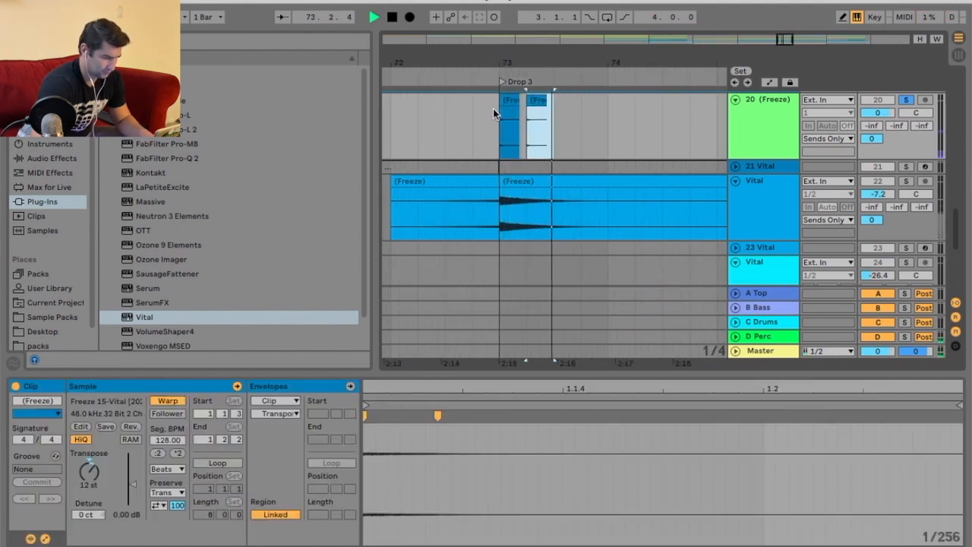
{"action": "key", "text": "super+d"}
{"action": "key", "text": "super+d"}
{"action": "key", "text": "super+d"}
{"action": "key", "text": "super+d"}
{"action": "key", "text": "super+d"}
Unsolo the freeze track holding the slices, select it and delete it.
{"action": "scroll", "coordinate": [539, 92], "scroll_direction": "down", "scroll_amount": 5}
{"action": "left_click", "coordinate": [908, 99]}
{"action": "key", "text": "space"}
{"action": "left_click", "coordinate": [773, 111]}
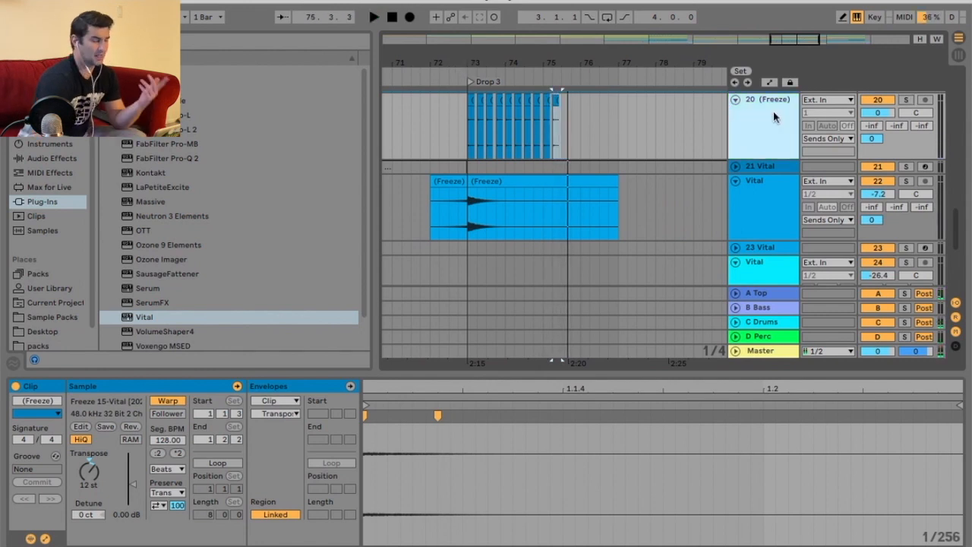
{"action": "key", "text": "BackSpace"}
Scroll through the tracks around Drop 3 and the Build to review the frozen parts.
{"action": "scroll", "coordinate": [556, 84], "scroll_direction": "down", "scroll_amount": 4}
{"action": "left_click", "coordinate": [507, 80]}
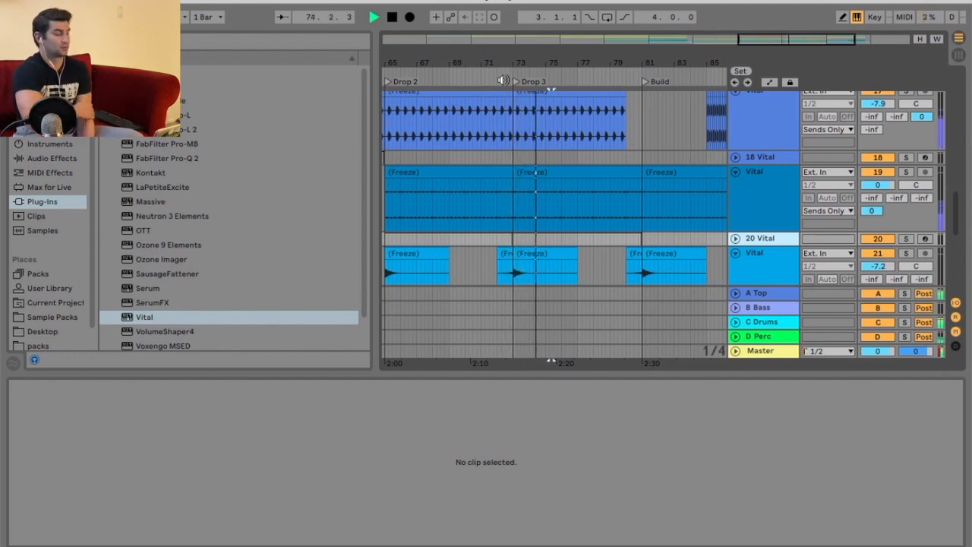
{"action": "scroll", "coordinate": [625, 211], "scroll_direction": "down", "scroll_amount": 5}
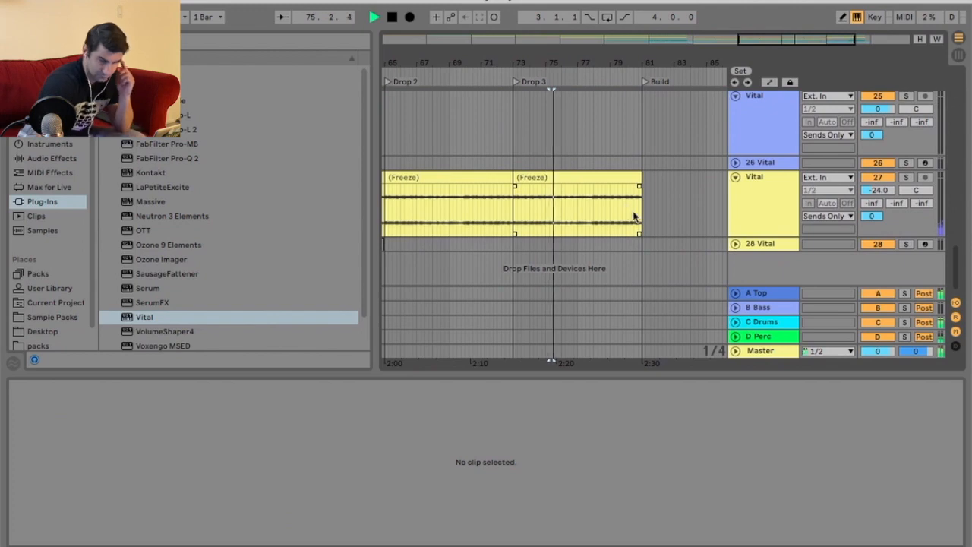
{"action": "scroll", "coordinate": [633, 220], "scroll_direction": "up", "scroll_amount": 15}
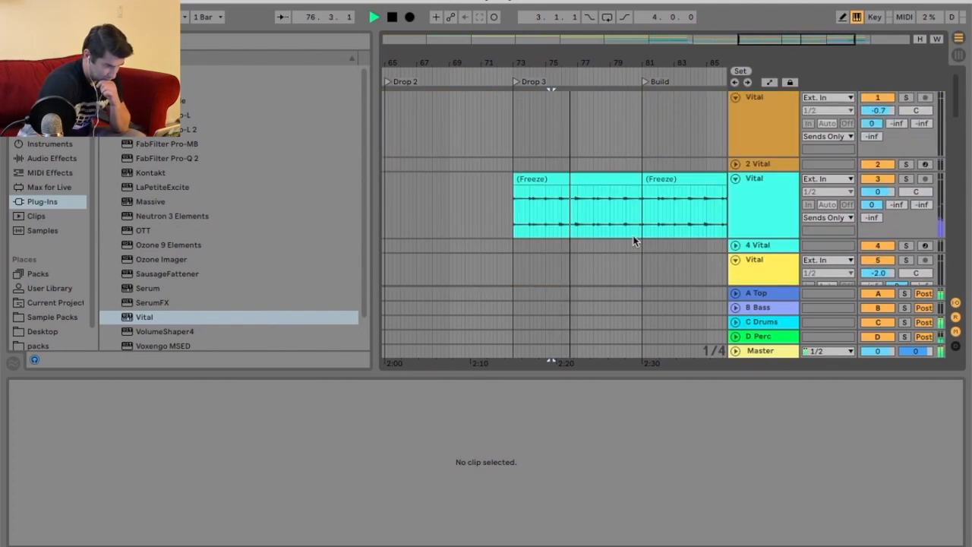
{"action": "scroll", "coordinate": [633, 240], "scroll_direction": "down", "scroll_amount": 13}
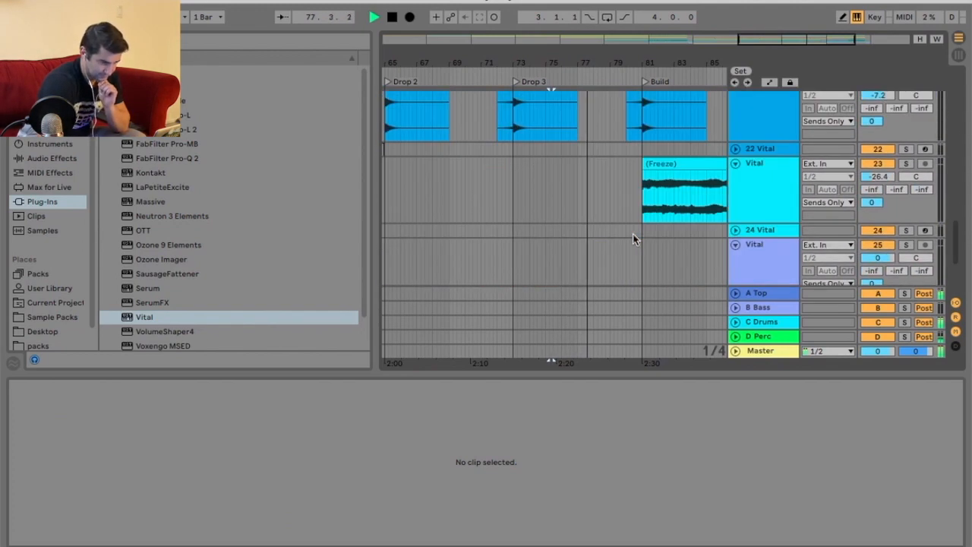
{"action": "scroll", "coordinate": [634, 240], "scroll_direction": "up", "scroll_amount": 7}
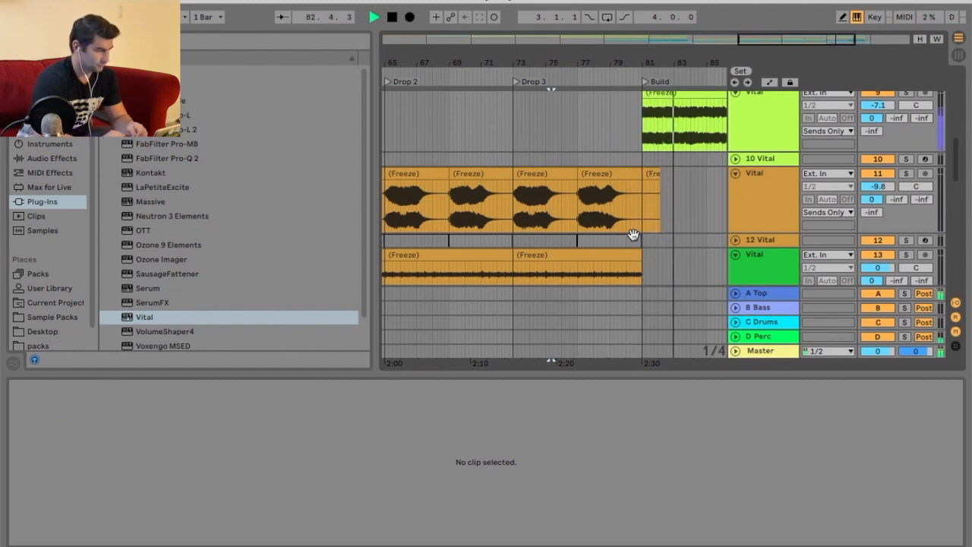
{"action": "scroll", "coordinate": [632, 234], "scroll_direction": "up", "scroll_amount": 10}
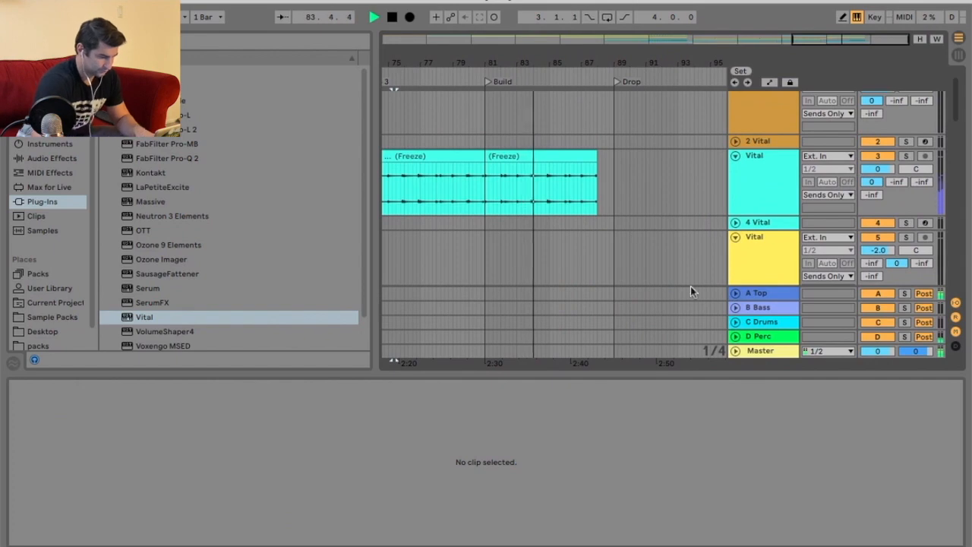
{"action": "left_click_drag", "start_coordinate": [680, 374], "coordinate": [676, 457]}
{"action": "scroll", "coordinate": [631, 284], "scroll_direction": "down", "scroll_amount": 10}
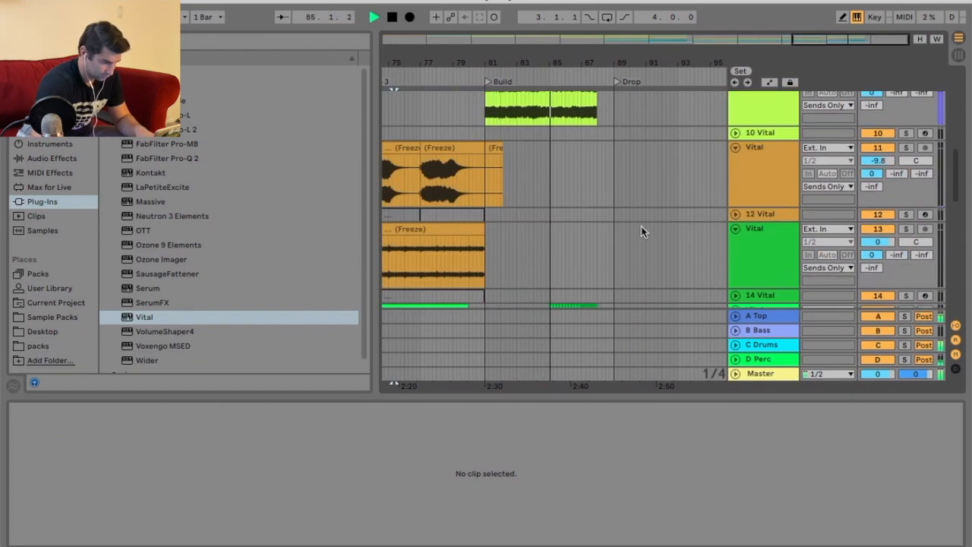
{"action": "scroll", "coordinate": [641, 226], "scroll_direction": "down", "scroll_amount": 5}
{"action": "scroll", "coordinate": [646, 217], "scroll_direction": "up", "scroll_amount": 8}
{"action": "scroll", "coordinate": [648, 221], "scroll_direction": "down", "scroll_amount": 4}
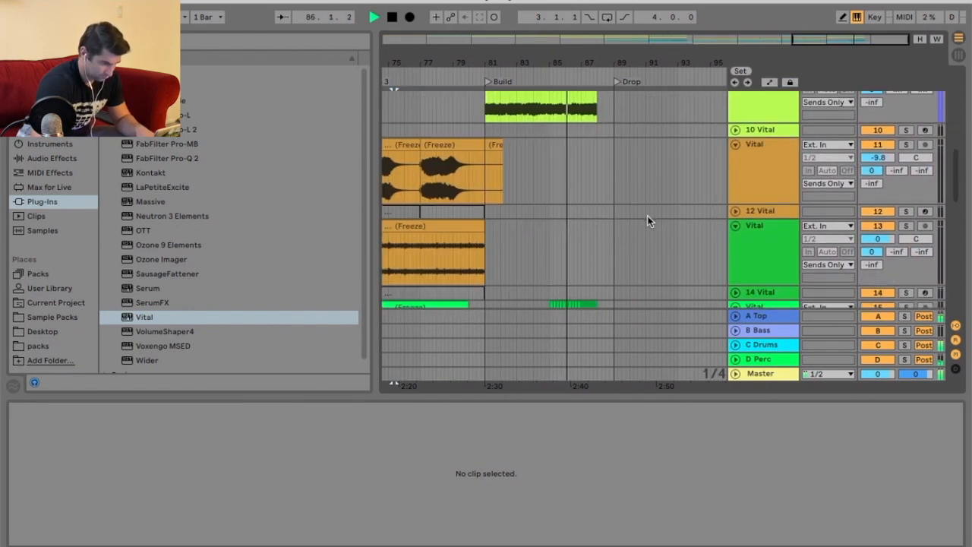
{"action": "scroll", "coordinate": [648, 218], "scroll_direction": "down", "scroll_amount": 5}
Select the frozen clips spanning the Build and lower their clip gain to -2.41 dB.
{"action": "left_click_drag", "start_coordinate": [605, 59], "coordinate": [605, 91]}
{"action": "key", "text": "space"}
{"action": "right_click", "coordinate": [608, 214]}
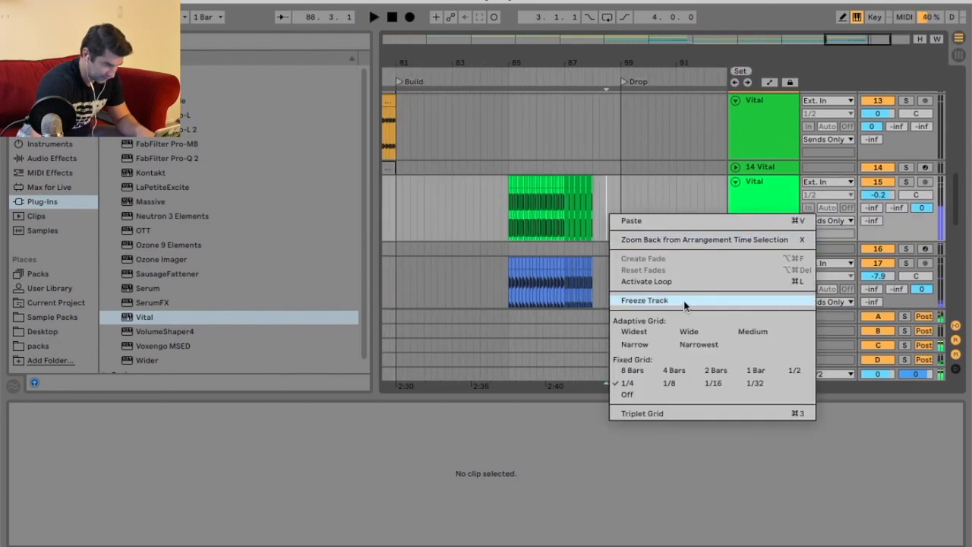
{"action": "left_click", "coordinate": [627, 384]}
{"action": "scroll", "coordinate": [645, 251], "scroll_direction": "down", "scroll_amount": 1}
{"action": "right_click", "coordinate": [603, 156]}
{"action": "left_click", "coordinate": [751, 313]}
{"action": "left_click_drag", "start_coordinate": [590, 184], "coordinate": [563, 178]}
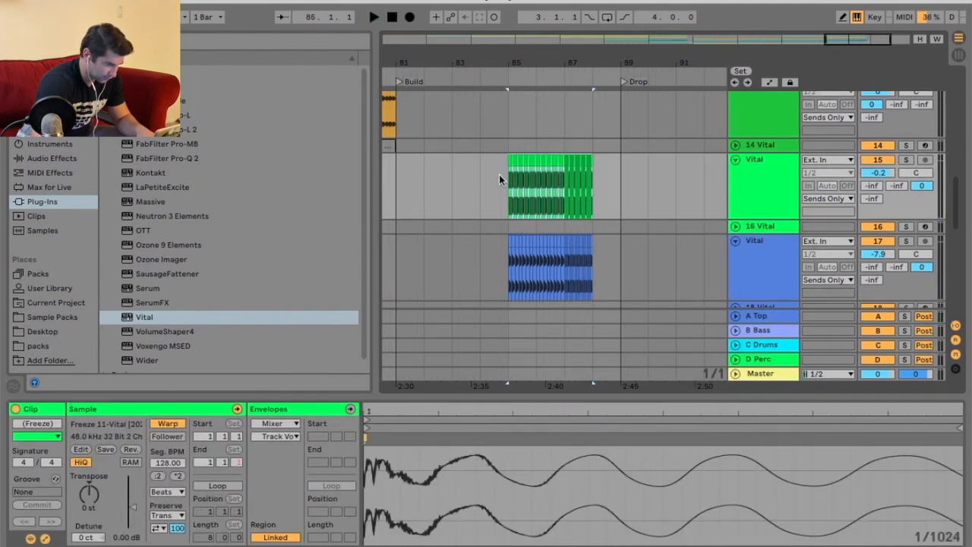
{"action": "key", "text": "ctrl+a"}
{"action": "left_click_drag", "start_coordinate": [134, 510], "coordinate": [135, 520]}
{"action": "key", "text": "space"}
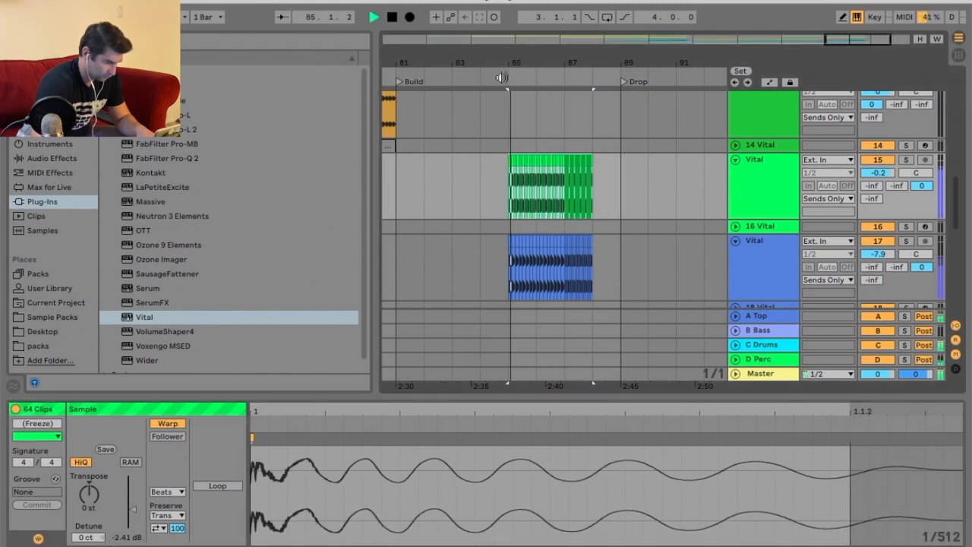
Copy the short frozen bass hit clips and paste them into the Build just before the Drop.
{"action": "left_click_drag", "start_coordinate": [599, 247], "coordinate": [482, 255]}
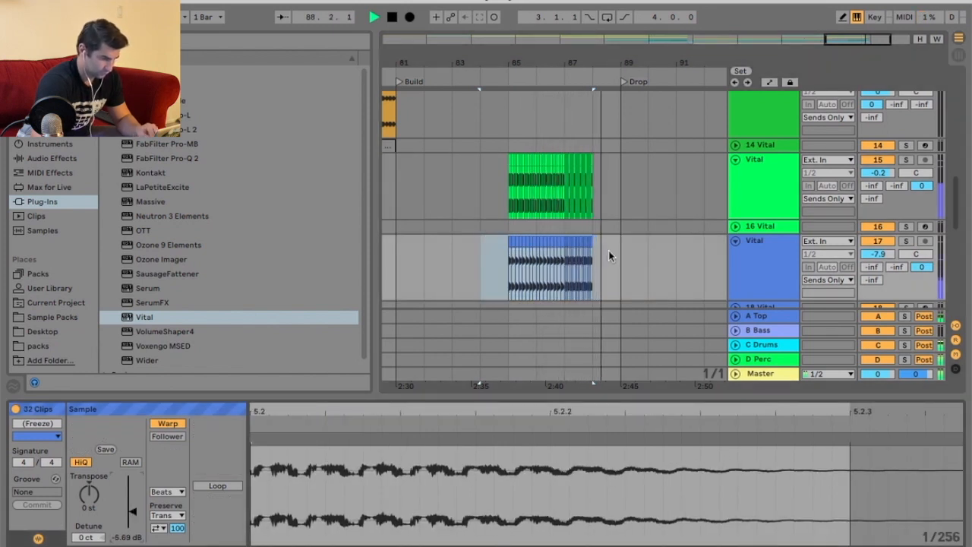
{"action": "left_click_drag", "start_coordinate": [653, 63], "coordinate": [660, 59]}
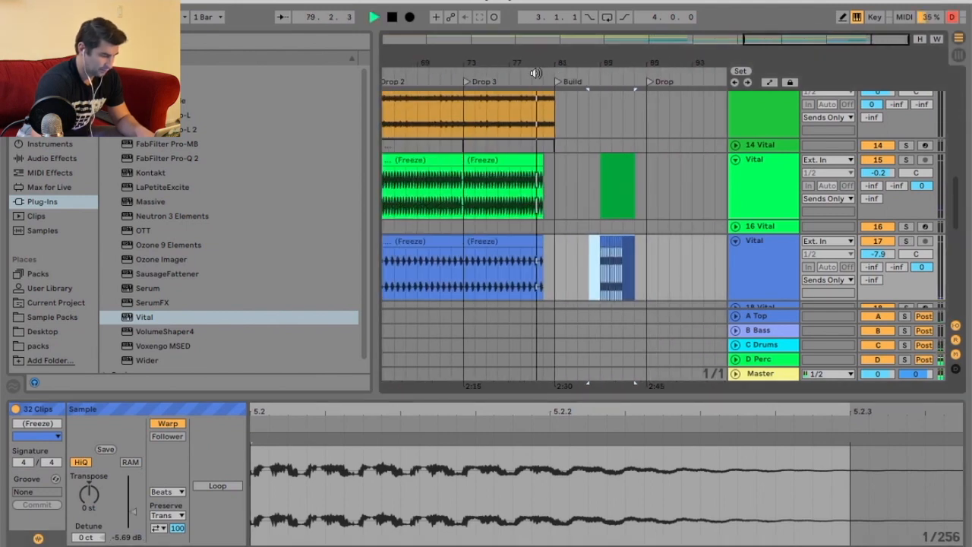
{"action": "left_click", "coordinate": [536, 74]}
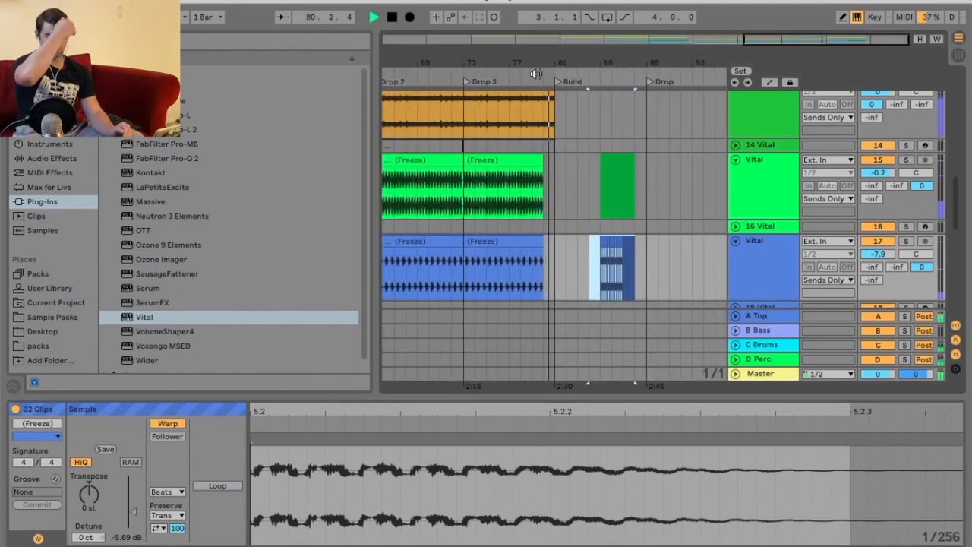
{"action": "scroll", "coordinate": [589, 167], "scroll_direction": "down", "scroll_amount": 5}
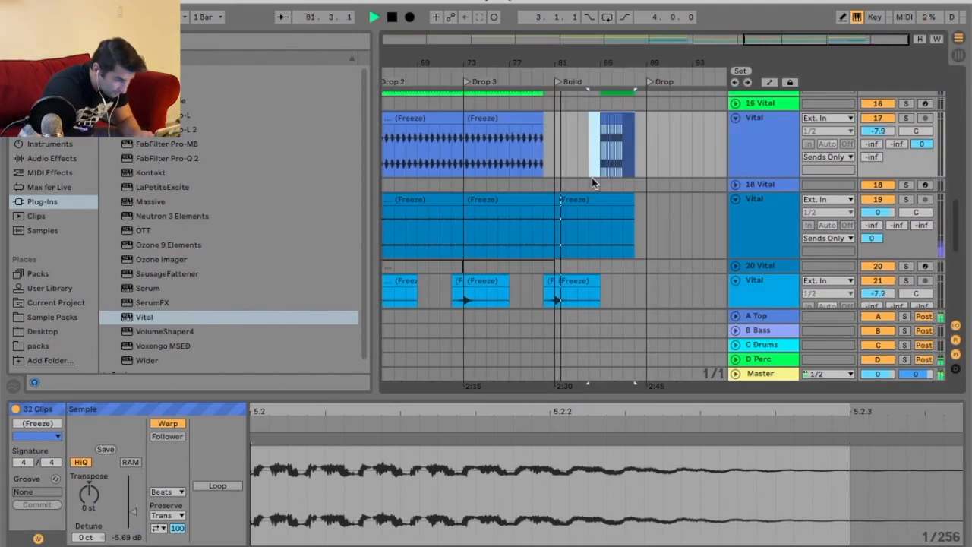
{"action": "left_click", "coordinate": [455, 212]}
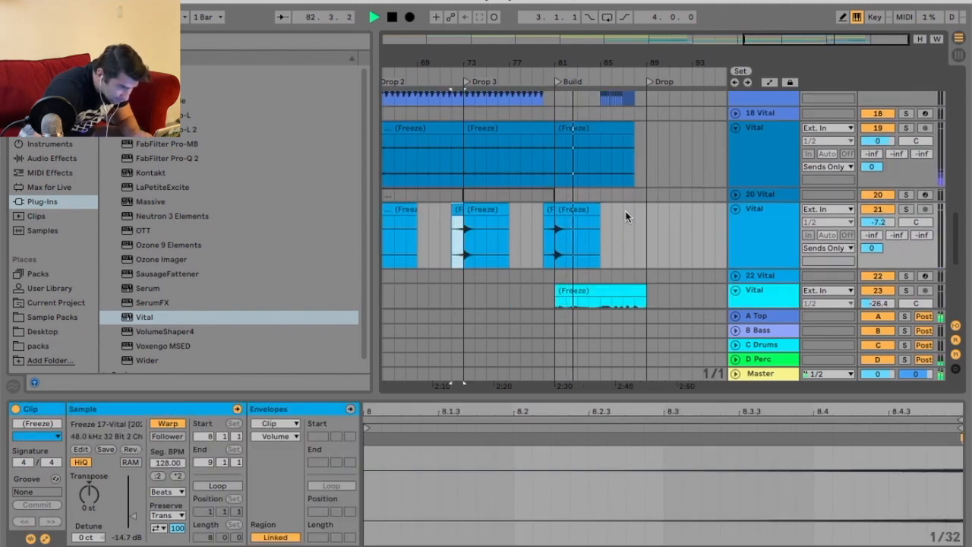
{"action": "left_click", "coordinate": [612, 215]}
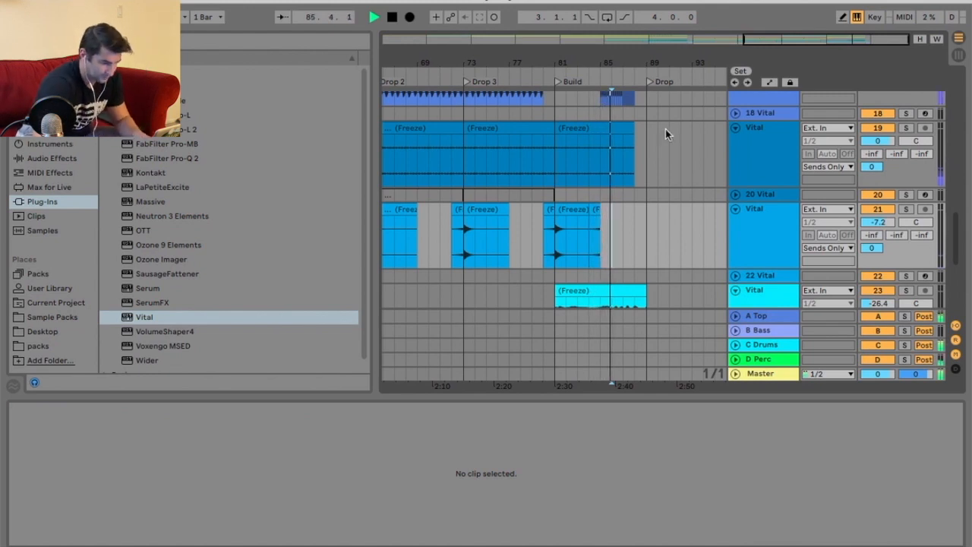
{"action": "left_click_drag", "start_coordinate": [488, 65], "coordinate": [488, 41]}
{"action": "left_click", "coordinate": [456, 212]}
{"action": "left_click_drag", "start_coordinate": [689, 64], "coordinate": [668, 111]}
{"action": "left_click", "coordinate": [581, 229]}
{"action": "key", "text": "super+v"}
{"action": "left_click", "coordinate": [568, 212]}
{"action": "key", "text": "super+c"}
{"action": "left_click", "coordinate": [619, 224]}
{"action": "key", "text": "super+v"}
{"action": "left_click_drag", "start_coordinate": [590, 65], "coordinate": [592, 106]}
{"action": "key", "text": "space"}
{"action": "left_click", "coordinate": [610, 235]}
{"action": "key", "text": "super+v"}
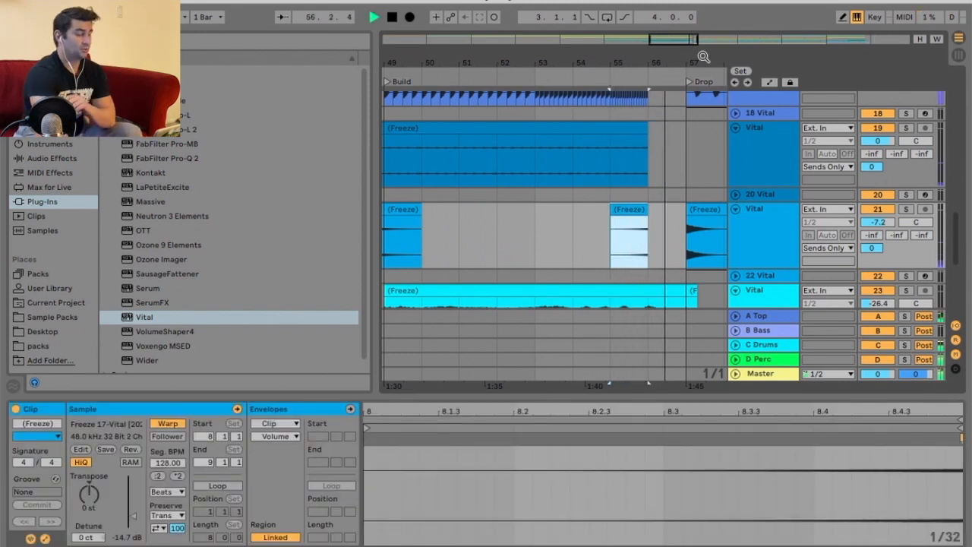
Unfold the 14 Vital MIDI track, activate its clip at the Drop, and solo the track.
{"action": "left_click_drag", "start_coordinate": [702, 57], "coordinate": [596, 56]}
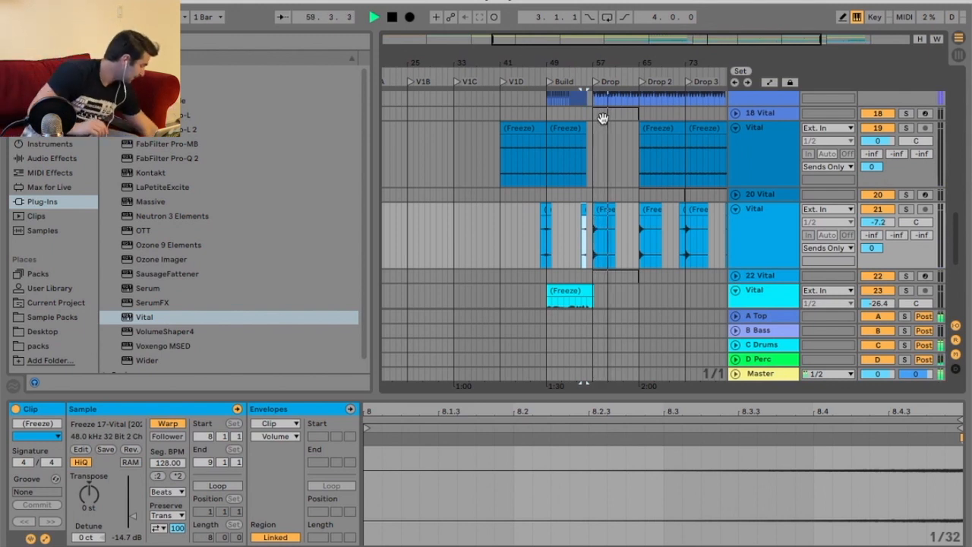
{"action": "scroll", "coordinate": [640, 244], "scroll_direction": "up", "scroll_amount": 5}
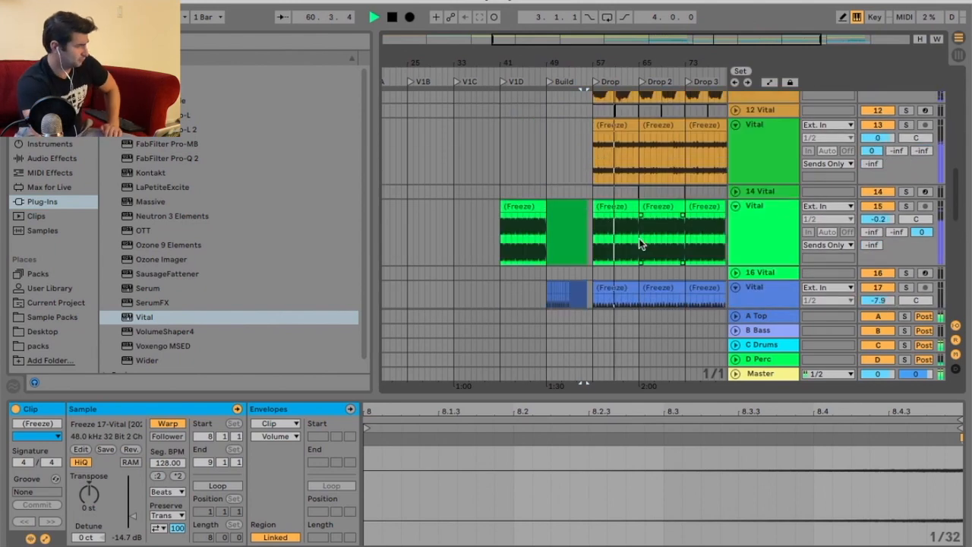
{"action": "left_click", "coordinate": [737, 191]}
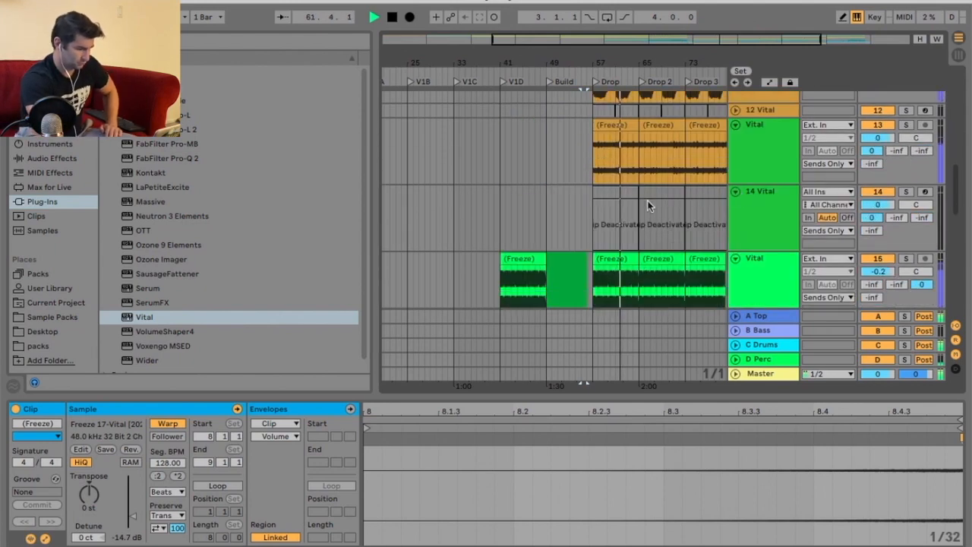
{"action": "left_click", "coordinate": [615, 193]}
{"action": "right_click", "coordinate": [616, 193]}
{"action": "left_click", "coordinate": [657, 330]}
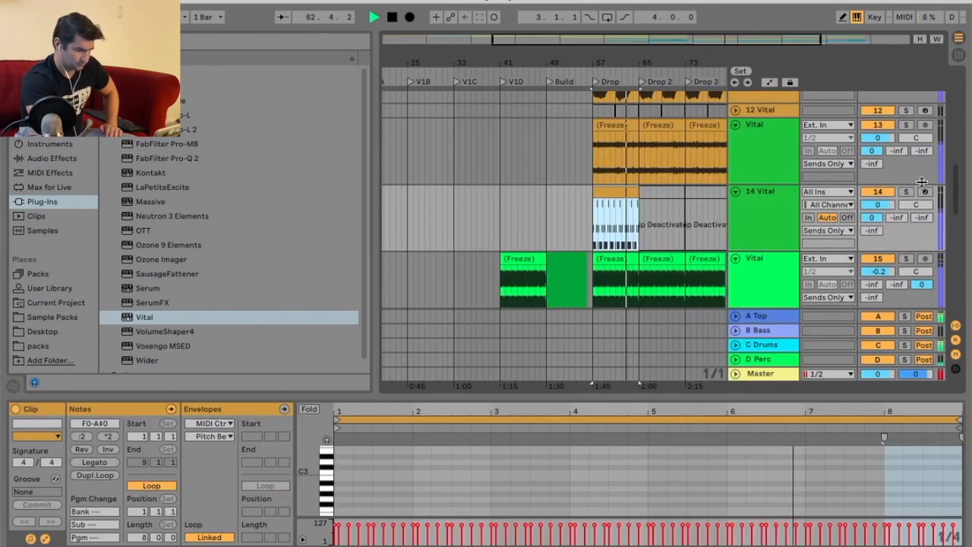
{"action": "left_click", "coordinate": [905, 191]}
{"action": "key", "text": "z"}
{"action": "key", "text": "space"}
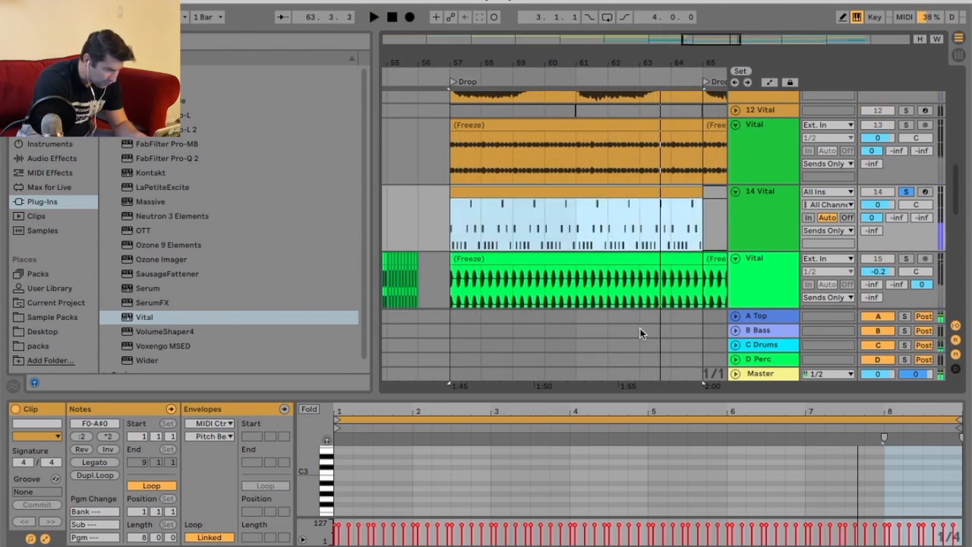
Enlarge the MIDI note editor, select the opening bass notes and transpose them down two semitones.
{"action": "left_click_drag", "start_coordinate": [613, 395], "coordinate": [613, 189]}
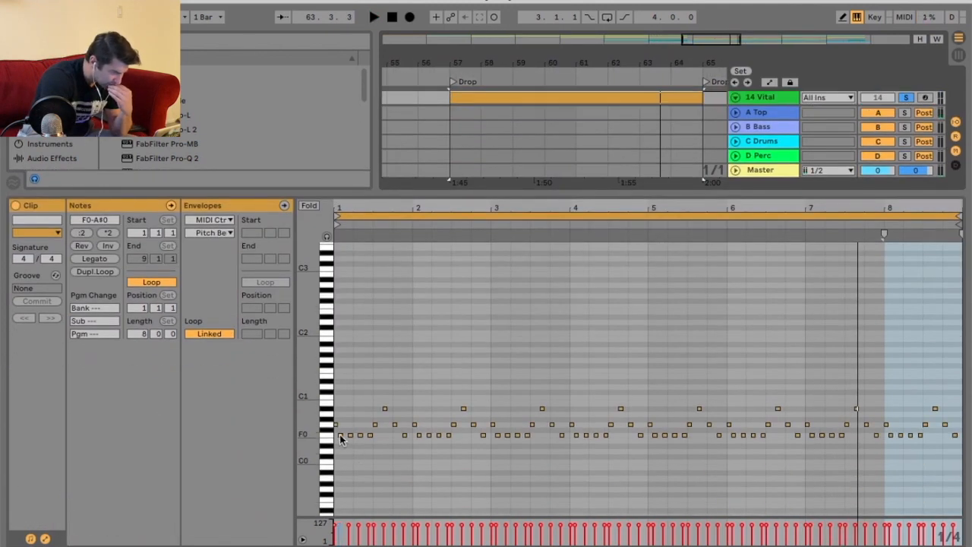
{"action": "left_click_drag", "start_coordinate": [362, 206], "coordinate": [394, 306]}
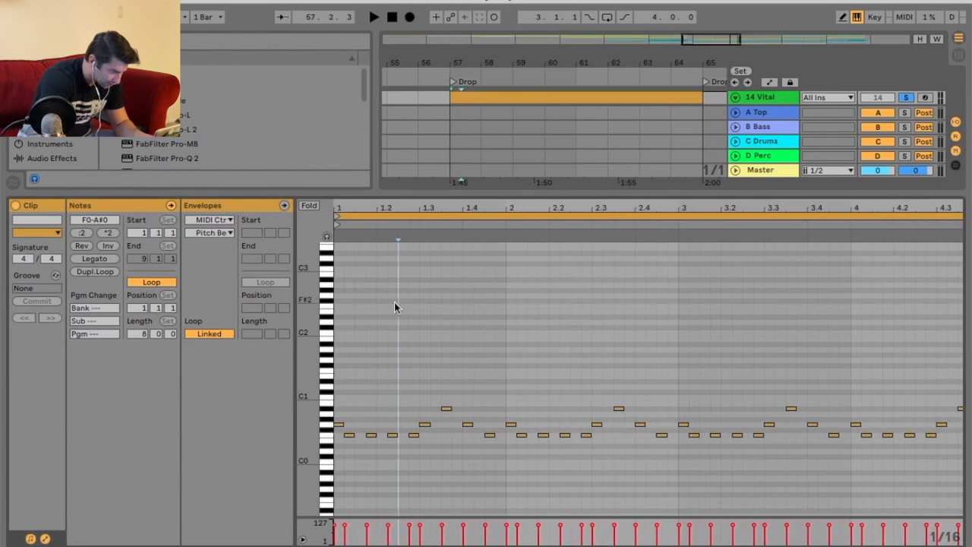
{"action": "key", "text": "space"}
{"action": "key", "text": "space"}
{"action": "left_click_drag", "start_coordinate": [346, 453], "coordinate": [406, 443]}
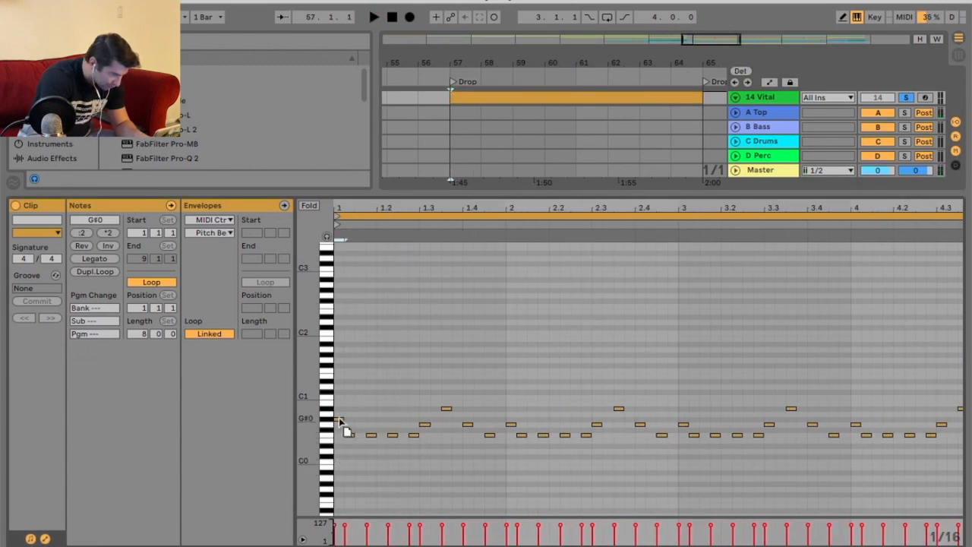
{"action": "key", "text": "space"}
{"action": "key", "text": "Down"}
{"action": "key", "text": "Down"}
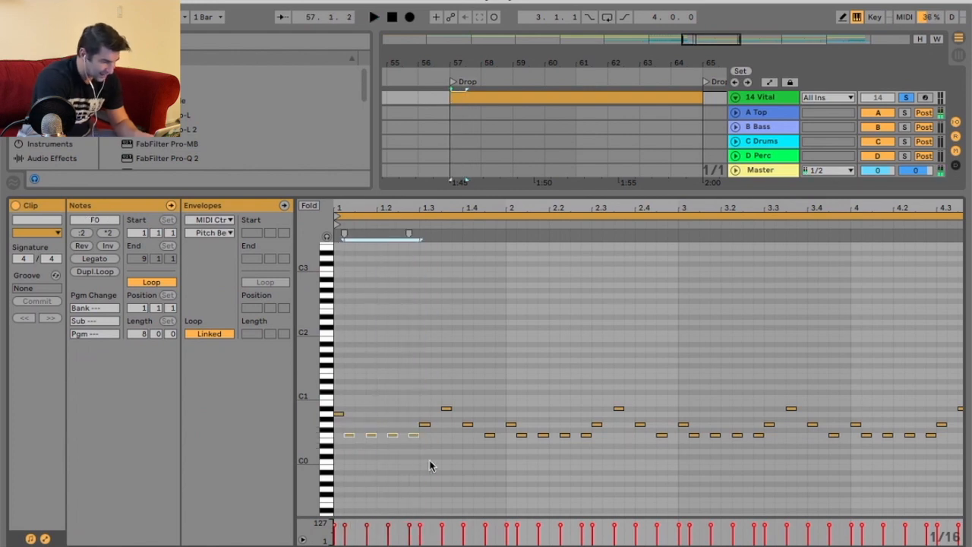
Delete the selected Vital track in the arrangement.
{"action": "left_click", "coordinate": [429, 462]}
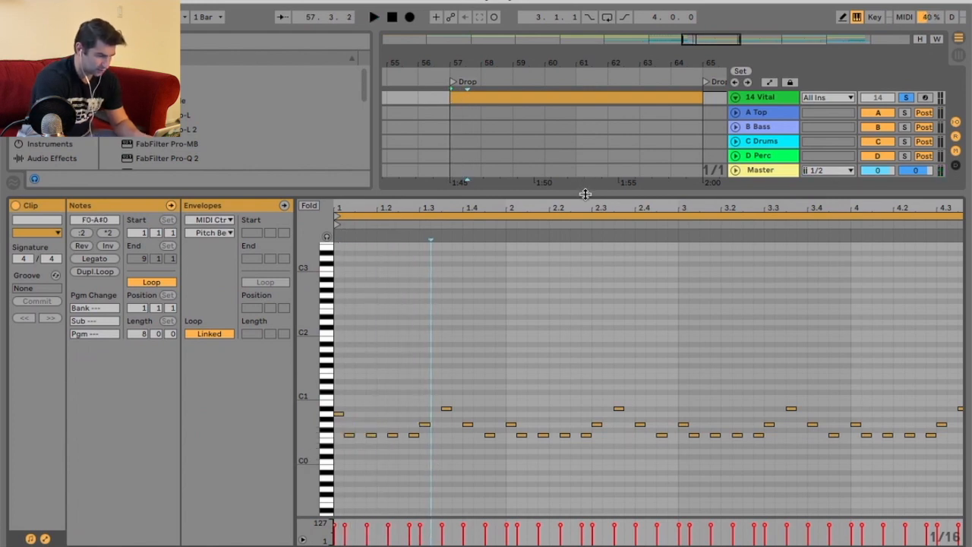
{"action": "left_click_drag", "start_coordinate": [585, 195], "coordinate": [591, 264]}
{"action": "left_click_drag", "start_coordinate": [673, 263], "coordinate": [672, 333]}
{"action": "left_click_drag", "start_coordinate": [683, 61], "coordinate": [526, 35]}
{"action": "scroll", "coordinate": [582, 211], "scroll_direction": "up", "scroll_amount": 4}
{"action": "left_click", "coordinate": [742, 186]}
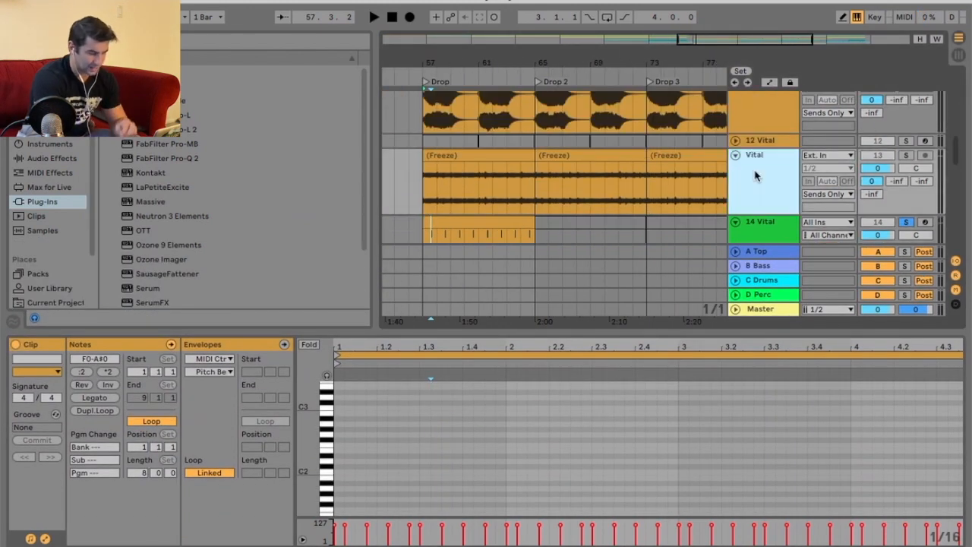
{"action": "key", "text": "Delete"}
Reactivate the deactivated 13 Vital clips at Drop 2 and Drop 3.
{"action": "left_click_drag", "start_coordinate": [642, 59], "coordinate": [573, 37]}
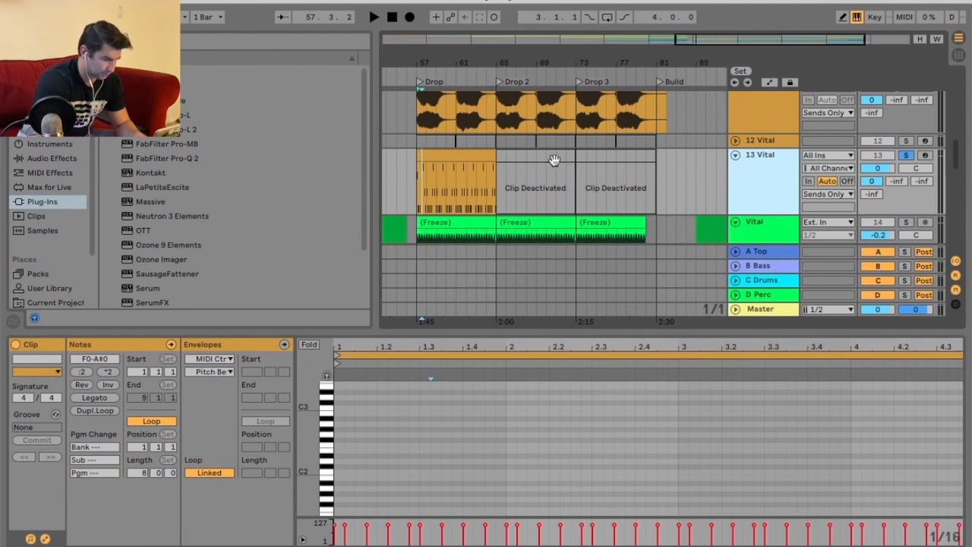
{"action": "right_click", "coordinate": [556, 161]}
{"action": "left_click", "coordinate": [617, 298]}
{"action": "left_click", "coordinate": [612, 176]}
{"action": "right_click", "coordinate": [612, 155]}
{"action": "left_click", "coordinate": [645, 286]}
Open the Drop clip in an enlarged note editor and move its second bass note up in pitch.
{"action": "left_click", "coordinate": [443, 157]}
{"action": "left_click_drag", "start_coordinate": [547, 332], "coordinate": [546, 103]}
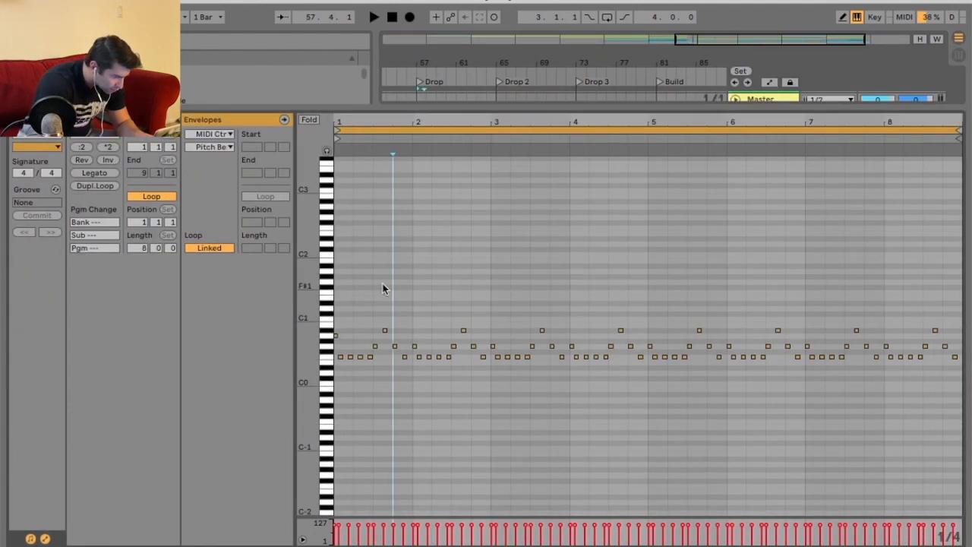
{"action": "left_click_drag", "start_coordinate": [349, 119], "coordinate": [412, 187]}
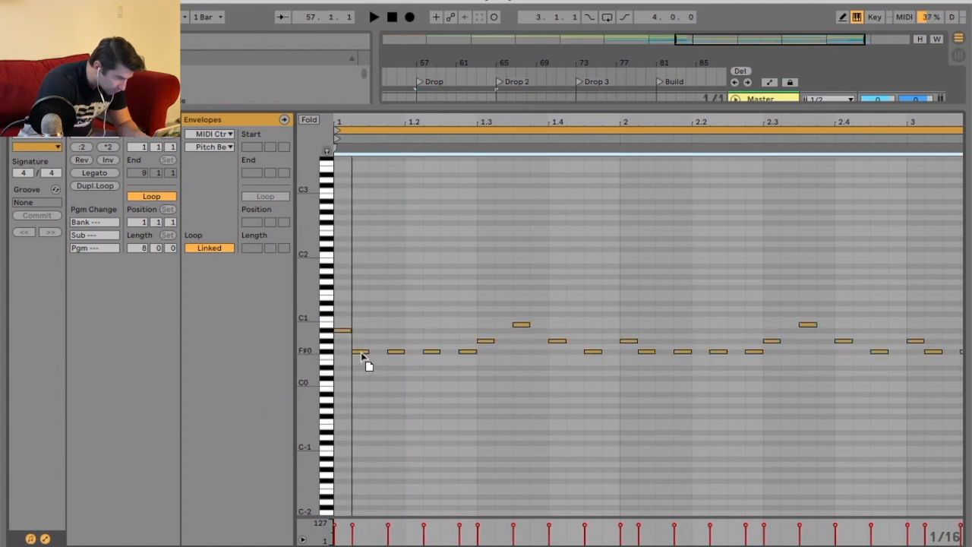
{"action": "left_click_drag", "start_coordinate": [362, 352], "coordinate": [344, 337]}
{"action": "left_click", "coordinate": [385, 285]}
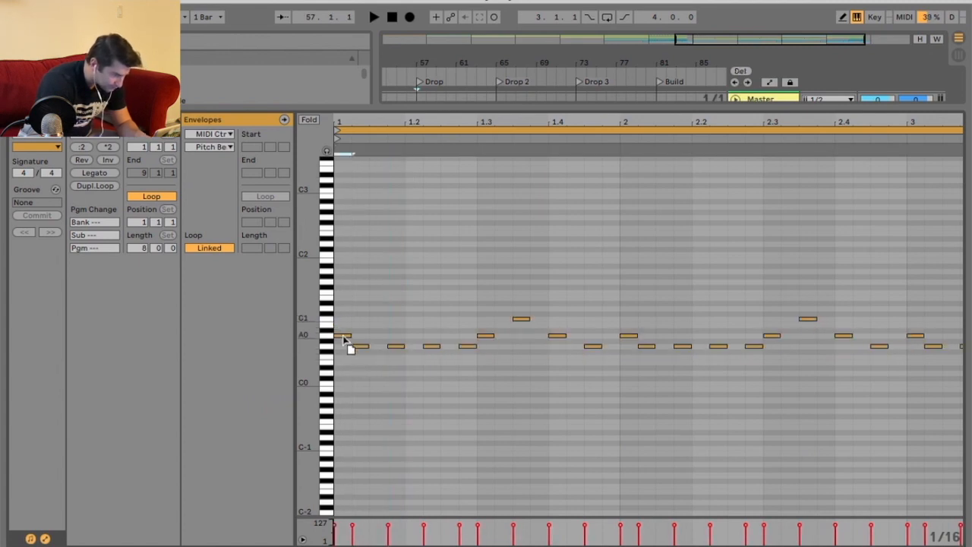
Audition the clip, lower the high note after beat 1.3 by a semitone and deactivate it.
{"action": "left_click", "coordinate": [520, 368]}
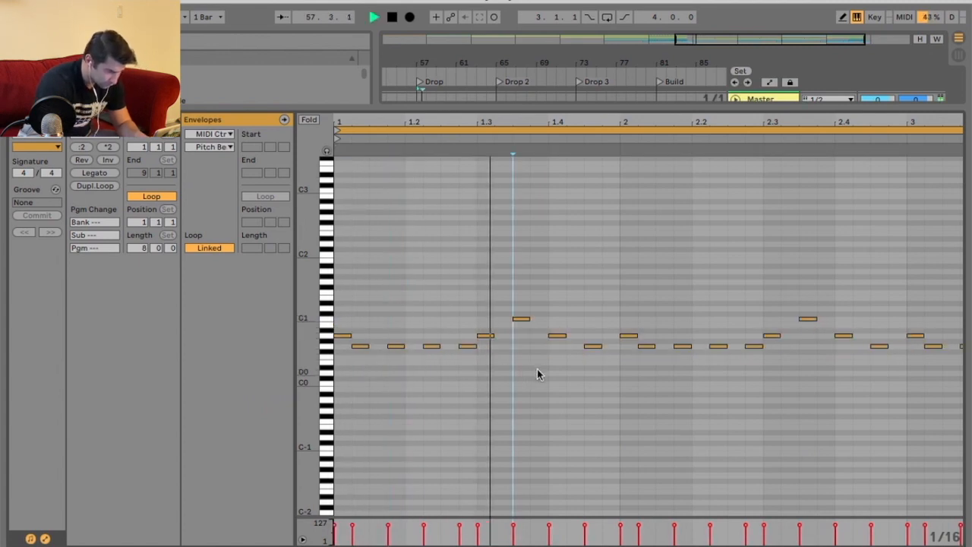
{"action": "key", "text": "space"}
{"action": "key", "text": "space"}
{"action": "left_click_drag", "start_coordinate": [521, 322], "coordinate": [524, 334]}
{"action": "key", "text": "0"}
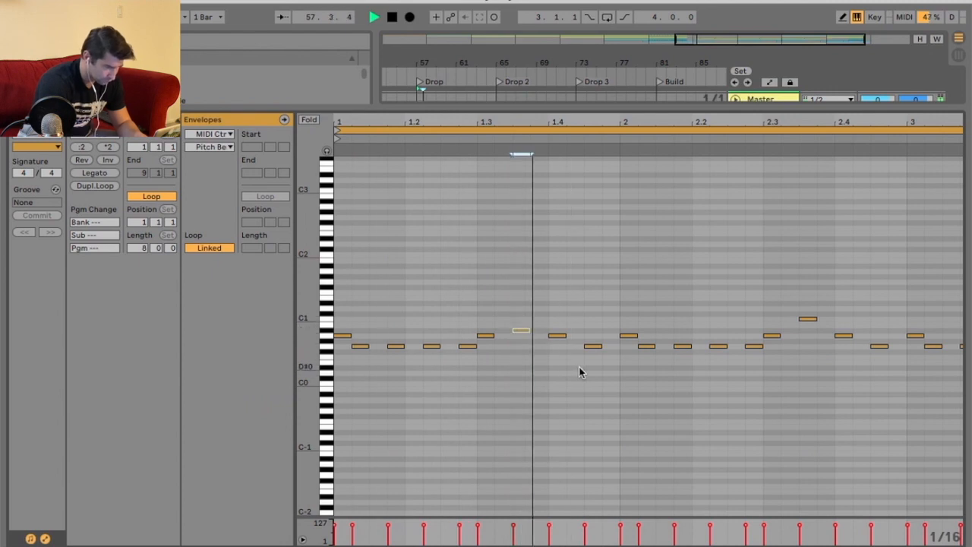
Delete all bass notes from bar 2 to the end of the Drop clip.
{"action": "left_click_drag", "start_coordinate": [665, 124], "coordinate": [665, 79]}
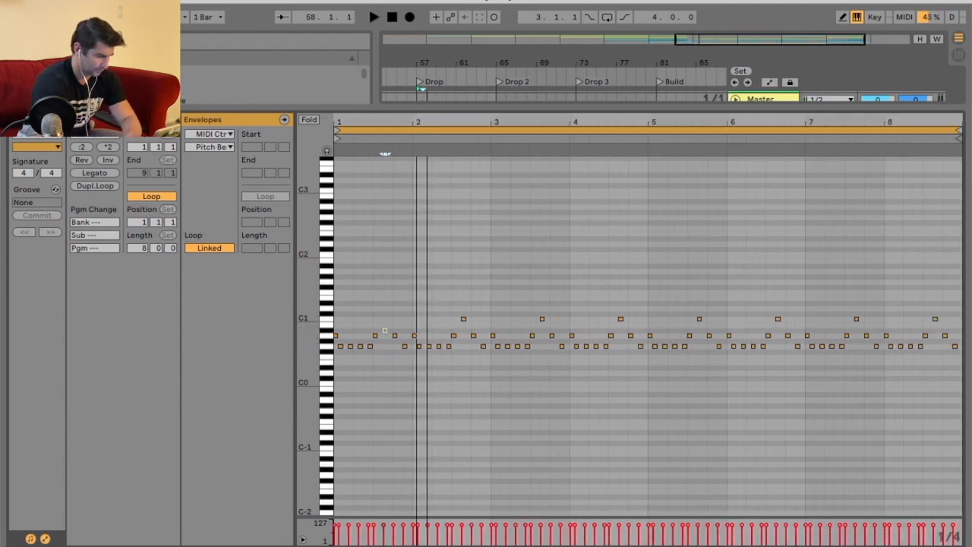
{"action": "left_click_drag", "start_coordinate": [415, 277], "coordinate": [961, 433]}
{"action": "key", "text": "Delete"}
Raise the pitch of the last four notes in the first bar and audition them.
{"action": "left_click", "coordinate": [347, 151]}
{"action": "left_click_drag", "start_coordinate": [349, 123], "coordinate": [349, 158]}
{"action": "left_click", "coordinate": [497, 259]}
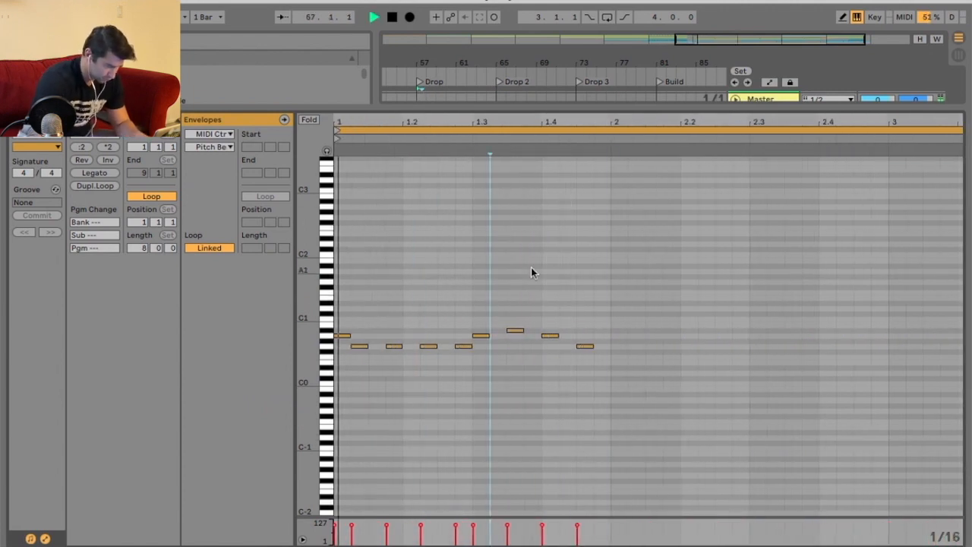
{"action": "left_click_drag", "start_coordinate": [484, 336], "coordinate": [590, 337]}
{"action": "key", "text": "space"}
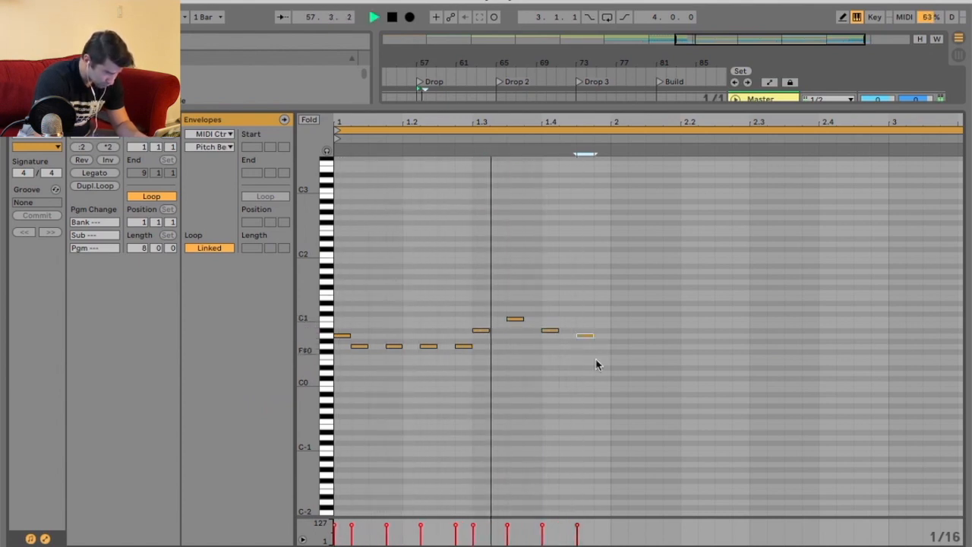
Adjust the pitch of the final note in the first bar while auditioning.
{"action": "left_click_drag", "start_coordinate": [585, 336], "coordinate": [589, 344]}
{"action": "key", "text": "space"}
{"action": "key", "text": "Up"}
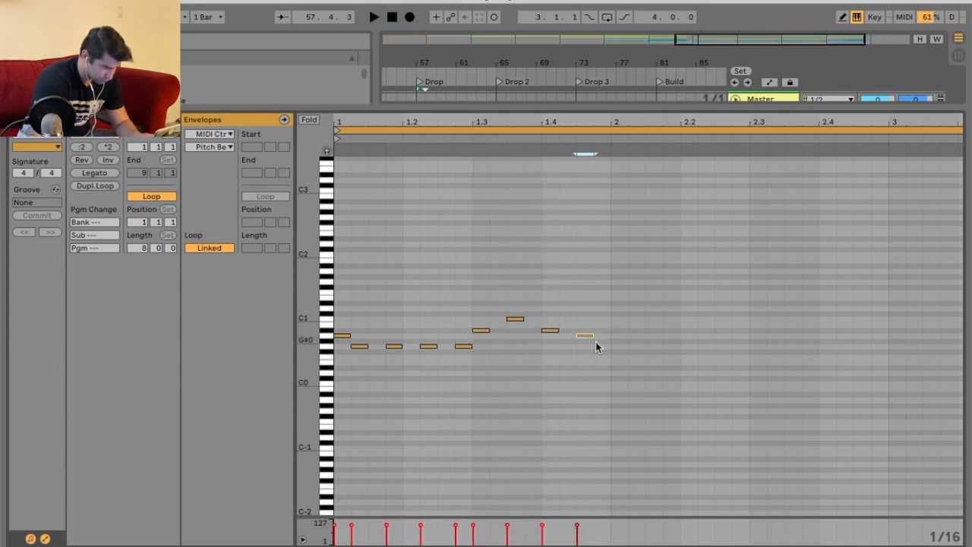
{"action": "left_click_drag", "start_coordinate": [585, 336], "coordinate": [583, 341]}
{"action": "key", "text": "space"}
Select all notes in the clip and duplicate them twice.
{"action": "left_click_drag", "start_coordinate": [605, 290], "coordinate": [410, 408]}
{"action": "key", "text": "ctrl+a"}
{"action": "key", "text": "ctrl+d"}
{"action": "key", "text": "ctrl+d"}
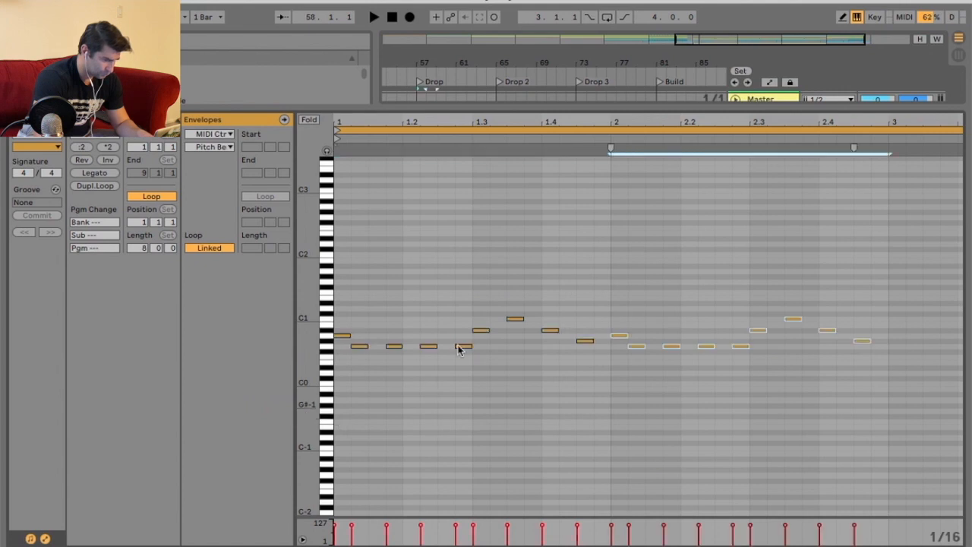
{"action": "key", "text": "space"}
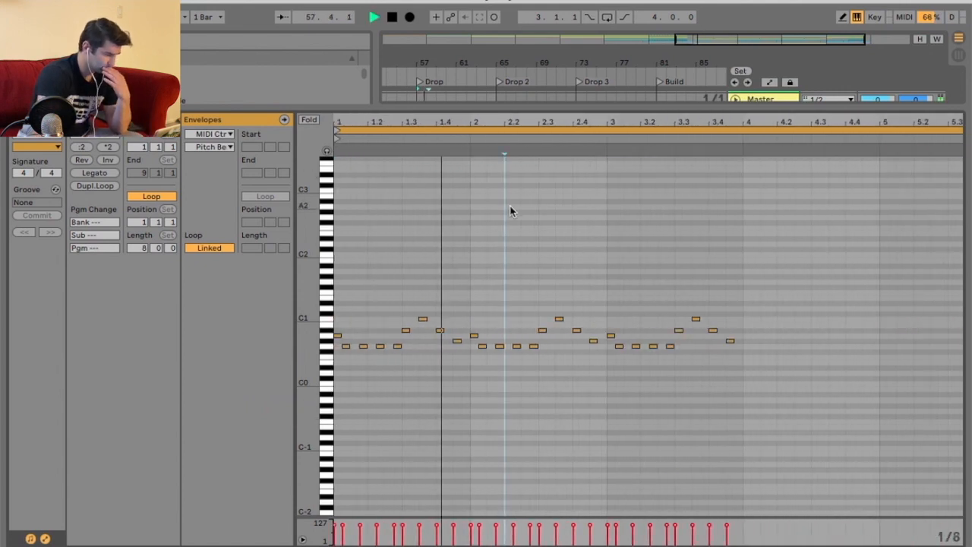
Unsolo the 13 Vital track and raise one bass note near beat 1.4 by a semitone.
{"action": "left_click_drag", "start_coordinate": [658, 111], "coordinate": [659, 273]}
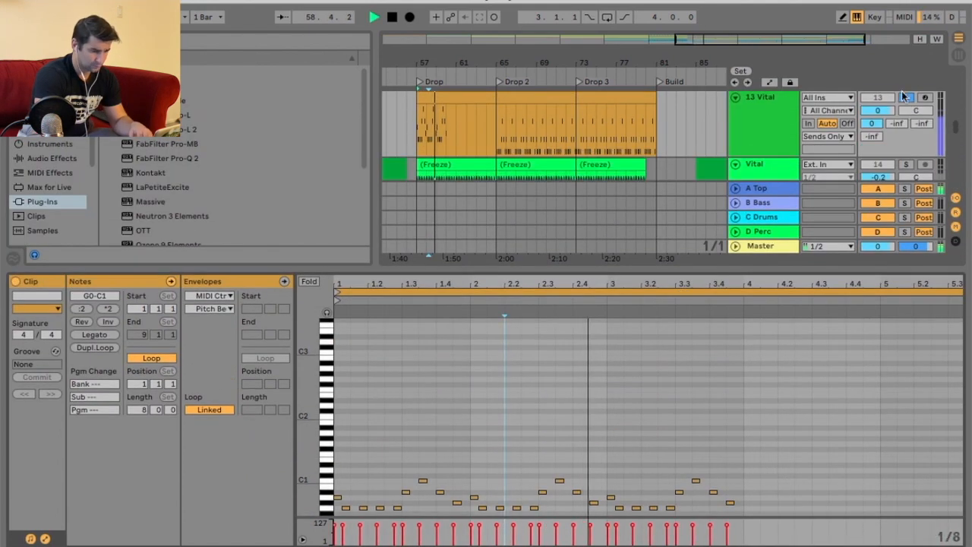
{"action": "left_click", "coordinate": [909, 97]}
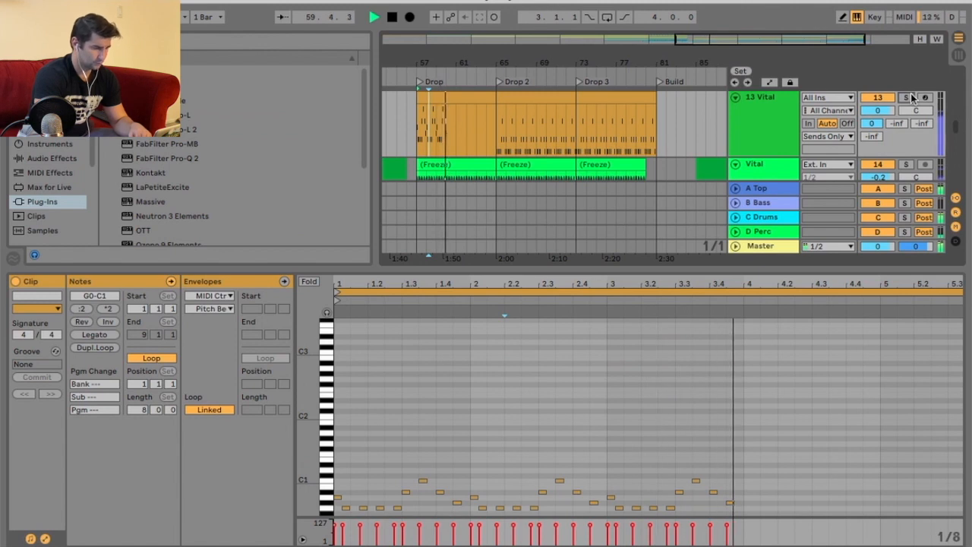
{"action": "left_click_drag", "start_coordinate": [457, 503], "coordinate": [458, 499]}
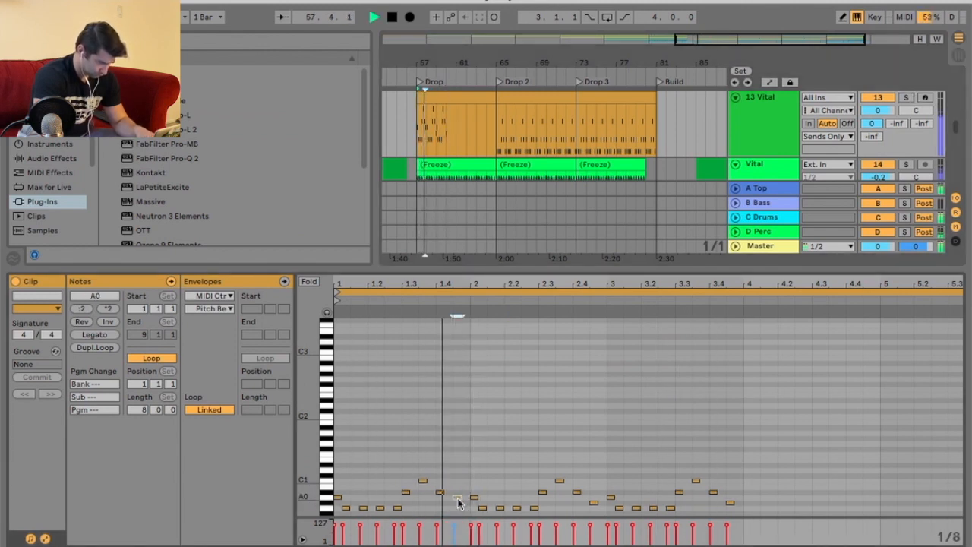
{"action": "key", "text": "space"}
Solo the 13 Vital track again and audition the Drop.
{"action": "scroll", "coordinate": [471, 486], "scroll_direction": "down", "scroll_amount": 3}
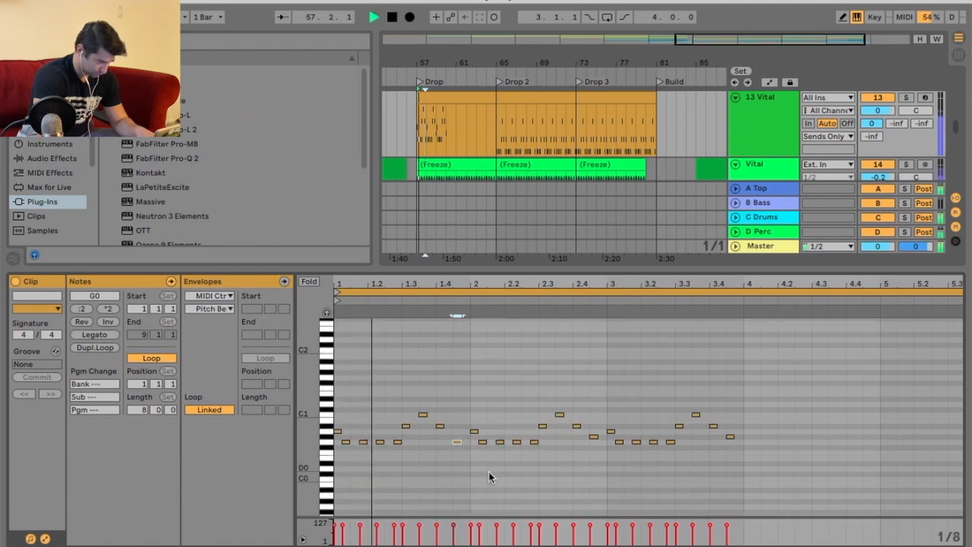
{"action": "left_click", "coordinate": [907, 98]}
{"action": "key", "text": "space"}
{"action": "key", "text": "space"}
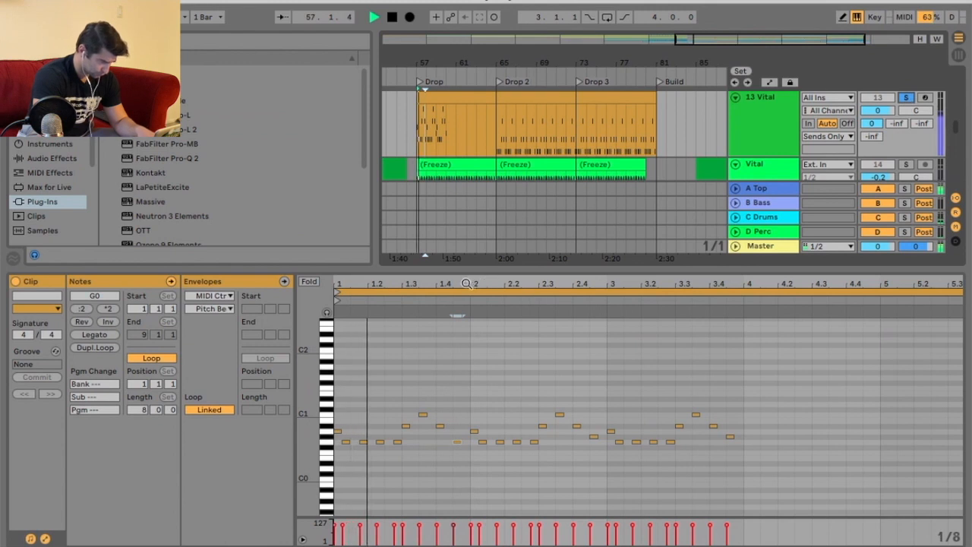
Raise the pitches of several bass notes around beats 1.3 to 1.4, auditioning the changes.
{"action": "scroll", "coordinate": [517, 391], "scroll_direction": "up", "scroll_amount": 2}
{"action": "left_click_drag", "start_coordinate": [483, 446], "coordinate": [488, 438]}
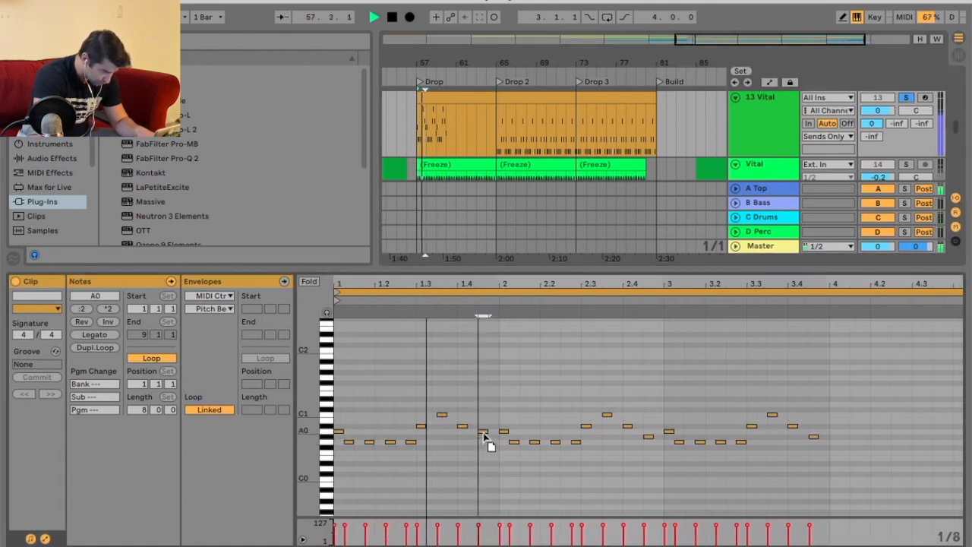
{"action": "left_click_drag", "start_coordinate": [442, 414], "coordinate": [445, 408]}
{"action": "left_click", "coordinate": [462, 426]}
{"action": "key", "text": "space"}
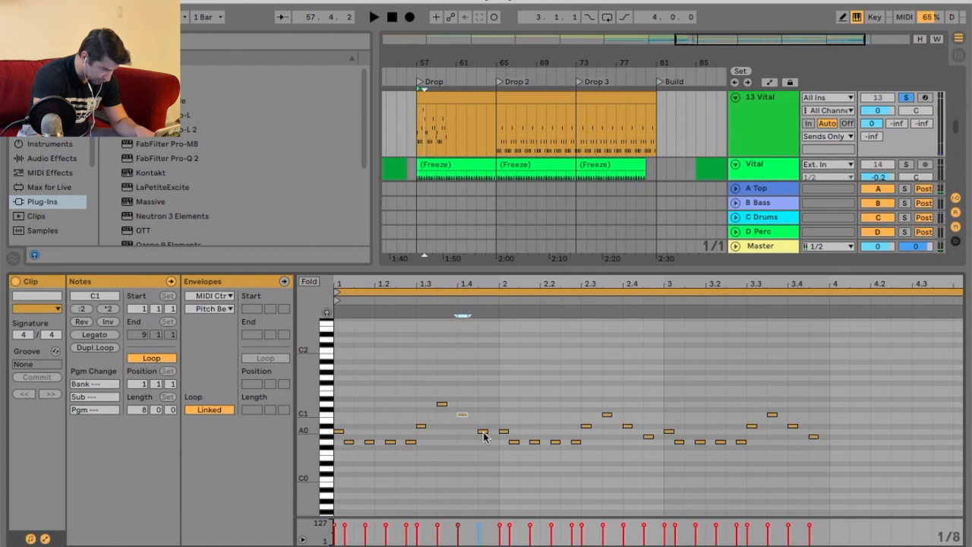
{"action": "key", "text": "space"}
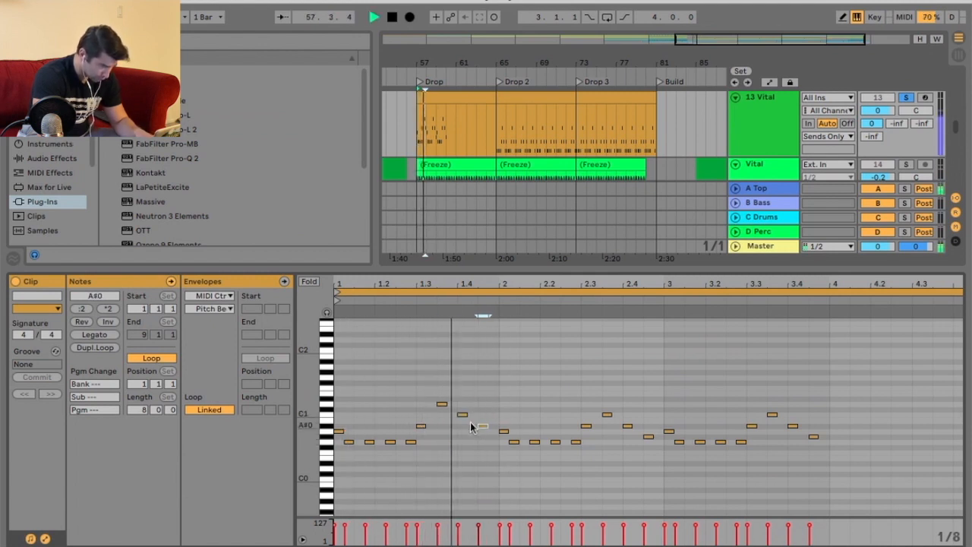
{"action": "left_click_drag", "start_coordinate": [485, 424], "coordinate": [485, 416]}
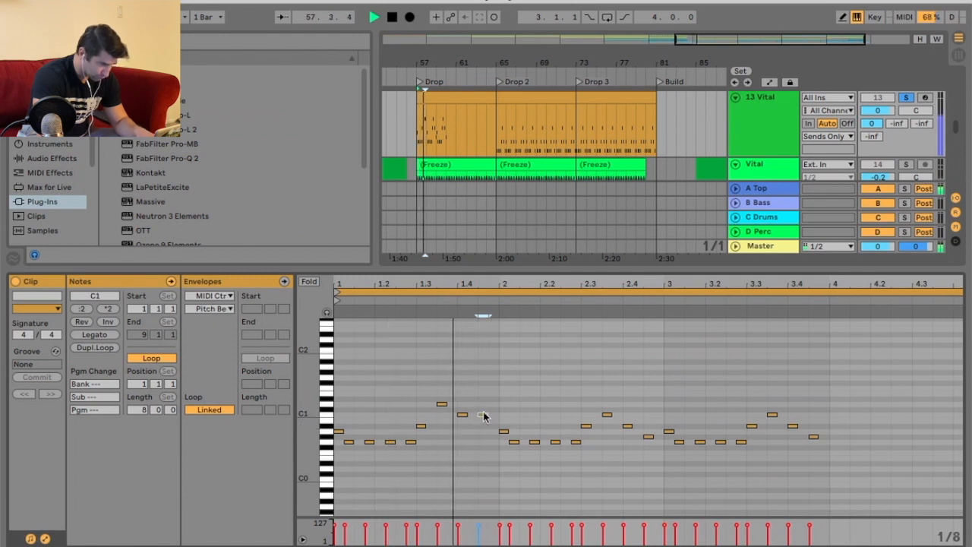
{"action": "key", "text": "space"}
Delete all bass notes after the opening phrase of the Drop clip.
{"action": "left_click", "coordinate": [537, 95]}
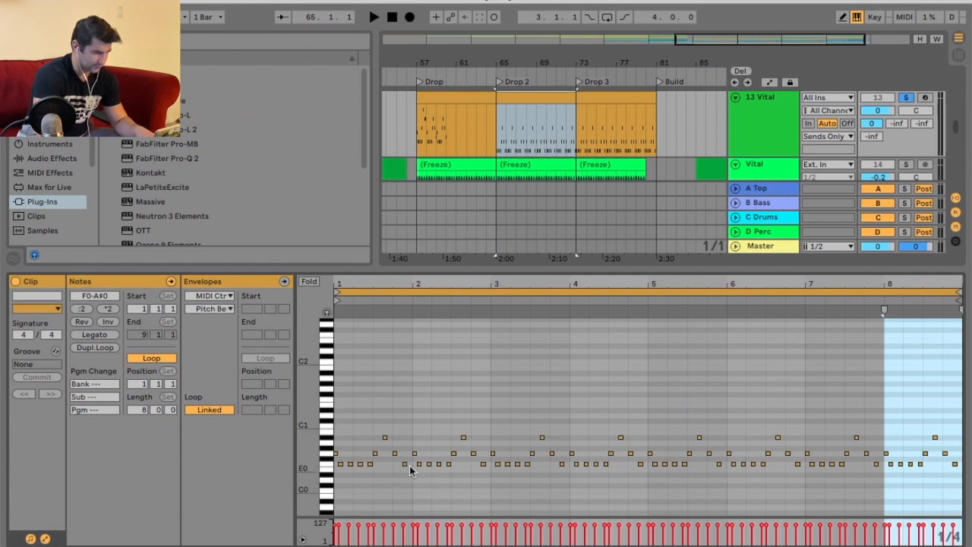
{"action": "left_click", "coordinate": [466, 112]}
{"action": "key", "text": "space"}
{"action": "left_click", "coordinate": [470, 367]}
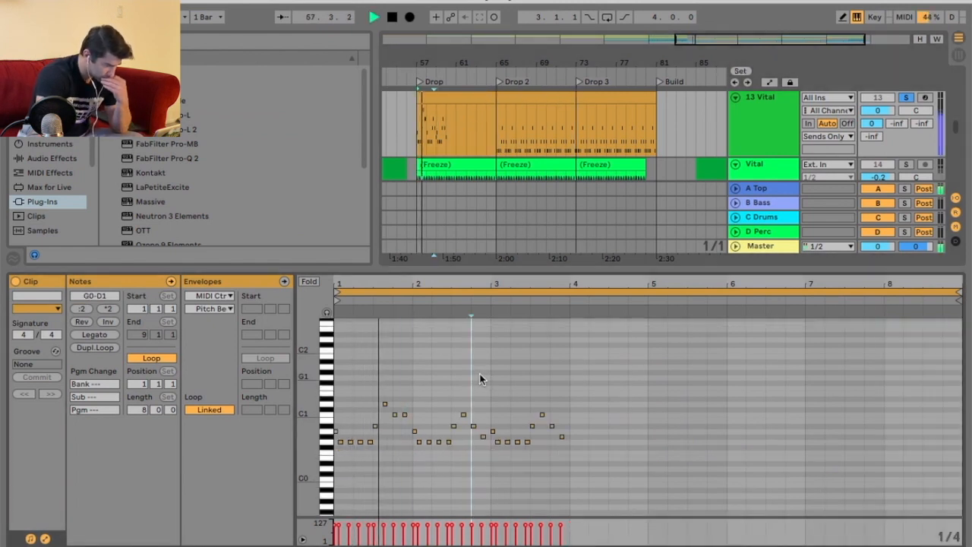
{"action": "left_click_drag", "start_coordinate": [415, 284], "coordinate": [486, 382]}
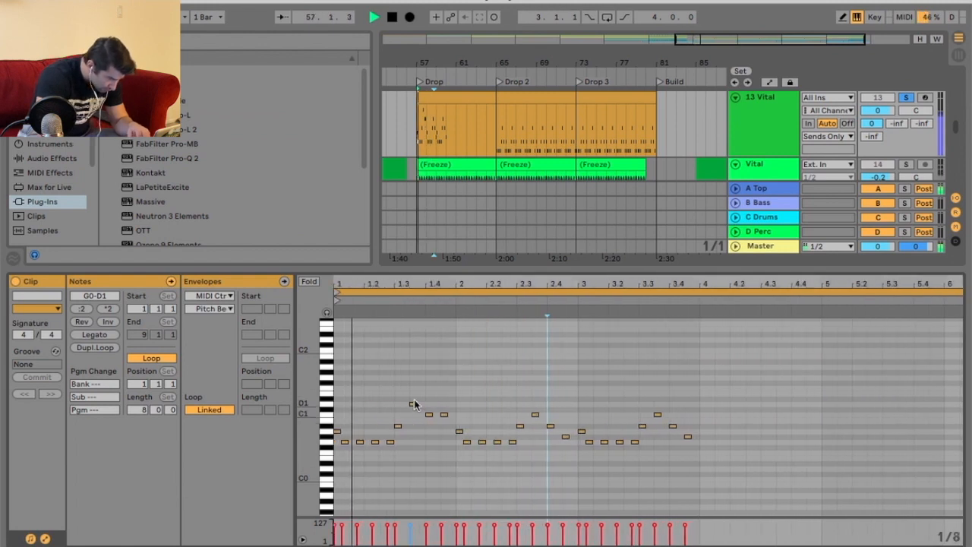
{"action": "key", "text": "space"}
{"action": "key", "text": "space"}
{"action": "left_click_drag", "start_coordinate": [500, 403], "coordinate": [567, 435]}
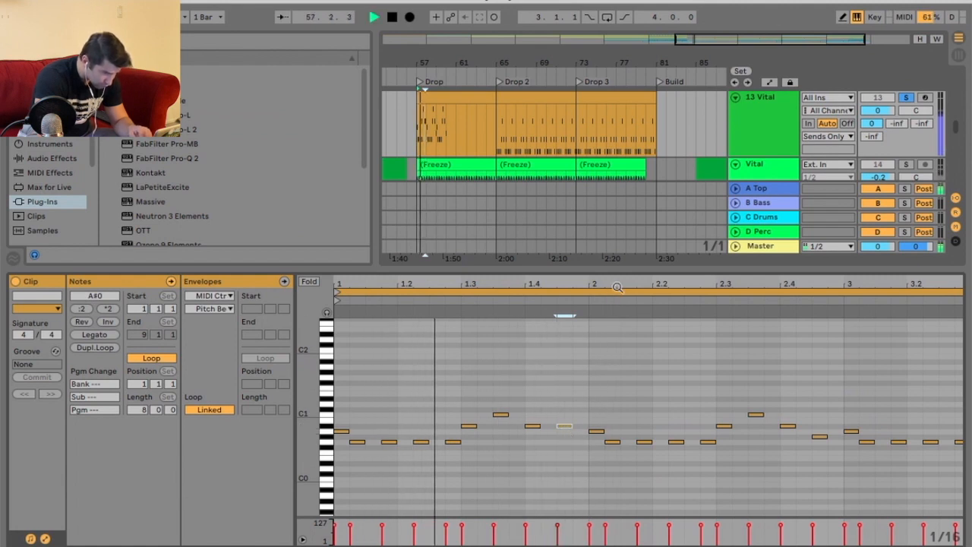
{"action": "left_click_drag", "start_coordinate": [617, 287], "coordinate": [466, 284]}
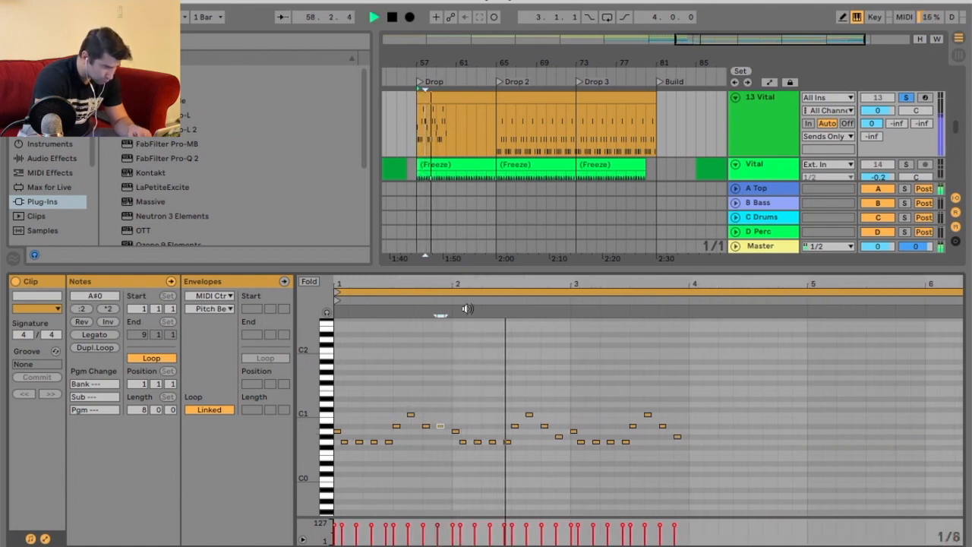
{"action": "key", "text": "space"}
{"action": "left_click_drag", "start_coordinate": [454, 381], "coordinate": [683, 477]}
{"action": "key", "text": "Delete"}
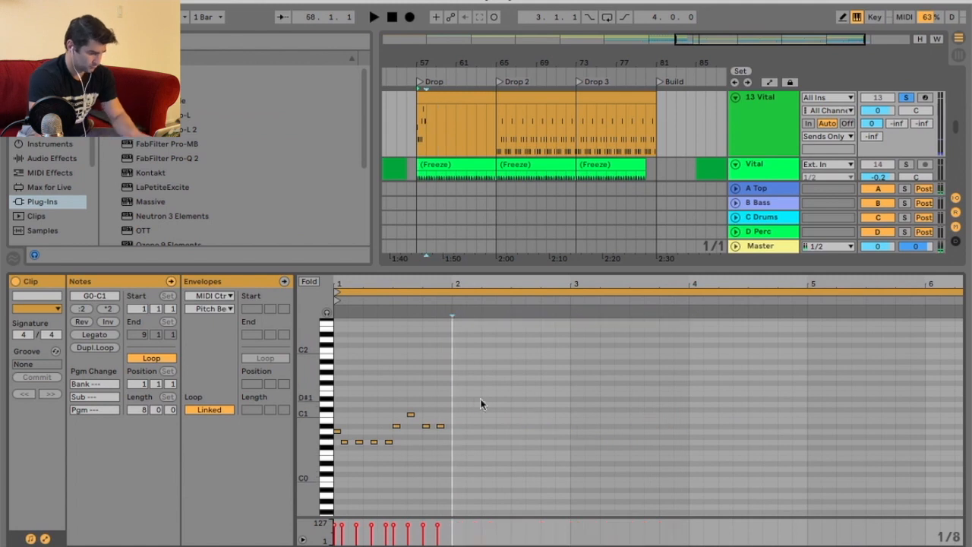
Lower the last note of the phrase to F0 and deactivate it.
{"action": "left_click_drag", "start_coordinate": [423, 292], "coordinate": [454, 295]}
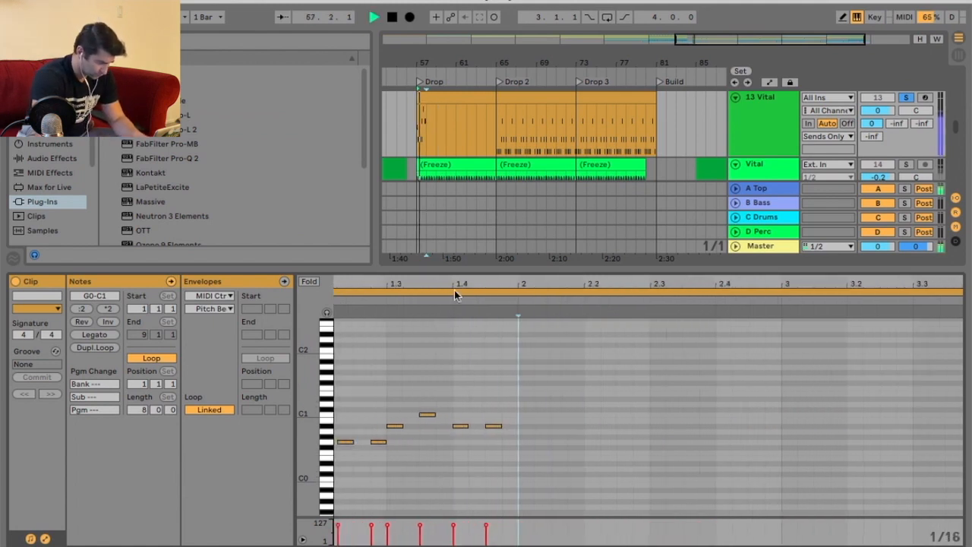
{"action": "left_click", "coordinate": [489, 426]}
{"action": "key", "text": "space"}
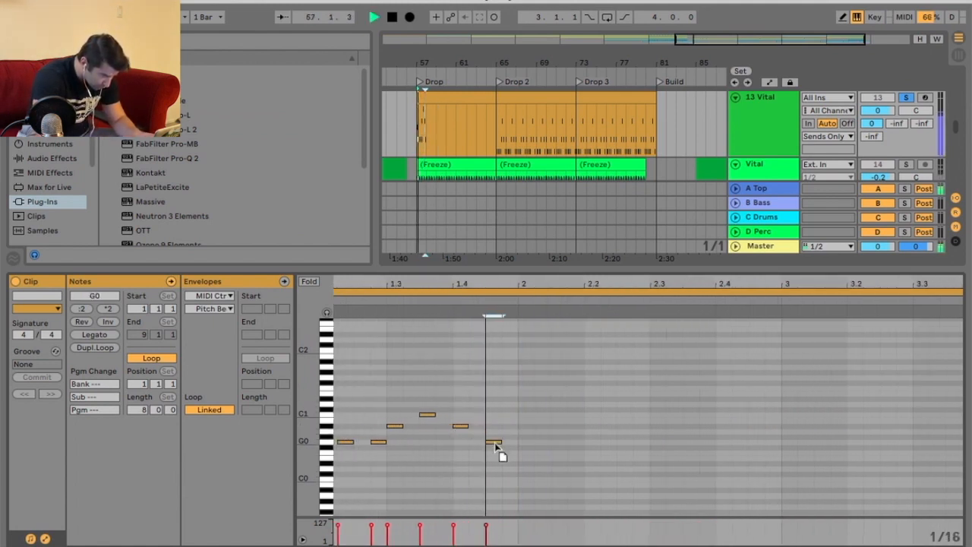
{"action": "key", "text": "0"}
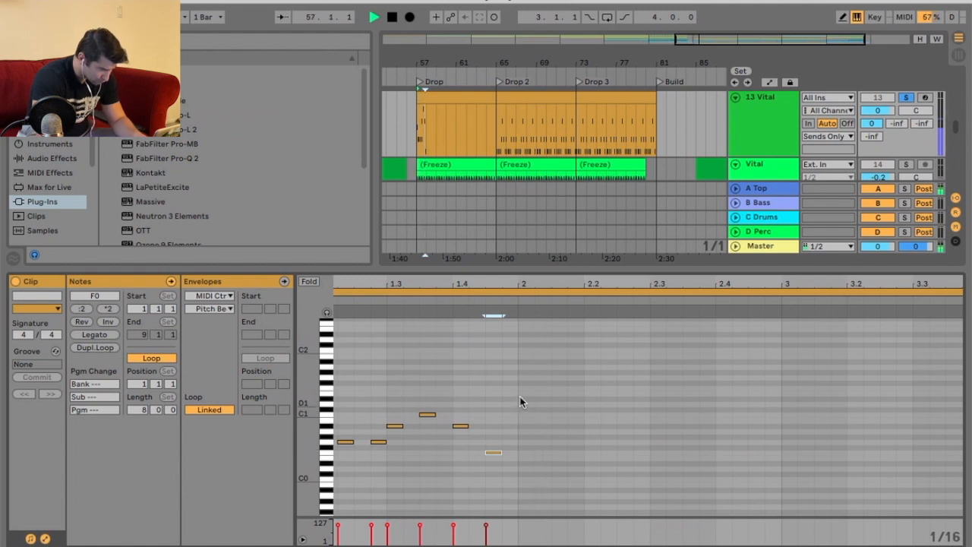
Unsolo the 13 Vital track and audition the Drop.
{"action": "left_click_drag", "start_coordinate": [528, 286], "coordinate": [826, 151]}
{"action": "left_click", "coordinate": [905, 98]}
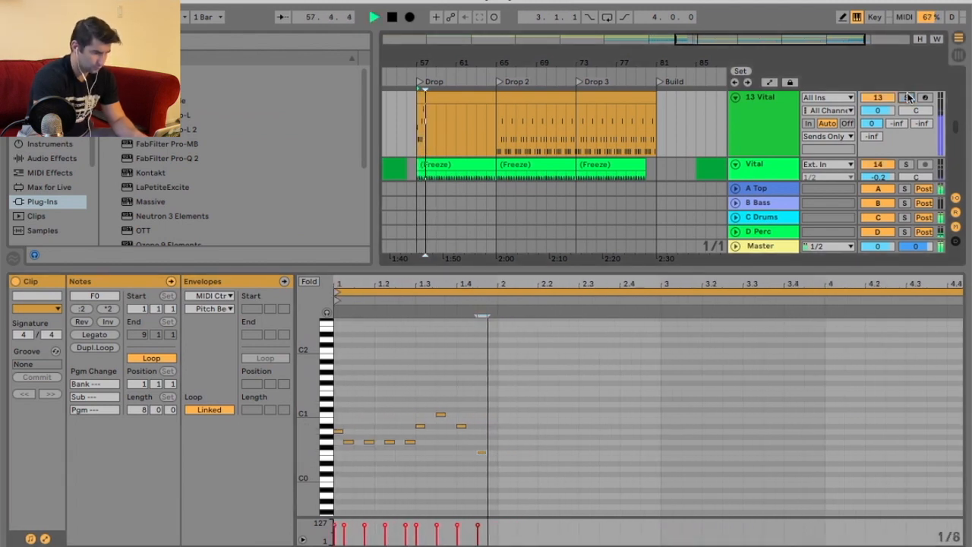
{"action": "key", "text": "space"}
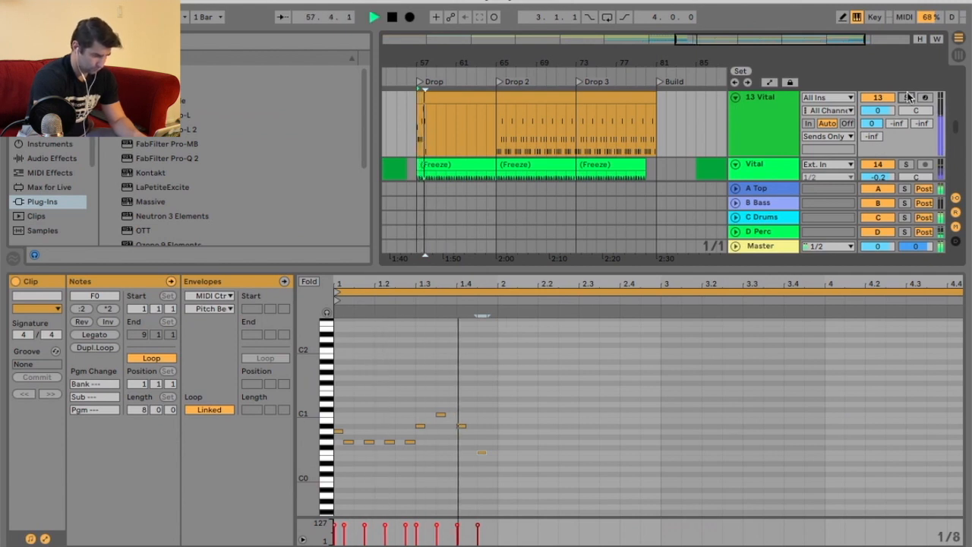
{"action": "key", "text": "space"}
Select the phrase's notes and duplicate them twice, then play back the result.
{"action": "left_click_drag", "start_coordinate": [495, 403], "coordinate": [312, 505]}
{"action": "key", "text": "ctrl+d"}
{"action": "key", "text": "ctrl+d"}
{"action": "key", "text": "space"}
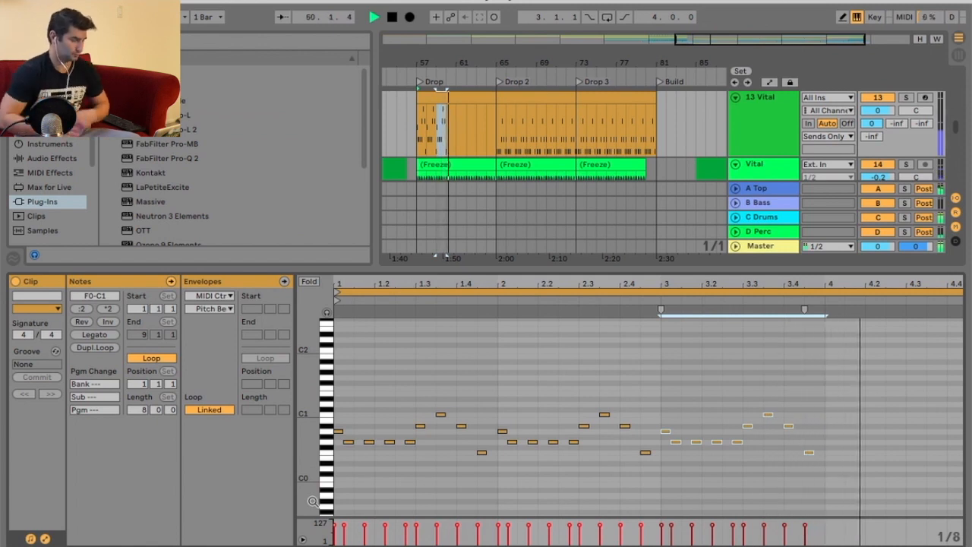
Raise the low note near beat 1.4 of the Drop clip's phrase up to G0.
{"action": "left_click", "coordinate": [476, 460]}
{"action": "mouse_move", "coordinate": [478, 453]}
{"action": "left_mouse_down"}
{"action": "mouse_move", "coordinate": [487, 454]}
{"action": "mouse_move", "coordinate": [481, 442]}
{"action": "left_mouse_up"}
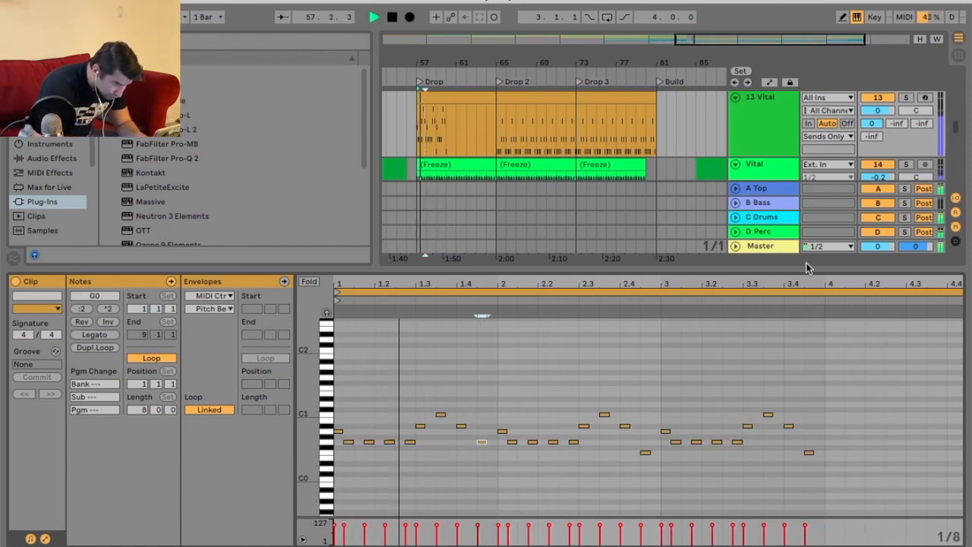
Solo the 13 Vital track and delete all notes after the first bar of the Drop clip.
{"action": "left_click", "coordinate": [906, 99]}
{"action": "left_click_drag", "start_coordinate": [501, 394], "coordinate": [810, 489]}
{"action": "key", "text": "Delete"}
Select the remaining one-bar phrase and duplicate it five times to fill six bars.
{"action": "left_click_drag", "start_coordinate": [495, 395], "coordinate": [342, 503]}
{"action": "key", "text": "ctrl+d"}
{"action": "key", "text": "ctrl+d"}
{"action": "left_click_drag", "start_coordinate": [603, 287], "coordinate": [465, 276]}
Duplicate the selection in the arrangement three times, then undo the last duplication.
{"action": "key", "text": "ctrl+d"}
{"action": "key", "text": "ctrl+d"}
{"action": "key", "text": "ctrl+d"}
{"action": "key", "text": "ctrl+d"}
{"action": "key", "text": "ctrl+d"}
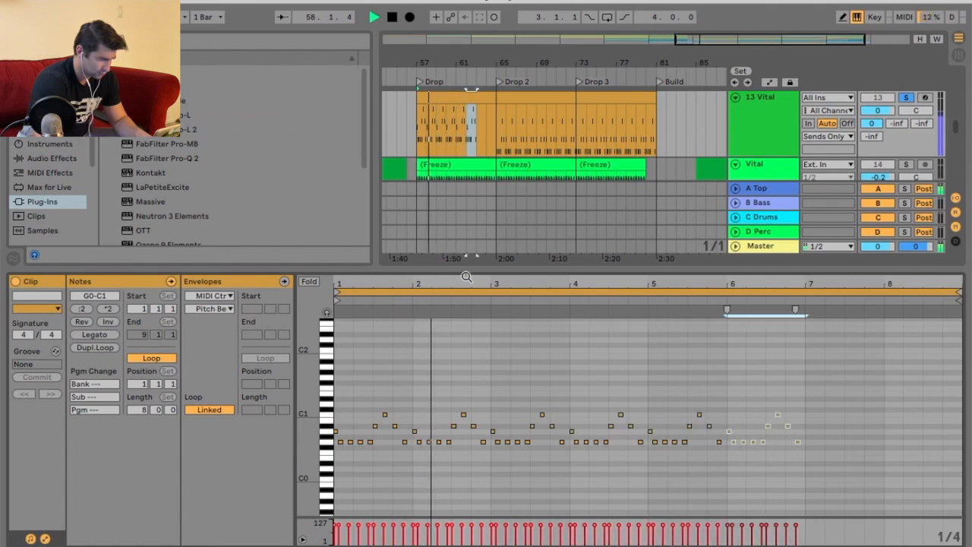
{"action": "left_click", "coordinate": [475, 101]}
{"action": "key", "text": "ctrl+d"}
{"action": "key", "text": "ctrl+d"}
{"action": "key", "text": "ctrl+d"}
{"action": "key", "text": "ctrl+z"}
Unsolo the 13 Vital track and play back the arrangement.
{"action": "left_click", "coordinate": [906, 100]}
{"action": "left_click_drag", "start_coordinate": [747, 269], "coordinate": [748, 355]}
{"action": "left_click_drag", "start_coordinate": [542, 59], "coordinate": [712, 52]}
{"action": "scroll", "coordinate": [686, 159], "scroll_direction": "up", "scroll_amount": 2}
{"action": "scroll", "coordinate": [686, 160], "scroll_direction": "up", "scroll_amount": 2}
{"action": "key", "text": "space"}
Duplicate the 13 Vital track and deactivate the copy's clips across the Drop sections.
{"action": "right_click", "coordinate": [761, 214]}
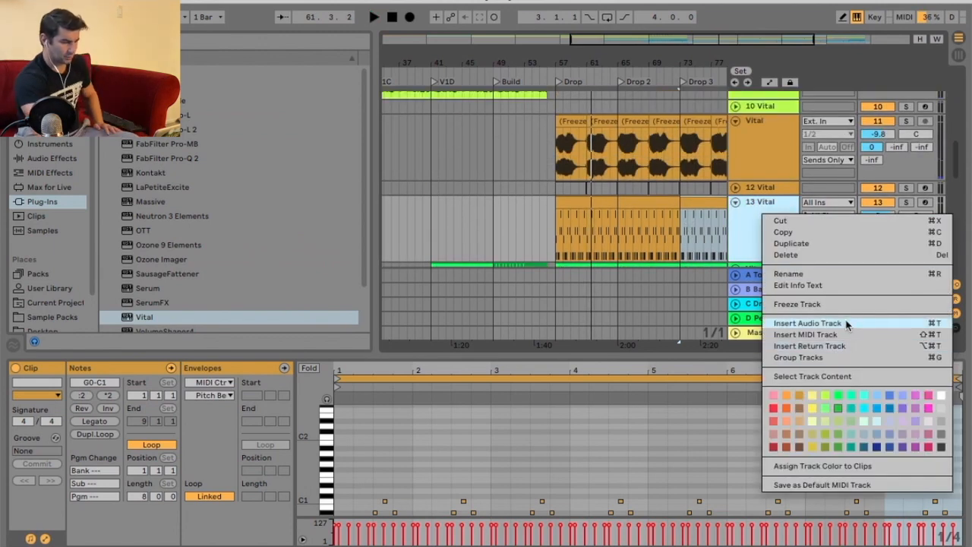
{"action": "left_click", "coordinate": [791, 244]}
{"action": "left_click_drag", "start_coordinate": [687, 63], "coordinate": [605, 52]}
{"action": "left_click_drag", "start_coordinate": [490, 214], "coordinate": [689, 218]}
{"action": "right_click", "coordinate": [629, 209]}
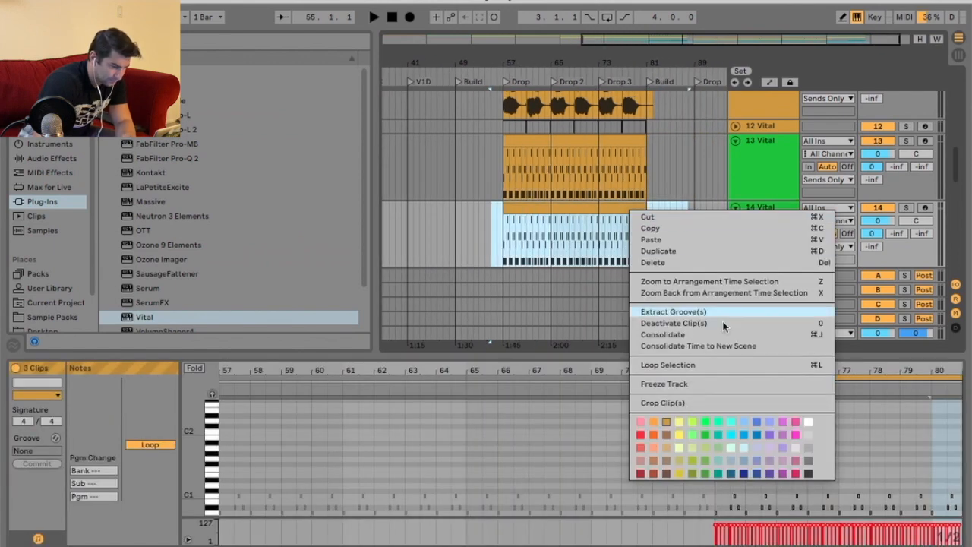
{"action": "left_click", "coordinate": [725, 325]}
Freeze the 13 Vital track.
{"action": "left_click", "coordinate": [735, 207]}
{"action": "right_click", "coordinate": [760, 156]}
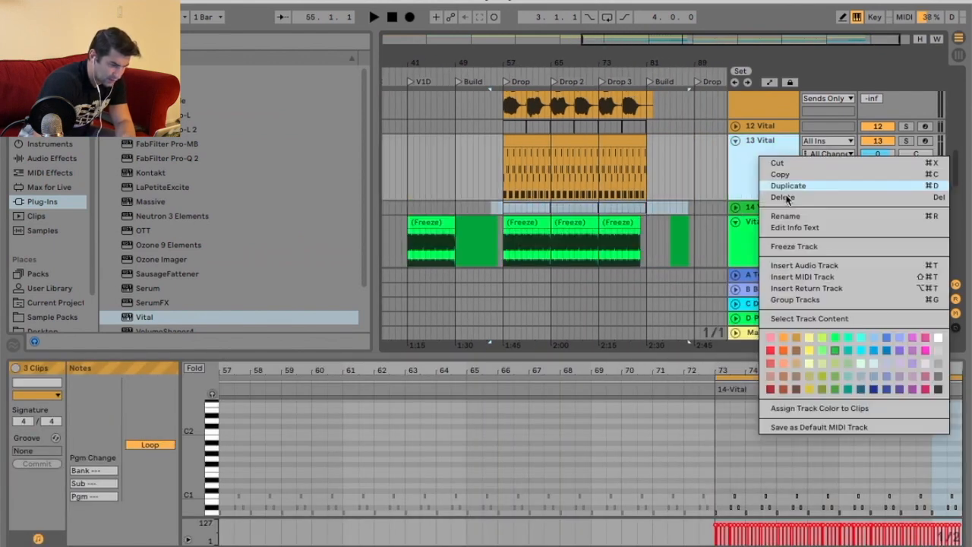
{"action": "left_click", "coordinate": [795, 246]}
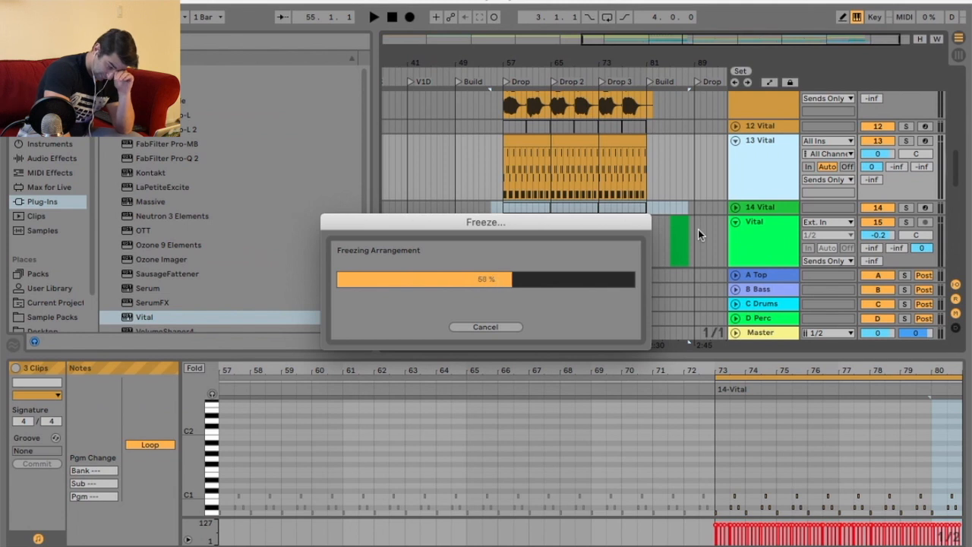
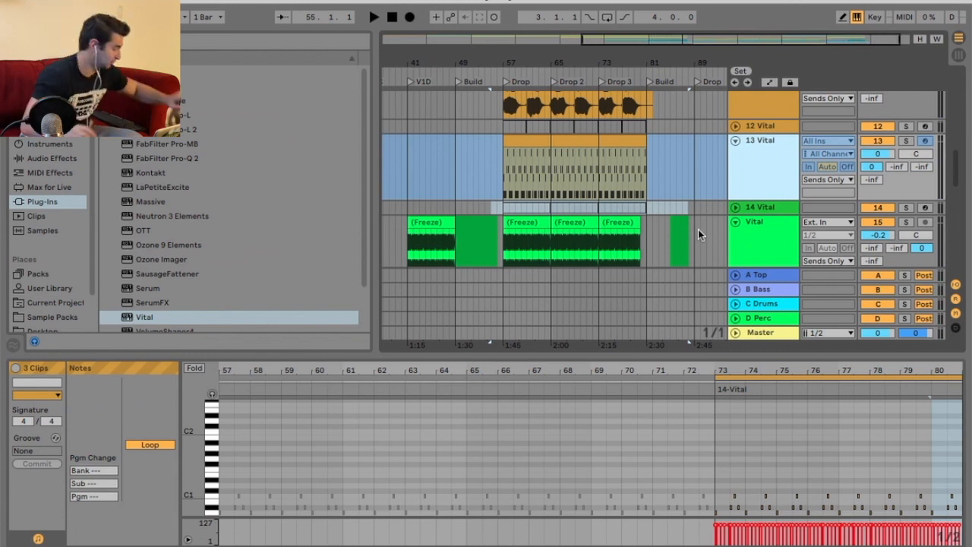
Play back the arrangement with the frozen 13 Vital track.
{"action": "right_click", "coordinate": [763, 153]}
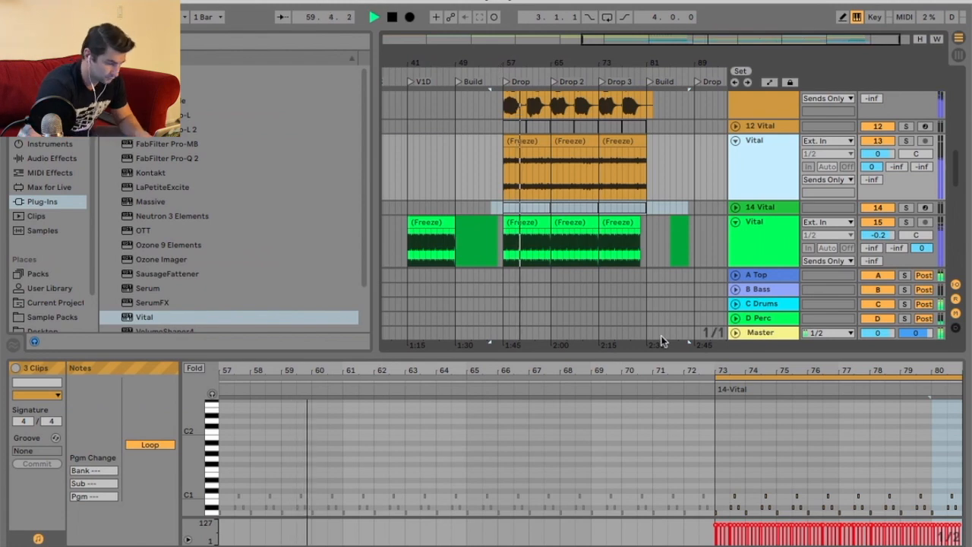
{"action": "left_click_drag", "start_coordinate": [661, 353], "coordinate": [662, 394]}
{"action": "key", "text": "space"}
{"action": "scroll", "coordinate": [668, 221], "scroll_direction": "up", "scroll_amount": 10}
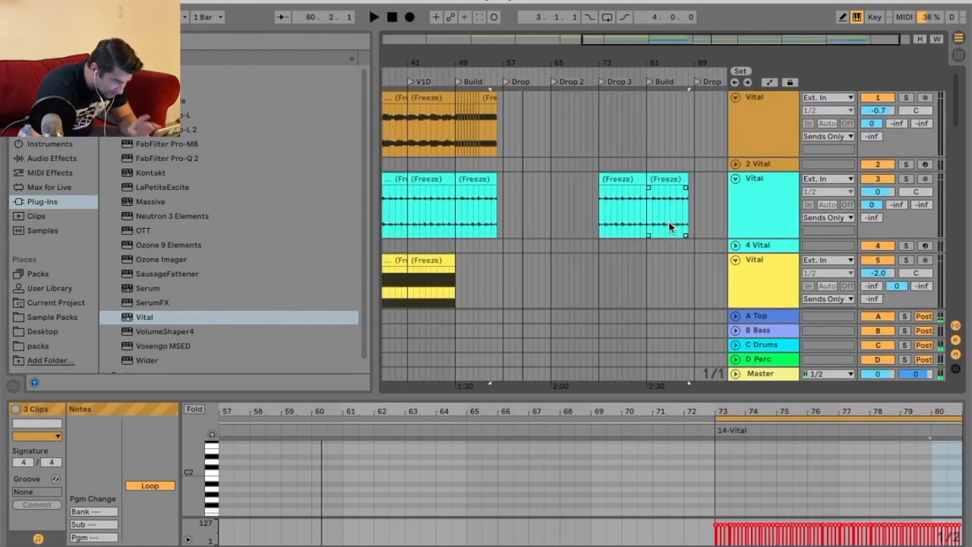
Set a fixed 8-bar grid and duplicate the Drop, Drop 2 and Drop 3 sections across all tracks.
{"action": "left_click", "coordinate": [592, 115]}
{"action": "right_click", "coordinate": [592, 115]}
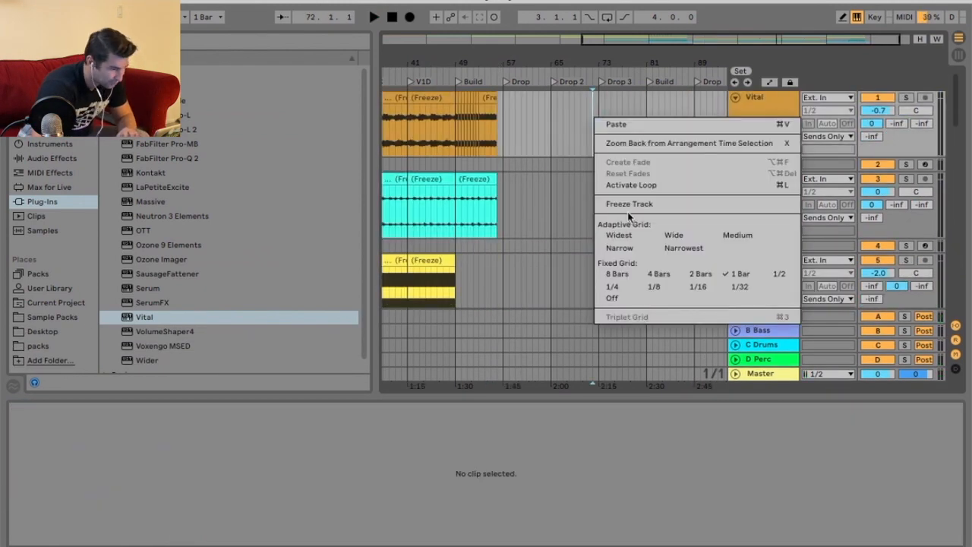
{"action": "left_click", "coordinate": [617, 273]}
{"action": "scroll", "coordinate": [615, 184], "scroll_direction": "down", "scroll_amount": 4}
{"action": "scroll", "coordinate": [619, 184], "scroll_direction": "up", "scroll_amount": 5}
{"action": "mouse_move", "coordinate": [505, 102]}
{"action": "left_mouse_down"}
{"action": "mouse_move", "coordinate": [645, 318]}
{"action": "mouse_move", "coordinate": [646, 390]}
{"action": "mouse_move", "coordinate": [635, 315]}
{"action": "mouse_move", "coordinate": [649, 282]}
{"action": "left_mouse_up"}
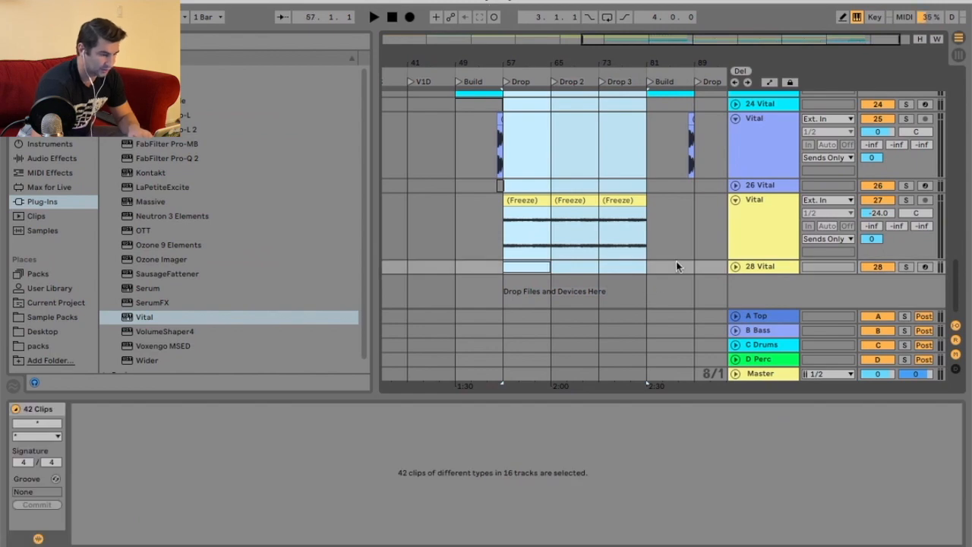
{"action": "scroll", "coordinate": [676, 267], "scroll_direction": "up", "scroll_amount": 15}
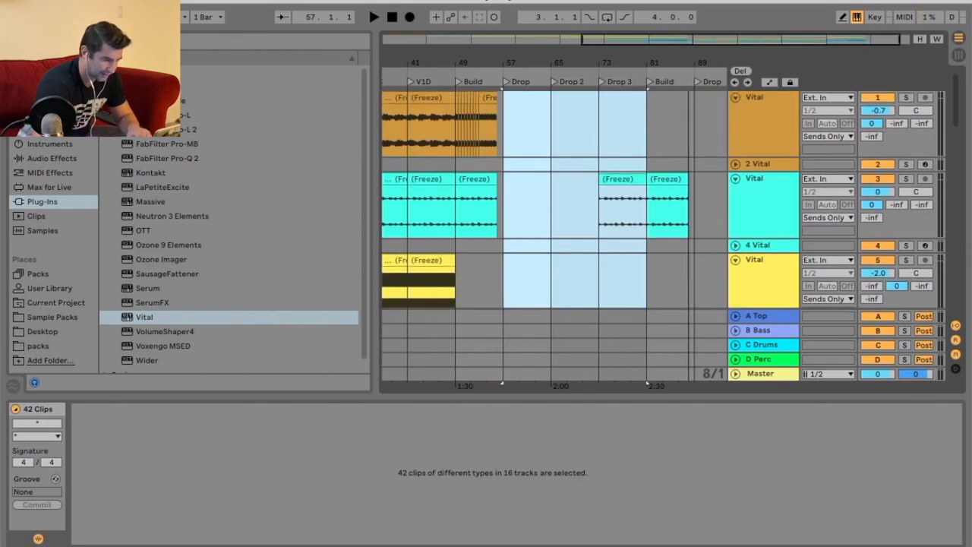
{"action": "key", "text": "ctrl+d"}
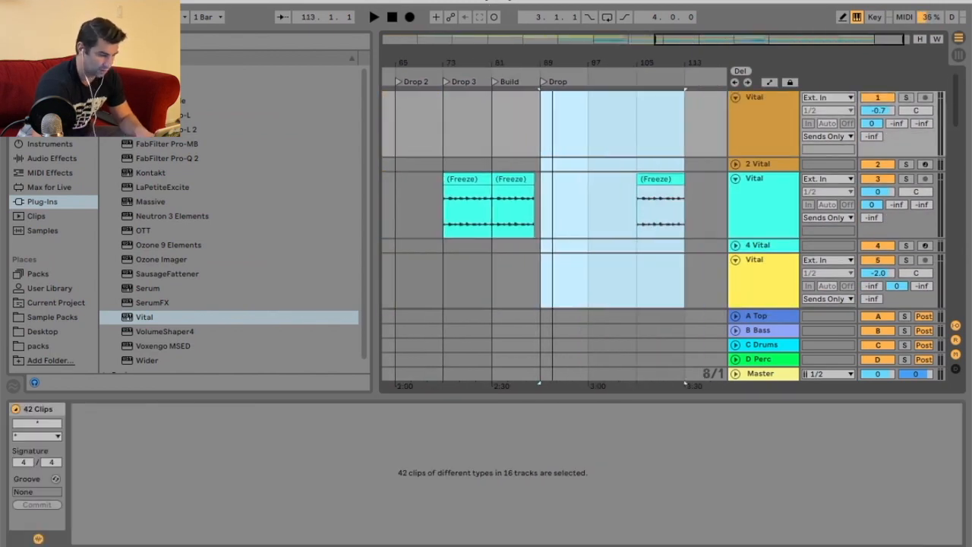
Add locators named Drop 2, Drop 3 and Outro at bars 97, 105 and 113.
{"action": "right_click", "coordinate": [591, 75]}
{"action": "left_click", "coordinate": [612, 115]}
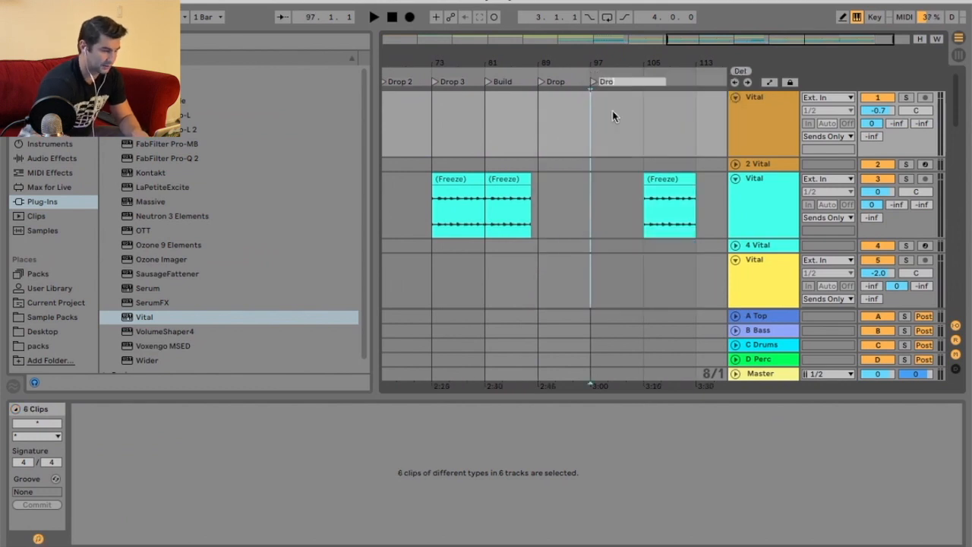
{"action": "right_click", "coordinate": [647, 77]}
{"action": "left_click", "coordinate": [667, 111]}
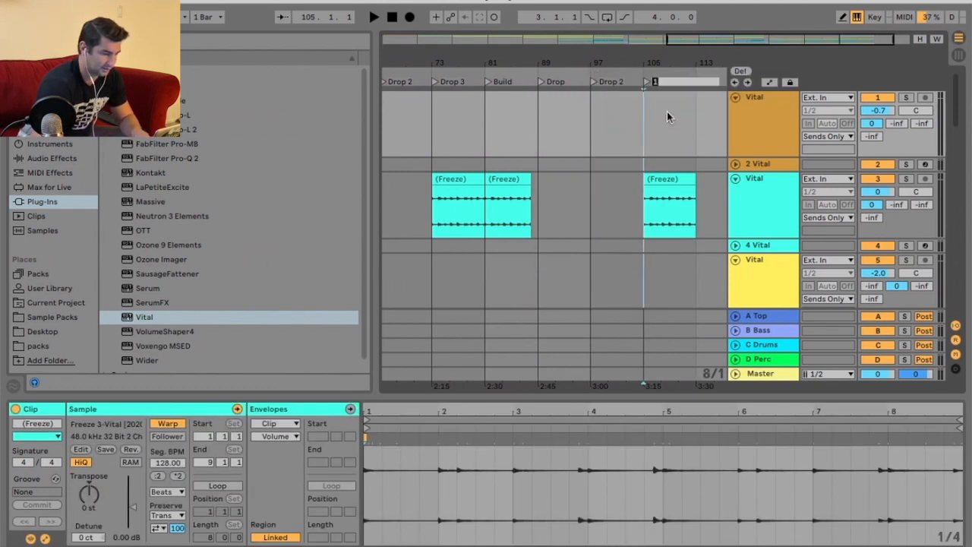
{"action": "right_click", "coordinate": [697, 76]}
{"action": "left_click", "coordinate": [715, 115]}
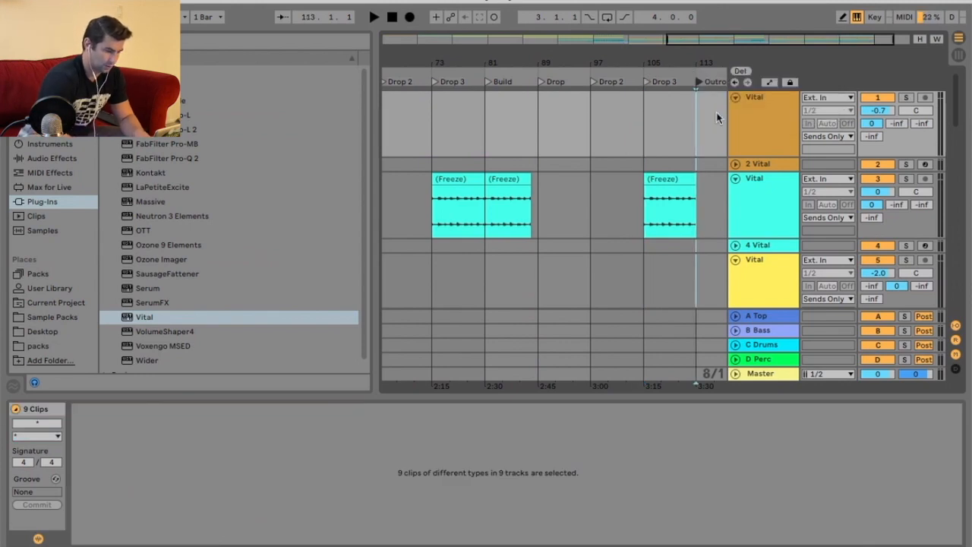
Set the arrangement grid to 1/4.
{"action": "right_click", "coordinate": [655, 113]}
{"action": "left_click", "coordinate": [678, 267]}
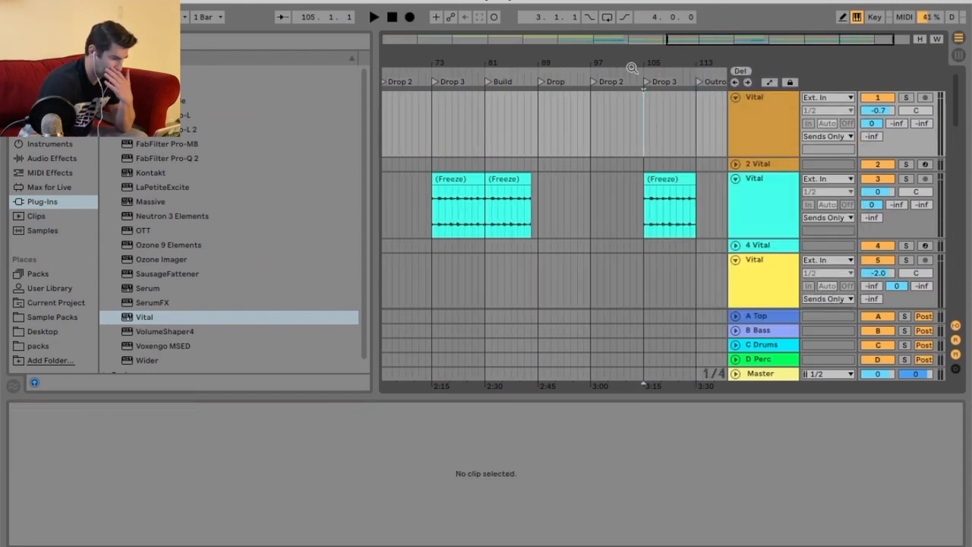
Zoom through the arrangement and audition the 1 Vital track's clips around Drop 2.
{"action": "left_click_drag", "start_coordinate": [630, 65], "coordinate": [670, 66]}
{"action": "left_click_drag", "start_coordinate": [388, 64], "coordinate": [389, 86]}
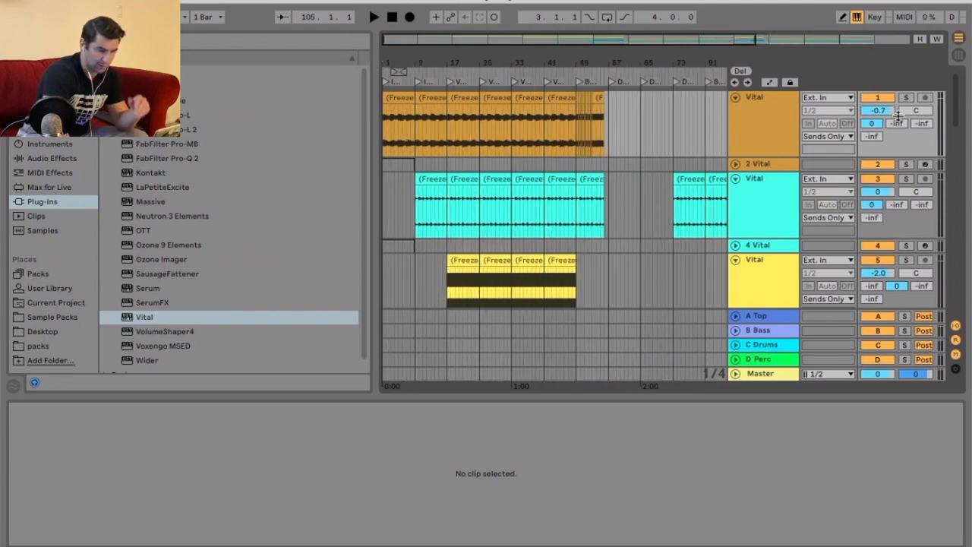
{"action": "left_click", "coordinate": [417, 73]}
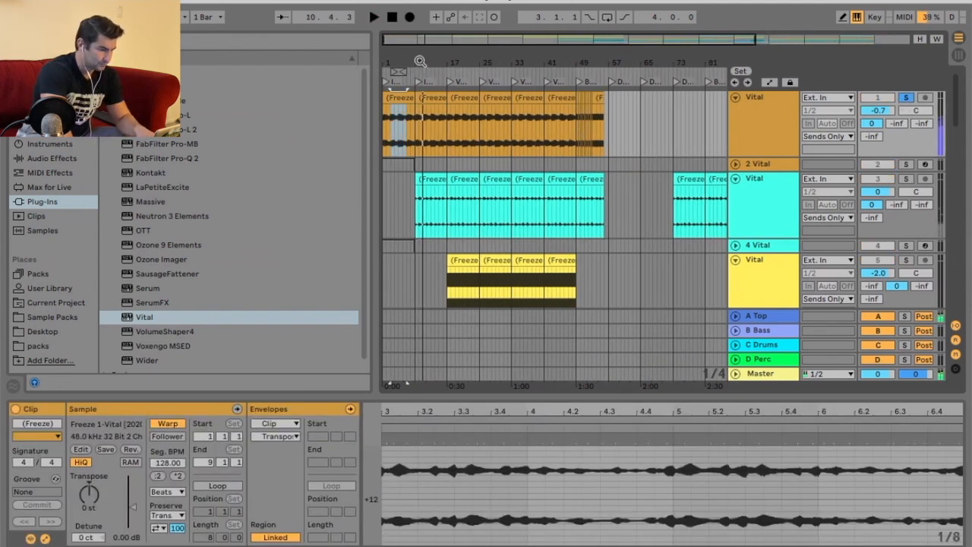
{"action": "left_click_drag", "start_coordinate": [419, 64], "coordinate": [420, 79]}
{"action": "key", "text": "space"}
{"action": "left_click", "coordinate": [437, 95]}
{"action": "left_click_drag", "start_coordinate": [503, 67], "coordinate": [397, 63]}
{"action": "left_click_drag", "start_coordinate": [608, 68], "coordinate": [609, 95]}
{"action": "left_click", "coordinate": [612, 121]}
{"action": "left_click_drag", "start_coordinate": [618, 62], "coordinate": [603, 102]}
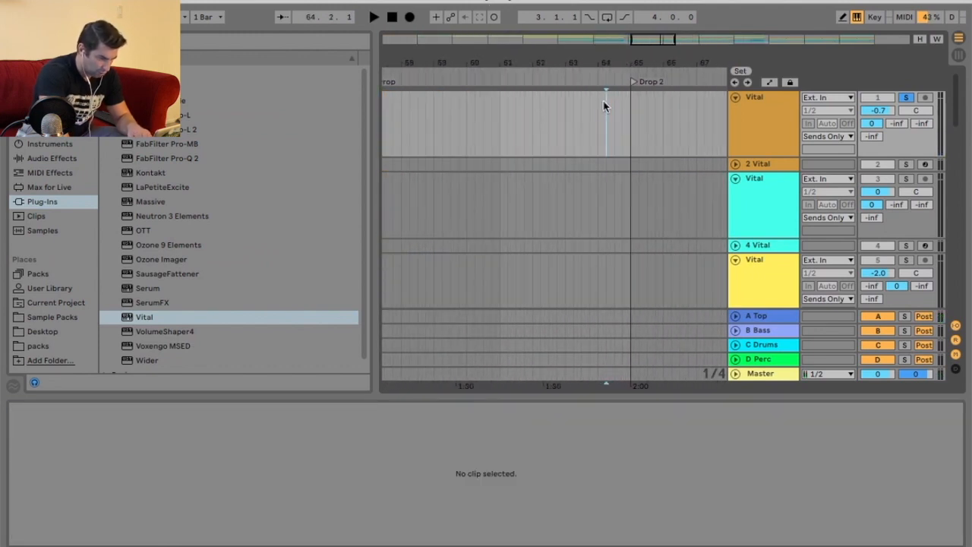
{"action": "left_click", "coordinate": [643, 98]}
{"action": "left_click_drag", "start_coordinate": [686, 66], "coordinate": [599, 51]}
Move a short 1 Vital clip fragment to just before Drop 2, then delete it.
{"action": "left_click_drag", "start_coordinate": [699, 98], "coordinate": [569, 98]}
{"action": "left_click", "coordinate": [903, 98]}
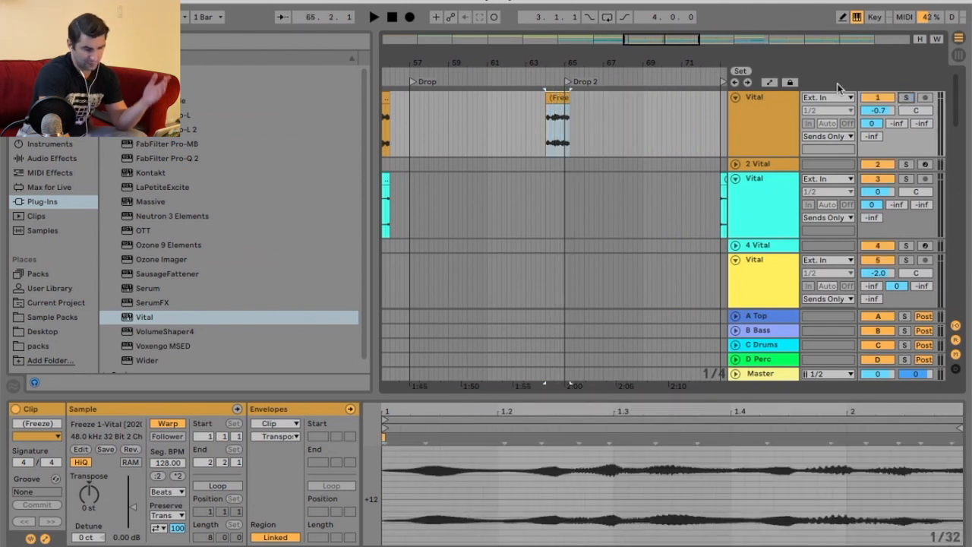
{"action": "left_click", "coordinate": [517, 69]}
{"action": "left_click_drag", "start_coordinate": [555, 63], "coordinate": [573, 99]}
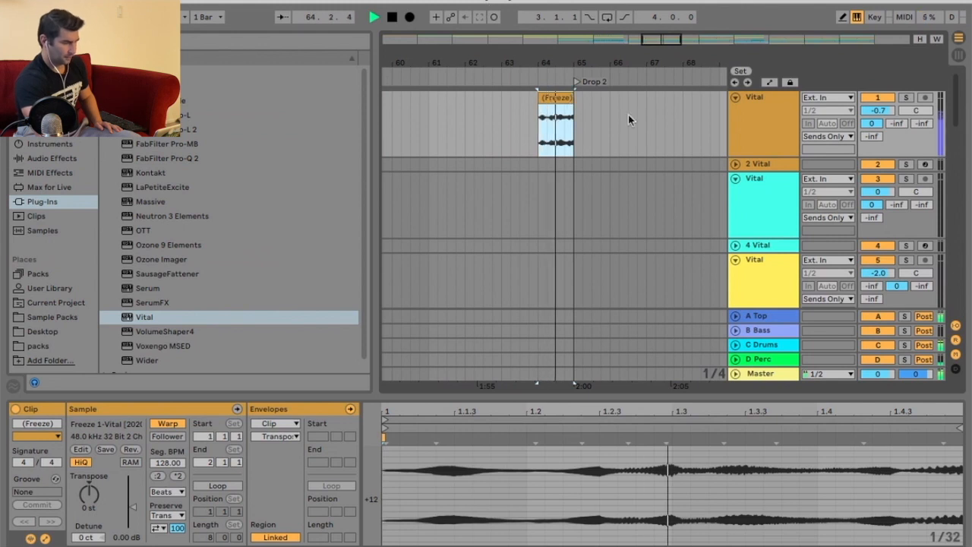
{"action": "left_click_drag", "start_coordinate": [565, 64], "coordinate": [575, 58]}
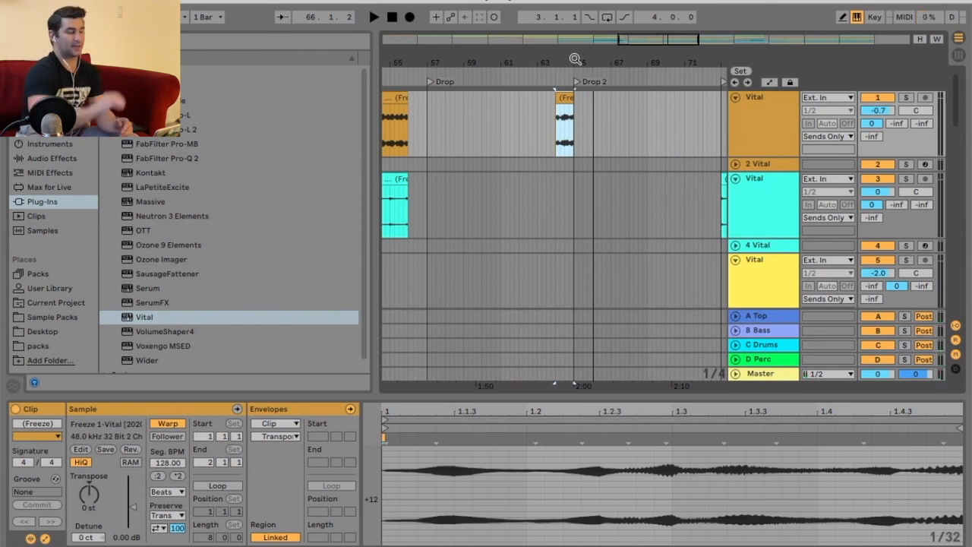
{"action": "key", "text": "Delete"}
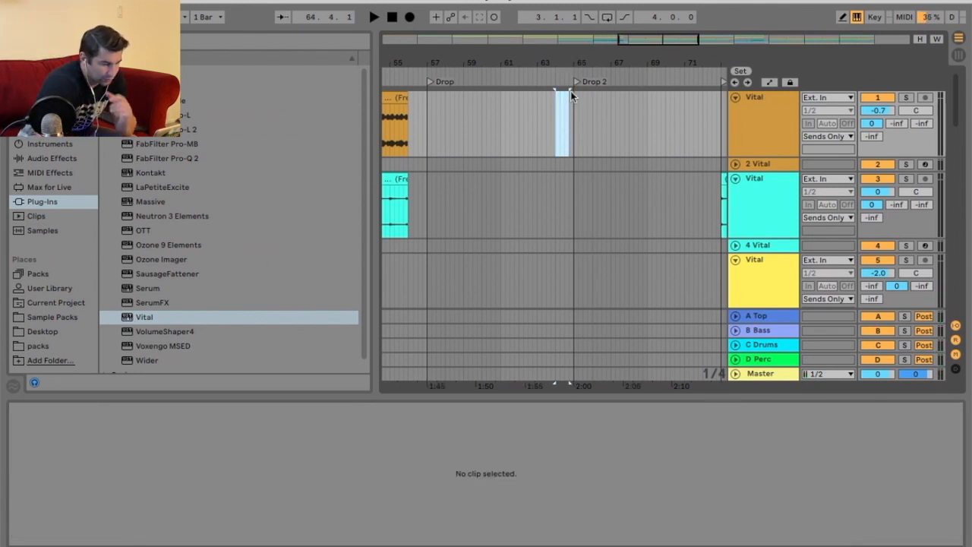
Open the Transposition envelope of the short frozen clip on the 25 Vital track just before the Drop.
{"action": "double_click", "coordinate": [593, 51]}
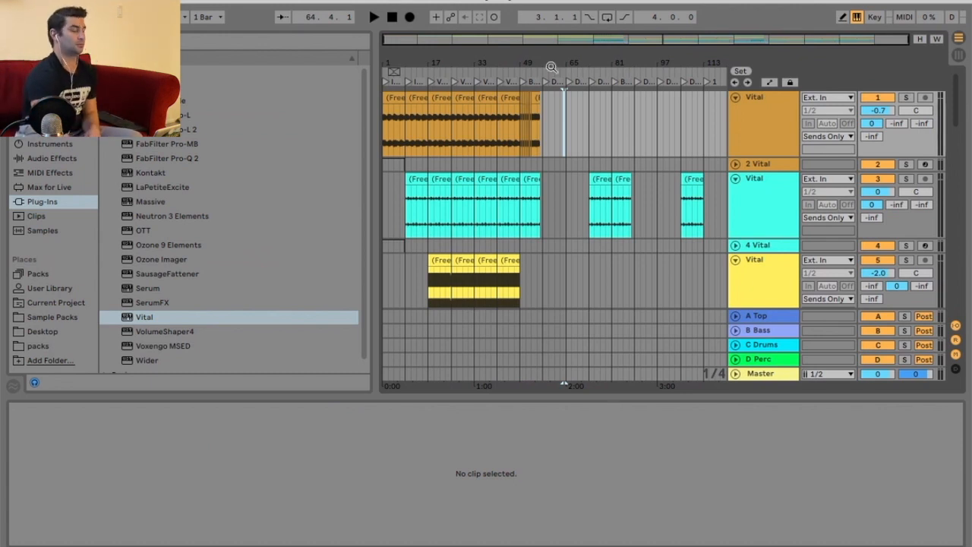
{"action": "left_click_drag", "start_coordinate": [700, 58], "coordinate": [709, 129]}
{"action": "scroll", "coordinate": [709, 130], "scroll_direction": "down", "scroll_amount": 3}
{"action": "scroll", "coordinate": [529, 85], "scroll_direction": "left", "scroll_amount": 1}
{"action": "left_click", "coordinate": [493, 80]}
{"action": "scroll", "coordinate": [580, 167], "scroll_direction": "down", "scroll_amount": 1}
{"action": "scroll", "coordinate": [608, 173], "scroll_direction": "down", "scroll_amount": 12}
{"action": "key", "text": "space"}
{"action": "left_click_drag", "start_coordinate": [511, 67], "coordinate": [513, 120]}
{"action": "left_click", "coordinate": [498, 168]}
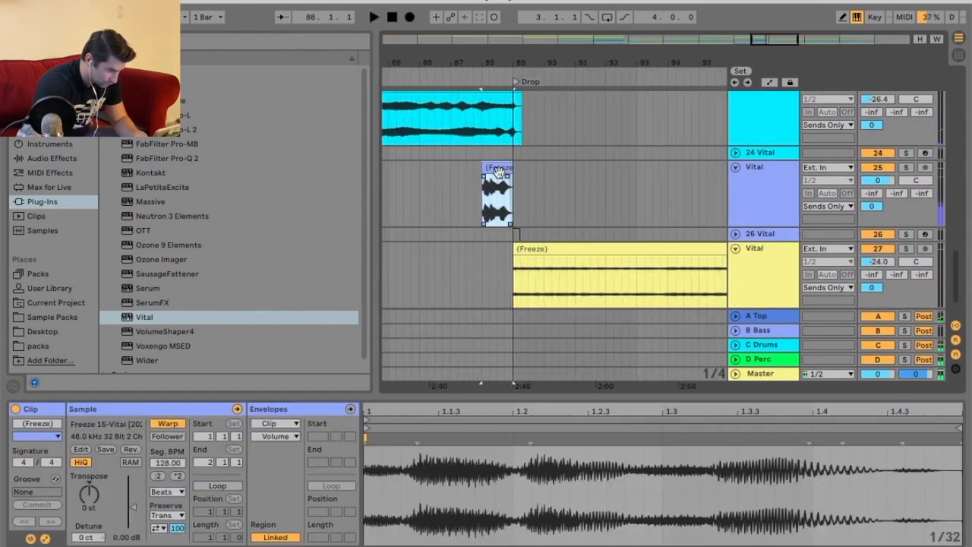
{"action": "left_click", "coordinate": [282, 436]}
{"action": "left_click", "coordinate": [281, 454]}
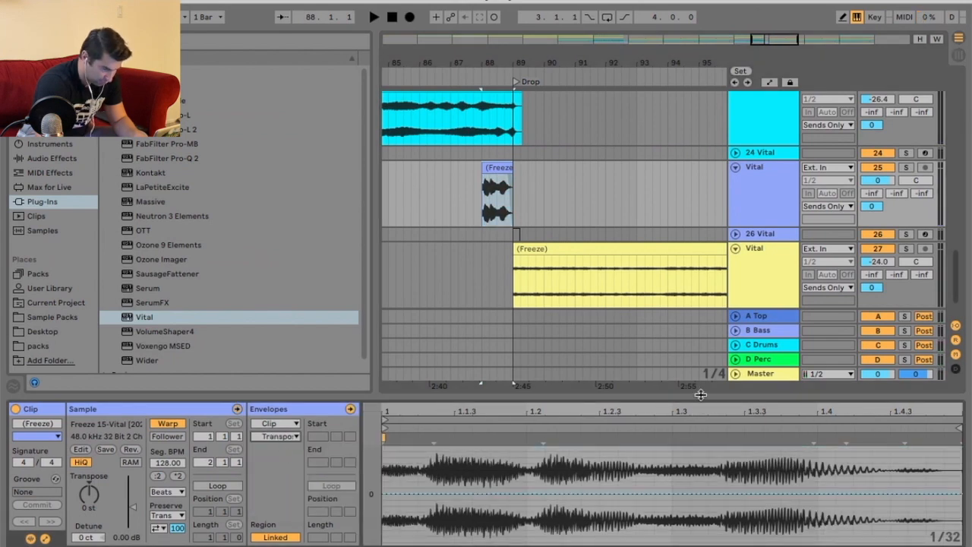
Solo the 25 Vital track and play the clip.
{"action": "left_click_drag", "start_coordinate": [700, 394], "coordinate": [699, 237]}
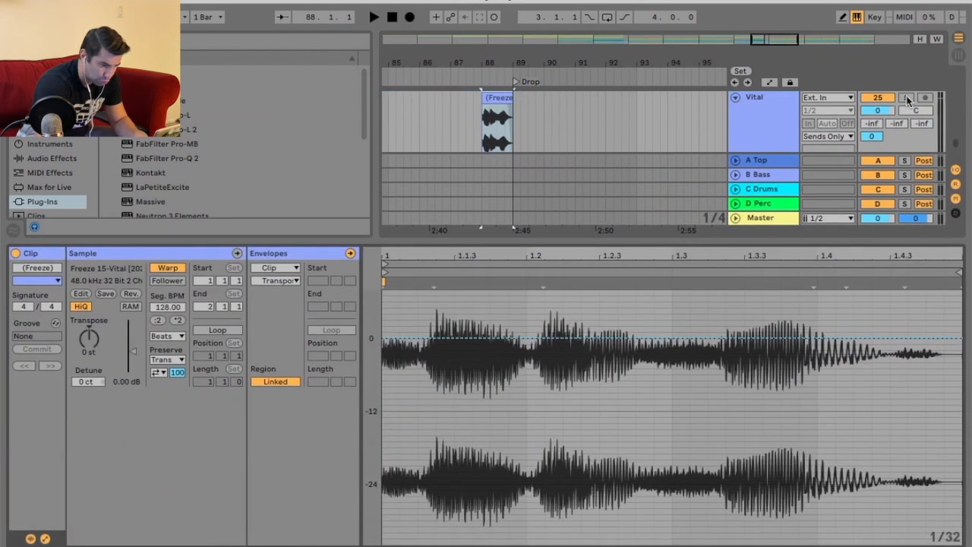
{"action": "left_click", "coordinate": [907, 98]}
{"action": "key", "text": "space"}
{"action": "key", "text": "space"}
{"action": "key", "text": "space"}
Draw a transposition ramp falling to -12 st toward the end of the clip.
{"action": "key", "text": "space"}
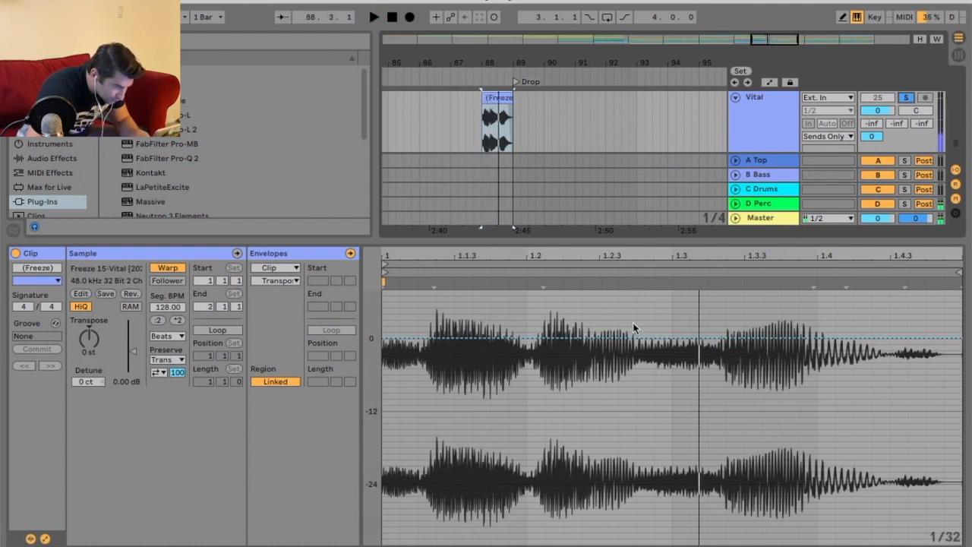
{"action": "left_click_drag", "start_coordinate": [958, 346], "coordinate": [958, 410]}
{"action": "key", "text": "space"}
{"action": "key", "text": "space"}
{"action": "left_click_drag", "start_coordinate": [856, 240], "coordinate": [856, 91]}
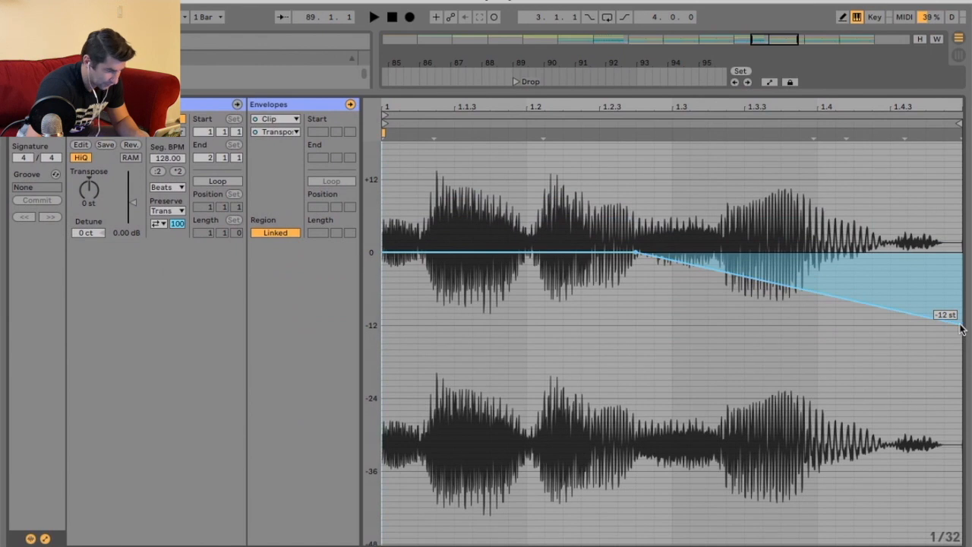
Set the clip's warp mode to Complex Pro and play it back.
{"action": "left_click", "coordinate": [182, 213]}
{"action": "left_click", "coordinate": [189, 256]}
{"action": "key", "text": "space"}
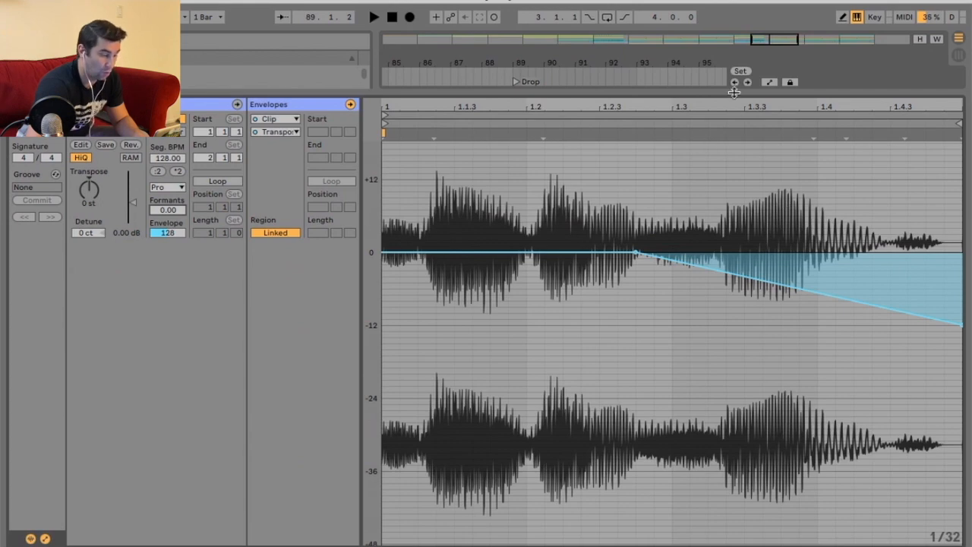
Return to the arrangement and play back from the Drop.
{"action": "left_click_drag", "start_coordinate": [734, 93], "coordinate": [725, 381]}
{"action": "scroll", "coordinate": [585, 171], "scroll_direction": "up", "scroll_amount": 3}
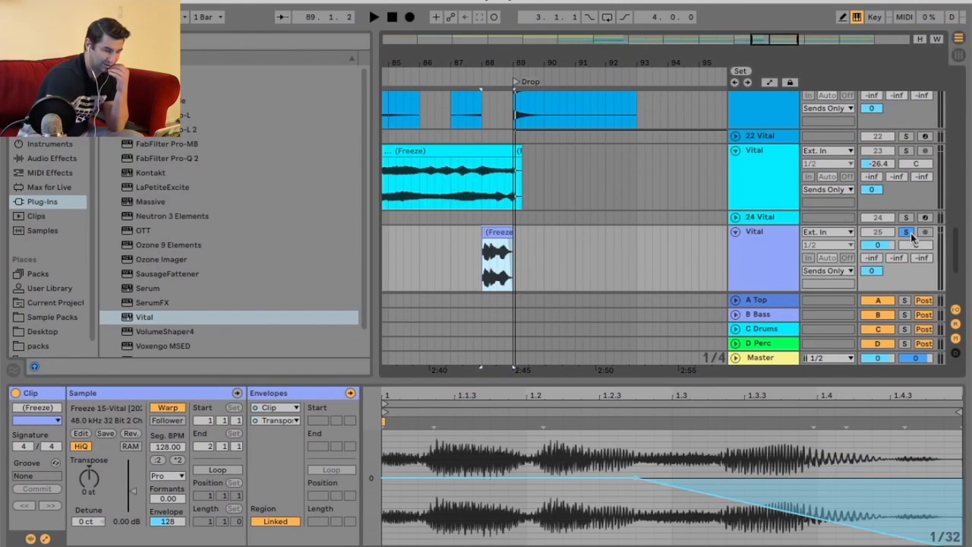
{"action": "scroll", "coordinate": [660, 206], "scroll_direction": "up", "scroll_amount": 10}
{"action": "left_click_drag", "start_coordinate": [657, 57], "coordinate": [559, 55]}
{"action": "left_click", "coordinate": [586, 69]}
{"action": "key", "text": "space"}
Delete the clips after the Build on tracks 11 and 13.
{"action": "right_click", "coordinate": [710, 146]}
{"action": "left_click", "coordinate": [688, 181]}
{"action": "left_click_drag", "start_coordinate": [687, 180], "coordinate": [472, 144]}
{"action": "key", "text": "Delete"}
{"action": "left_click_drag", "start_coordinate": [481, 228], "coordinate": [698, 219]}
{"action": "key", "text": "Delete"}
{"action": "key", "text": "space"}
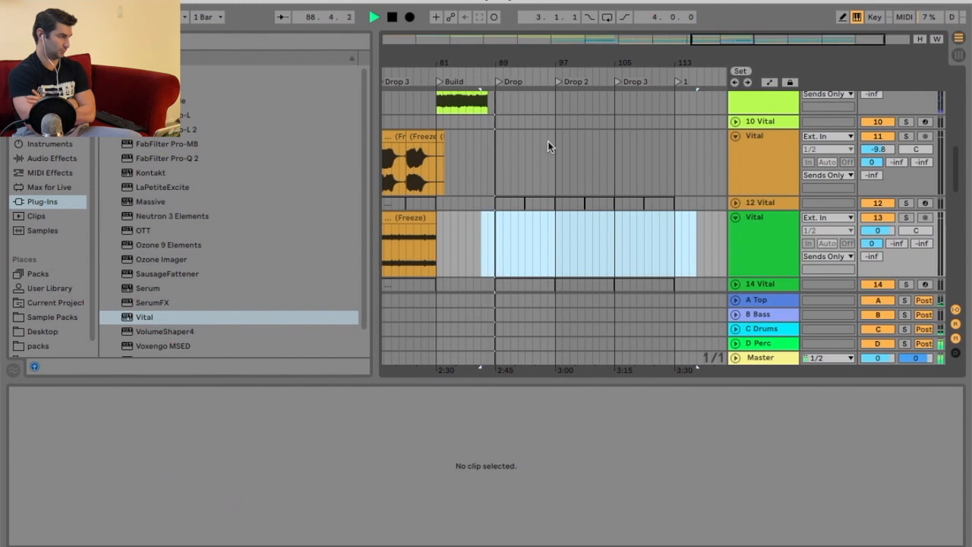
Set the gain of track 17's Drop clip to -1 dB.
{"action": "scroll", "coordinate": [600, 139], "scroll_direction": "down", "scroll_amount": 2}
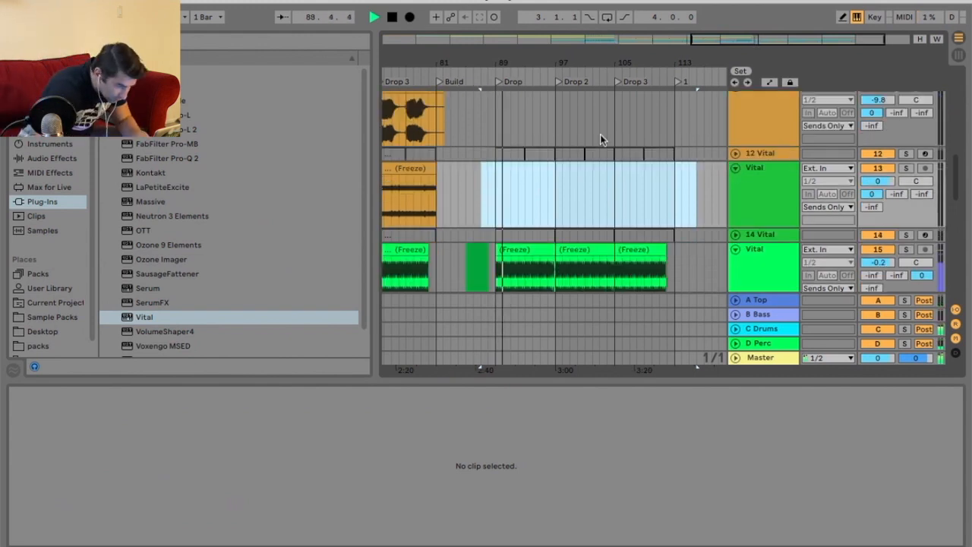
{"action": "scroll", "coordinate": [599, 140], "scroll_direction": "down", "scroll_amount": 3}
{"action": "left_click", "coordinate": [524, 201]}
{"action": "key", "text": "space"}
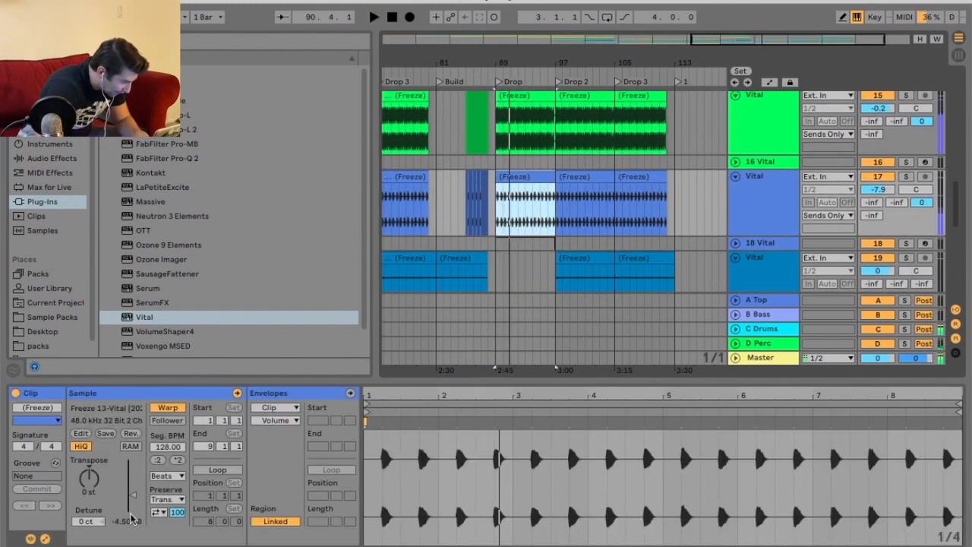
{"action": "left_click", "coordinate": [127, 521]}
{"action": "key", "text": "Delete"}
{"action": "key", "text": "space"}
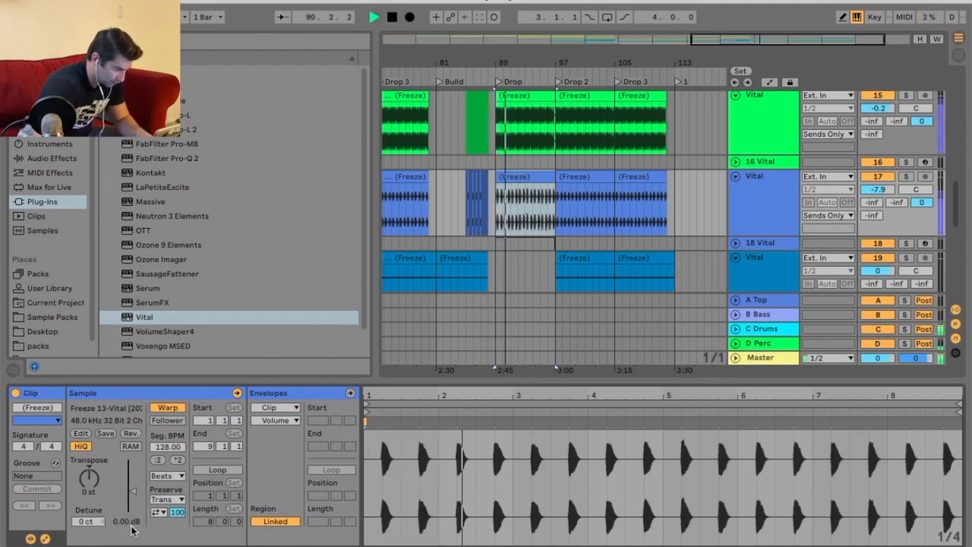
{"action": "left_click_drag", "start_coordinate": [135, 523], "coordinate": [134, 527]}
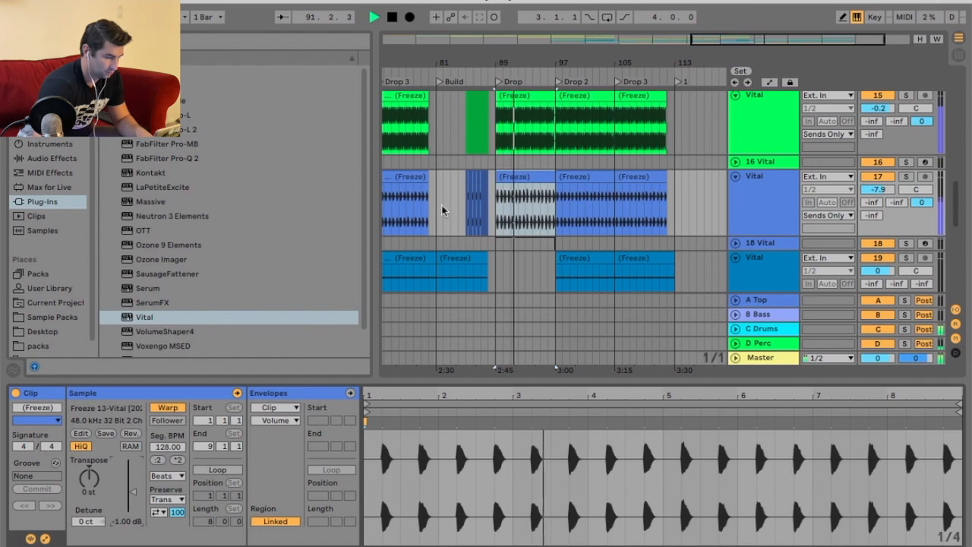
Duplicate track 17's Drop clip twice and trim the last copy to end around bar 112.
{"action": "left_click", "coordinate": [540, 177]}
{"action": "key", "text": "super+d"}
{"action": "key", "text": "super+d"}
{"action": "scroll", "coordinate": [676, 180], "scroll_direction": "up", "scroll_amount": 5}
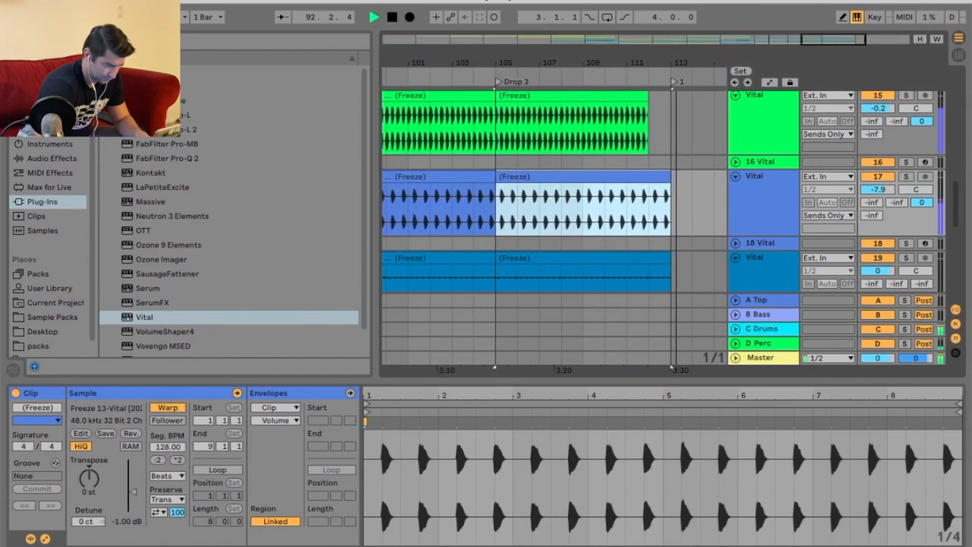
{"action": "left_click_drag", "start_coordinate": [653, 177], "coordinate": [648, 177]}
{"action": "key", "text": "space"}
Rename the locator at bar 113 as Outro.
{"action": "right_click", "coordinate": [674, 82]}
{"action": "left_click", "coordinate": [683, 101]}
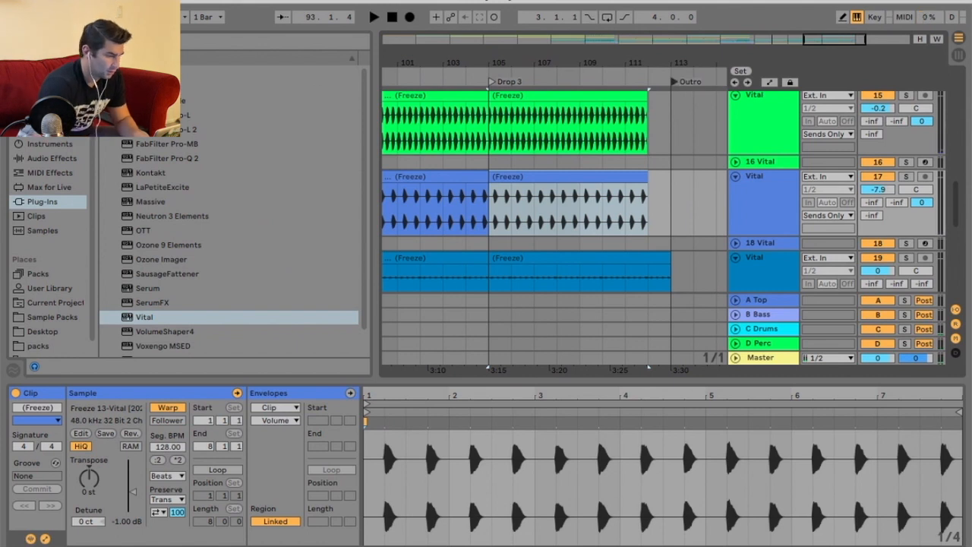
{"action": "left_click", "coordinate": [79, 1]}
{"action": "left_click", "coordinate": [136, 154]}
{"action": "left_click", "coordinate": [614, 346]}
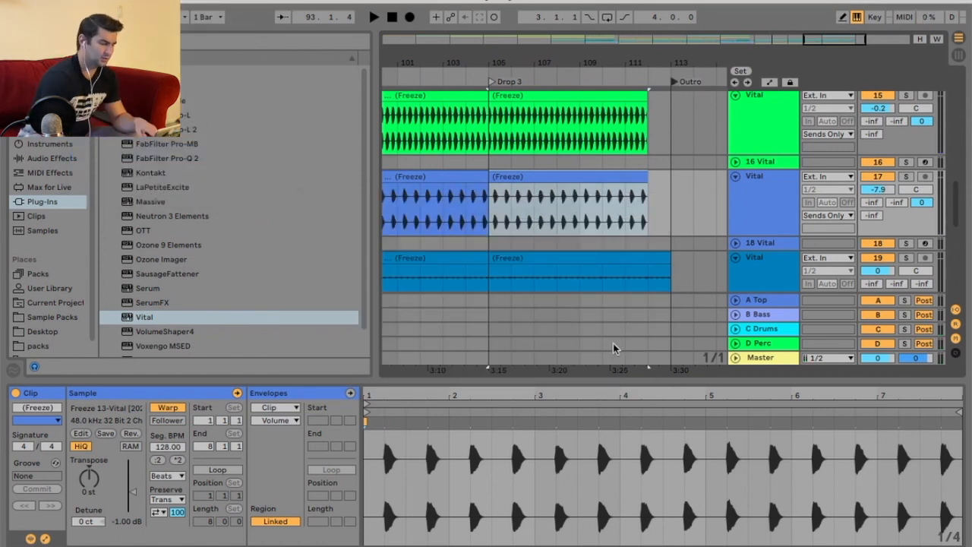
{"action": "left_click", "coordinate": [562, 532]}
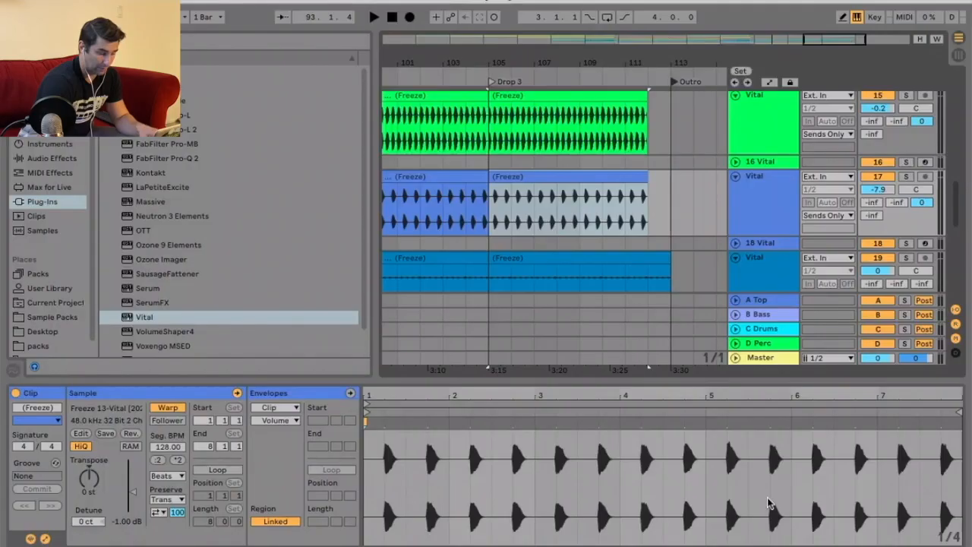
{"action": "scroll", "coordinate": [554, 213], "scroll_direction": "up", "scroll_amount": 5}
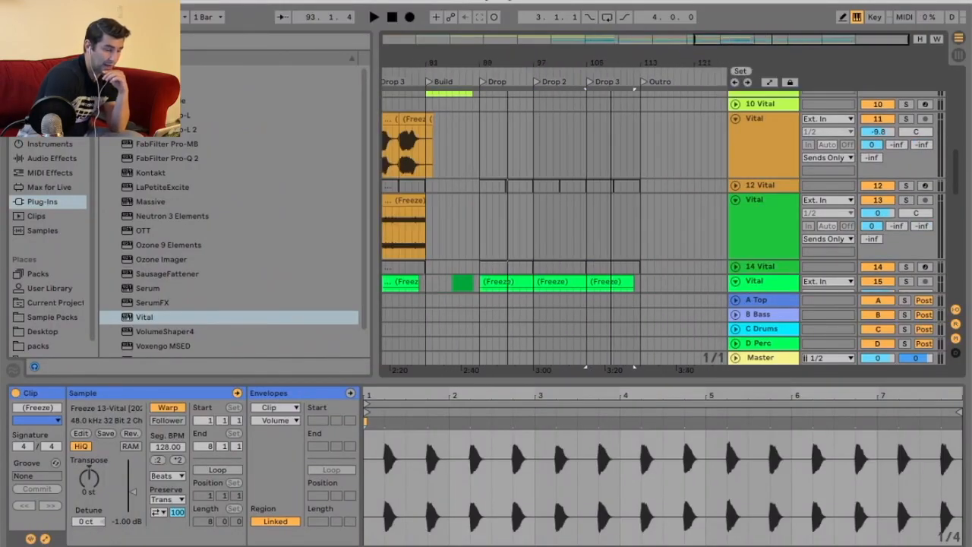
Insert a new MIDI track directly after track 10 Vital.
{"action": "left_click_drag", "start_coordinate": [612, 60], "coordinate": [612, 58]}
{"action": "scroll", "coordinate": [638, 182], "scroll_direction": "up", "scroll_amount": 10}
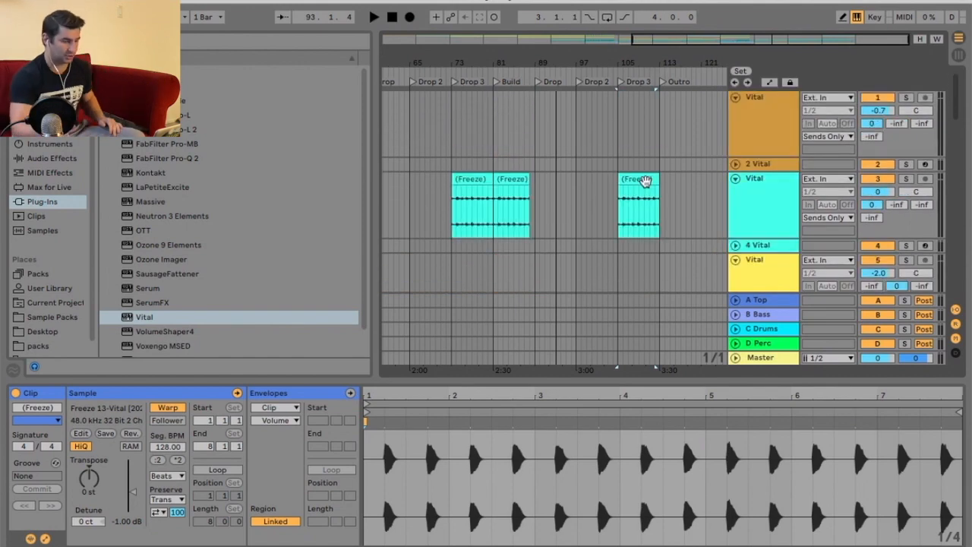
{"action": "scroll", "coordinate": [641, 186], "scroll_direction": "down", "scroll_amount": 5}
{"action": "scroll", "coordinate": [640, 190], "scroll_direction": "down", "scroll_amount": 4}
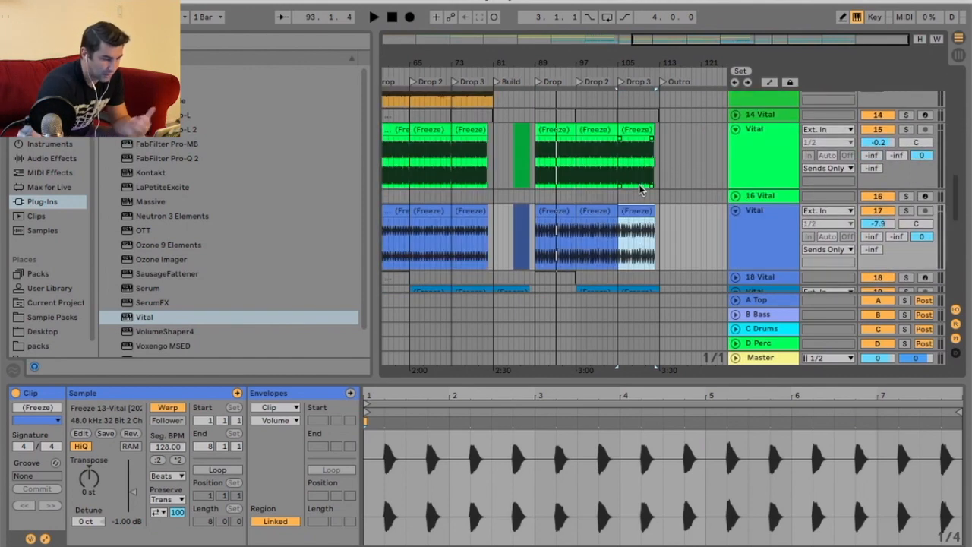
{"action": "scroll", "coordinate": [639, 190], "scroll_direction": "down", "scroll_amount": 4}
{"action": "scroll", "coordinate": [638, 182], "scroll_direction": "up", "scroll_amount": 5}
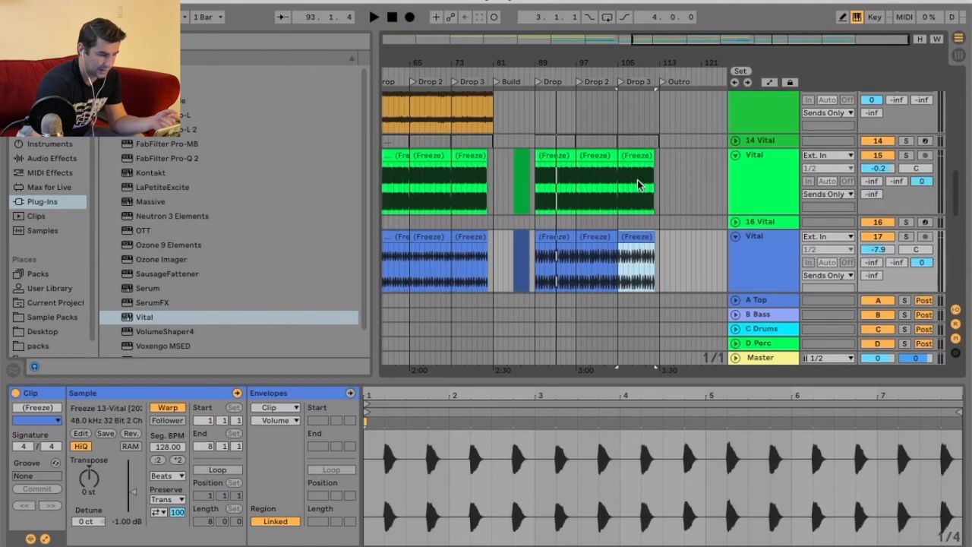
{"action": "scroll", "coordinate": [637, 180], "scroll_direction": "up", "scroll_amount": 6}
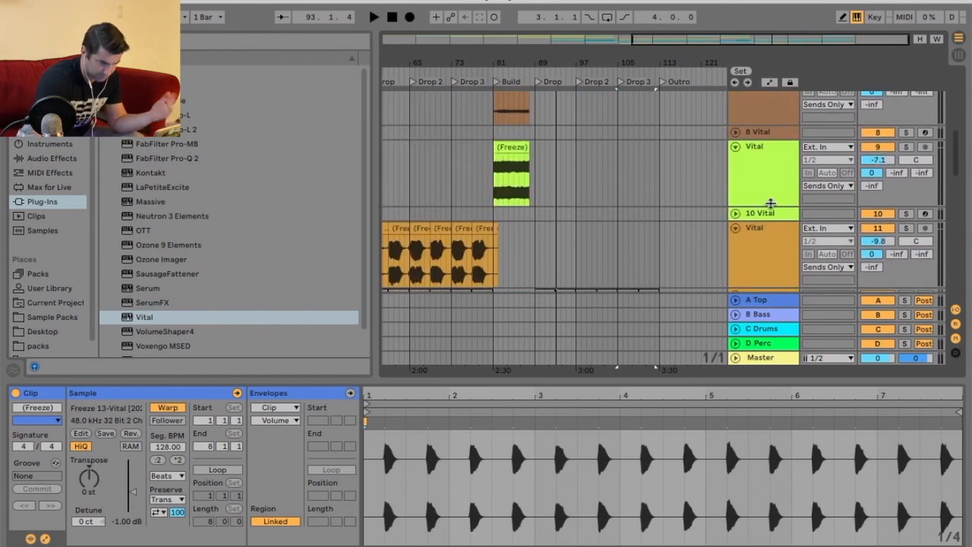
{"action": "left_click_drag", "start_coordinate": [617, 58], "coordinate": [668, 63]}
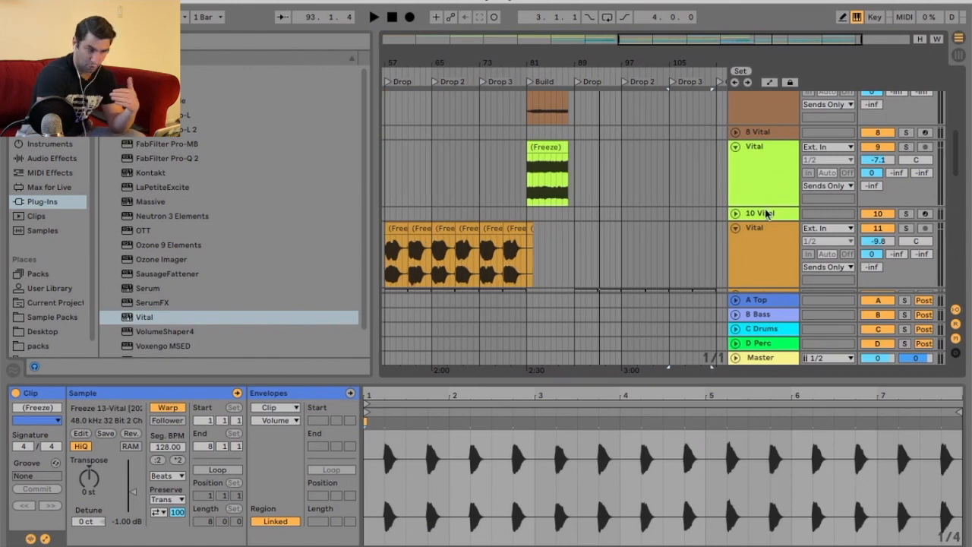
{"action": "scroll", "coordinate": [766, 213], "scroll_direction": "down", "scroll_amount": 2}
{"action": "right_click", "coordinate": [763, 133]}
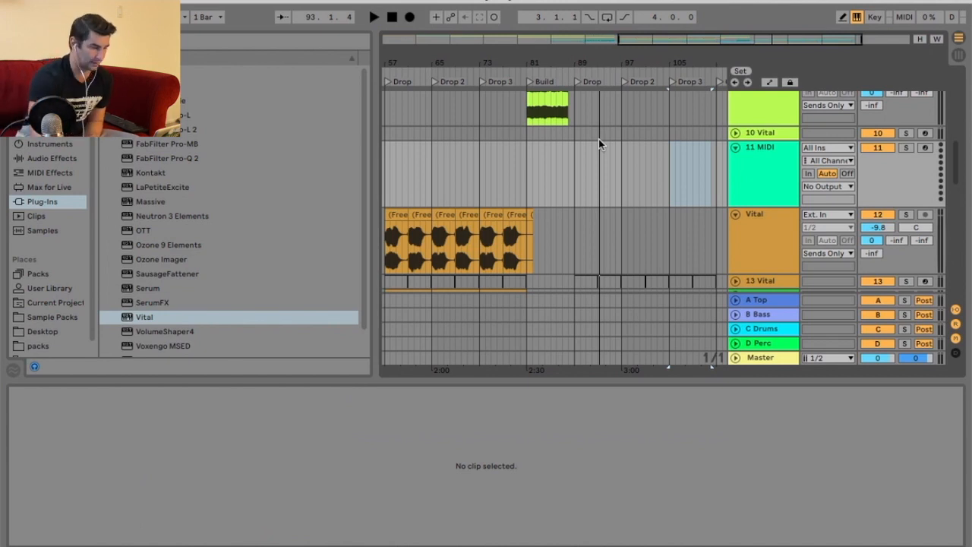
Insert an empty MIDI clip on the new MIDI track spanning bars 89 to 97 of the Drop.
{"action": "right_click", "coordinate": [598, 139]}
{"action": "left_click", "coordinate": [616, 306]}
{"action": "left_click_drag", "start_coordinate": [628, 64], "coordinate": [627, 93]}
{"action": "left_click_drag", "start_coordinate": [526, 165], "coordinate": [594, 161]}
{"action": "right_click", "coordinate": [595, 158]}
{"action": "left_click", "coordinate": [560, 97]}
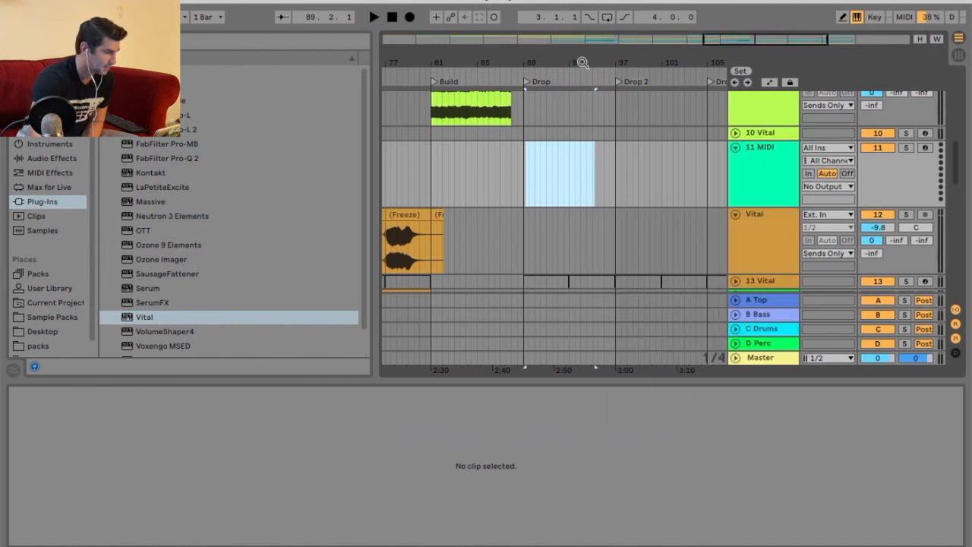
{"action": "left_click_drag", "start_coordinate": [582, 64], "coordinate": [583, 91]}
{"action": "left_click_drag", "start_coordinate": [407, 156], "coordinate": [682, 157]}
{"action": "right_click", "coordinate": [635, 156]}
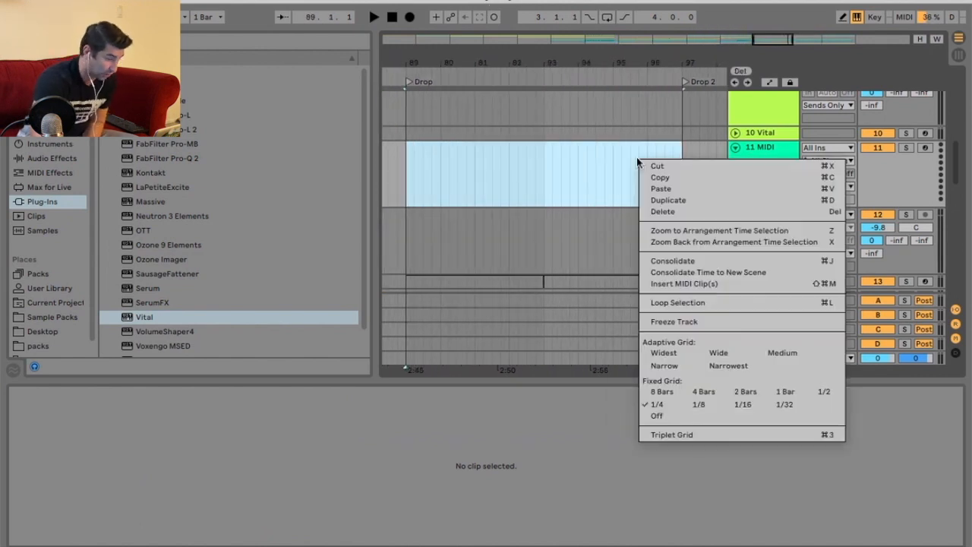
{"action": "left_click", "coordinate": [705, 282]}
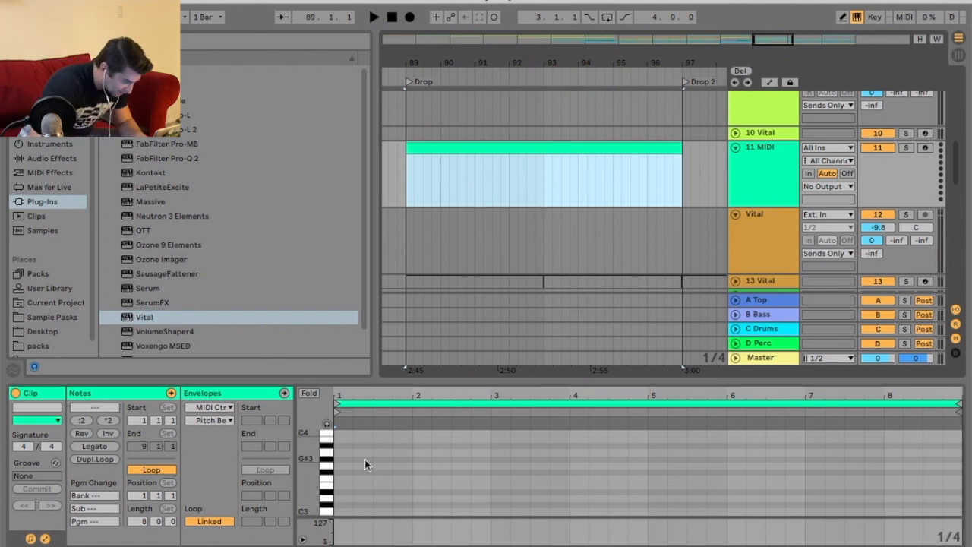
Load Vital onto the MIDI track and choose its Big Stomp preset.
{"action": "double_click", "coordinate": [293, 313]}
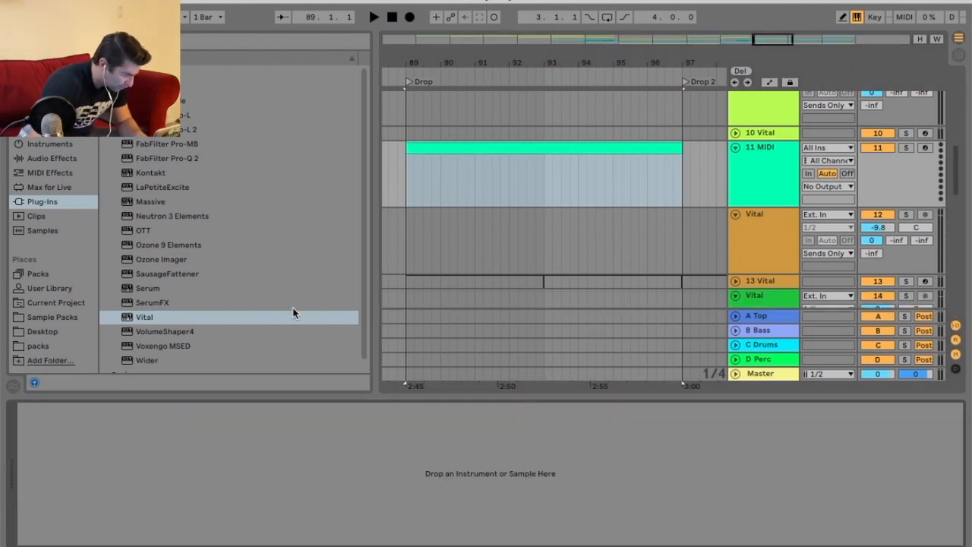
{"action": "double_click", "coordinate": [158, 315]}
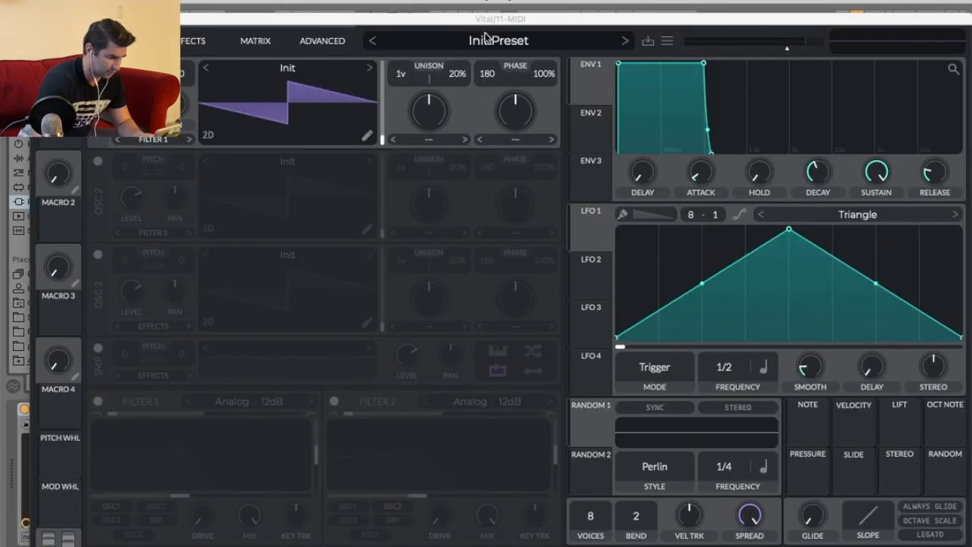
{"action": "left_click", "coordinate": [486, 39]}
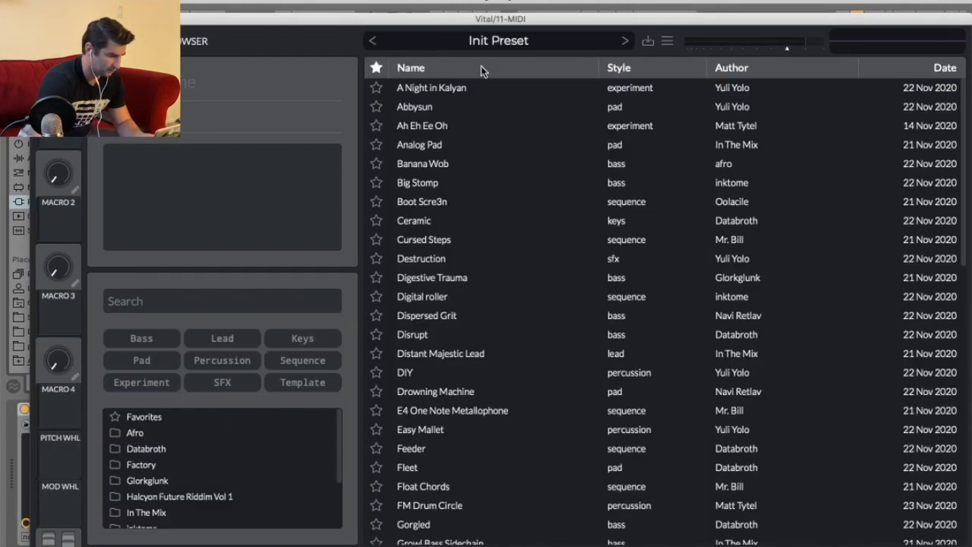
{"action": "left_click", "coordinate": [445, 187]}
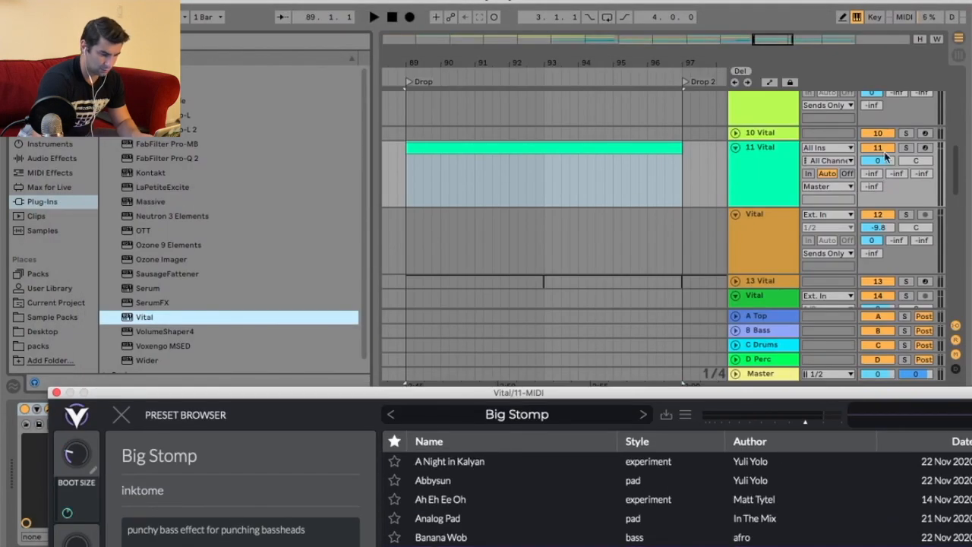
Solo and record-arm track 11, then close the Vital window.
{"action": "left_click", "coordinate": [905, 147]}
{"action": "left_click", "coordinate": [925, 148]}
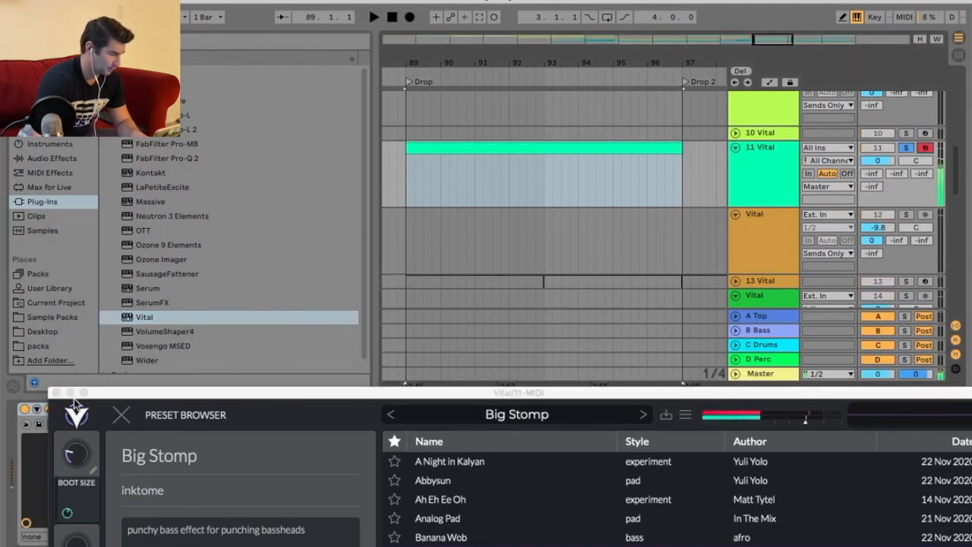
{"action": "left_click", "coordinate": [57, 393]}
Open the new MIDI clip's note editor and draw a G3 note at its start.
{"action": "left_click", "coordinate": [451, 148]}
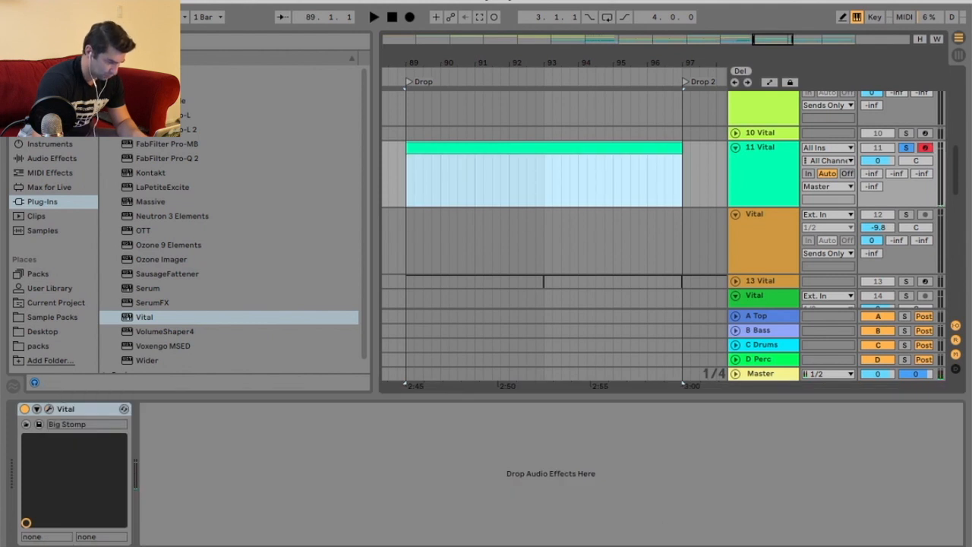
{"action": "key", "text": "shift+Tab"}
{"action": "left_click", "coordinate": [343, 466]}
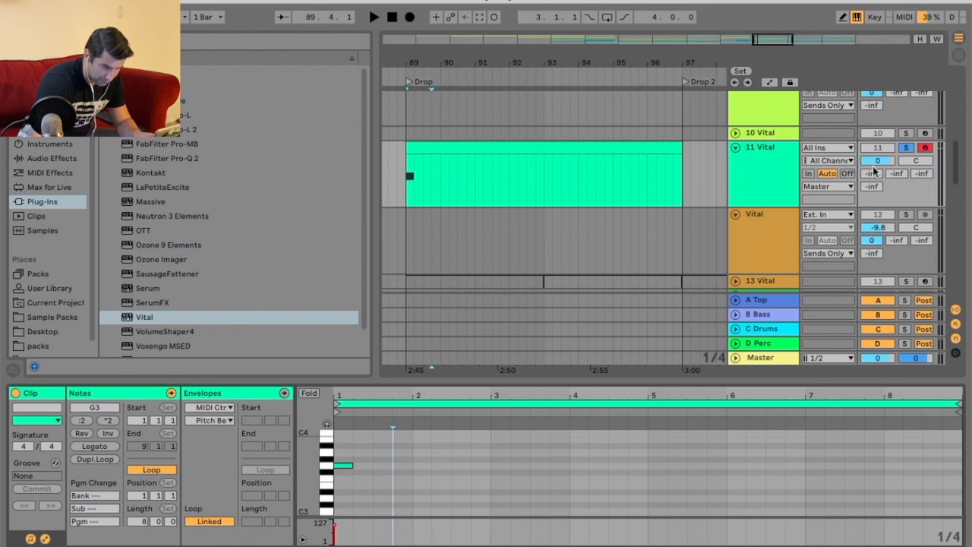
Set track 11's output routing to Sends Only.
{"action": "left_click_drag", "start_coordinate": [877, 161], "coordinate": [877, 133]}
{"action": "left_click_drag", "start_coordinate": [870, 207], "coordinate": [871, 105]}
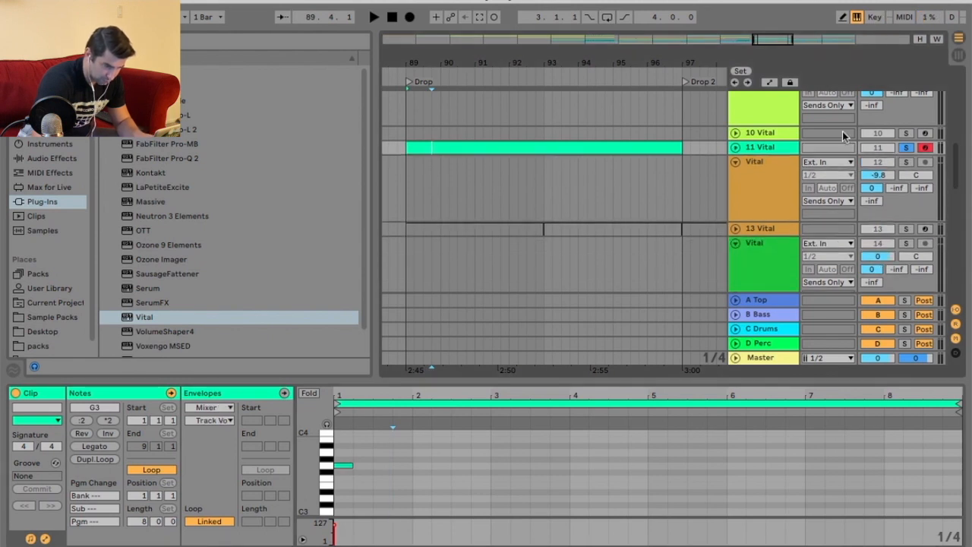
{"action": "left_click_drag", "start_coordinate": [787, 151], "coordinate": [787, 208]}
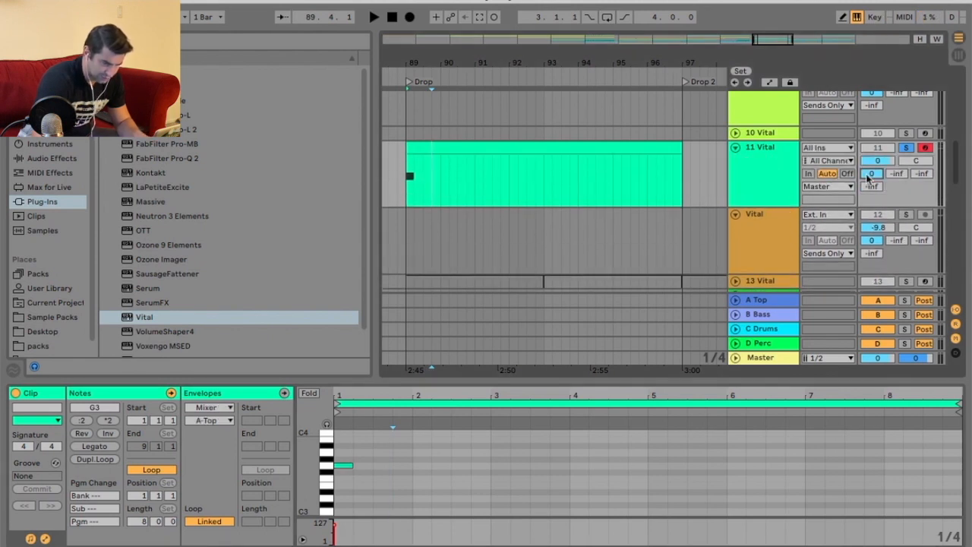
{"action": "left_click", "coordinate": [839, 187]}
{"action": "left_click", "coordinate": [839, 398]}
{"action": "scroll", "coordinate": [776, 222], "scroll_direction": "up", "scroll_amount": 8}
{"action": "scroll", "coordinate": [778, 225], "scroll_direction": "down", "scroll_amount": 10}
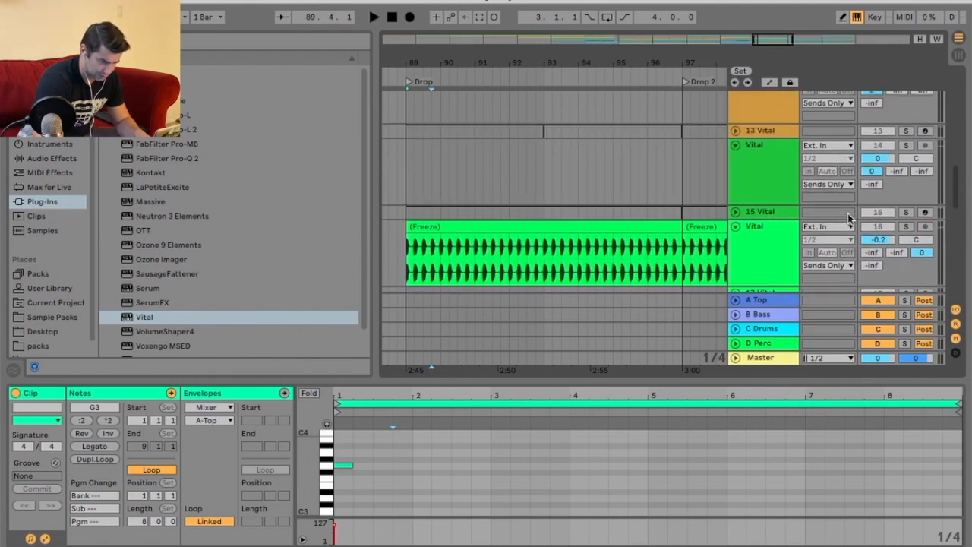
{"action": "scroll", "coordinate": [847, 214], "scroll_direction": "down", "scroll_amount": 8}
{"action": "scroll", "coordinate": [810, 246], "scroll_direction": "up", "scroll_amount": 10}
{"action": "scroll", "coordinate": [681, 210], "scroll_direction": "up", "scroll_amount": 4}
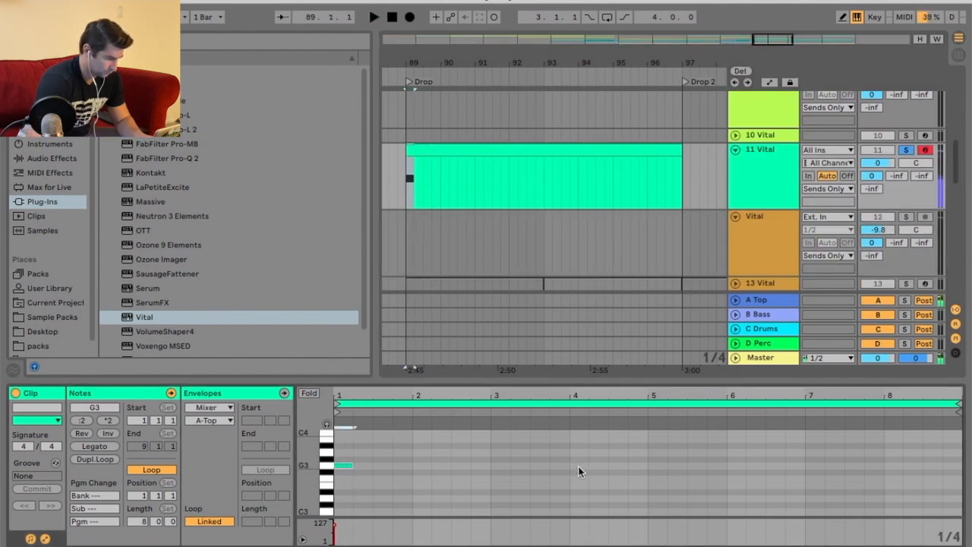
Transpose the note down to G0 and enlarge the clip's note editor.
{"action": "key", "text": "shift+Down"}
{"action": "key", "text": "shift+Down"}
{"action": "key", "text": "space"}
{"action": "key", "text": "space"}
{"action": "left_click_drag", "start_coordinate": [527, 378], "coordinate": [527, 282]}
{"action": "left_click", "coordinate": [545, 412]}
{"action": "key", "text": "super+a"}
{"action": "key", "text": "shift+Down"}
{"action": "key", "text": "space"}
Shorten the first G0 note and add a short second note after it.
{"action": "key", "text": "space"}
{"action": "left_click_drag", "start_coordinate": [368, 300], "coordinate": [372, 364]}
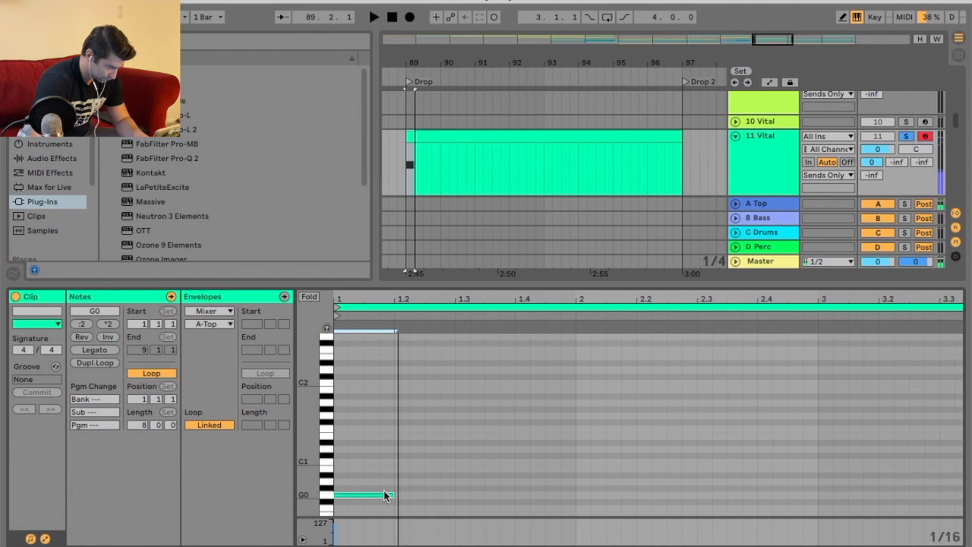
{"action": "key", "text": "space"}
{"action": "mouse_move", "coordinate": [391, 493]}
{"action": "left_mouse_down"}
{"action": "mouse_move", "coordinate": [364, 494]}
{"action": "mouse_move", "coordinate": [394, 494]}
{"action": "left_mouse_up"}
{"action": "key", "text": "space"}
{"action": "left_click", "coordinate": [384, 472]}
{"action": "key", "text": "space"}
{"action": "key", "text": "space"}
{"action": "key", "text": "space"}
{"action": "key", "text": "space"}
{"action": "left_click", "coordinate": [432, 496]}
{"action": "double_click", "coordinate": [446, 496]}
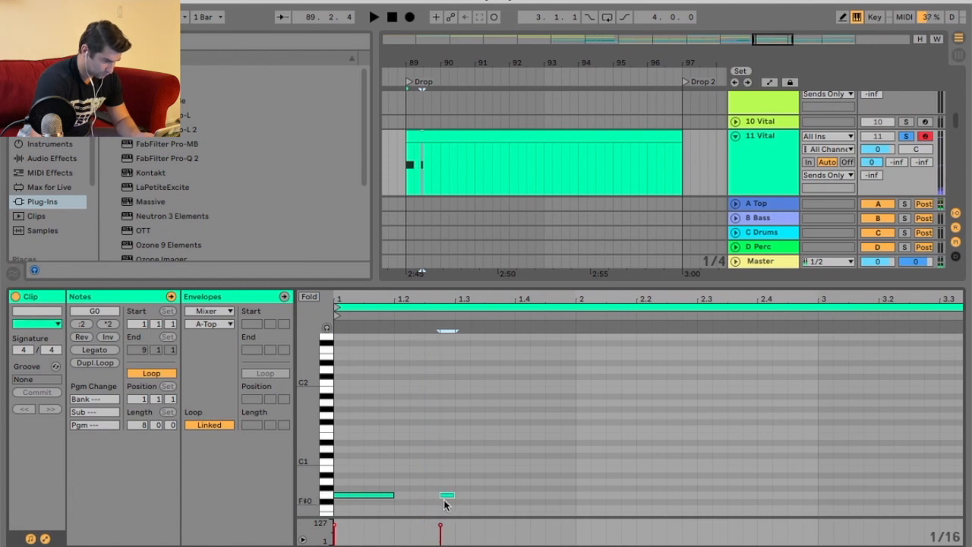
Move the second note and add three more short notes to complete the first bar's rhythm.
{"action": "left_click_drag", "start_coordinate": [438, 496], "coordinate": [454, 495]}
{"action": "key", "text": "space"}
{"action": "key", "text": "space"}
{"action": "key", "text": "space"}
{"action": "double_click", "coordinate": [492, 495]}
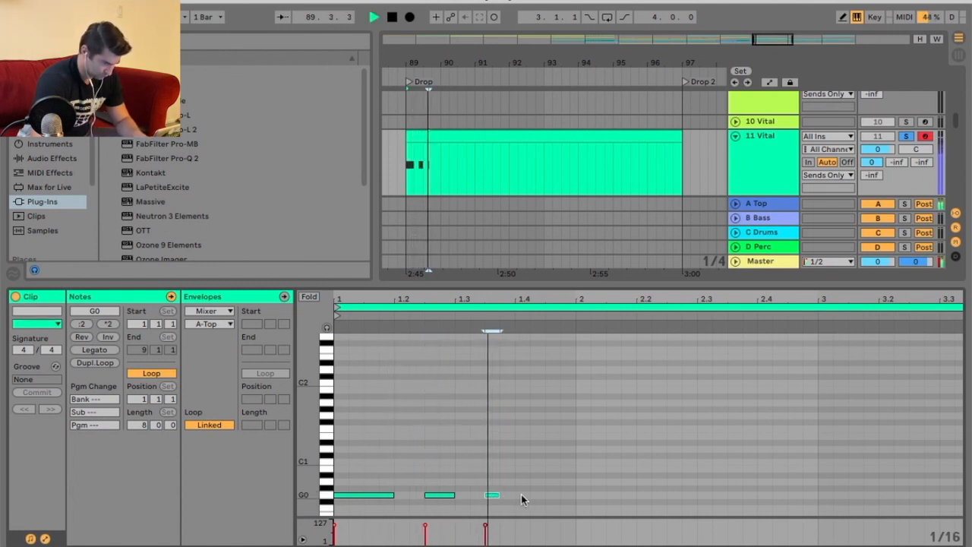
{"action": "double_click", "coordinate": [524, 495]}
{"action": "double_click", "coordinate": [553, 495]}
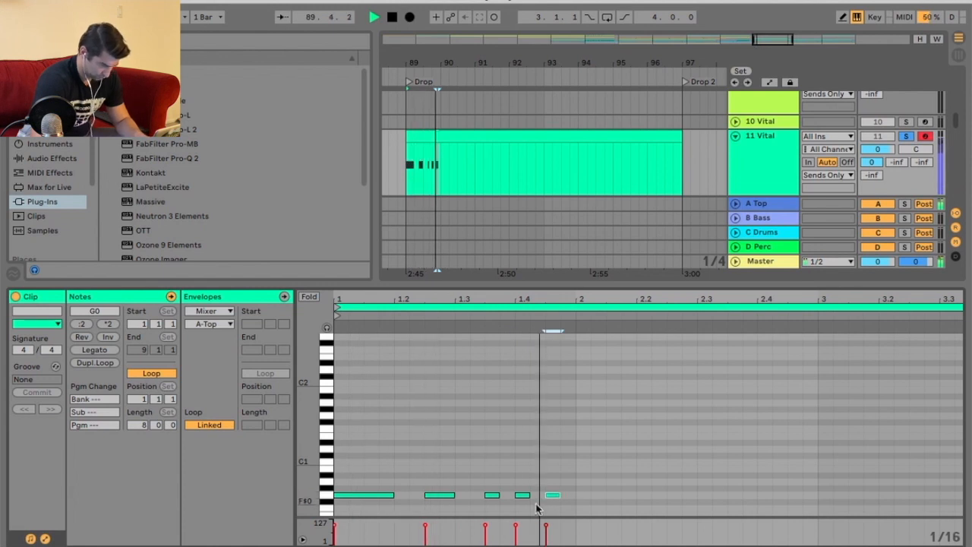
Duplicate the note pattern repeatedly to extend it to about four bars.
{"action": "key", "text": "ctrl+a"}
{"action": "key", "text": "ctrl+d"}
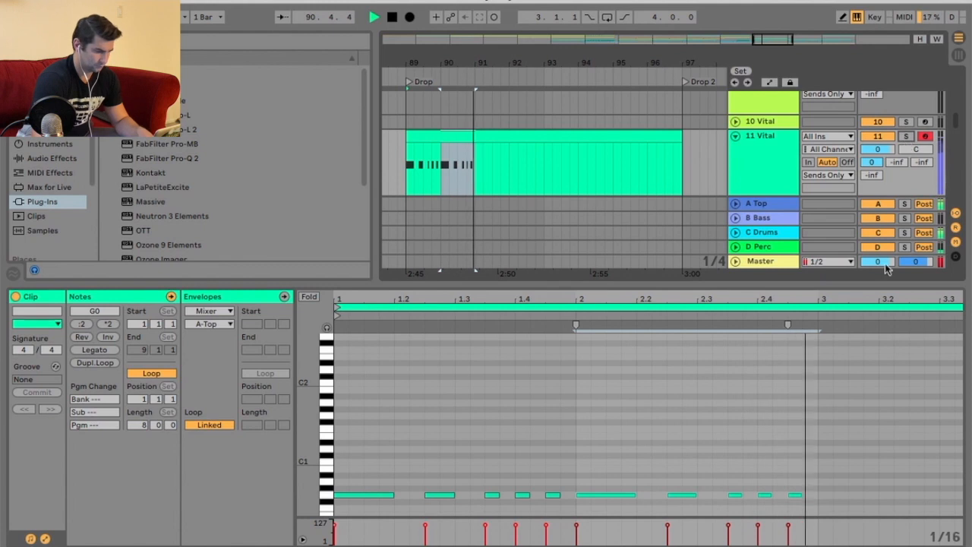
{"action": "left_click_drag", "start_coordinate": [791, 300], "coordinate": [791, 255]}
{"action": "scroll", "coordinate": [451, 432], "scroll_direction": "down", "scroll_amount": 3}
{"action": "left_click_drag", "start_coordinate": [438, 403], "coordinate": [523, 451]}
{"action": "key", "text": "ctrl+d"}
{"action": "key", "text": "ctrl+d"}
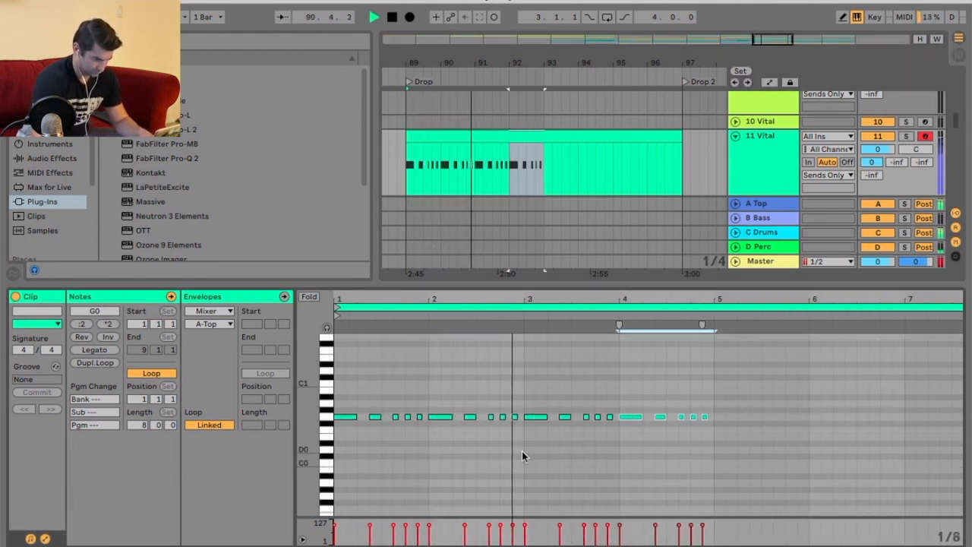
Replace the G0 notes at the end of bar 4 with one long F0 note.
{"action": "left_click", "coordinate": [687, 459]}
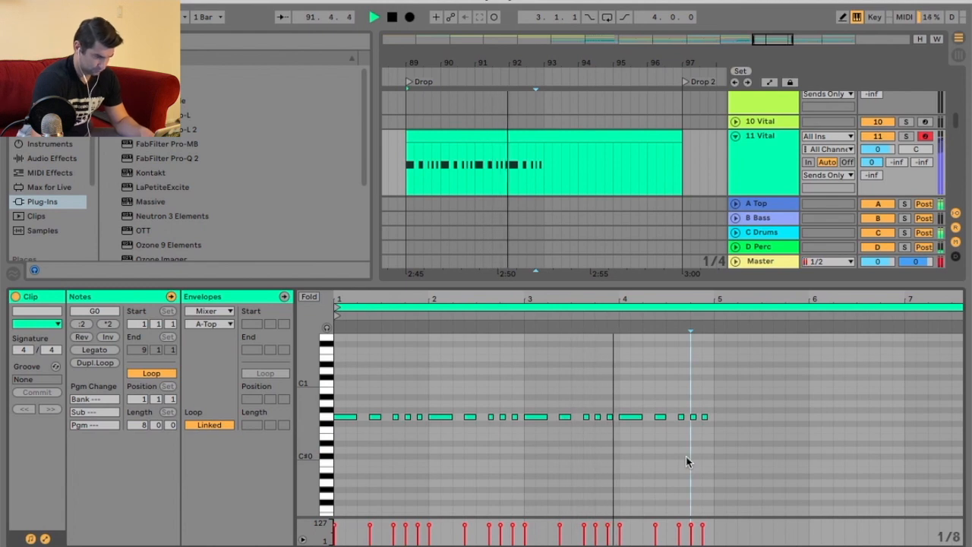
{"action": "key", "text": "space"}
{"action": "left_click_drag", "start_coordinate": [701, 303], "coordinate": [695, 318]}
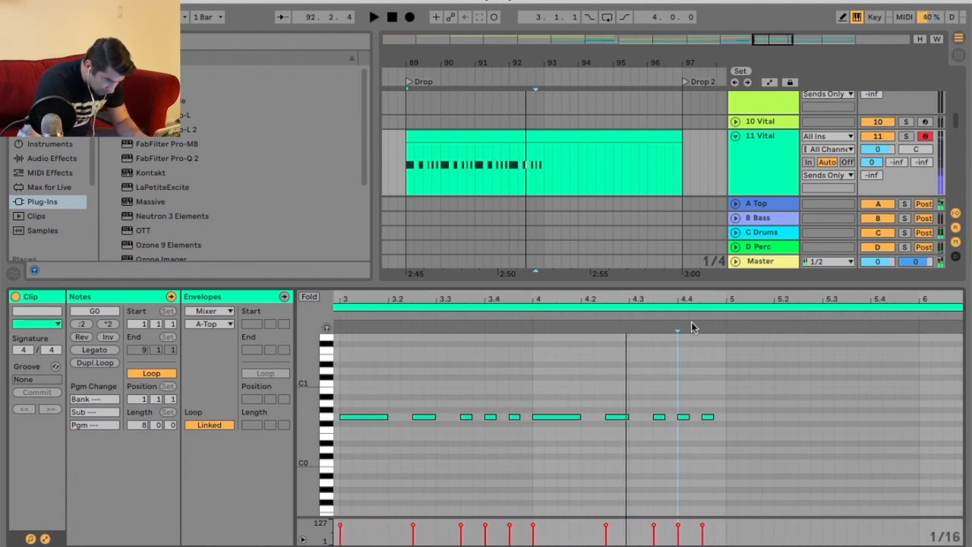
{"action": "left_click_drag", "start_coordinate": [633, 430], "coordinate": [726, 431]}
{"action": "left_click_drag", "start_coordinate": [656, 402], "coordinate": [725, 418]}
{"action": "key", "text": "Delete"}
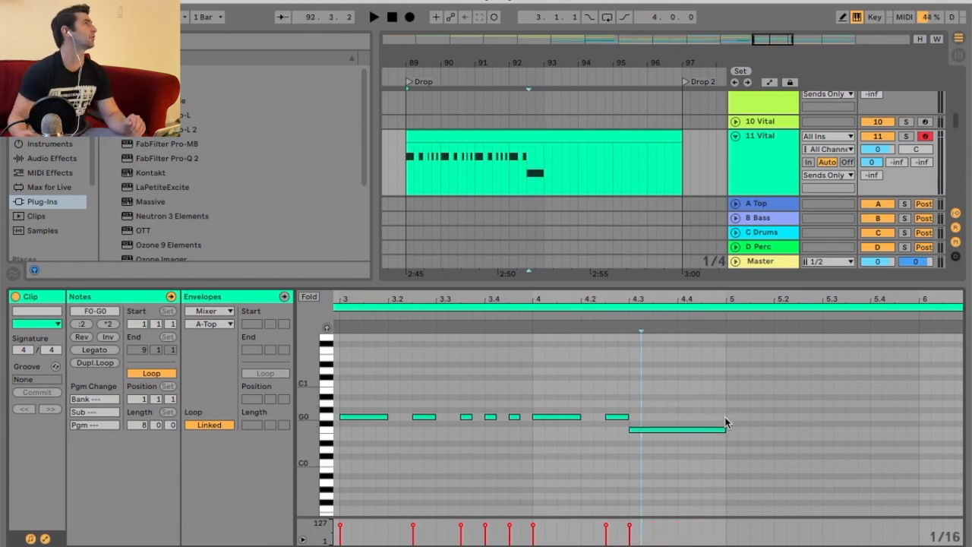
Open Vital's Effects page and lower the EQ low-band cutoff for the bass.
{"action": "left_click", "coordinate": [794, 173]}
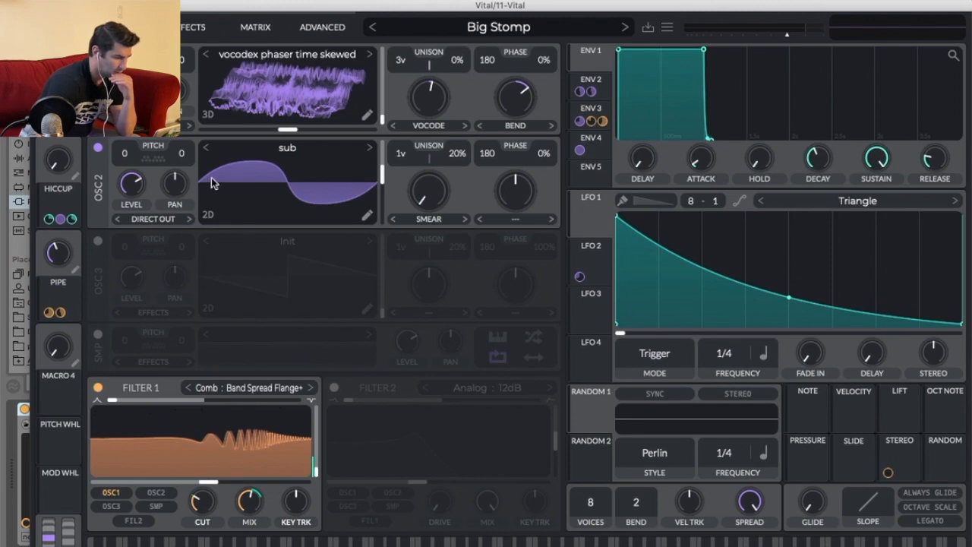
{"action": "left_click_drag", "start_coordinate": [444, 6], "coordinate": [501, 161]}
{"action": "left_click", "coordinate": [244, 181]}
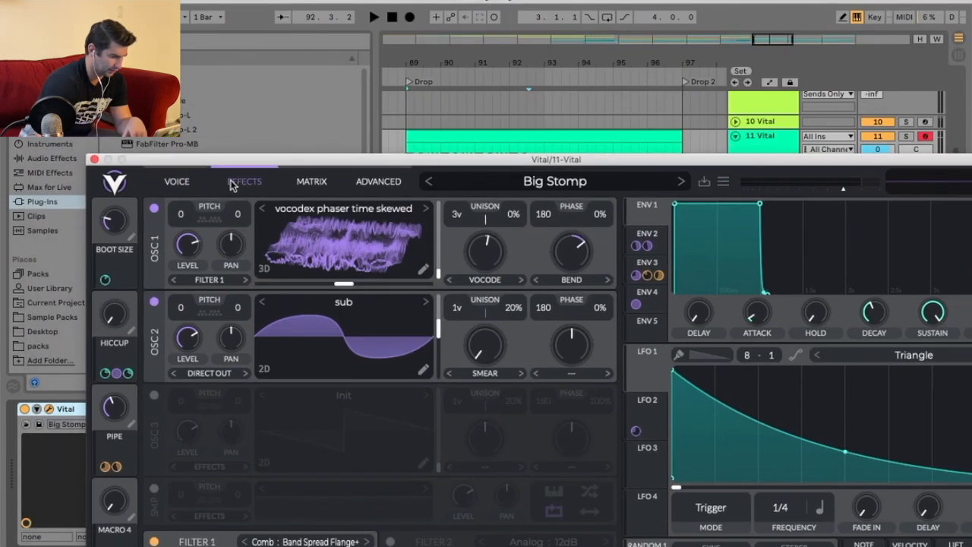
{"action": "left_click", "coordinate": [271, 94]}
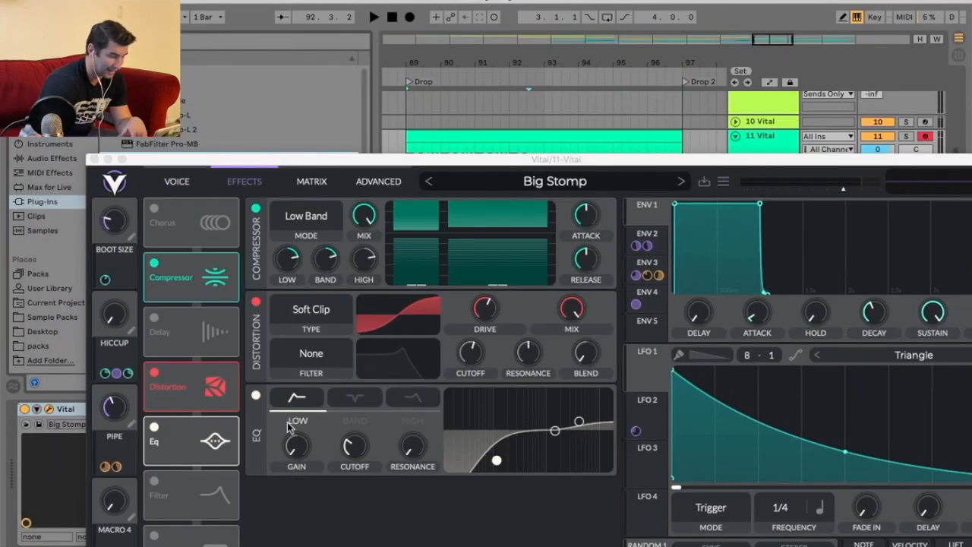
{"action": "left_click_drag", "start_coordinate": [678, 162], "coordinate": [680, 215]}
{"action": "key", "text": "space"}
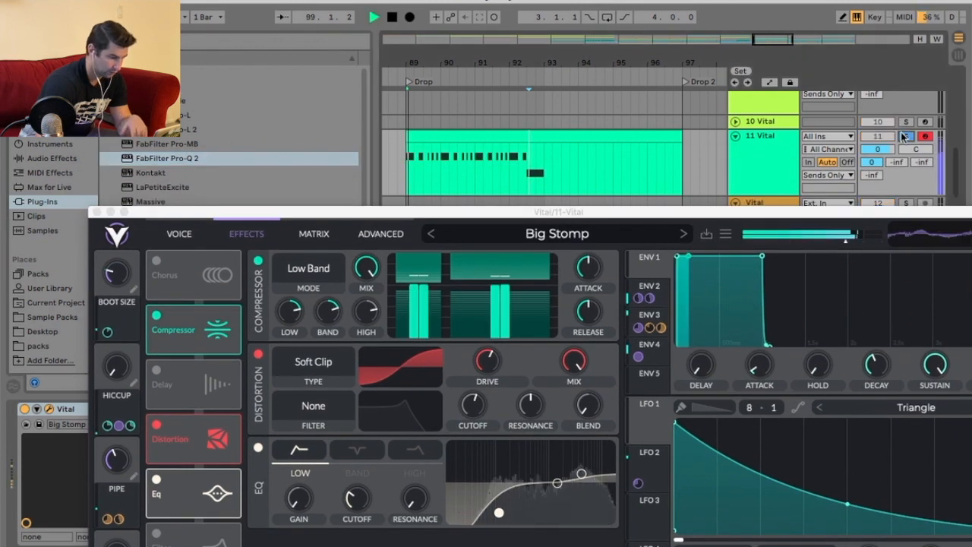
{"action": "left_click_drag", "start_coordinate": [499, 512], "coordinate": [458, 489]}
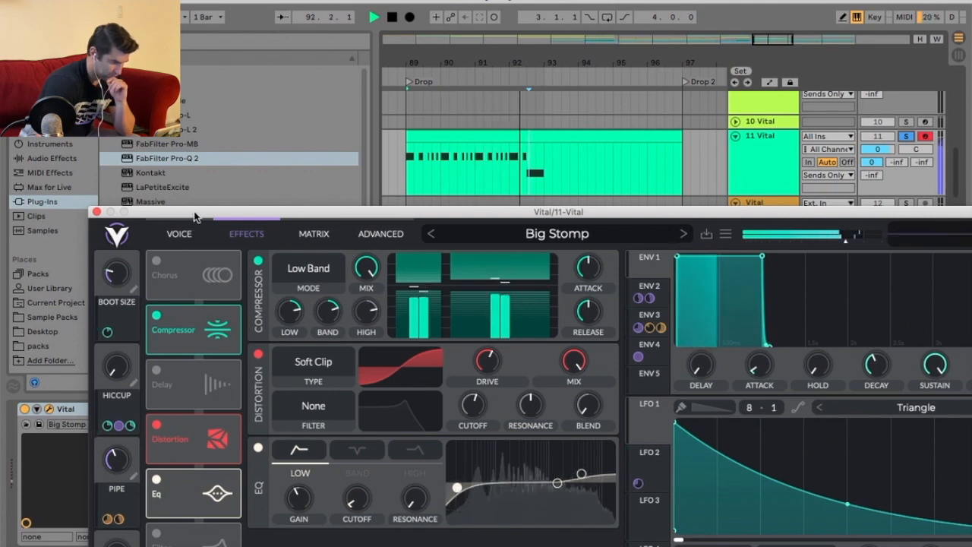
{"action": "left_click_drag", "start_coordinate": [194, 218], "coordinate": [225, 294]}
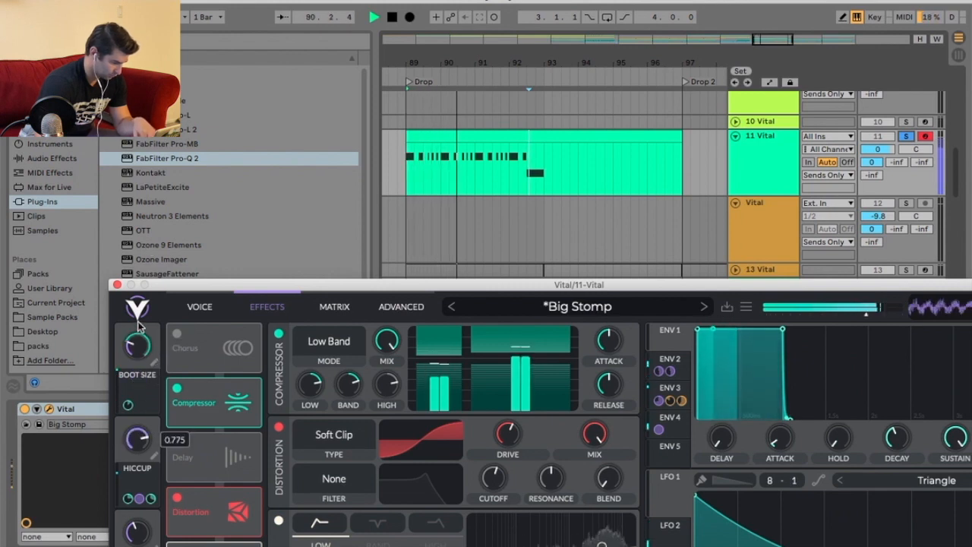
Expose Vital's Hiccup macro as the device's Macro 2 parameter while the device is in Configure mode.
{"action": "left_click_drag", "start_coordinate": [221, 285], "coordinate": [219, 162]}
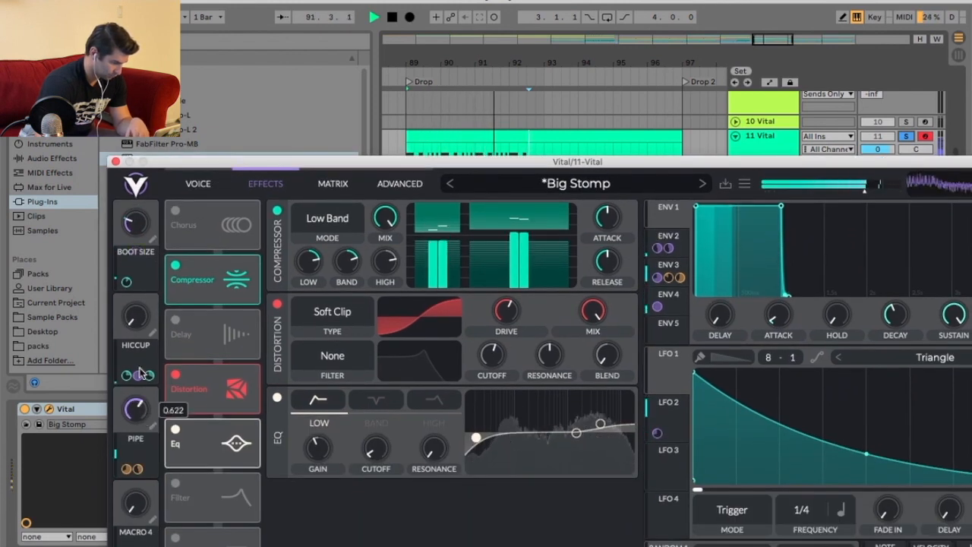
{"action": "key", "text": "space"}
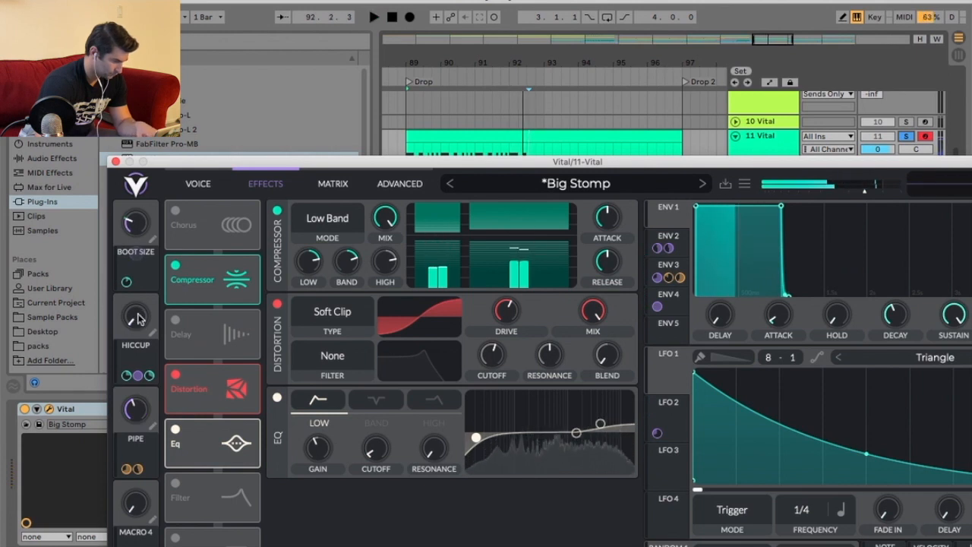
{"action": "left_click", "coordinate": [50, 409]}
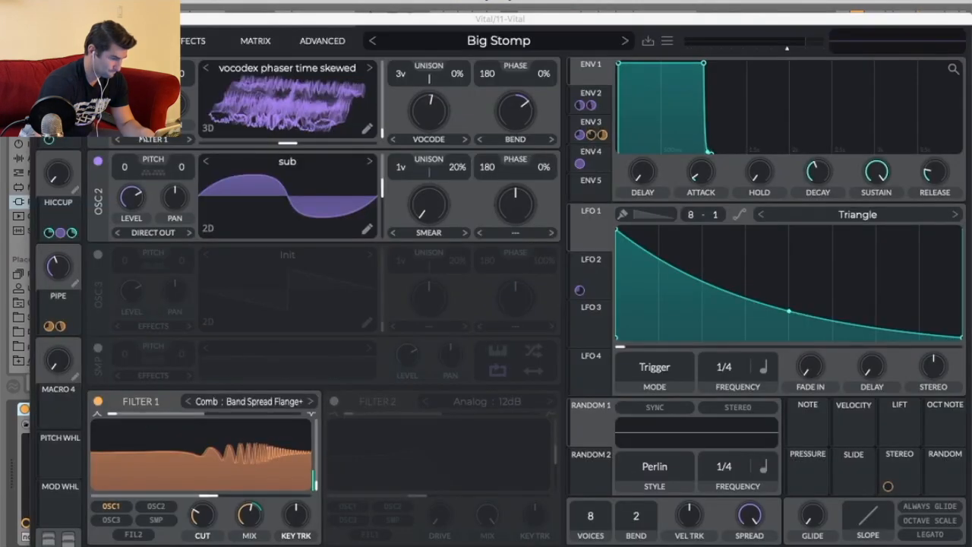
{"action": "left_click", "coordinate": [44, 19]}
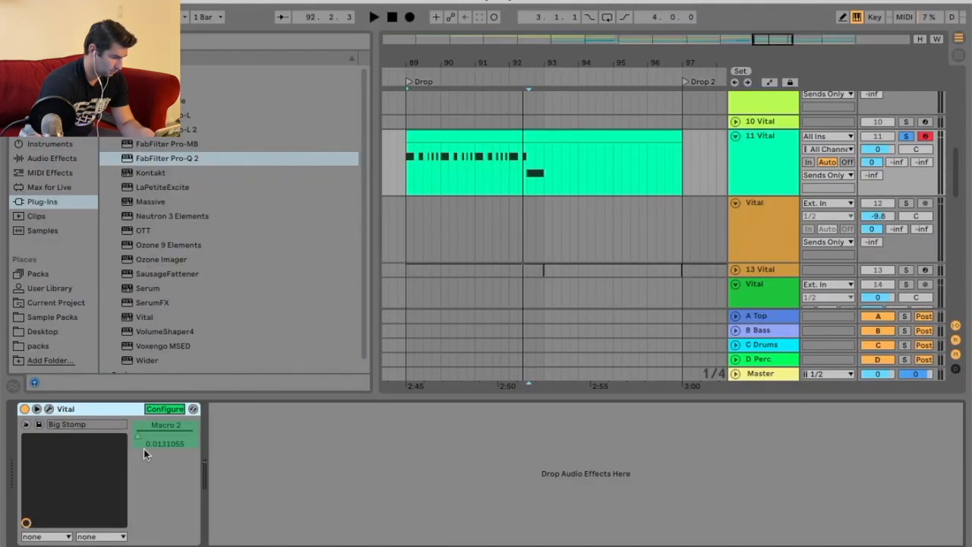
Draw a rising Macro 2 automation ramp near the end of the bass phrase and play it back.
{"action": "key", "text": "a"}
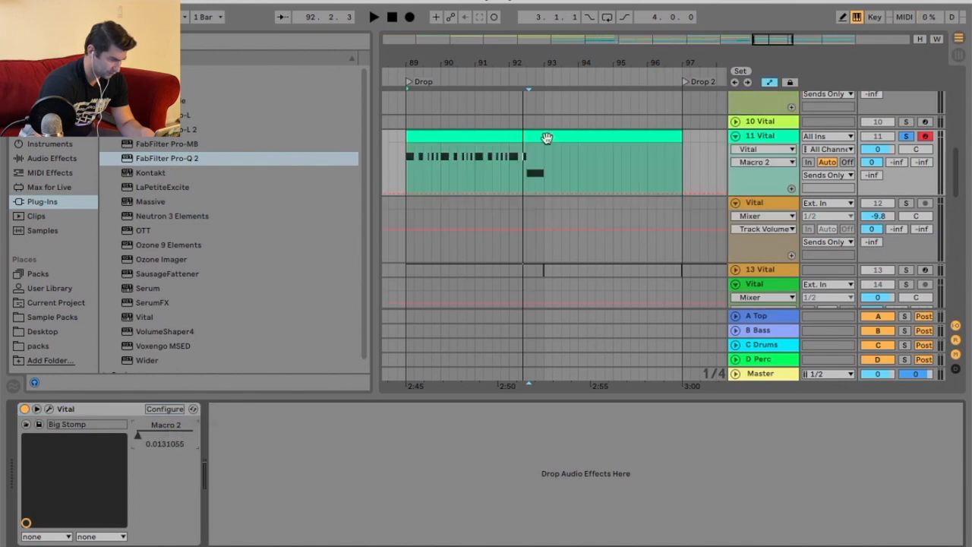
{"action": "left_click_drag", "start_coordinate": [536, 61], "coordinate": [542, 146]}
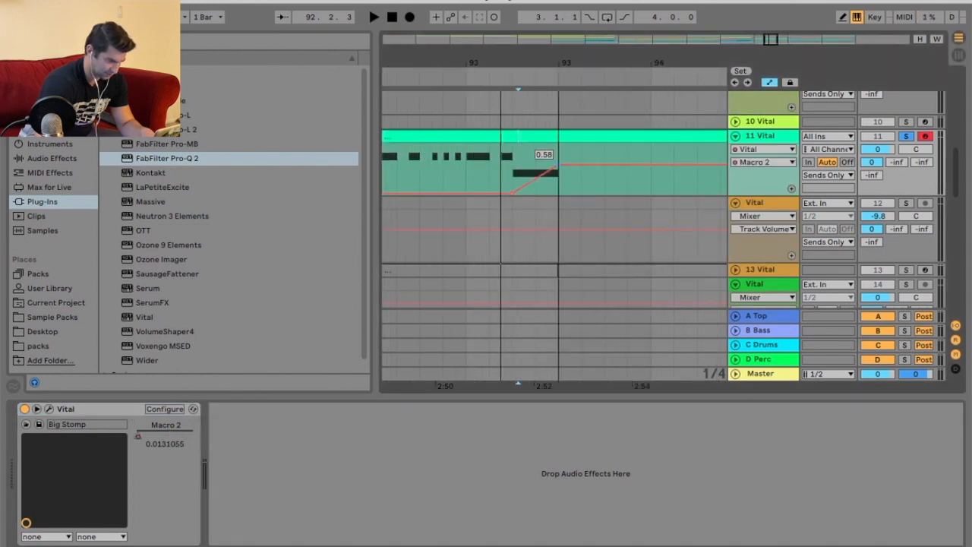
{"action": "left_click", "coordinate": [513, 76]}
{"action": "left_click", "coordinate": [512, 74]}
{"action": "key", "text": "space"}
{"action": "left_click", "coordinate": [451, 74]}
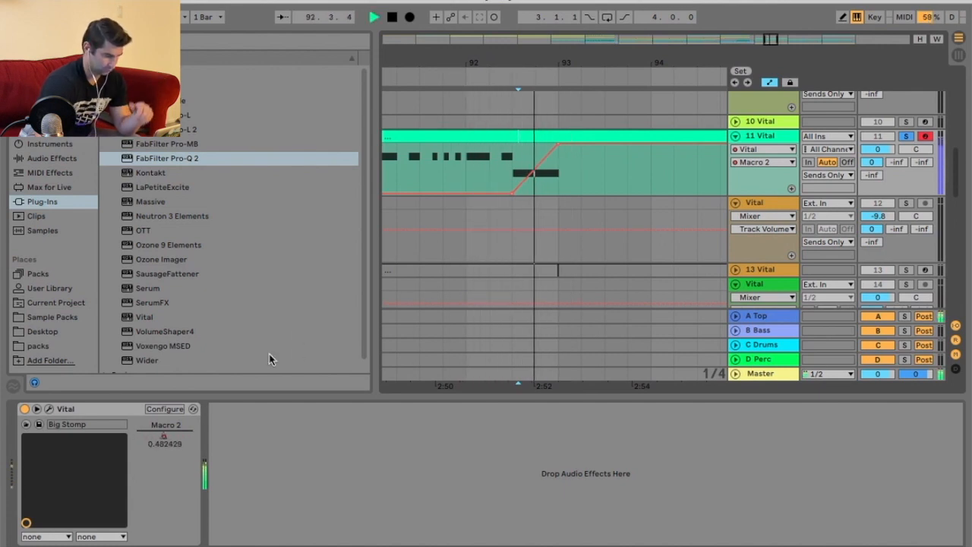
{"action": "key", "text": "space"}
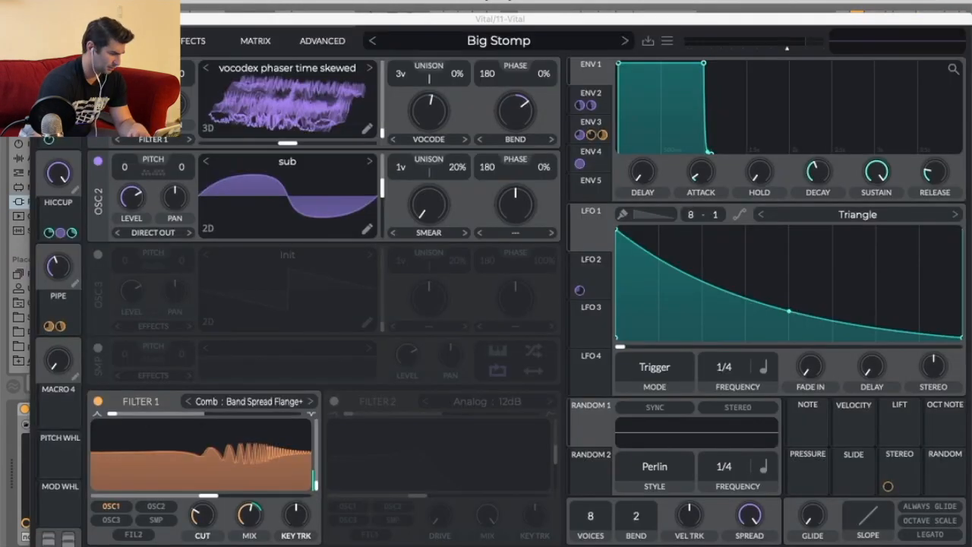
Open Vital, turn the Hiccup macro up to full while auditioning the bass, and close the plugin window.
{"action": "left_click_drag", "start_coordinate": [151, 17], "coordinate": [335, 213]}
{"action": "left_click", "coordinate": [510, 175]}
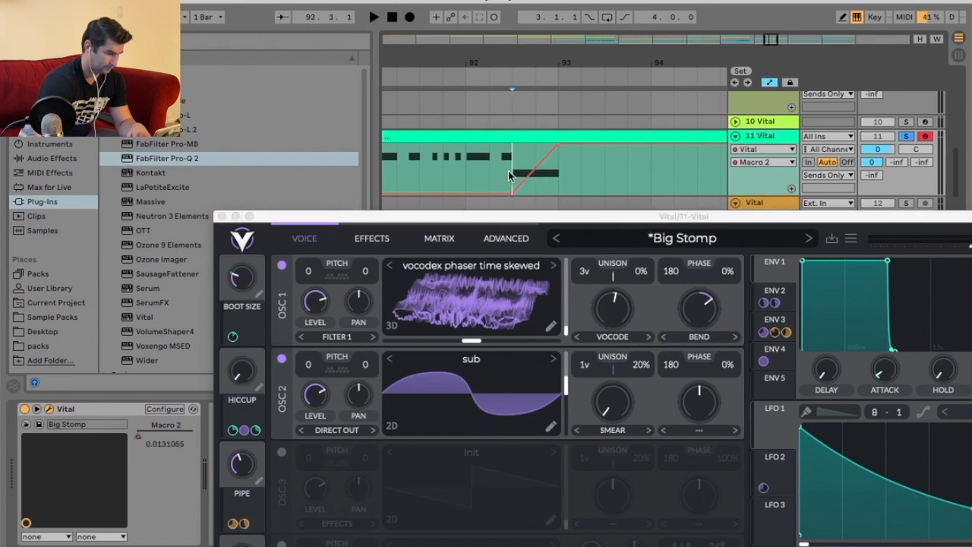
{"action": "key", "text": "space"}
{"action": "key", "text": "space"}
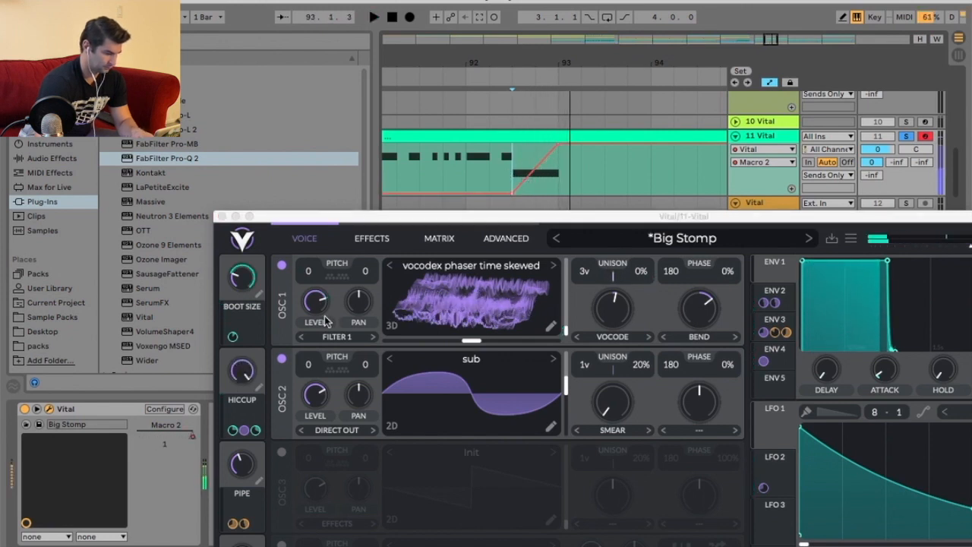
{"action": "left_click_drag", "start_coordinate": [243, 373], "coordinate": [242, 361]}
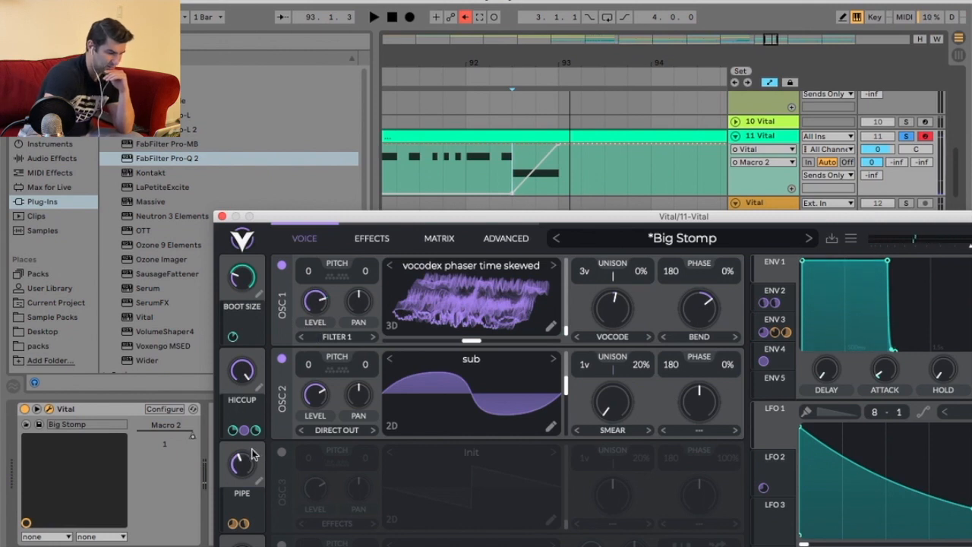
{"action": "left_click", "coordinate": [465, 17]}
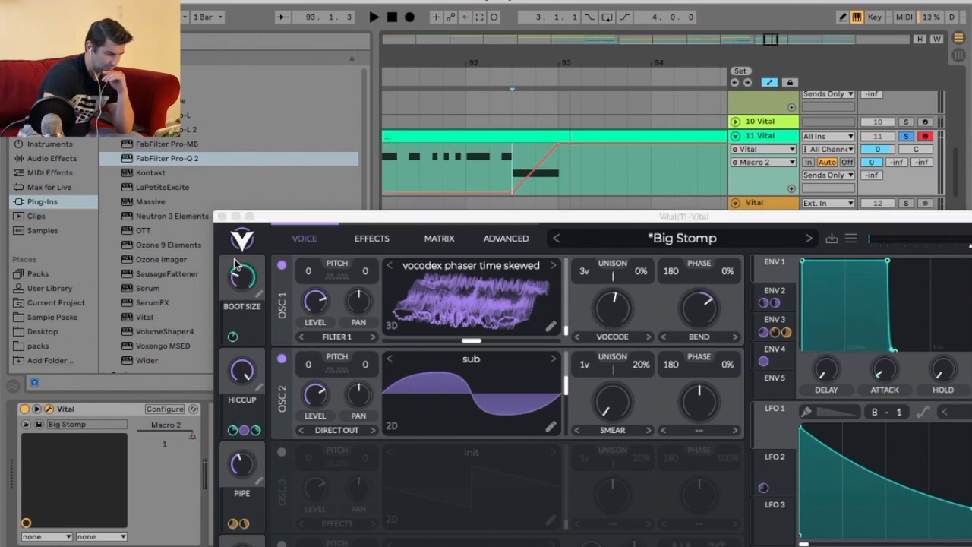
{"action": "left_click", "coordinate": [221, 218]}
Delete the Macro 2 automation and redraw it as a jump from 0 to full just before bar 92.3.
{"action": "right_click", "coordinate": [175, 437]}
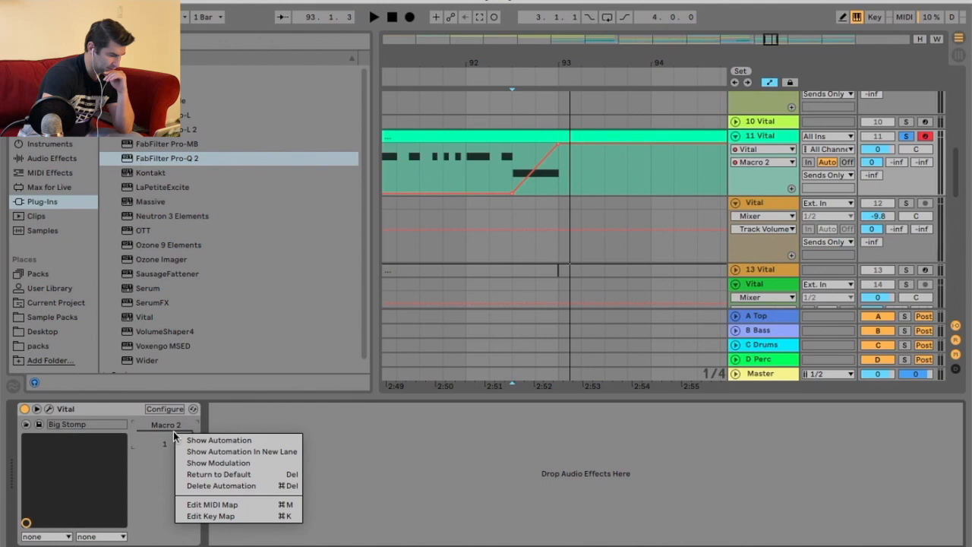
{"action": "left_click", "coordinate": [210, 485]}
{"action": "left_click", "coordinate": [509, 80]}
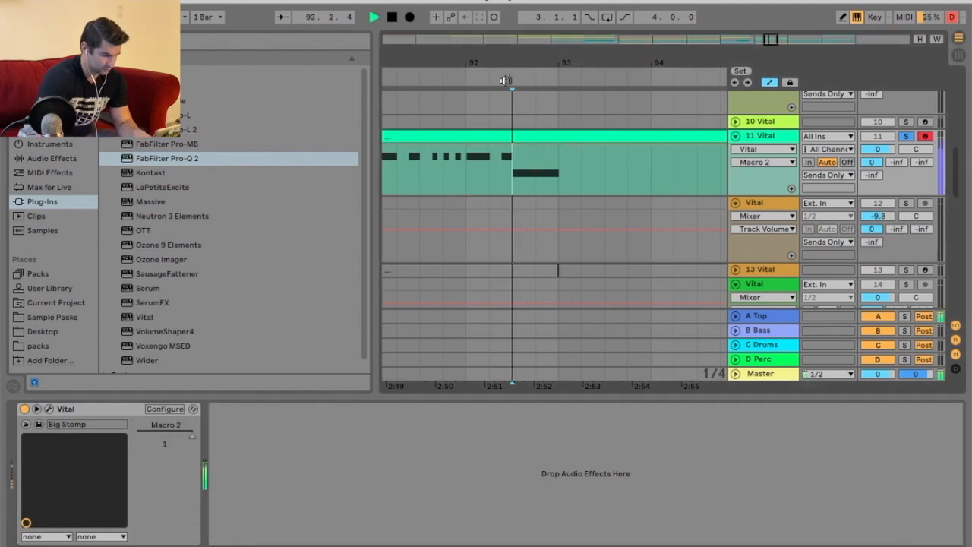
{"action": "key", "text": "space"}
{"action": "mouse_move", "coordinate": [534, 63]}
{"action": "left_mouse_down"}
{"action": "mouse_move", "coordinate": [585, 62]}
{"action": "mouse_move", "coordinate": [595, 76]}
{"action": "left_mouse_up"}
{"action": "mouse_move", "coordinate": [543, 146]}
{"action": "left_mouse_down"}
{"action": "mouse_move", "coordinate": [547, 198]}
{"action": "mouse_move", "coordinate": [542, 140]}
{"action": "left_mouse_up"}
{"action": "left_click", "coordinate": [467, 78]}
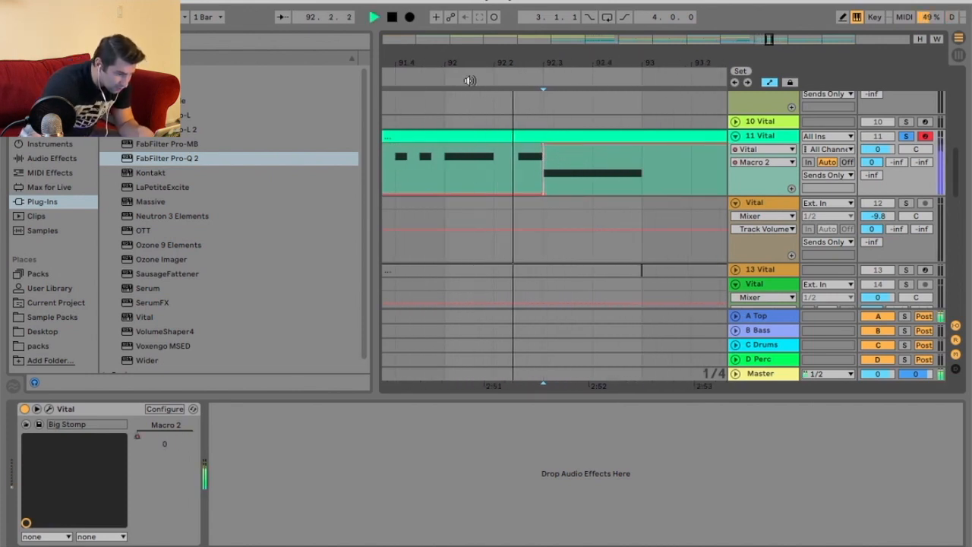
Delete bars 93 to 97 from the bass clip and duplicate the remaining four bars up to Drop 2.
{"action": "left_click_drag", "start_coordinate": [537, 61], "coordinate": [536, 50]}
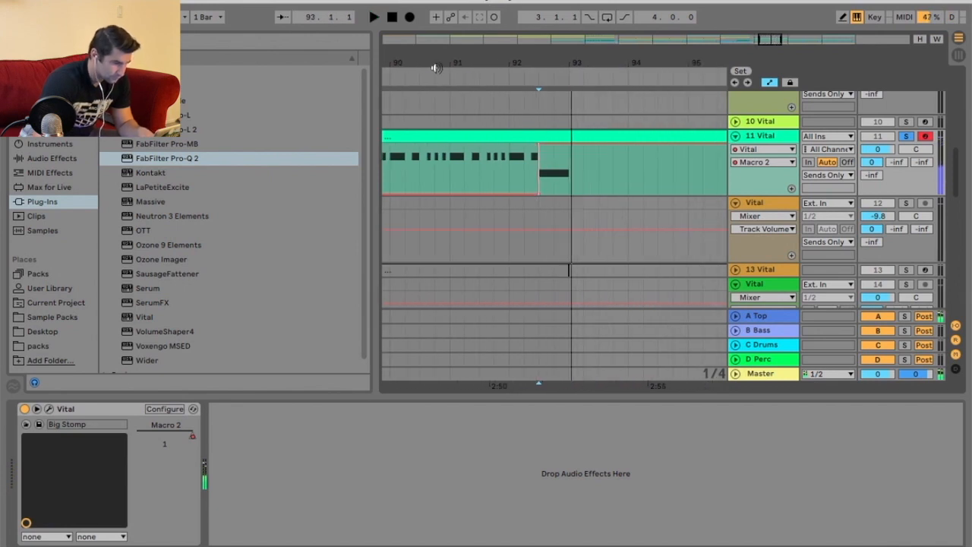
{"action": "left_click_drag", "start_coordinate": [435, 68], "coordinate": [452, 66]}
{"action": "left_click", "coordinate": [416, 71]}
{"action": "left_click_drag", "start_coordinate": [627, 136], "coordinate": [531, 135]}
{"action": "right_click", "coordinate": [534, 135]}
{"action": "left_click", "coordinate": [624, 246]}
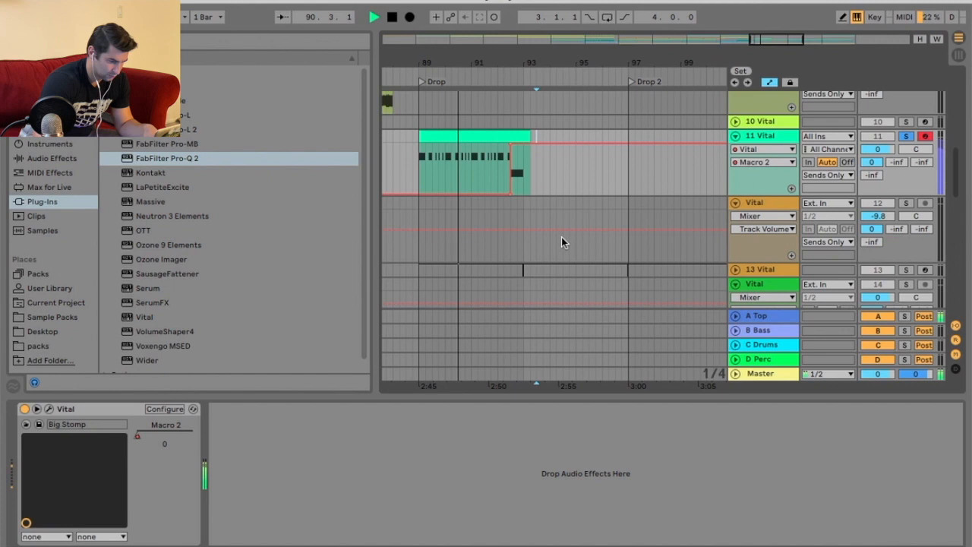
{"action": "left_click", "coordinate": [521, 135]}
{"action": "key", "text": "ctrl+d"}
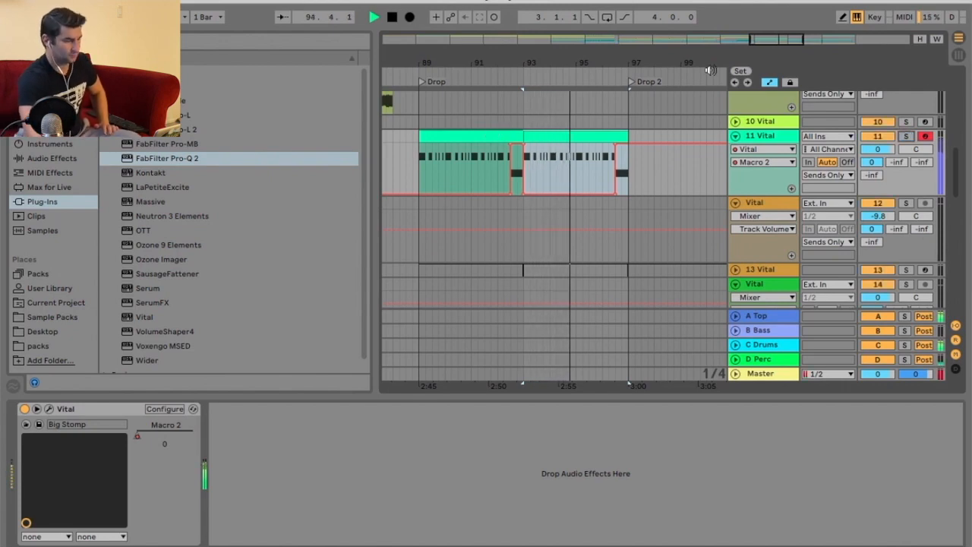
Duplicate the four-bar bass clip again into the Drop 2 section.
{"action": "left_click_drag", "start_coordinate": [703, 67], "coordinate": [676, 62]}
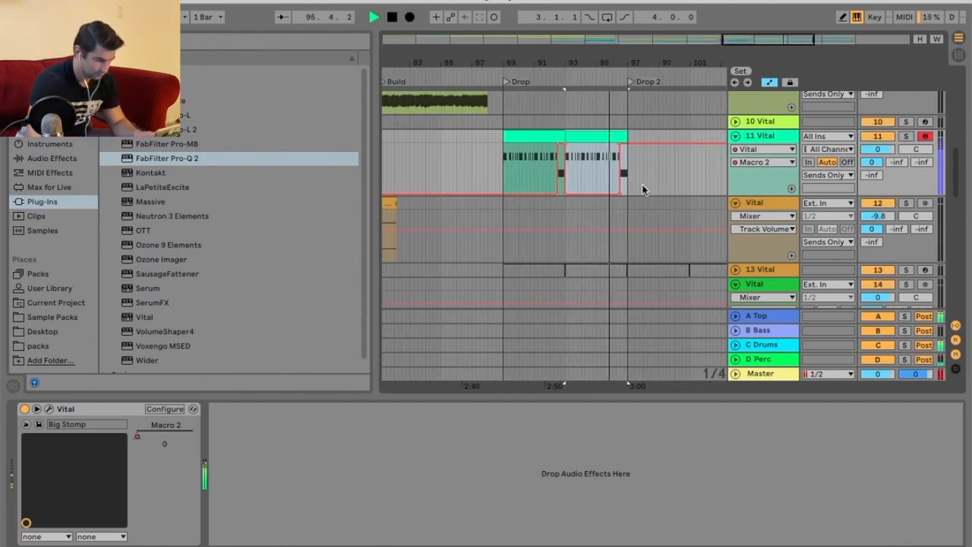
{"action": "scroll", "coordinate": [643, 186], "scroll_direction": "down", "scroll_amount": 10}
{"action": "scroll", "coordinate": [643, 189], "scroll_direction": "up", "scroll_amount": 10}
{"action": "left_click", "coordinate": [546, 154]}
{"action": "key", "text": "space"}
{"action": "left_click_drag", "start_coordinate": [657, 64], "coordinate": [650, 92]}
{"action": "key", "text": "ctrl+d"}
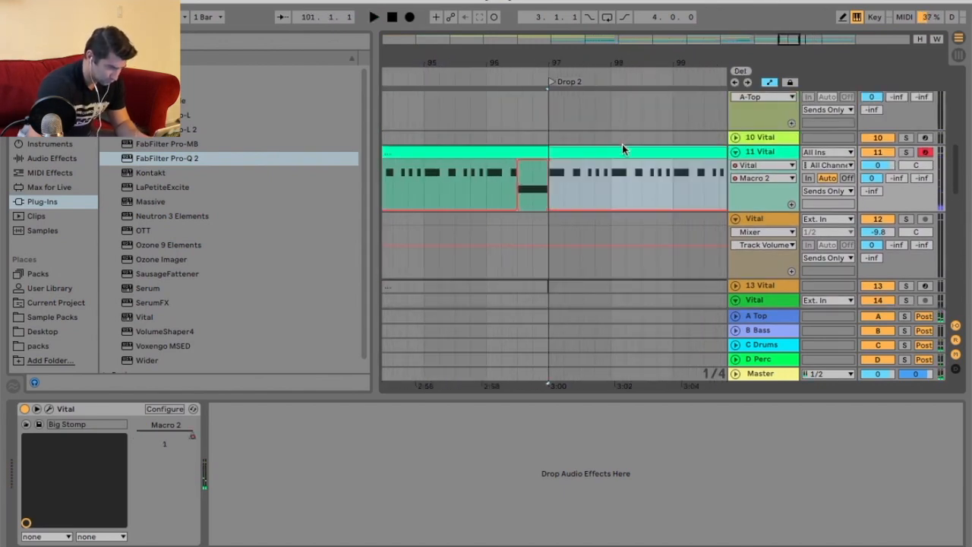
In the Drop 2 bass clip's notes, lower three G0 notes by an octave to G-1.
{"action": "key", "text": "shift+Tab"}
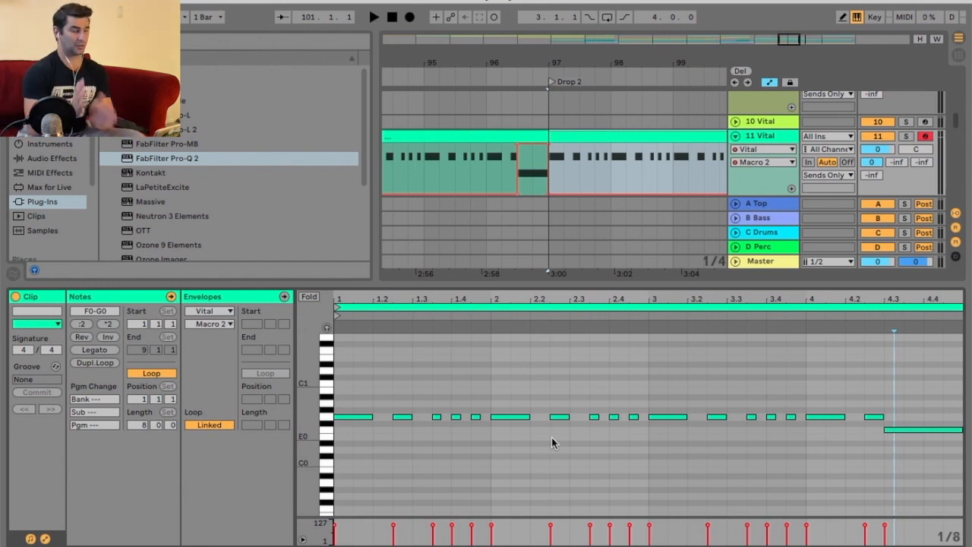
{"action": "left_click_drag", "start_coordinate": [574, 56], "coordinate": [564, 71]}
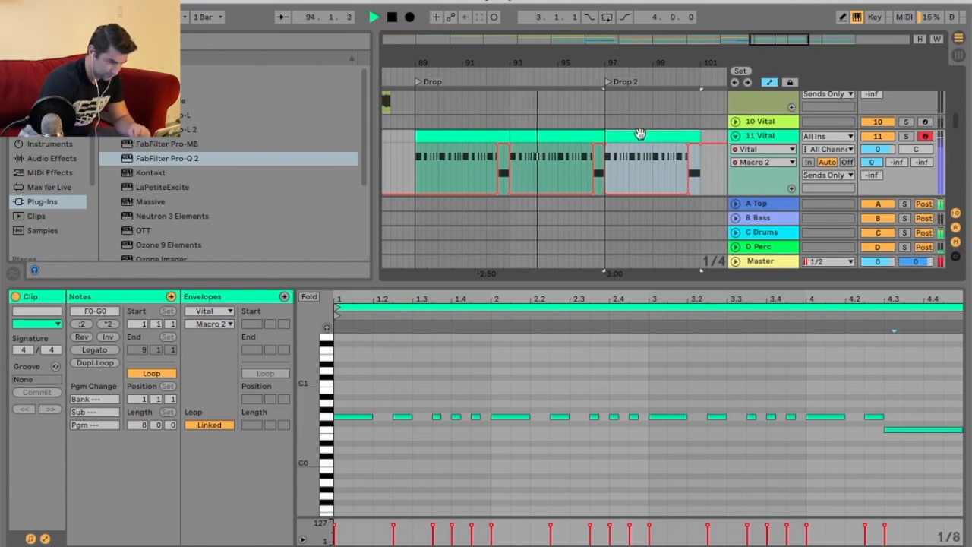
{"action": "left_click", "coordinate": [400, 417]}
{"action": "left_click", "coordinate": [401, 417]}
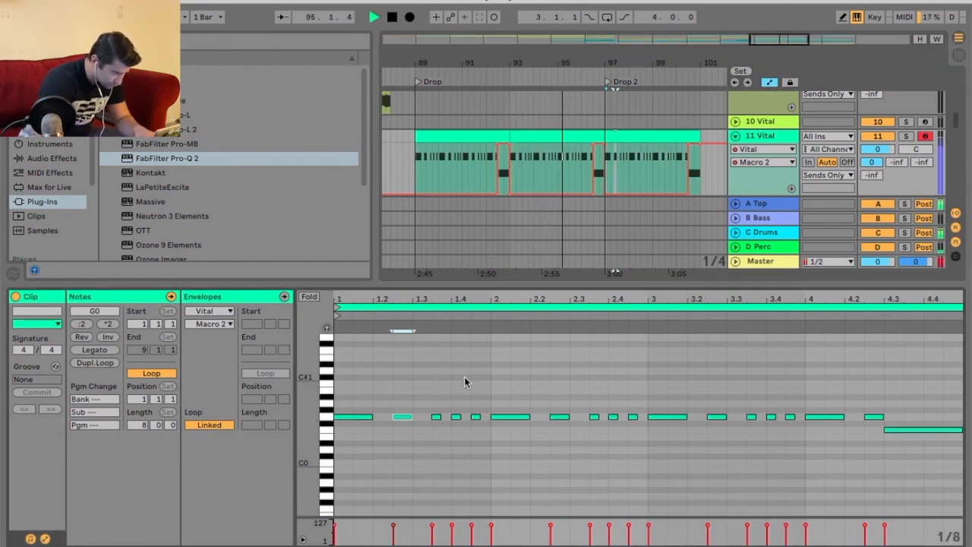
{"action": "key", "text": "shift+Down"}
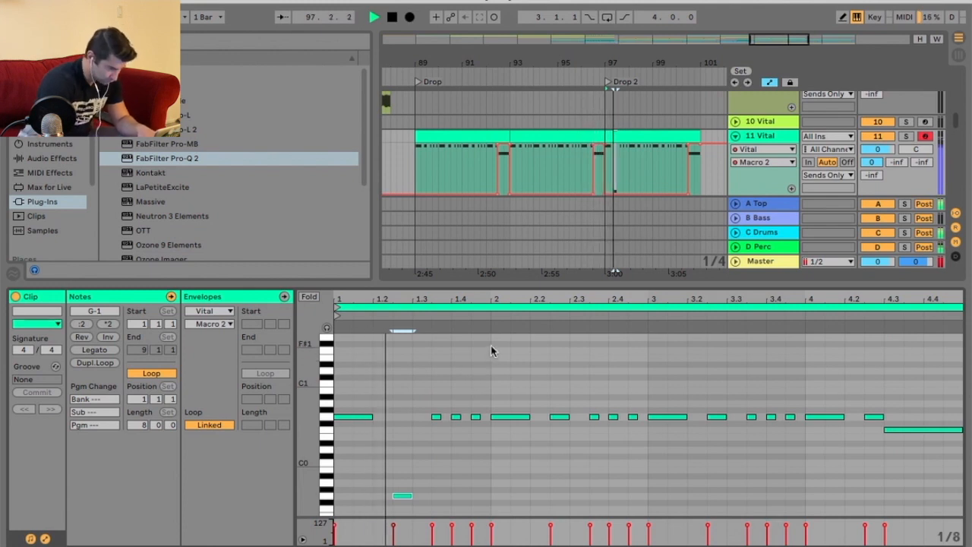
{"action": "left_click", "coordinate": [560, 416]}
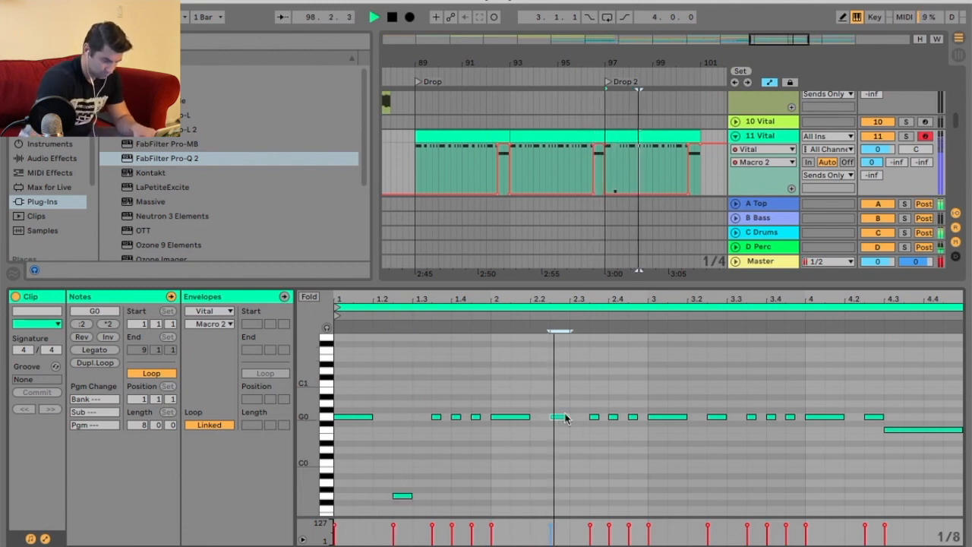
{"action": "key", "text": "shift+Down"}
{"action": "left_click", "coordinate": [719, 417]}
{"action": "key", "text": "space"}
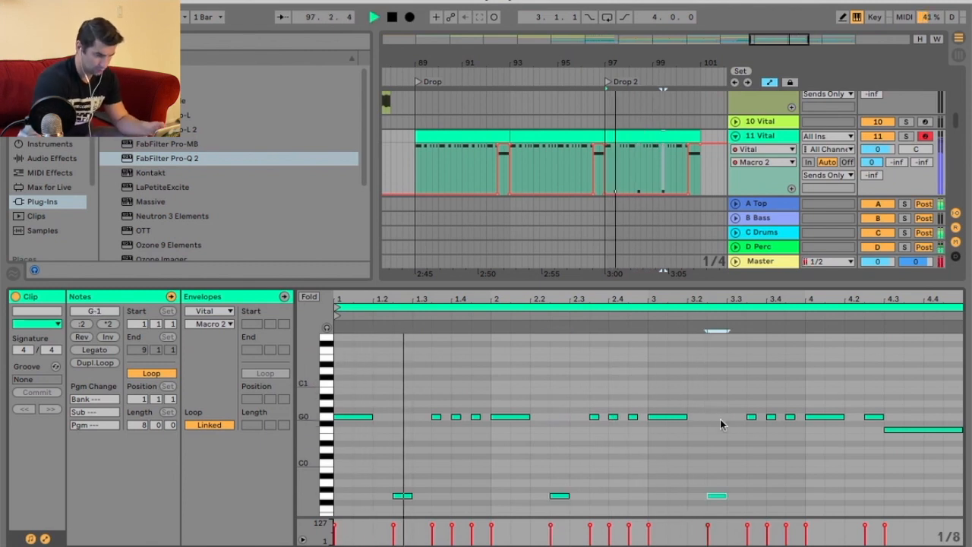
Duplicate the edited Drop 2 bass clip to extend it toward Drop 3.
{"action": "left_click_drag", "start_coordinate": [732, 295], "coordinate": [733, 275]}
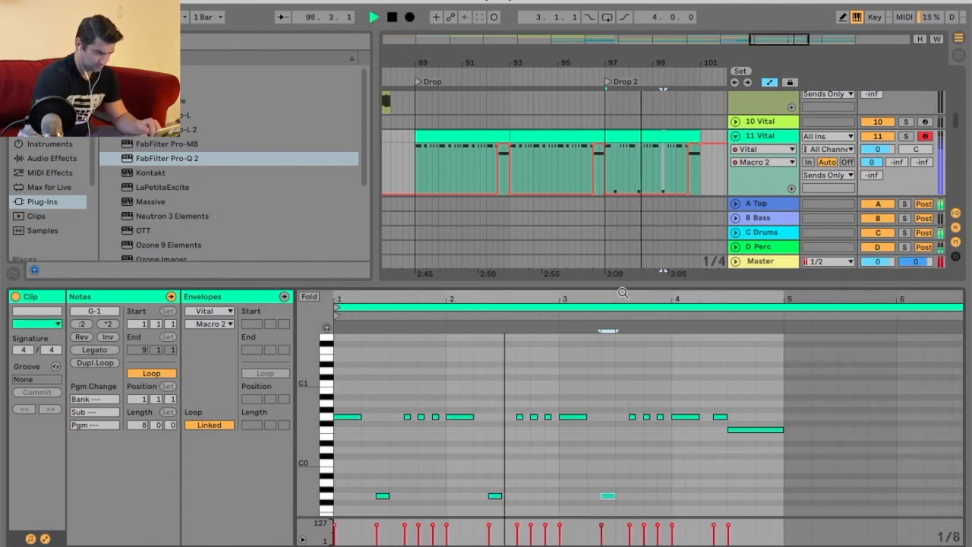
{"action": "left_click", "coordinate": [685, 134]}
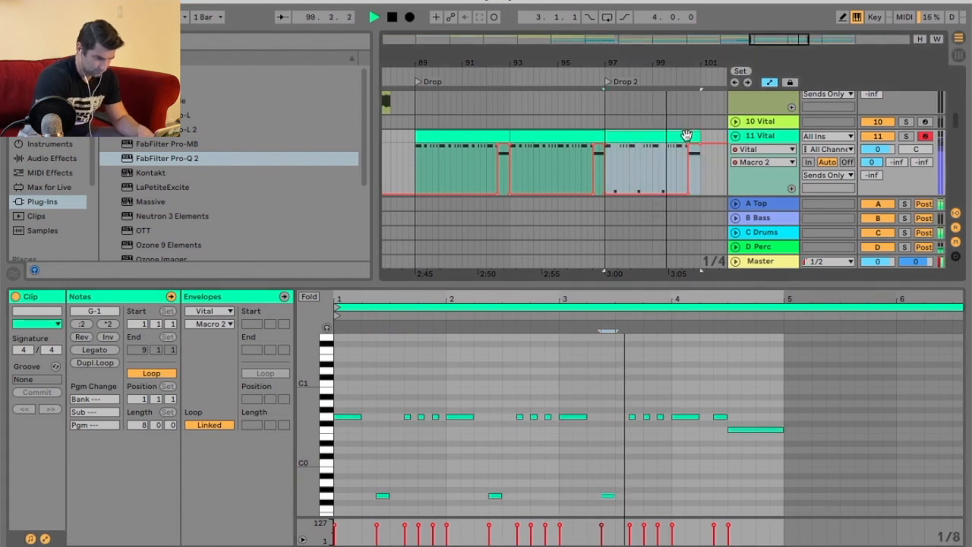
{"action": "key", "text": "super+d"}
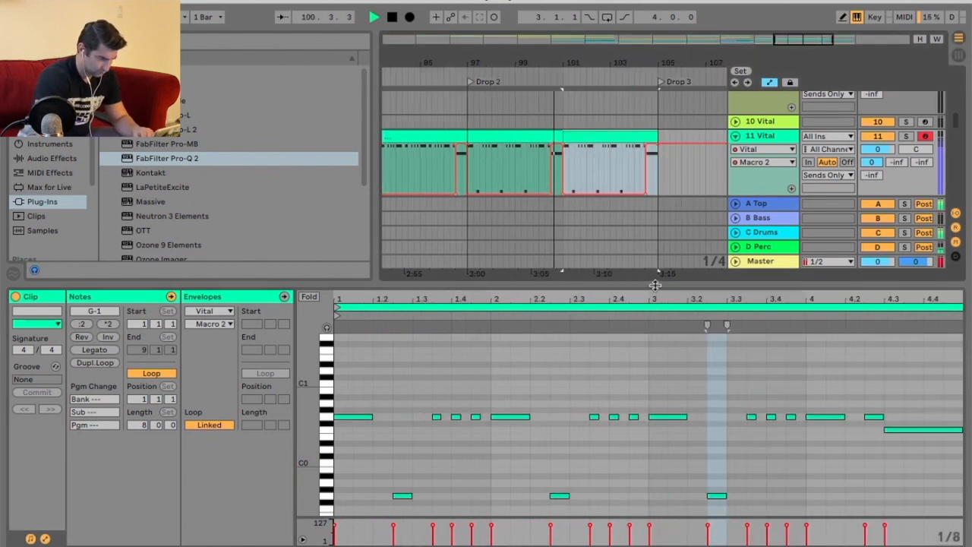
Select a frozen Vital audio clip in Drop 2 and set its clip gain to 5 dB.
{"action": "left_click_drag", "start_coordinate": [655, 285], "coordinate": [655, 375]}
{"action": "scroll", "coordinate": [559, 156], "scroll_direction": "down", "scroll_amount": 5}
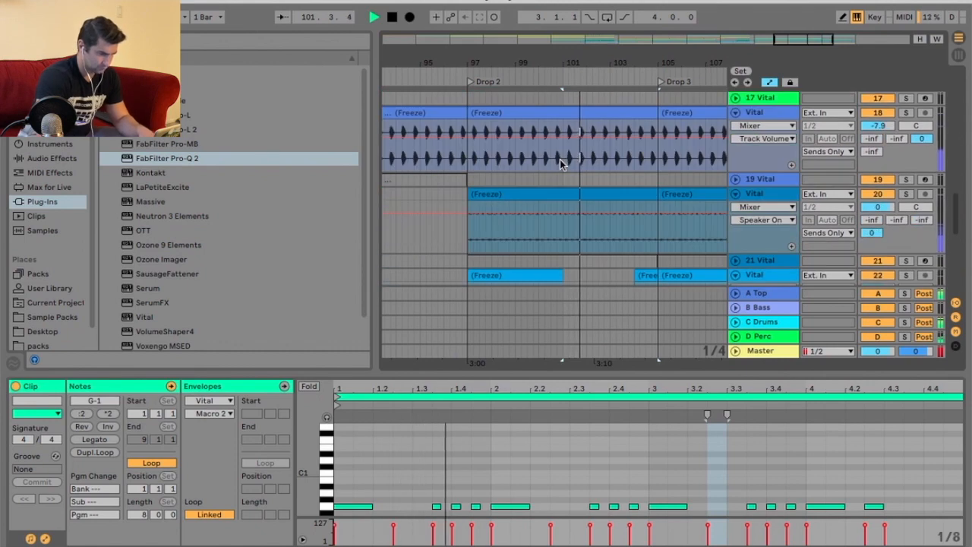
{"action": "scroll", "coordinate": [559, 159], "scroll_direction": "down", "scroll_amount": 2}
{"action": "left_click", "coordinate": [571, 155]}
{"action": "left_click", "coordinate": [132, 516]}
{"action": "type", "text": "5"}
{"action": "key", "text": "Return"}
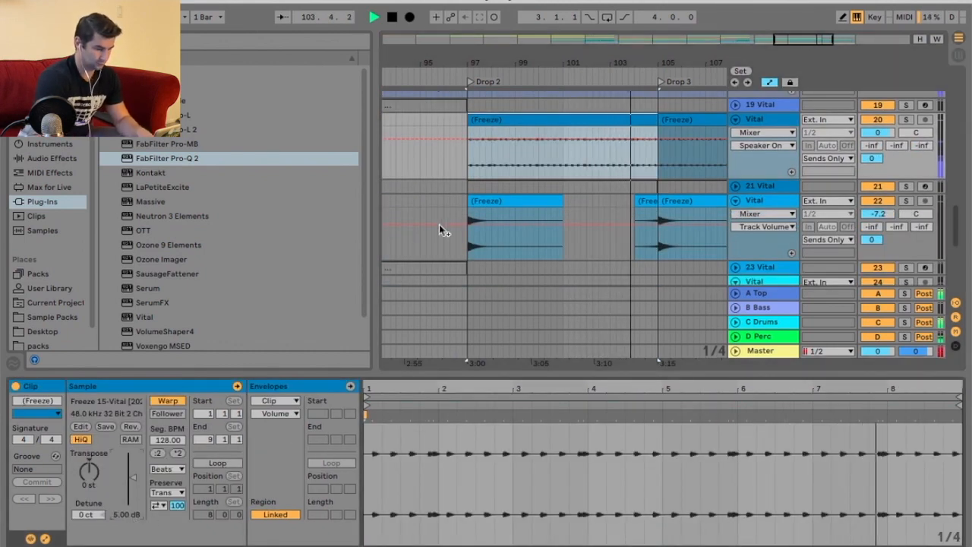
Duplicate the selected frozen Vital clips into the Drop 3 section.
{"action": "key", "text": "super+d"}
{"action": "left_click_drag", "start_coordinate": [484, 57], "coordinate": [498, 40]}
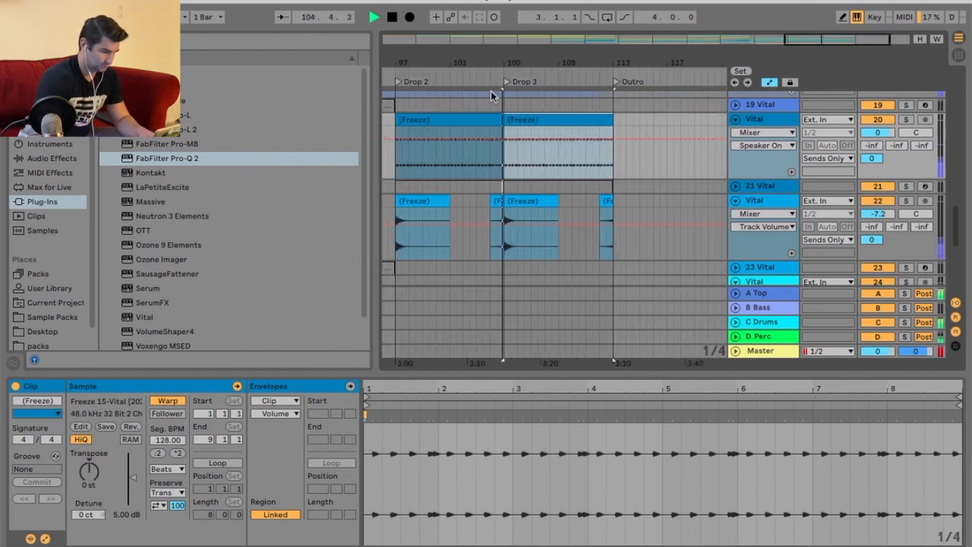
{"action": "scroll", "coordinate": [494, 190], "scroll_direction": "up", "scroll_amount": 8}
{"action": "key", "text": "space"}
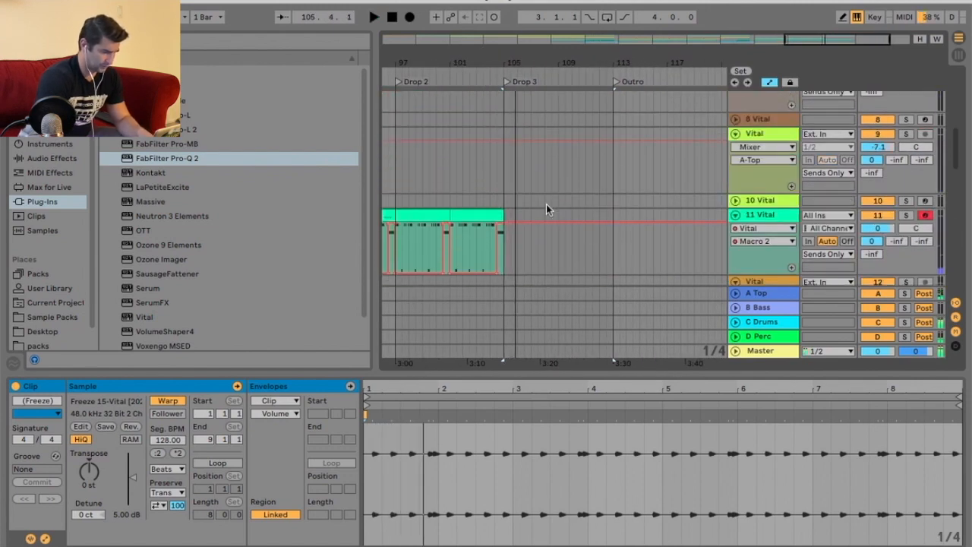
Select the last two bass MIDI clips and duplicate them into Drop 3.
{"action": "right_click", "coordinate": [546, 207]}
{"action": "left_click", "coordinate": [671, 328]}
{"action": "left_click_drag", "start_coordinate": [508, 216], "coordinate": [438, 217]}
{"action": "key", "text": "super+d"}
{"action": "scroll", "coordinate": [645, 182], "scroll_direction": "down", "scroll_amount": 8}
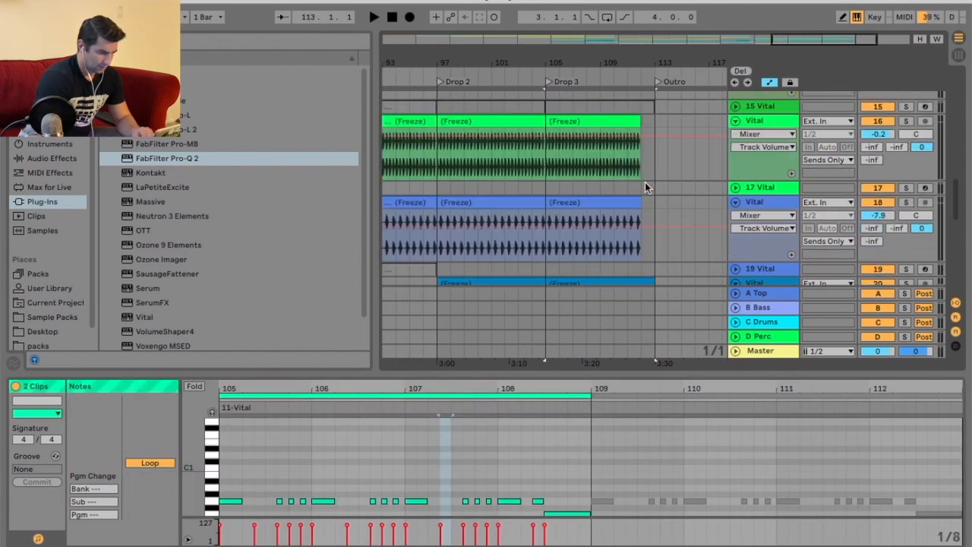
{"action": "left_click", "coordinate": [645, 182]}
{"action": "scroll", "coordinate": [660, 184], "scroll_direction": "up", "scroll_amount": 12}
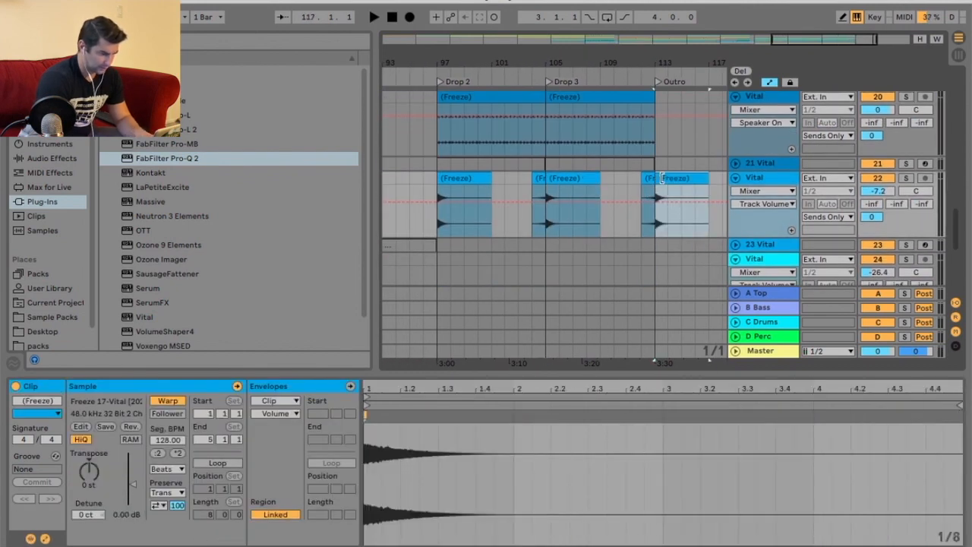
Duplicate the frozen Vital clip in Drop 3 into the Outro section.
{"action": "scroll", "coordinate": [668, 185], "scroll_direction": "up", "scroll_amount": 3}
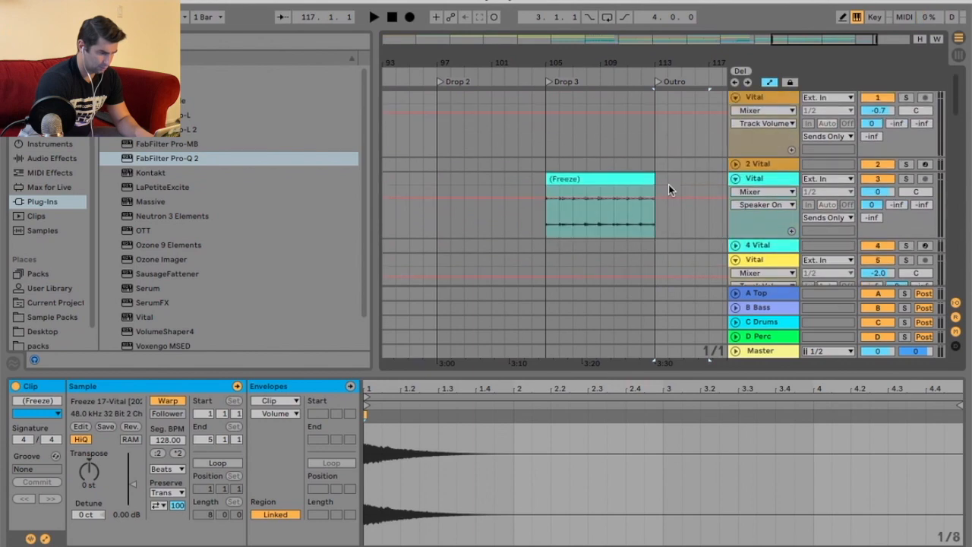
{"action": "left_click", "coordinate": [605, 178]}
{"action": "key", "text": "super+d"}
Paste the frozen Vital clip onto the orange Vital track at two later positions in the arrangement.
{"action": "left_click_drag", "start_coordinate": [632, 65], "coordinate": [635, 30]}
{"action": "scroll", "coordinate": [524, 181], "scroll_direction": "down", "scroll_amount": 4}
{"action": "scroll", "coordinate": [501, 173], "scroll_direction": "down", "scroll_amount": 3}
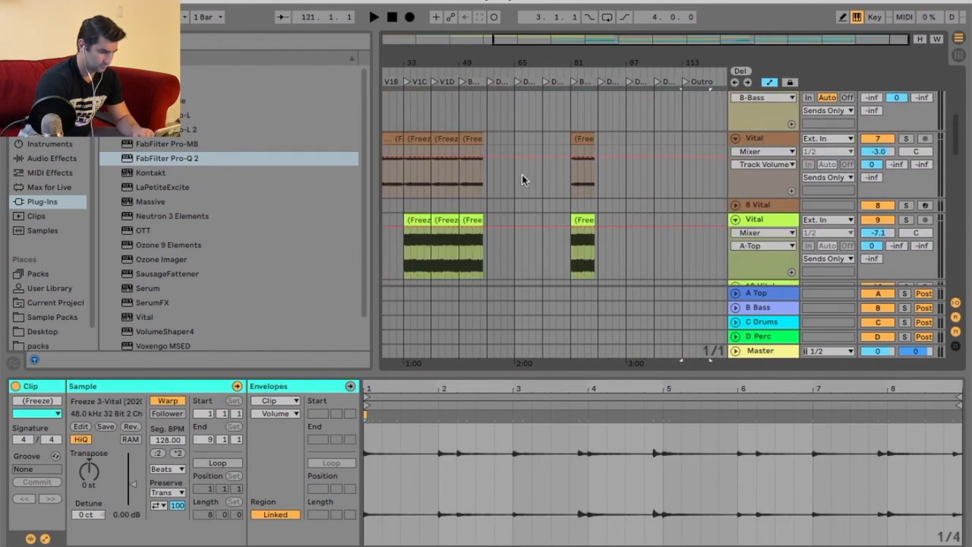
{"action": "left_click_drag", "start_coordinate": [453, 59], "coordinate": [425, 130]}
{"action": "left_click", "coordinate": [419, 142]}
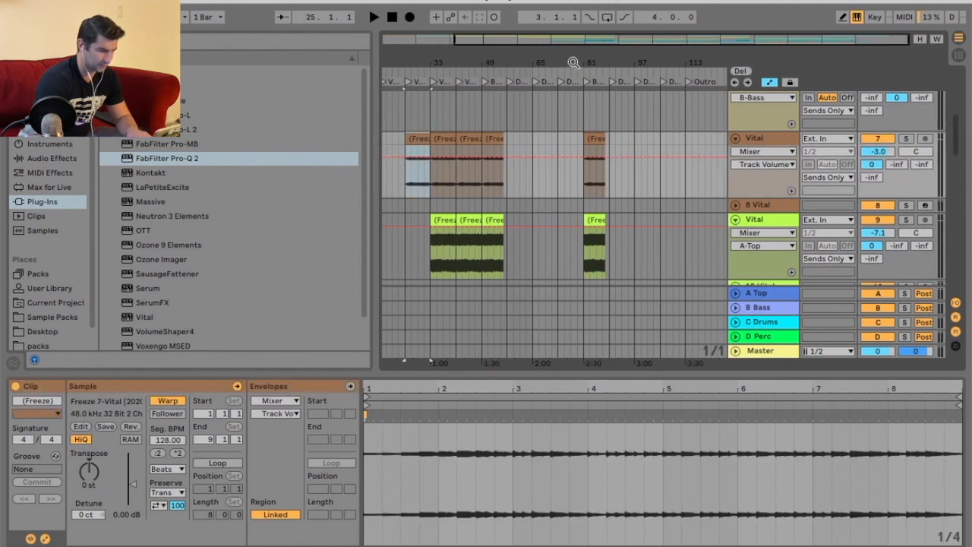
{"action": "left_click_drag", "start_coordinate": [573, 63], "coordinate": [574, 100]}
{"action": "left_click", "coordinate": [550, 142]}
{"action": "key", "text": "super+v"}
{"action": "left_click_drag", "start_coordinate": [686, 66], "coordinate": [592, 68]}
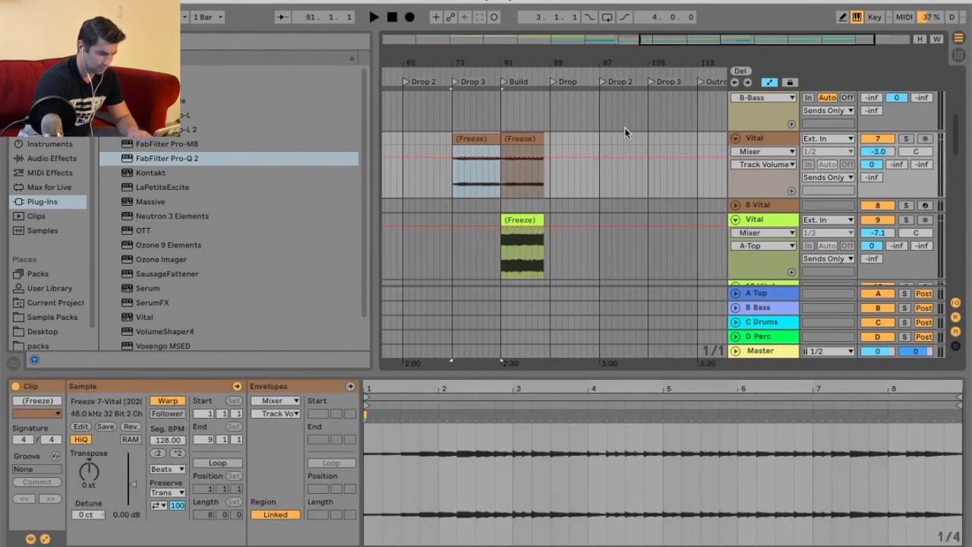
{"action": "left_click", "coordinate": [646, 138]}
{"action": "key", "text": "super+v"}
Play the arrangement from around bar 33 to audition the frozen Vital parts.
{"action": "left_click_drag", "start_coordinate": [551, 64], "coordinate": [609, 37]}
{"action": "scroll", "coordinate": [495, 160], "scroll_direction": "down", "scroll_amount": 3}
{"action": "left_click_drag", "start_coordinate": [456, 67], "coordinate": [475, 68]}
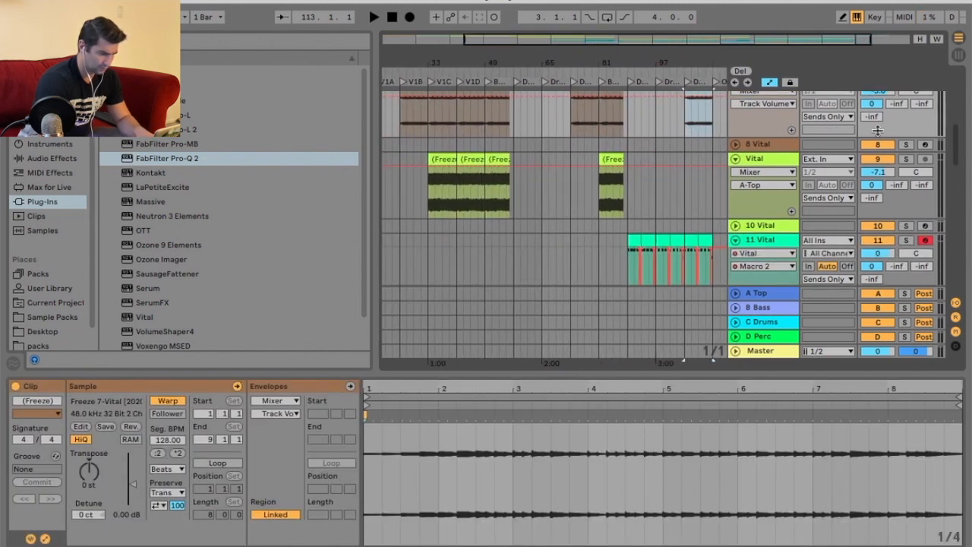
{"action": "left_click", "coordinate": [427, 73]}
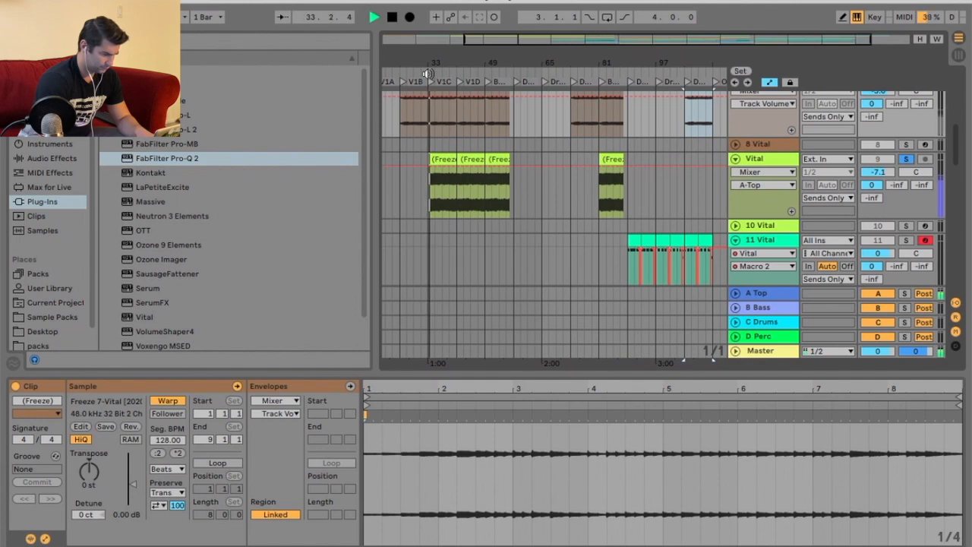
{"action": "left_click", "coordinate": [442, 158]}
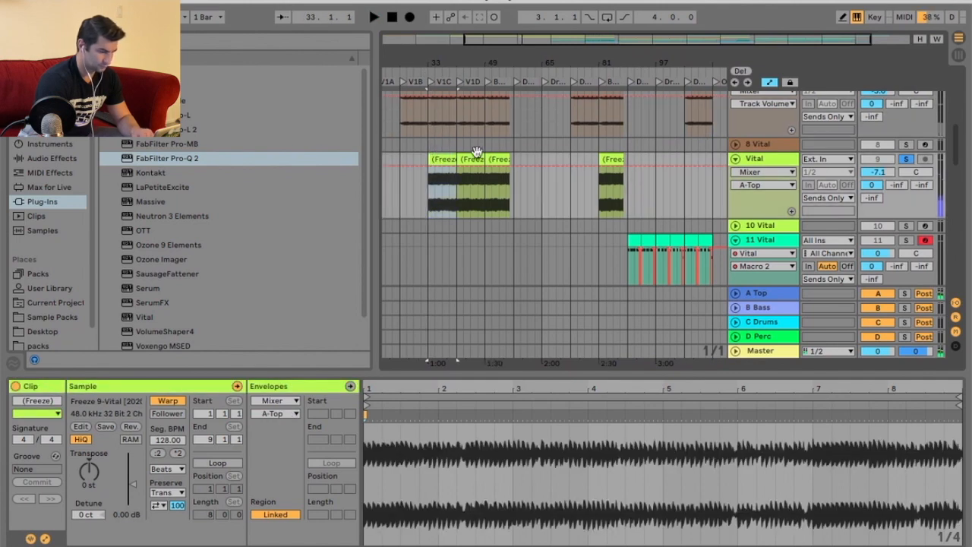
{"action": "left_click_drag", "start_coordinate": [531, 67], "coordinate": [548, 61]}
Reactivate the first MIDI clip on the 8 Vital track and paste a copy into the Outro.
{"action": "left_click", "coordinate": [735, 144]}
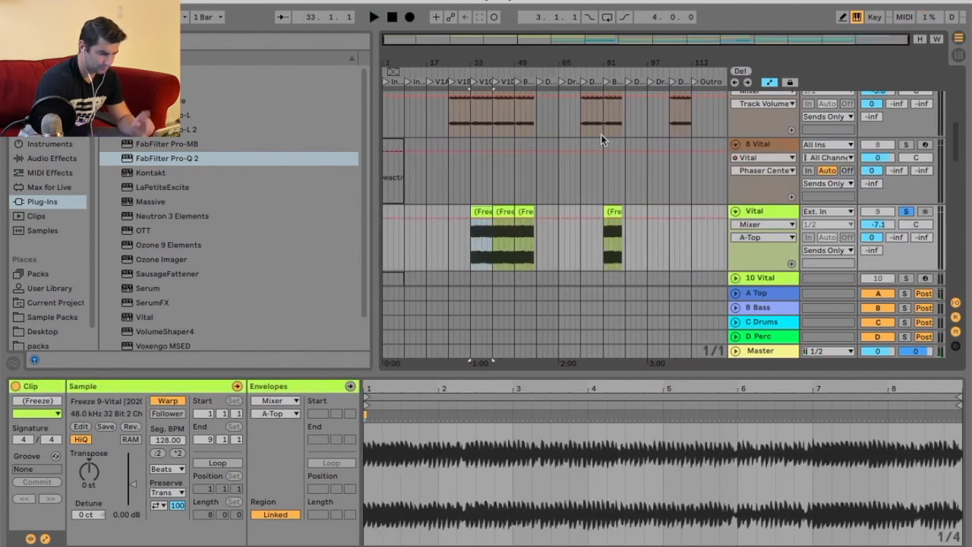
{"action": "right_click", "coordinate": [395, 144]}
{"action": "left_click", "coordinate": [445, 270]}
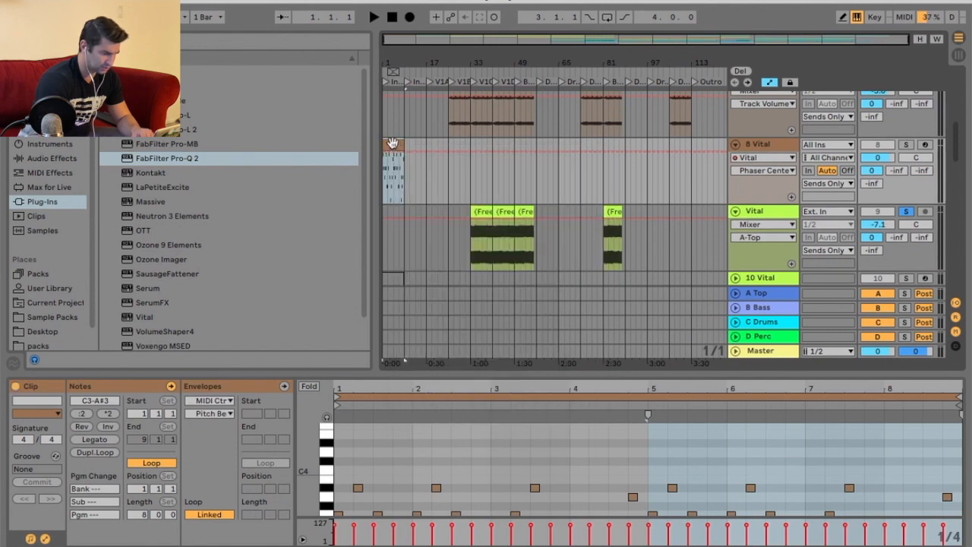
{"action": "left_click", "coordinate": [692, 147]}
{"action": "key", "text": "ctrl+v"}
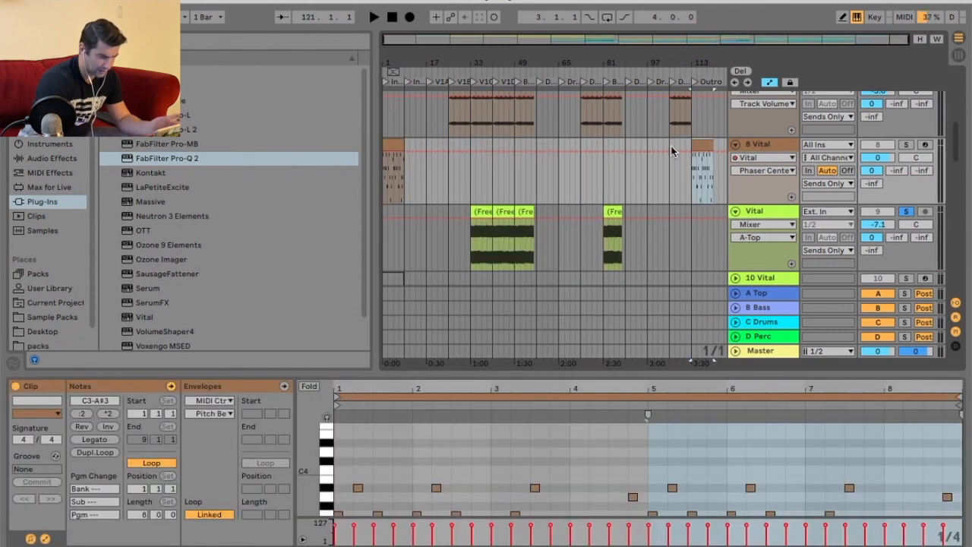
Duplicate the first 8 Vital MIDI clip and deactivate the original again.
{"action": "right_click", "coordinate": [390, 146]}
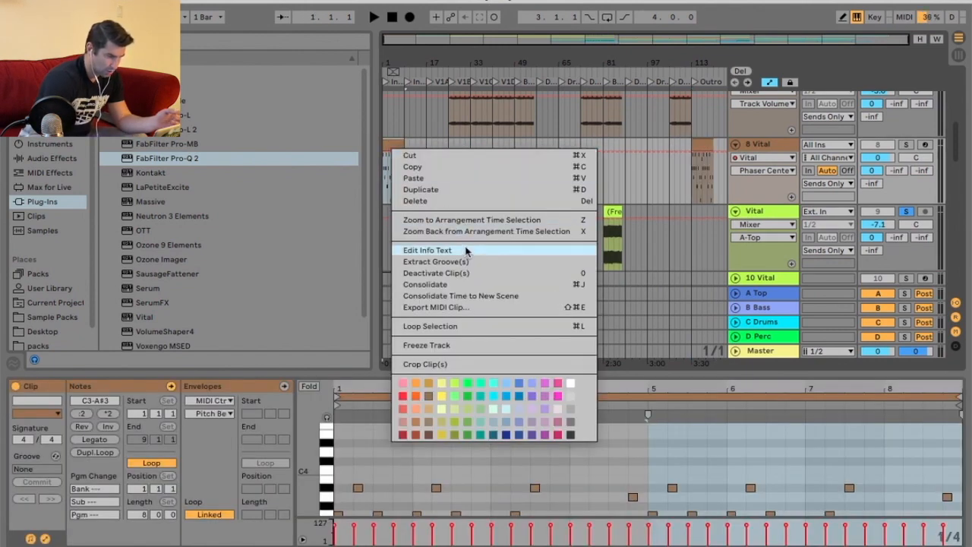
{"action": "left_click", "coordinate": [453, 190]}
{"action": "right_click", "coordinate": [391, 144]}
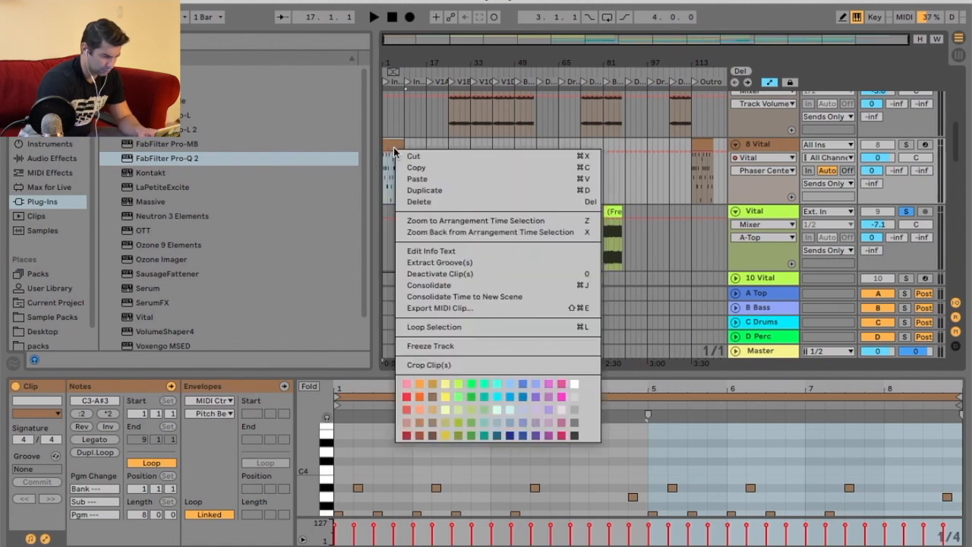
{"action": "left_click", "coordinate": [461, 275]}
{"action": "left_click_drag", "start_coordinate": [721, 63], "coordinate": [671, 70]}
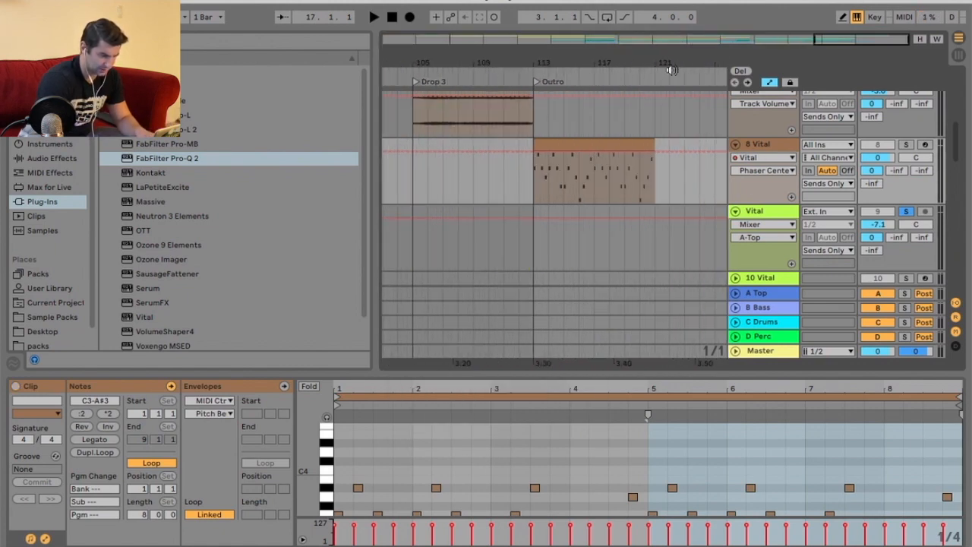
Play the Outro with the 8 Vital track soloed, delete its Outro clip and deactivate the first clip.
{"action": "key", "text": "space"}
{"action": "left_click", "coordinate": [905, 144]}
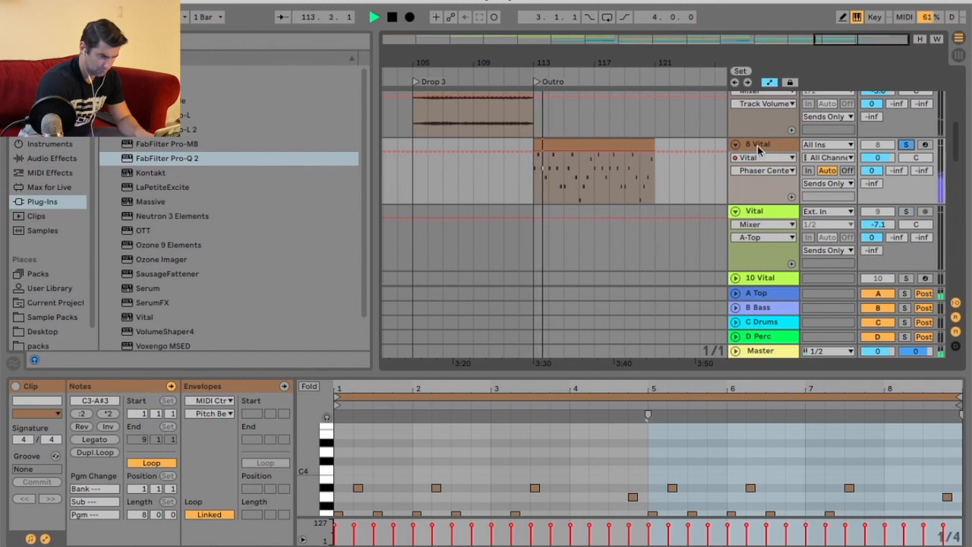
{"action": "left_click_drag", "start_coordinate": [717, 65], "coordinate": [712, 61]}
{"action": "scroll", "coordinate": [710, 168], "scroll_direction": "down", "scroll_amount": 2}
{"action": "key", "text": "Delete"}
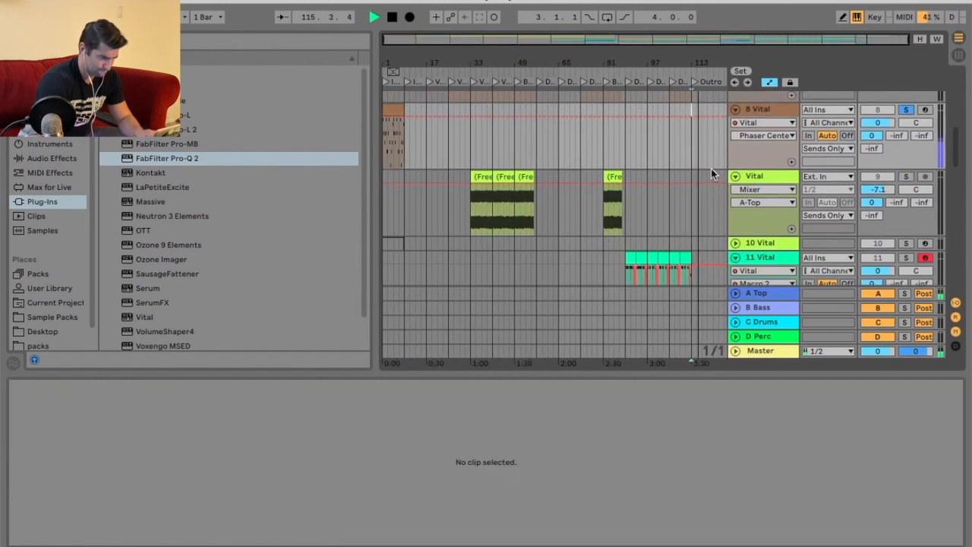
{"action": "right_click", "coordinate": [399, 107]}
{"action": "left_click", "coordinate": [451, 231]}
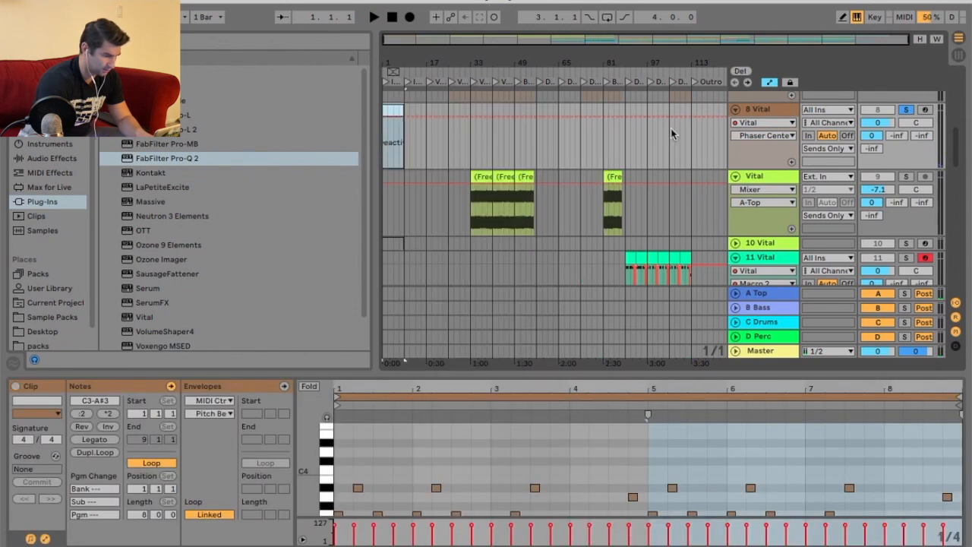
Activate the deactivated MIDI clip in the Outro on the 10 Vital track and play it back.
{"action": "left_click", "coordinate": [735, 112]}
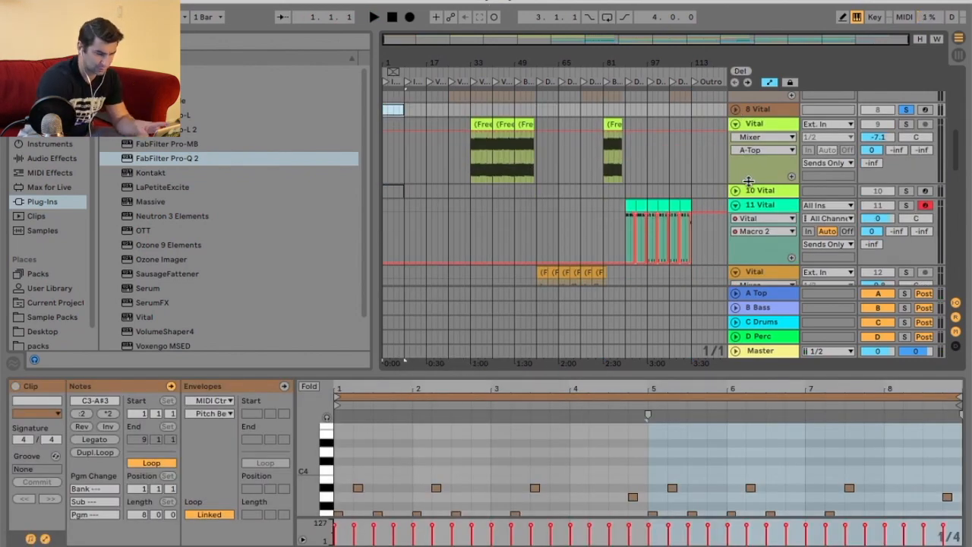
{"action": "double_click", "coordinate": [765, 193]}
{"action": "left_click_drag", "start_coordinate": [395, 192], "coordinate": [698, 191]}
{"action": "right_click", "coordinate": [702, 192]}
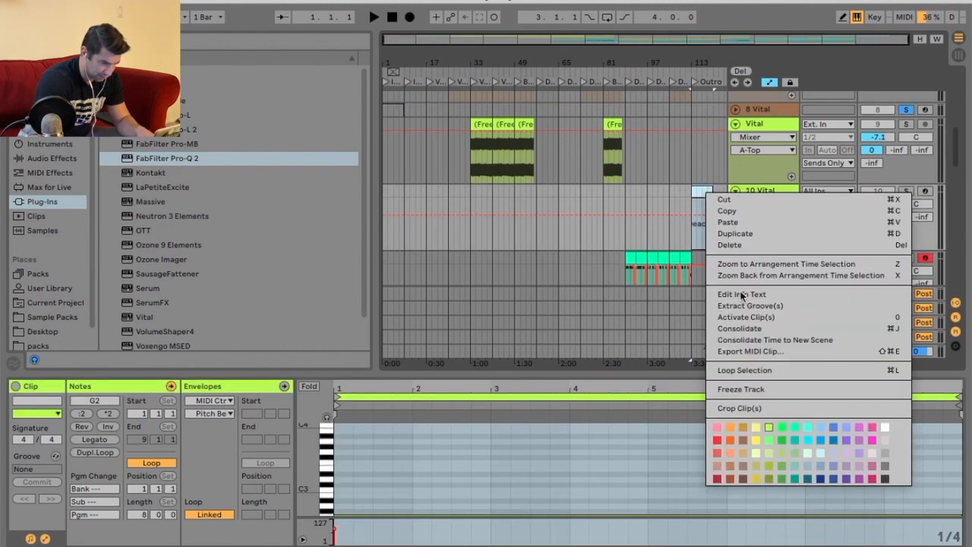
{"action": "left_click", "coordinate": [744, 317]}
{"action": "key", "text": "space"}
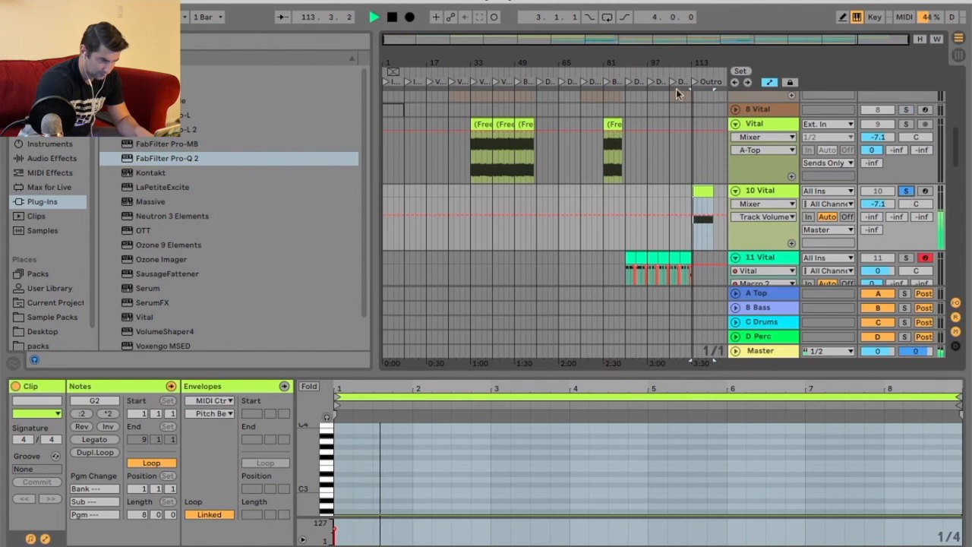
Open the 10 Vital track's Vital synth and set Random 1 frequency to 1/8 and LFO 1 frequency to 1/1.
{"action": "key", "text": "plus"}
{"action": "key", "text": "plus"}
{"action": "left_click", "coordinate": [776, 189]}
{"action": "key", "text": "shift+Tab"}
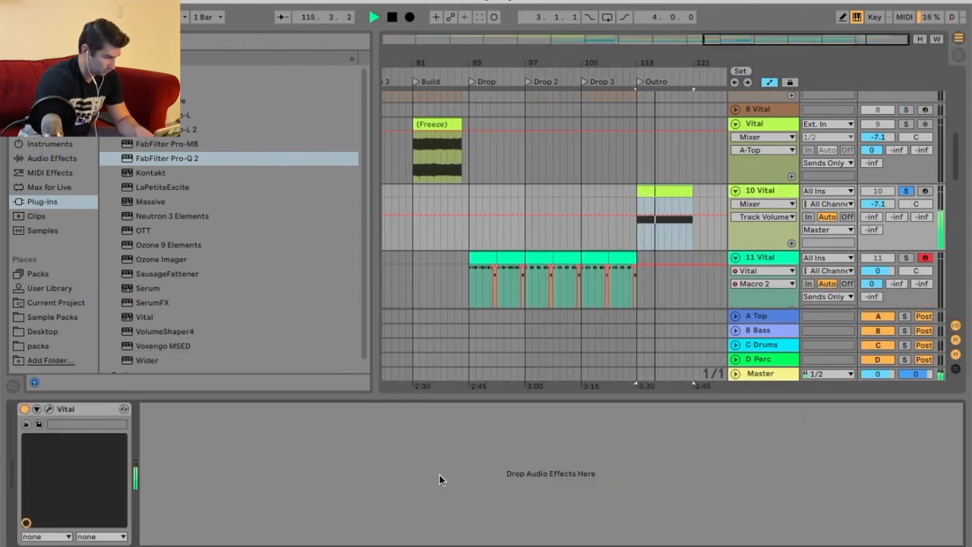
{"action": "key", "text": "ctrl+alt+p"}
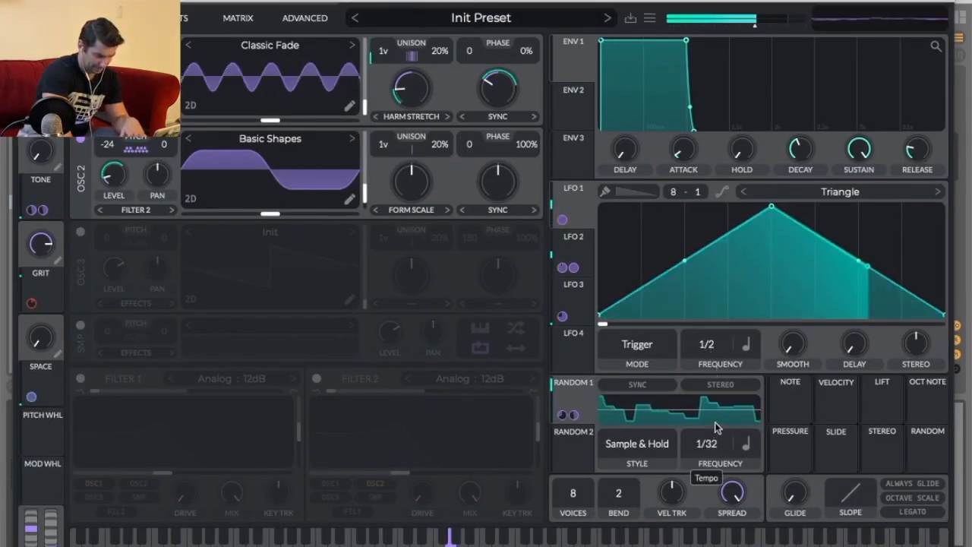
{"action": "left_click_drag", "start_coordinate": [714, 442], "coordinate": [718, 488]}
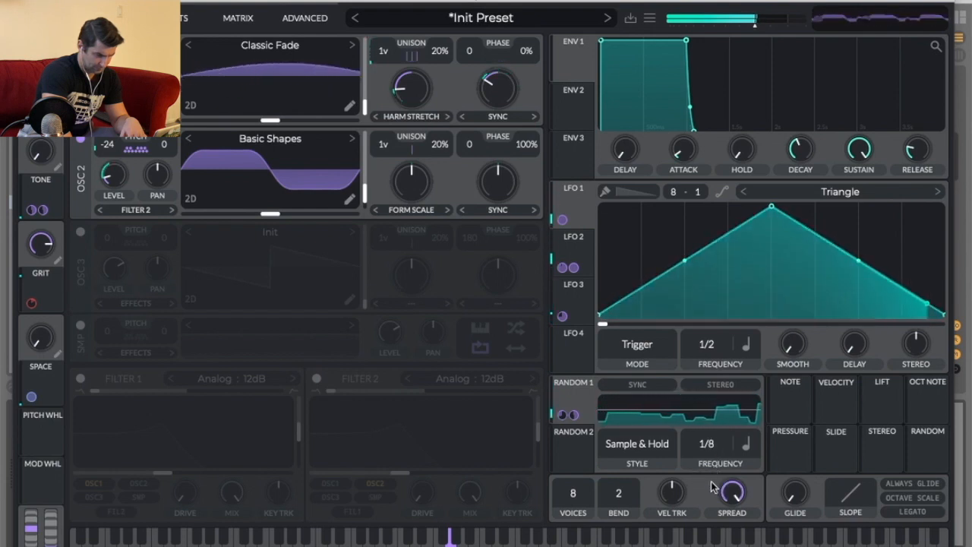
{"action": "left_click_drag", "start_coordinate": [708, 346], "coordinate": [710, 372]}
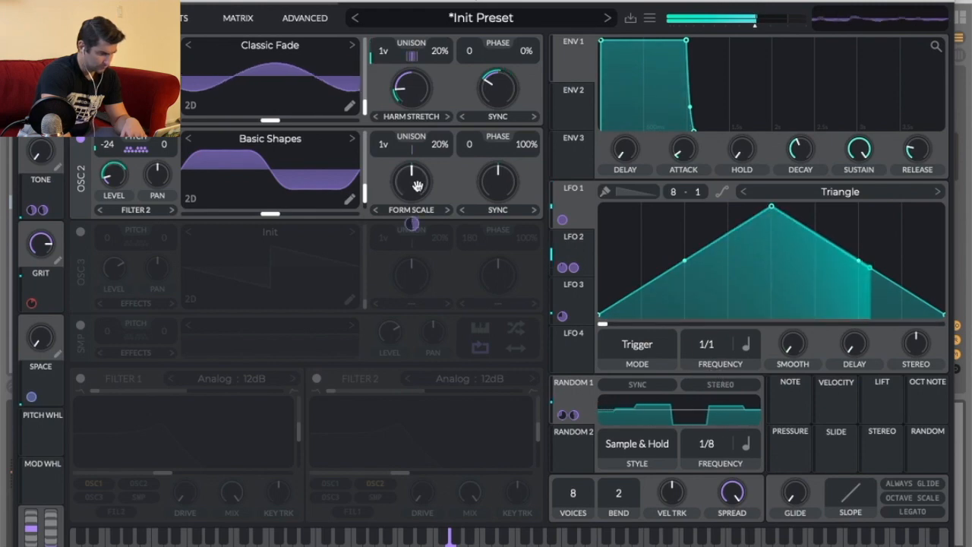
{"action": "left_click", "coordinate": [576, 249]}
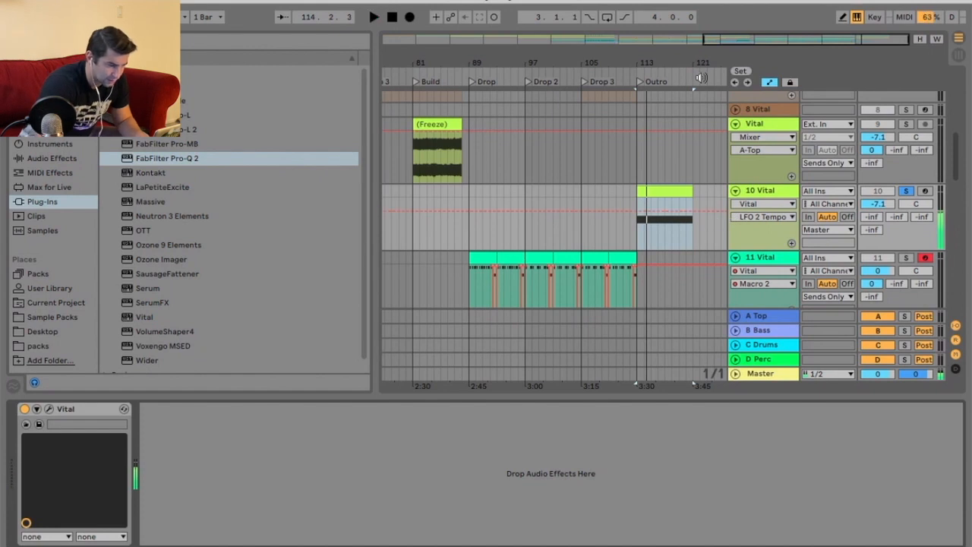
{"action": "left_click_drag", "start_coordinate": [703, 76], "coordinate": [702, 64]}
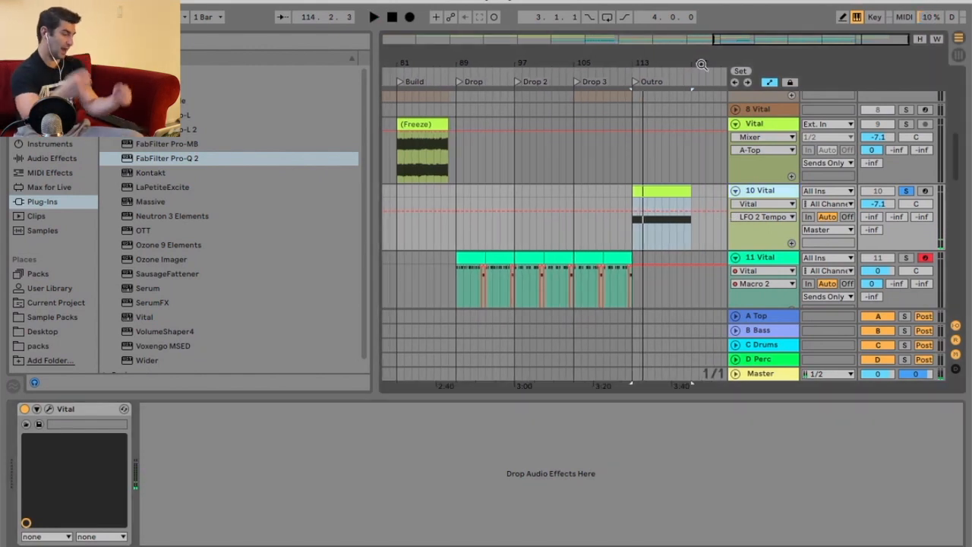
Duplicate the 10 Vital track and deactivate the Outro clip on the copy.
{"action": "right_click", "coordinate": [769, 188]}
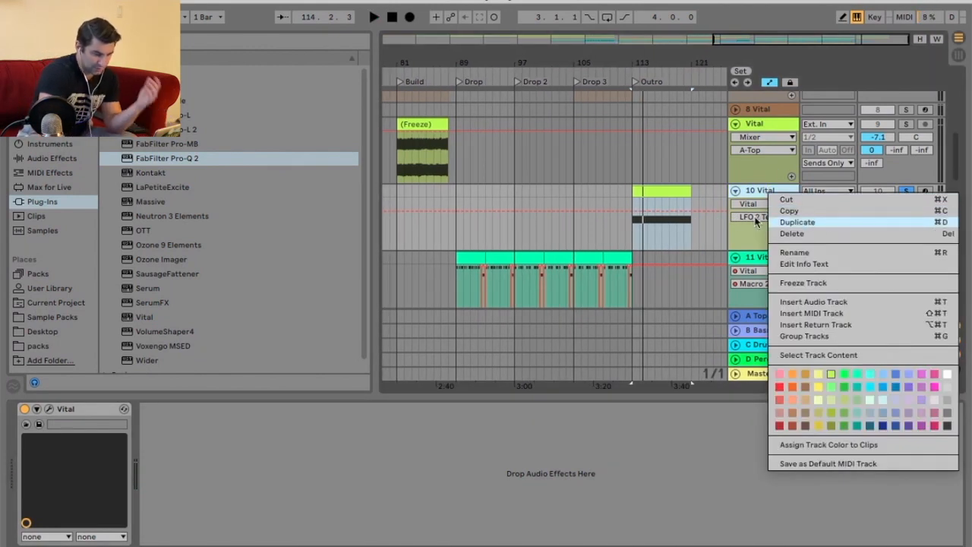
{"action": "left_click", "coordinate": [781, 221]}
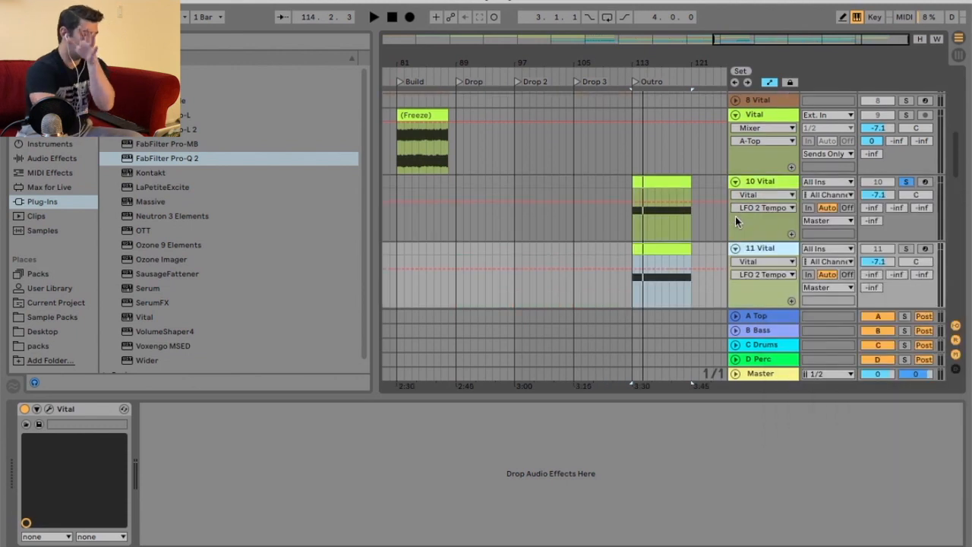
{"action": "right_click", "coordinate": [759, 253]}
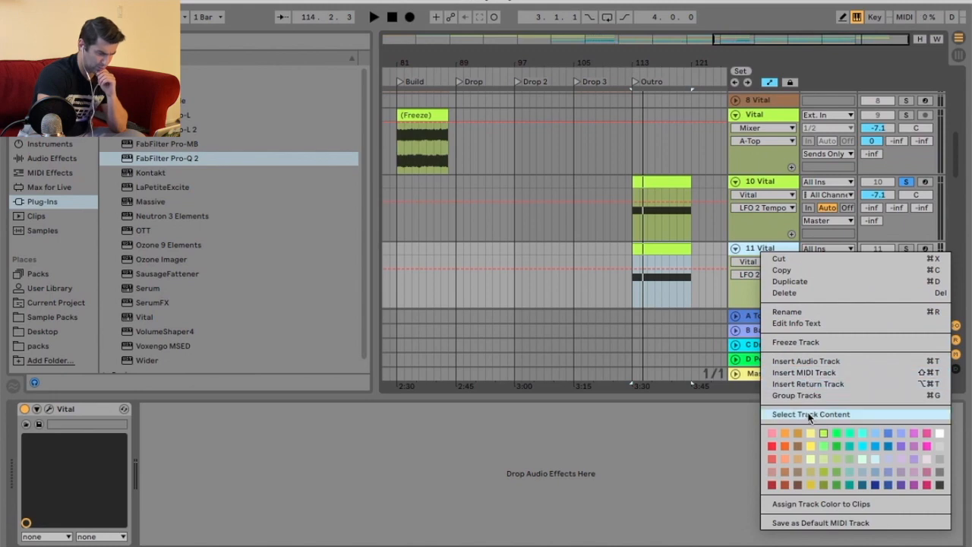
{"action": "left_click", "coordinate": [661, 250]}
{"action": "right_click", "coordinate": [663, 252]}
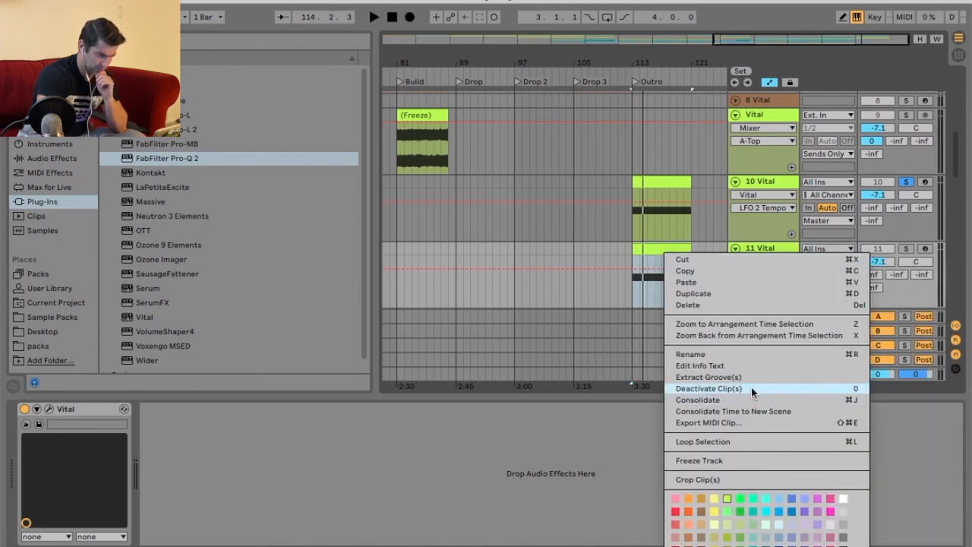
{"action": "left_click", "coordinate": [751, 389]}
Freeze and flatten the 10 Vital track into audio.
{"action": "left_click", "coordinate": [735, 248]}
{"action": "right_click", "coordinate": [761, 182]}
{"action": "left_click", "coordinate": [813, 273]}
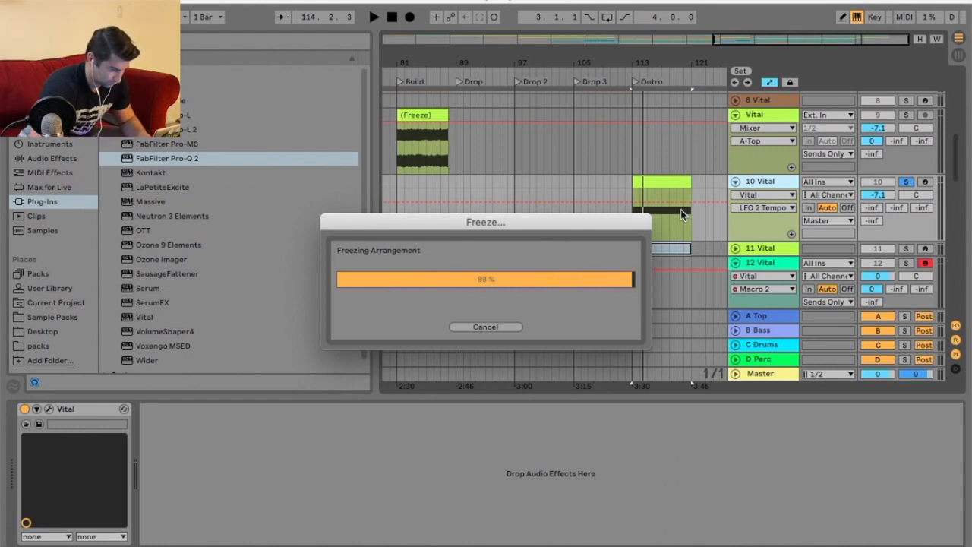
{"action": "right_click", "coordinate": [784, 185]}
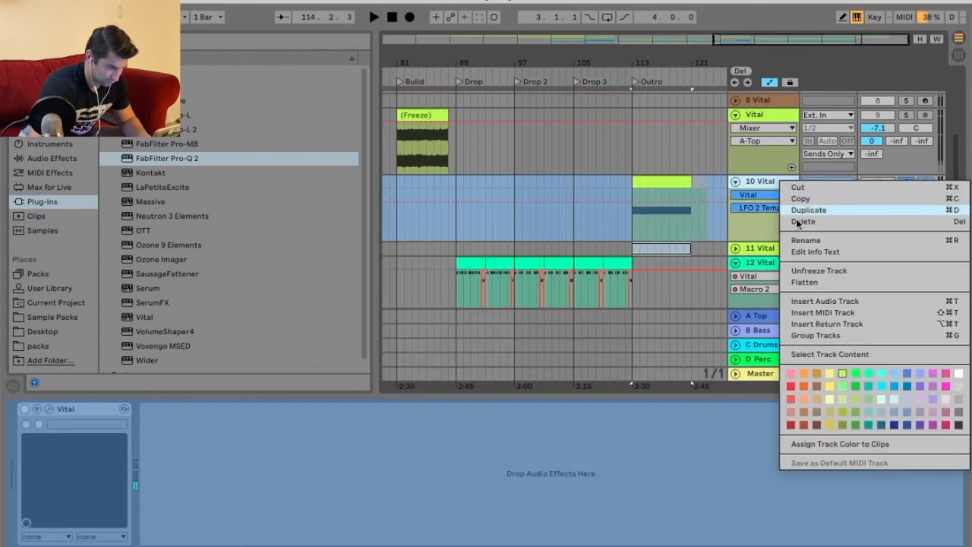
{"action": "key", "text": "Return"}
Set the flattened Outro Vital track's volume to -8.5 dB.
{"action": "left_click", "coordinate": [619, 71]}
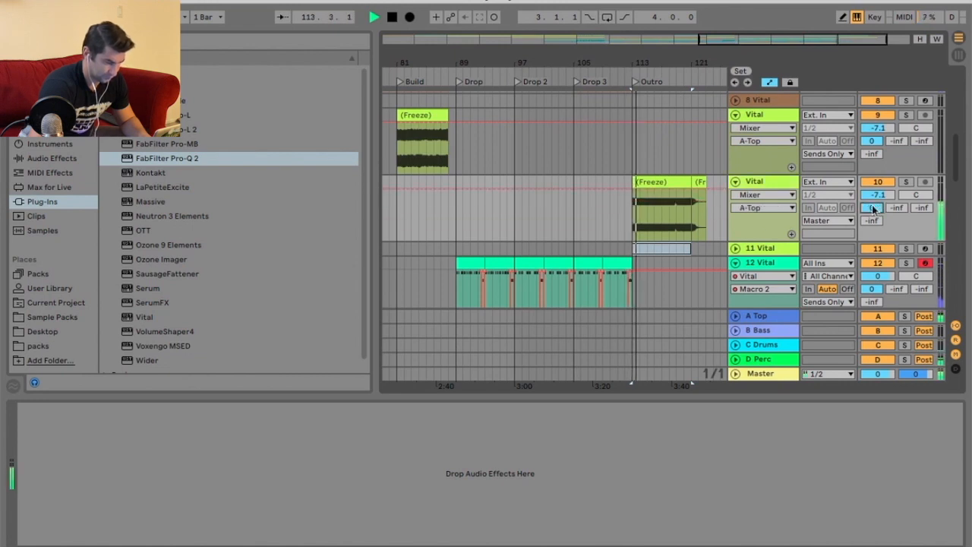
{"action": "left_click", "coordinate": [827, 220]}
{"action": "left_click", "coordinate": [839, 432]}
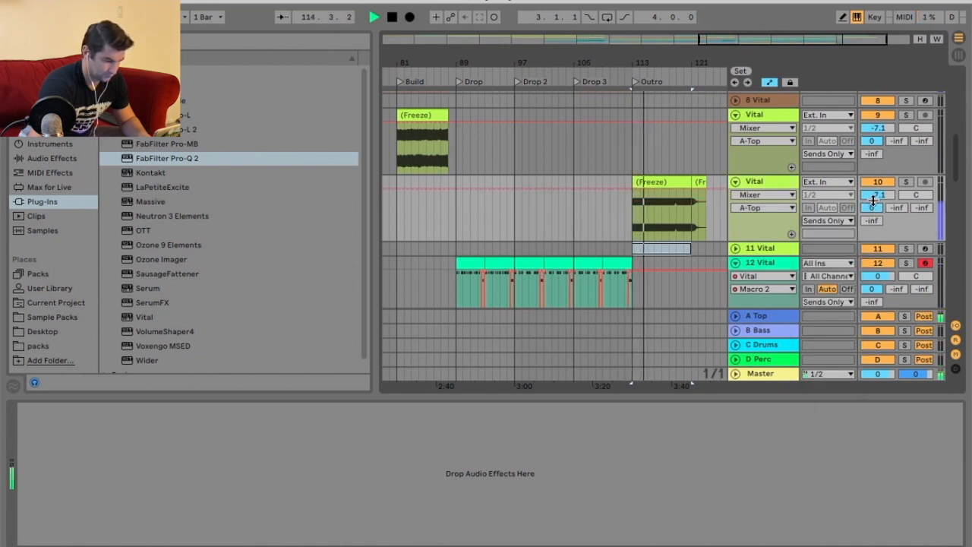
{"action": "left_click_drag", "start_coordinate": [875, 196], "coordinate": [875, 204]}
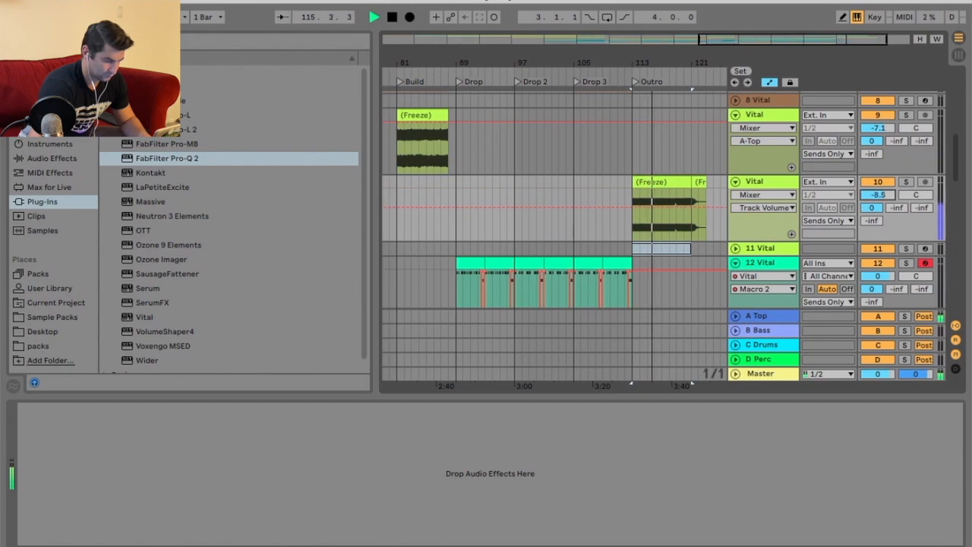
{"action": "scroll", "coordinate": [706, 213], "scroll_direction": "up", "scroll_amount": 8}
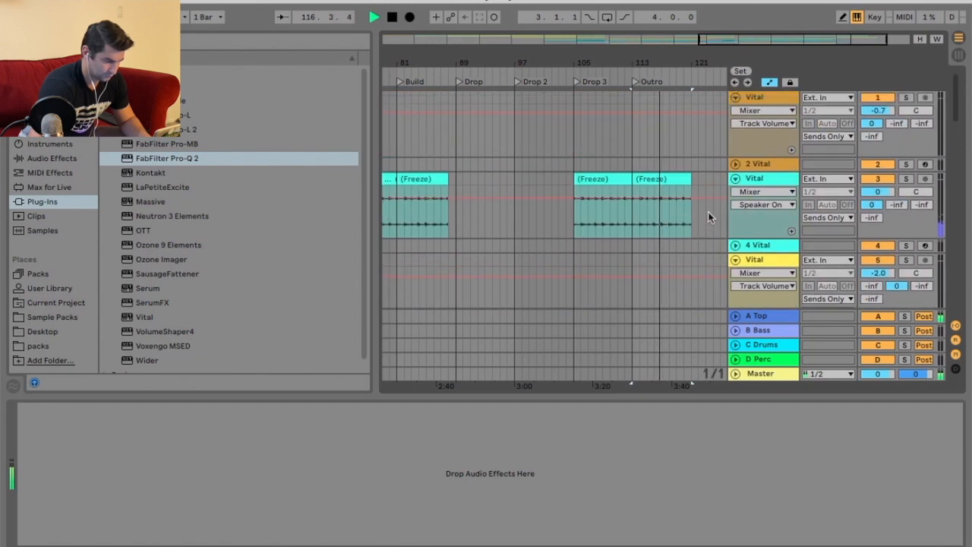
Shorten the flattened Outro Vital clip to about one bar at the start of the Outro.
{"action": "scroll", "coordinate": [707, 216], "scroll_direction": "down", "scroll_amount": 8}
{"action": "left_click_drag", "start_coordinate": [692, 64], "coordinate": [692, 90]}
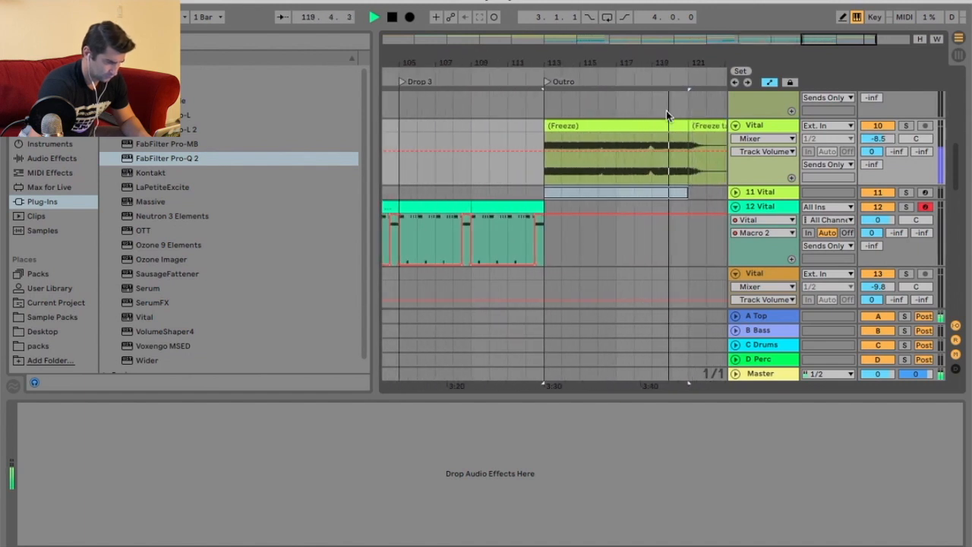
{"action": "left_click_drag", "start_coordinate": [681, 125], "coordinate": [562, 126]}
{"action": "key", "text": "space"}
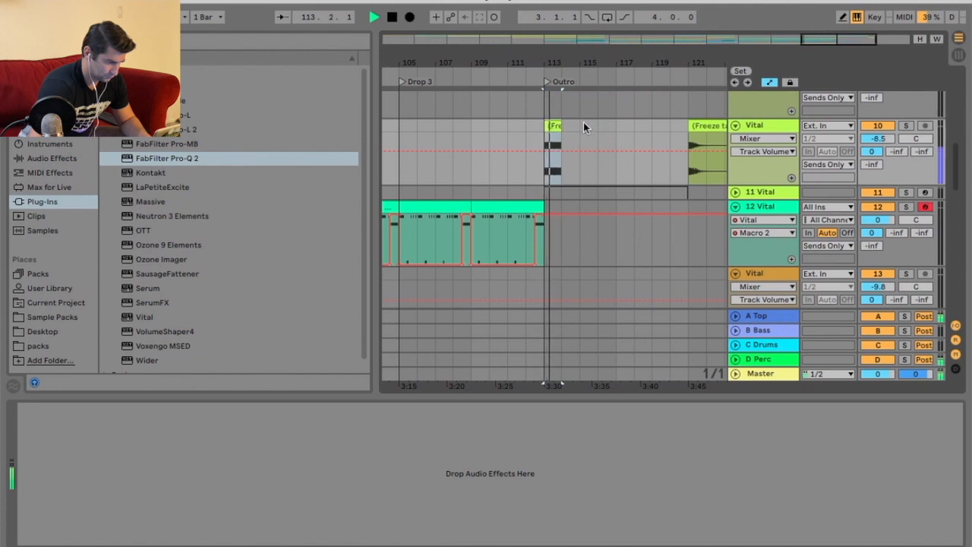
{"action": "key", "text": "space"}
{"action": "left_click_drag", "start_coordinate": [561, 64], "coordinate": [561, 114]}
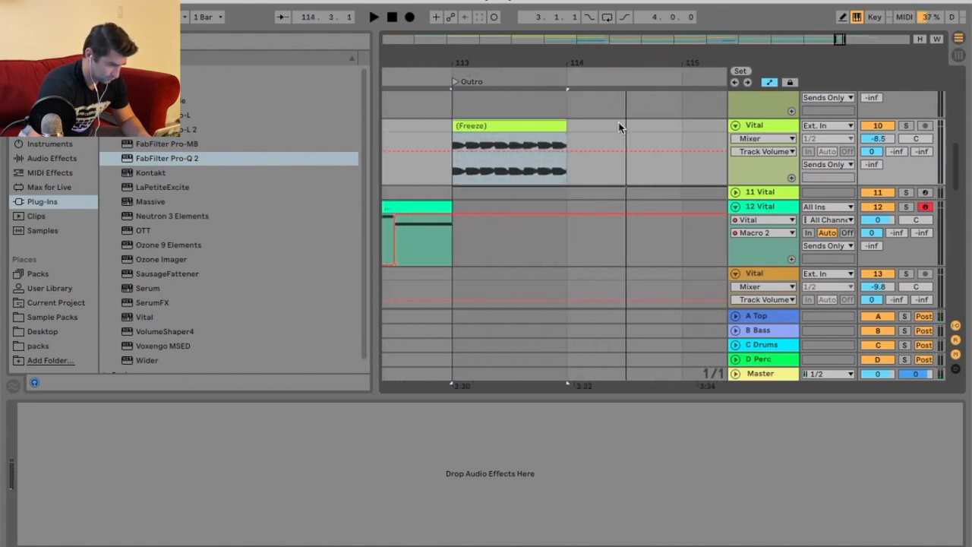
{"action": "left_click", "coordinate": [767, 83]}
{"action": "left_click", "coordinate": [566, 136]}
{"action": "key", "text": "space"}
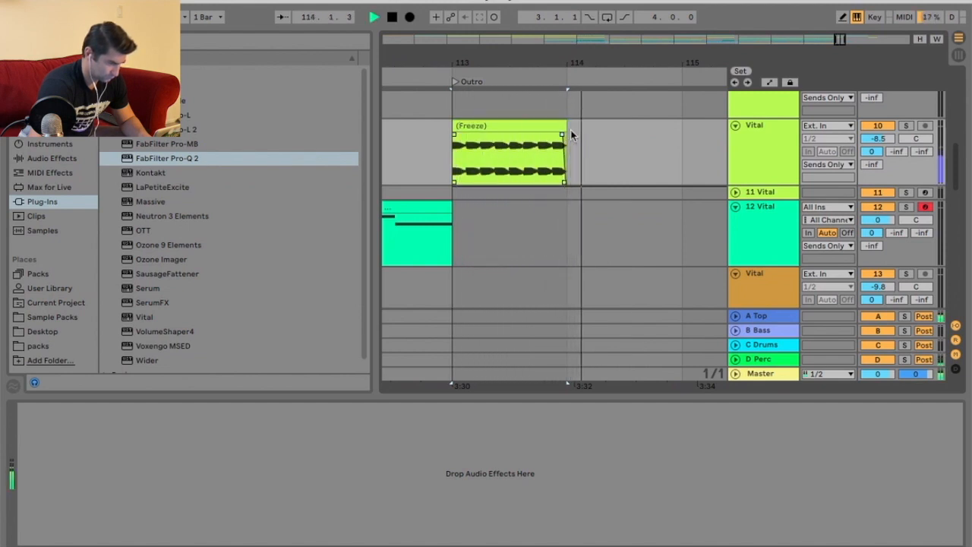
Try pasting a copy of the shortened clip into the Outro, then undo the paste.
{"action": "left_click_drag", "start_coordinate": [611, 67], "coordinate": [612, 42]}
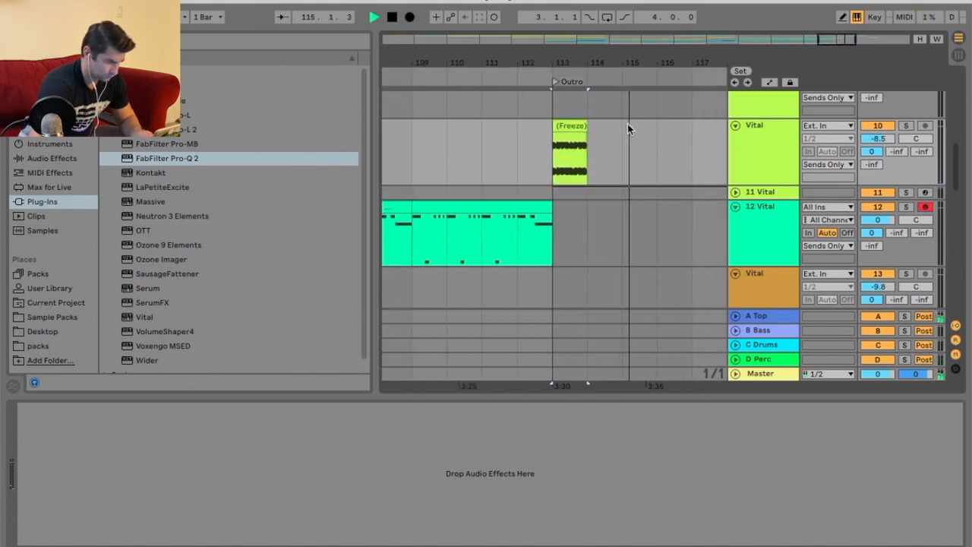
{"action": "key", "text": "super+v"}
{"action": "left_click_drag", "start_coordinate": [690, 61], "coordinate": [640, 67]}
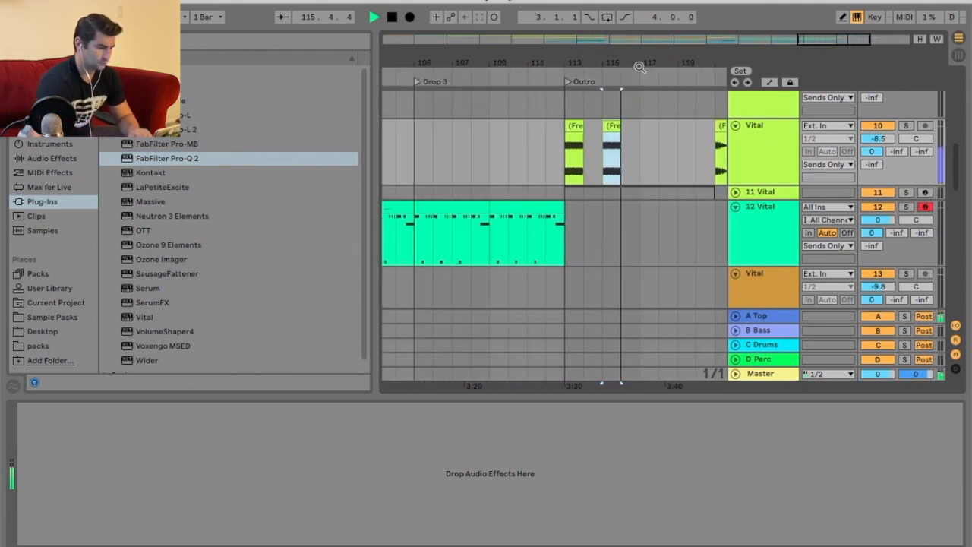
{"action": "key", "text": "space"}
{"action": "key", "text": "super+z"}
Reactivate the deactivated Outro clip on the 11 Vital track.
{"action": "left_click", "coordinate": [762, 154]}
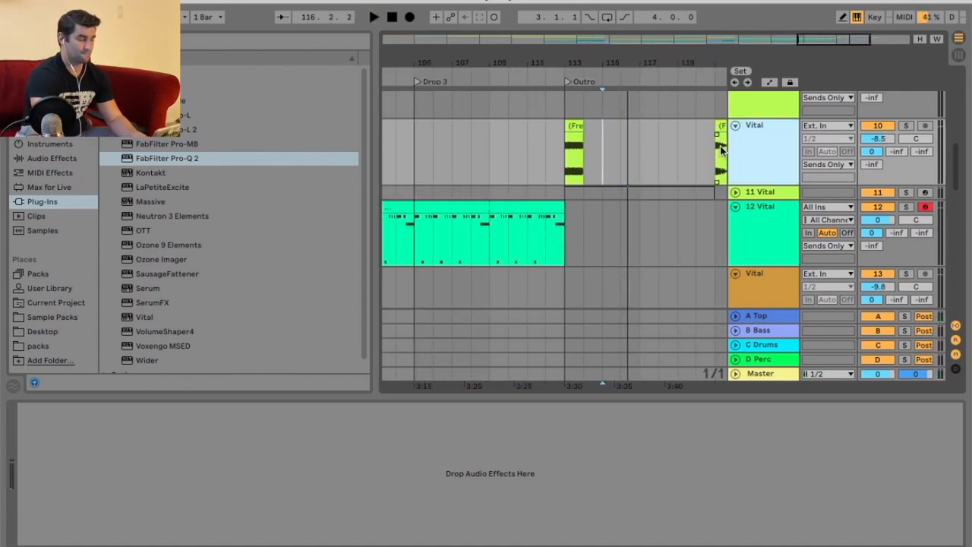
{"action": "left_click", "coordinate": [734, 192]}
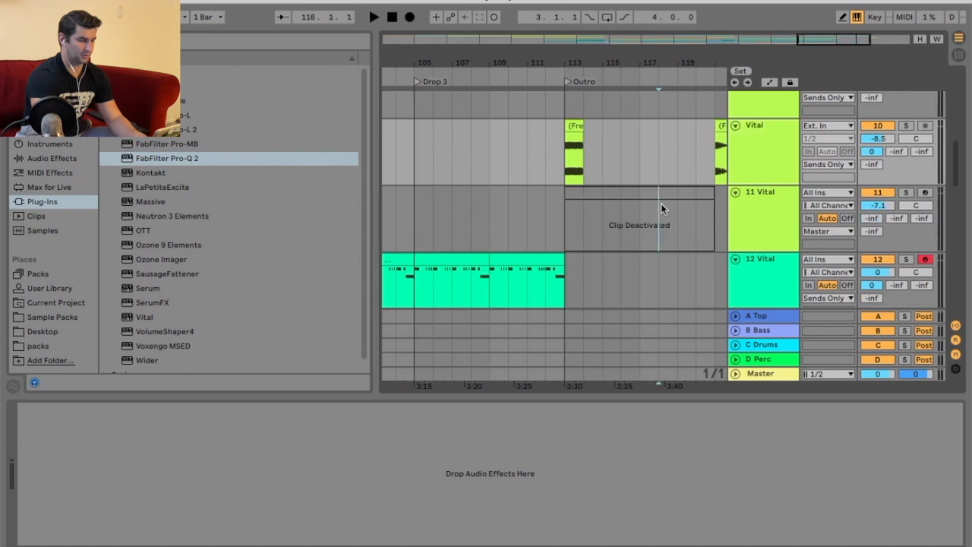
{"action": "right_click", "coordinate": [665, 202]}
{"action": "left_click", "coordinate": [727, 330]}
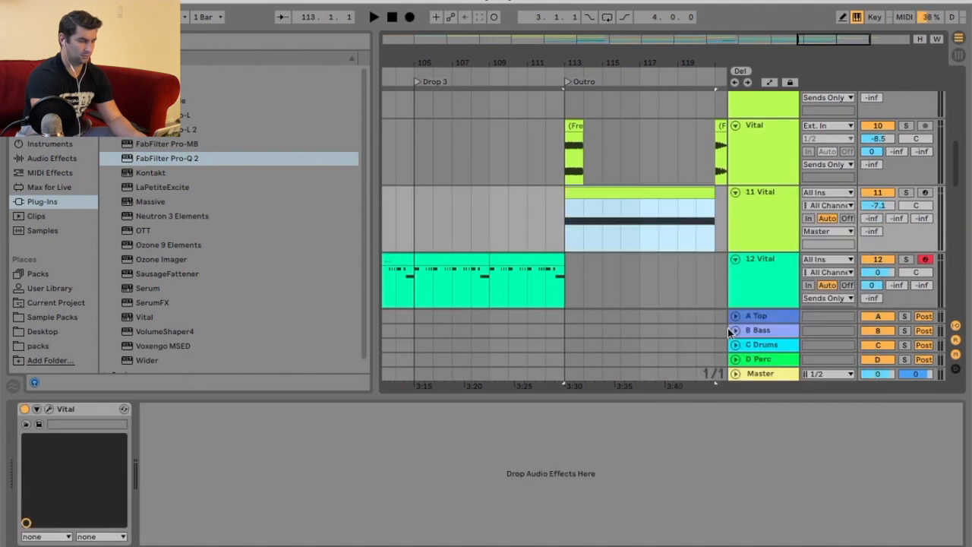
Delete the flattened Outro Vital track and trim the reactivated Outro clip to about one bar.
{"action": "left_click", "coordinate": [752, 144]}
{"action": "key", "text": "Delete"}
{"action": "left_click_drag", "start_coordinate": [714, 164], "coordinate": [584, 165]}
Open the 10 Vital track's Vital synth and set the Delay feedback to 77.15%.
{"action": "left_click", "coordinate": [790, 176]}
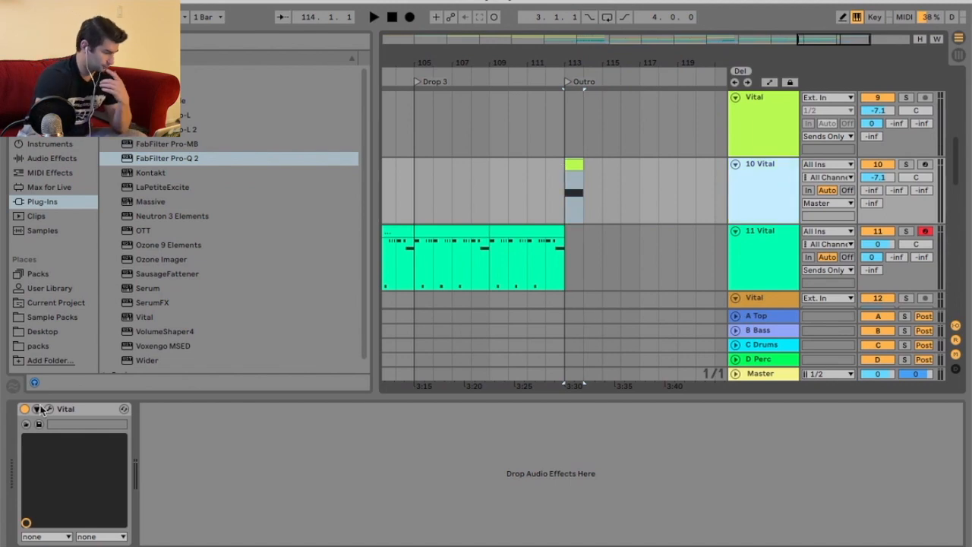
{"action": "key", "text": "super+alt+p"}
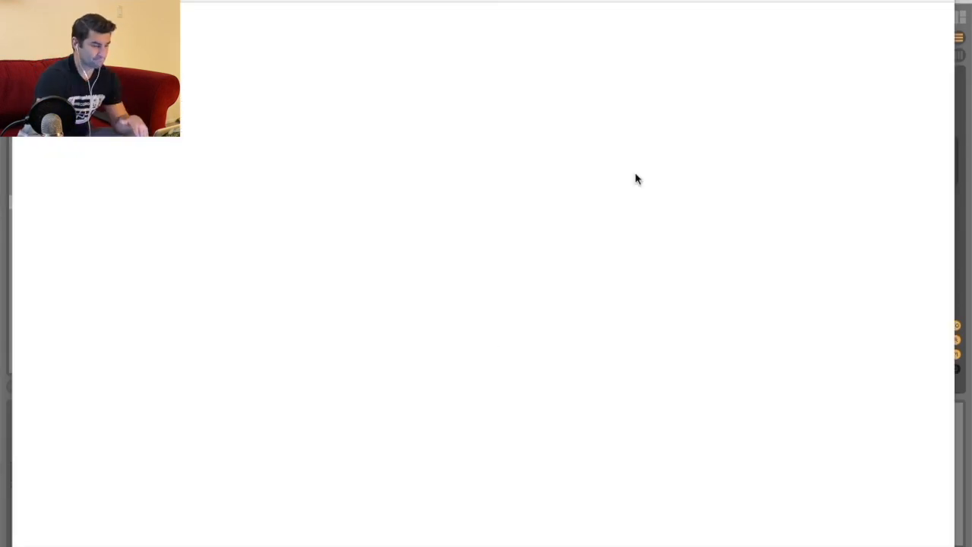
{"action": "left_click", "coordinate": [171, 18]}
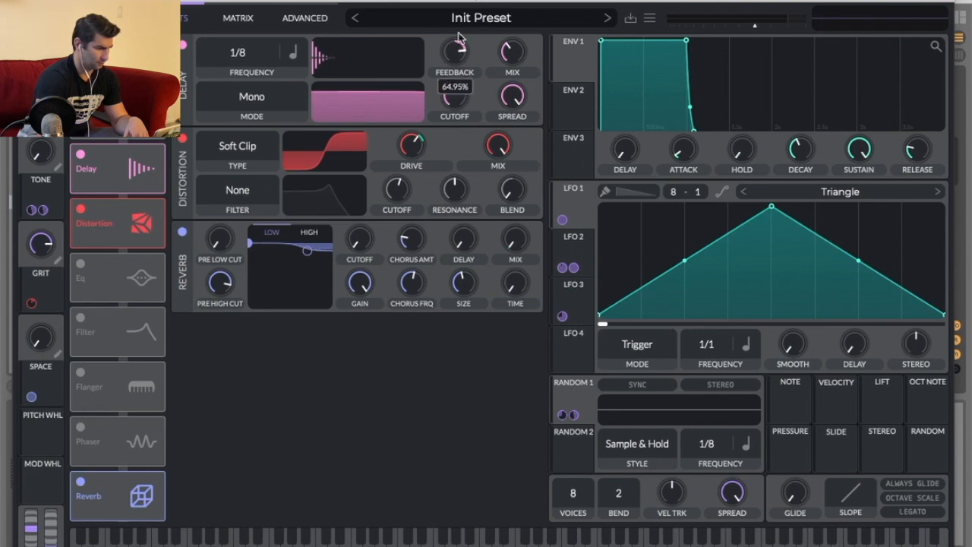
{"action": "left_click_drag", "start_coordinate": [459, 47], "coordinate": [458, 23]}
{"action": "key", "text": "super+alt+p"}
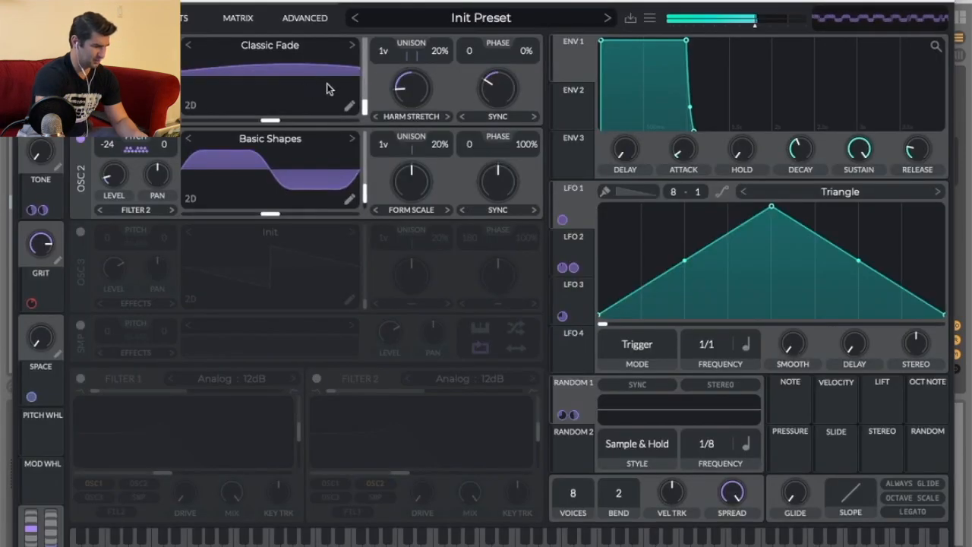
{"action": "left_click", "coordinate": [181, 21]}
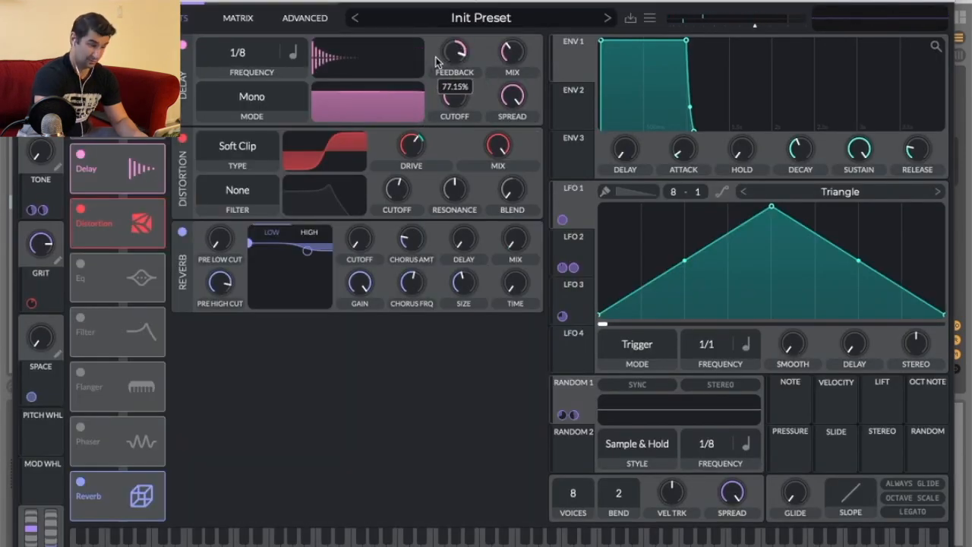
{"action": "left_click_drag", "start_coordinate": [437, 60], "coordinate": [437, 58]}
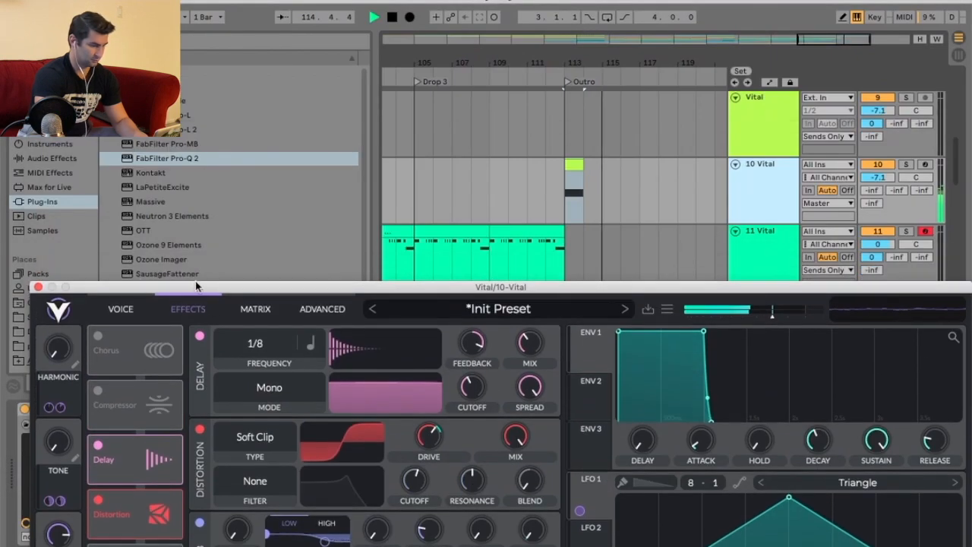
{"action": "left_click", "coordinate": [37, 287]}
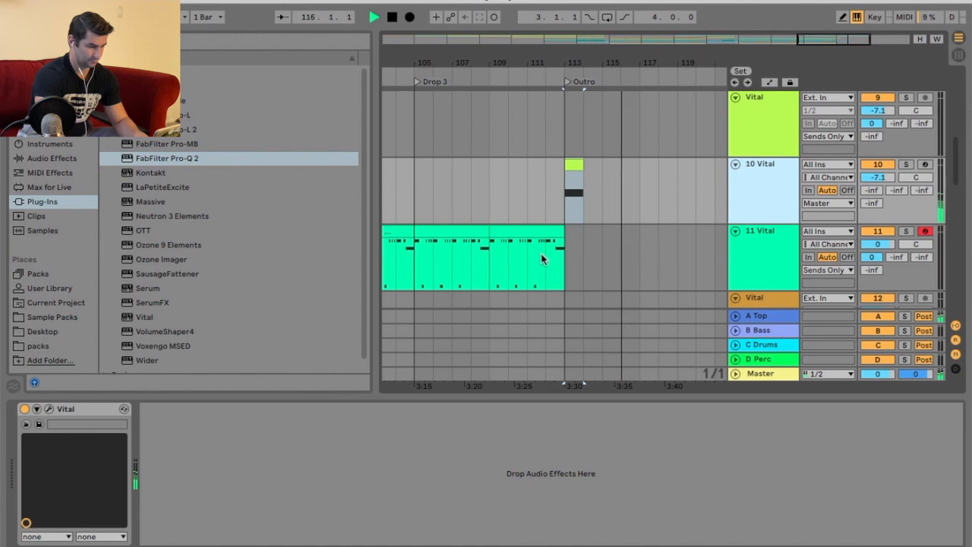
Freeze and flatten the 10 Vital track into audio.
{"action": "key", "text": "space"}
{"action": "right_click", "coordinate": [756, 192]}
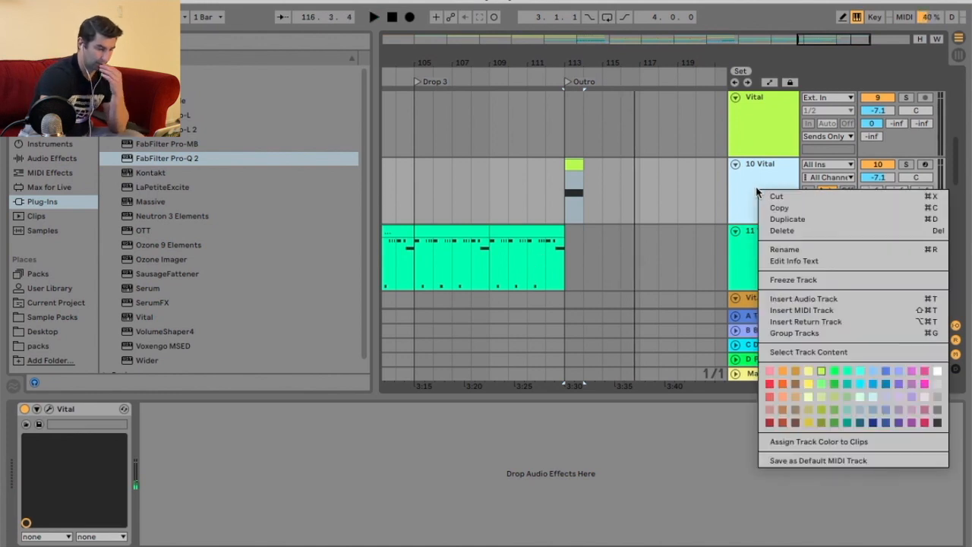
{"action": "left_click", "coordinate": [794, 279]}
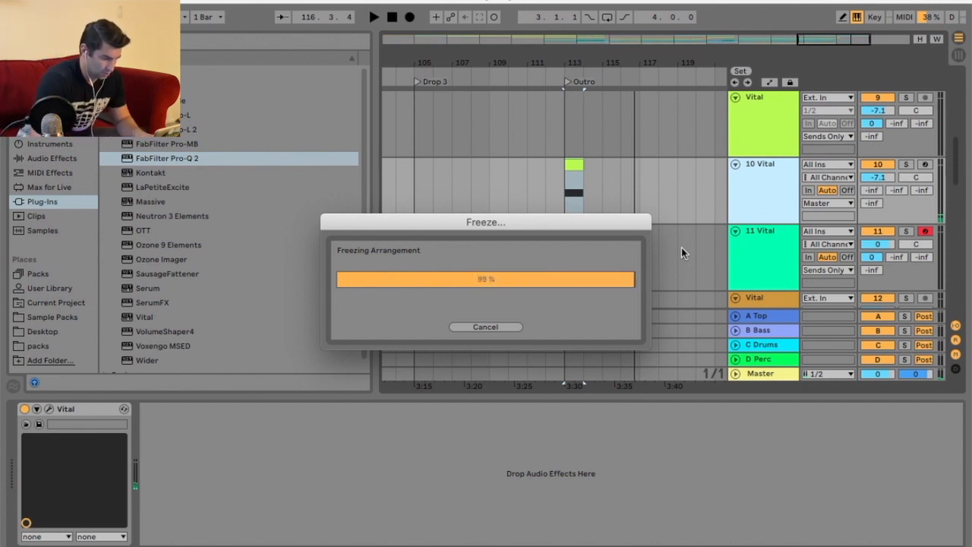
{"action": "right_click", "coordinate": [743, 192]}
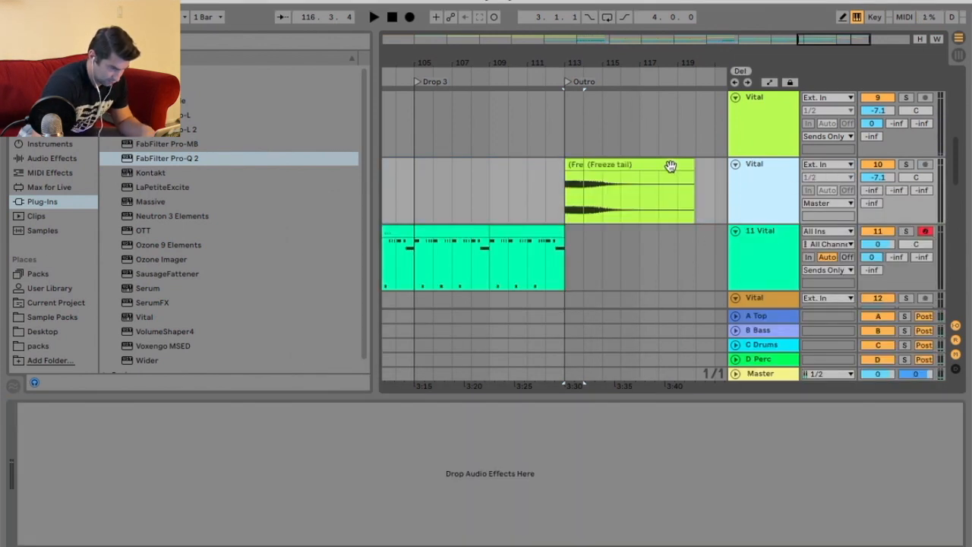
Delete the freeze tail and duplicate the flattened Outro clip to fill the Outro.
{"action": "left_click_drag", "start_coordinate": [577, 168], "coordinate": [635, 164]}
{"action": "left_click", "coordinate": [660, 165]}
{"action": "key", "text": "Delete"}
{"action": "left_click", "coordinate": [616, 164]}
{"action": "key", "text": "super+d"}
{"action": "left_click_drag", "start_coordinate": [649, 63], "coordinate": [650, 32]}
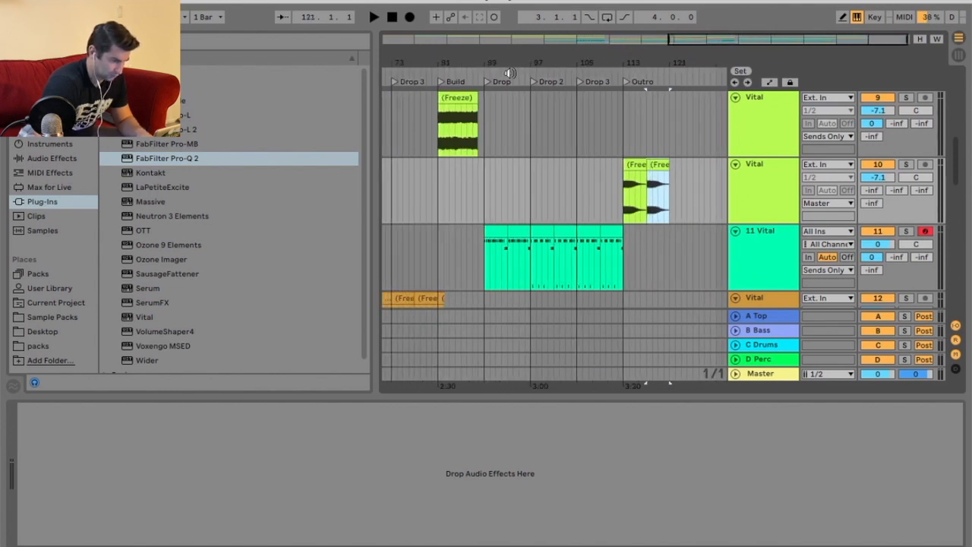
{"action": "left_click", "coordinate": [481, 72]}
{"action": "scroll", "coordinate": [600, 193], "scroll_direction": "up", "scroll_amount": 4}
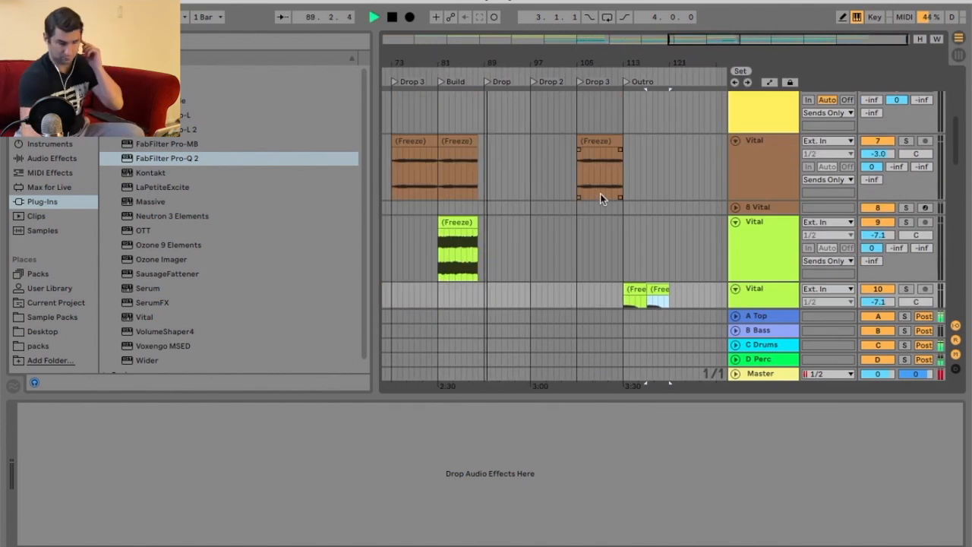
{"action": "scroll", "coordinate": [600, 194], "scroll_direction": "up", "scroll_amount": 8}
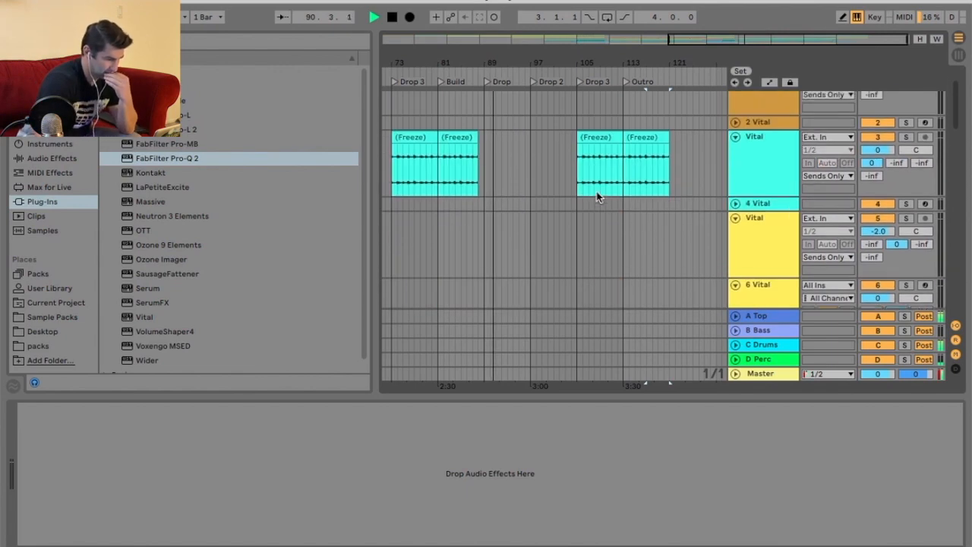
{"action": "scroll", "coordinate": [605, 199], "scroll_direction": "down", "scroll_amount": 10}
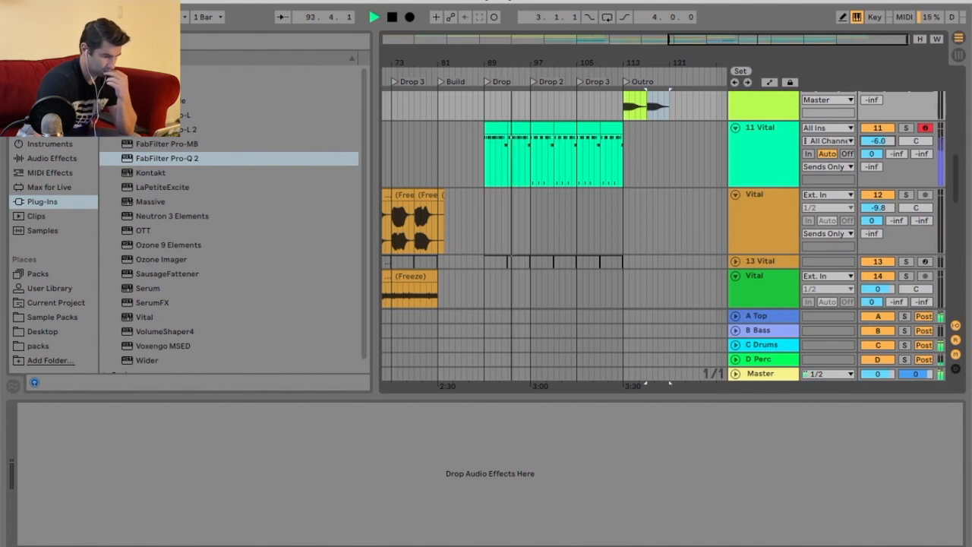
Try lengthening the G-1 notes in the 11 Vital Drop 2 clip's piano roll, then undo the change.
{"action": "left_click_drag", "start_coordinate": [547, 70], "coordinate": [538, 108]}
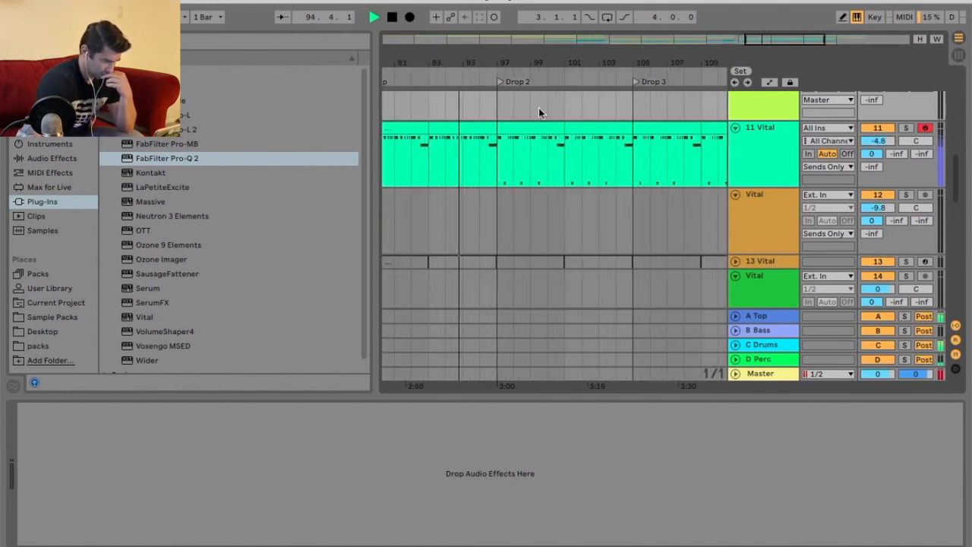
{"action": "left_click", "coordinate": [540, 128]}
{"action": "key", "text": "shift+Tab"}
{"action": "mouse_move", "coordinate": [516, 373]}
{"action": "left_mouse_down"}
{"action": "mouse_move", "coordinate": [527, 281]}
{"action": "mouse_move", "coordinate": [505, 168]}
{"action": "left_mouse_up"}
{"action": "left_click_drag", "start_coordinate": [415, 187], "coordinate": [483, 235]}
{"action": "left_click", "coordinate": [535, 360]}
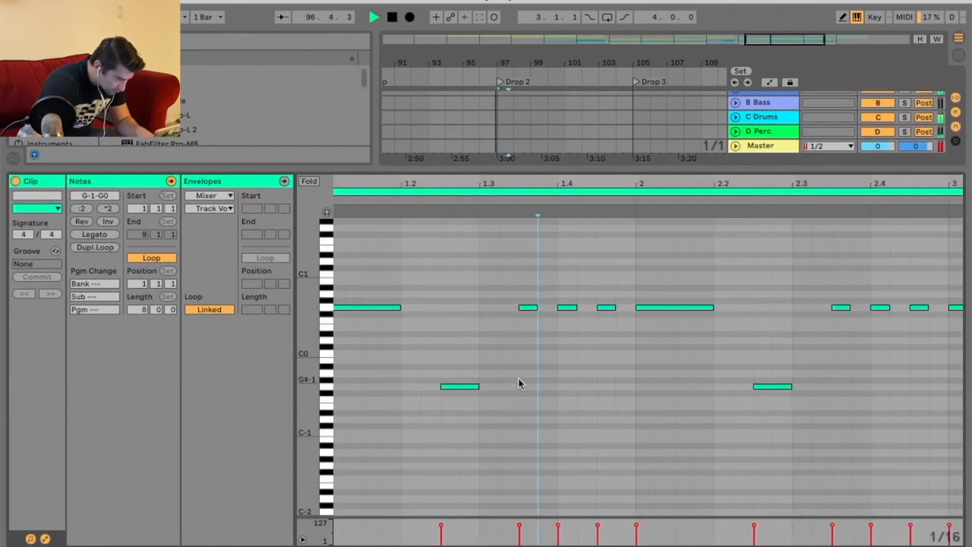
{"action": "left_click_drag", "start_coordinate": [478, 387], "coordinate": [459, 387]}
{"action": "double_click", "coordinate": [487, 388]}
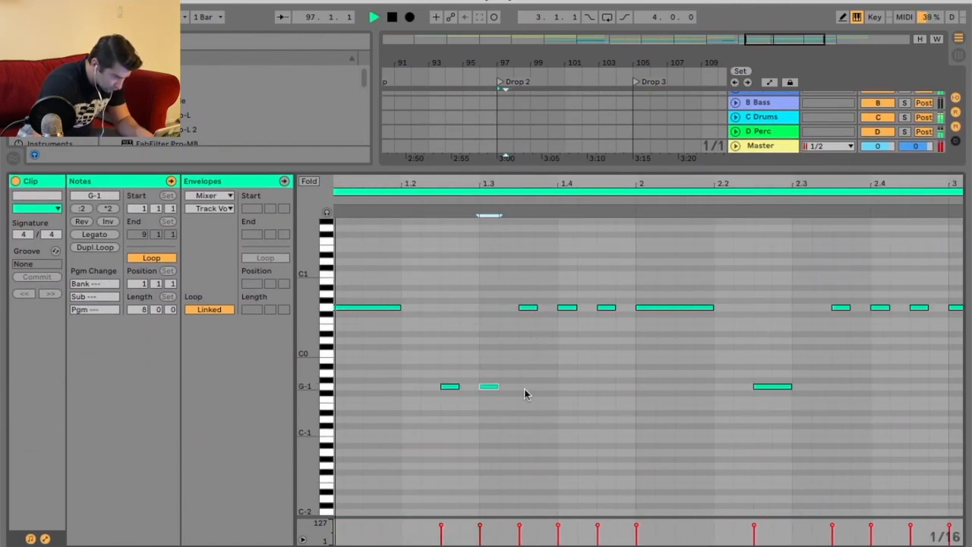
{"action": "left_click_drag", "start_coordinate": [460, 387], "coordinate": [497, 388]}
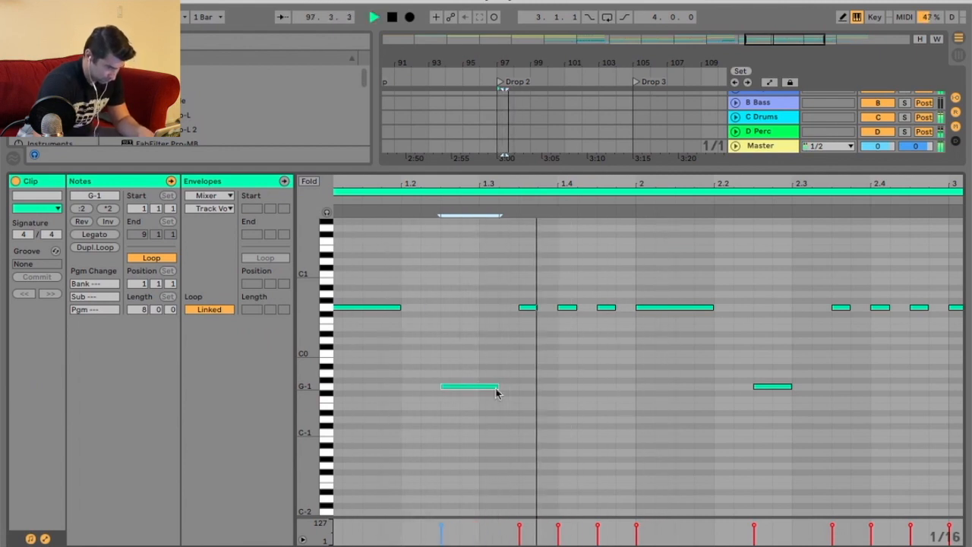
{"action": "key", "text": "space"}
{"action": "key", "text": "space"}
{"action": "left_click_drag", "start_coordinate": [495, 387], "coordinate": [519, 387]}
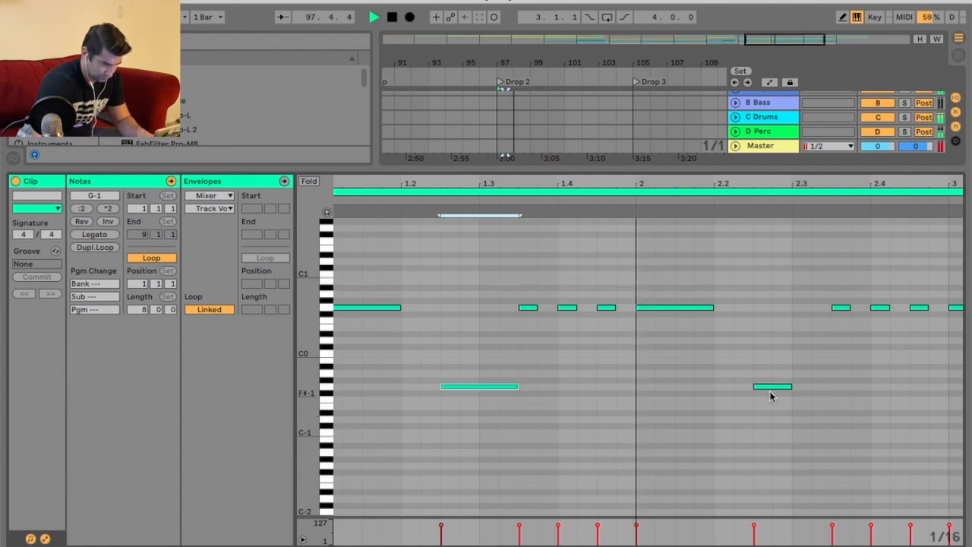
{"action": "left_click_drag", "start_coordinate": [790, 386], "coordinate": [831, 387]}
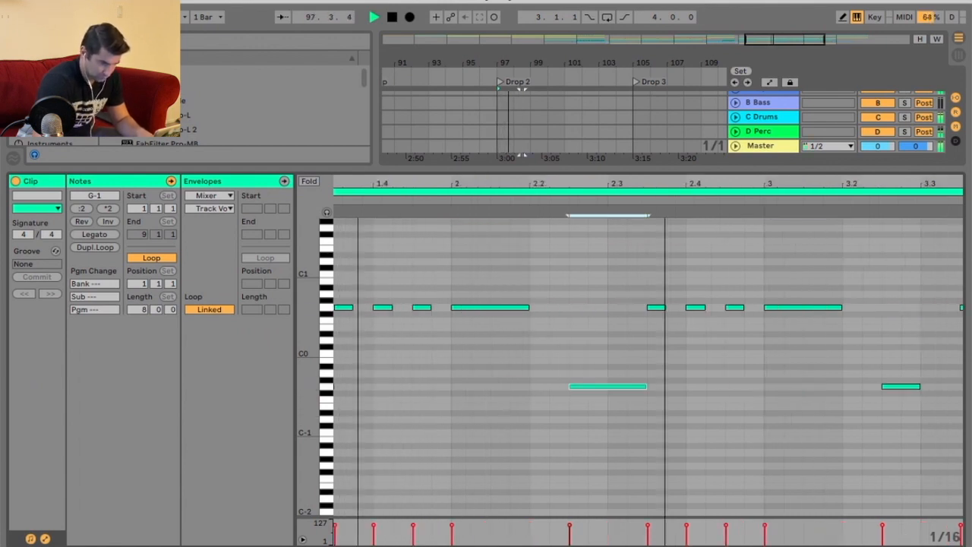
{"action": "key", "text": "minus"}
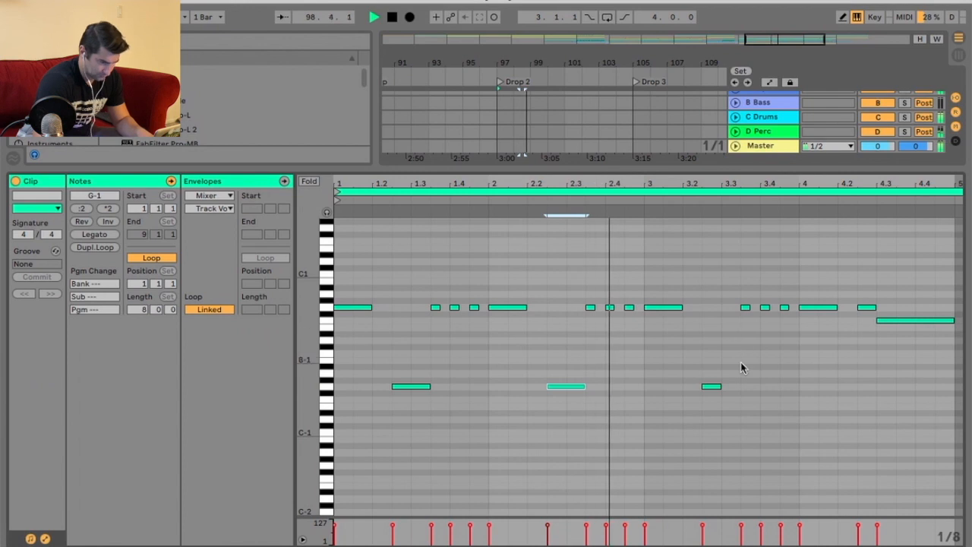
{"action": "key", "text": "space"}
{"action": "key", "text": "super+z"}
{"action": "key", "text": "space"}
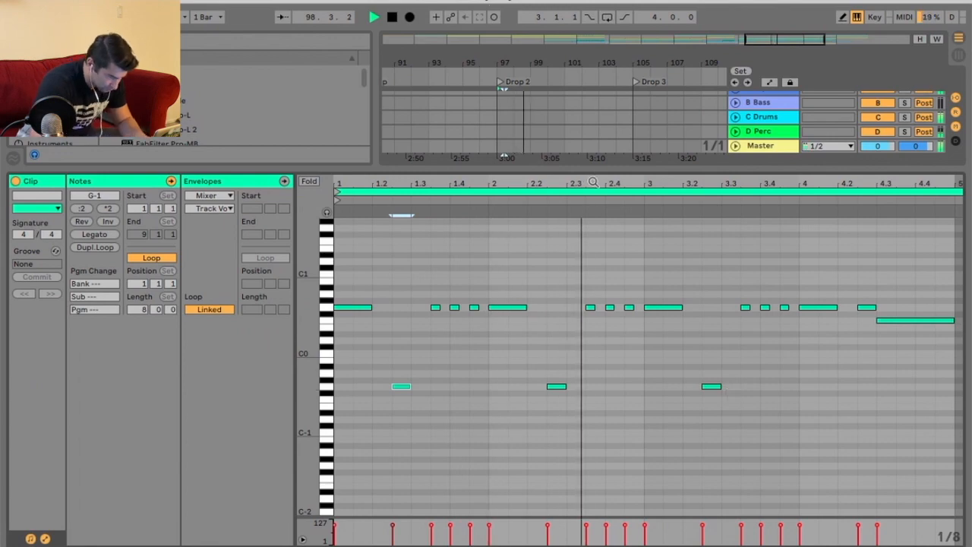
Duplicate the 11 Vital track.
{"action": "left_click_drag", "start_coordinate": [597, 167], "coordinate": [602, 292]}
{"action": "left_click", "coordinate": [650, 98]}
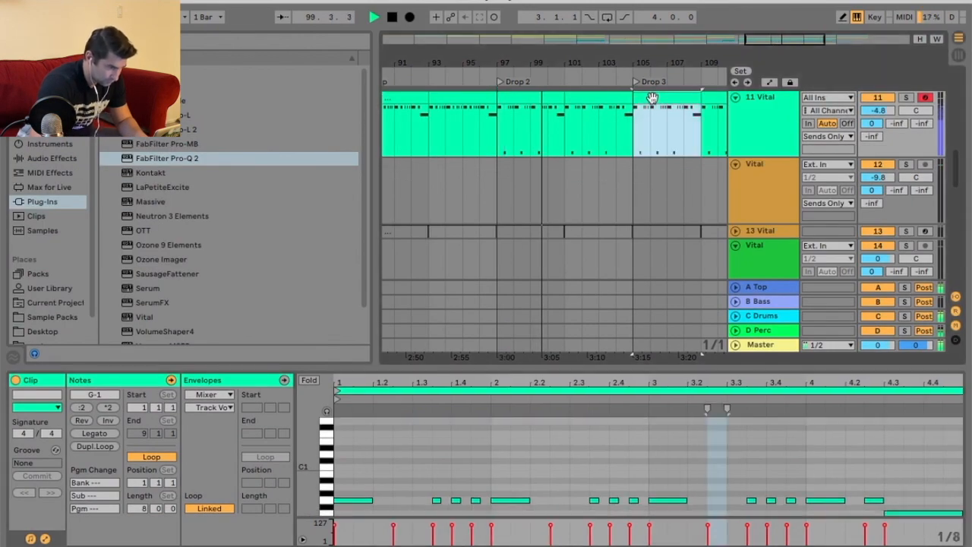
{"action": "left_click_drag", "start_coordinate": [654, 65], "coordinate": [662, 54]}
{"action": "key", "text": "space"}
{"action": "right_click", "coordinate": [776, 114]}
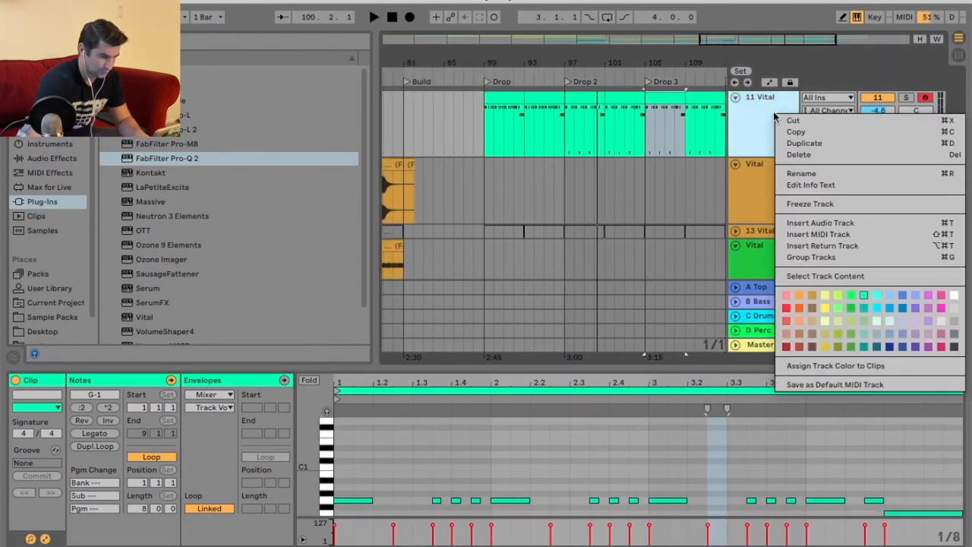
{"action": "left_click", "coordinate": [804, 143]}
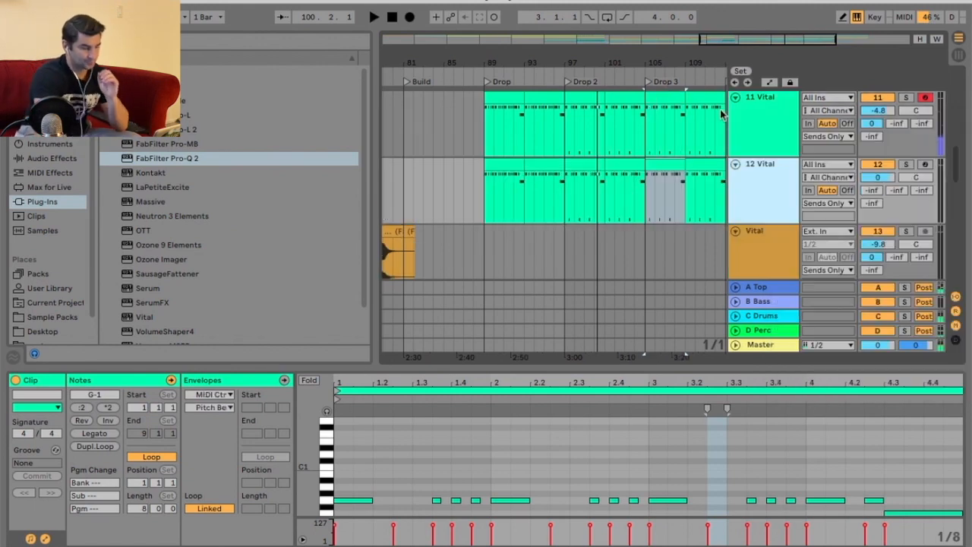
Deactivate the copied clips from the Drop through the first half of Drop 3 on the 12 Vital track.
{"action": "left_click_drag", "start_coordinate": [549, 62], "coordinate": [536, 52]}
{"action": "left_click_drag", "start_coordinate": [442, 168], "coordinate": [623, 171]}
{"action": "right_click", "coordinate": [584, 171]}
{"action": "left_click", "coordinate": [653, 286]}
{"action": "left_click", "coordinate": [735, 163]}
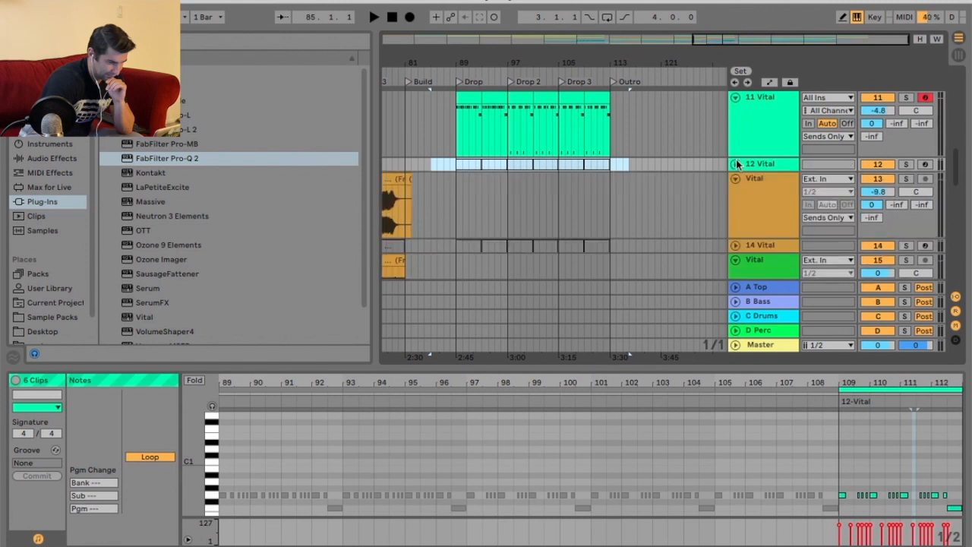
Freeze and flatten the 11 Vital track.
{"action": "right_click", "coordinate": [757, 110]}
{"action": "left_click", "coordinate": [794, 198]}
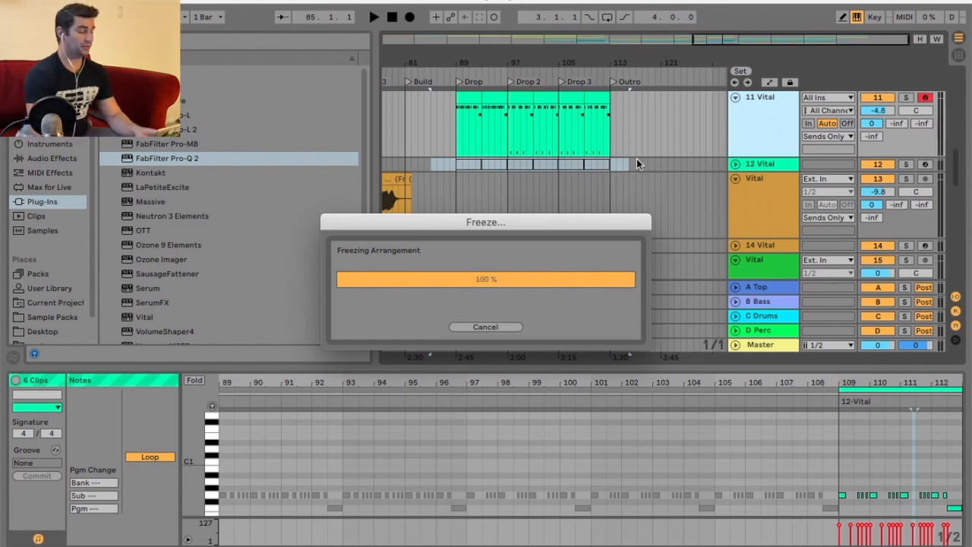
{"action": "right_click", "coordinate": [776, 119]}
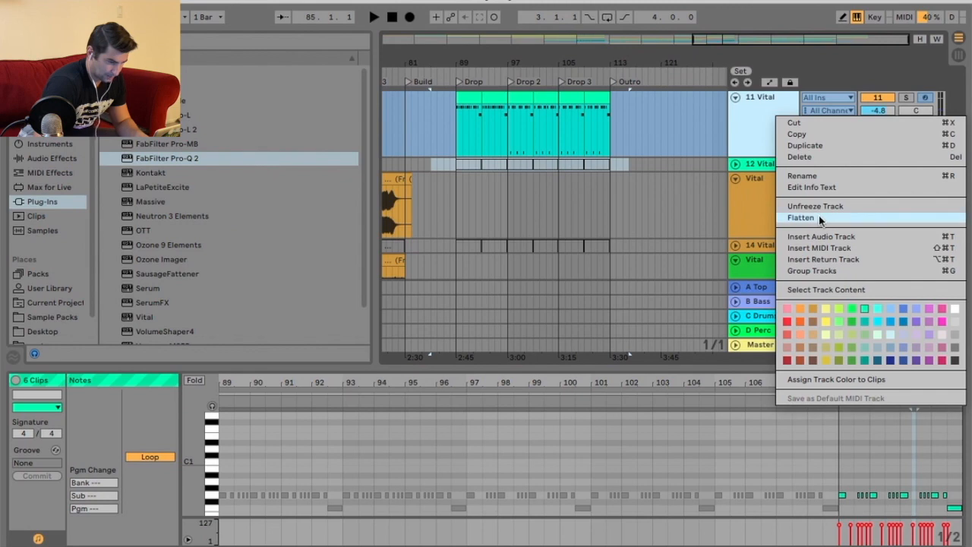
{"action": "left_click", "coordinate": [456, 75]}
{"action": "left_click_drag", "start_coordinate": [457, 63], "coordinate": [561, 61]}
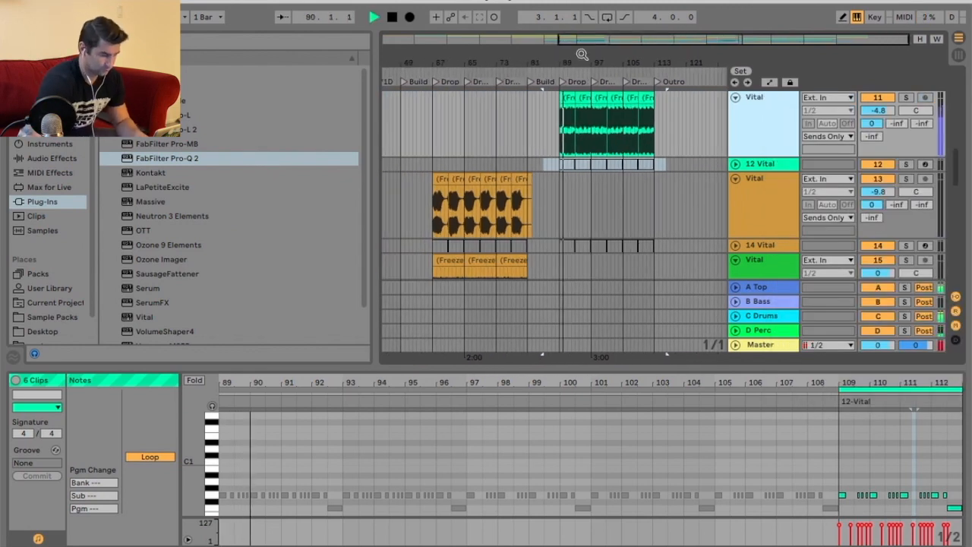
Lower the track 29 Vital volume to -26.4 dB.
{"action": "scroll", "coordinate": [676, 165], "scroll_direction": "down", "scroll_amount": 10}
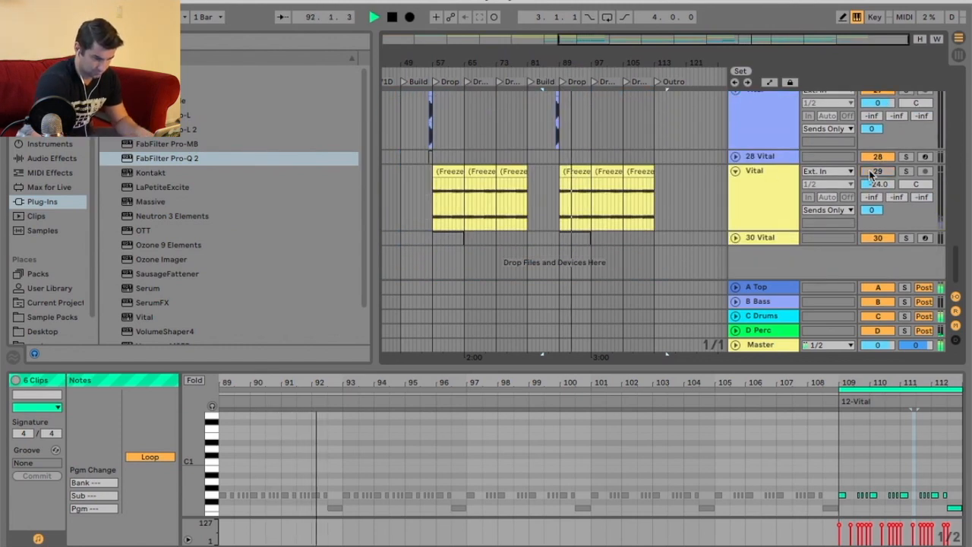
{"action": "left_click_drag", "start_coordinate": [877, 183], "coordinate": [877, 190]}
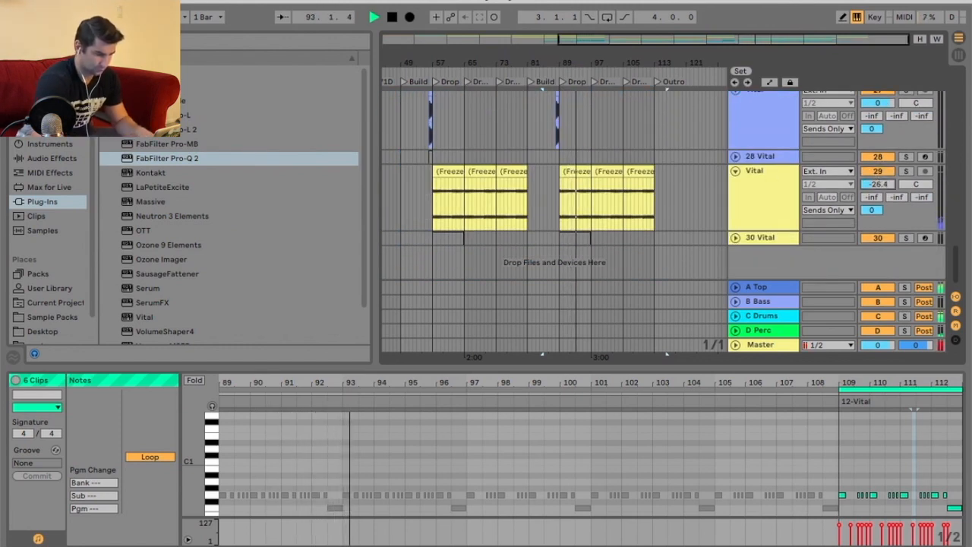
Set the gain of the frozen clip at the earlier Drop 3 on track 7 to -8 dB.
{"action": "scroll", "coordinate": [660, 163], "scroll_direction": "up", "scroll_amount": 6}
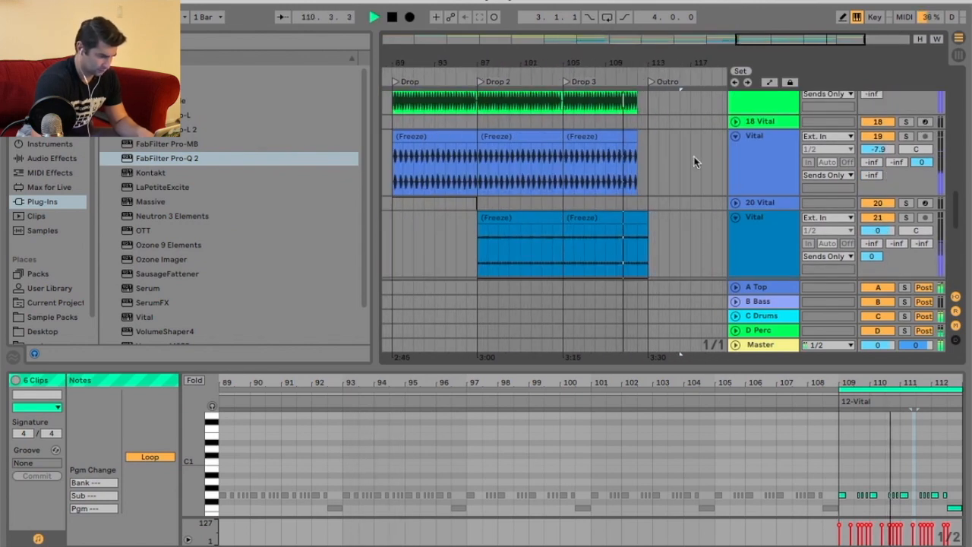
{"action": "scroll", "coordinate": [694, 158], "scroll_direction": "up", "scroll_amount": 5}
{"action": "scroll", "coordinate": [694, 160], "scroll_direction": "up", "scroll_amount": 4}
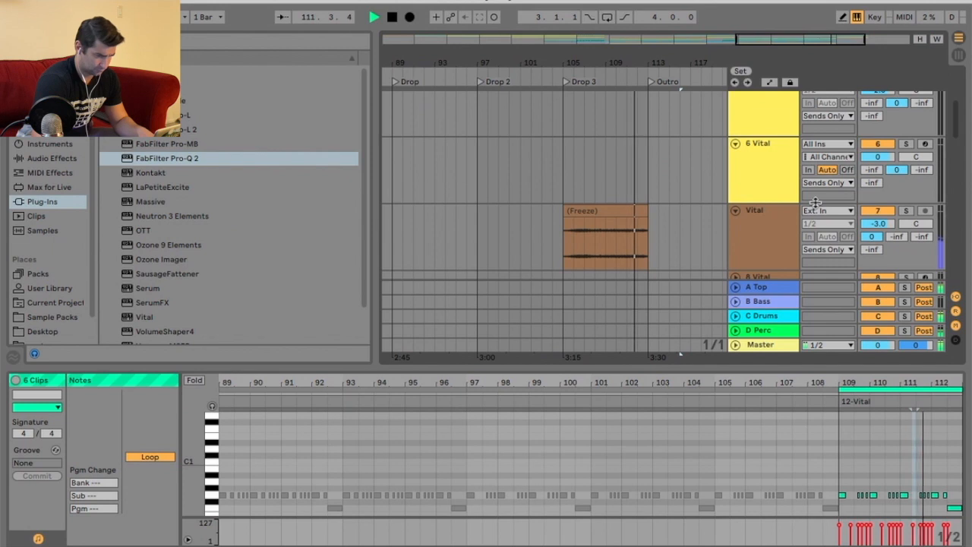
{"action": "left_click_drag", "start_coordinate": [631, 65], "coordinate": [634, 58]}
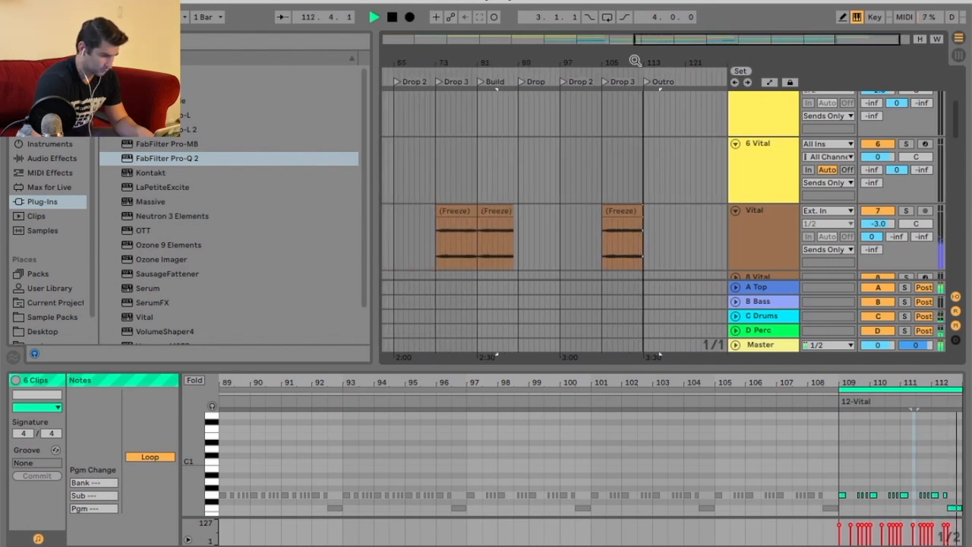
{"action": "key", "text": "space"}
{"action": "left_click", "coordinate": [451, 212]}
{"action": "left_click", "coordinate": [132, 504]}
{"action": "type", "text": "-5"}
{"action": "key", "text": "Return"}
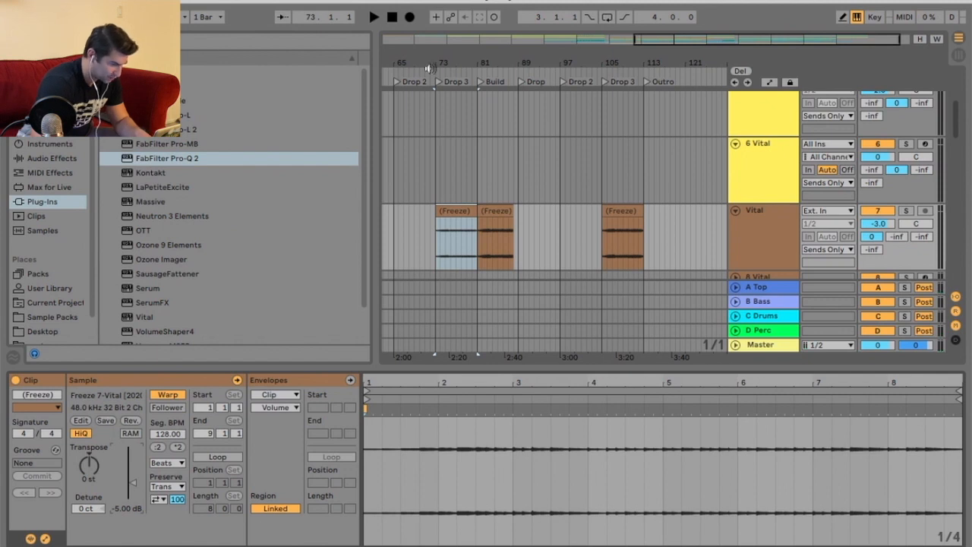
{"action": "key", "text": "space"}
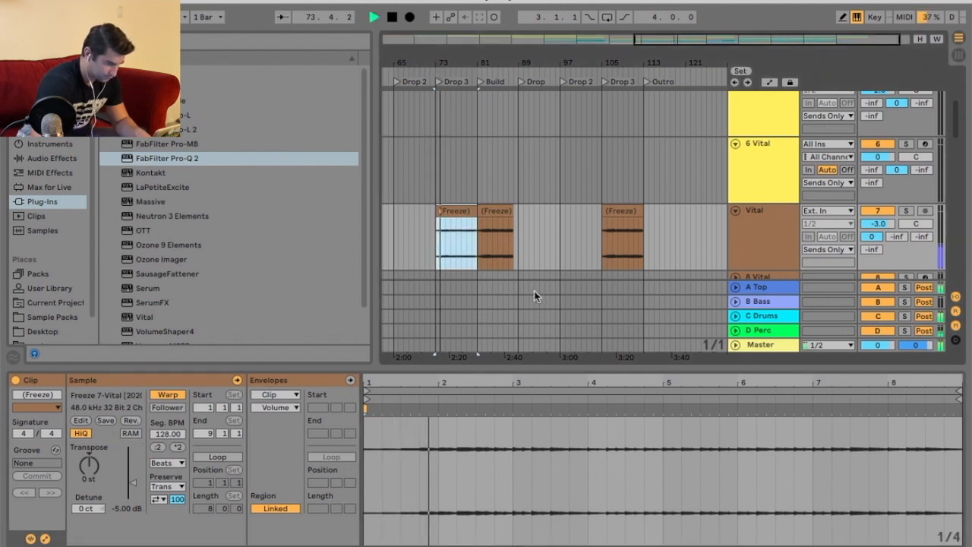
{"action": "left_click", "coordinate": [128, 510]}
{"action": "type", "text": "-7"}
{"action": "key", "text": "Return"}
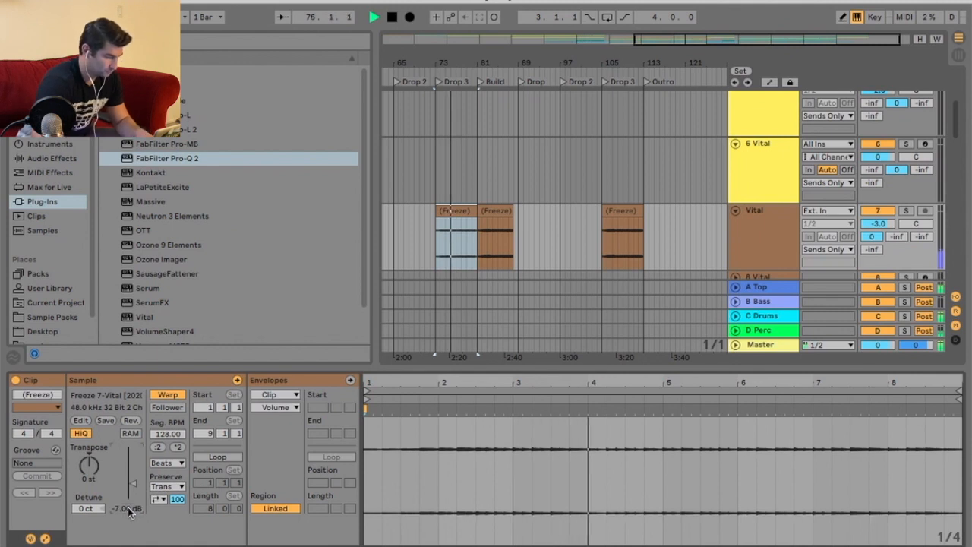
{"action": "type", "text": "-8"}
{"action": "key", "text": "Return"}
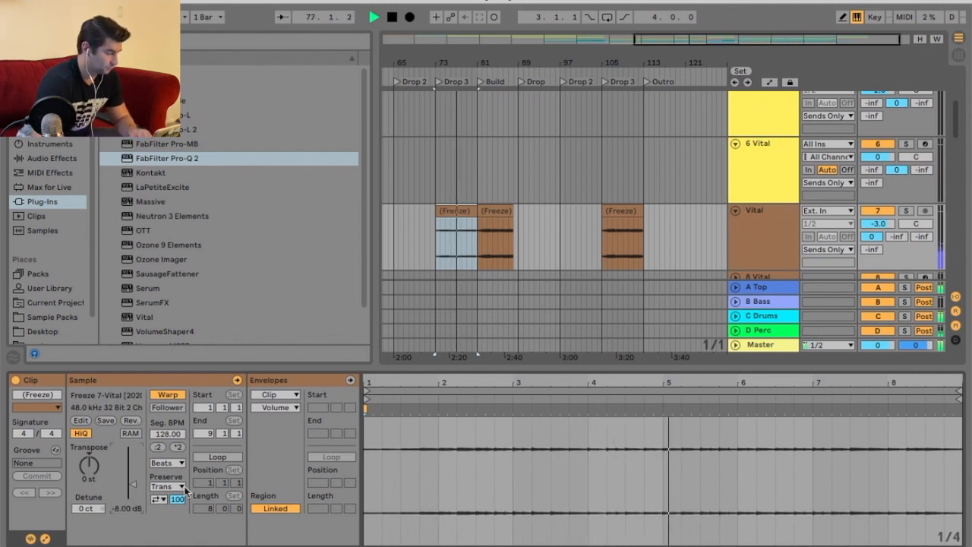
Route the output of the track 10 Vital to Sends Only.
{"action": "left_click", "coordinate": [621, 220]}
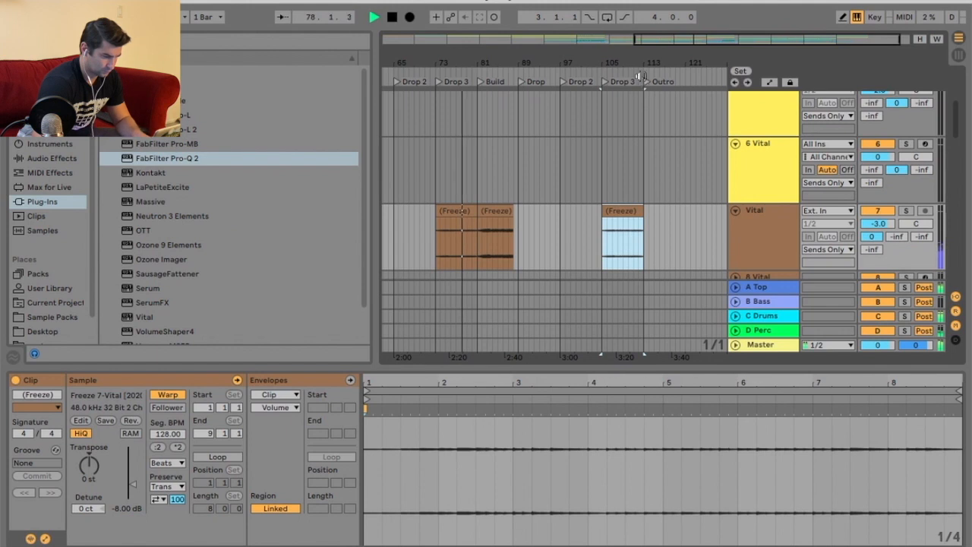
{"action": "left_click", "coordinate": [639, 77]}
{"action": "left_click", "coordinate": [617, 80]}
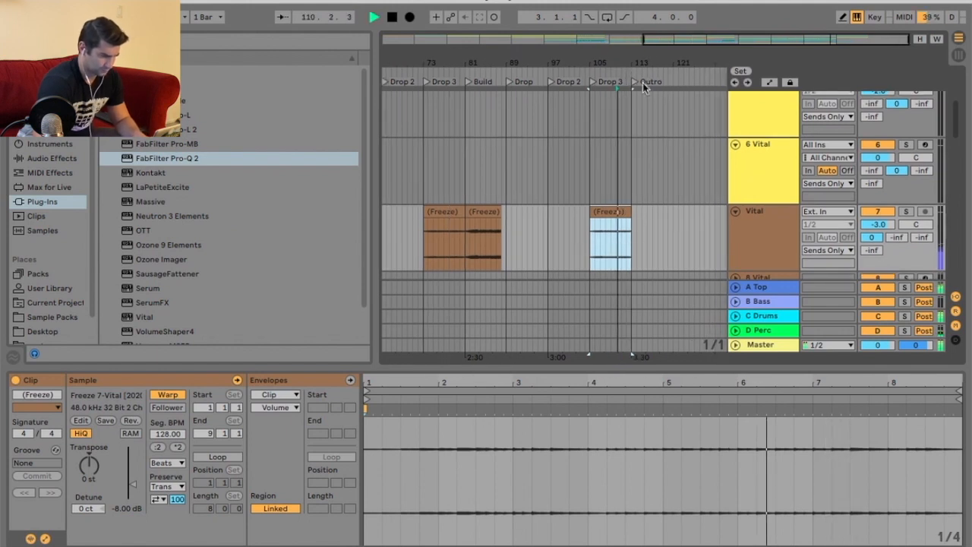
{"action": "left_click_drag", "start_coordinate": [650, 62], "coordinate": [651, 75]}
{"action": "left_click", "coordinate": [604, 83]}
{"action": "scroll", "coordinate": [637, 136], "scroll_direction": "up", "scroll_amount": 5}
{"action": "scroll", "coordinate": [673, 139], "scroll_direction": "down", "scroll_amount": 5}
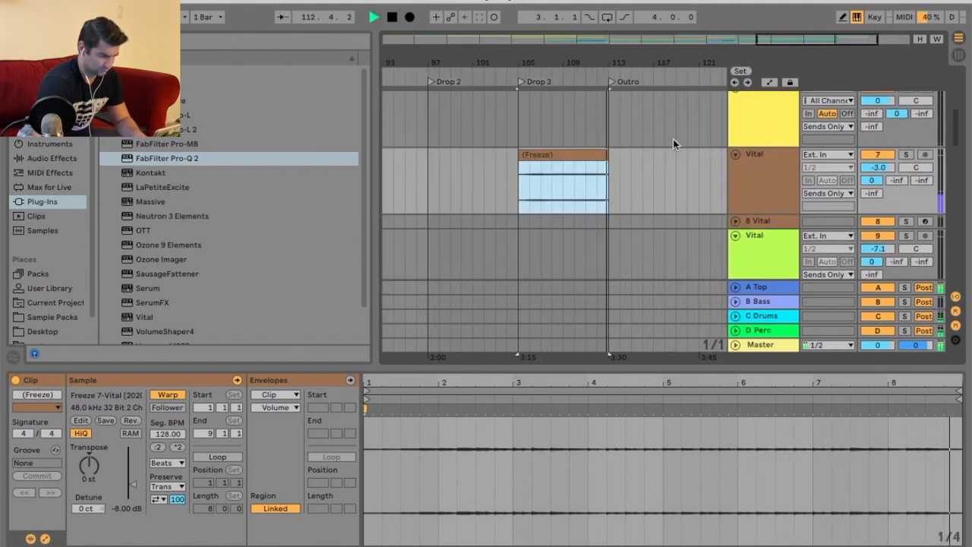
{"action": "scroll", "coordinate": [673, 139], "scroll_direction": "down", "scroll_amount": 5}
{"action": "scroll", "coordinate": [672, 139], "scroll_direction": "up", "scroll_amount": 1}
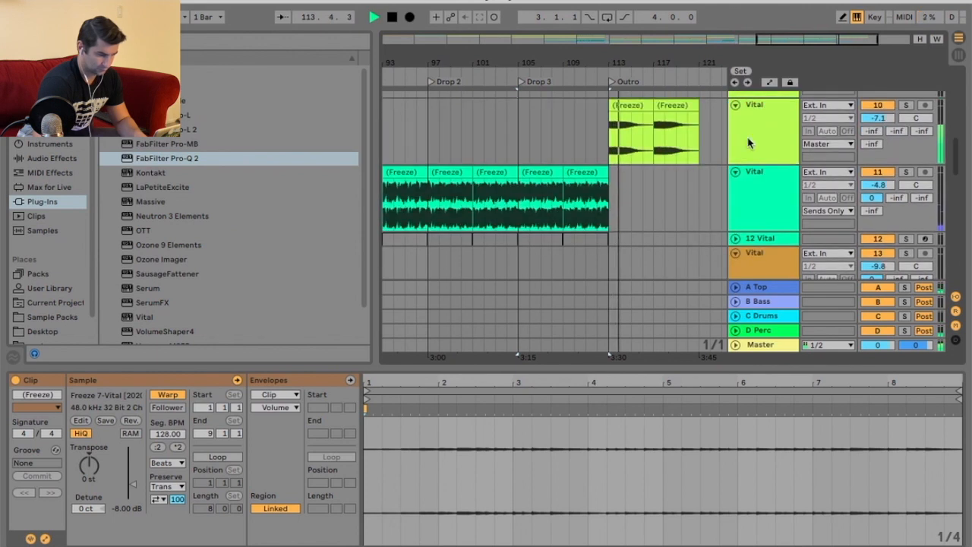
{"action": "left_click", "coordinate": [829, 141]}
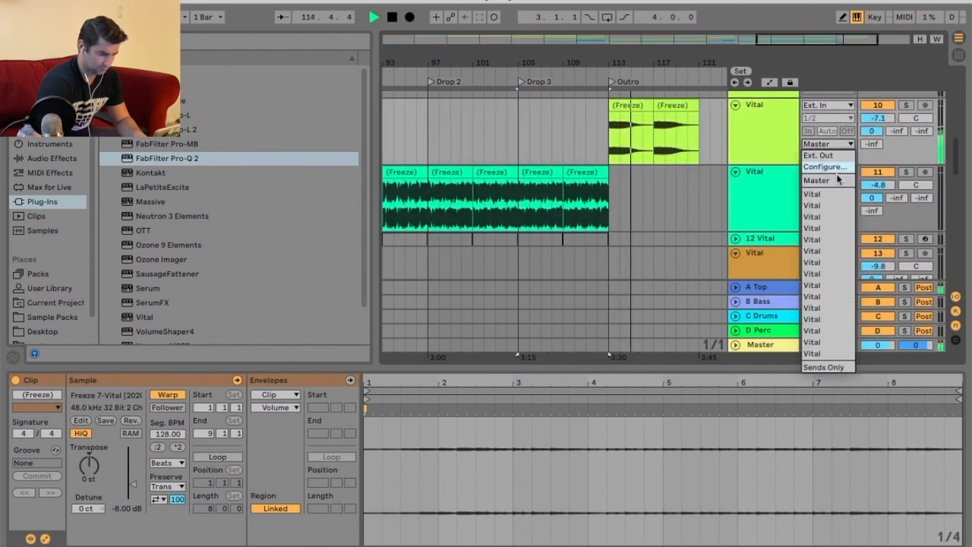
{"action": "left_click", "coordinate": [829, 367]}
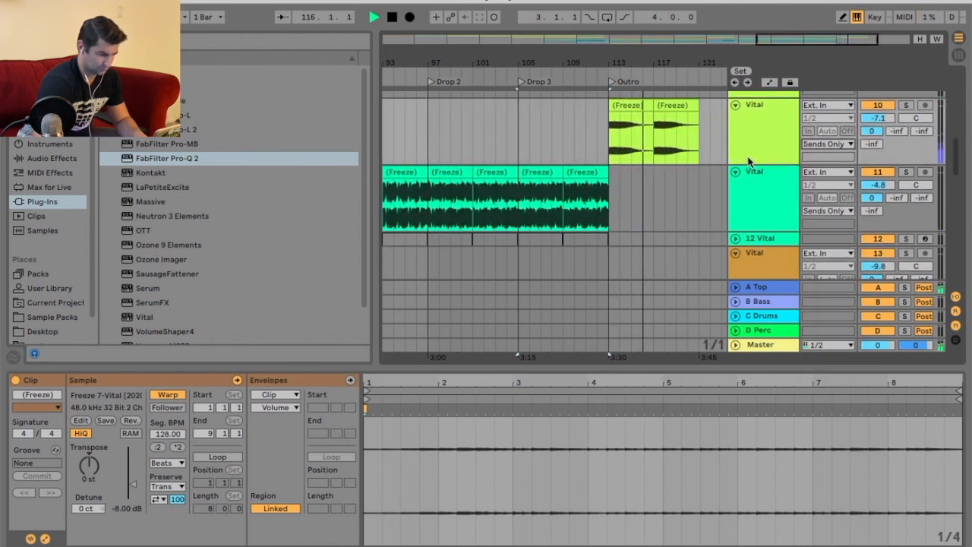
Duplicate the last frozen Outro clip on track 10.
{"action": "left_click_drag", "start_coordinate": [694, 67], "coordinate": [609, 81]}
{"action": "scroll", "coordinate": [632, 169], "scroll_direction": "up", "scroll_amount": 2}
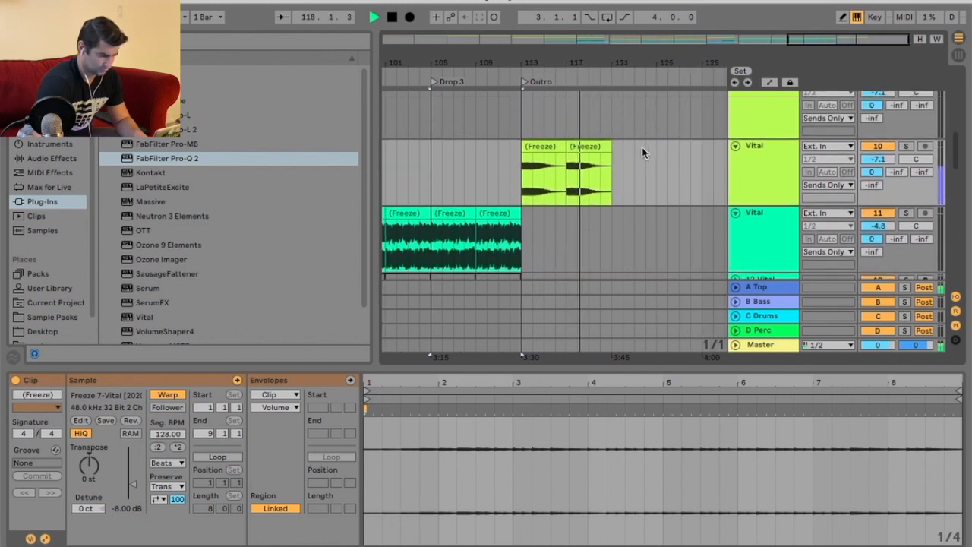
{"action": "scroll", "coordinate": [644, 150], "scroll_direction": "up", "scroll_amount": 10}
{"action": "left_click", "coordinate": [586, 143]}
{"action": "key", "text": "super+d"}
Set the grid to 1/4 and trim the last frozen clip on track 3 to end shortly before bar 122.
{"action": "left_click_drag", "start_coordinate": [672, 57], "coordinate": [666, 160]}
{"action": "right_click", "coordinate": [666, 161]}
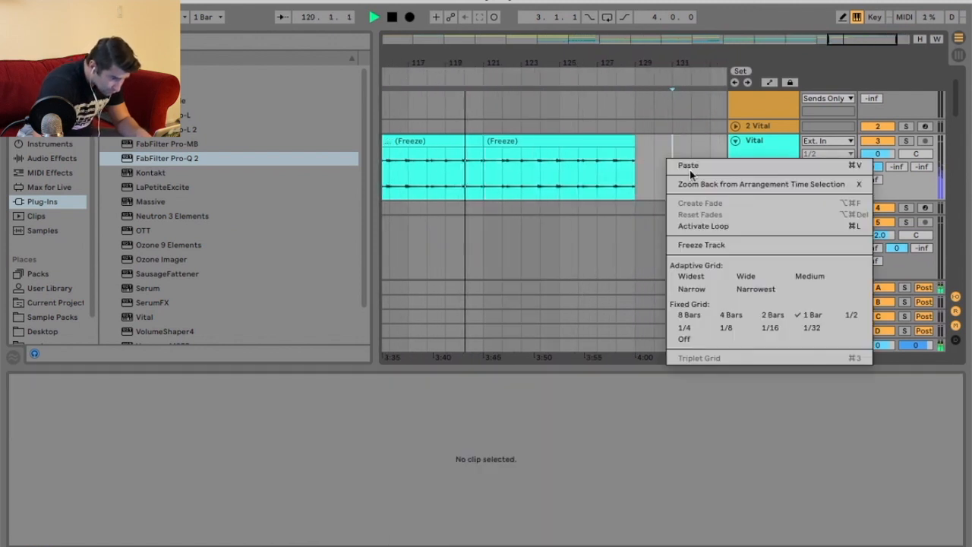
{"action": "left_click", "coordinate": [692, 333]}
{"action": "left_click_drag", "start_coordinate": [552, 63], "coordinate": [564, 135]}
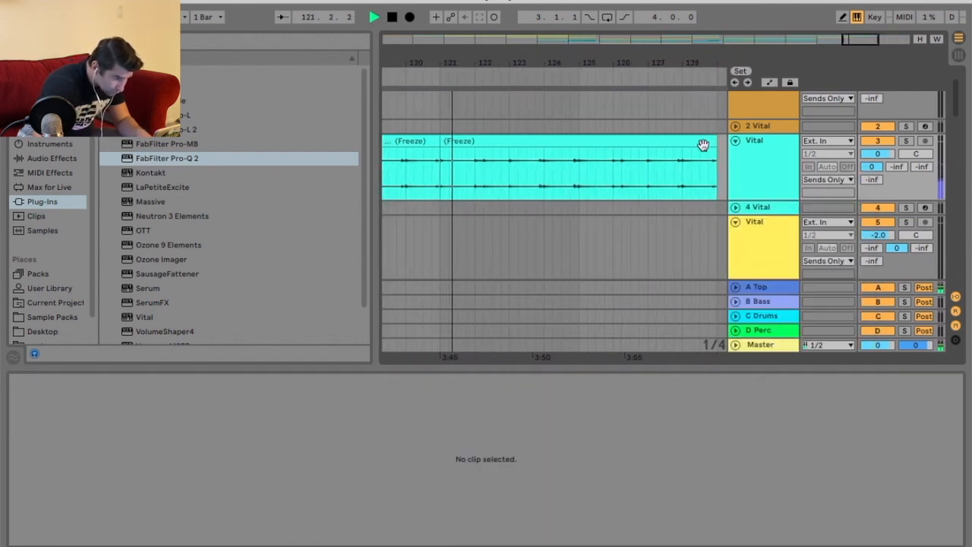
{"action": "left_click_drag", "start_coordinate": [703, 145], "coordinate": [475, 145]}
Add an End locator at bar 121 near the end of the last clip.
{"action": "key", "text": "space"}
{"action": "left_click", "coordinate": [468, 78]}
{"action": "key", "text": "space"}
{"action": "left_click_drag", "start_coordinate": [460, 66], "coordinate": [514, 67]}
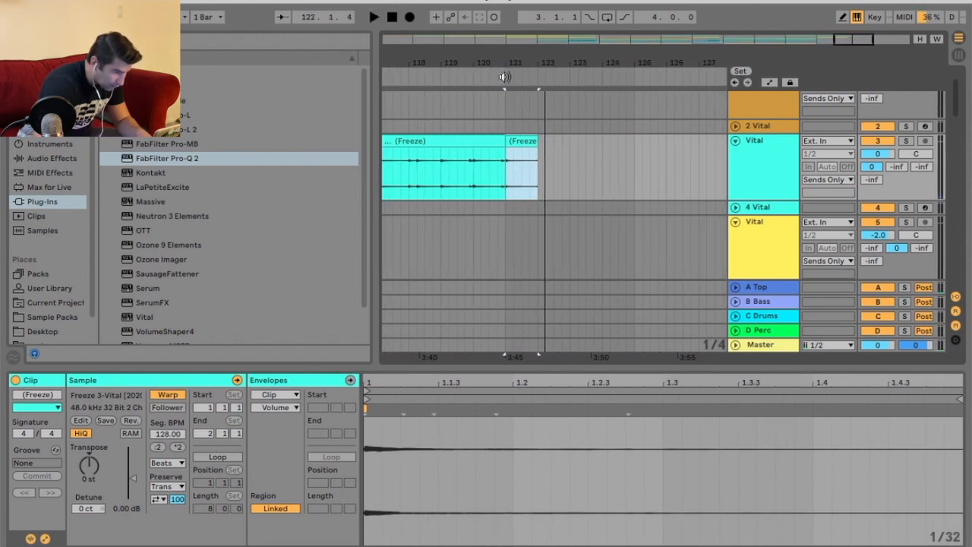
{"action": "right_click", "coordinate": [505, 77]}
{"action": "left_click", "coordinate": [533, 115]}
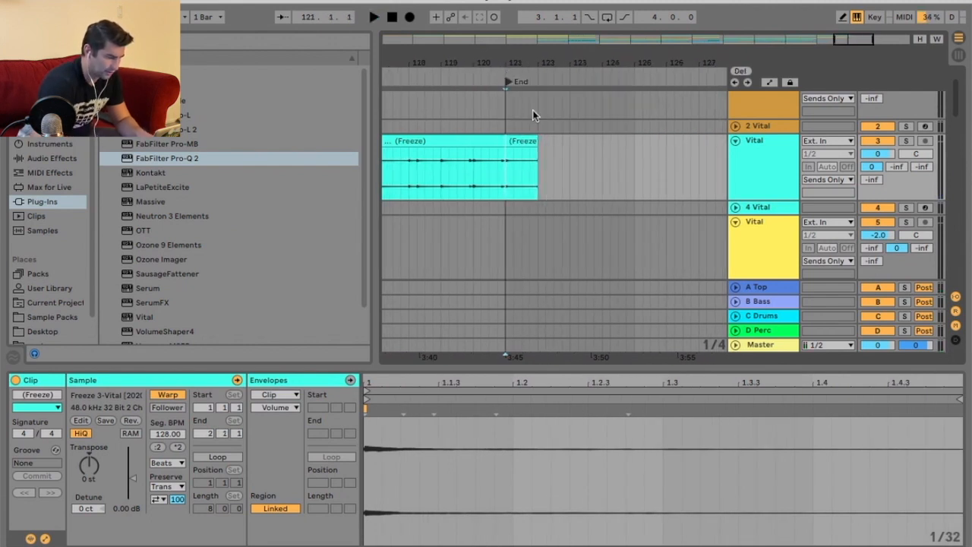
Add a second locator at bar 122 and name it FIN.
{"action": "left_click", "coordinate": [535, 73]}
{"action": "left_click_drag", "start_coordinate": [546, 65], "coordinate": [547, 68]}
{"action": "key", "text": "space"}
{"action": "right_click", "coordinate": [562, 75]}
{"action": "left_click", "coordinate": [600, 114]}
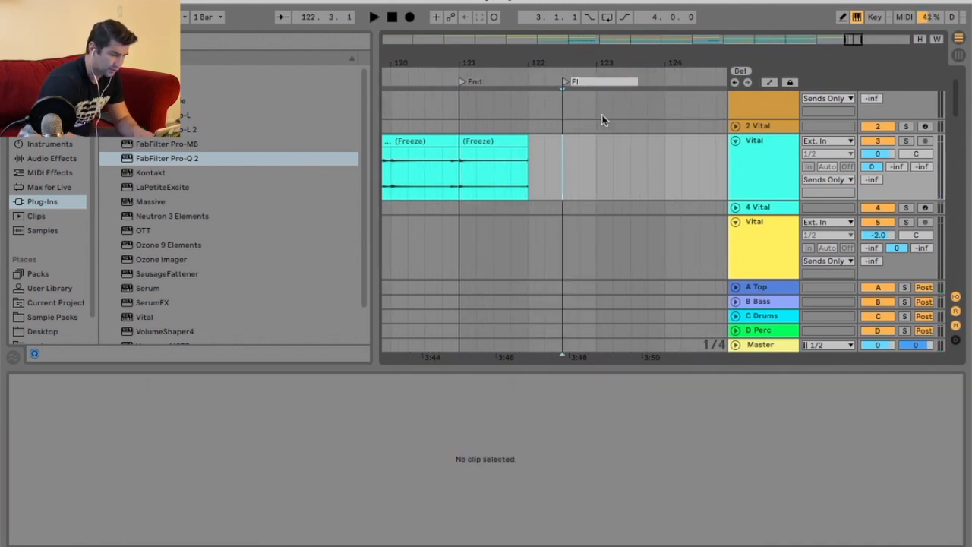
{"action": "type", "text": "N"}
{"action": "key", "text": "Return"}
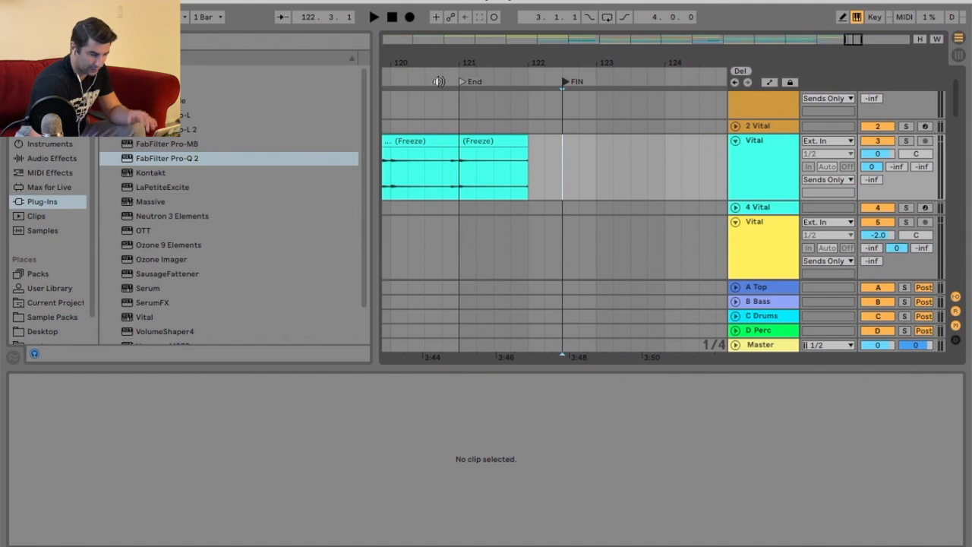
Automate the Master volume to fade from 0 dB down to silence at the FIN locator.
{"action": "left_click", "coordinate": [426, 81]}
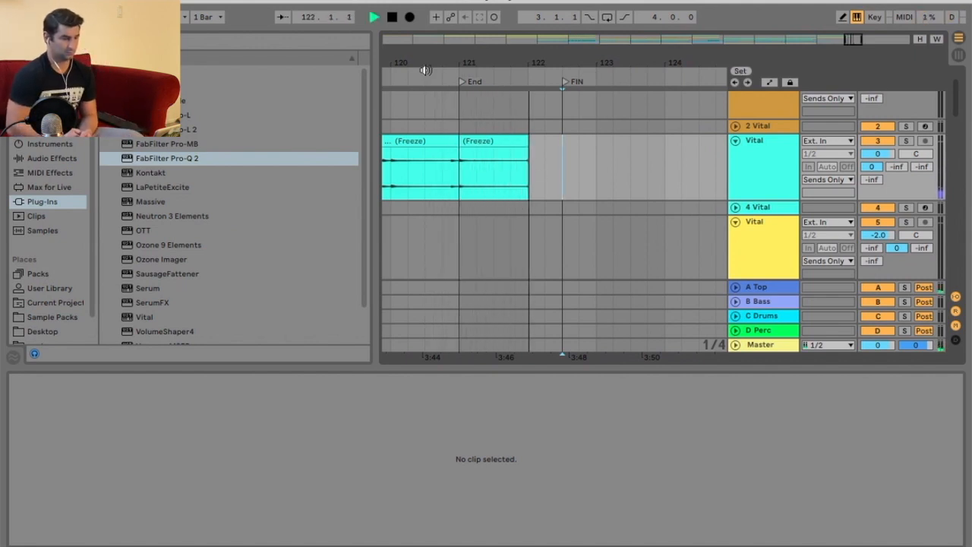
{"action": "key", "text": "space"}
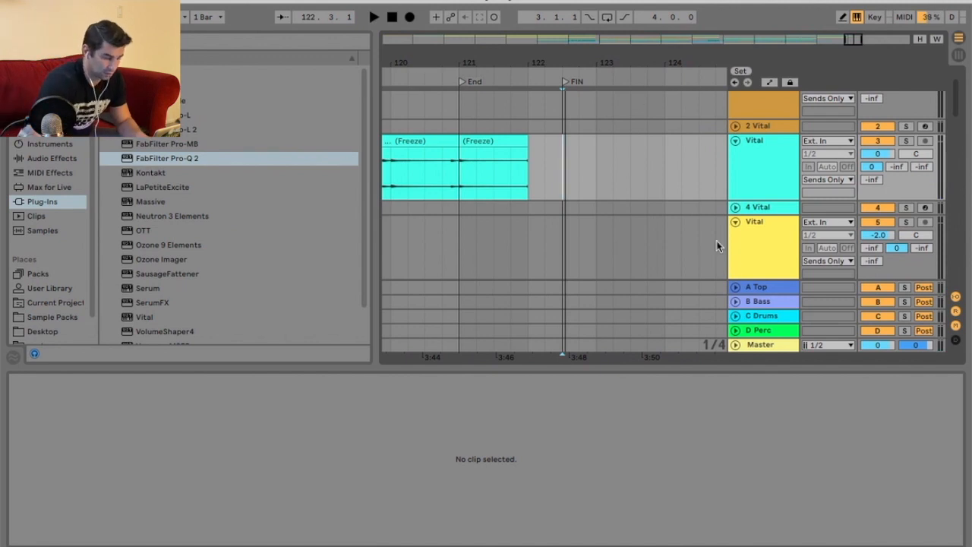
{"action": "right_click", "coordinate": [882, 345]}
{"action": "left_click", "coordinate": [877, 353]}
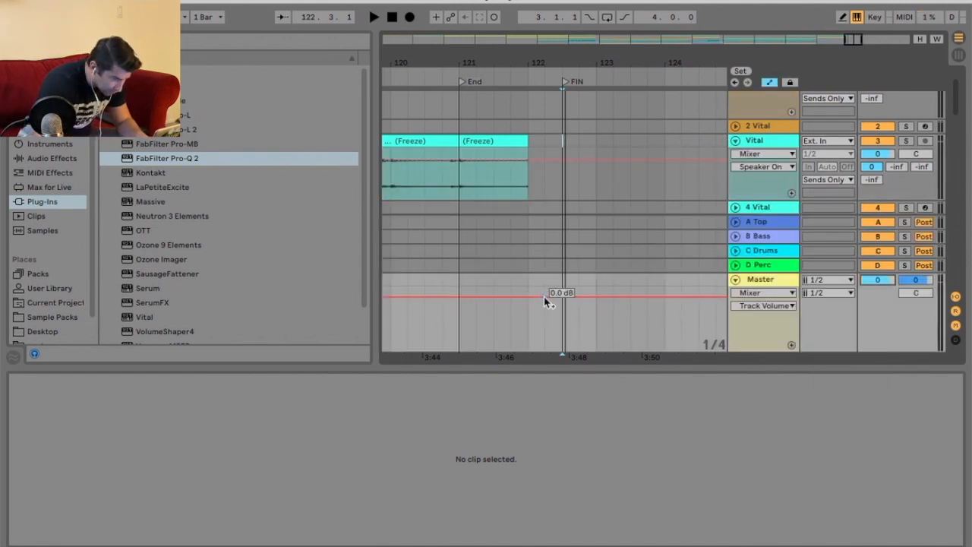
{"action": "left_click", "coordinate": [560, 296]}
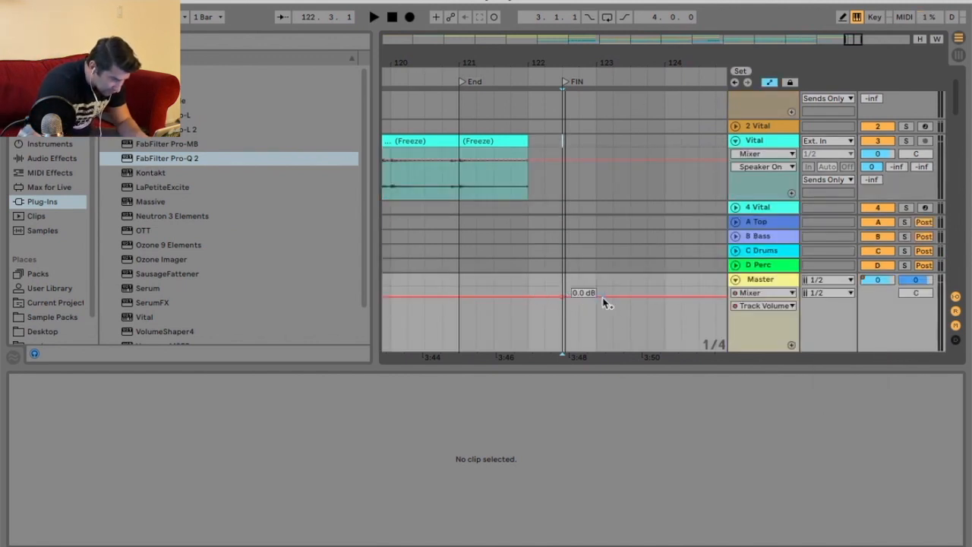
{"action": "left_click", "coordinate": [528, 297]}
{"action": "left_click_drag", "start_coordinate": [561, 297], "coordinate": [561, 349]}
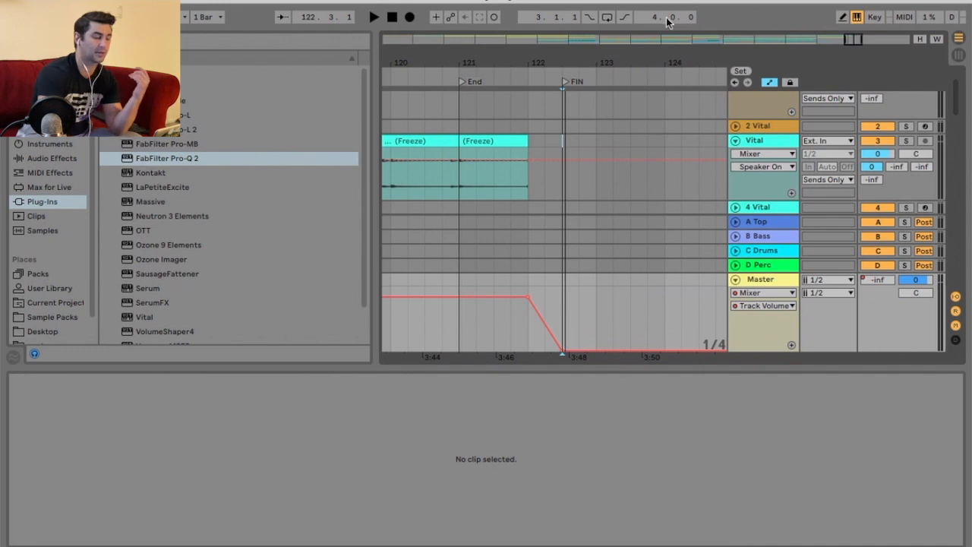
Play back the ending to review the fade-out.
{"action": "left_click_drag", "start_coordinate": [651, 63], "coordinate": [650, 60]}
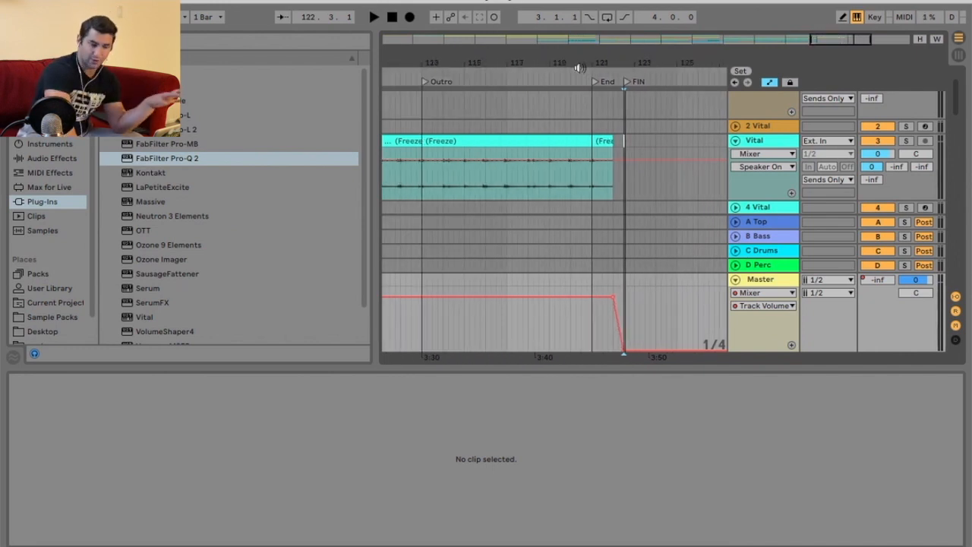
{"action": "left_click", "coordinate": [579, 68]}
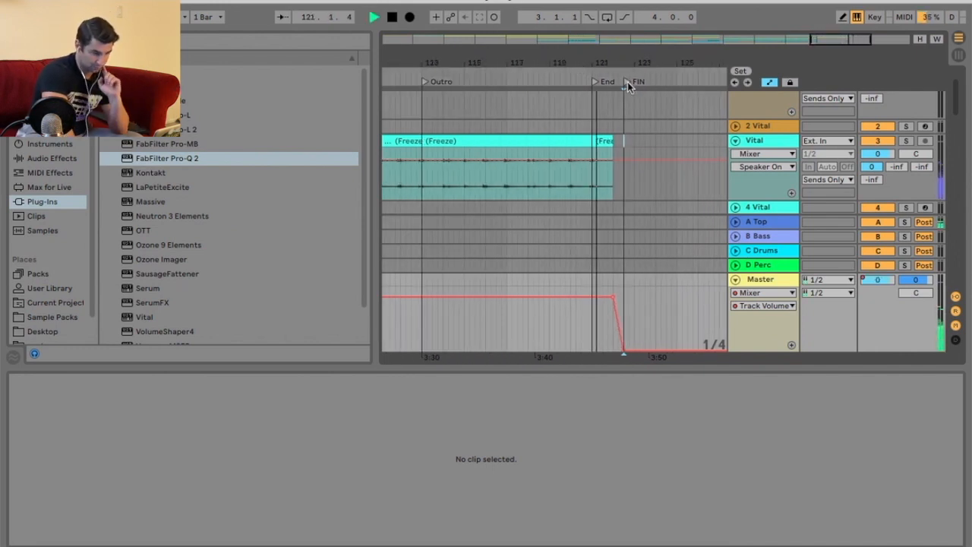
{"action": "left_click_drag", "start_coordinate": [629, 66], "coordinate": [628, 79]}
{"action": "key", "text": "space"}
{"action": "key", "text": "space"}
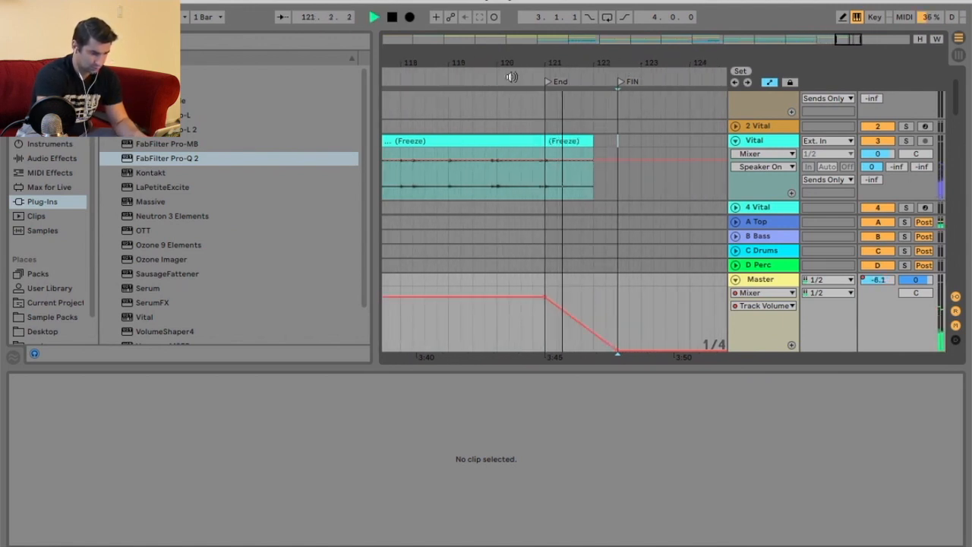
{"action": "key", "text": "space"}
{"action": "left_click", "coordinate": [735, 280]}
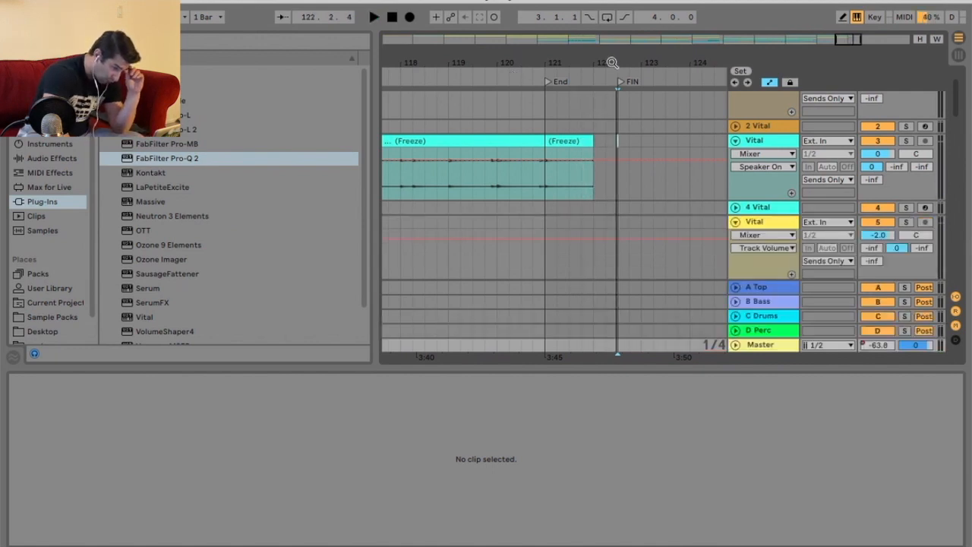
{"action": "key", "text": "w"}
Collect all files and save the project.
{"action": "left_click", "coordinate": [87, 3]}
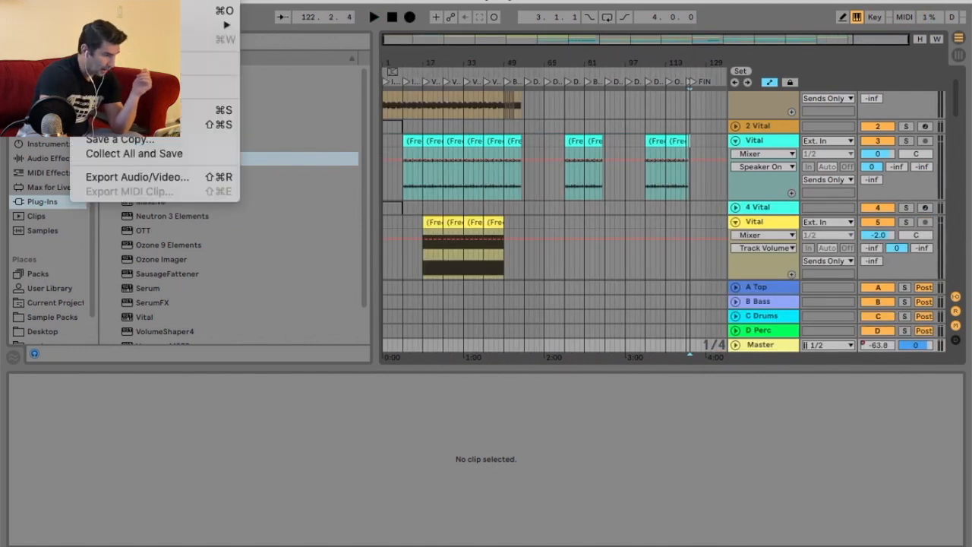
{"action": "left_click", "coordinate": [129, 152]}
{"action": "left_click", "coordinate": [626, 354]}
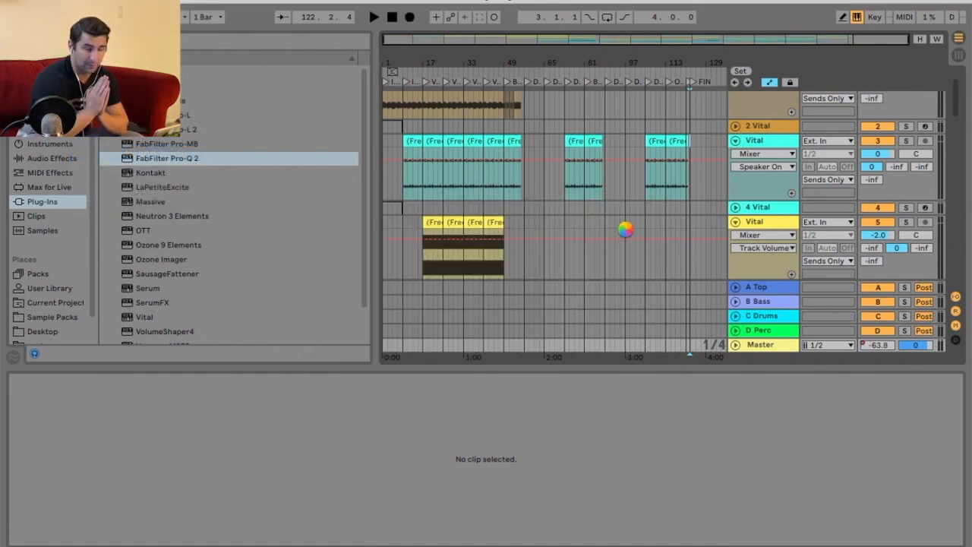
Insert a new return track and name it Pre-Master.
{"action": "key", "text": "super+alt+t"}
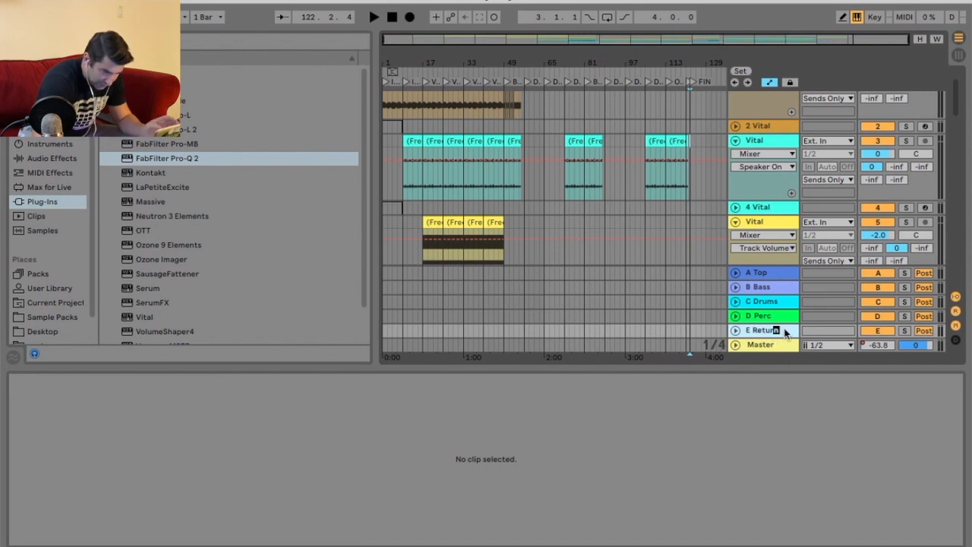
{"action": "type", "text": "Pre-a"}
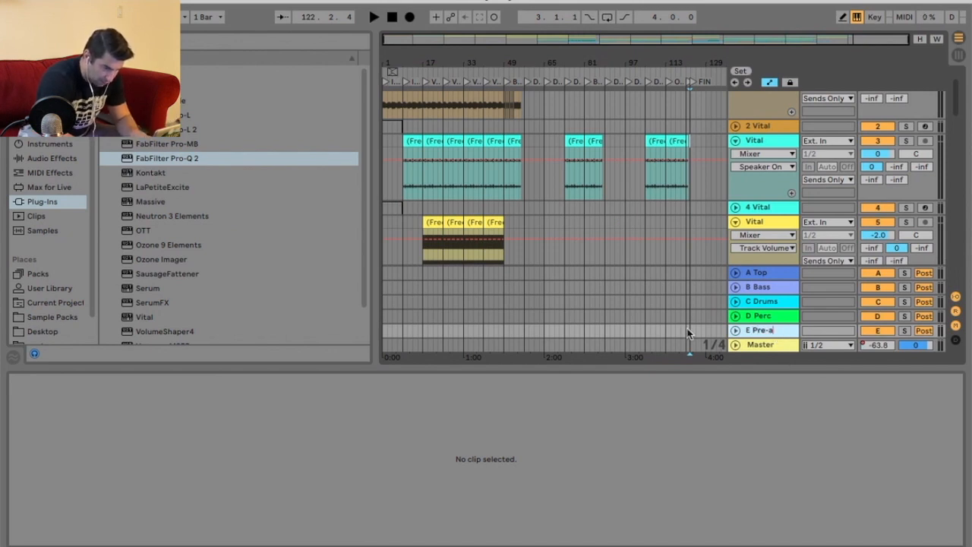
{"action": "key", "text": "BackSpace"}
{"action": "type", "text": "M"}
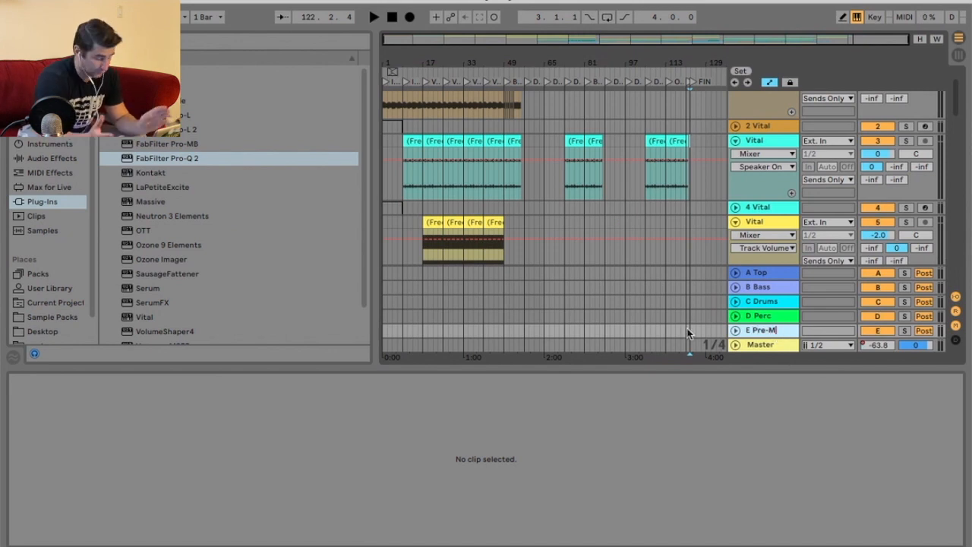
{"action": "type", "text": "aster"}
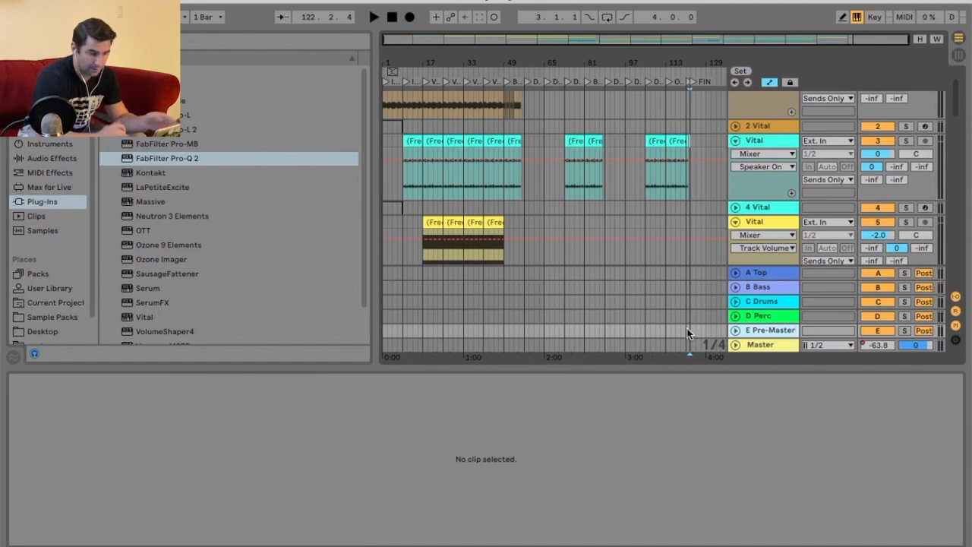
Expand the return tracks, enable the D Perc return's send into E Pre-Master and set its output to Sends Only.
{"action": "scroll", "coordinate": [636, 151], "scroll_direction": "down", "scroll_amount": 10}
{"action": "scroll", "coordinate": [636, 151], "scroll_direction": "up", "scroll_amount": 4}
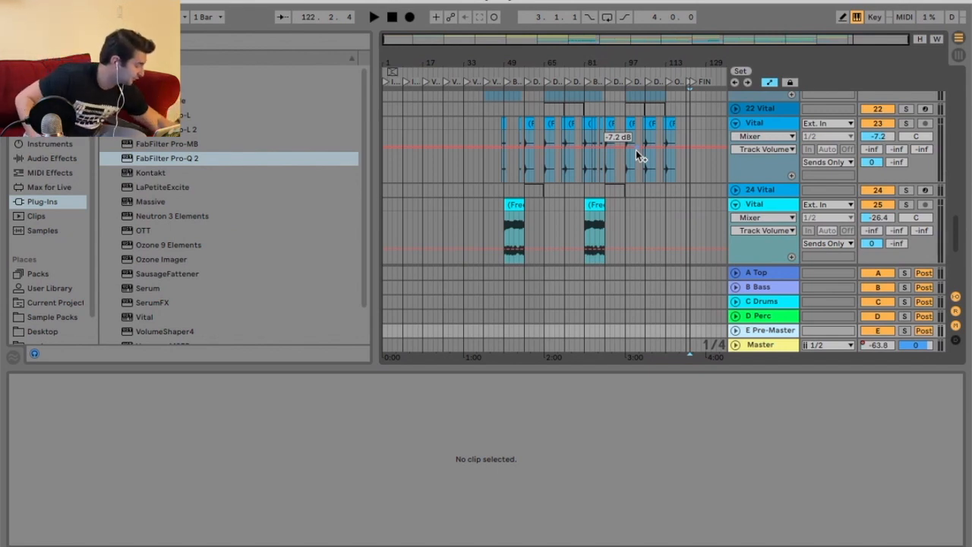
{"action": "left_click", "coordinate": [758, 316]}
{"action": "left_click", "coordinate": [766, 272], "text": "shift"}
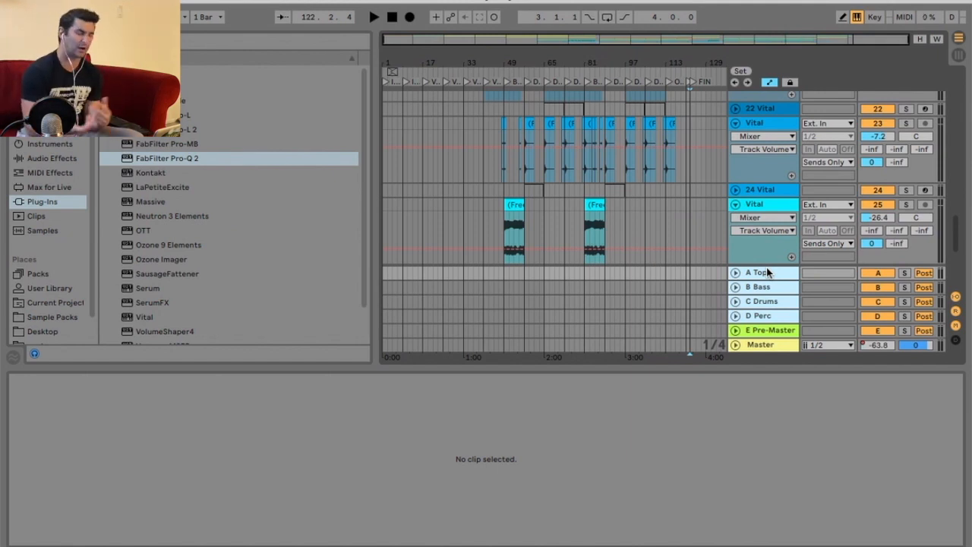
{"action": "left_click", "coordinate": [735, 315], "text": "alt"}
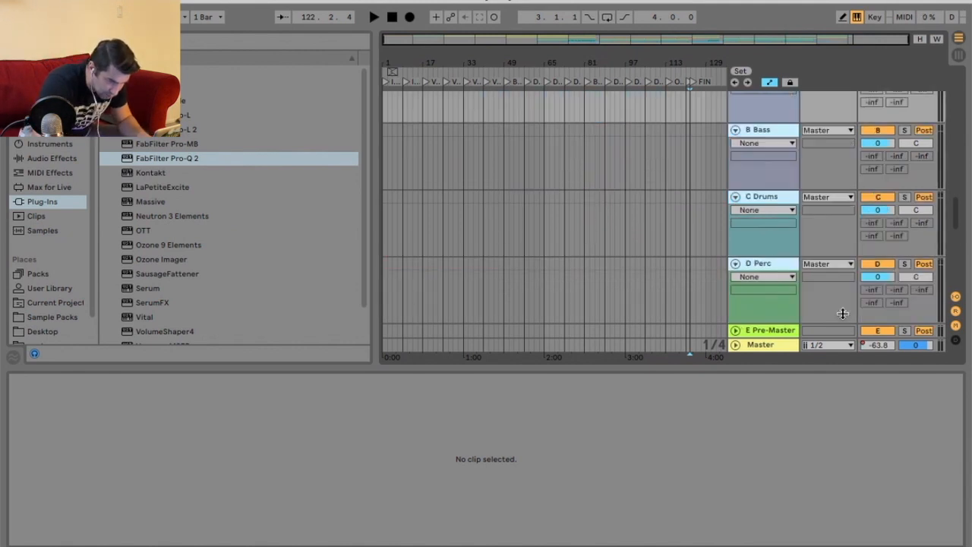
{"action": "right_click", "coordinate": [894, 302]}
{"action": "left_click", "coordinate": [813, 324]}
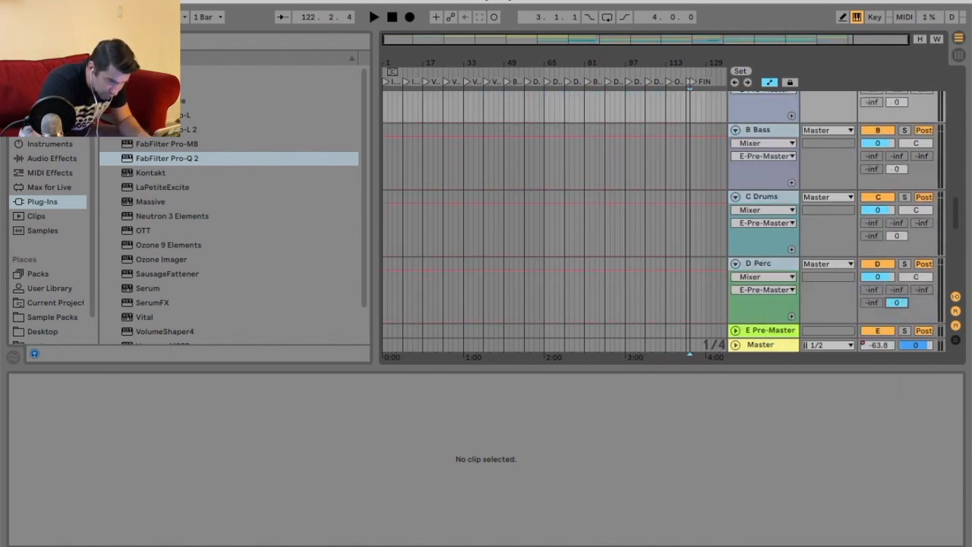
{"action": "left_click", "coordinate": [816, 265]}
{"action": "left_click", "coordinate": [839, 496]}
Enable the sends into E Pre-Master on the C Drums, B Bass and A Top return tracks.
{"action": "right_click", "coordinate": [896, 237]}
{"action": "left_click", "coordinate": [890, 245]}
{"action": "right_click", "coordinate": [899, 170]}
{"action": "left_click", "coordinate": [896, 171]}
{"action": "right_click", "coordinate": [896, 170]}
{"action": "left_click", "coordinate": [890, 180]}
{"action": "right_click", "coordinate": [897, 101]}
{"action": "left_click", "coordinate": [890, 107]}
Collapse the return tracks and select each return from A Top to E Pre-Master to review their routing.
{"action": "left_click", "coordinate": [735, 330]}
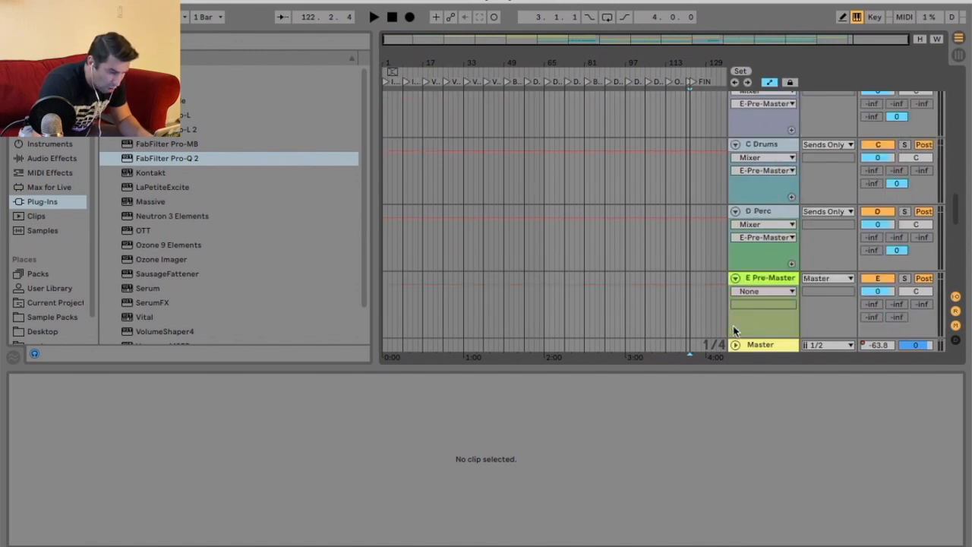
{"action": "left_click", "coordinate": [736, 279]}
{"action": "left_click", "coordinate": [735, 264], "text": "alt"}
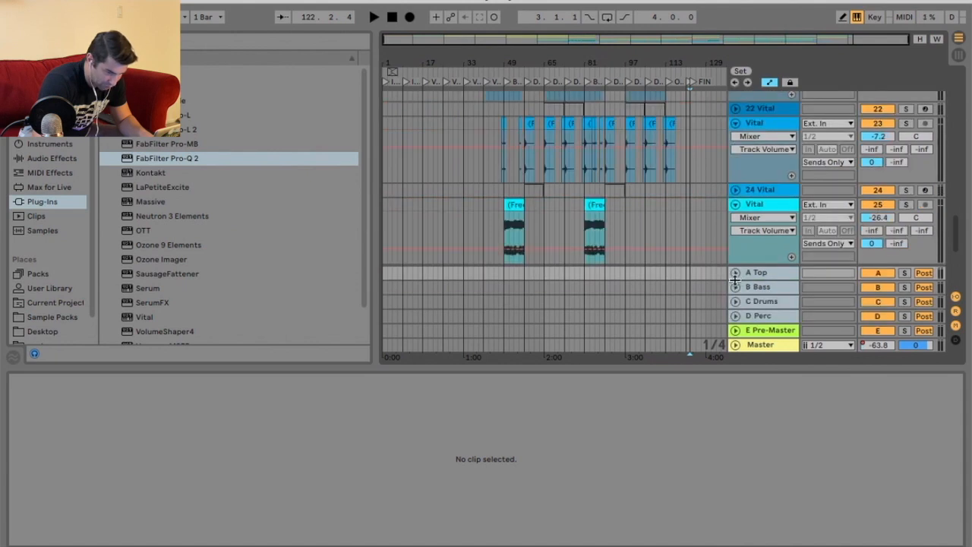
{"action": "left_click", "coordinate": [766, 205]}
{"action": "left_click", "coordinate": [768, 269]}
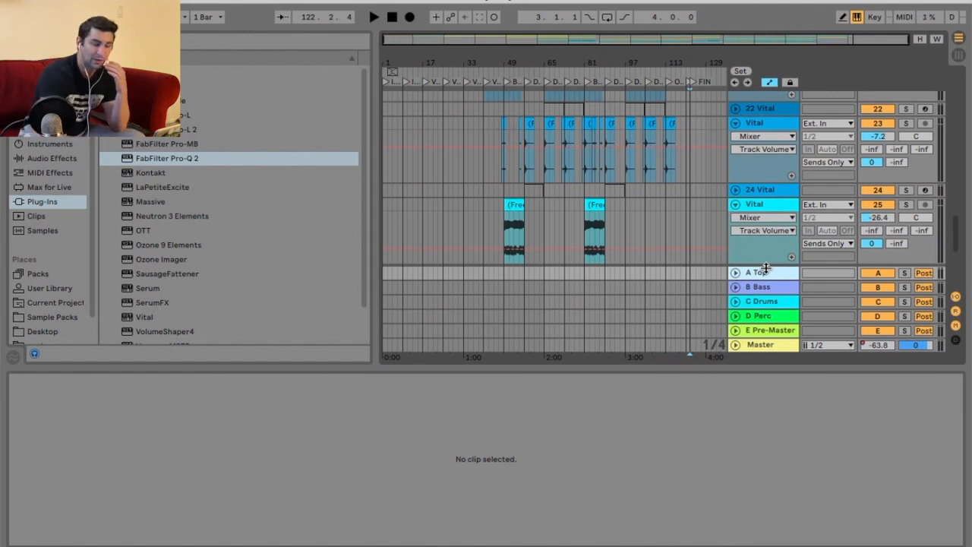
{"action": "left_click", "coordinate": [768, 288]}
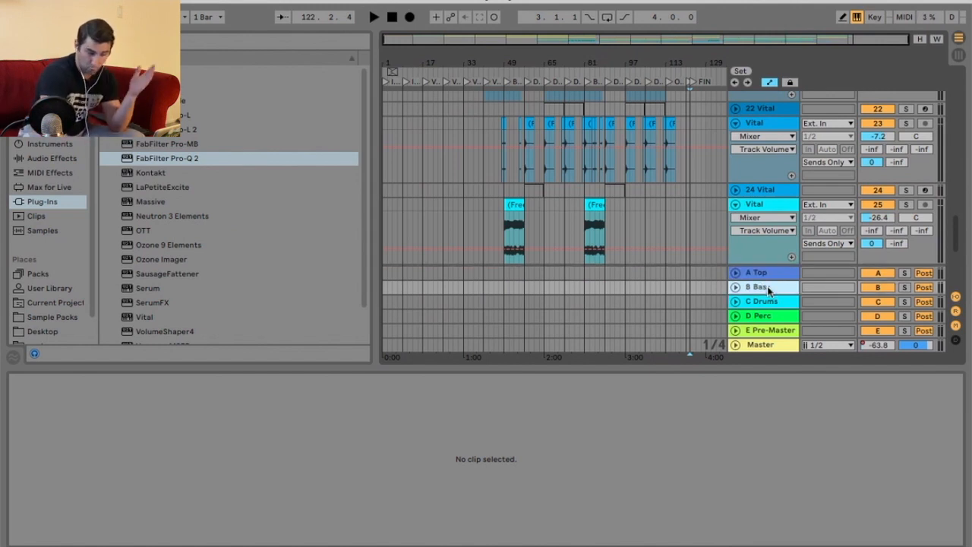
{"action": "left_click", "coordinate": [773, 299]}
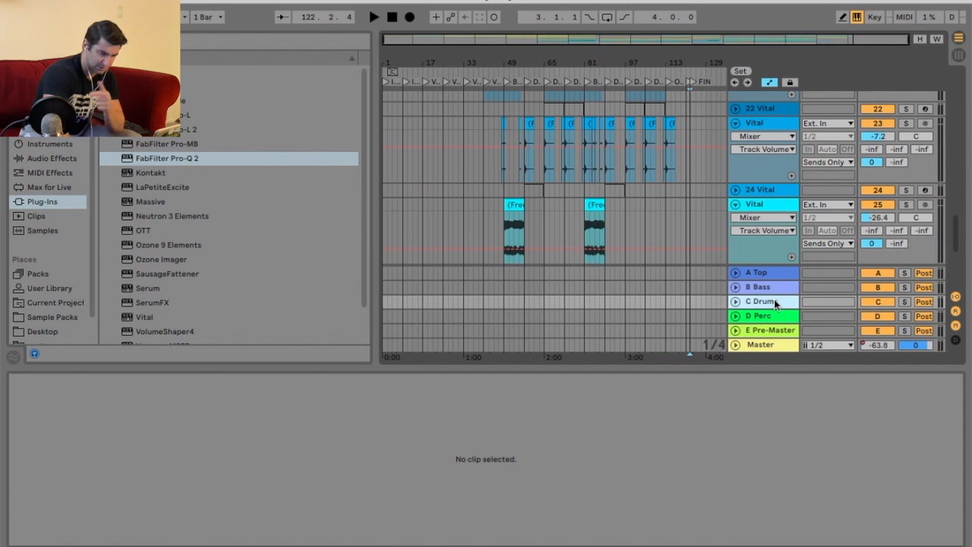
{"action": "left_click", "coordinate": [776, 322]}
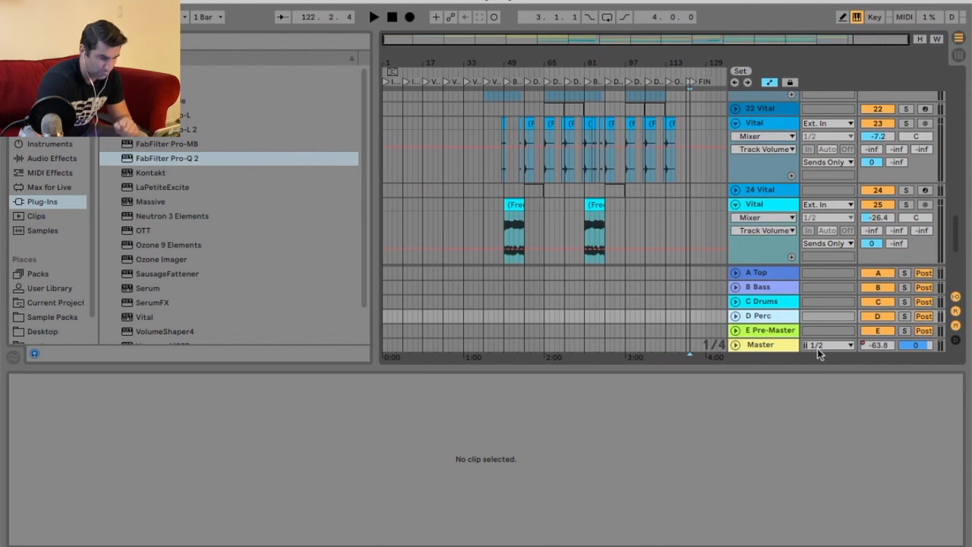
{"action": "left_click", "coordinate": [771, 332]}
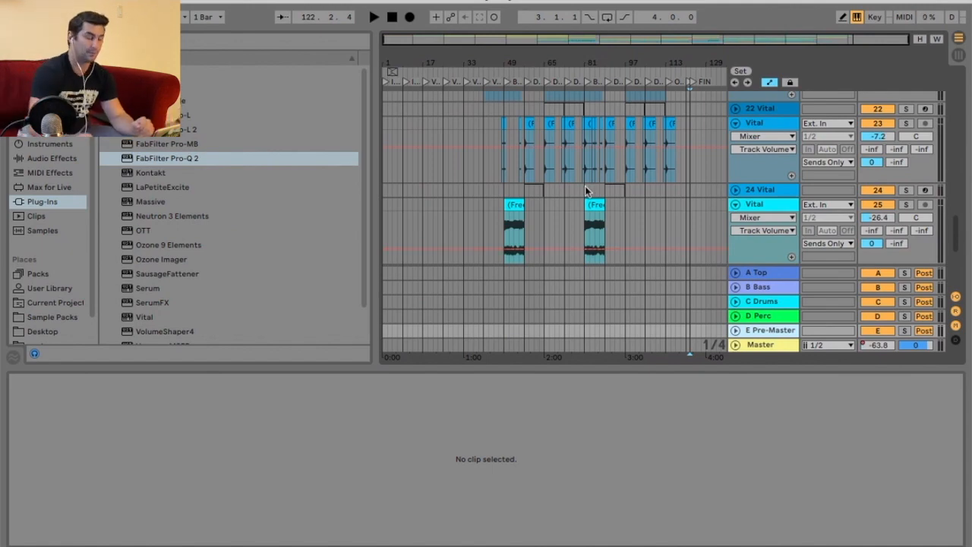
{"action": "scroll", "coordinate": [585, 190], "scroll_direction": "up", "scroll_amount": 15}
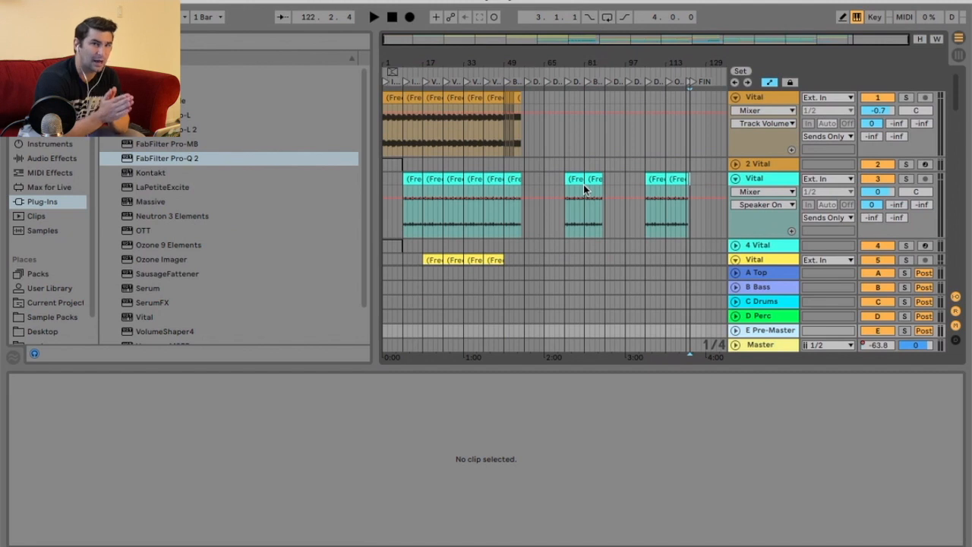
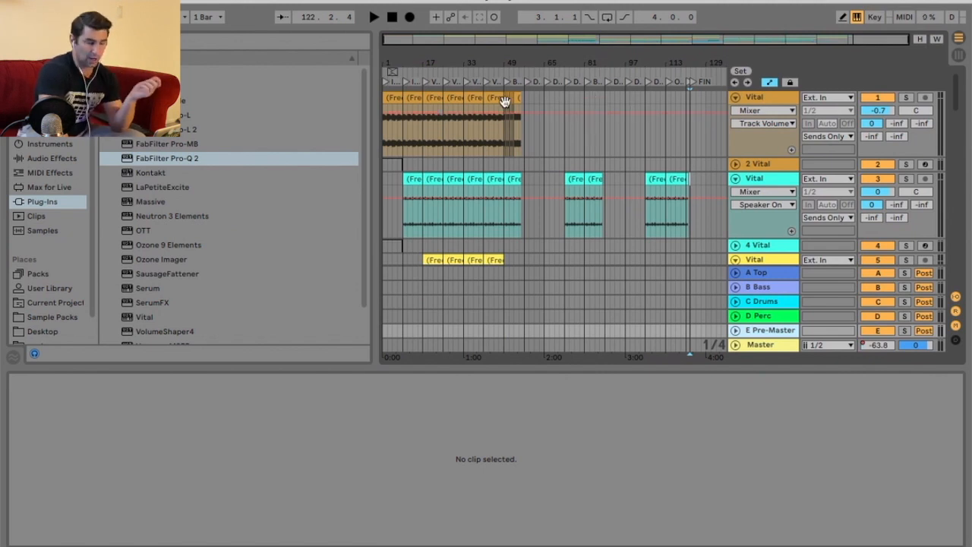
Select the E Pre-Master return and load the FRECCERO MASTER.adg effect rack onto it from the User Library.
{"action": "left_click", "coordinate": [779, 348]}
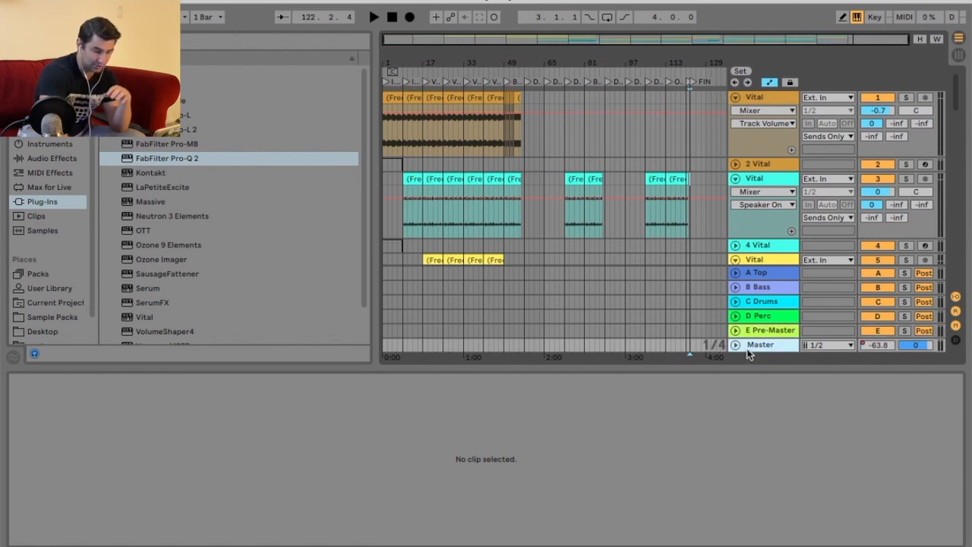
{"action": "left_click", "coordinate": [776, 335]}
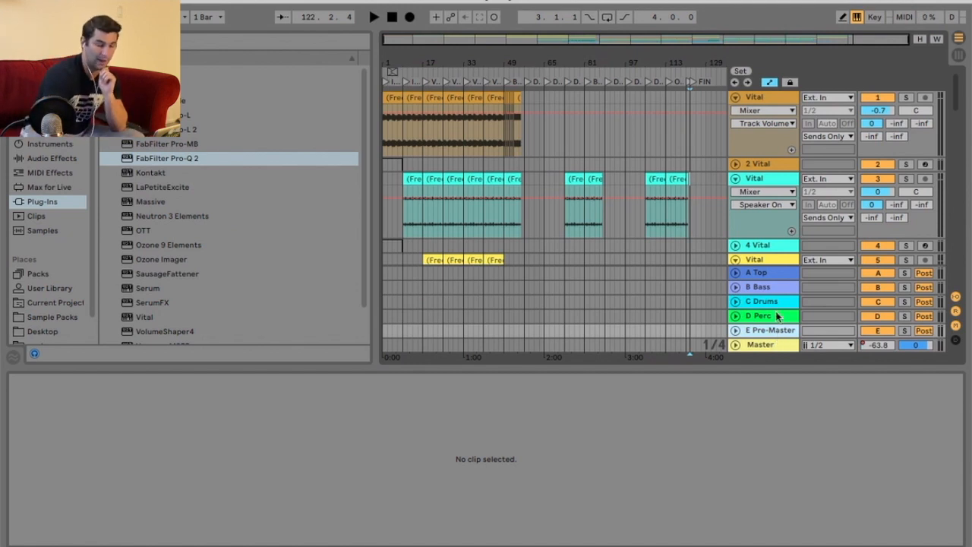
{"action": "left_click", "coordinate": [775, 347]}
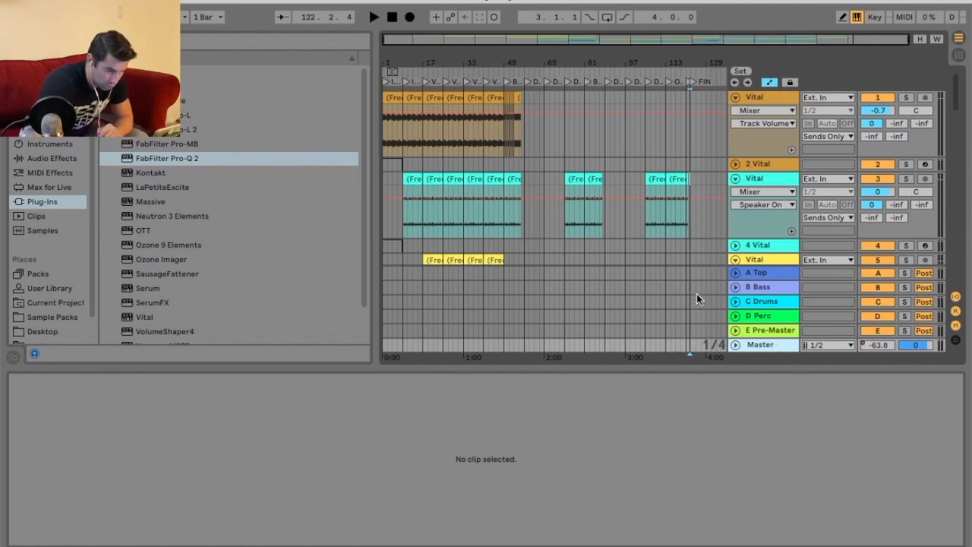
{"action": "left_click", "coordinate": [753, 325]}
{"action": "left_click", "coordinate": [74, 288]}
{"action": "scroll", "coordinate": [264, 273], "scroll_direction": "down", "scroll_amount": 10}
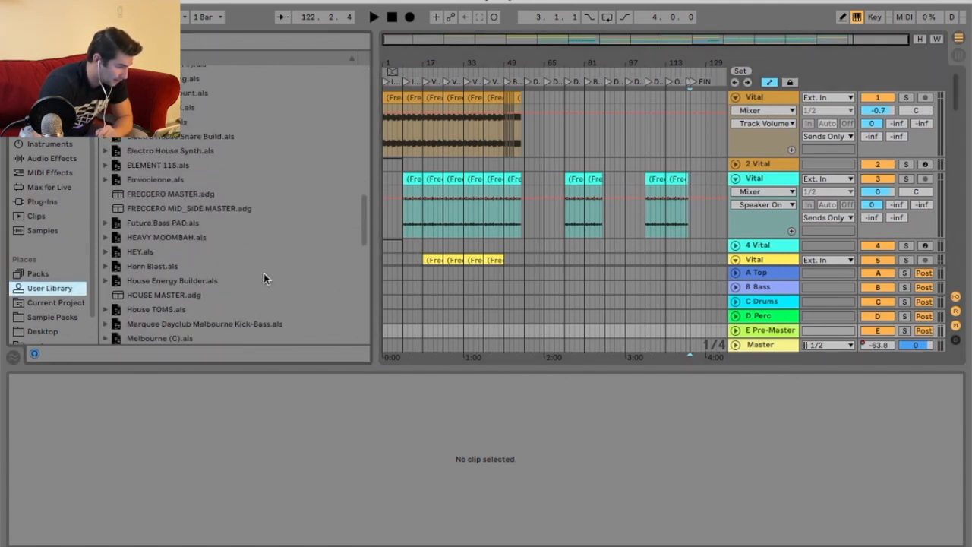
{"action": "double_click", "coordinate": [194, 199]}
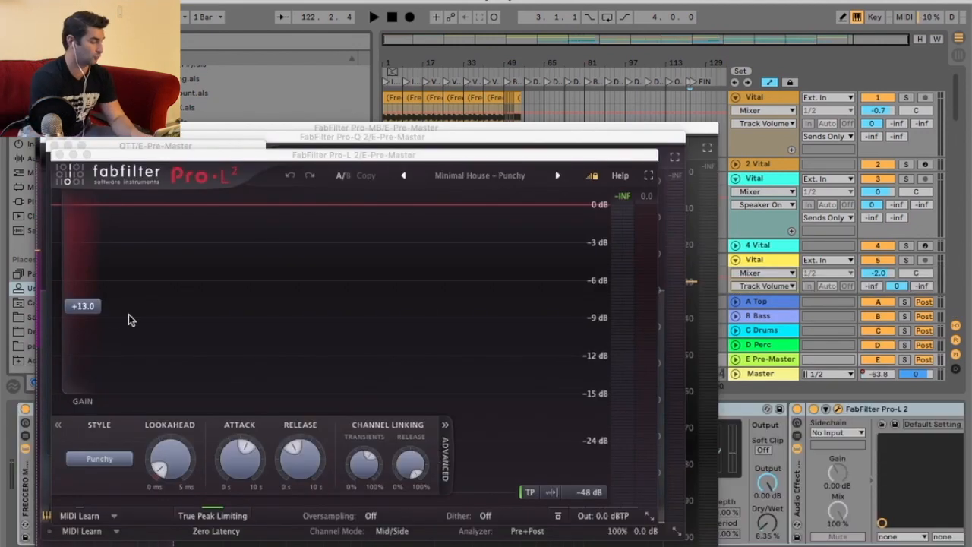
Set the Pro-L 2 limiter gain to +5.0 dB and close the plugin windows.
{"action": "left_click", "coordinate": [91, 306]}
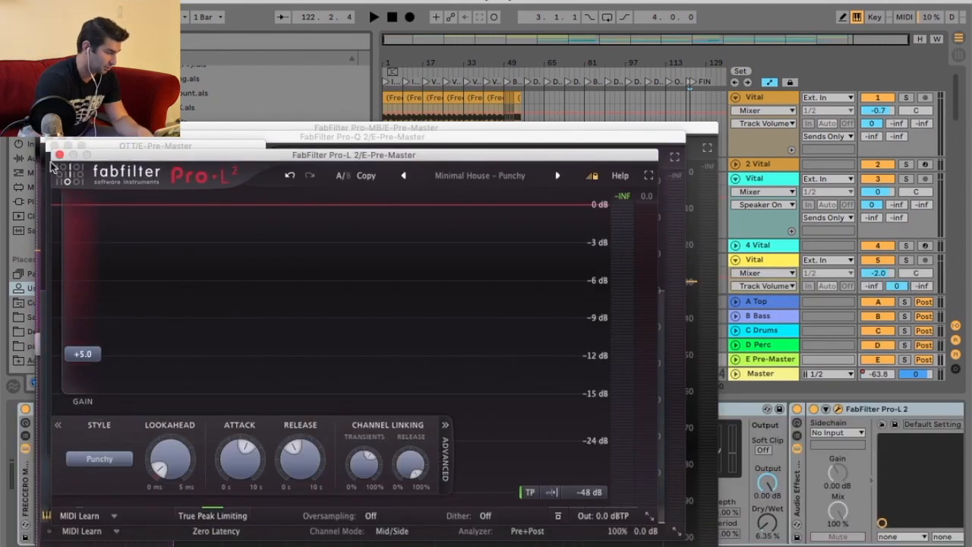
{"action": "left_click", "coordinate": [59, 154]}
{"action": "left_click", "coordinate": [51, 145]}
{"action": "left_click", "coordinate": [49, 138]}
{"action": "left_click", "coordinate": [45, 129]}
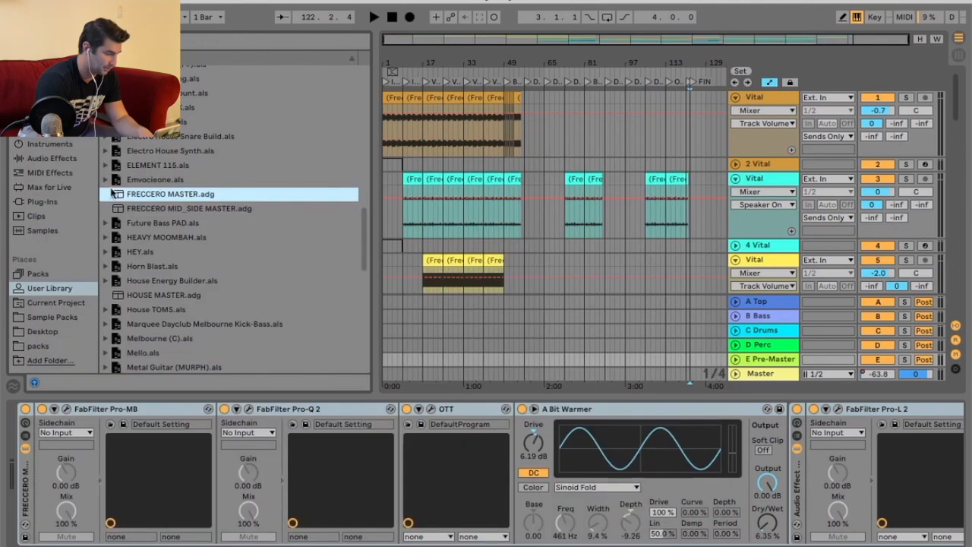
Open the Pro-MB and Pro-Q 2 plugins and move the Pro-Q 2 low-cut band to about 246 Hz.
{"action": "left_click", "coordinate": [174, 409]}
{"action": "left_click", "coordinate": [68, 411]}
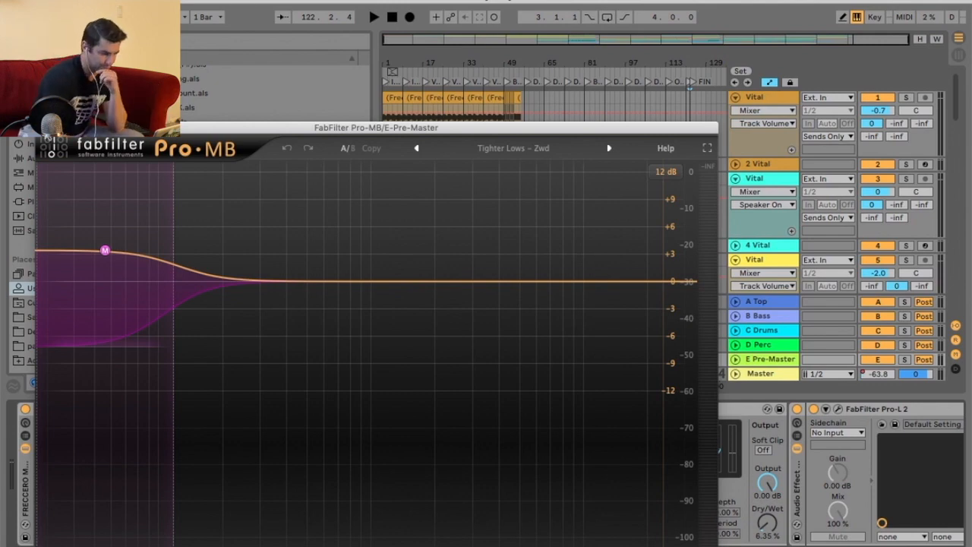
{"action": "left_click", "coordinate": [44, 127]}
{"action": "left_click", "coordinate": [300, 410]}
{"action": "left_click", "coordinate": [251, 409]}
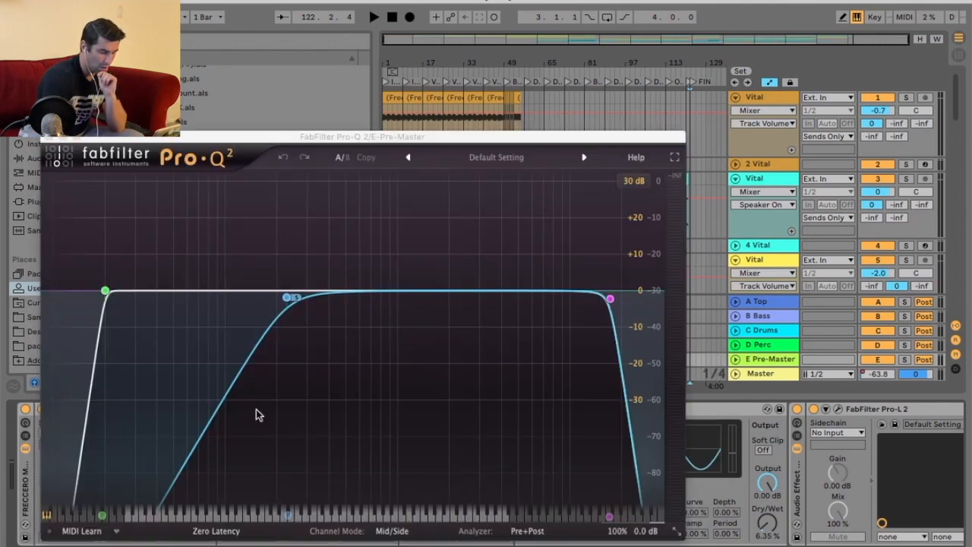
{"action": "left_click_drag", "start_coordinate": [297, 139], "coordinate": [311, 100]}
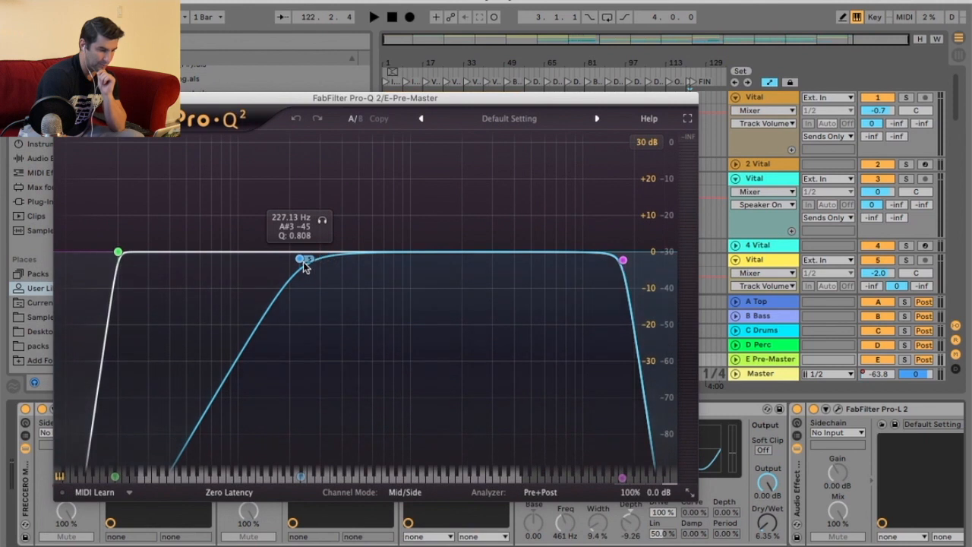
{"action": "left_click_drag", "start_coordinate": [302, 262], "coordinate": [306, 264]}
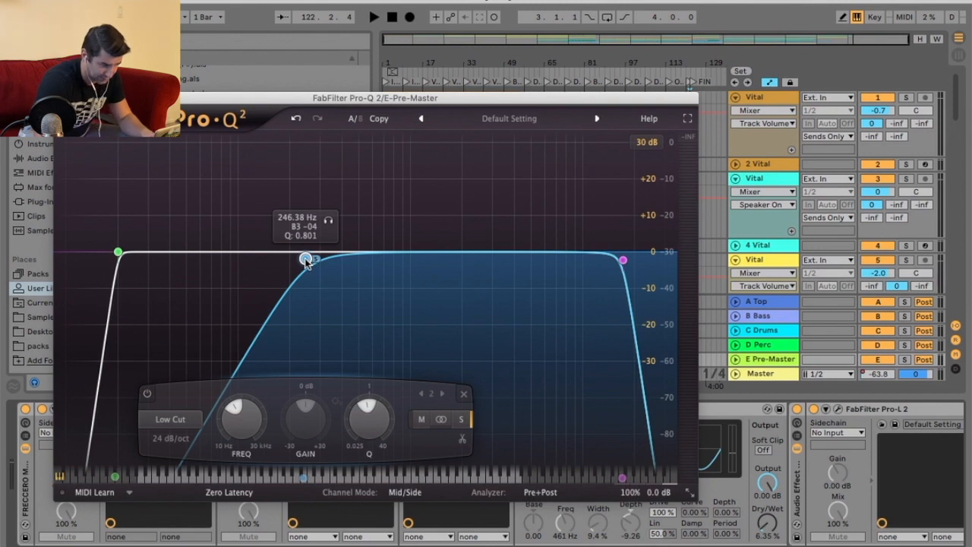
{"action": "left_click", "coordinate": [118, 252]}
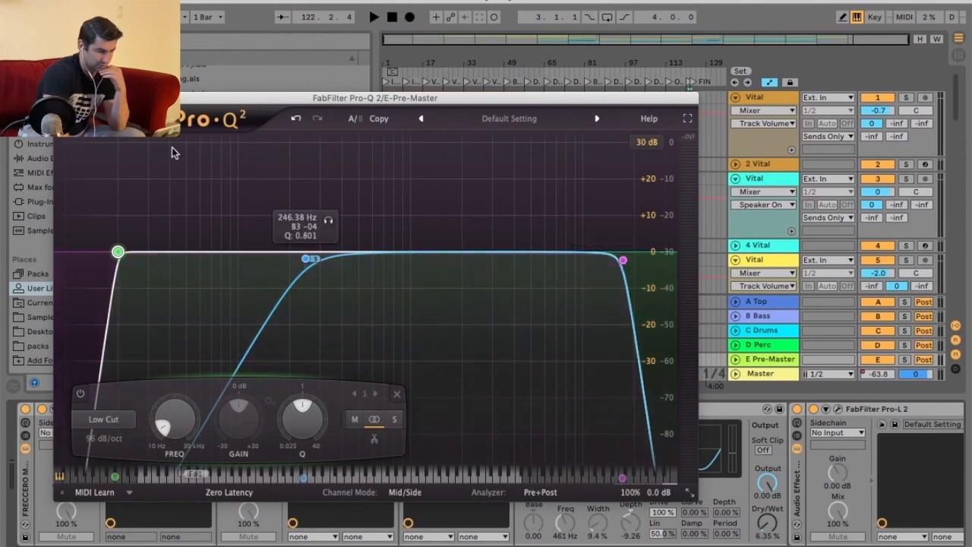
{"action": "left_click", "coordinate": [60, 98]}
Inspect the OTT, A Bit Warmer and Pro-L 2 devices in the Pre-Master chain.
{"action": "left_click", "coordinate": [471, 407]}
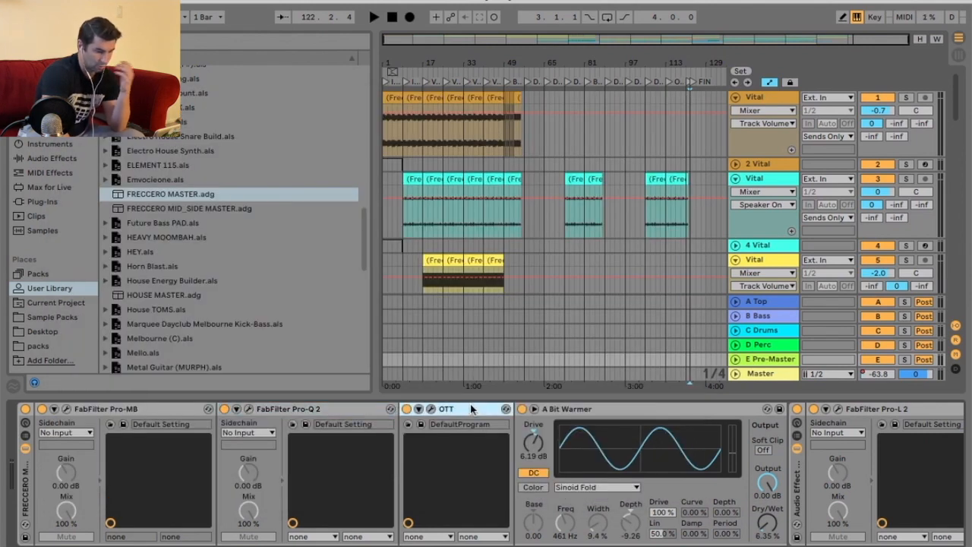
{"action": "left_click", "coordinate": [640, 408]}
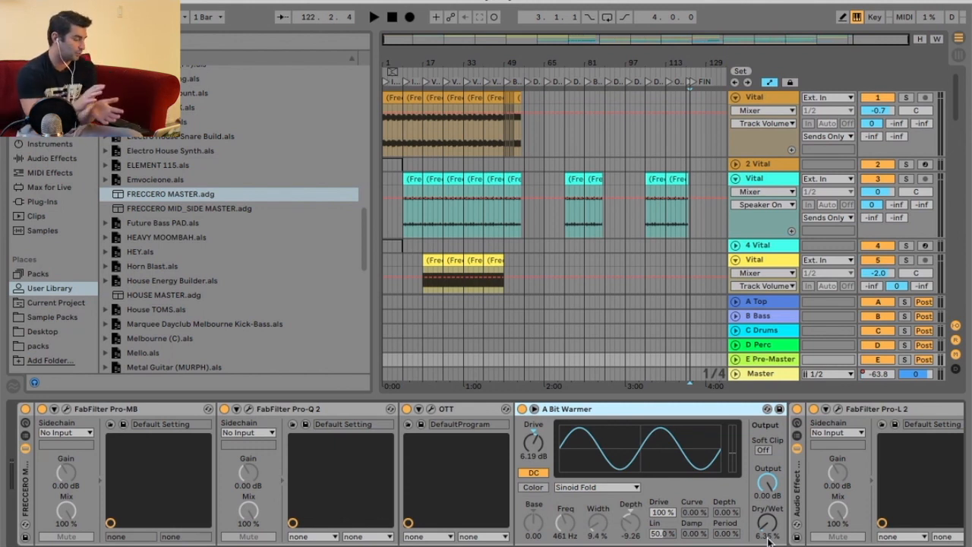
{"action": "left_click", "coordinate": [835, 410]}
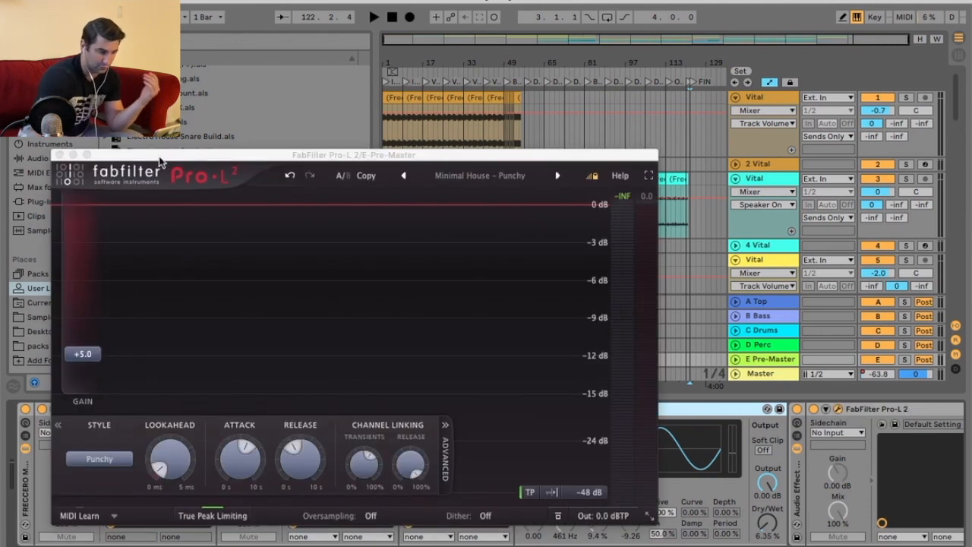
{"action": "left_click", "coordinate": [61, 155]}
Play back the arrangement from the first verse and scroll through the tracks while listening.
{"action": "left_click", "coordinate": [392, 17]}
{"action": "left_click", "coordinate": [375, 18]}
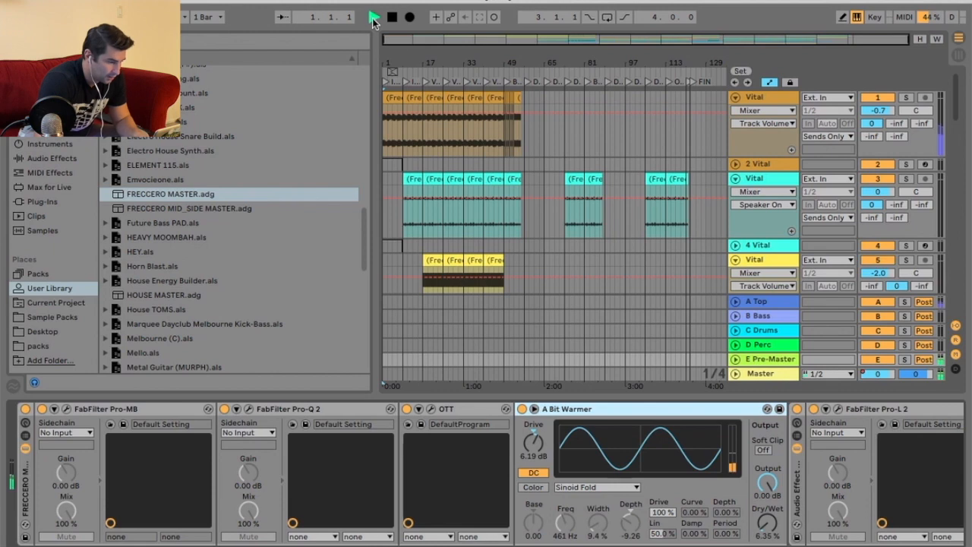
{"action": "left_click_drag", "start_coordinate": [457, 54], "coordinate": [487, 61]}
{"action": "left_click", "coordinate": [467, 70]}
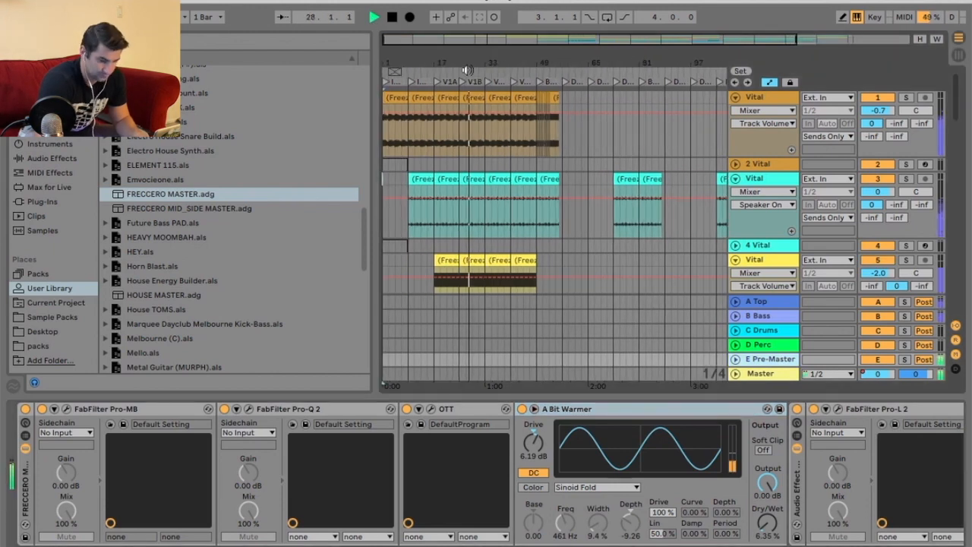
{"action": "left_click", "coordinate": [505, 76]}
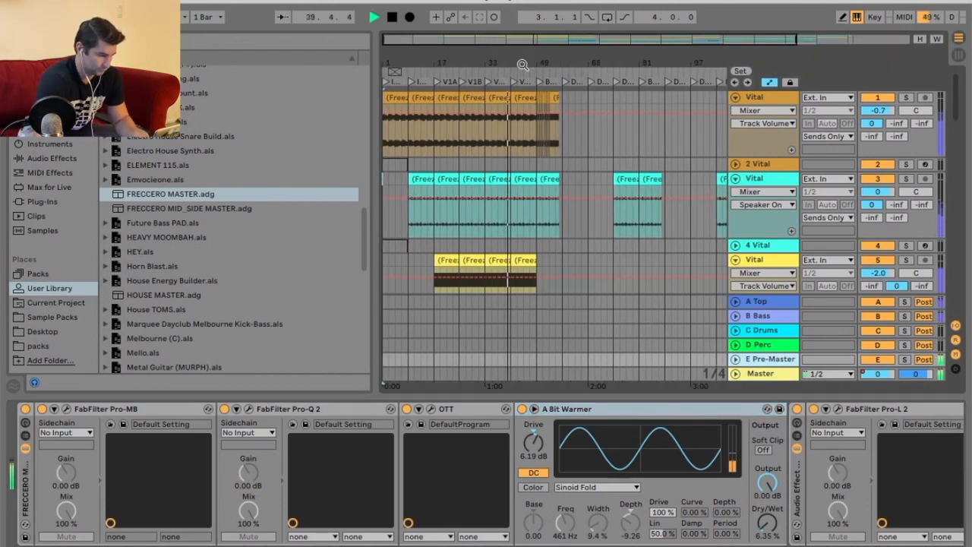
{"action": "scroll", "coordinate": [650, 223], "scroll_direction": "down", "scroll_amount": 7}
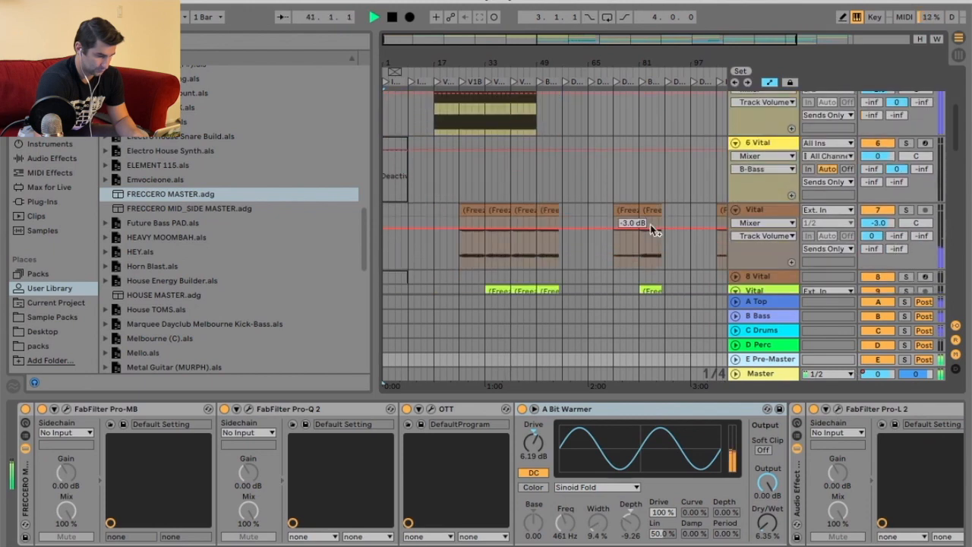
{"action": "scroll", "coordinate": [642, 193], "scroll_direction": "up", "scroll_amount": 7}
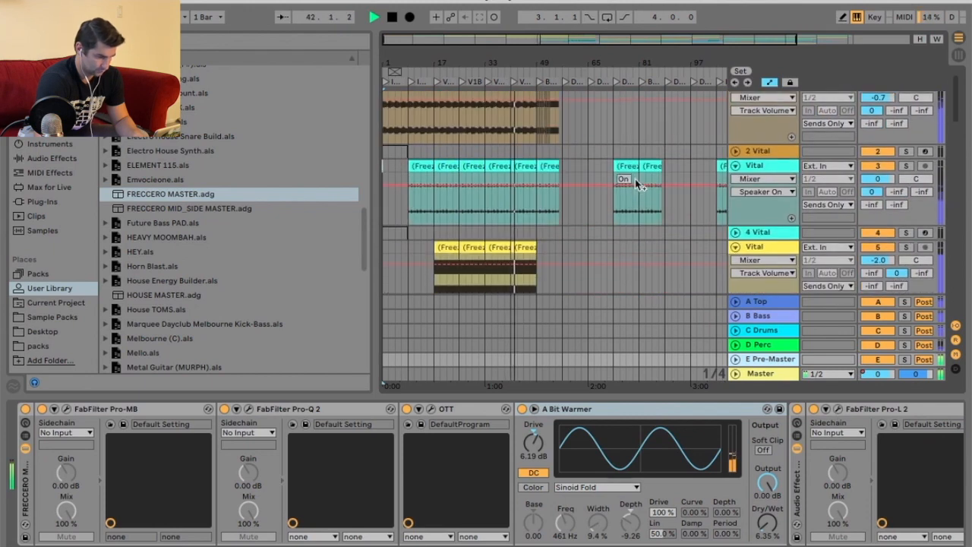
{"action": "scroll", "coordinate": [905, 169], "scroll_direction": "down", "scroll_amount": 5}
{"action": "scroll", "coordinate": [903, 165], "scroll_direction": "down", "scroll_amount": 15}
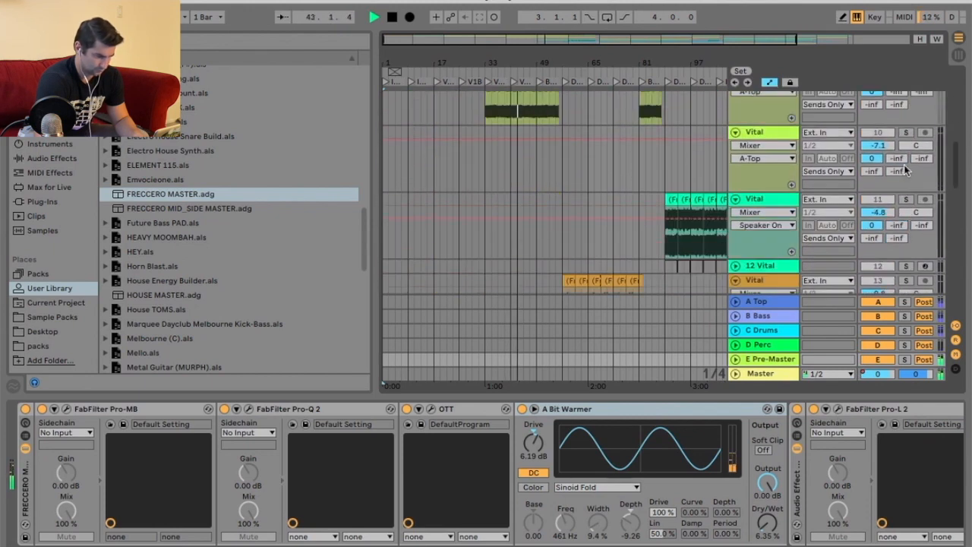
{"action": "scroll", "coordinate": [903, 164], "scroll_direction": "up", "scroll_amount": 15}
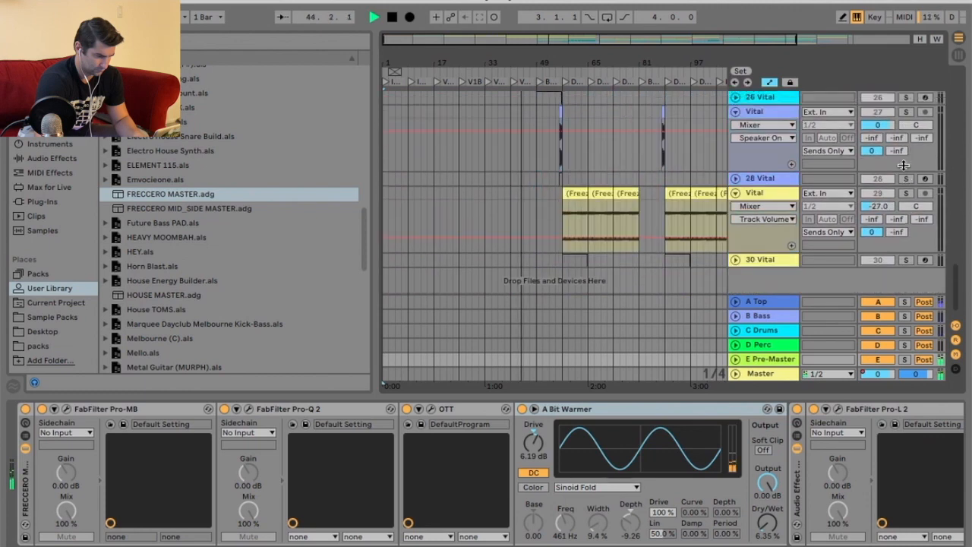
Solo the lime Vital track 9 and lower its volume to -19.2 dB.
{"action": "left_click", "coordinate": [907, 181]}
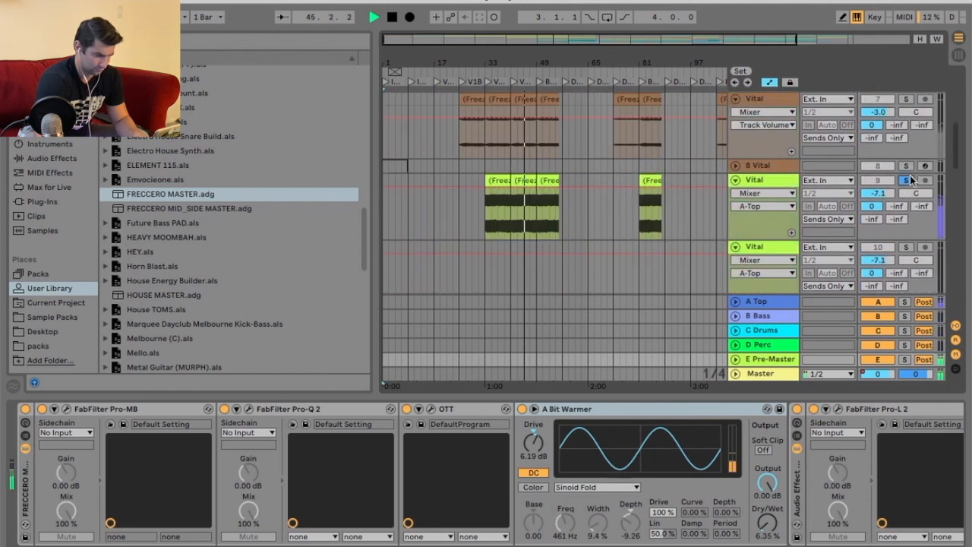
{"action": "left_click_drag", "start_coordinate": [883, 195], "coordinate": [883, 215]}
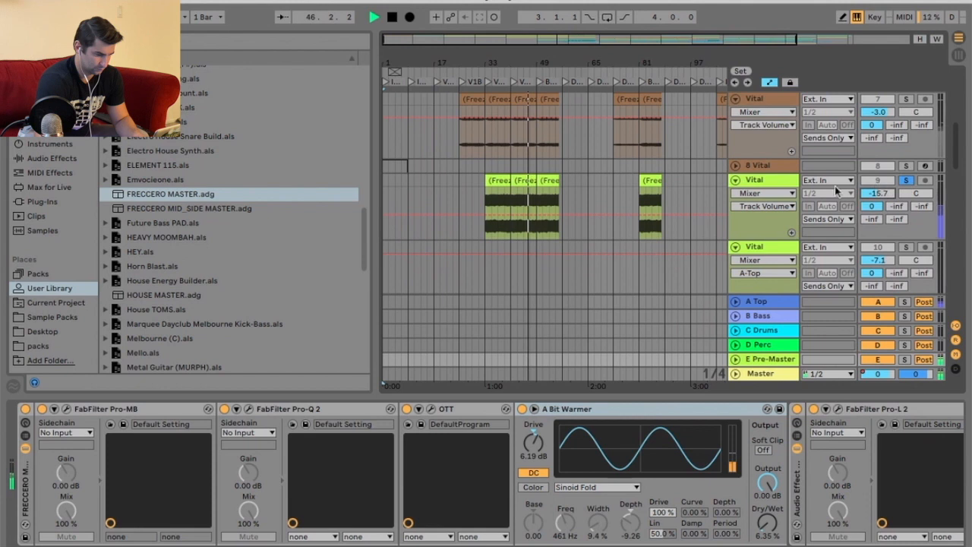
{"action": "left_click", "coordinate": [785, 188]}
{"action": "left_click", "coordinate": [522, 184]}
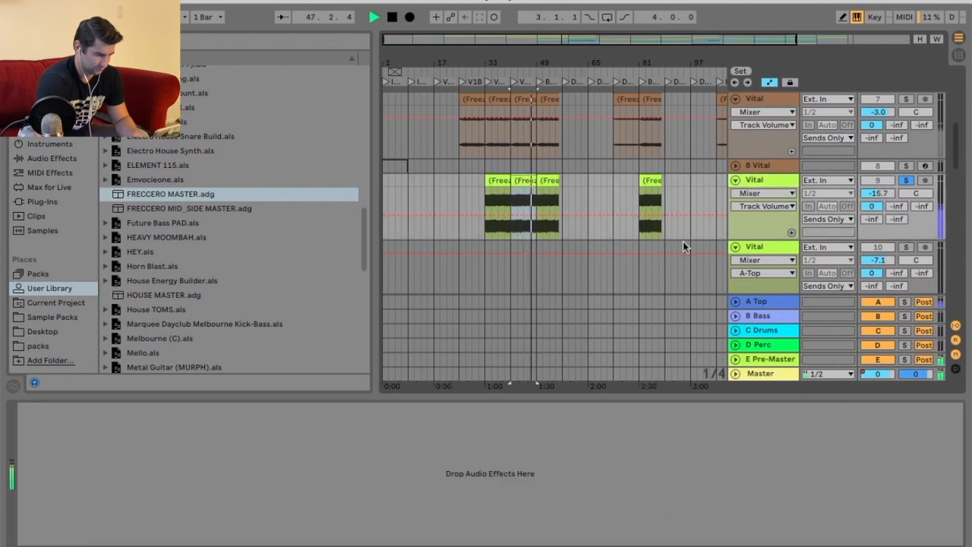
{"action": "left_click", "coordinate": [907, 182]}
{"action": "left_click_drag", "start_coordinate": [886, 194], "coordinate": [885, 203]}
Zoom into the verse sections of track 9 to audition them, then stop playback.
{"action": "left_click", "coordinate": [483, 71]}
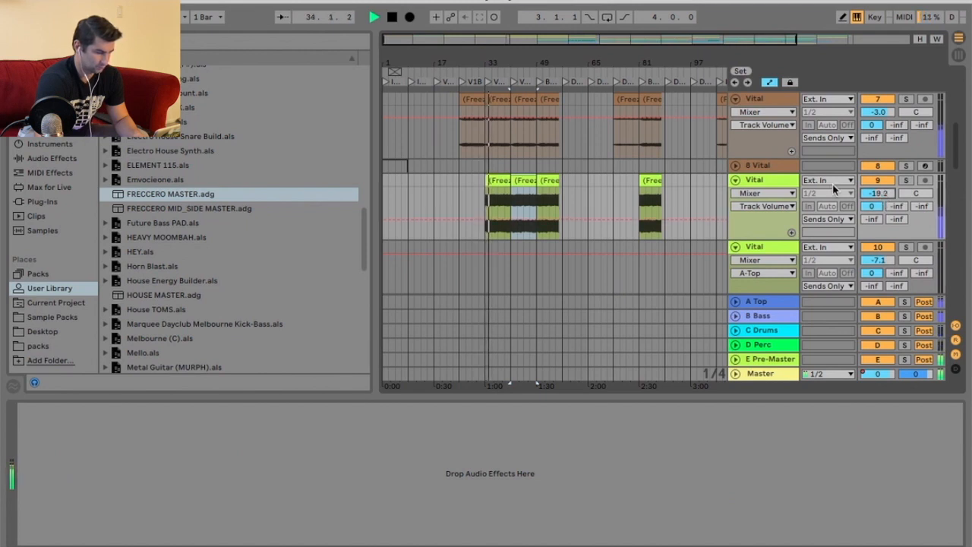
{"action": "left_click_drag", "start_coordinate": [501, 69], "coordinate": [536, 154]}
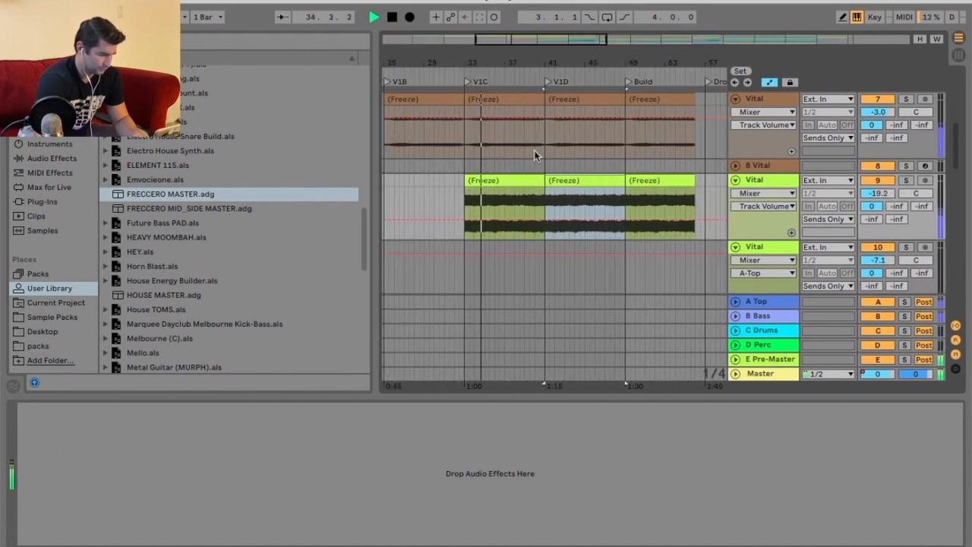
{"action": "right_click", "coordinate": [424, 183]}
{"action": "left_click", "coordinate": [438, 351]}
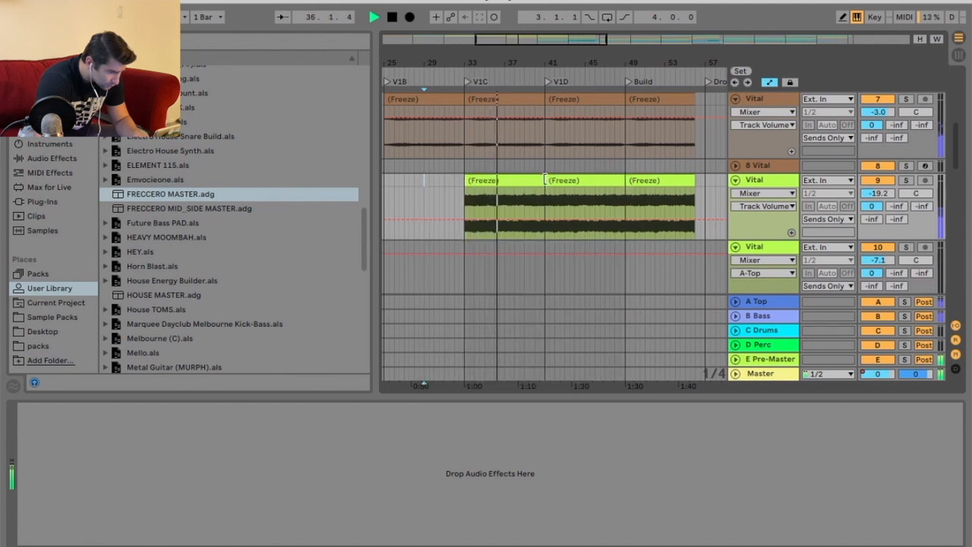
{"action": "left_click_drag", "start_coordinate": [554, 58], "coordinate": [487, 57]}
{"action": "key", "text": "space"}
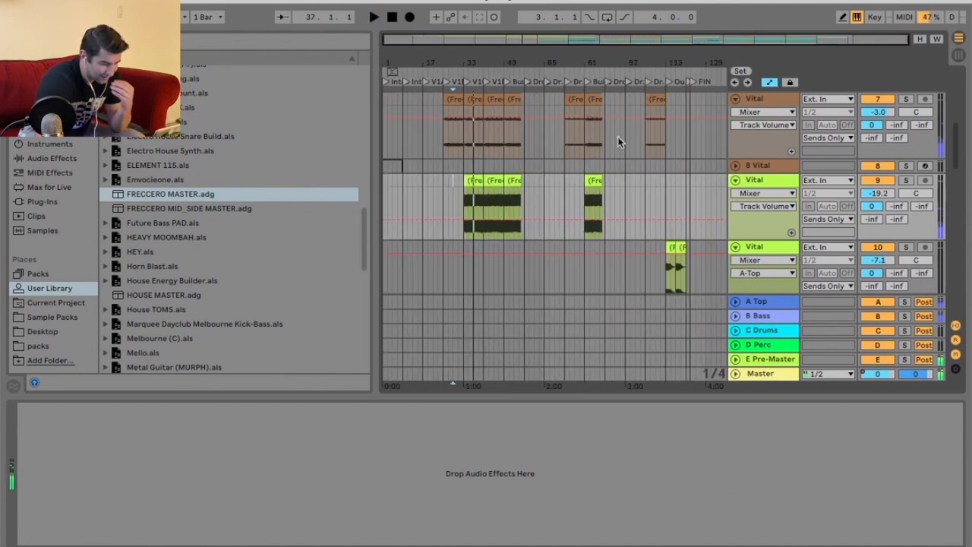
Solo track 9 again and delete its frozen clips in the verse and build sections.
{"action": "left_click", "coordinate": [905, 180]}
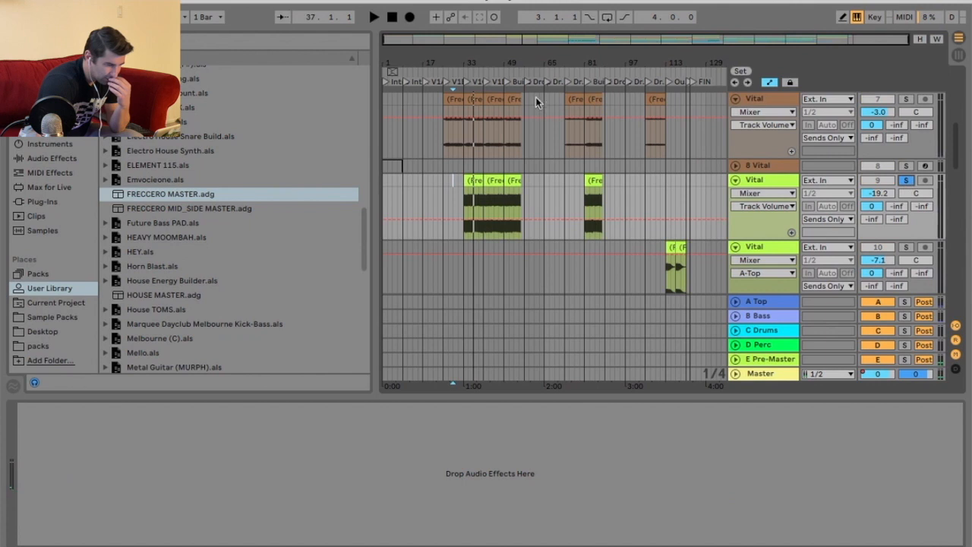
{"action": "left_click", "coordinate": [509, 72]}
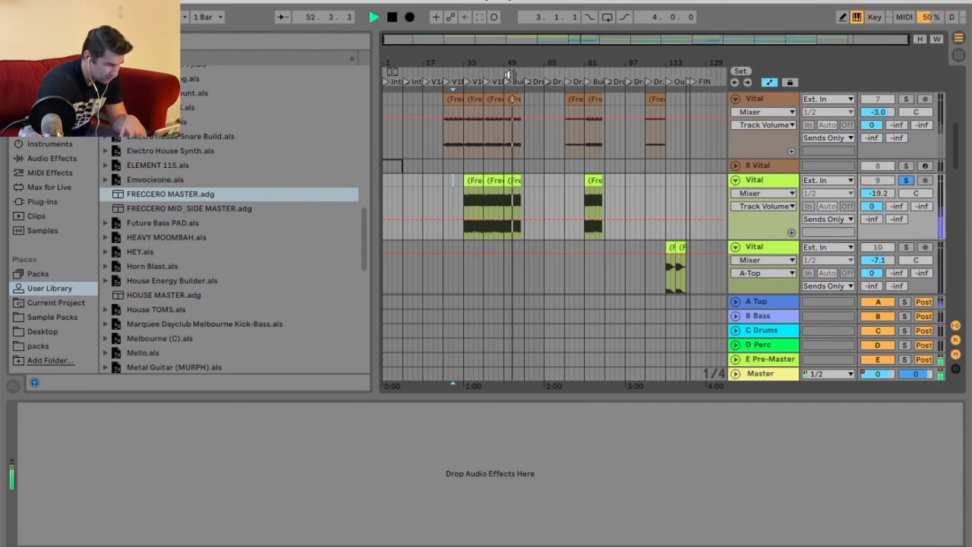
{"action": "key", "text": "space"}
{"action": "left_click", "coordinate": [669, 247]}
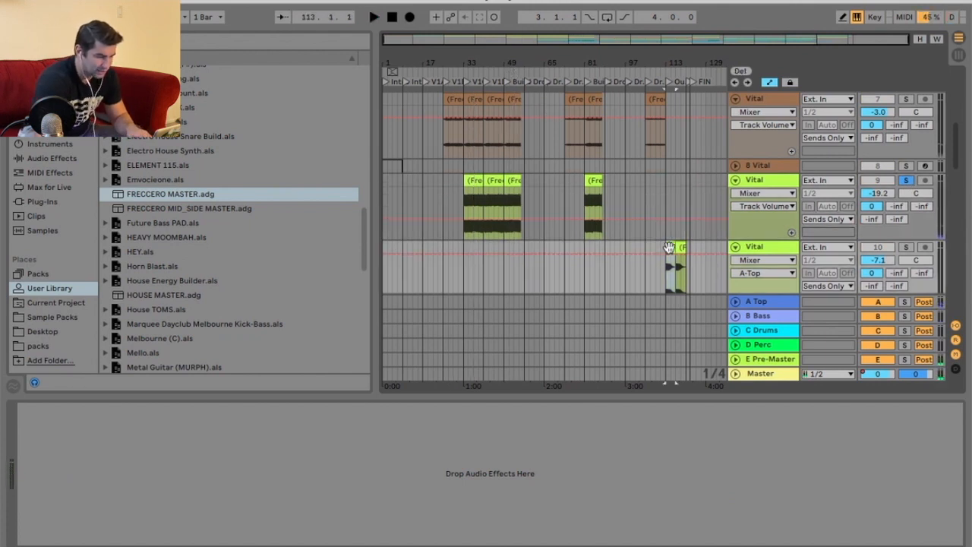
{"action": "left_click_drag", "start_coordinate": [454, 64], "coordinate": [456, 106]}
{"action": "left_click", "coordinate": [490, 180]}
{"action": "key", "text": "Delete"}
{"action": "left_click", "coordinate": [531, 182]}
{"action": "key", "text": "Delete"}
{"action": "left_click", "coordinate": [560, 181]}
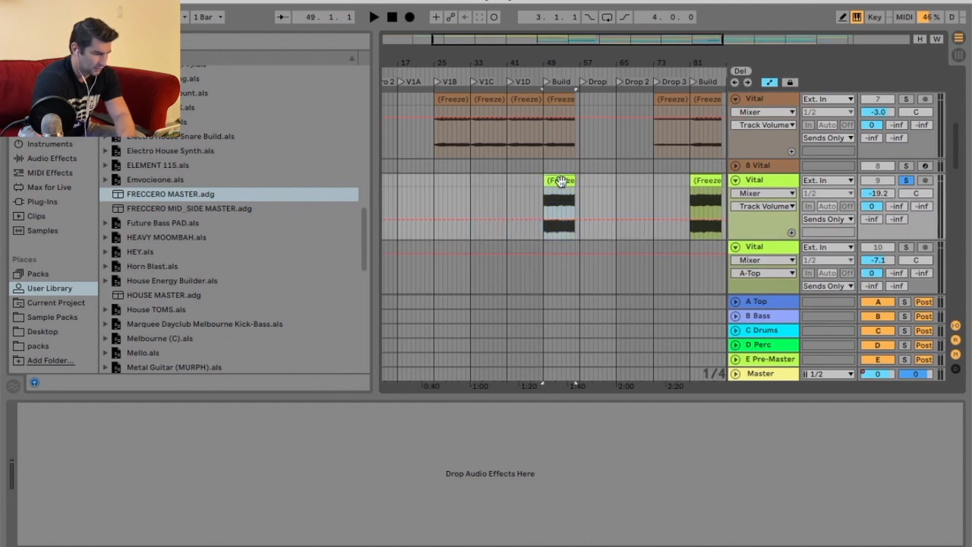
{"action": "key", "text": "Delete"}
Zoom the arrangement and scroll down to review the lower Vital tracks.
{"action": "right_click", "coordinate": [523, 186]}
{"action": "left_click", "coordinate": [538, 358]}
{"action": "left_click_drag", "start_coordinate": [468, 66], "coordinate": [469, 85]}
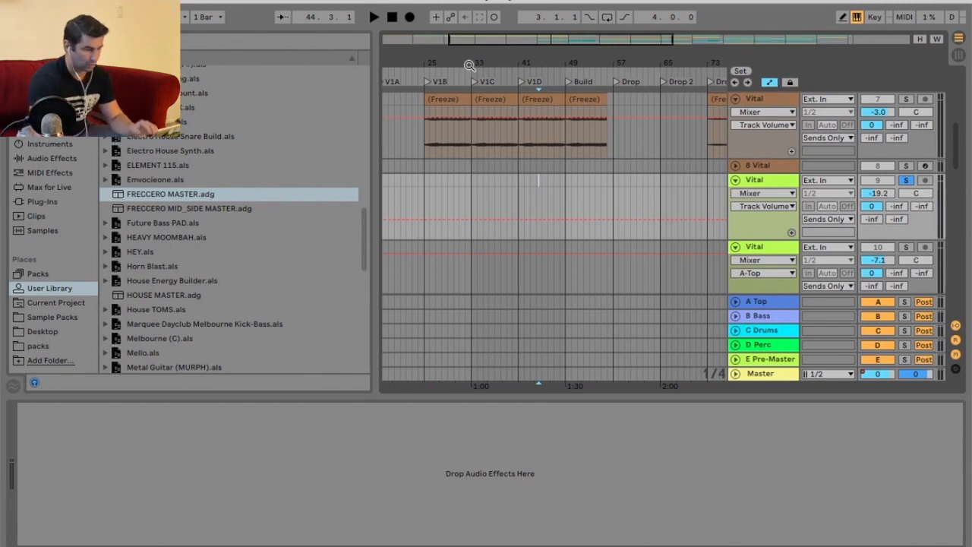
{"action": "scroll", "coordinate": [637, 175], "scroll_direction": "down", "scroll_amount": 5}
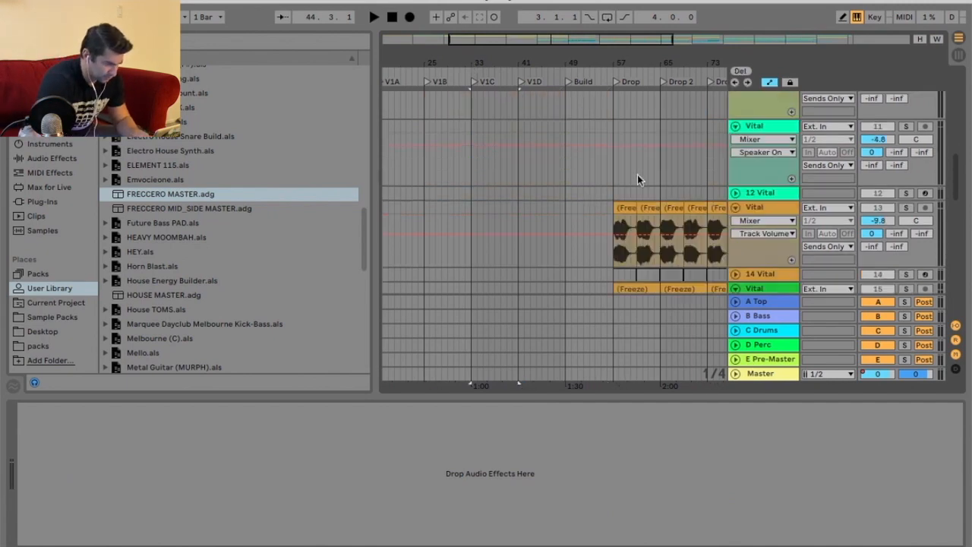
Paste six copies of the frozen clip on Vital track 9 from V1C through the Build section.
{"action": "left_click_drag", "start_coordinate": [601, 60], "coordinate": [506, 60]}
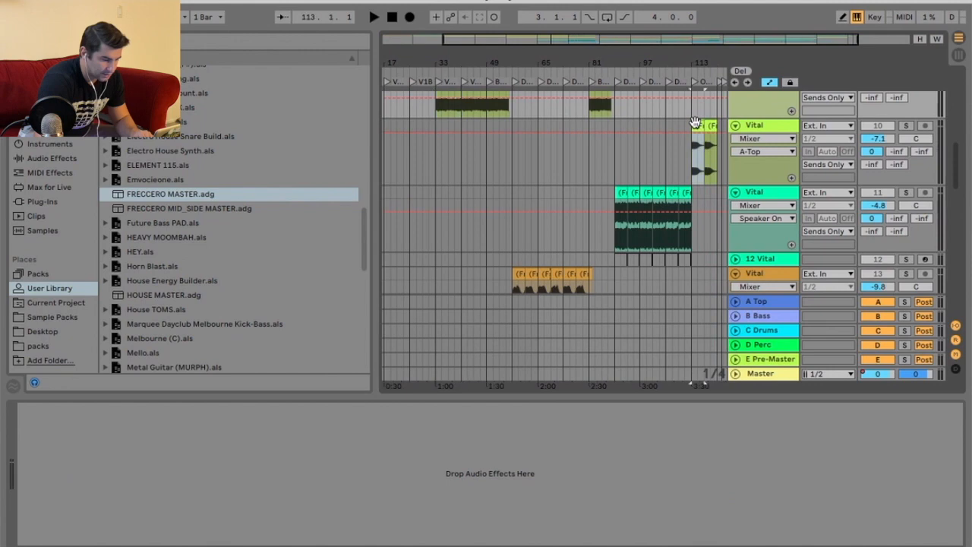
{"action": "scroll", "coordinate": [451, 183], "scroll_direction": "up", "scroll_amount": 3}
{"action": "left_click", "coordinate": [493, 137]}
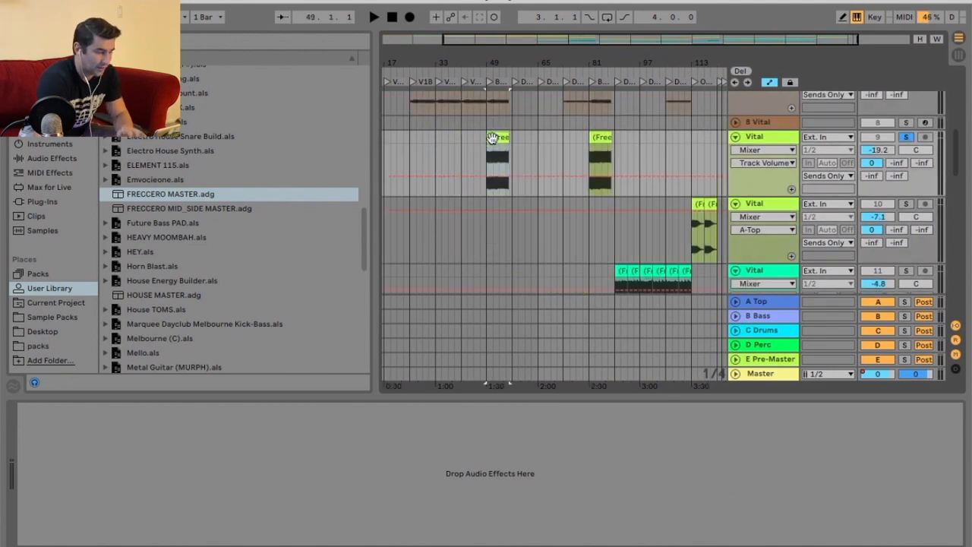
{"action": "left_click_drag", "start_coordinate": [438, 61], "coordinate": [439, 70]}
{"action": "left_click", "coordinate": [431, 137]}
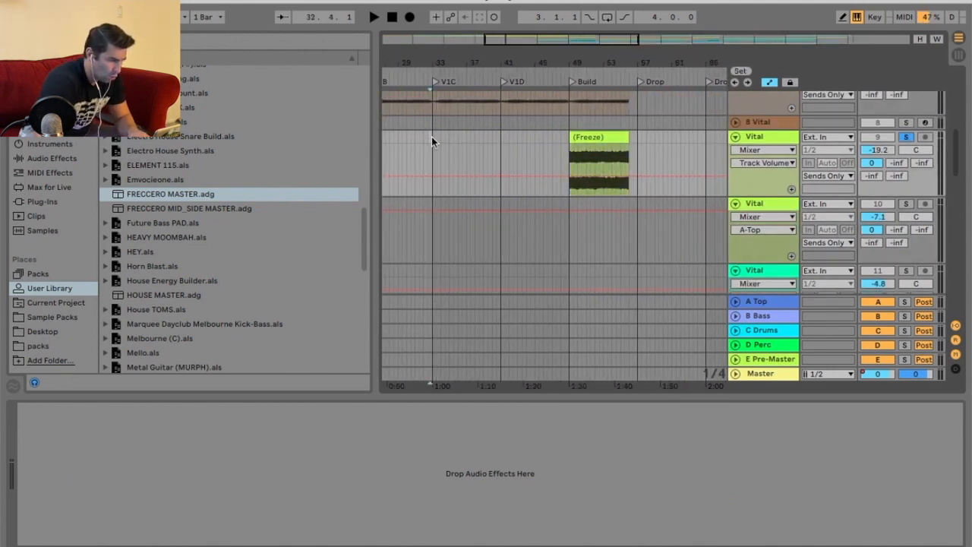
{"action": "key", "text": "ctrl+v"}
{"action": "key", "text": "ctrl+v"}
{"action": "key", "text": "ctrl+v"}
{"action": "key", "text": "ctrl+v"}
{"action": "key", "text": "ctrl+v"}
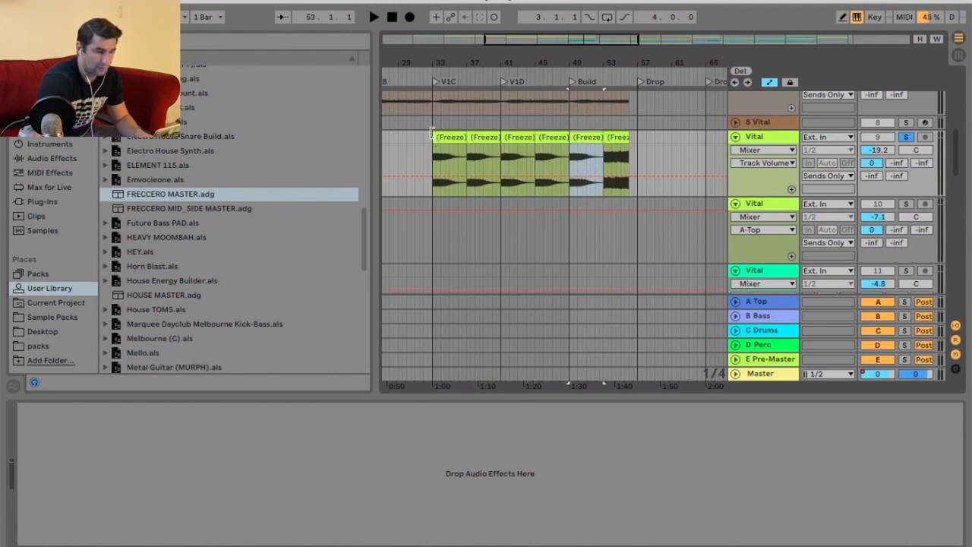
{"action": "key", "text": "ctrl+v"}
Delete the frozen clip in the second Build section of track 9.
{"action": "left_click_drag", "start_coordinate": [631, 134], "coordinate": [627, 135]}
{"action": "left_click_drag", "start_coordinate": [647, 66], "coordinate": [520, 47]}
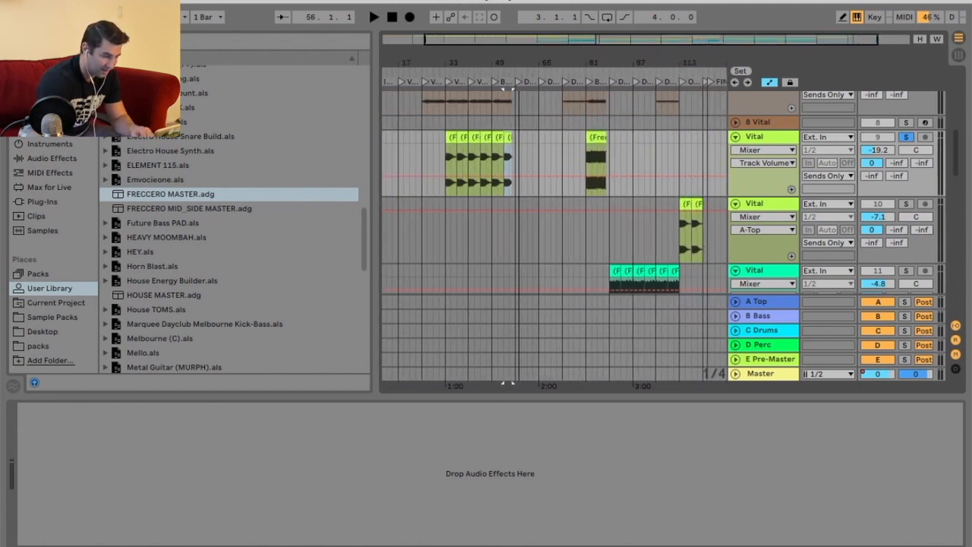
{"action": "left_click_drag", "start_coordinate": [595, 63], "coordinate": [595, 90]}
{"action": "left_click", "coordinate": [594, 138]}
{"action": "key", "text": "Delete"}
{"action": "left_click_drag", "start_coordinate": [510, 65], "coordinate": [657, 66]}
{"action": "left_click_drag", "start_coordinate": [420, 66], "coordinate": [421, 87]}
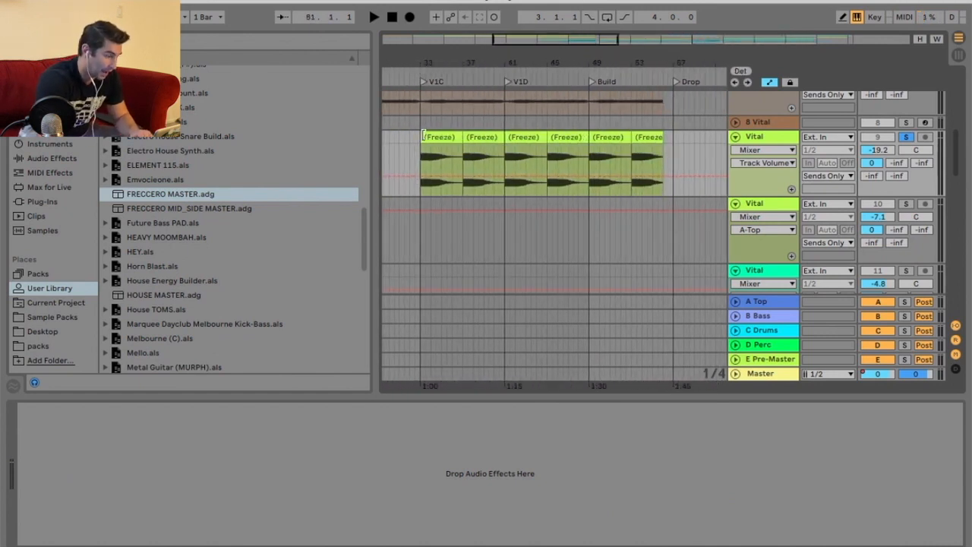
{"action": "left_click_drag", "start_coordinate": [421, 137], "coordinate": [456, 137]}
{"action": "key", "text": "super+z"}
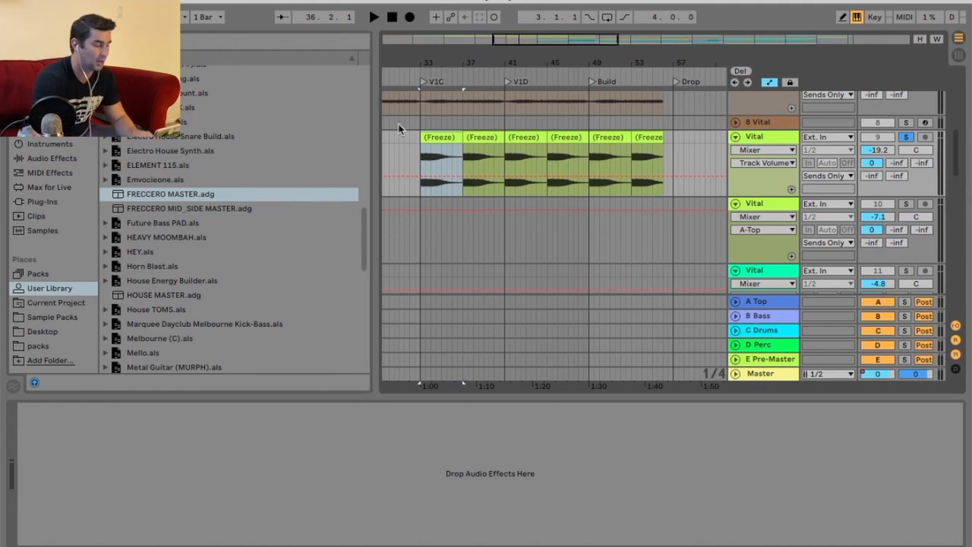
Paste two frozen clips into track 9's second Build section and trim the last one to the Drop.
{"action": "right_click", "coordinate": [416, 138]}
{"action": "left_click", "coordinate": [443, 136]}
{"action": "left_click_drag", "start_coordinate": [456, 64], "coordinate": [458, 58]}
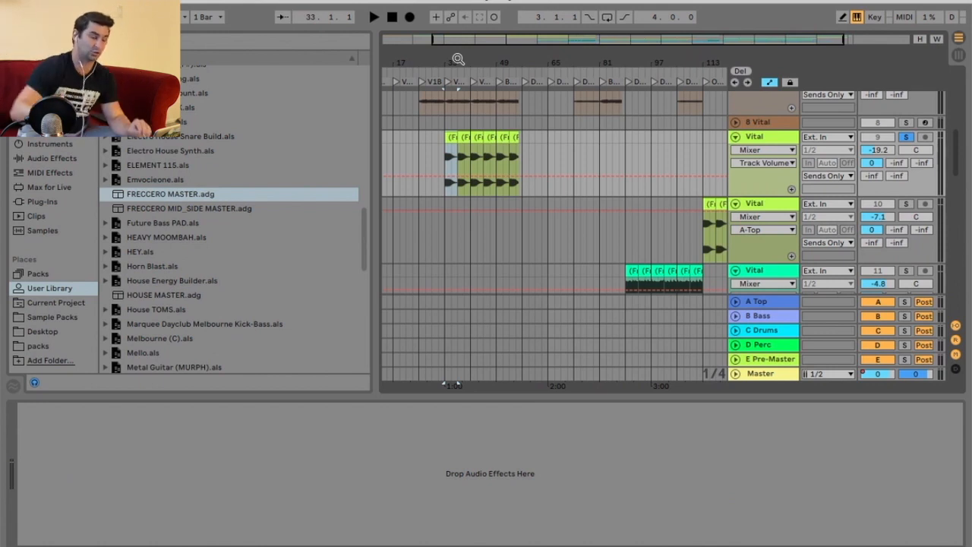
{"action": "left_click_drag", "start_coordinate": [591, 54], "coordinate": [577, 141]}
{"action": "key", "text": "super+v"}
{"action": "key", "text": "super+v"}
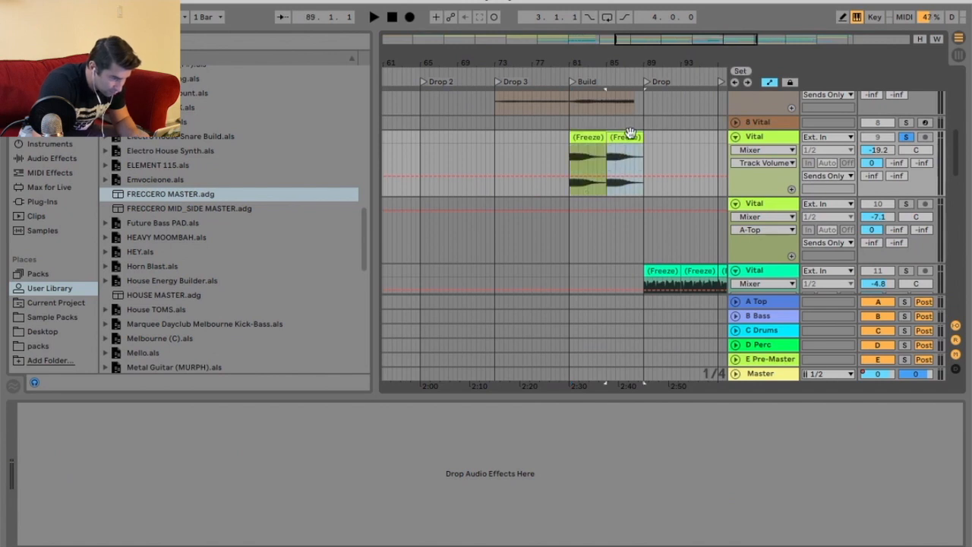
{"action": "left_click_drag", "start_coordinate": [636, 136], "coordinate": [633, 136]}
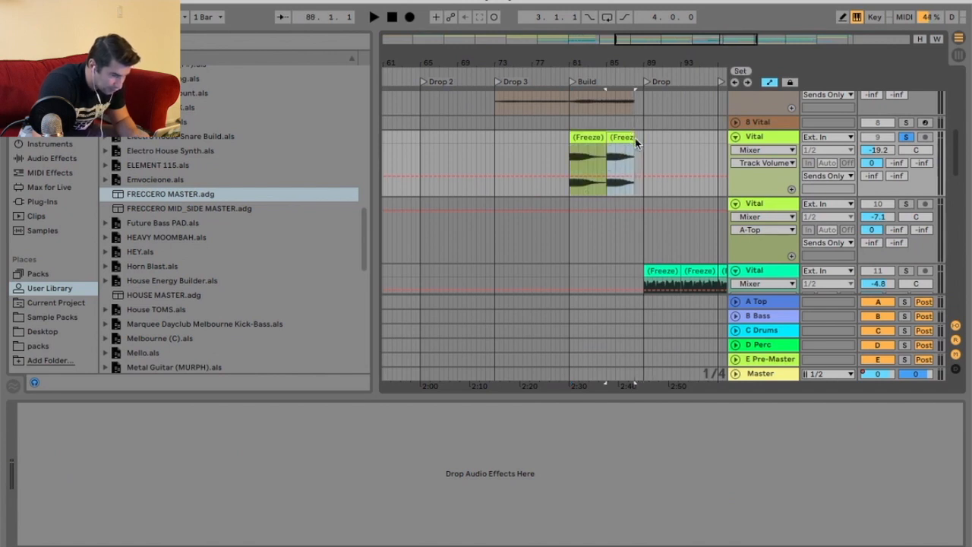
Unsolo track 9 and raise its volume to -17.8 dB.
{"action": "left_click", "coordinate": [906, 138]}
{"action": "left_click_drag", "start_coordinate": [683, 63], "coordinate": [615, 30]}
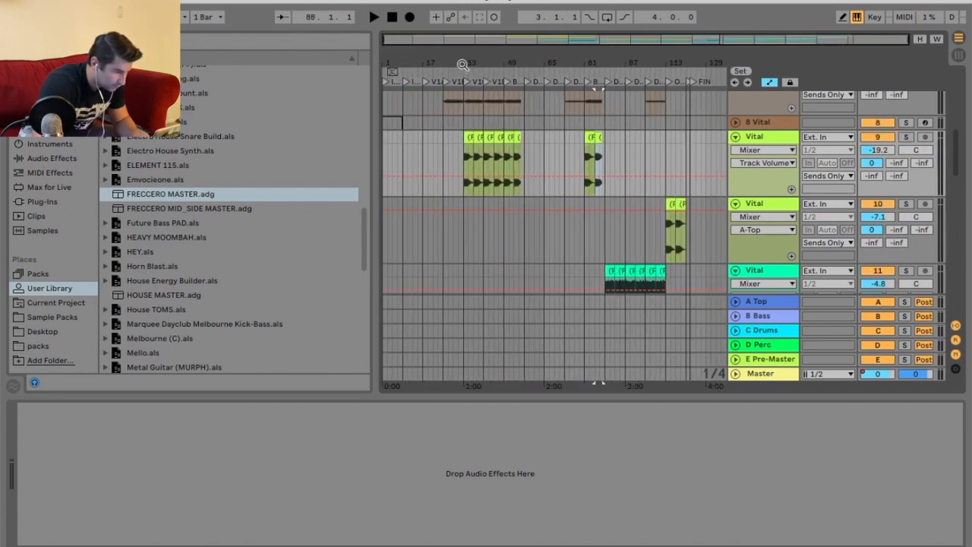
{"action": "left_click_drag", "start_coordinate": [462, 66], "coordinate": [461, 99]}
{"action": "left_click", "coordinate": [461, 79]}
{"action": "left_click_drag", "start_coordinate": [877, 151], "coordinate": [877, 152]}
Play from the V1D section and lower the blue Vital track 19's volume to -18.3 dB.
{"action": "left_click", "coordinate": [569, 73]}
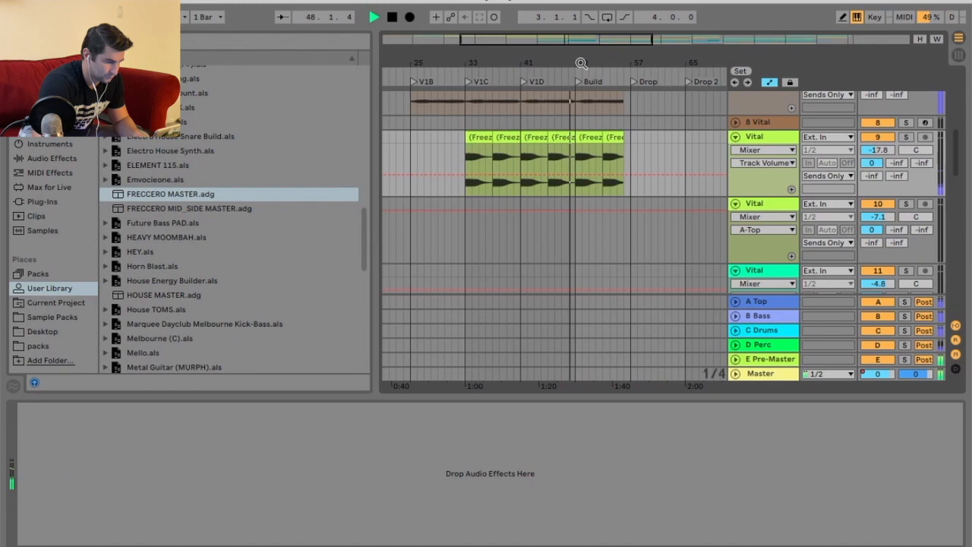
{"action": "left_click_drag", "start_coordinate": [581, 63], "coordinate": [583, 39]}
{"action": "left_click", "coordinate": [658, 176]}
{"action": "scroll", "coordinate": [620, 144], "scroll_direction": "down", "scroll_amount": 6}
{"action": "scroll", "coordinate": [651, 142], "scroll_direction": "down", "scroll_amount": 5}
{"action": "left_click_drag", "start_coordinate": [569, 63], "coordinate": [622, 145]}
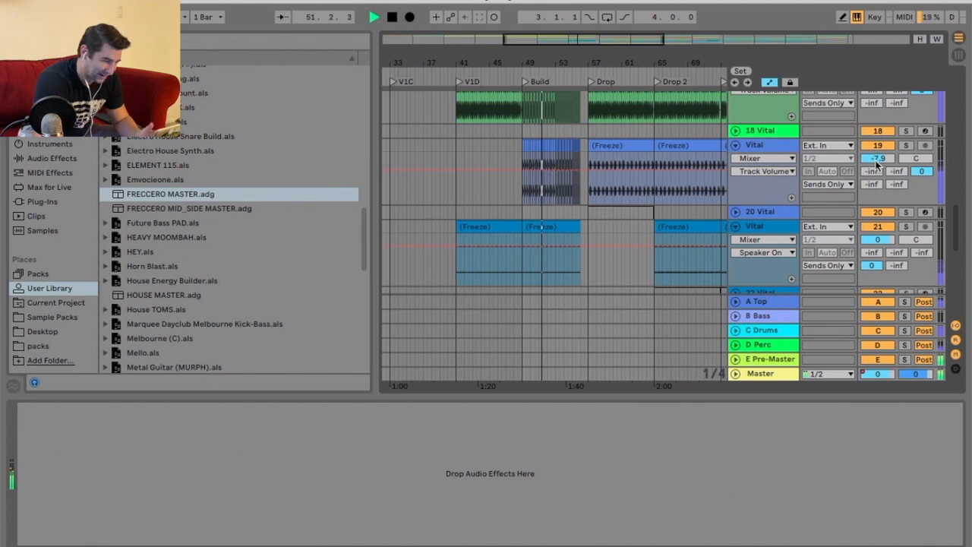
{"action": "left_click_drag", "start_coordinate": [877, 161], "coordinate": [877, 183]}
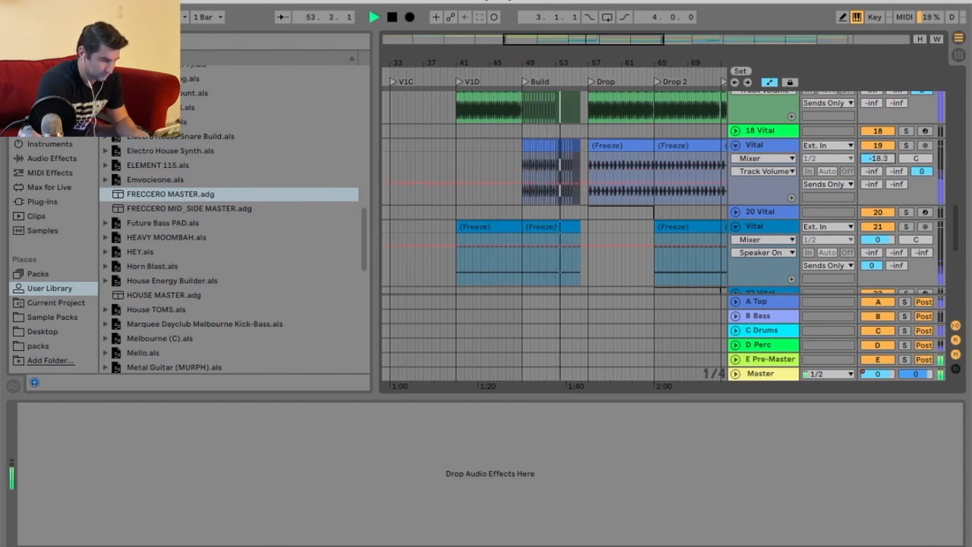
Open the Pro-L 2 limiter on the E Pre-Master return to inspect its metering, then close it.
{"action": "scroll", "coordinate": [631, 188], "scroll_direction": "up", "scroll_amount": 10}
{"action": "left_click", "coordinate": [769, 358]}
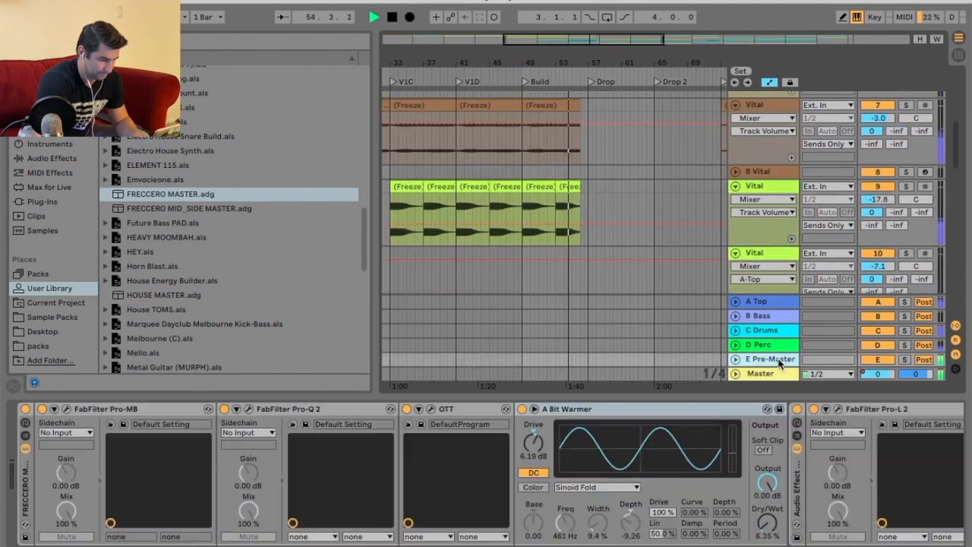
{"action": "left_click", "coordinate": [838, 409]}
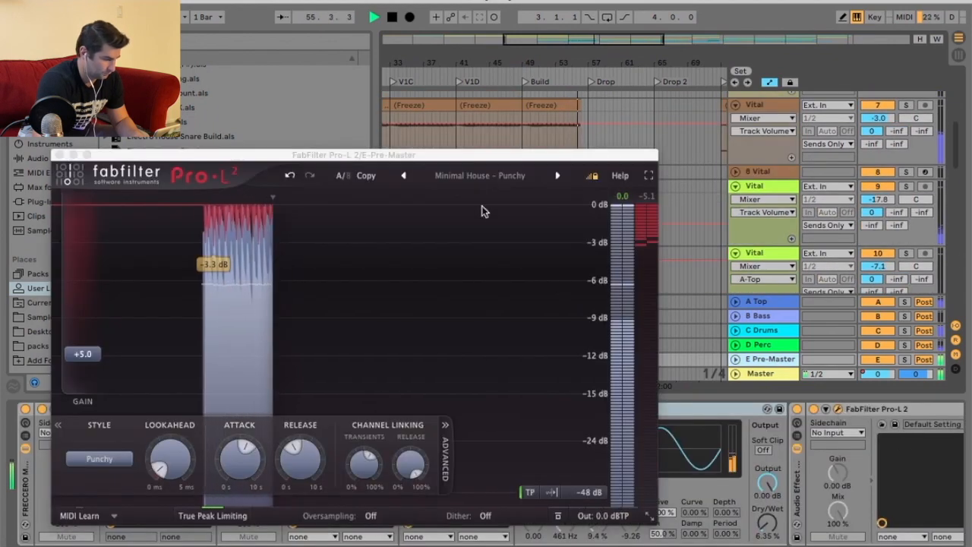
{"action": "left_click_drag", "start_coordinate": [466, 155], "coordinate": [427, 15]}
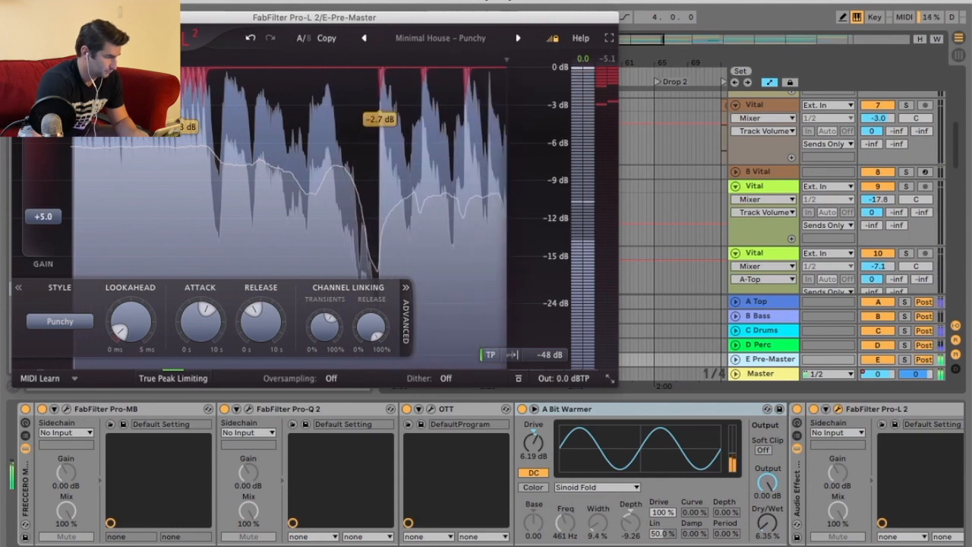
{"action": "left_click", "coordinate": [20, 16]}
Set the lilac Vital track 27's volume to -3 dB.
{"action": "scroll", "coordinate": [612, 222], "scroll_direction": "down", "scroll_amount": 10}
{"action": "scroll", "coordinate": [699, 306], "scroll_direction": "down", "scroll_amount": 10}
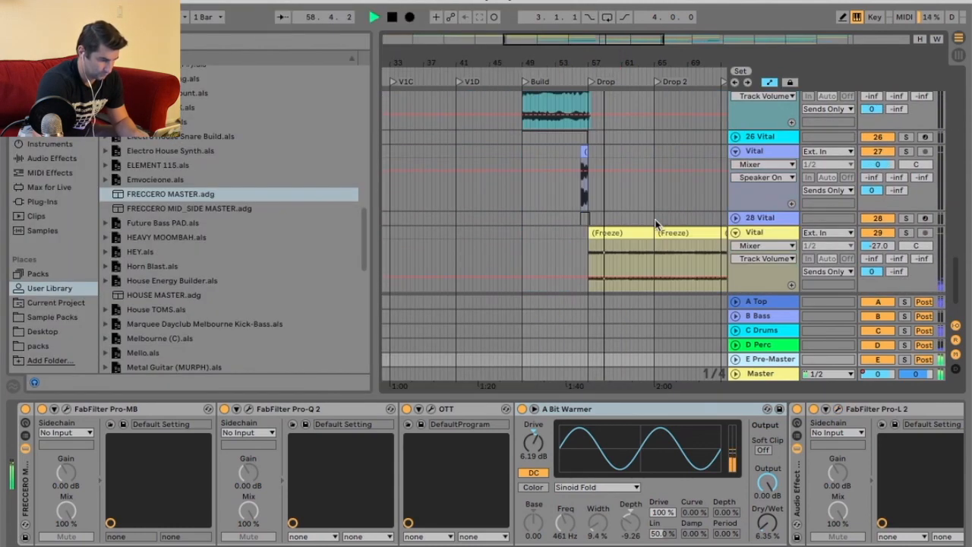
{"action": "left_click", "coordinate": [879, 166]}
{"action": "type", "text": "-3"}
{"action": "key", "text": "Return"}
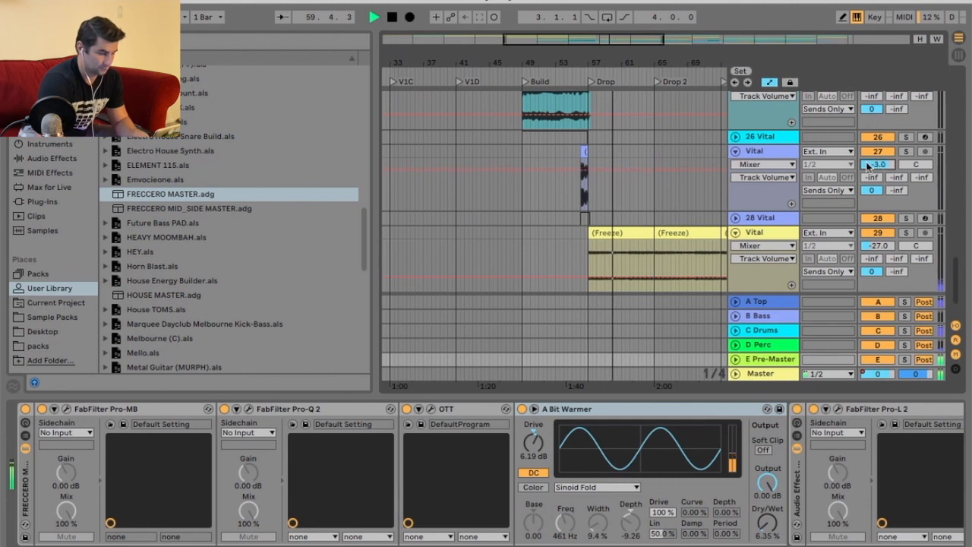
Play from the Drop and set track 27's volume to -4 dB.
{"action": "scroll", "coordinate": [560, 79], "scroll_direction": "up", "scroll_amount": 5}
{"action": "left_click", "coordinate": [558, 81]}
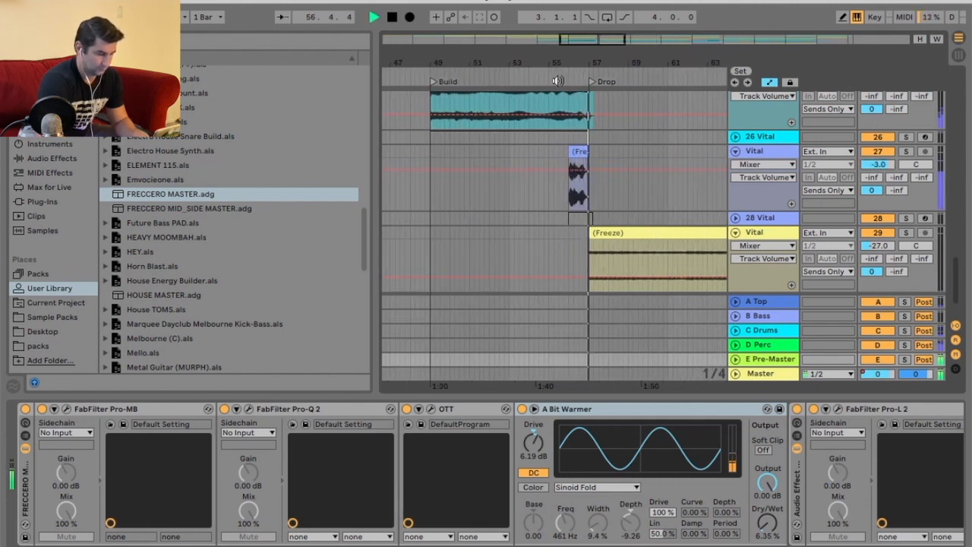
{"action": "left_click", "coordinate": [881, 167]}
{"action": "type", "text": "-4"}
{"action": "key", "text": "Return"}
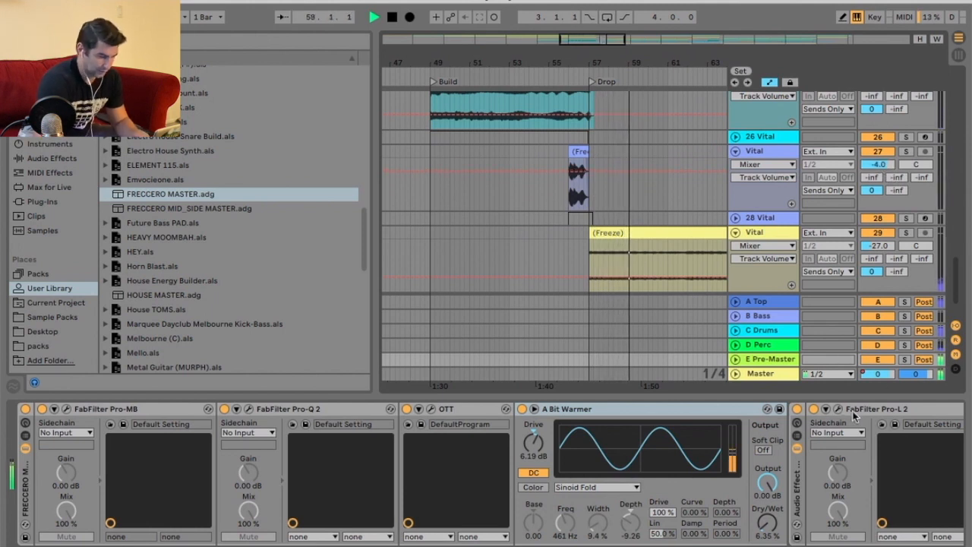
Raise the Pro-L 2 gain on the E Pre-Master return to +7.0 dB.
{"action": "left_click", "coordinate": [836, 409]}
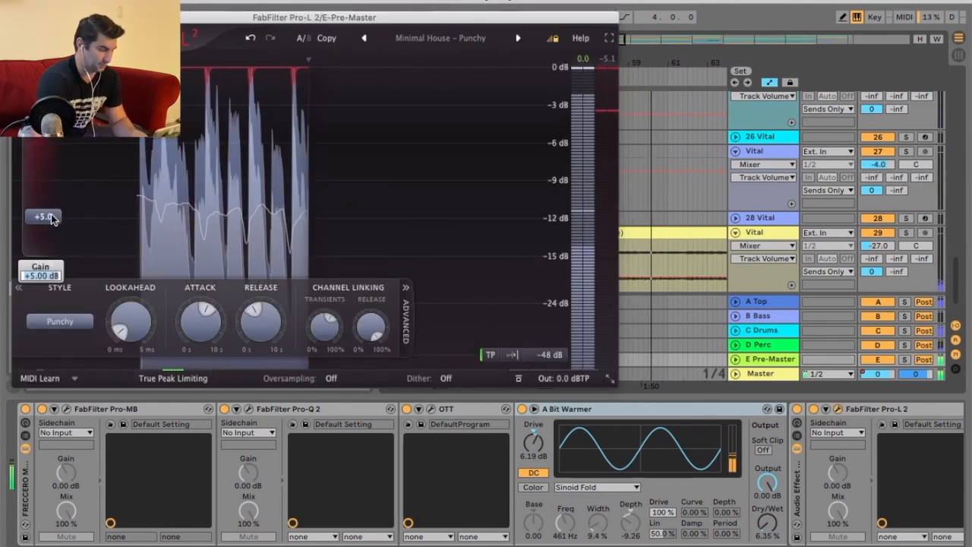
{"action": "left_click_drag", "start_coordinate": [51, 218], "coordinate": [51, 202]}
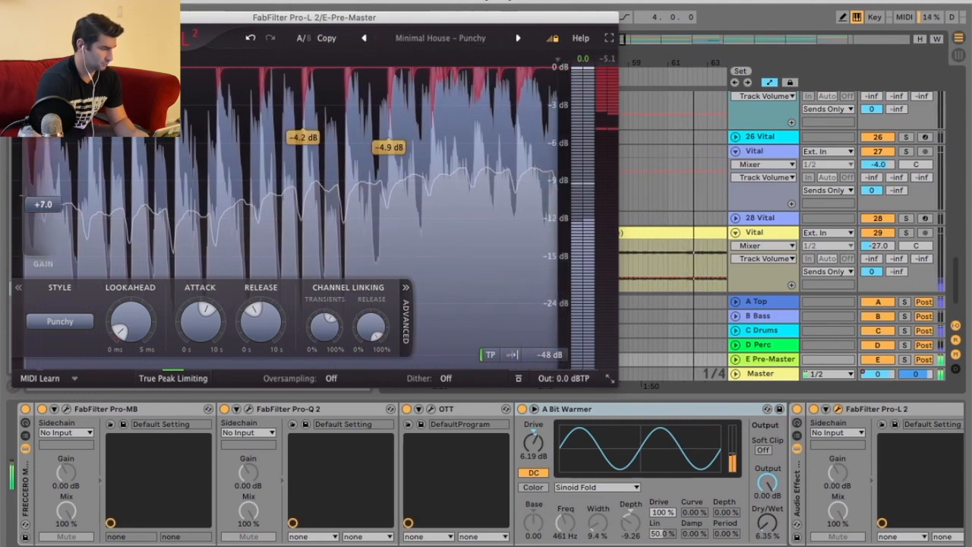
{"action": "left_click", "coordinate": [20, 18]}
Set the orange Vital track 13's volume to -15 dB.
{"action": "scroll", "coordinate": [679, 188], "scroll_direction": "up", "scroll_amount": 10}
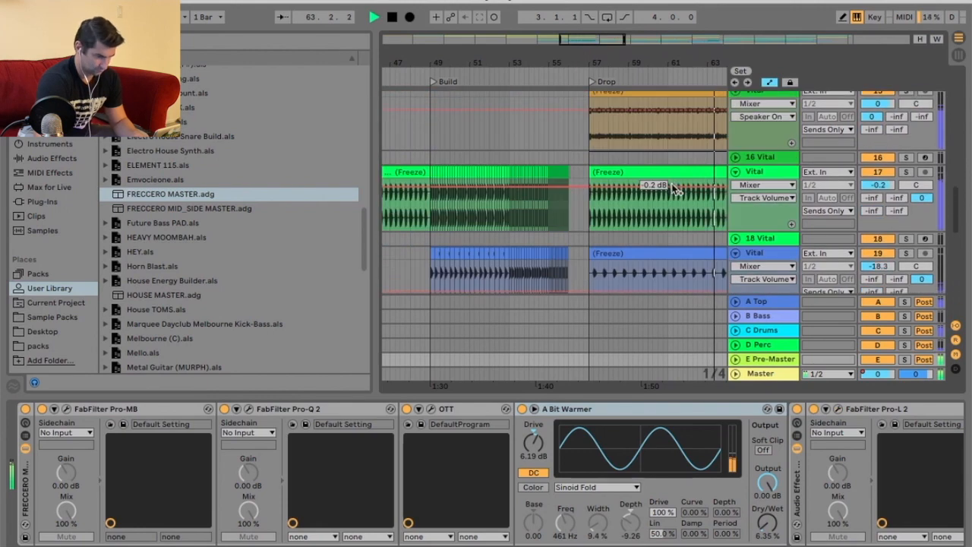
{"action": "left_click", "coordinate": [884, 134]}
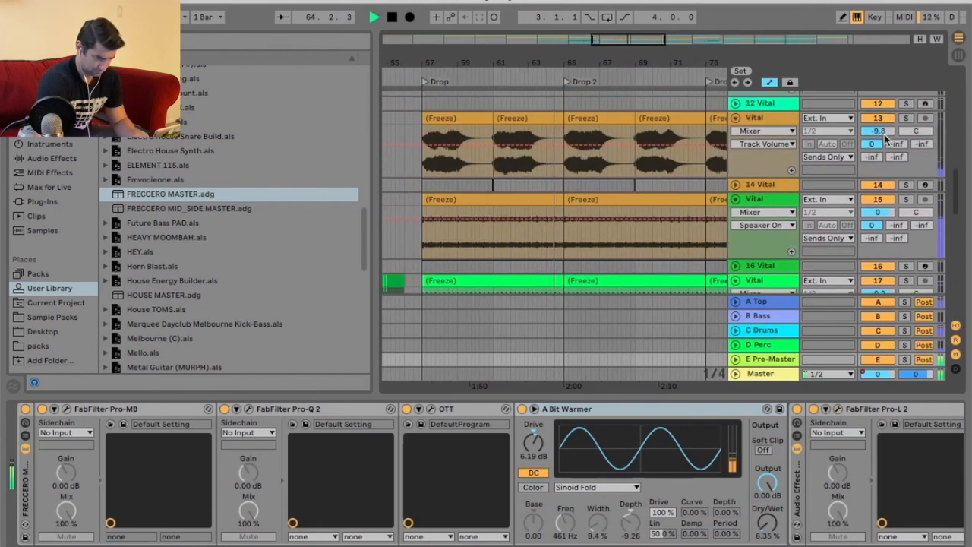
{"action": "type", "text": "-15"}
{"action": "key", "text": "Return"}
Lower the yellow Vital track 29's volume to -38 dB.
{"action": "scroll", "coordinate": [657, 169], "scroll_direction": "down", "scroll_amount": 3}
{"action": "scroll", "coordinate": [657, 168], "scroll_direction": "up", "scroll_amount": 3}
{"action": "scroll", "coordinate": [655, 143], "scroll_direction": "down", "scroll_amount": 10}
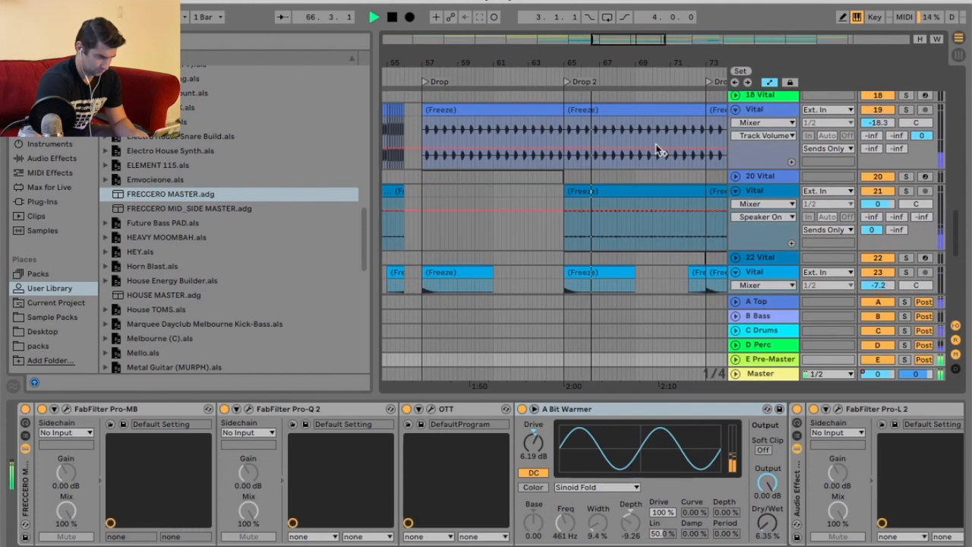
{"action": "left_click_drag", "start_coordinate": [885, 199], "coordinate": [888, 201]}
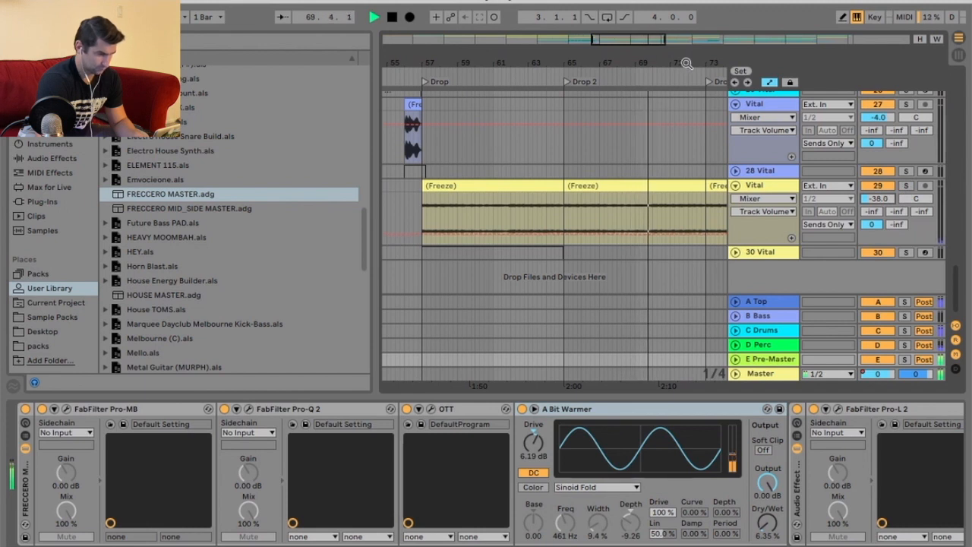
Review the Vital tracks across the Drop sections during playback.
{"action": "left_click_drag", "start_coordinate": [679, 65], "coordinate": [672, 41]}
{"action": "scroll", "coordinate": [674, 137], "scroll_direction": "up", "scroll_amount": 4}
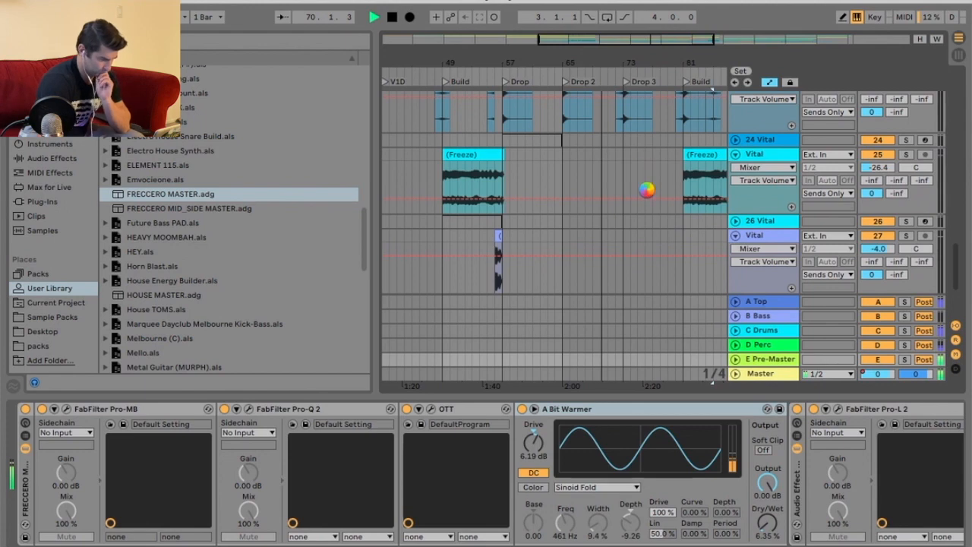
{"action": "scroll", "coordinate": [646, 188], "scroll_direction": "up", "scroll_amount": 8}
{"action": "scroll", "coordinate": [651, 192], "scroll_direction": "down", "scroll_amount": 2}
{"action": "scroll", "coordinate": [651, 192], "scroll_direction": "up", "scroll_amount": 3}
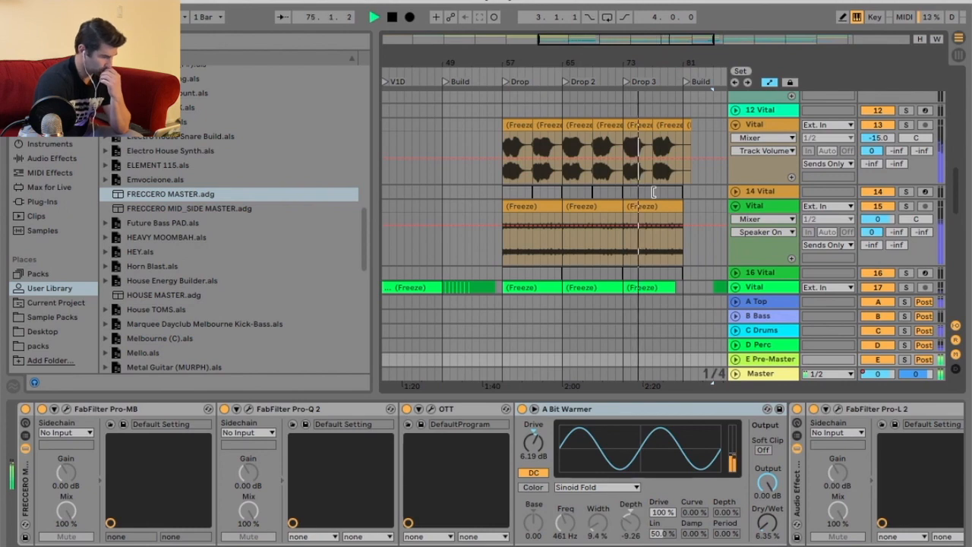
{"action": "scroll", "coordinate": [672, 196], "scroll_direction": "up", "scroll_amount": 4}
{"action": "scroll", "coordinate": [674, 192], "scroll_direction": "up", "scroll_amount": 3}
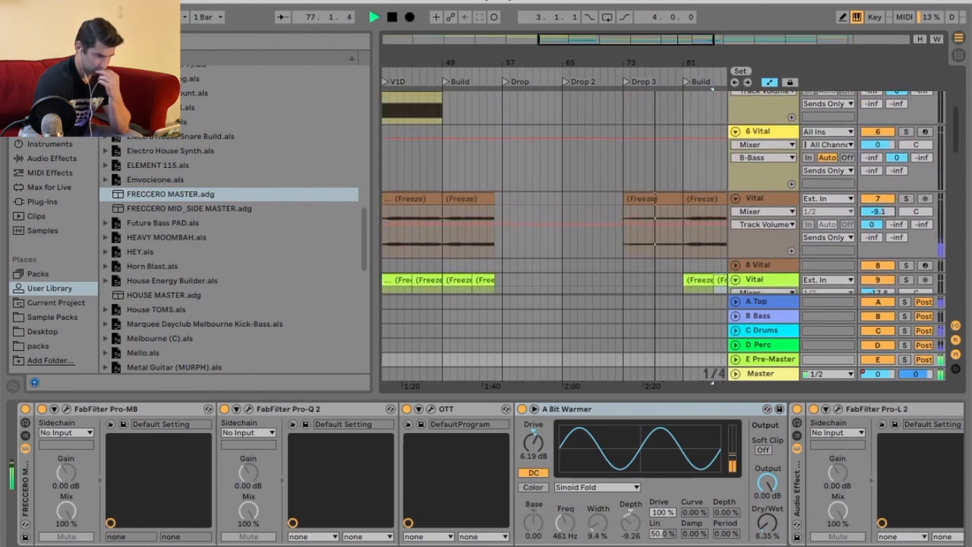
{"action": "left_click_drag", "start_coordinate": [711, 64], "coordinate": [625, 59]}
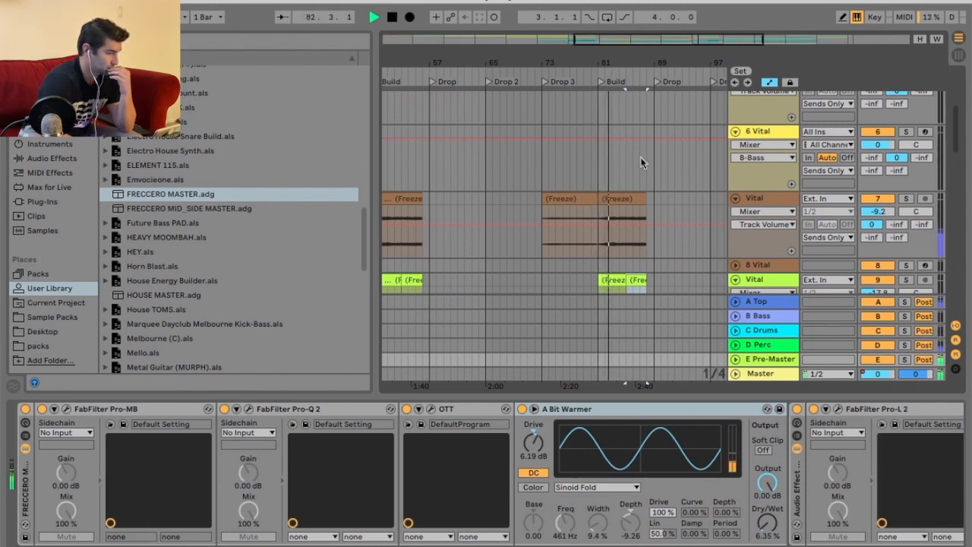
Stop playback and show the Master track's volume automation lane.
{"action": "key", "text": "space"}
{"action": "right_click", "coordinate": [885, 374]}
{"action": "left_click", "coordinate": [802, 379]}
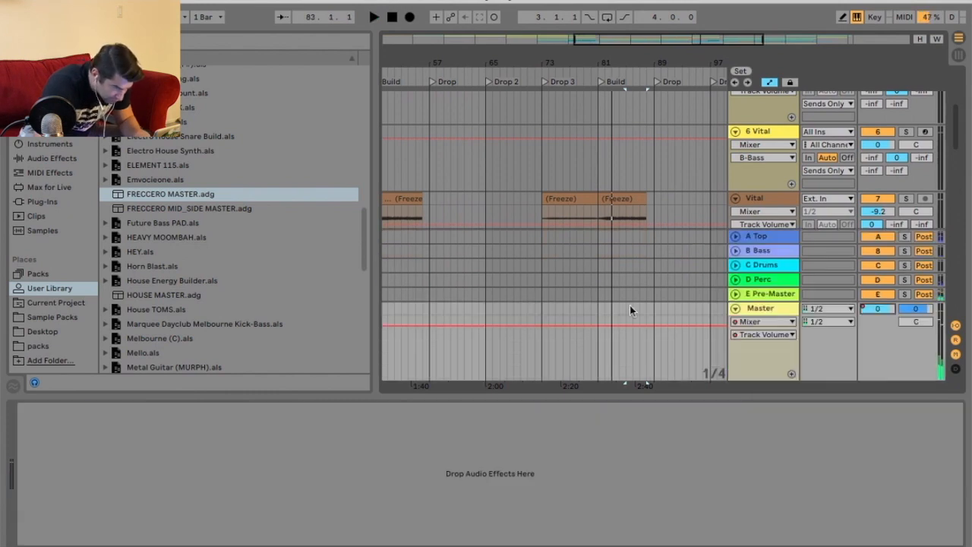
Set the arrangement grid to 1 bar and adjust the Master volume automation leading into the Drop.
{"action": "left_click_drag", "start_coordinate": [526, 53], "coordinate": [562, 48]}
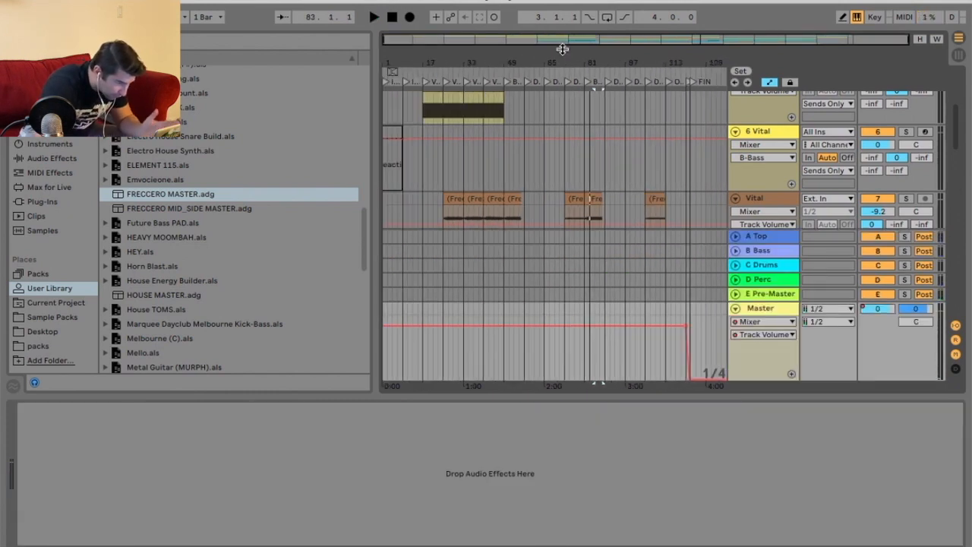
{"action": "left_click_drag", "start_coordinate": [473, 57], "coordinate": [467, 70]}
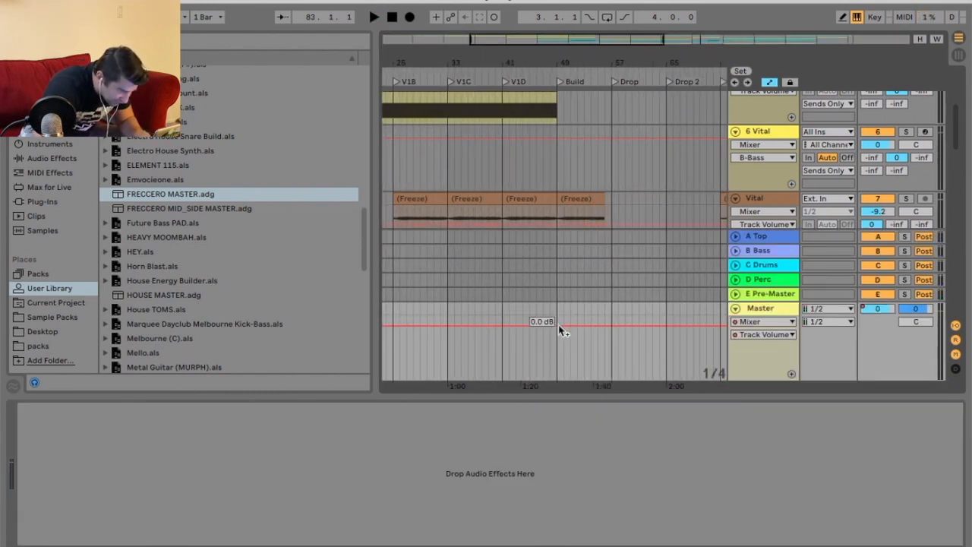
{"action": "right_click", "coordinate": [613, 319]}
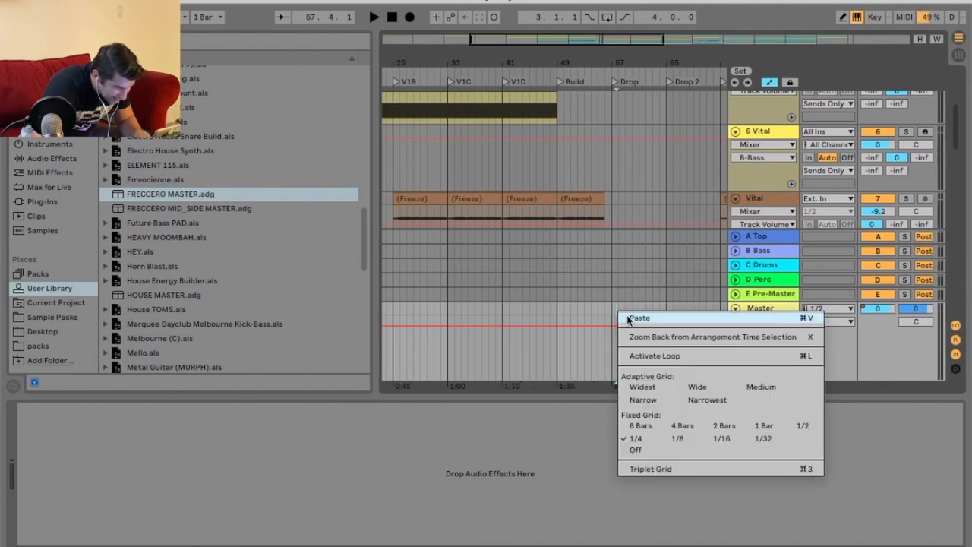
{"action": "left_click", "coordinate": [762, 437]}
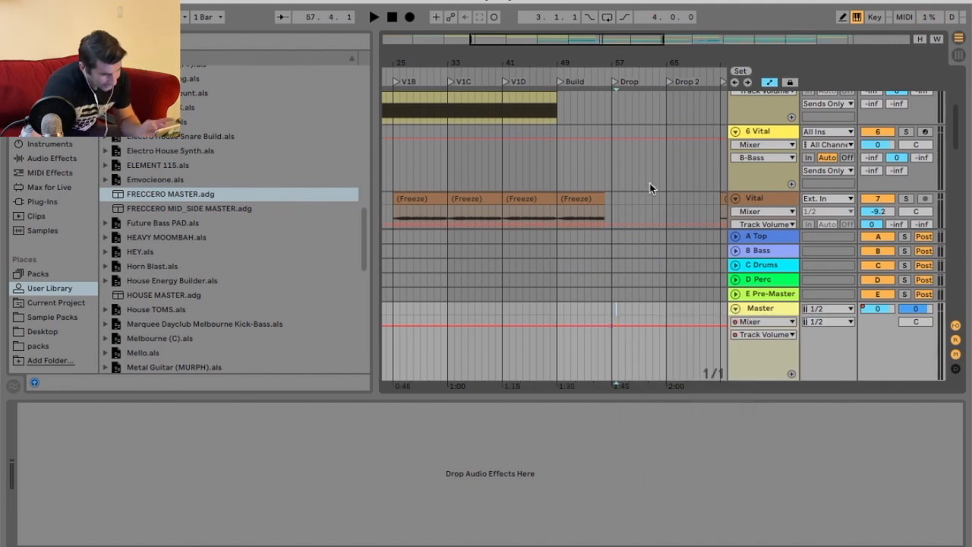
{"action": "left_click_drag", "start_coordinate": [640, 61], "coordinate": [455, 58]}
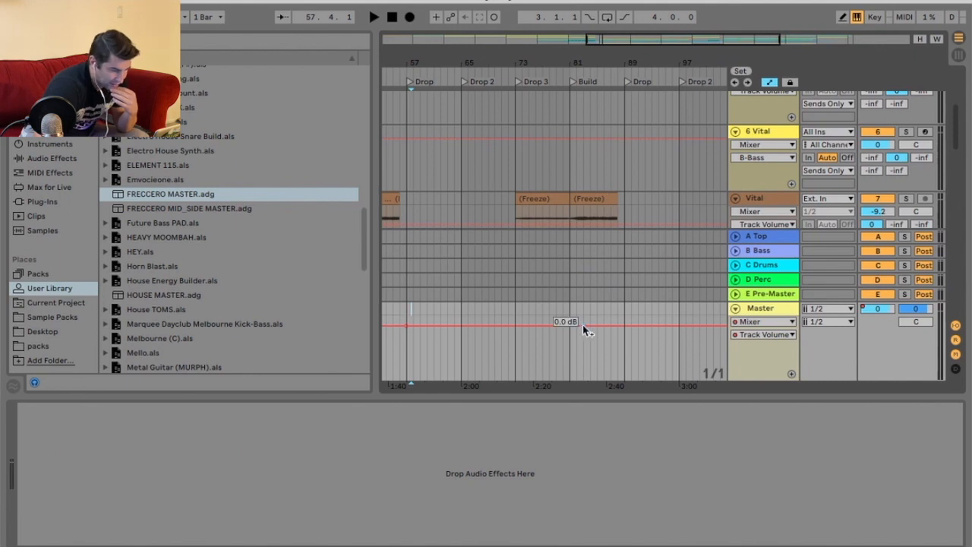
{"action": "left_click_drag", "start_coordinate": [422, 67], "coordinate": [484, 74]}
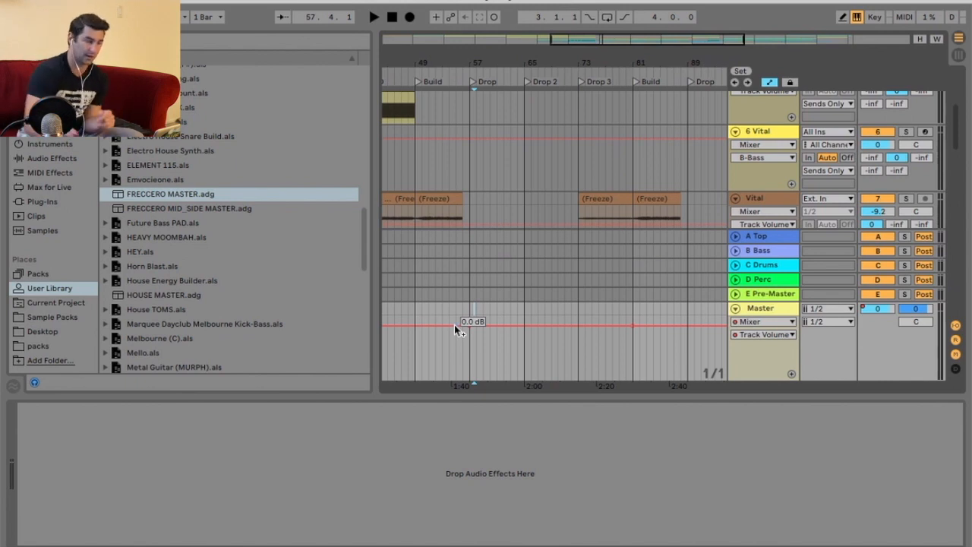
{"action": "left_click_drag", "start_coordinate": [636, 67], "coordinate": [622, 61]}
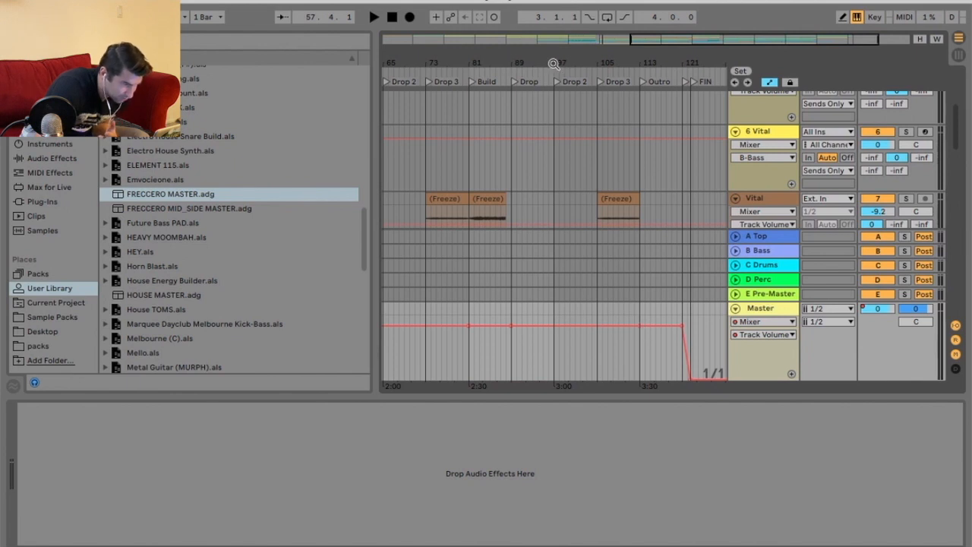
{"action": "left_click_drag", "start_coordinate": [554, 63], "coordinate": [693, 66]}
{"action": "left_click_drag", "start_coordinate": [491, 62], "coordinate": [587, 123]}
{"action": "left_click_drag", "start_coordinate": [583, 322], "coordinate": [583, 327]}
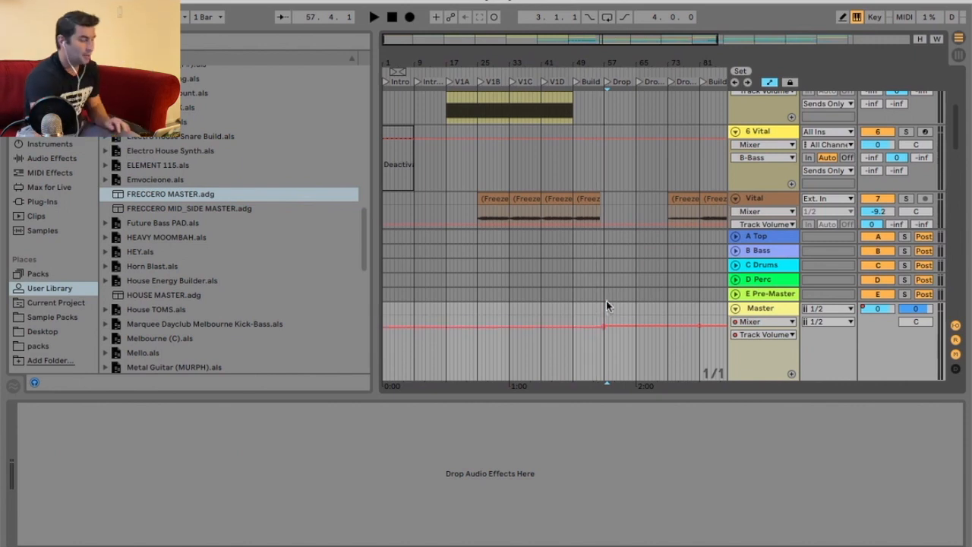
Play from the Drop and fine-tune the Master volume automation breakpoint there, restarting playback to check it.
{"action": "left_click", "coordinate": [591, 72]}
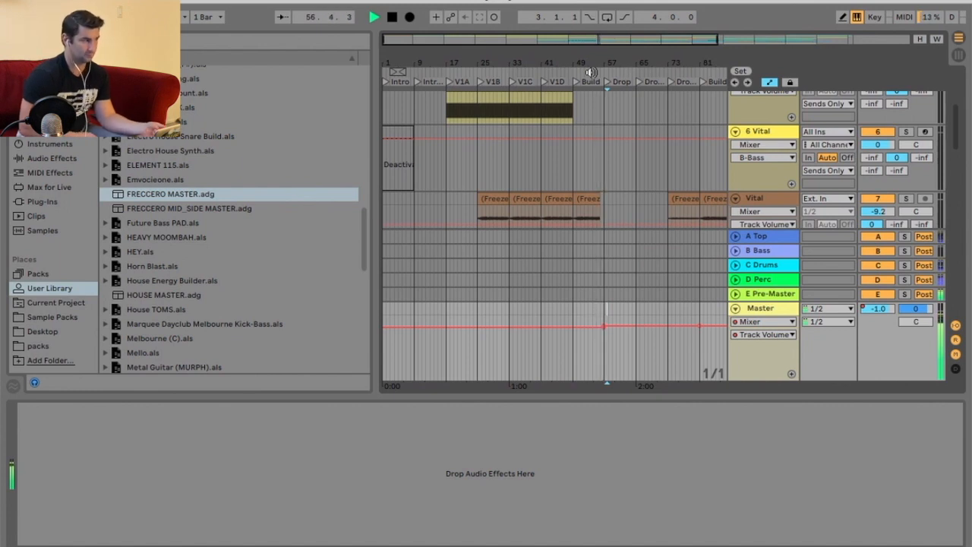
{"action": "left_click_drag", "start_coordinate": [595, 63], "coordinate": [599, 118]}
{"action": "left_click_drag", "start_coordinate": [609, 328], "coordinate": [609, 329]}
{"action": "key", "text": "space"}
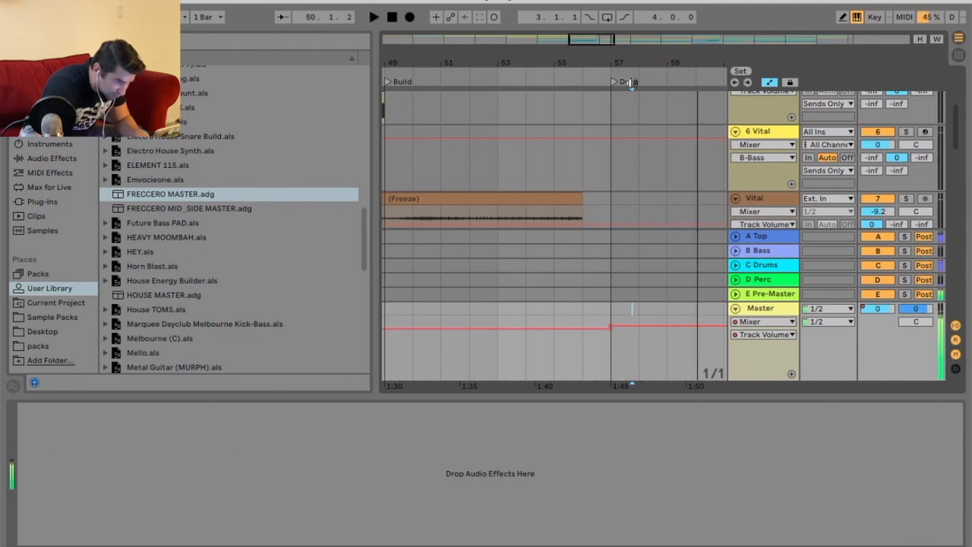
{"action": "left_click_drag", "start_coordinate": [635, 58], "coordinate": [612, 66]}
{"action": "key", "text": "space"}
{"action": "scroll", "coordinate": [599, 218], "scroll_direction": "down", "scroll_amount": 3}
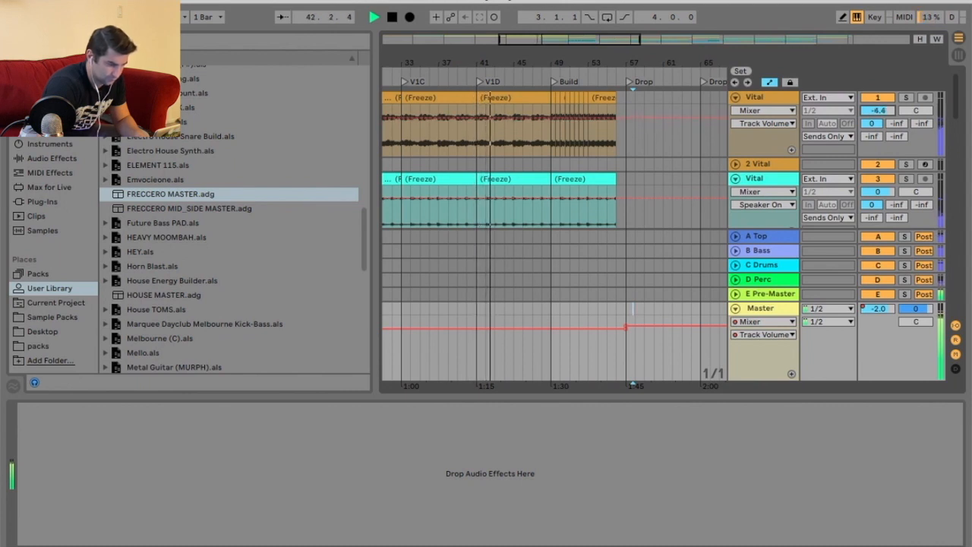
Collapse the Master track and lower Vital track 3's volume to -3.7 dB.
{"action": "left_click", "coordinate": [735, 308]}
{"action": "left_click_drag", "start_coordinate": [881, 191], "coordinate": [881, 199]}
{"action": "scroll", "coordinate": [660, 166], "scroll_direction": "down", "scroll_amount": 2}
{"action": "left_click", "coordinate": [552, 86]}
{"action": "left_click", "coordinate": [612, 89]}
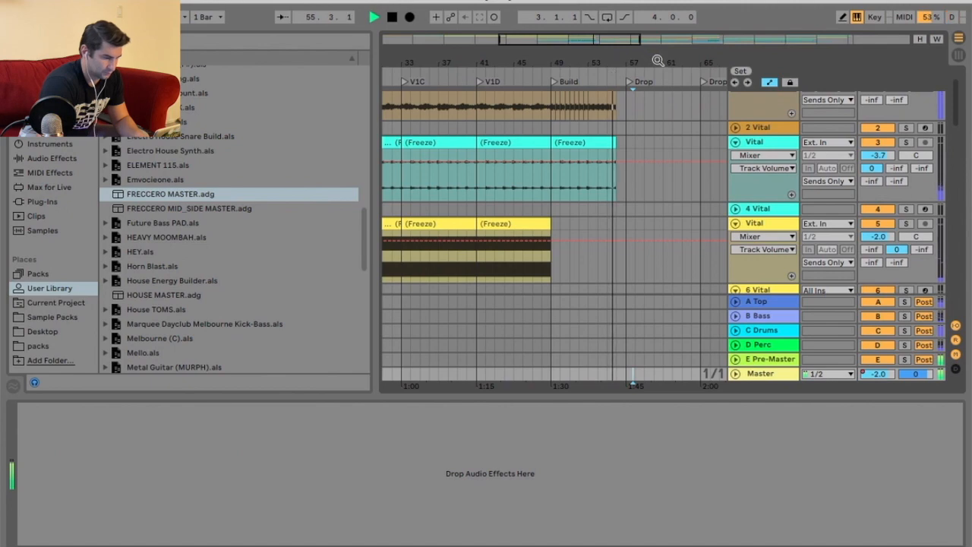
Lower the lavender Vital track 27's volume to -5 dB and stop playback.
{"action": "scroll", "coordinate": [627, 153], "scroll_direction": "down", "scroll_amount": 6}
{"action": "scroll", "coordinate": [658, 148], "scroll_direction": "down", "scroll_amount": 3}
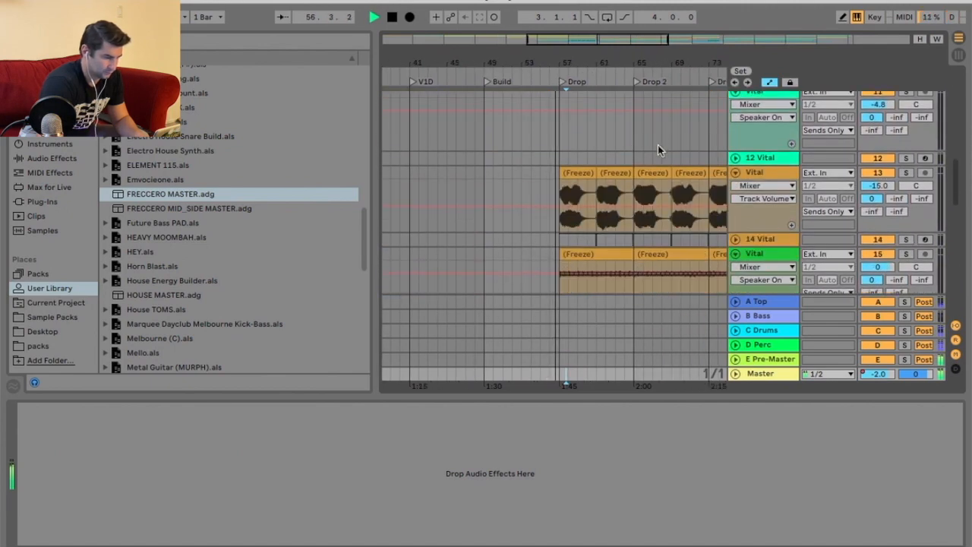
{"action": "scroll", "coordinate": [659, 148], "scroll_direction": "down", "scroll_amount": 3}
{"action": "scroll", "coordinate": [656, 144], "scroll_direction": "down", "scroll_amount": 4}
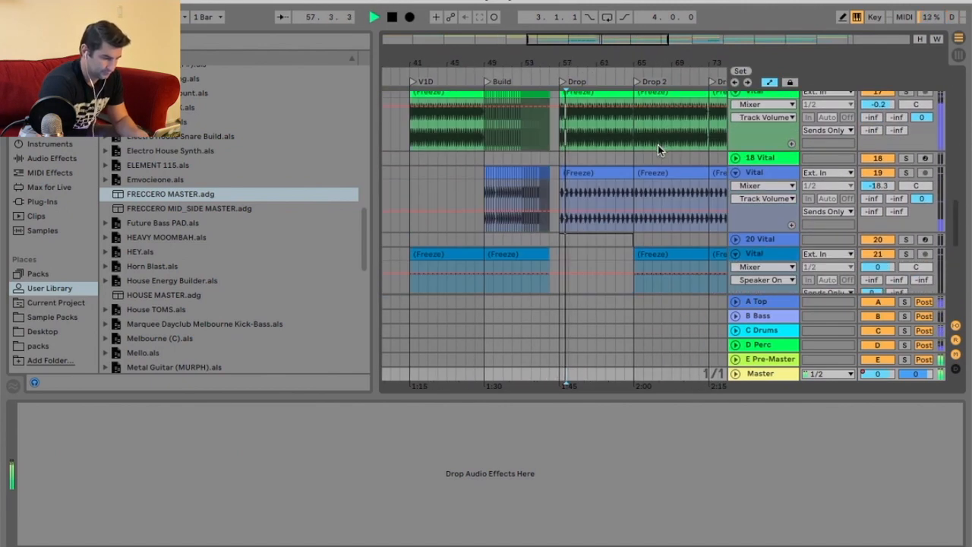
{"action": "scroll", "coordinate": [654, 144], "scroll_direction": "down", "scroll_amount": 3}
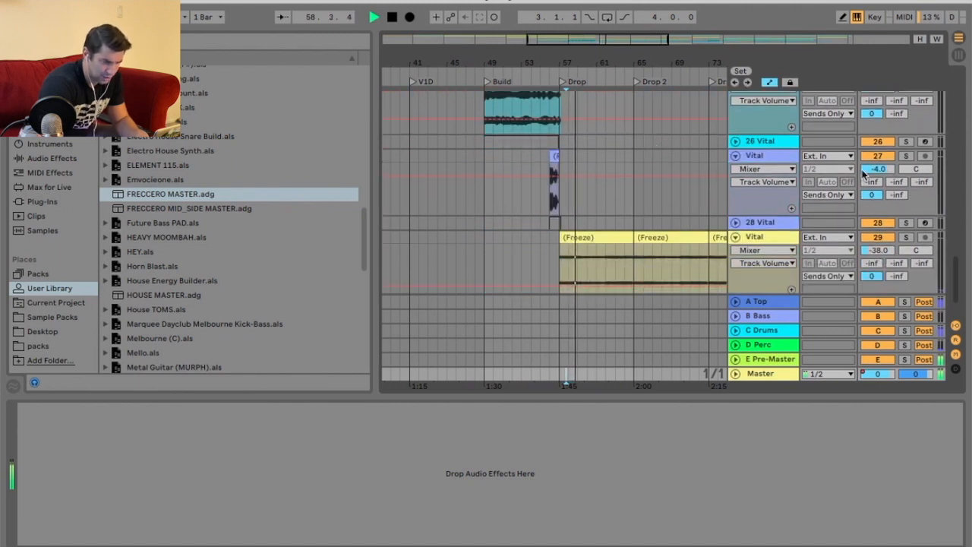
{"action": "left_click_drag", "start_coordinate": [873, 170], "coordinate": [873, 173]}
{"action": "key", "text": "space"}
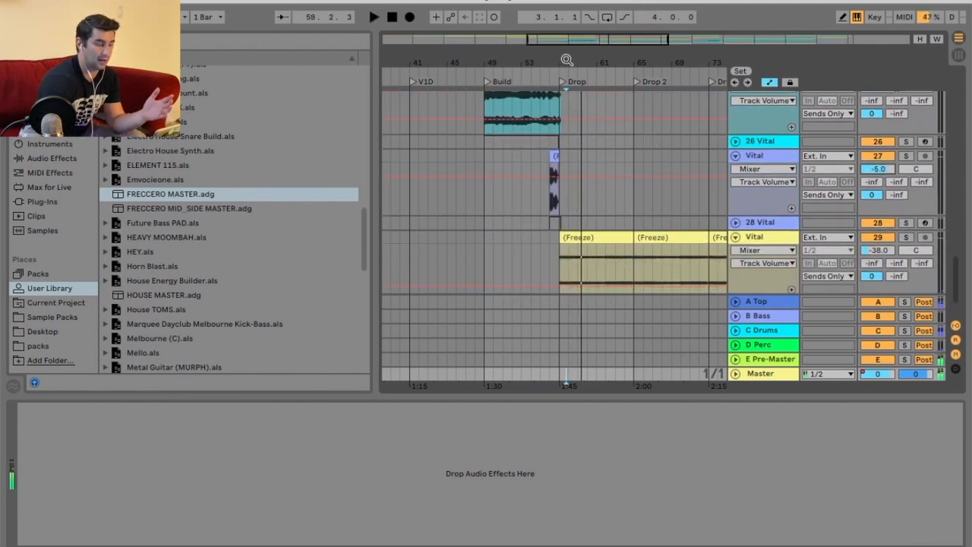
Show the Master volume automation, lower it to -2 dB across the Build section at bars 81–89, and collapse Master.
{"action": "left_click_drag", "start_coordinate": [567, 60], "coordinate": [526, 58]}
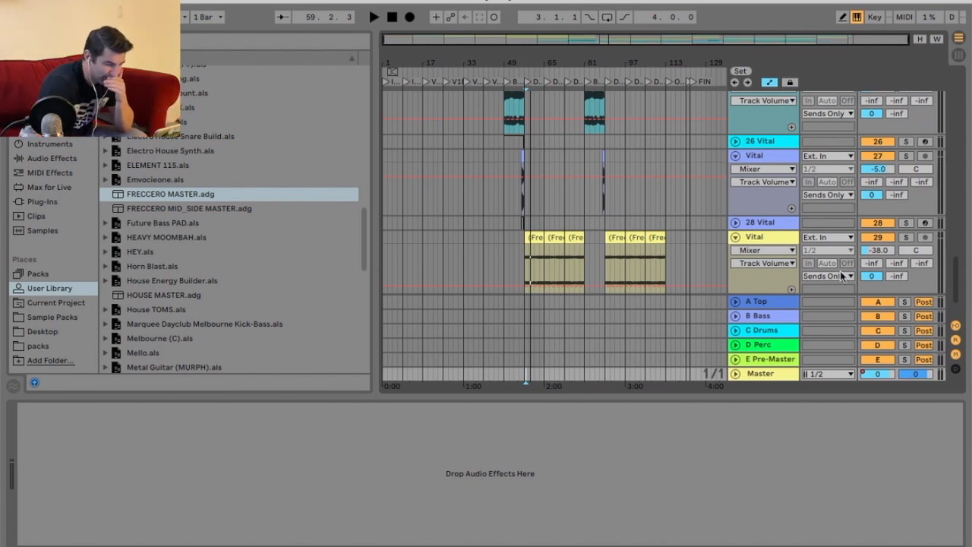
{"action": "right_click", "coordinate": [900, 370]}
{"action": "left_click", "coordinate": [778, 383]}
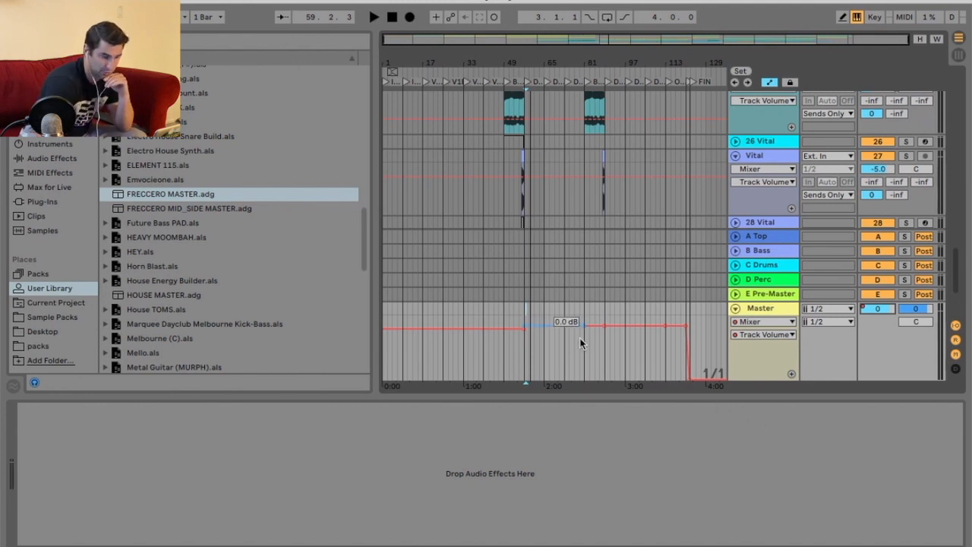
{"action": "left_click_drag", "start_coordinate": [594, 67], "coordinate": [640, 340]}
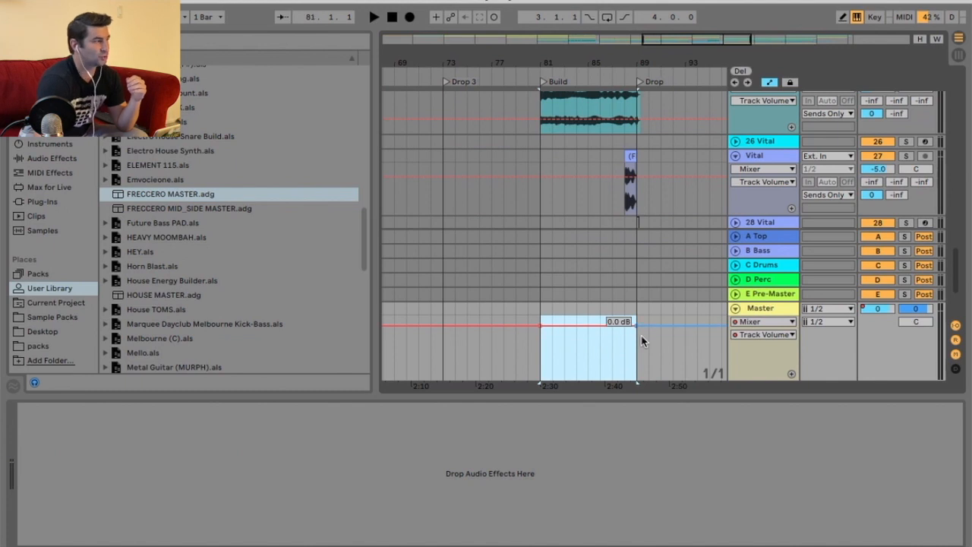
{"action": "left_click_drag", "start_coordinate": [557, 308], "coordinate": [635, 310]}
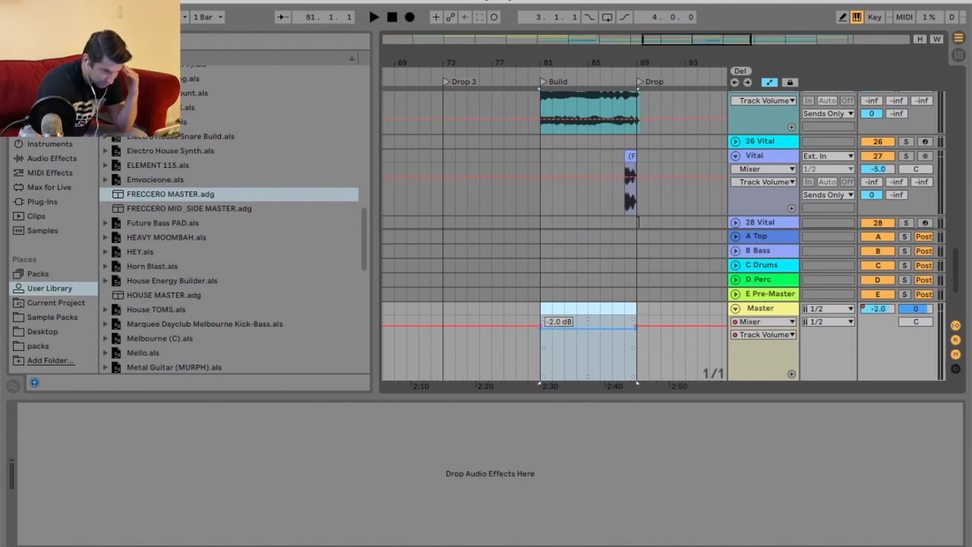
{"action": "left_click", "coordinate": [510, 76]}
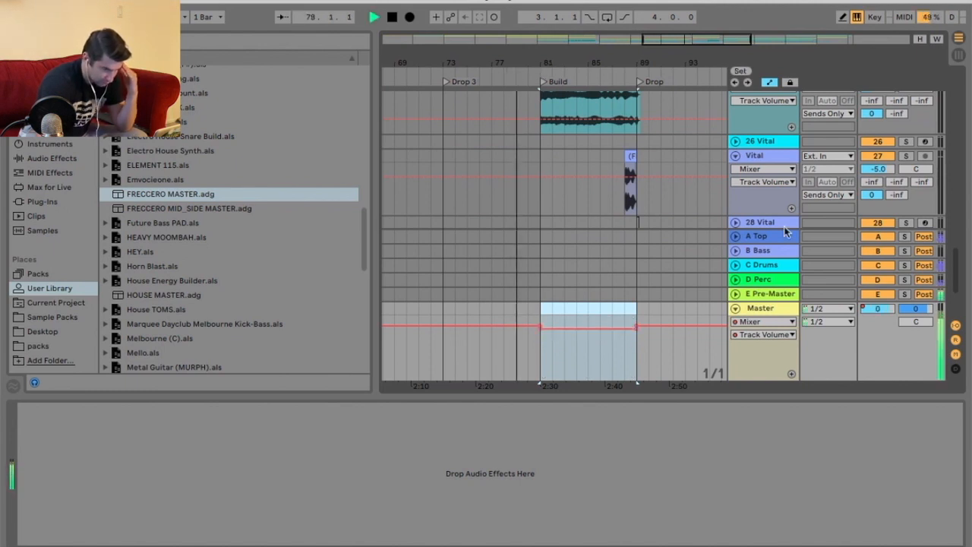
{"action": "left_click", "coordinate": [736, 308]}
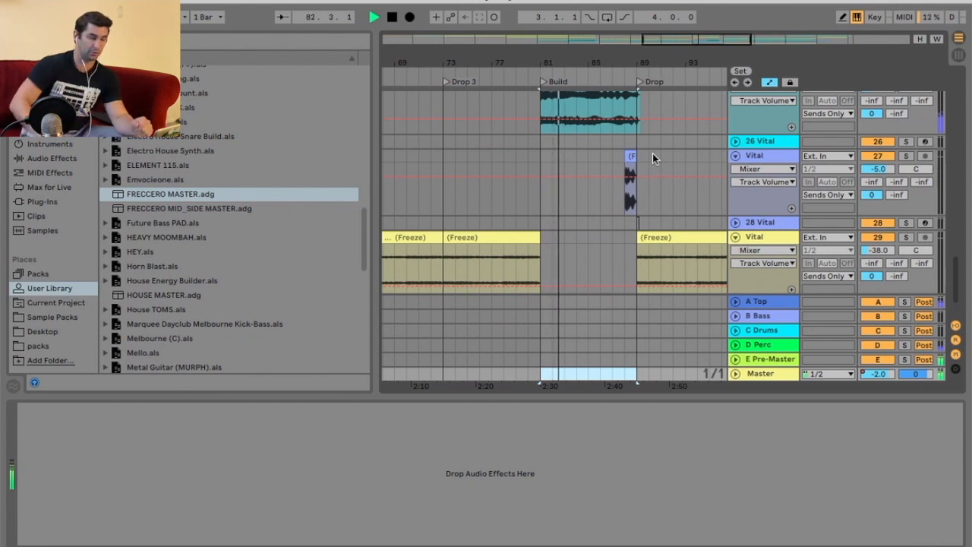
Lower the teal Vital track 11's volume to -7.2 dB.
{"action": "left_click_drag", "start_coordinate": [640, 65], "coordinate": [563, 66]}
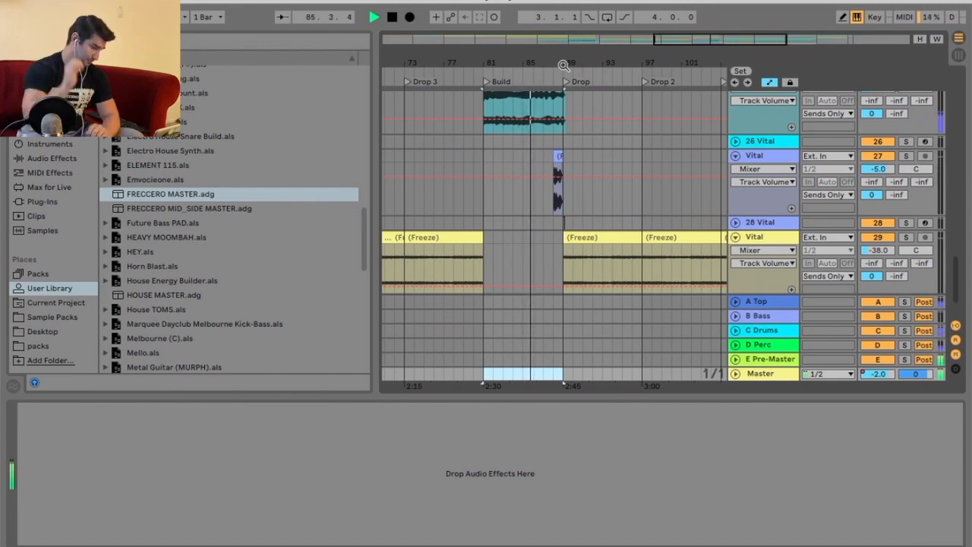
{"action": "scroll", "coordinate": [628, 165], "scroll_direction": "up", "scroll_amount": 6}
{"action": "scroll", "coordinate": [628, 165], "scroll_direction": "up", "scroll_amount": 4}
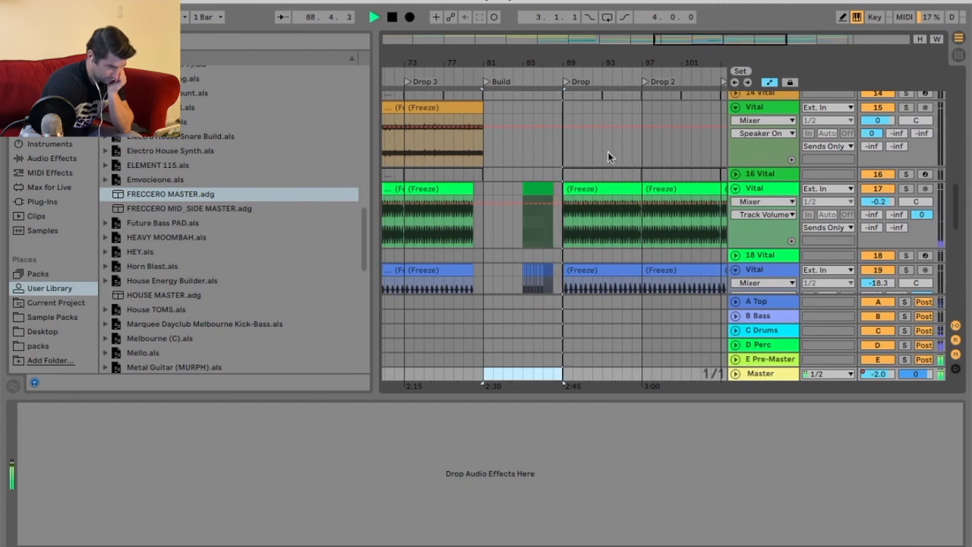
{"action": "scroll", "coordinate": [611, 160], "scroll_direction": "up", "scroll_amount": 4}
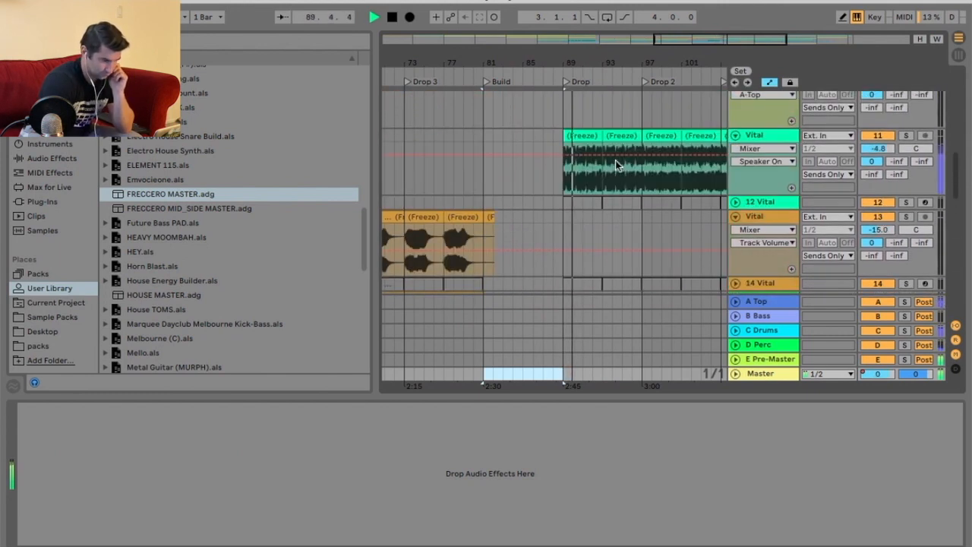
{"action": "left_click_drag", "start_coordinate": [878, 149], "coordinate": [878, 158]}
Open the blue Vital track 19's Drop clip and set its clip gain to 5 dB.
{"action": "scroll", "coordinate": [658, 192], "scroll_direction": "down", "scroll_amount": 10}
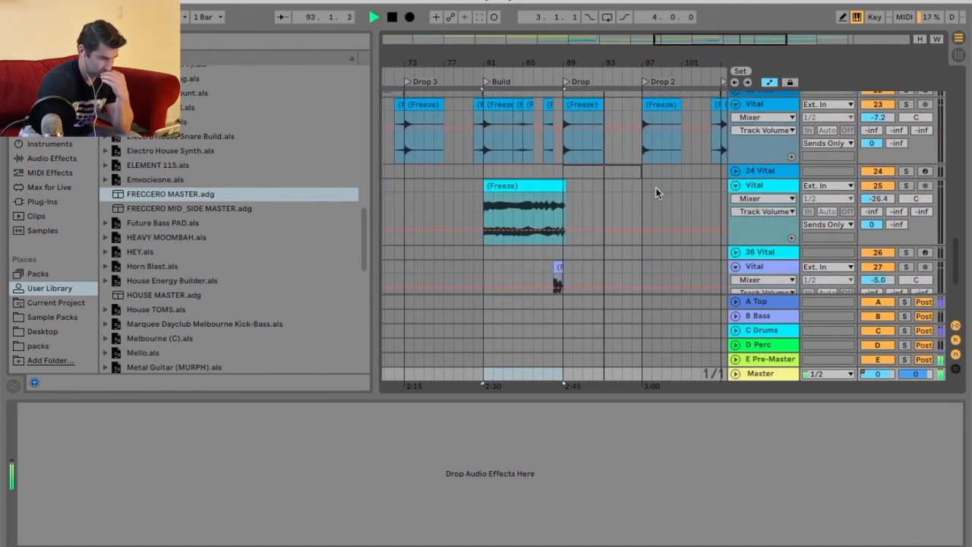
{"action": "scroll", "coordinate": [658, 193], "scroll_direction": "up", "scroll_amount": 6}
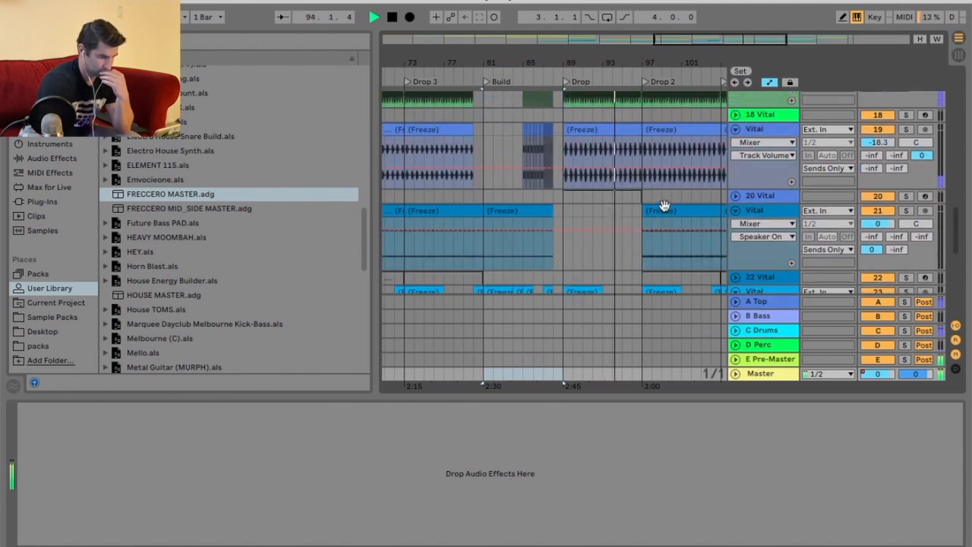
{"action": "left_click", "coordinate": [630, 199]}
{"action": "double_click", "coordinate": [631, 199]}
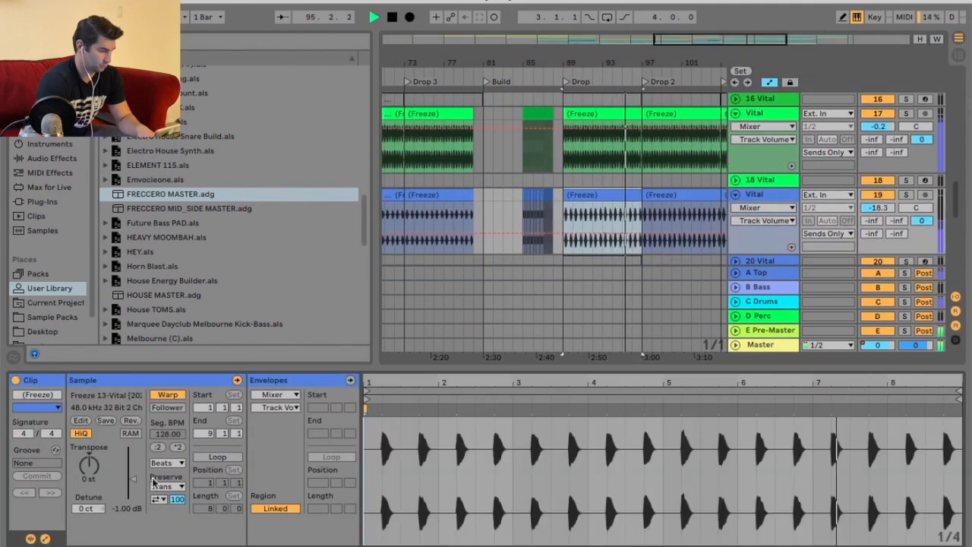
{"action": "left_click", "coordinate": [129, 510]}
{"action": "type", "text": "5"}
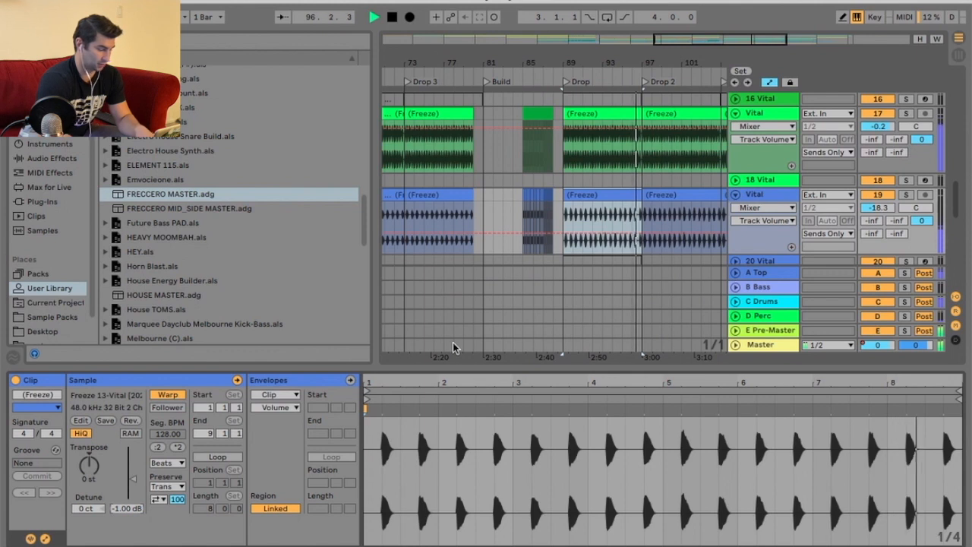
{"action": "key", "text": "Return"}
Duplicate that clip into Drop 2 and set the copy's gain to 4 dB.
{"action": "left_click", "coordinate": [629, 192]}
{"action": "key", "text": "super+d"}
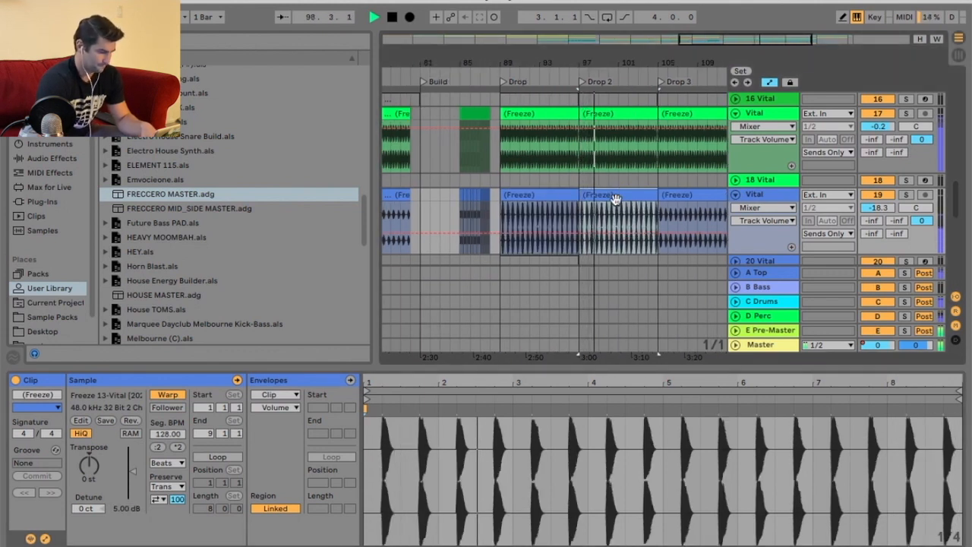
{"action": "left_click", "coordinate": [118, 509]}
{"action": "type", "text": "4"}
{"action": "key", "text": "Return"}
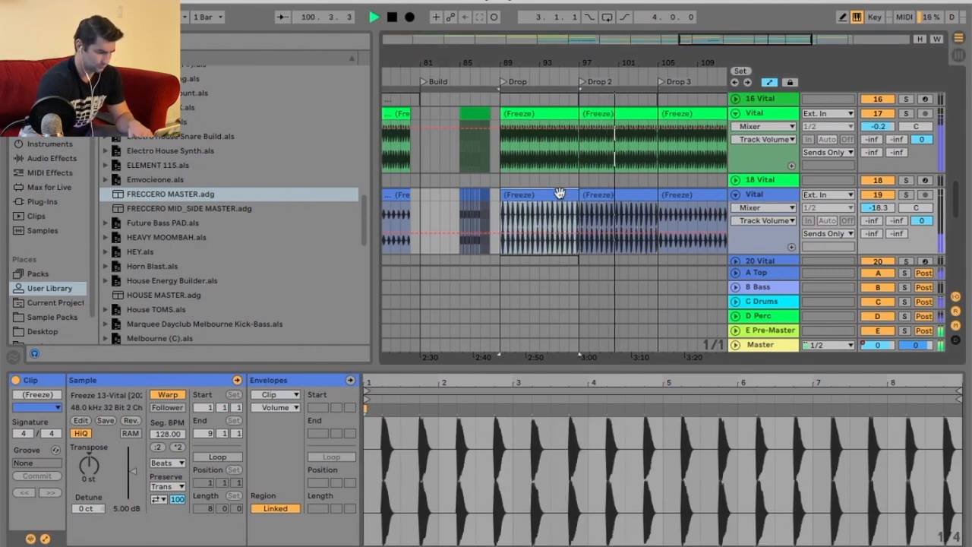
Duplicate the 4 dB clip again to fill the Drop 3 section.
{"action": "left_click", "coordinate": [687, 195]}
{"action": "left_click", "coordinate": [621, 193]}
{"action": "key", "text": "super+d"}
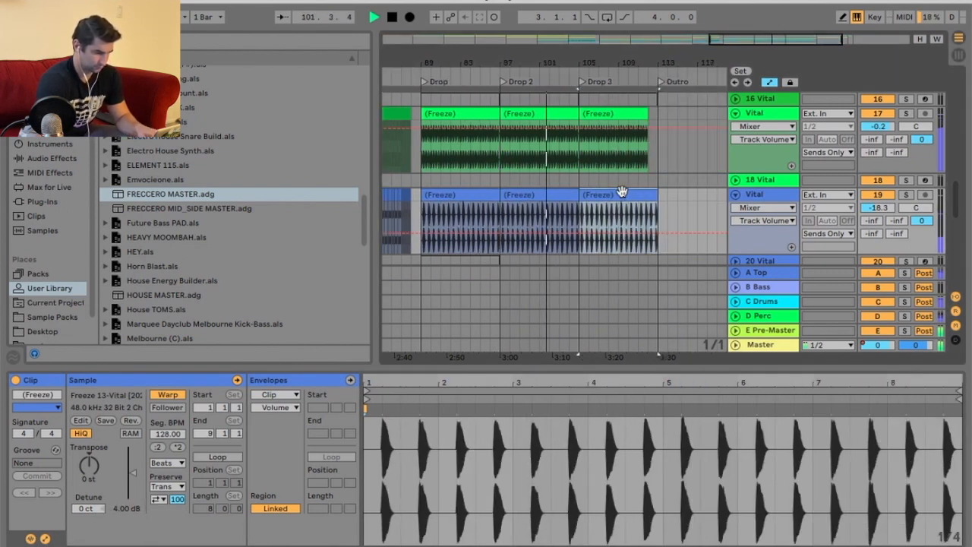
{"action": "left_click_drag", "start_coordinate": [625, 65], "coordinate": [626, 59]}
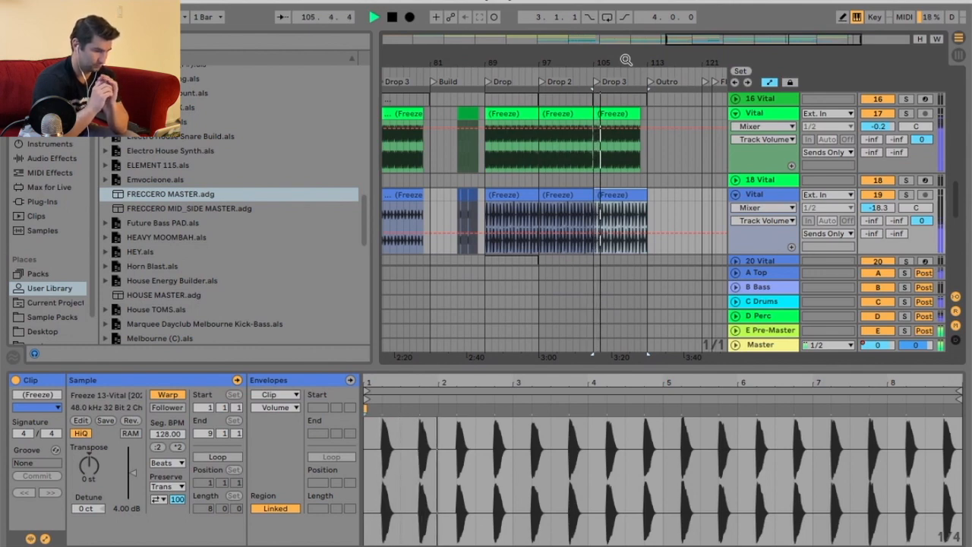
Set the gain of the brown Vital track 7's clip to -10 dB.
{"action": "scroll", "coordinate": [652, 211], "scroll_direction": "up", "scroll_amount": 10}
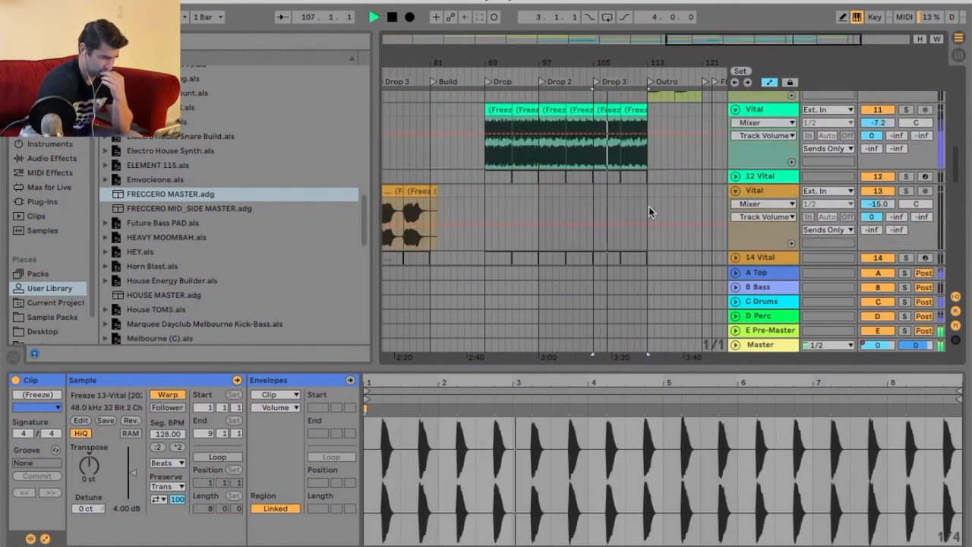
{"action": "scroll", "coordinate": [651, 211], "scroll_direction": "up", "scroll_amount": 3}
{"action": "left_click", "coordinate": [624, 135]}
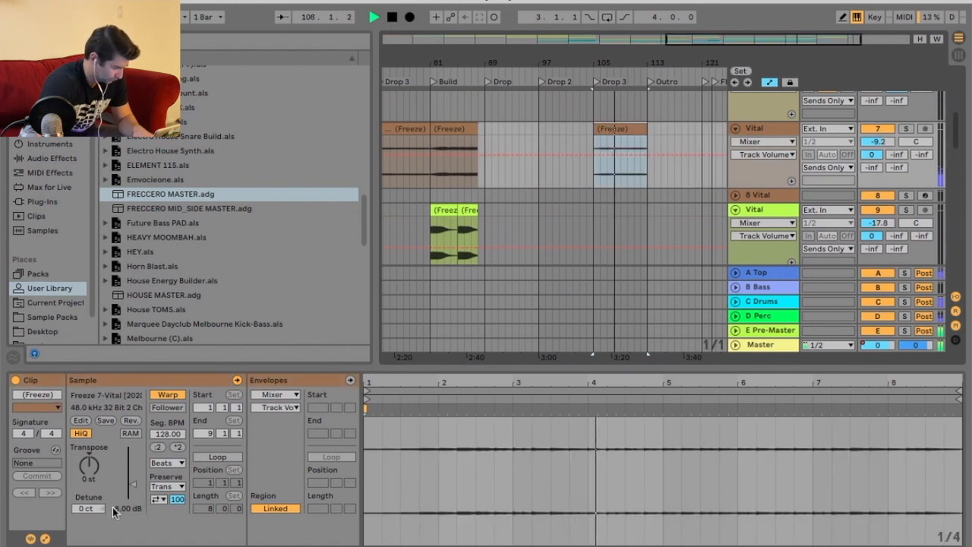
{"action": "left_click_drag", "start_coordinate": [122, 513], "coordinate": [128, 509]}
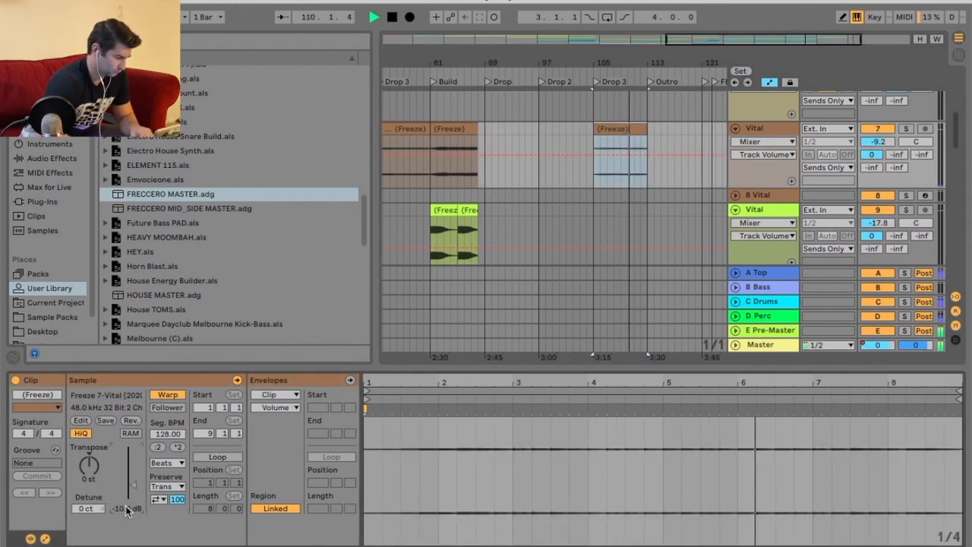
Lower the lime Vital track 10's volume to -20 dB while auditioning around the Outro.
{"action": "scroll", "coordinate": [598, 122], "scroll_direction": "left", "scroll_amount": 3}
{"action": "scroll", "coordinate": [598, 122], "scroll_direction": "down", "scroll_amount": 3}
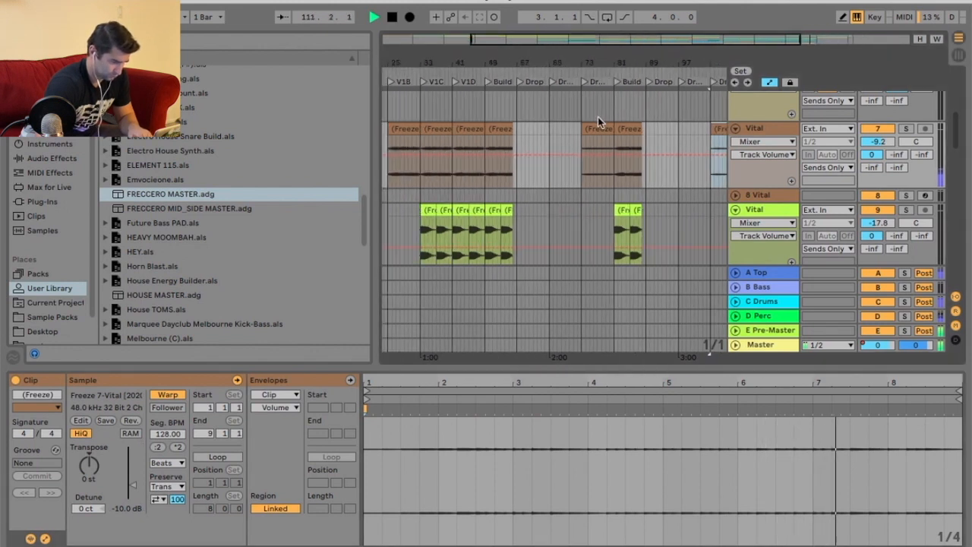
{"action": "scroll", "coordinate": [590, 68], "scroll_direction": "right", "scroll_amount": 5}
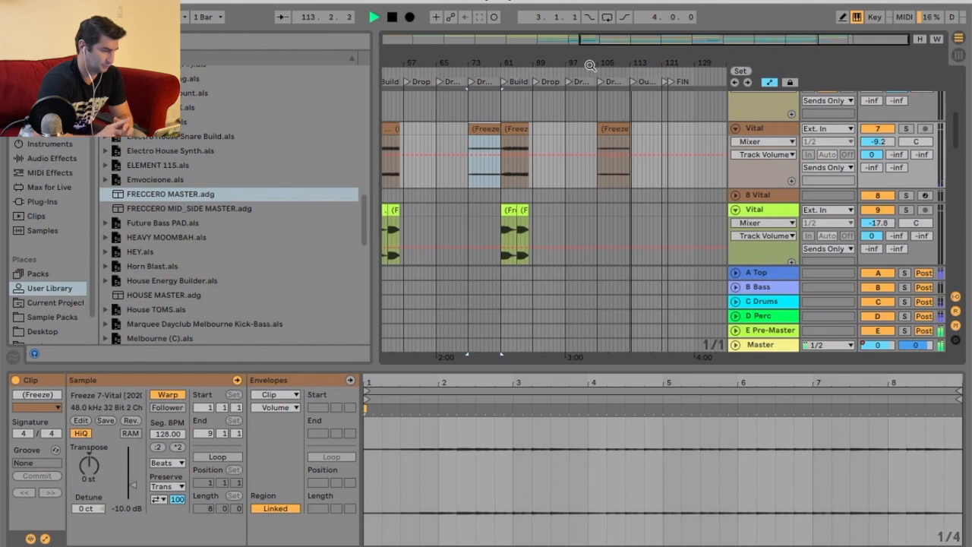
{"action": "scroll", "coordinate": [690, 230], "scroll_direction": "down", "scroll_amount": 3}
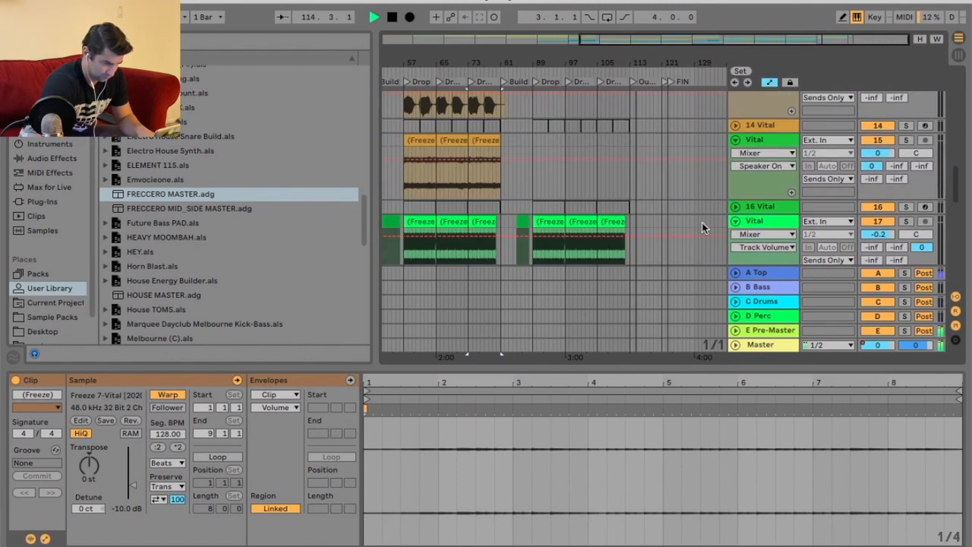
{"action": "scroll", "coordinate": [696, 216], "scroll_direction": "down", "scroll_amount": 3}
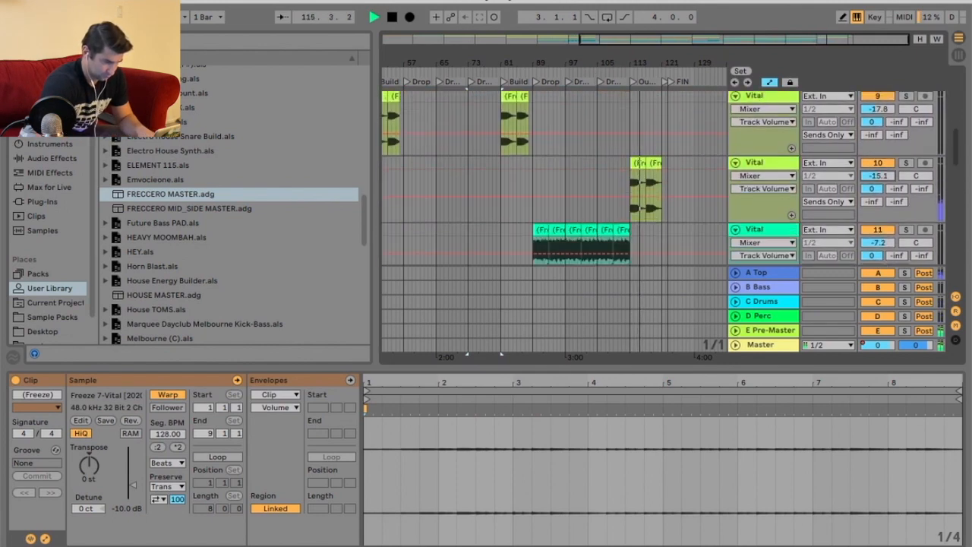
{"action": "left_click", "coordinate": [624, 72]}
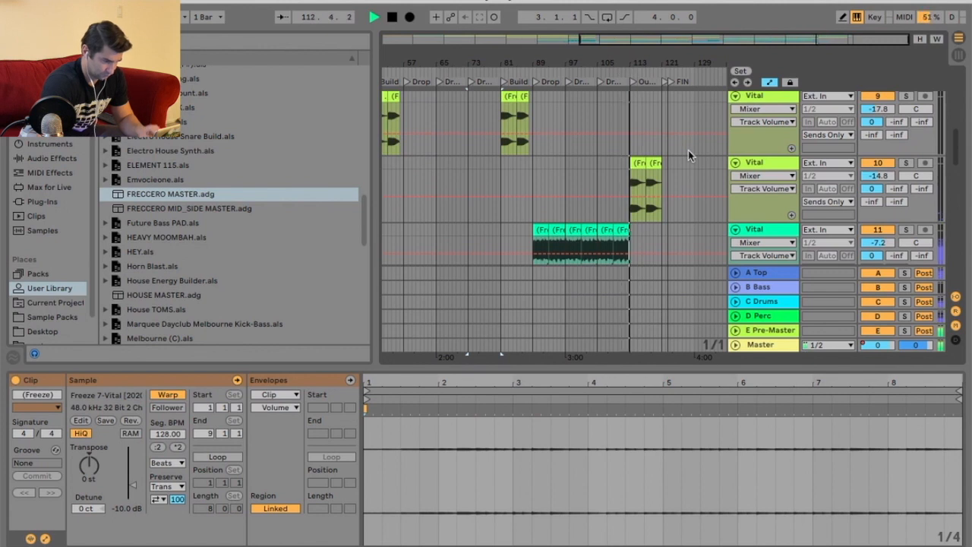
{"action": "left_click", "coordinate": [629, 72]}
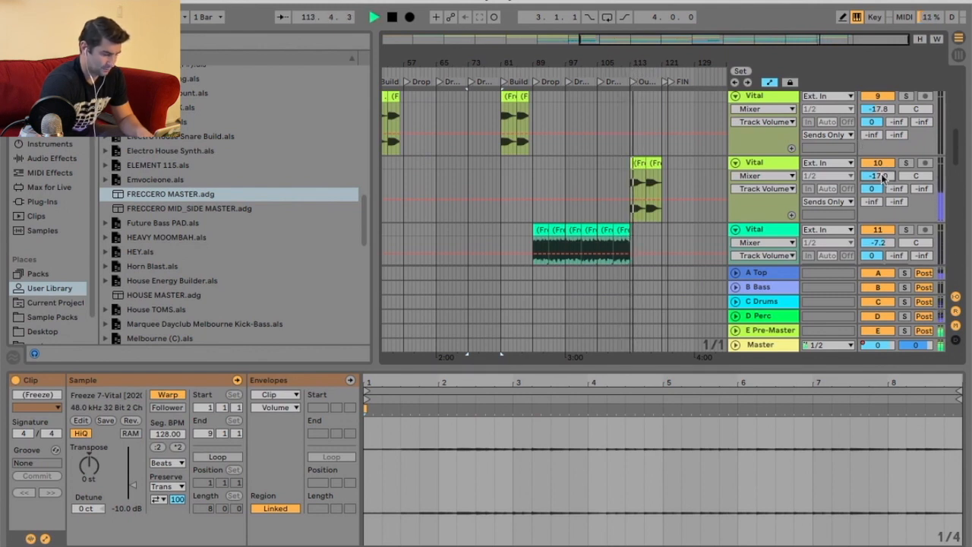
{"action": "left_click", "coordinate": [621, 72]}
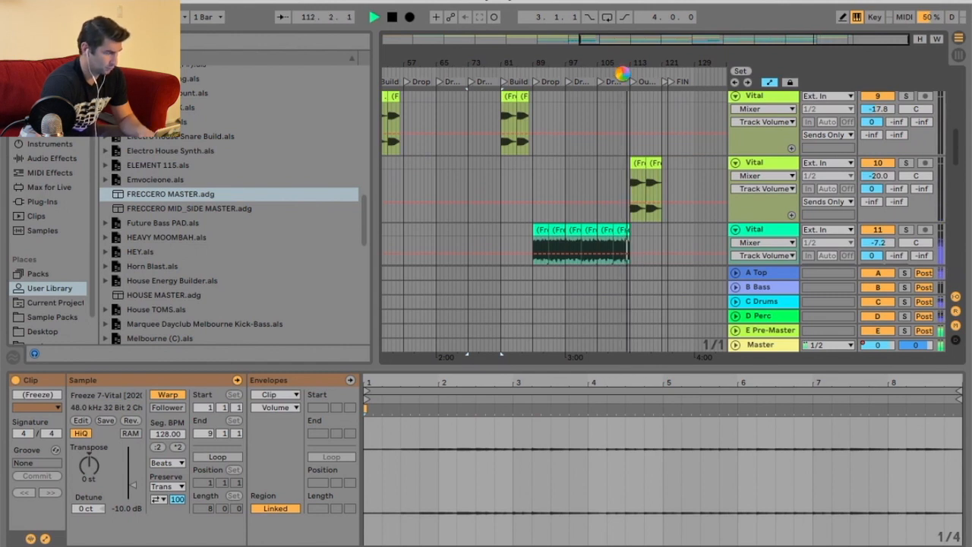
Set the clip gain of the teal Vital track 3's two Drop 3 and Outro clips to -5 dB.
{"action": "scroll", "coordinate": [687, 190], "scroll_direction": "up", "scroll_amount": 8}
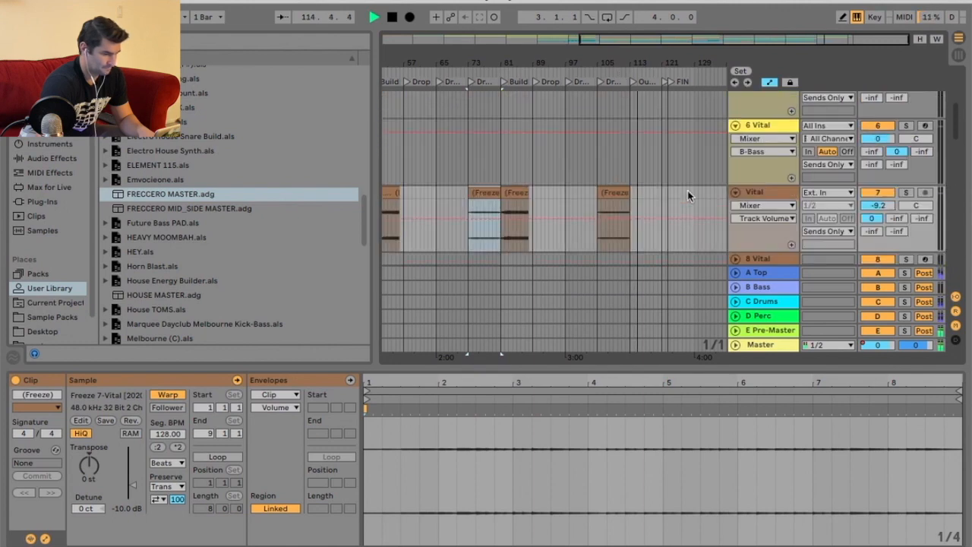
{"action": "left_click", "coordinate": [632, 130]}
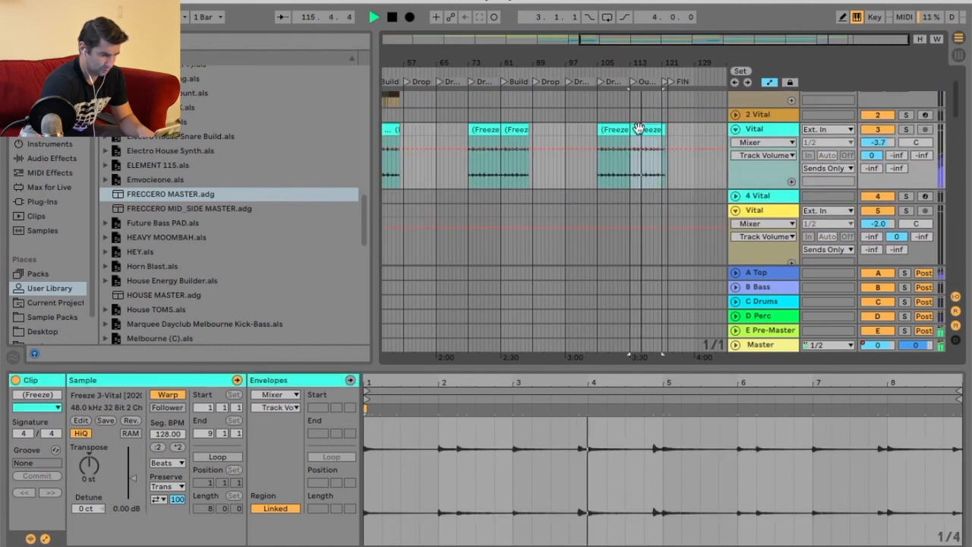
{"action": "left_click_drag", "start_coordinate": [666, 56], "coordinate": [541, 139]}
{"action": "key", "text": "super+z"}
{"action": "left_click", "coordinate": [126, 509]}
{"action": "type", "text": "-5"}
{"action": "key", "text": "Return"}
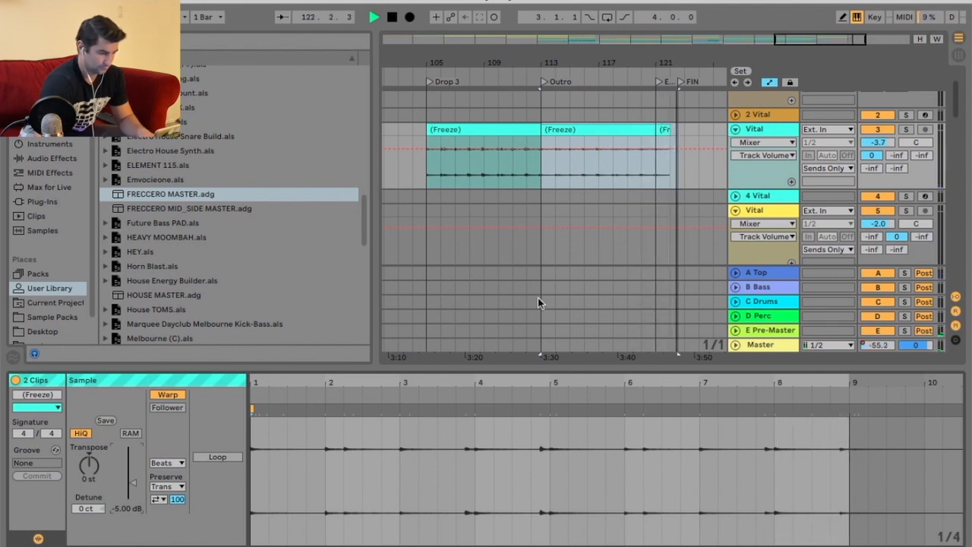
Set the lime Vital track 10's volume to -25 dB.
{"action": "left_click", "coordinate": [516, 80]}
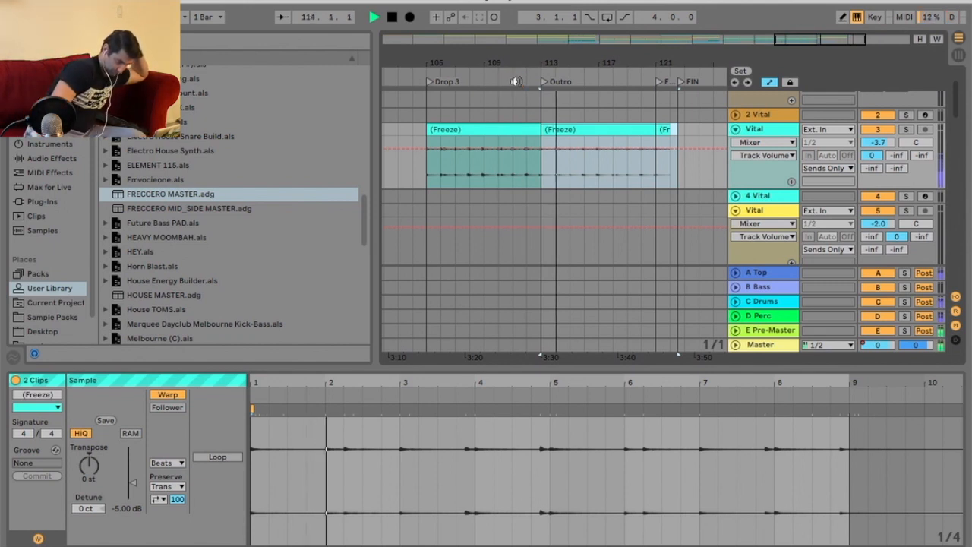
{"action": "scroll", "coordinate": [547, 296], "scroll_direction": "down", "scroll_amount": 8}
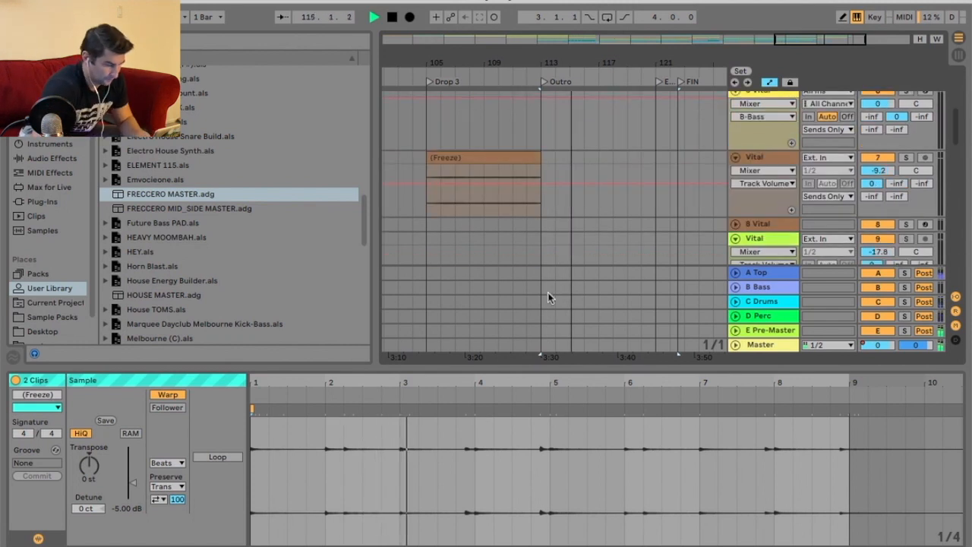
{"action": "left_click", "coordinate": [895, 130]}
{"action": "type", "text": "-25"}
{"action": "key", "text": "Return"}
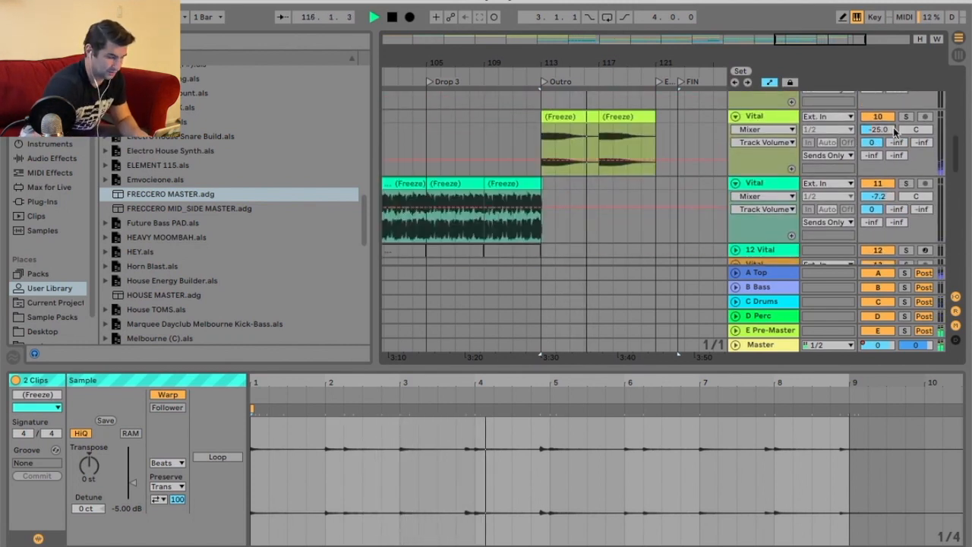
Delete the second lime Vital track 10 clip in the Outro section.
{"action": "left_click", "coordinate": [516, 77]}
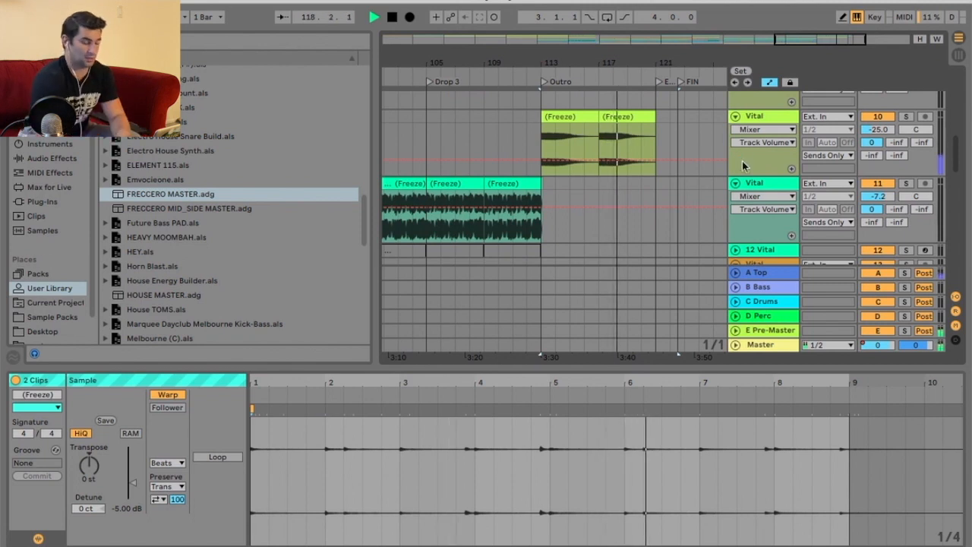
{"action": "key", "text": "Delete"}
{"action": "left_click", "coordinate": [523, 72]}
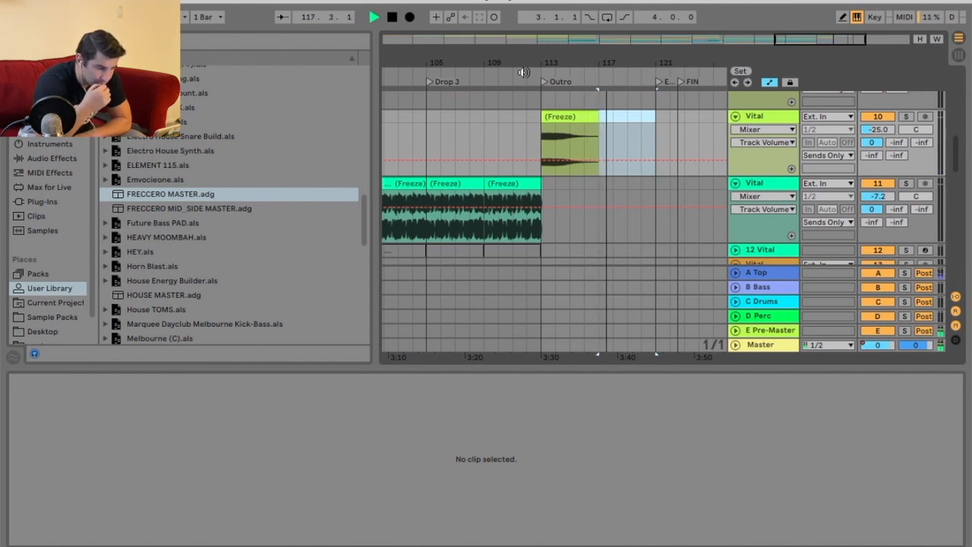
Extend the remaining lime track 10 Outro clip to about bar 120 and audition from the Outro.
{"action": "left_click", "coordinate": [770, 82]}
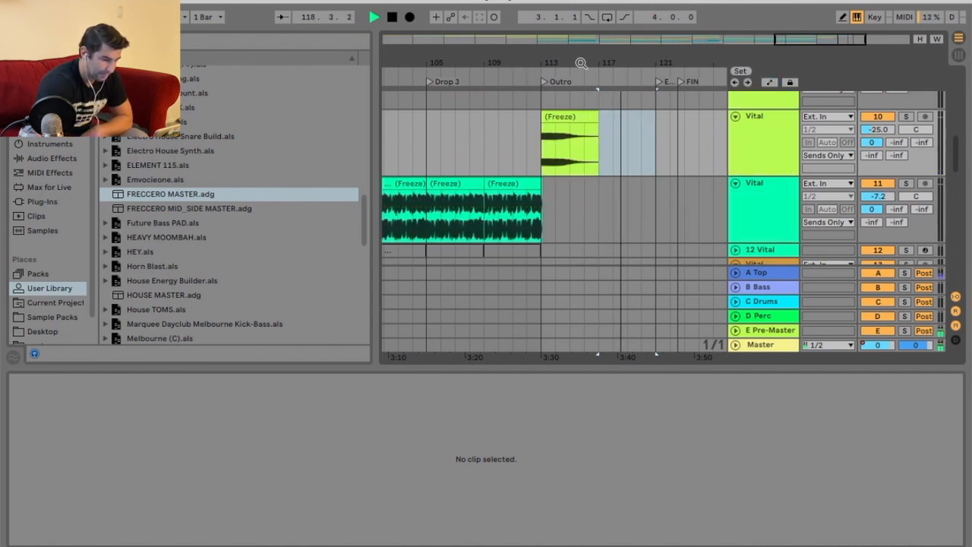
{"action": "left_click_drag", "start_coordinate": [582, 67], "coordinate": [583, 79]}
{"action": "left_click_drag", "start_coordinate": [614, 123], "coordinate": [703, 112]}
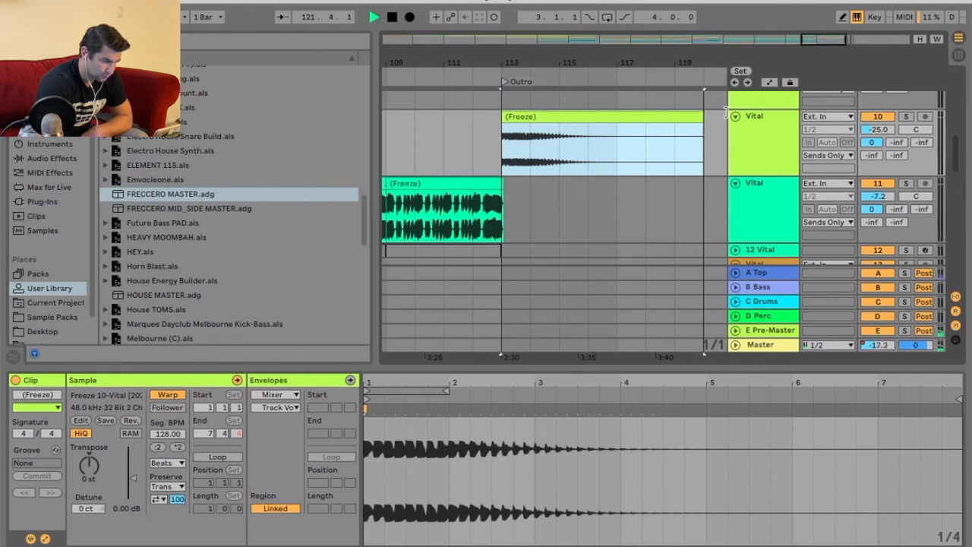
{"action": "left_click", "coordinate": [468, 71]}
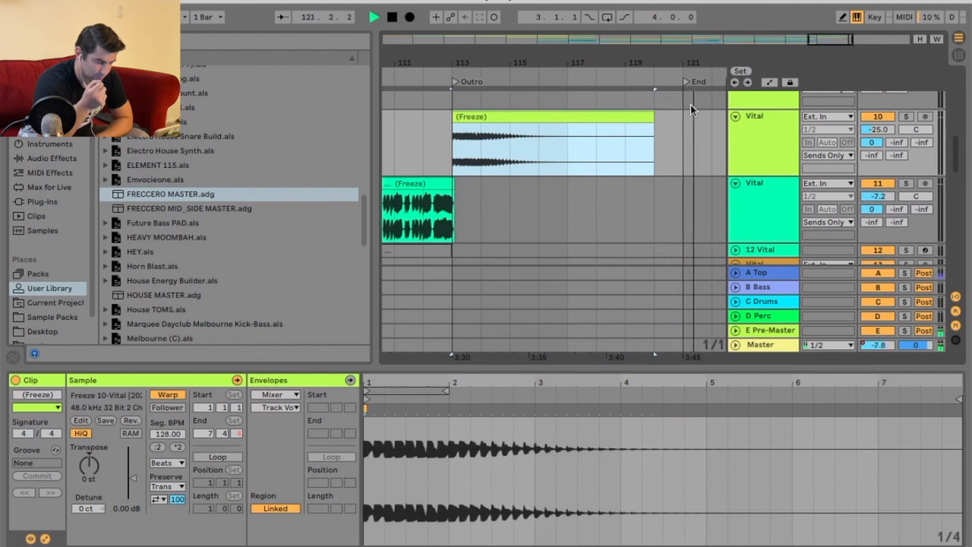
Inspect the arrangement's ending around the End and FIN markers at 1 Bar grid.
{"action": "left_click_drag", "start_coordinate": [684, 67], "coordinate": [634, 15]}
{"action": "key", "text": "space"}
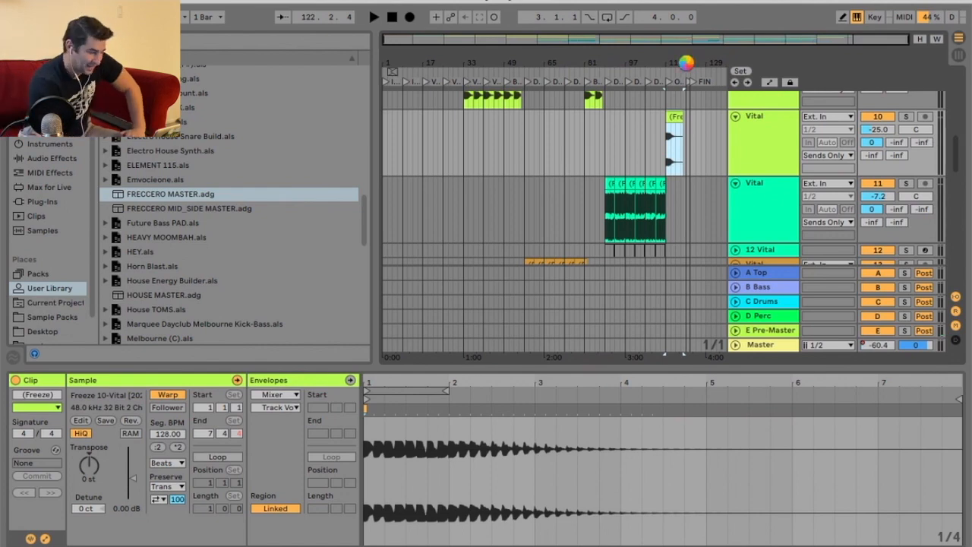
{"action": "scroll", "coordinate": [546, 186], "scroll_direction": "down", "scroll_amount": 15}
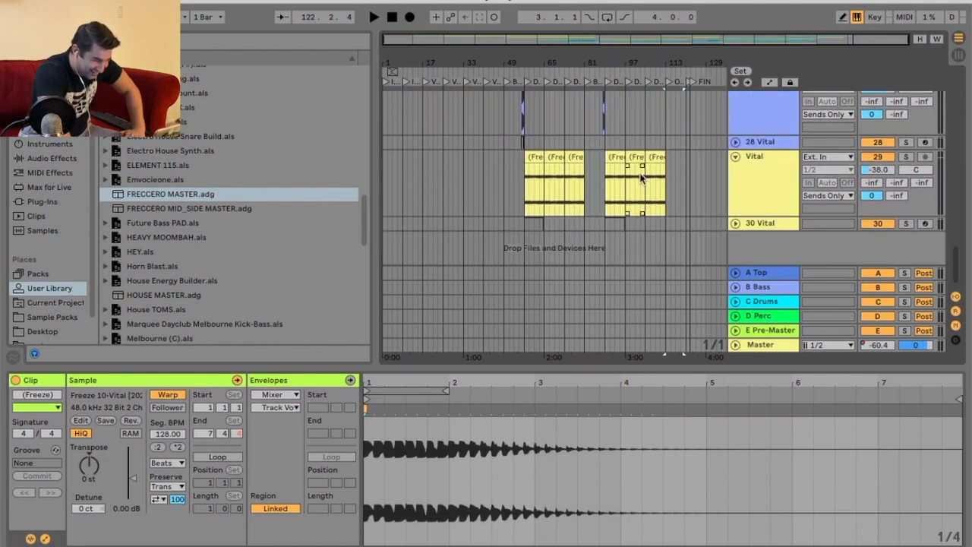
{"action": "key", "text": "z"}
{"action": "left_click", "coordinate": [666, 156]}
{"action": "right_click", "coordinate": [670, 161]}
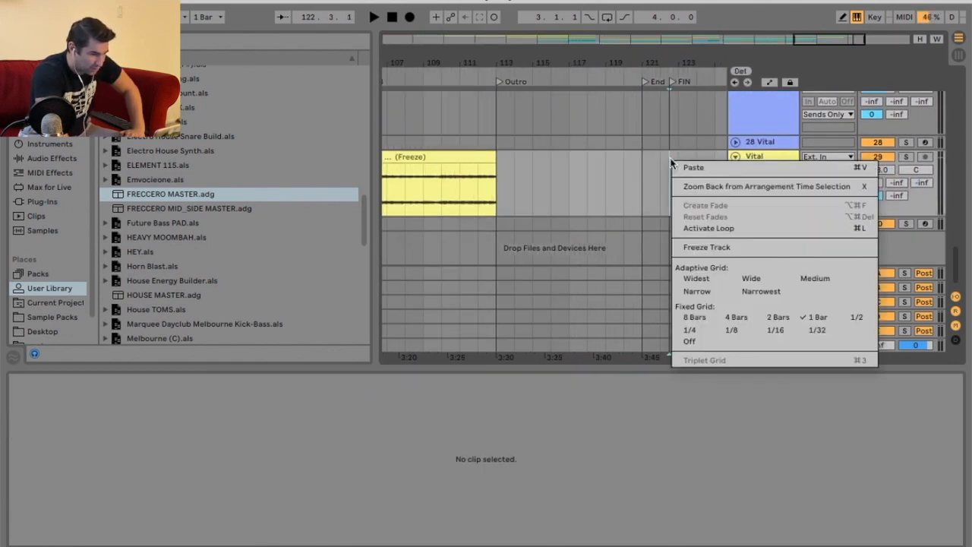
{"action": "left_click", "coordinate": [811, 315]}
{"action": "left_click_drag", "start_coordinate": [669, 68], "coordinate": [669, 152]}
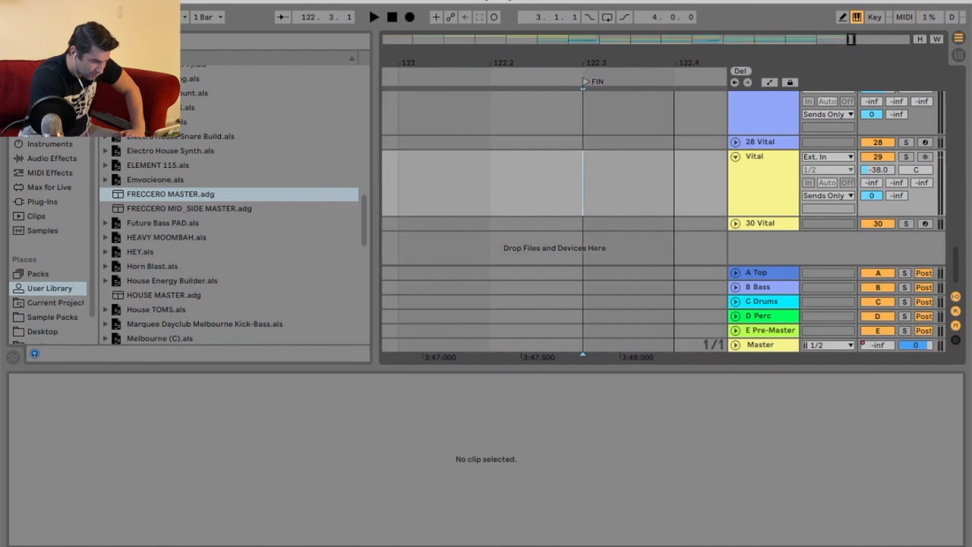
{"action": "left_click_drag", "start_coordinate": [591, 60], "coordinate": [591, 23]}
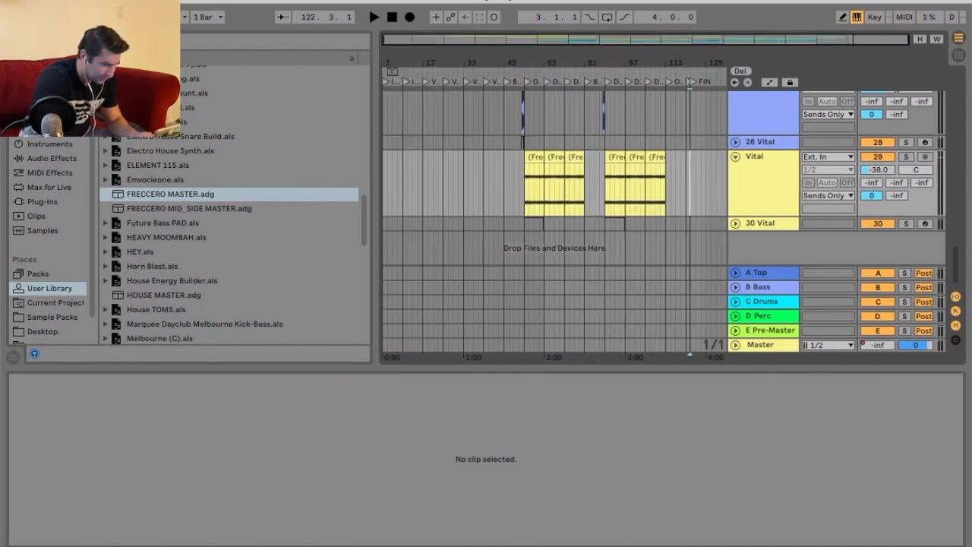
Select the arrangement from the start to the FIN marker and export it as an audio file named Vital.
{"action": "left_click_drag", "start_coordinate": [483, 164], "coordinate": [346, 170]}
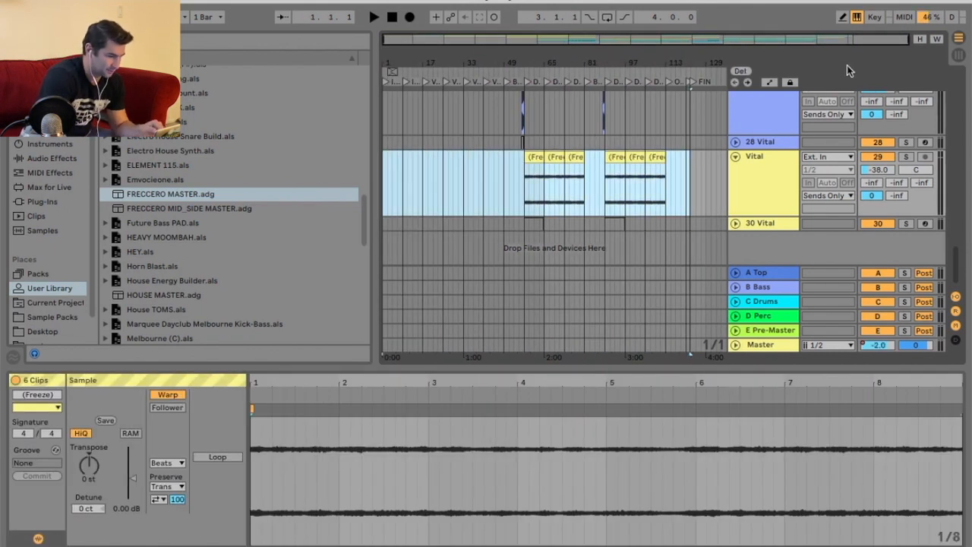
{"action": "left_click_drag", "start_coordinate": [689, 65], "coordinate": [626, 46]}
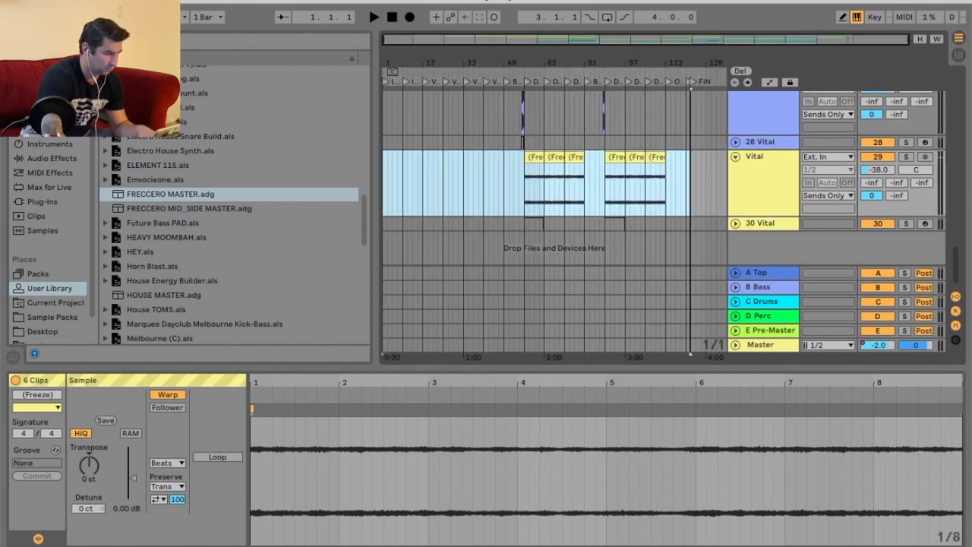
{"action": "left_click", "coordinate": [88, 2]}
{"action": "left_click", "coordinate": [152, 176]}
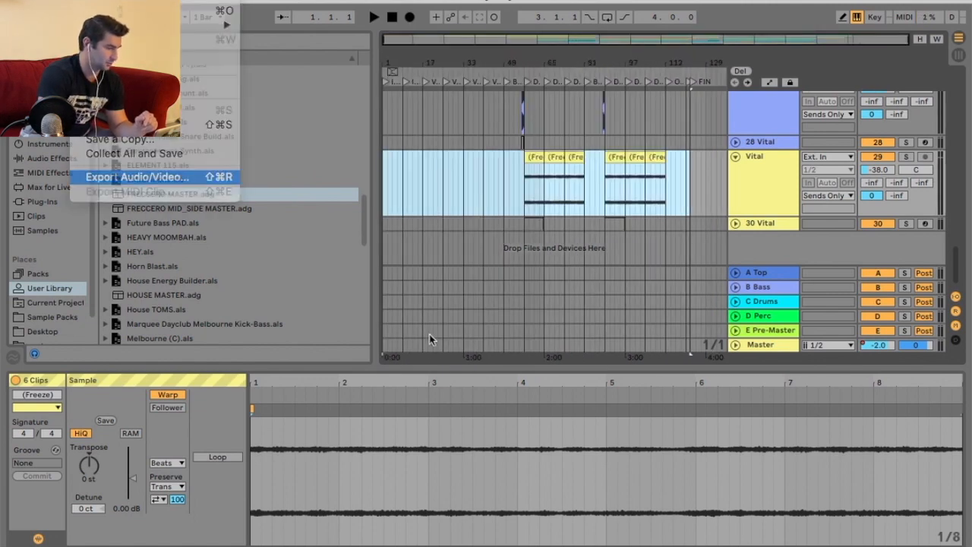
{"action": "key", "text": "Return"}
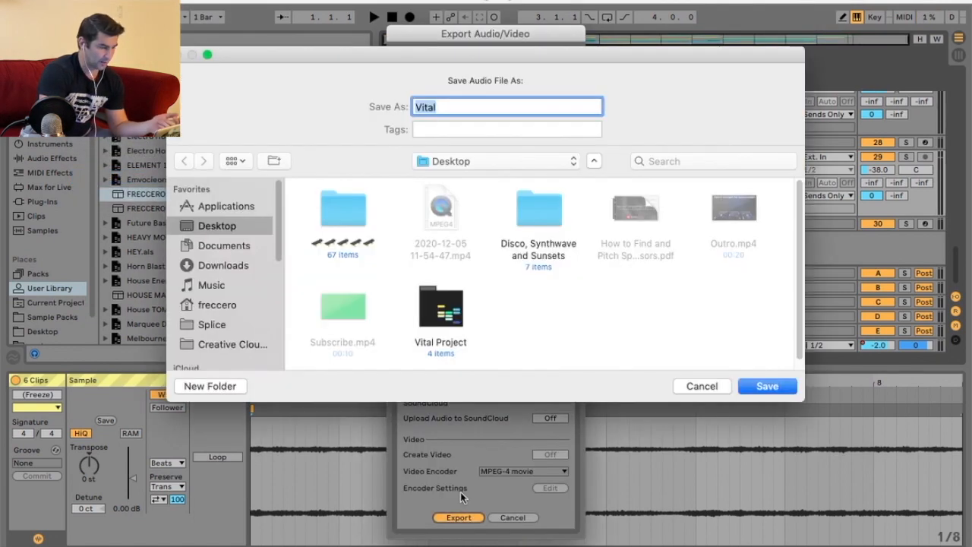
{"action": "key", "text": "Return"}
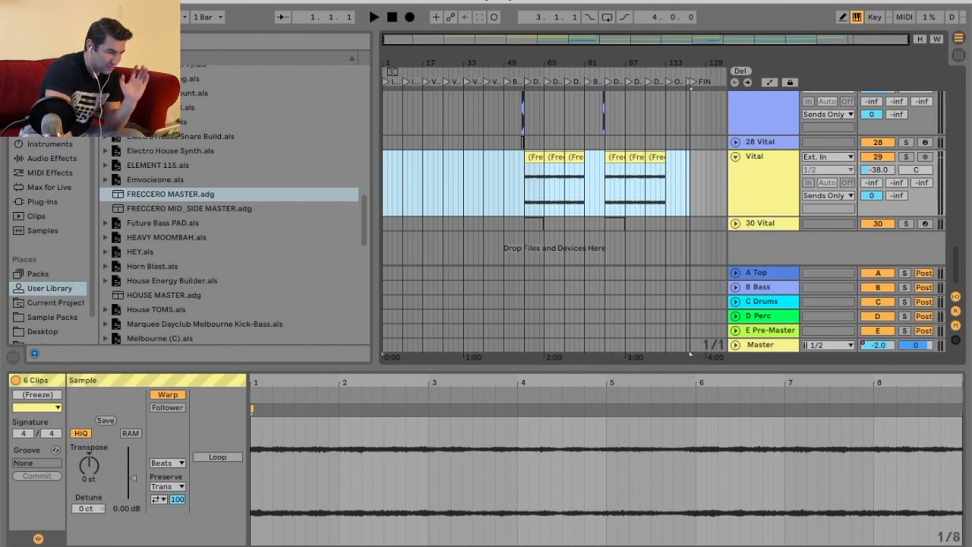
Switch to the desktop, open the exported Vital.wav in QuickTime Player and play it.
{"action": "left_click", "coordinate": [21, 1]}
{"action": "left_click", "coordinate": [20, 0]}
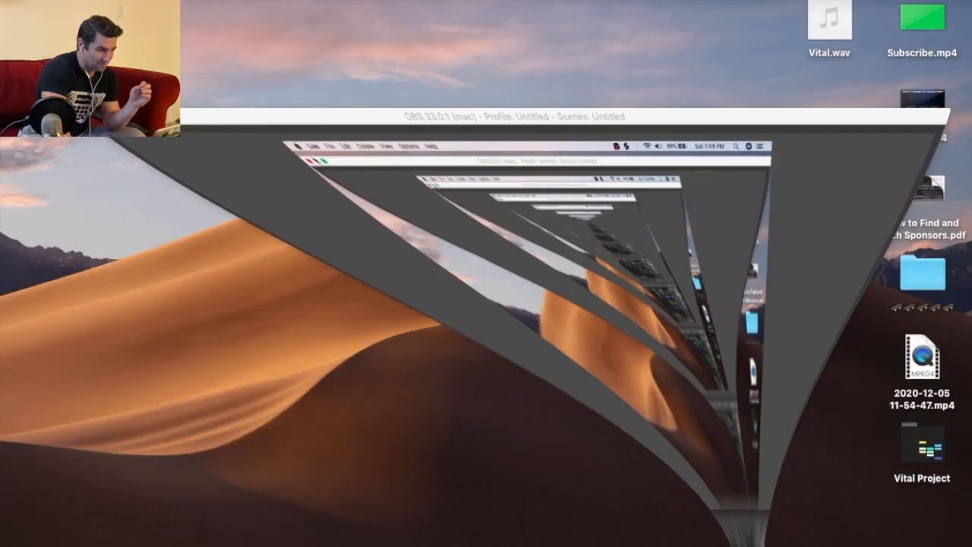
{"action": "left_click_drag", "start_coordinate": [829, 22], "coordinate": [332, 49]}
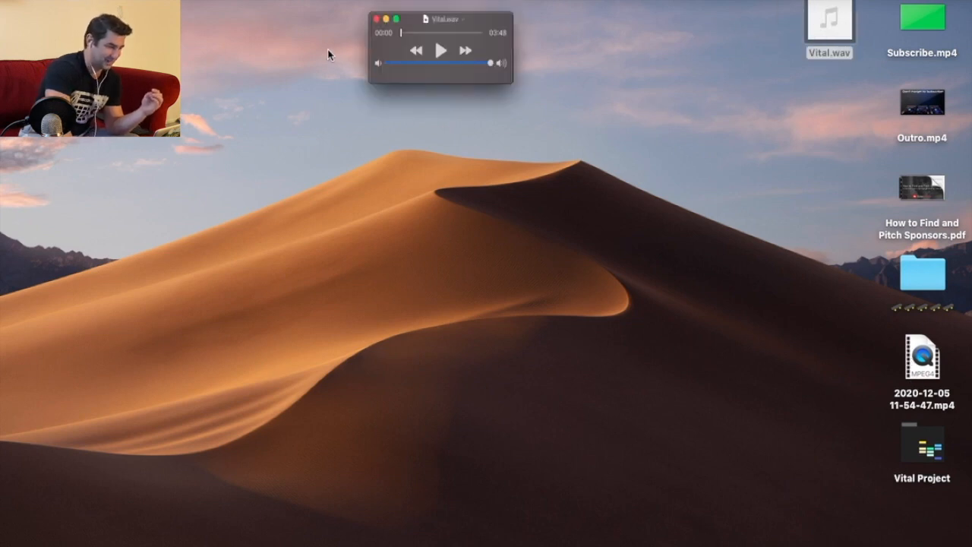
{"action": "left_click_drag", "start_coordinate": [184, 33], "coordinate": [634, 31]}
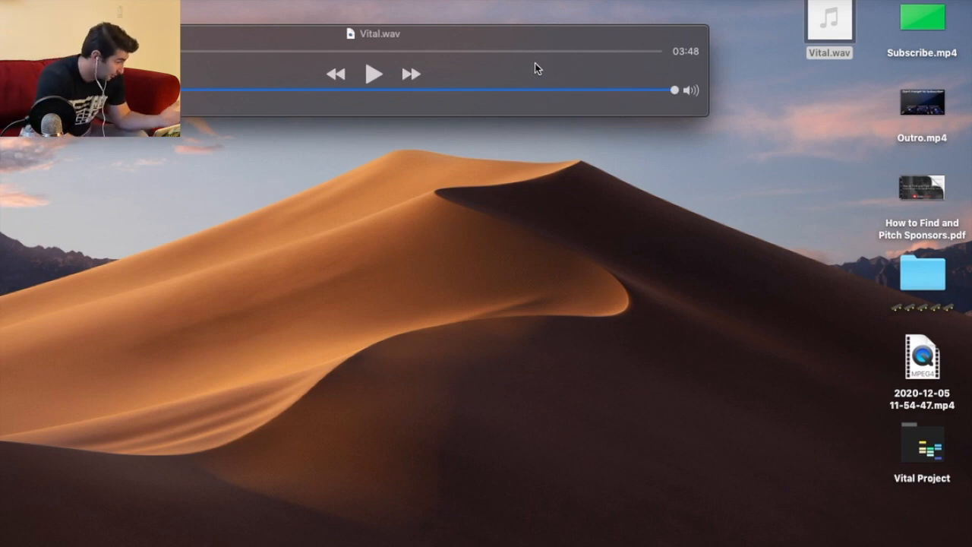
{"action": "key", "text": "space"}
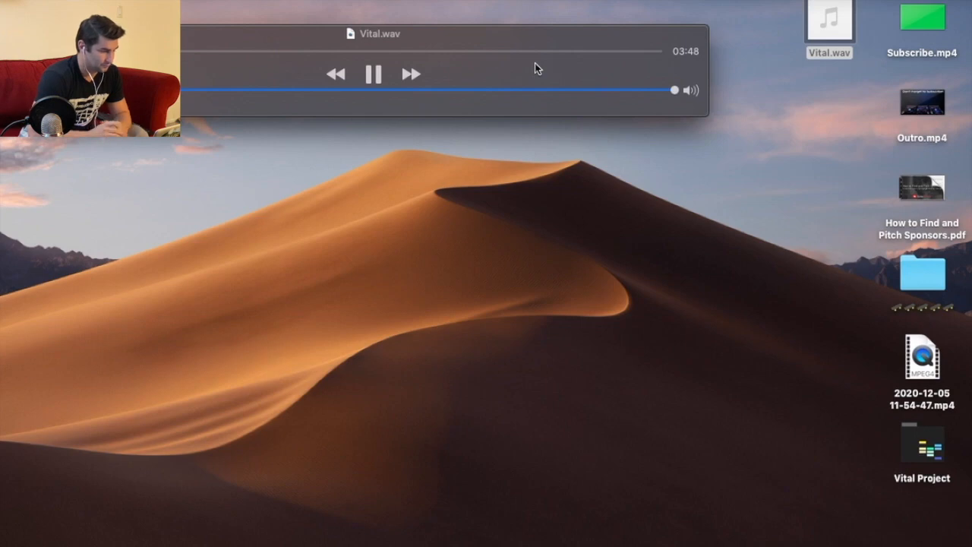
Pause the Vital.wav playback, switch back to Live and stop the arrangement transport, returning to the start.
{"action": "key", "text": "space"}
{"action": "mouse_move", "coordinate": [689, 540]}
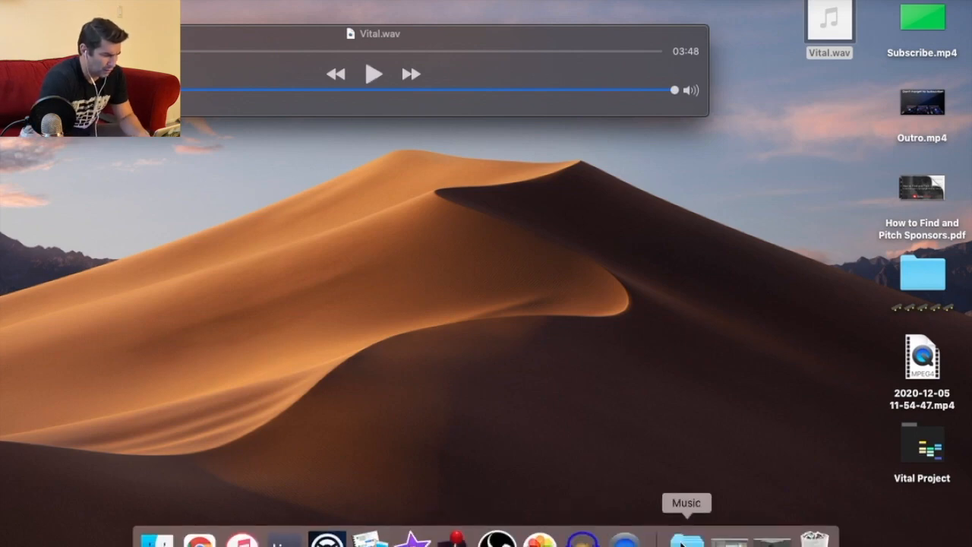
{"action": "left_click", "coordinate": [738, 542]}
{"action": "scroll", "coordinate": [790, 188], "scroll_direction": "down", "scroll_amount": 15}
{"action": "left_click", "coordinate": [374, 16]}
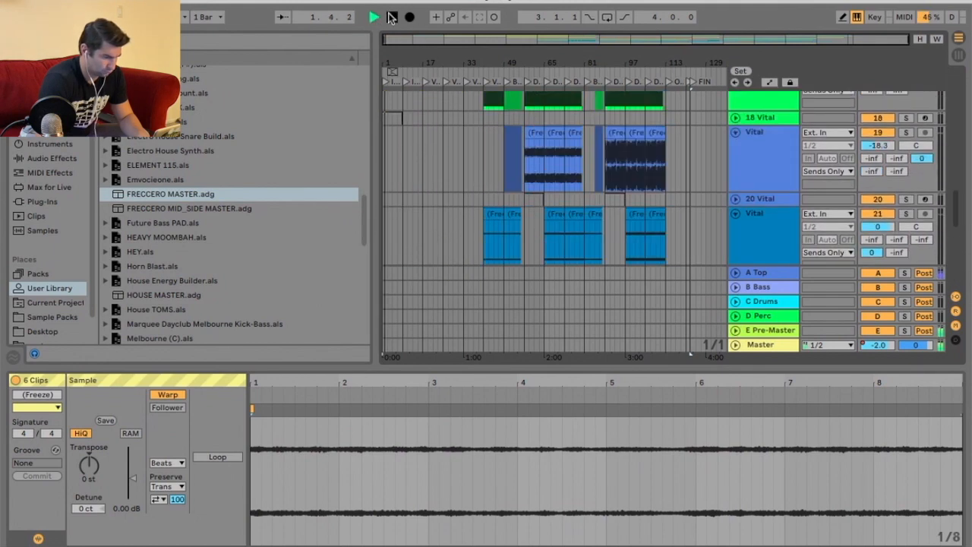
{"action": "double_click", "coordinate": [392, 17]}
Return to QuickTime Player and switch the system sound output device to OBS.
{"action": "key", "text": "super+Tab"}
{"action": "key", "text": "space"}
{"action": "key", "text": "space"}
{"action": "left_click", "coordinate": [744, 0]}
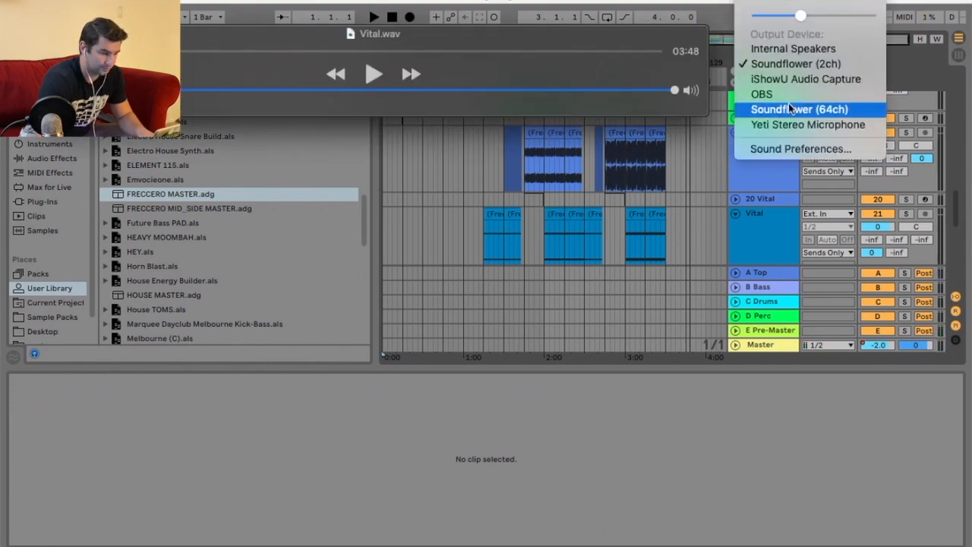
{"action": "left_click", "coordinate": [788, 94]}
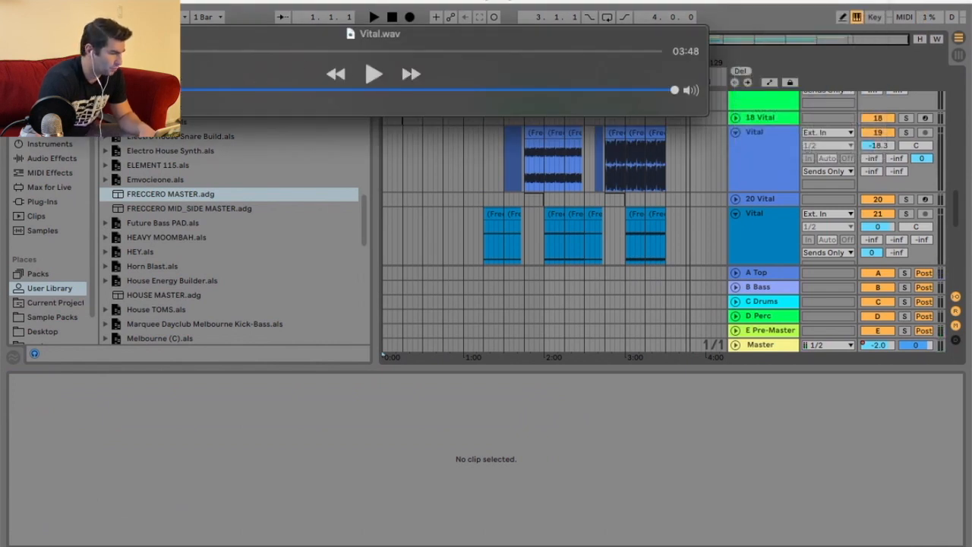
Minimize Live, reposition the QuickTime window and play Vital.wav again.
{"action": "left_click", "coordinate": [257, 2]}
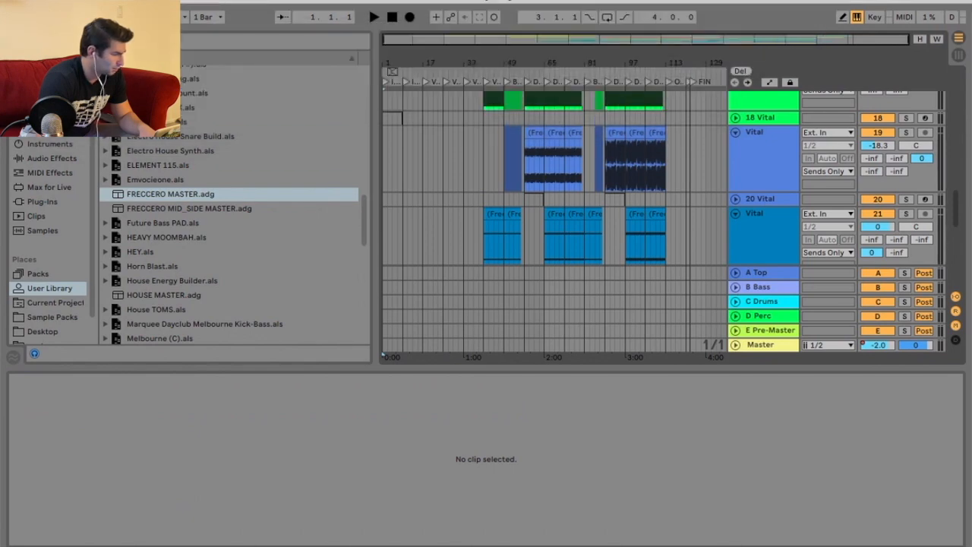
{"action": "key", "text": "super+m"}
{"action": "double_click", "coordinate": [813, 8]}
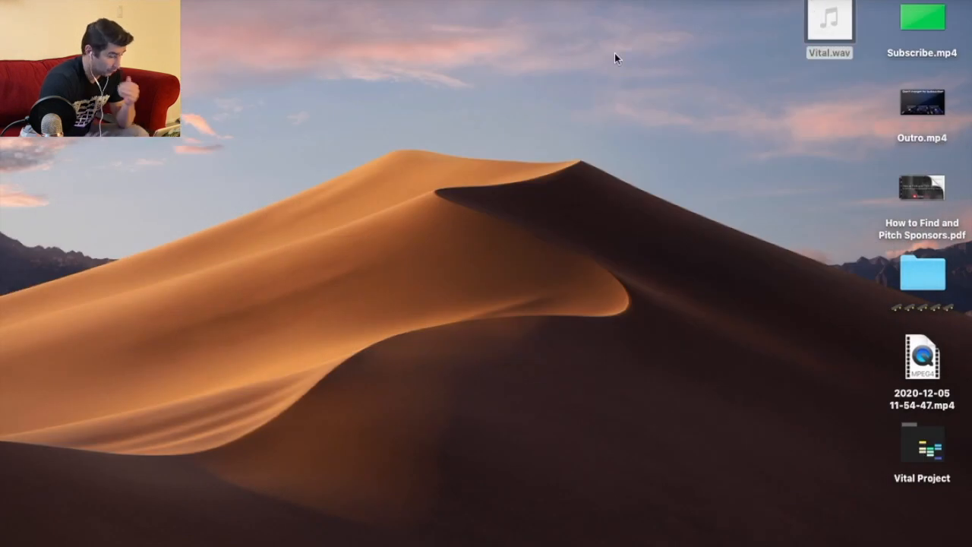
{"action": "left_click_drag", "start_coordinate": [233, 70], "coordinate": [839, 70]}
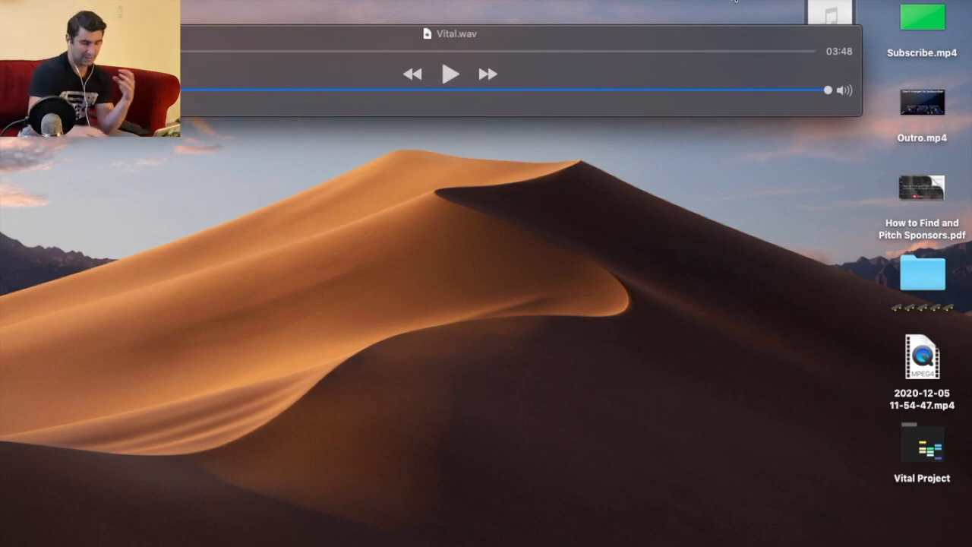
{"action": "left_click", "coordinate": [450, 74]}
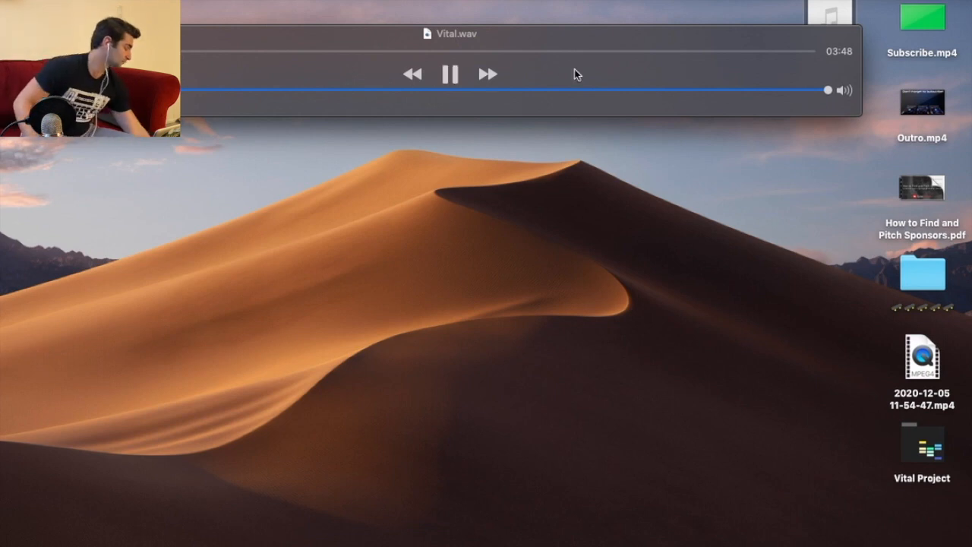